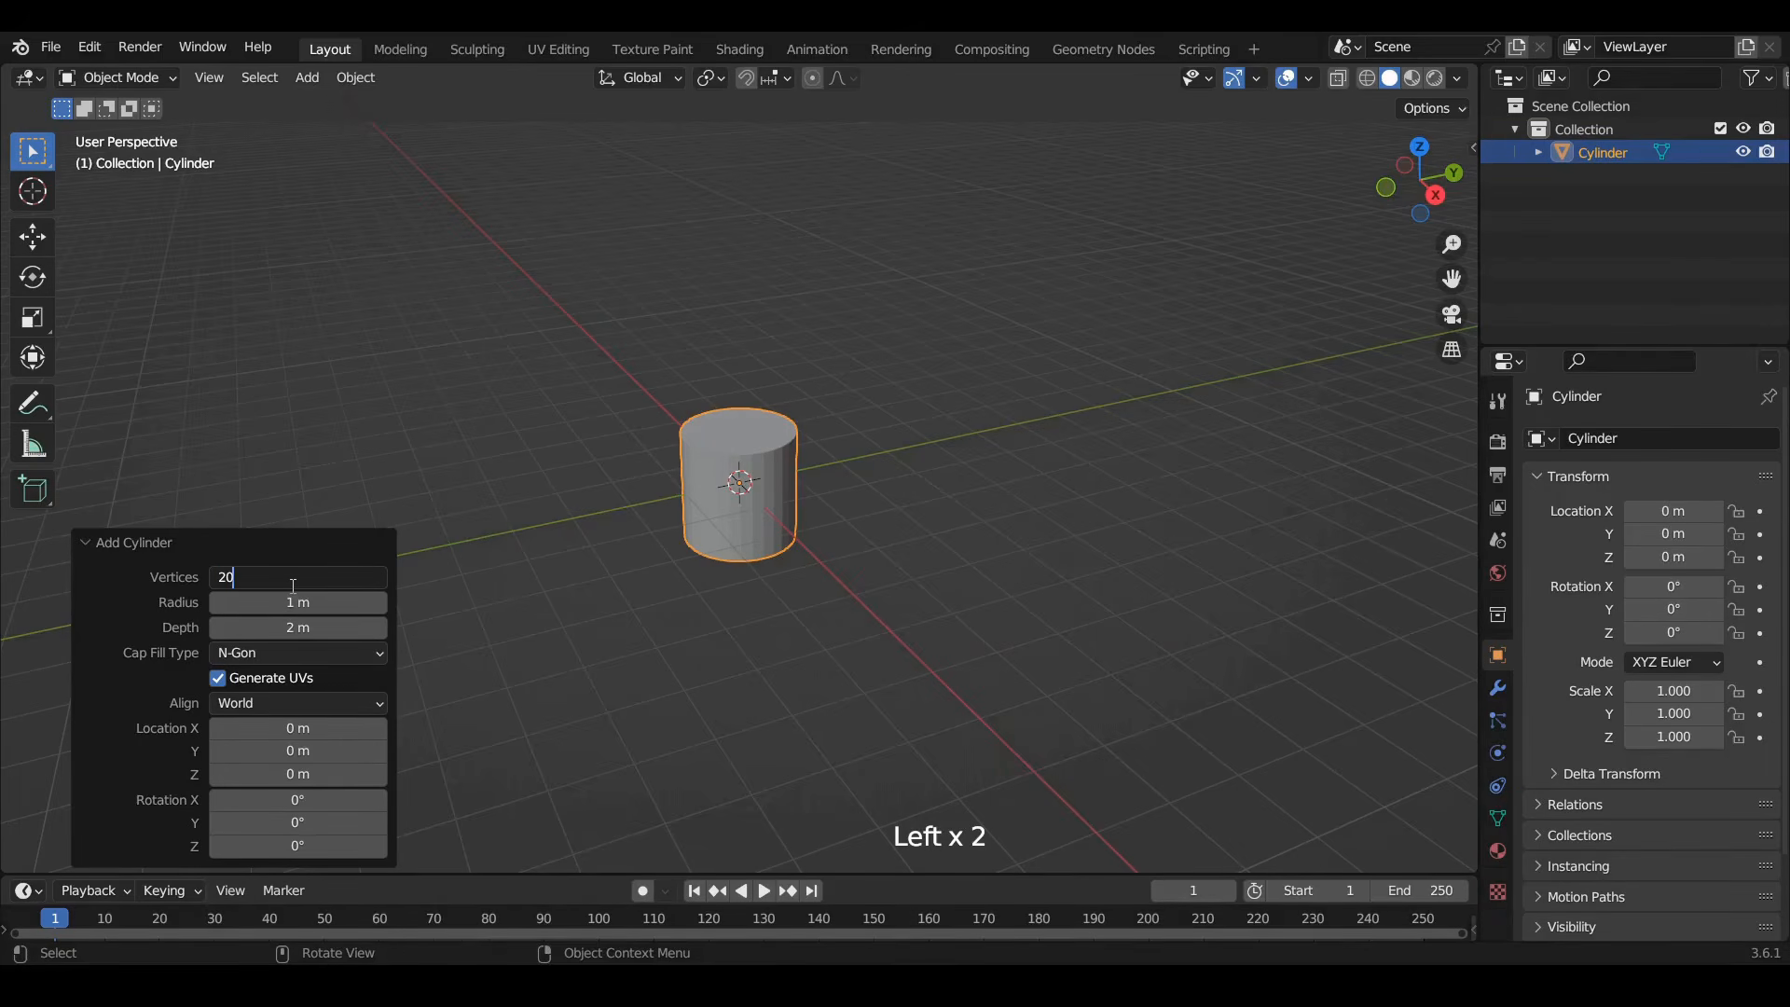
Set the new cylinder's vertex count to 20
type("20")
key("Return")
left_click(321, 531)
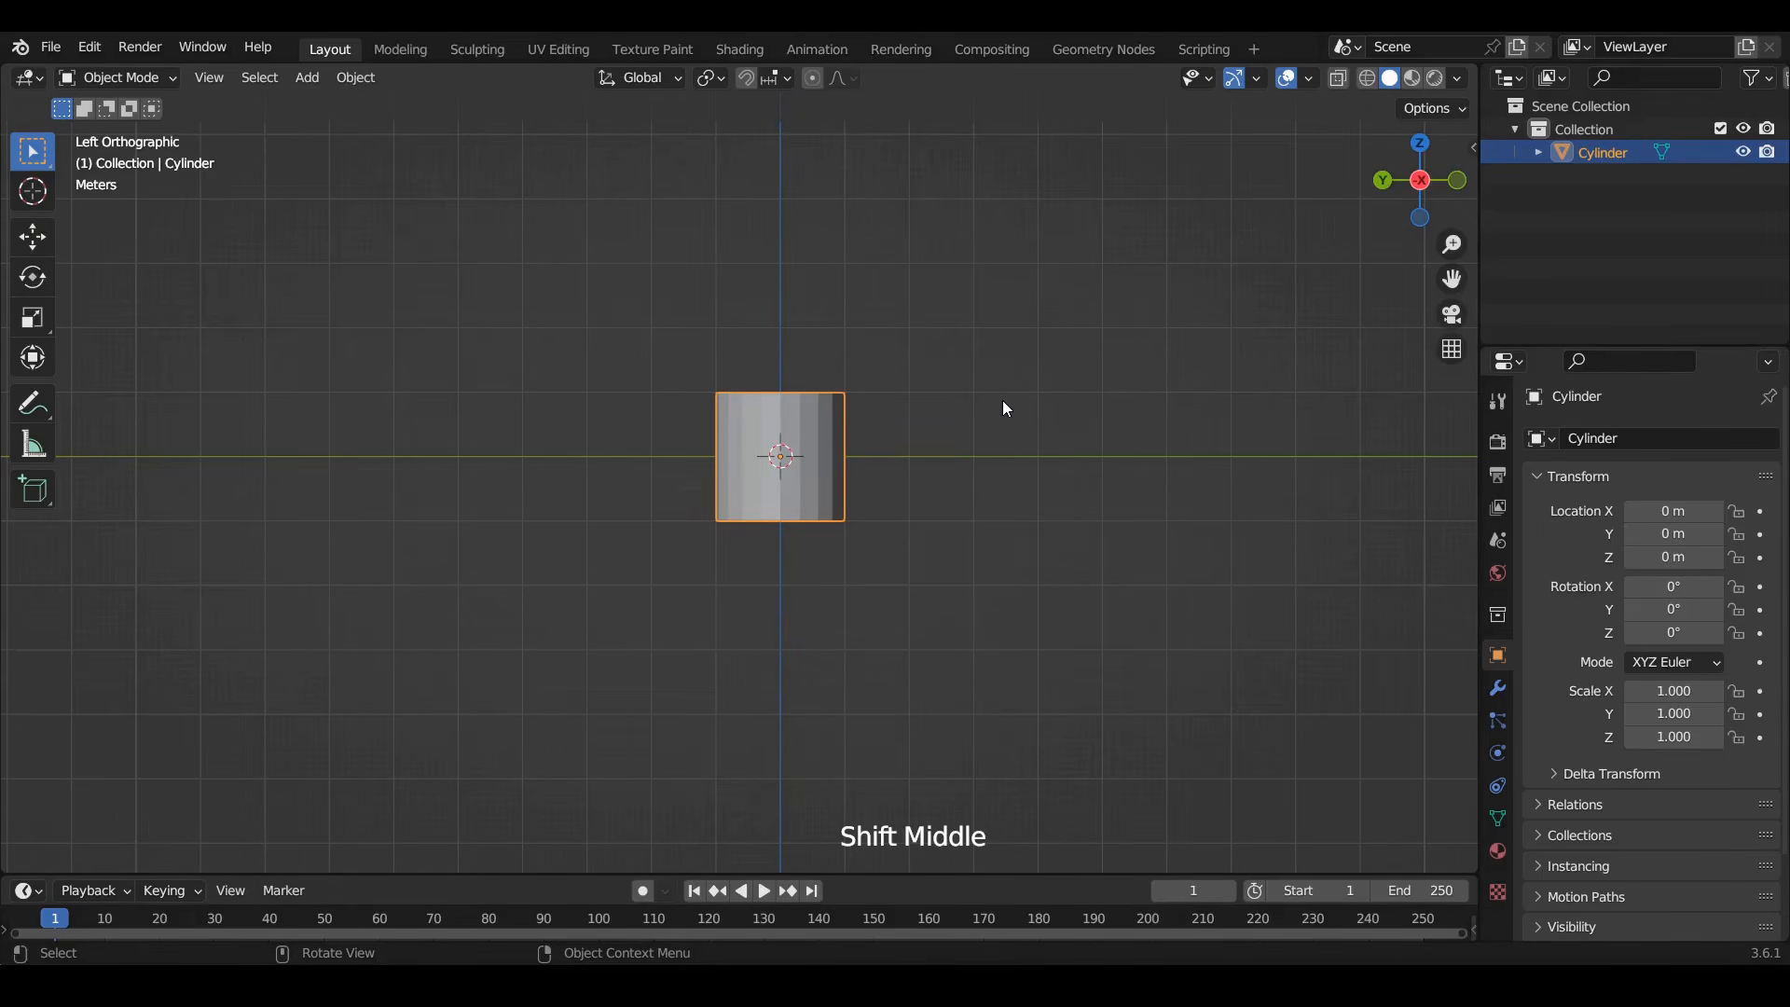
Add the water bottles picture as a reference image in the left orthographic view and turn on X-ray display
key("shift+s")
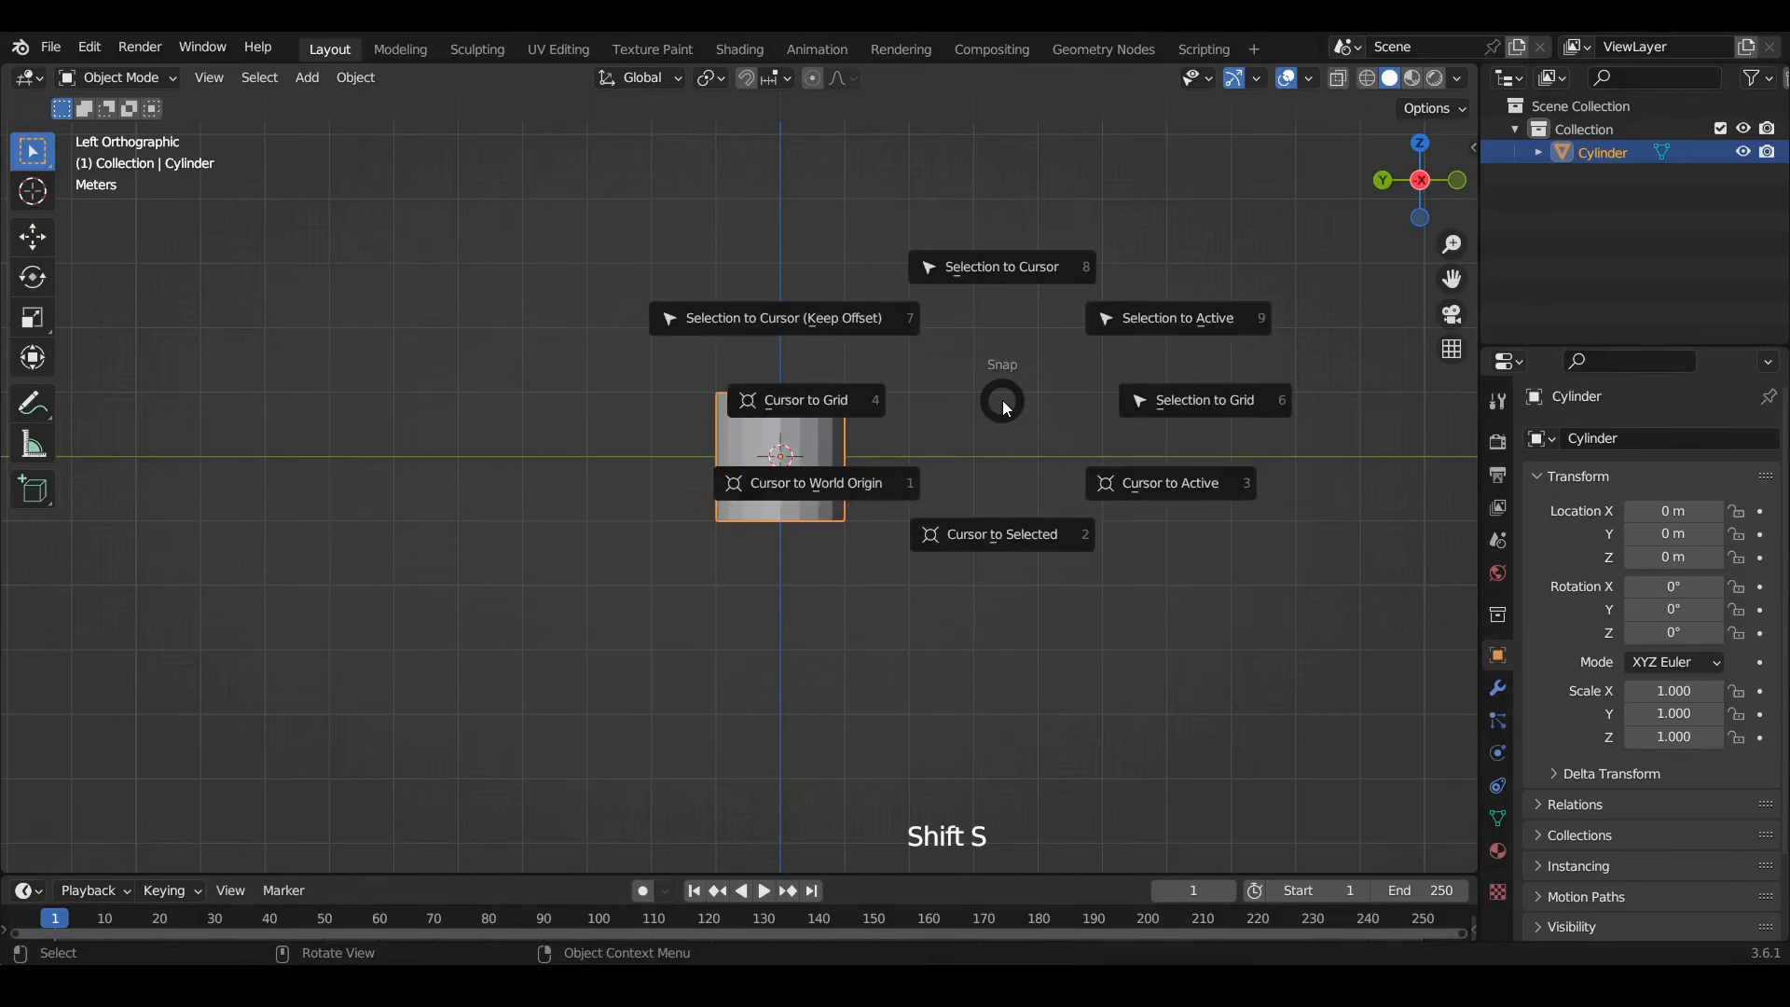
key("shift+a")
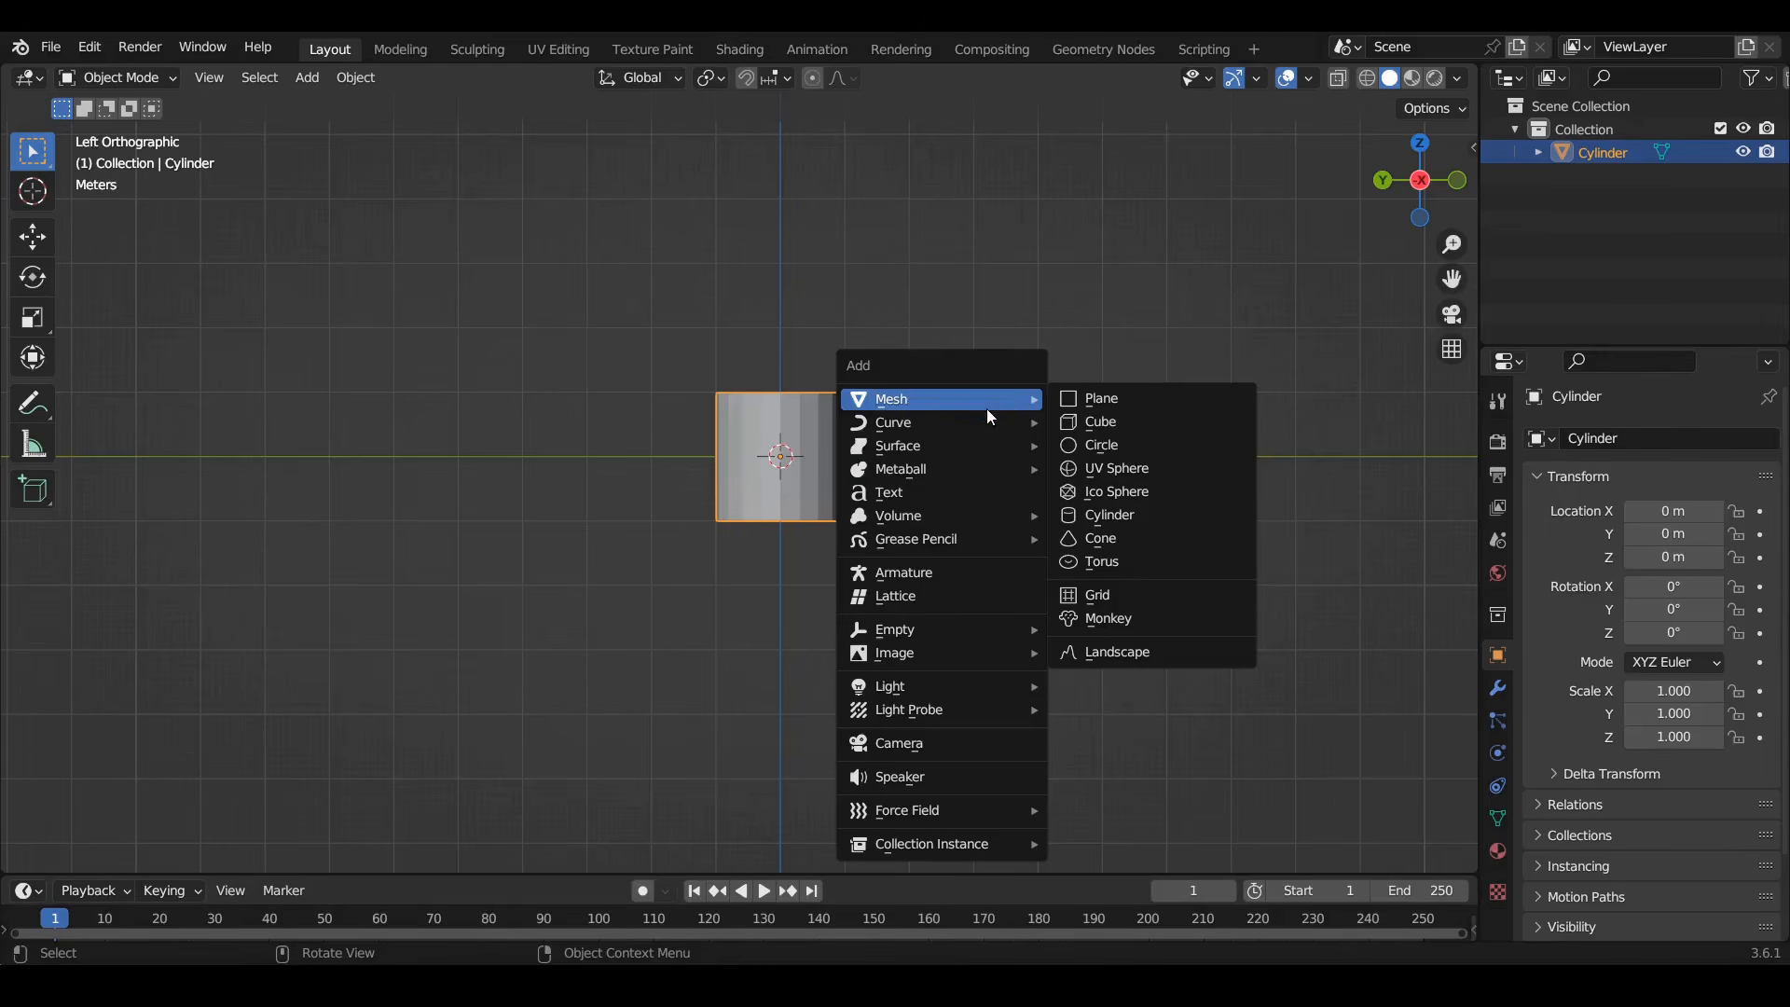
mouse_move(930, 660)
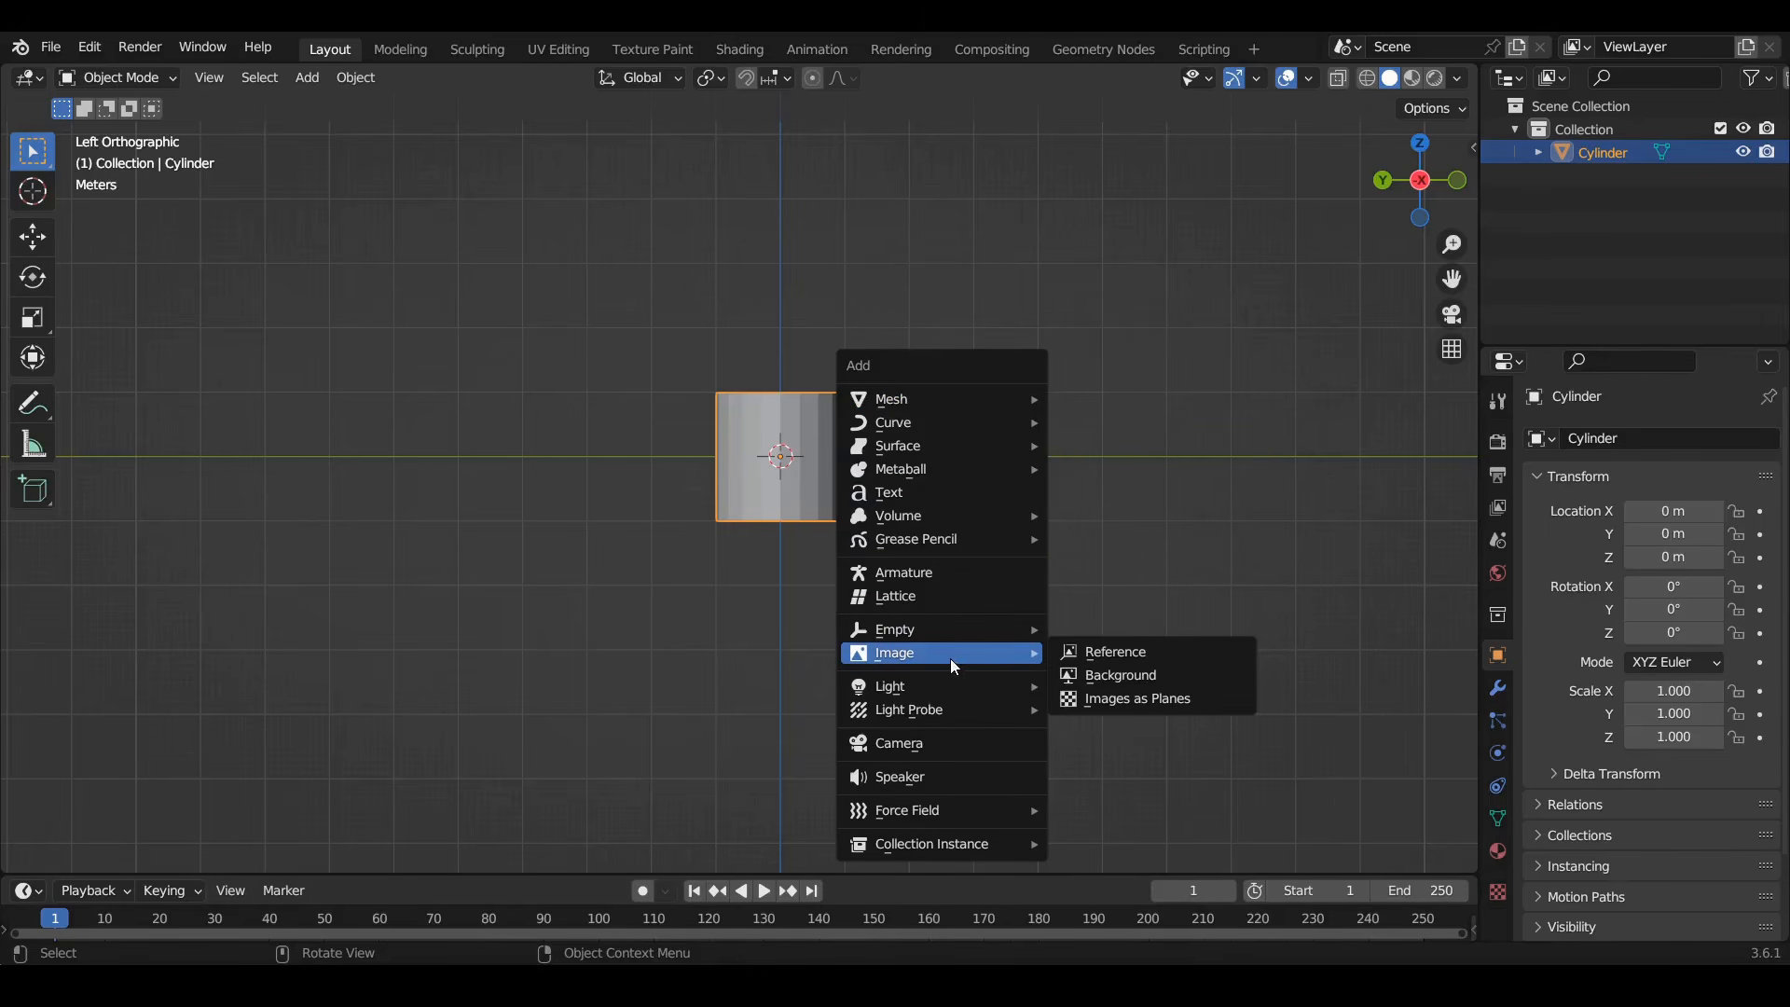
left_click(1121, 656)
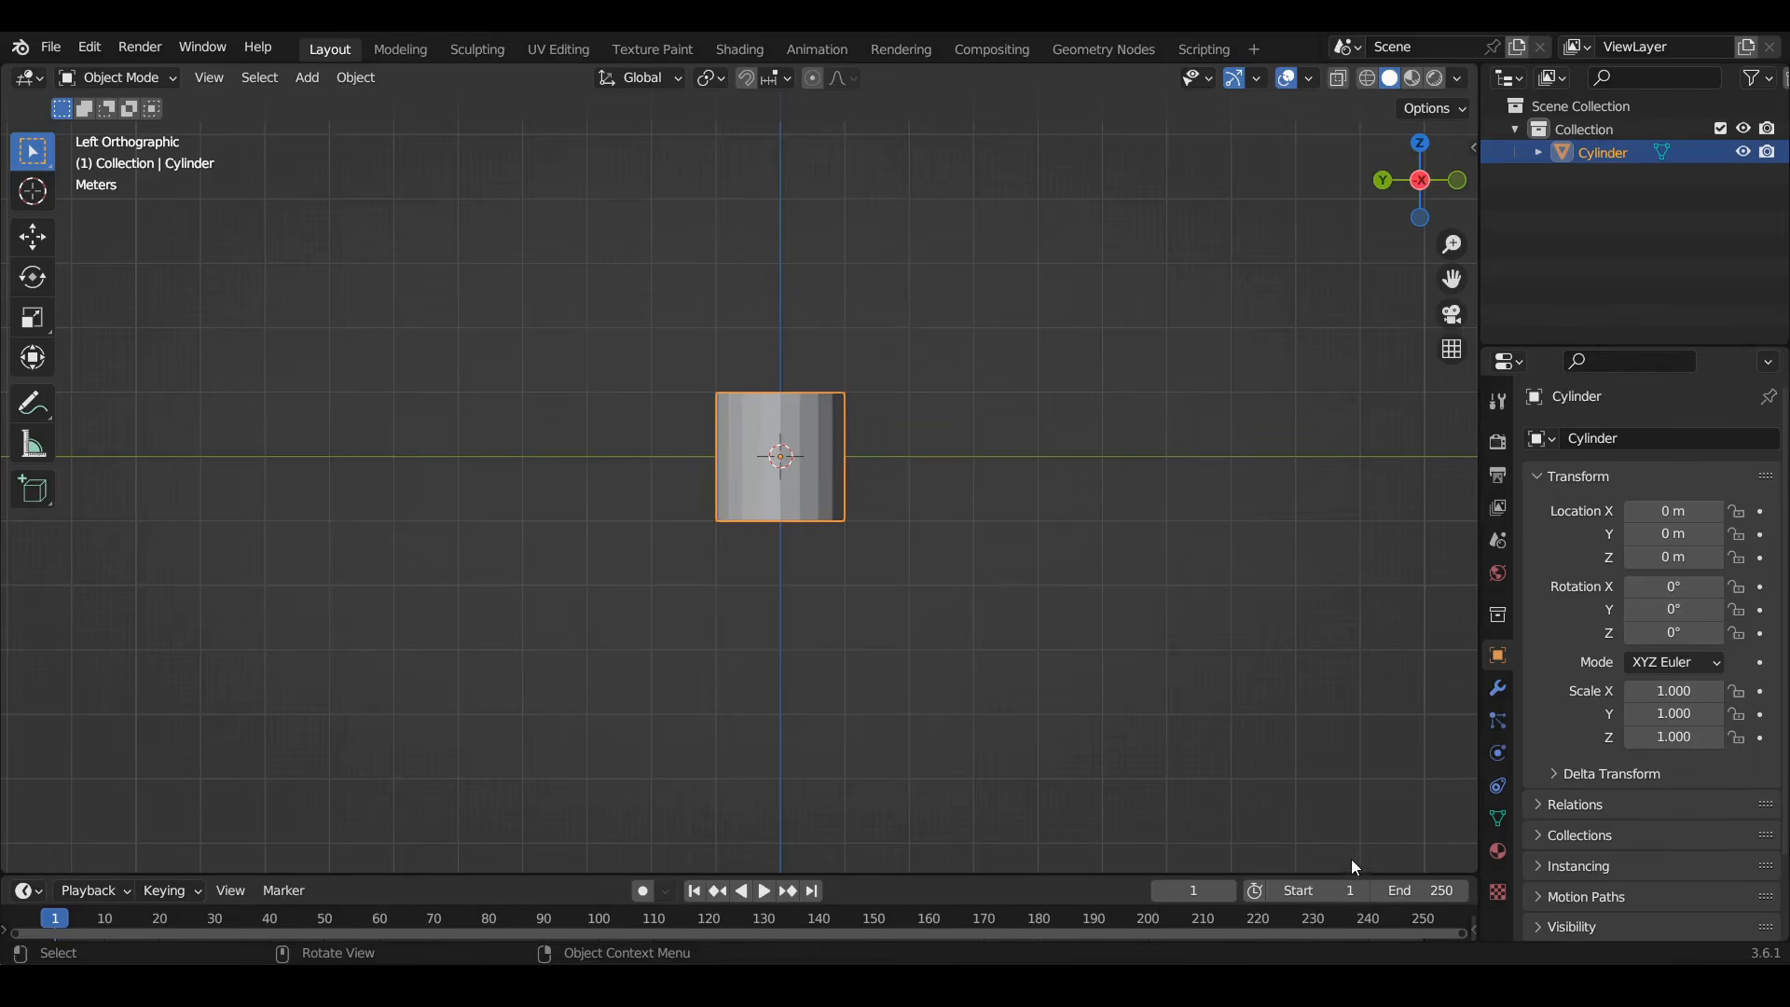
left_click(883, 388)
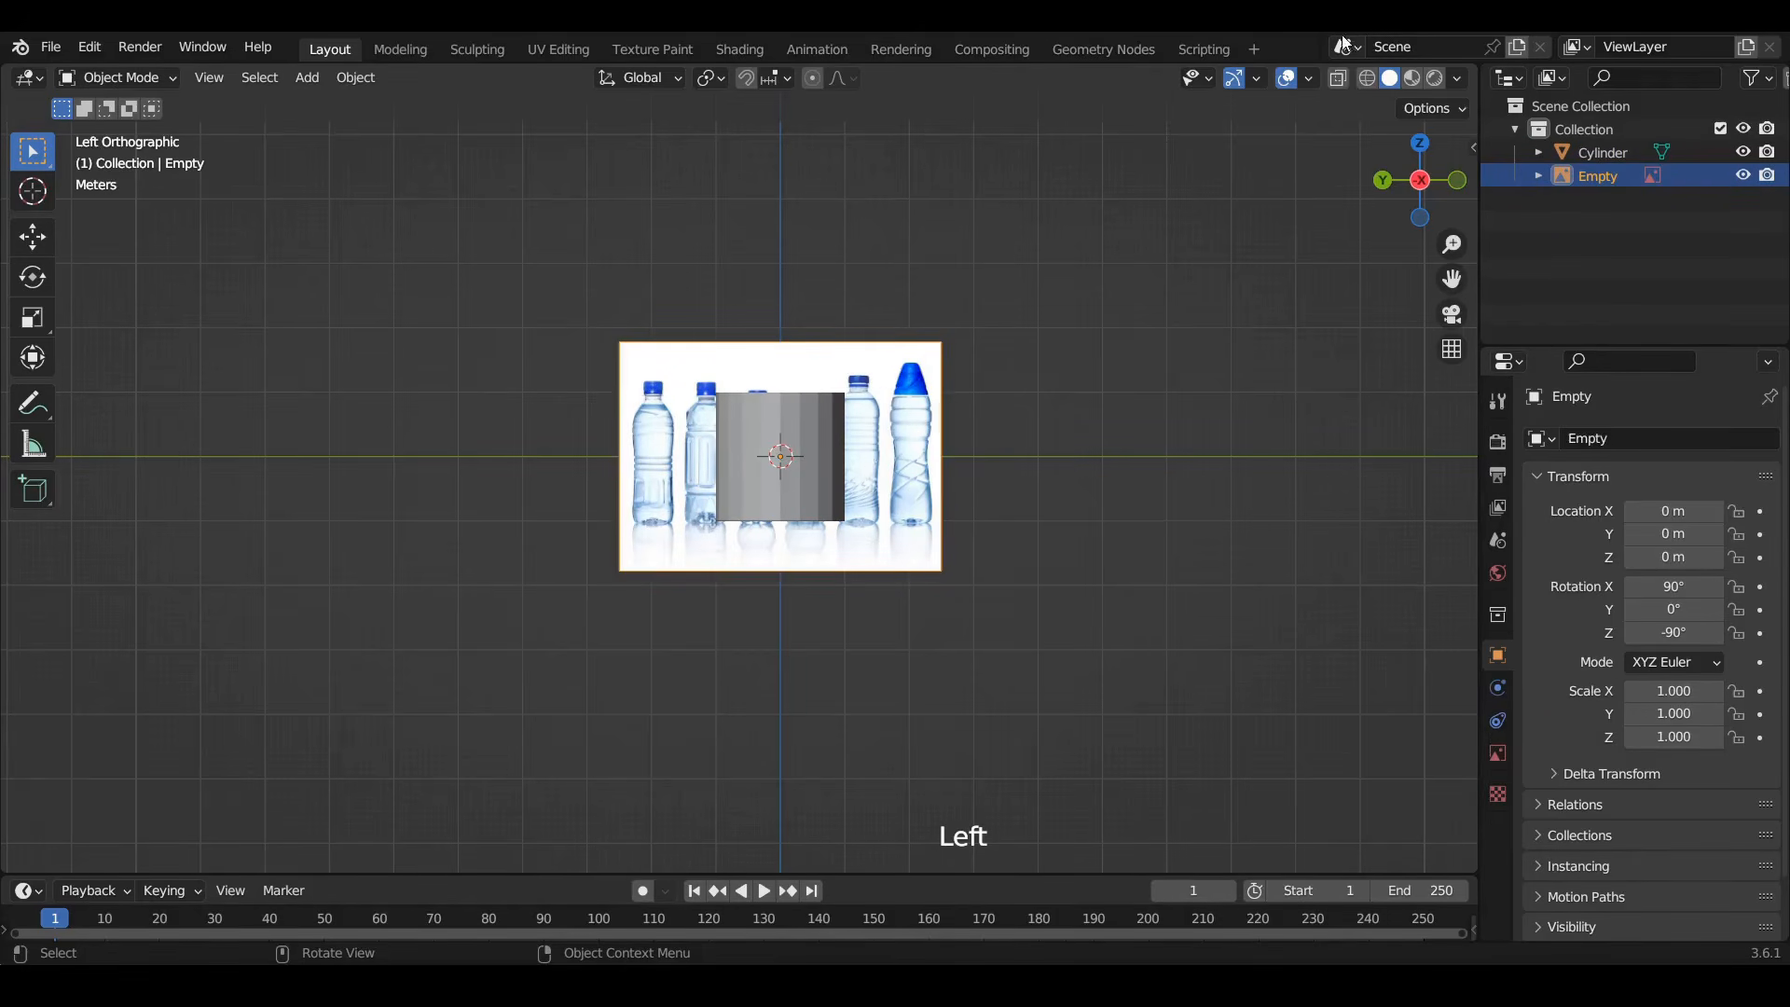
left_click(1339, 77)
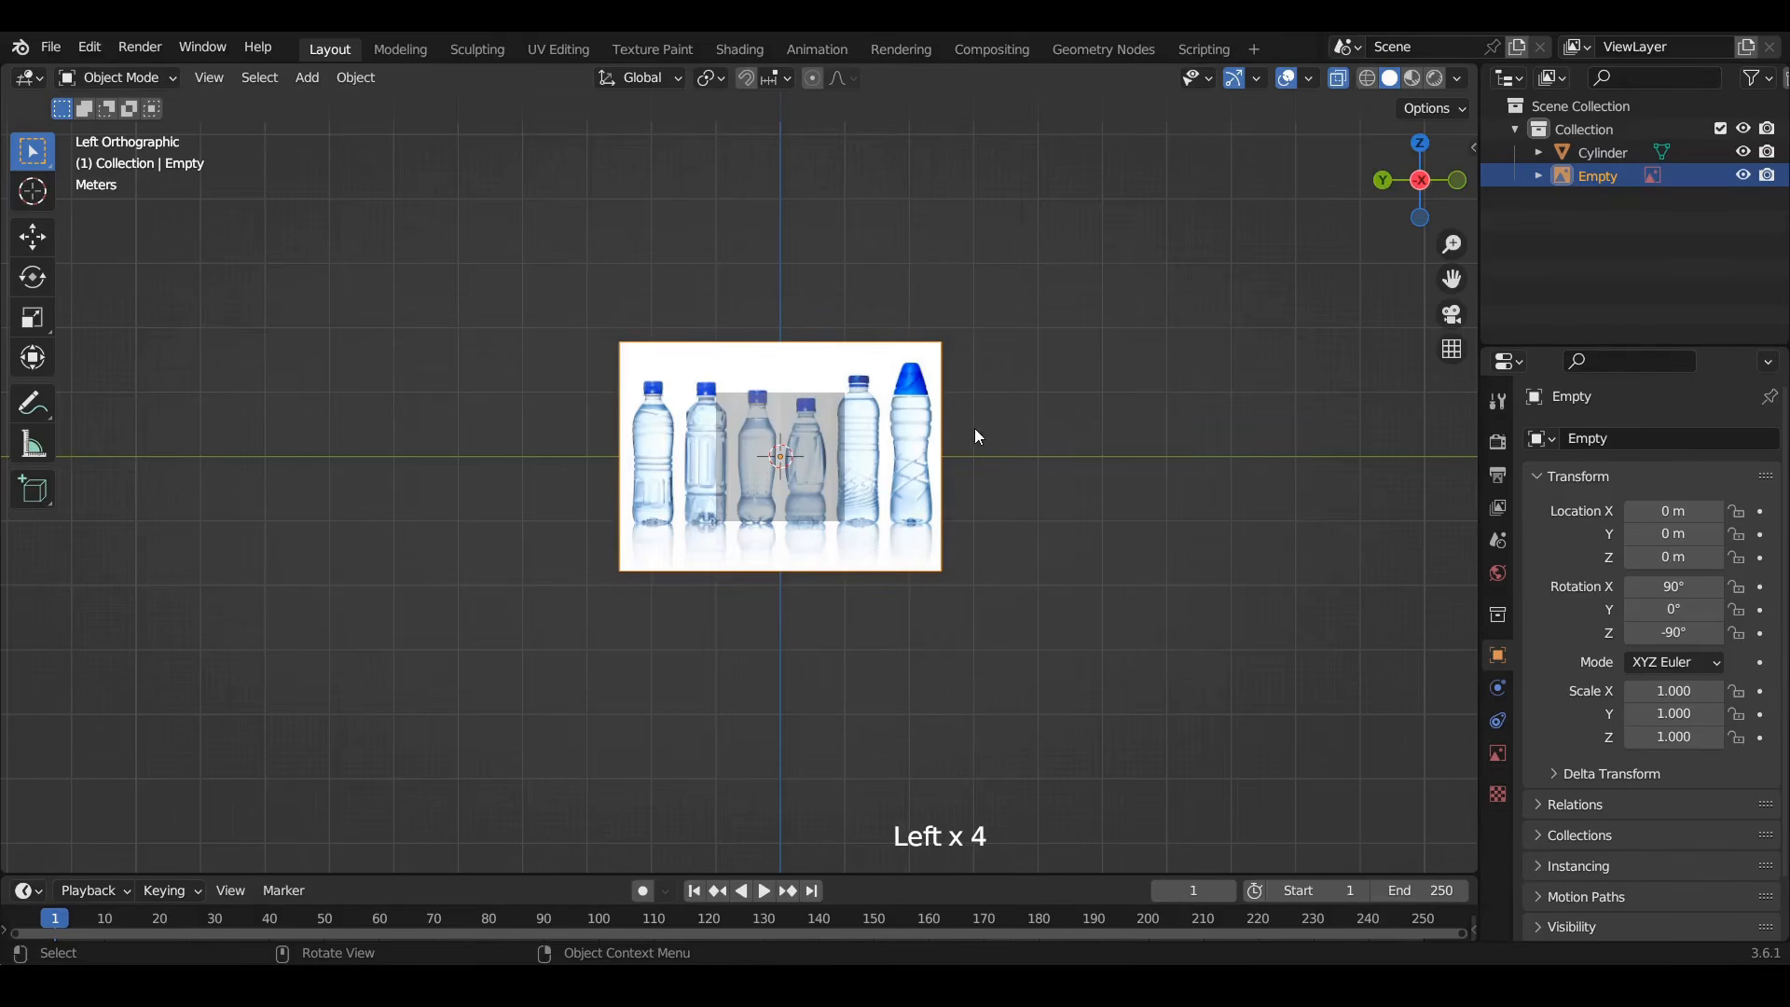
Enlarge the reference image to a scale of about 2.88 and move it so the third bottle is centred on the cylinder
key("s")
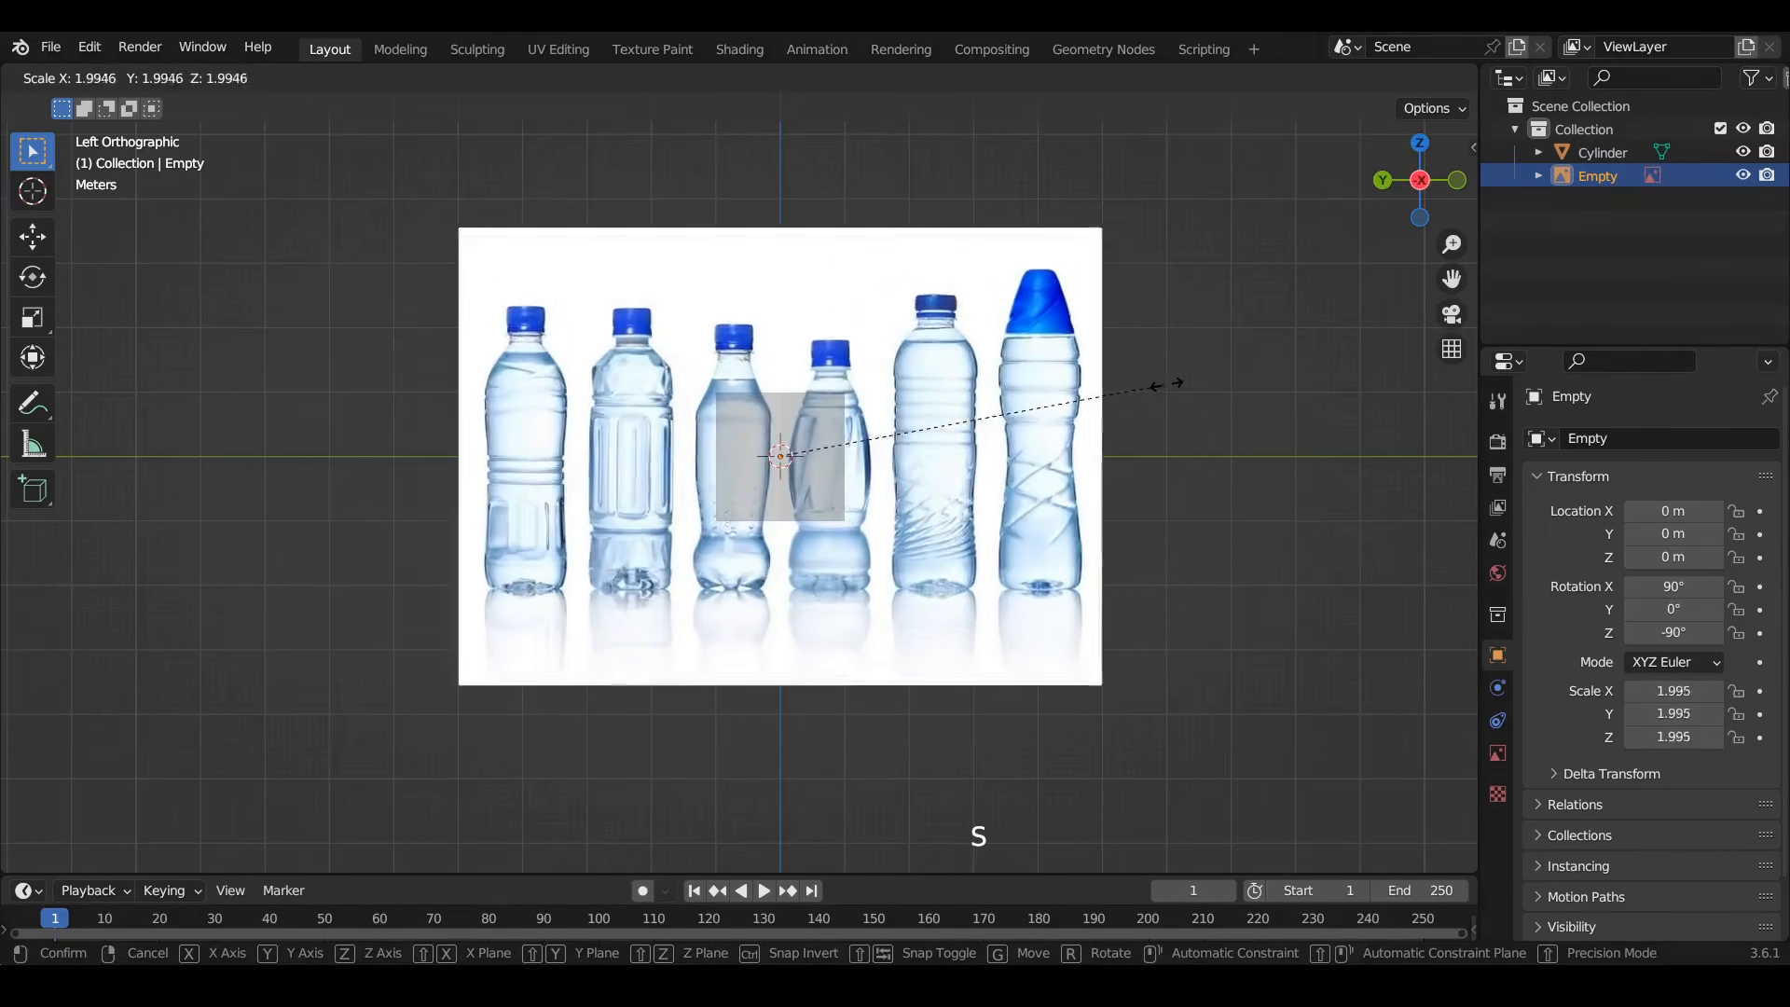
left_click(1203, 371)
key("g")
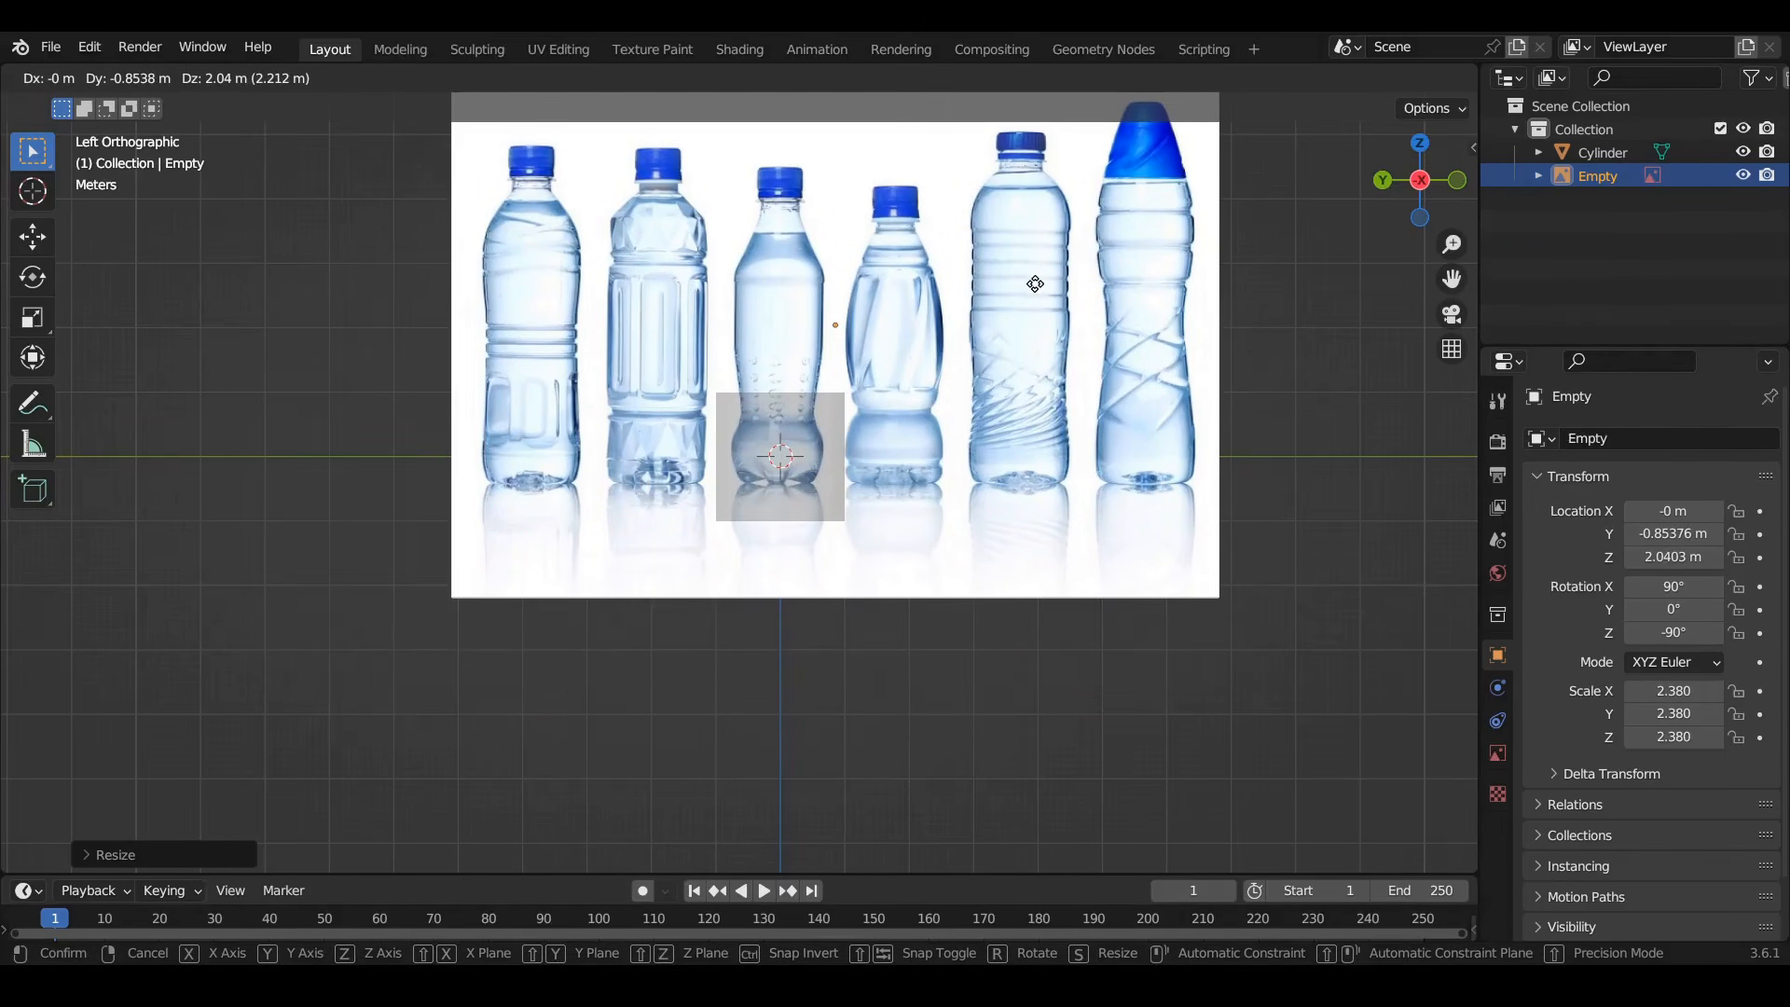
left_click(1037, 334)
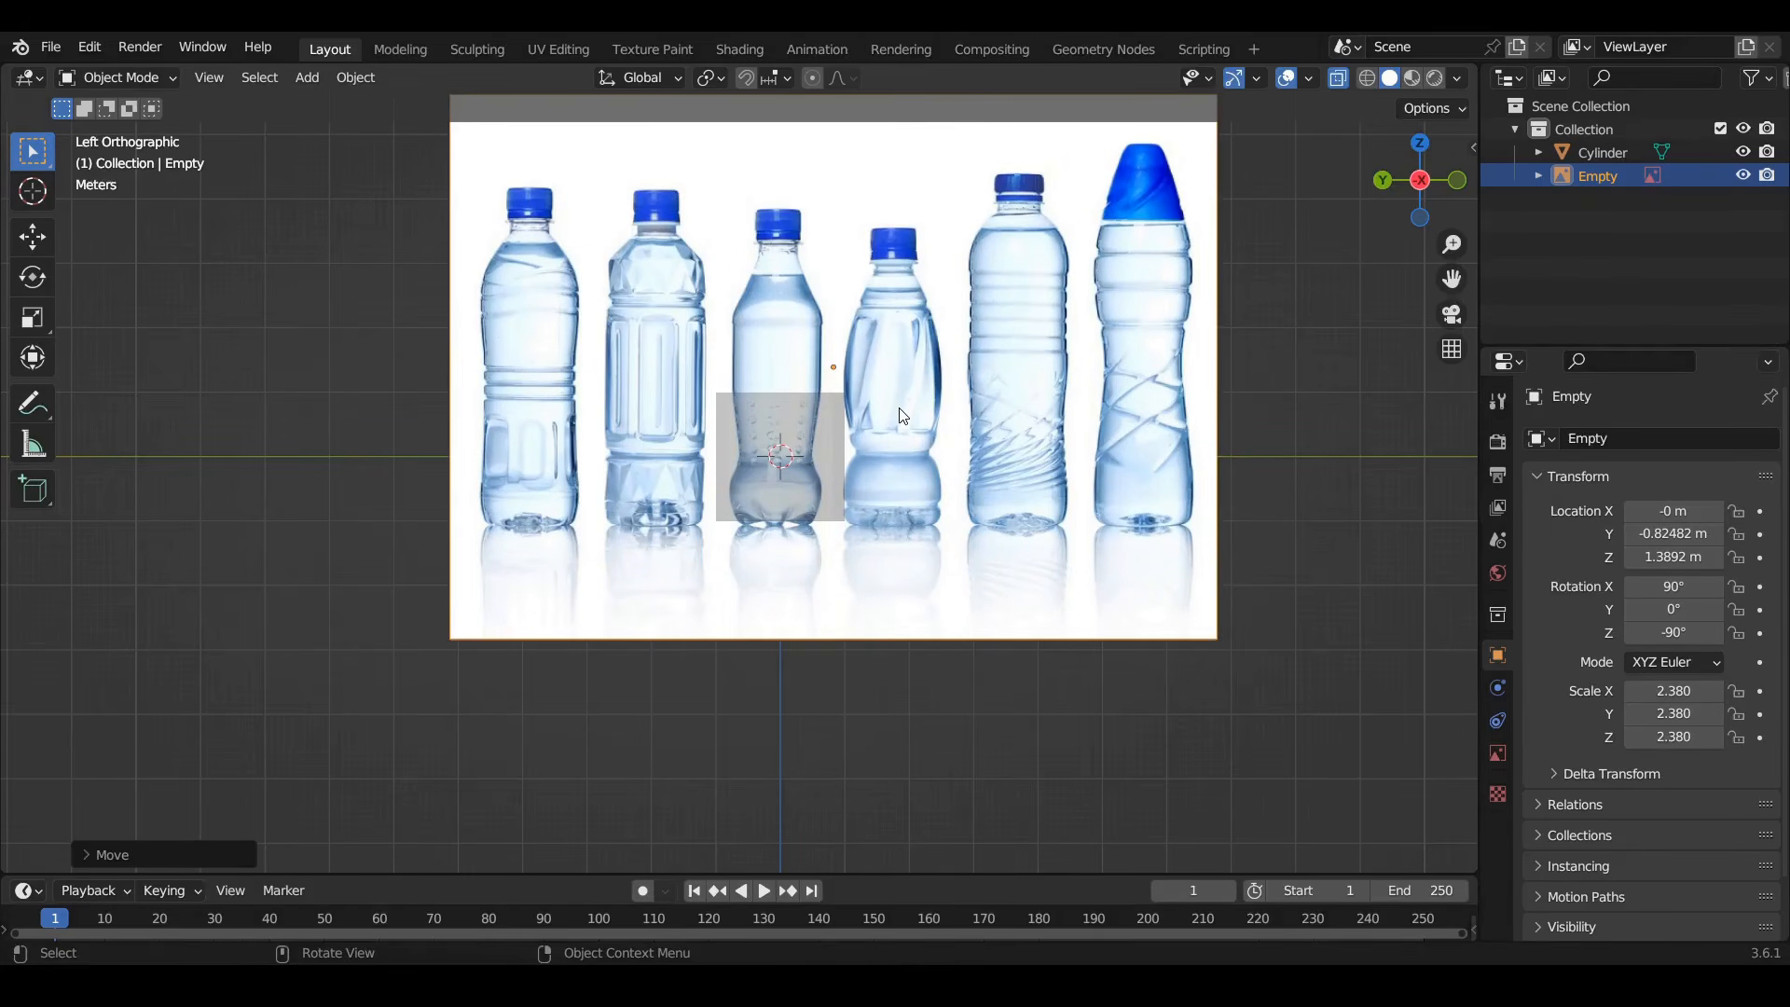
left_click(942, 418)
key("s")
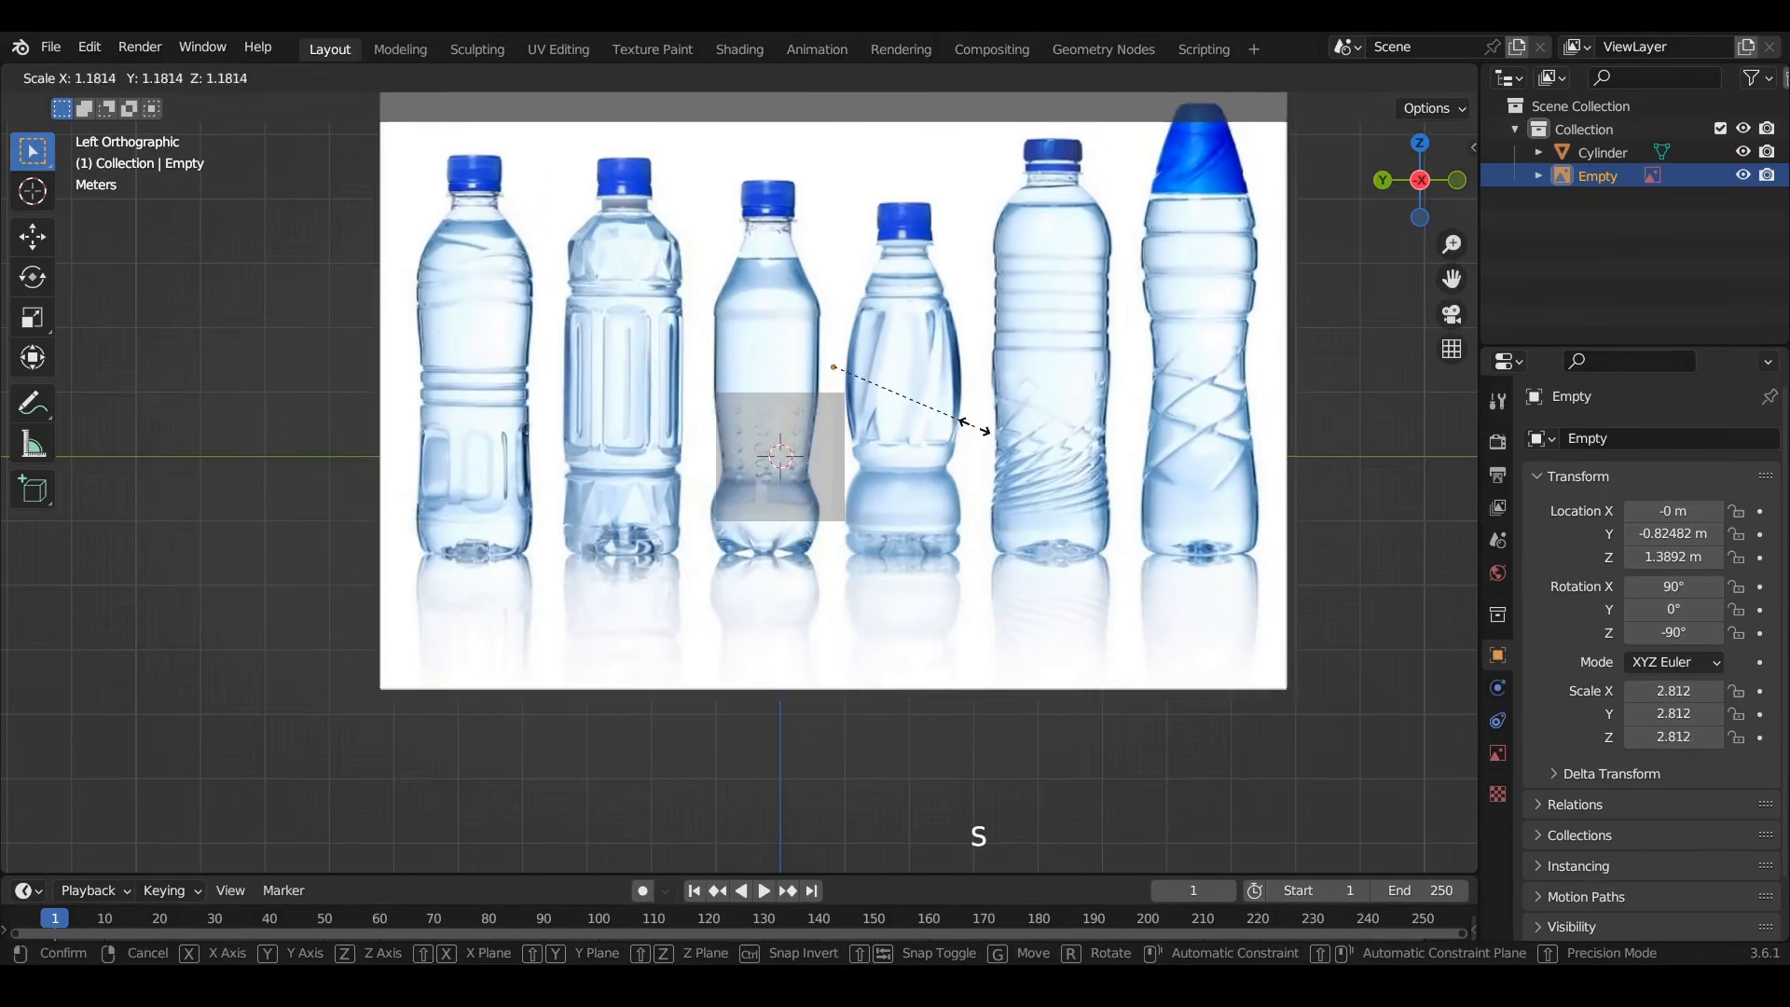
left_click(927, 393)
left_click(928, 391)
key("g")
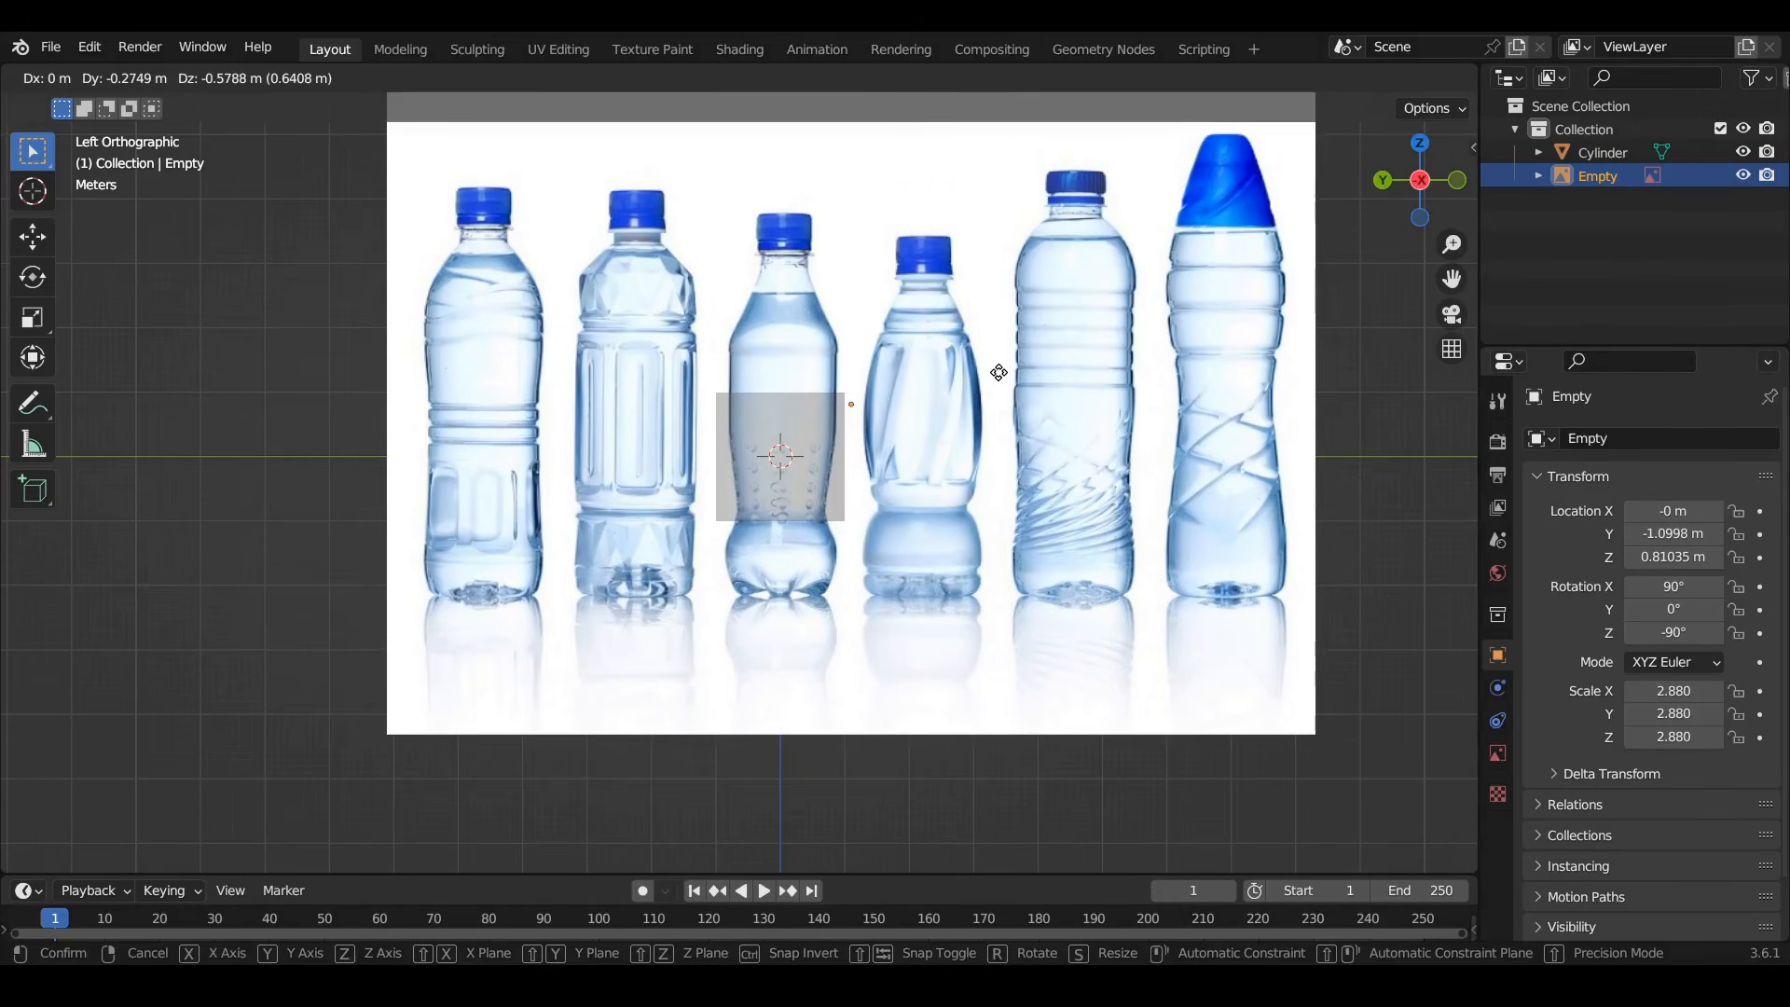
left_click(1002, 380)
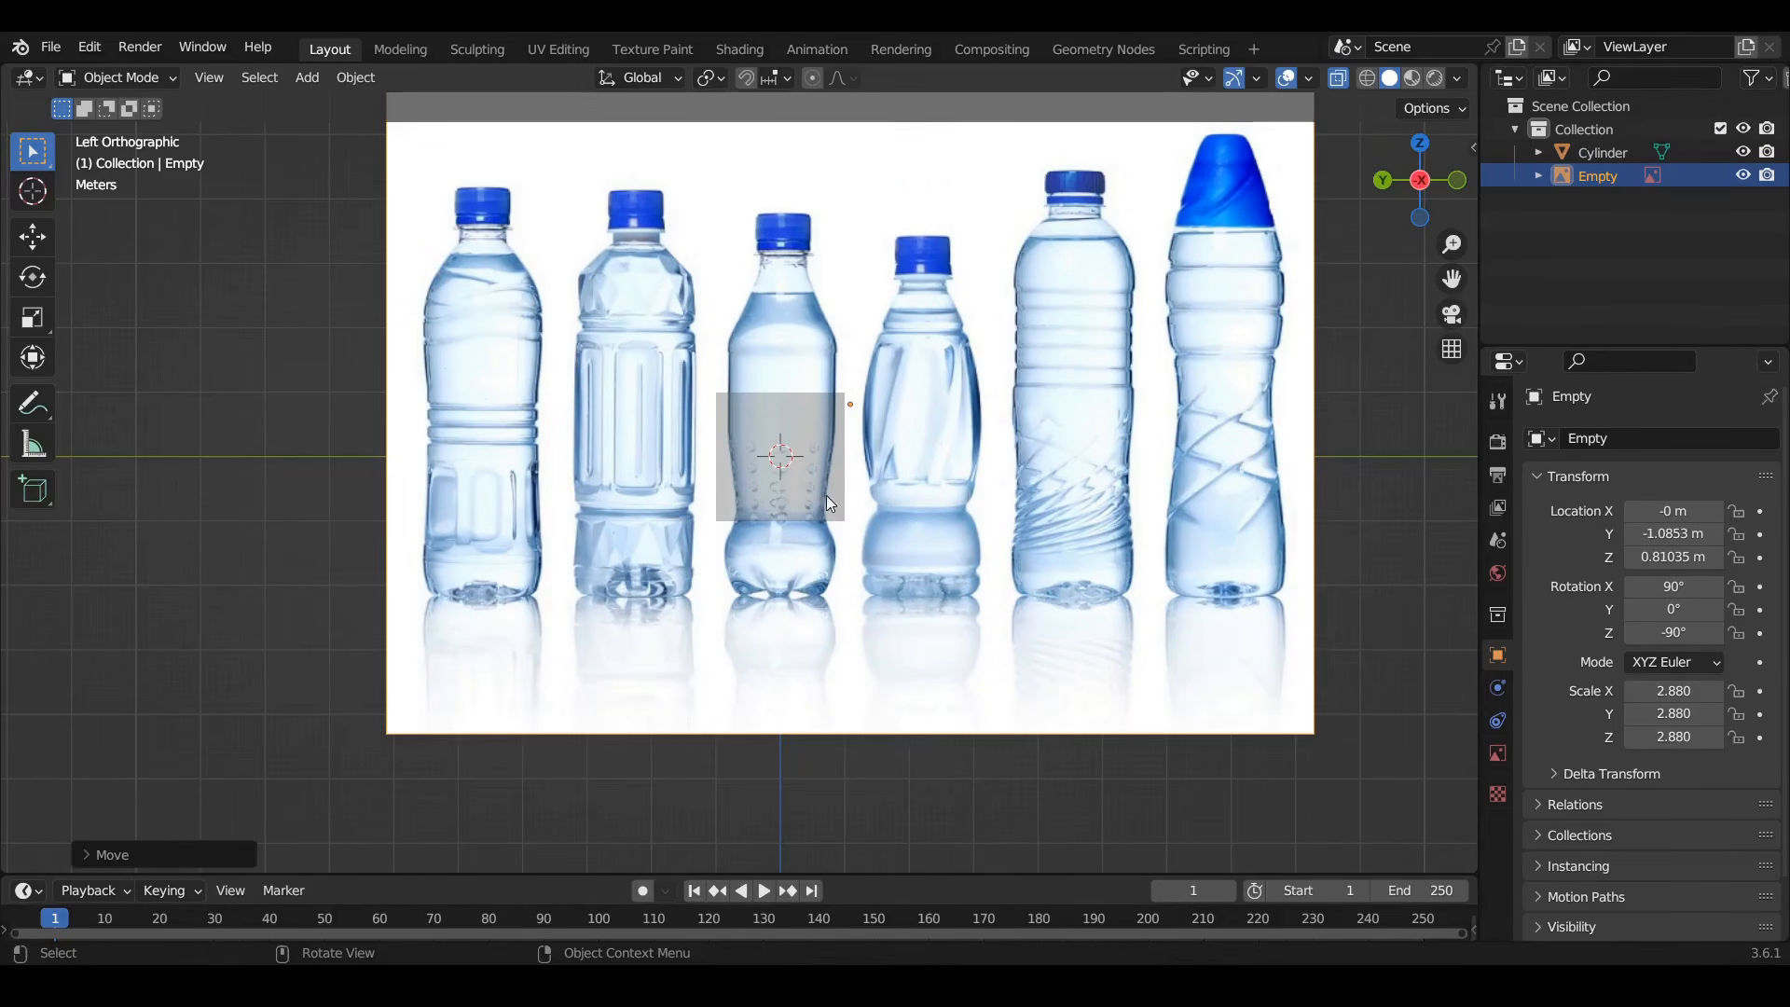
Scale down the cylinder's mesh in Edit Mode until its width matches the third bottle's body, and return to Object Mode
left_click(793, 437)
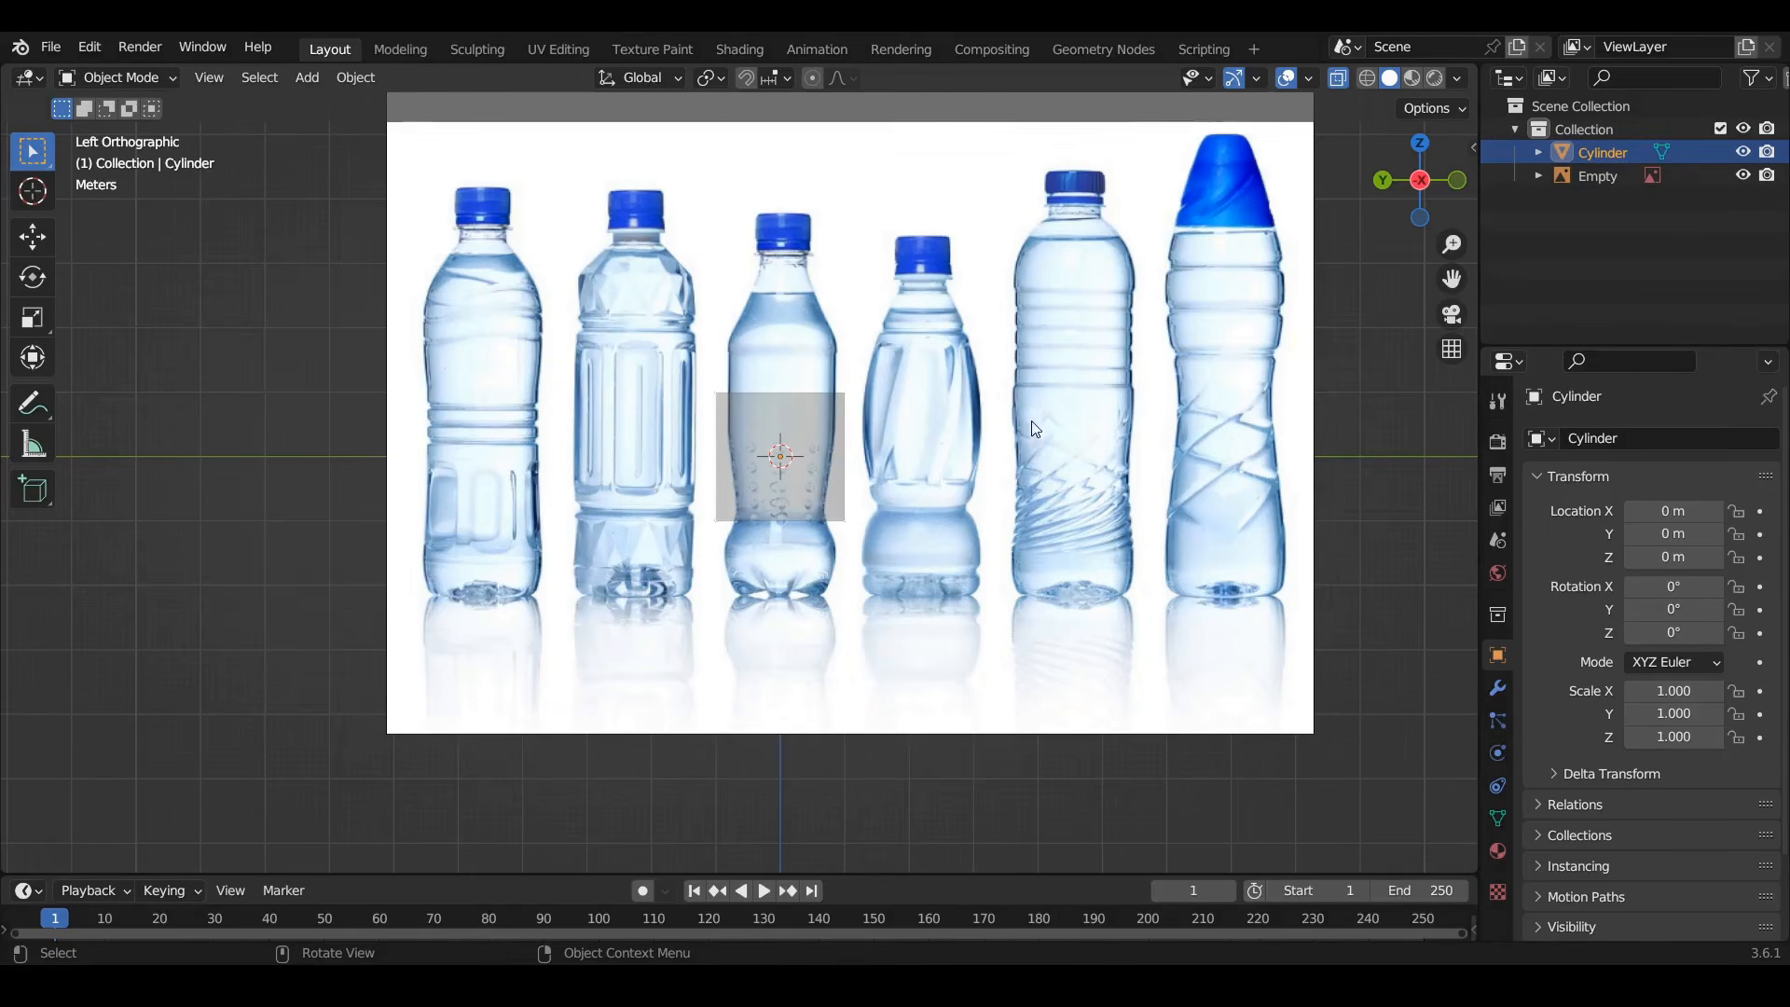
key("Tab")
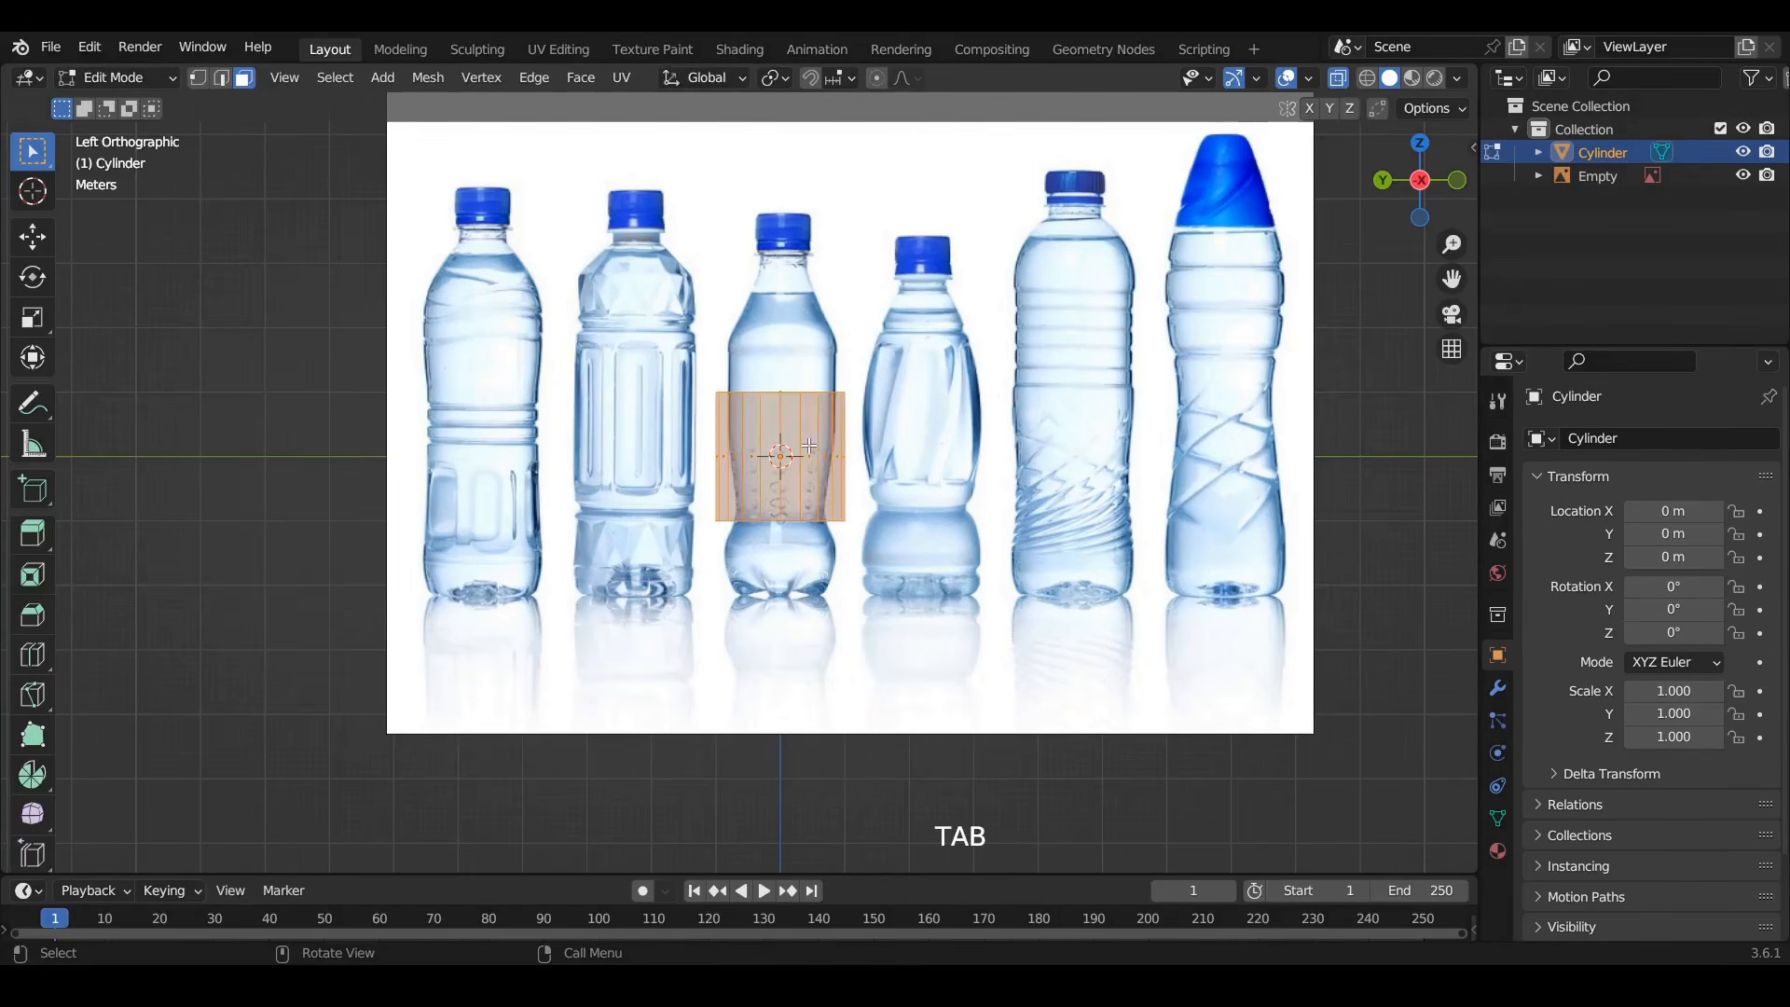
key("s")
left_click(1014, 435)
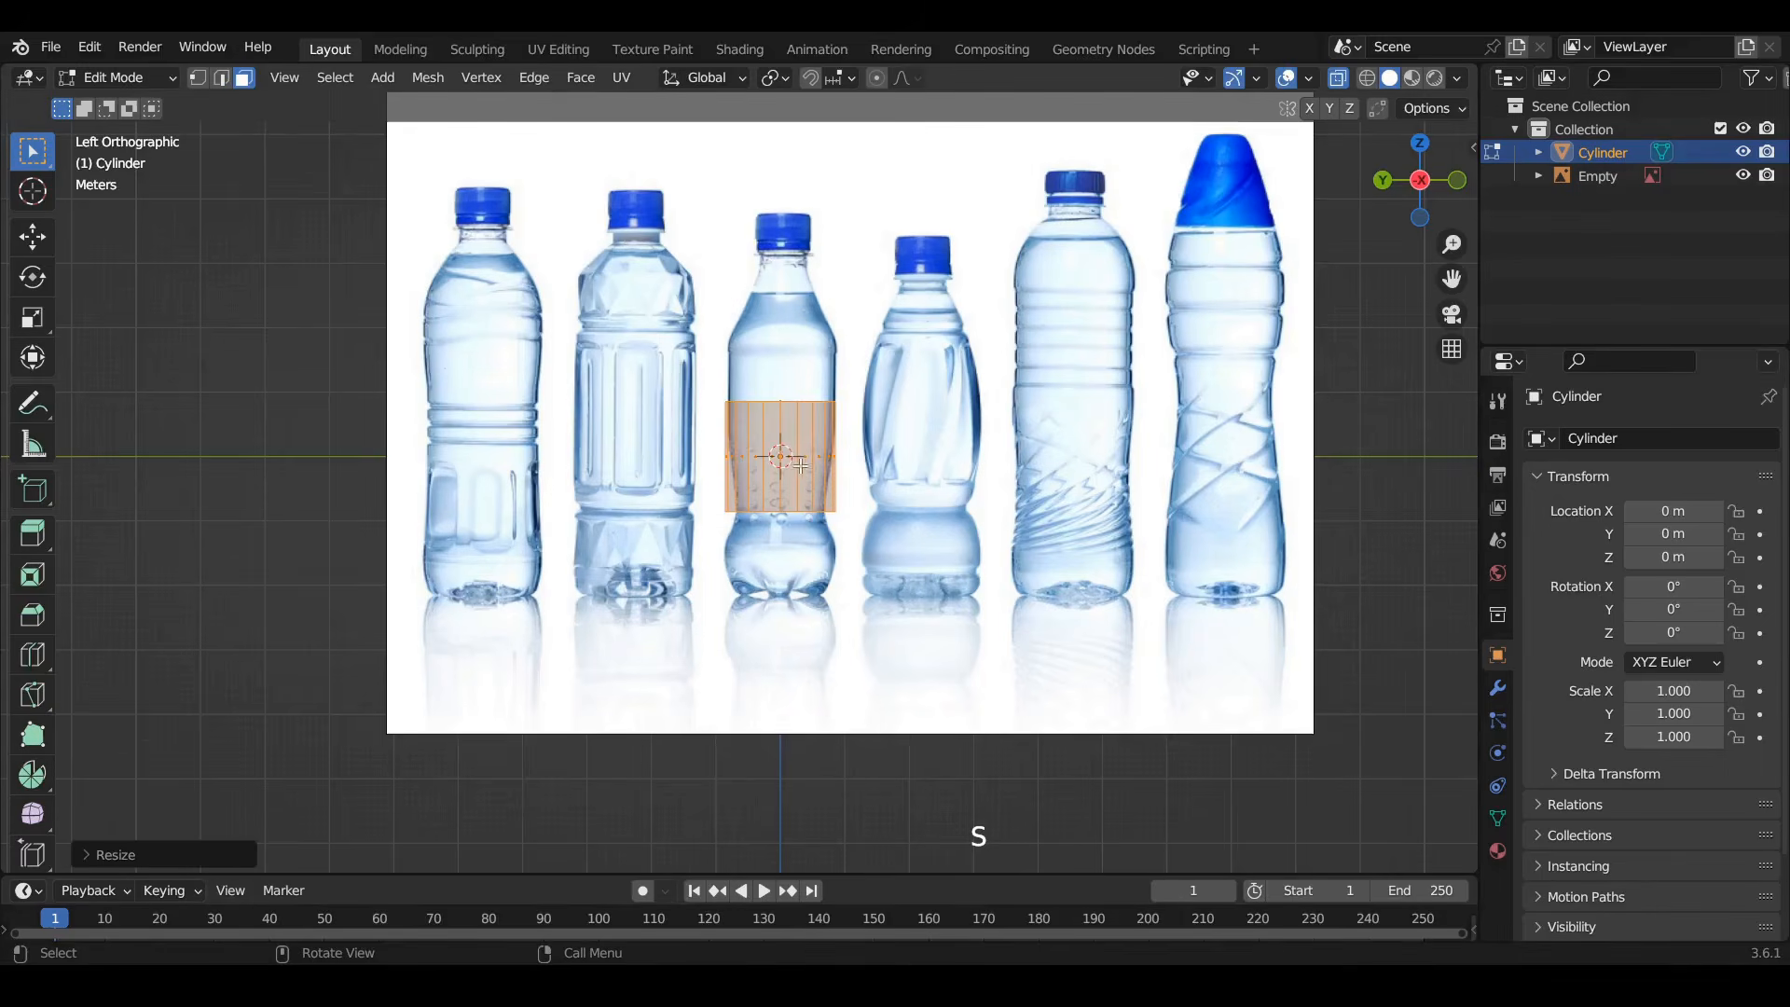
middle_click_drag(800, 465, 934, 364, "ctrl")
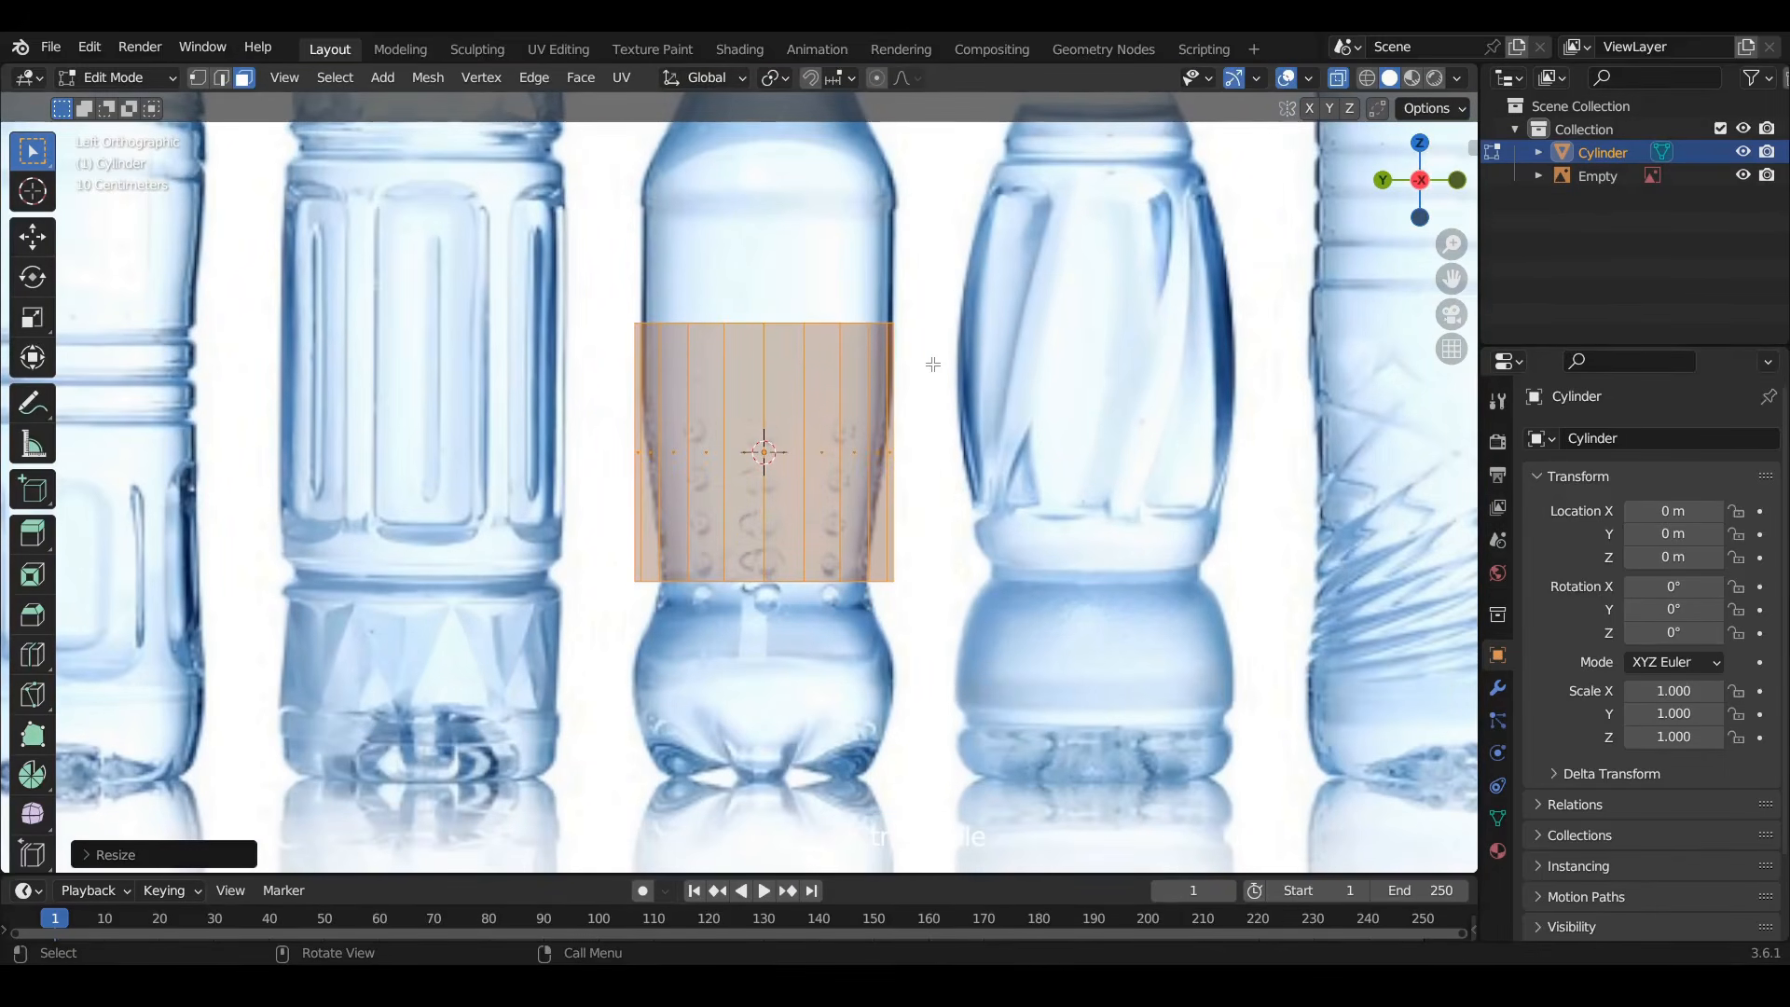
key("s")
left_click(897, 340)
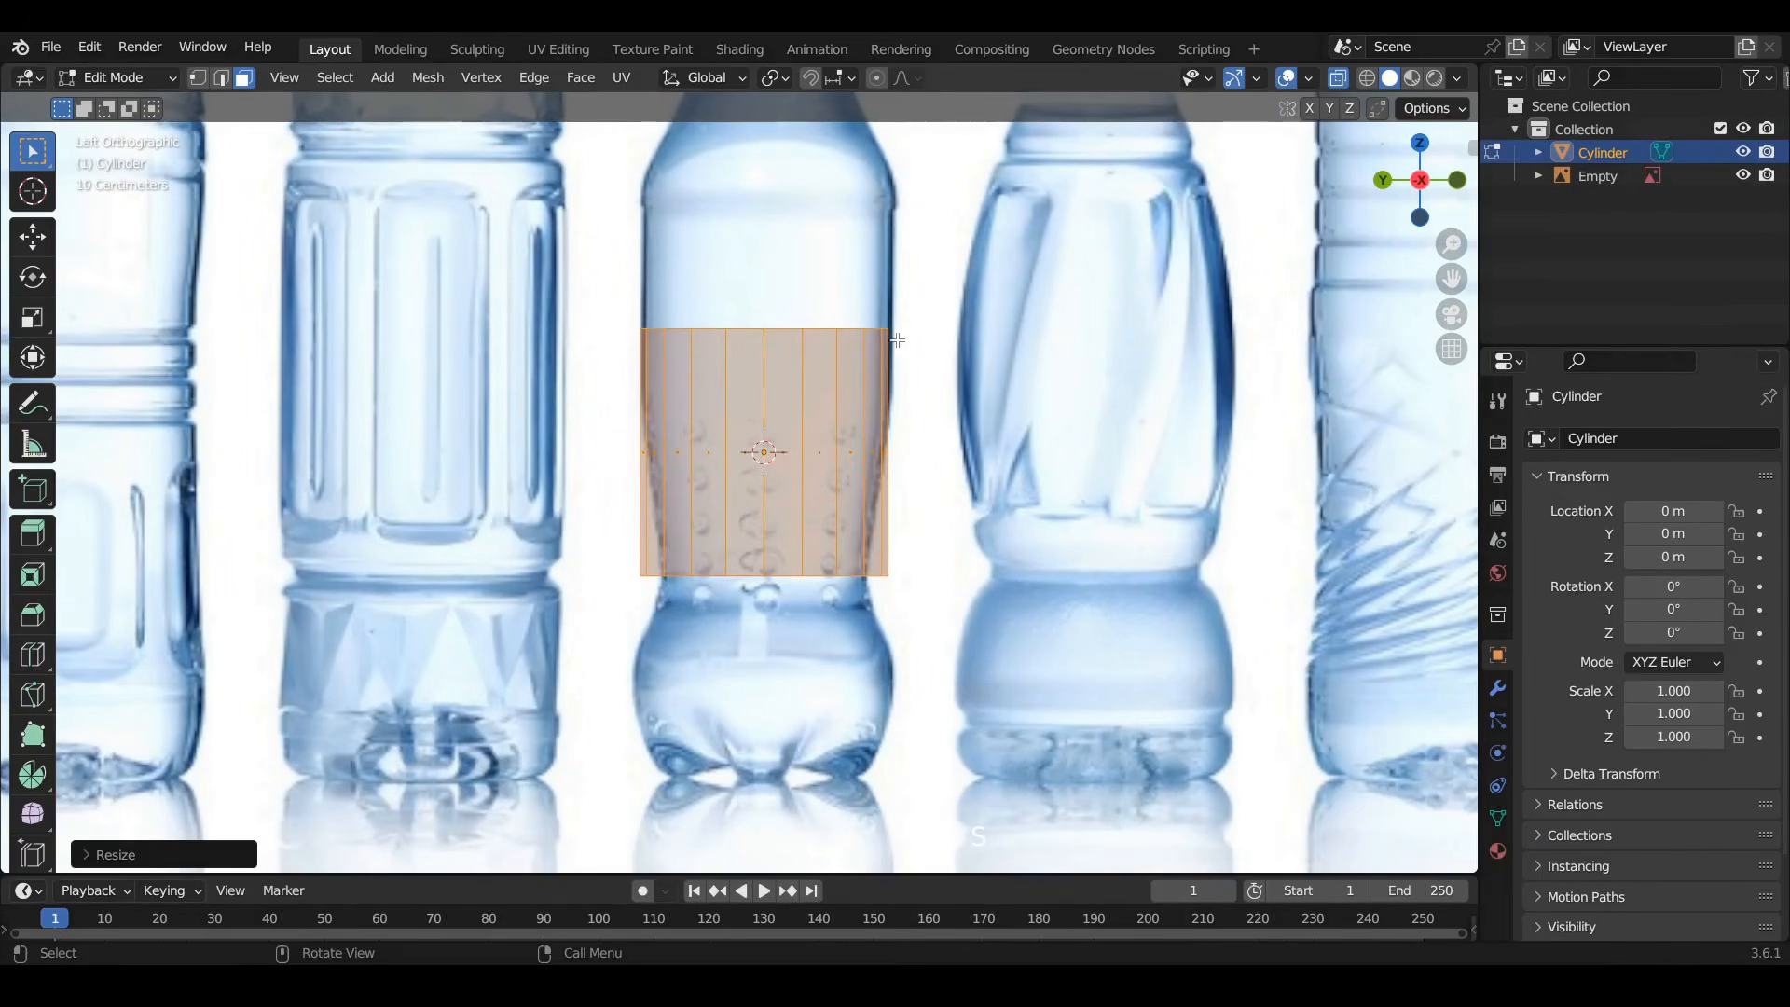
key("Tab")
Shift the reference image about 0.012 m along the Y axis to centre the bottle on the cylinder
left_click(981, 302)
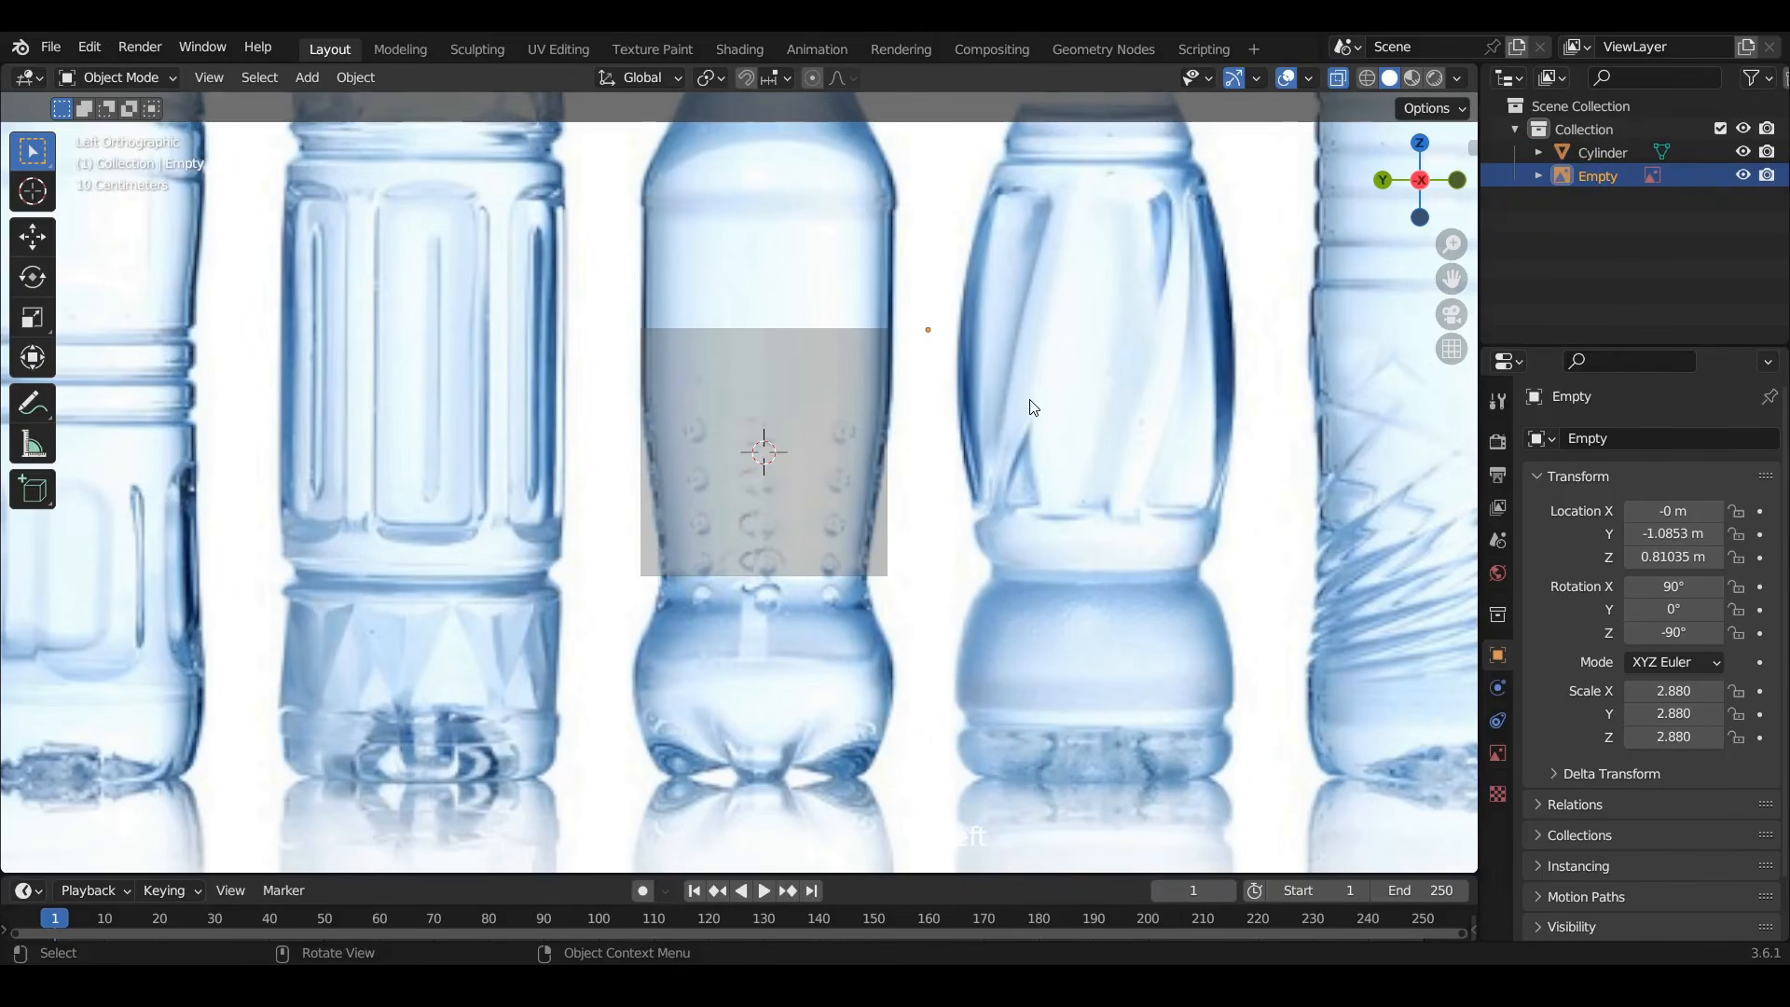
key("g")
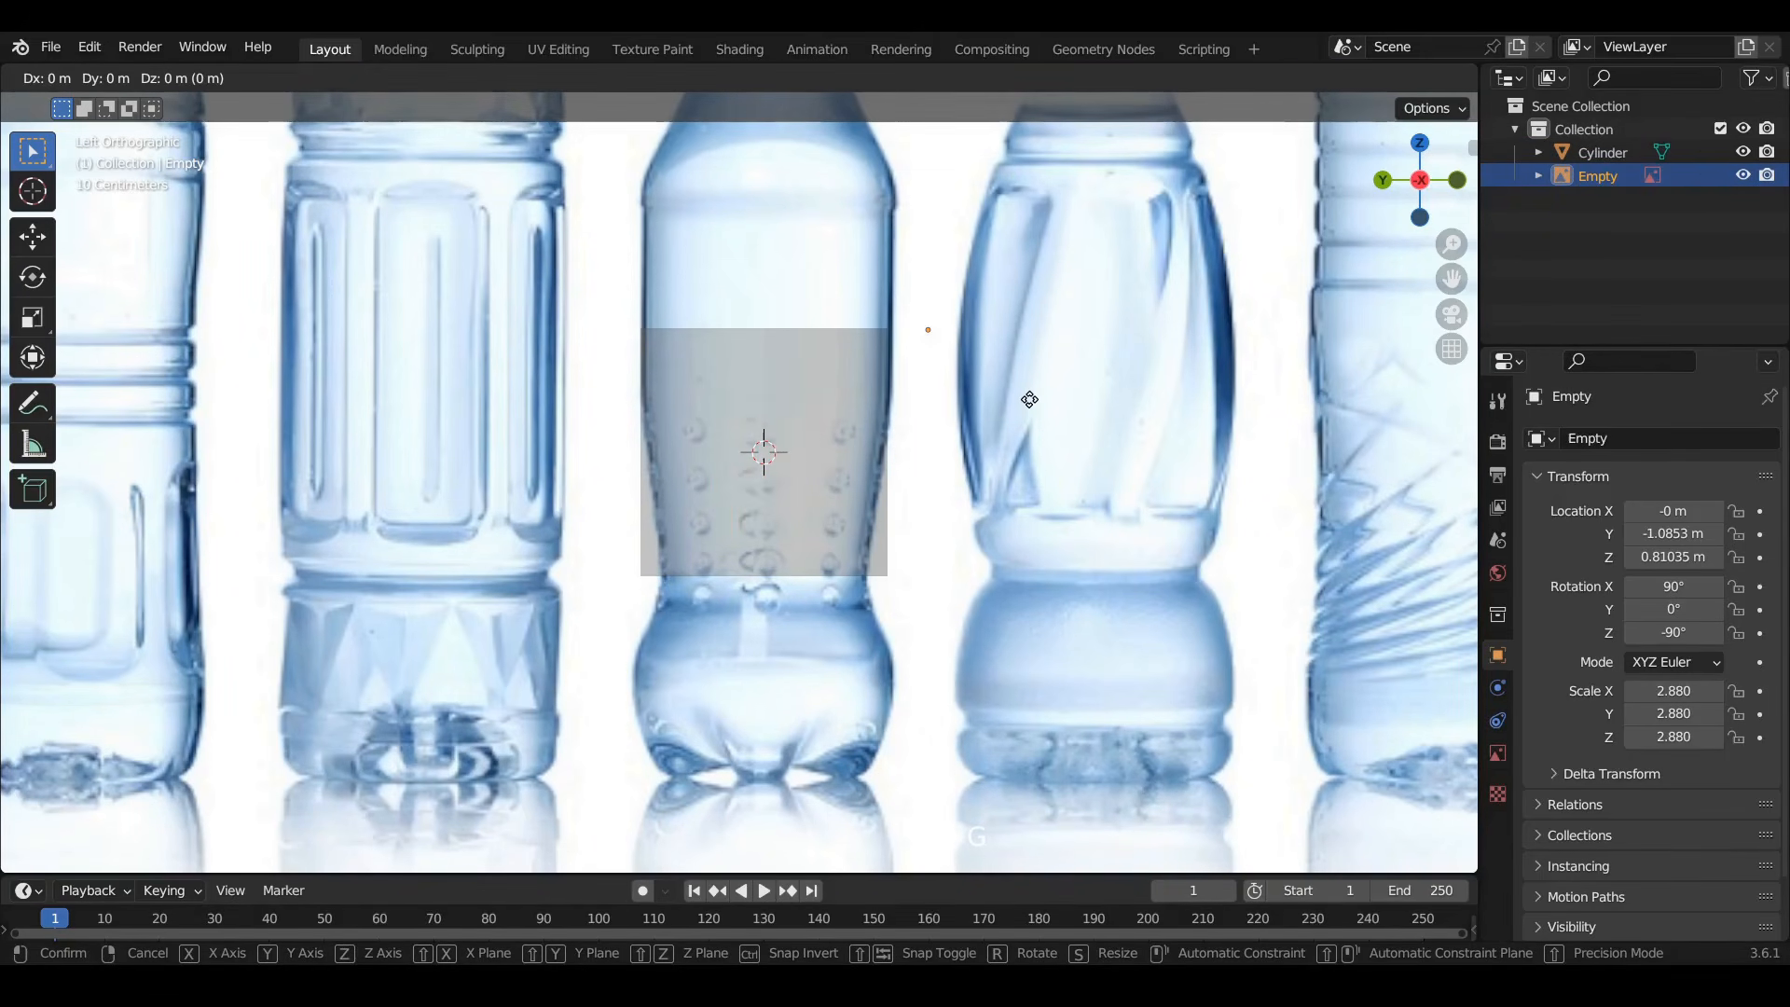
key("y")
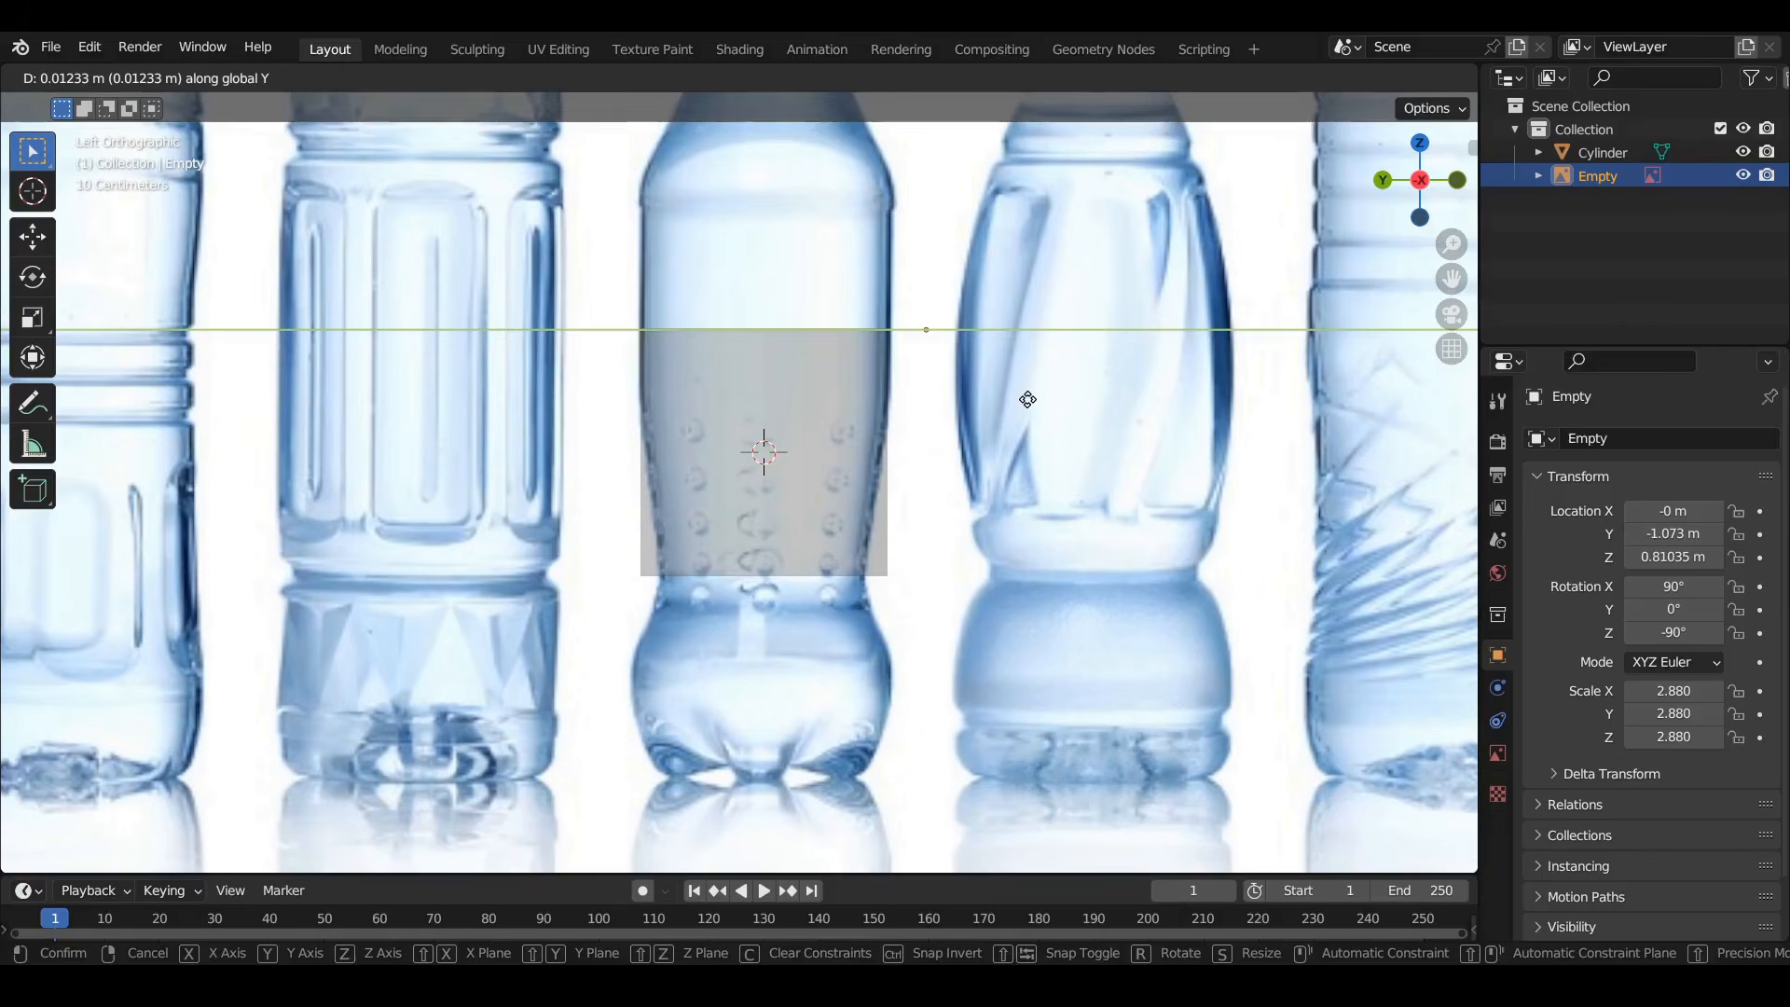
left_click(1028, 399)
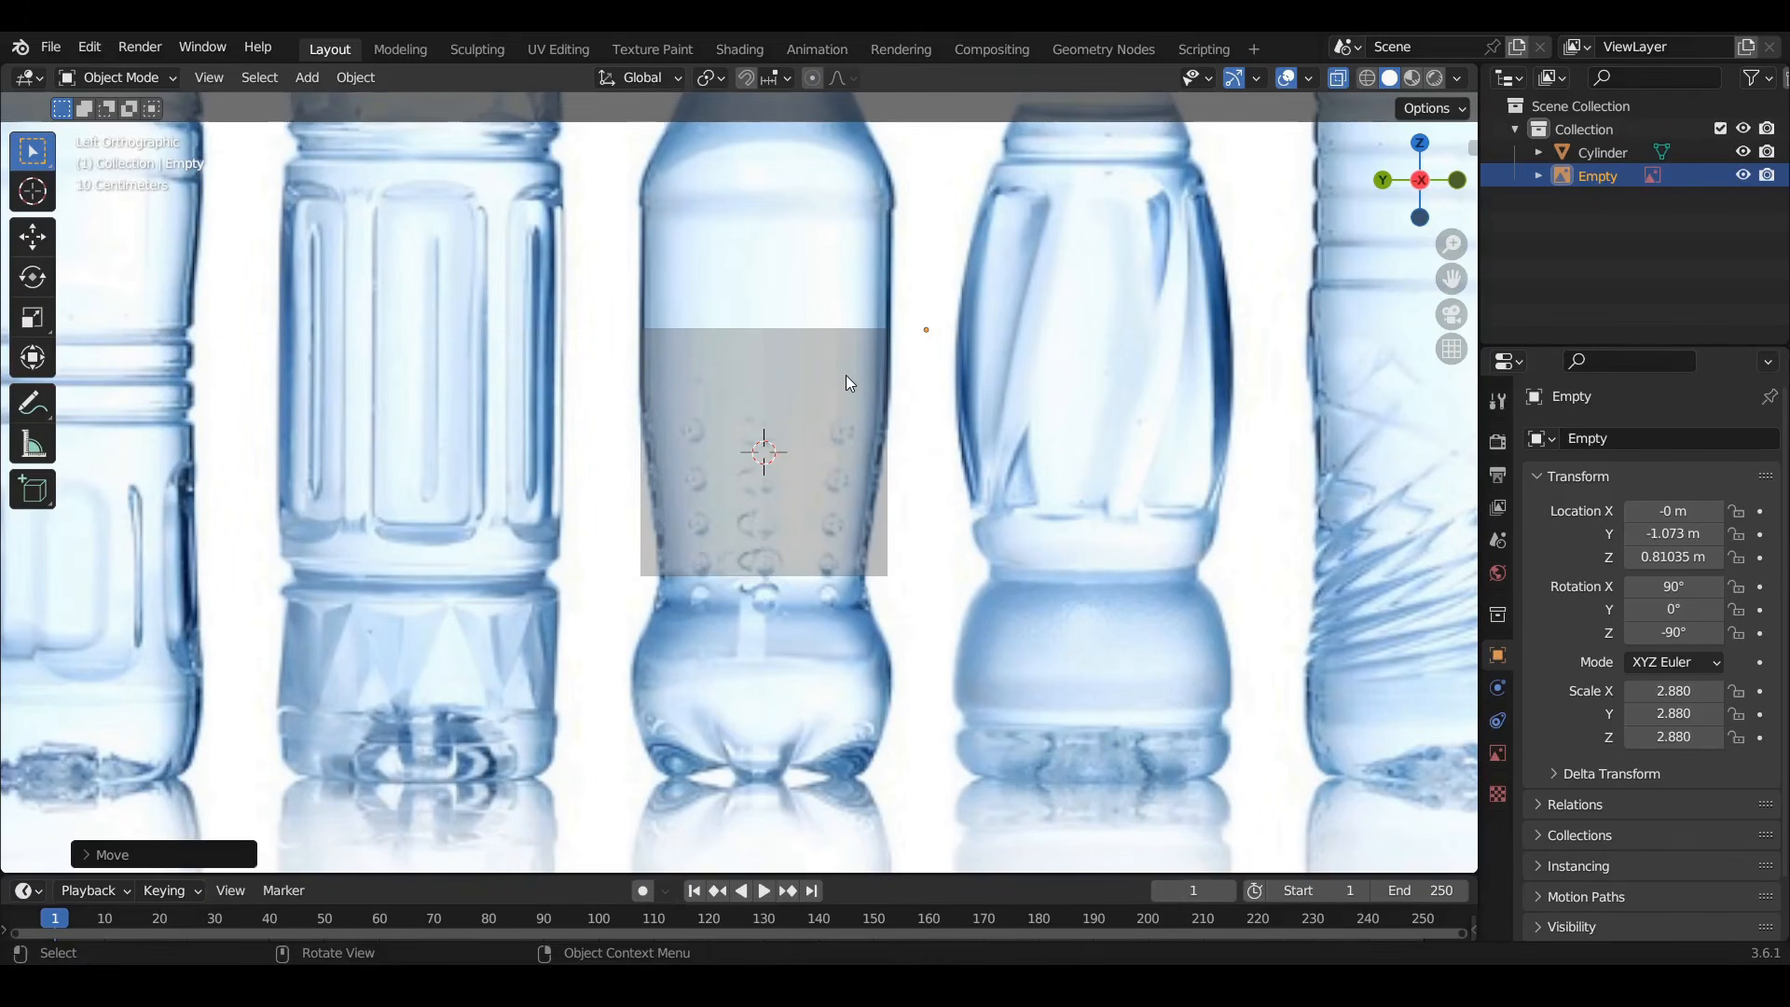
Raise the cylinder's top vertices along Z to just below the third bottle's shoulder
left_click(750, 397)
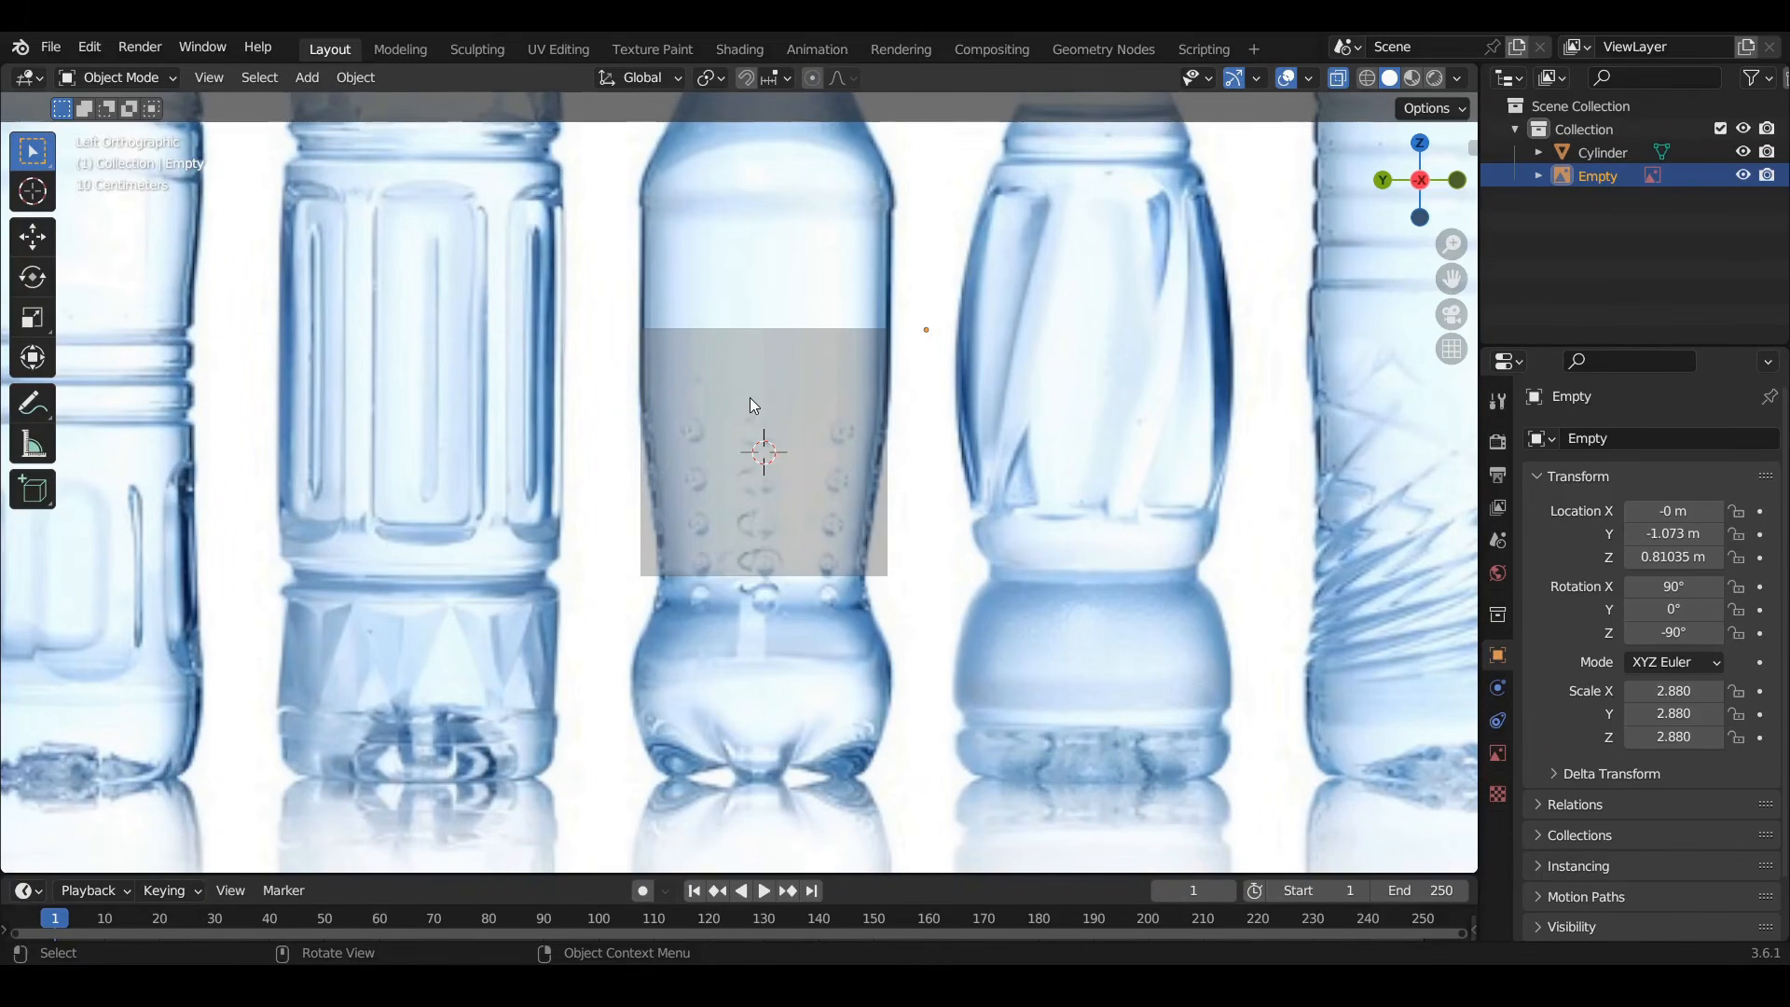
left_click(749, 397)
key("Tab")
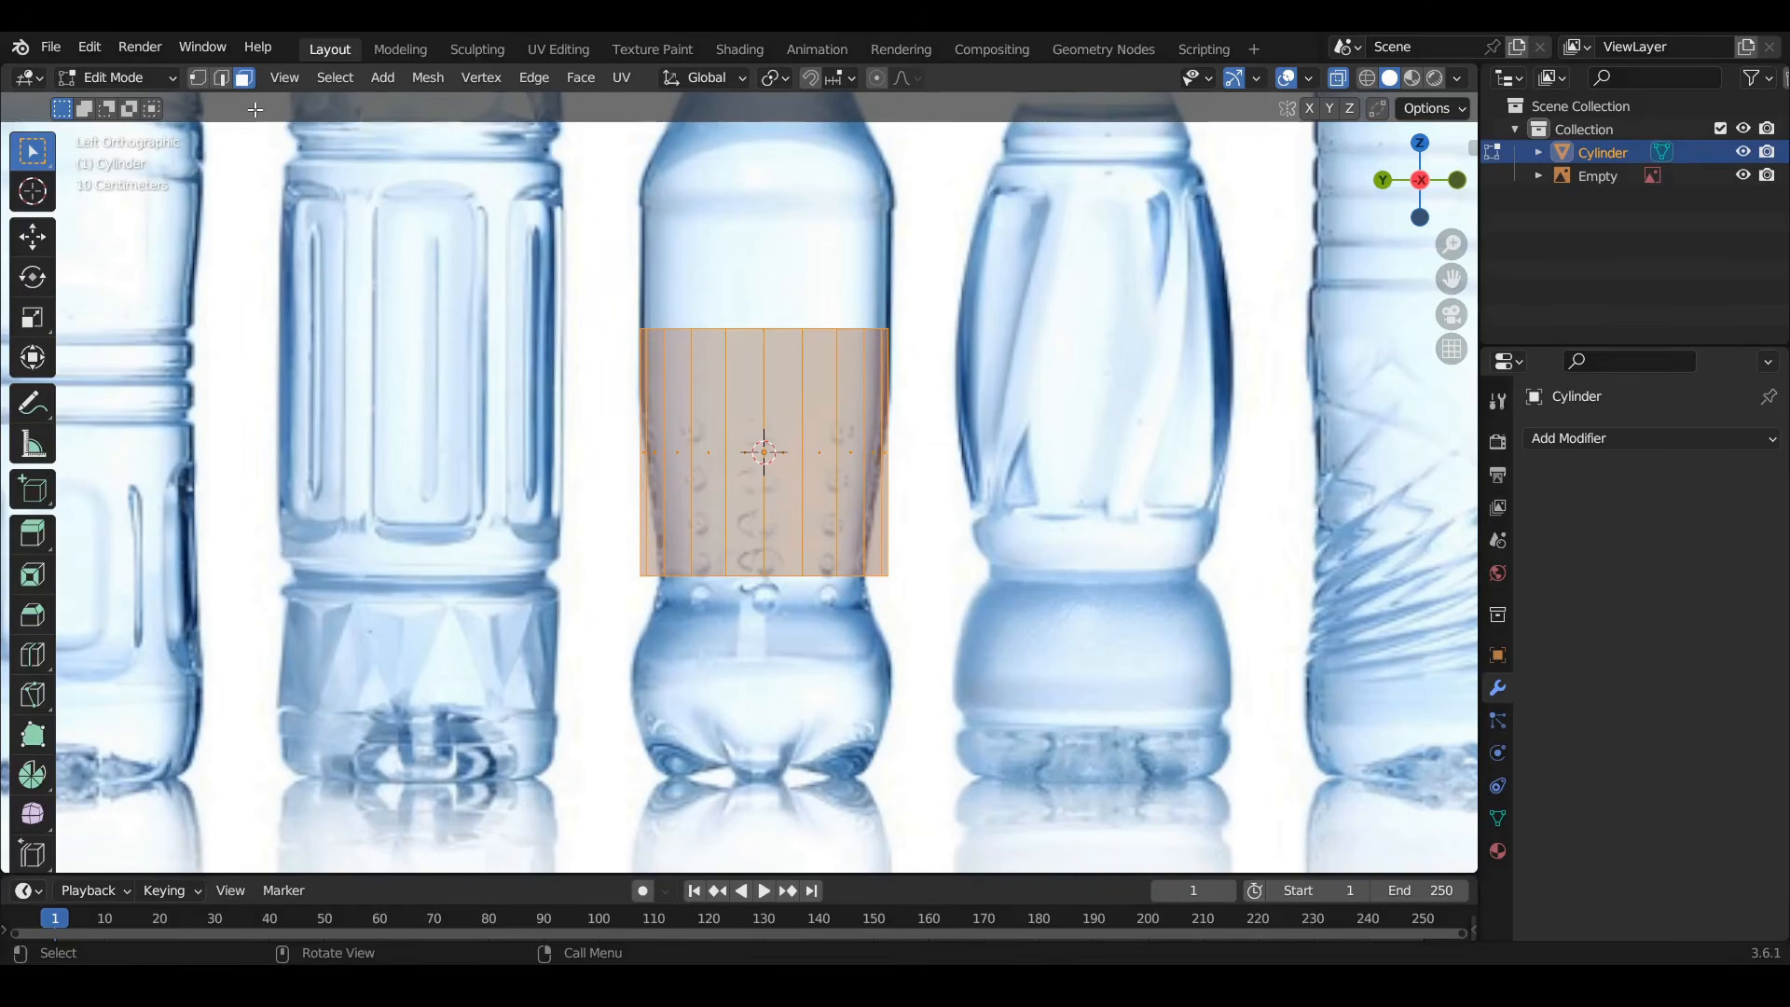
key("1")
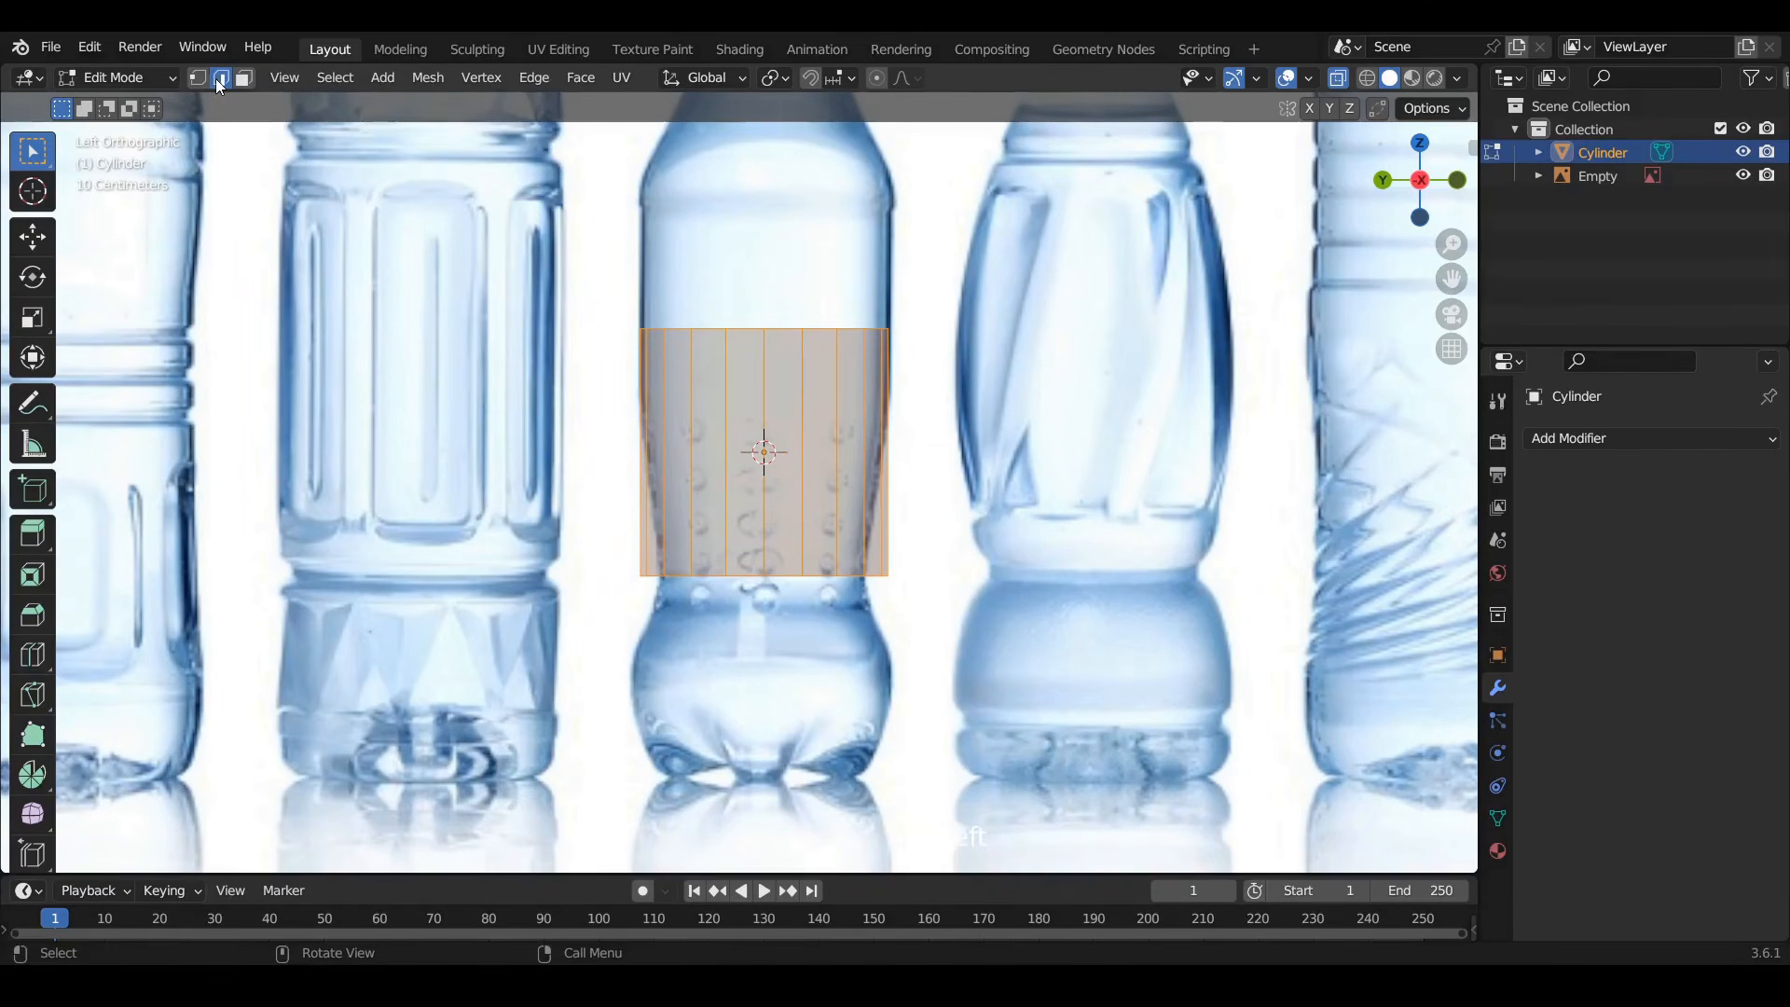
key("b")
left_click_drag(875, 365, 943, 370)
middle_click_drag(834, 292, 838, 522, "shift")
key("g")
key("z")
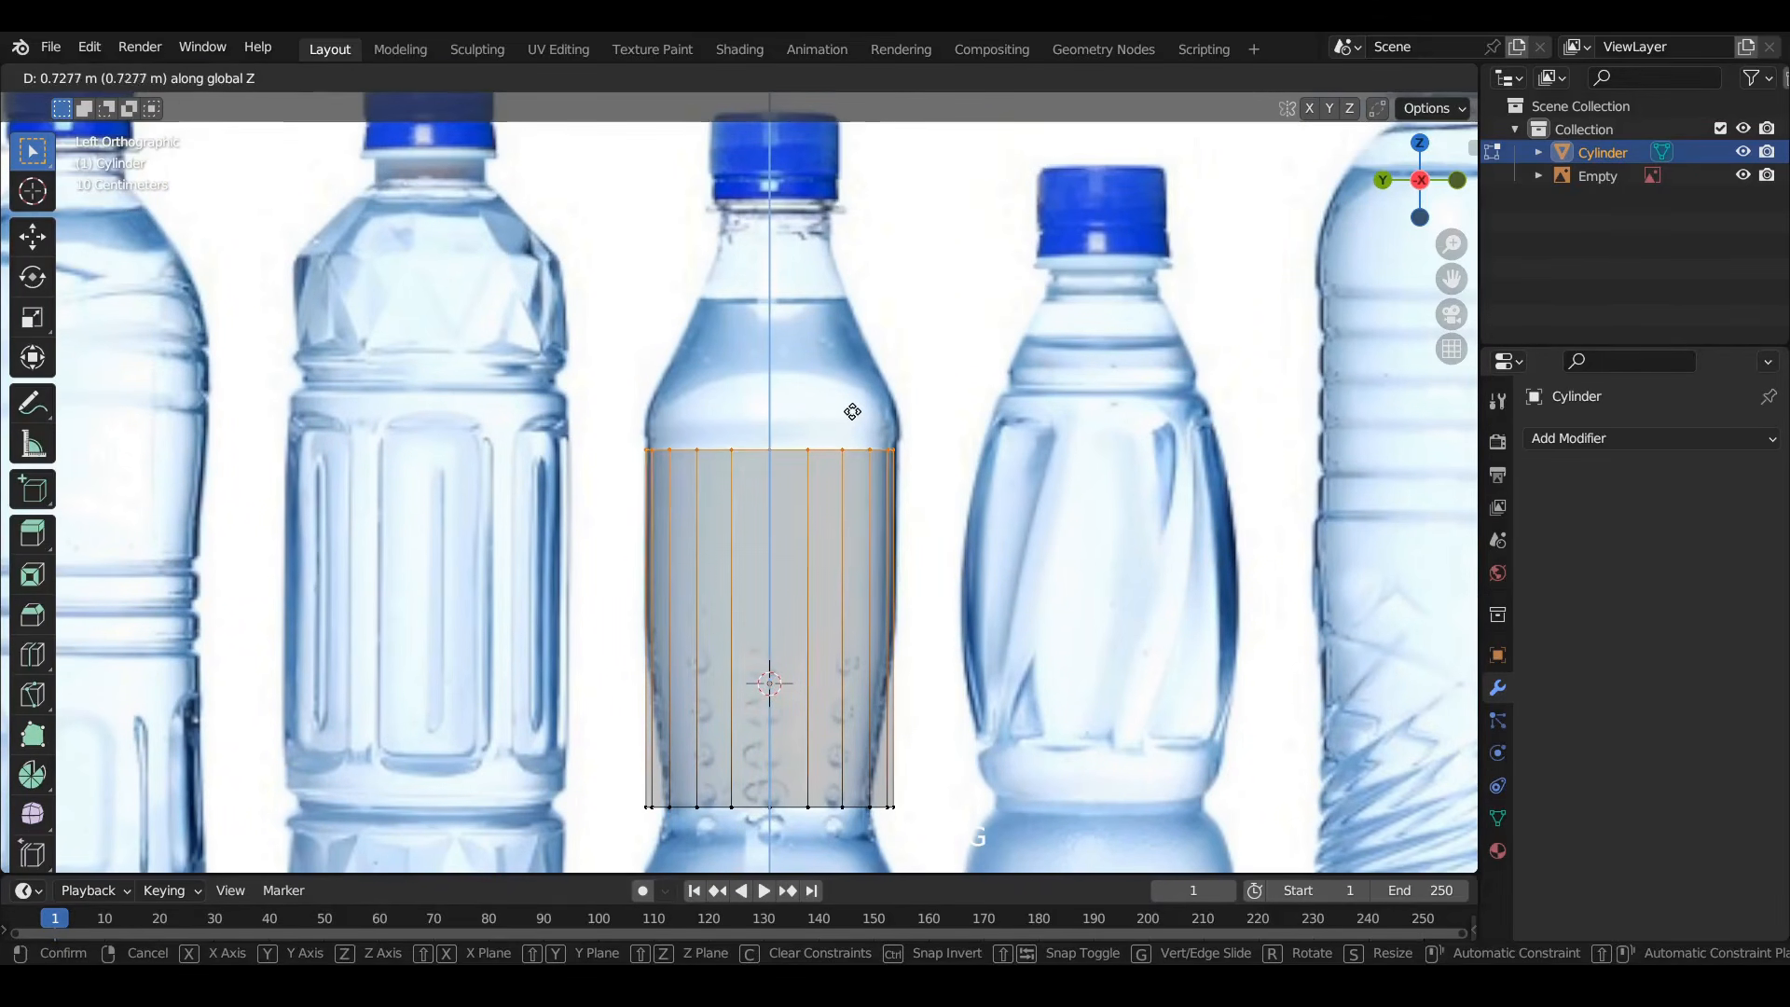
left_click(881, 469)
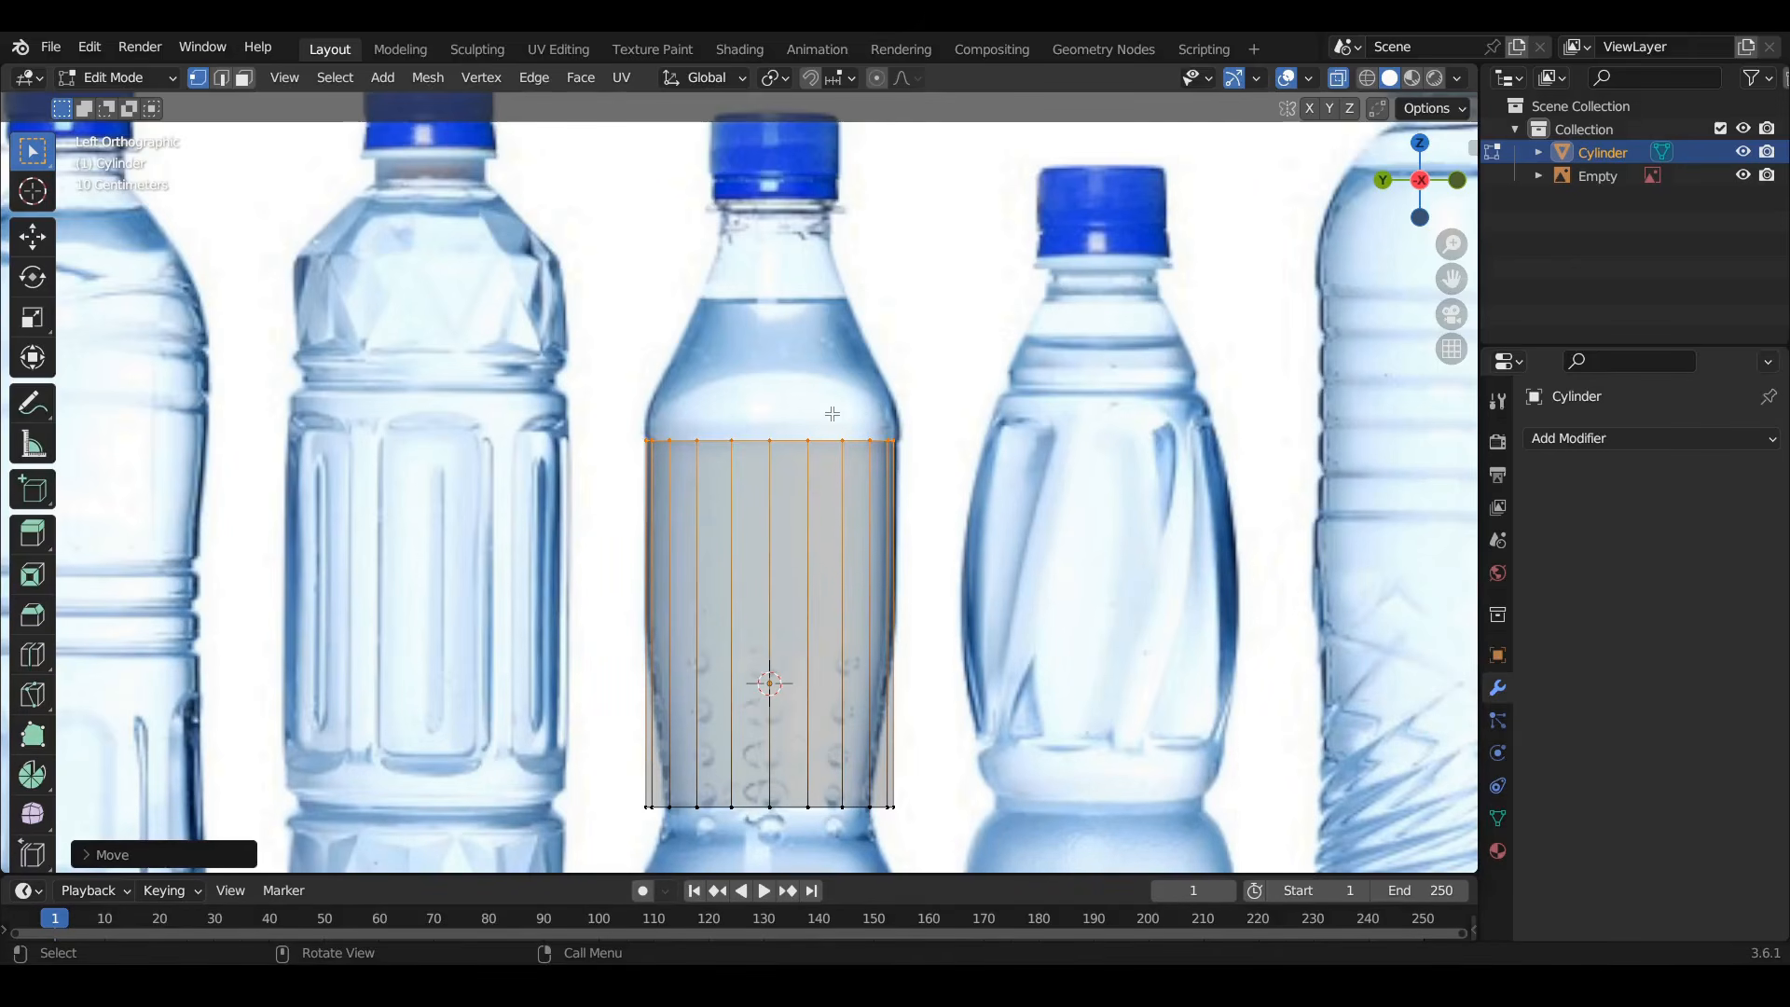
Extrude the top loop up to the shoulder and again to just under the cap, scaling the last loop to the neck width
key("e")
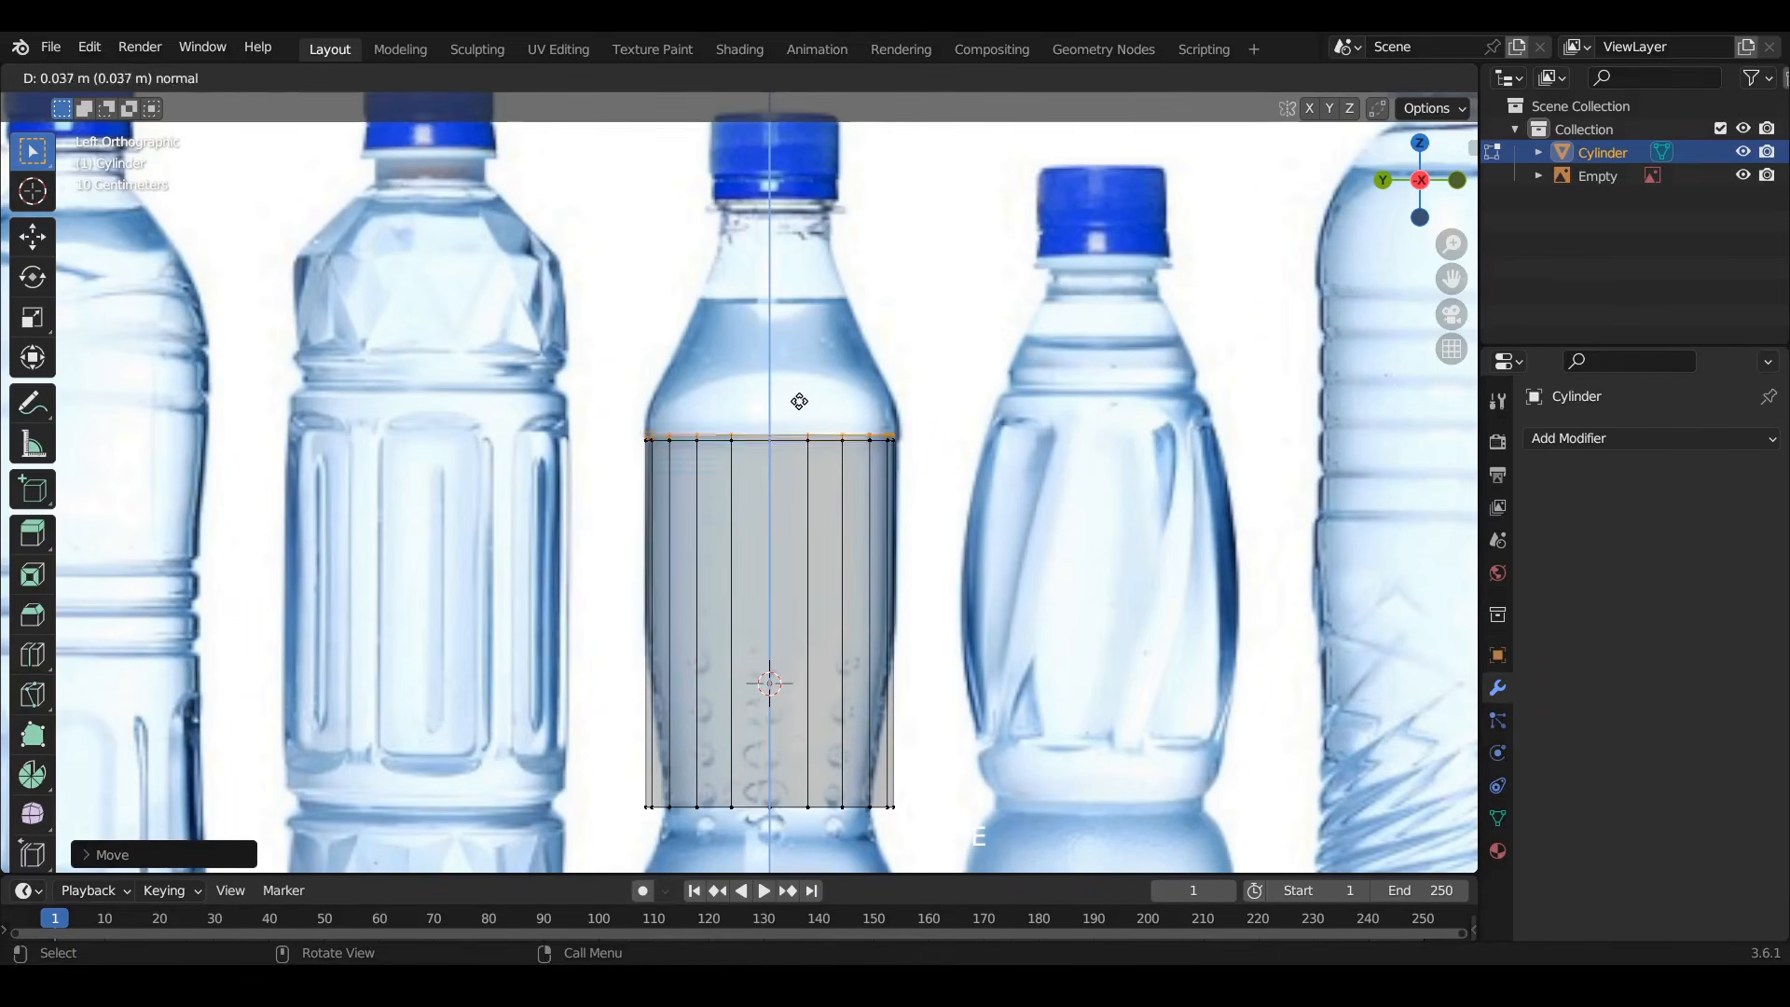
left_click(803, 373)
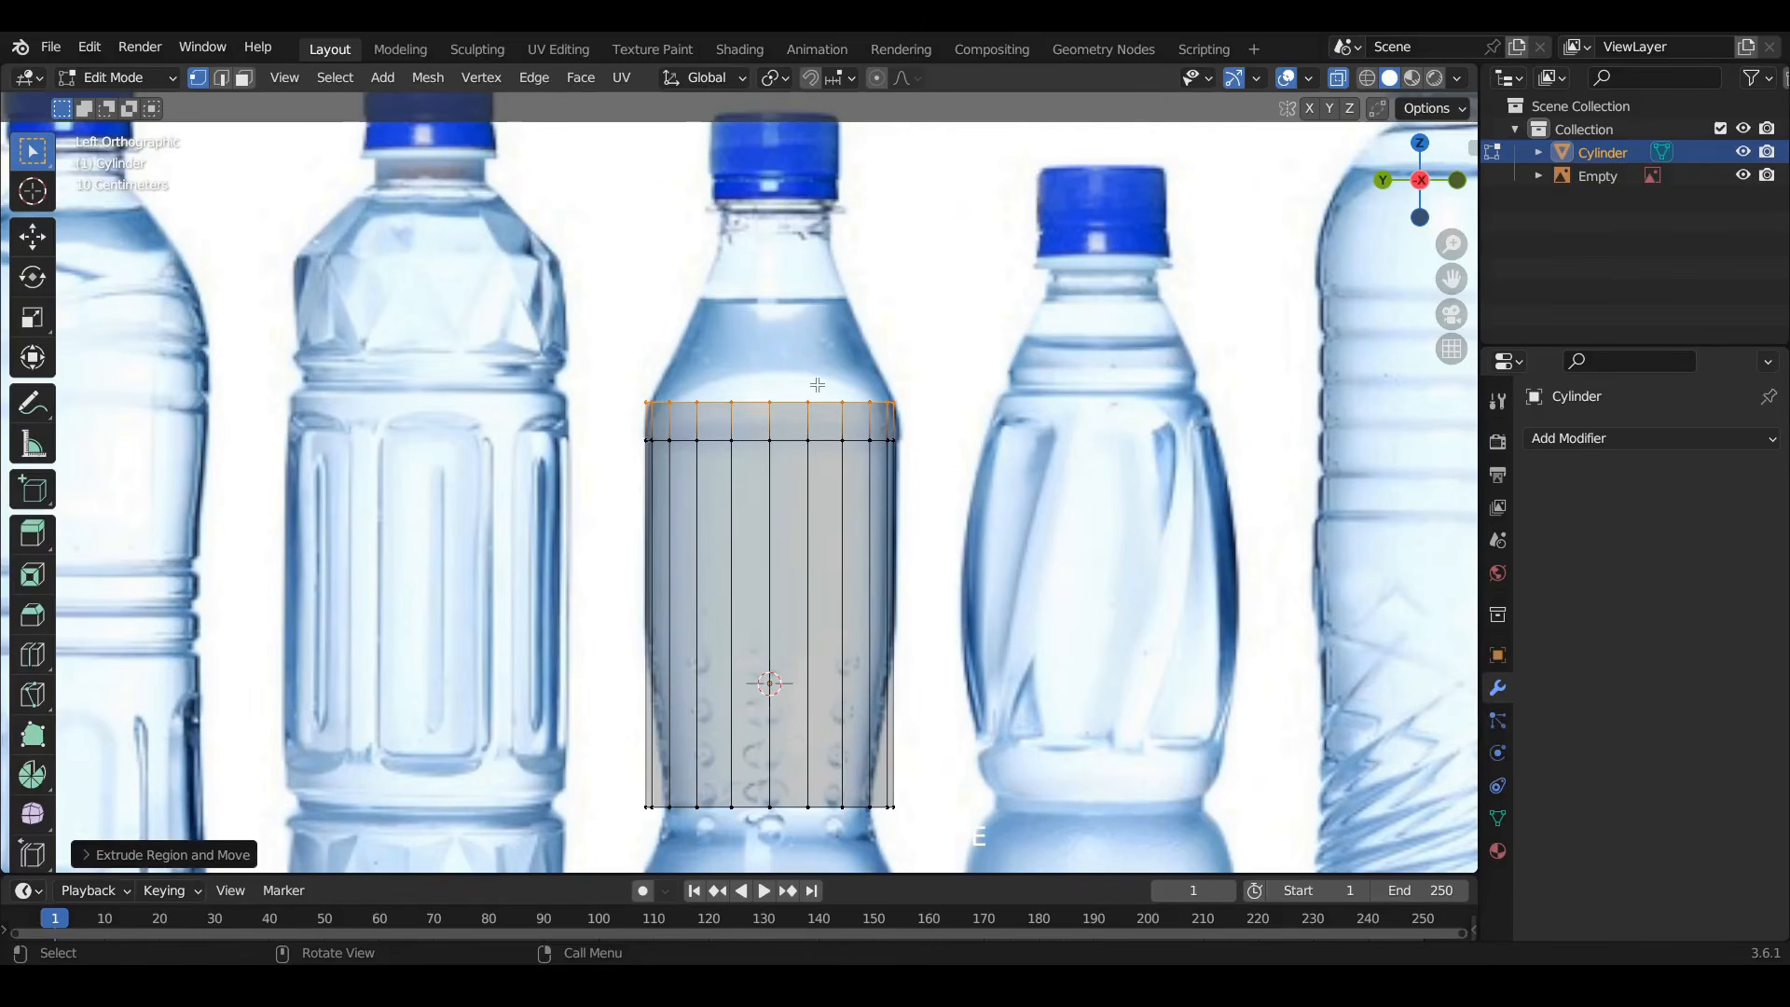
key("e")
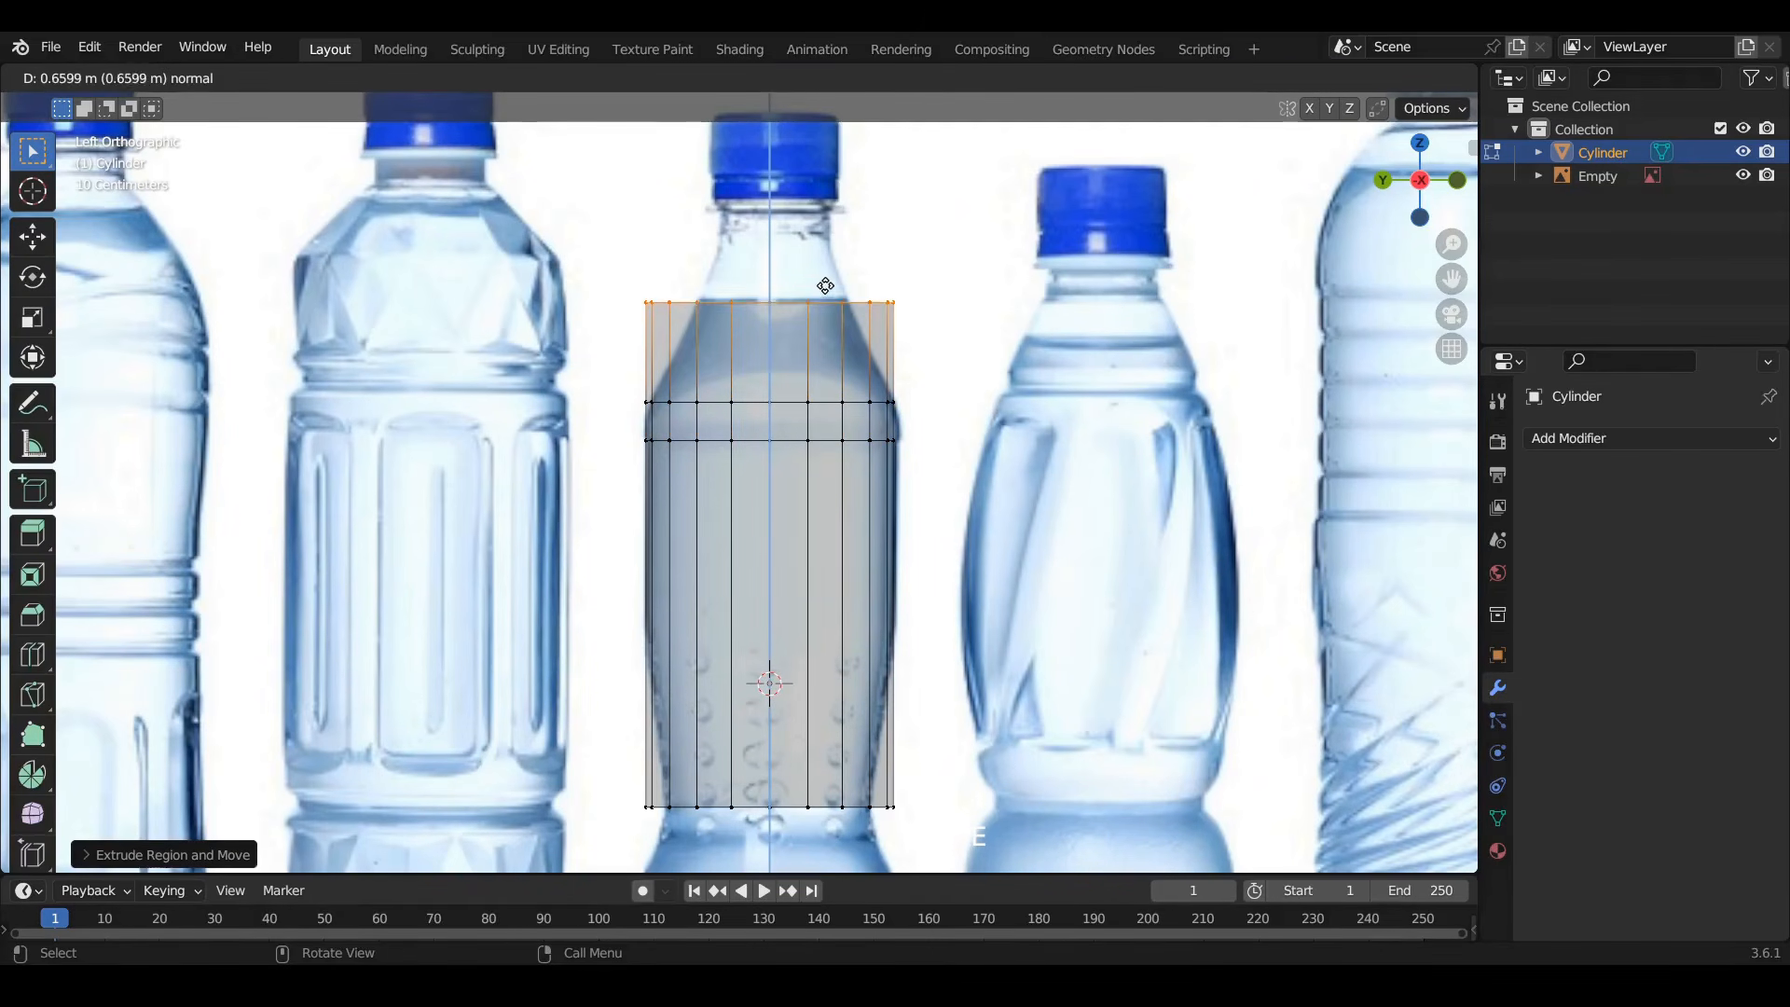
left_click(844, 200)
key("s")
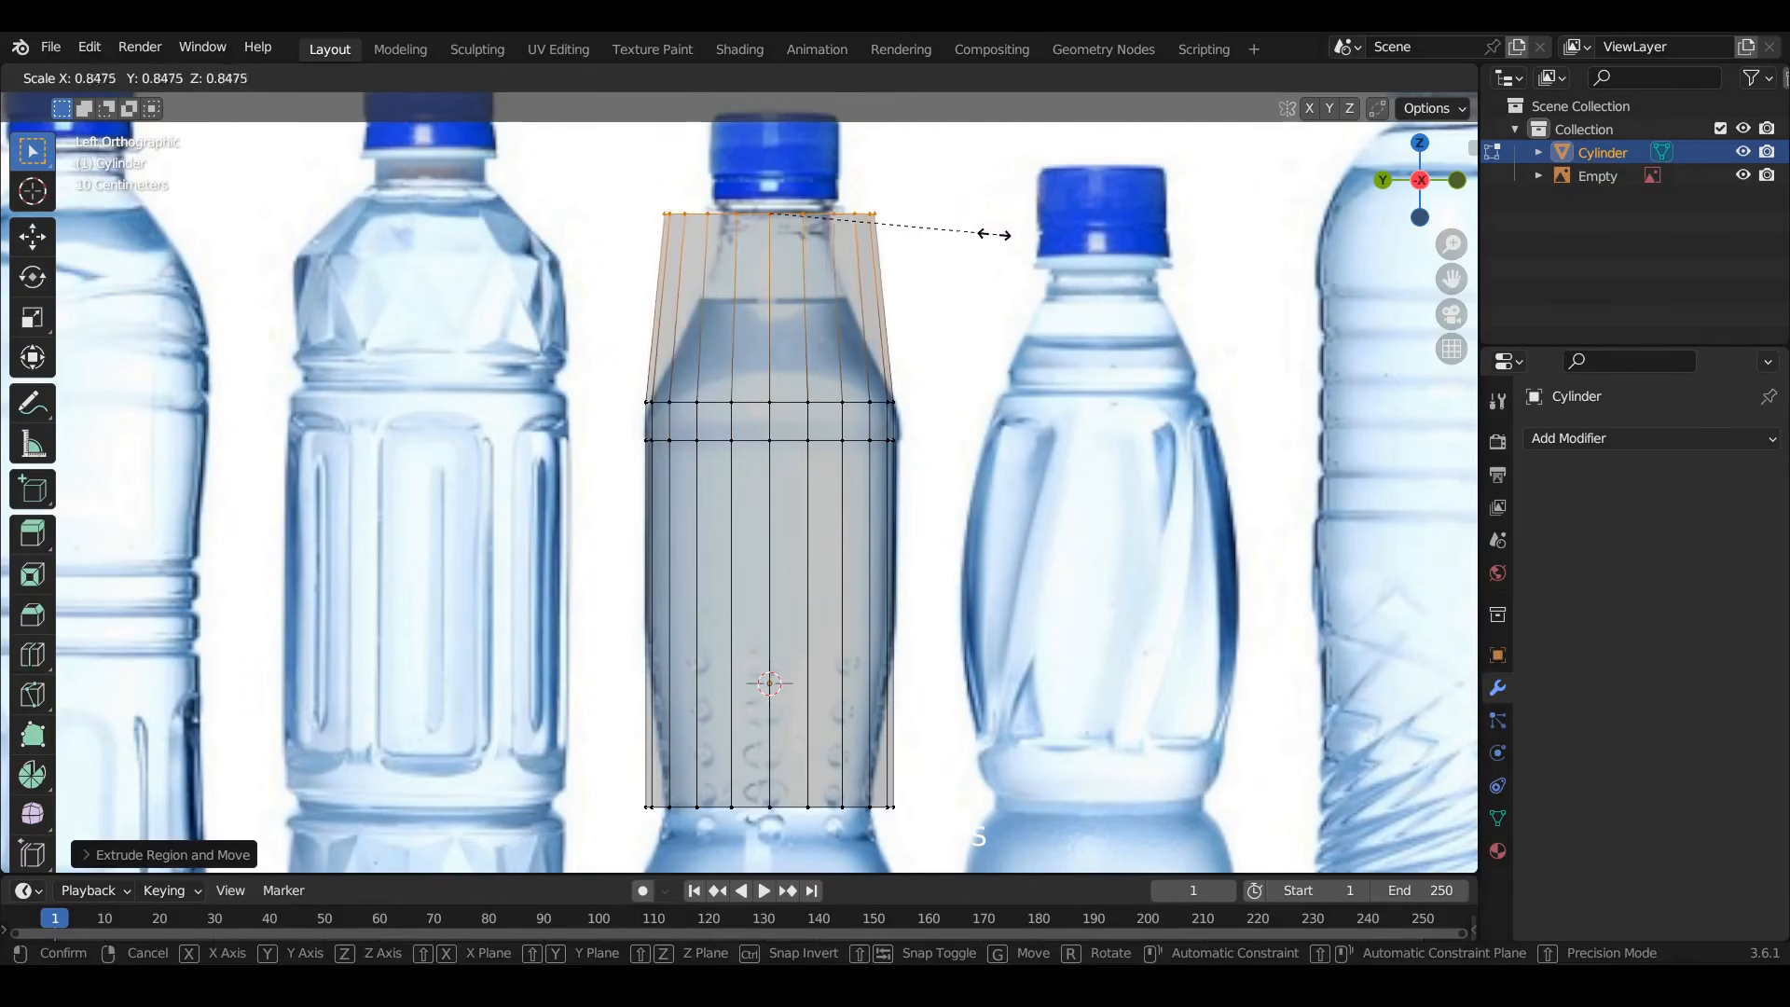
left_click(875, 226)
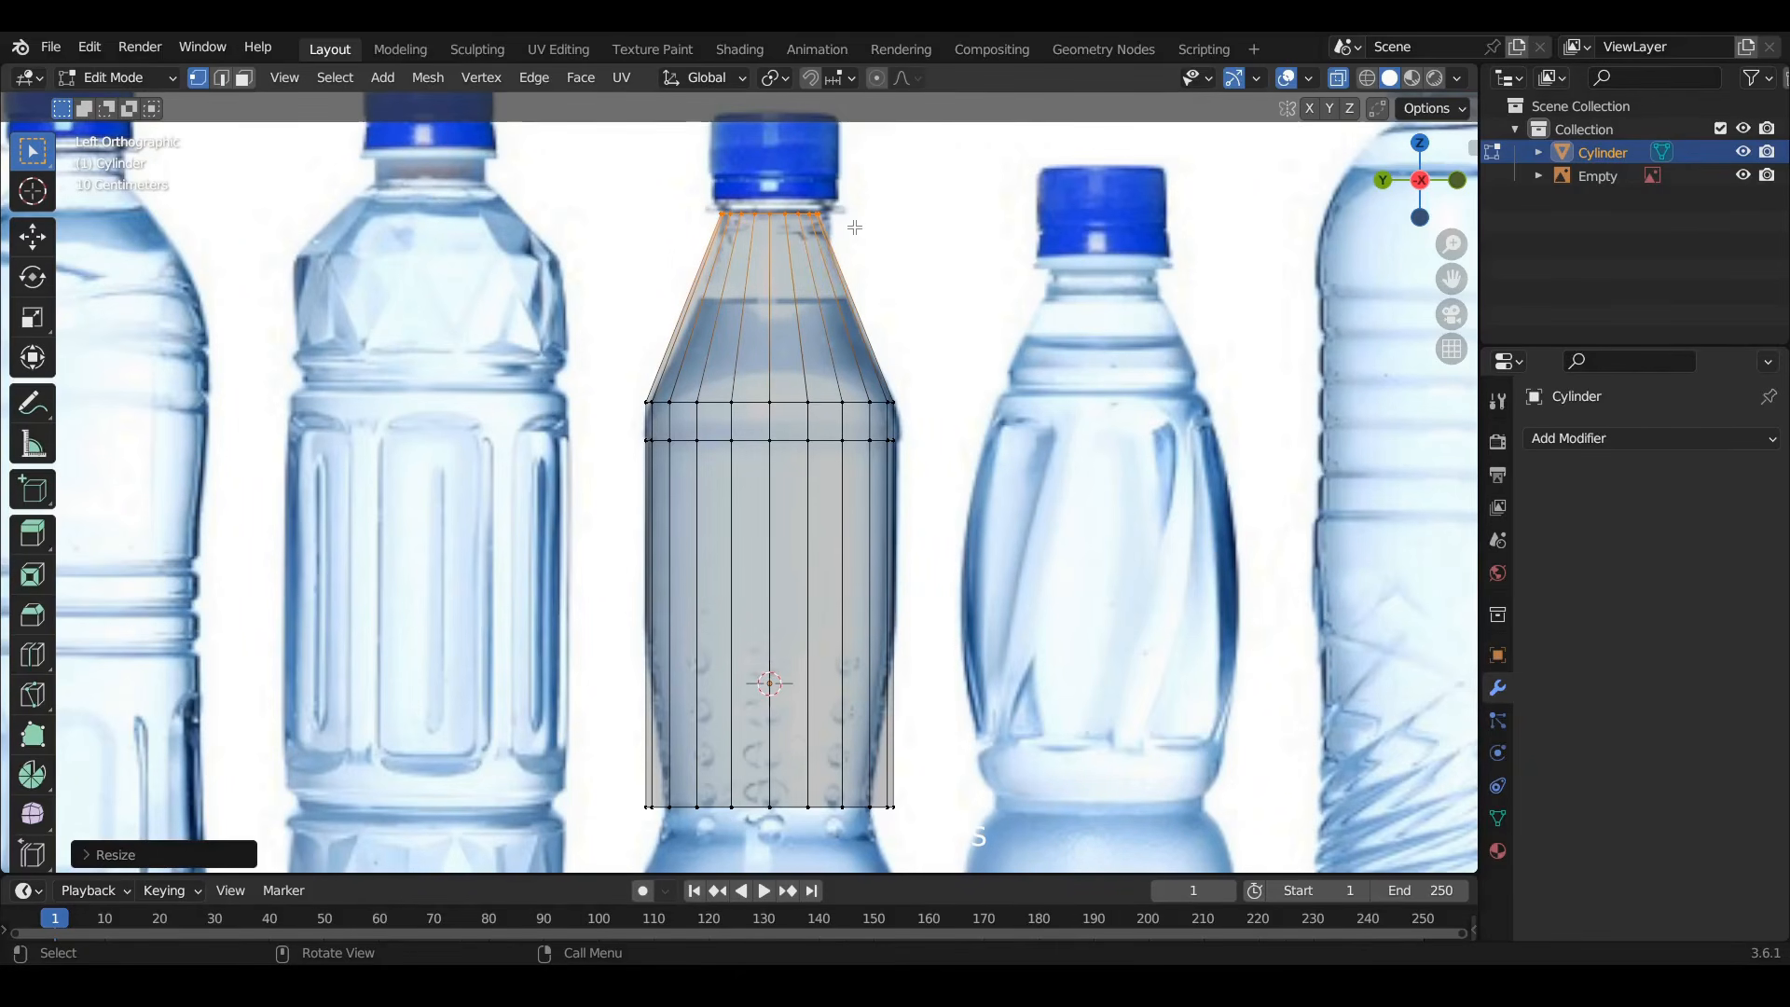
Extrude the neck's top loop in place, scale it out to the collar width under the cap, and extrude it about 0.062 m upward
key("e")
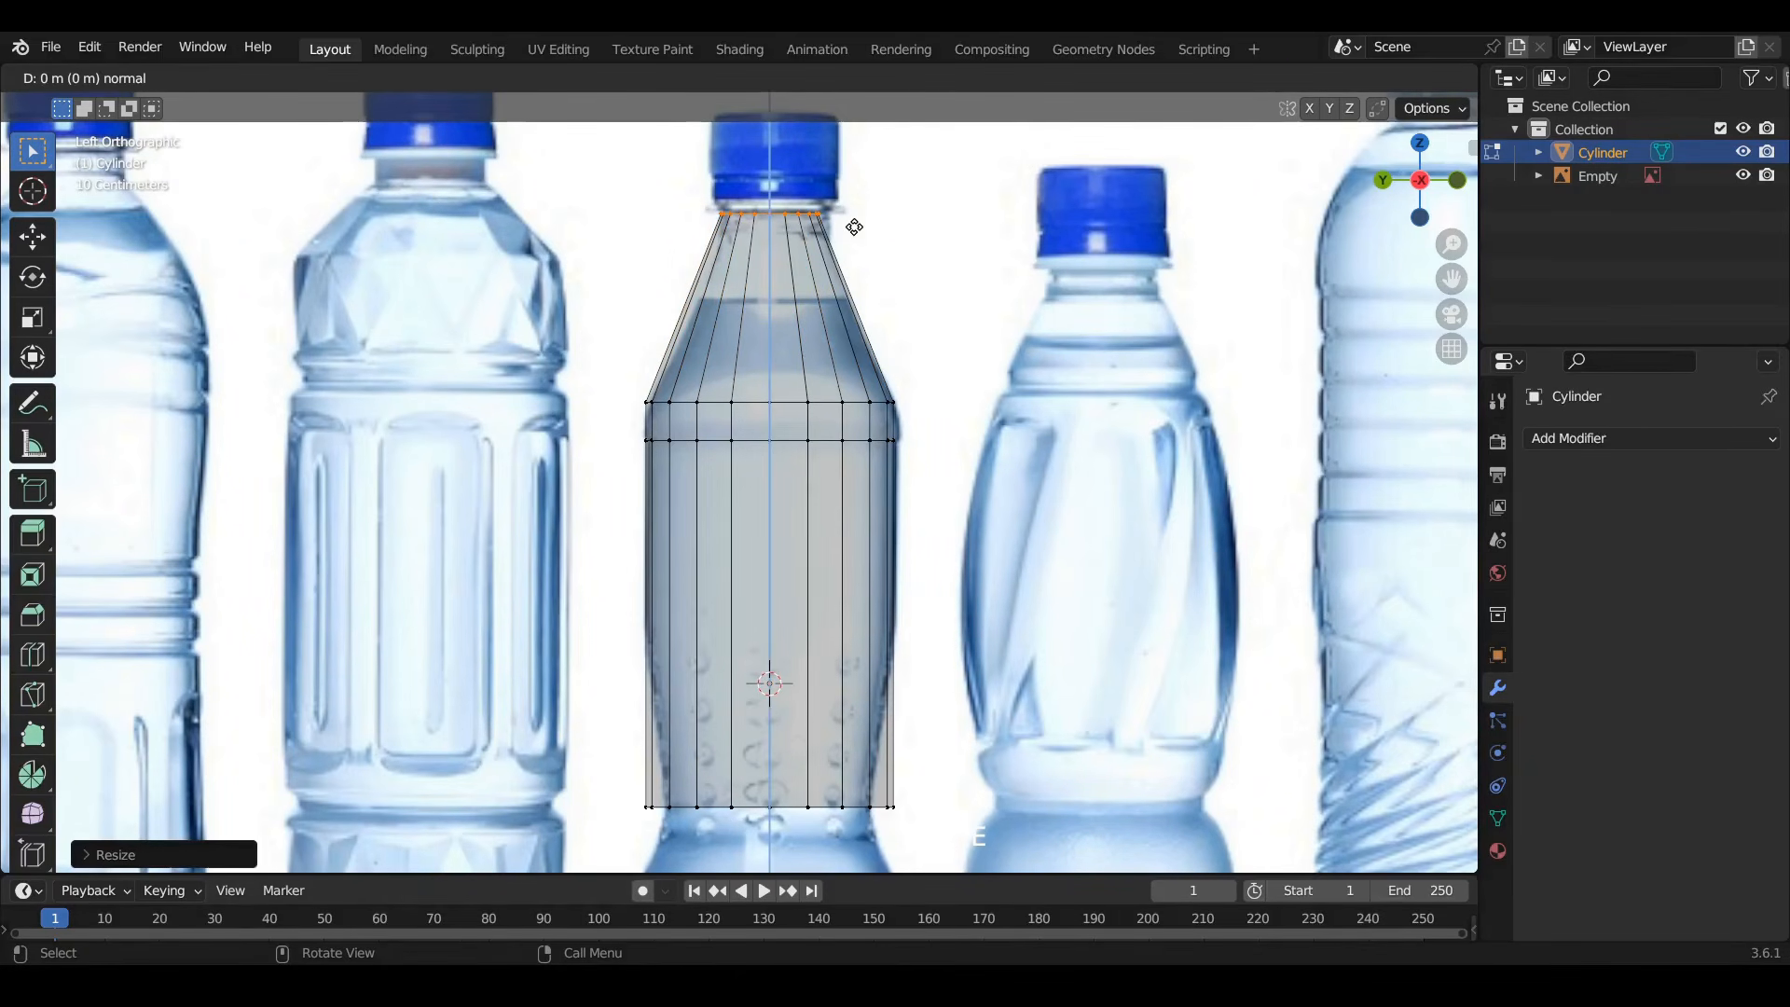
right_click(854, 227)
key("s")
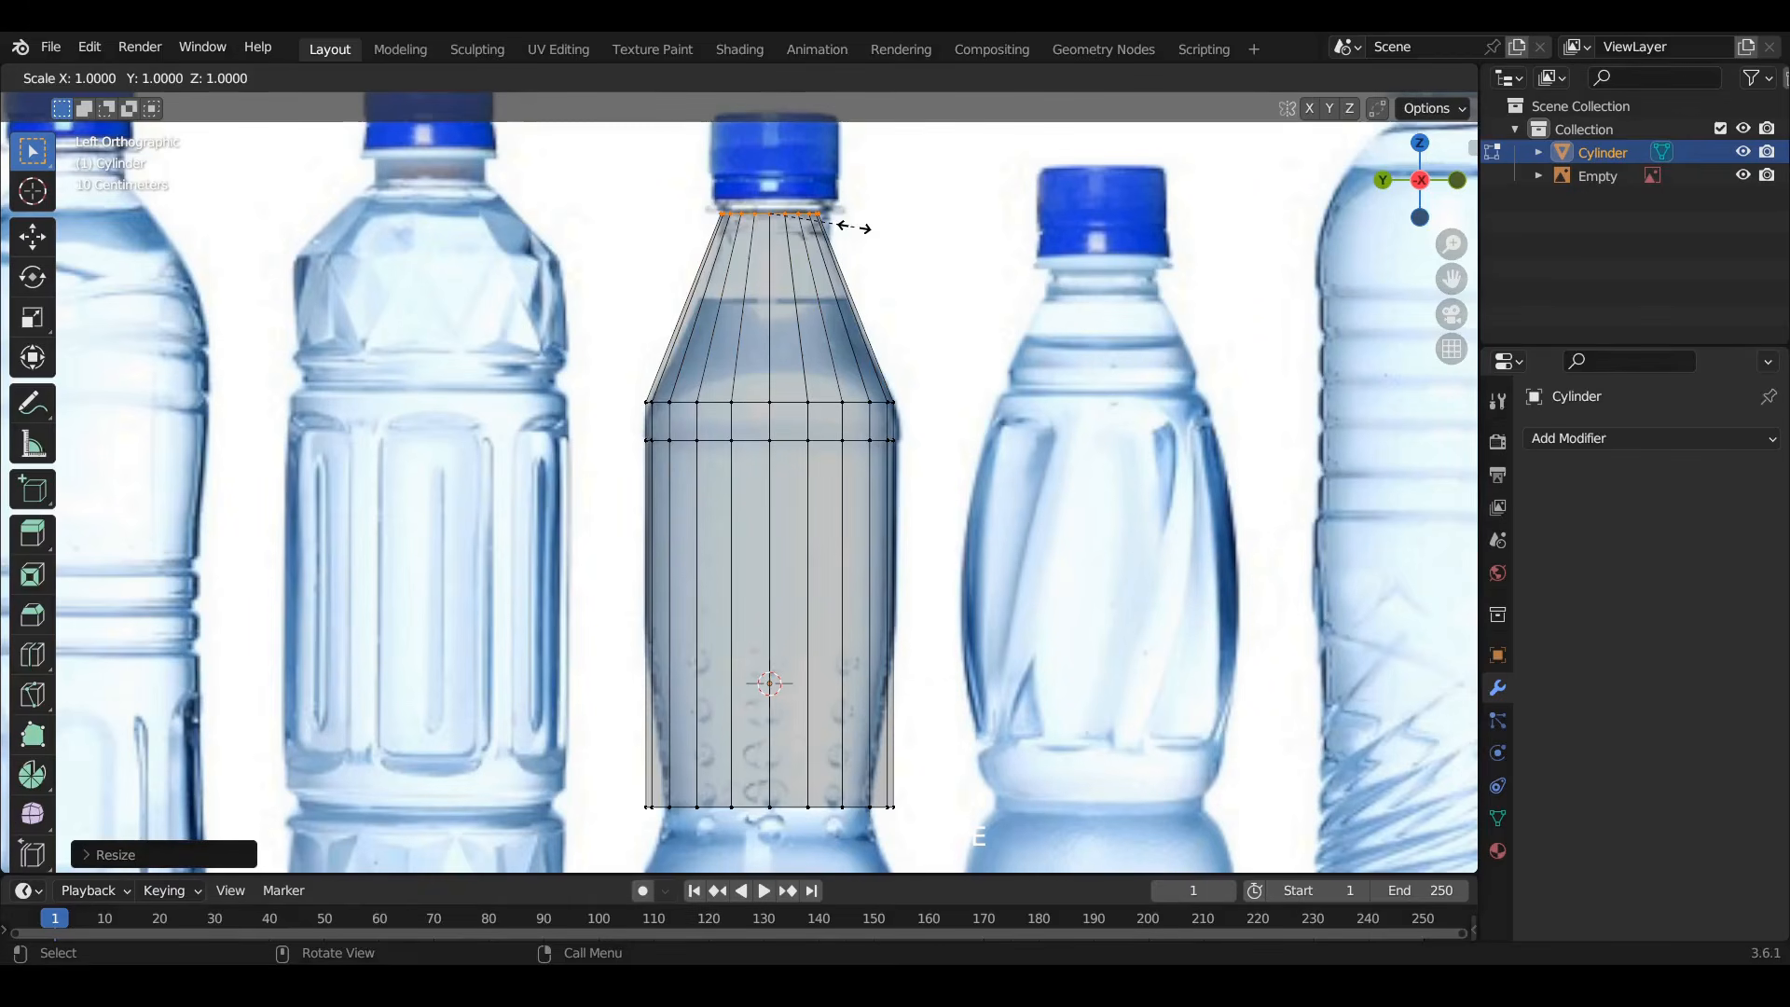
left_click(896, 225)
key("e")
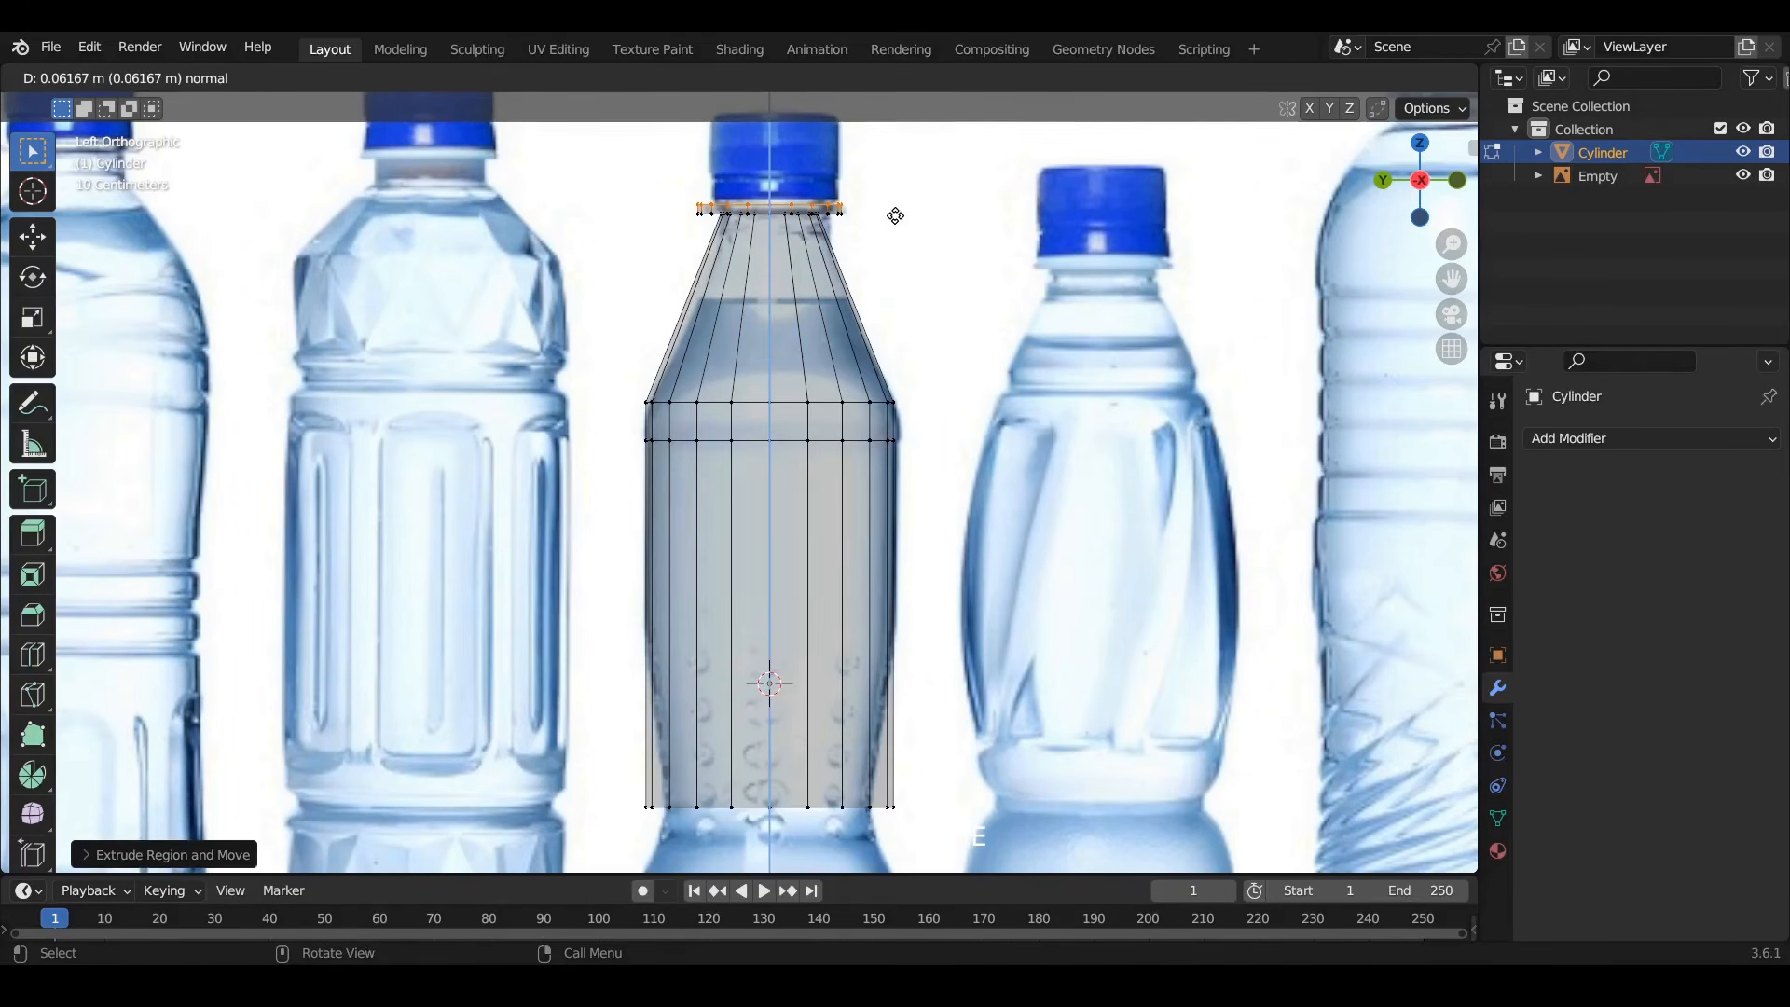
left_click(895, 216)
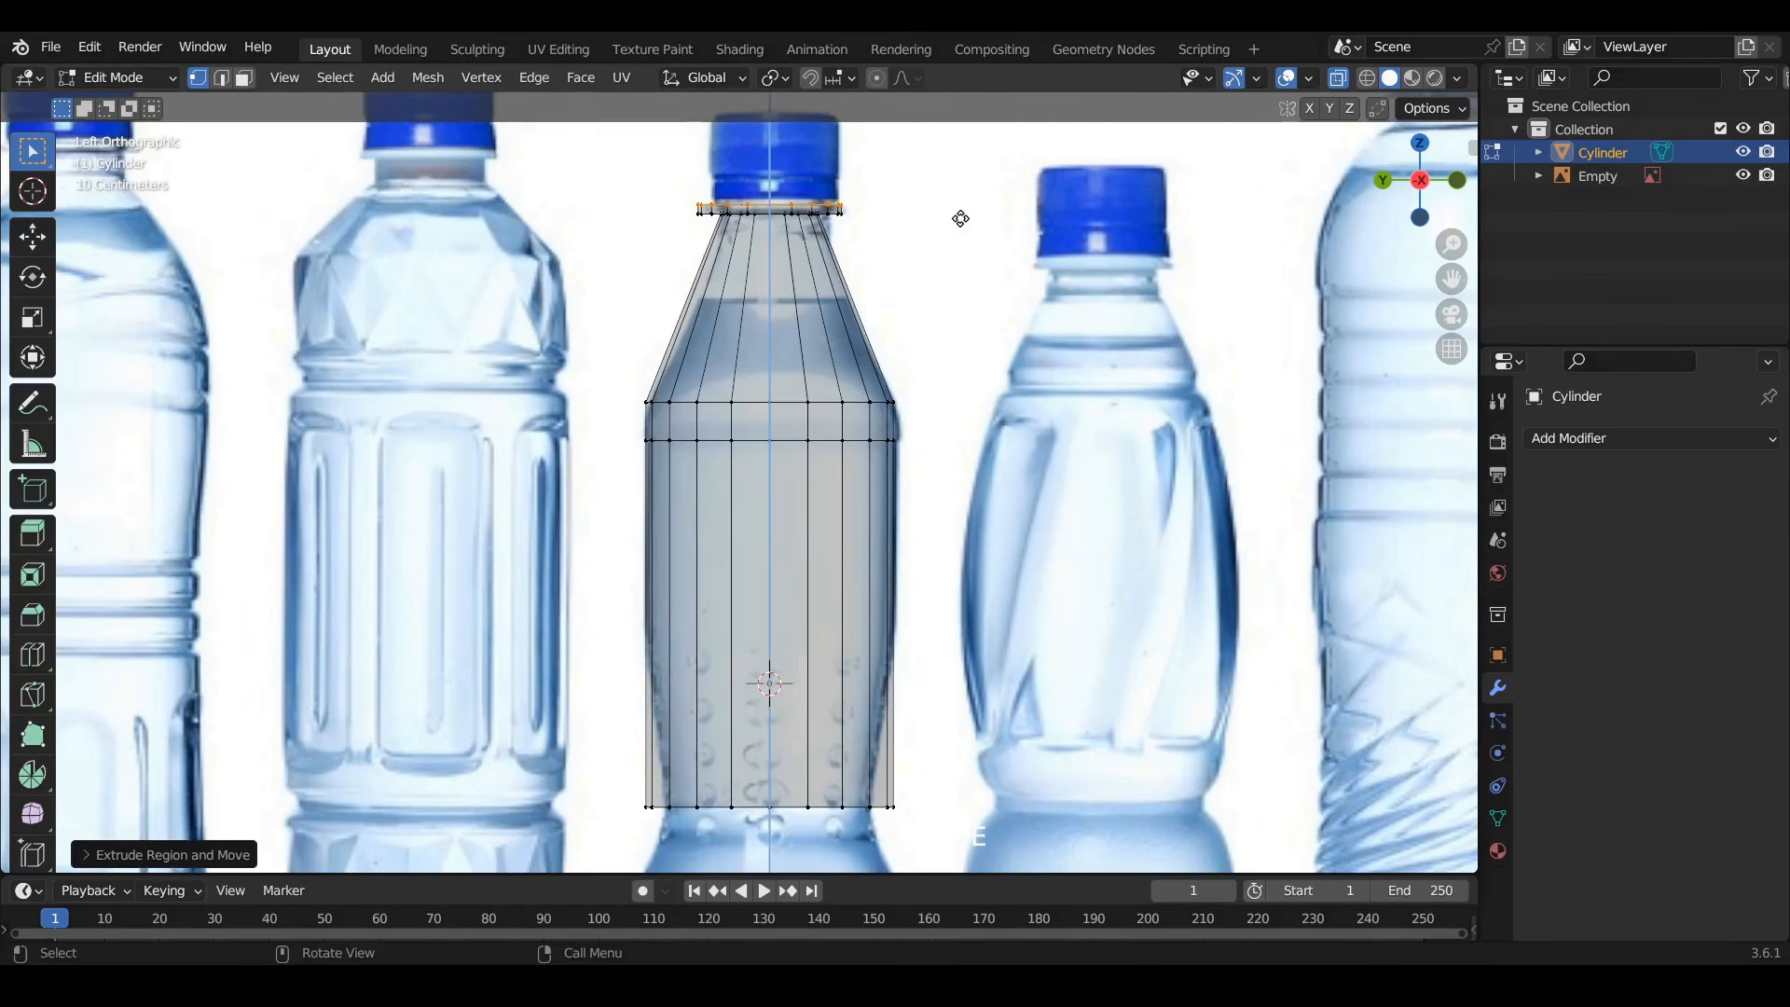
Extrude the collar's top loop in place, scale it in to the neck width, and extrude it about 0.056 m upward
key("e")
key("s")
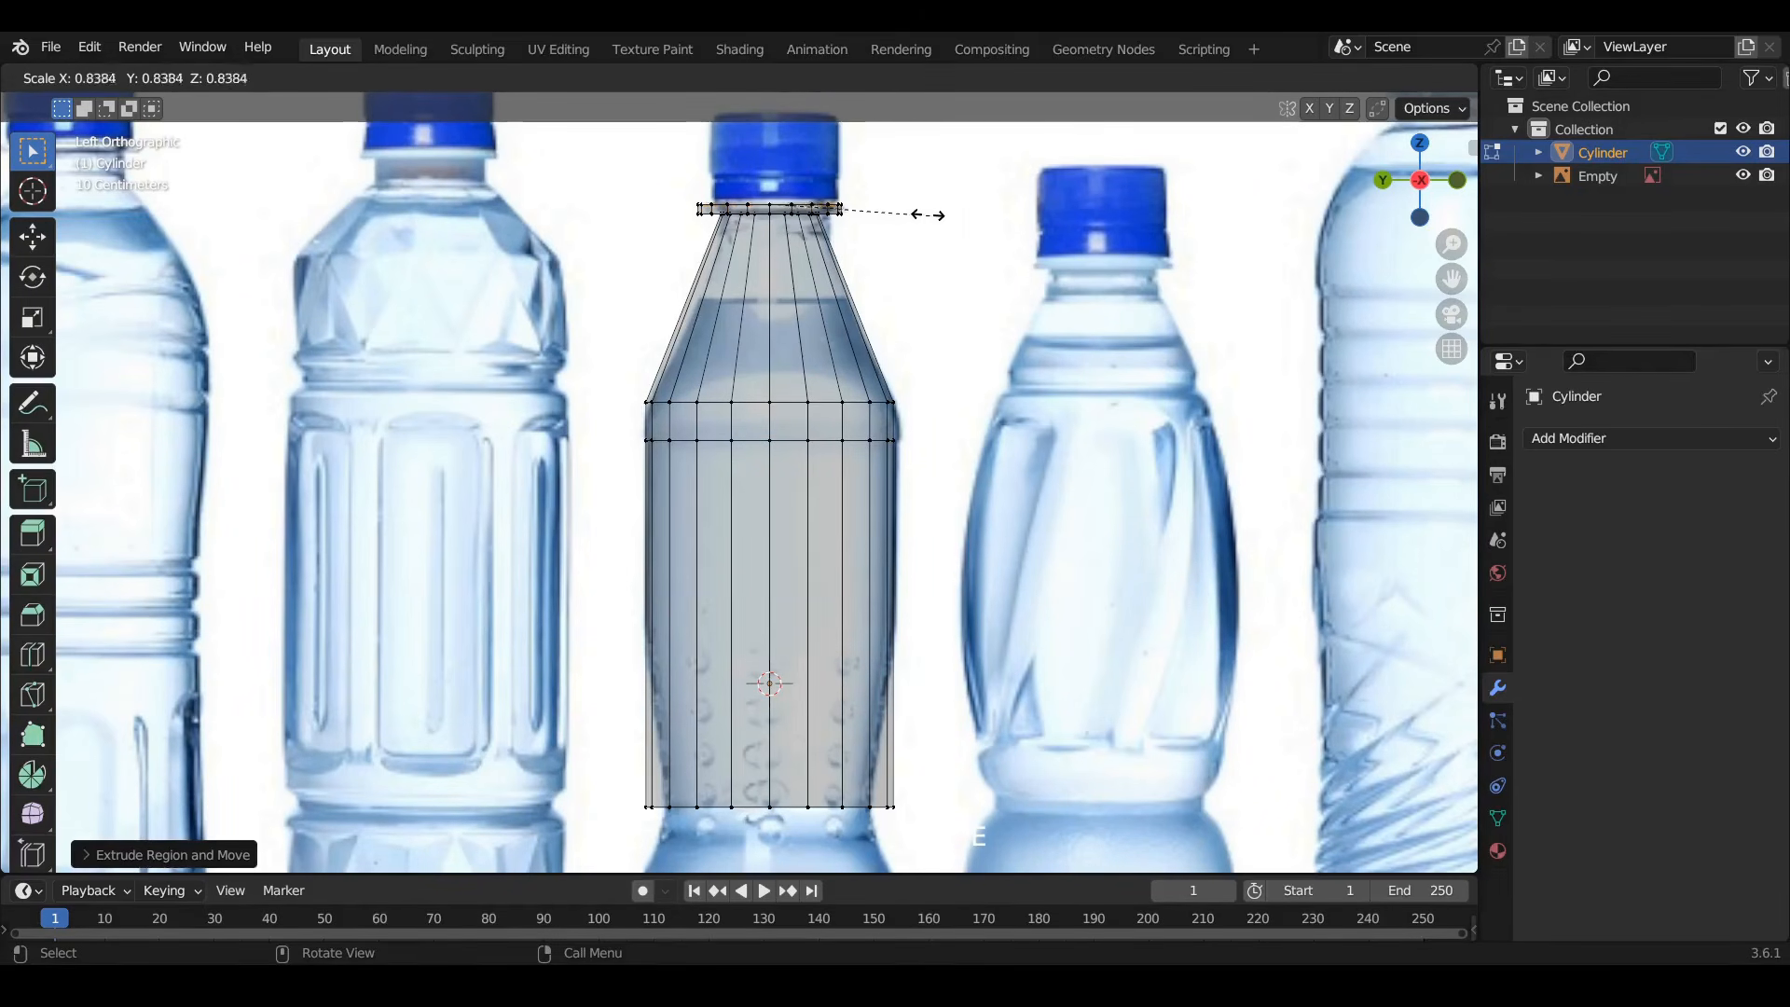
left_click(902, 212)
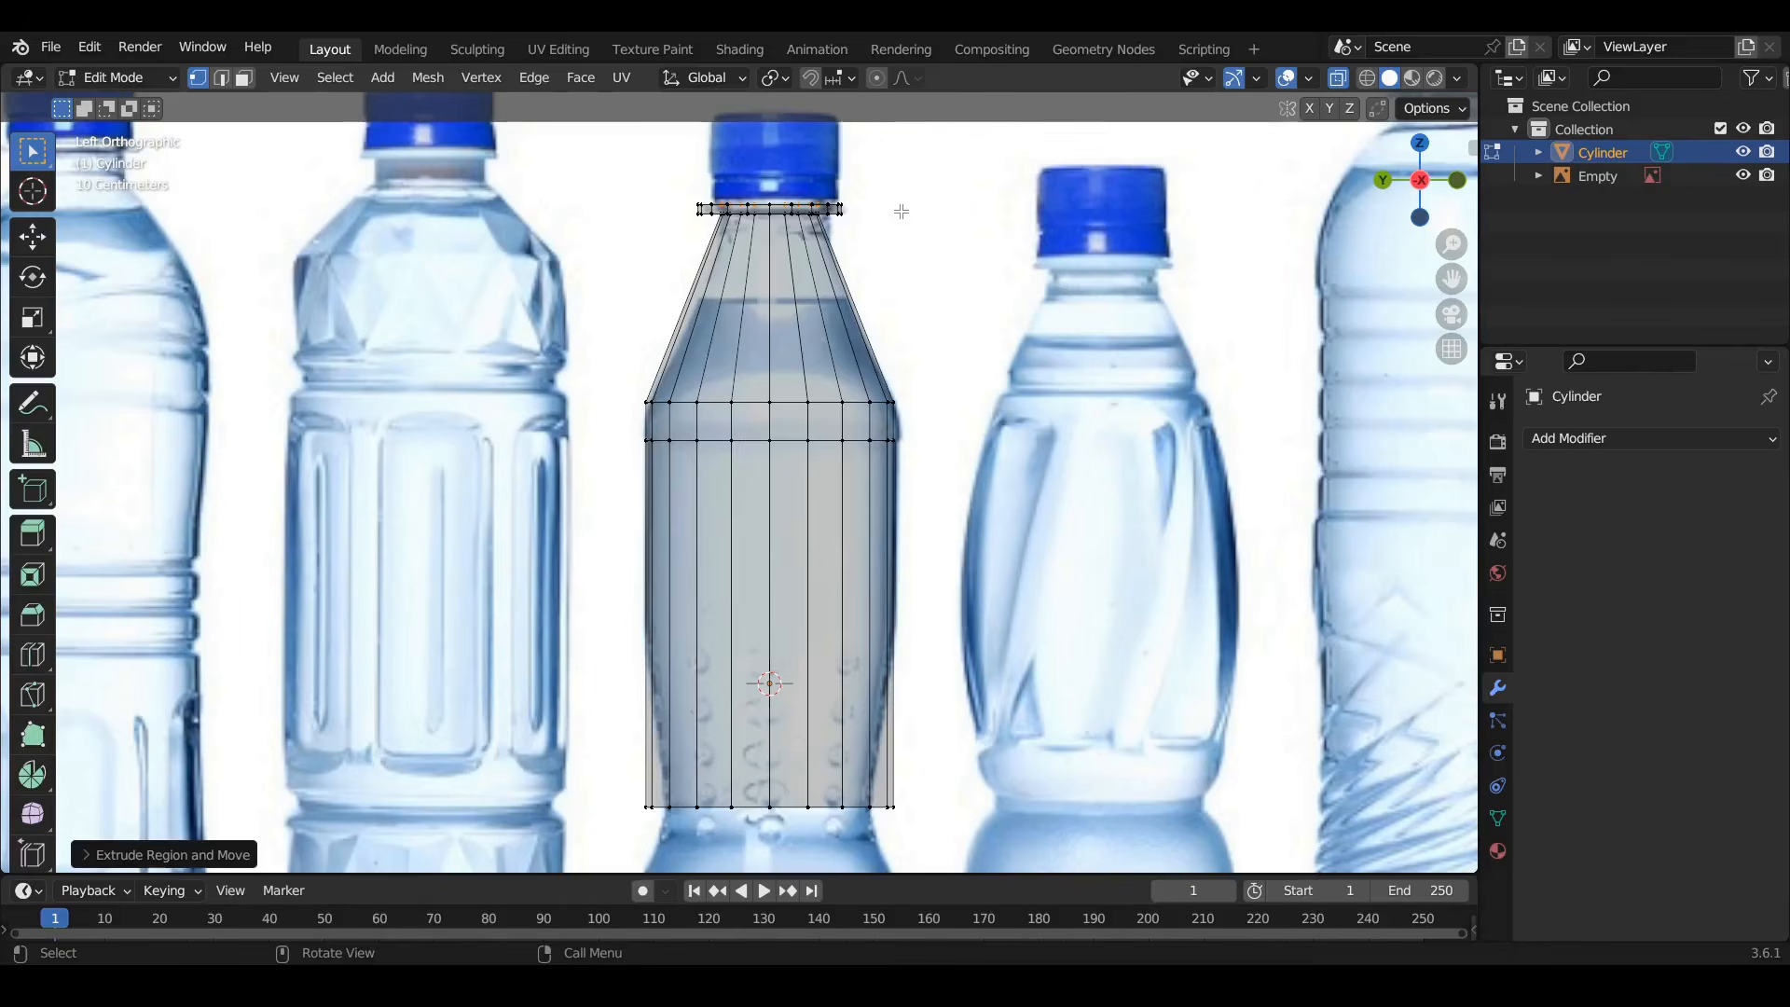
key("e")
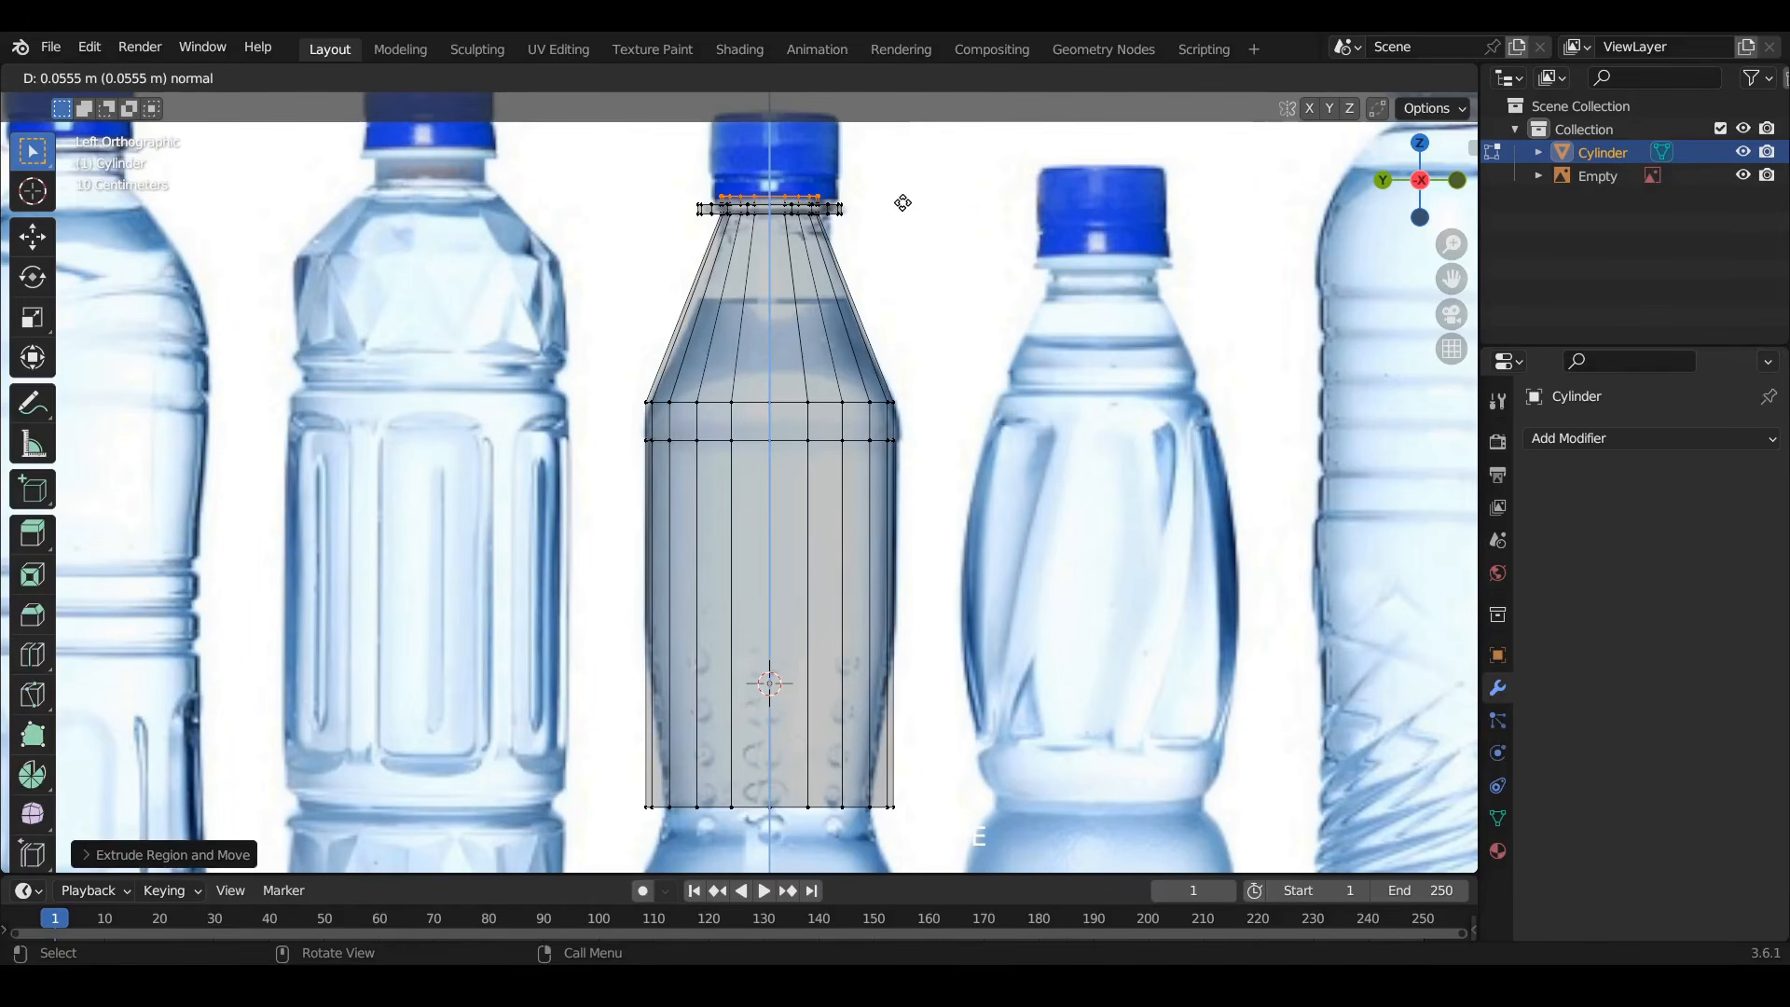
left_click(902, 202)
Extrude the neck loop in place, scale it out to the cap width, and extrude it up to the cap's top
key("e")
key("s")
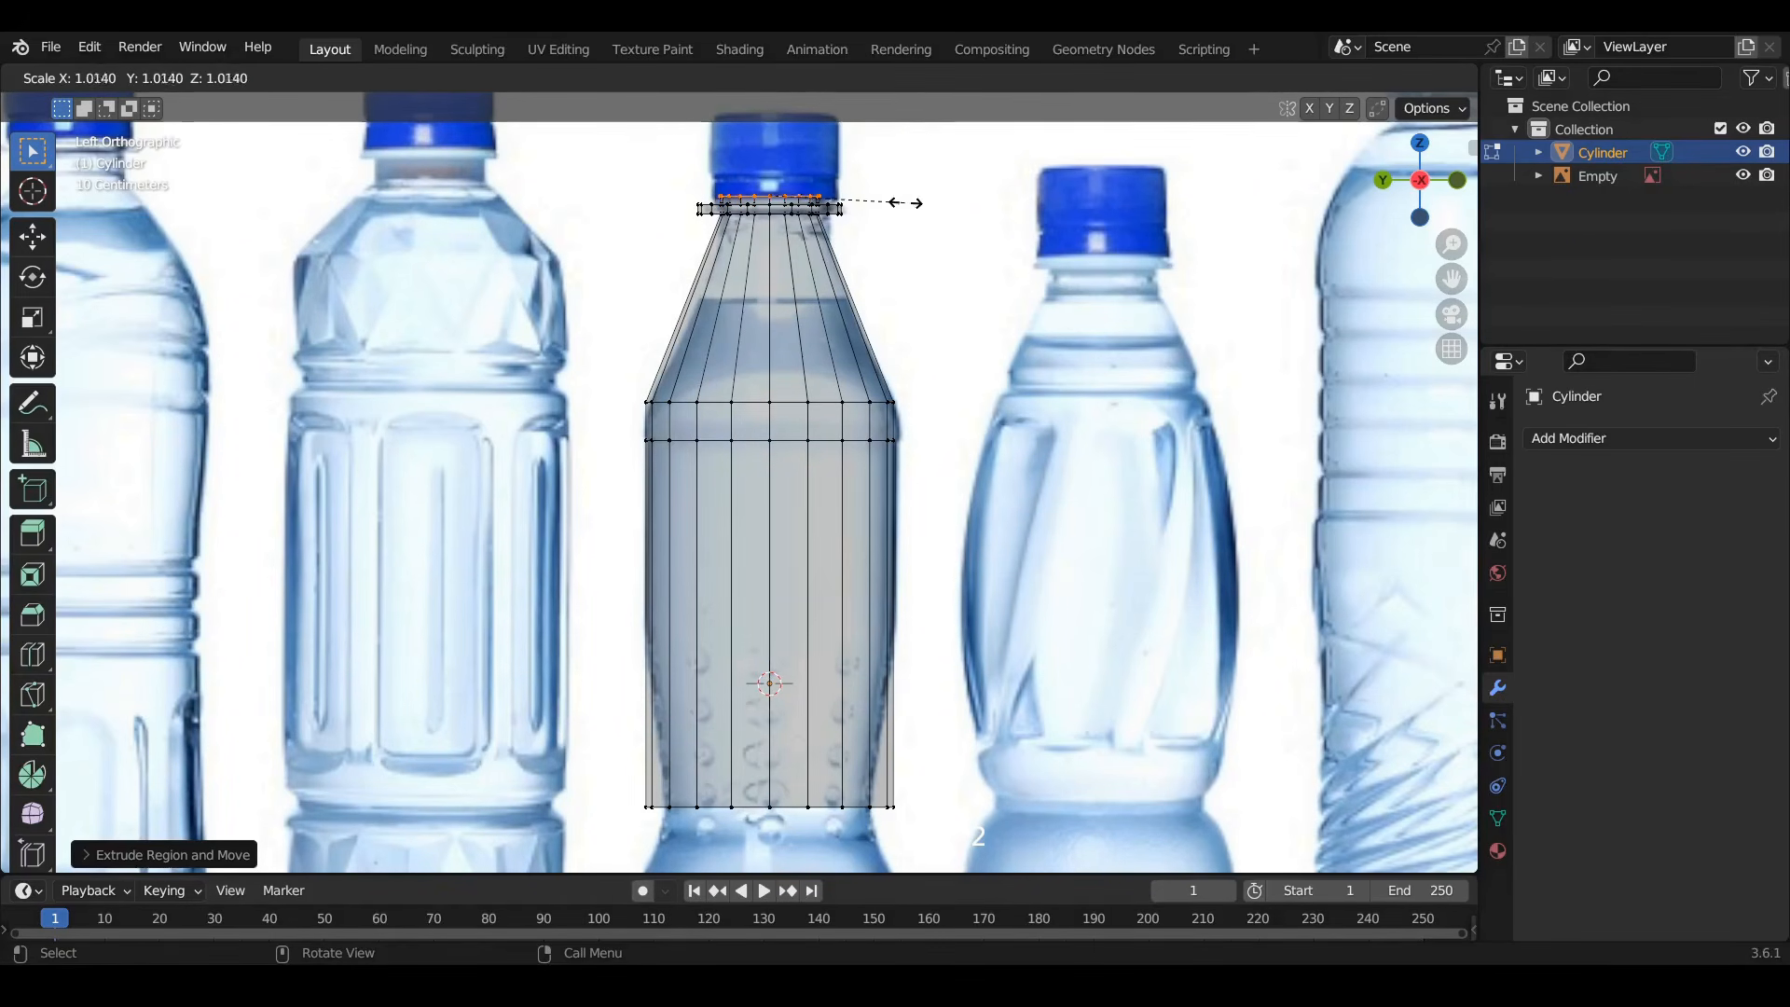
left_click(950, 199)
key("e")
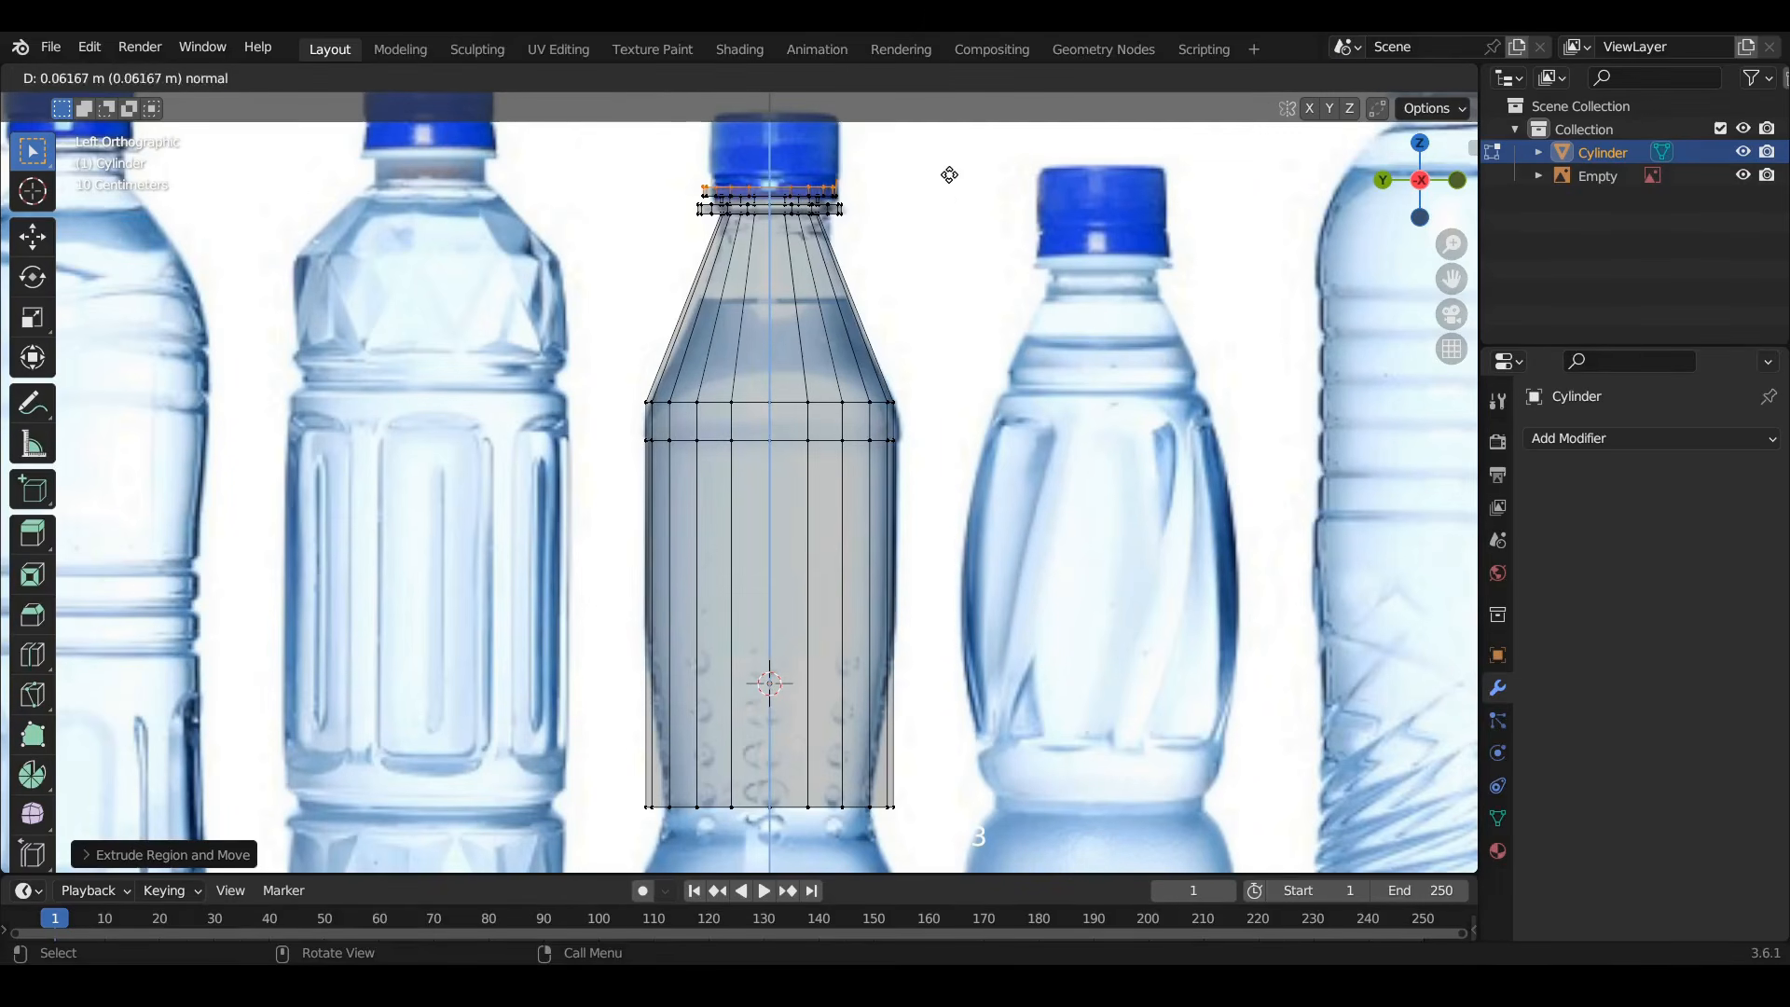
left_click(952, 122)
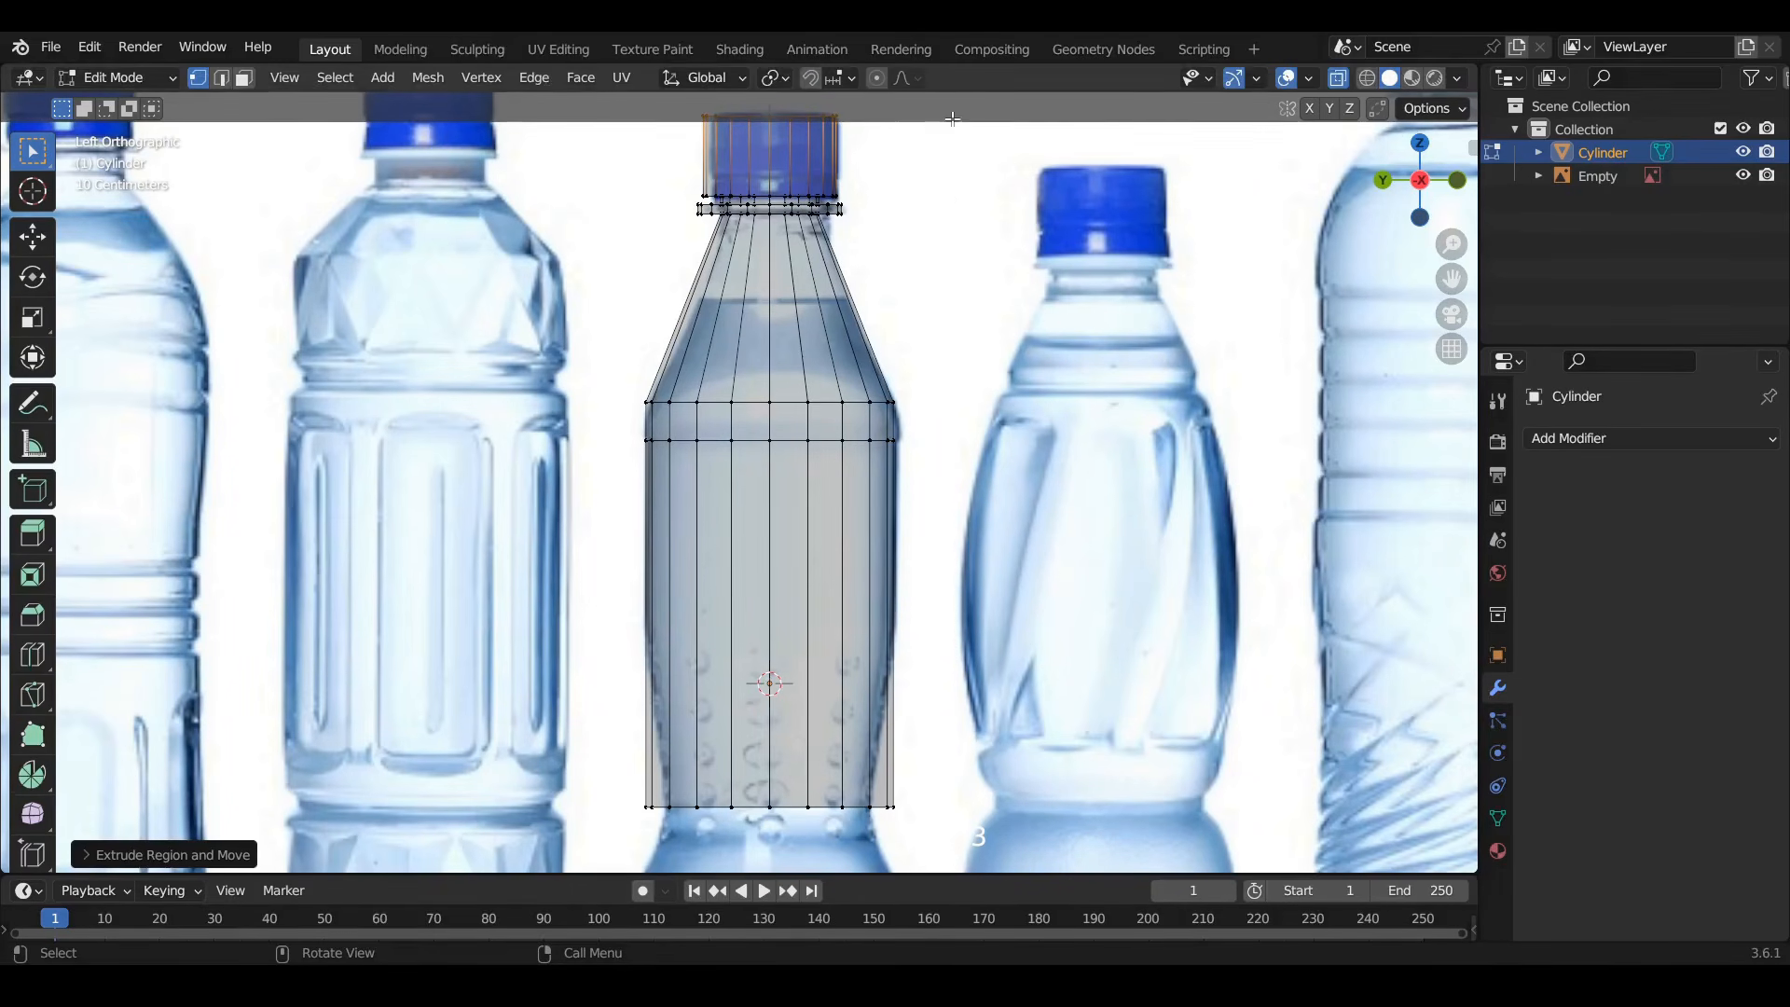
Inspect the collar and cap in Object Mode with X-ray off, and return to the left view with X-ray on
key("Tab")
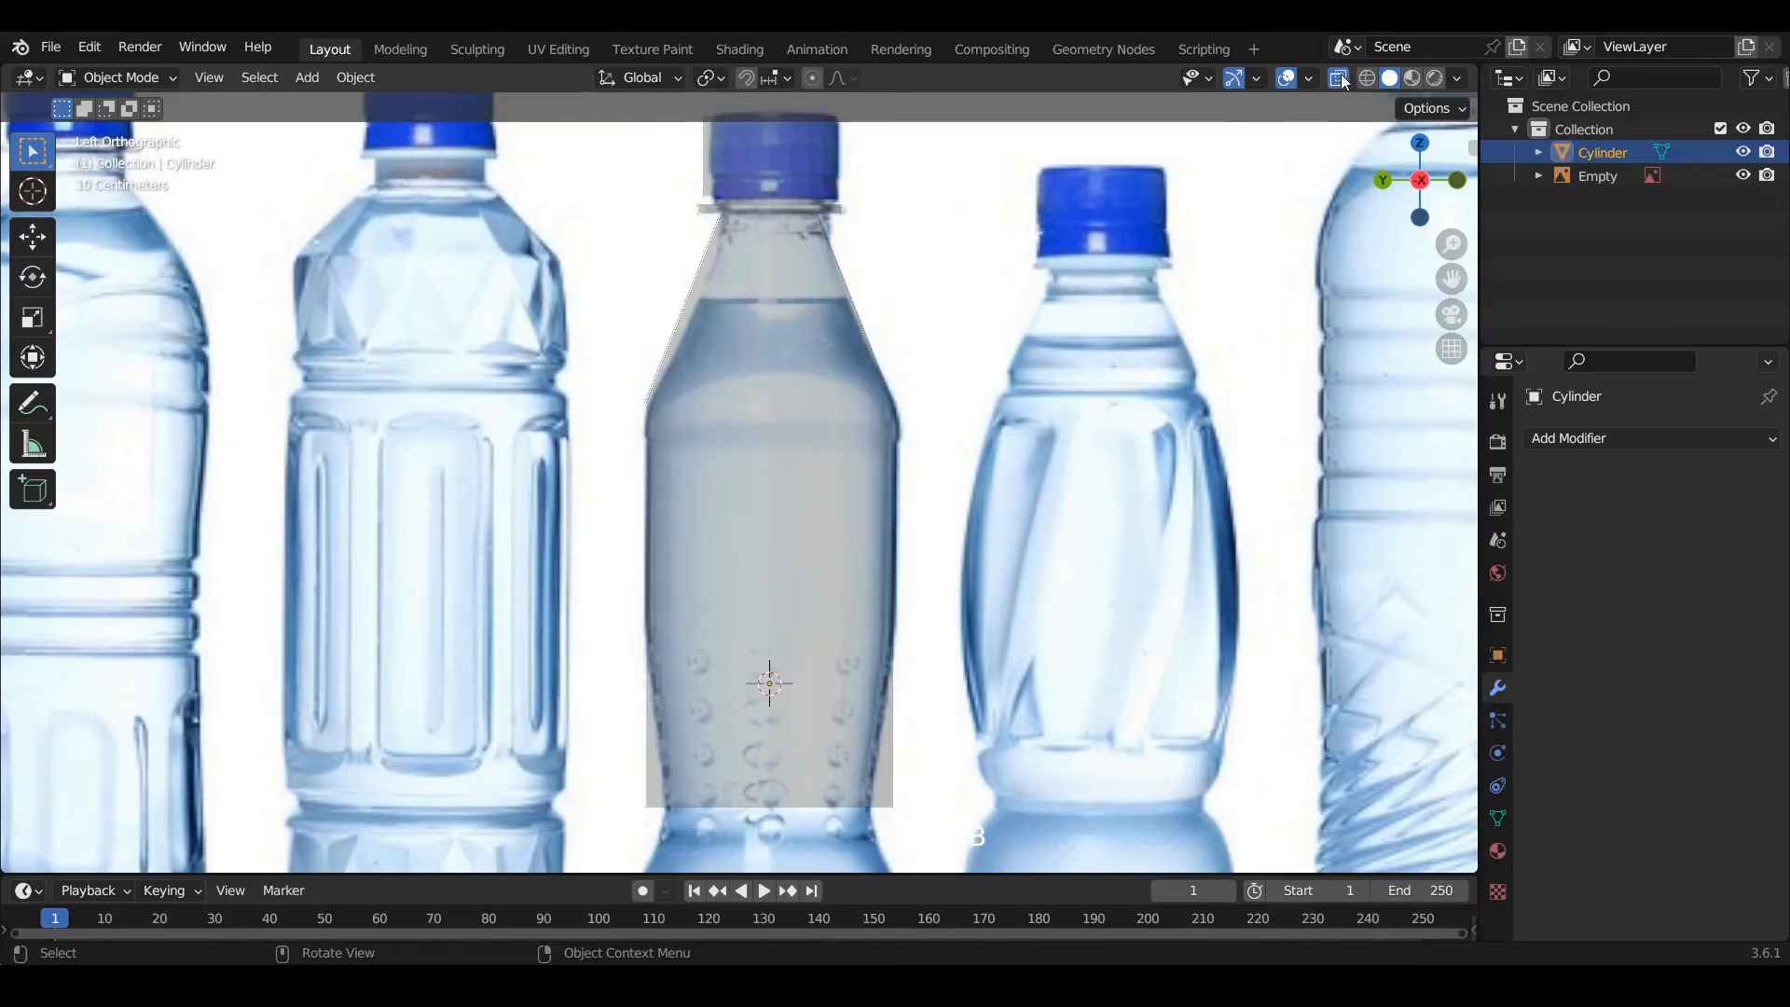
key("alt+z")
middle_click_drag(712, 269, 804, 401)
scroll(826, 148, "up", 3)
middle_click_drag(804, 401, 615, 367)
middle_click_drag(796, 369, 851, 343)
left_click(1413, 188)
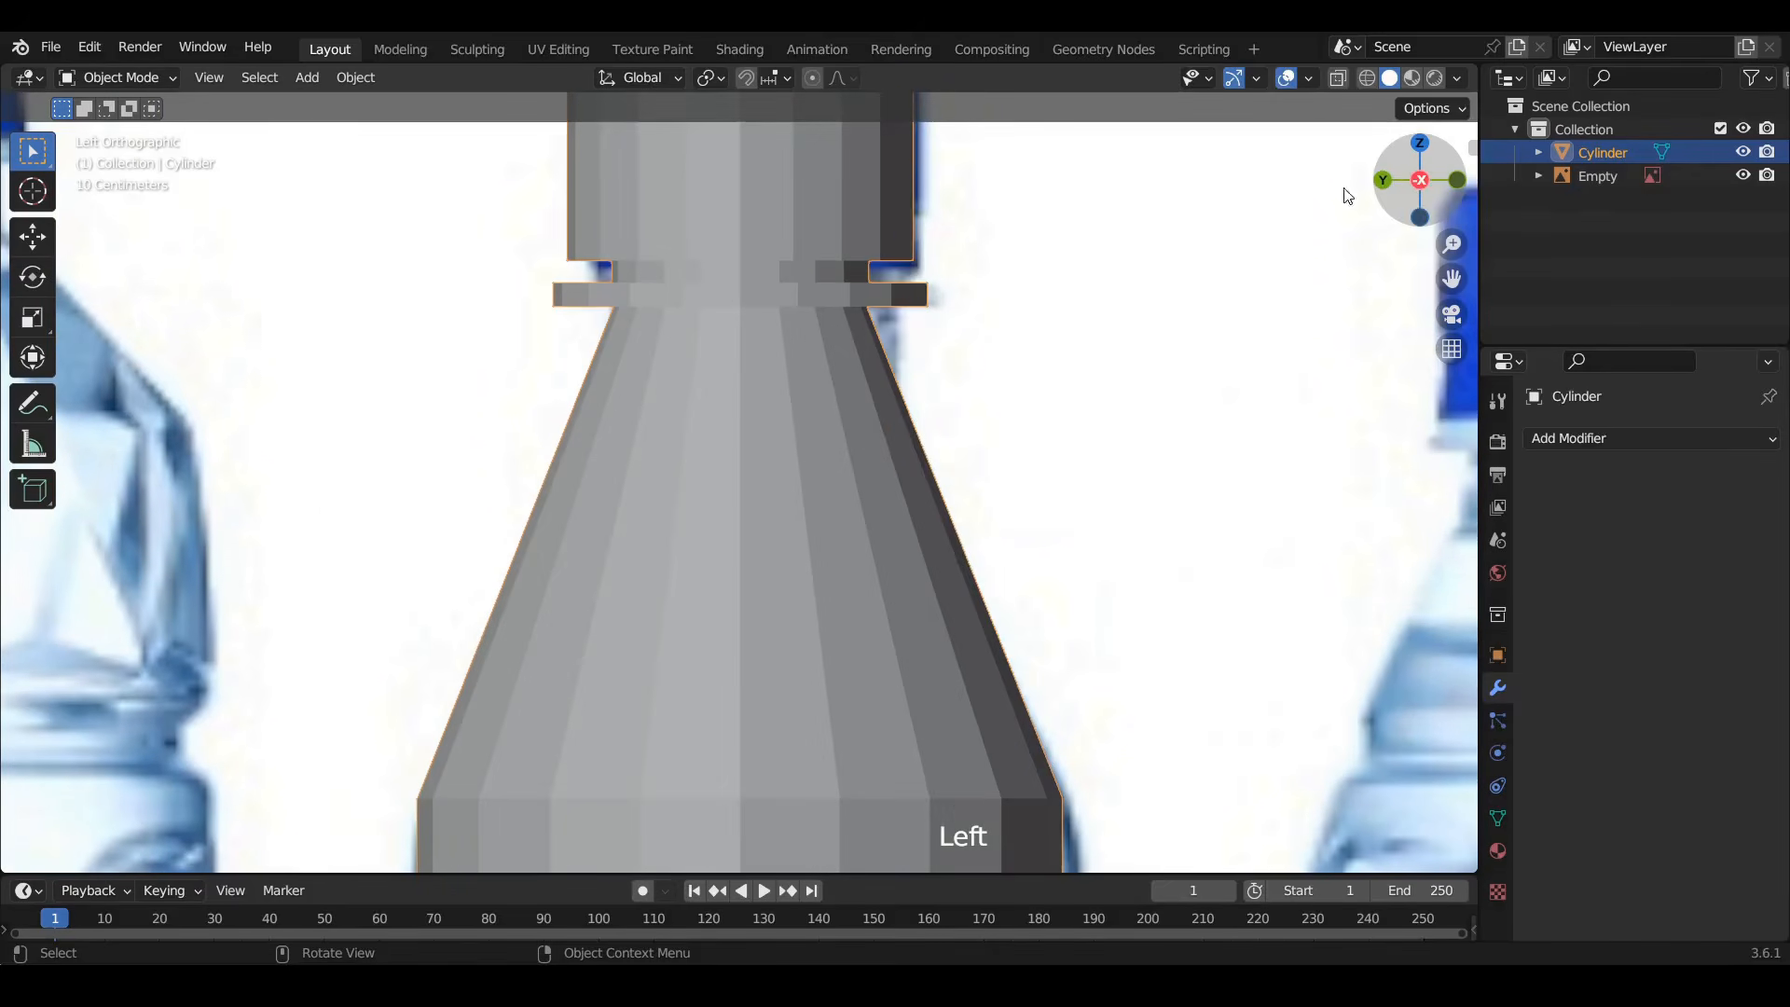
left_click(1341, 79)
scroll(940, 378, "down", 6)
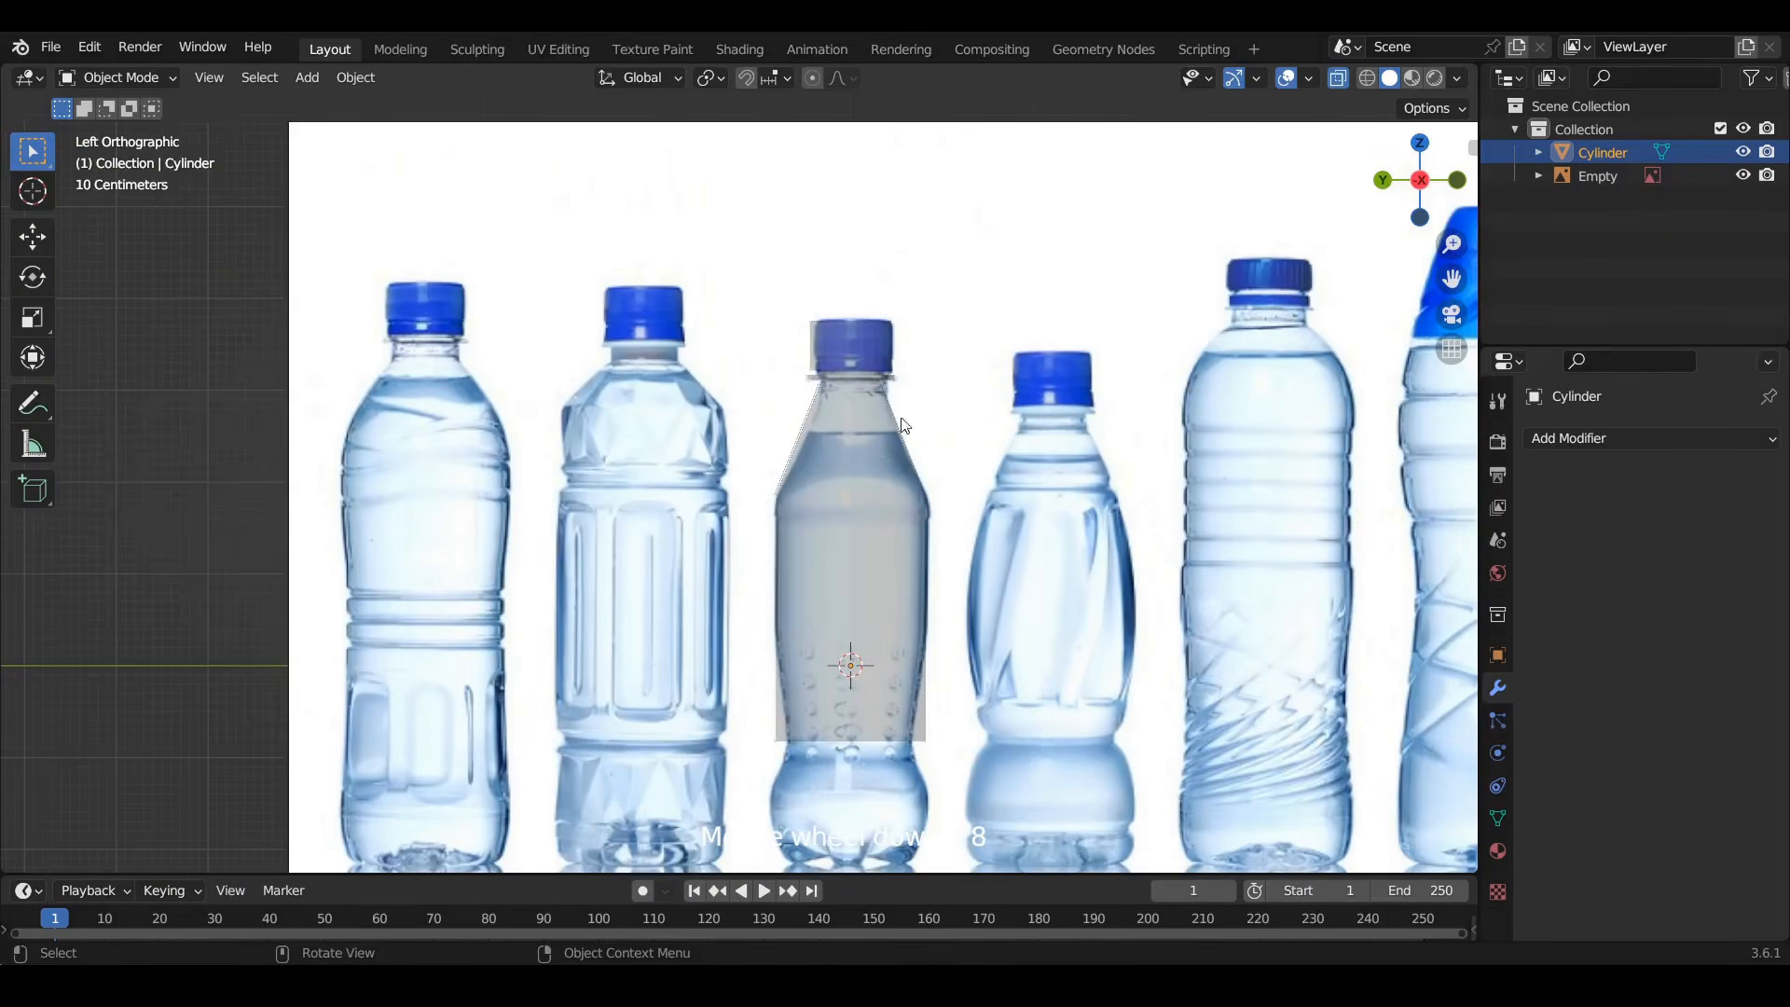
Extrude the cylinder's bottom loop down to the base bulge in Edit Mode, and extrude it about 0.284 m further down
key("Tab")
key("b")
middle_click_drag(833, 663, 802, 429, "shift")
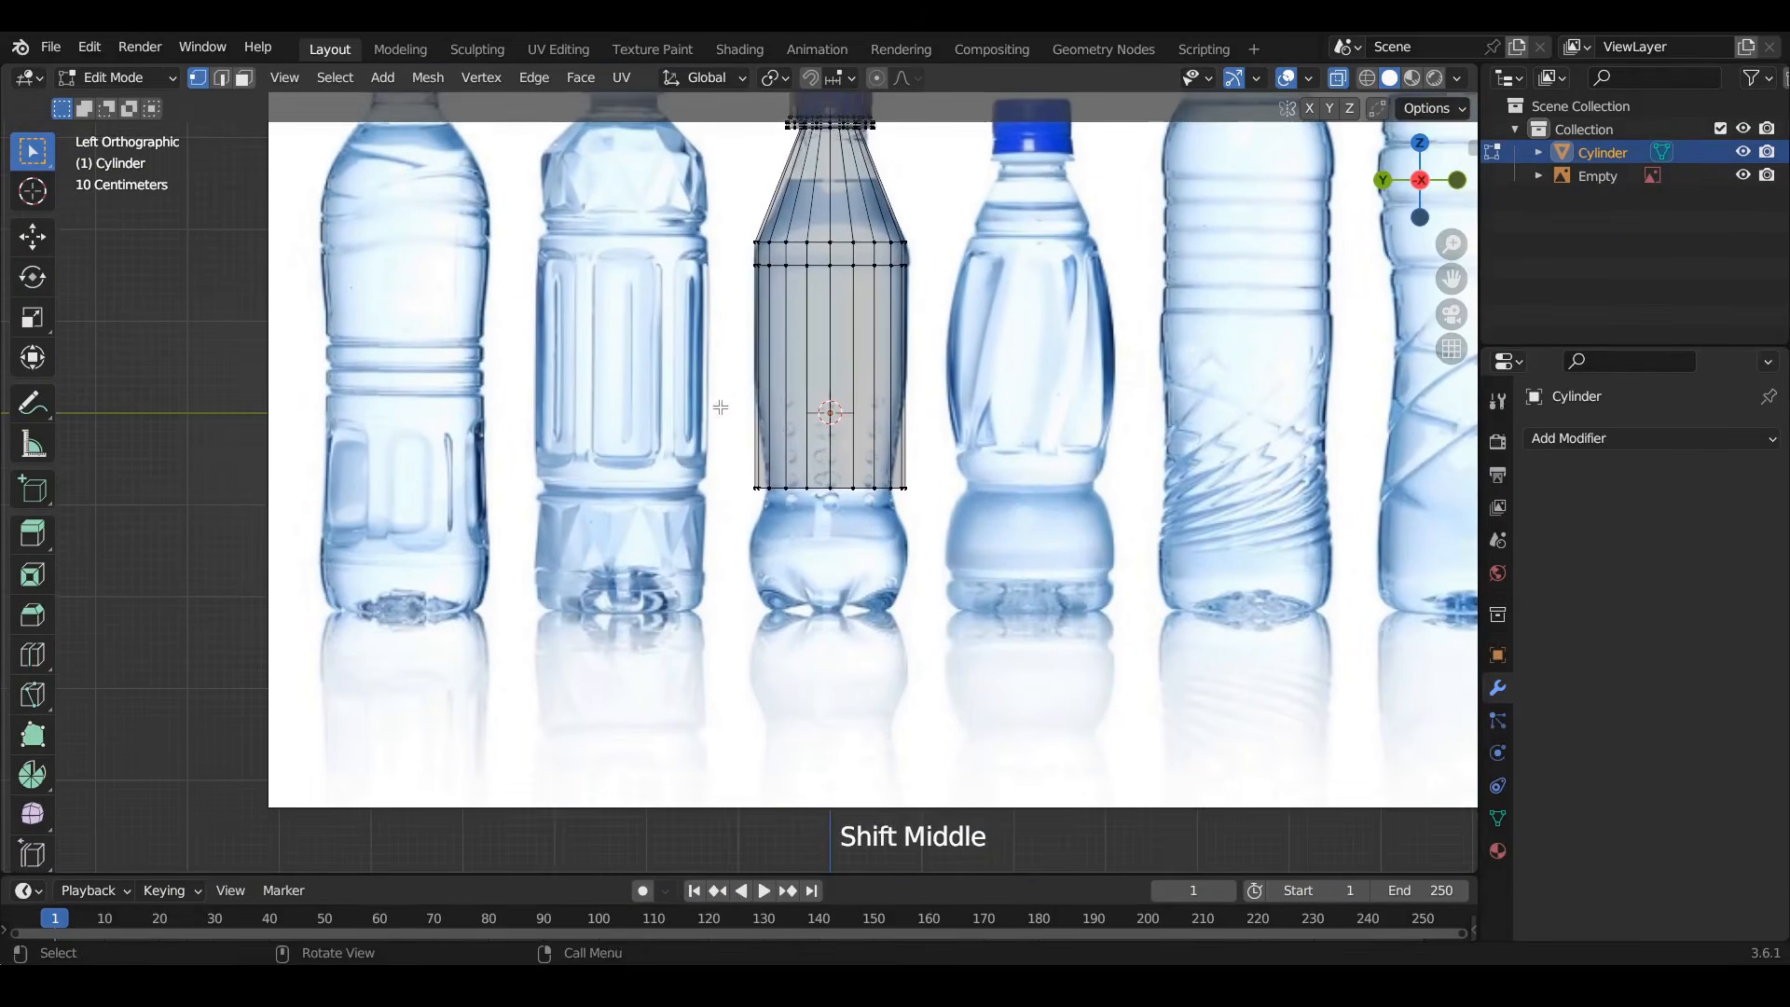
scroll(786, 484, "up", 5)
left_click_drag(543, 479, 965, 556)
key("e")
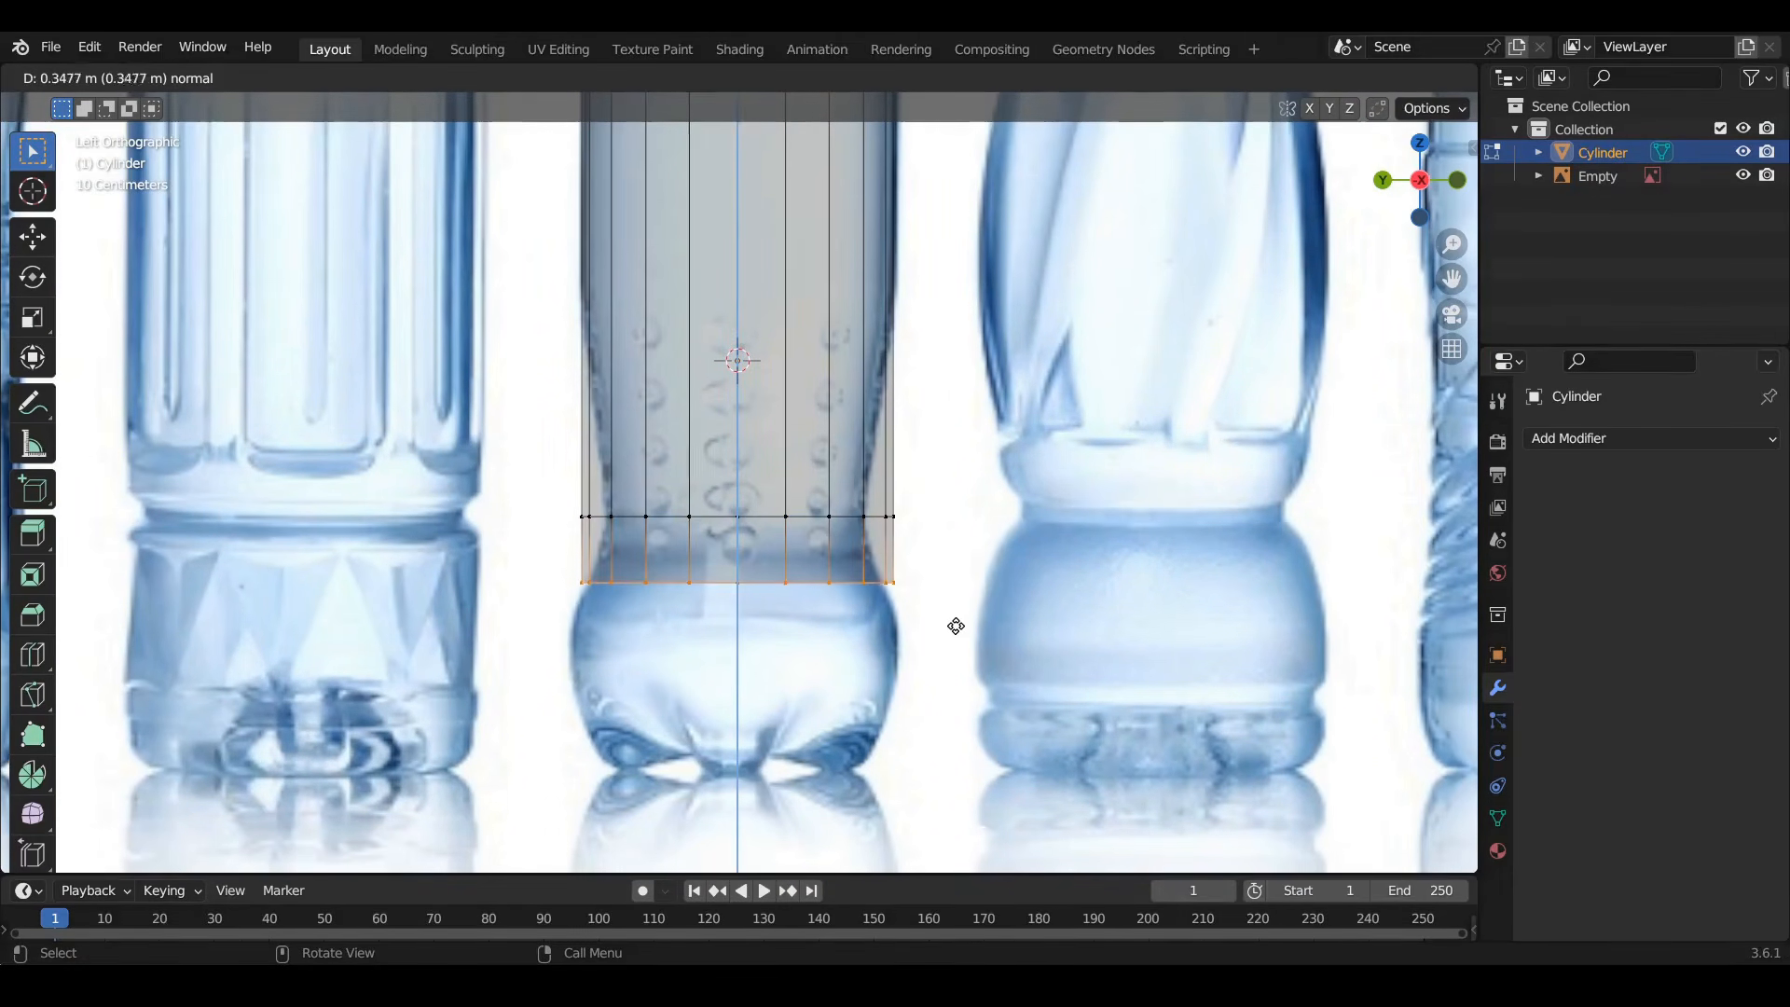
left_click(953, 660)
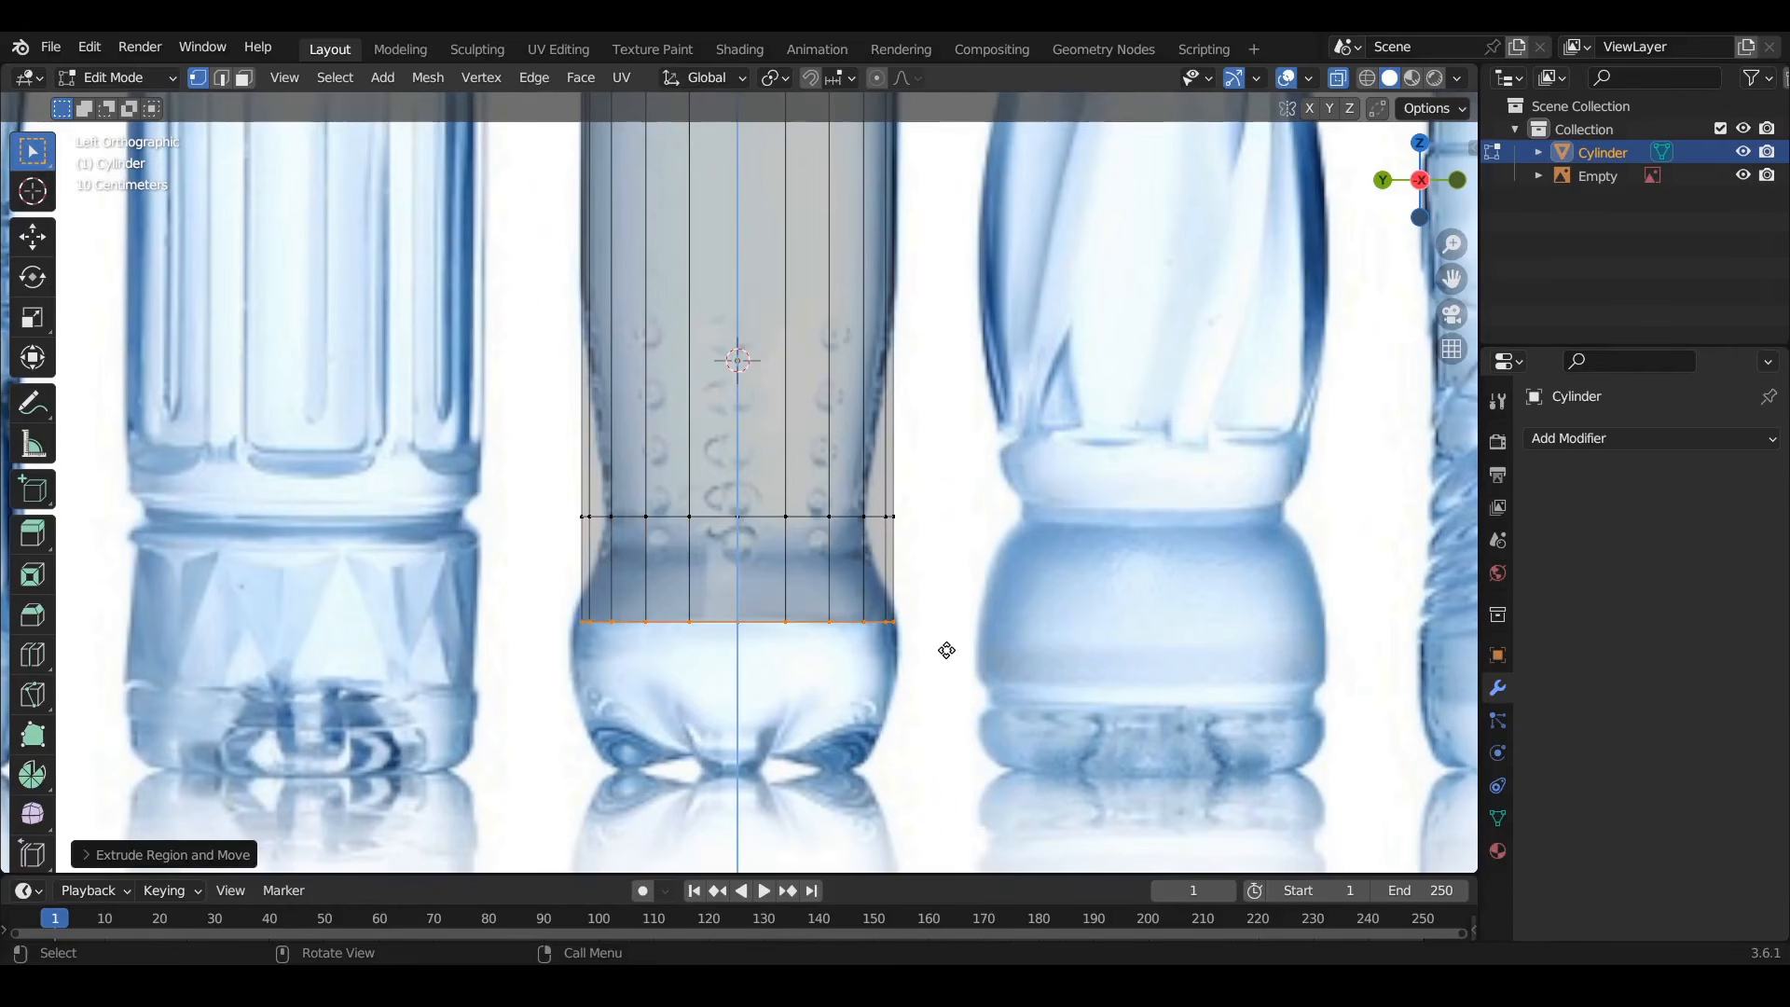
key("e")
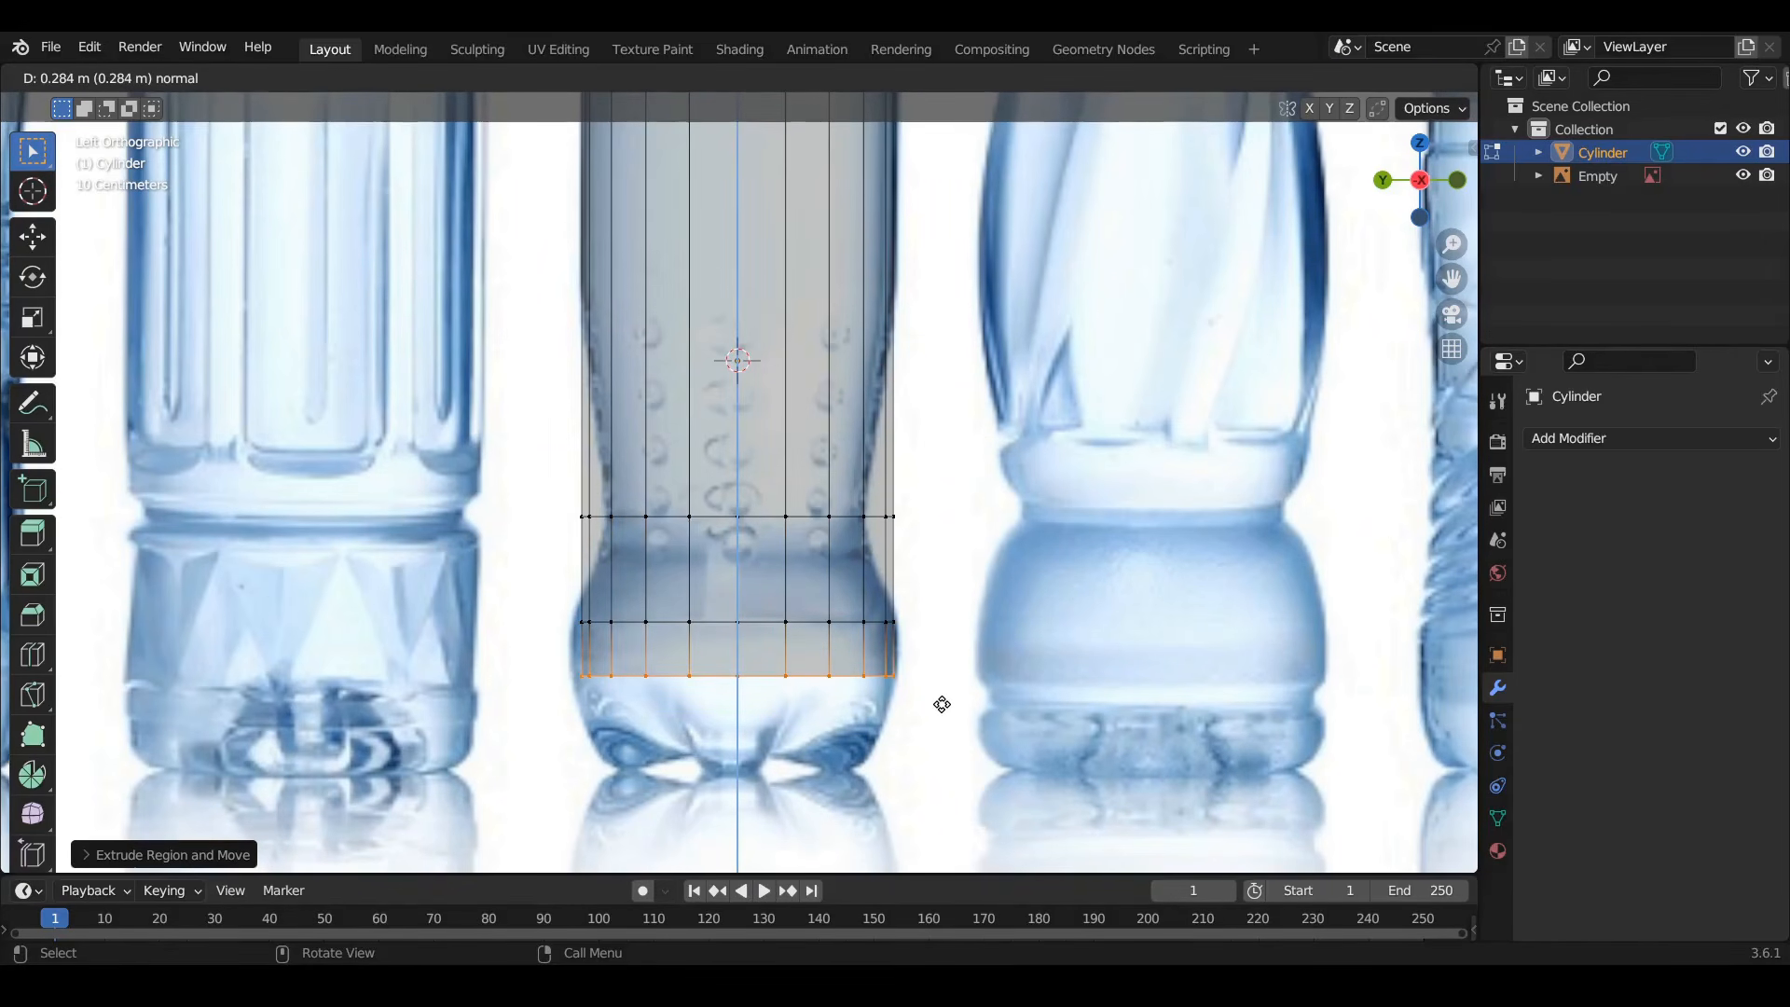
left_click(941, 704)
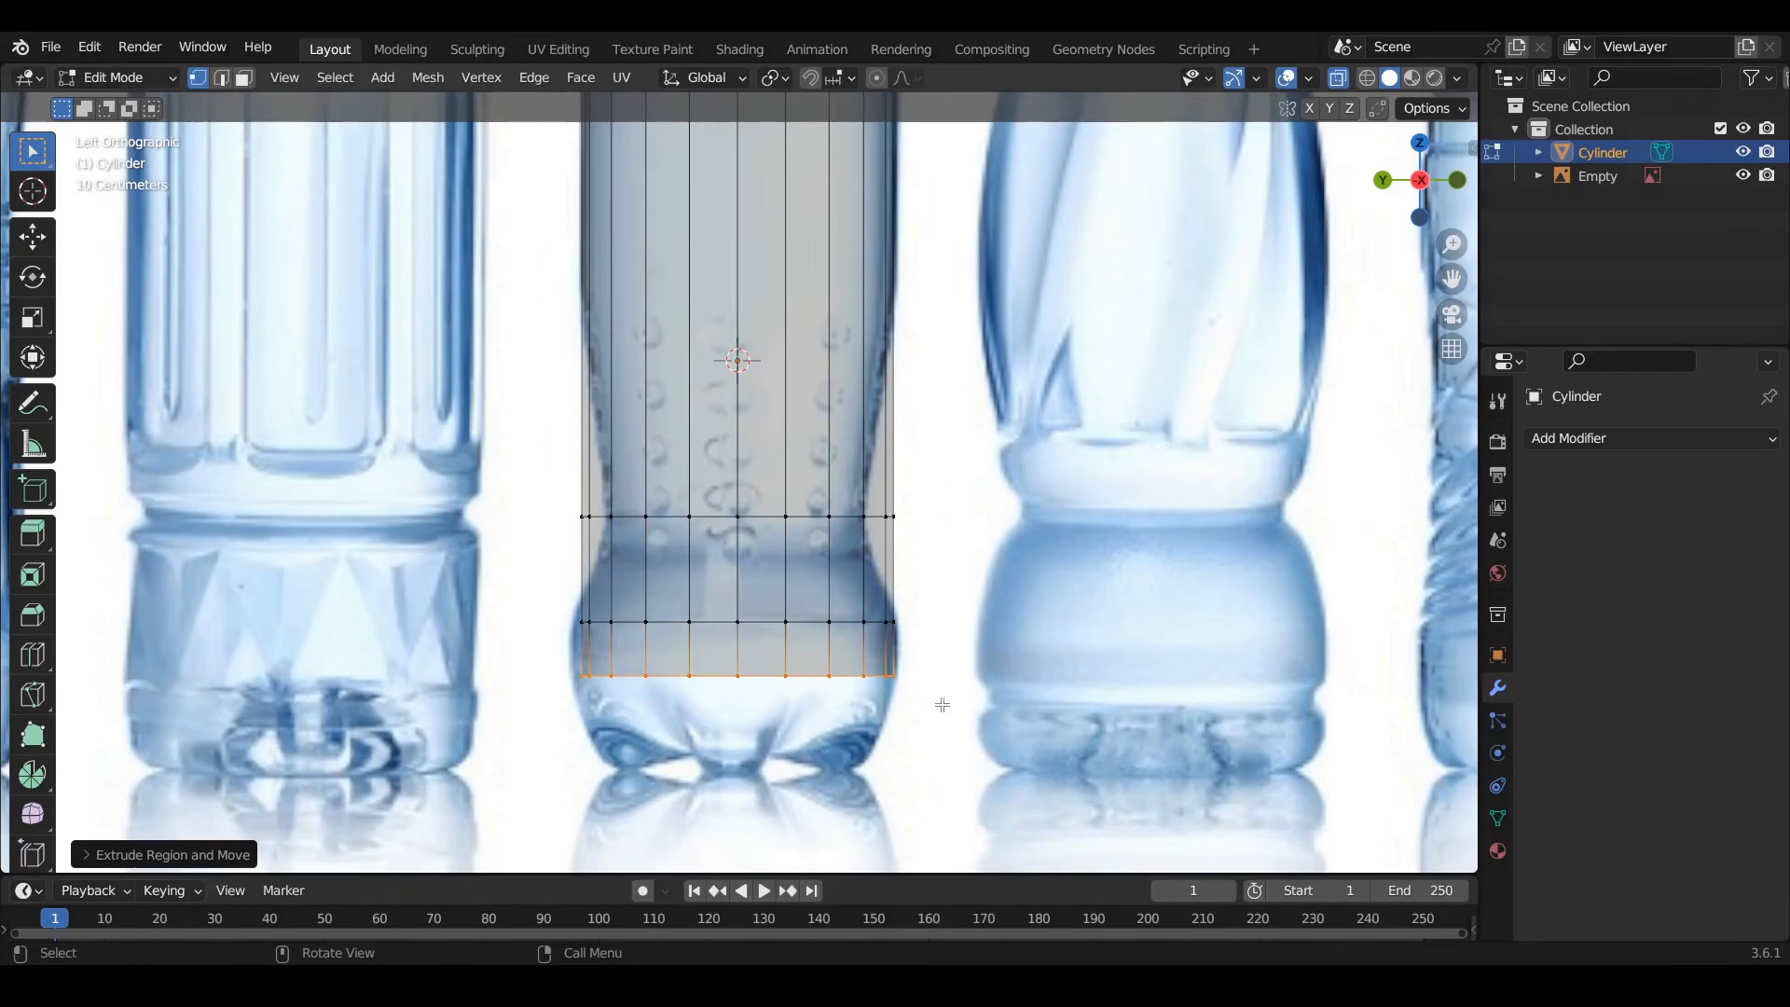
Scale the second-lowest loop outward to the width of the bottle's base bulge
left_click(946, 640, "alt")
key("s")
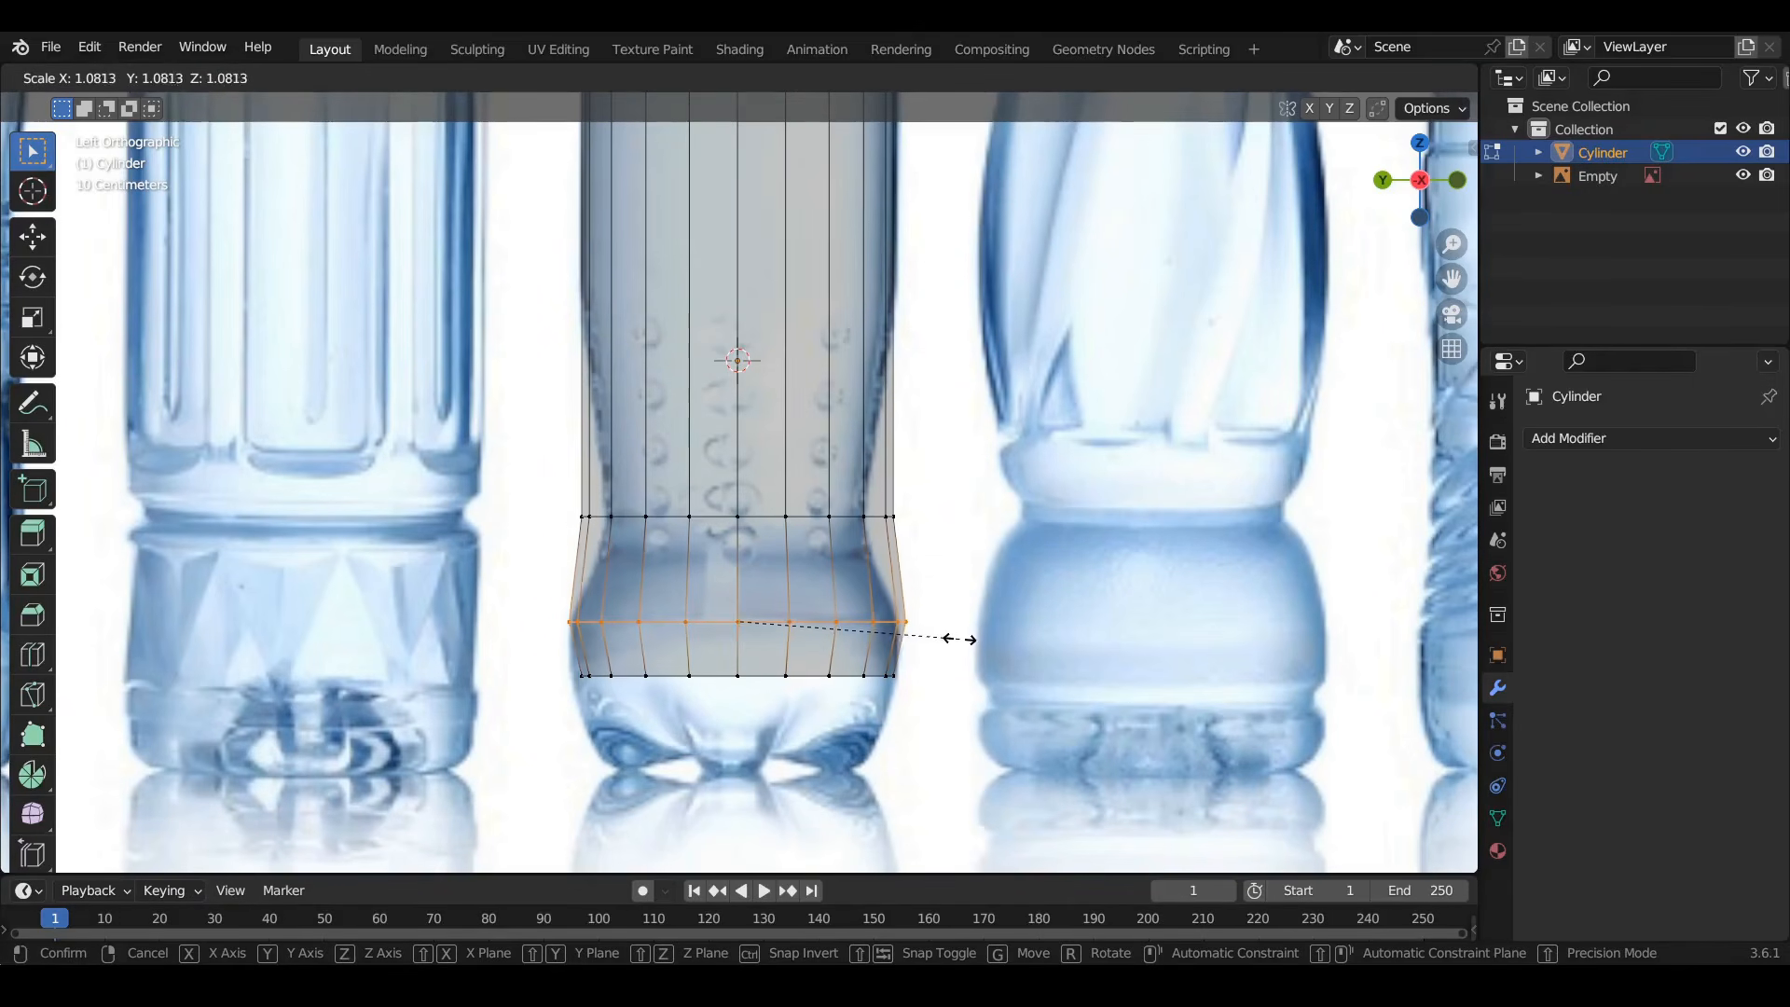
left_click(953, 638)
Add a loop cut across the body at the height where the reference bottle starts to taper toward its waist
left_click_drag(531, 463, 947, 561)
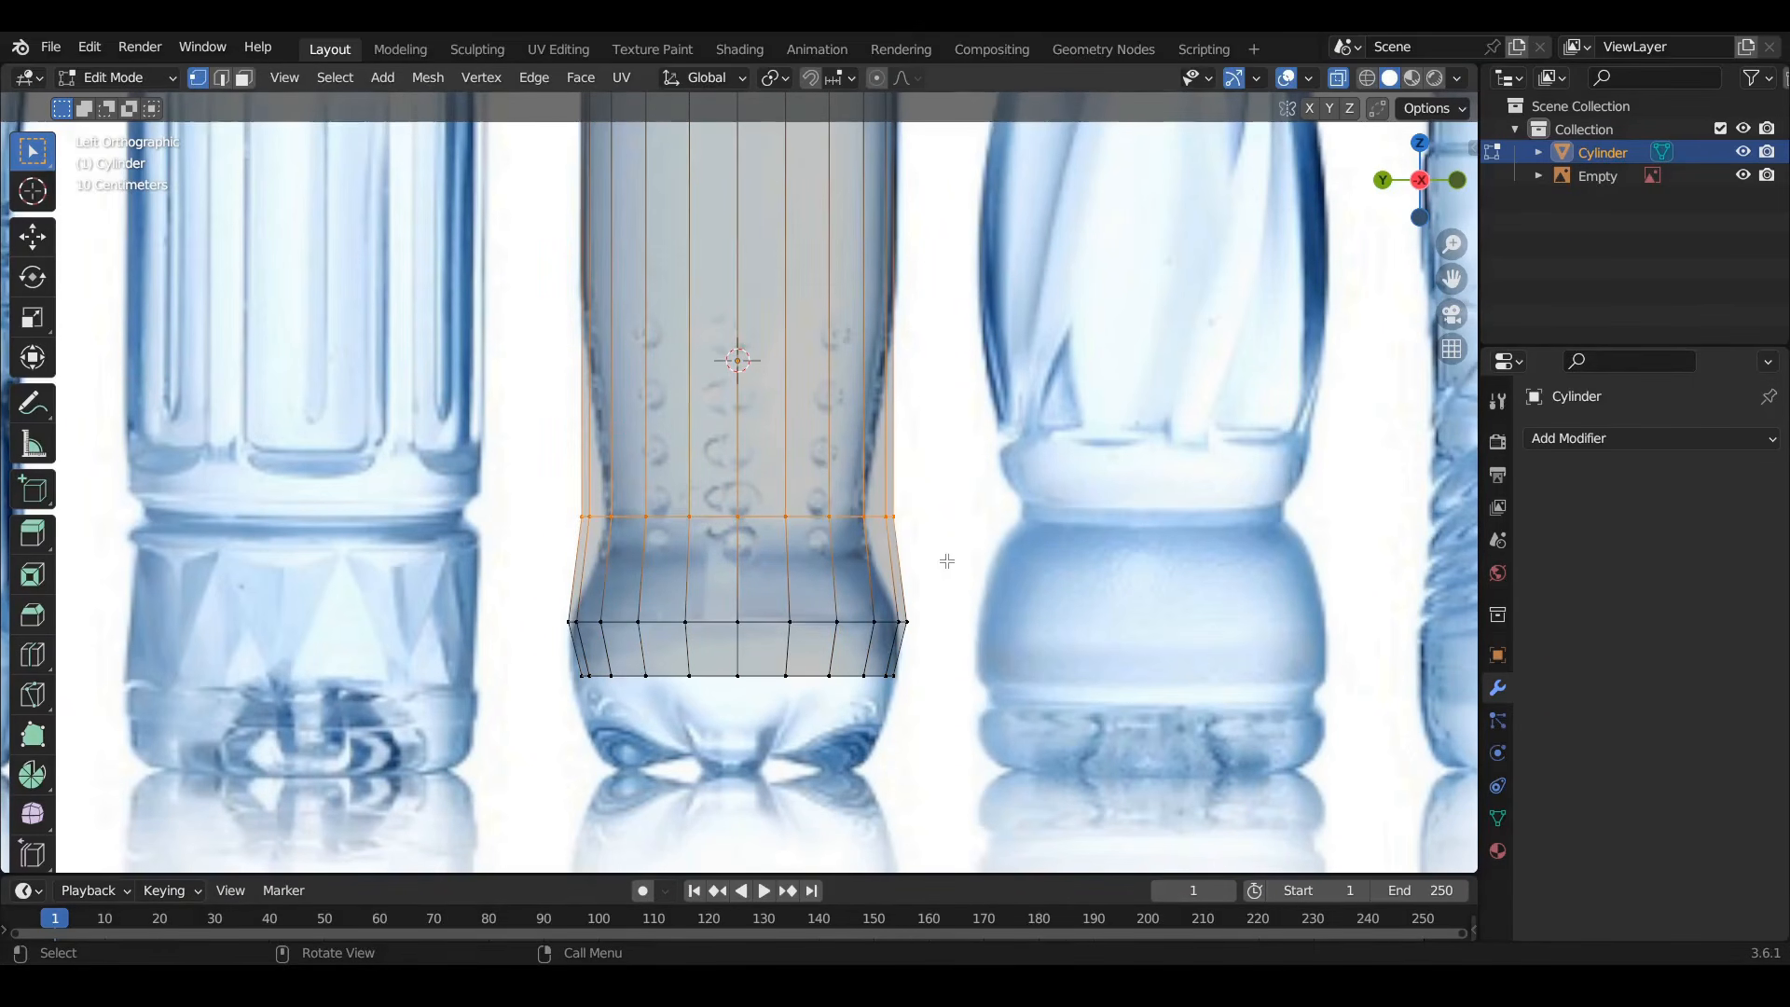
key("ctrl+r")
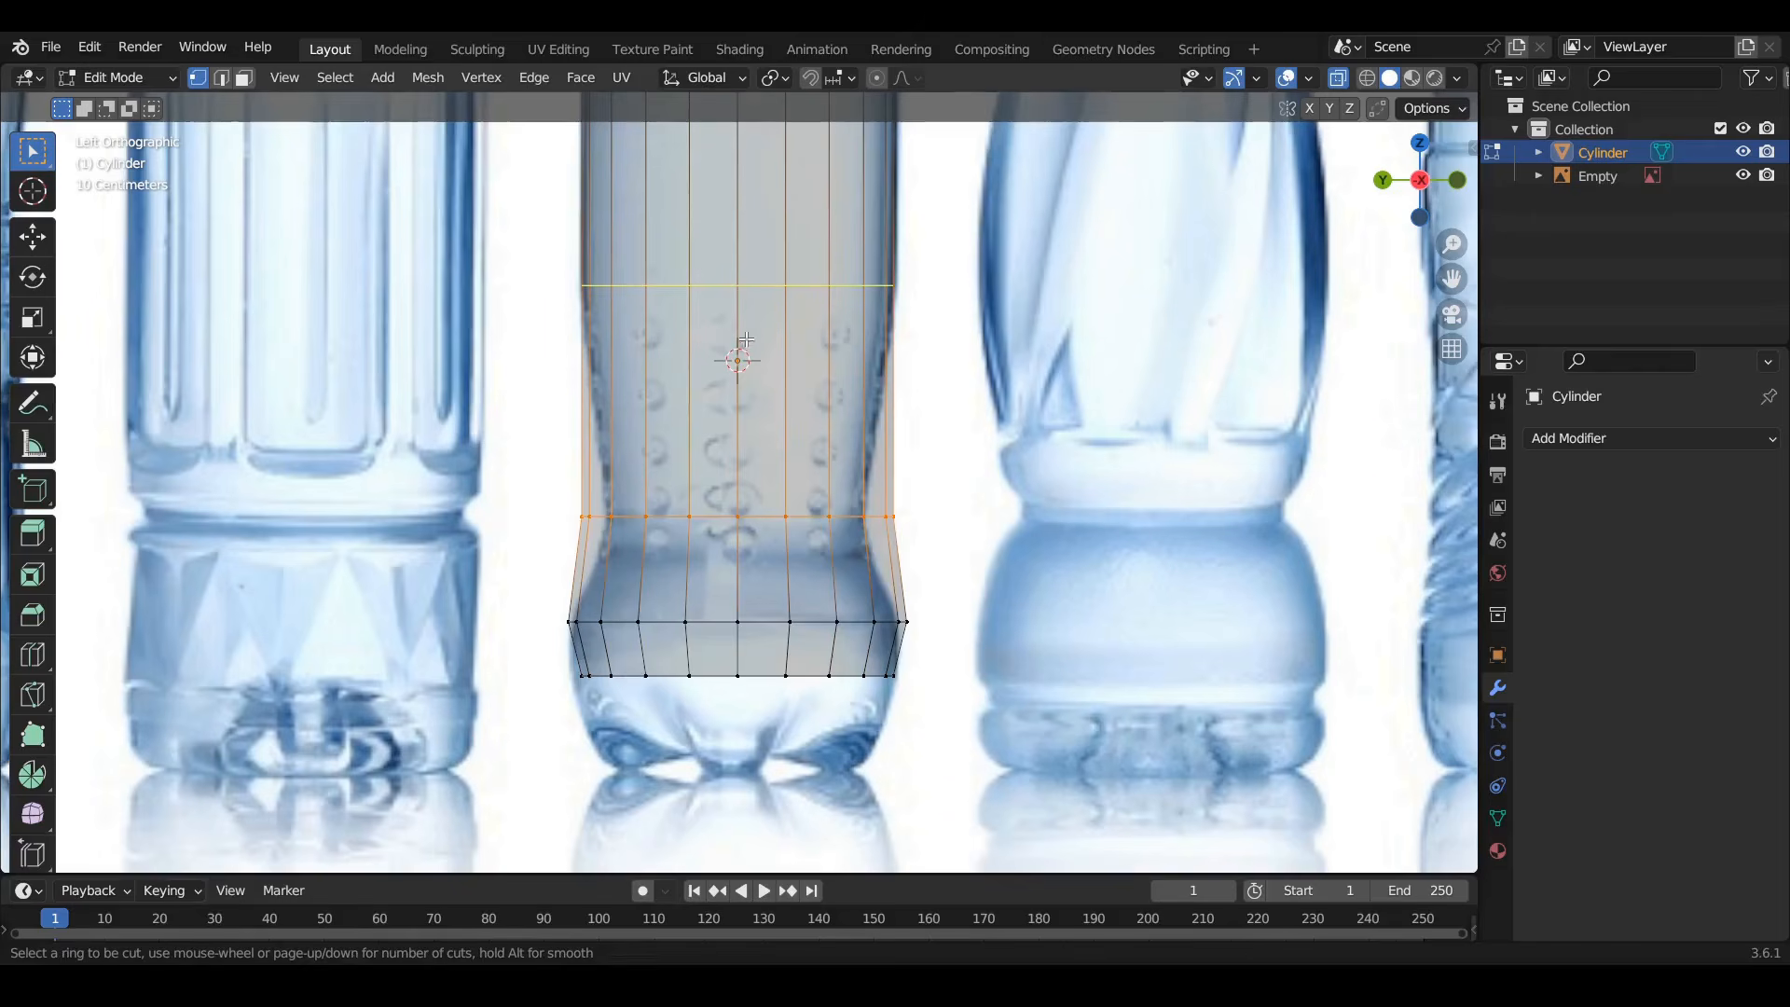
left_click(915, 280)
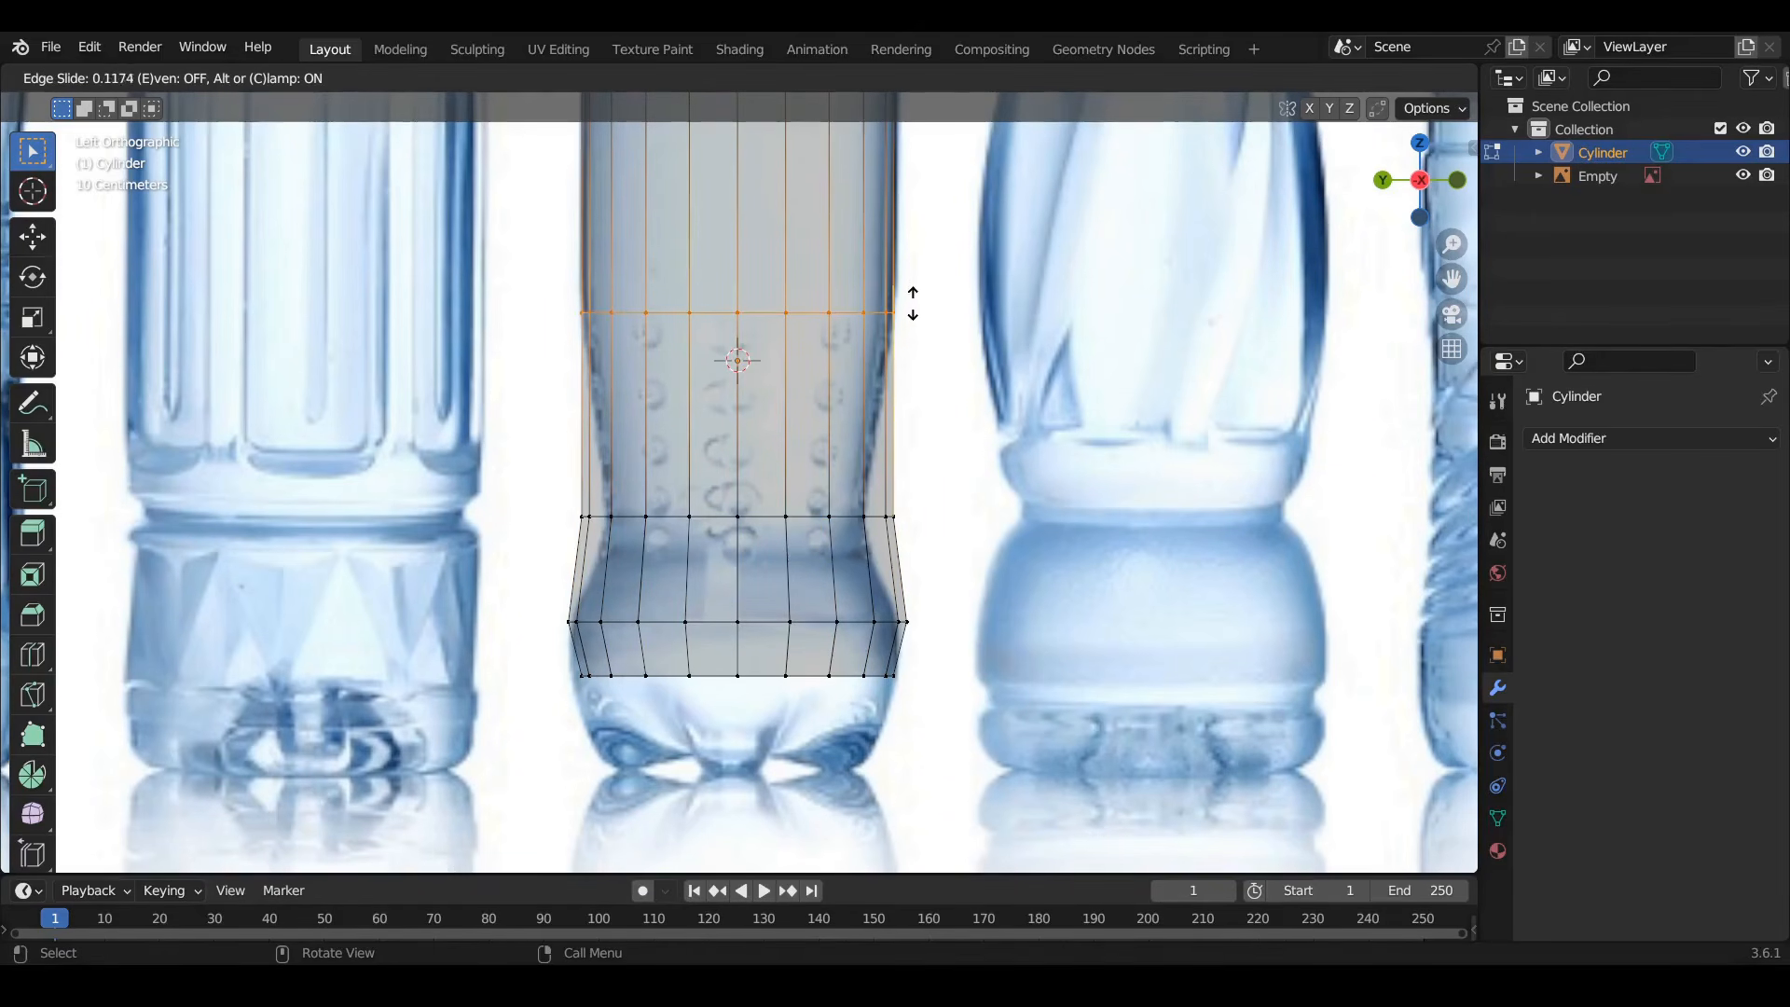
left_click(915, 317)
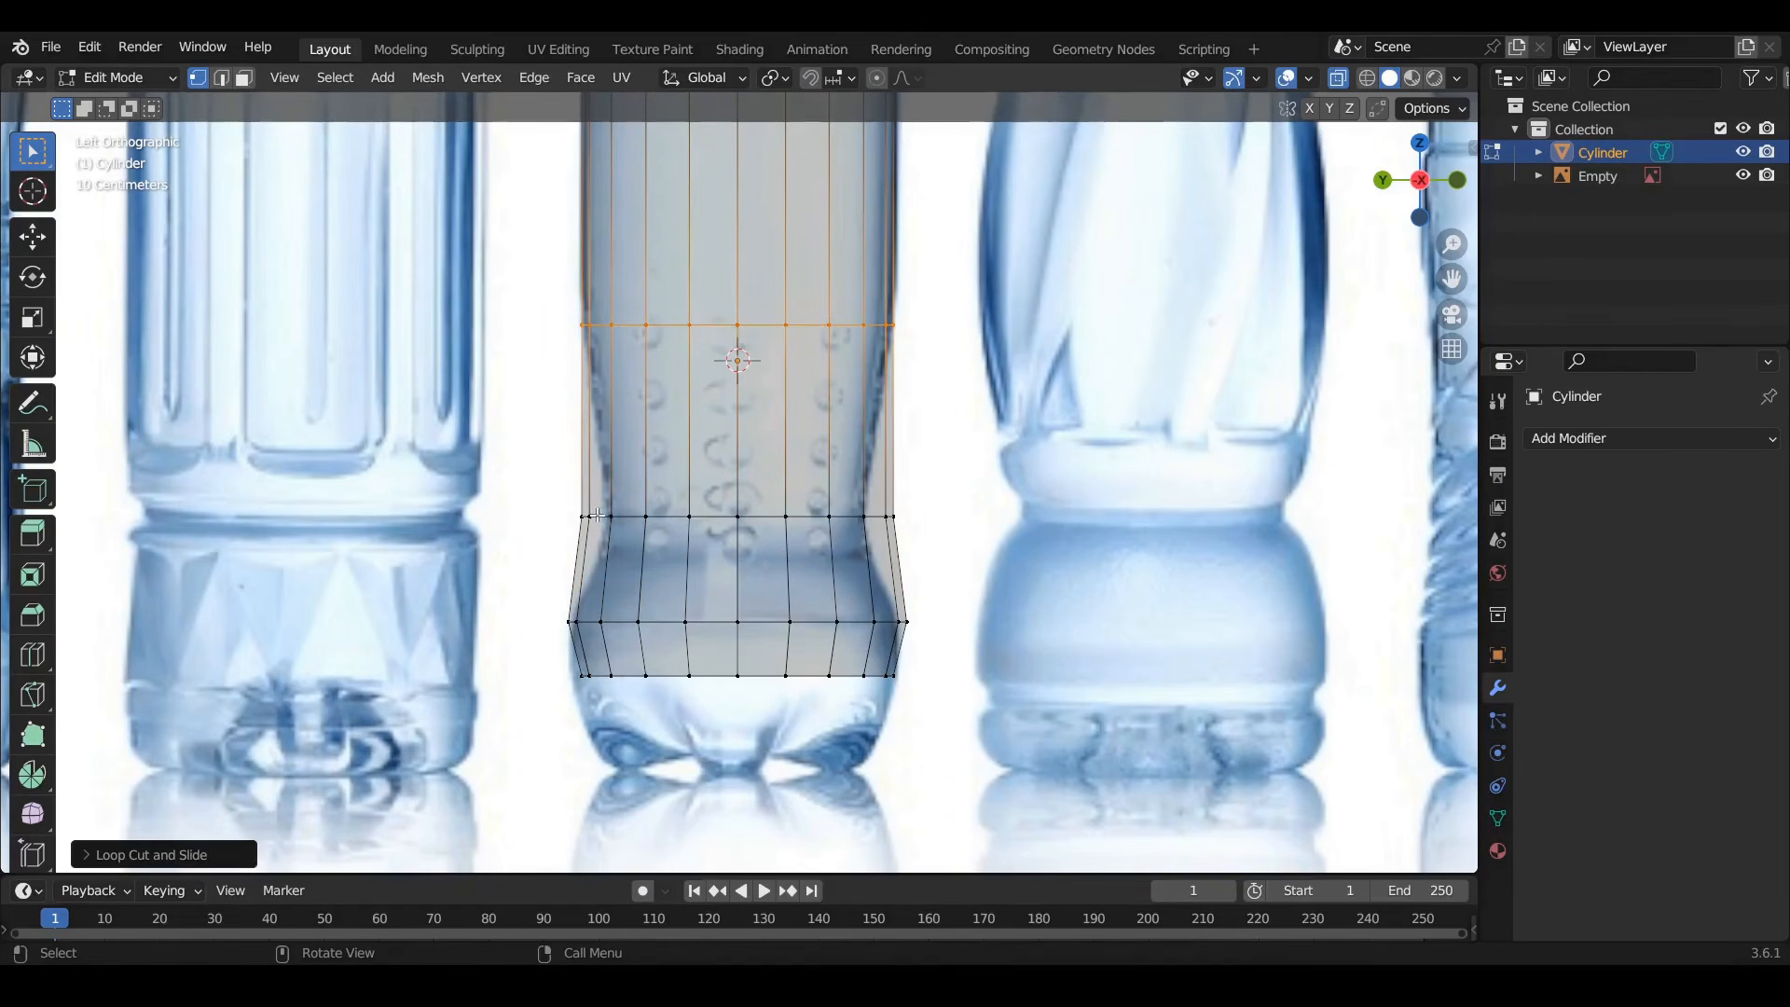
Scale the loop just above the base bulge inward to match the reference bottle's narrow waist
left_click(960, 541, "alt")
key("s")
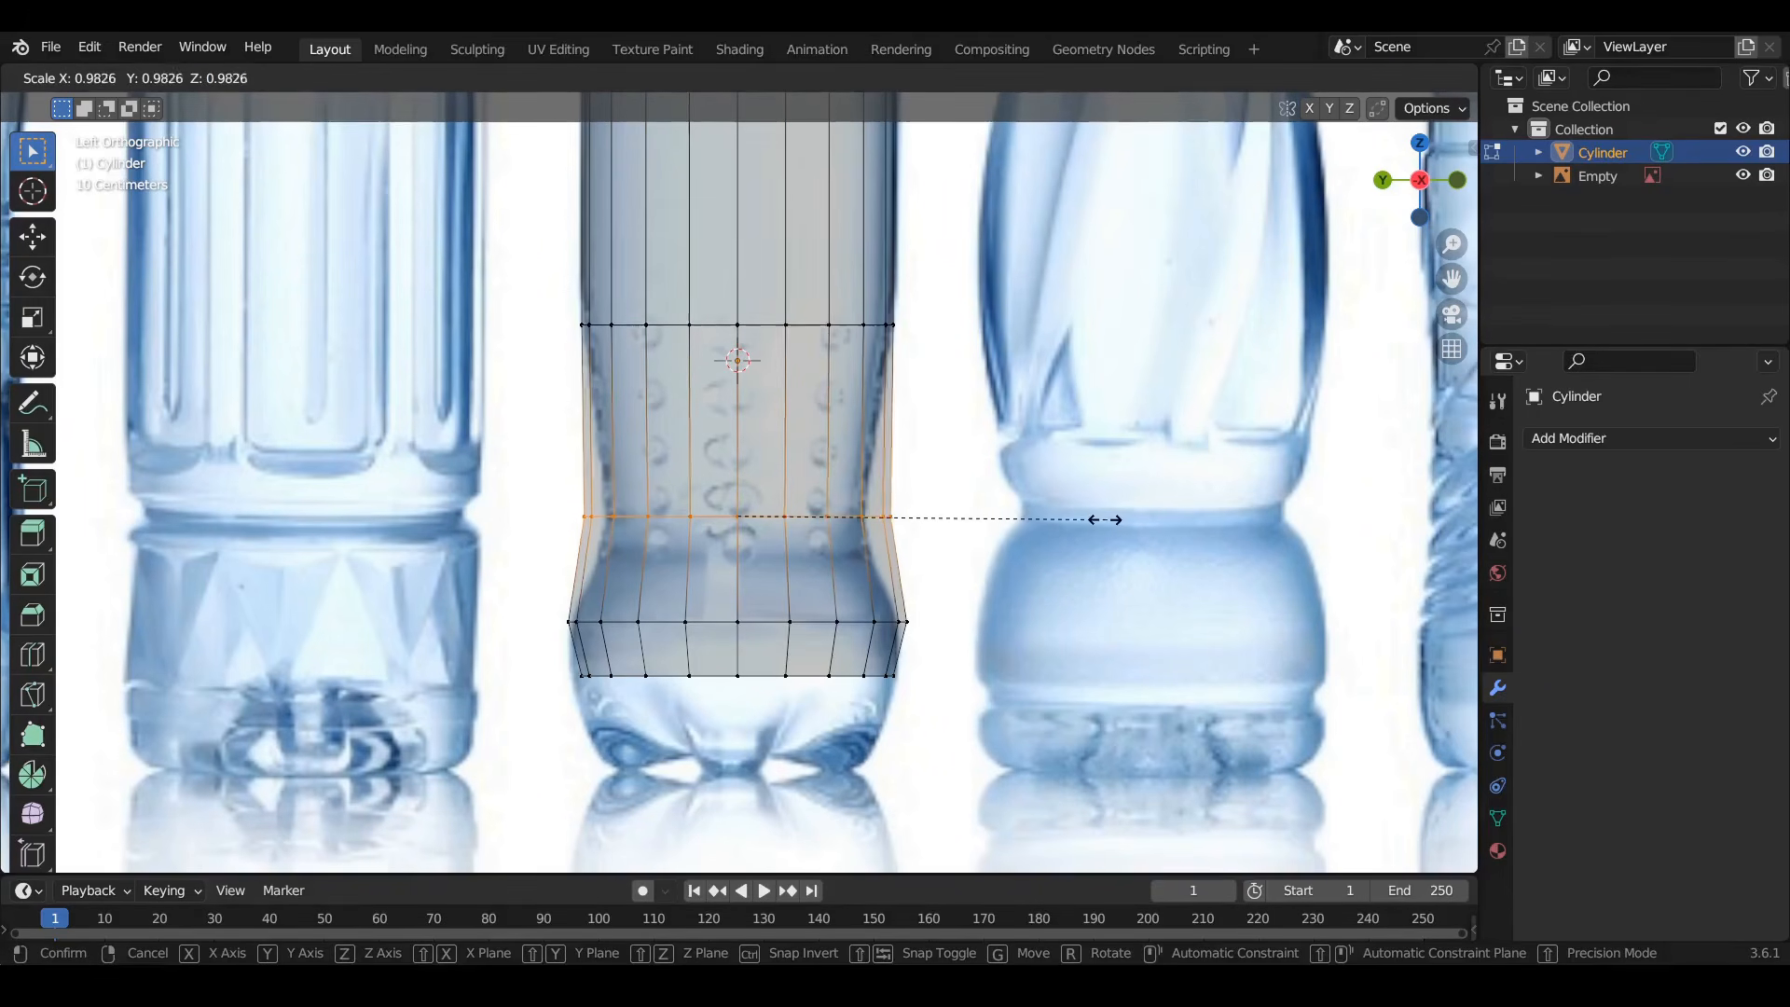
left_click(1058, 519)
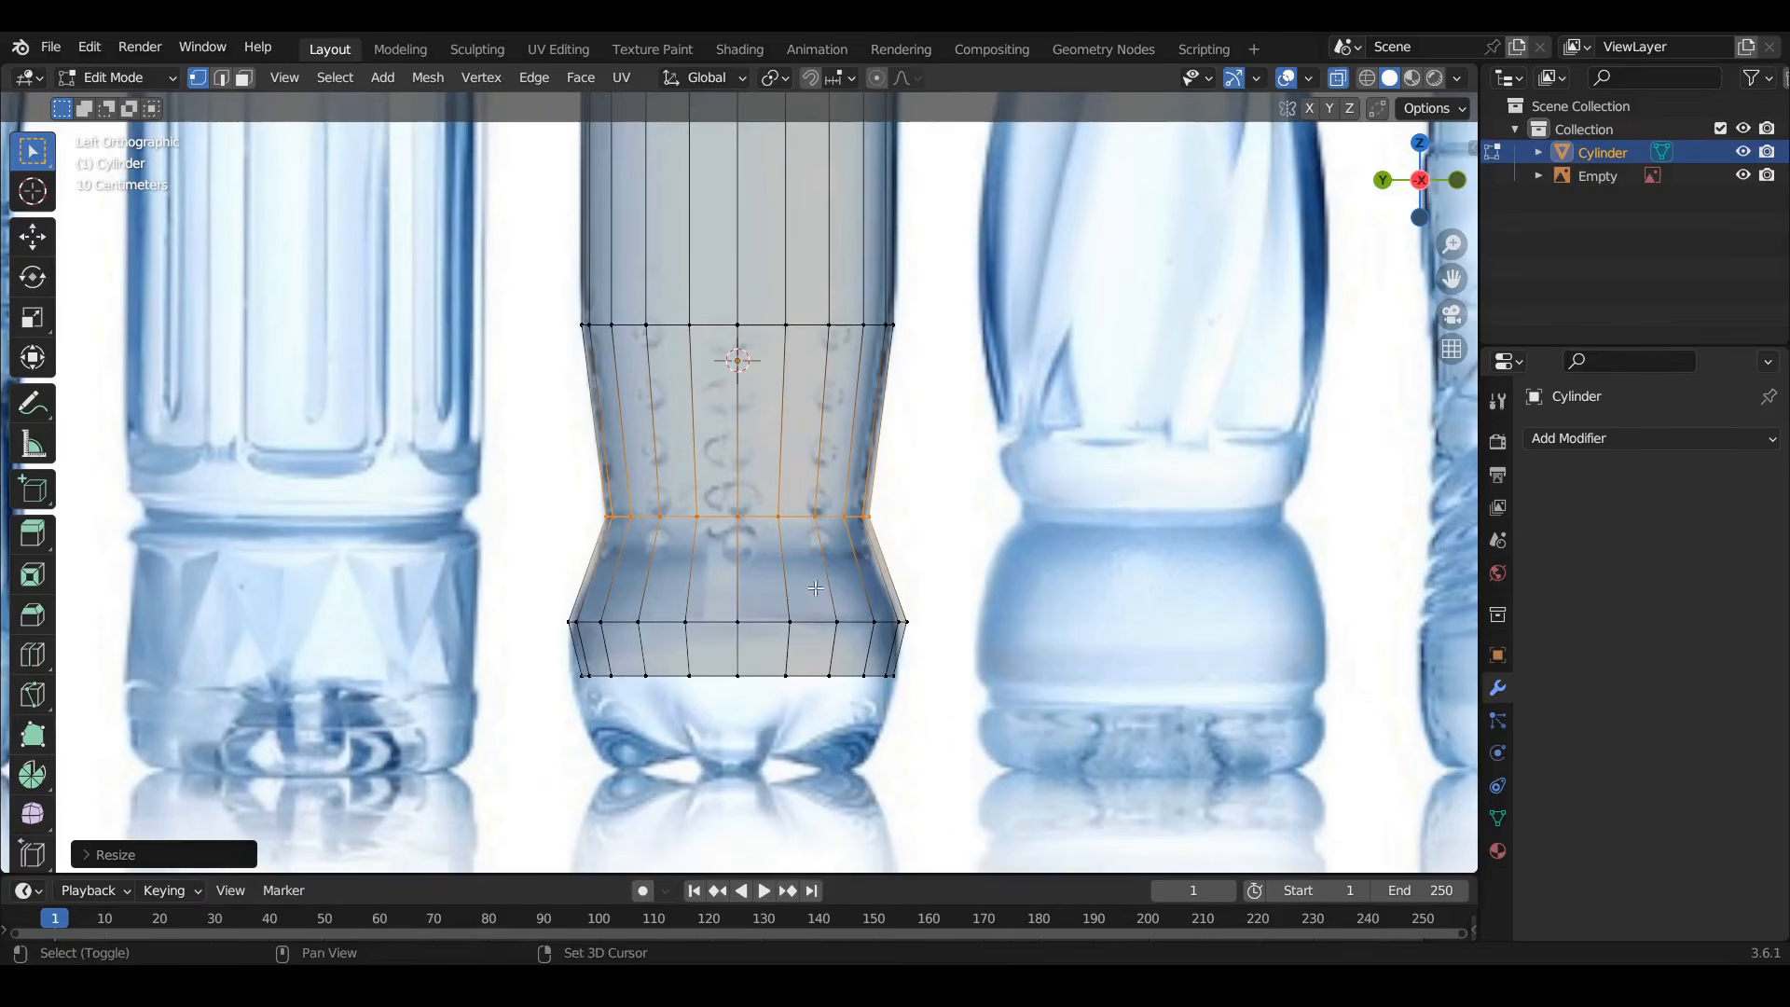
scroll(997, 613, "down", 4, "shift")
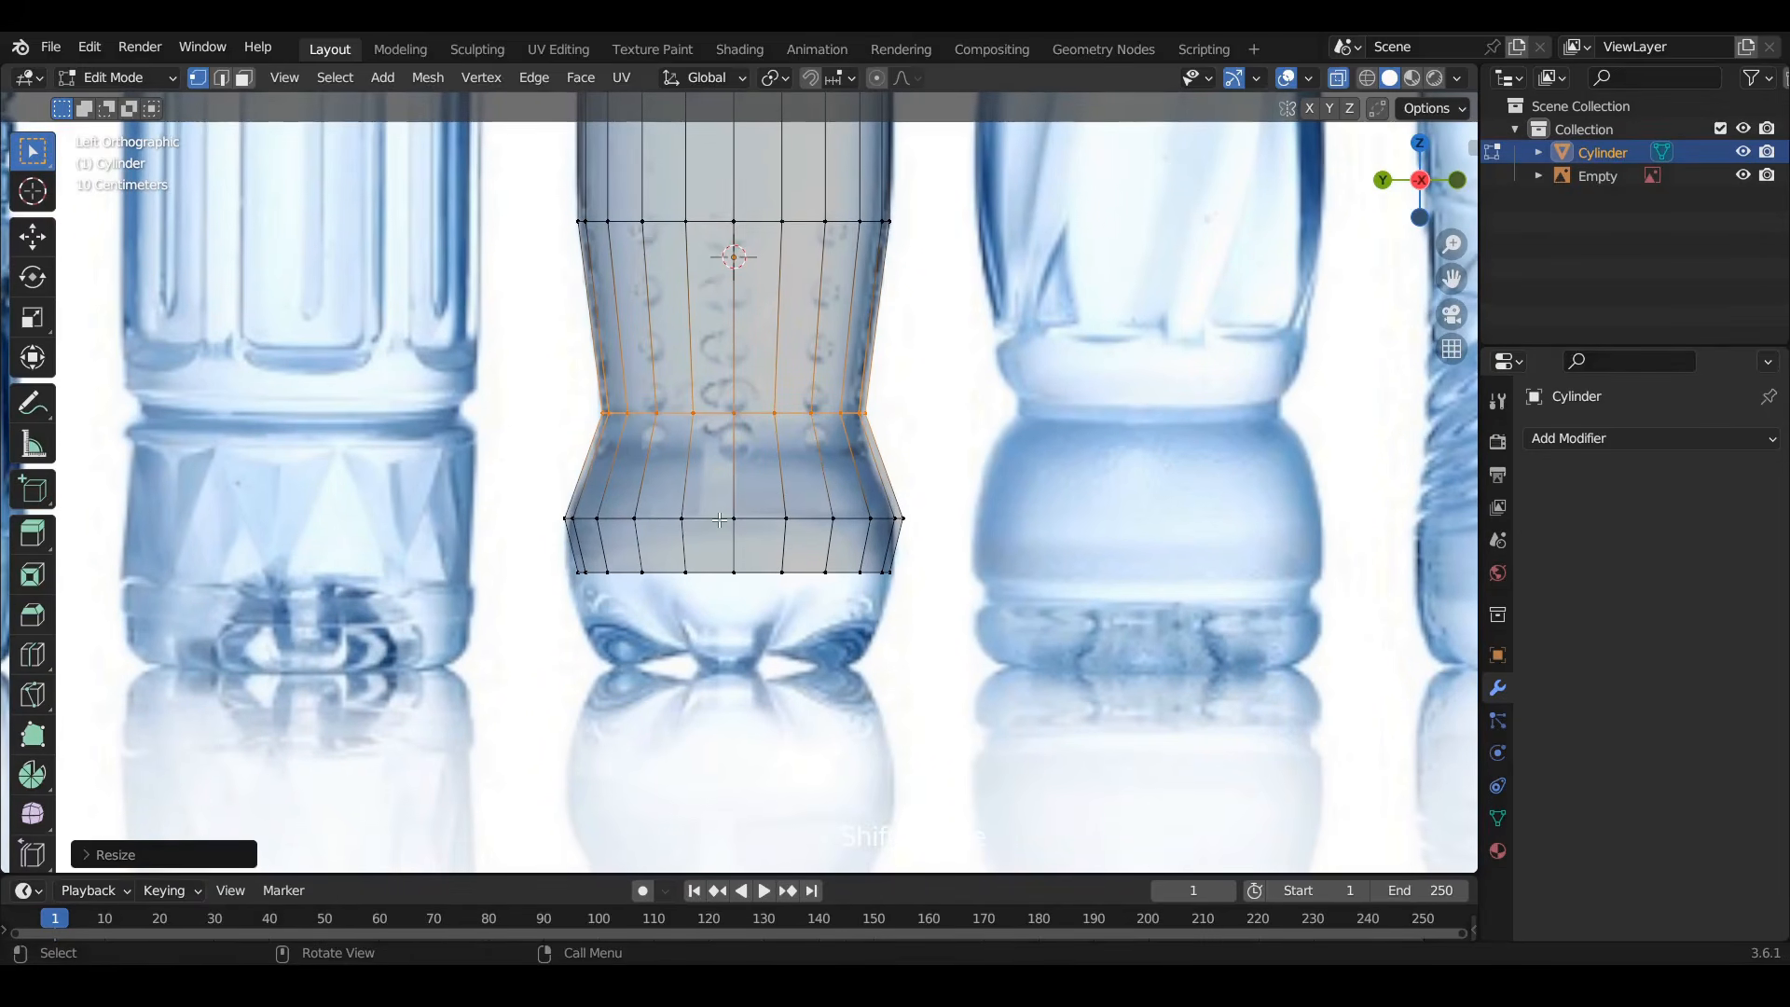
key("ctrl+r")
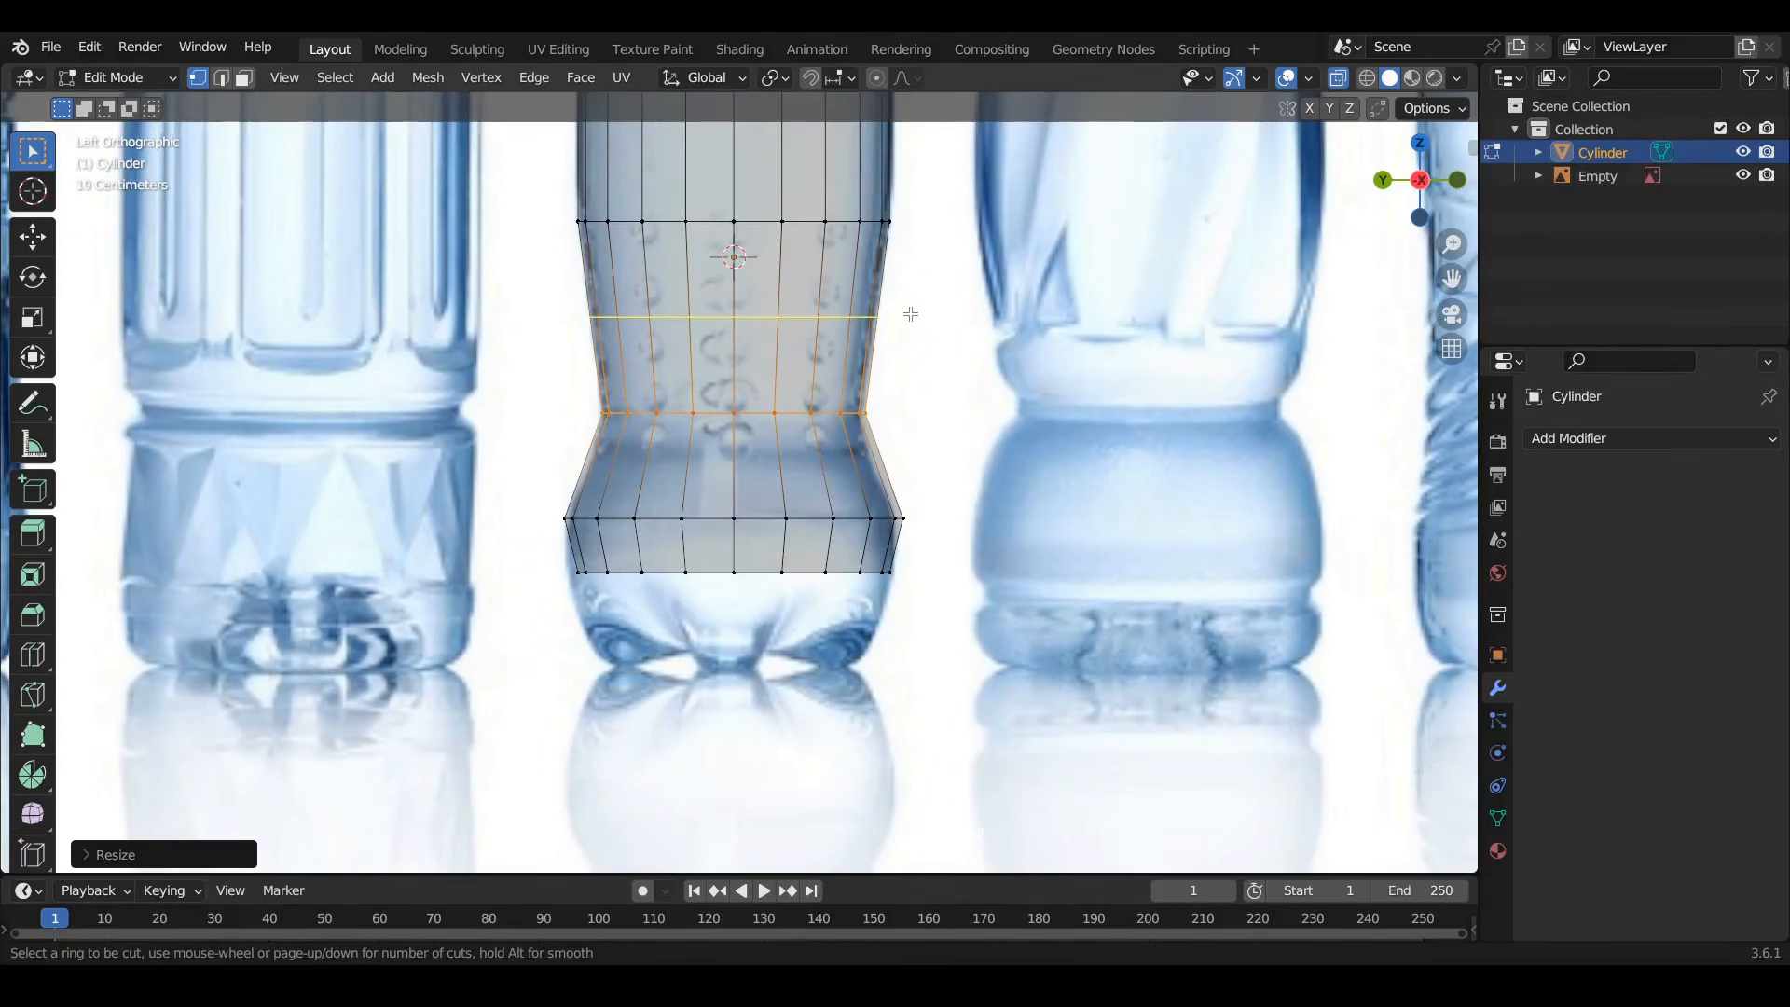
key("Escape")
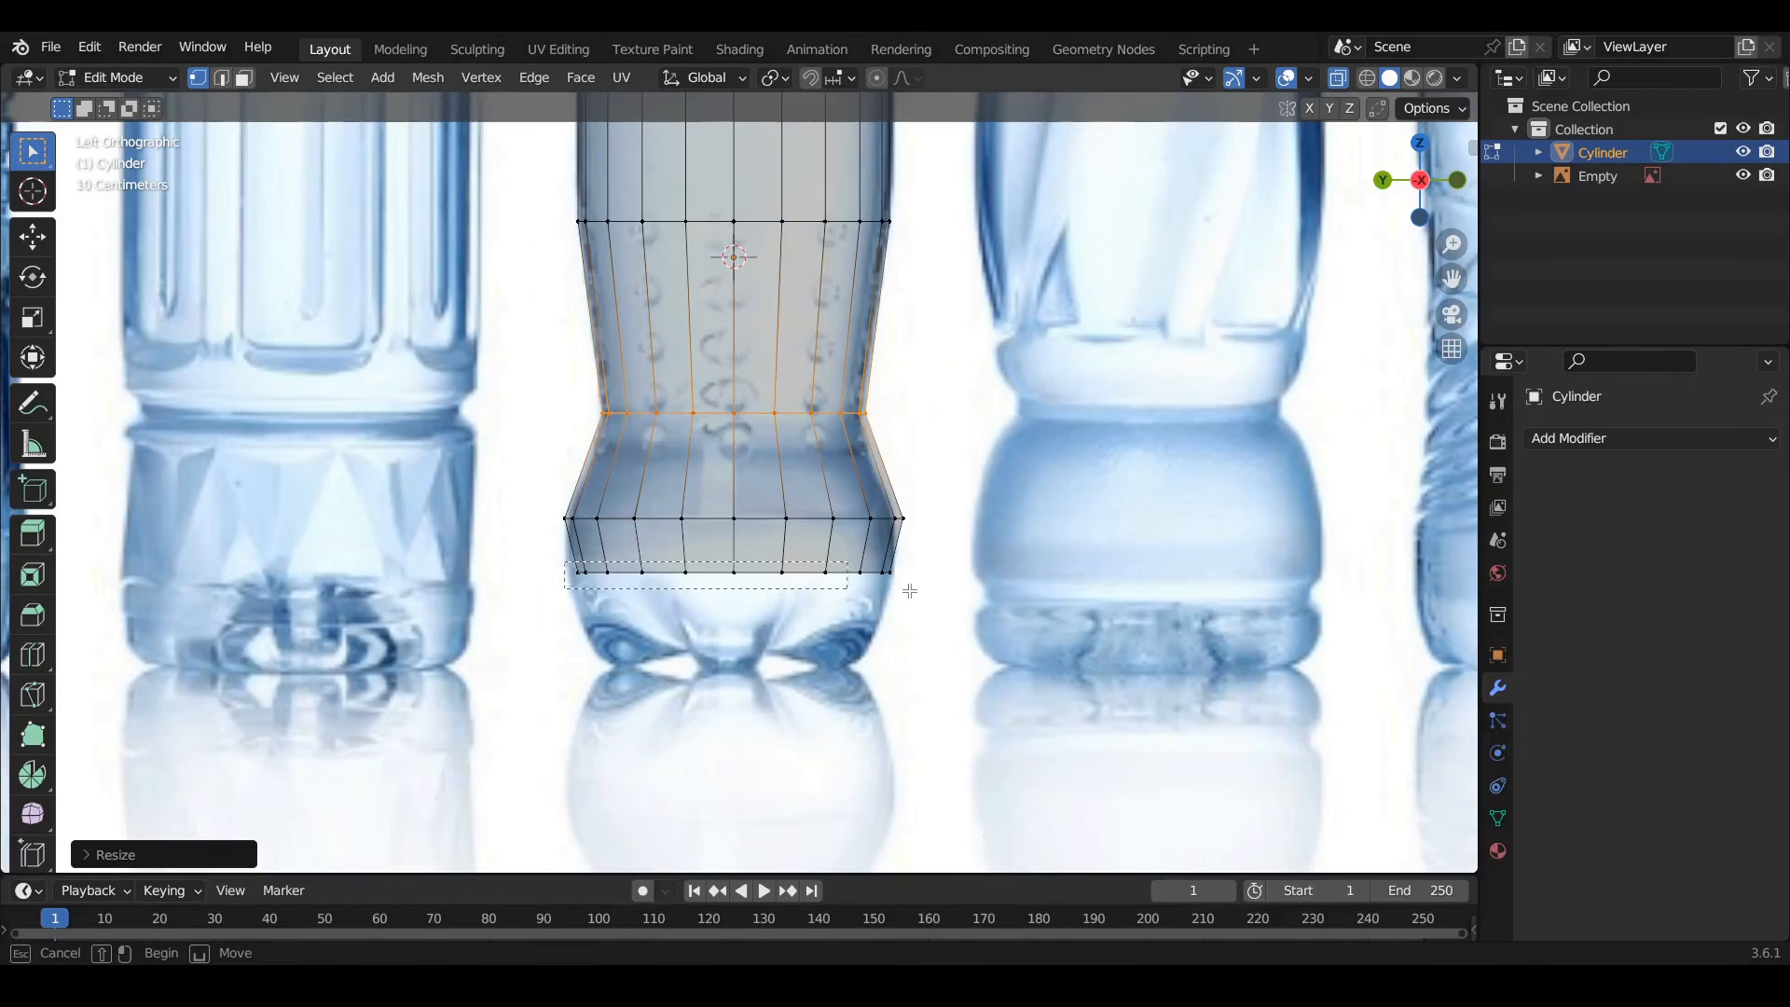
Scale the lowest loop slightly outward to follow the outline of the bottle's base
left_click(952, 595, "alt")
key("s")
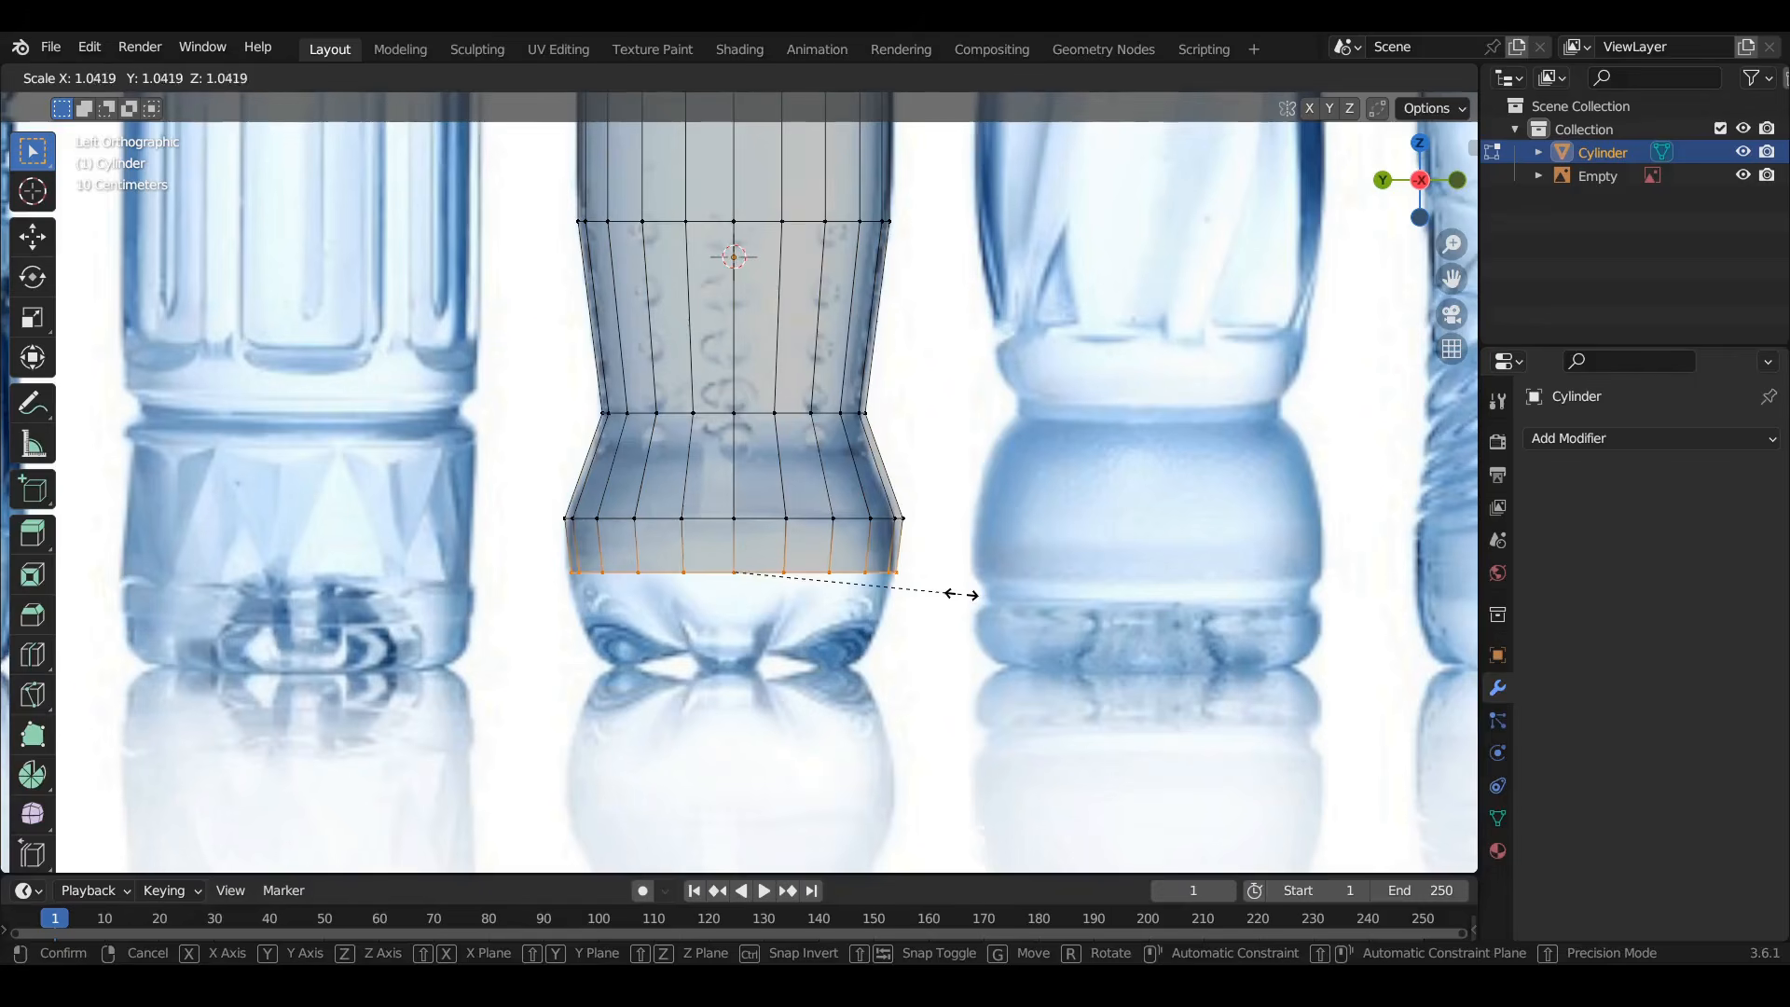
left_click(958, 595)
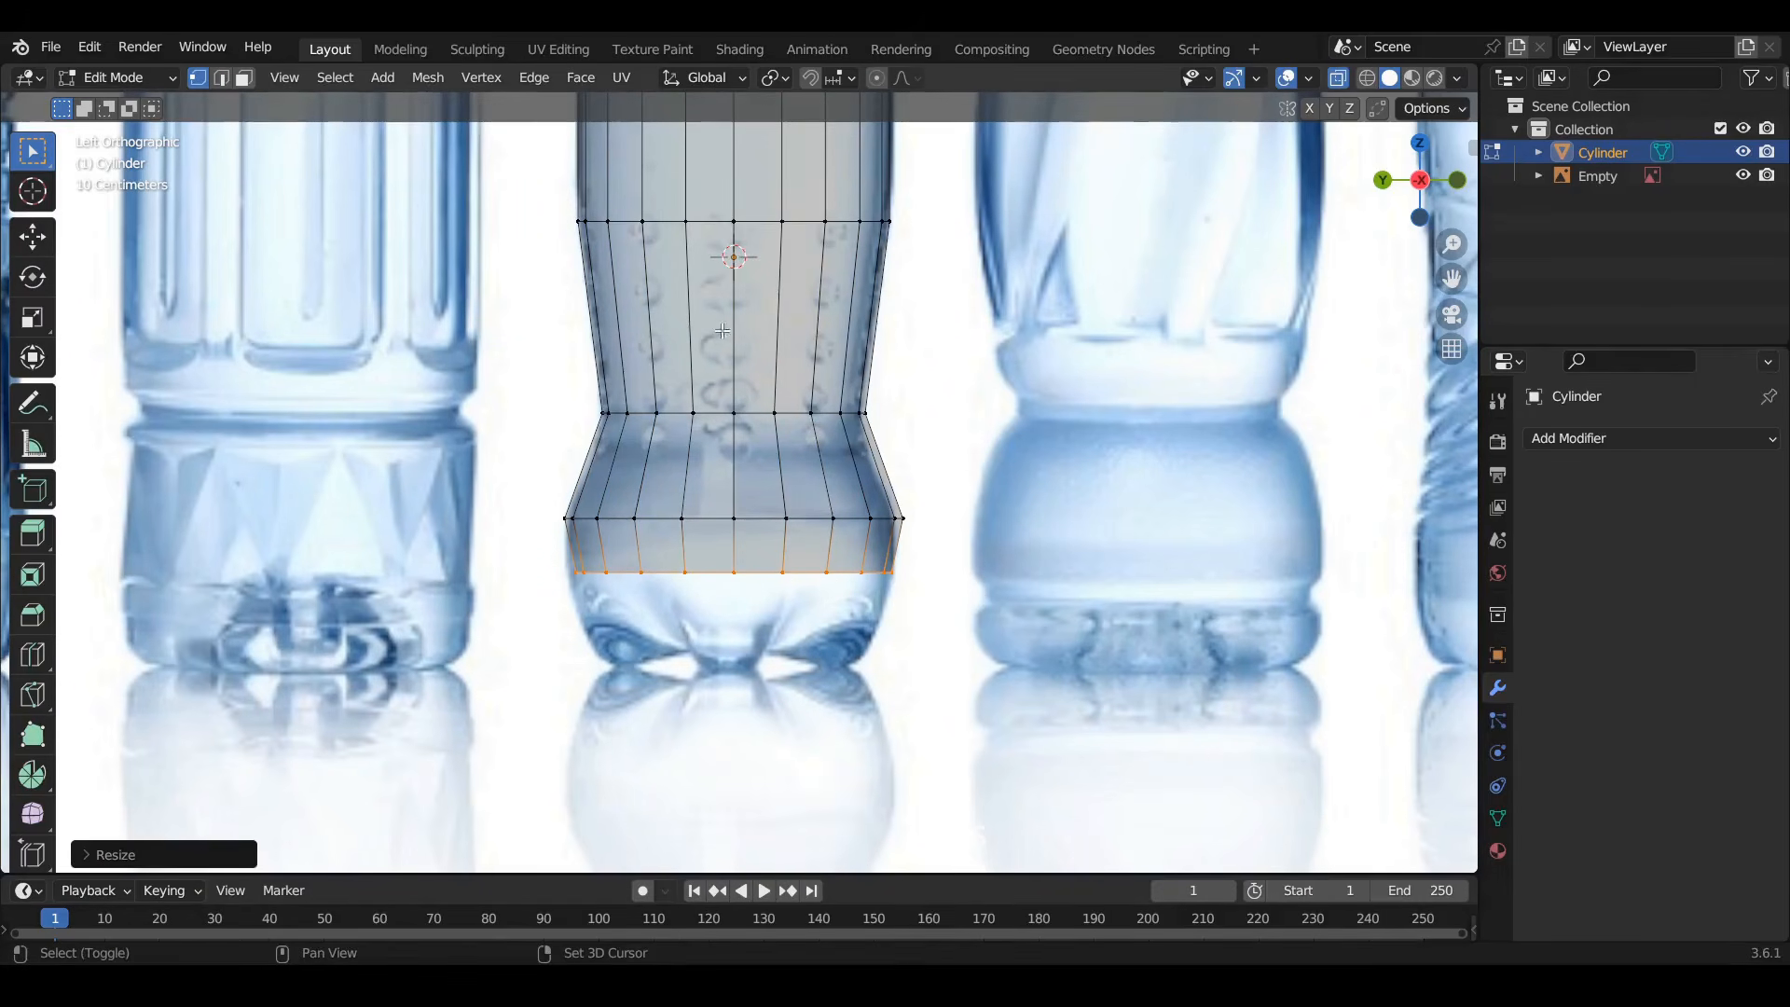
Add a Subdivision Surface modifier to the bottle, and show it solid in Object Mode with X-ray off
scroll(726, 422, "up", 6, "shift")
scroll(726, 421, "down", 2)
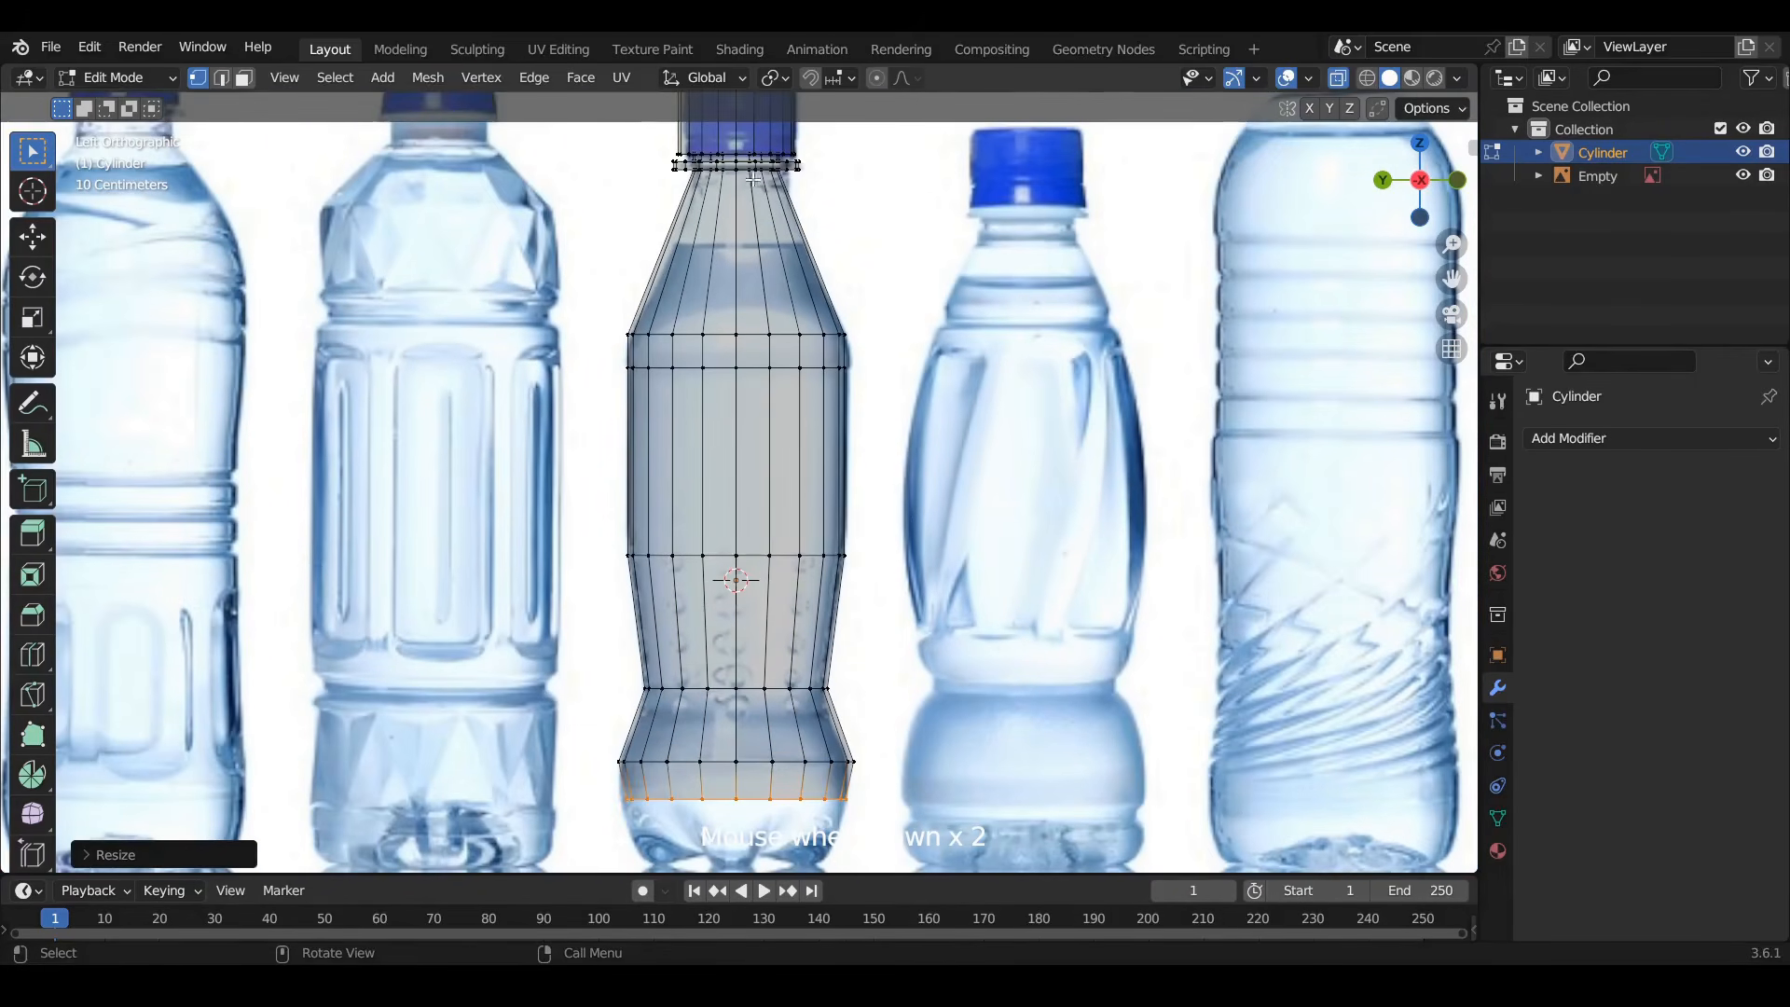
left_click(1617, 439)
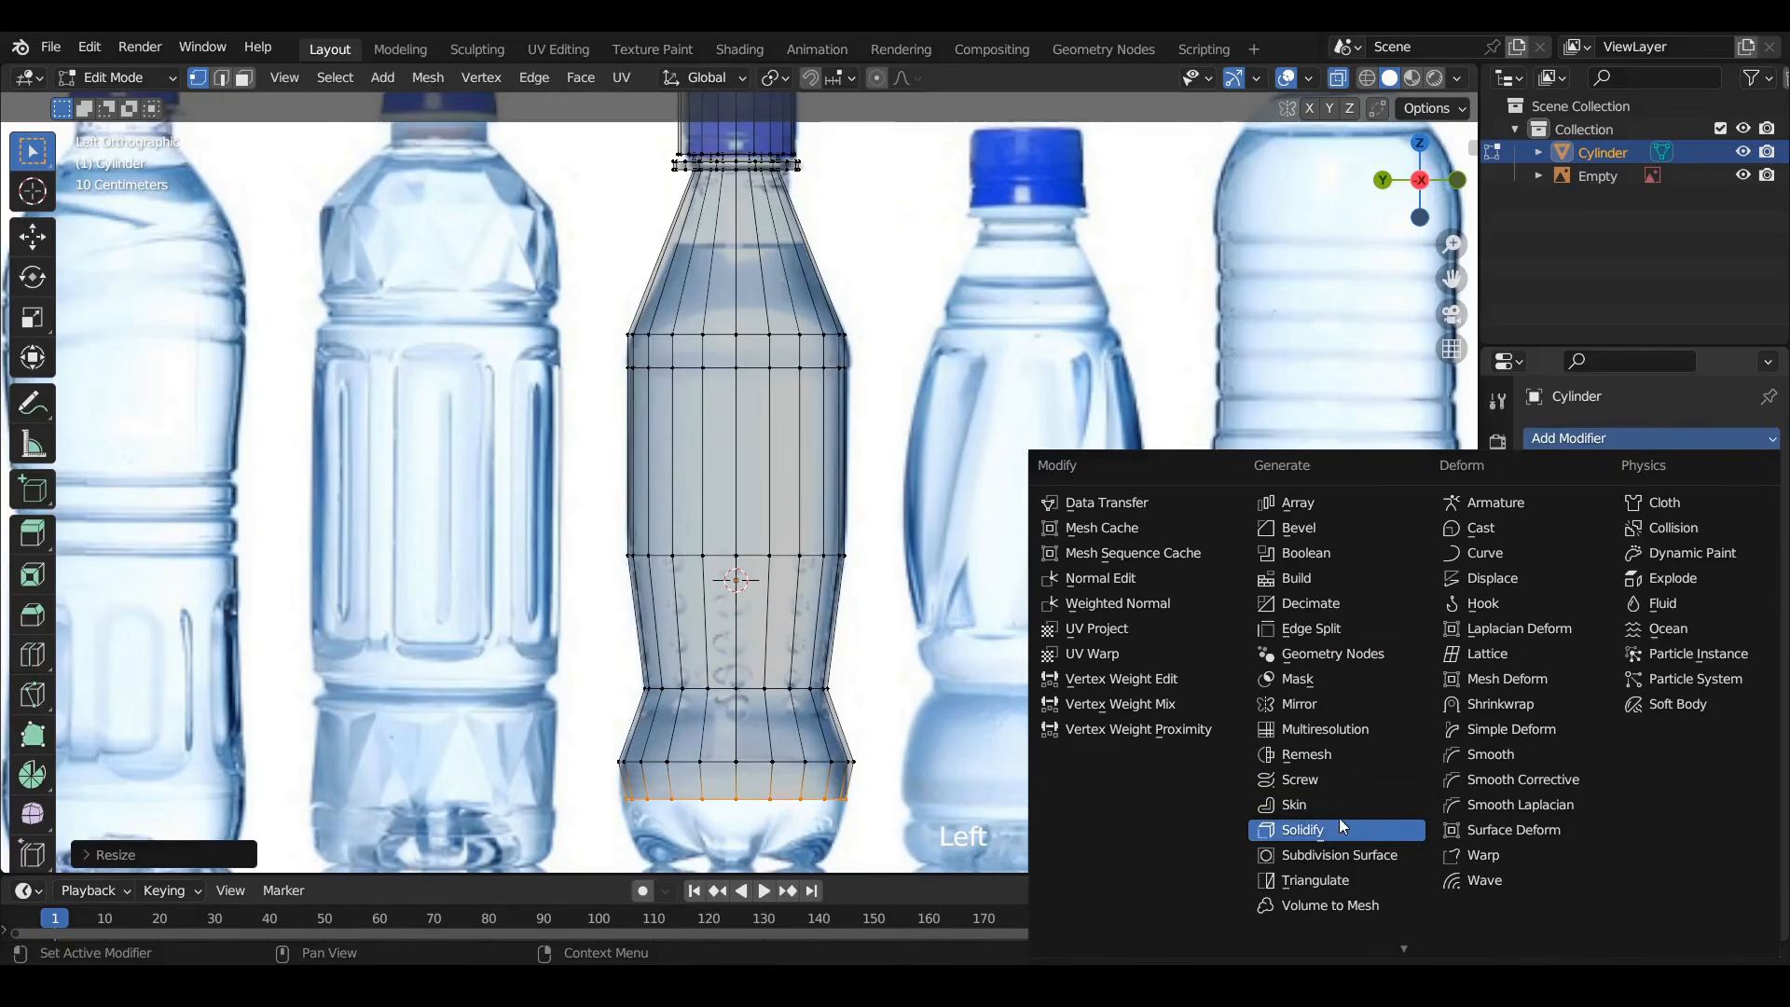
left_click(1369, 860)
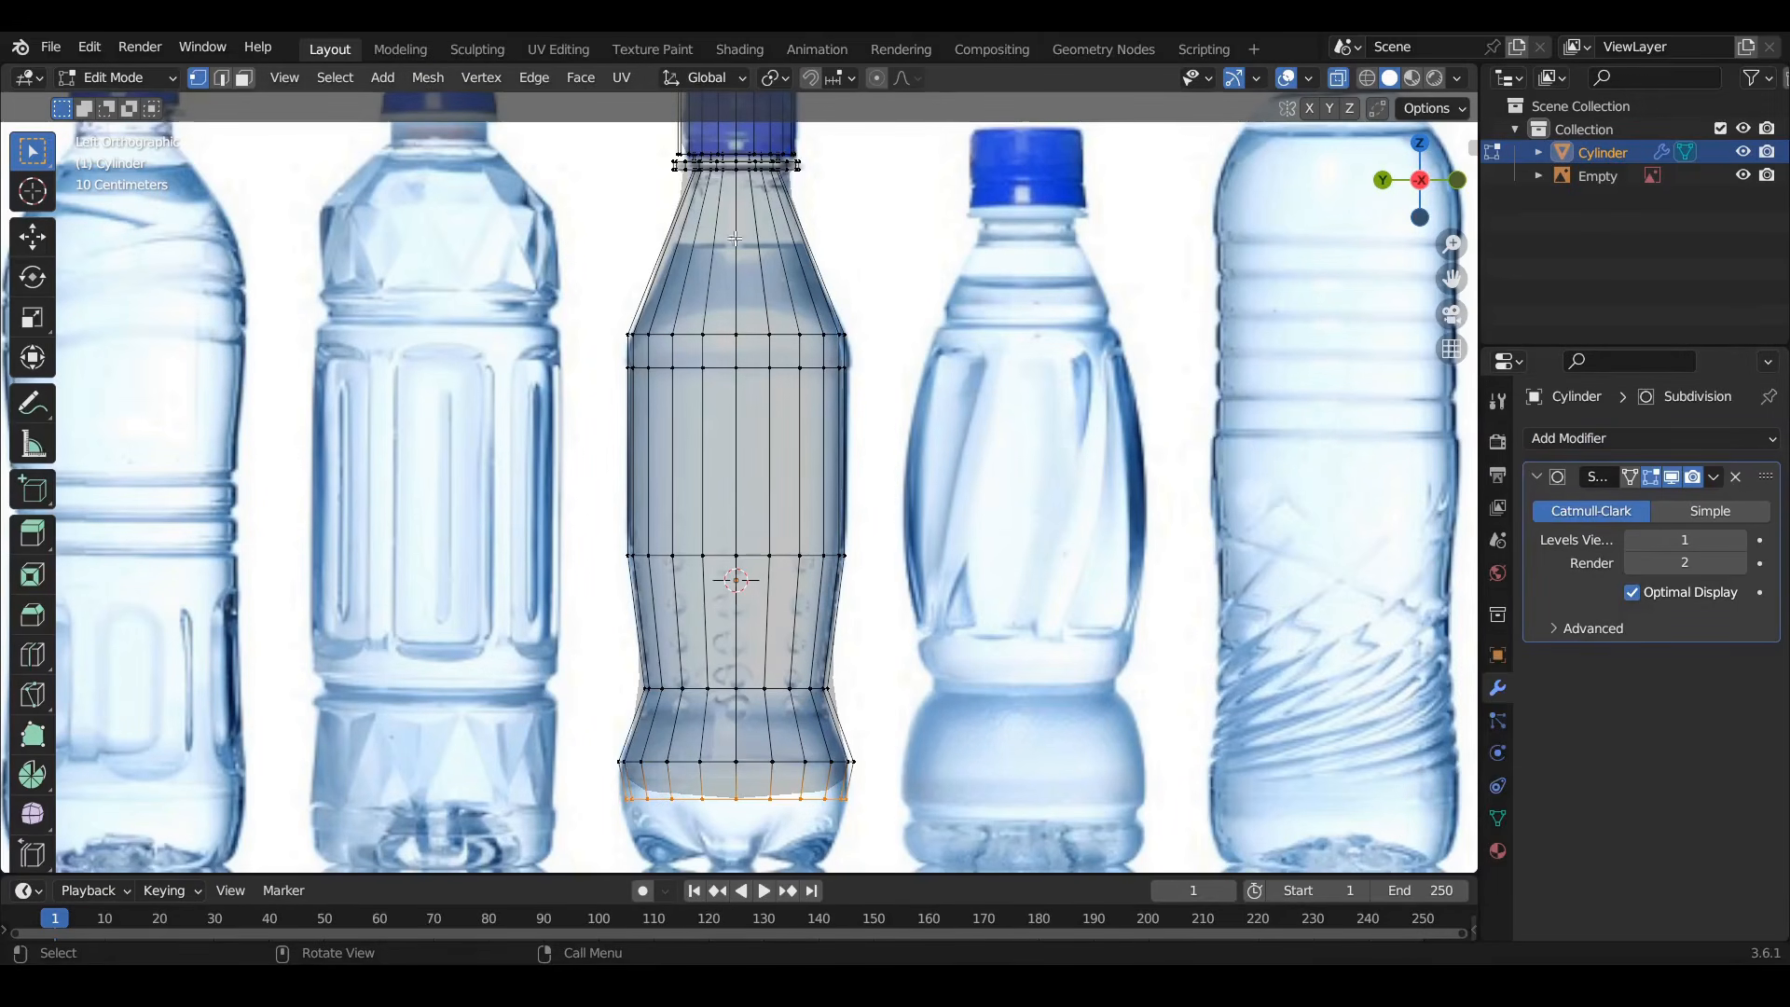
key("Tab")
middle_click_drag(786, 371, 843, 407)
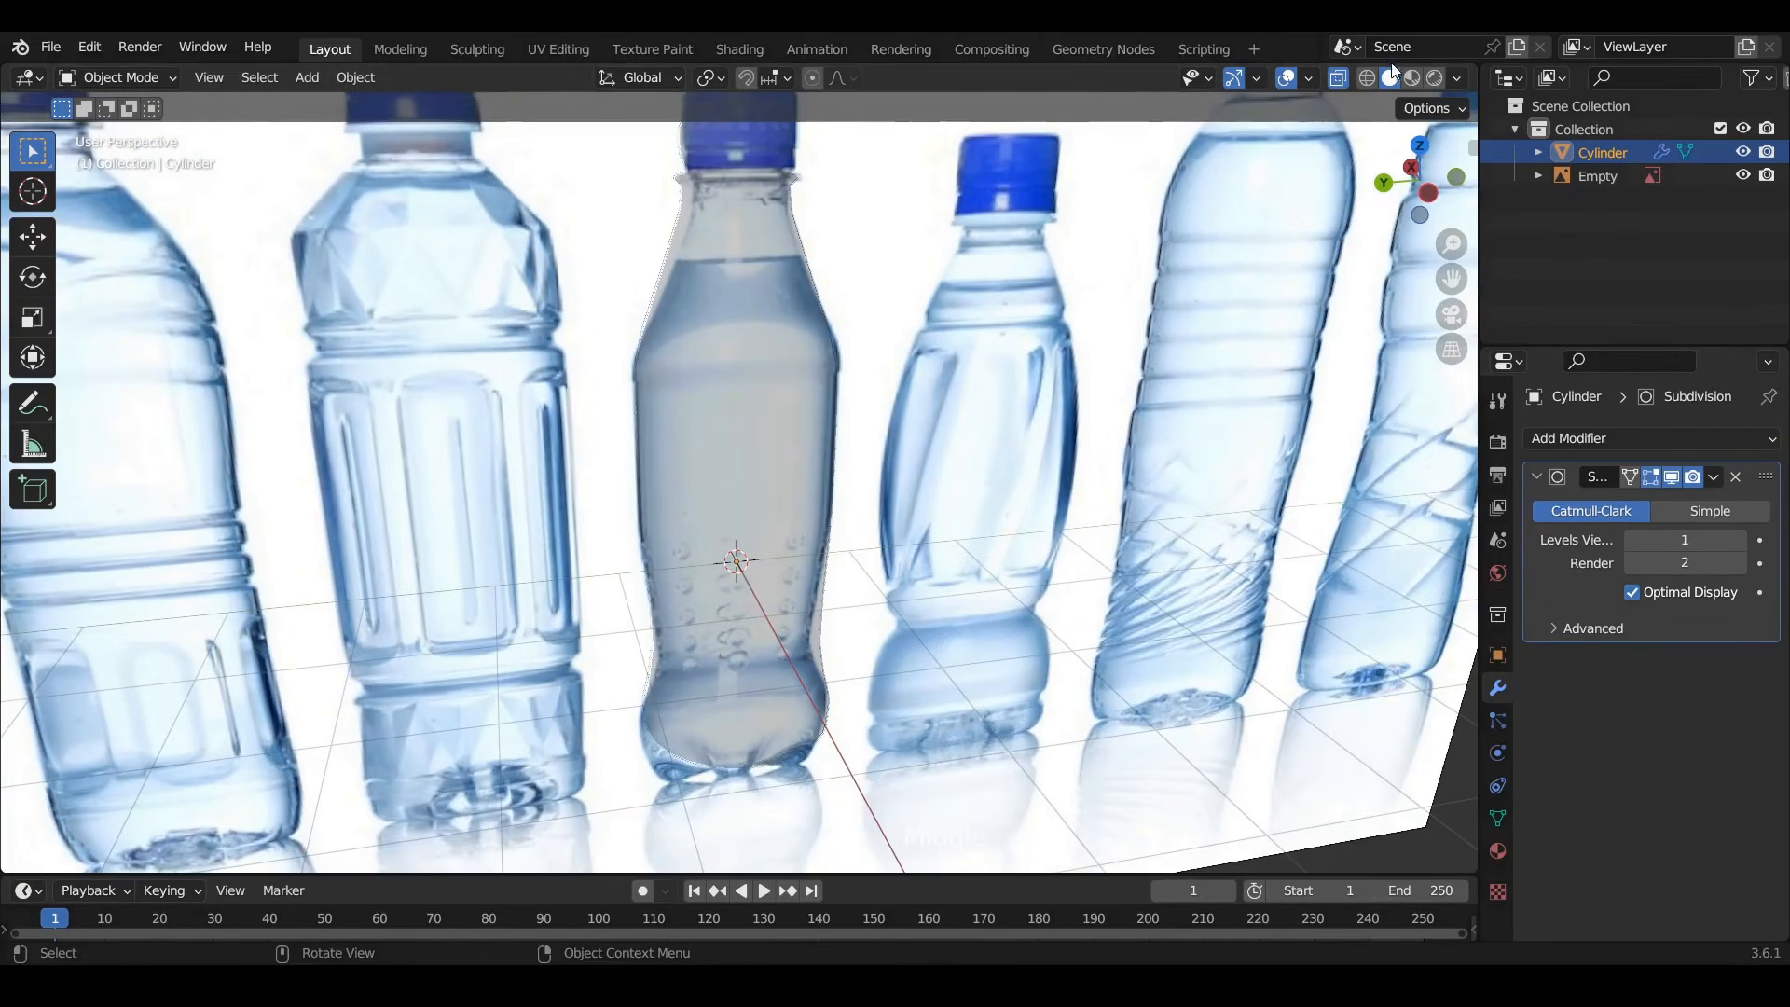
left_click(1339, 78)
scroll(775, 304, "down", 2)
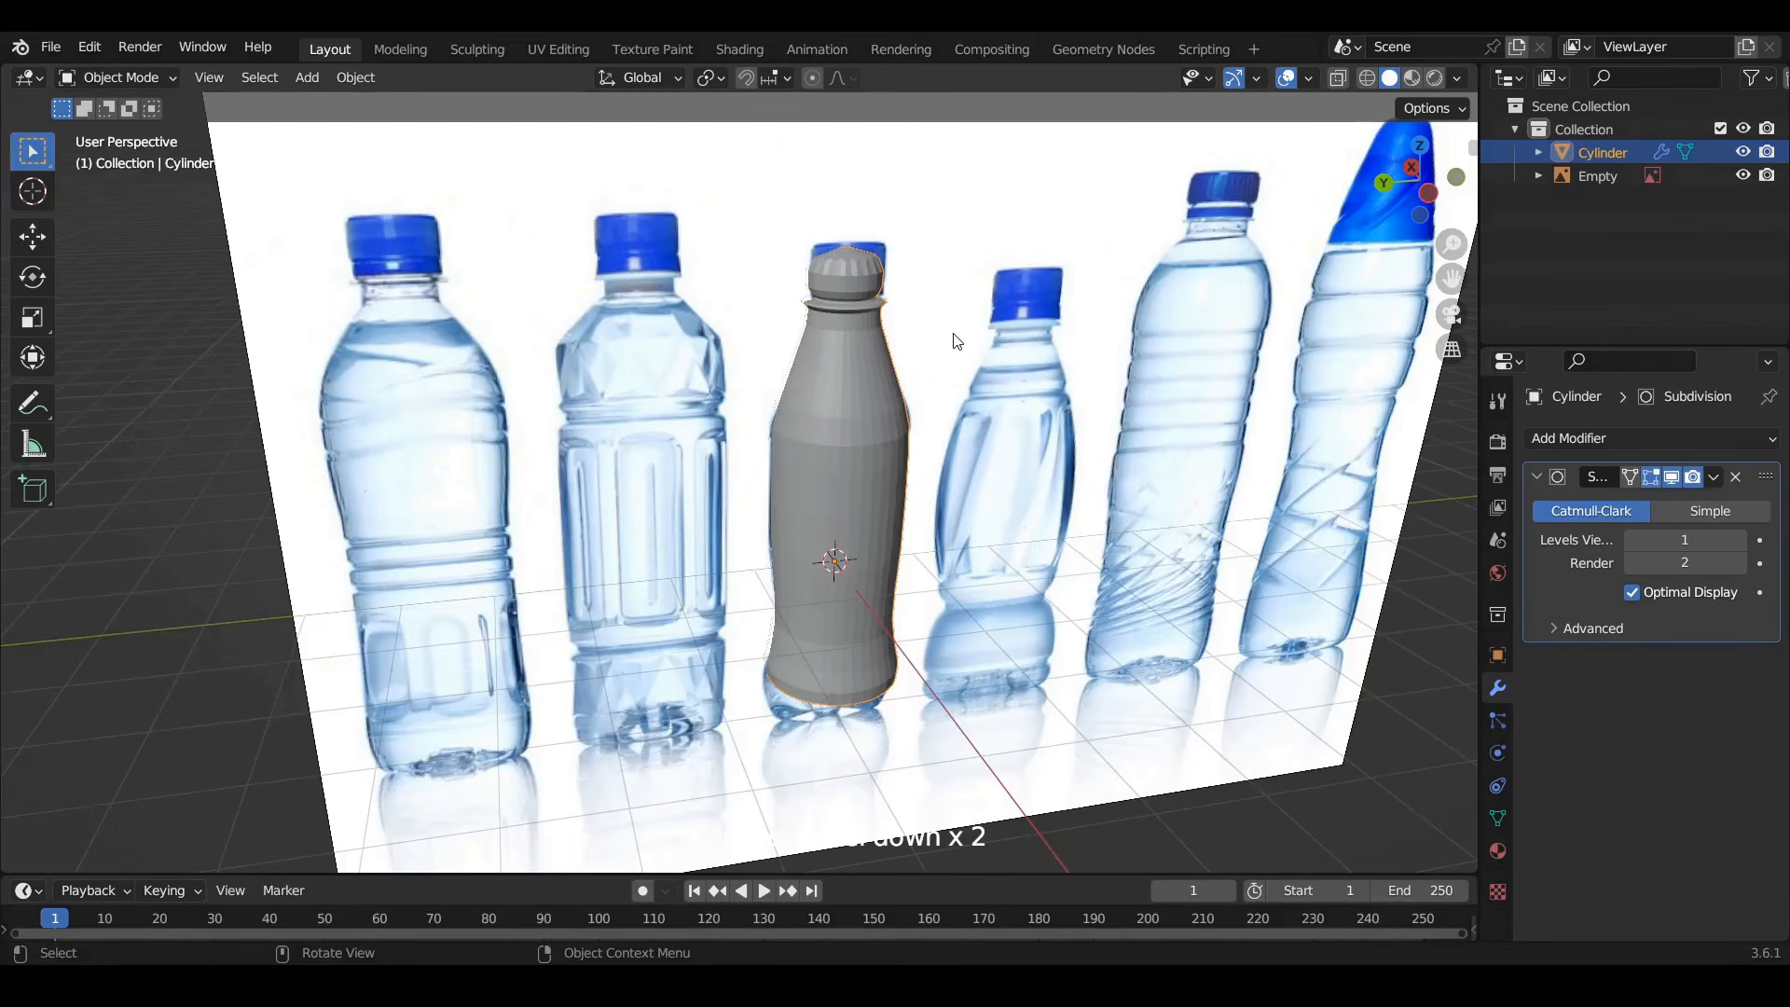
Move the reference image back along the X axis to about 1.9 m so it stands behind the bottle
middle_click_drag(956, 341, 1028, 343)
left_click(1028, 343)
key("g")
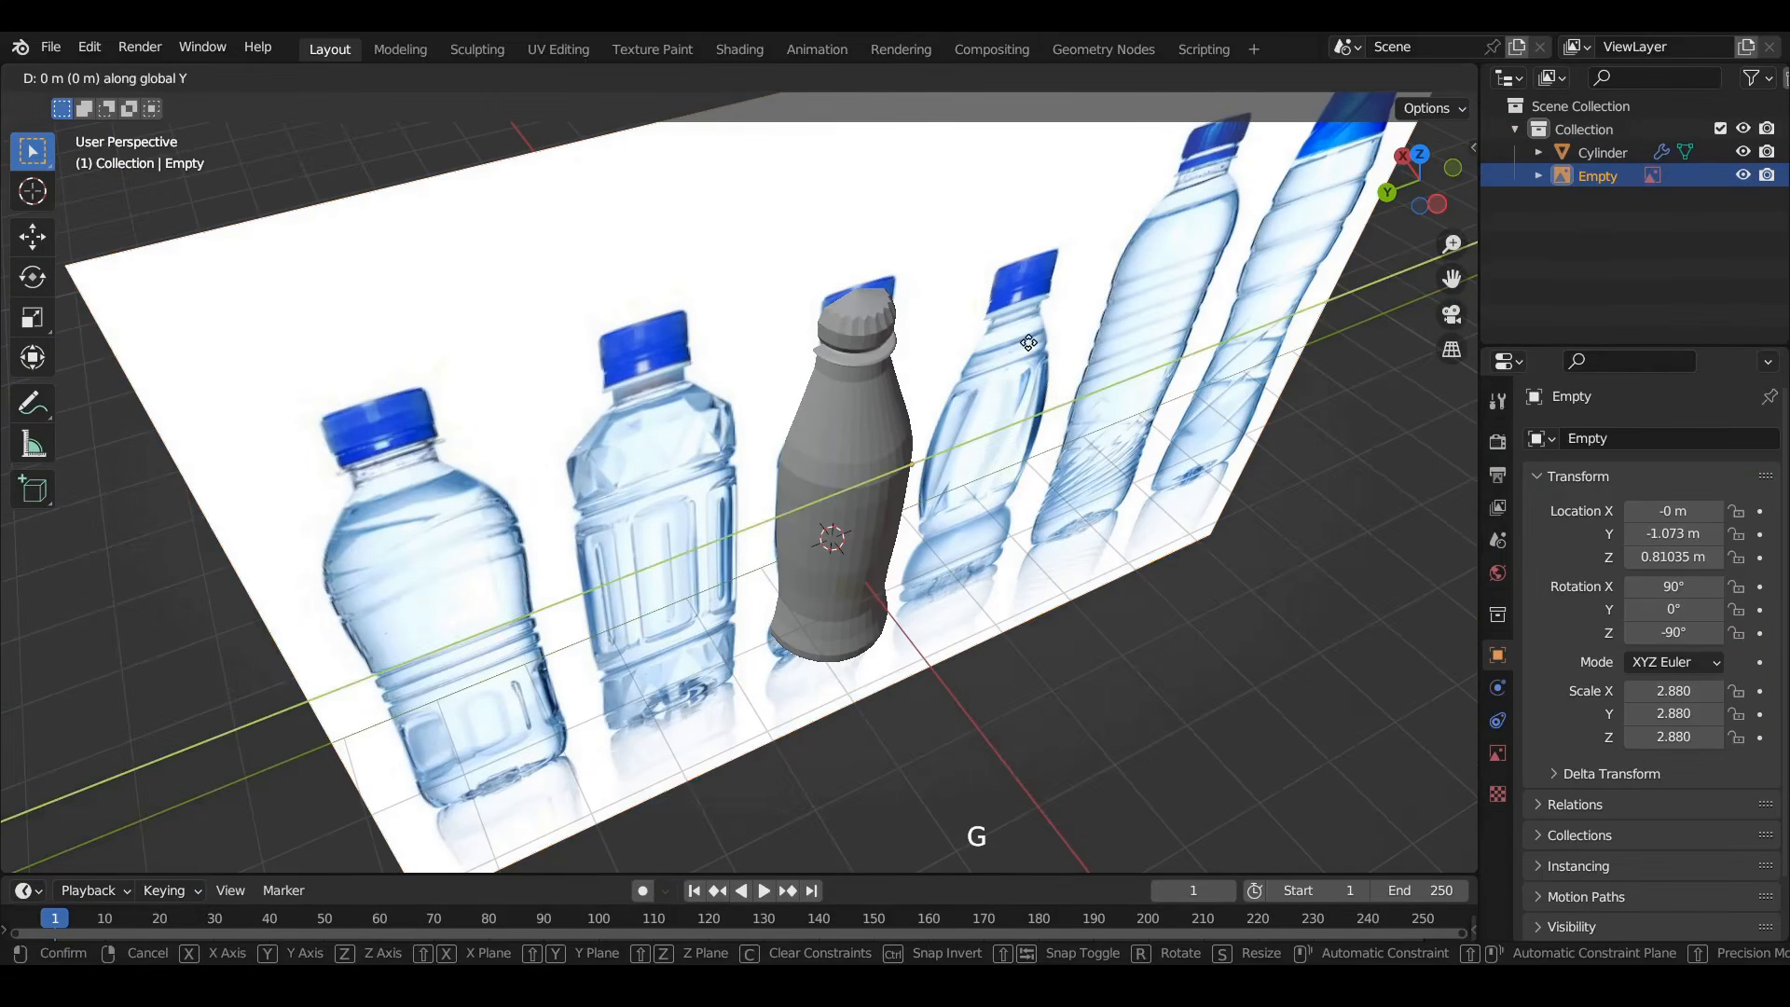
left_click(877, 406)
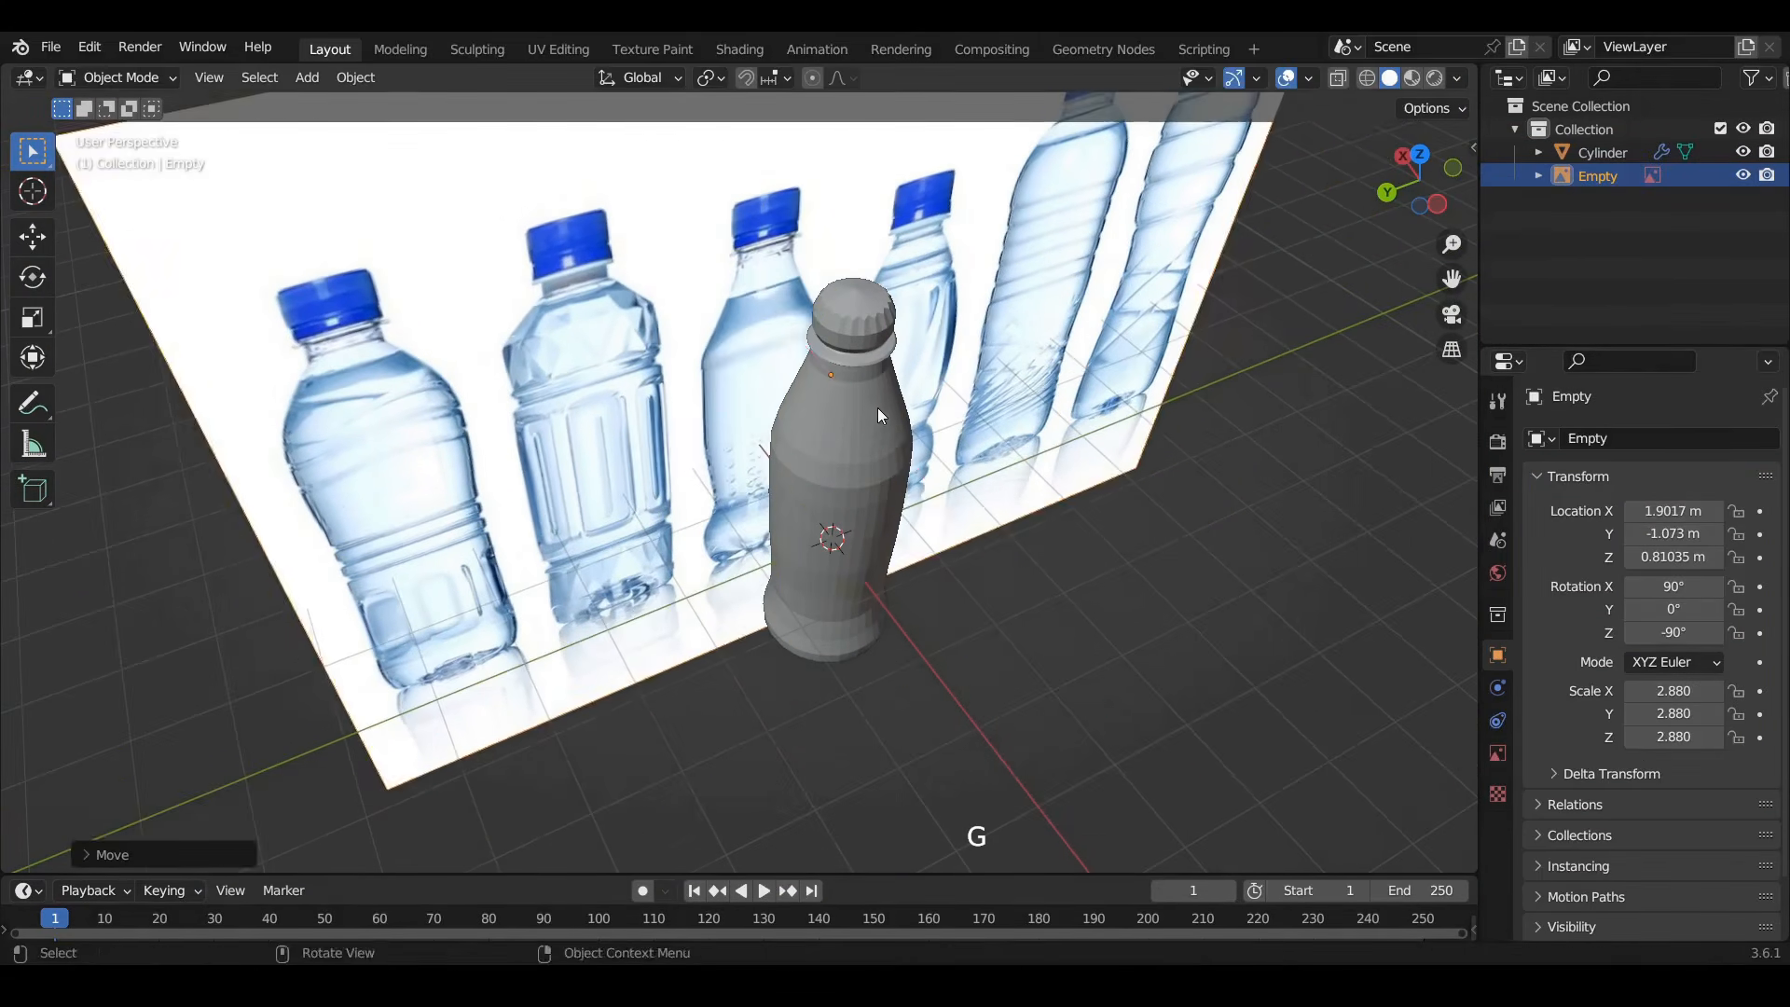
Inset the top face of the bottle's cap slightly to sharpen its upper rim
middle_click_drag(876, 406, 826, 416)
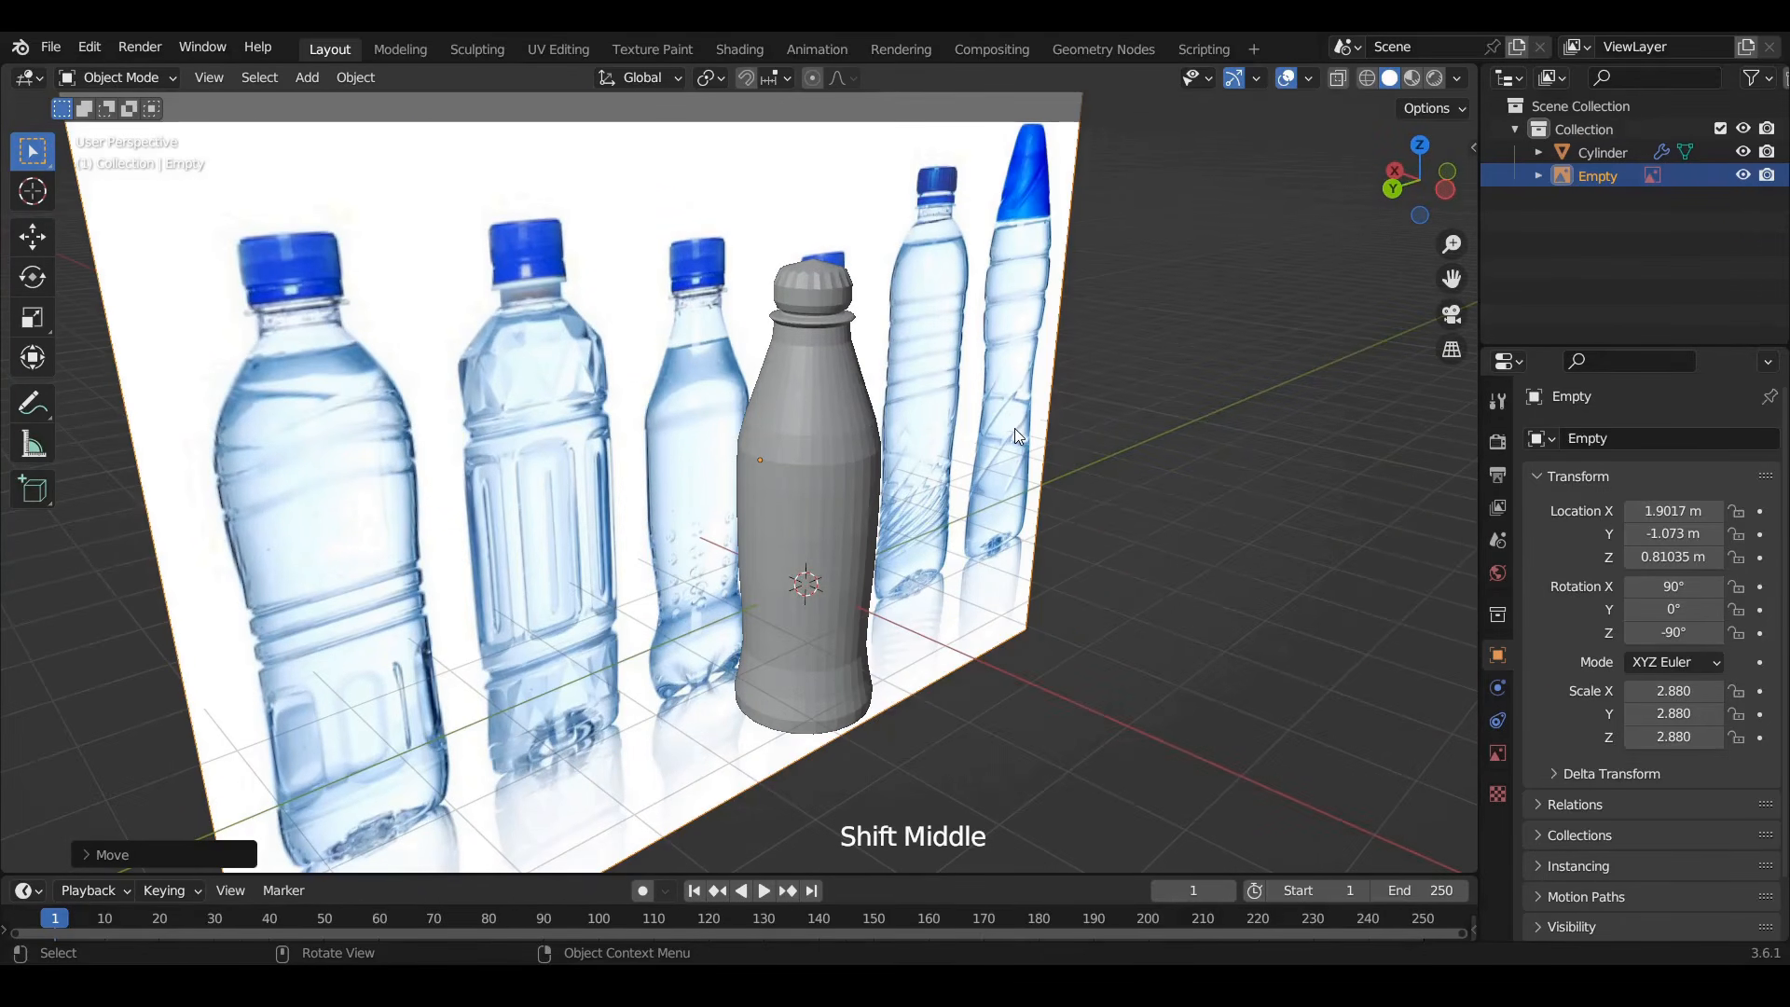
left_click(806, 416)
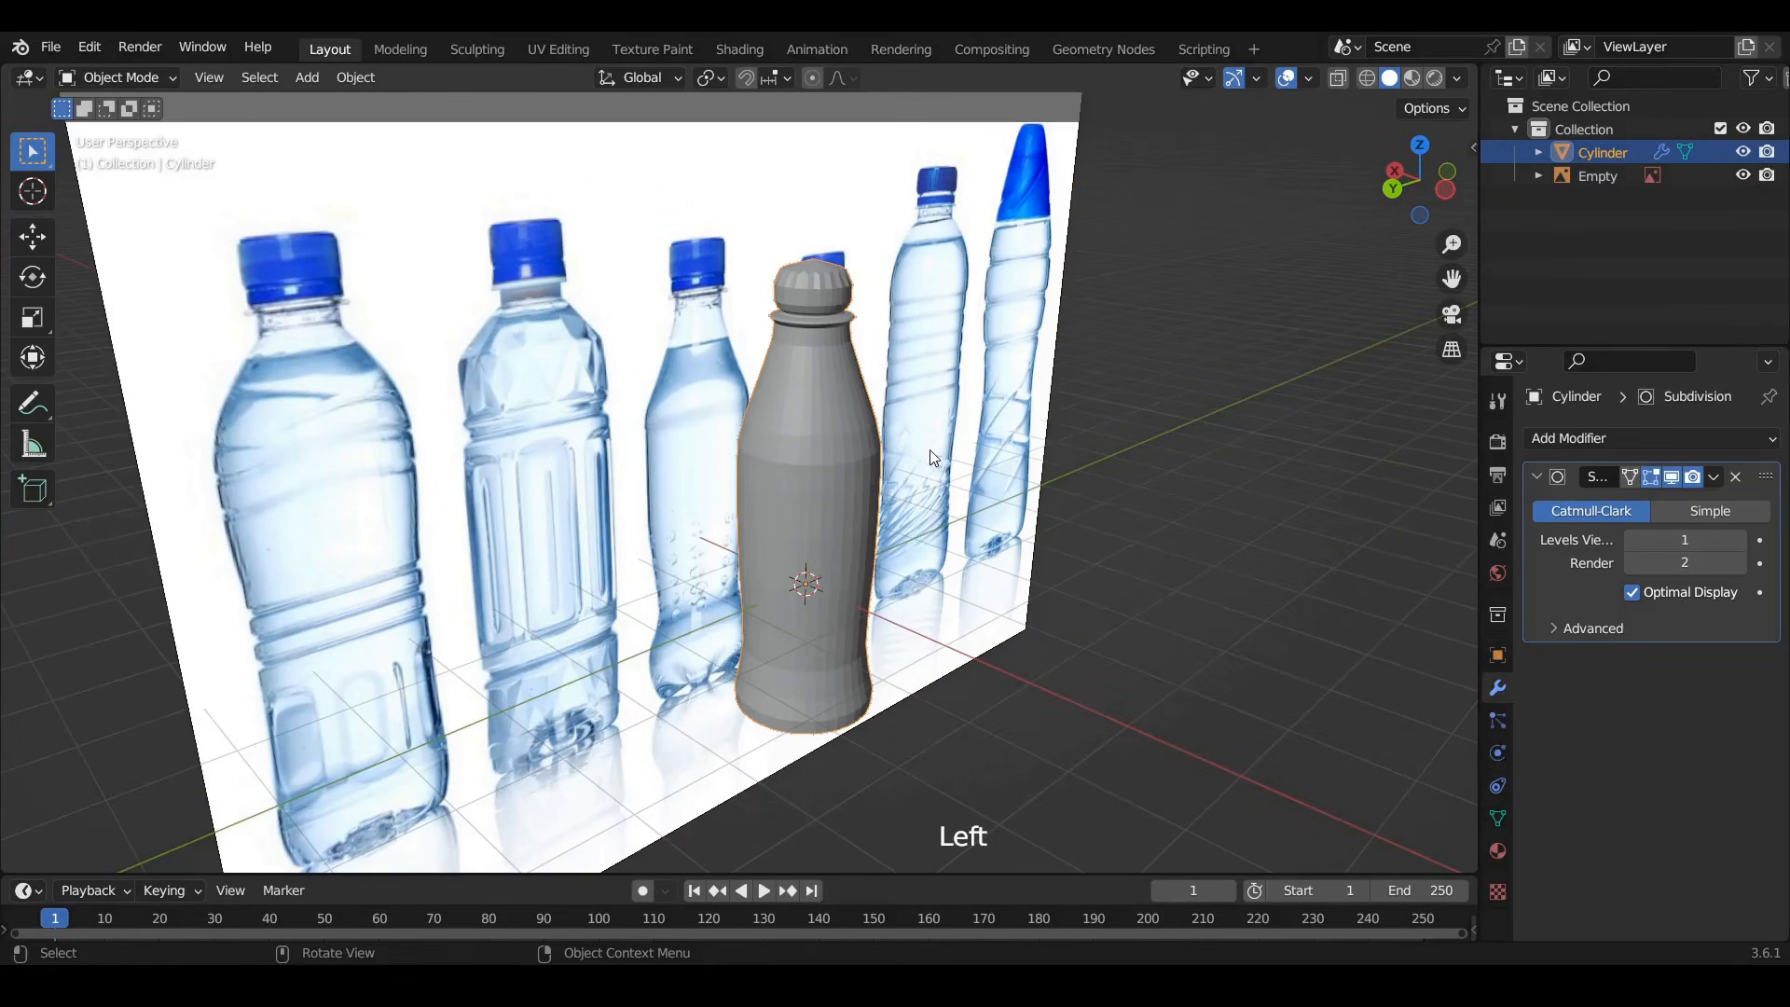
key("Tab")
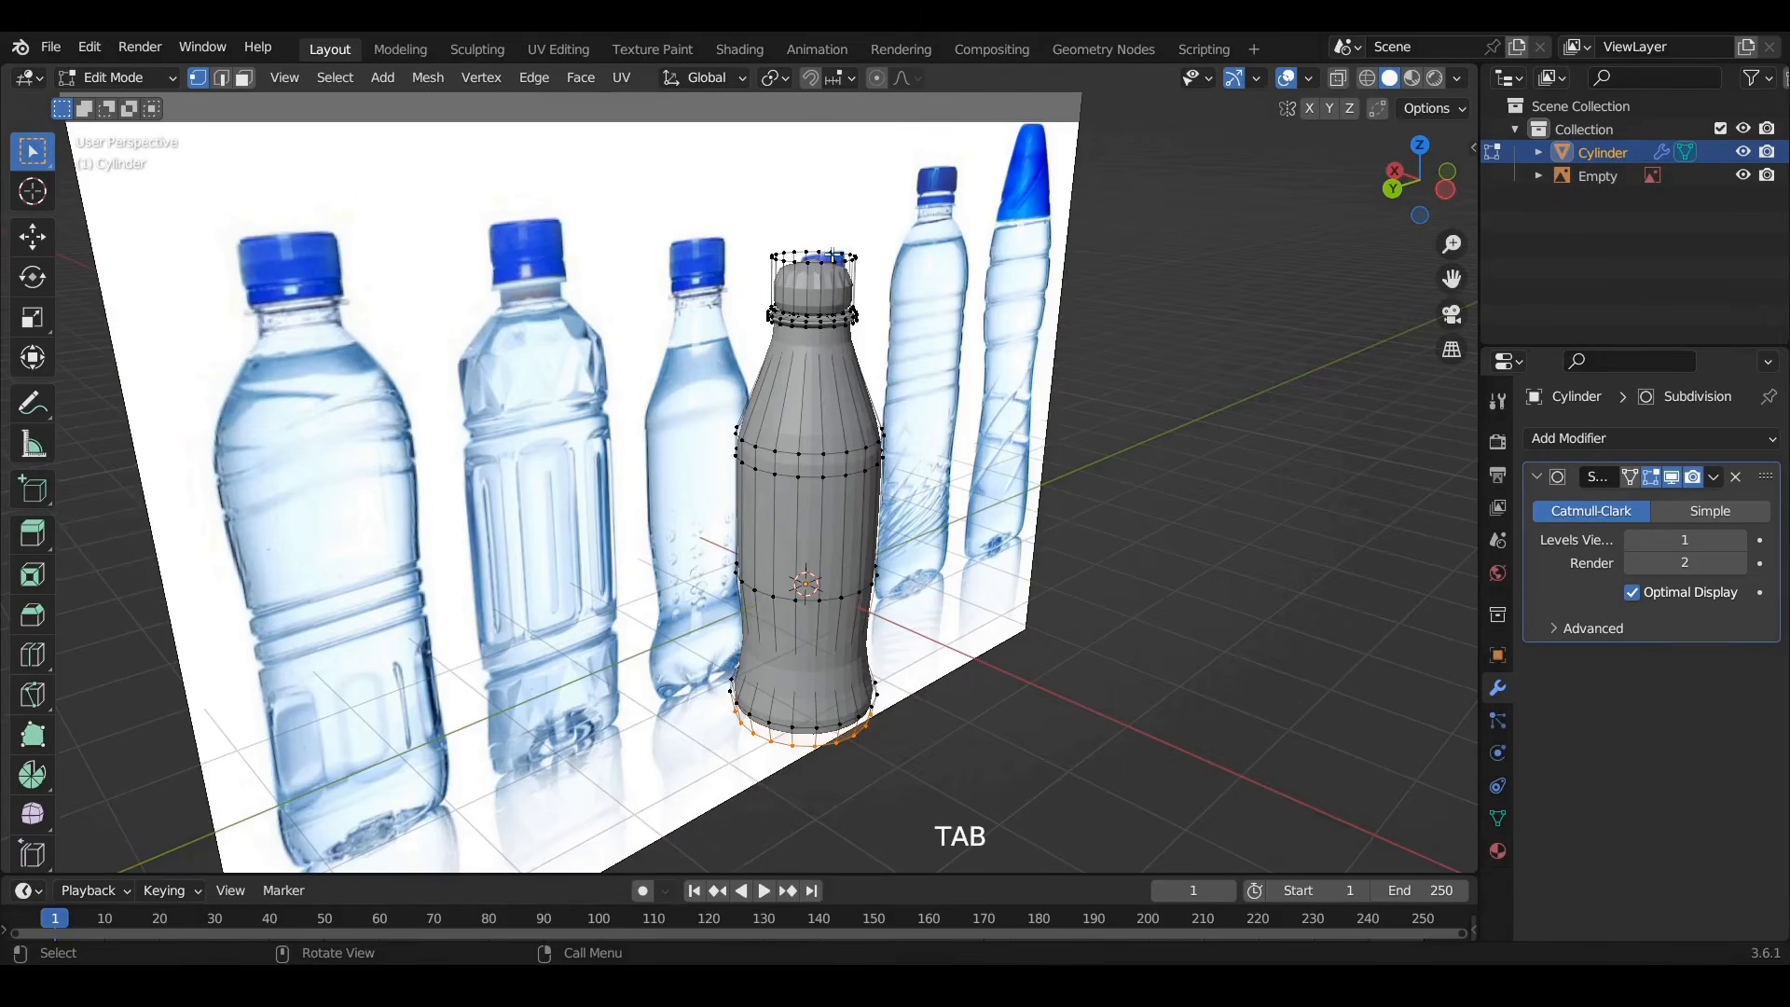
middle_click_drag(774, 261, 753, 231)
scroll(753, 230, "up", 4)
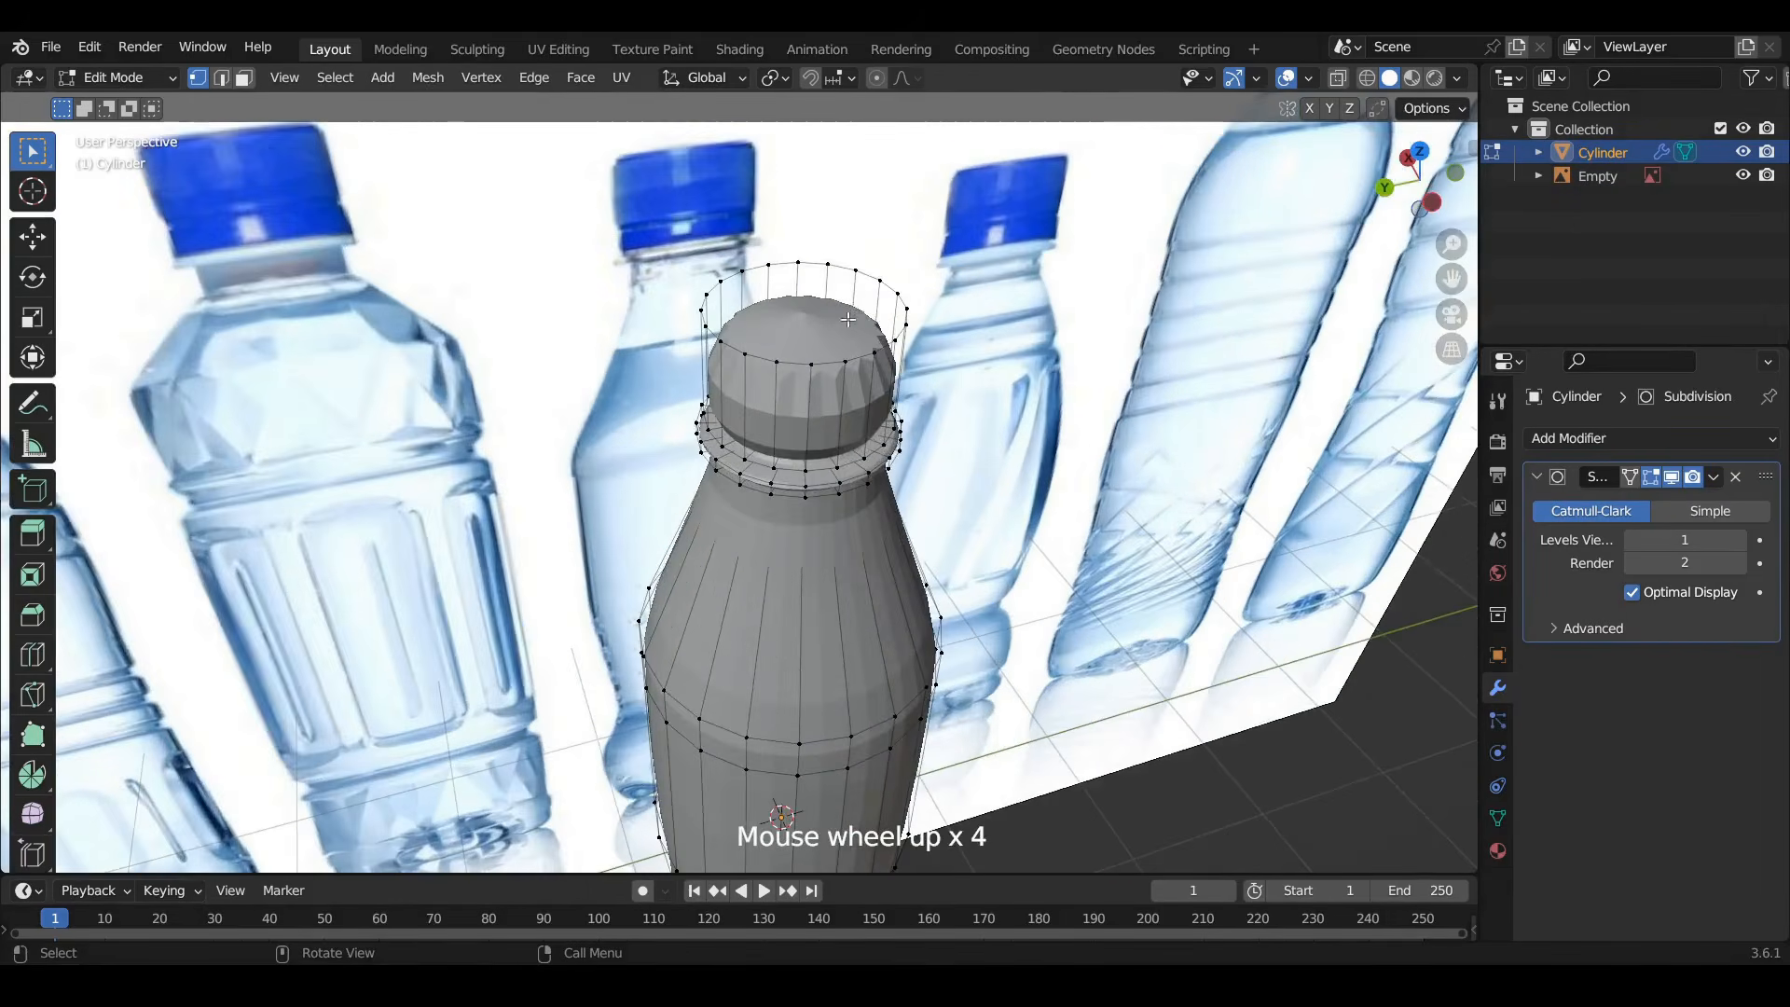
left_click(243, 78)
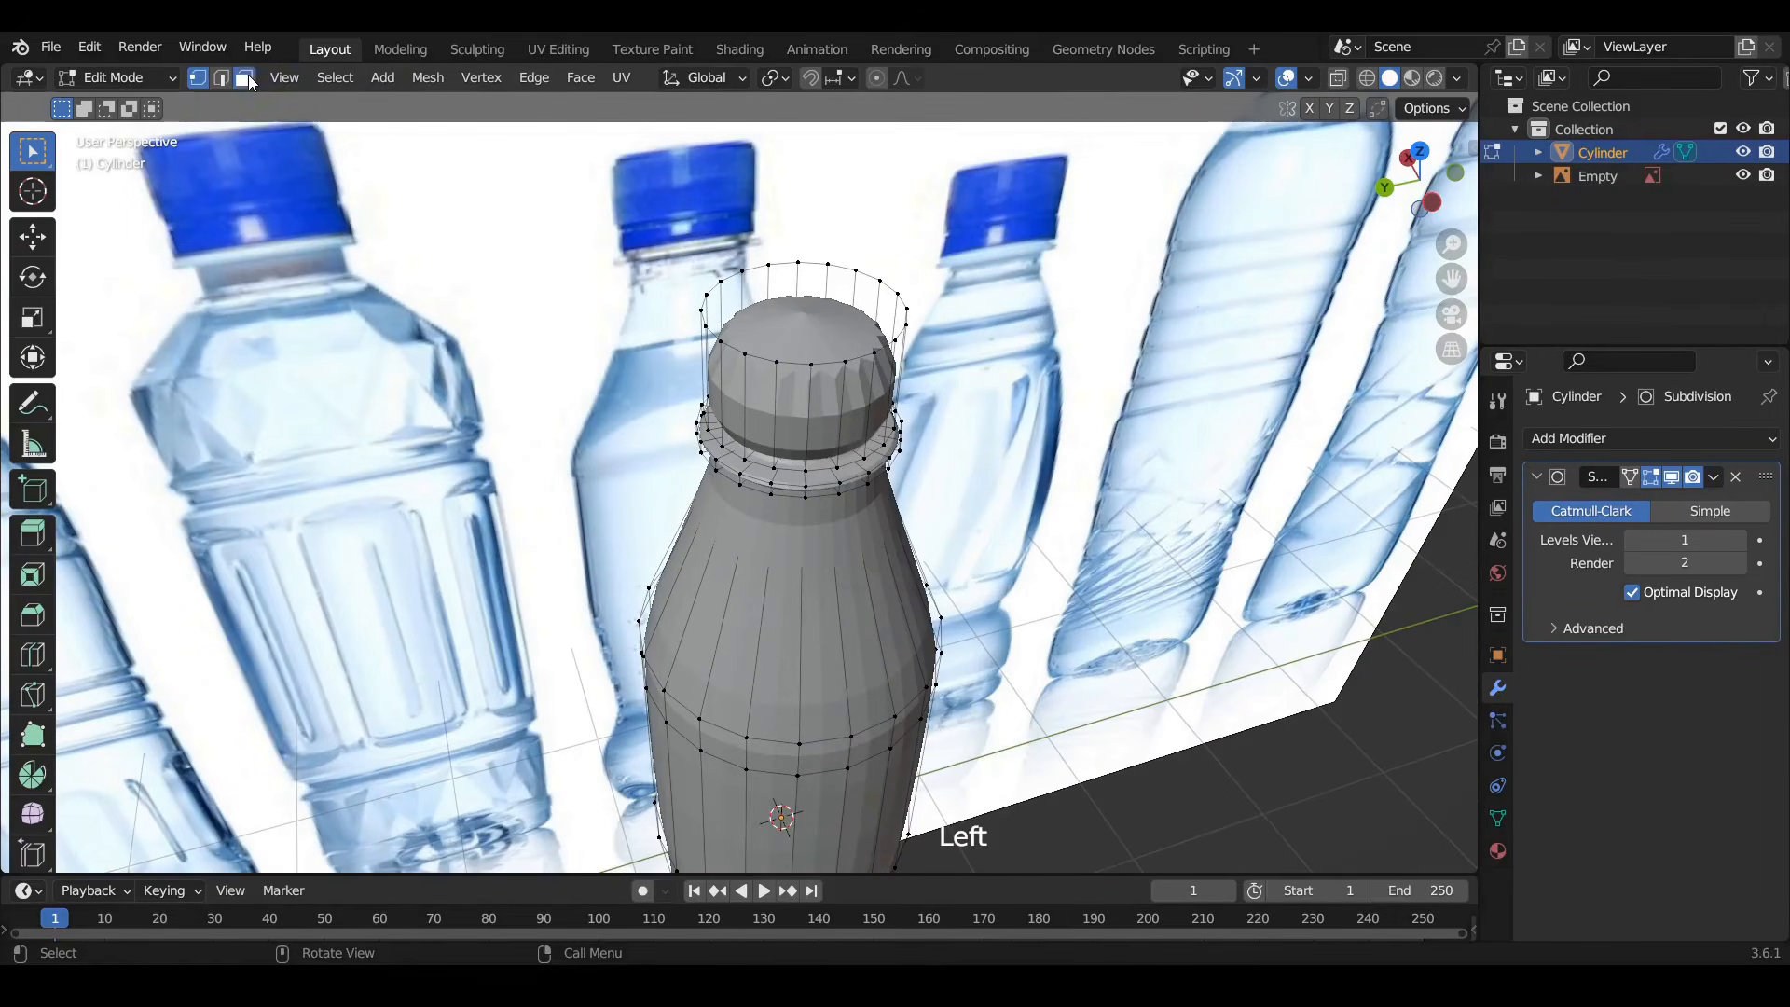
left_click(881, 347)
scroll(1181, 311, "up", 3)
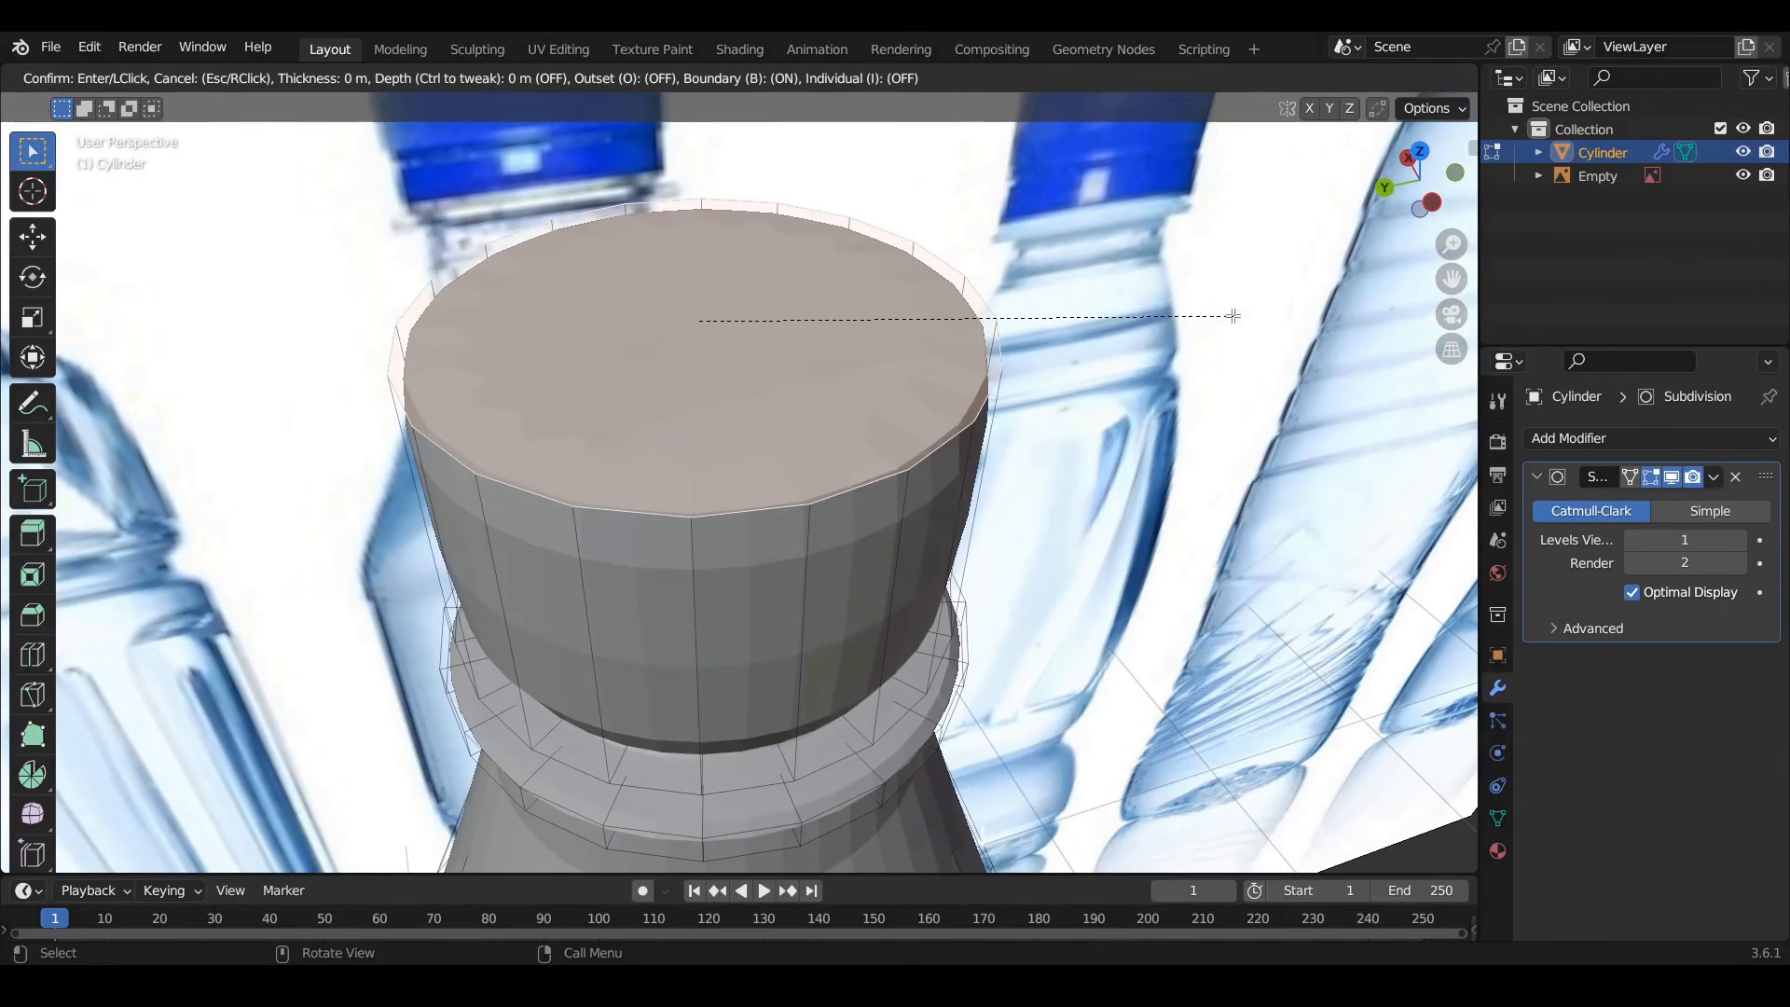
left_click(1172, 314)
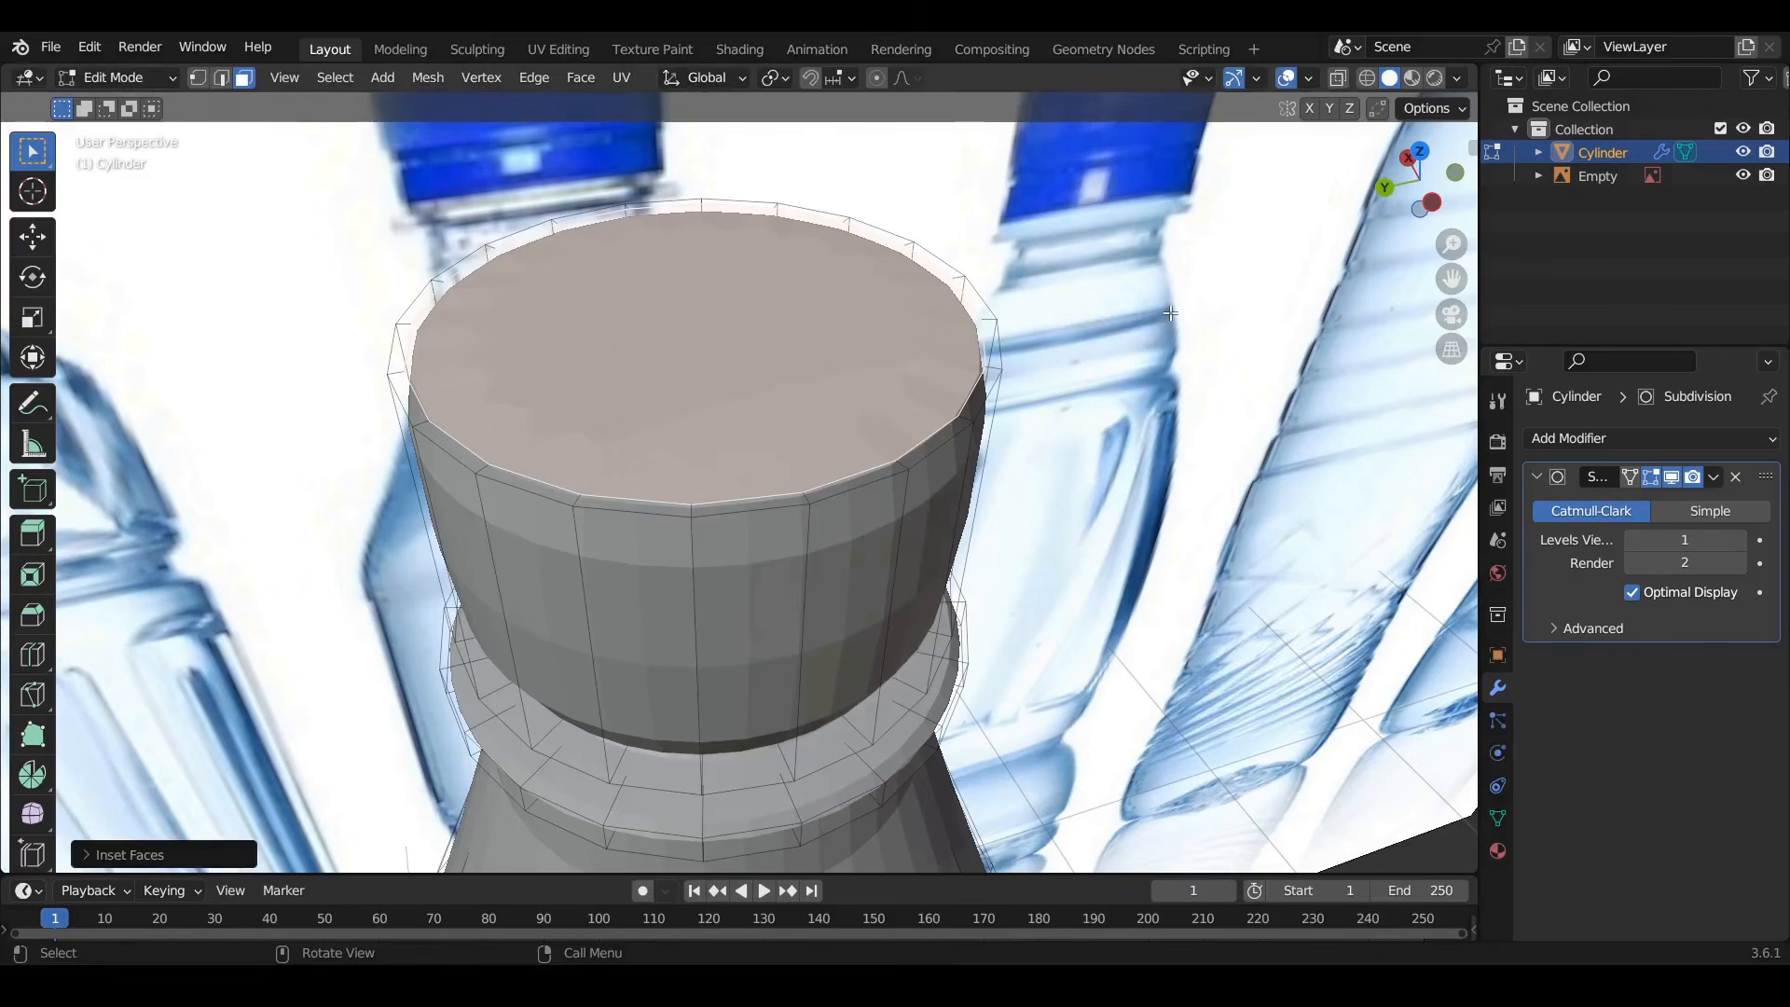
Set the Subdivision modifier's viewport level to 2 and its render level to 3
left_click(1740, 540)
left_click(1740, 540)
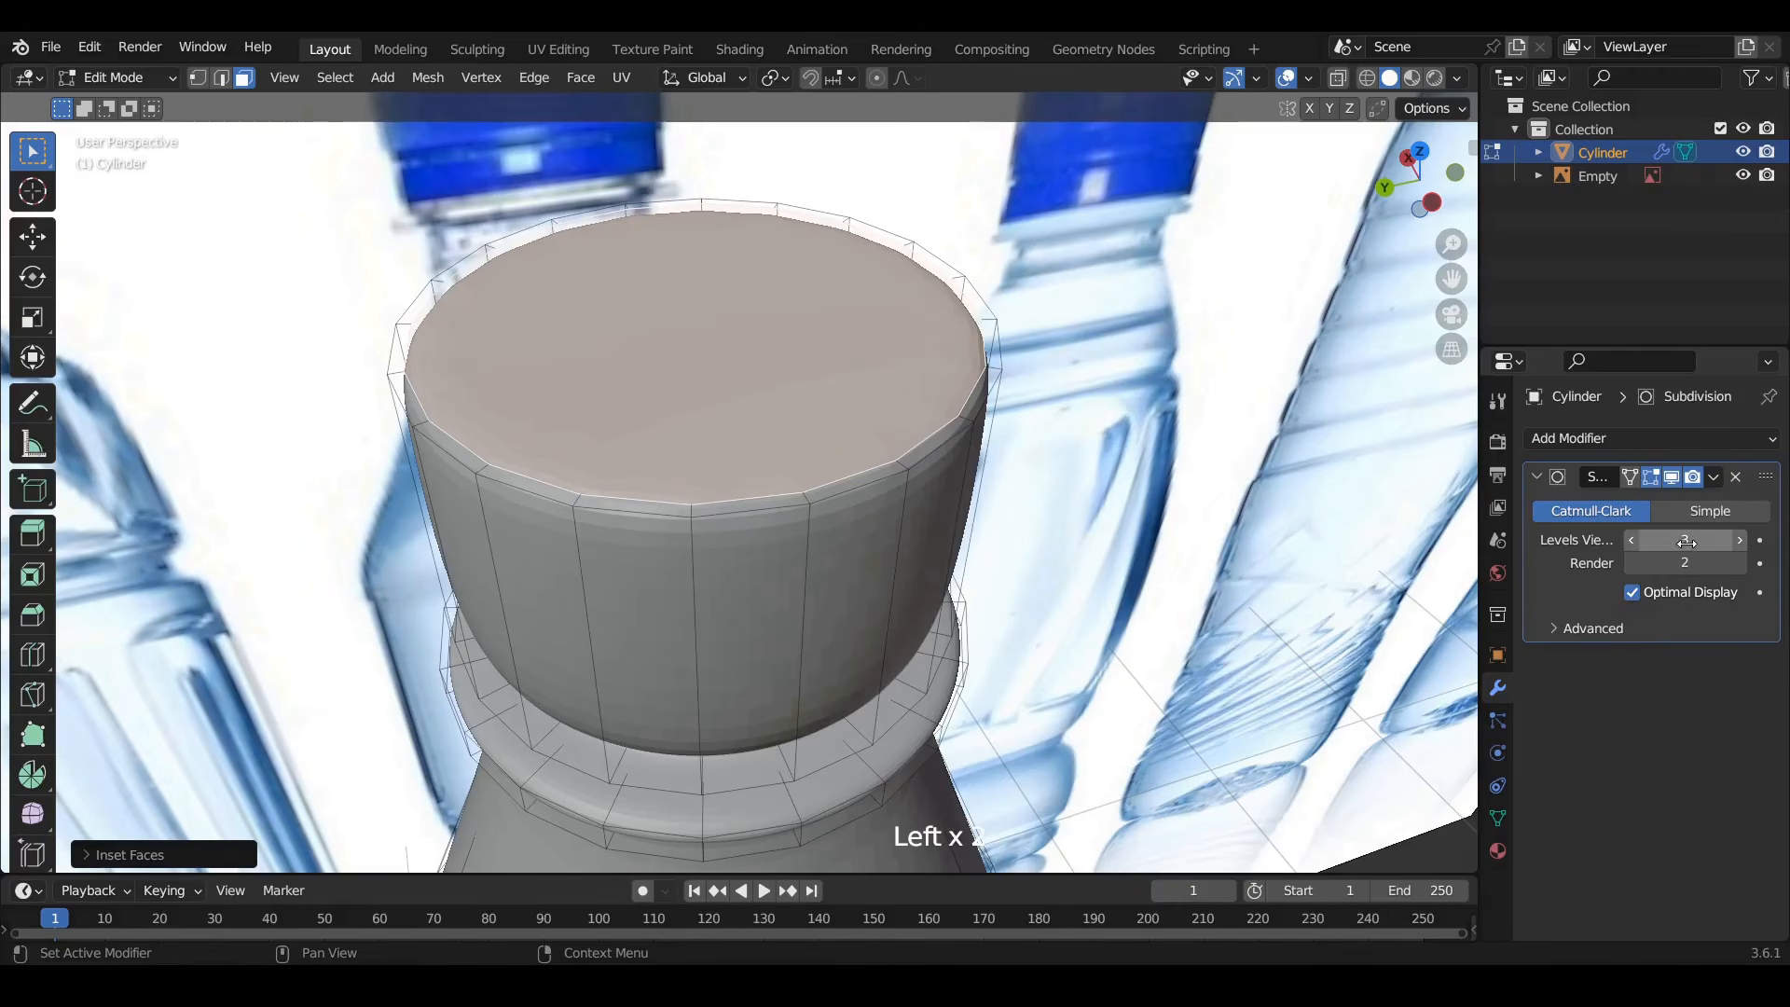
left_click(1740, 563)
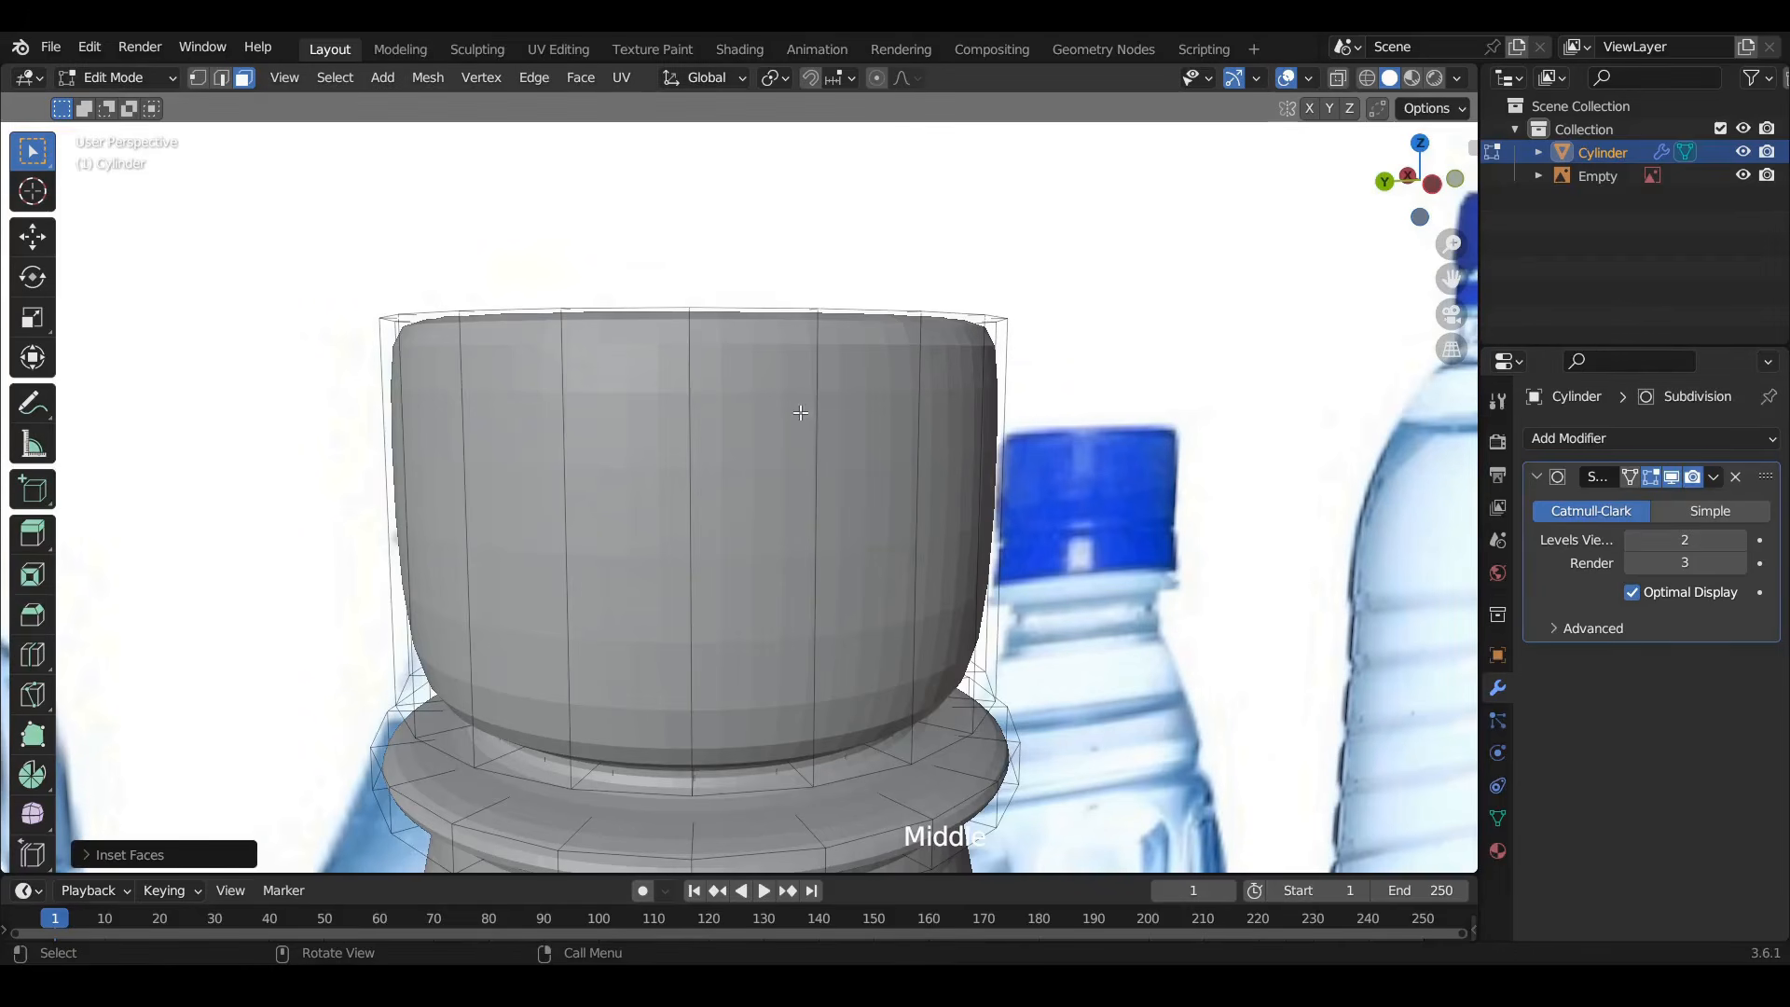
With X-ray on in the left orthographic view, add a loop cut just above the cap's lower edge
scroll(725, 533, "down", 4)
middle_click_drag(720, 600, 760, 487, "shift")
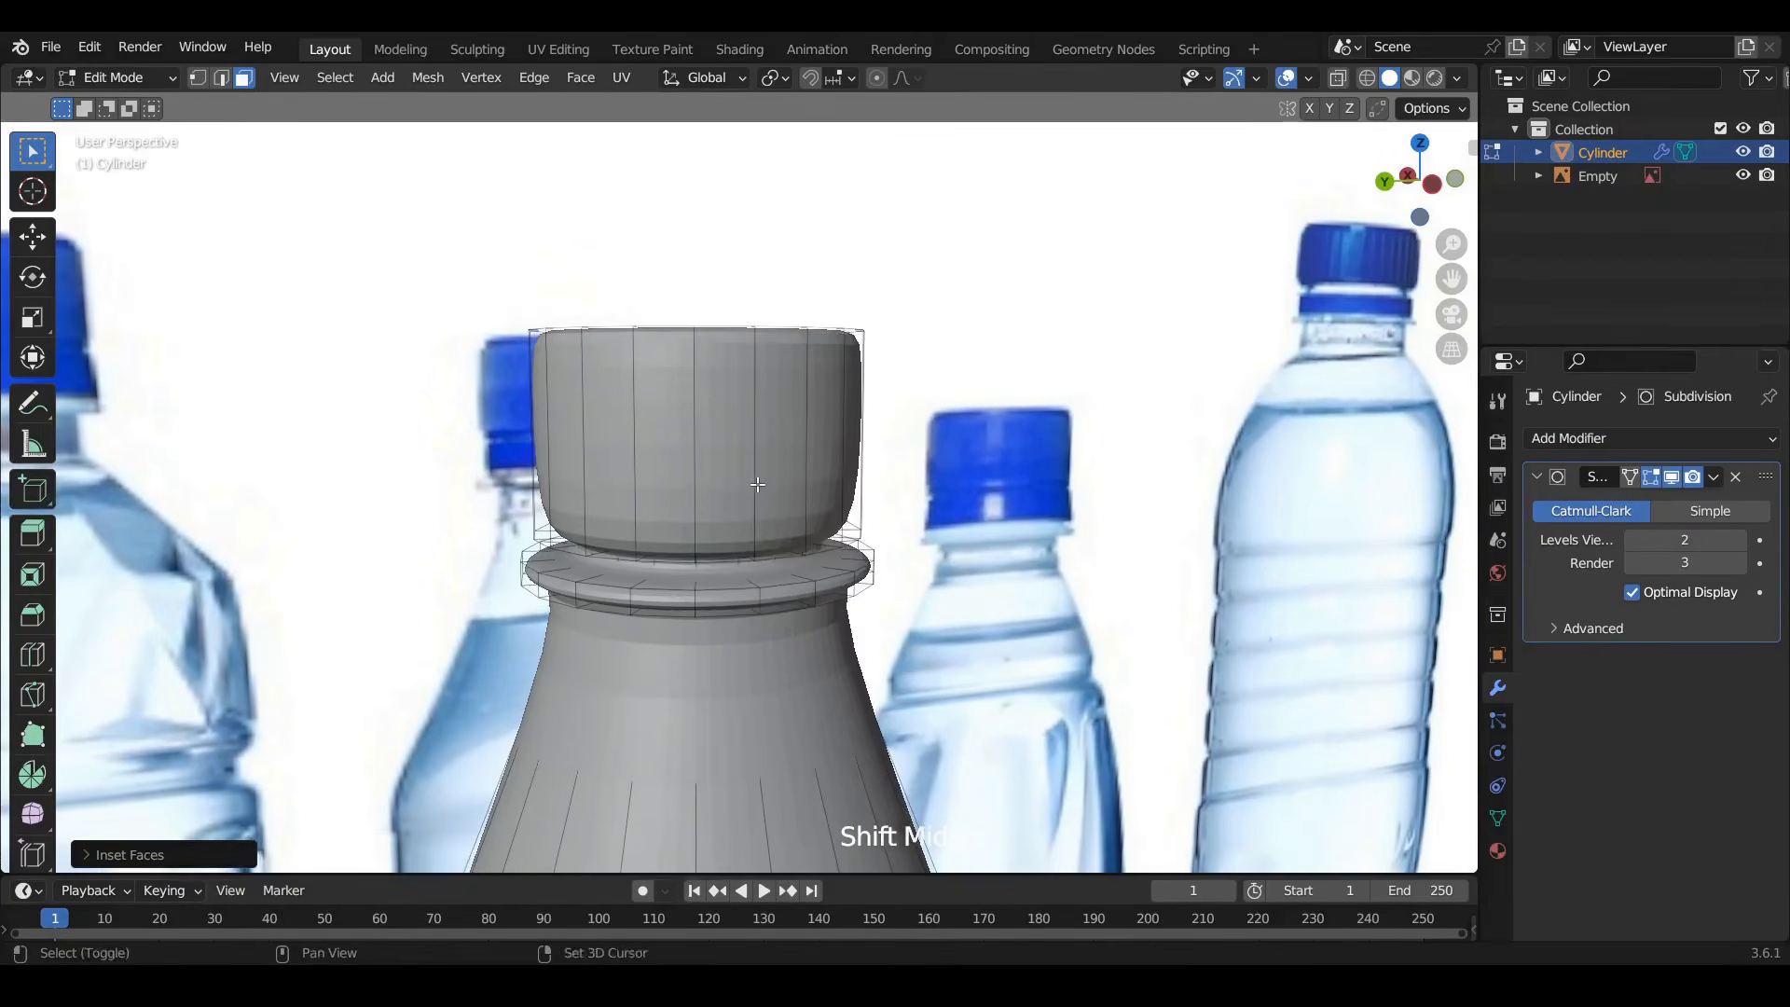
scroll(754, 580, "up", 5)
left_click(1433, 184)
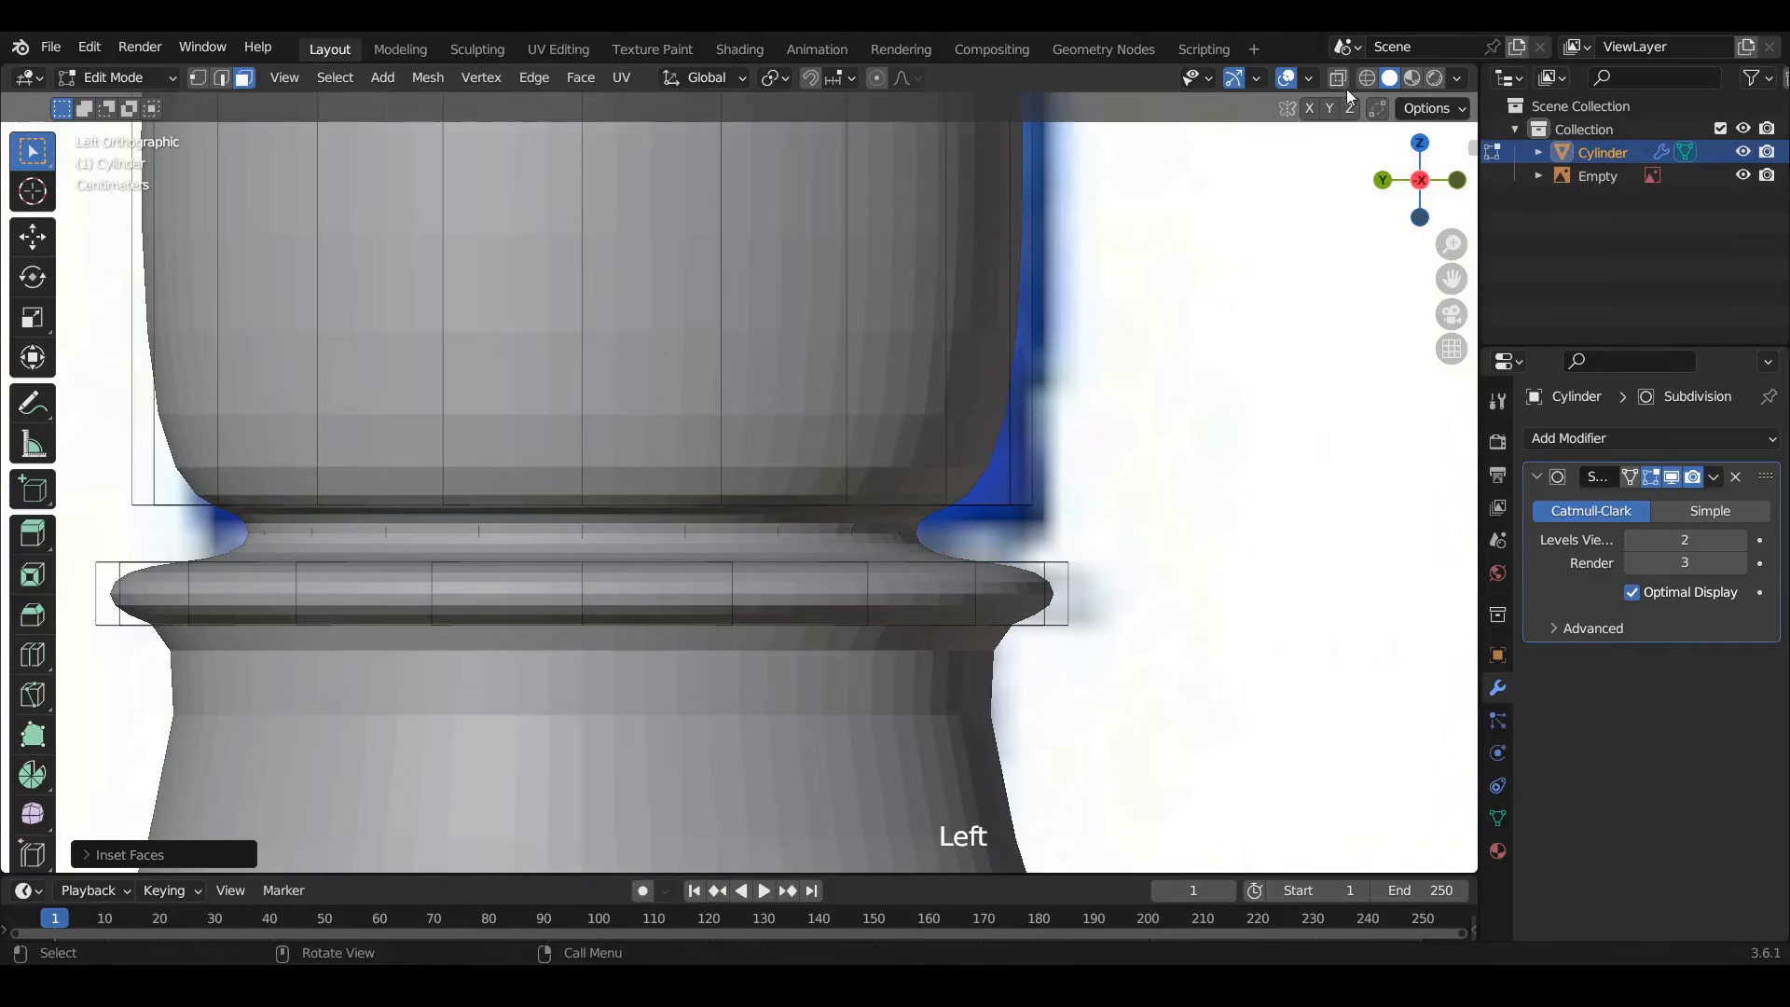
left_click(1339, 78)
middle_click_drag(868, 448, 932, 364, "shift")
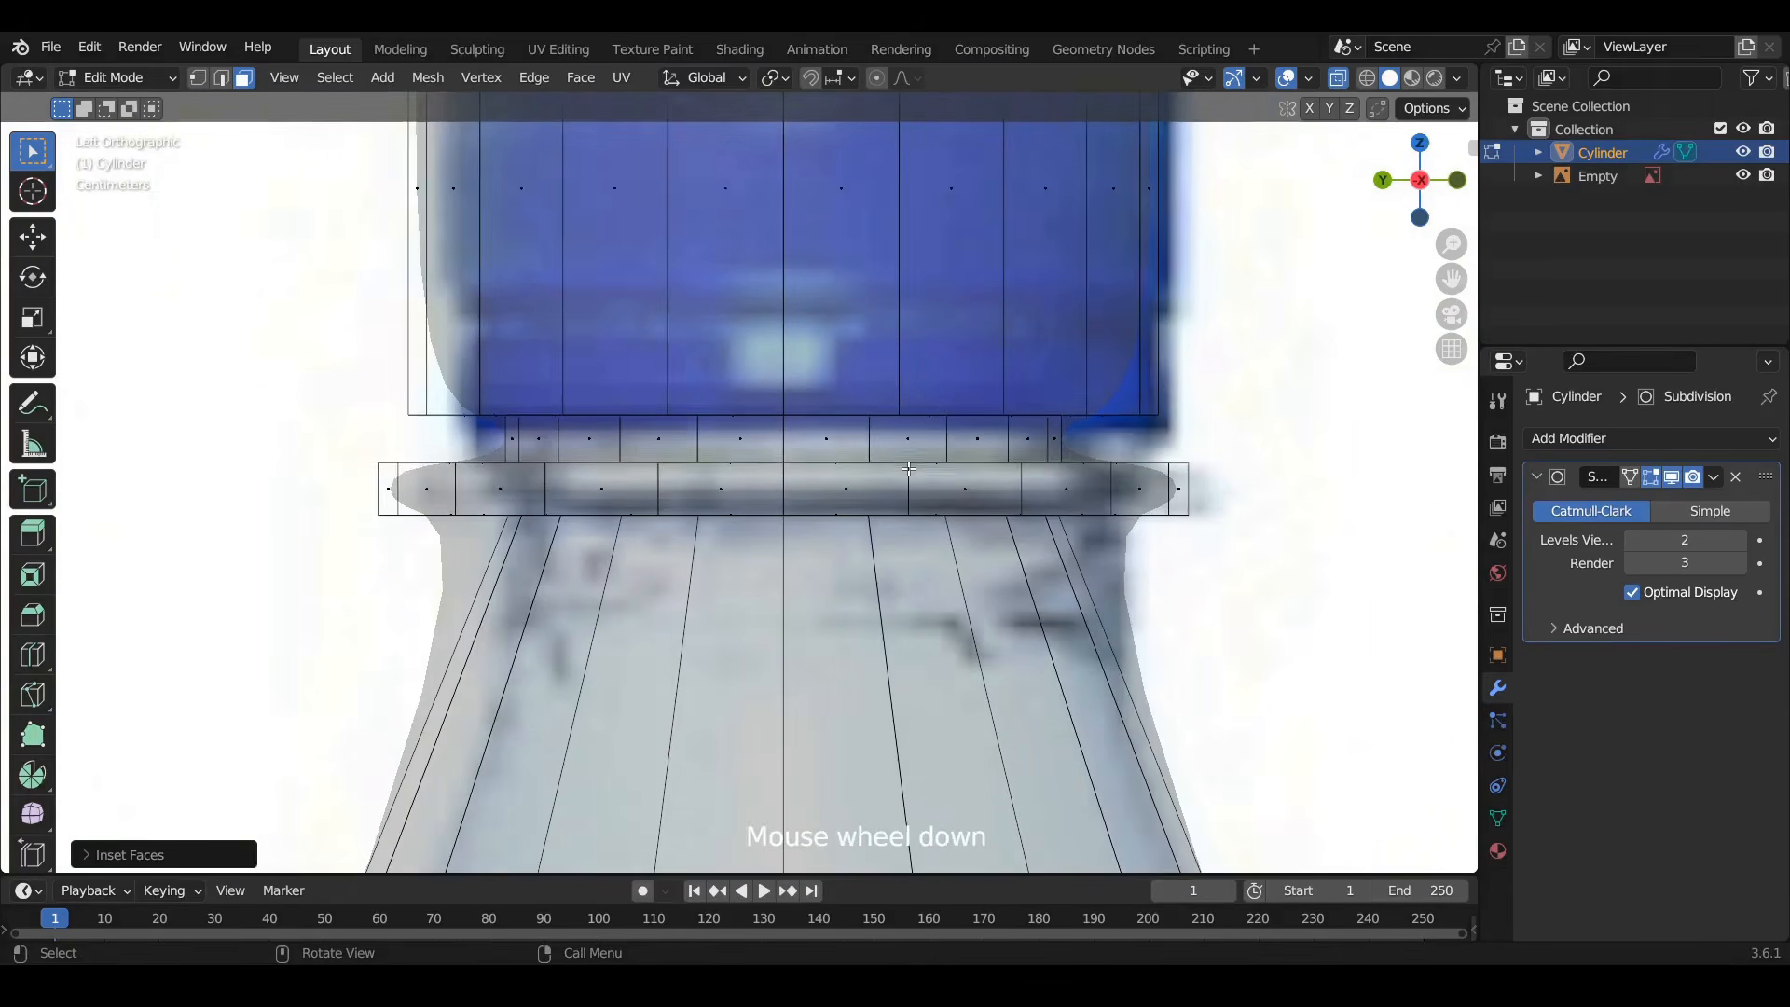
scroll(893, 295, "down", 4)
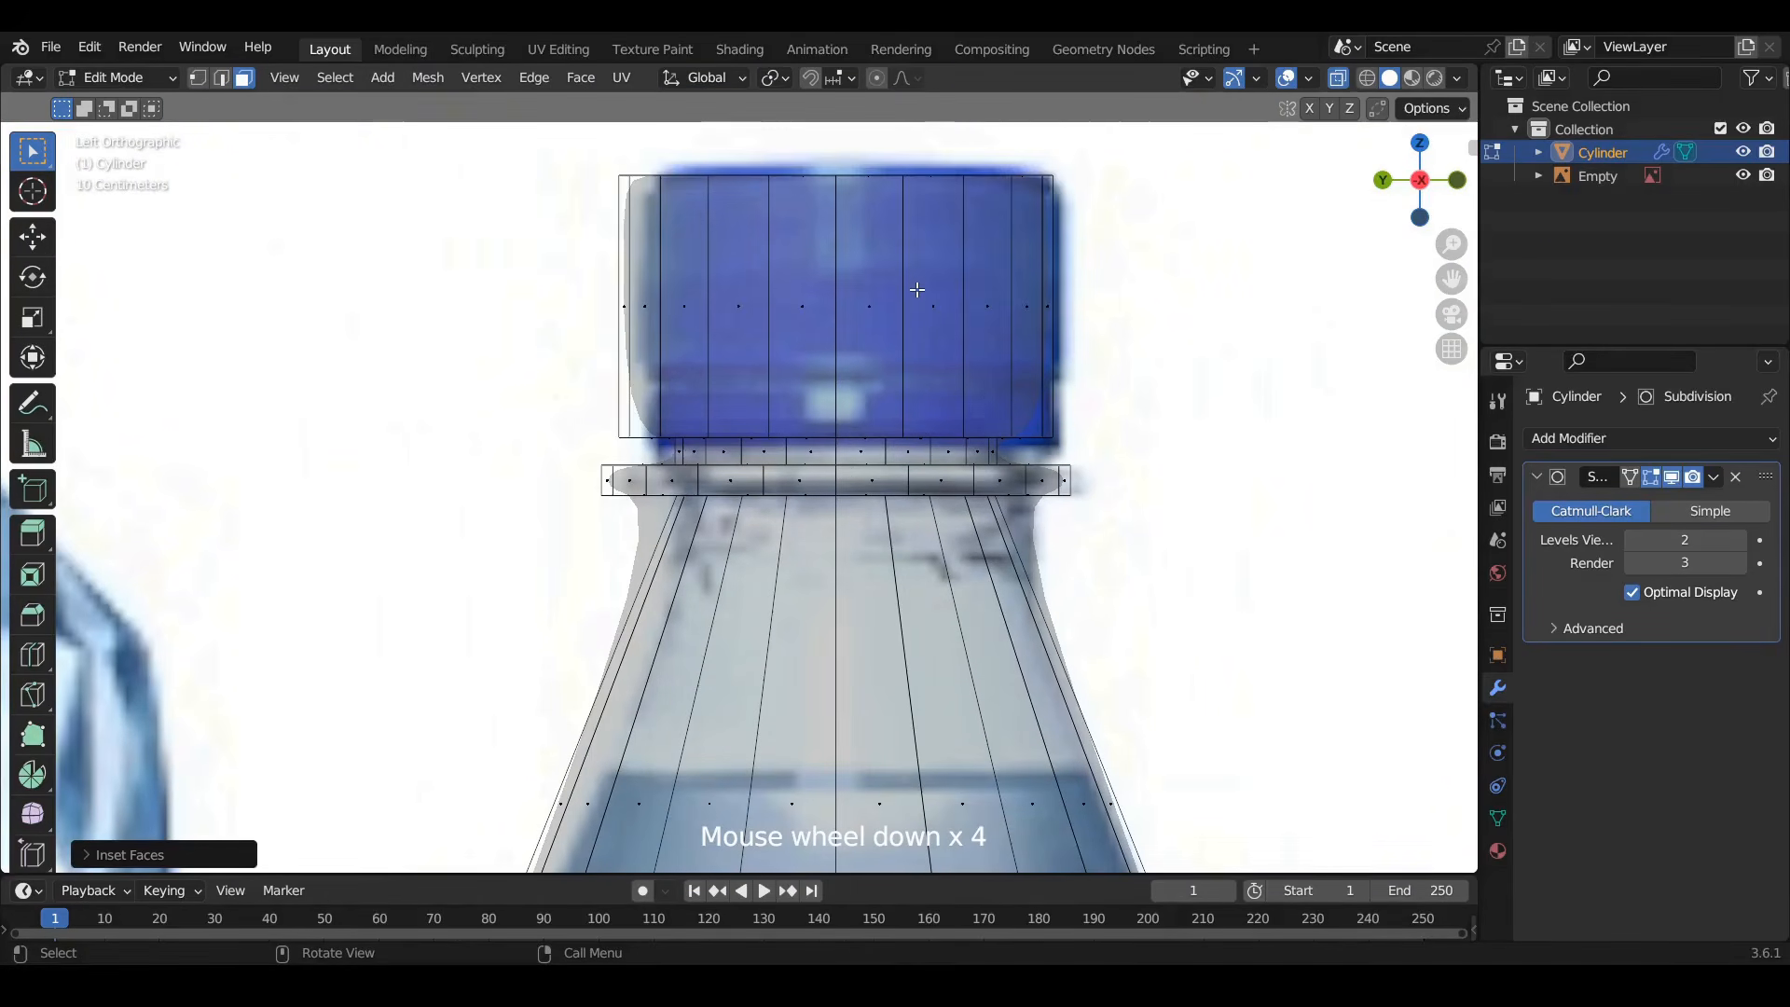
scroll(1031, 377, "up", 3)
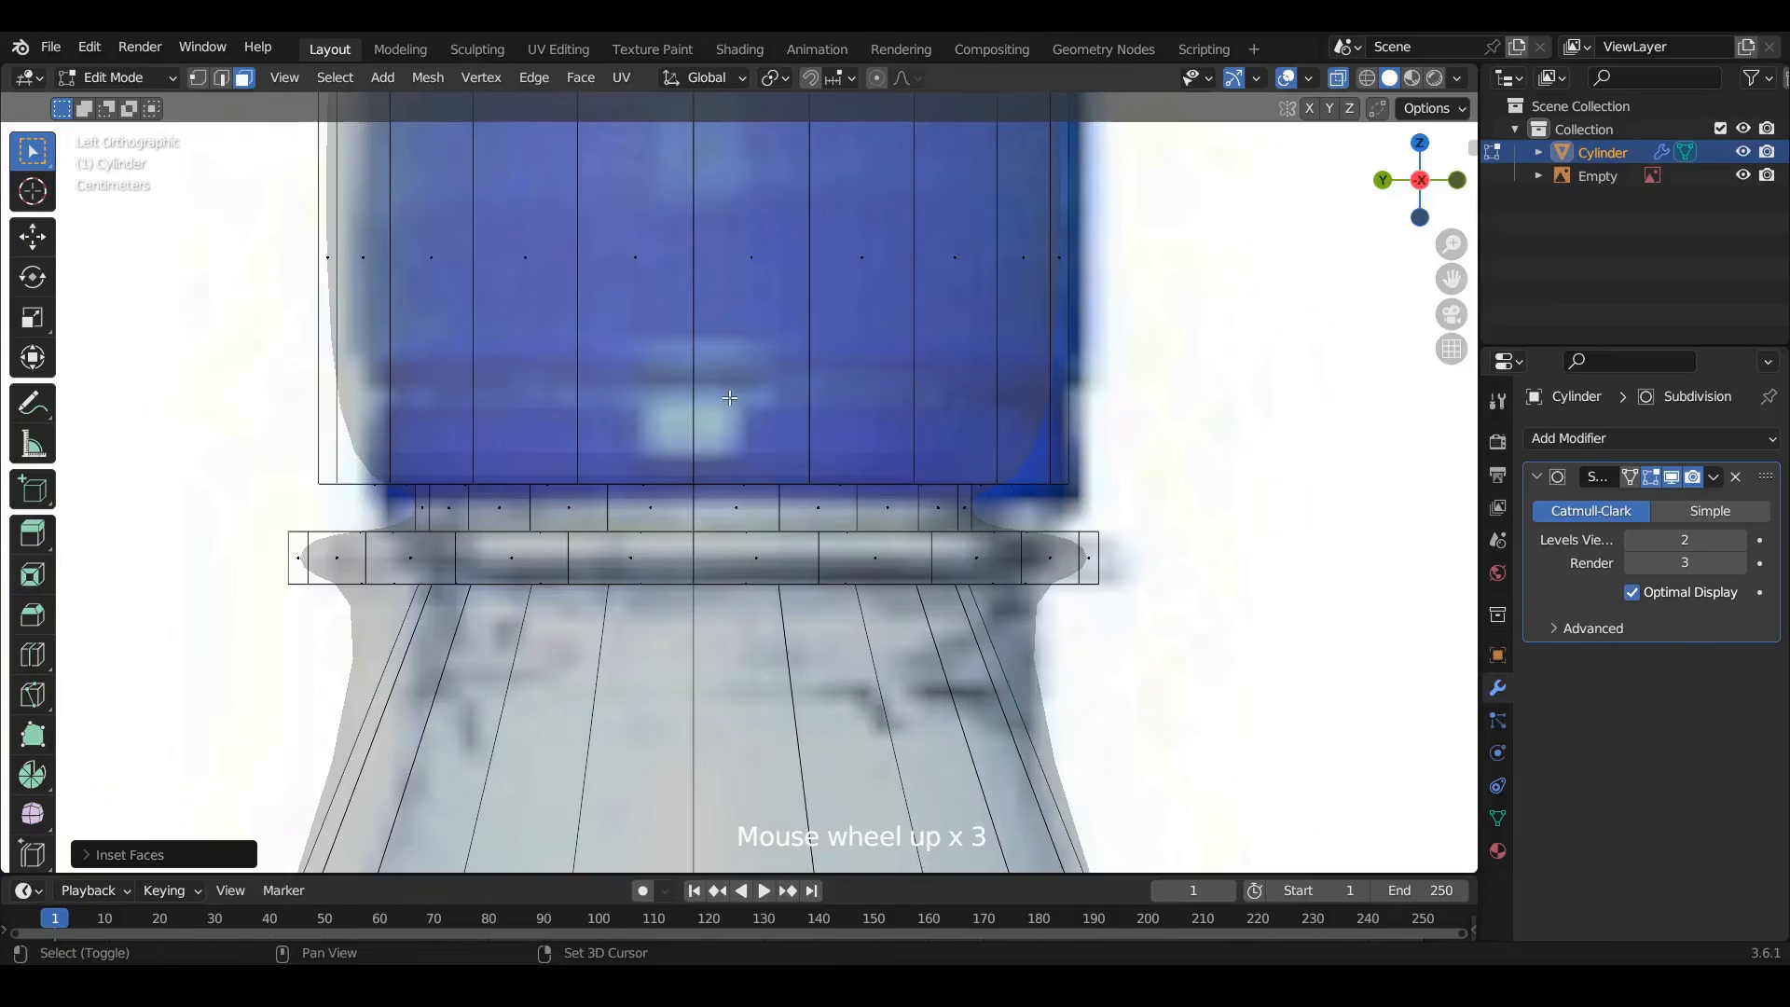
middle_click_drag(883, 392, 902, 390, "shift")
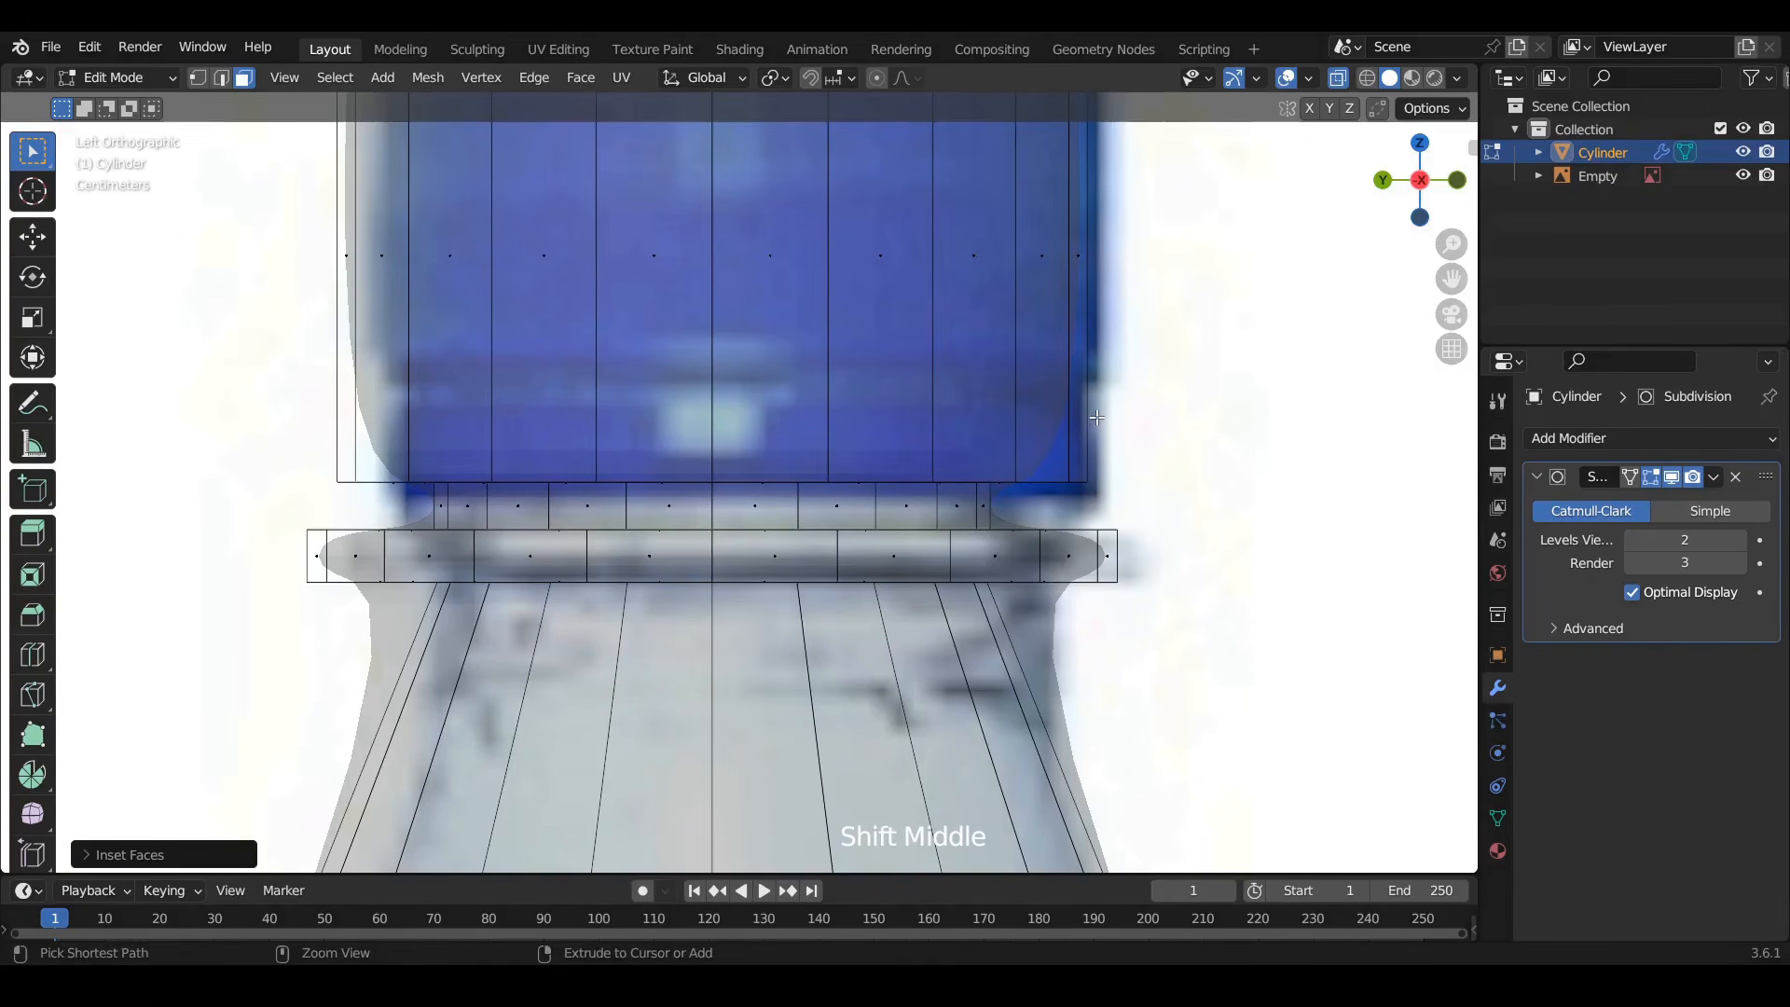
key("ctrl+r")
left_click(1143, 354)
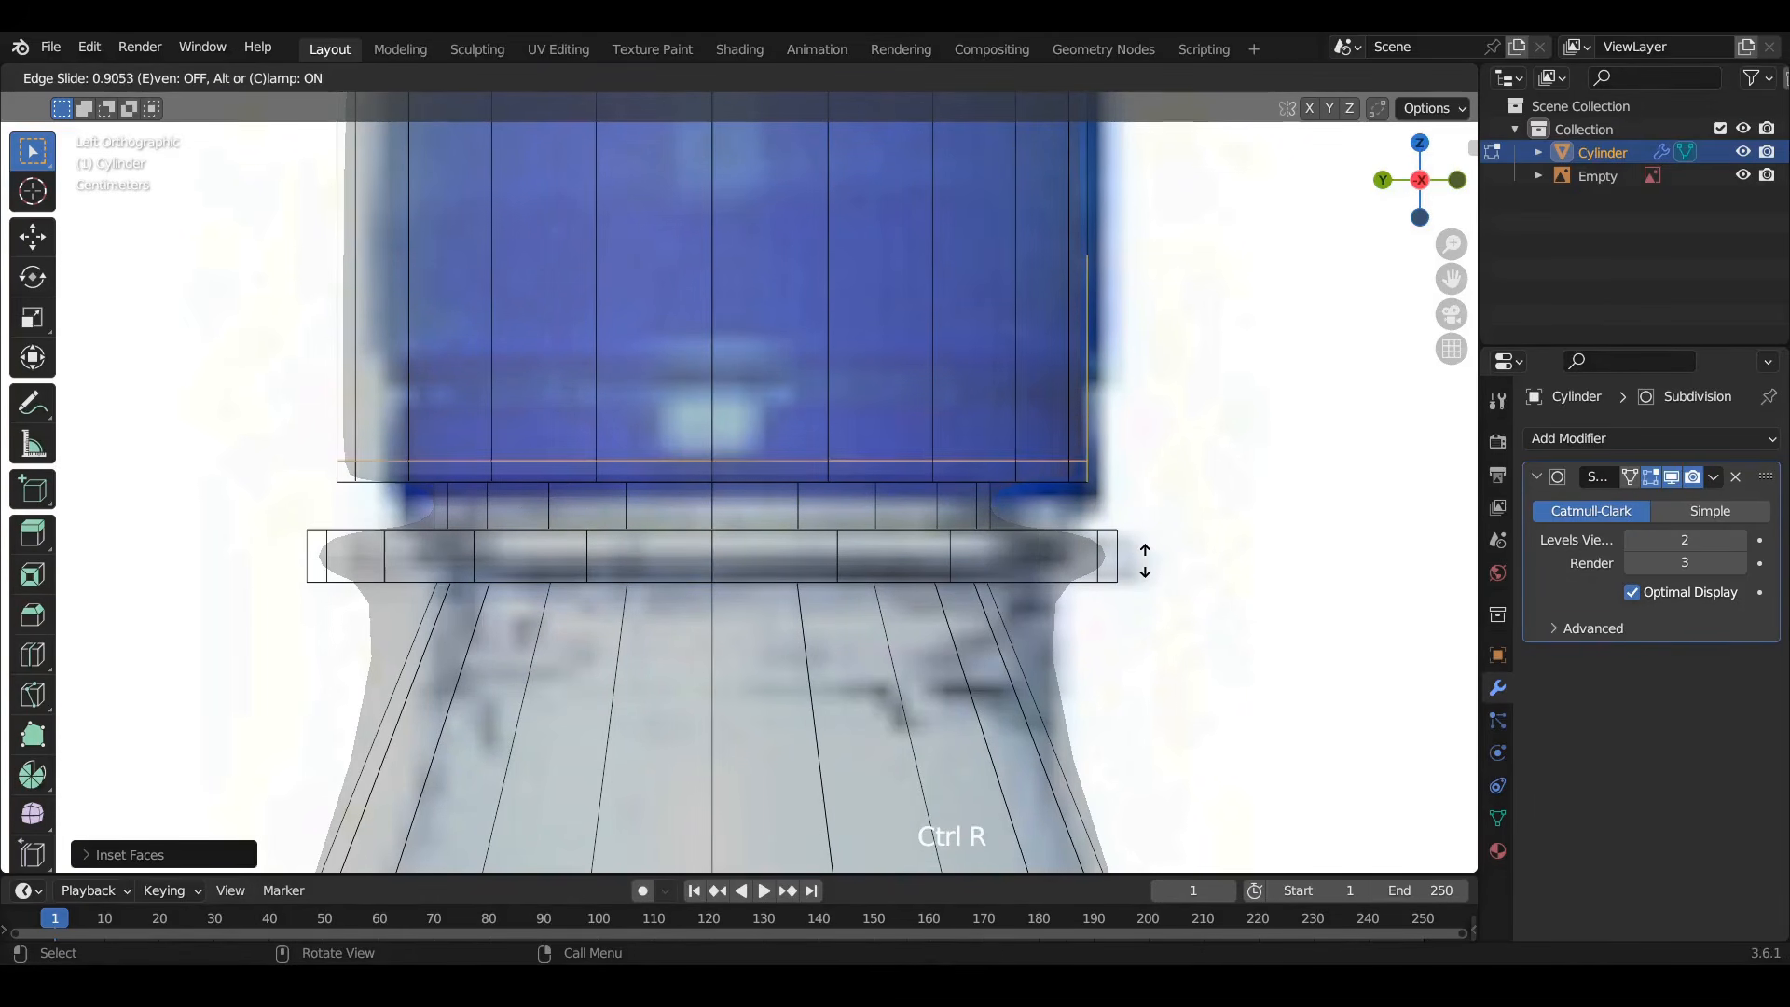
left_click(1147, 563)
Add two loop cuts around the lower part of the cap, centred on the reference cap's dark seam
scroll(966, 399, "down", 4)
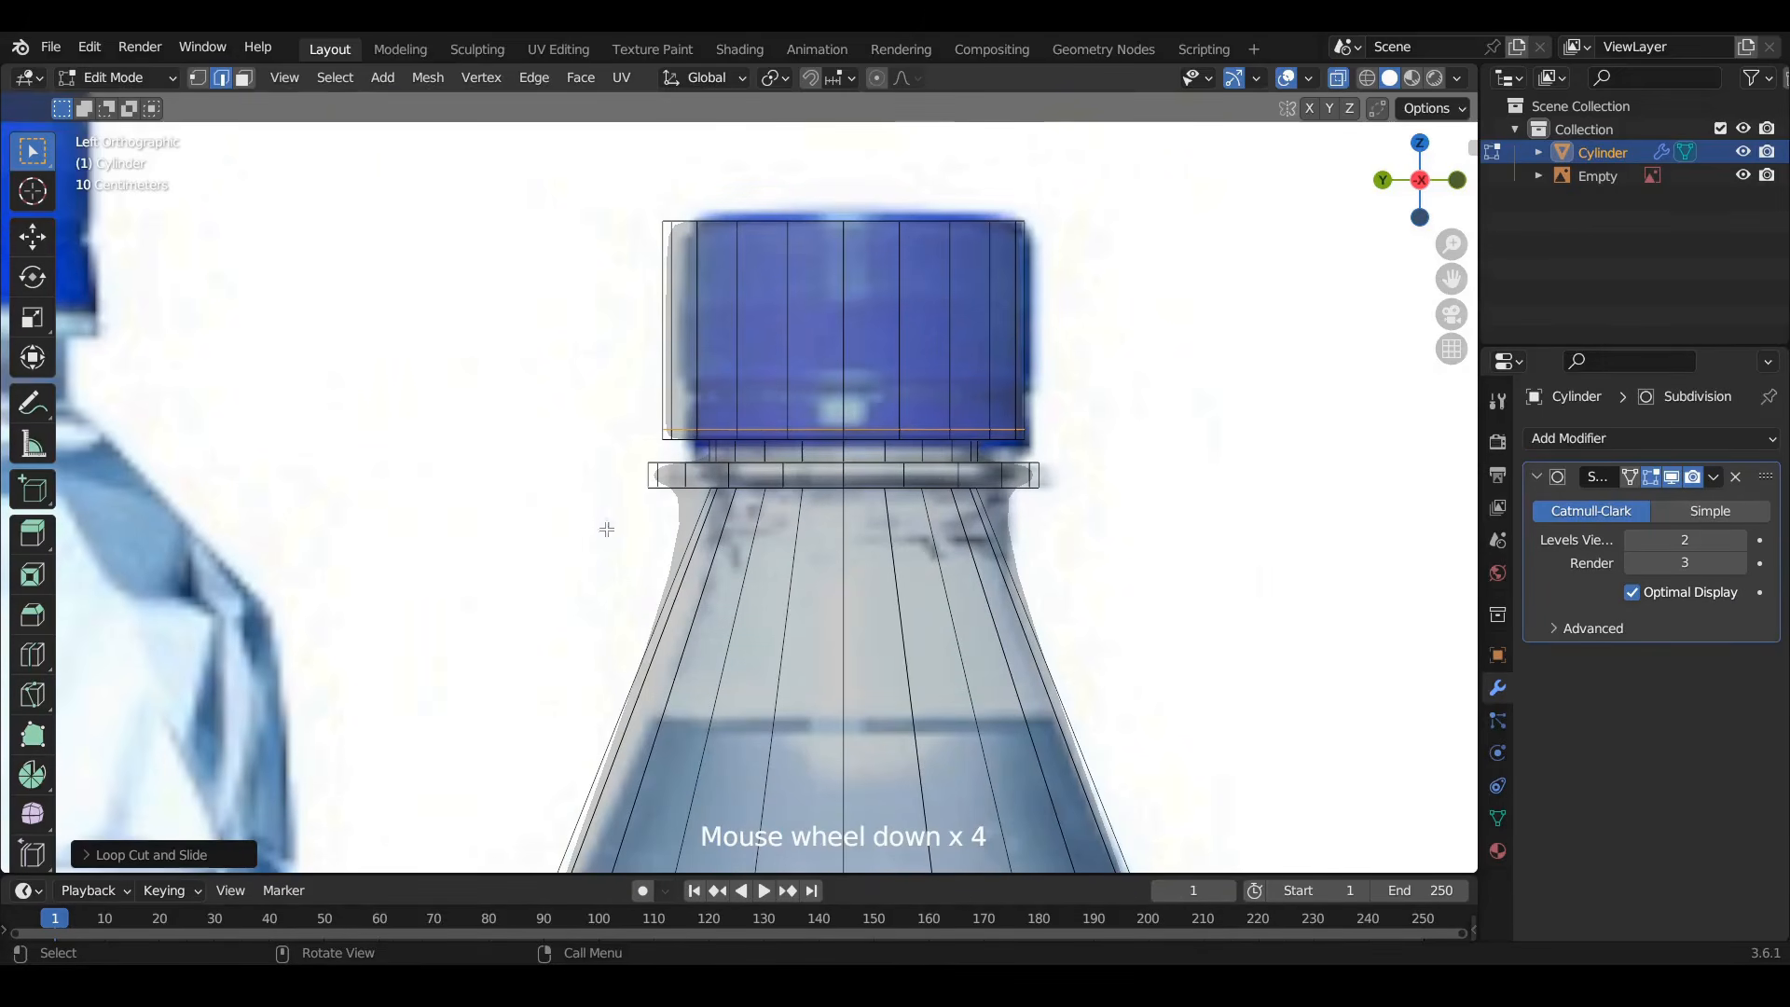
scroll(747, 377, "up", 4)
middle_click_drag(747, 378, 668, 397, "shift")
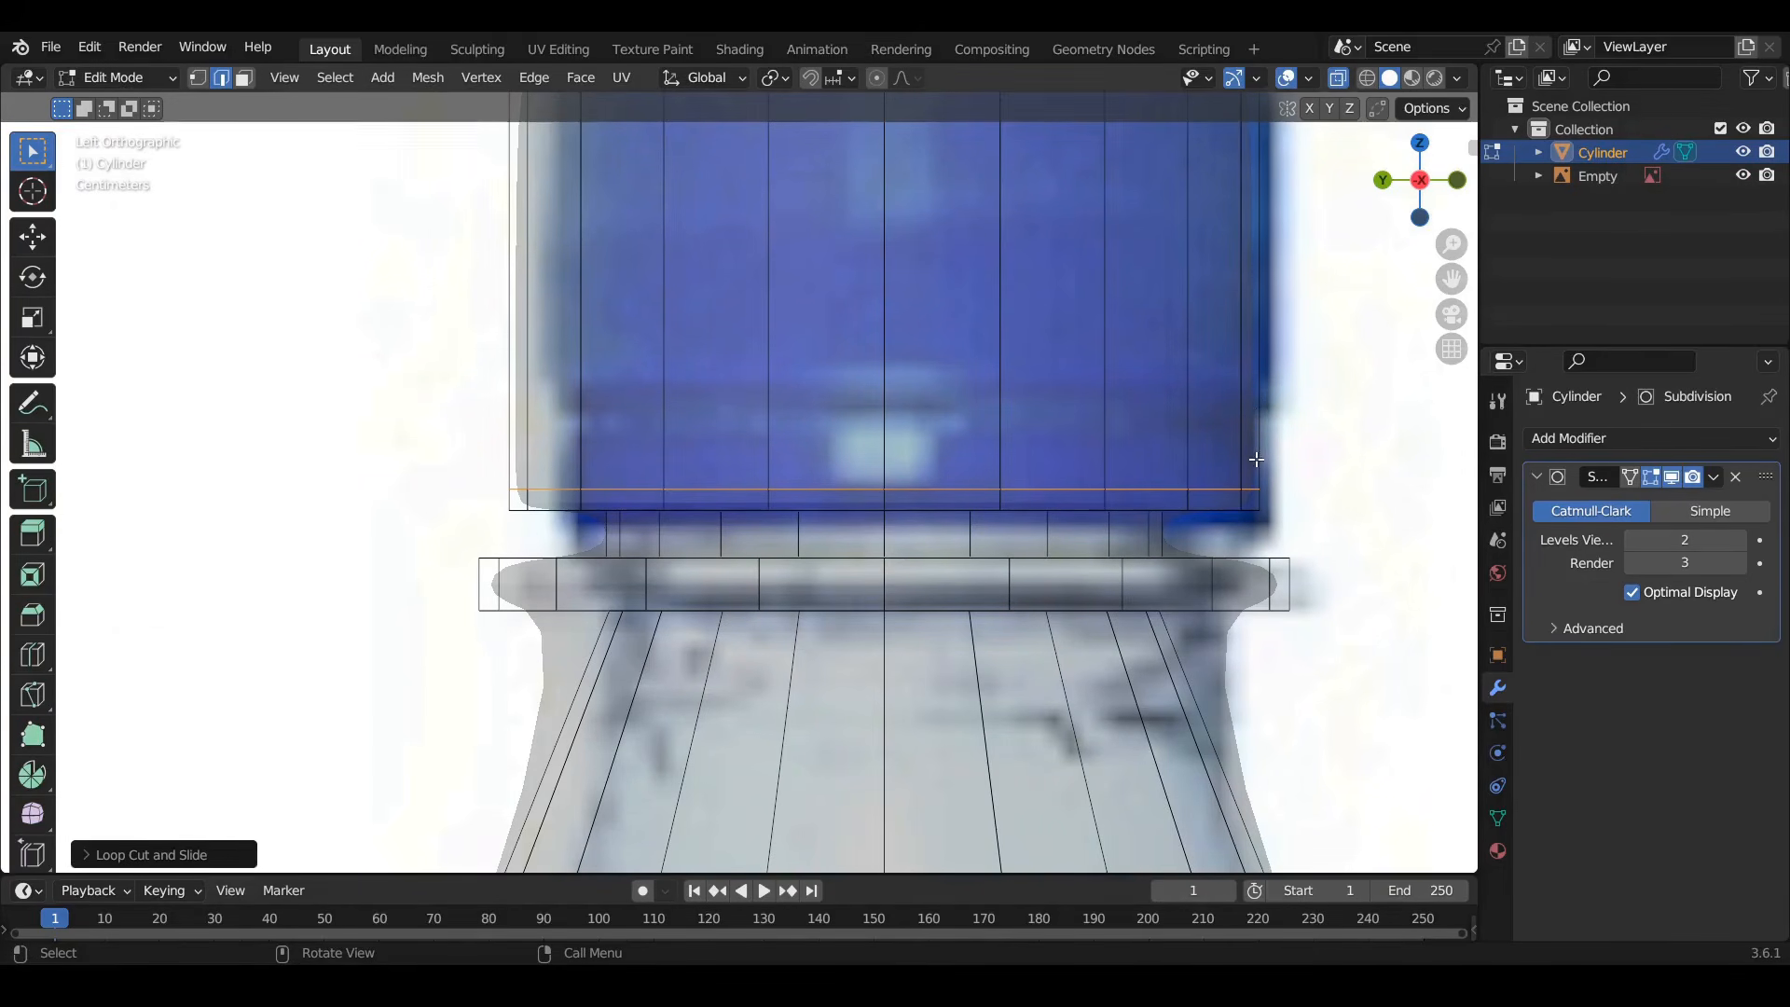
key("ctrl+r")
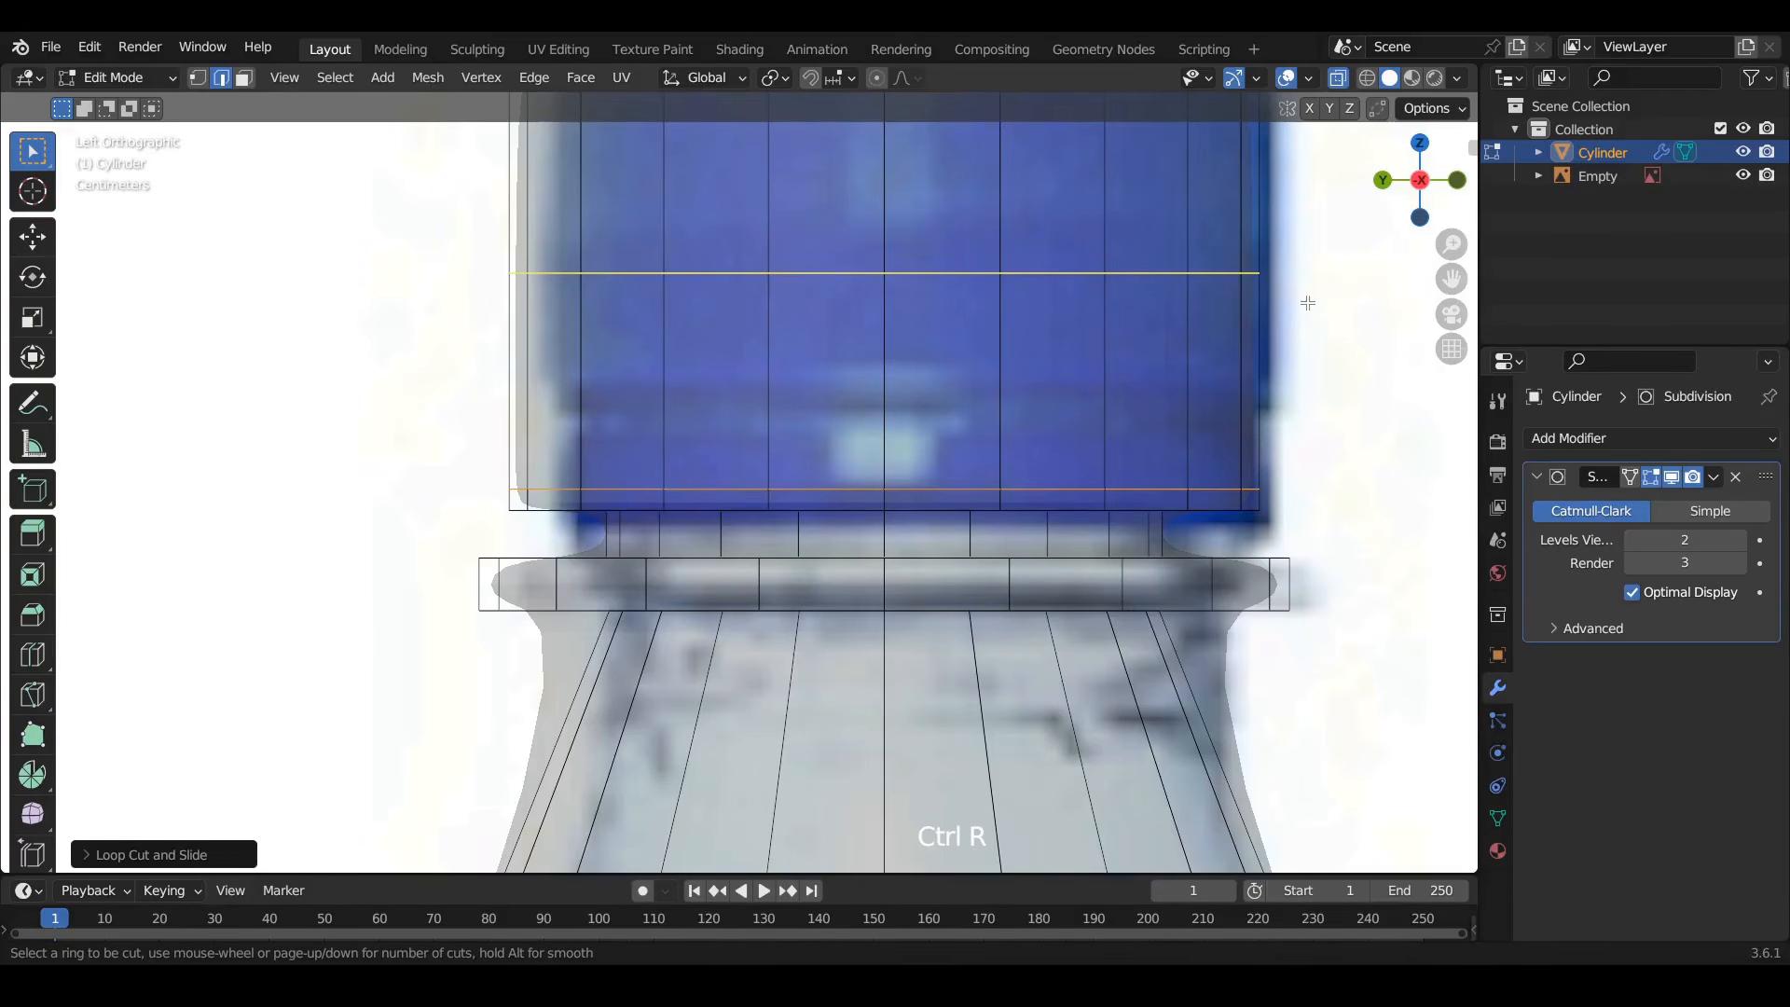
scroll(1309, 303, "up", 1)
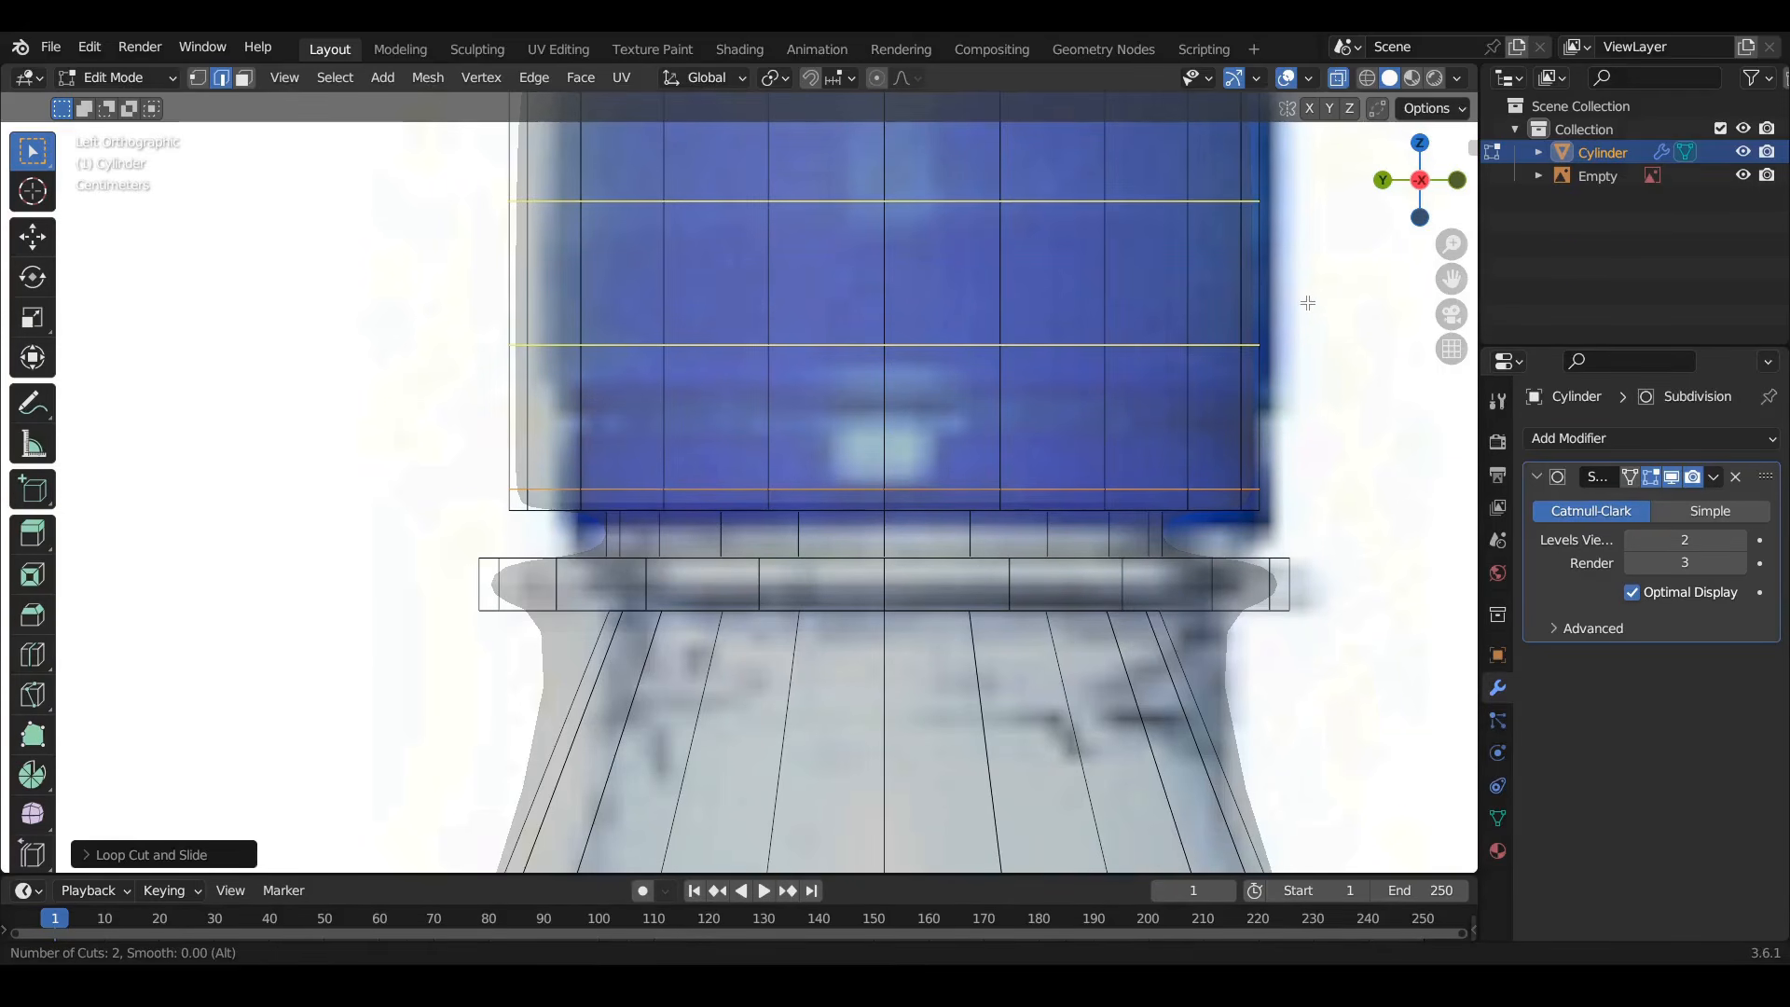
left_click(1308, 303)
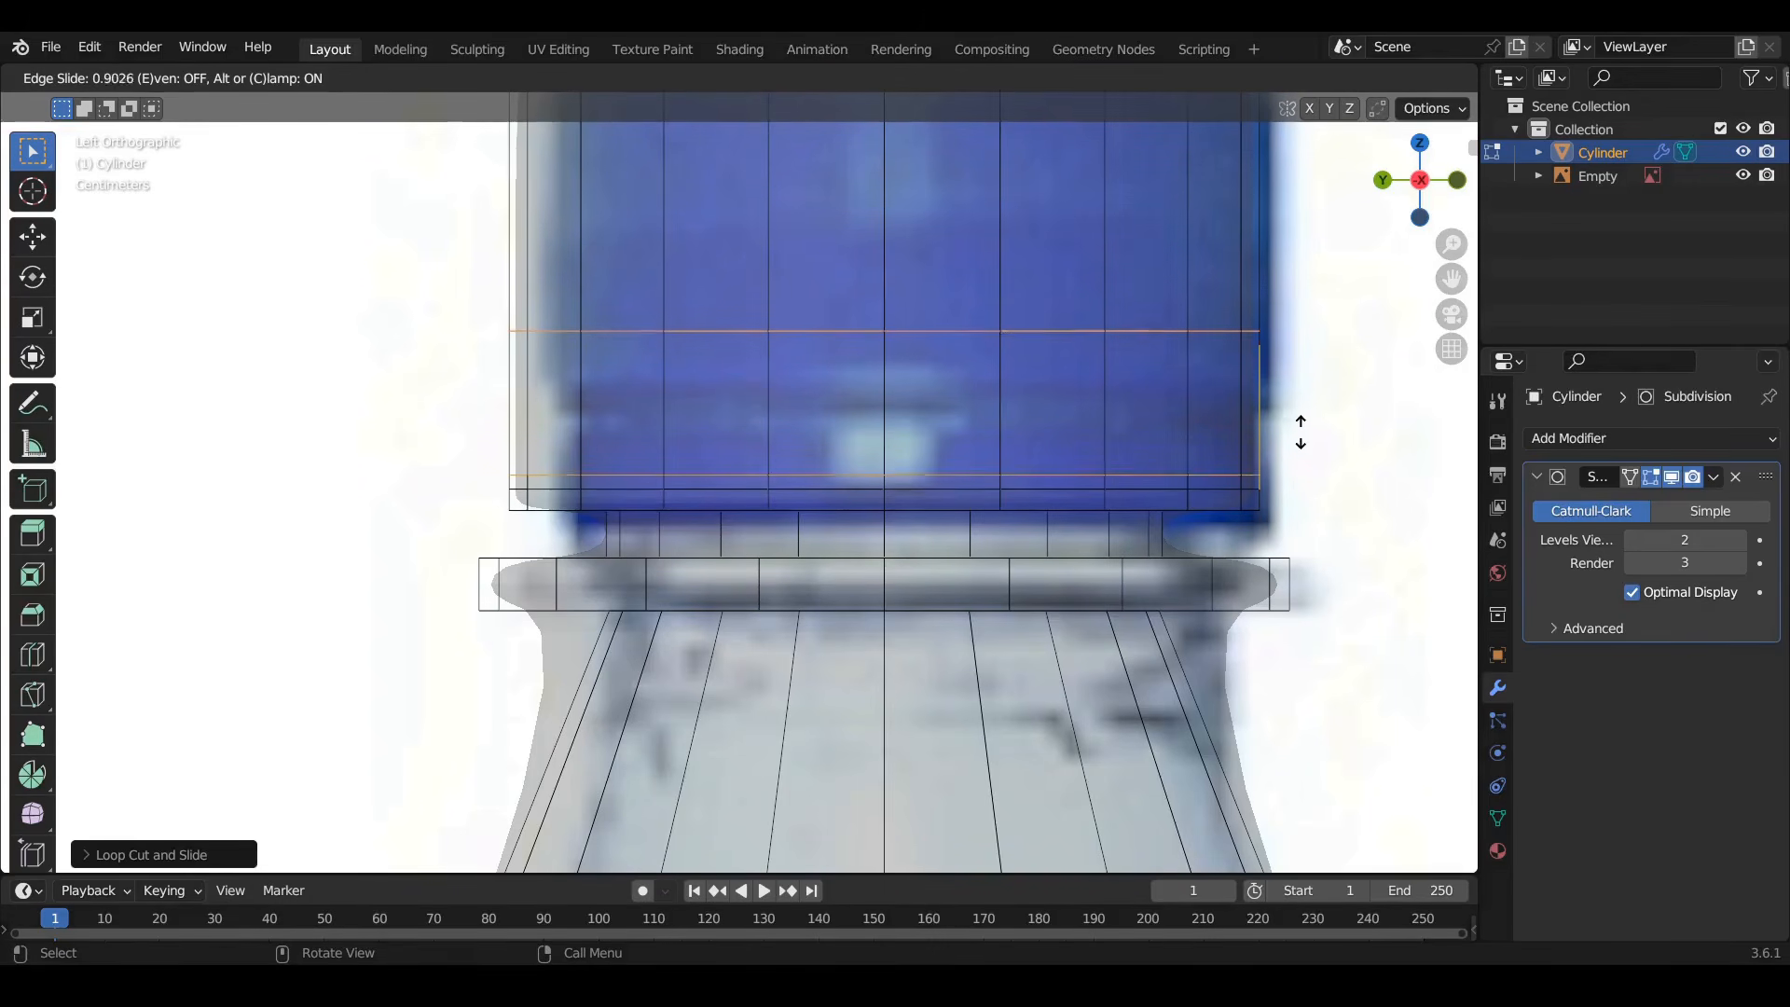
left_click(1365, 409)
Scale the two cap loops closer together along Z to the seam's height, and bevel both narrowly
key("s")
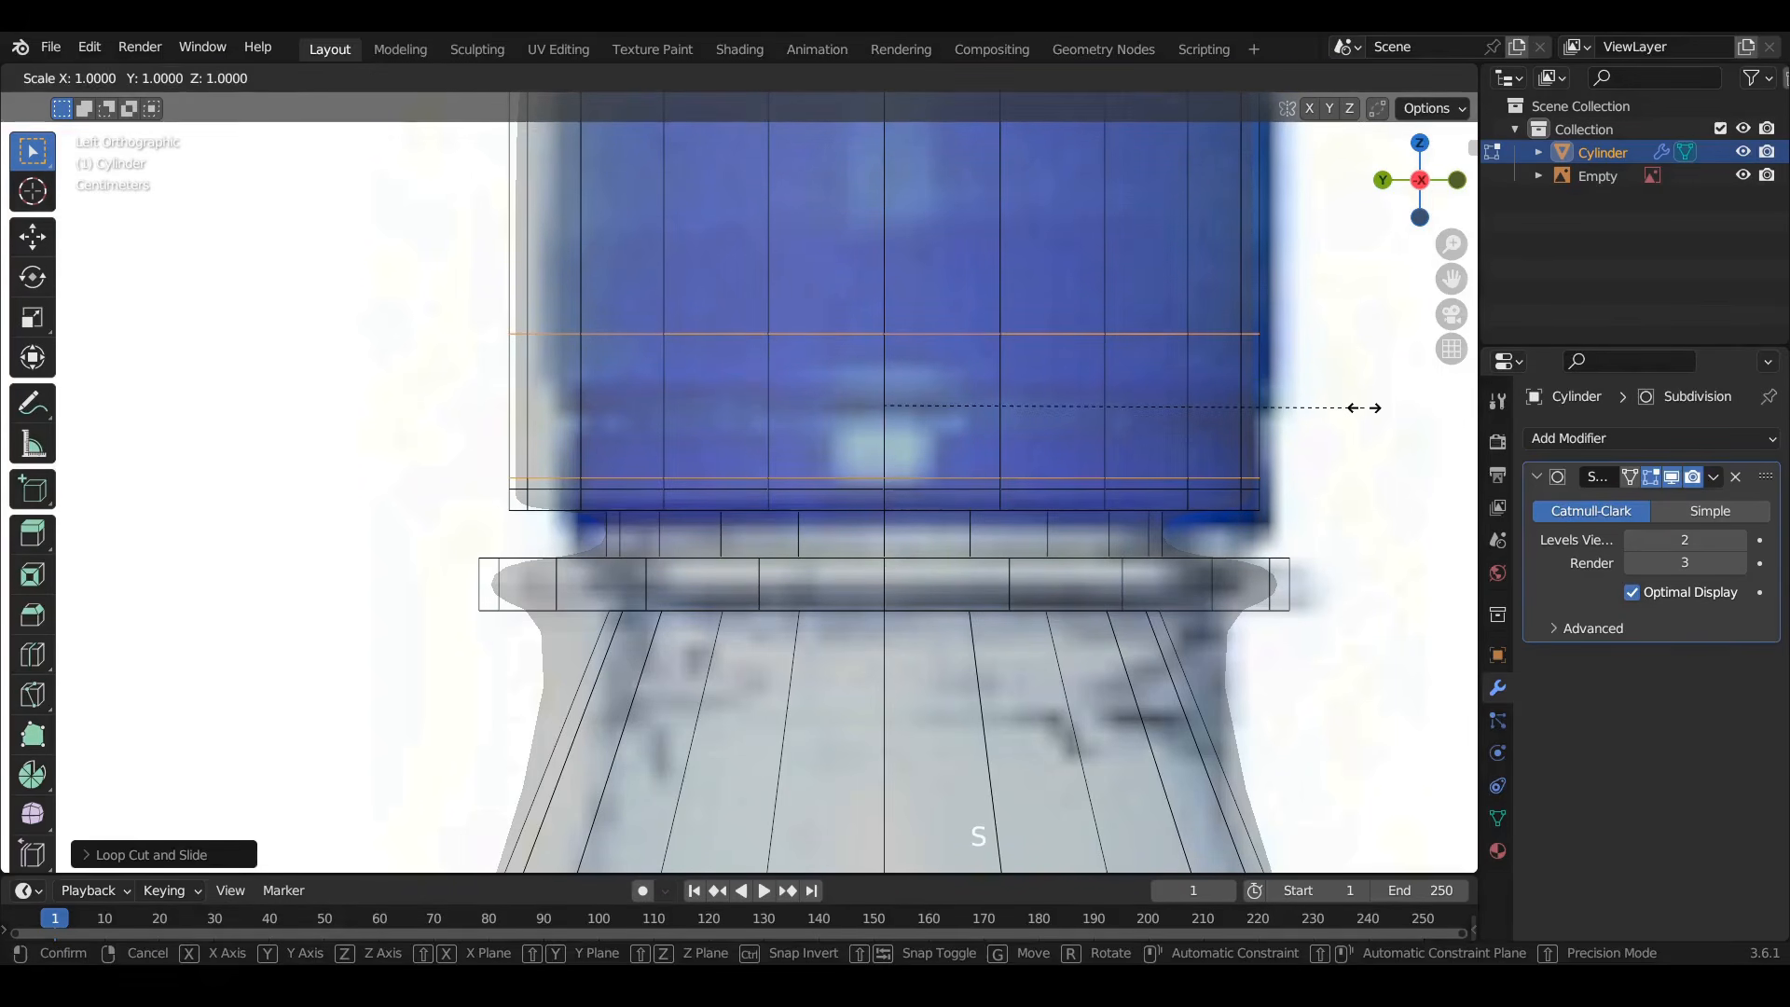
key("z")
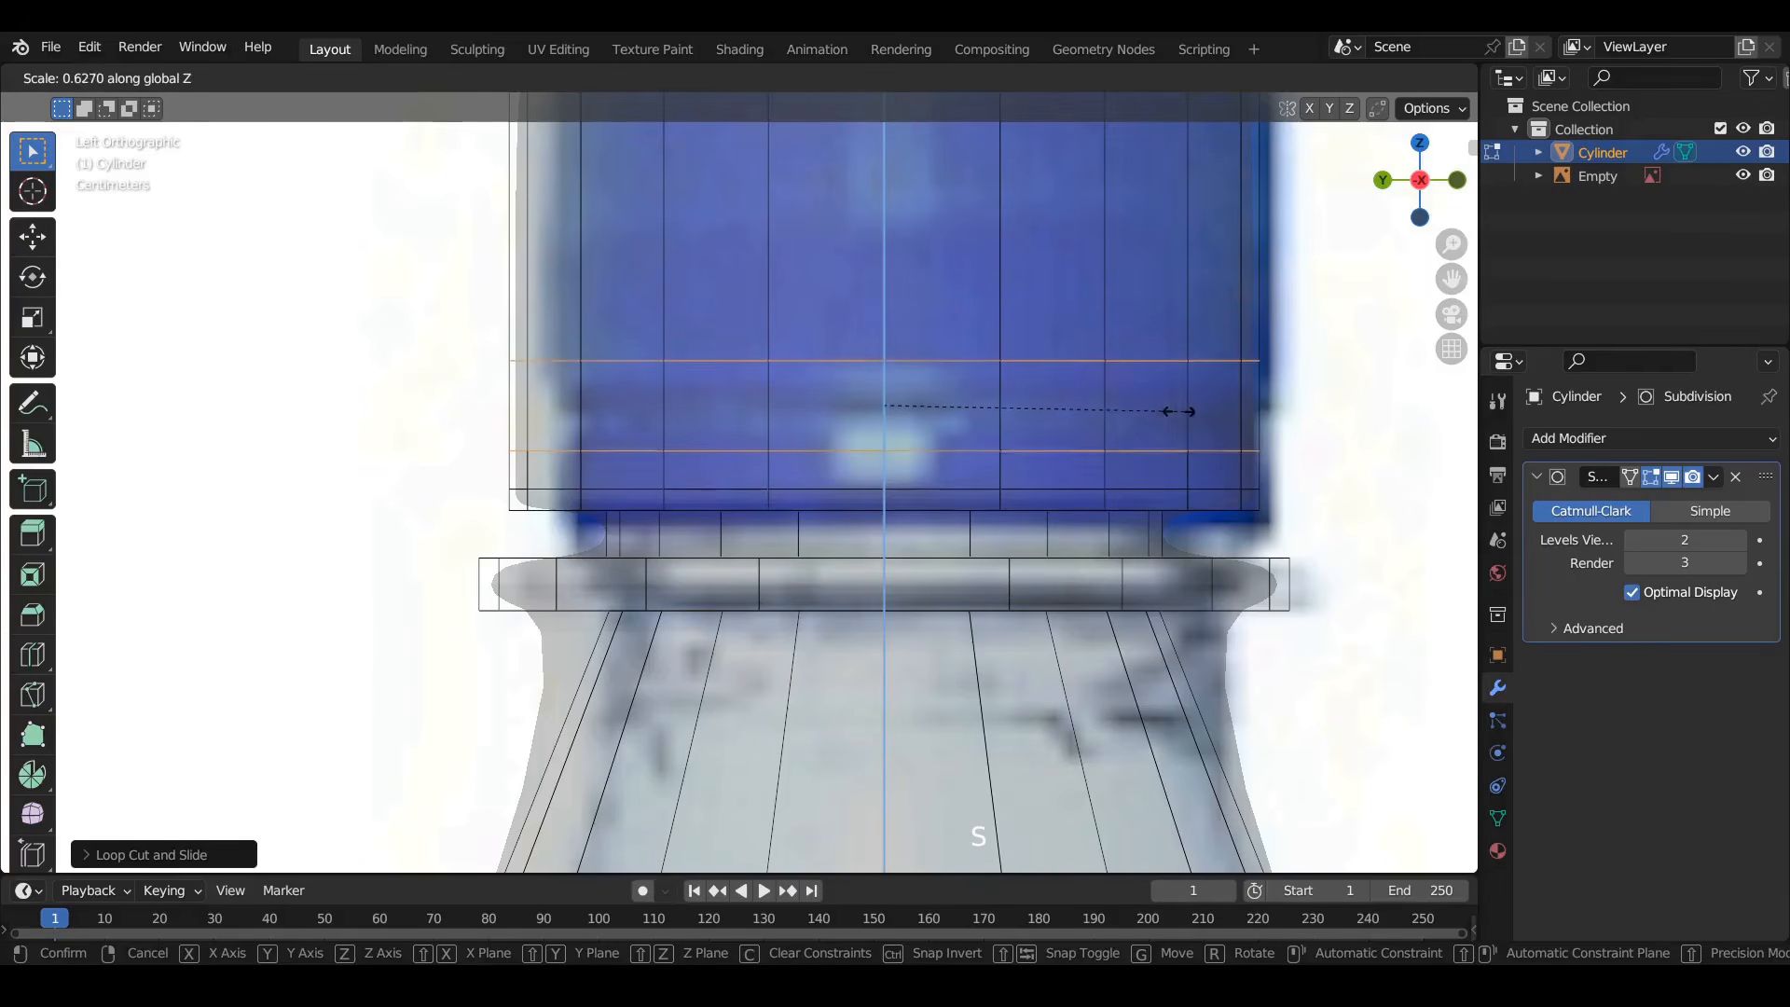
left_click(1023, 407)
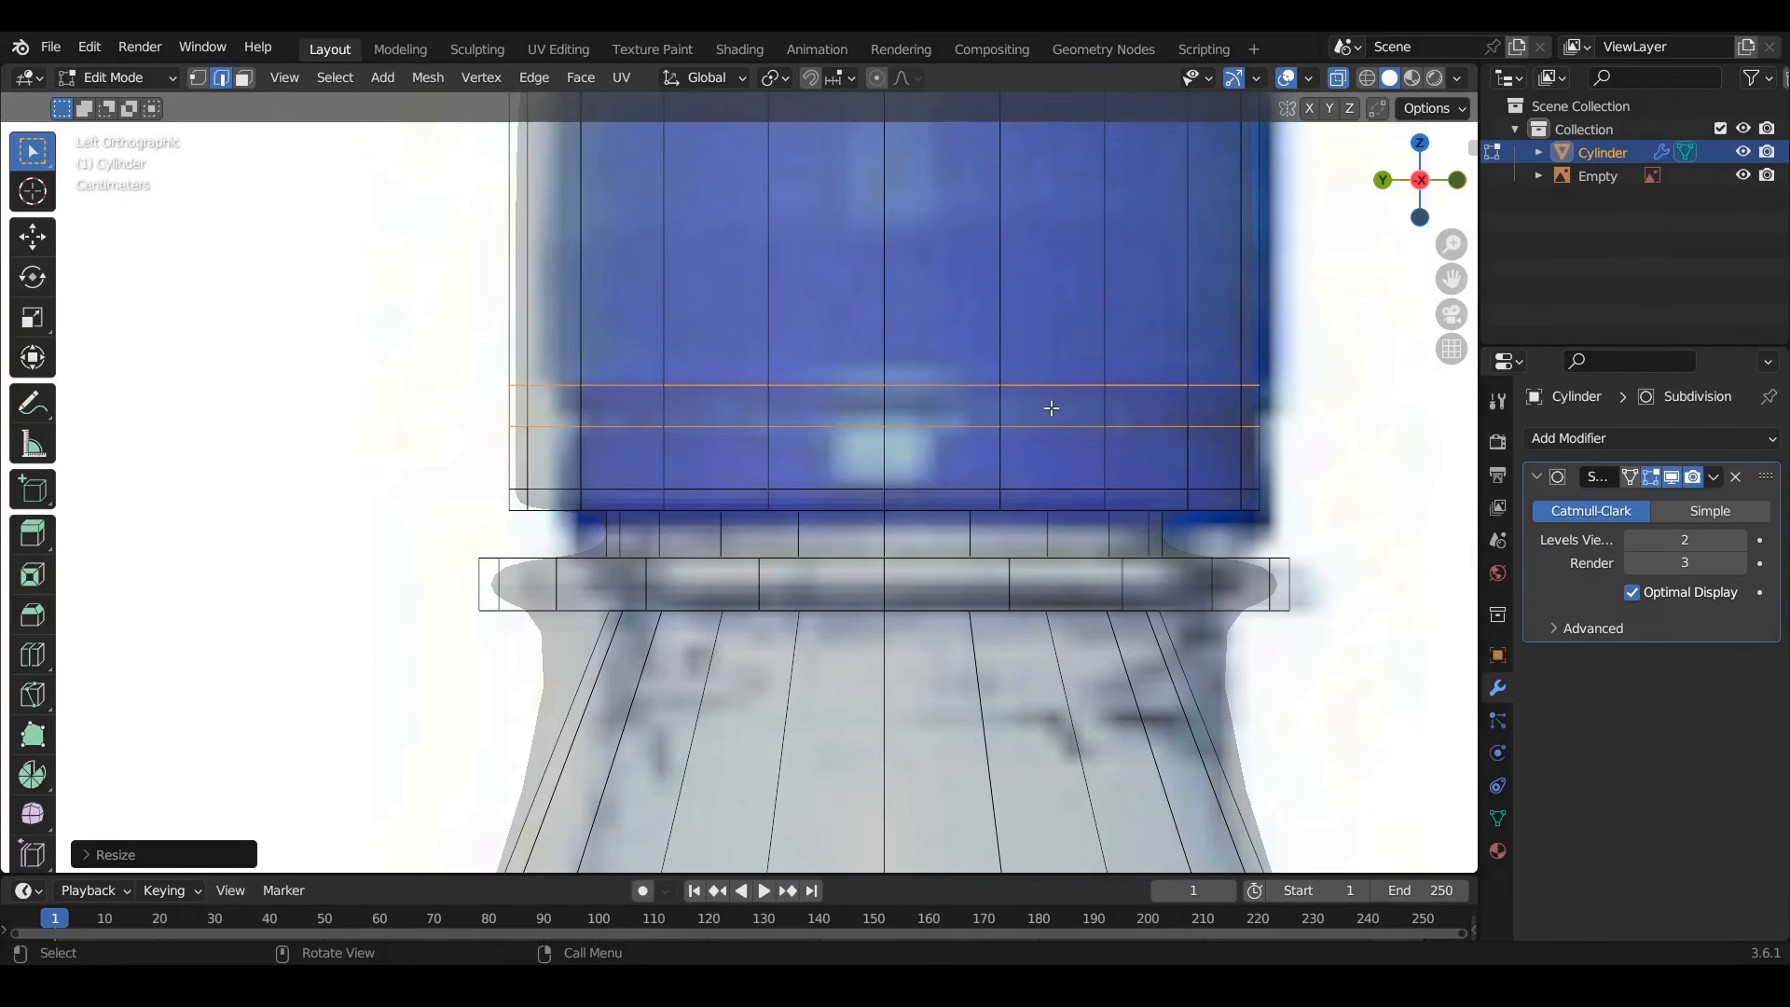
key("ctrl+b")
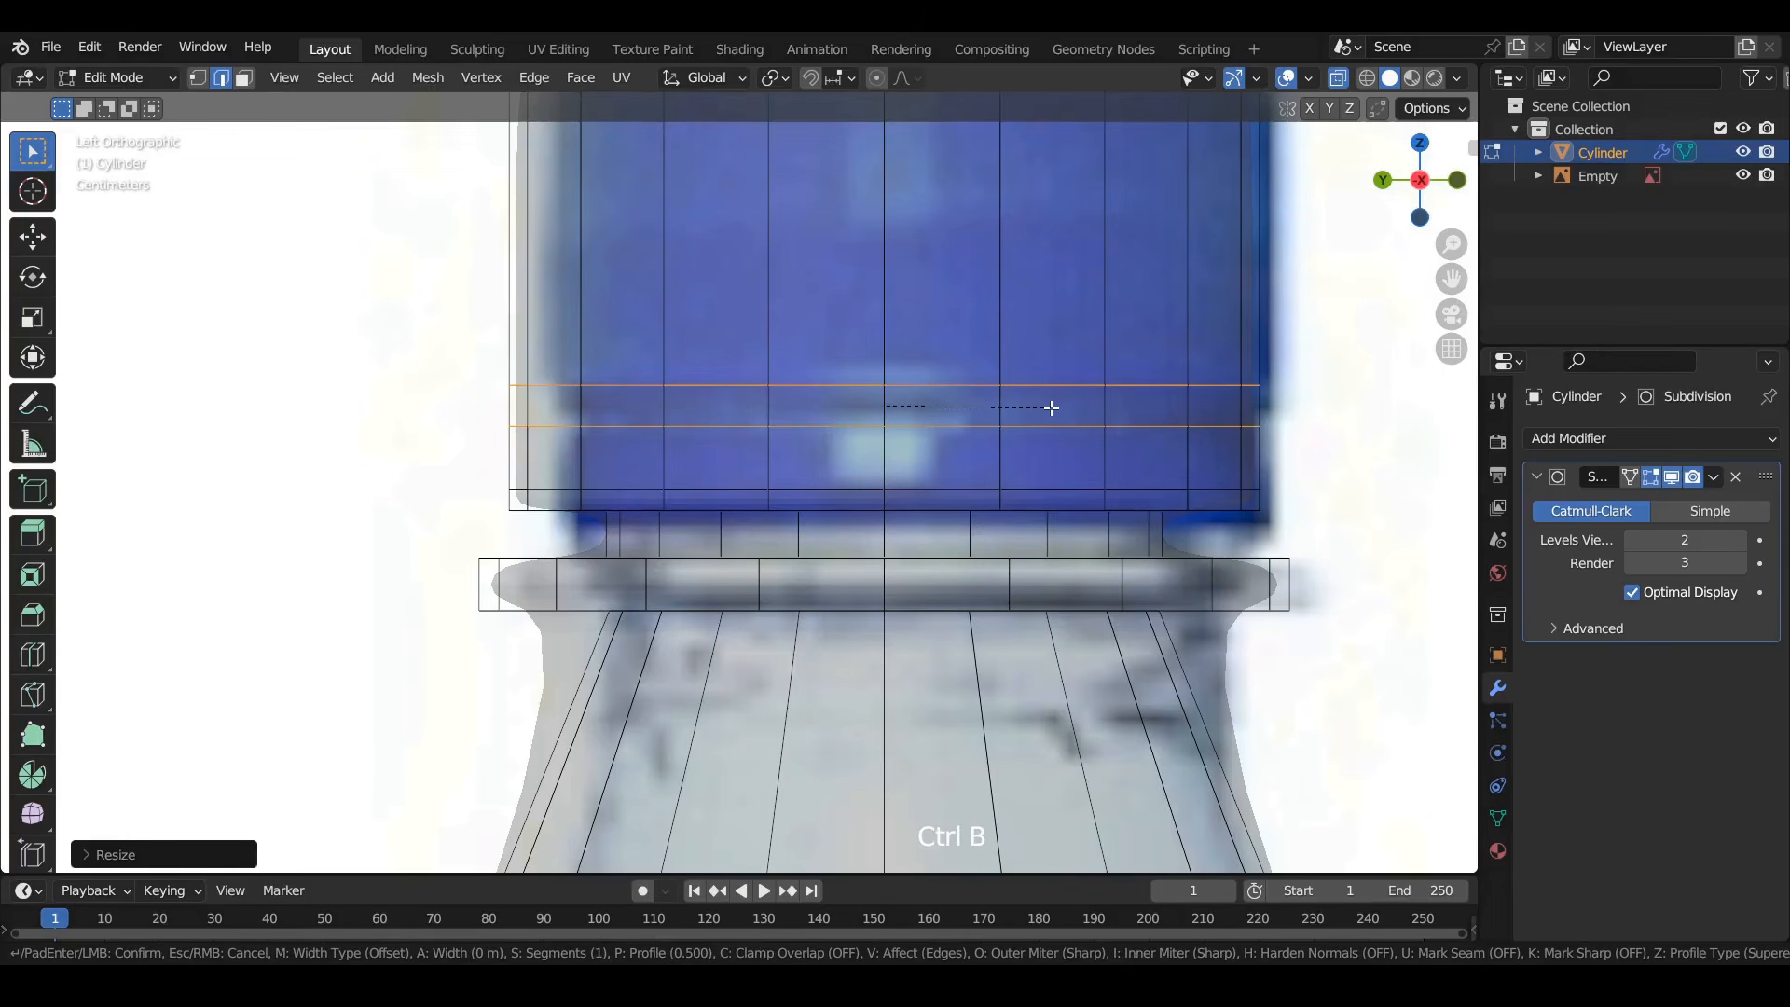
left_click(1061, 407)
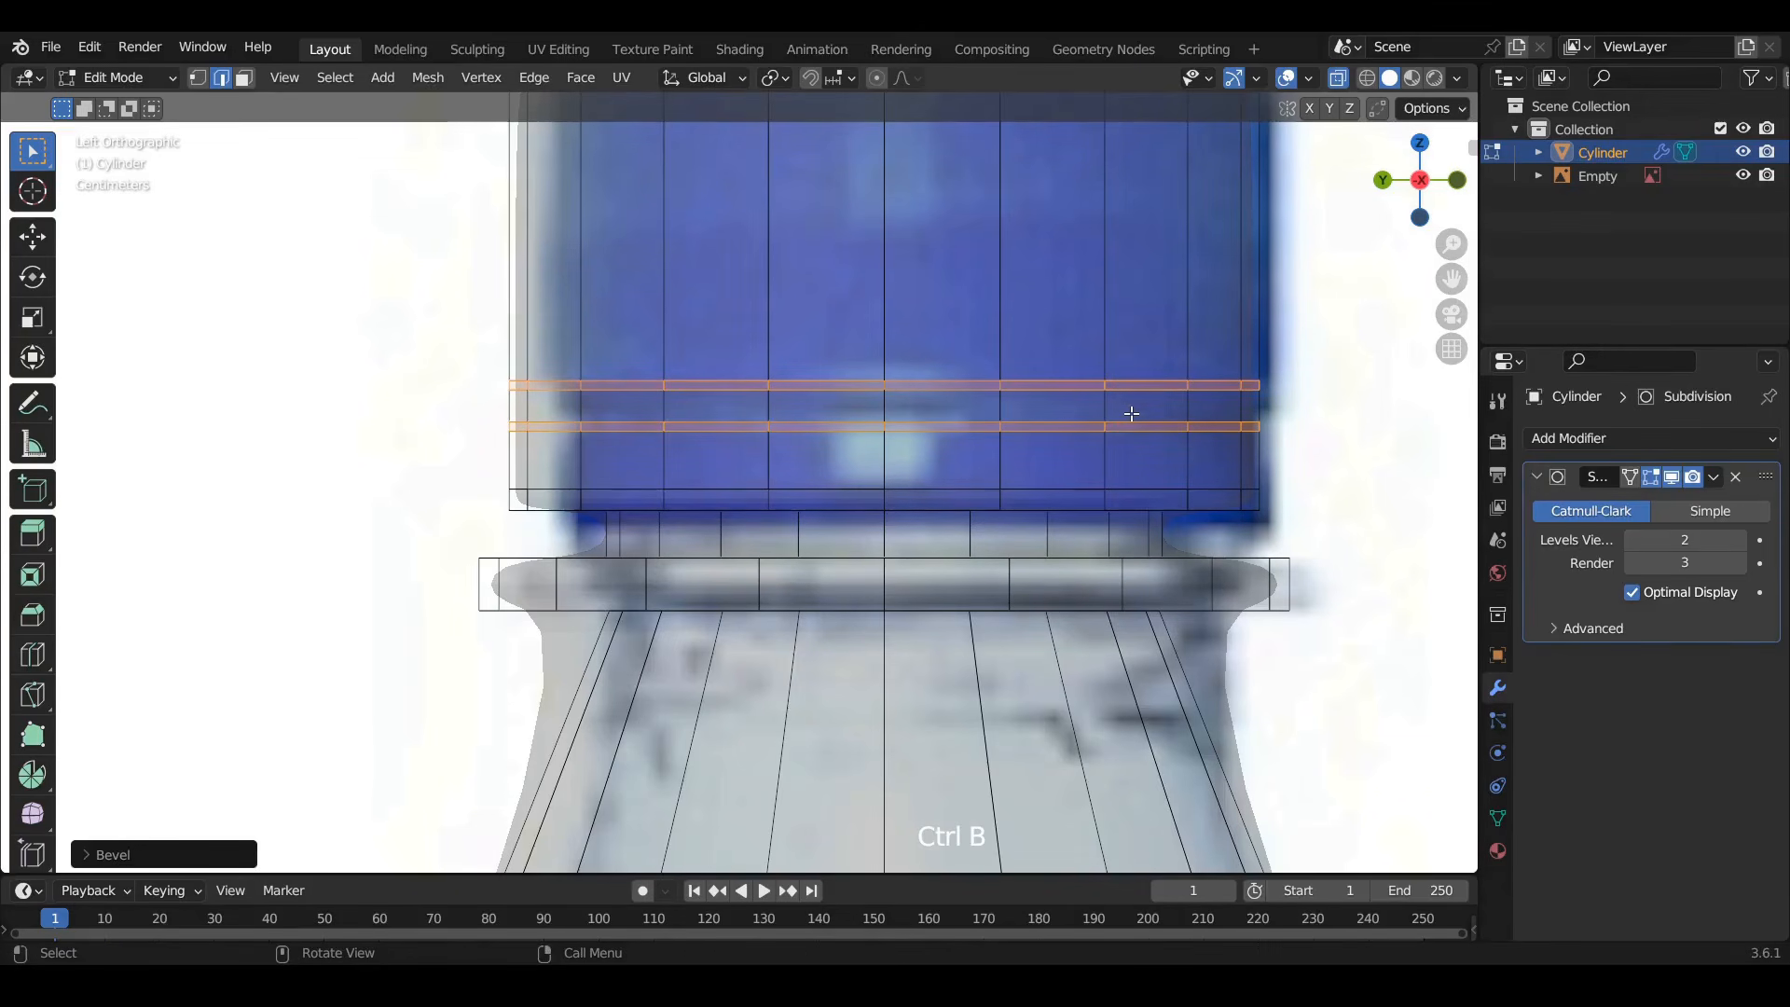
Select the ring of faces between the two bevelled loops and scale it inward to about 0.92
left_click(245, 78)
left_click(860, 401)
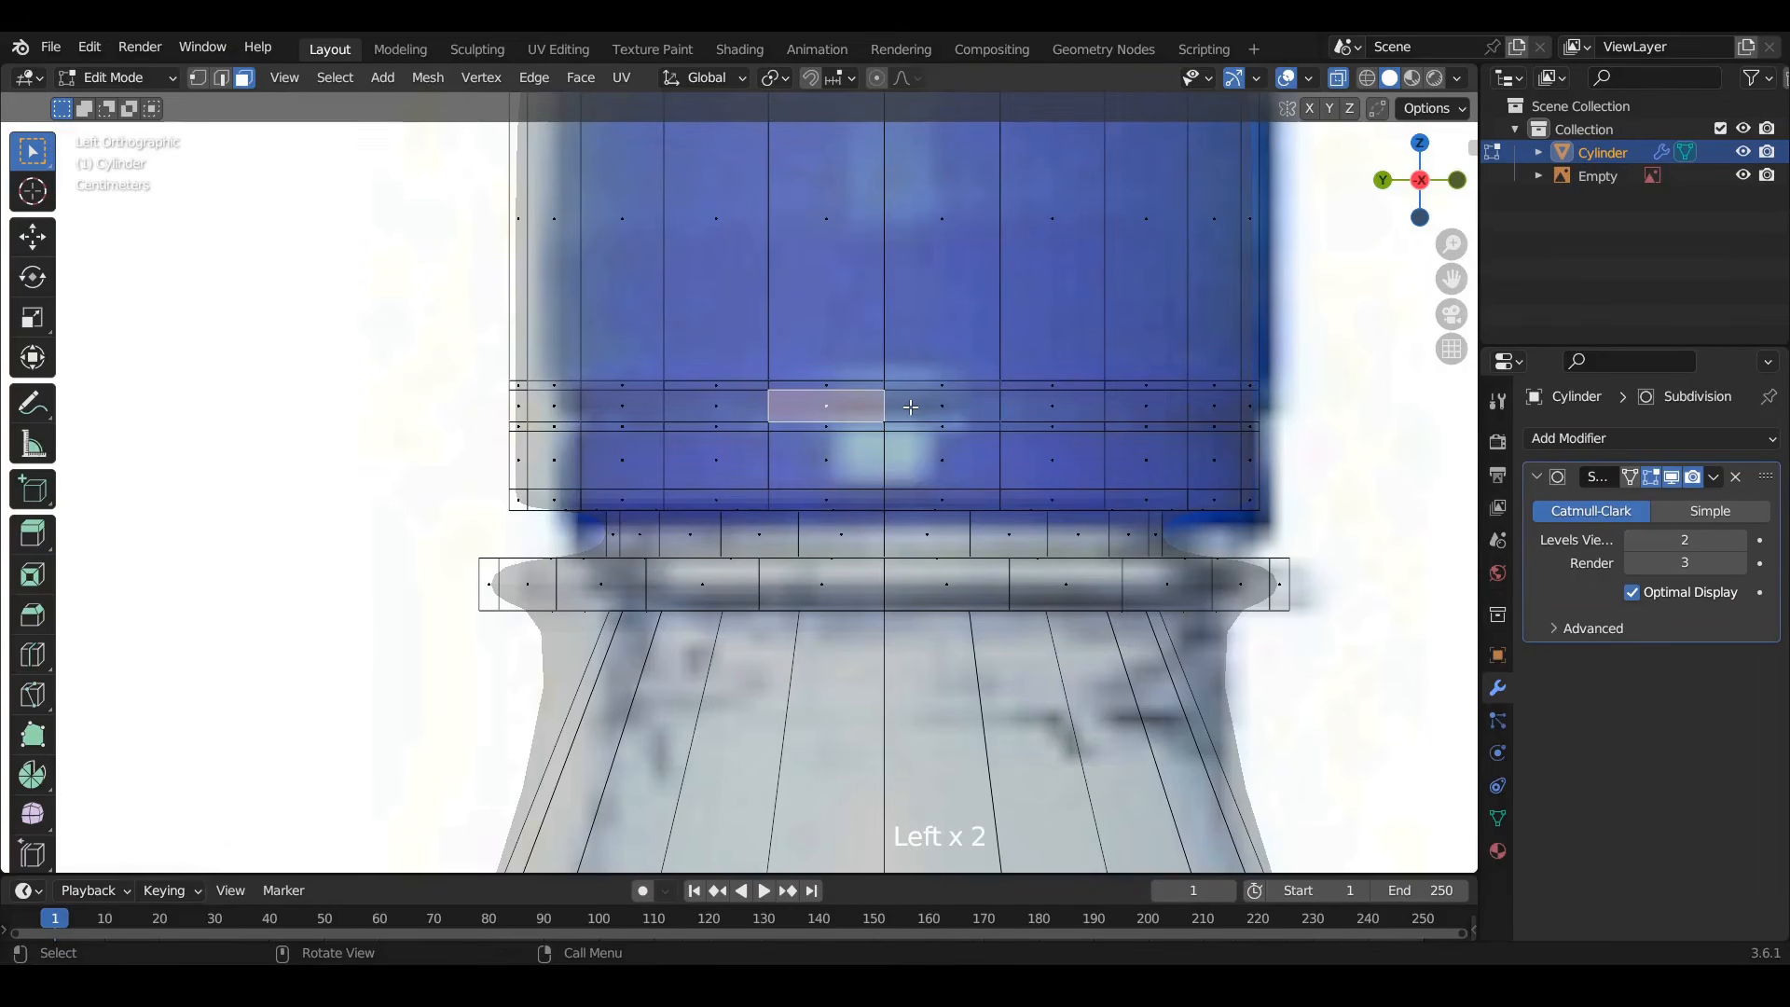
left_click(897, 405, "alt")
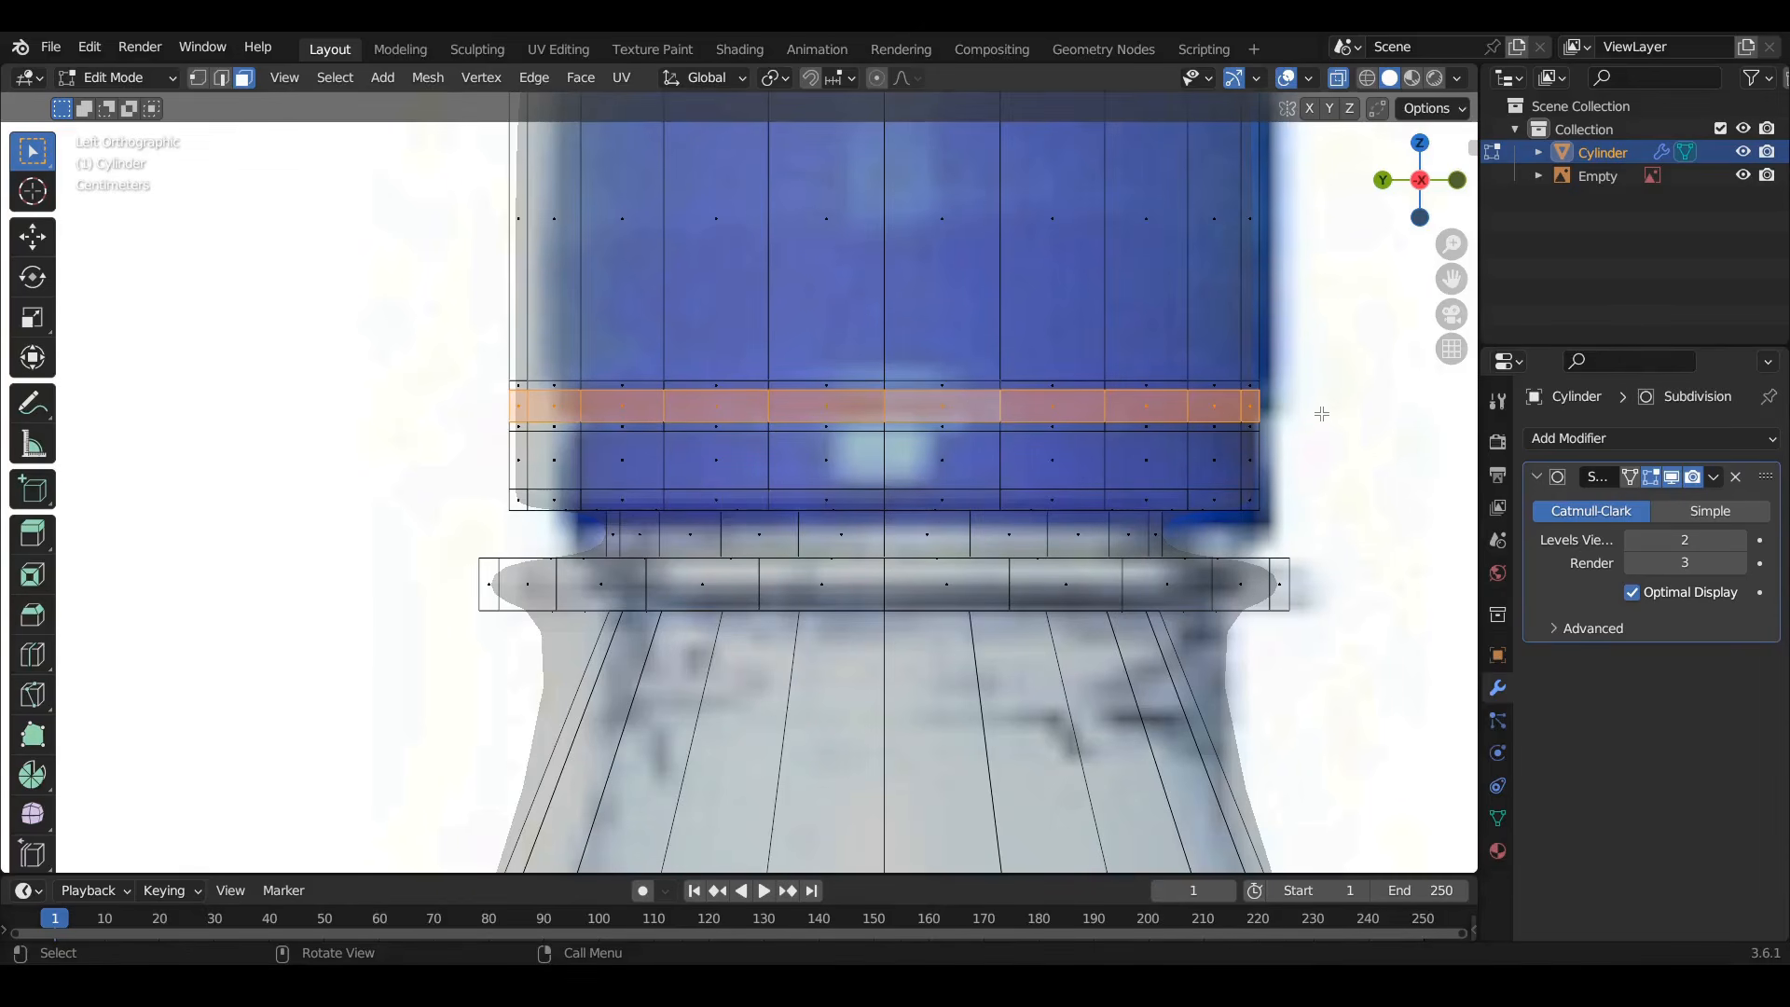
key("s")
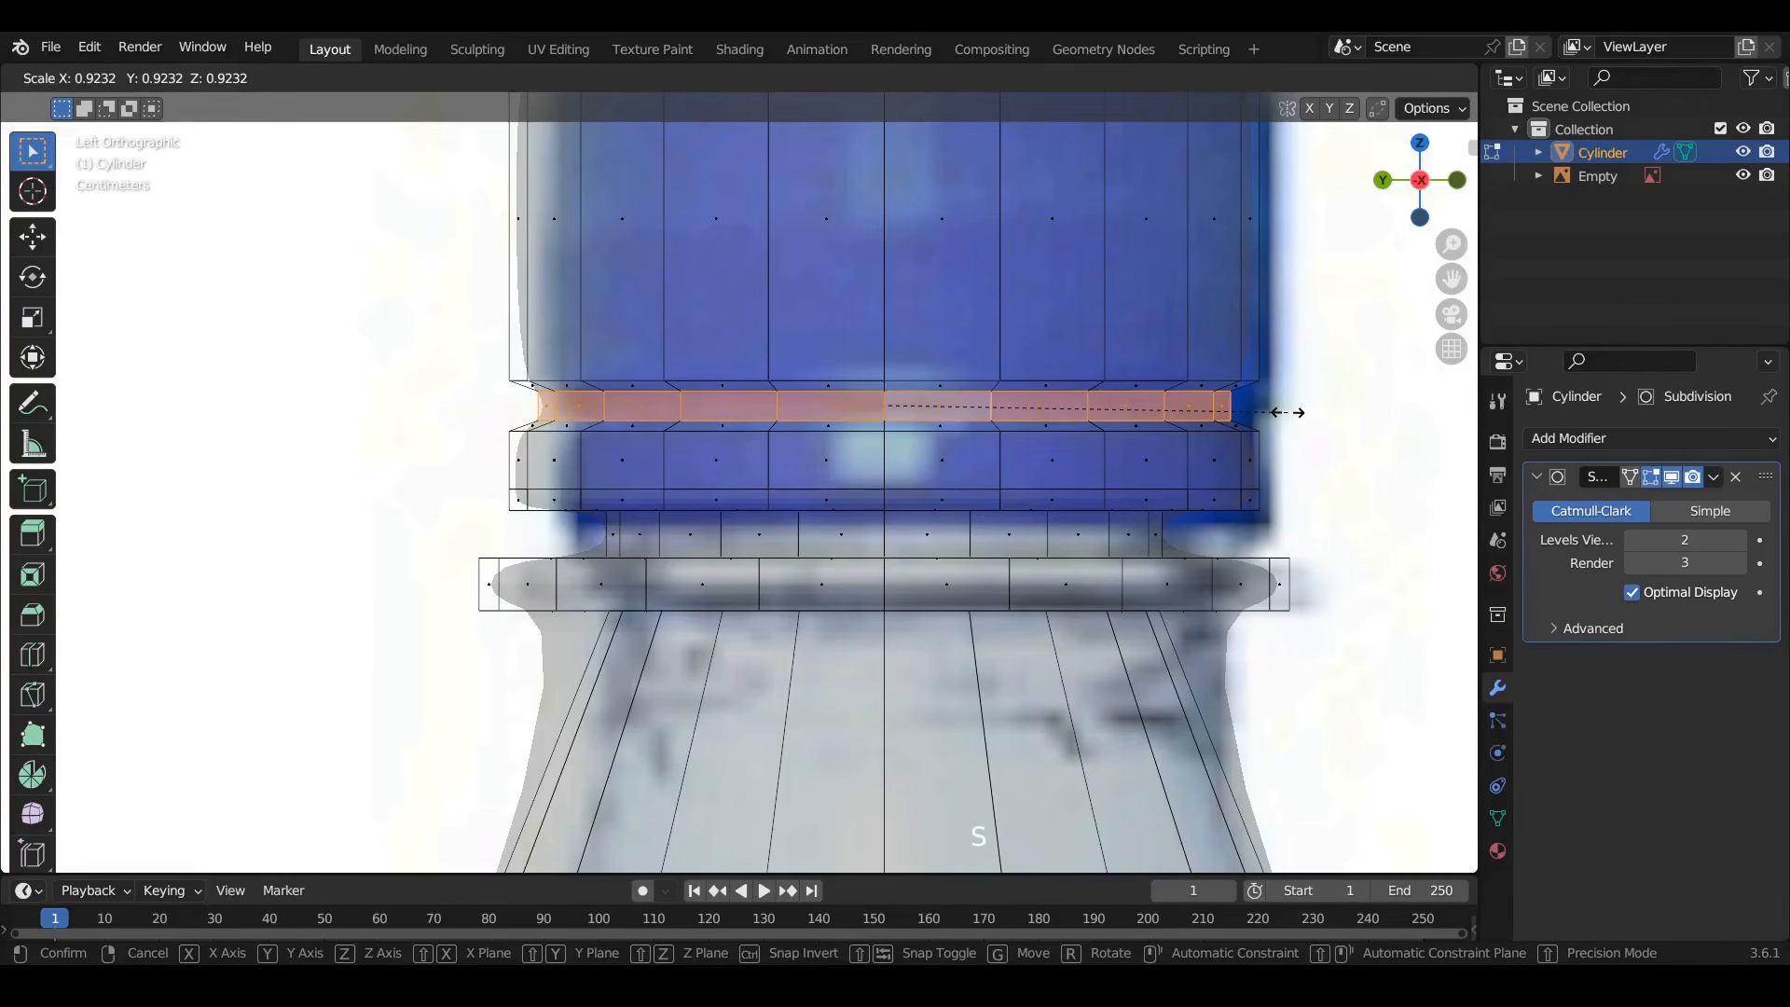
left_click(1285, 412)
Scale the recessed ring of faces by about 1.52 along Z to straighten the groove's walls
key("s")
key("z")
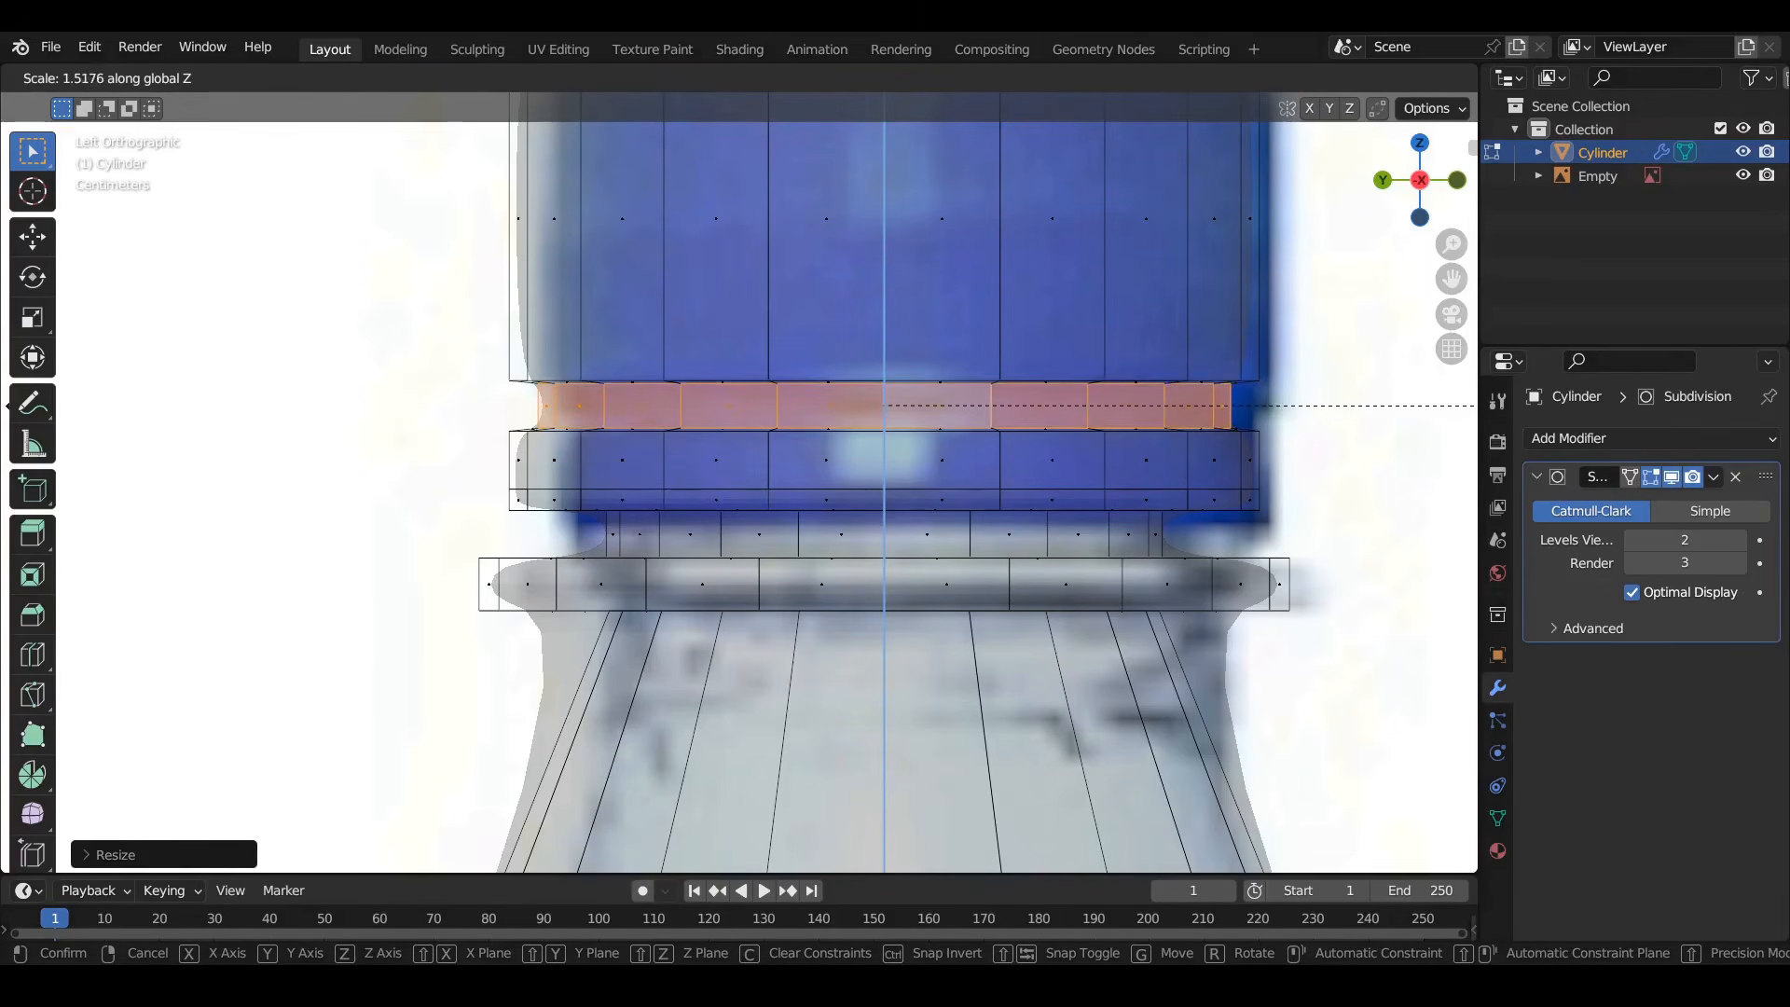
left_click(1459, 406)
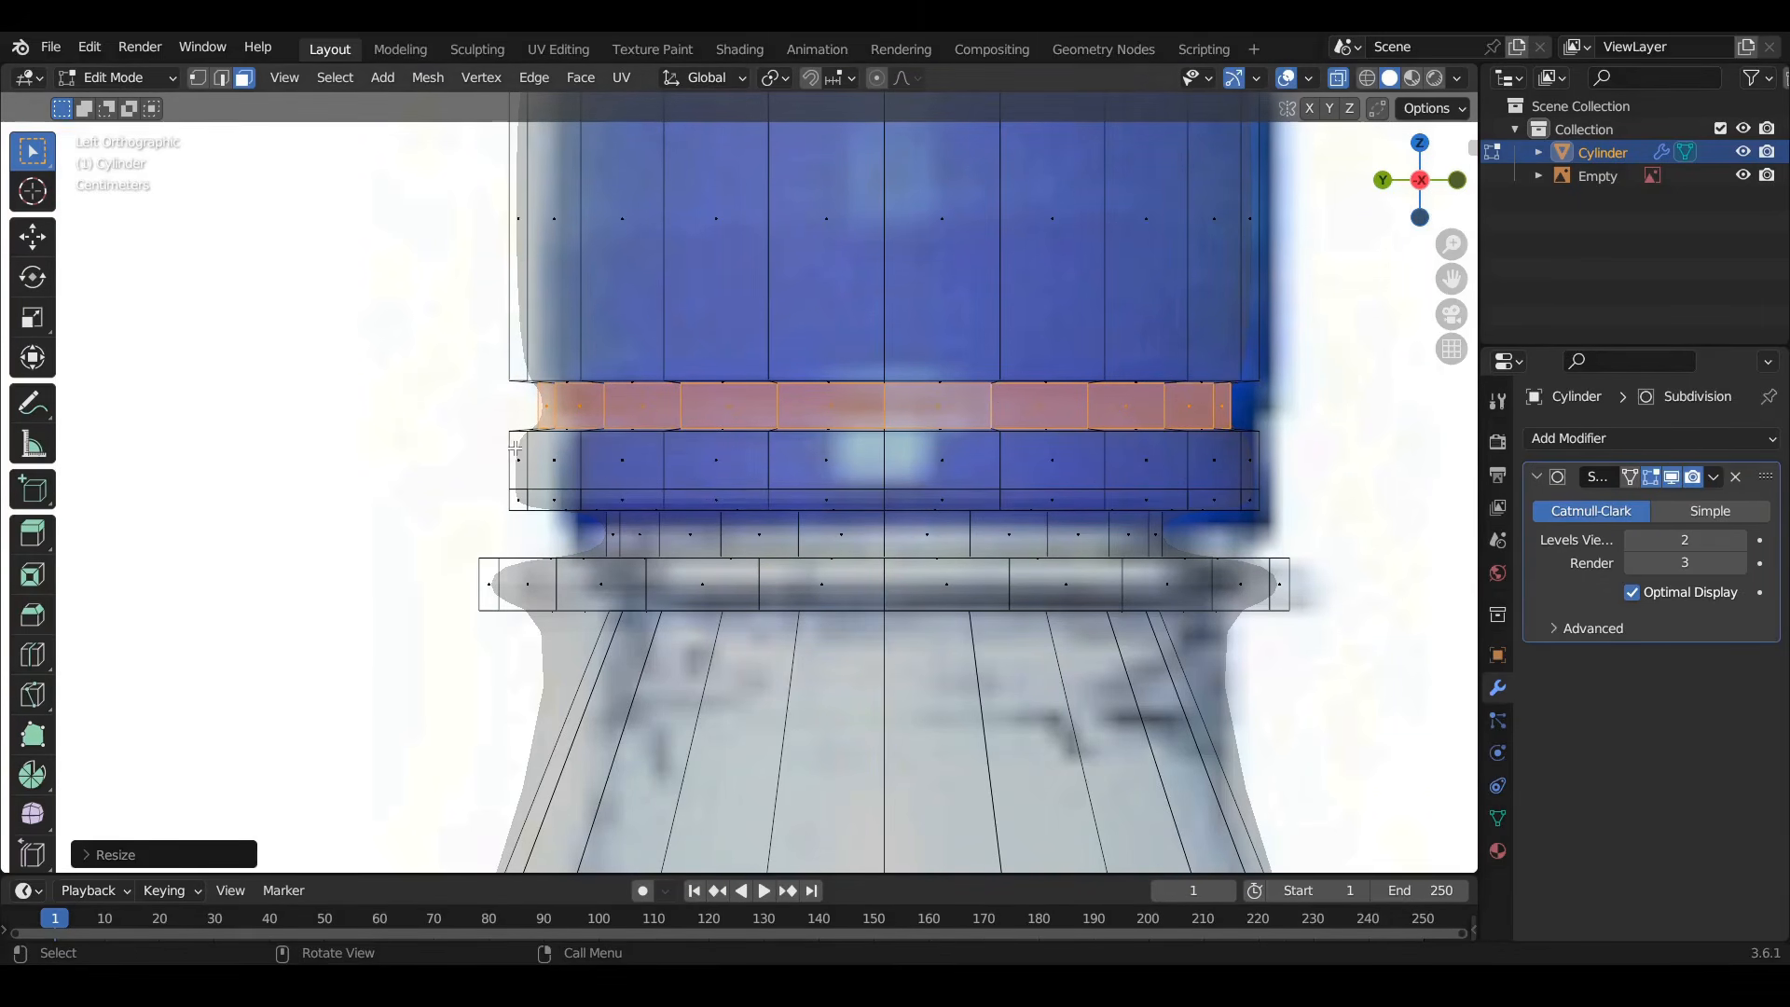
Inset the recessed ring of faces in the cap groove at 0 m thickness, and turn off X-ray
scroll(918, 404, "up", 3)
middle_click_drag(933, 406, 753, 409, "shift")
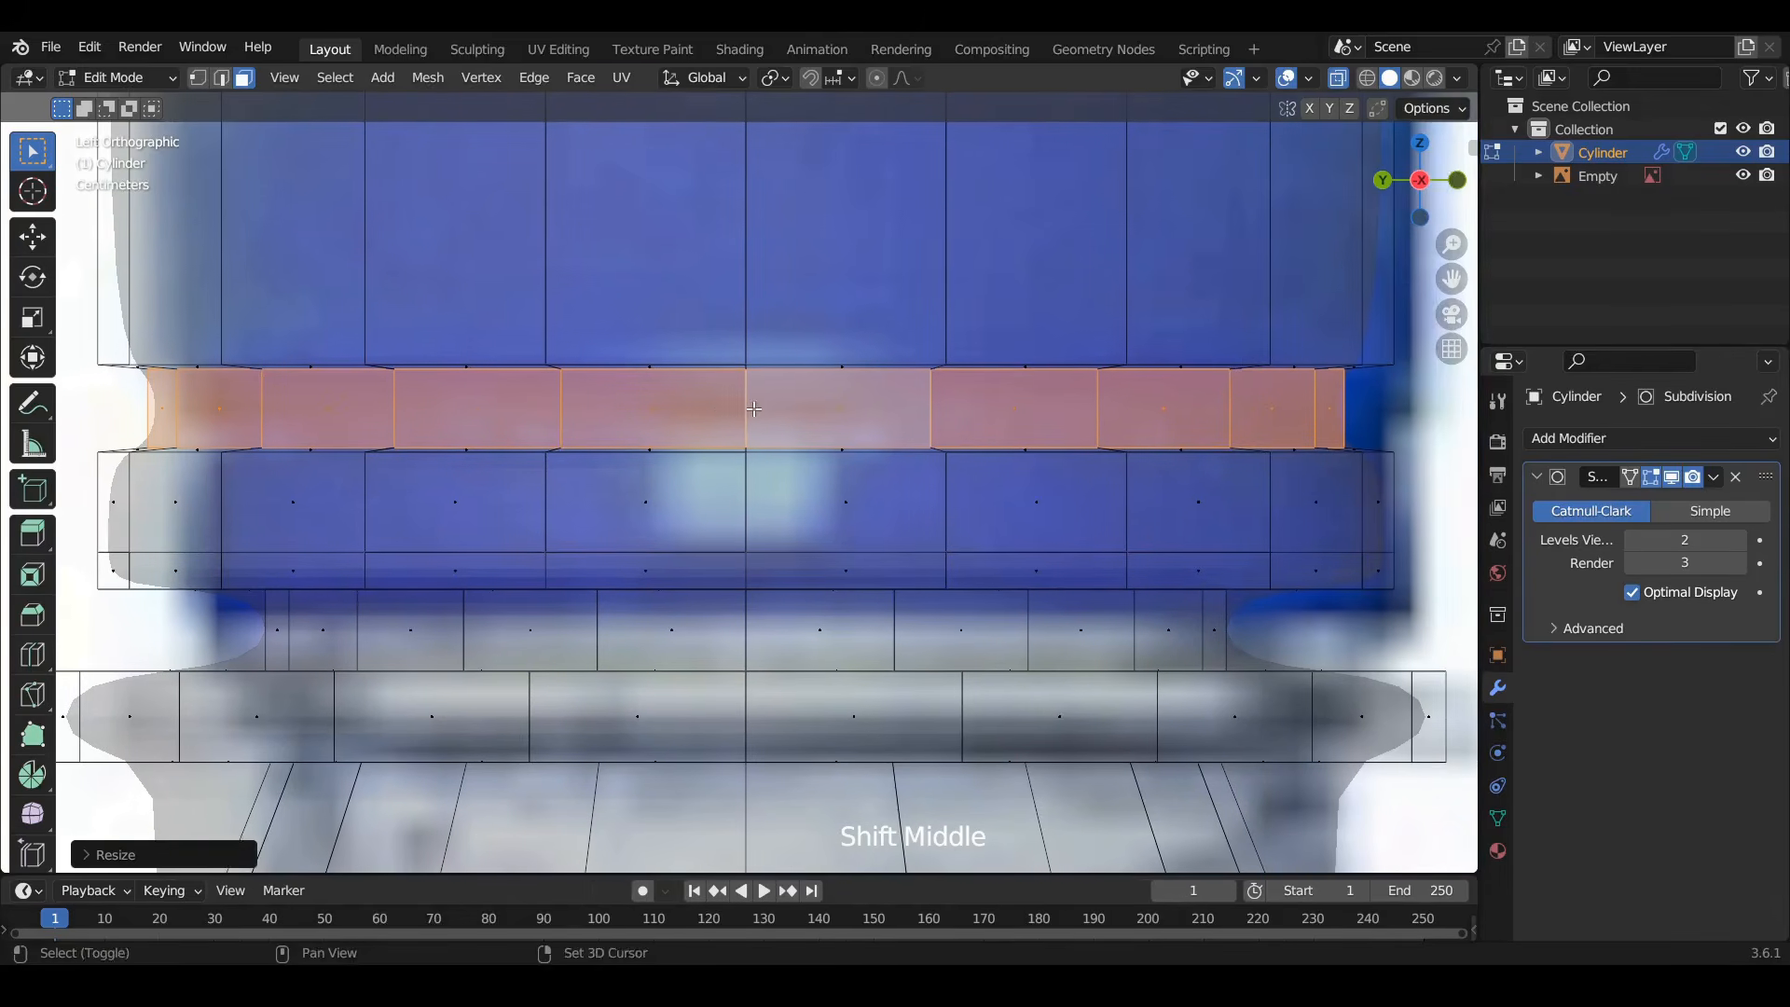
key("i")
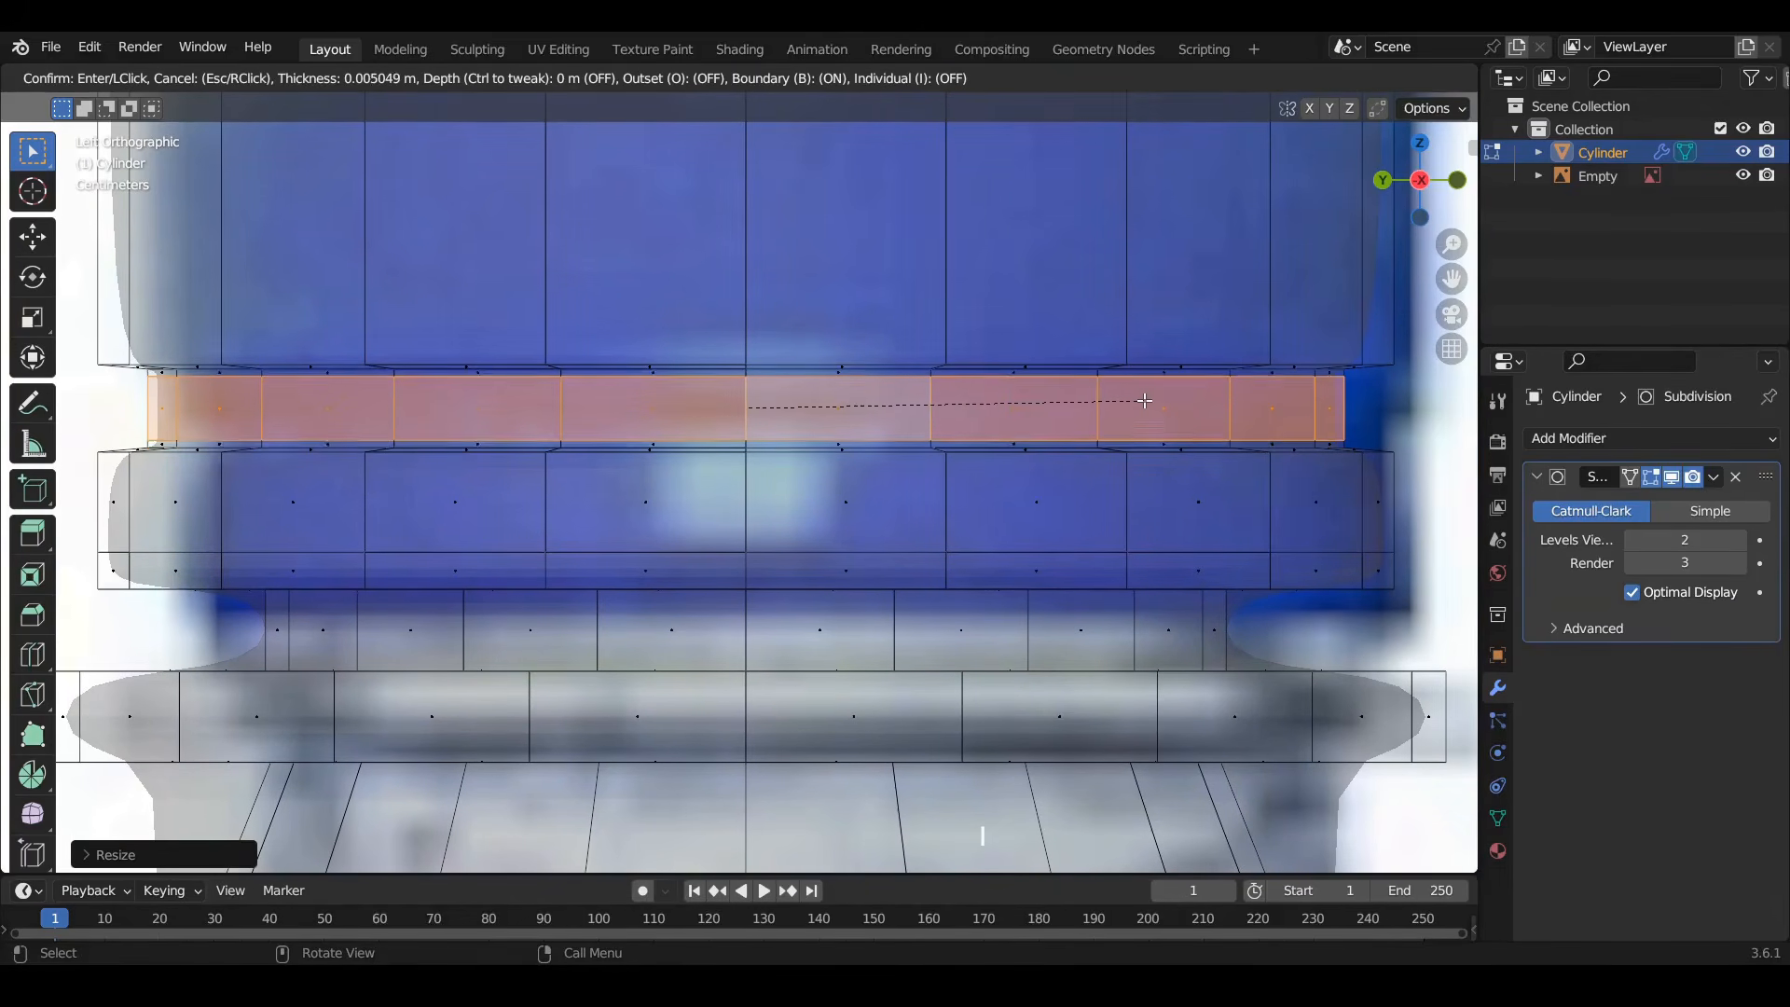
key("i")
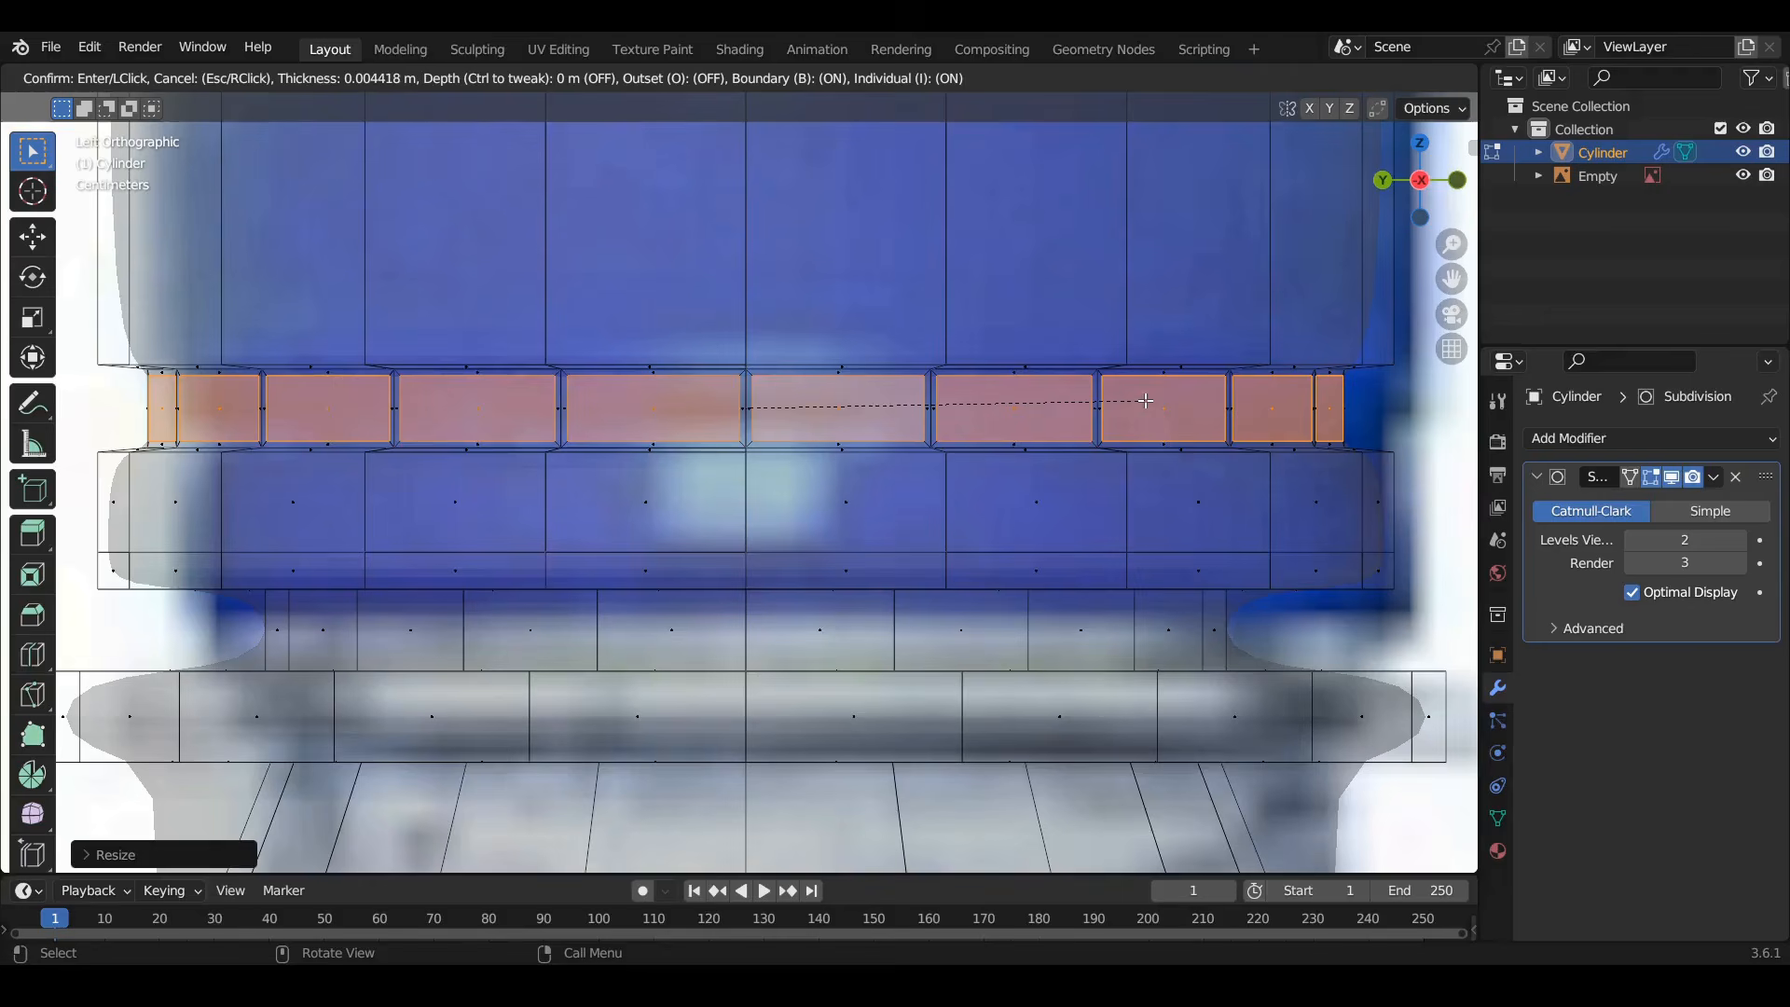
key("i")
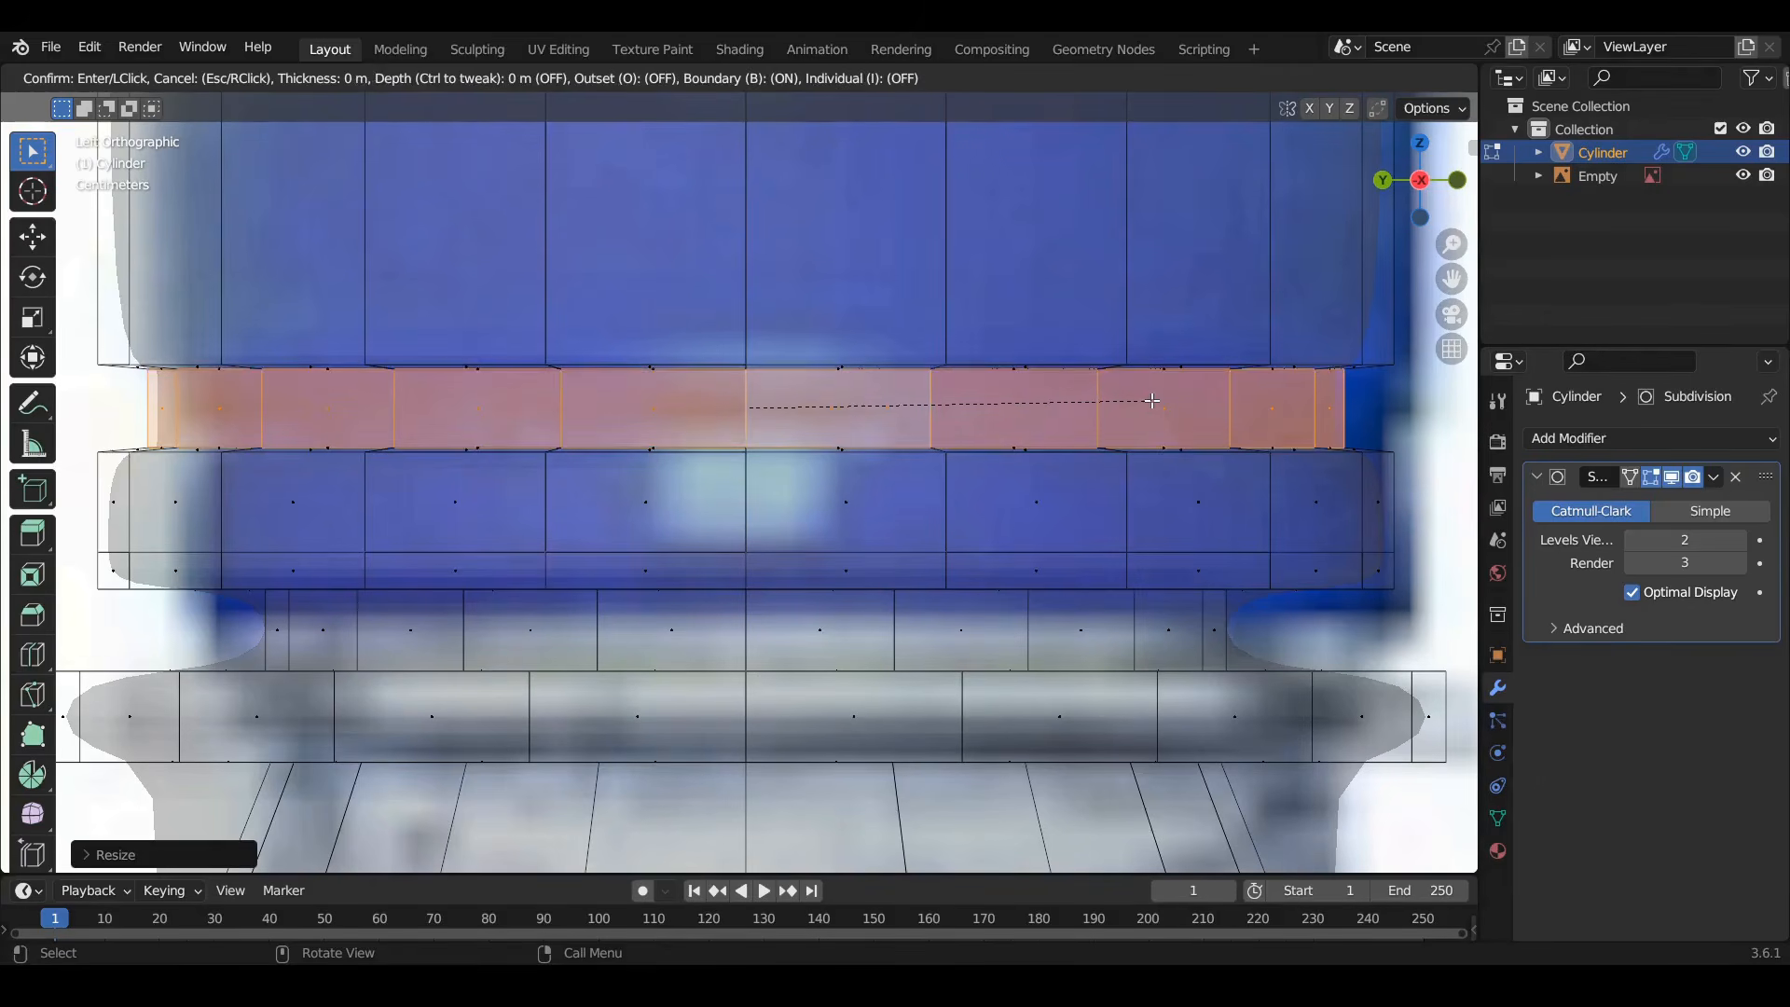
left_click(1168, 401)
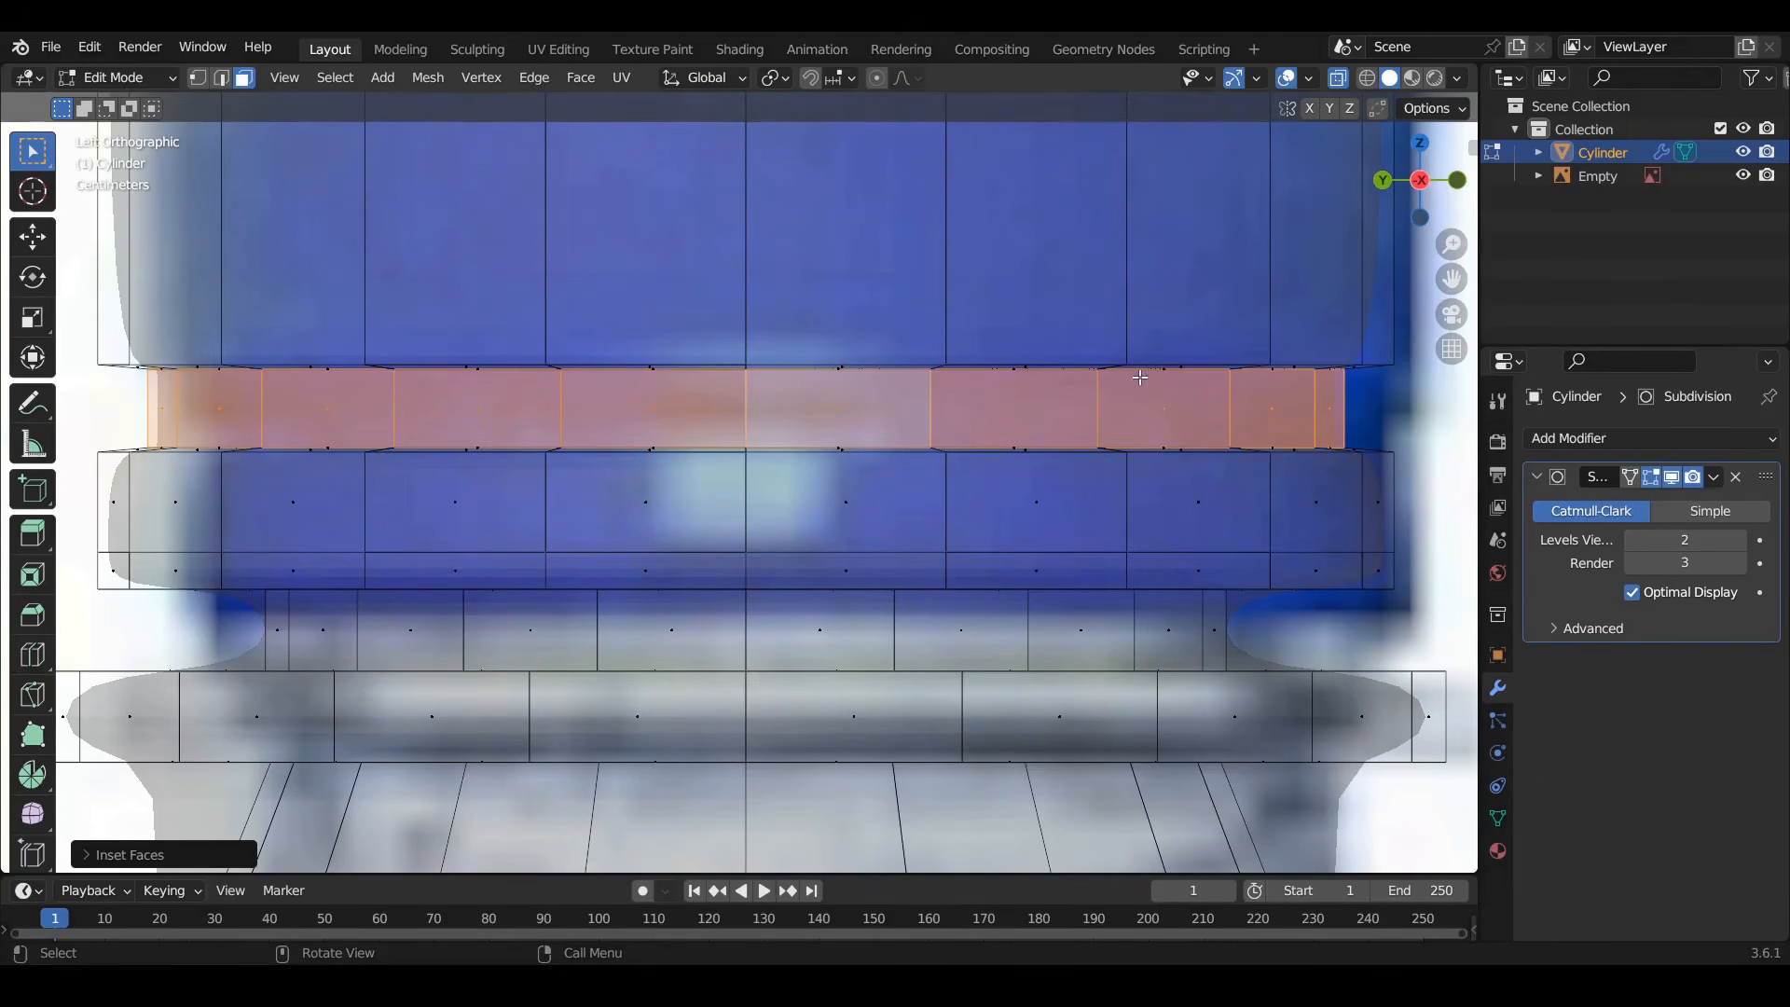
left_click(1340, 79)
Try to select the ring of faces on the ledge just below the cap groove
mouse_move(1081, 522)
middle_mouse_down()
mouse_move(1169, 569)
mouse_move(1093, 504)
middle_mouse_up()
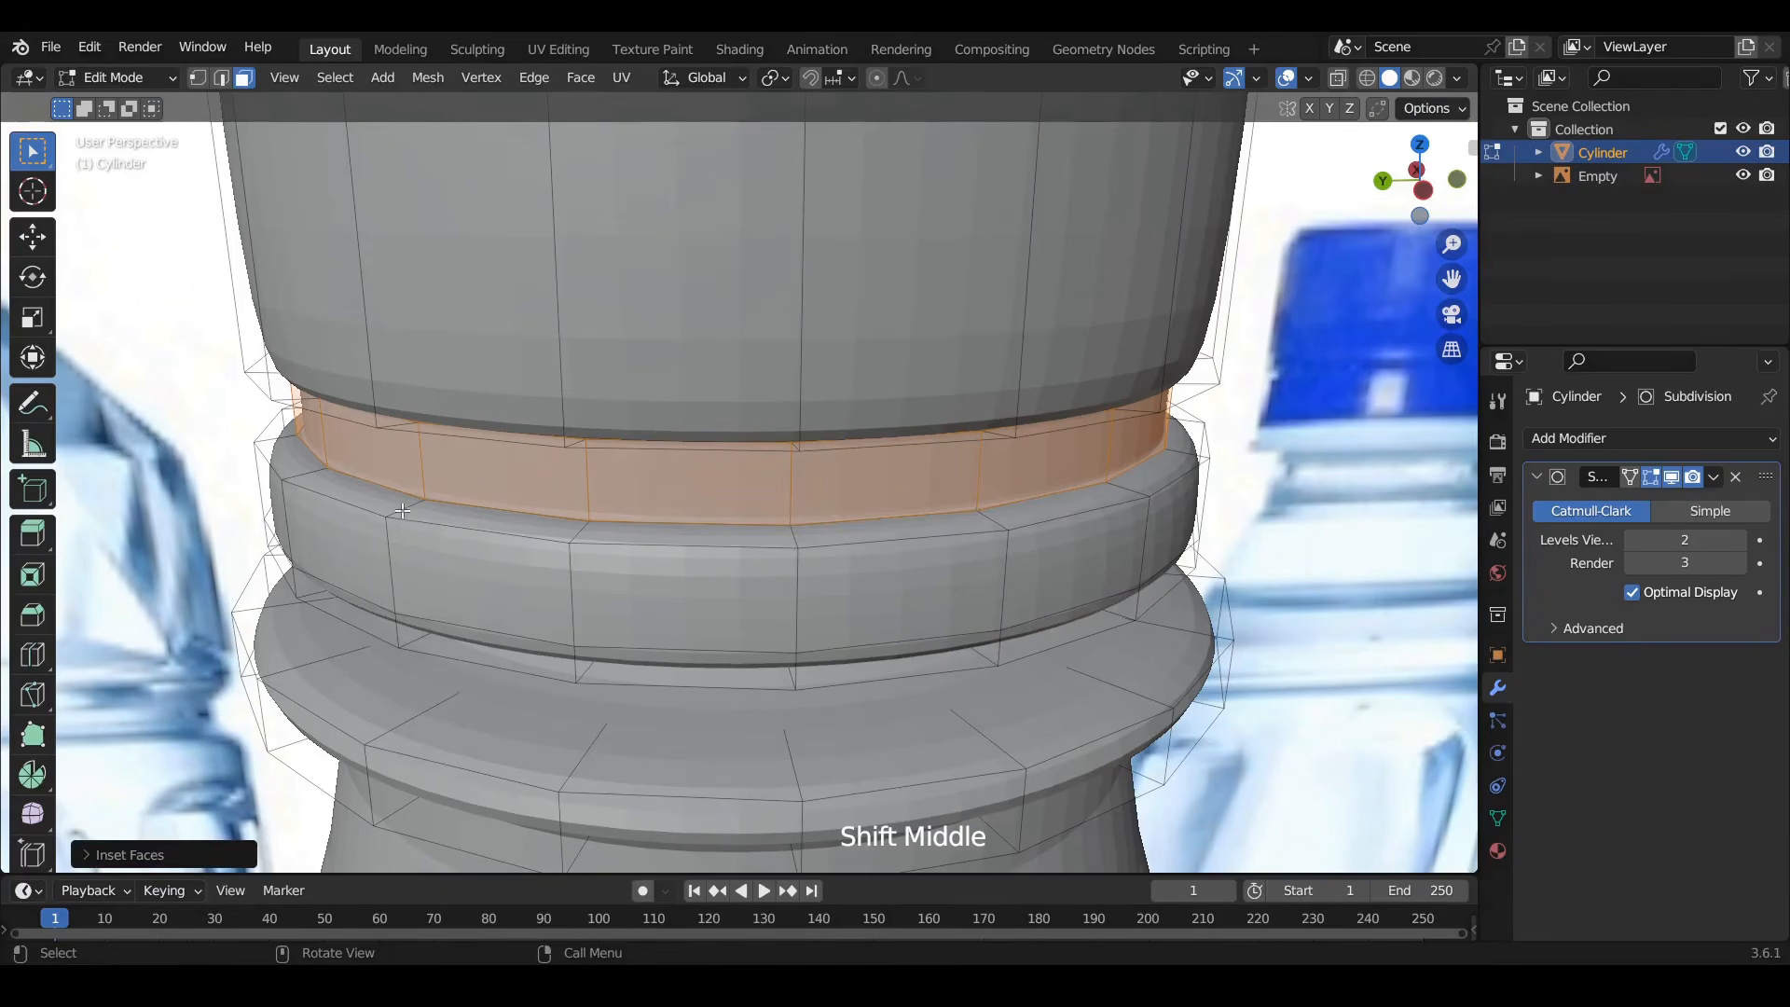
scroll(402, 511, "up", 3)
left_click(471, 516)
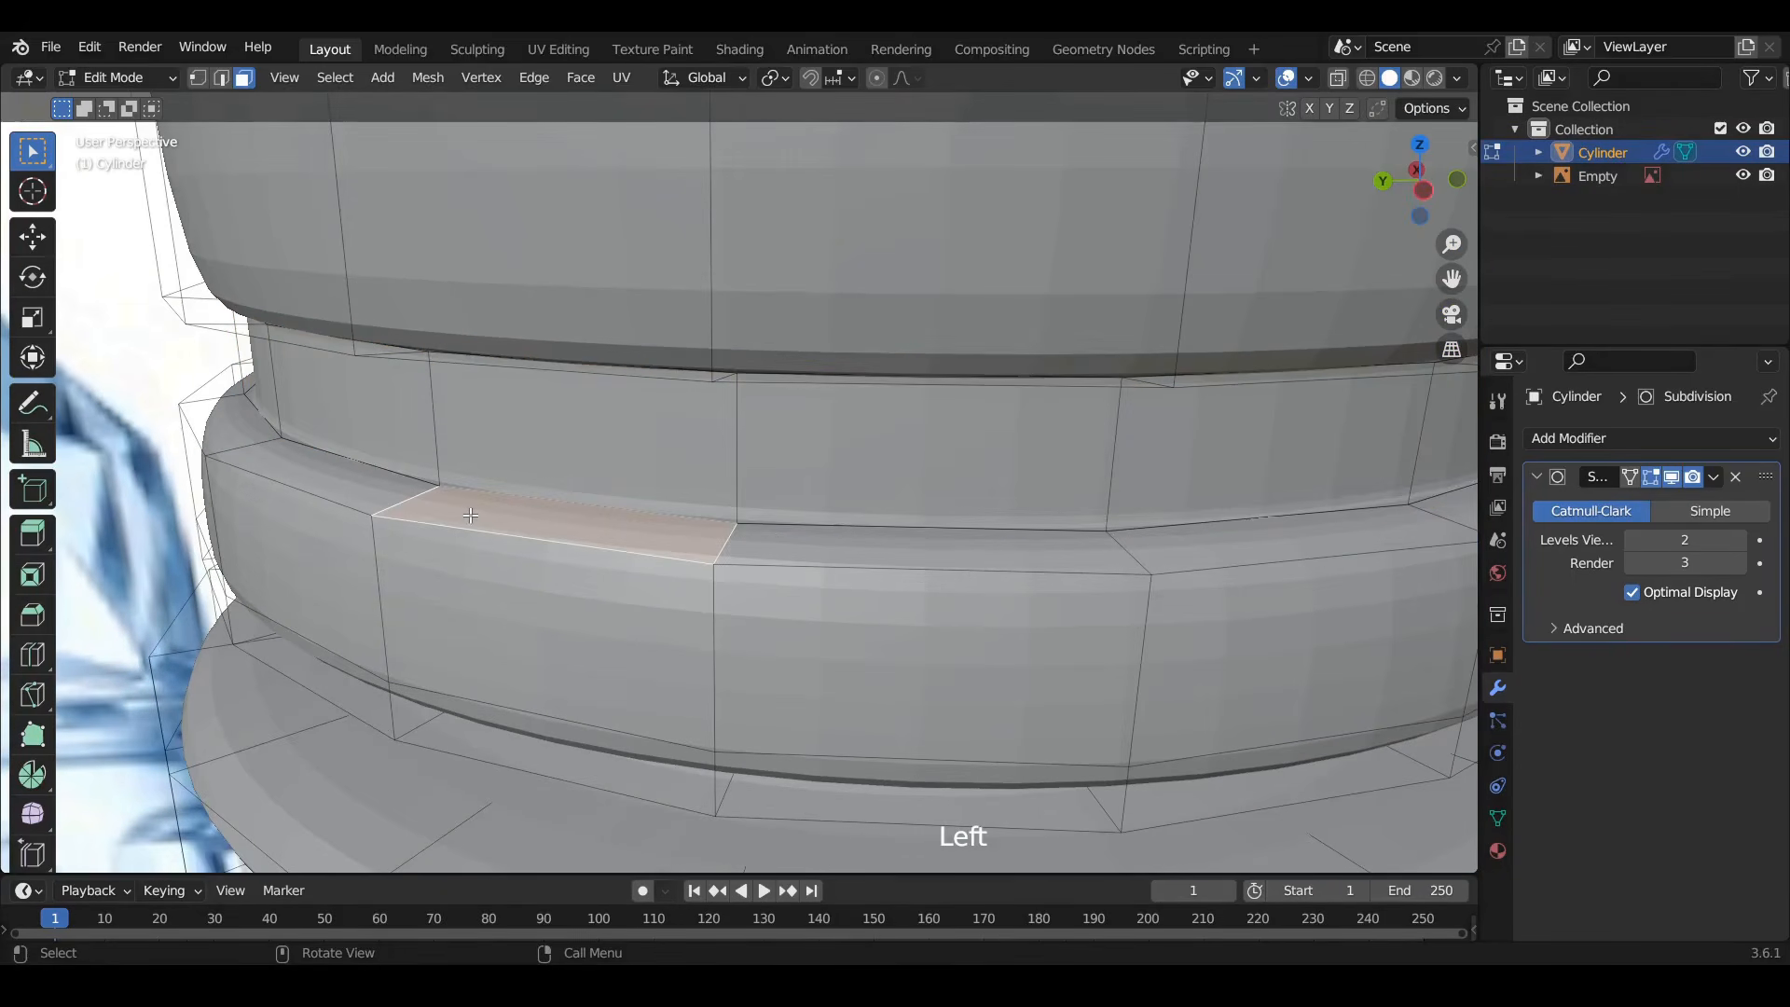
left_click(802, 548, "alt")
left_click(691, 539, "alt")
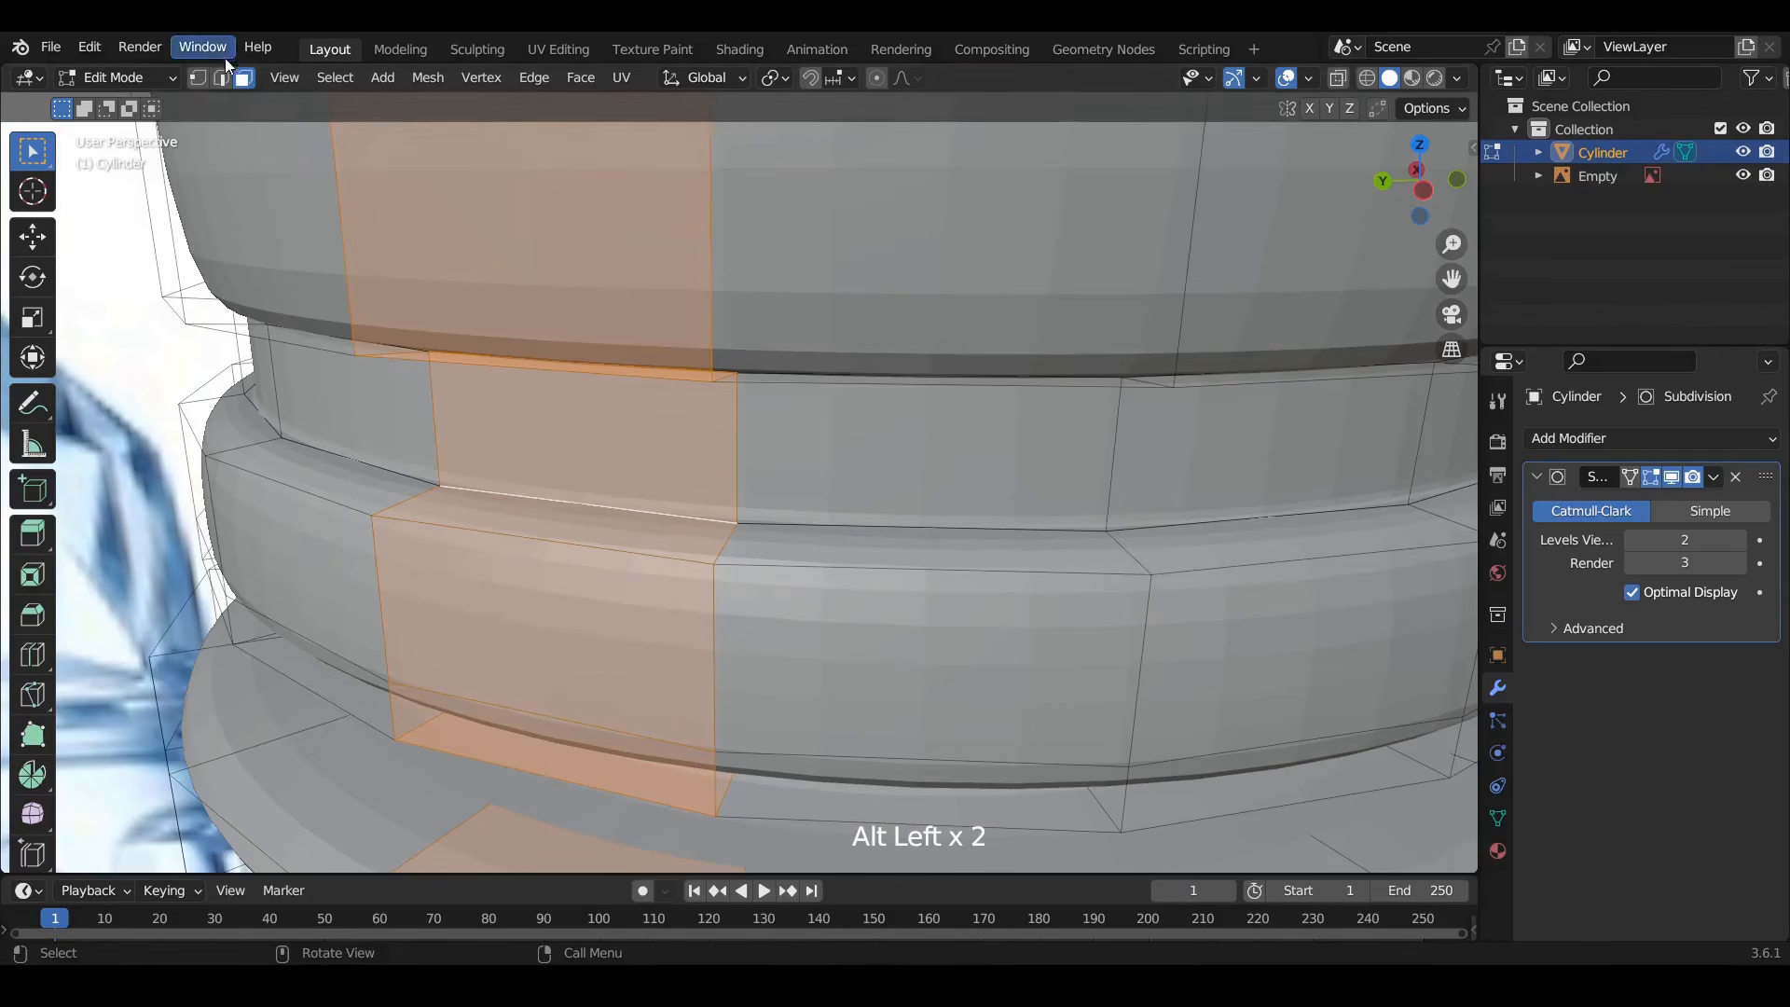
Try a centred loop cut around the ledge below the groove, scaled outward toward the ledge's rim, and undo both operations
left_click(221, 77)
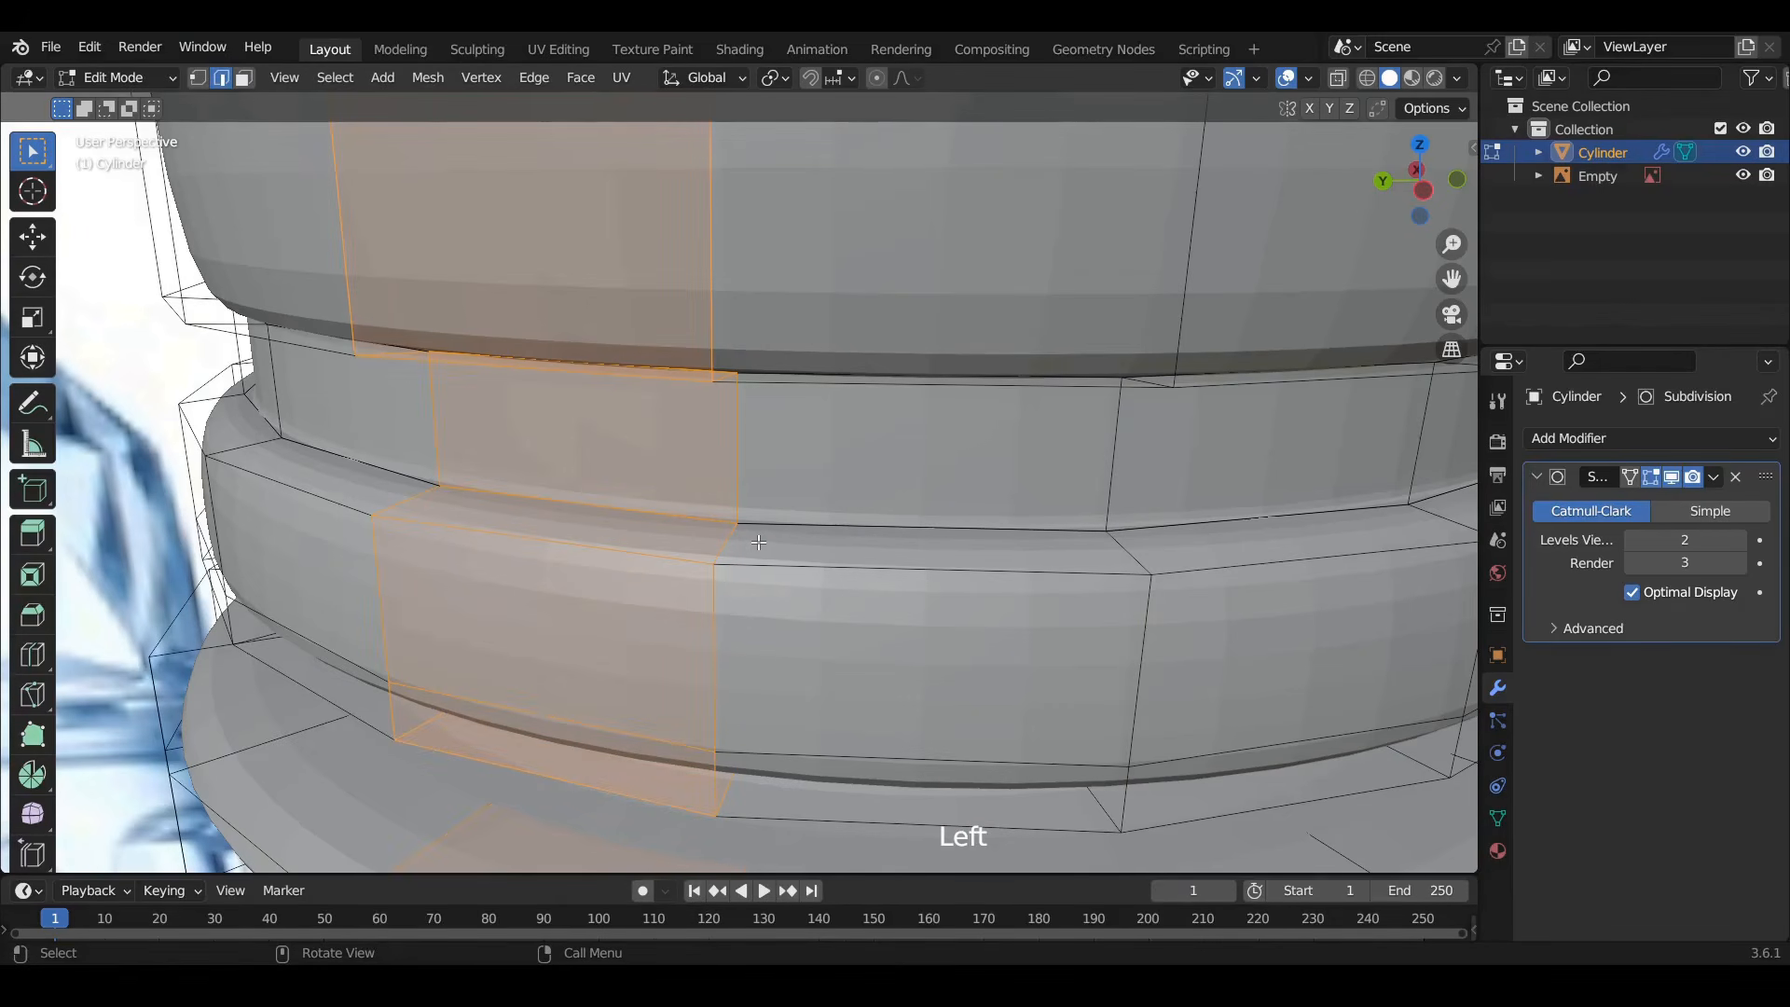
key("ctrl+r")
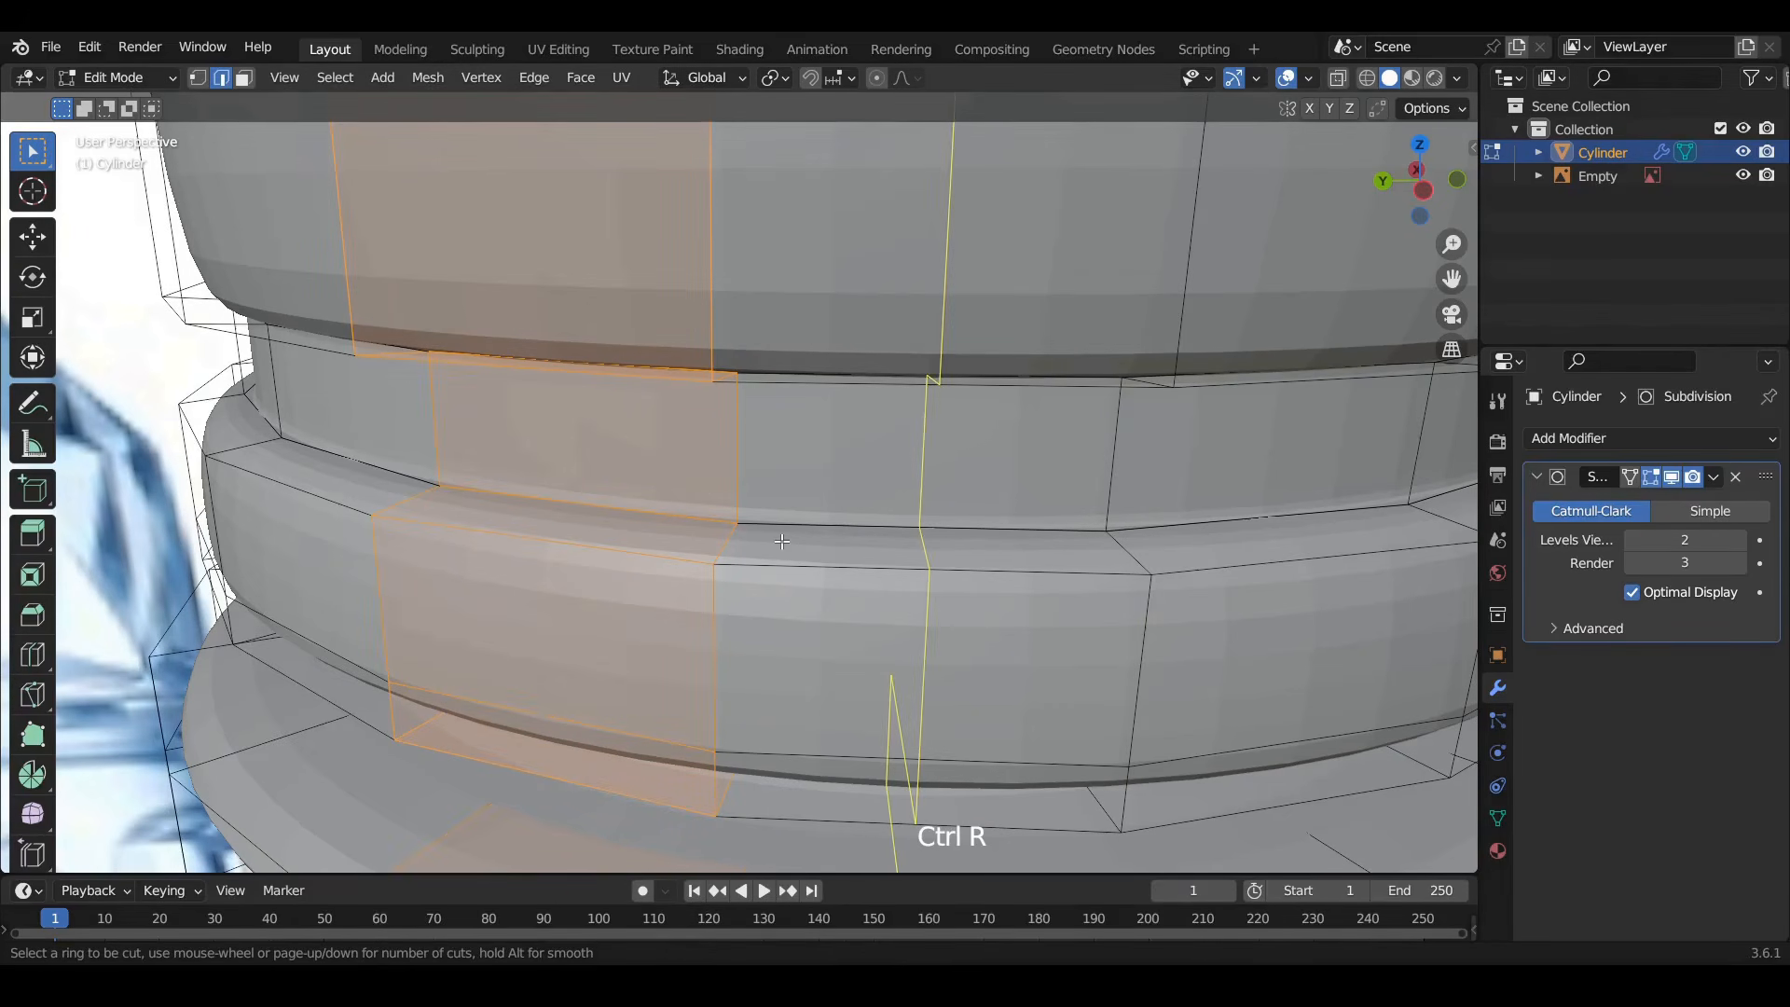
left_click(733, 544)
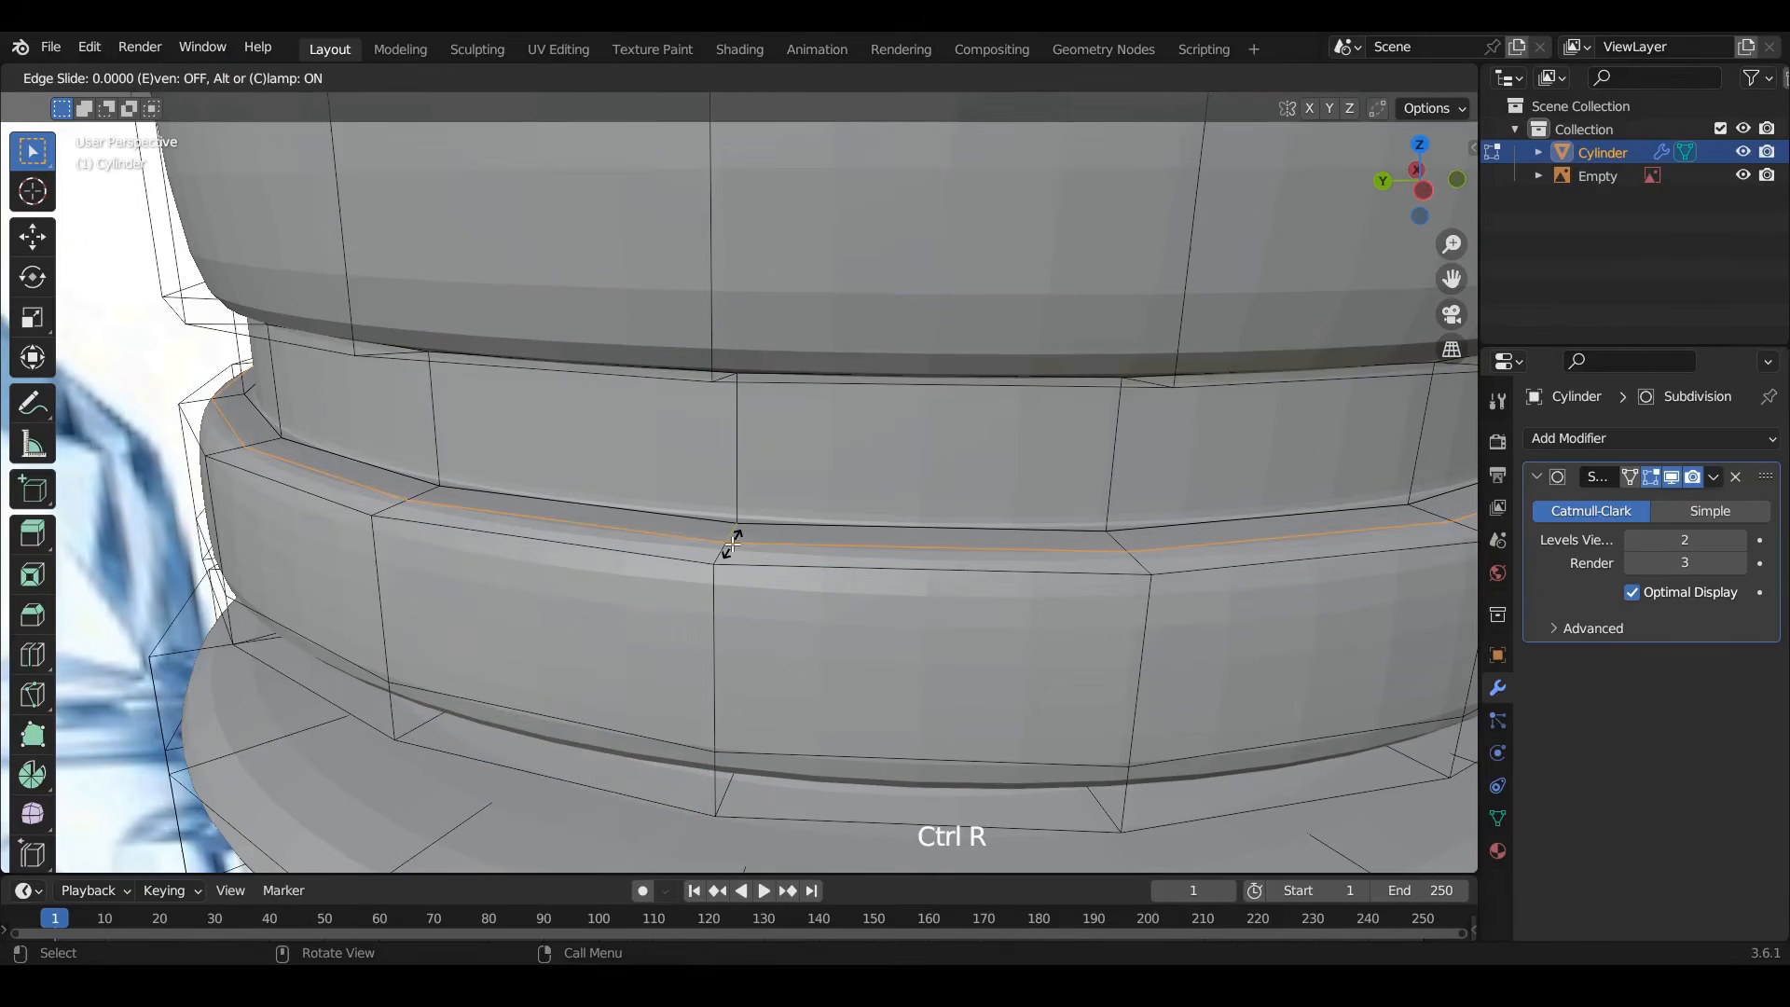
right_click(733, 545)
key("s")
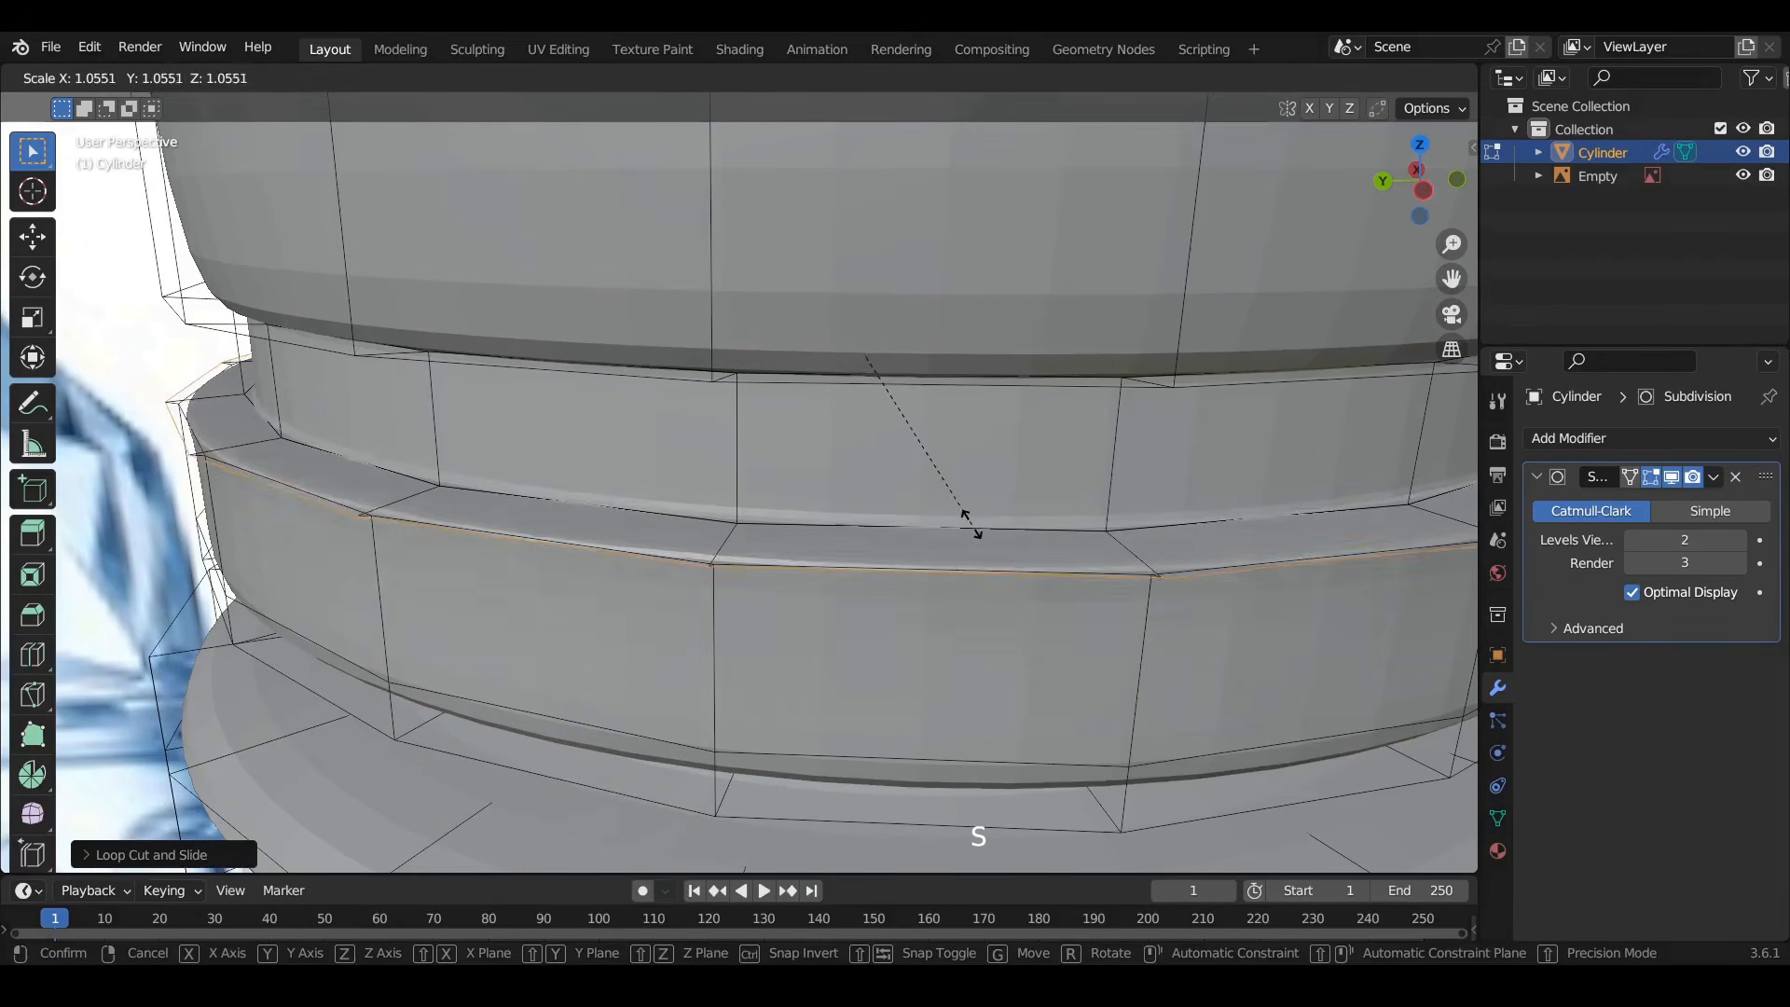
left_click(962, 525)
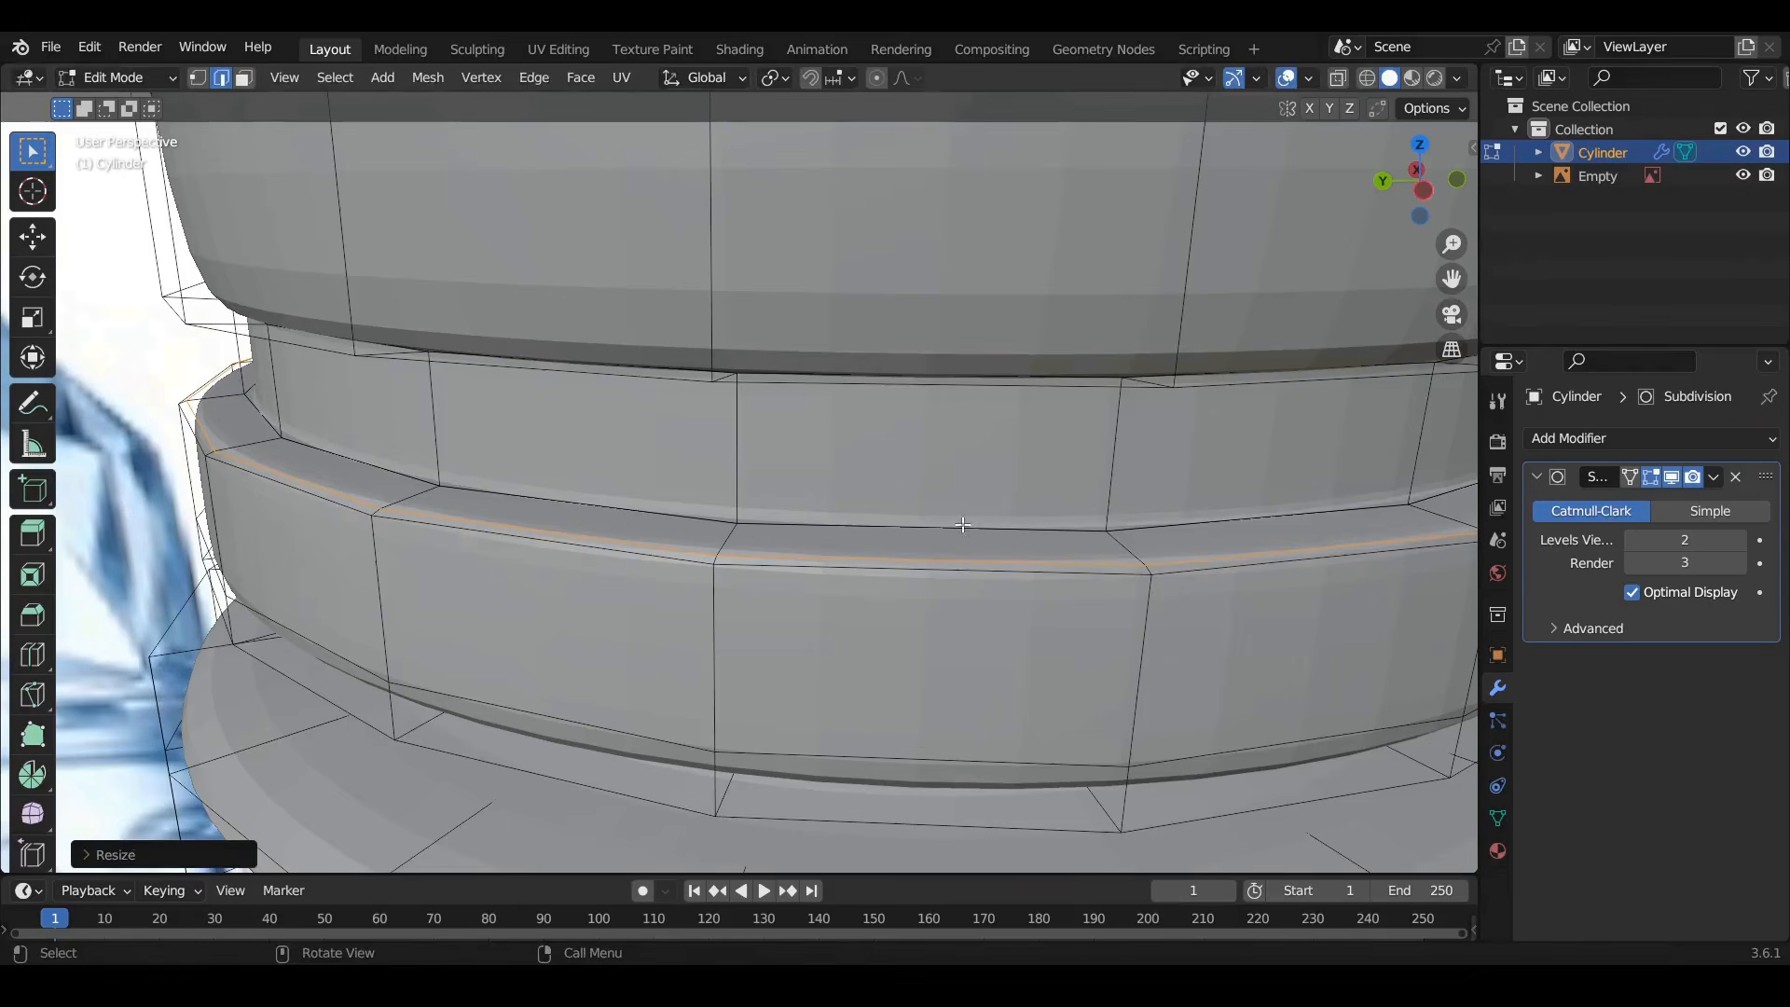
middle_click_drag(962, 525, 768, 432)
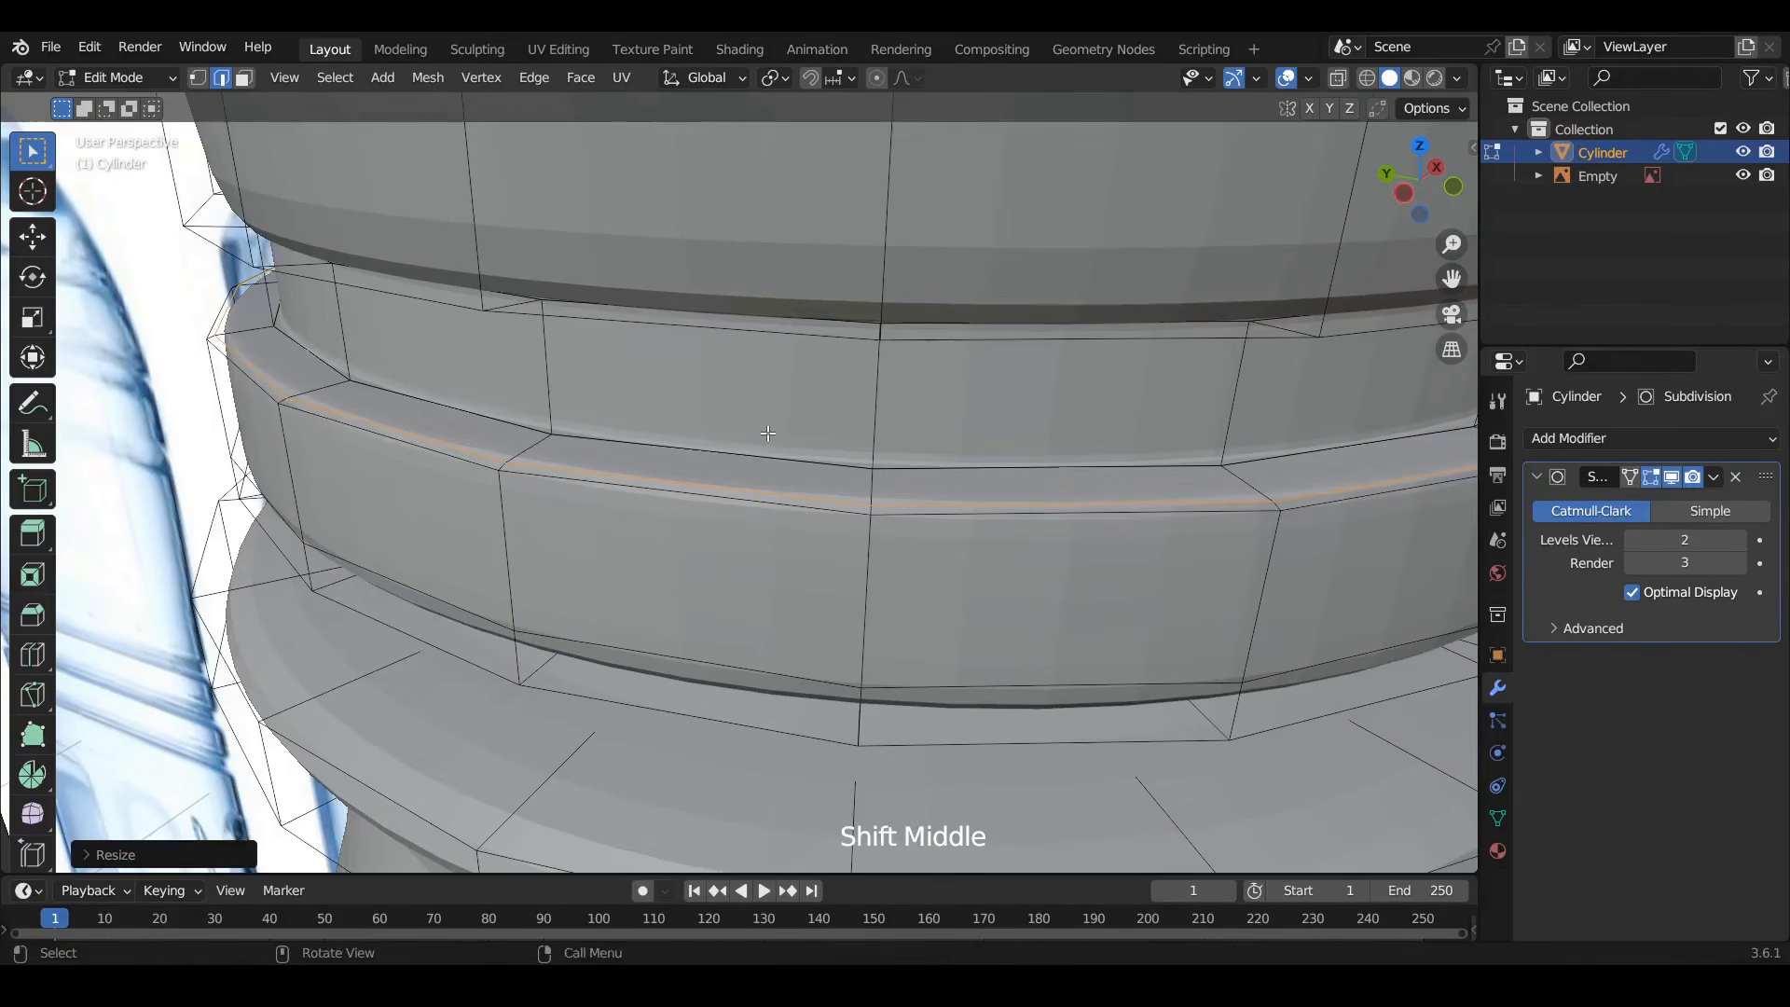
key("ctrl+z")
key("ctrl+z")
Select the full ring of faces on the ledge below the groove and inset it to sharpen the ledge
left_click(457, 431)
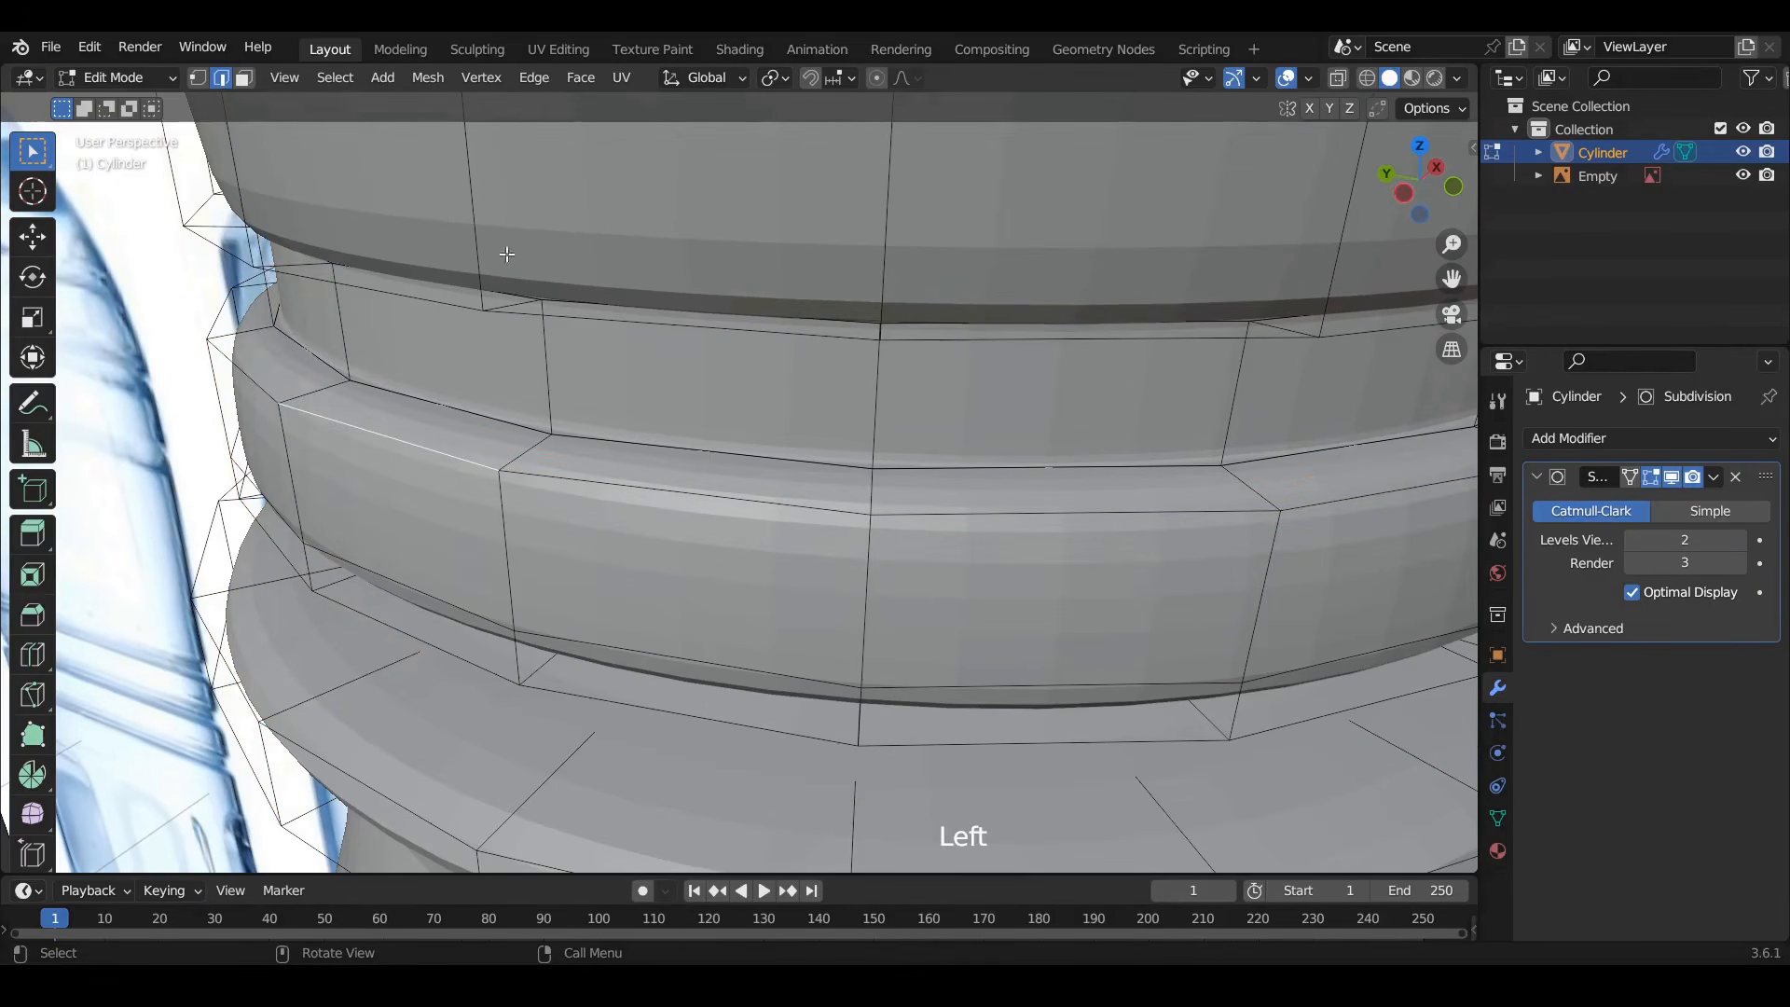
left_click(243, 79)
left_click(527, 459)
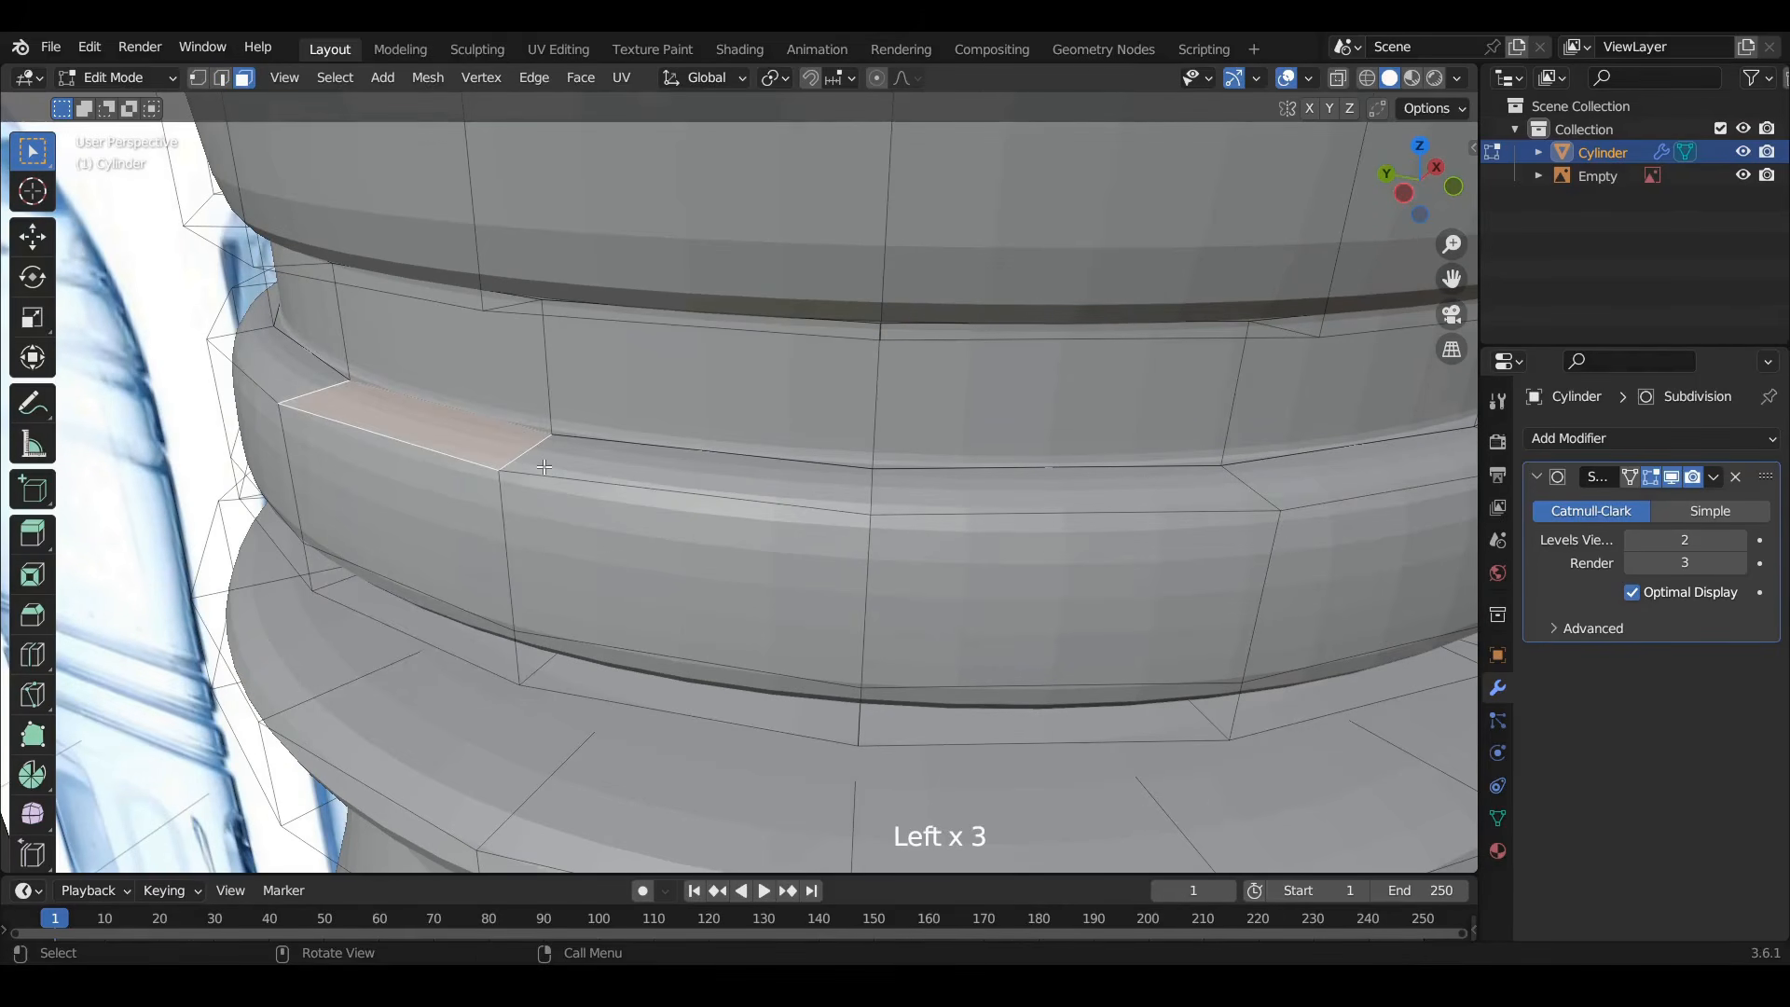
left_click(544, 467, "alt")
left_click(510, 454, "alt")
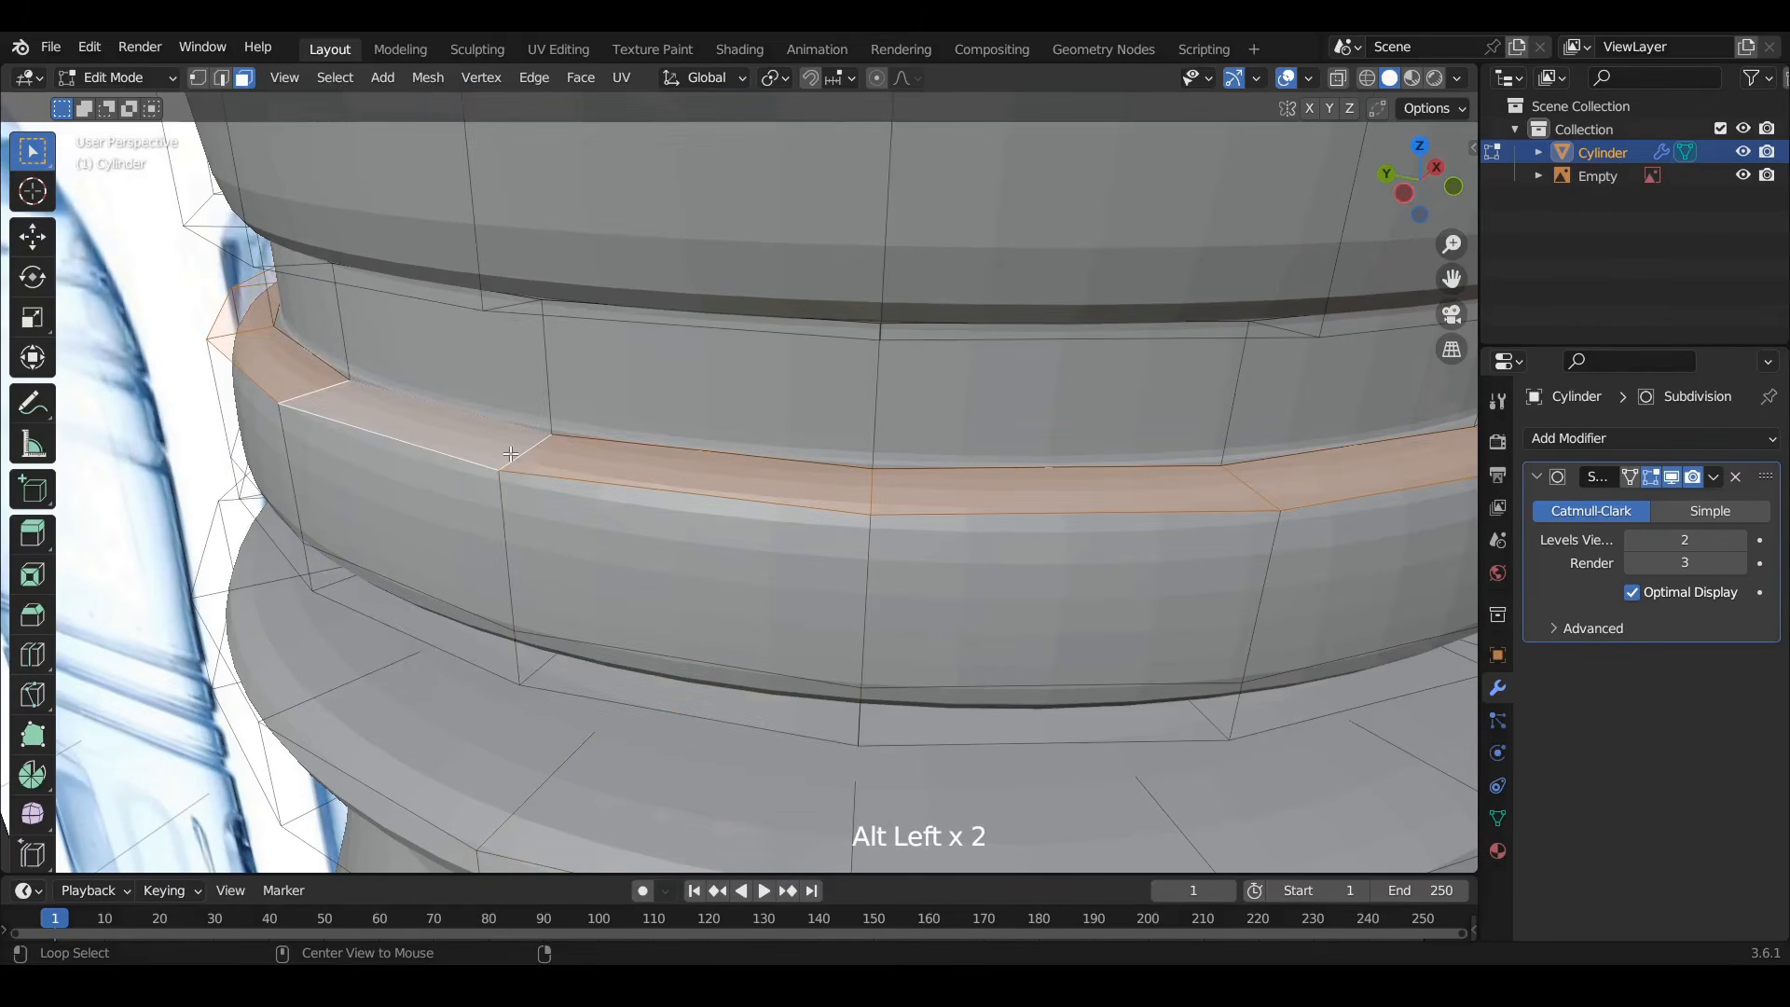
key("i")
left_click(985, 445)
Select the full ring of vertical faces inside the cap groove and inset it at 0 m thickness
middle_click_drag(985, 444, 797, 392)
middle_click_drag(824, 271, 619, 355, "shift")
middle_click_drag(709, 313, 734, 334)
left_click(700, 439)
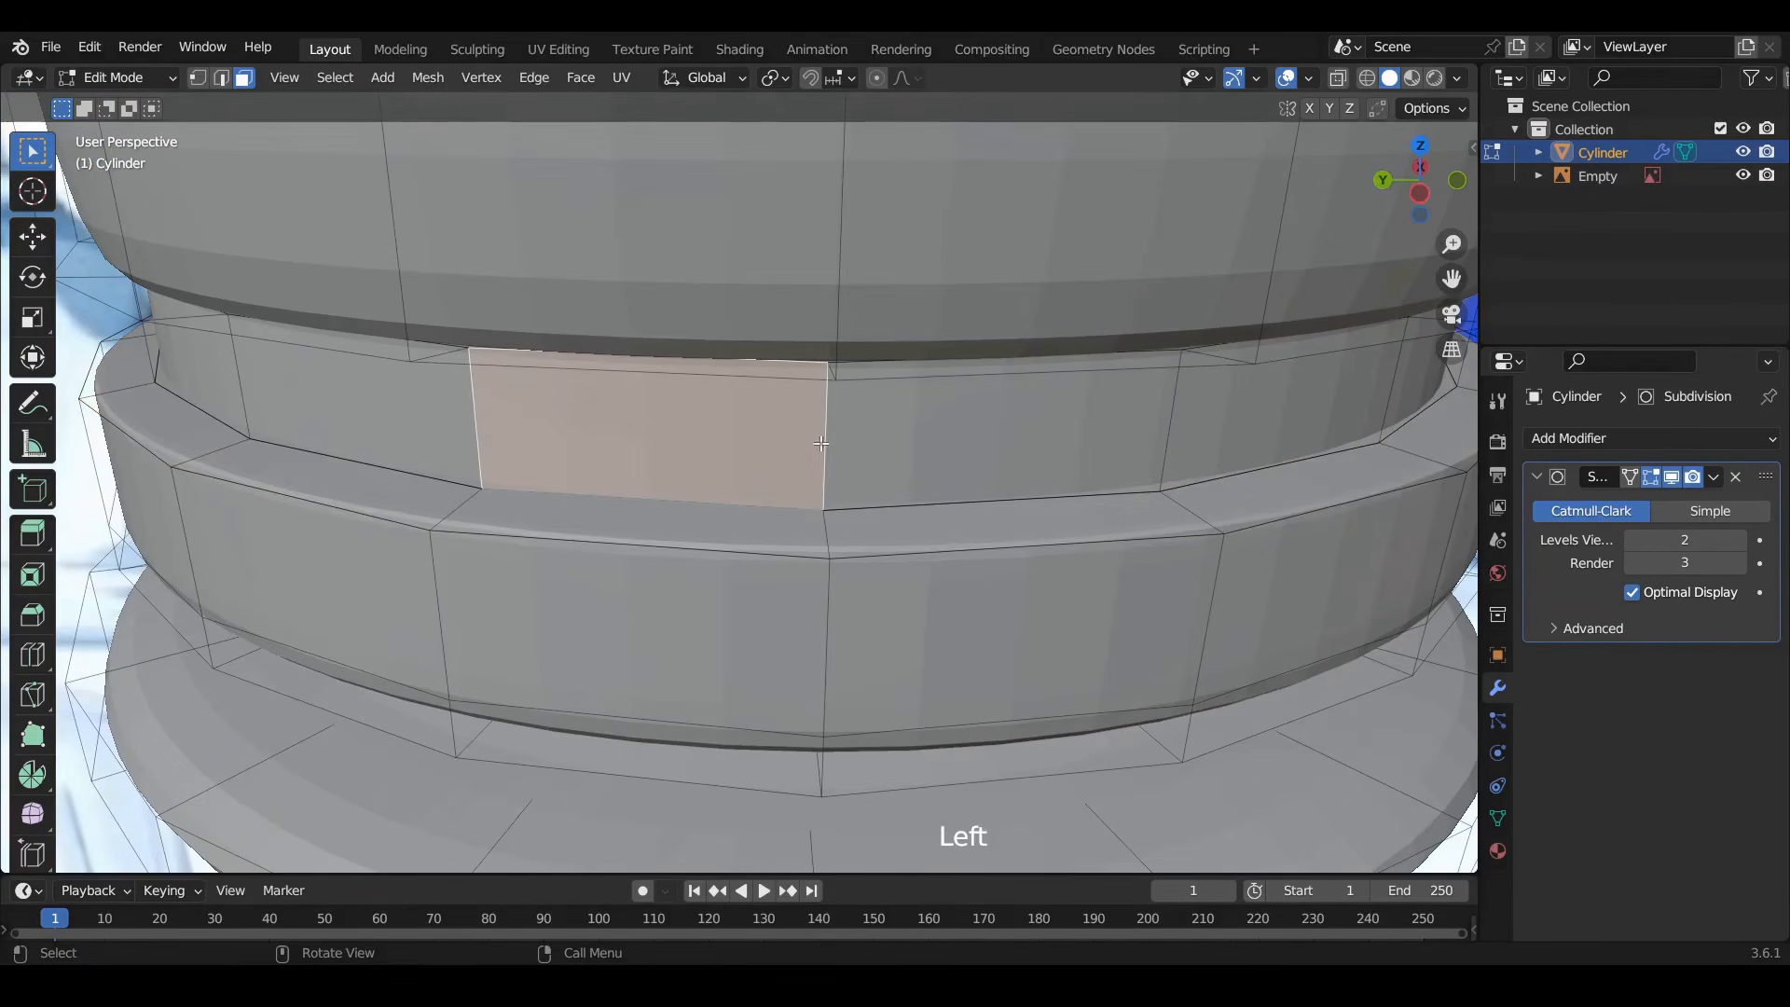
middle_click_drag(823, 445, 910, 388)
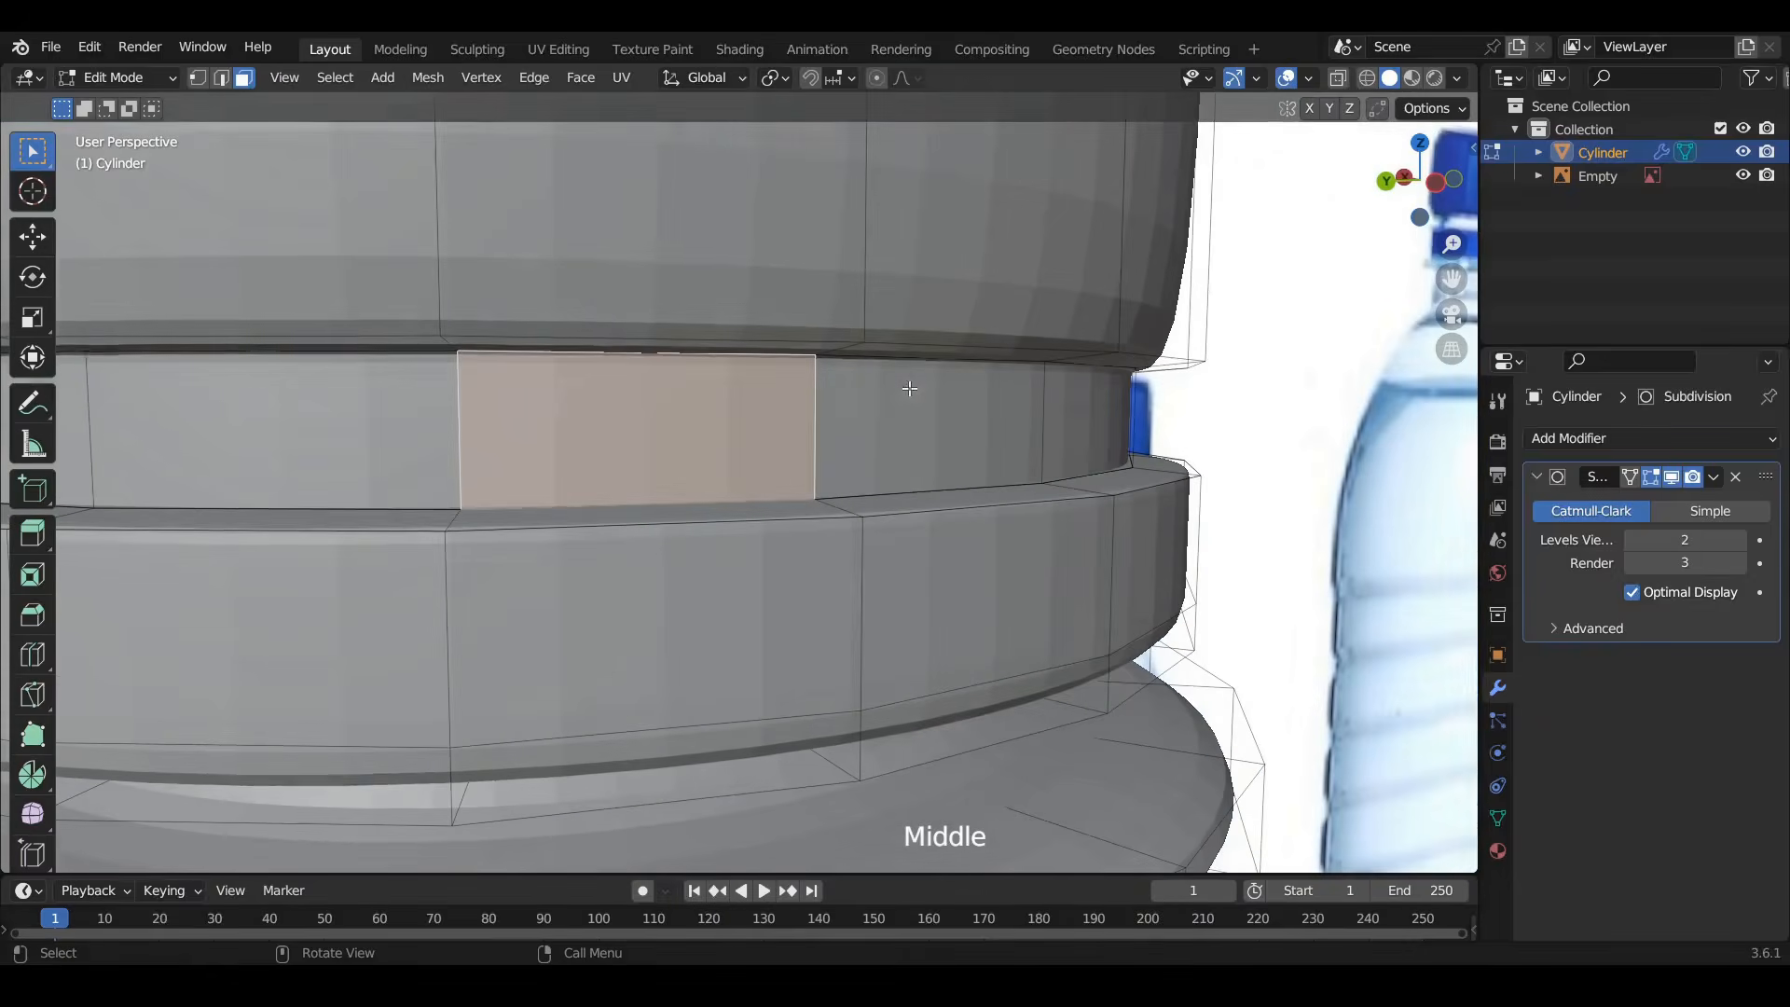
left_click(825, 406, "alt")
key("i")
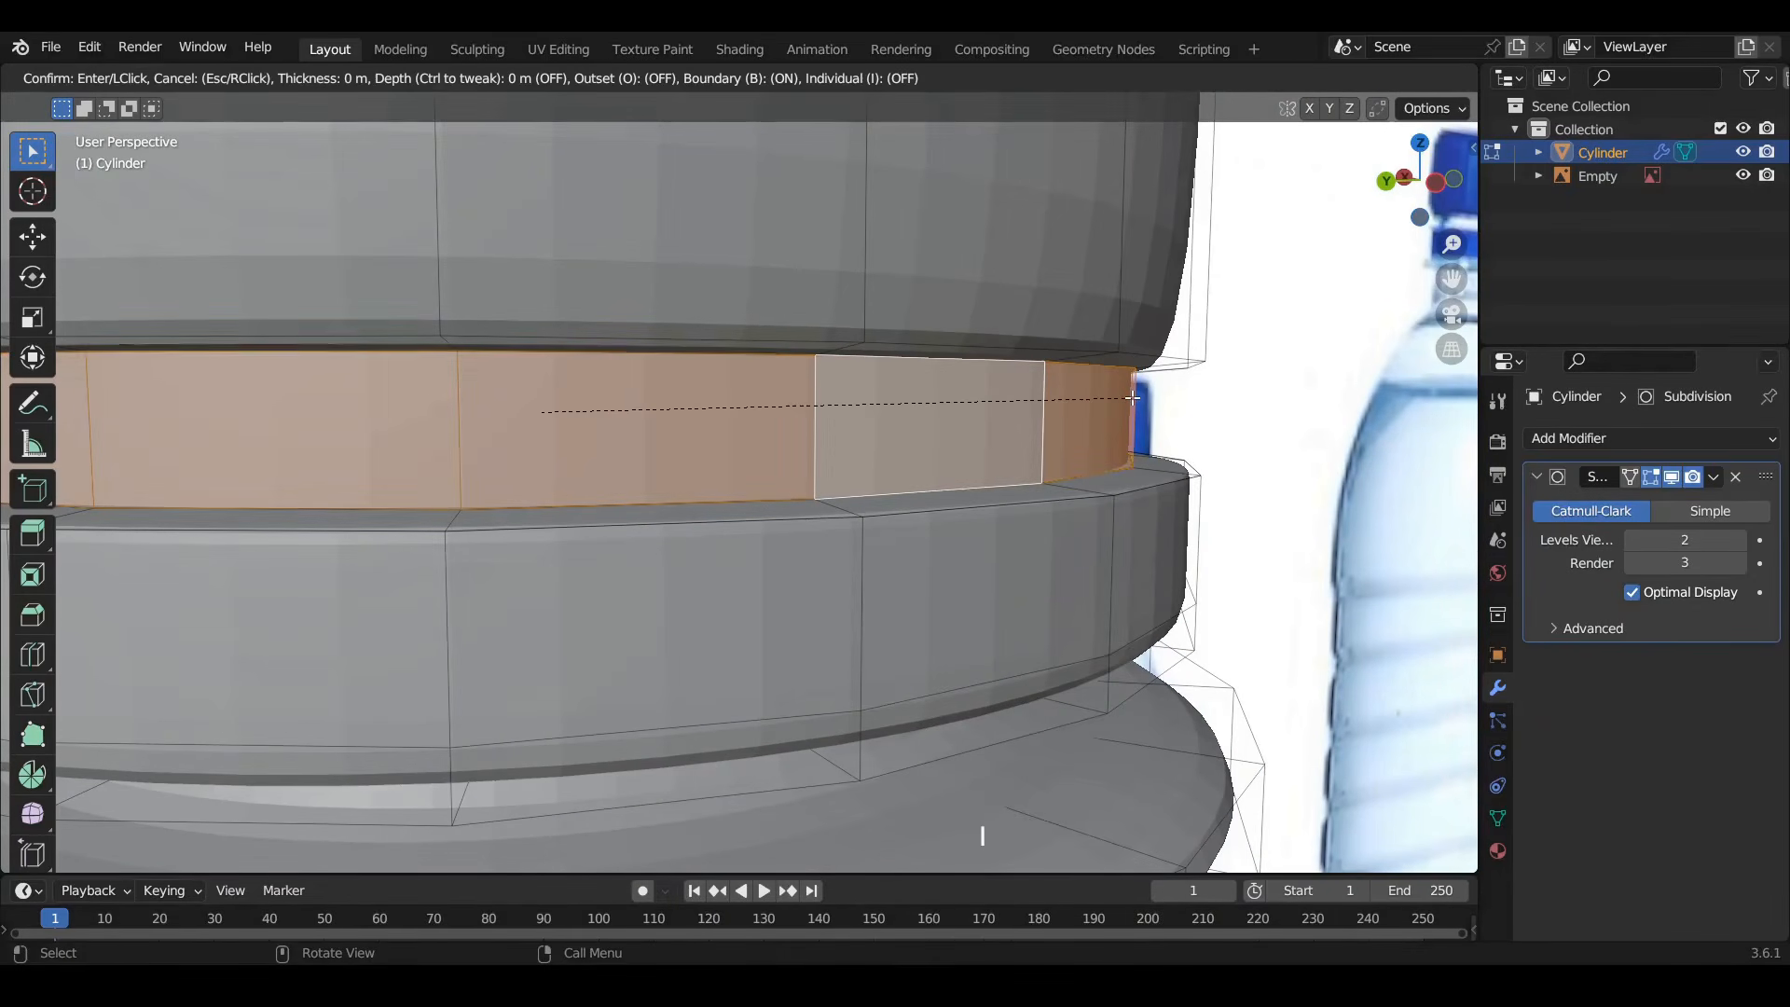
left_click(1132, 398)
Add a loop cut around the cap above the groove and slide it down to the cap's lower edge
scroll(985, 428, "down", 3)
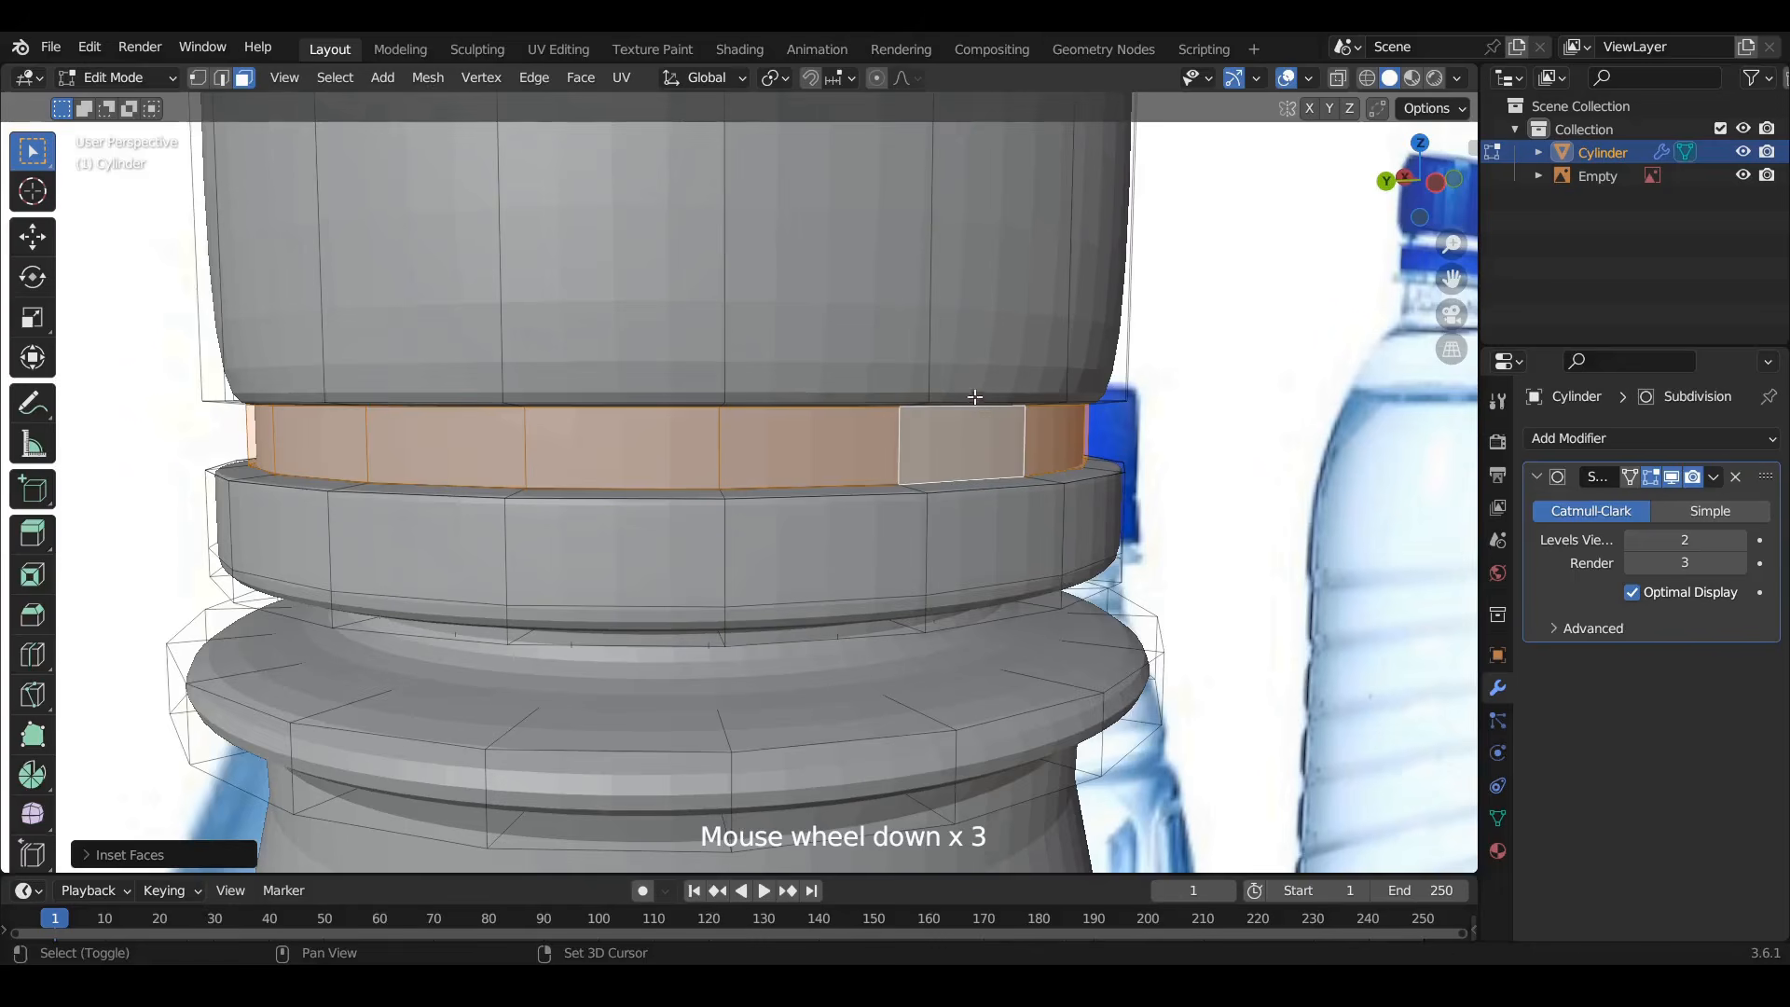
middle_click_drag(970, 364, 960, 482, "shift")
left_click(221, 77)
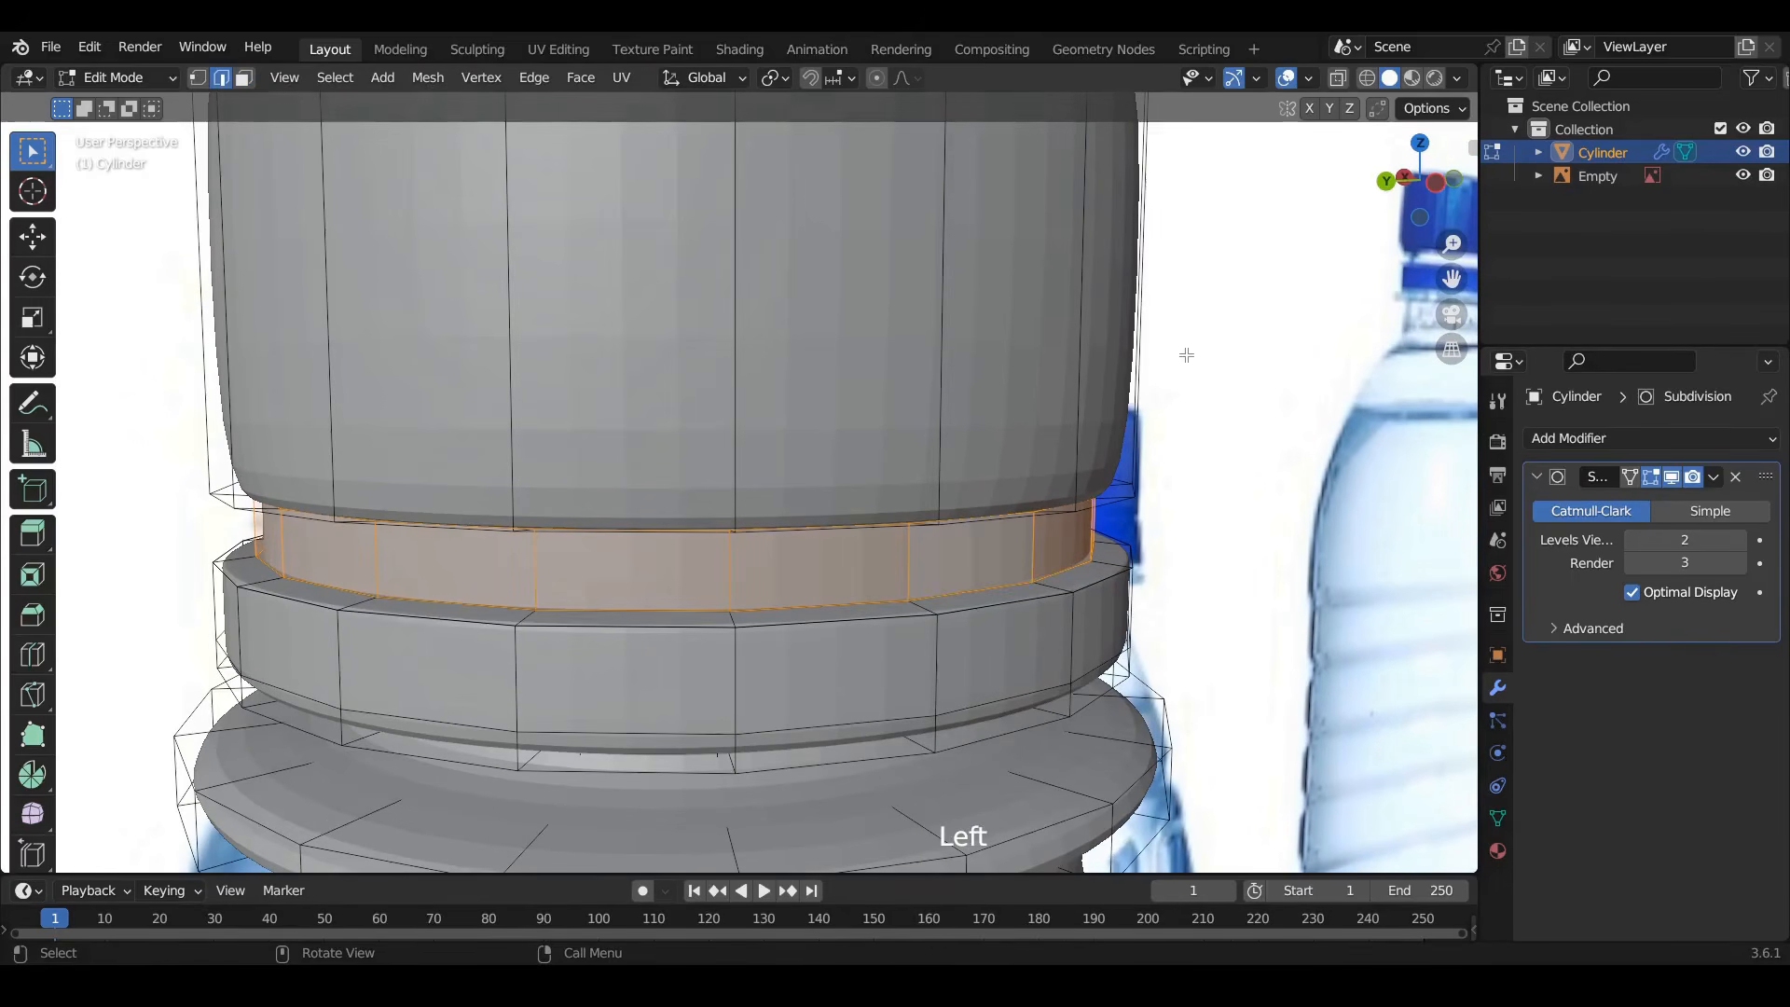
key("ctrl+r")
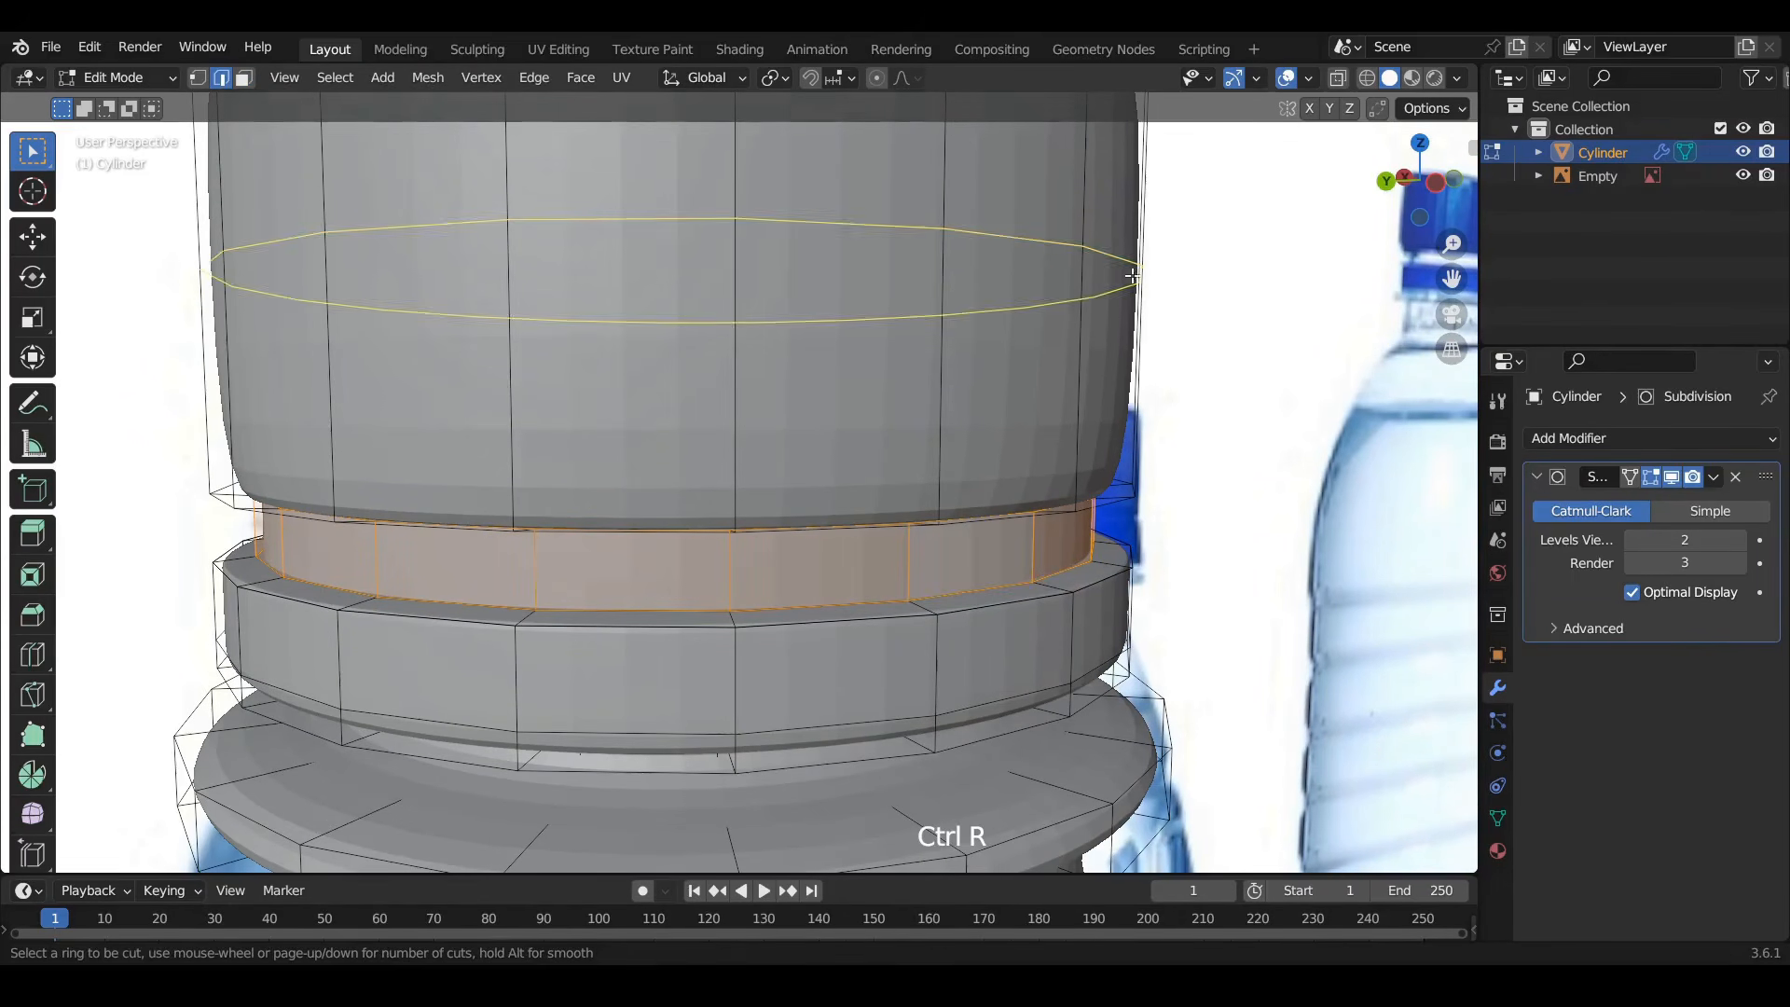
left_click(1123, 277)
left_click(1120, 503)
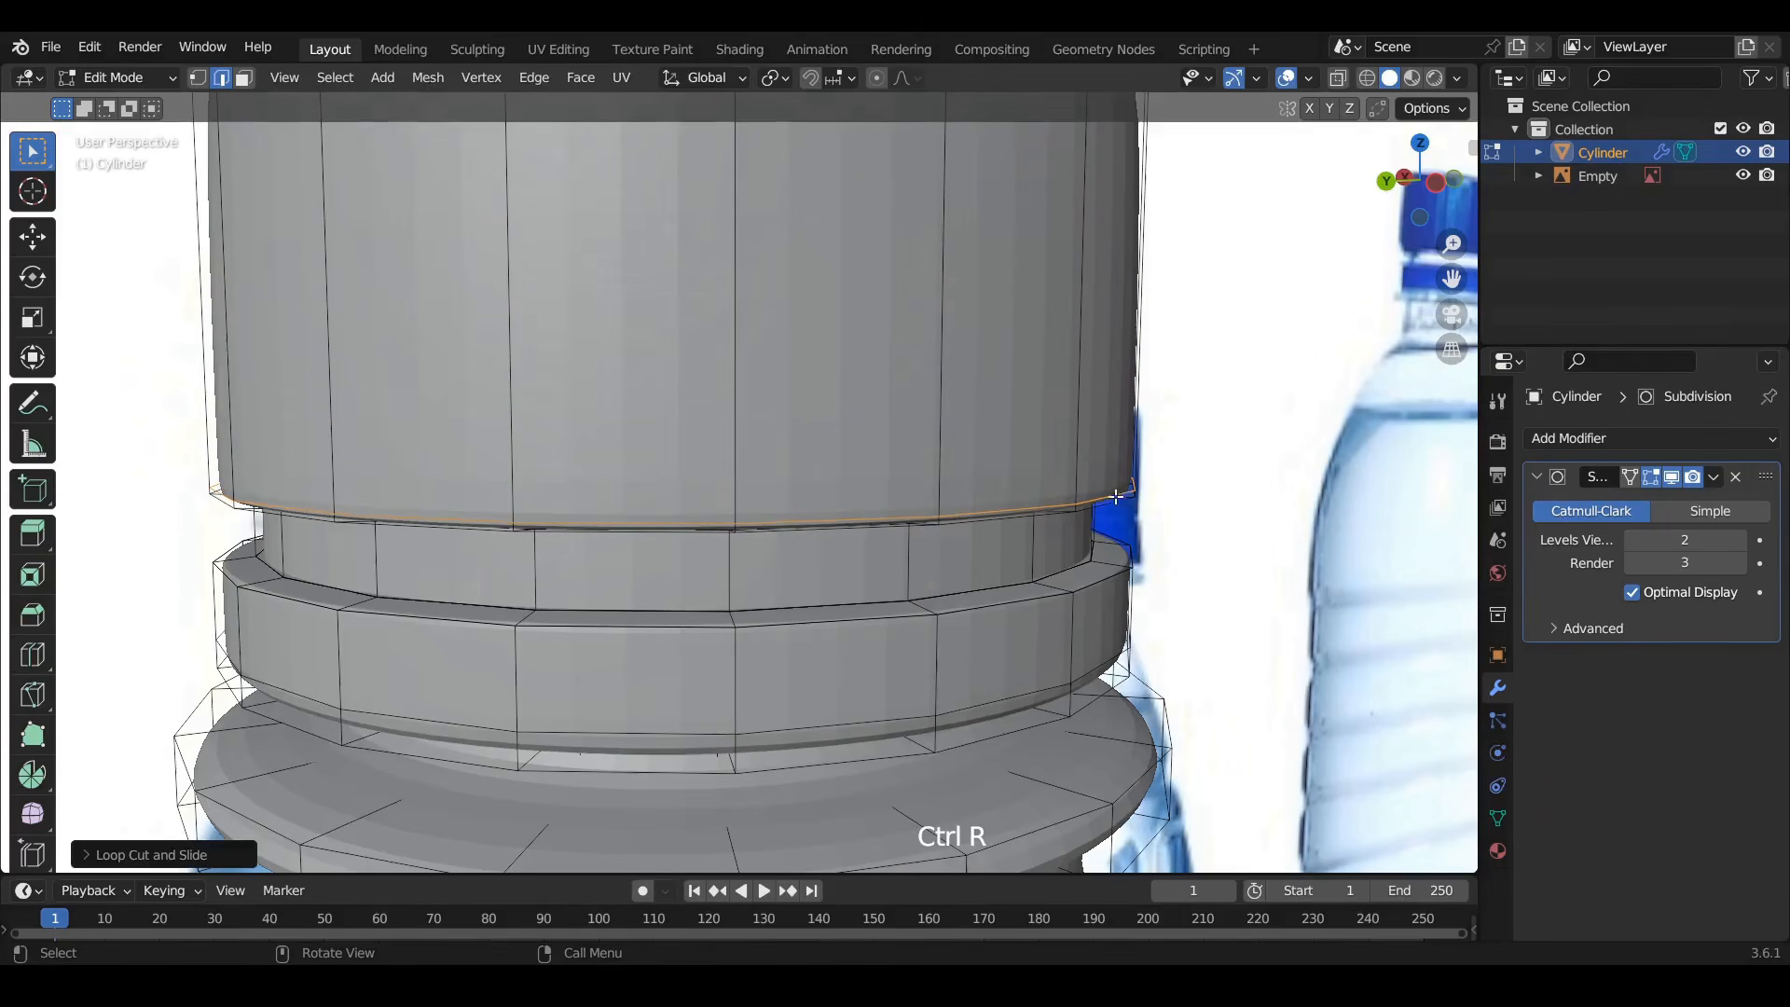
Select the ring of faces on top of the neck flange and inset it at 0 m thickness
middle_click_drag(1120, 503, 828, 491)
scroll(909, 346, "down", 3)
scroll(825, 499, "up", 7)
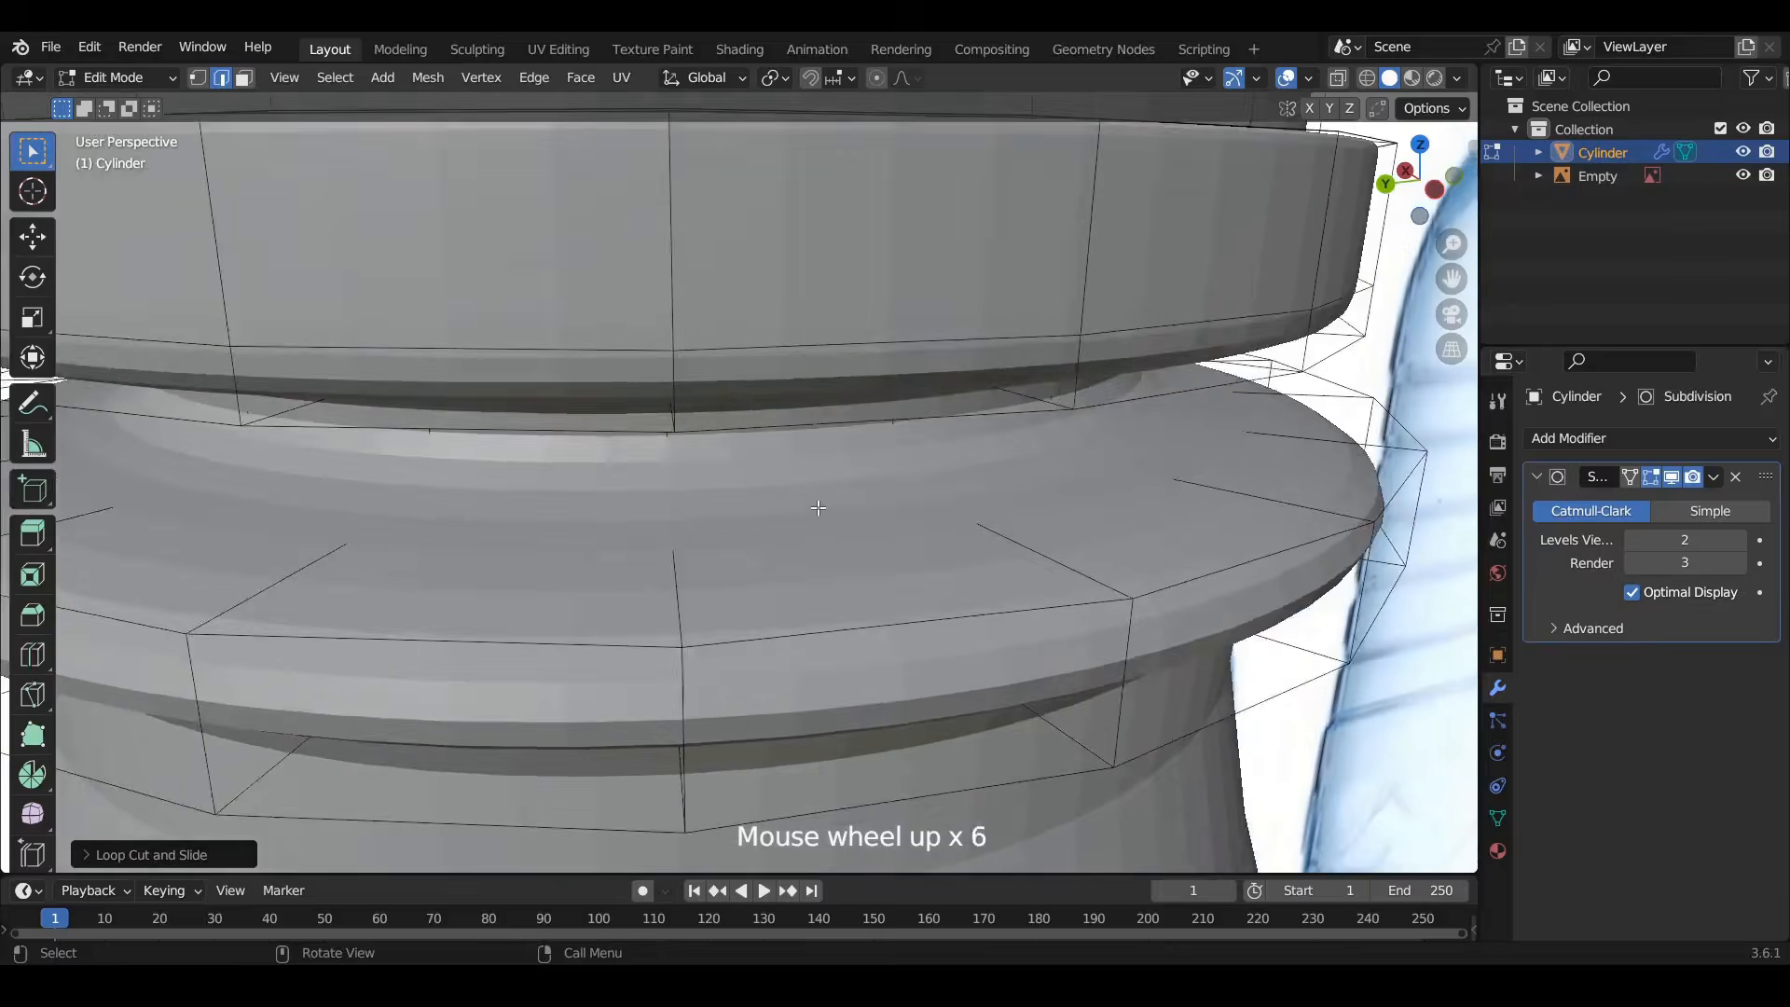
left_click(842, 571)
left_click(239, 80)
left_click(846, 580)
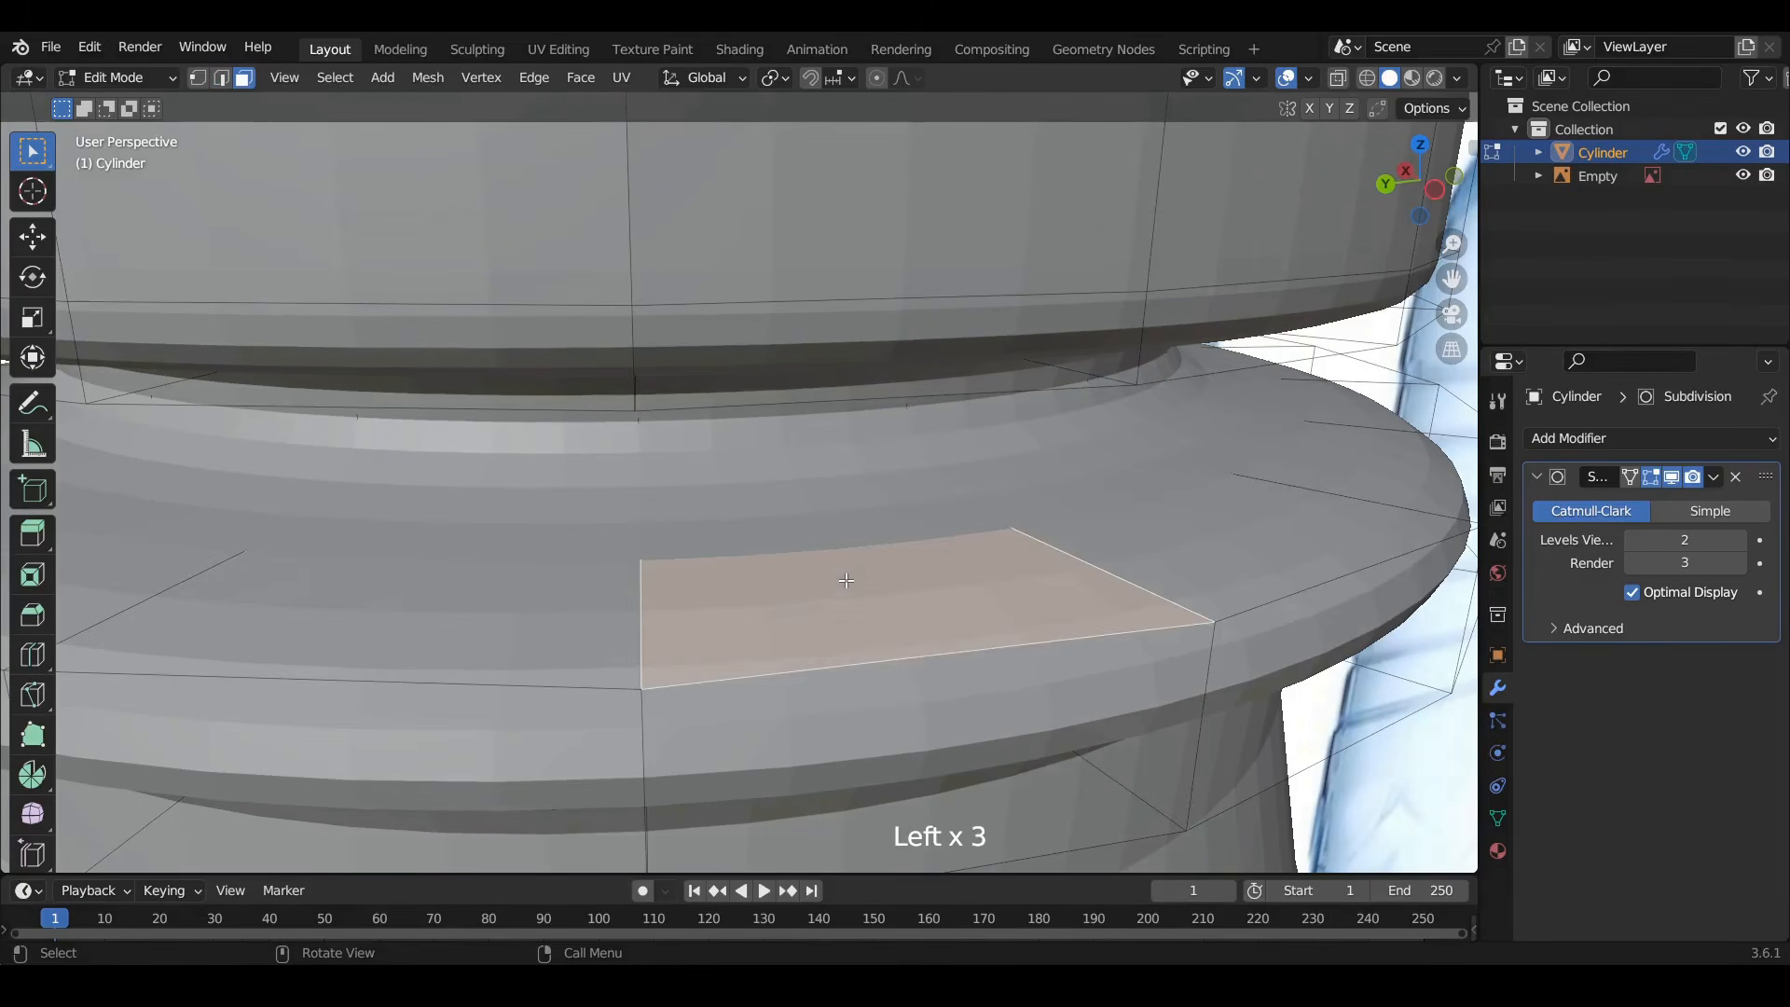
left_click(1099, 558, "alt")
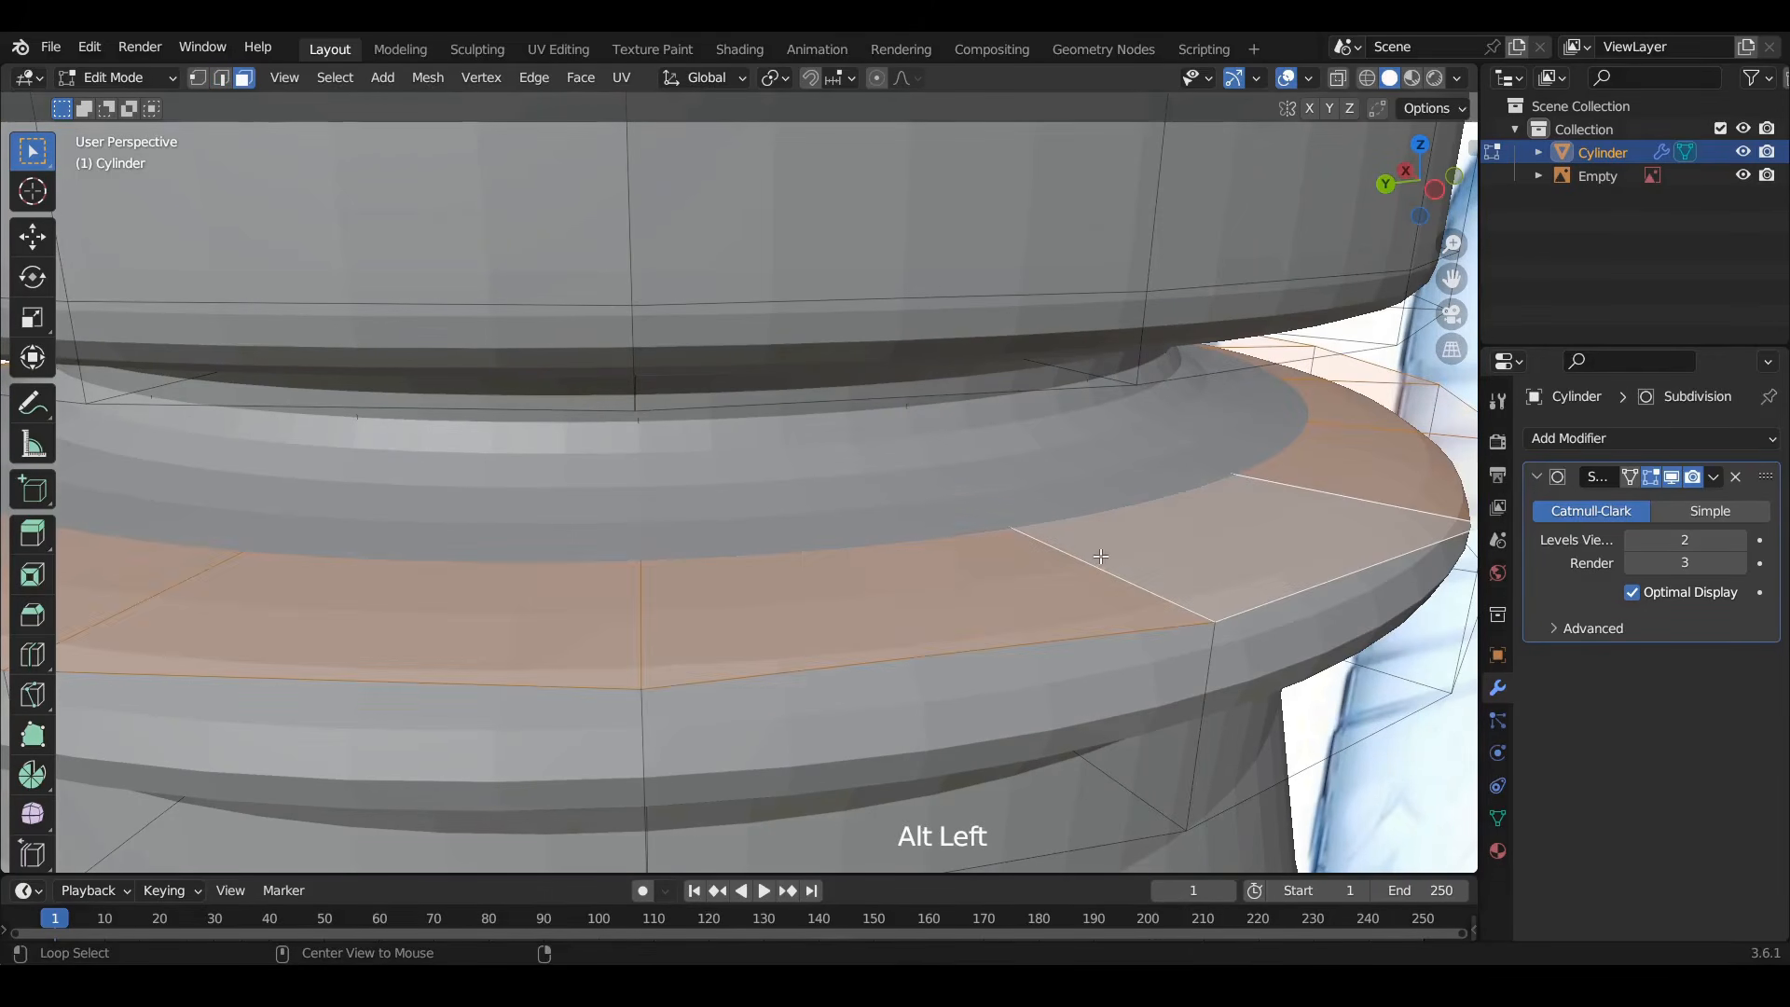
key("i")
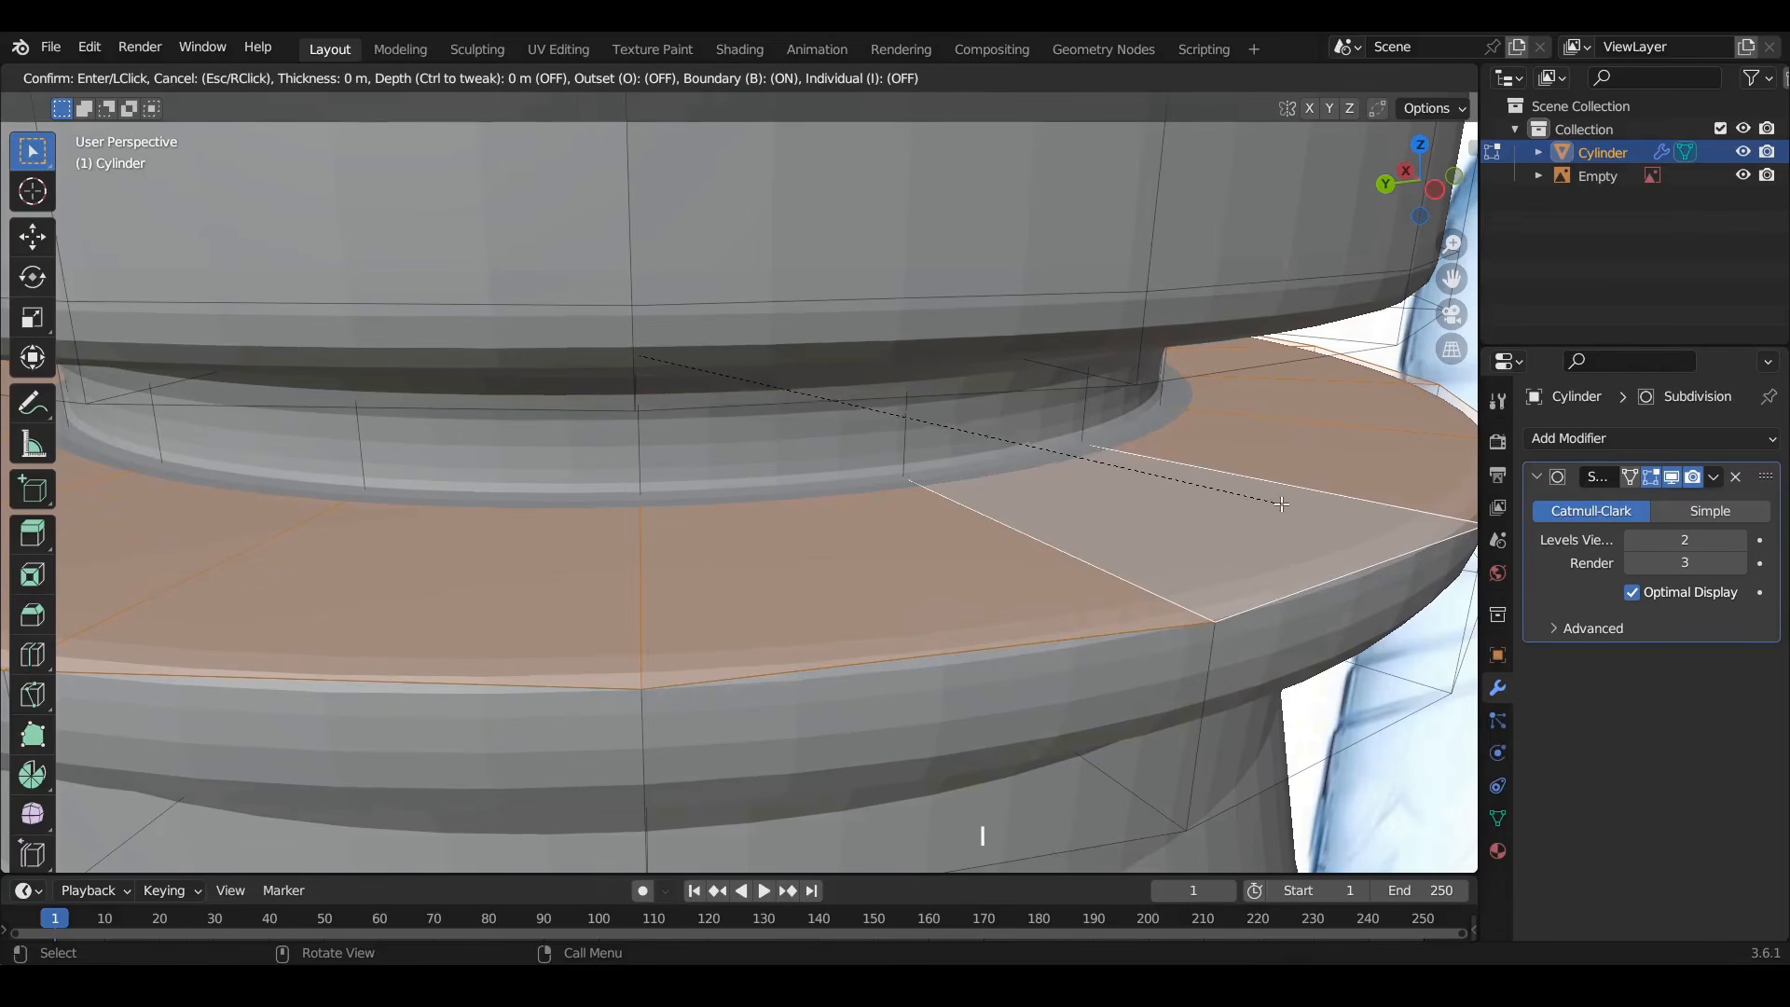
left_click(1036, 454)
Select the ring of vertical neck faces between the cap and the flange and inset it at 0 m thickness
middle_click_drag(948, 411, 871, 412)
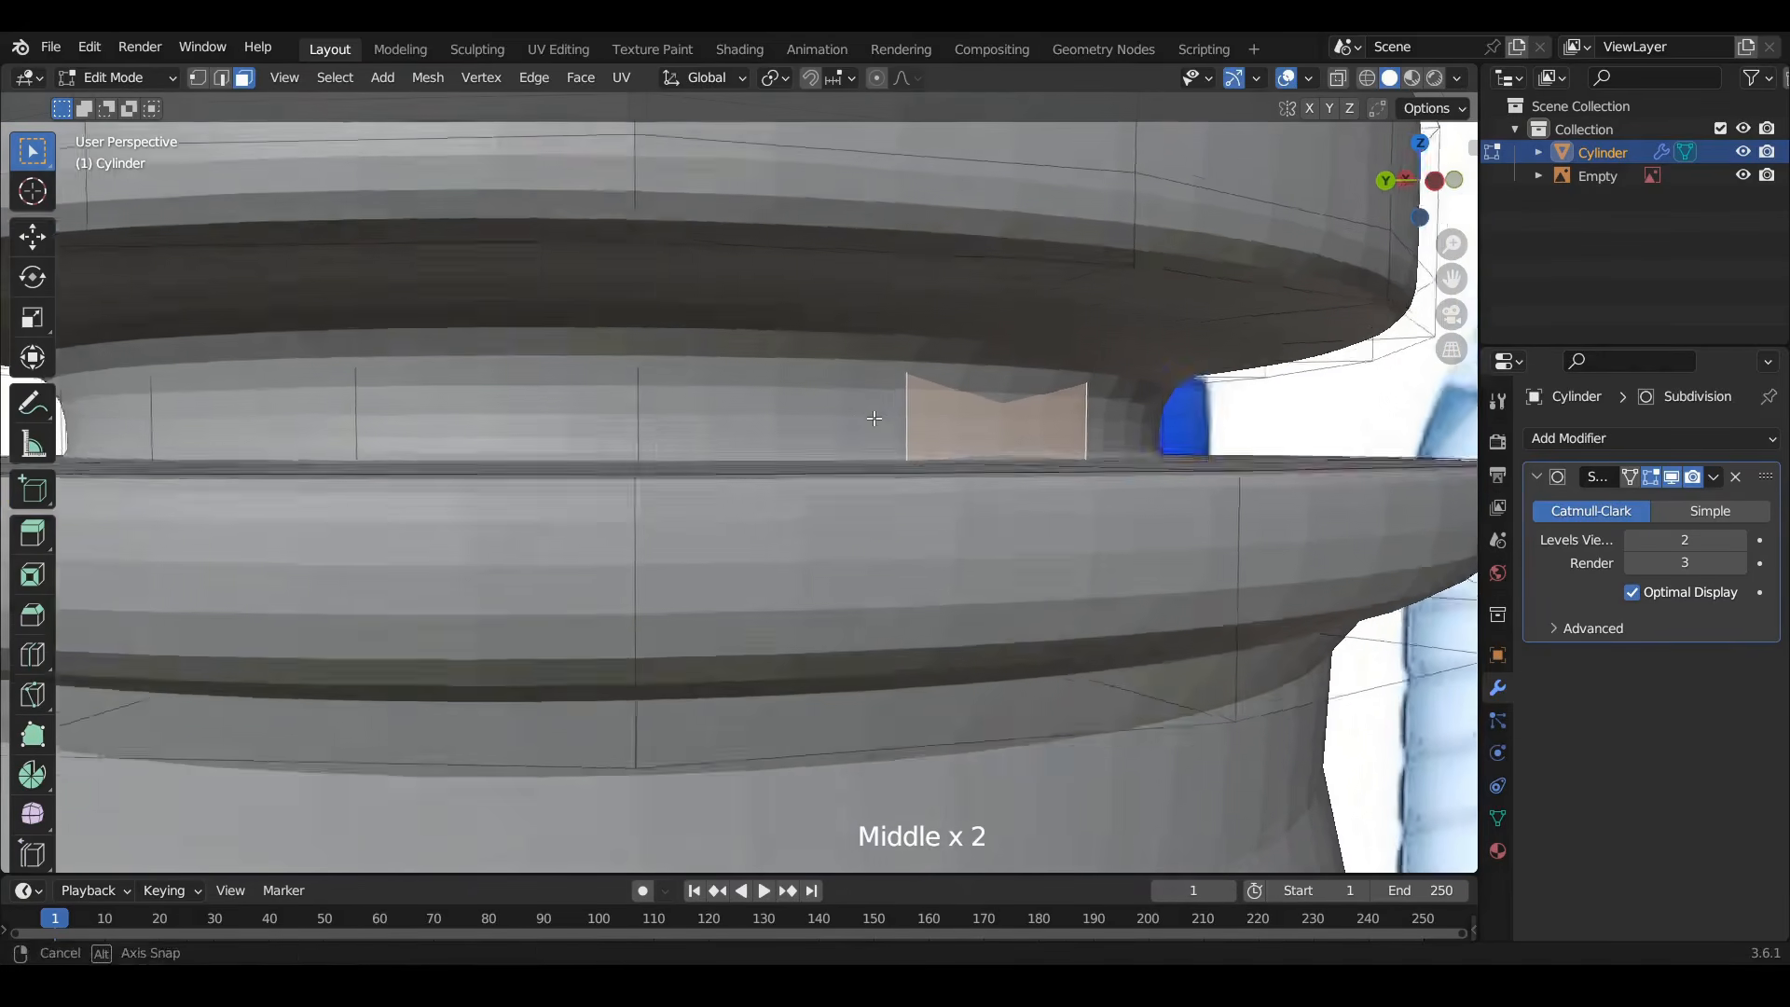
left_click(891, 407, "alt")
key("i")
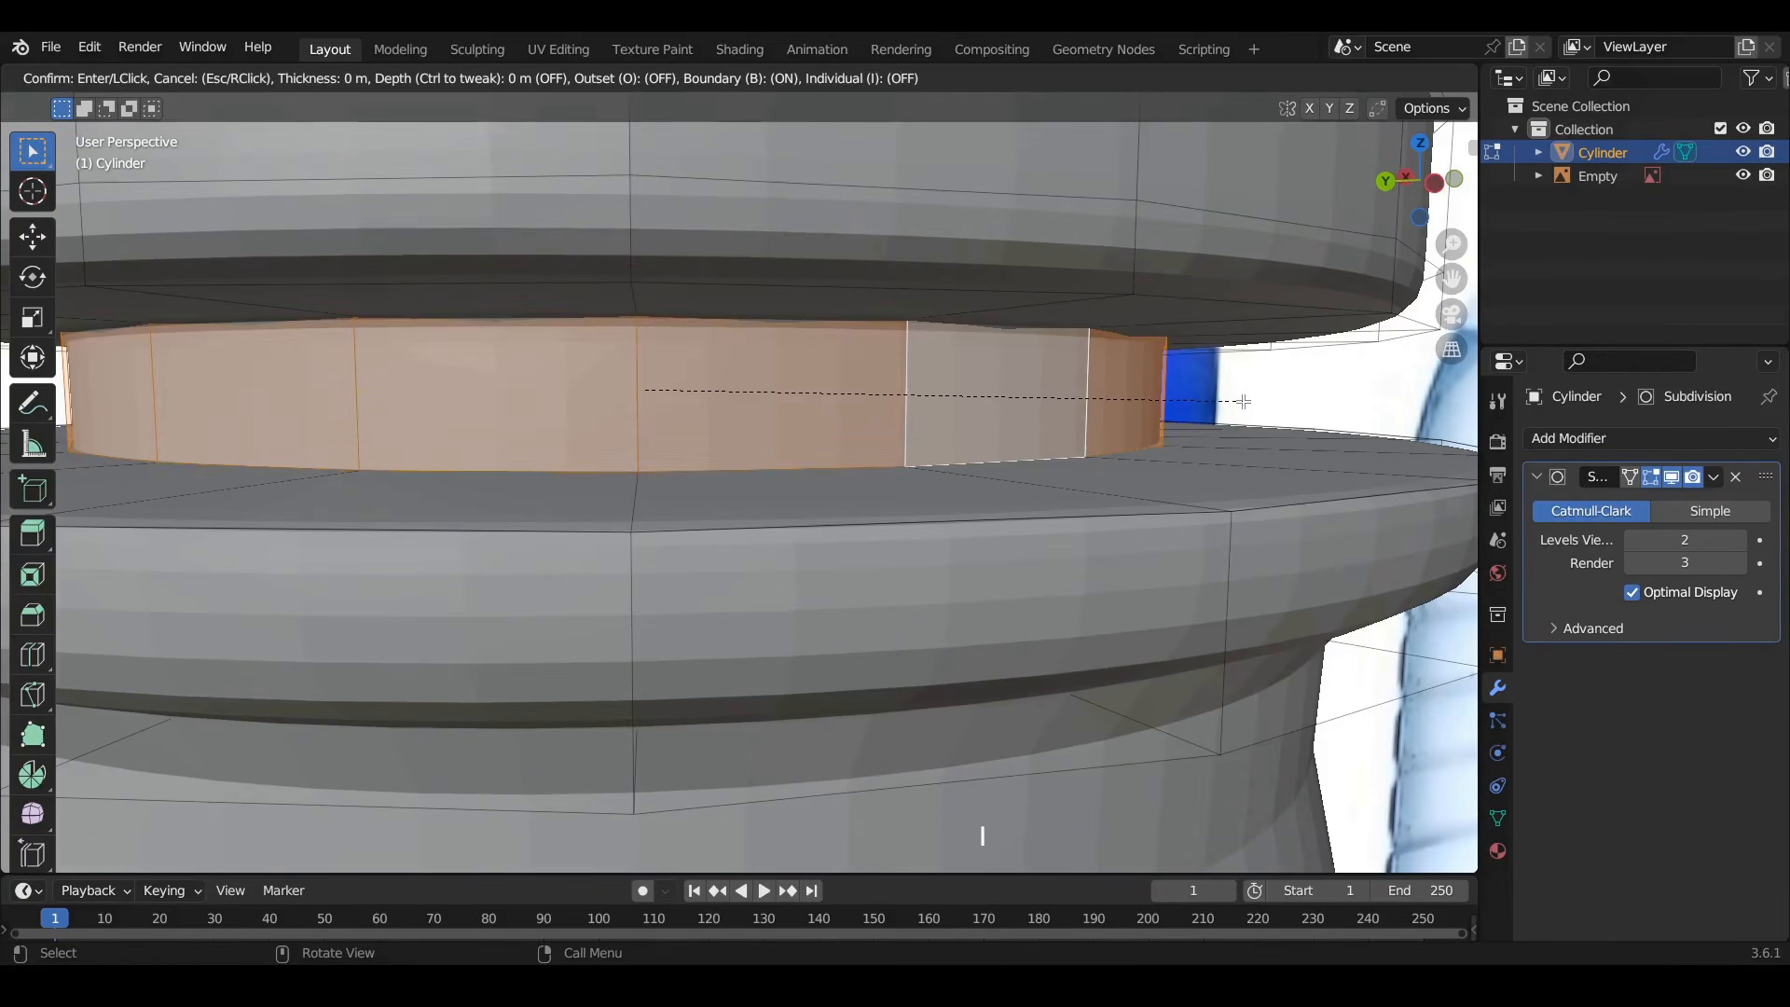
left_click(1011, 300)
Select the ring of faces on the cap's underside and inset it at 0 m thickness
middle_click_drag(1011, 299, 934, 158)
left_click(933, 159)
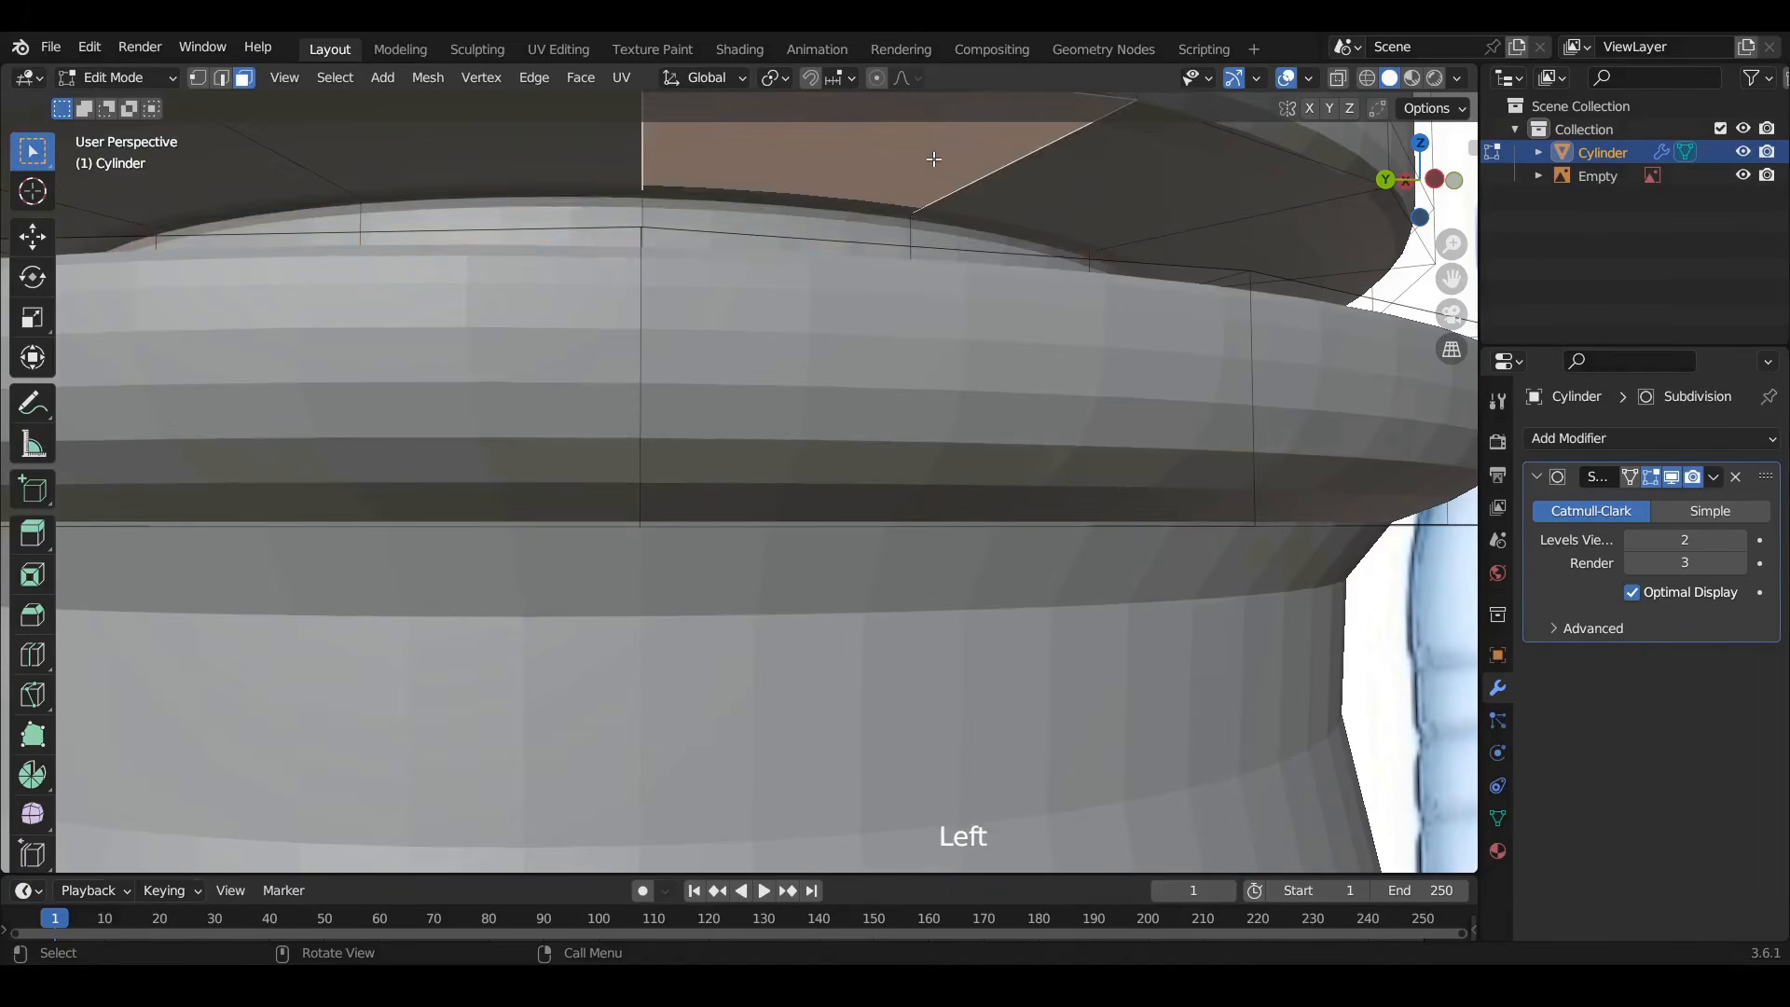
left_click(1278, 214, "alt")
key("i")
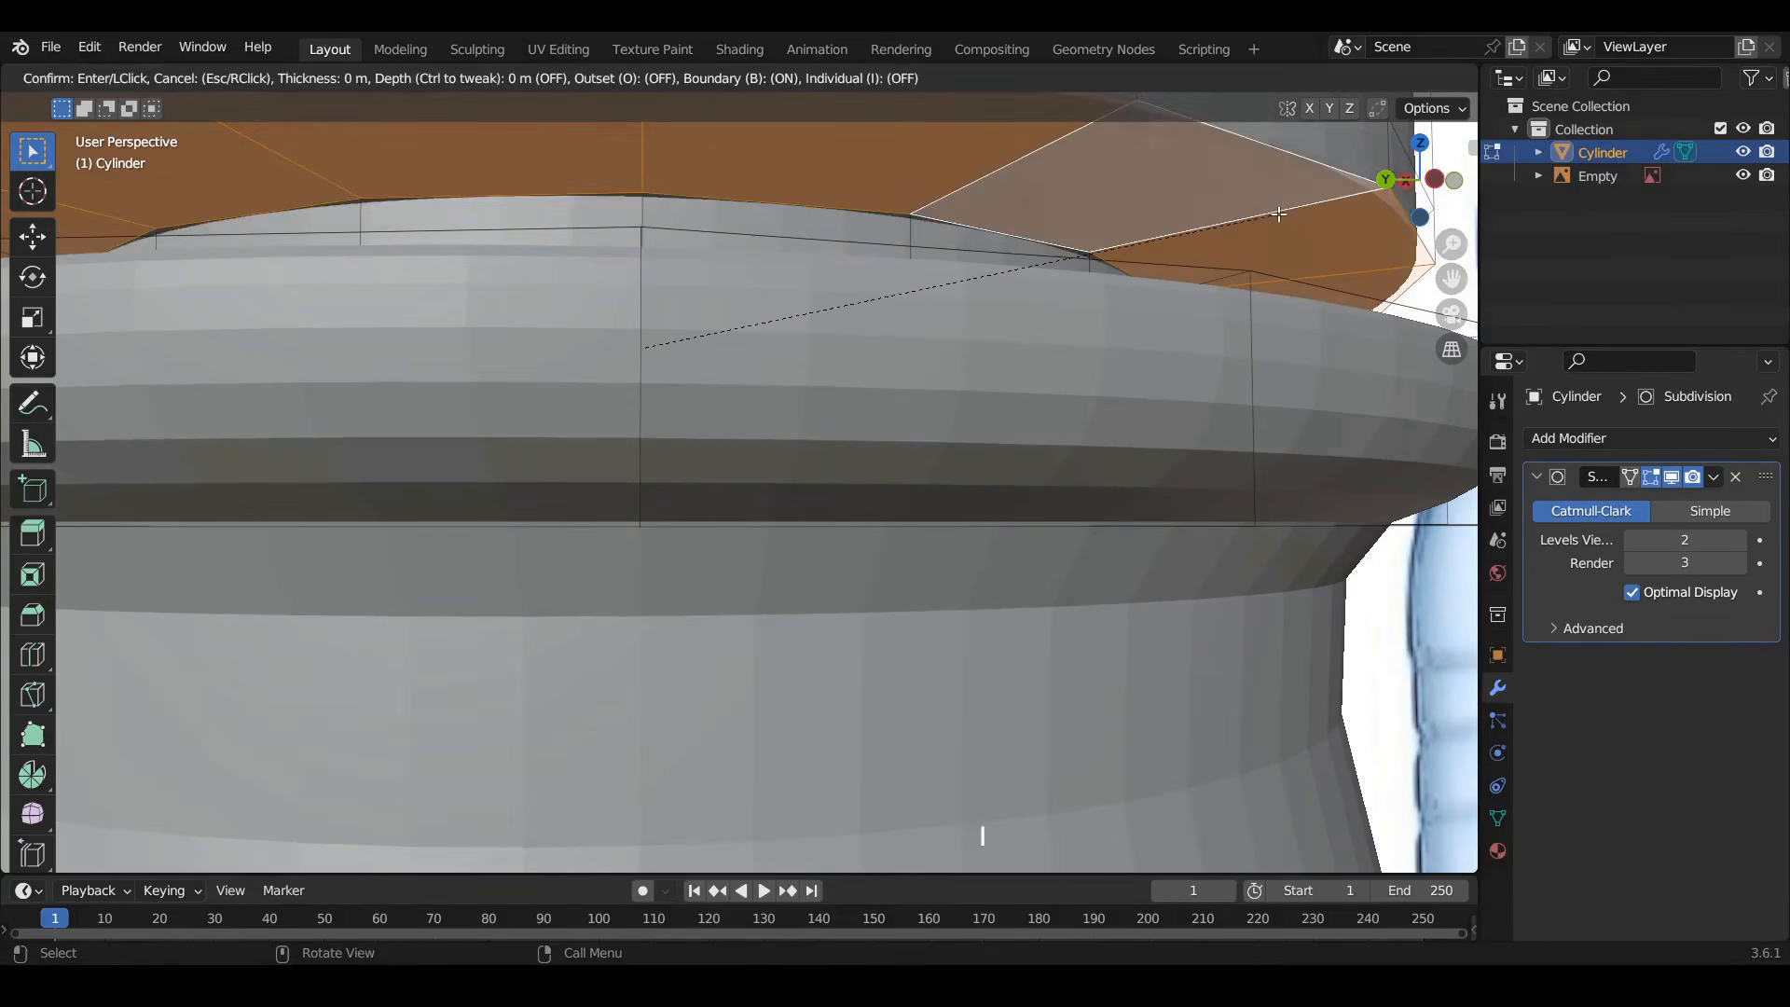
left_click(1279, 213)
Add a loop cut around the upper part of the cap and slide it up near the cap's top rim
scroll(960, 316, "down", 9)
middle_click_drag(933, 363, 872, 401)
scroll(924, 371, "down", 2)
scroll(901, 400, "up", 4)
key("ctrl+r")
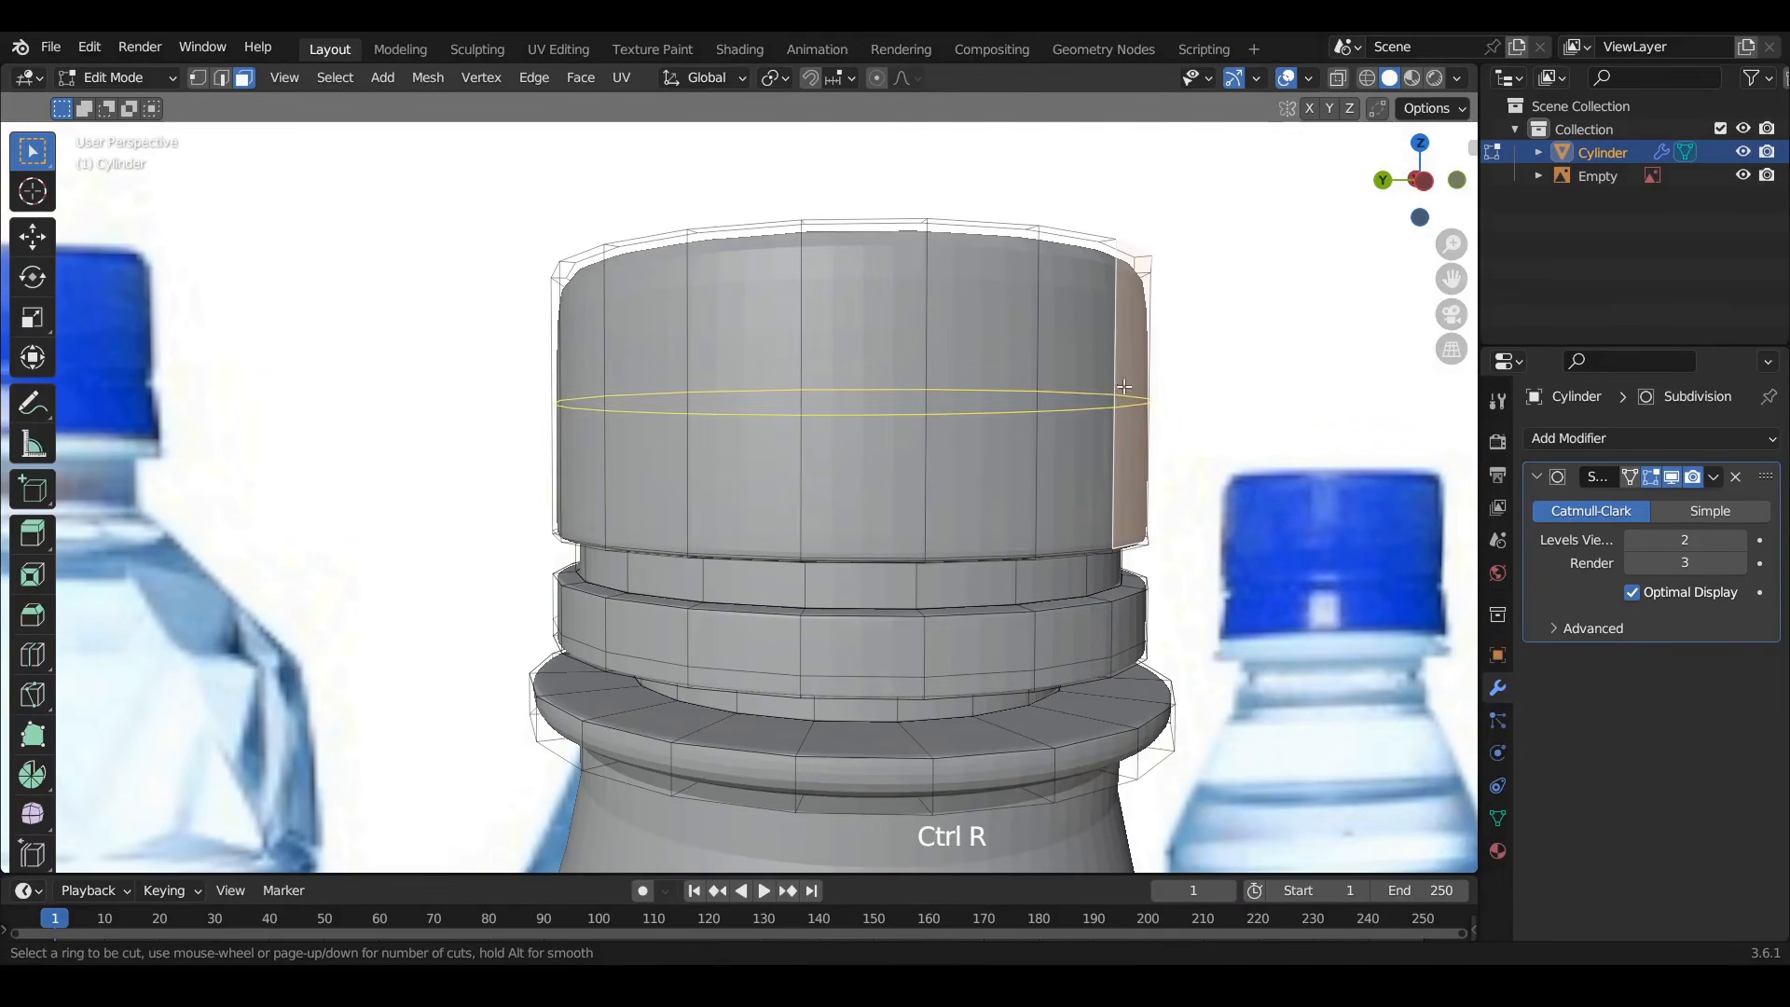
left_click(1153, 391)
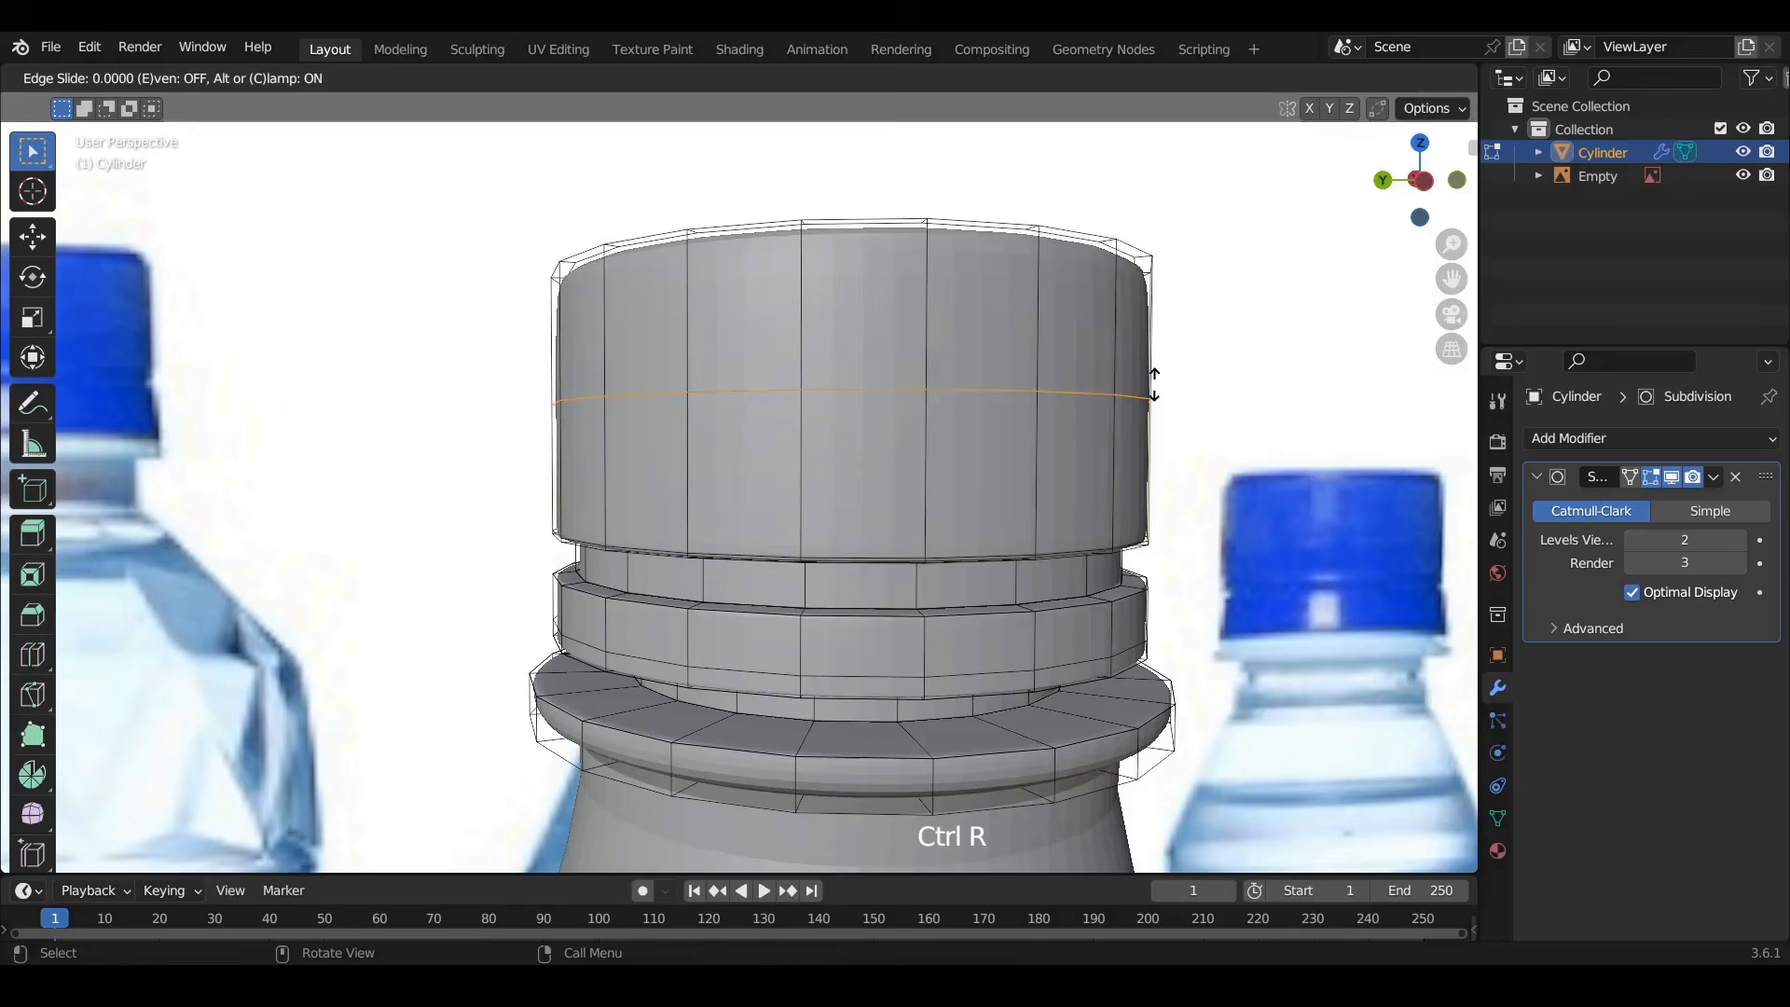
left_click(1156, 284)
middle_click_drag(1155, 284, 834, 398)
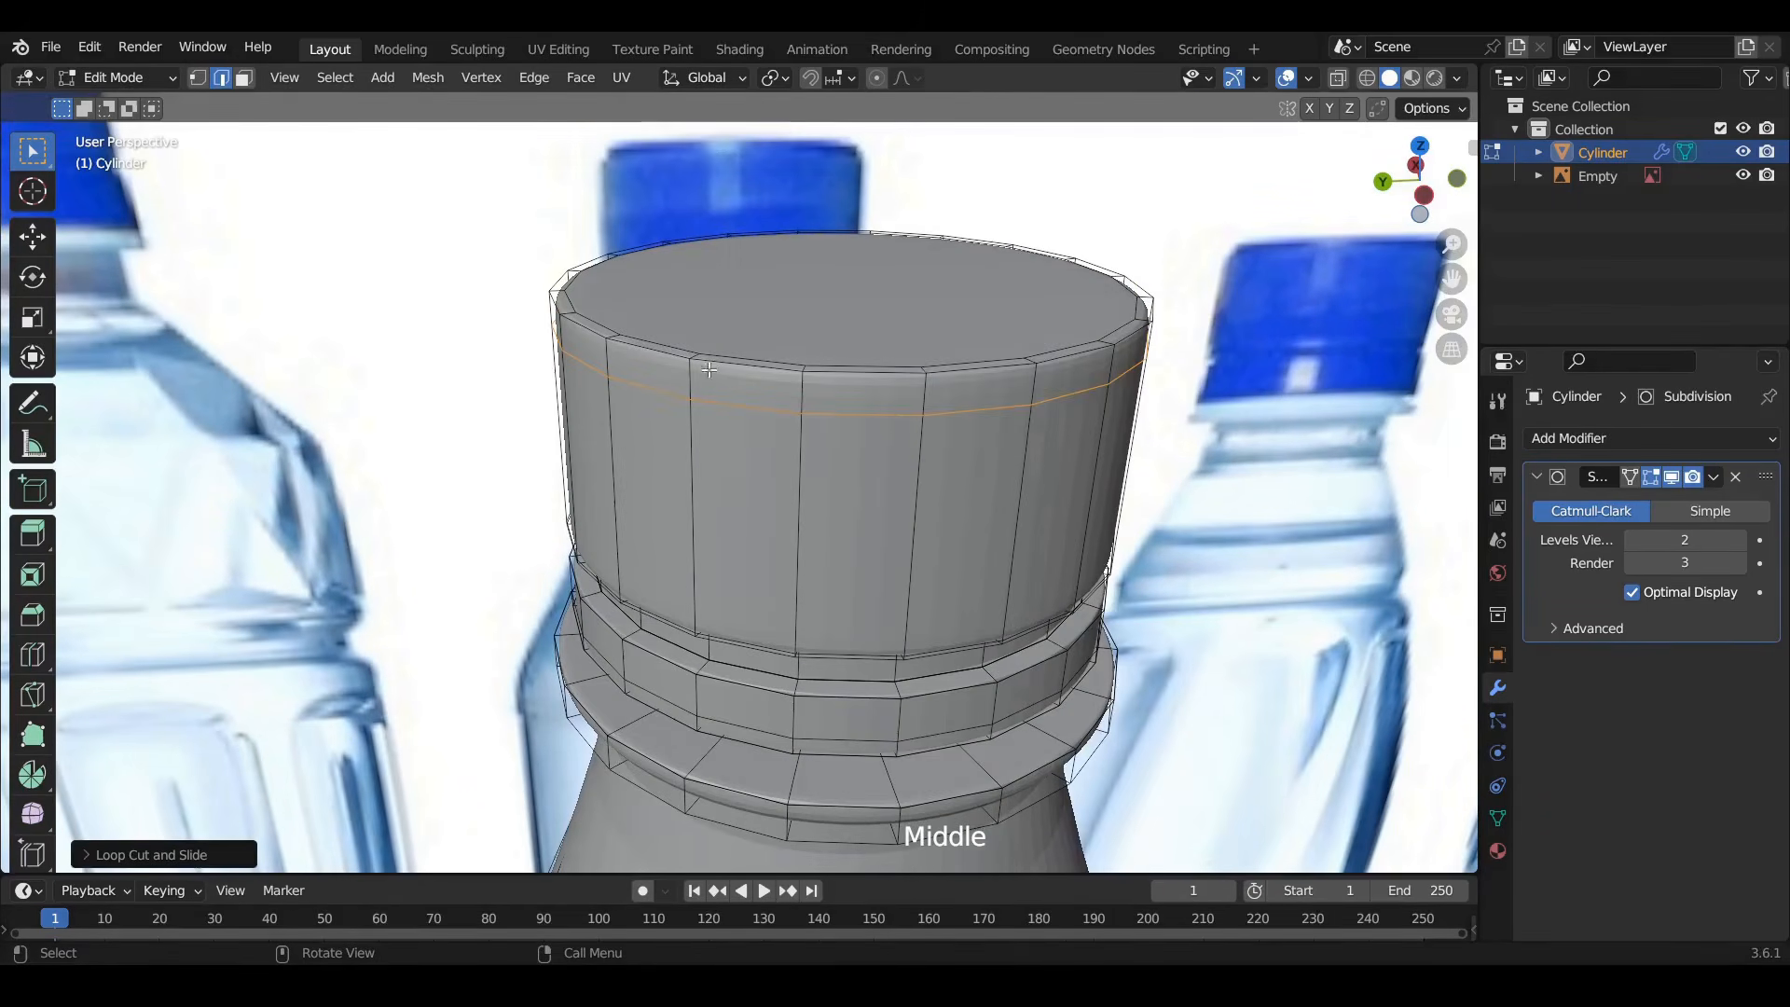
Select the ring of faces on the underside of the neck flange and inset it
scroll(789, 420, "down", 3)
scroll(789, 419, "down", 1)
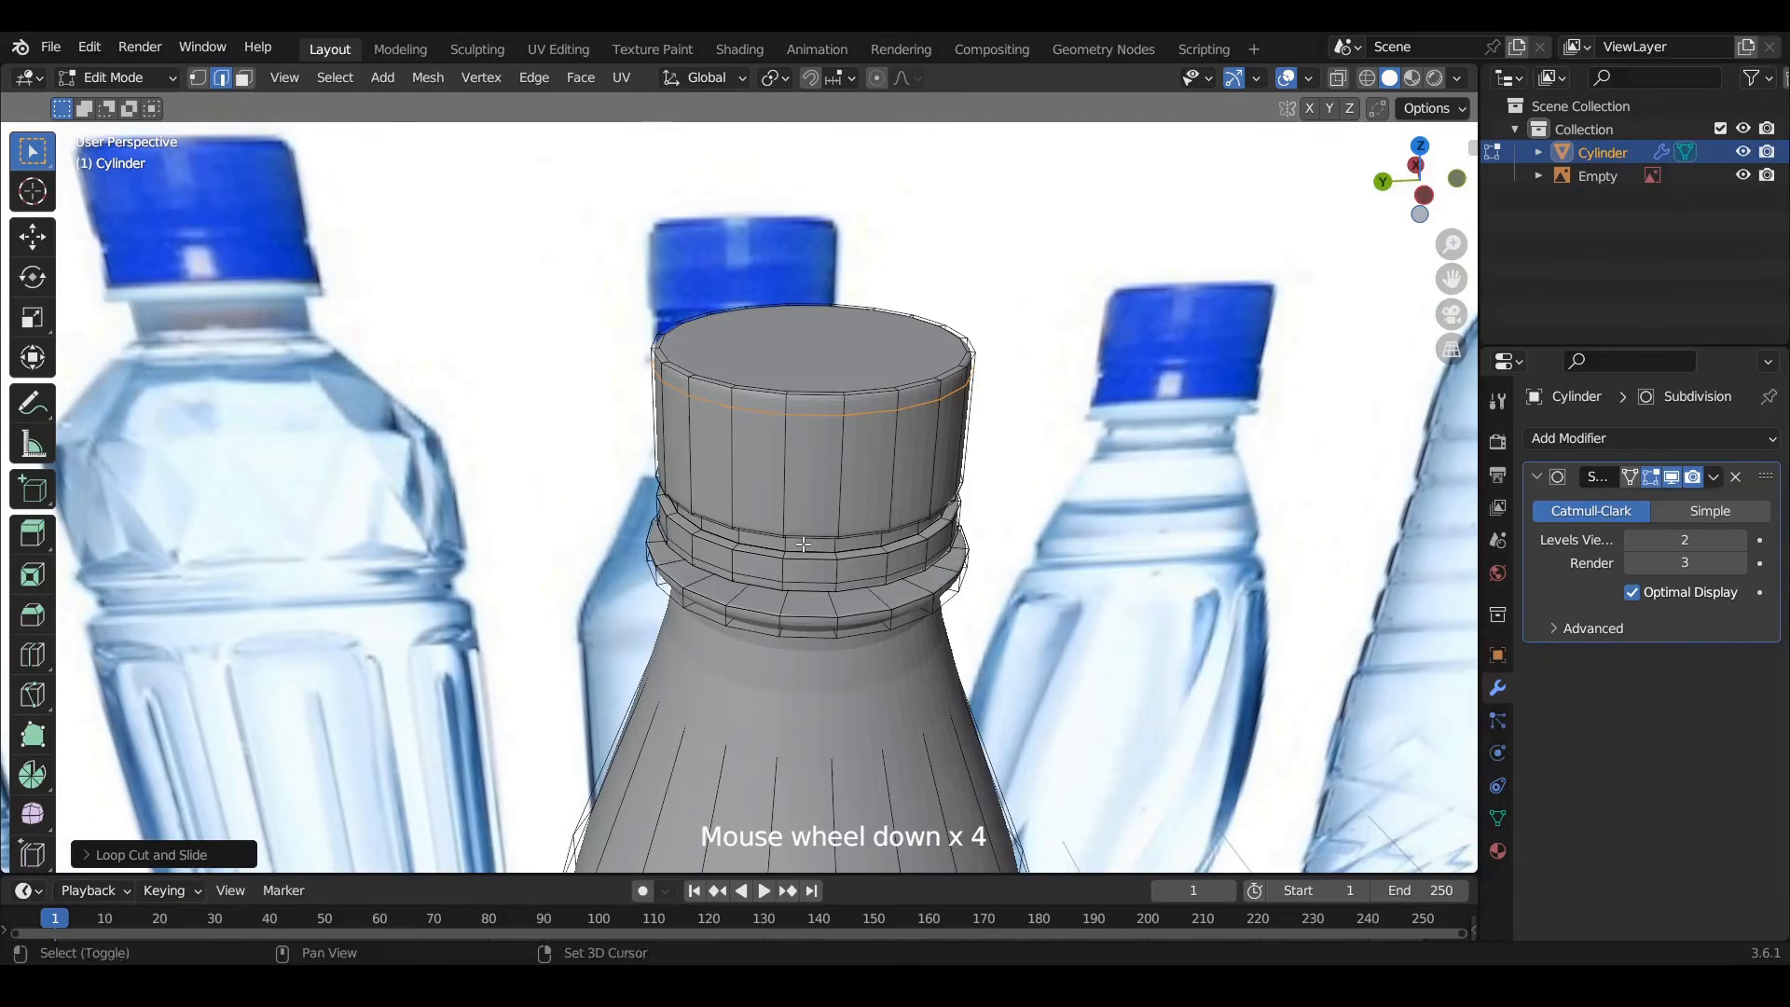
middle_click_drag(813, 548, 833, 293, "shift")
scroll(801, 301, "up", 4)
scroll(801, 302, "up", 3)
left_click(1432, 172)
scroll(833, 414, "down", 3)
scroll(834, 293, "up", 4)
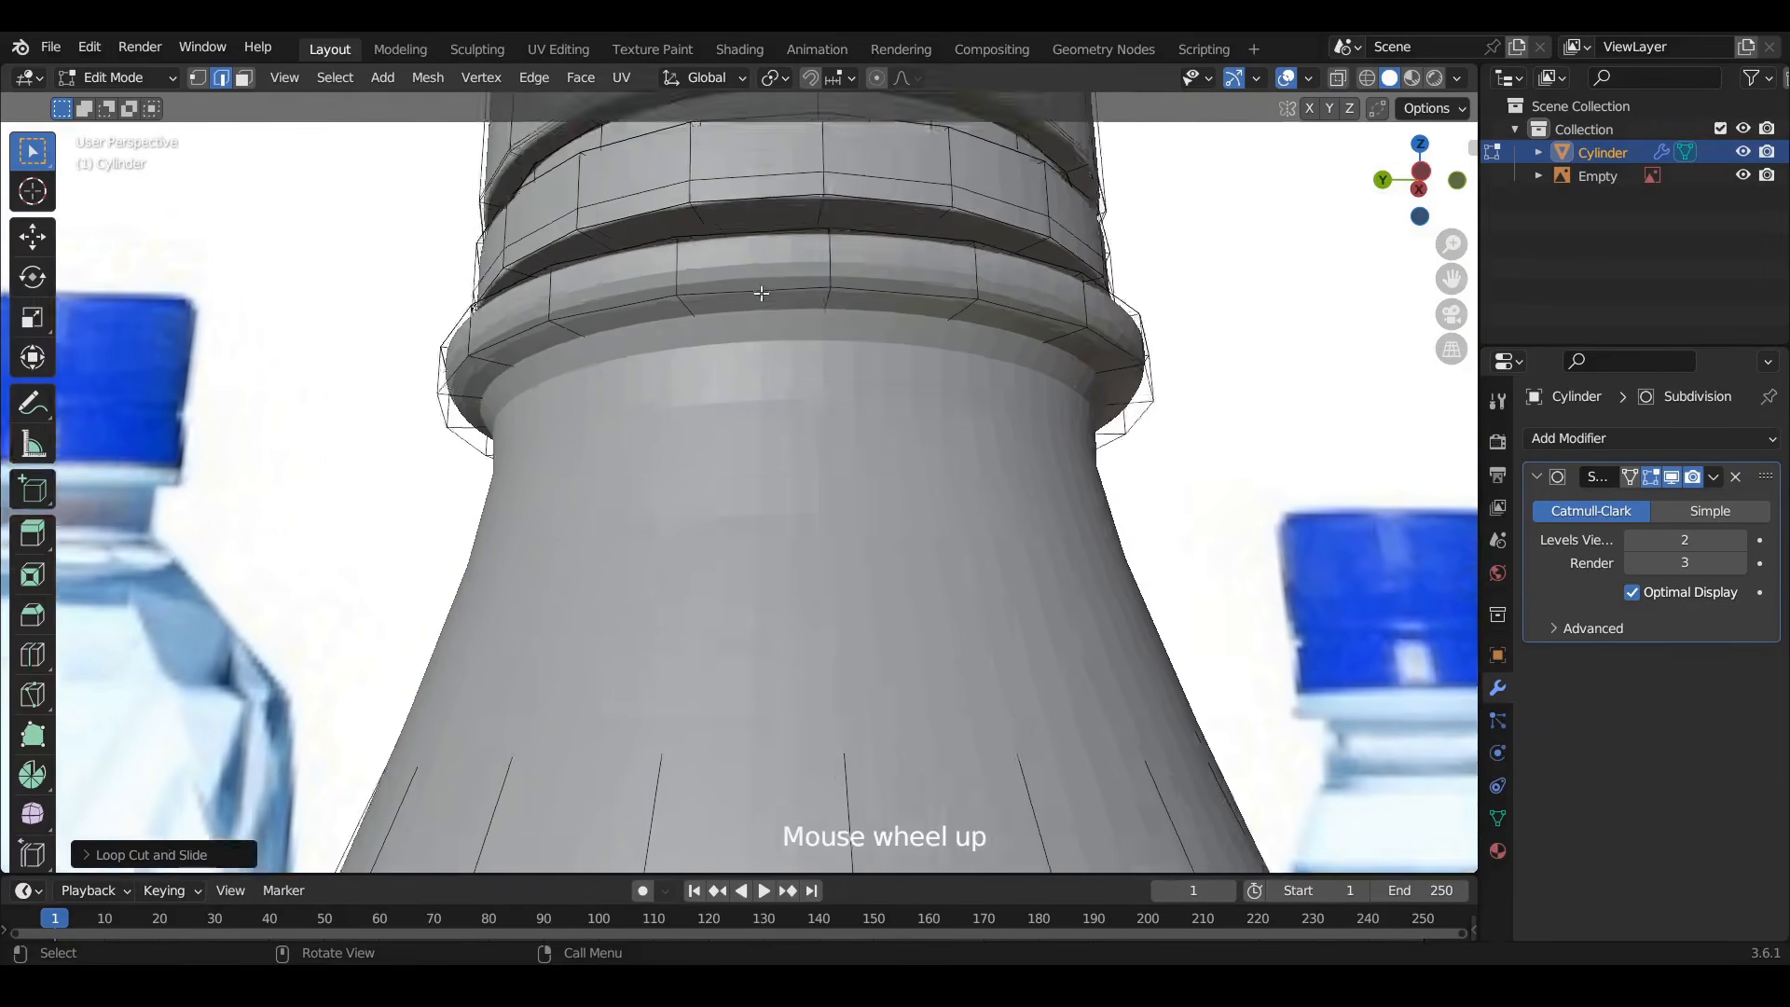
left_click(774, 303)
left_click(774, 303)
left_click(244, 80)
left_click(813, 324)
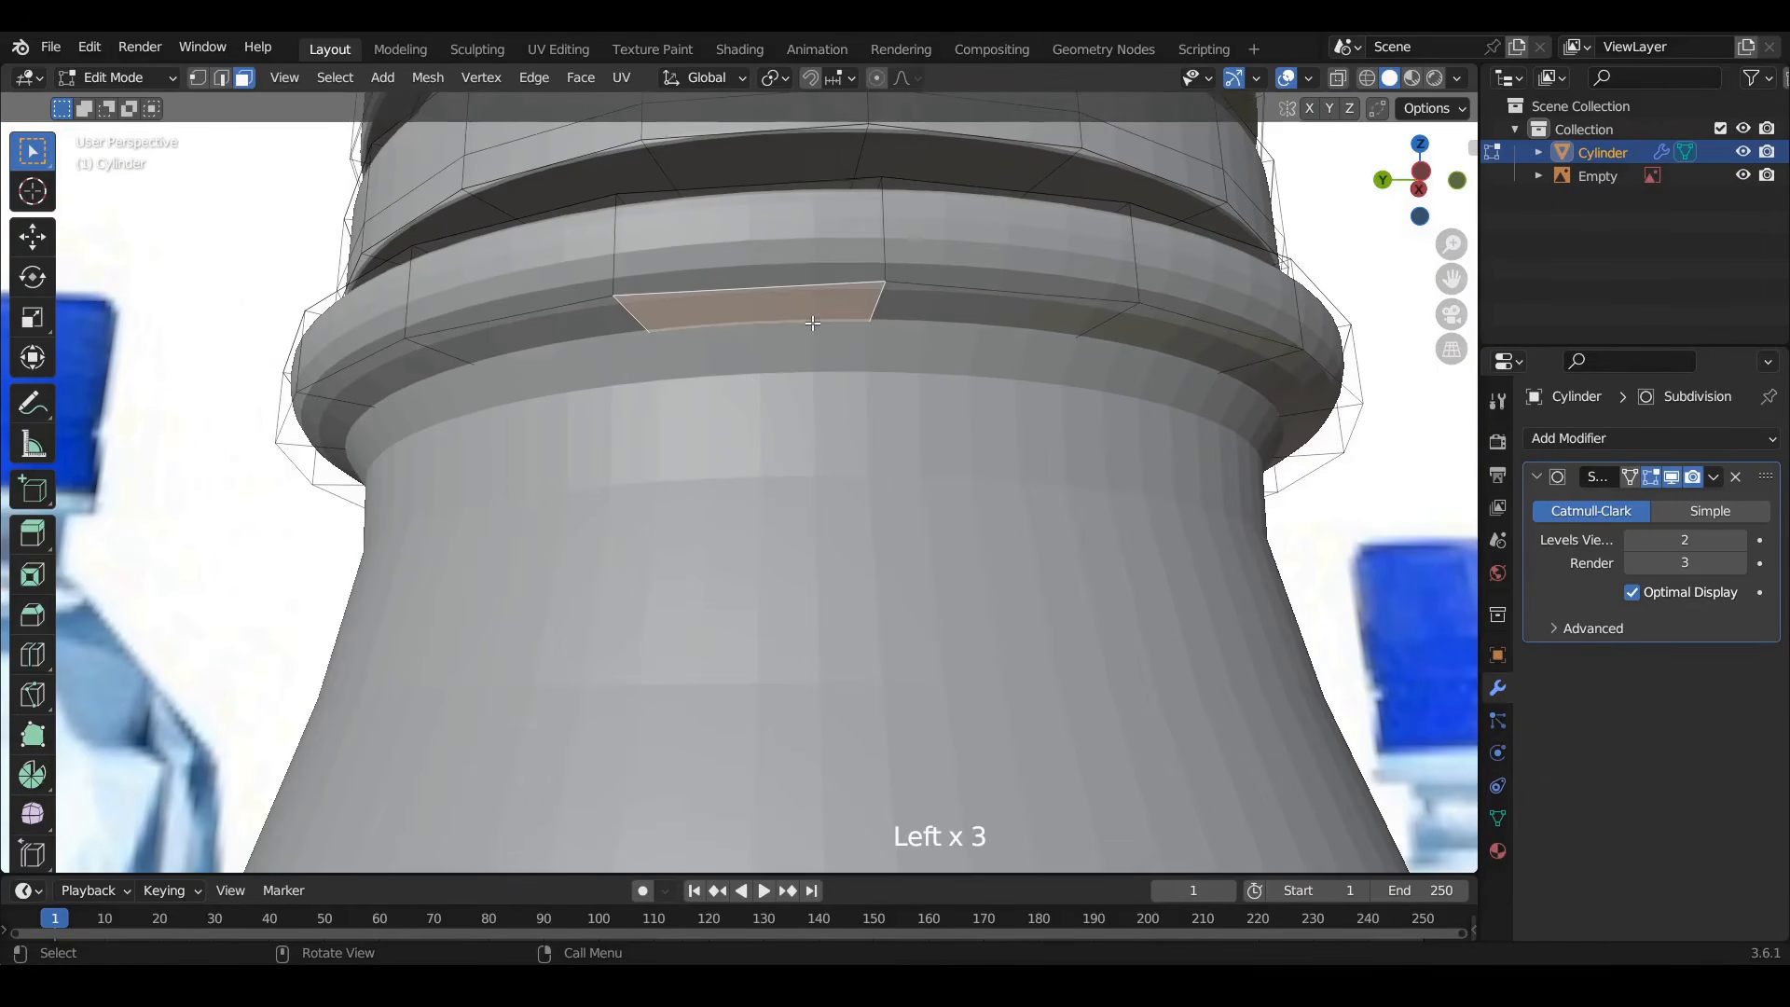
left_click(963, 313, "alt")
left_click(844, 304, "alt")
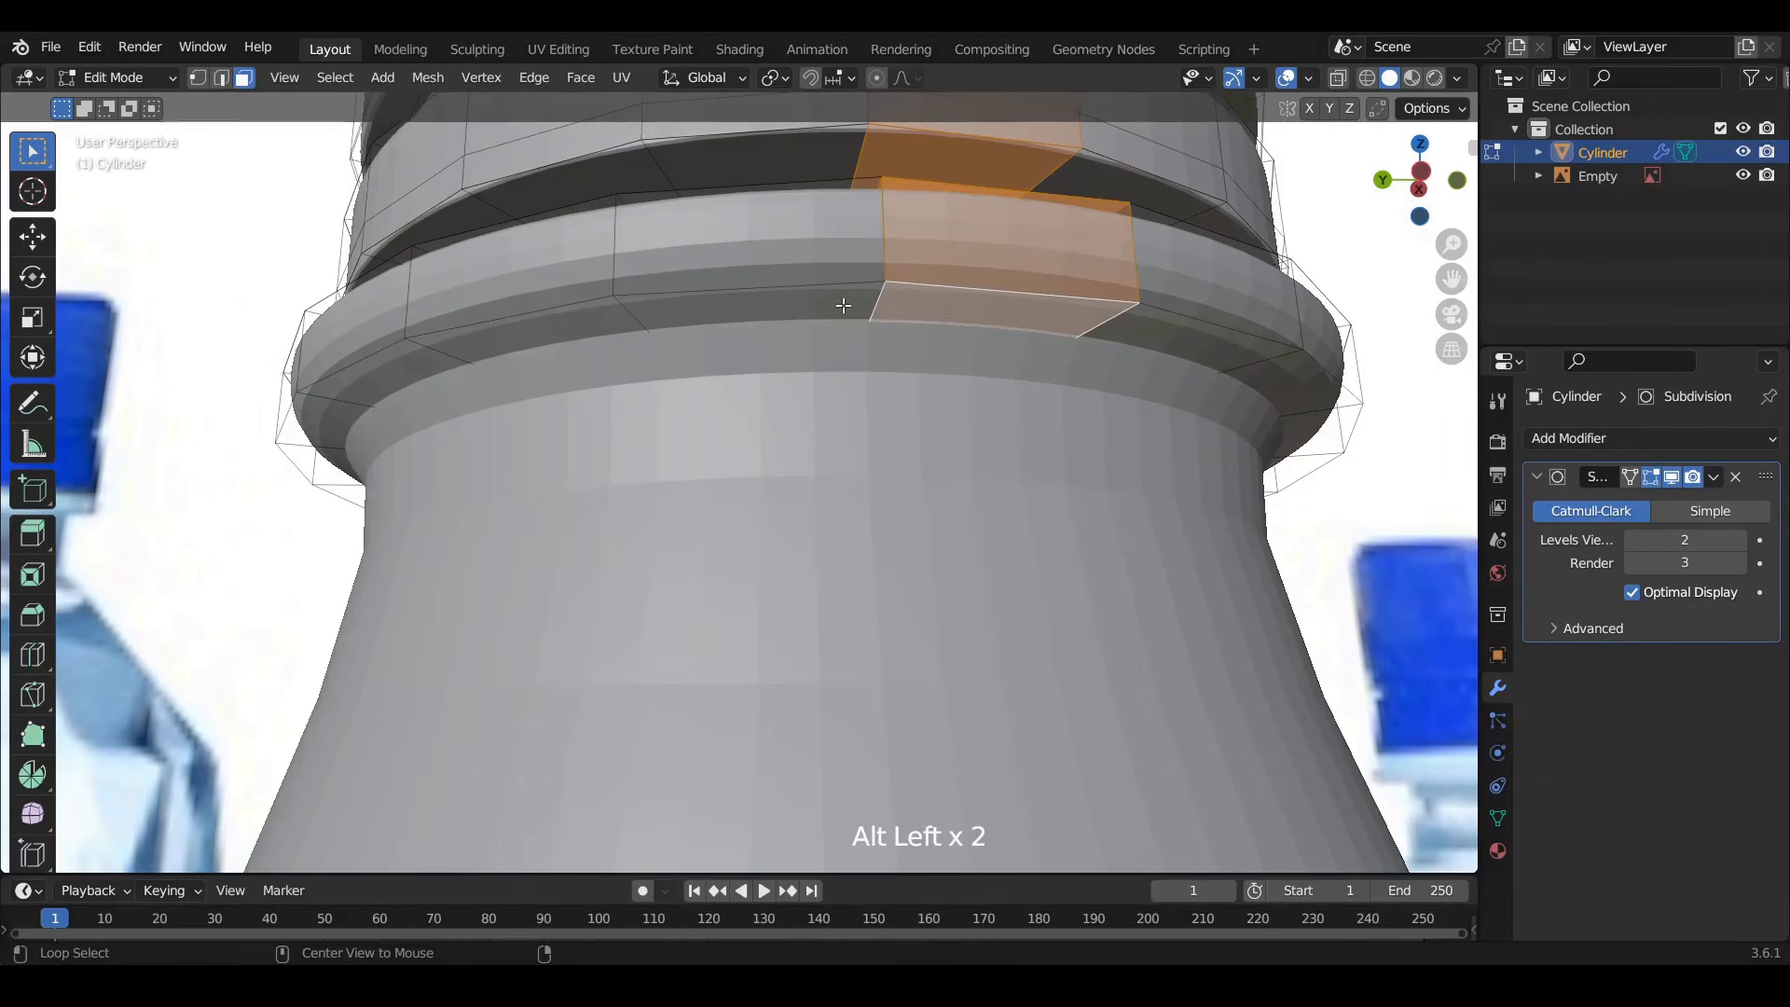
left_click(918, 304, "alt")
middle_click_drag(919, 304, 867, 382)
left_click(868, 384, "alt")
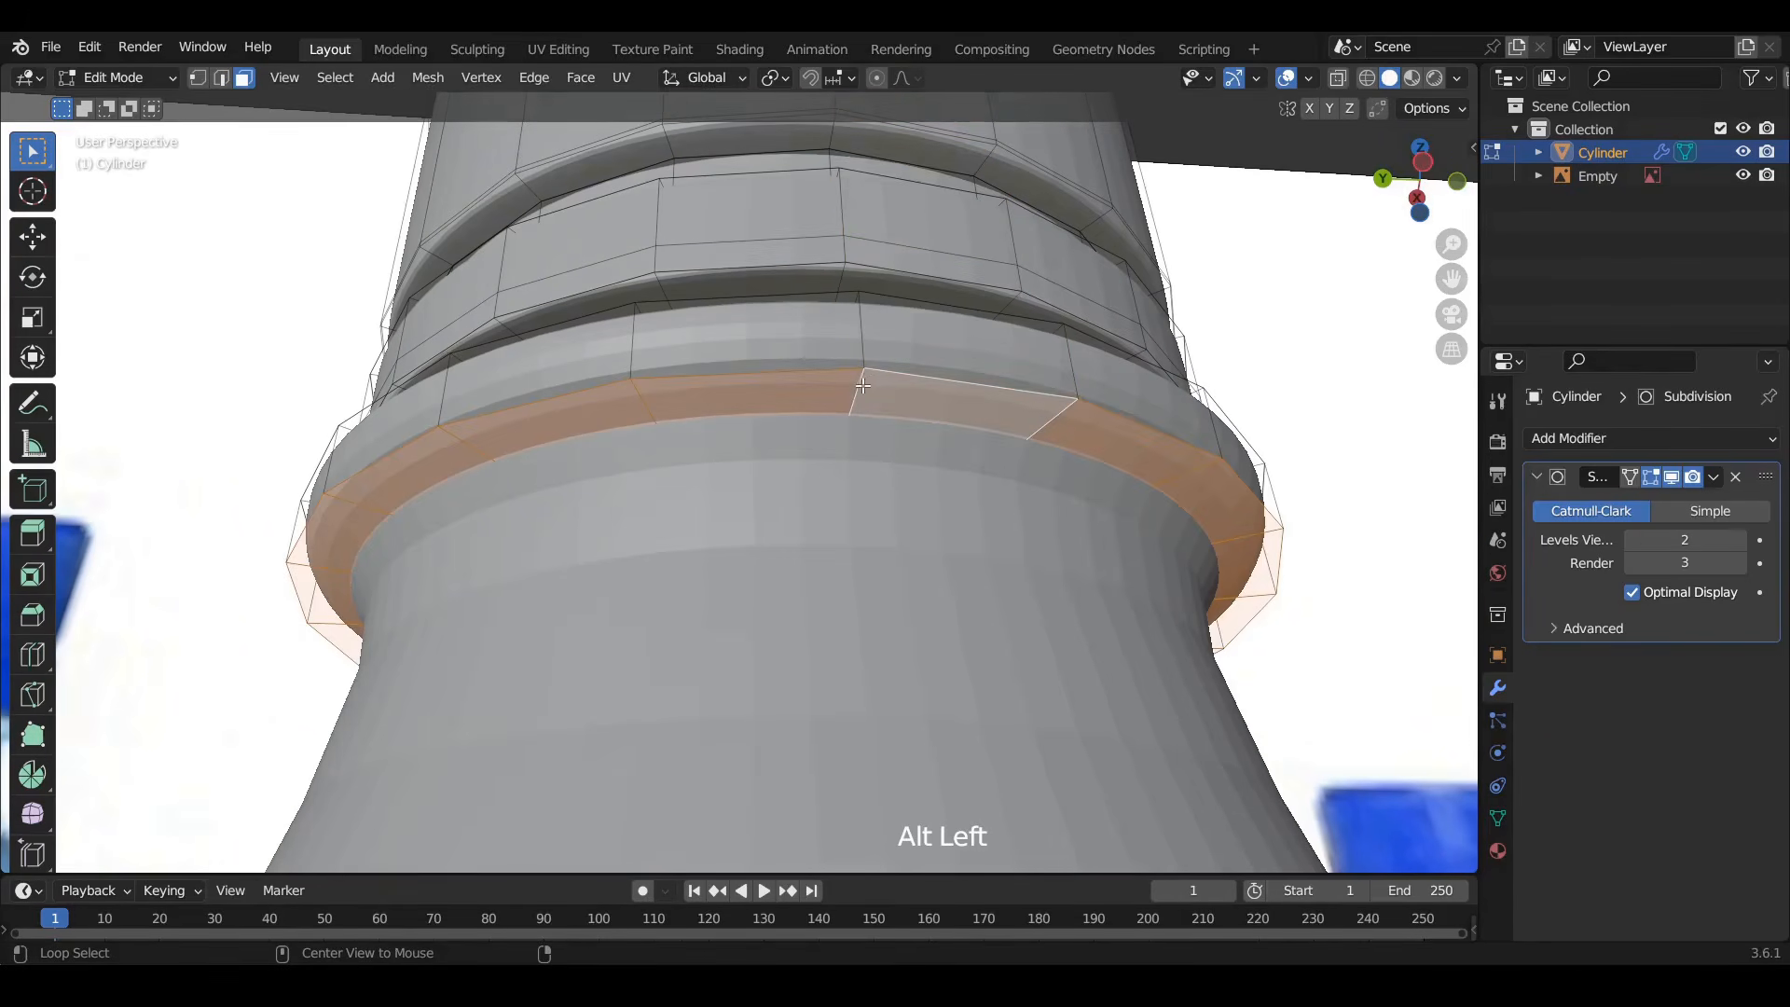
key("i")
left_click(1190, 383)
With X-ray on in the left orthographic view, select all the cap's vertices and move them slightly down along Z towards the flange
scroll(898, 485, "down", 3)
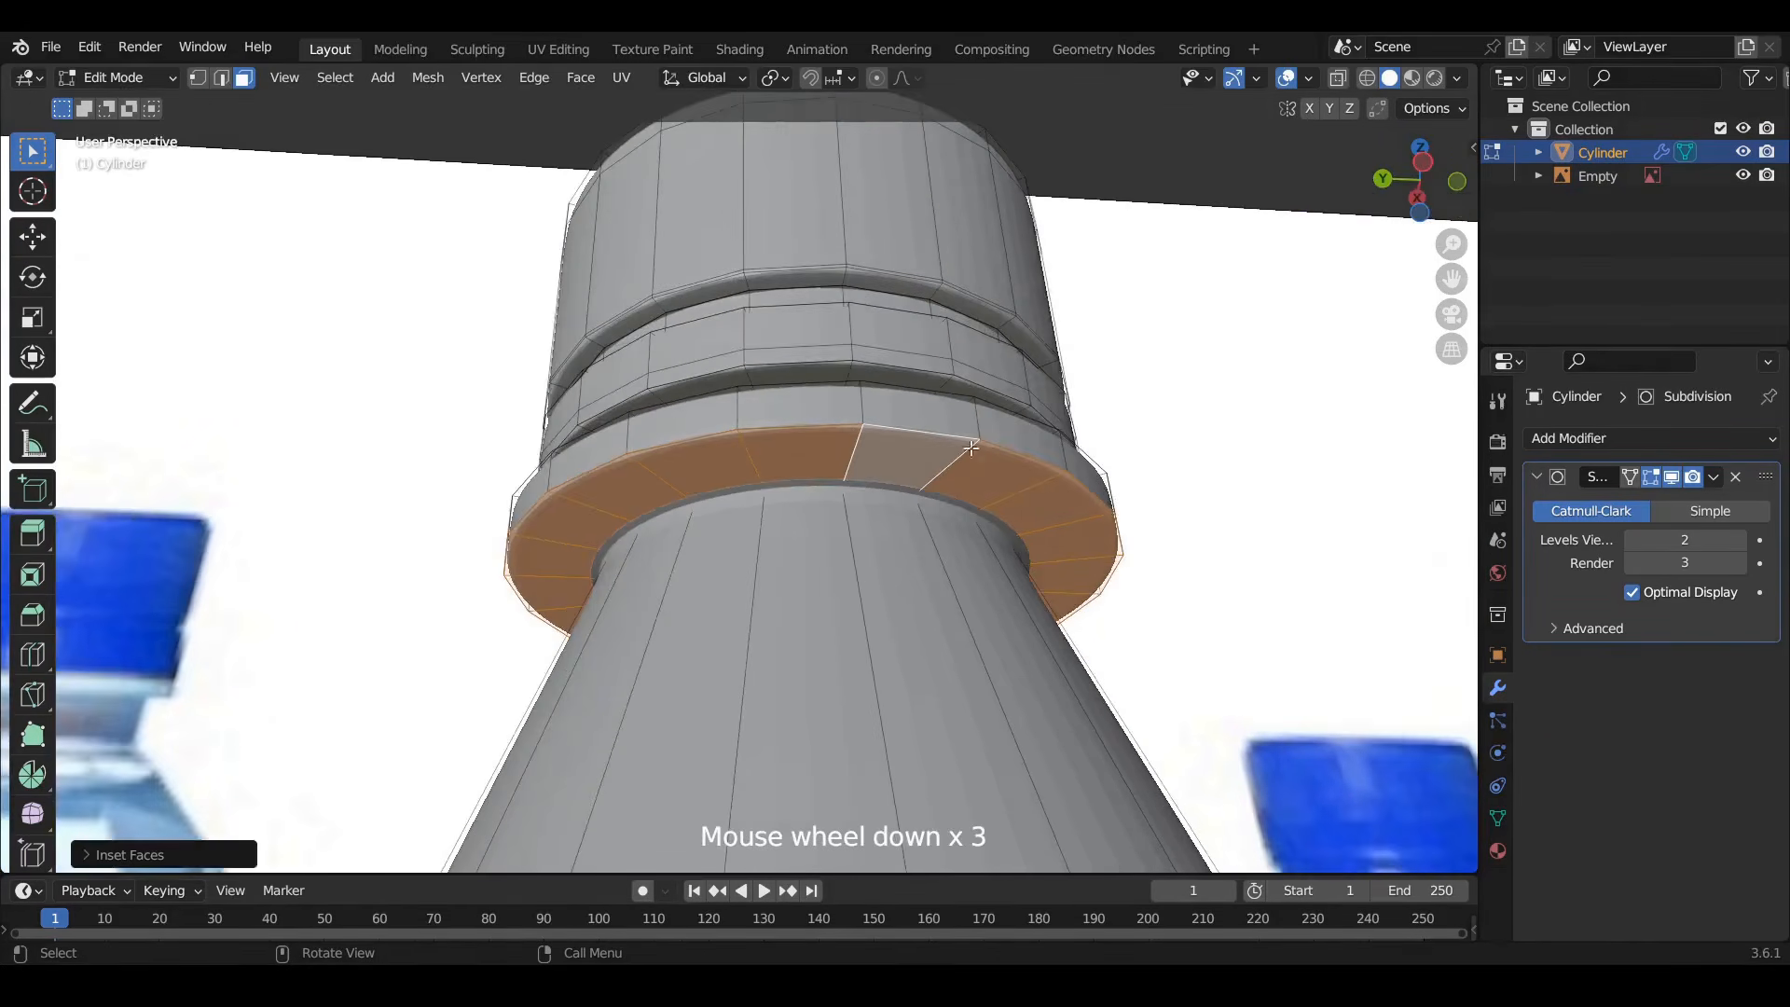
left_click(1424, 164)
left_click(1339, 77)
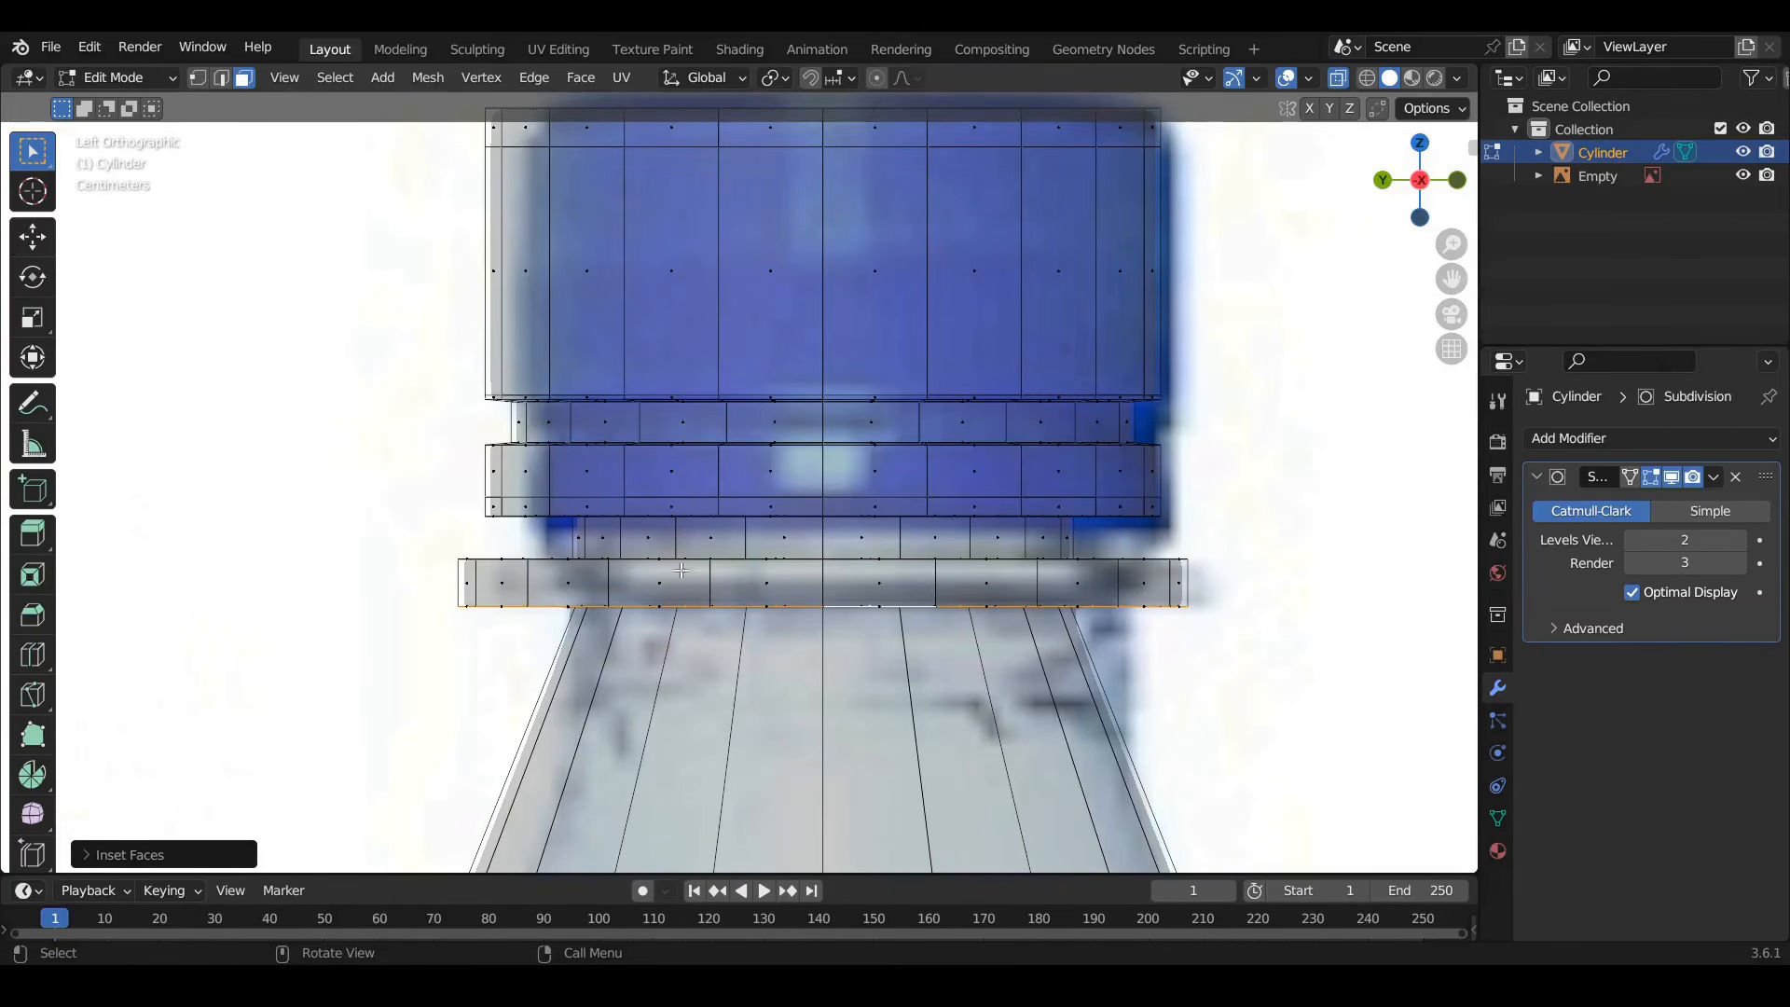
middle_click_drag(786, 545, 698, 624, "shift")
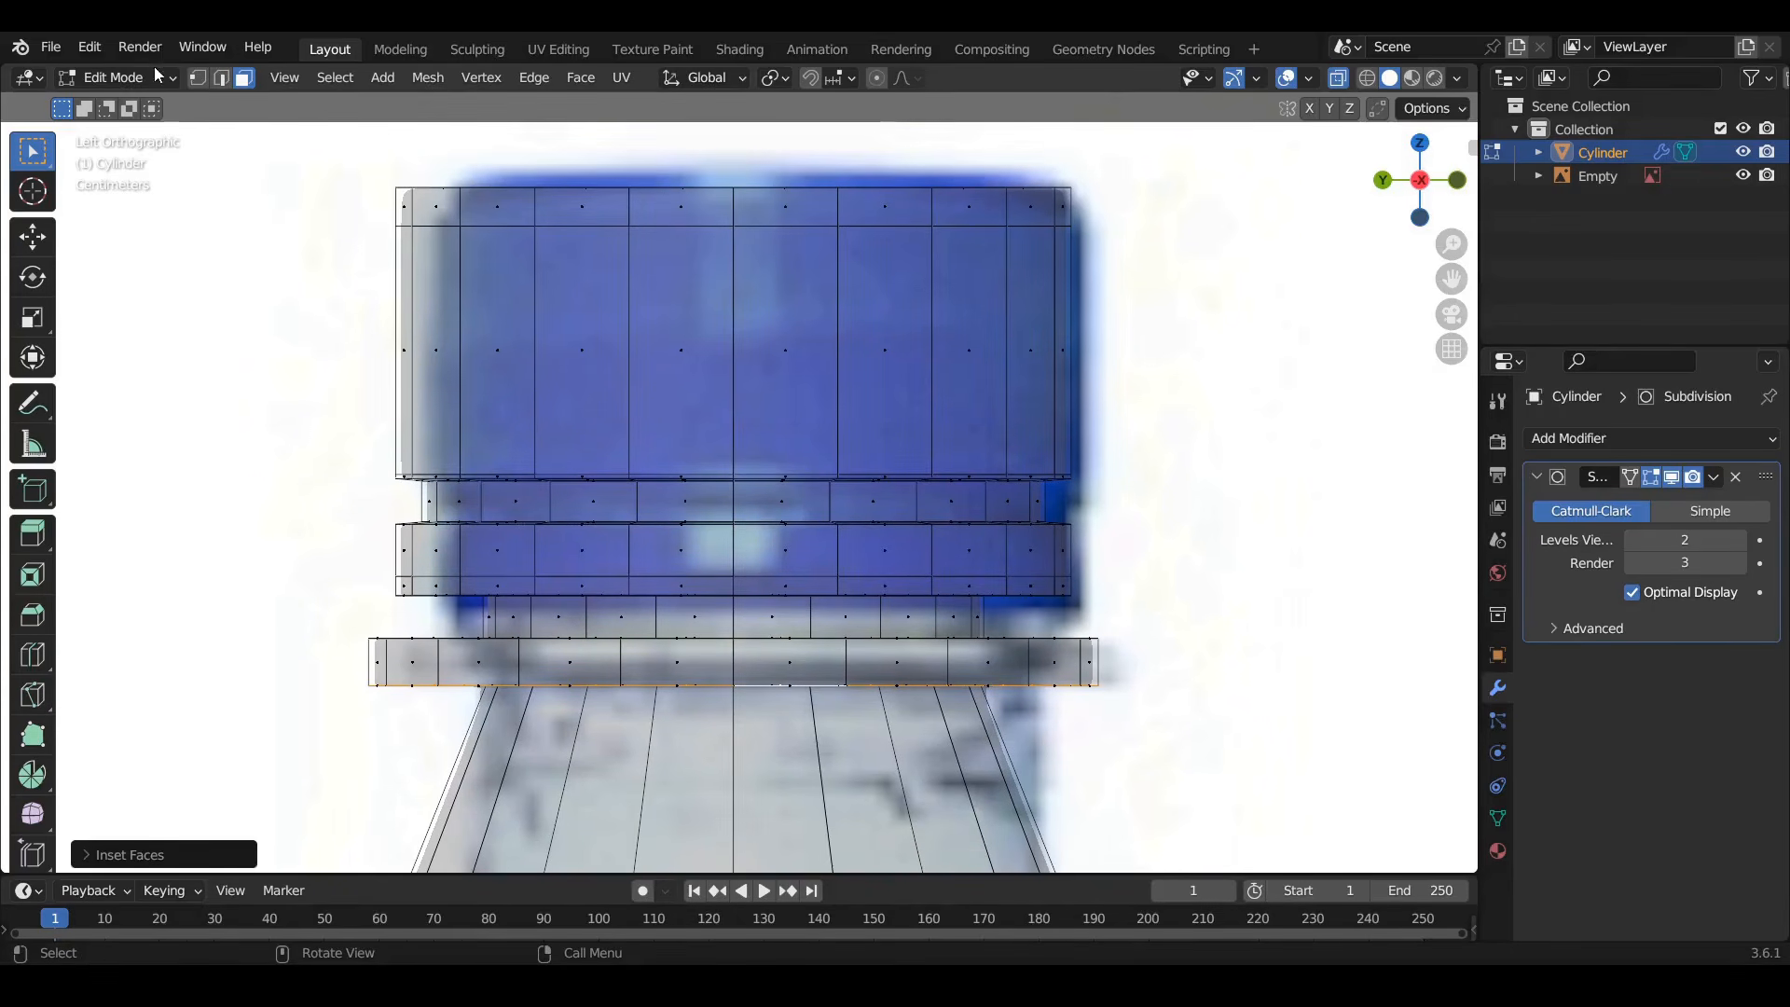
left_click(220, 80)
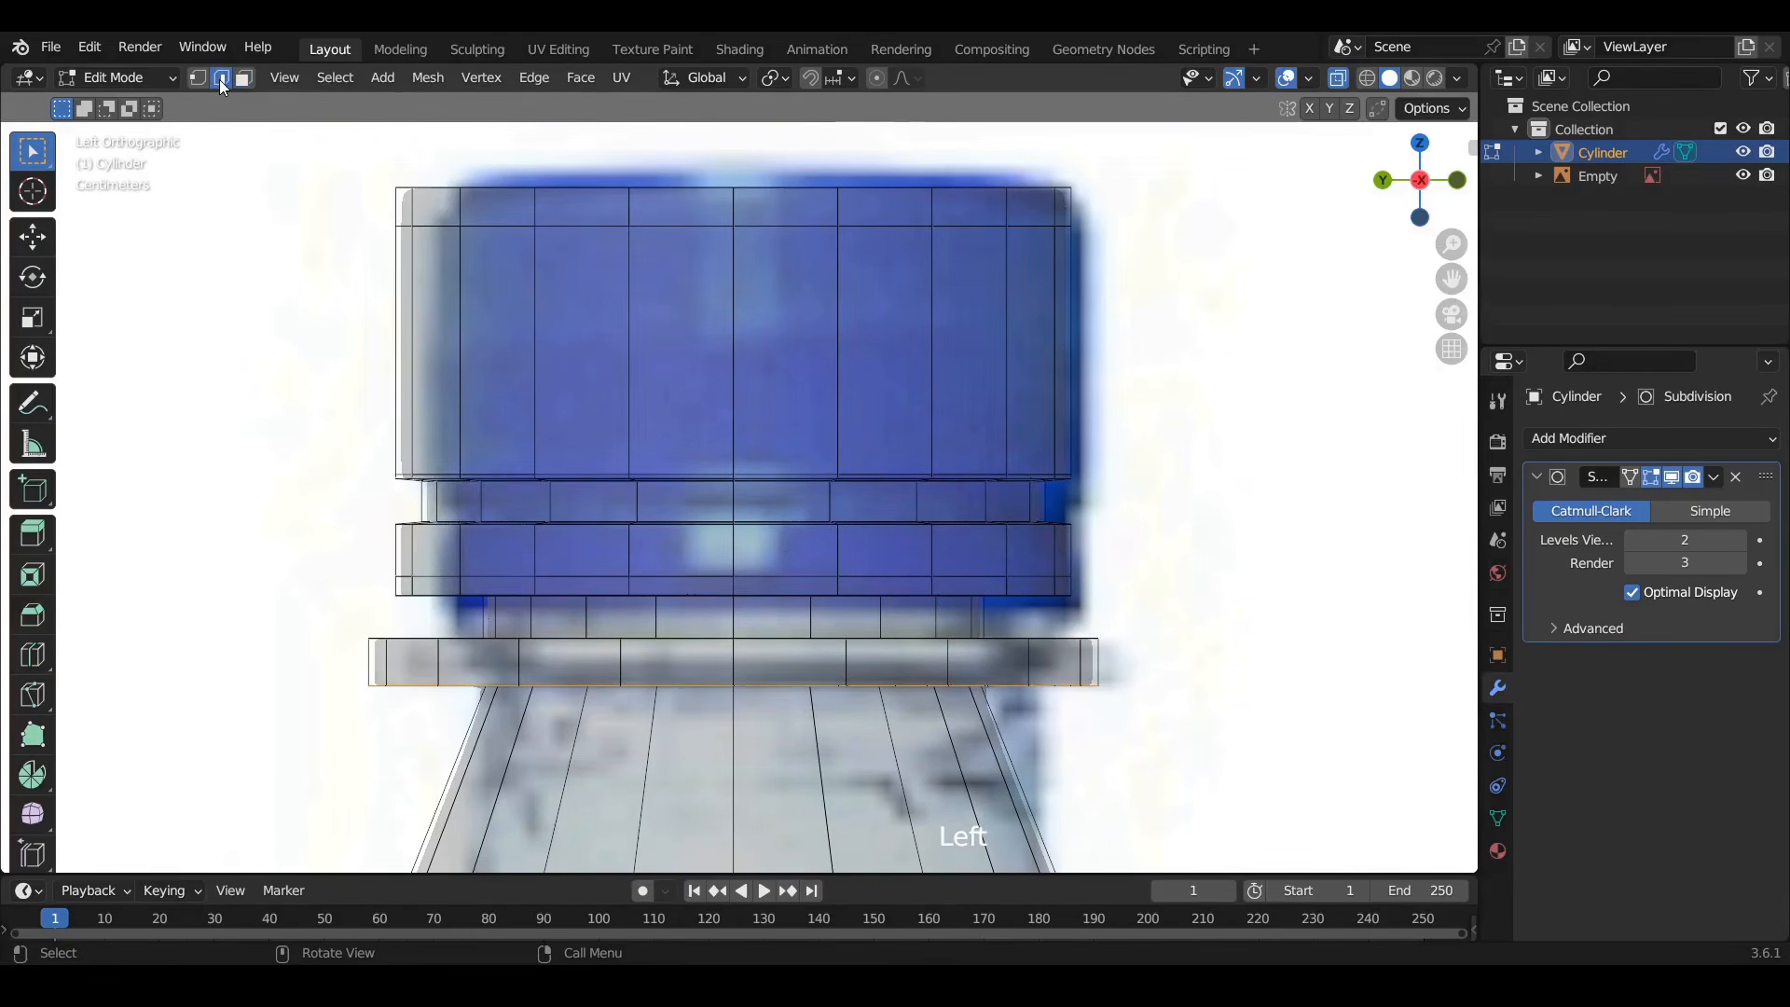
left_click(198, 78)
left_click_drag(324, 152, 1209, 607)
key("g")
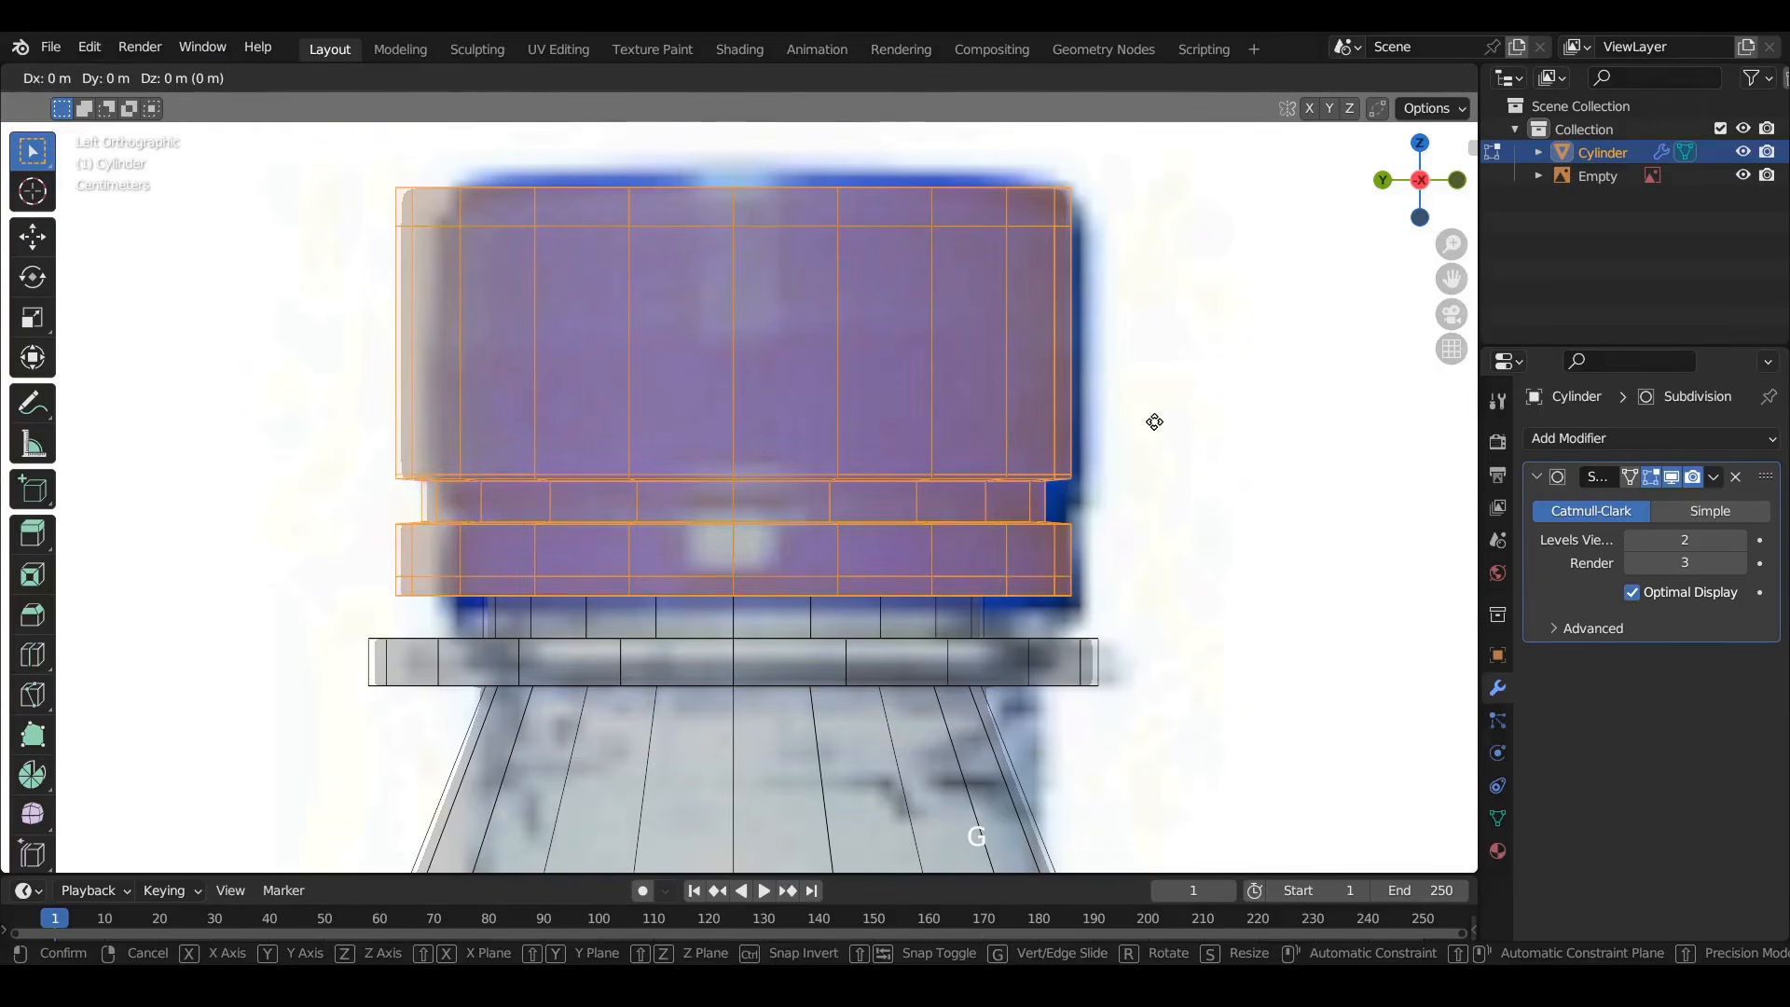
key("z")
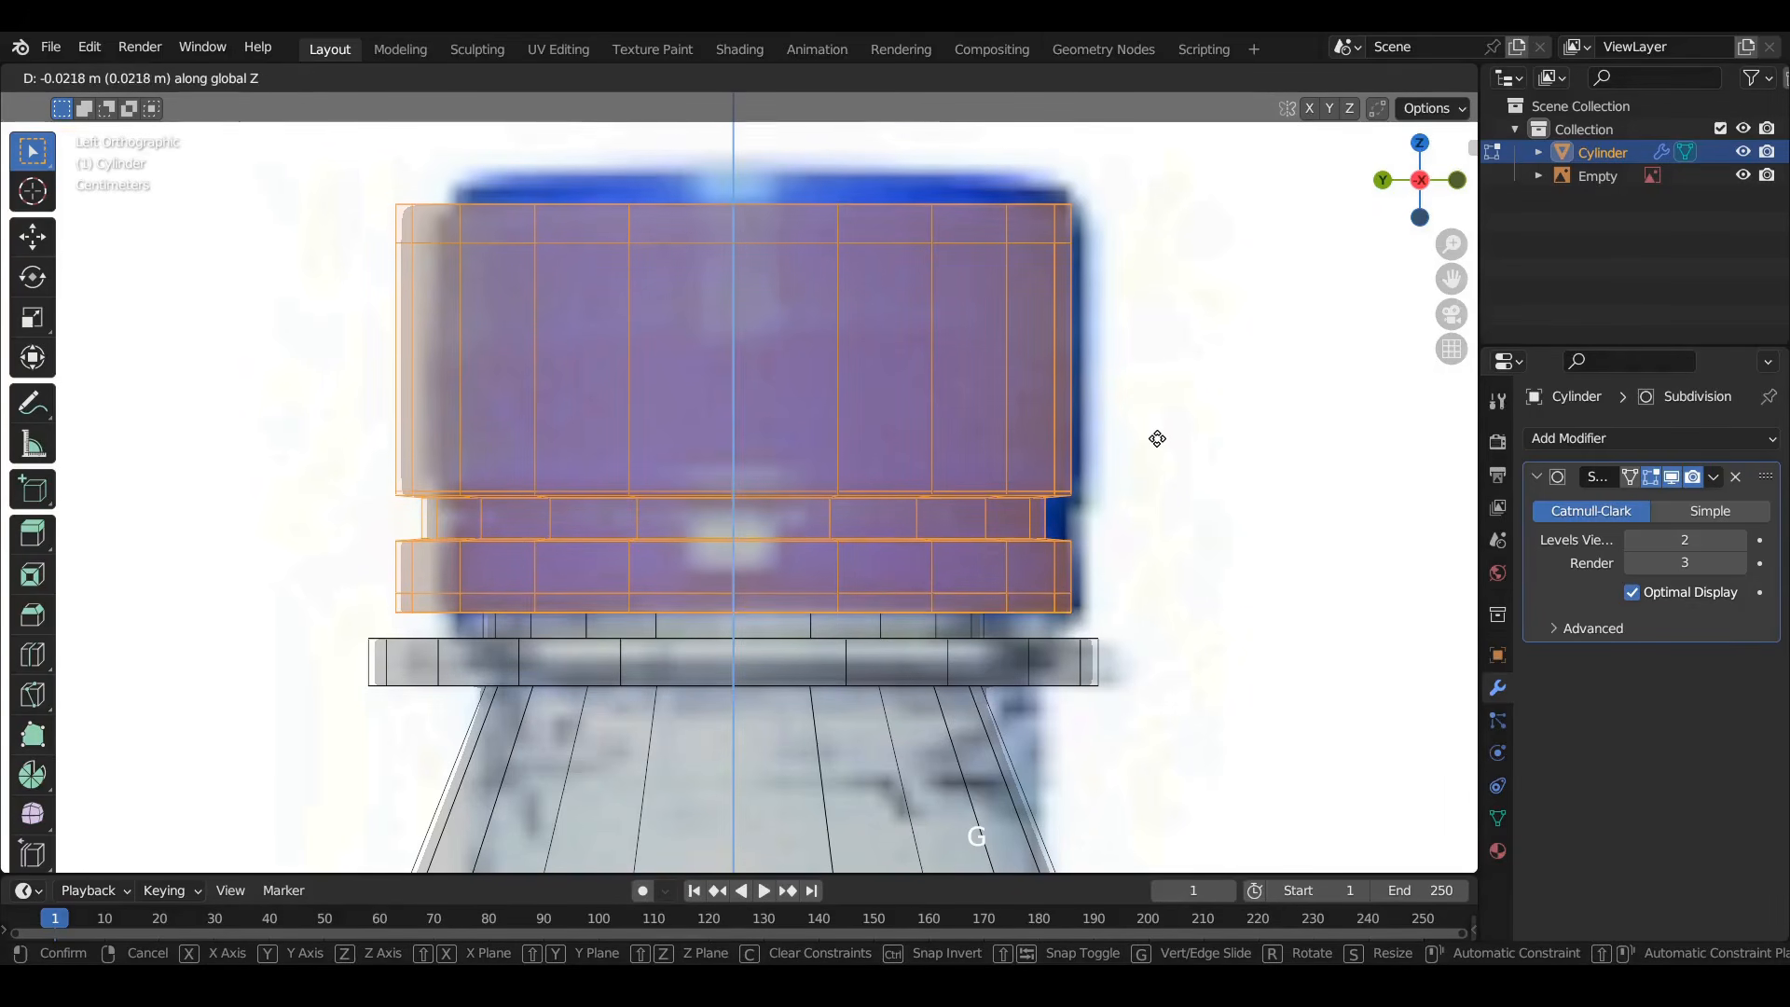
key("Return")
Select the cap's two uppermost edge rings and move them up along Z to the top of the reference cap
left_click_drag(311, 160, 1263, 294)
key("g")
key("z")
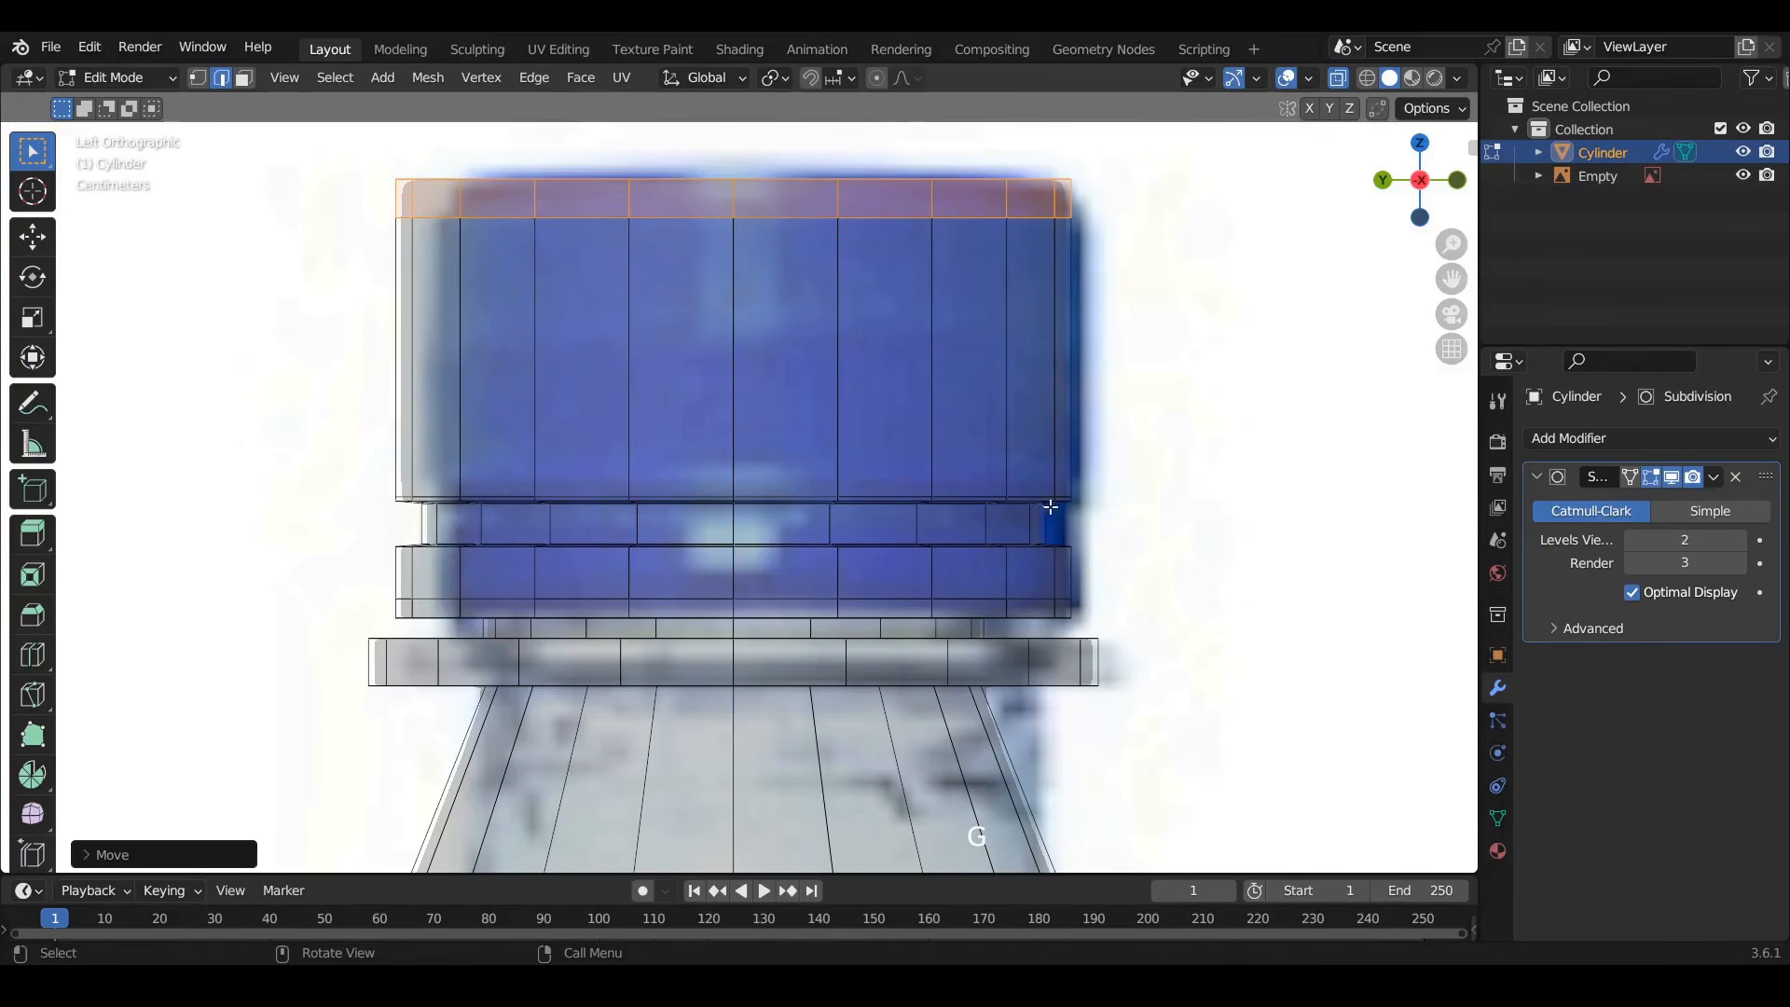
Add a centred loop cut around the bottle's tapered shoulder and scale it to about 0.96 to match the reference outline
middle_click_drag(820, 580, 838, 407, "shift")
middle_click_drag(1119, 545, 1121, 407, "shift")
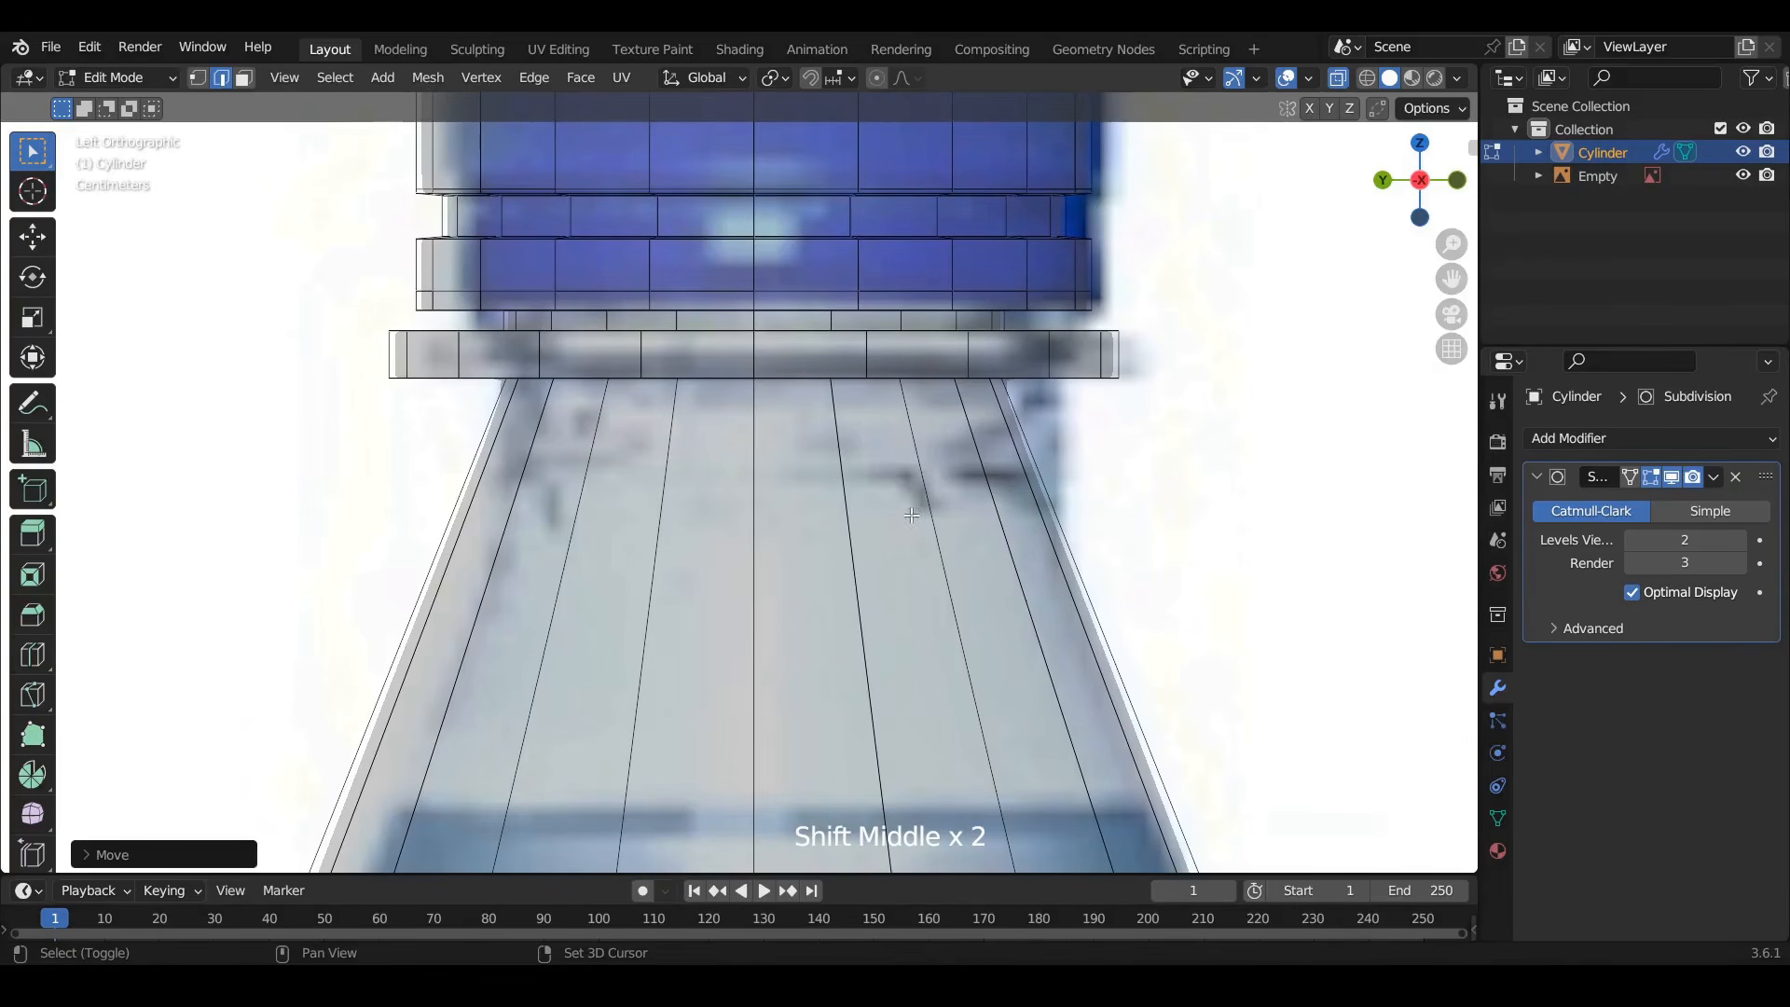
middle_click_drag(911, 516, 895, 345, "shift")
scroll(891, 338, "down", 8)
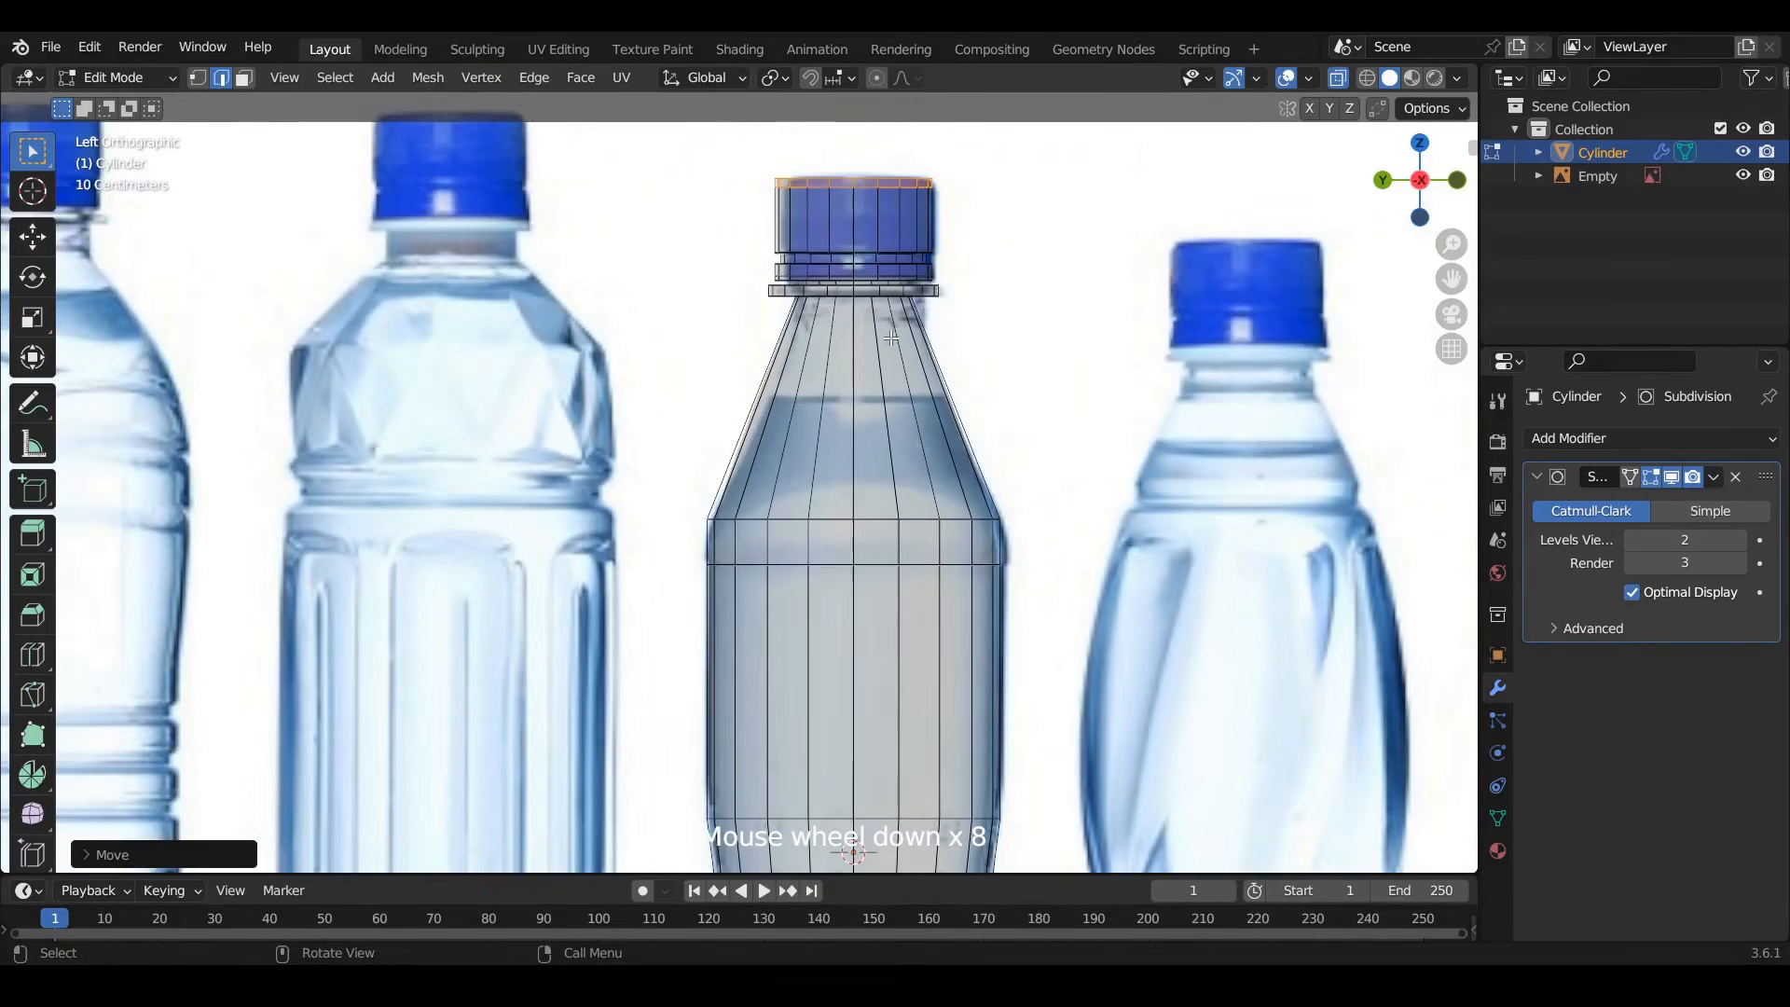
scroll(908, 338, "up", 3)
middle_click_drag(921, 412, 921, 396, "shift")
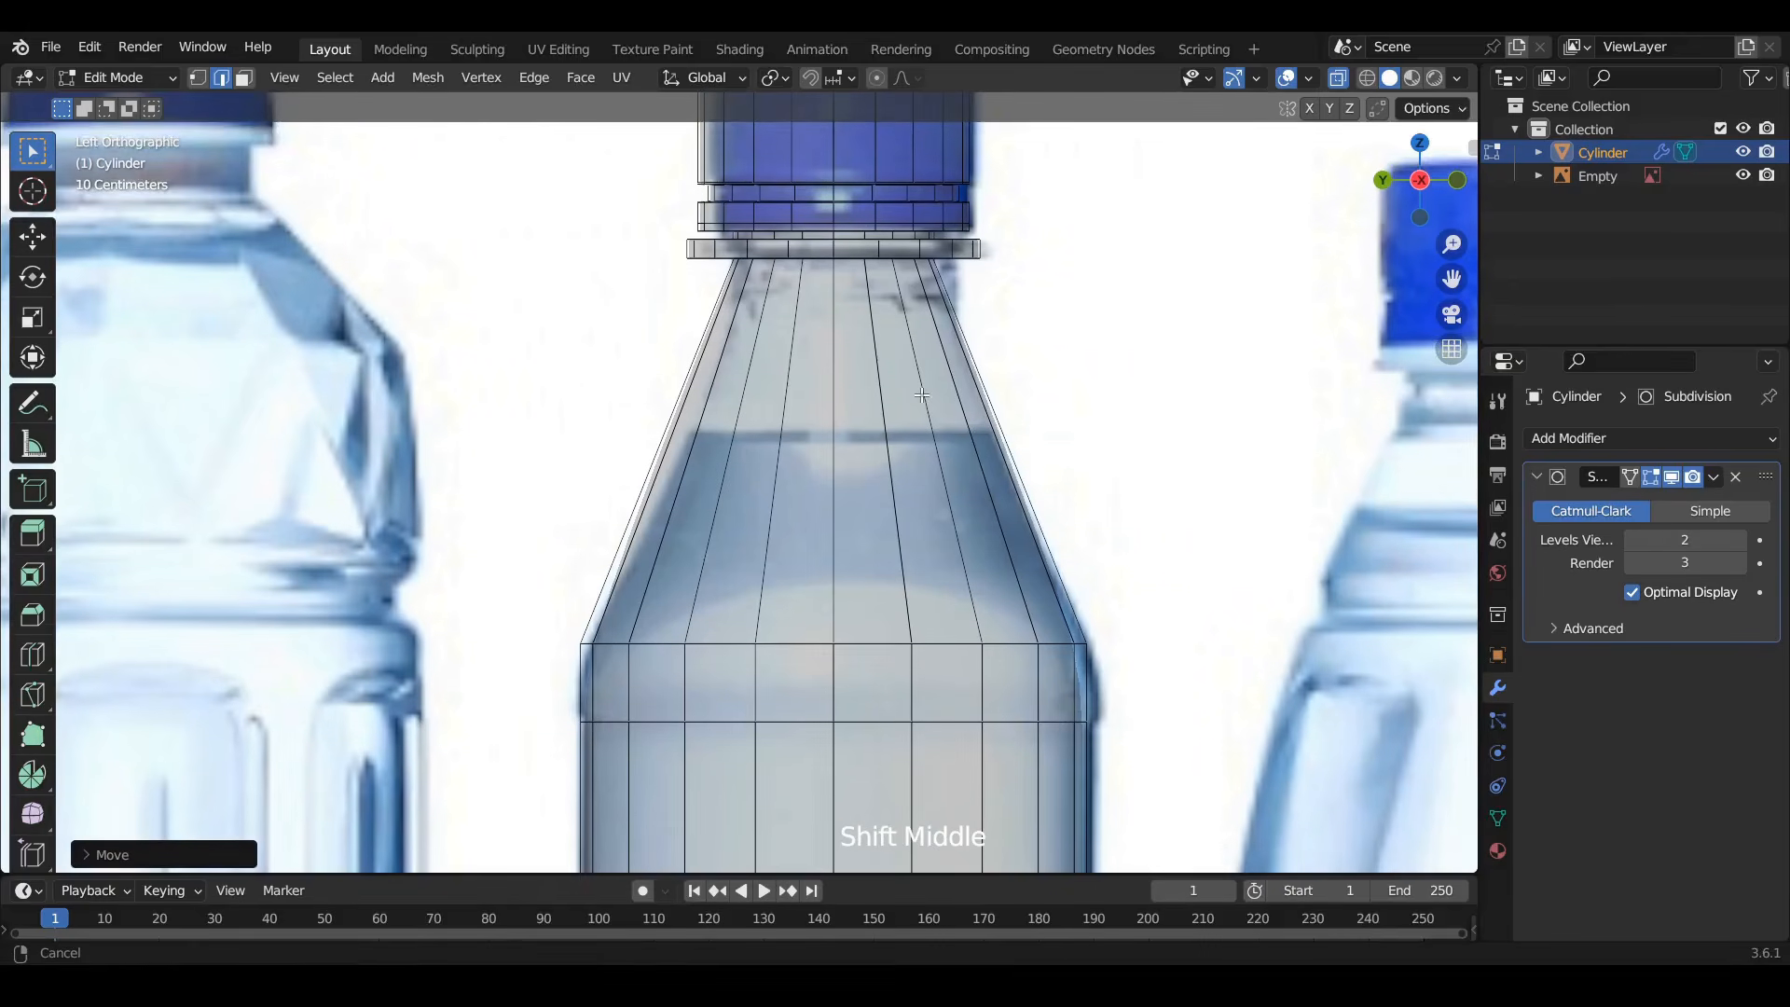
key("ctrl+r")
left_click(1005, 429)
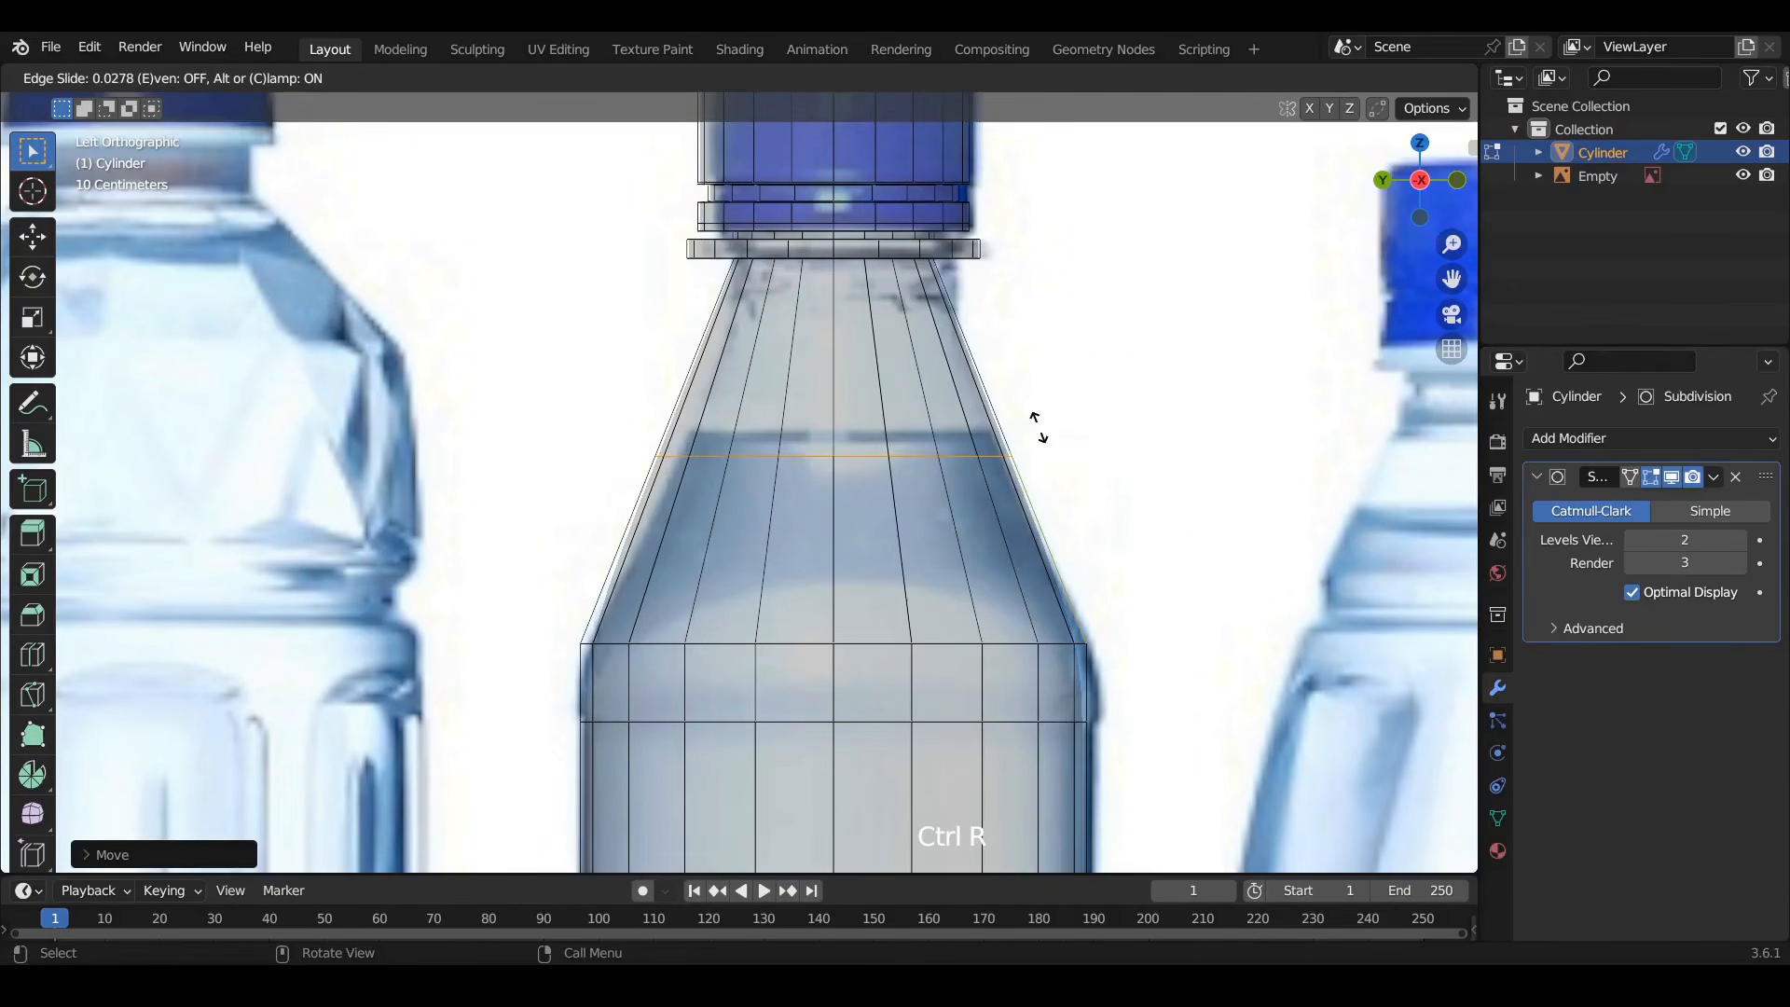
right_click(1037, 410)
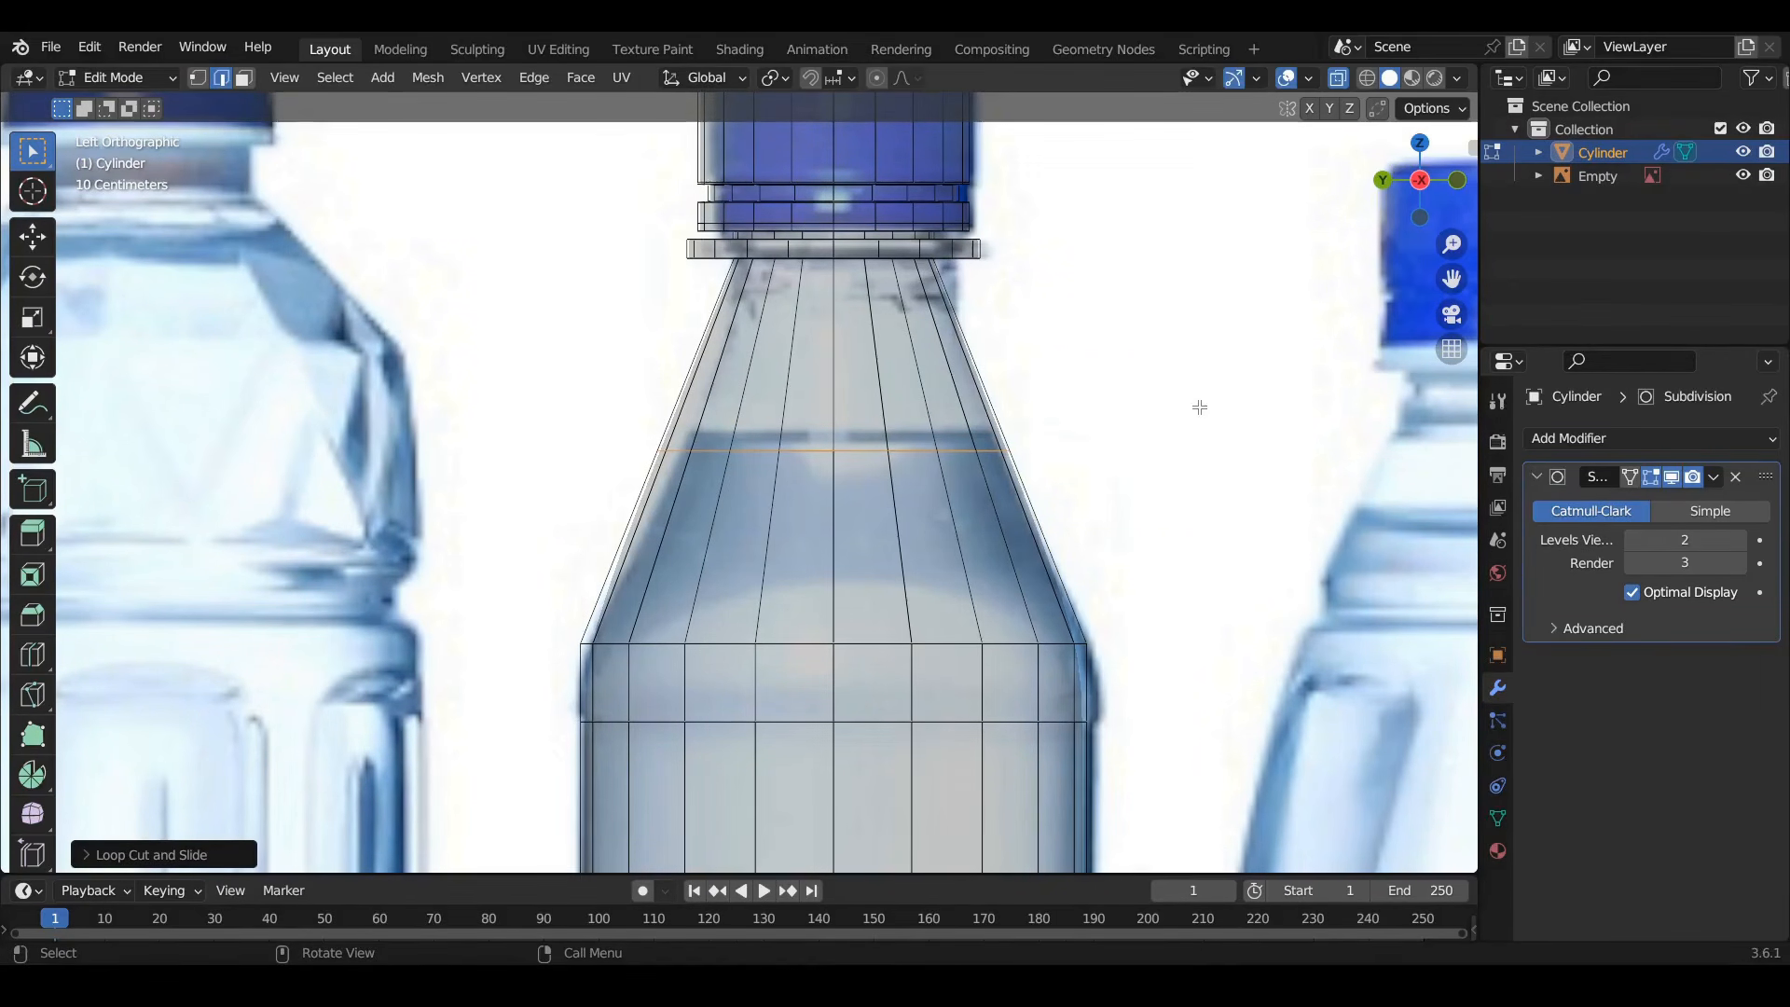
key("s")
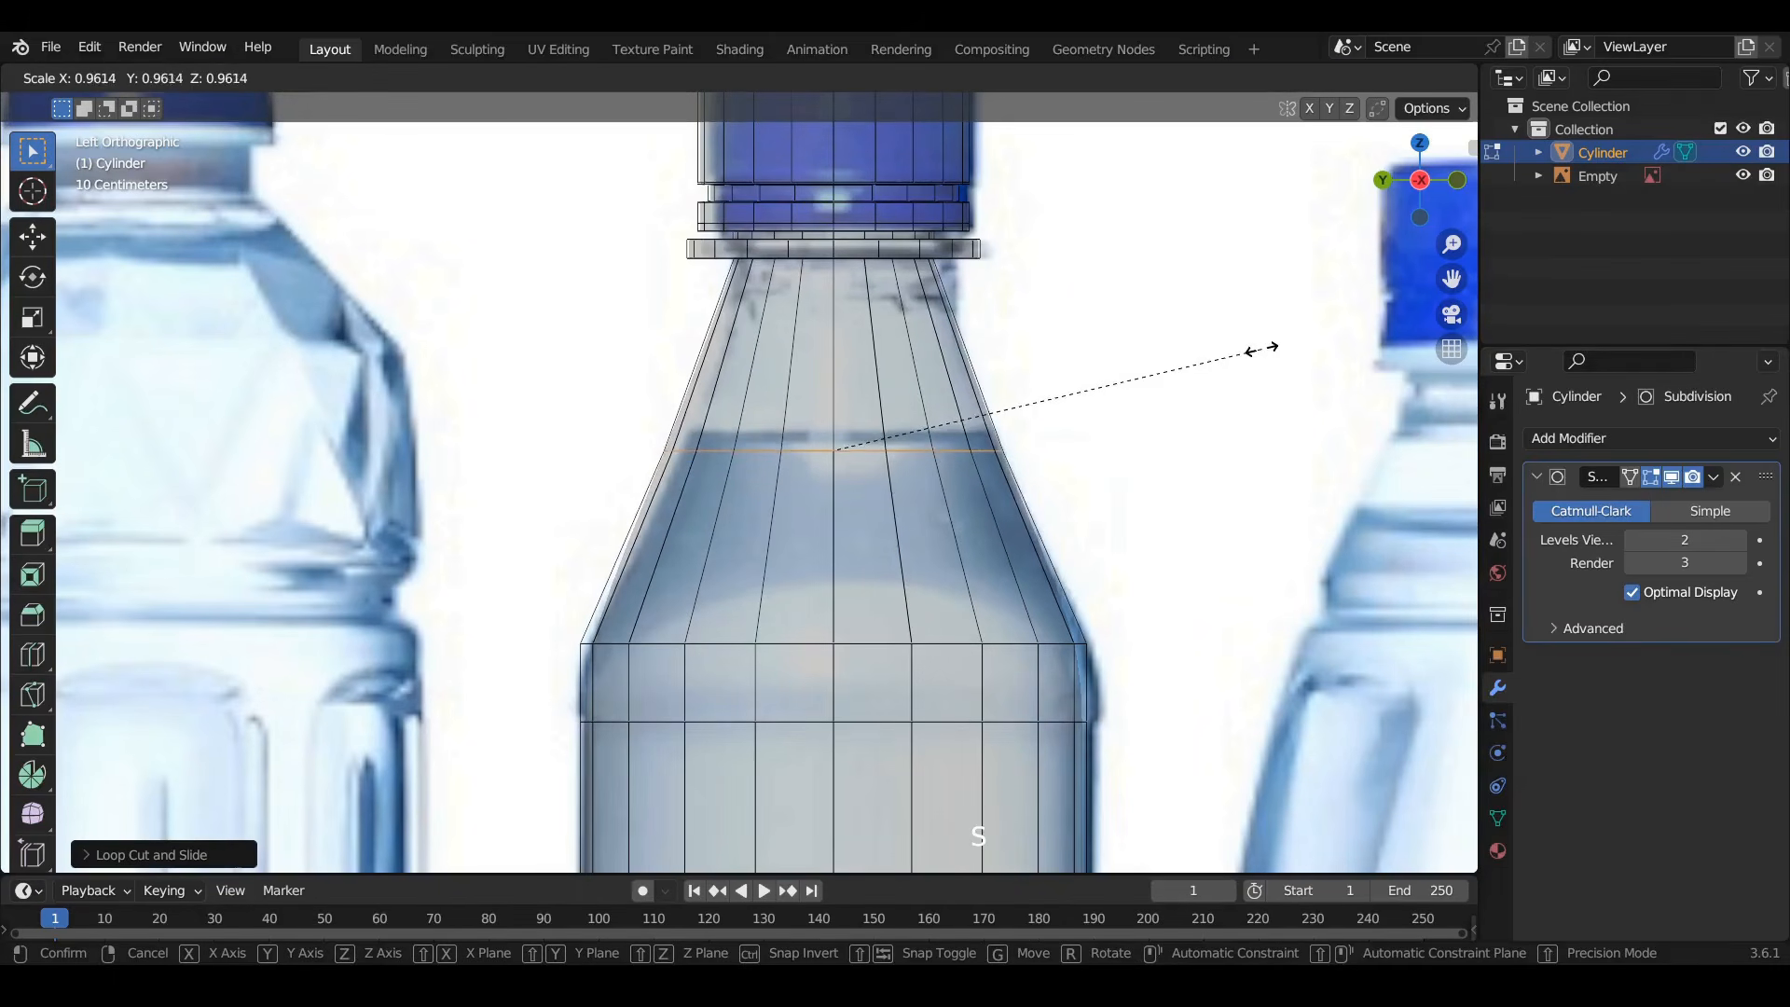
left_click(1248, 349)
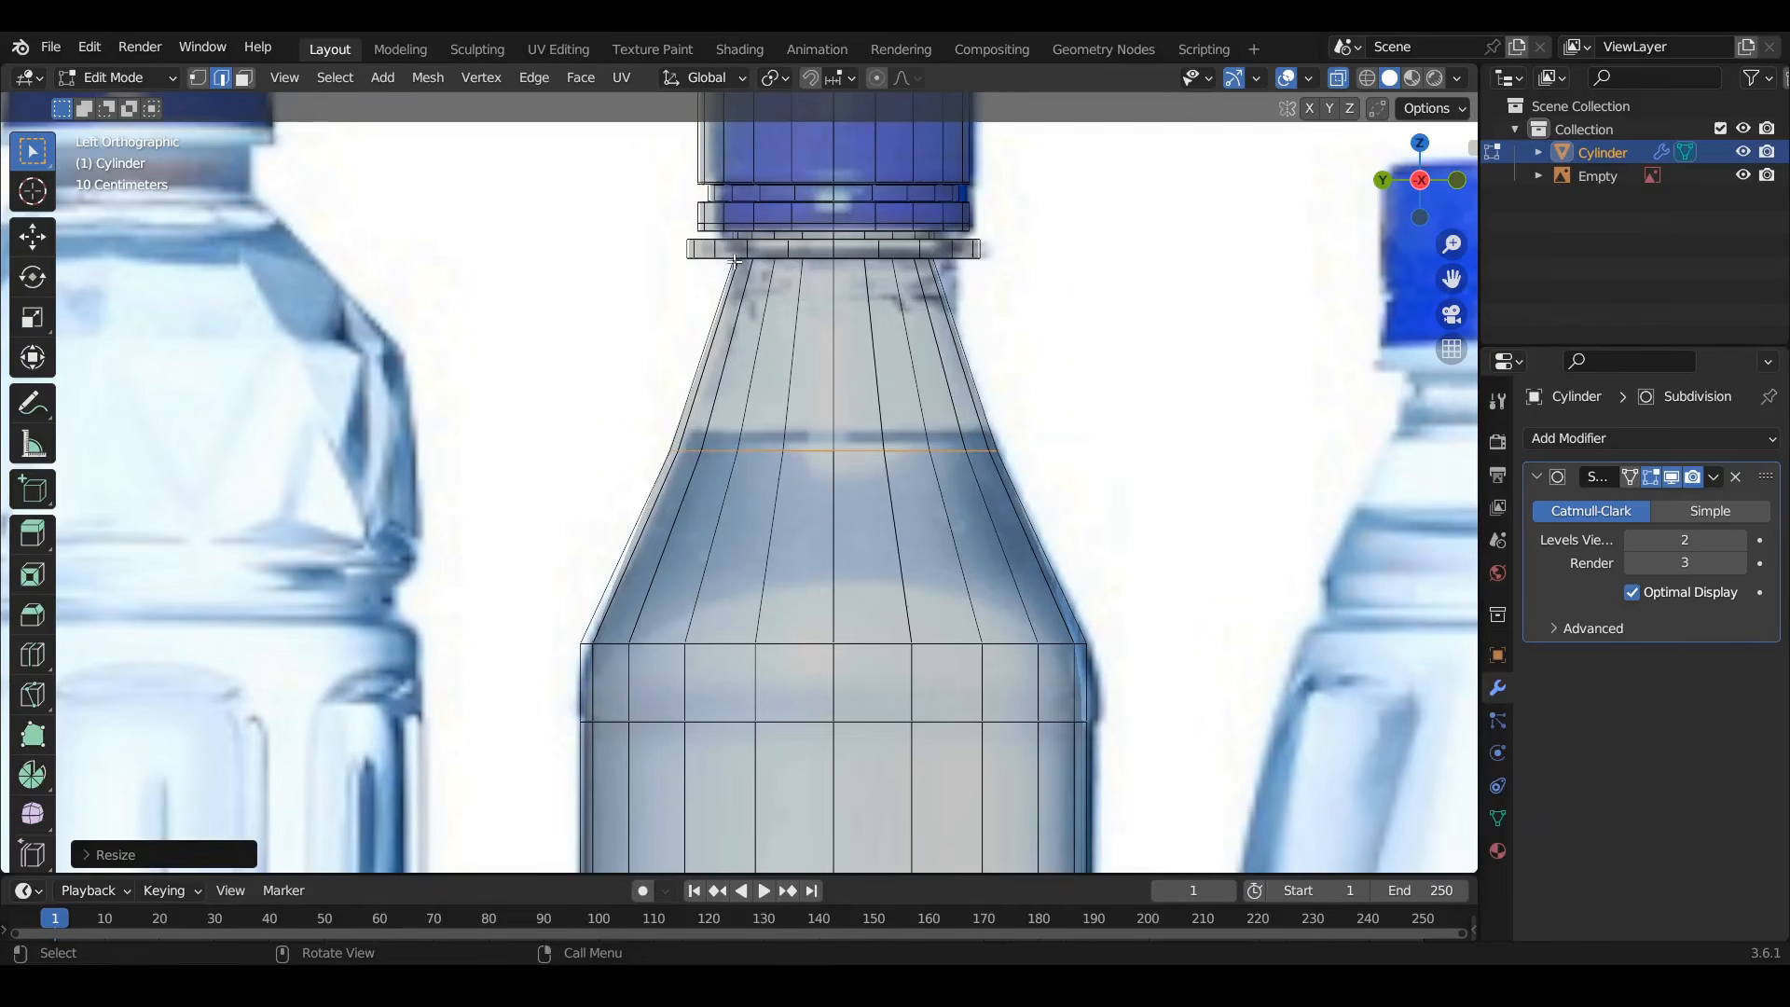
Add a loop cut in the band below the shoulder, slide it down to the band's lower edge and scale it to about 1.10
middle_click_drag(795, 566, 786, 277, "shift")
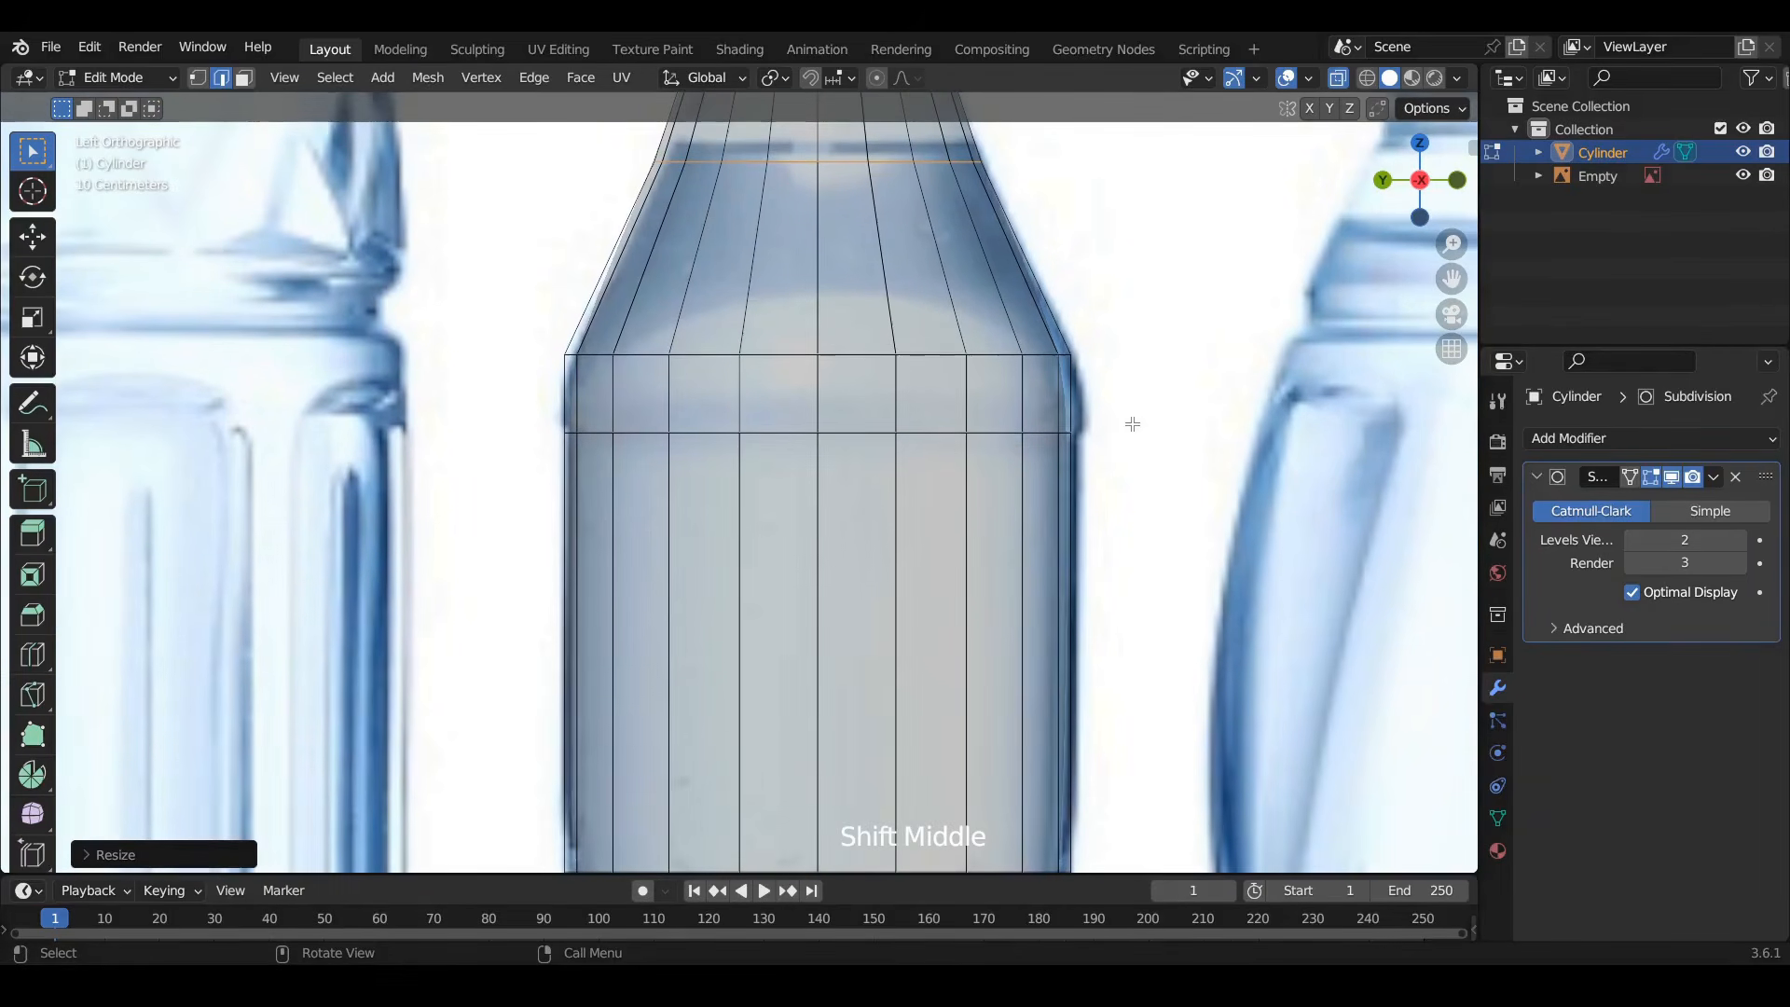
scroll(1057, 431, "up", 3)
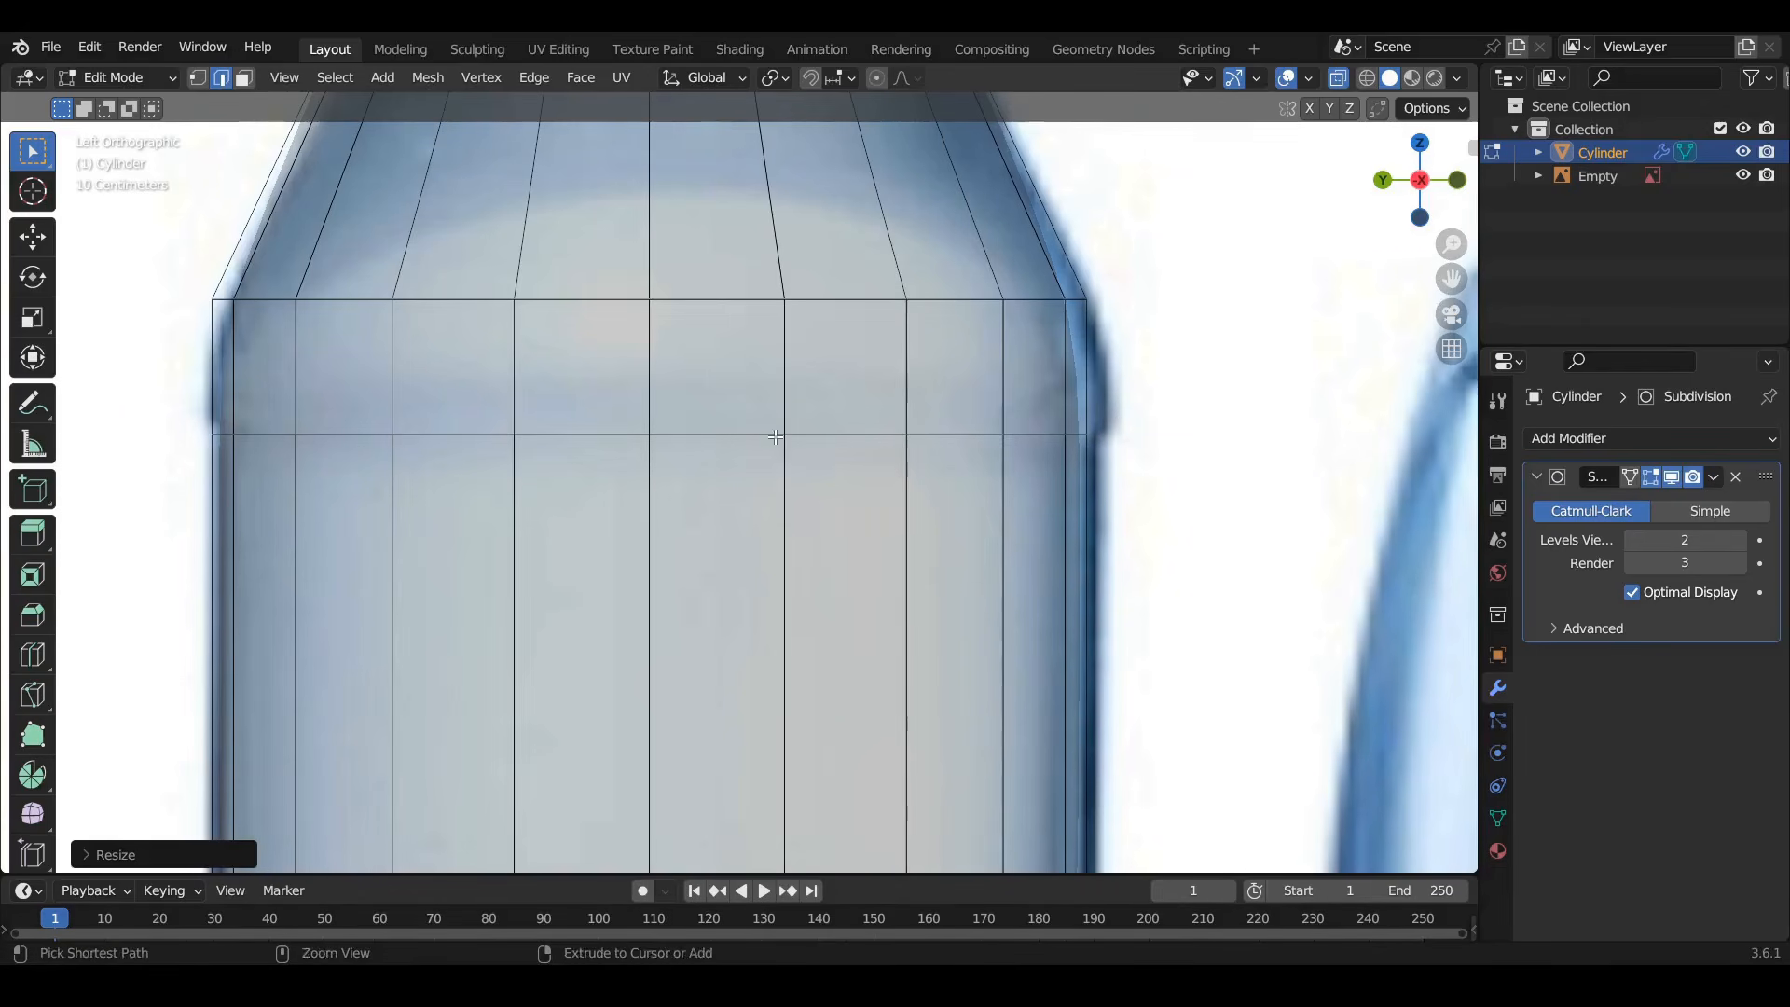
key("ctrl+r")
left_click(1078, 374)
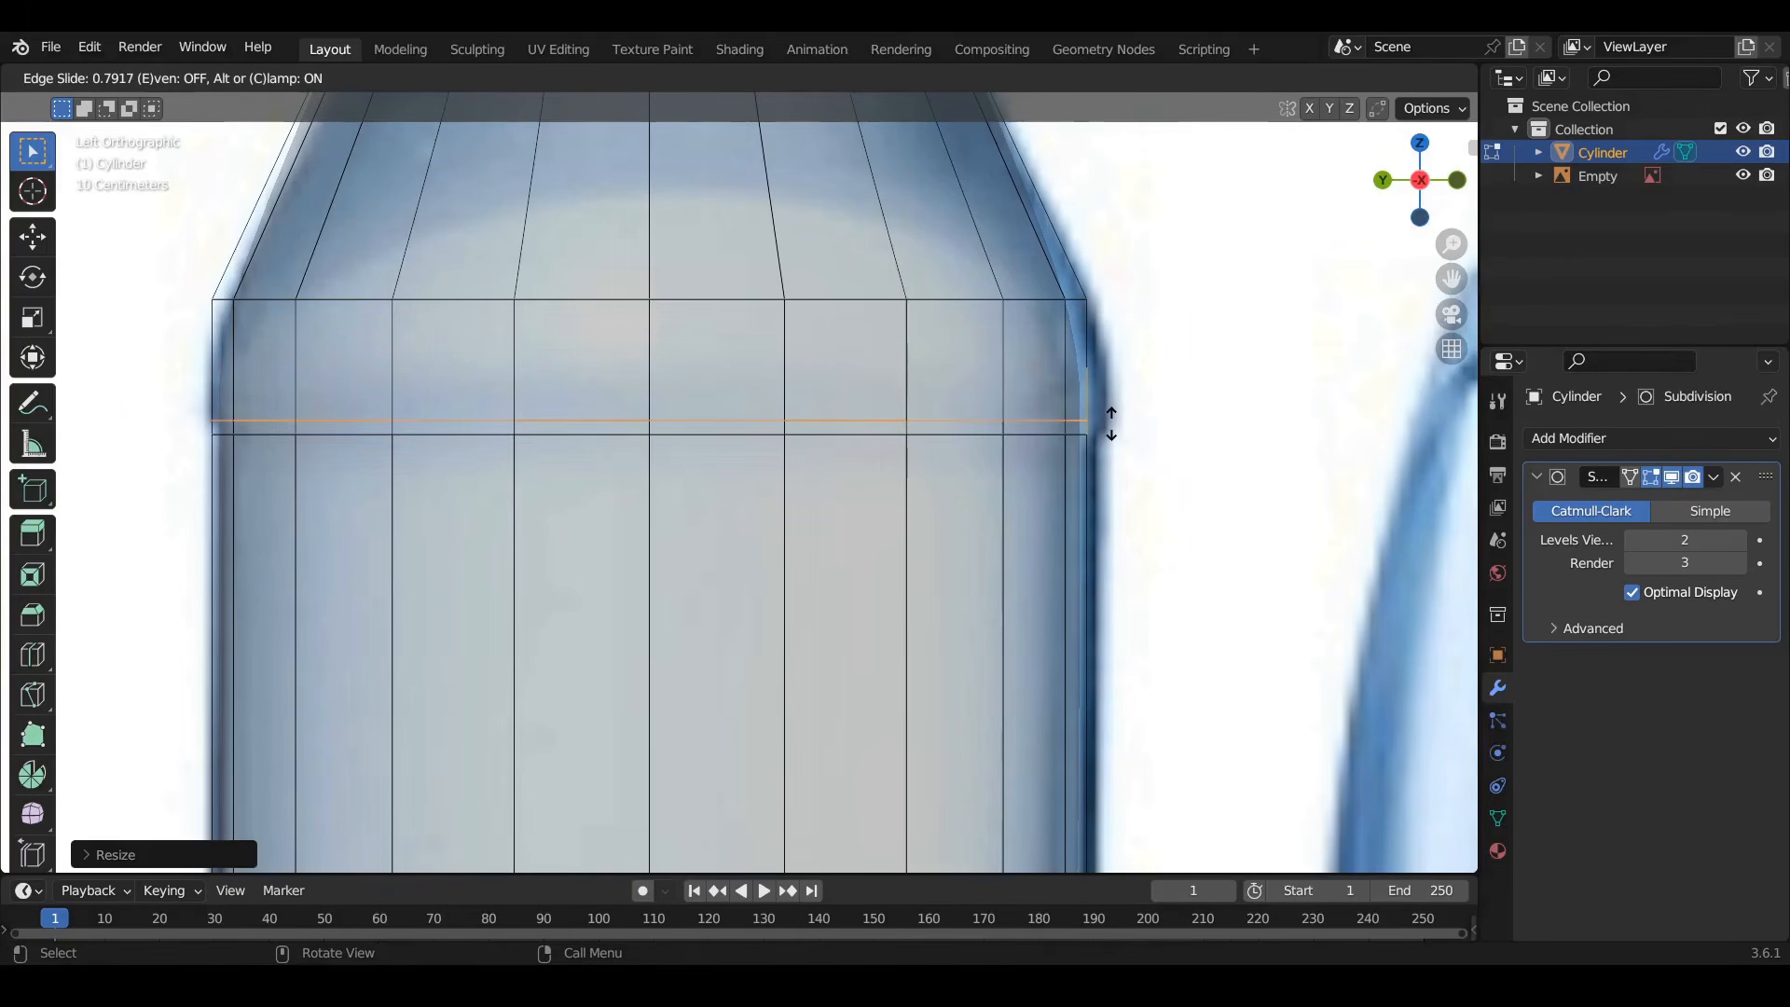
key("shift")
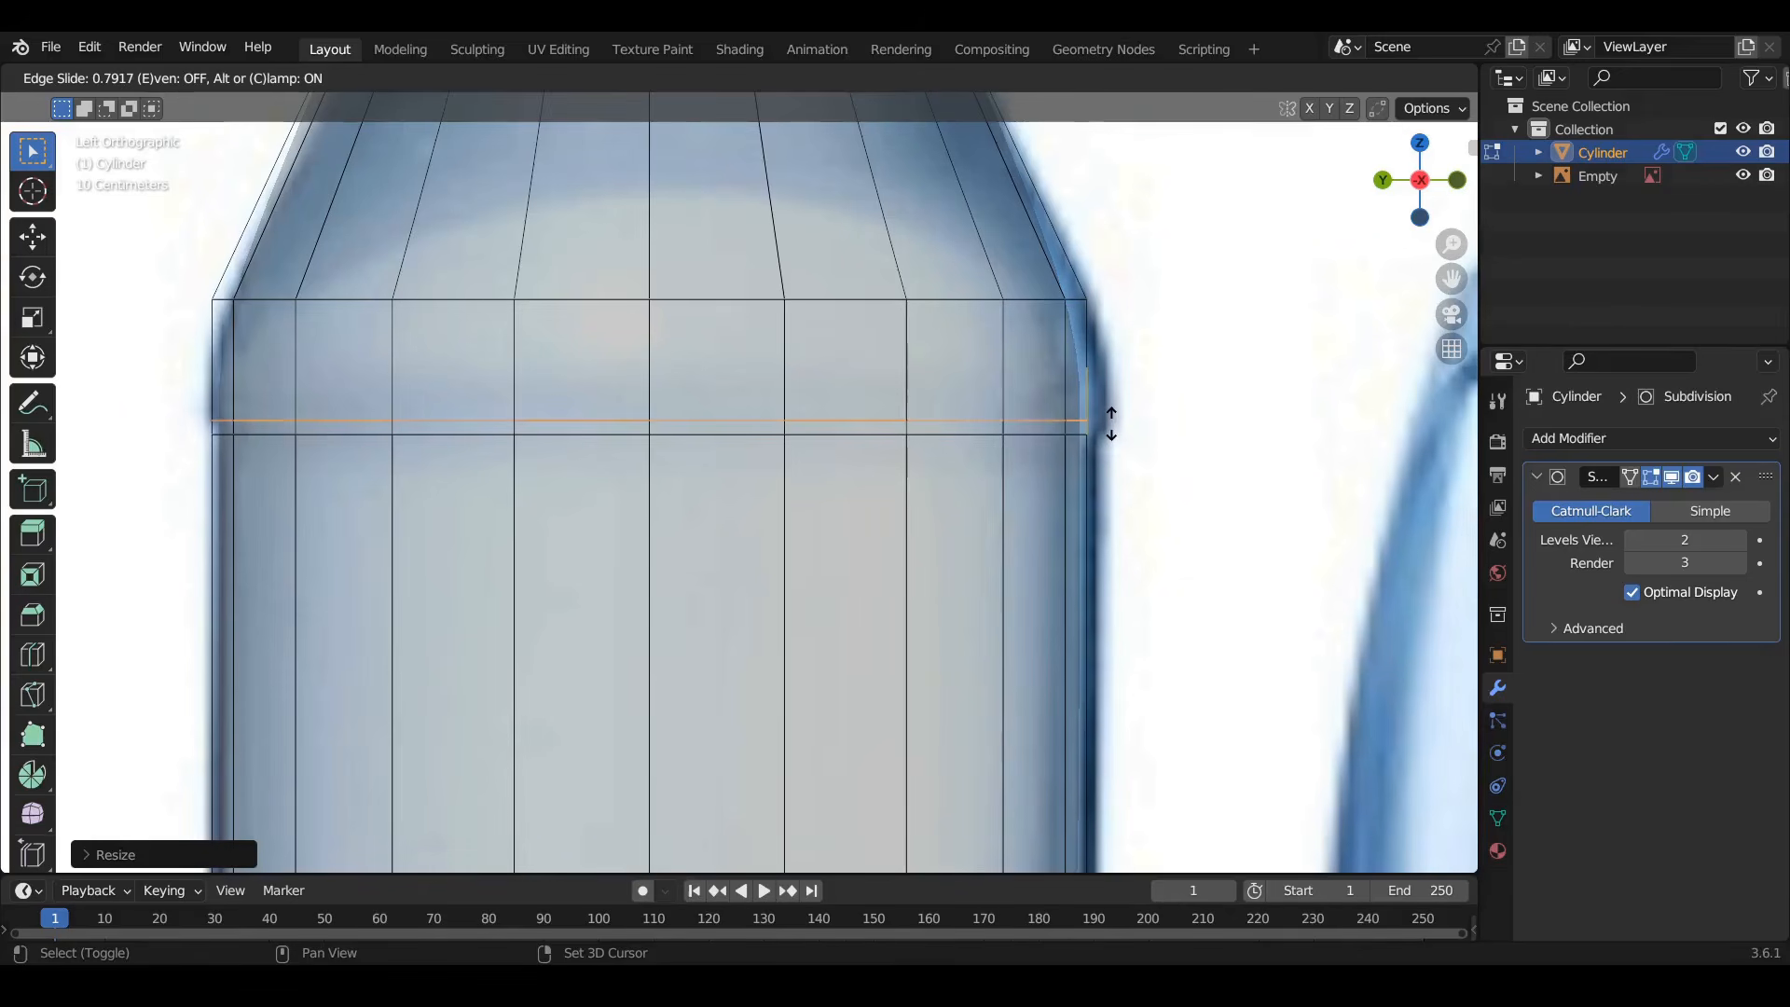
left_click(1104, 446)
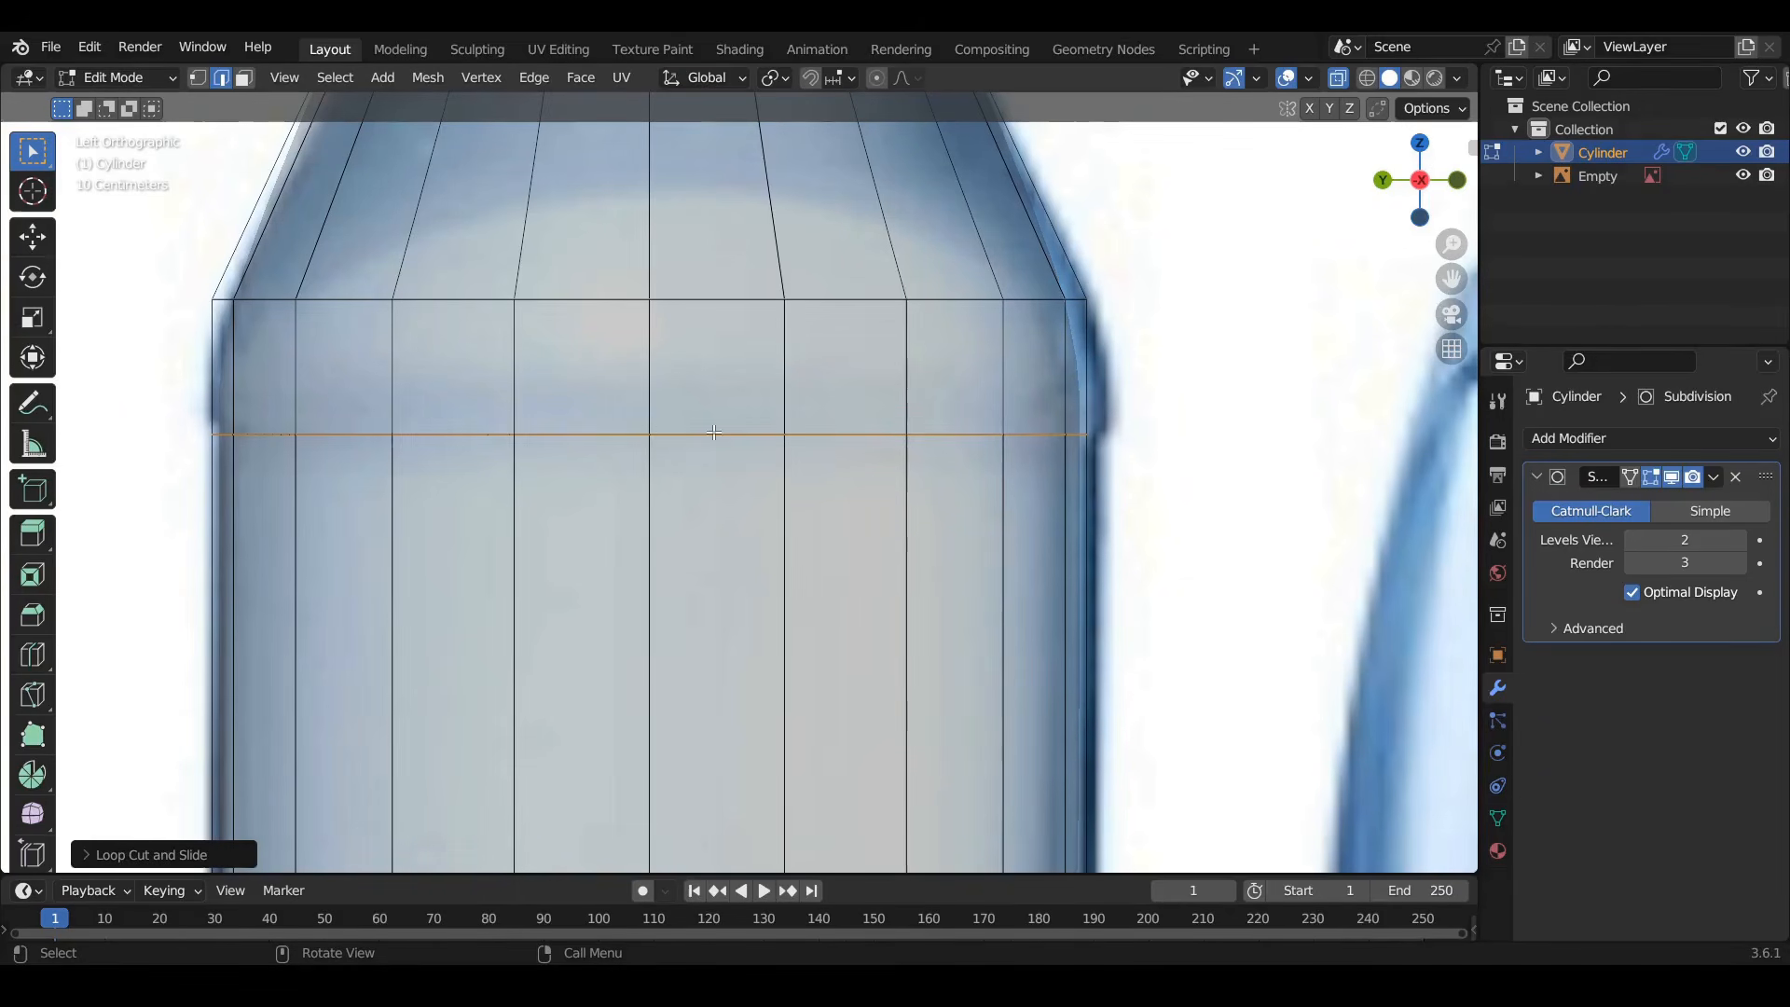
key("s")
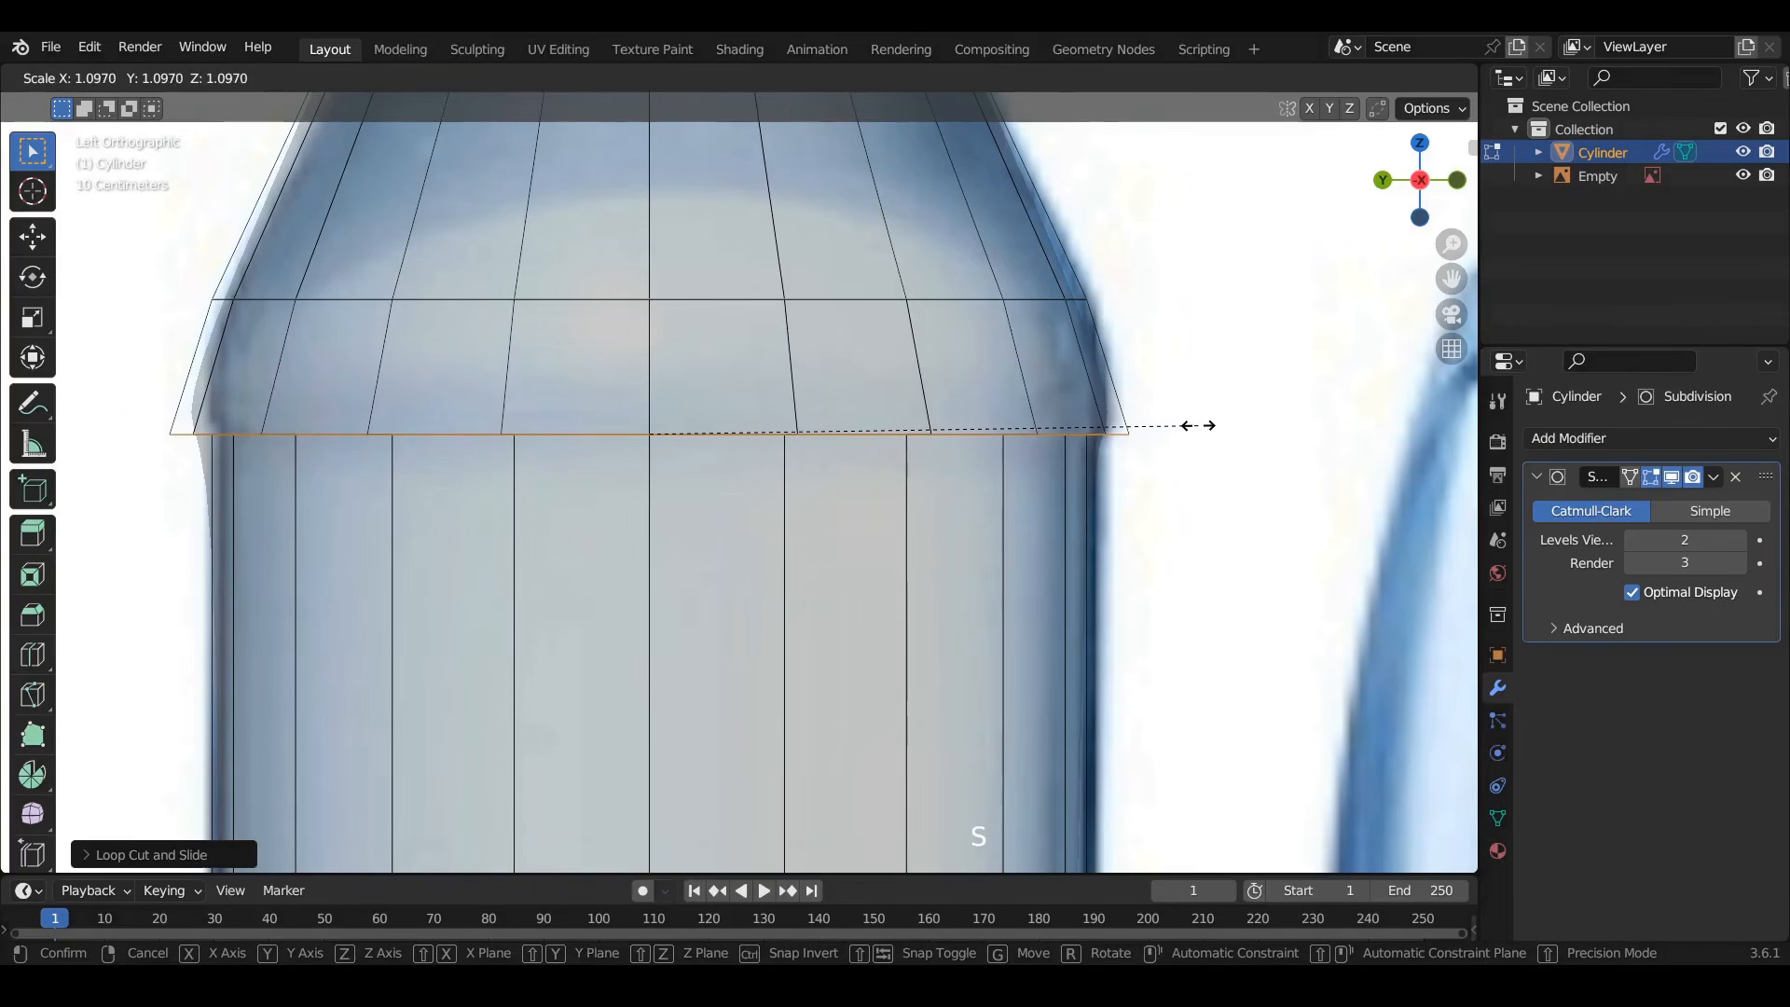
left_click(1200, 427)
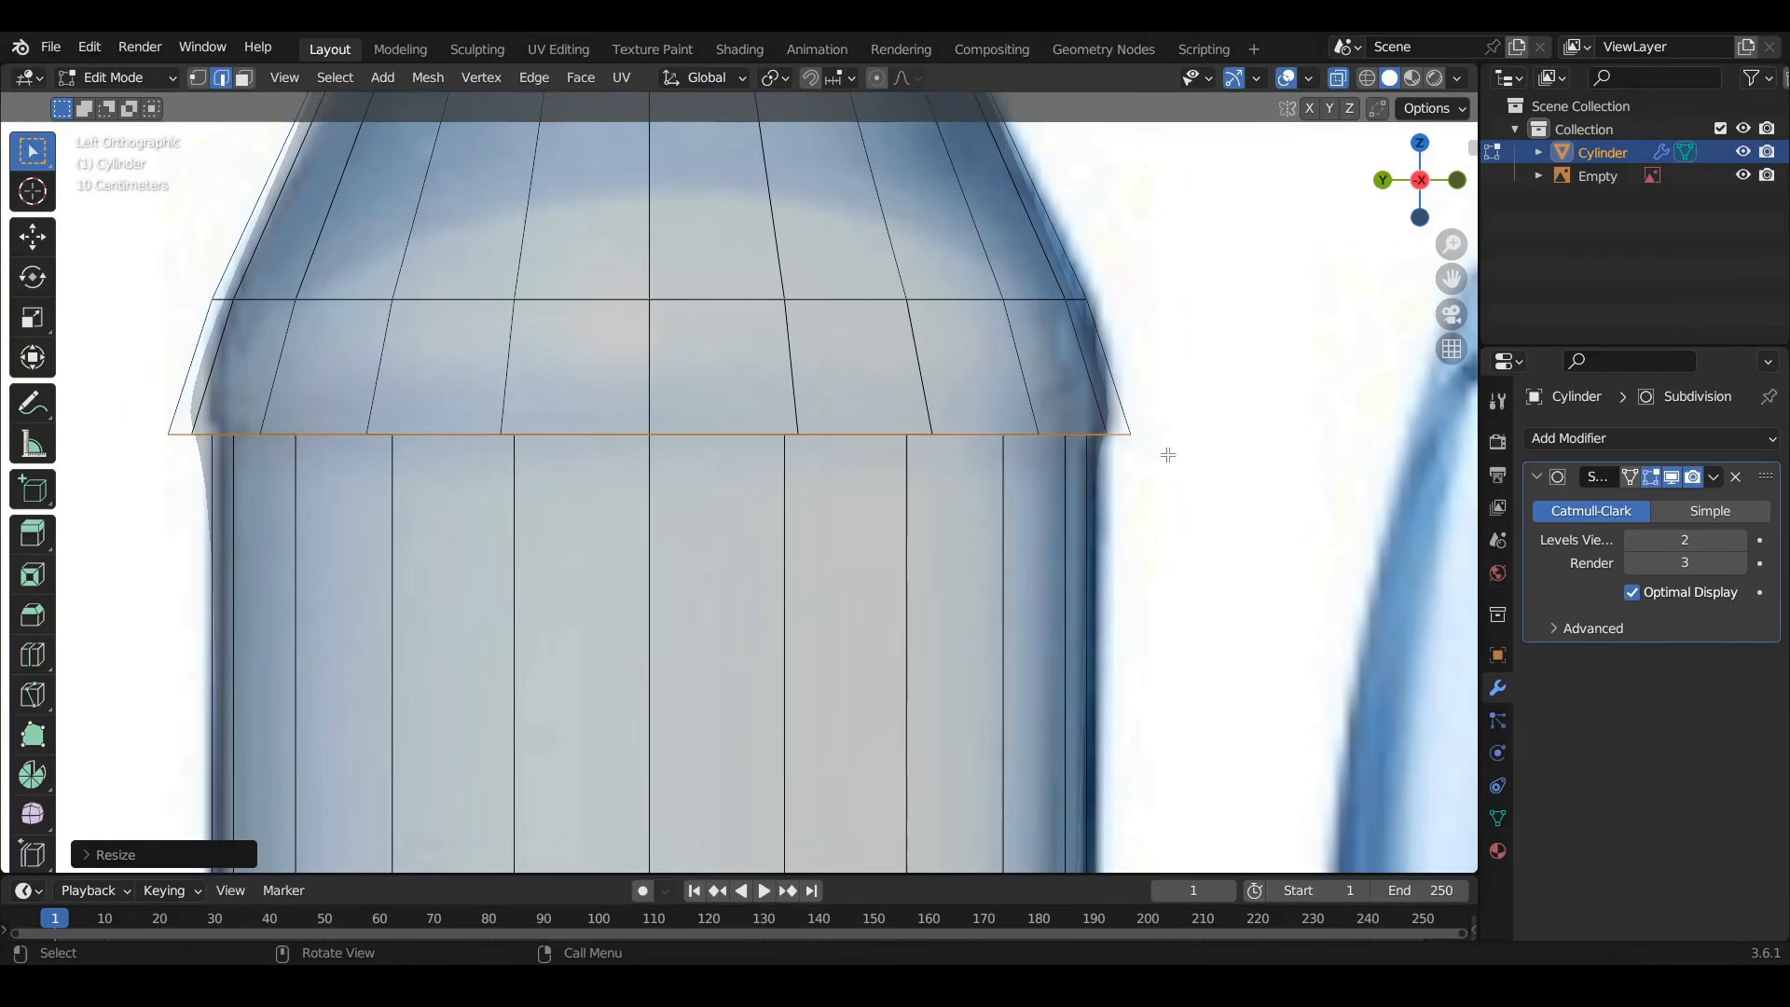
Add a loop cut around the body, slide it all the way up beneath the flared shoulder ridge, and turn off X-ray
key("ctrl+r")
left_click(1068, 494)
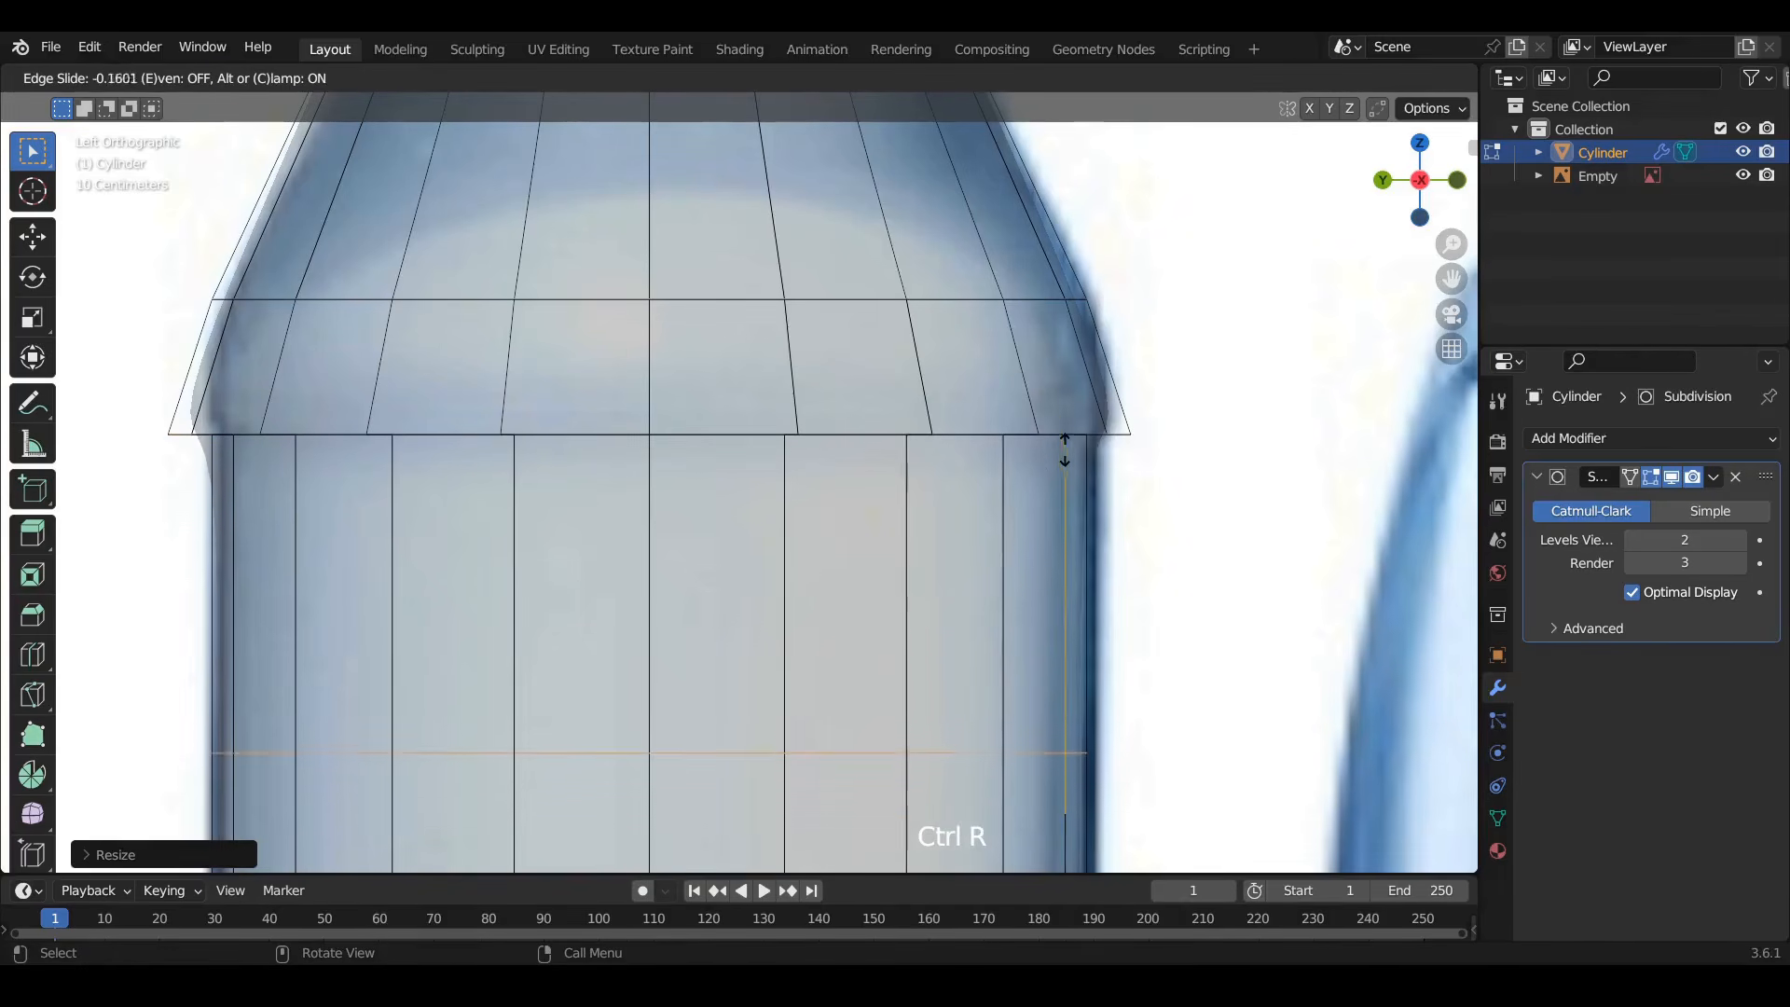
left_click(1049, 135)
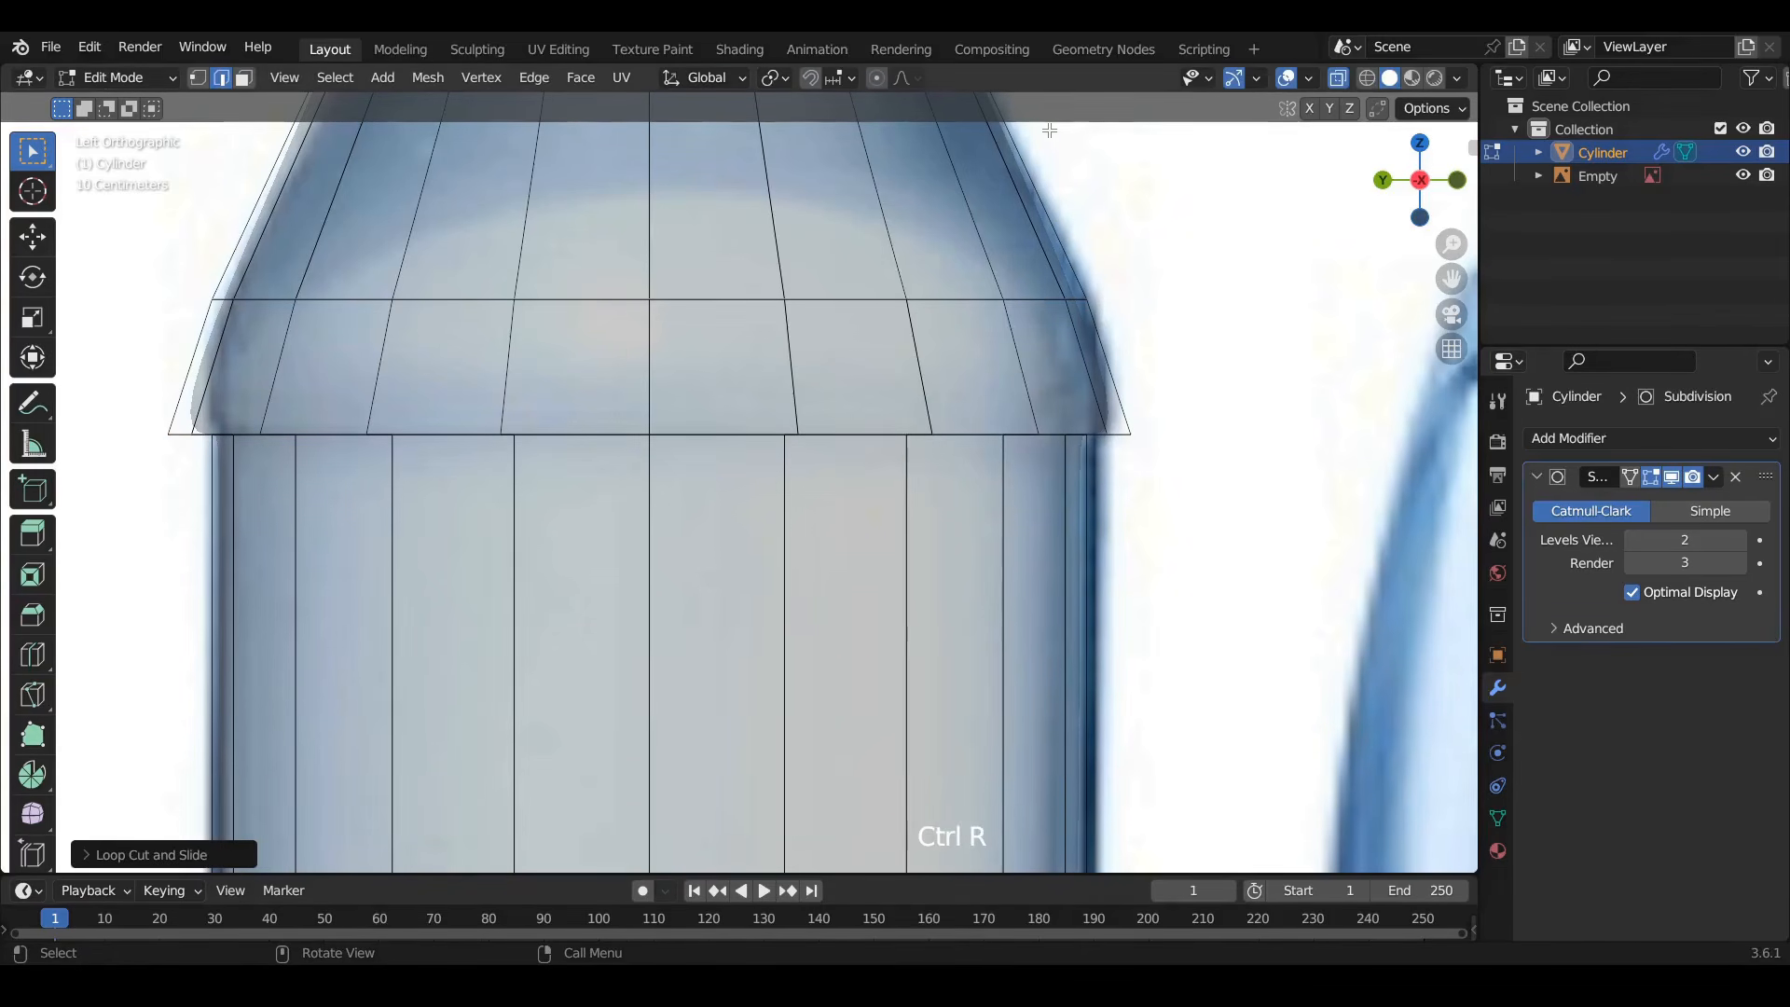
left_click(1338, 78)
Check the smoothed shoulder in Object Mode, and move the edge loop beneath the ridge down along Z in Edit Mode
middle_click_drag(923, 299, 970, 400)
key("Tab")
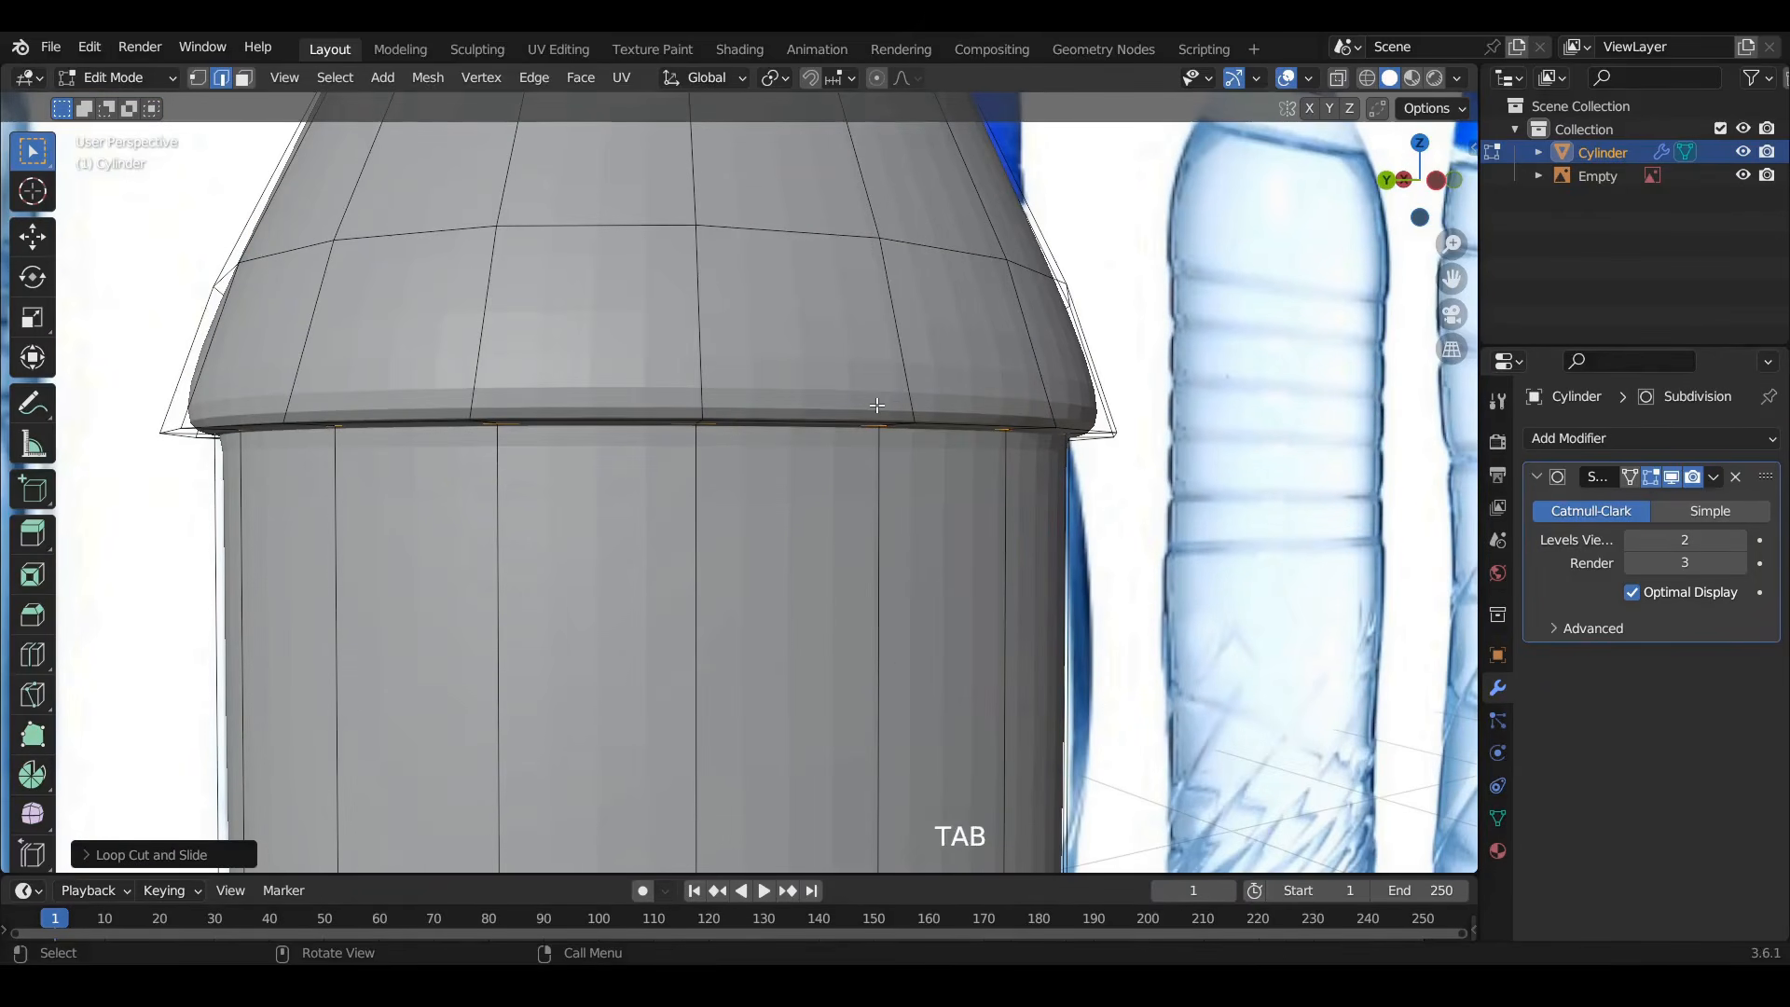
scroll(877, 443, "down", 6)
middle_click_drag(886, 445, 756, 449)
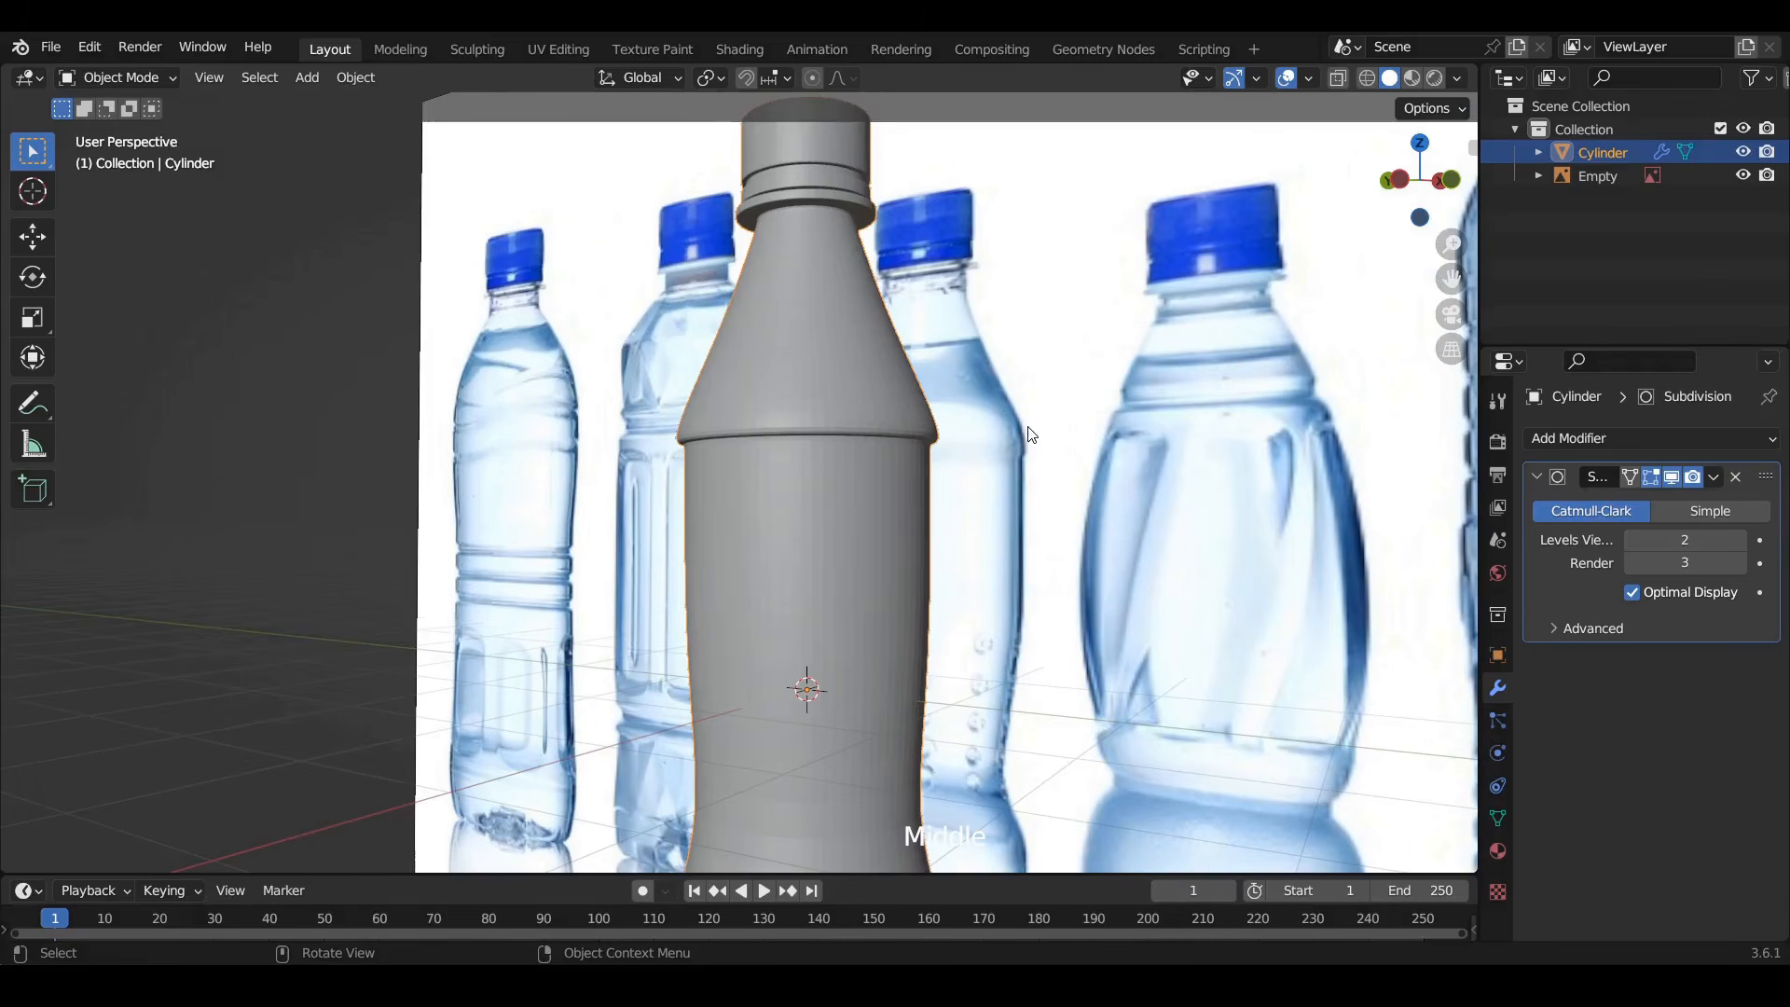
scroll(881, 438, "up", 7)
middle_click_drag(859, 412, 898, 396)
key("Tab")
scroll(898, 395, "up", 4)
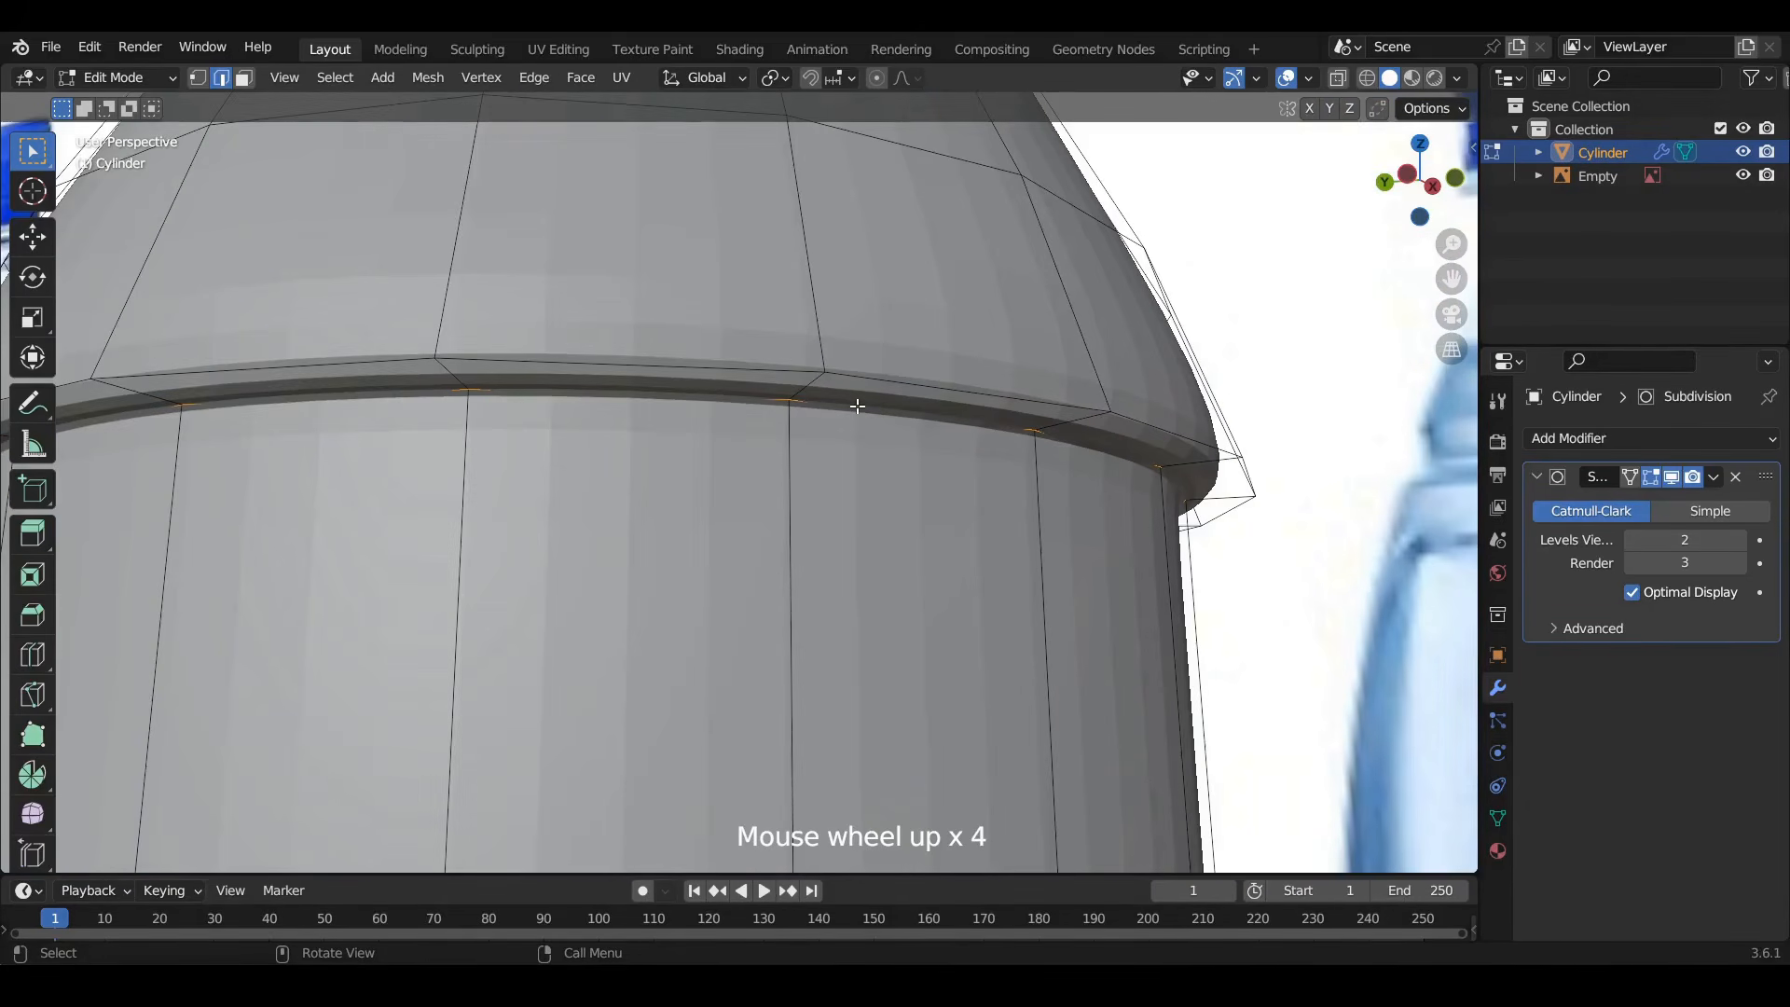
key("g")
key("z")
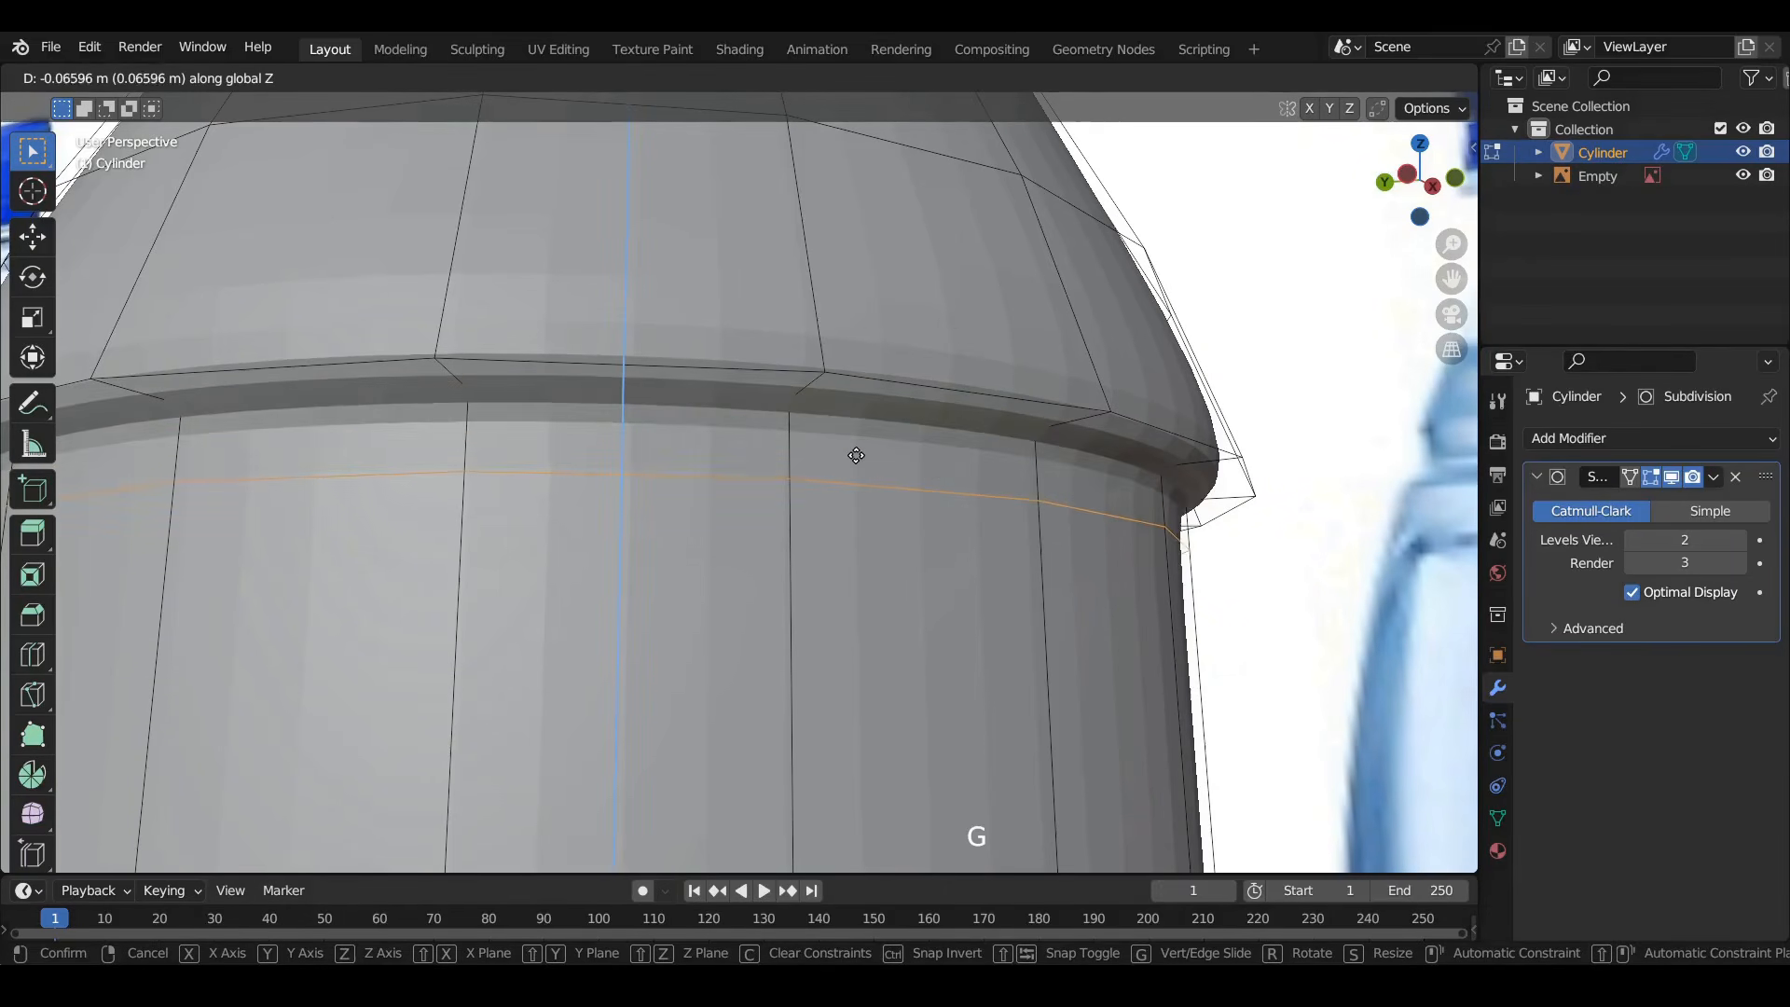
left_click(845, 499)
Select the outer edge loop of the shoulder ridge and scale it slightly inward
scroll(857, 501, "down", 8)
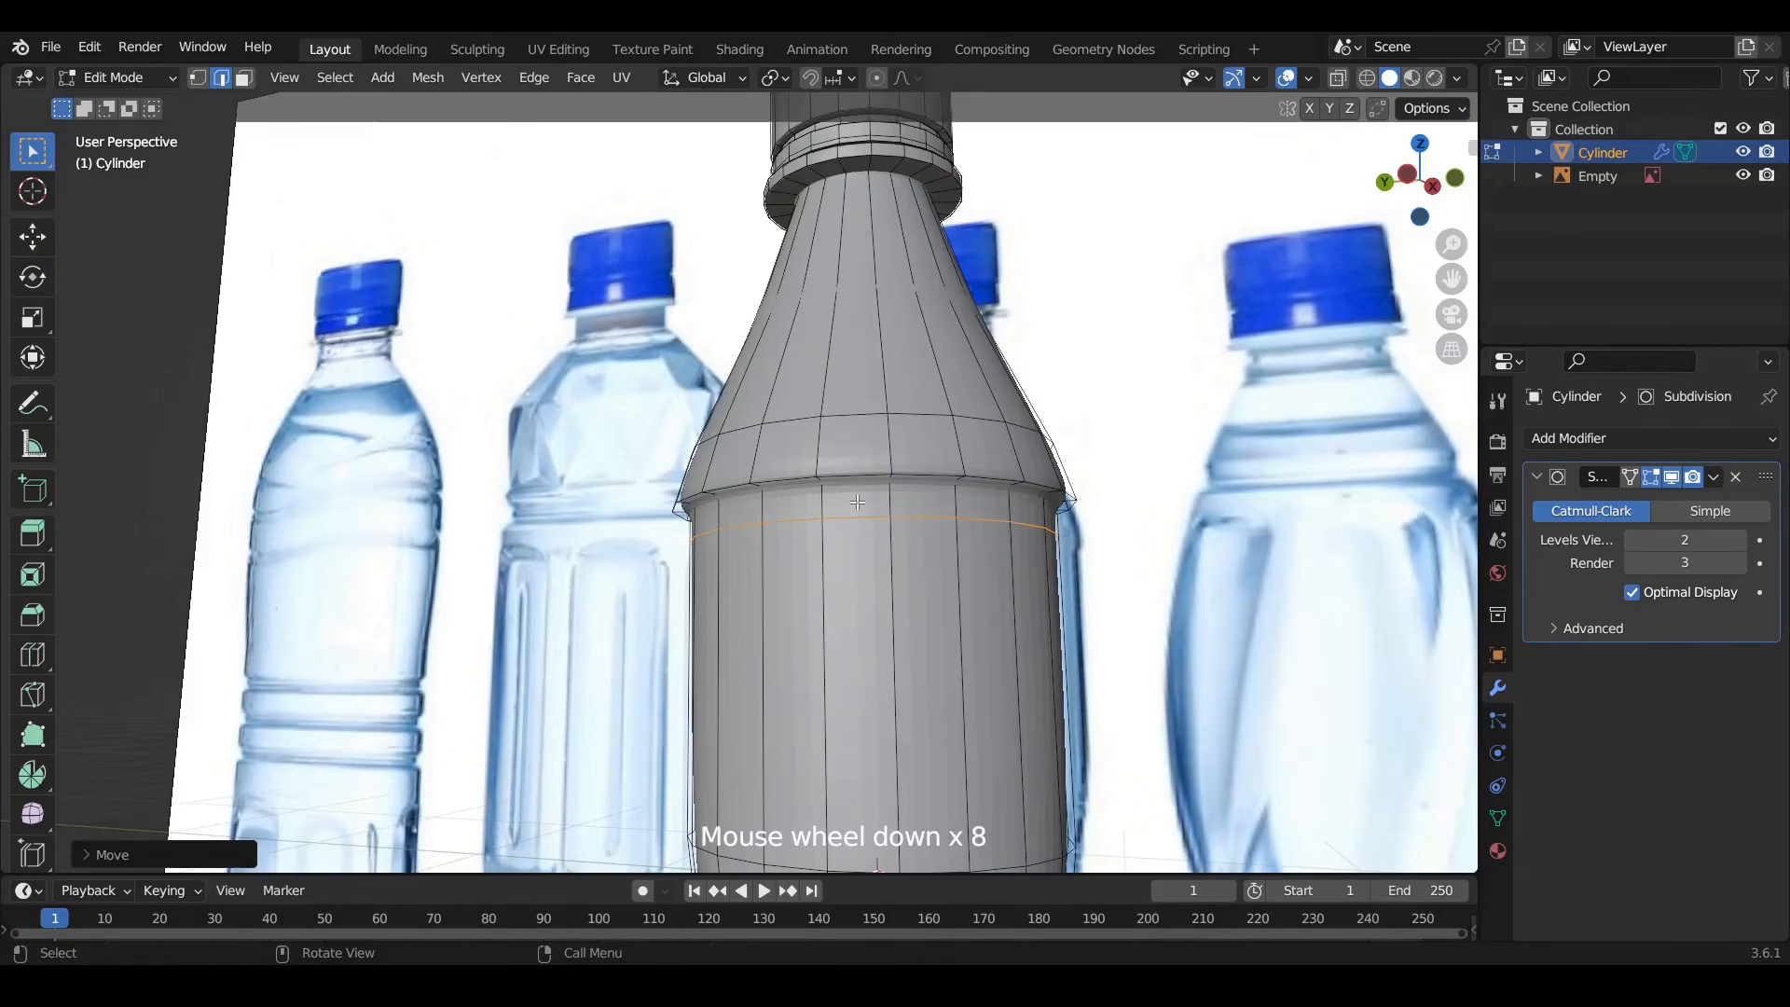
scroll(857, 502, "up", 7)
left_click(760, 478)
middle_click_drag(760, 478, 1286, 517)
left_click(1046, 447, "alt")
scroll(744, 363, "down", 3)
key("s")
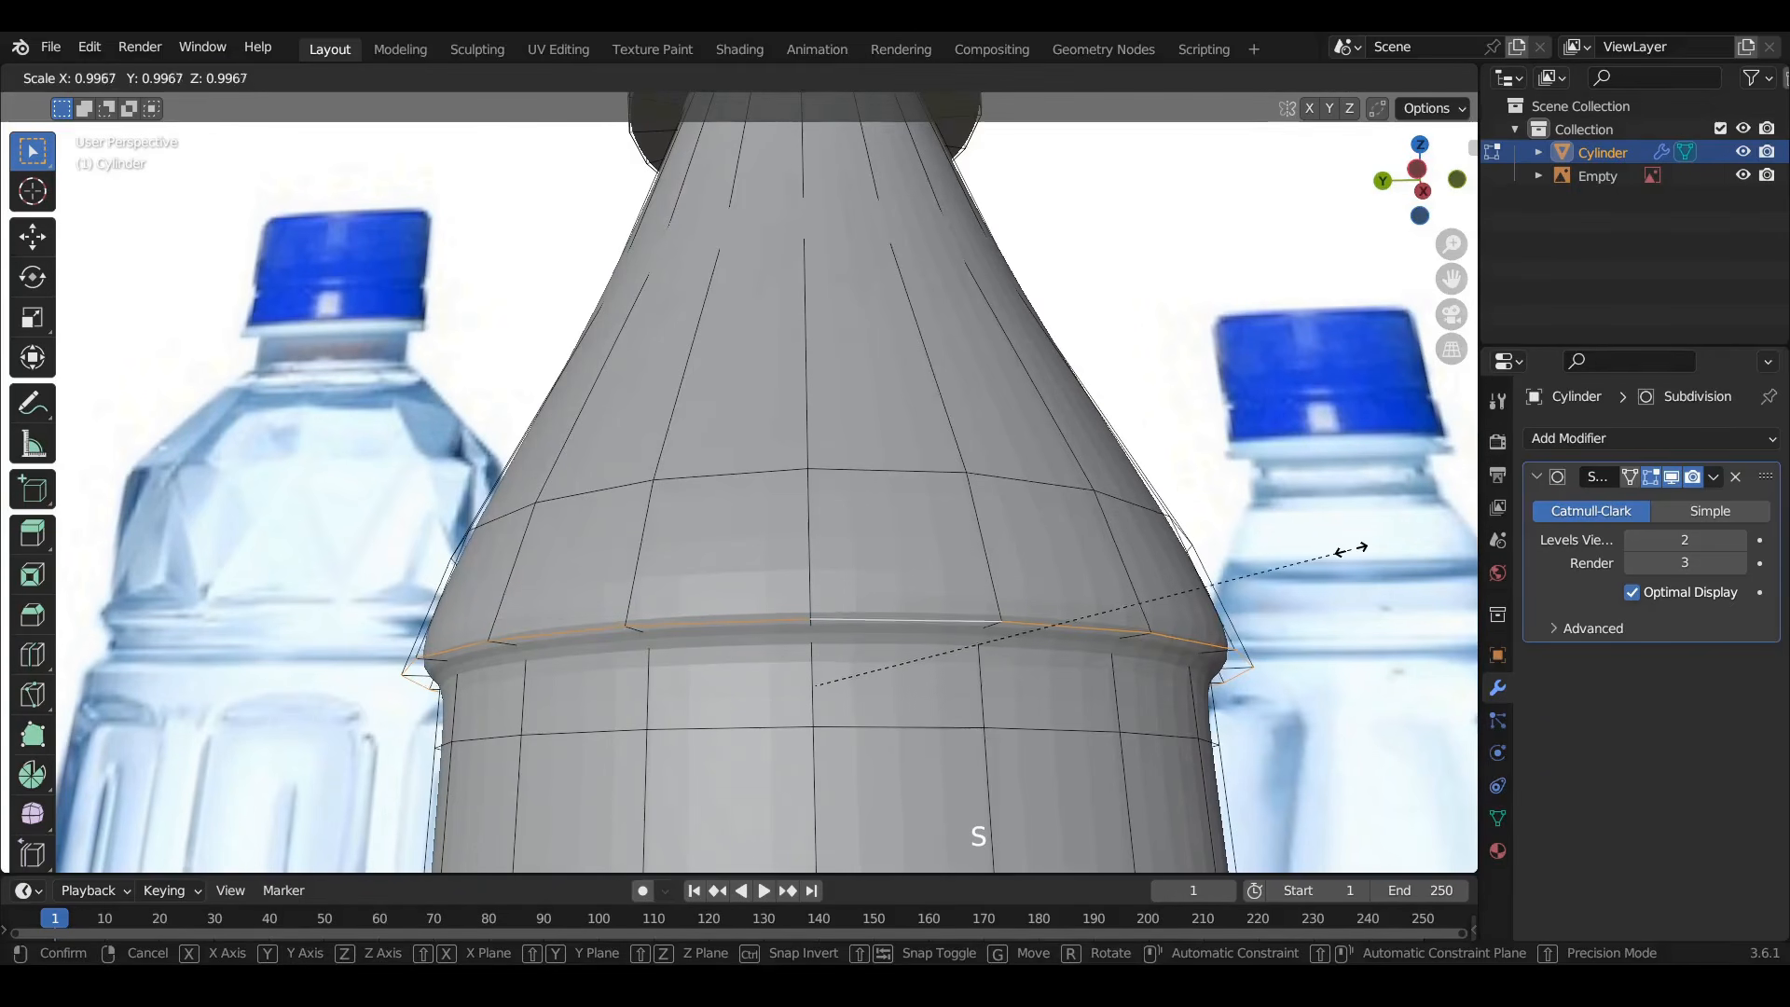
left_click(1337, 554)
middle_click_drag(1338, 554, 1345, 157, "shift")
scroll(1203, 483, "down", 7)
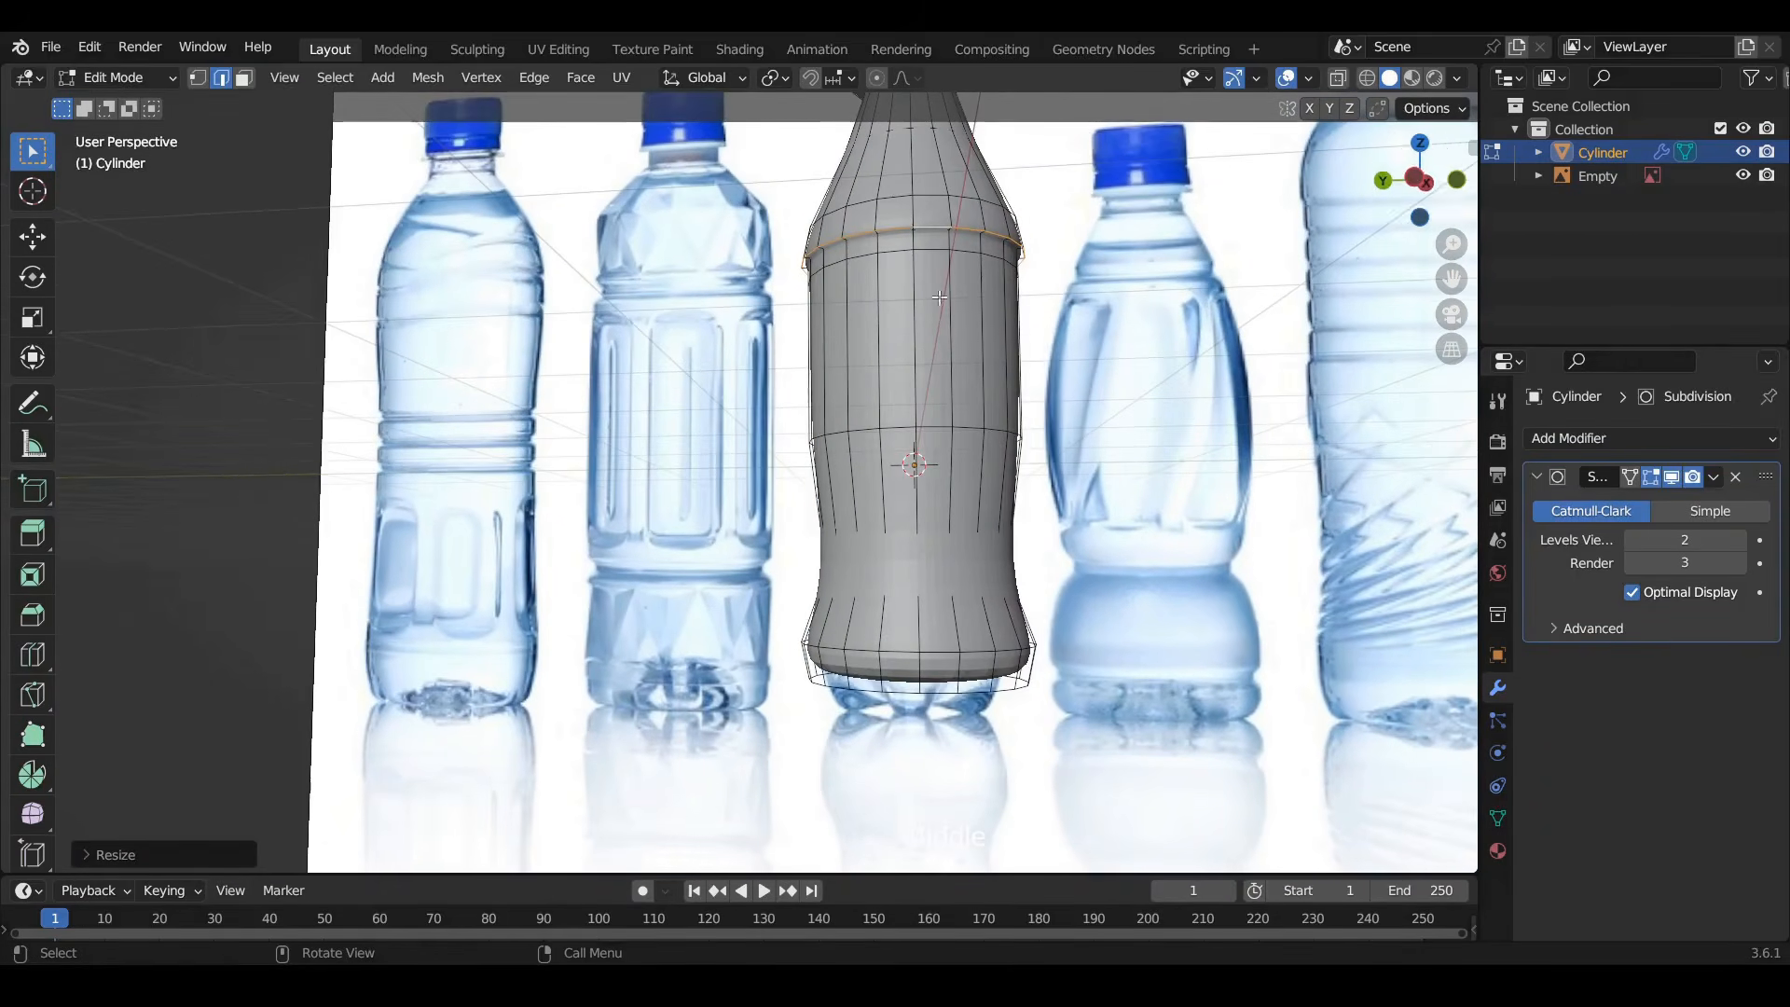
Turn the view to the underside of the bottle and select its bottom face in face select mode
middle_click_drag(940, 297, 1093, 323)
left_click(1412, 182)
scroll(900, 471, "up", 3)
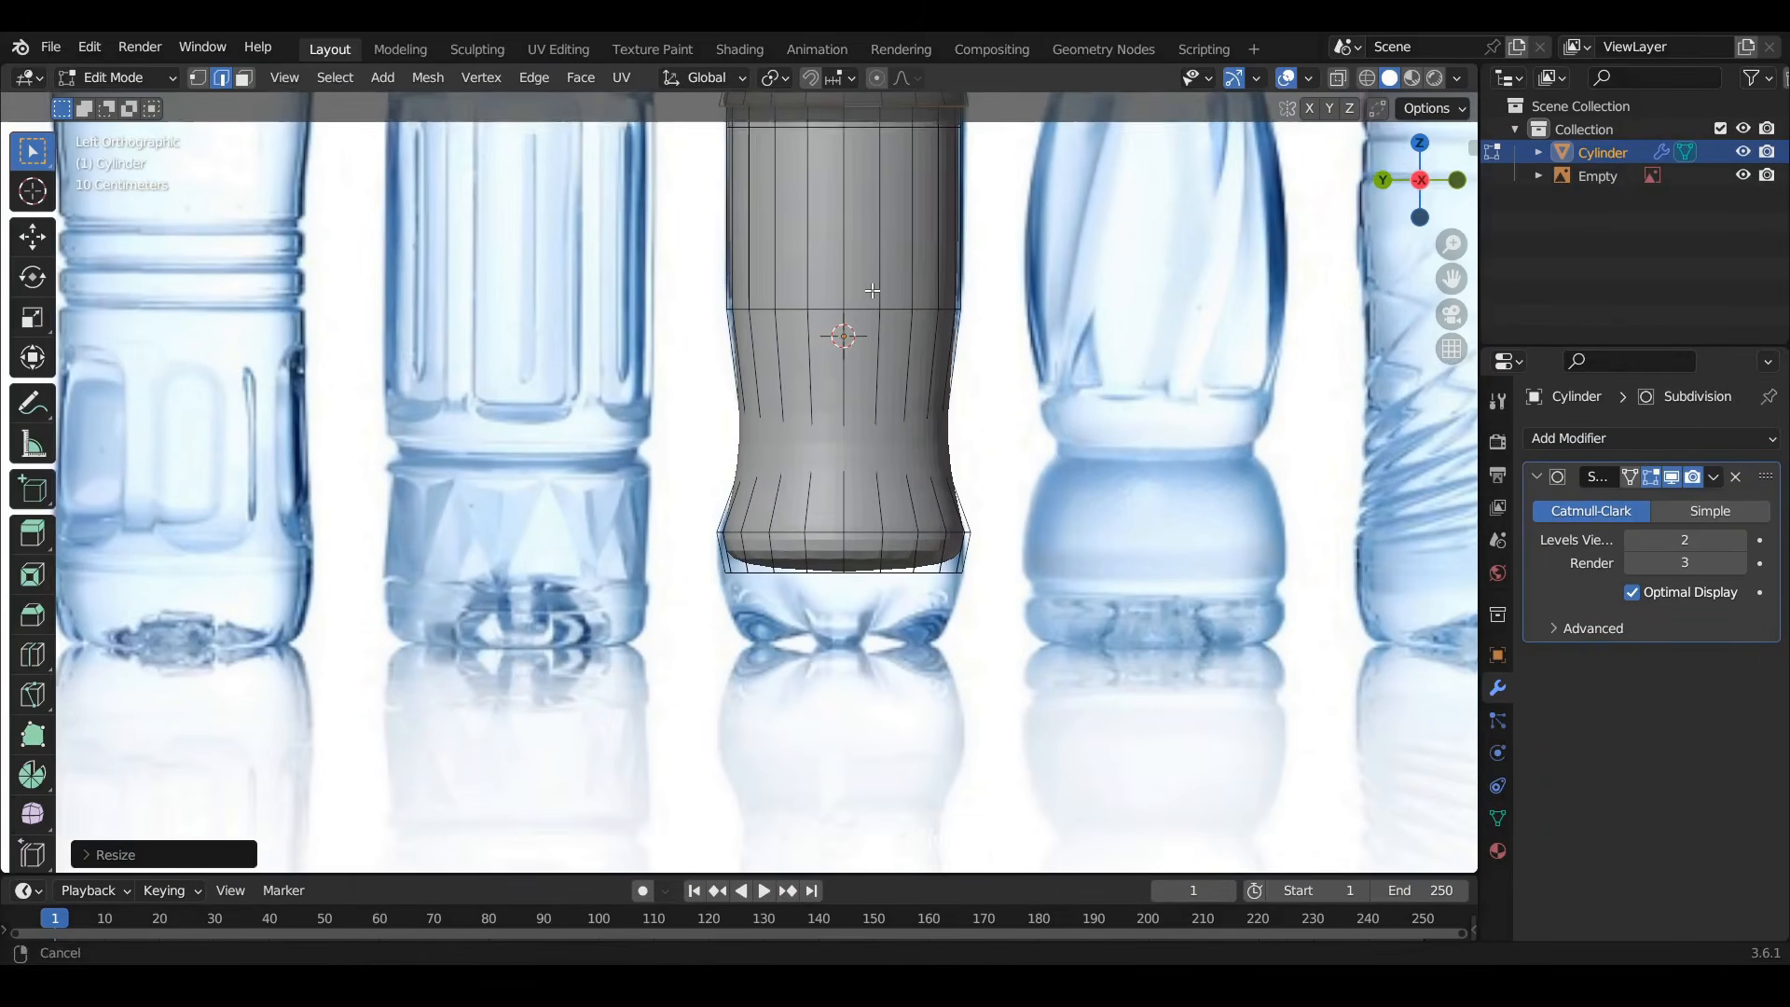
scroll(900, 471, "down", 3)
middle_click_drag(900, 471, 1043, 281, "shift")
scroll(801, 579, "up", 7)
left_click(816, 355)
left_click(243, 79)
left_click(853, 364)
scroll(812, 343, "up", 3)
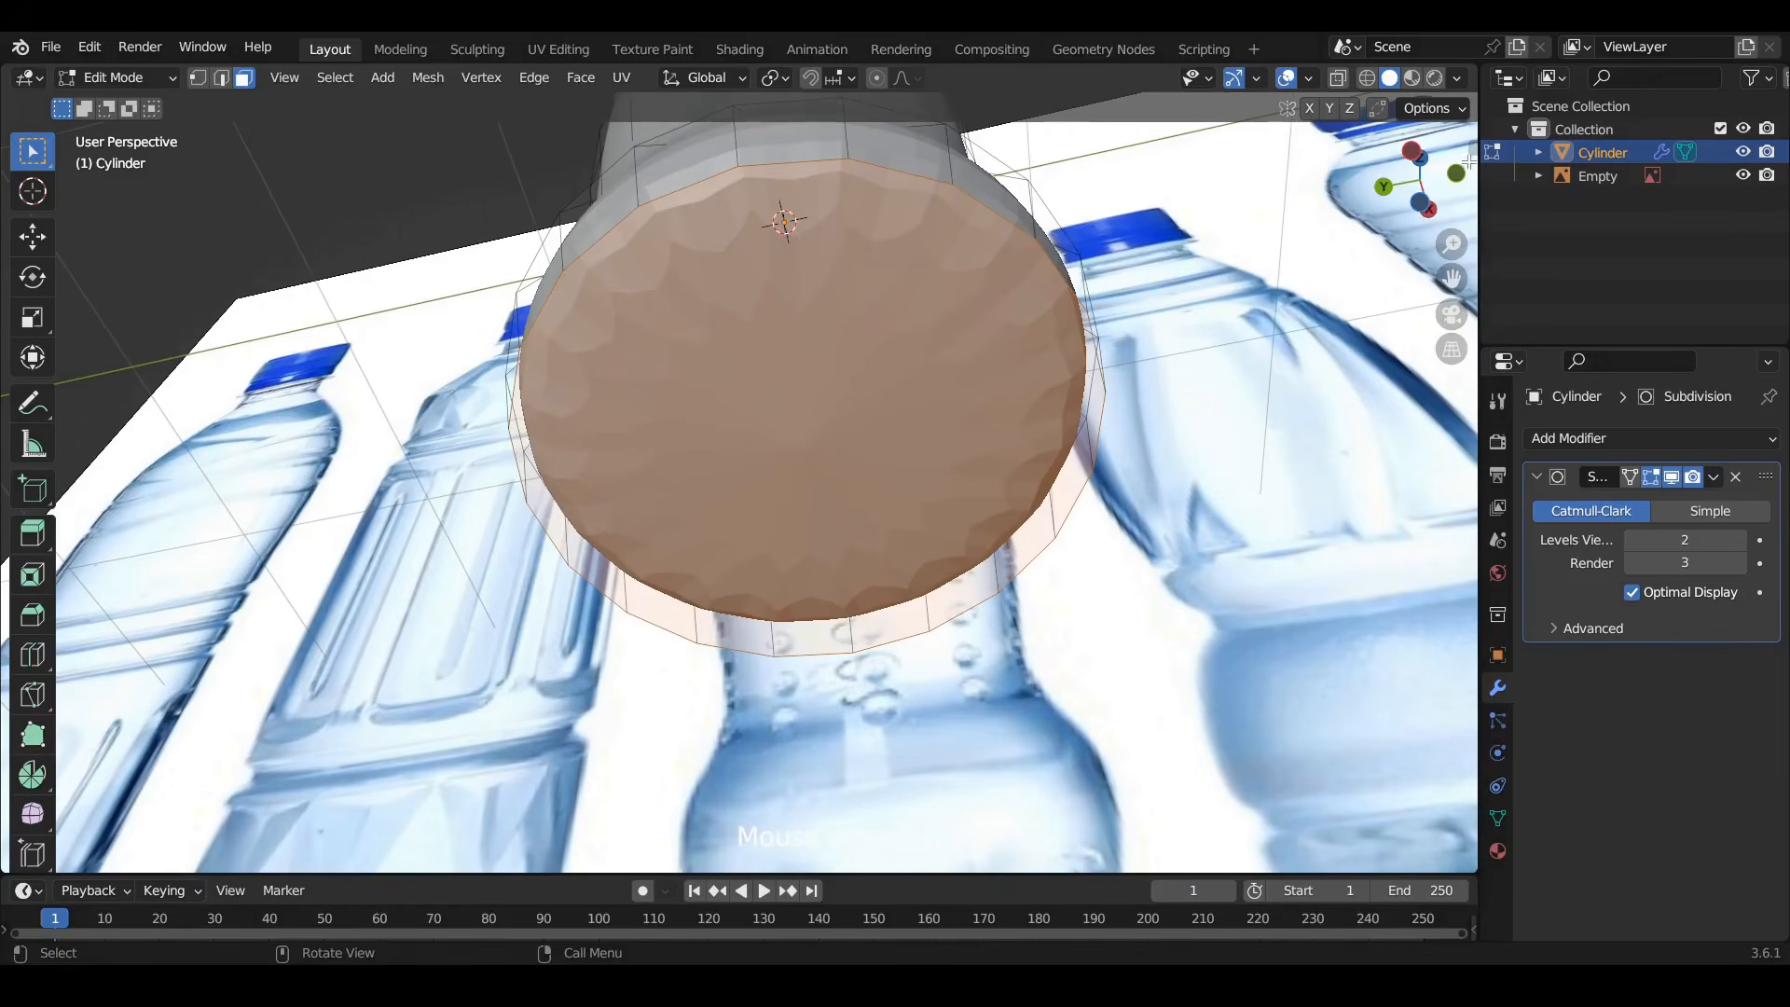
Inset the bottle's bottom face down to a small central disc, using X-ray during the inset and turning it off at the end
left_click(1425, 207)
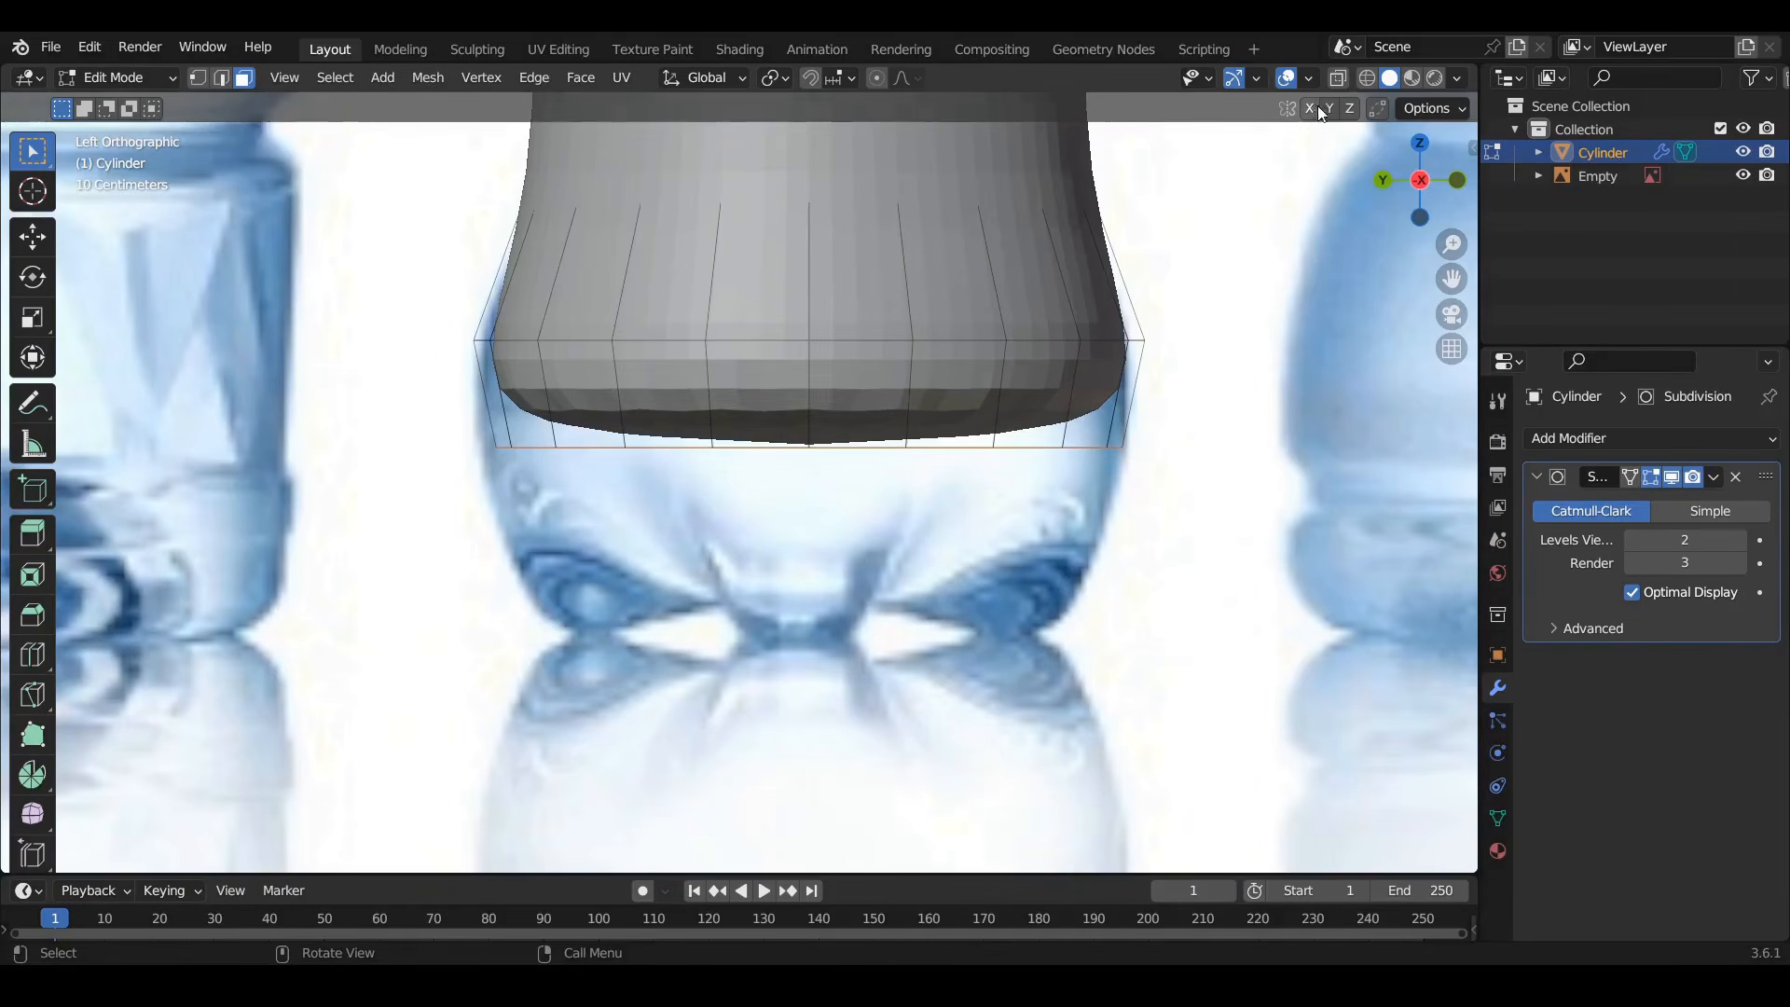
left_click(1338, 79)
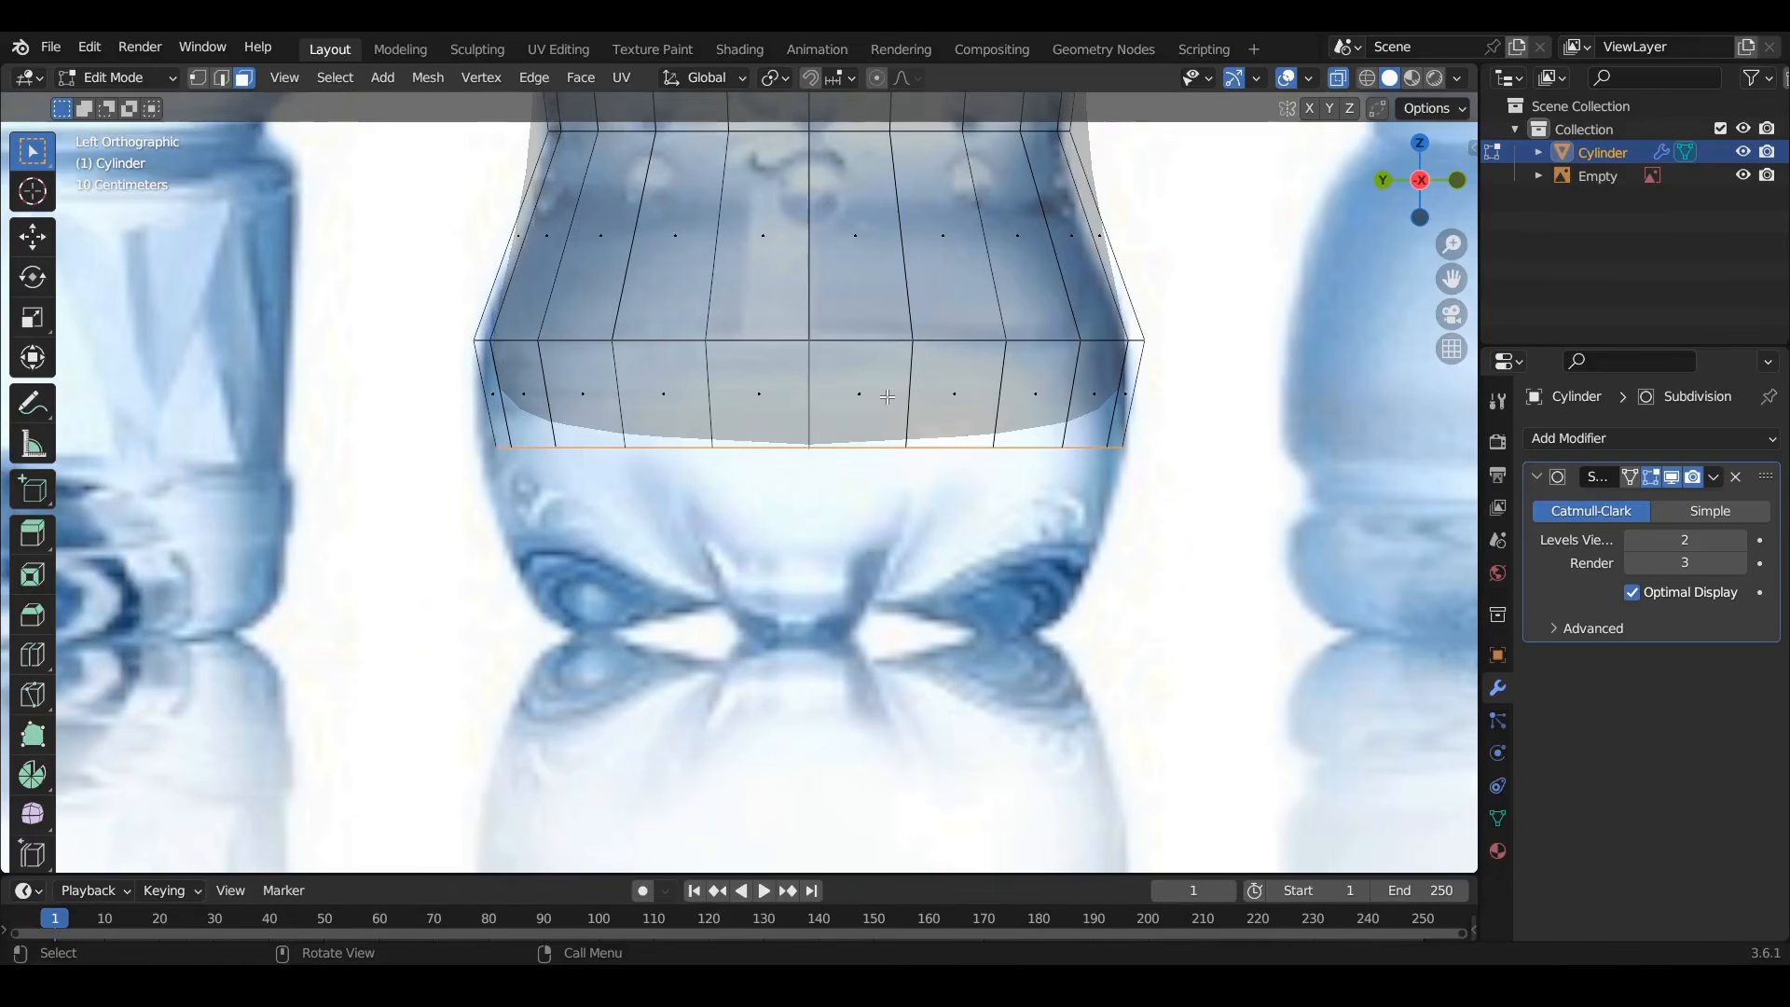
middle_click_drag(825, 392, 1068, 304)
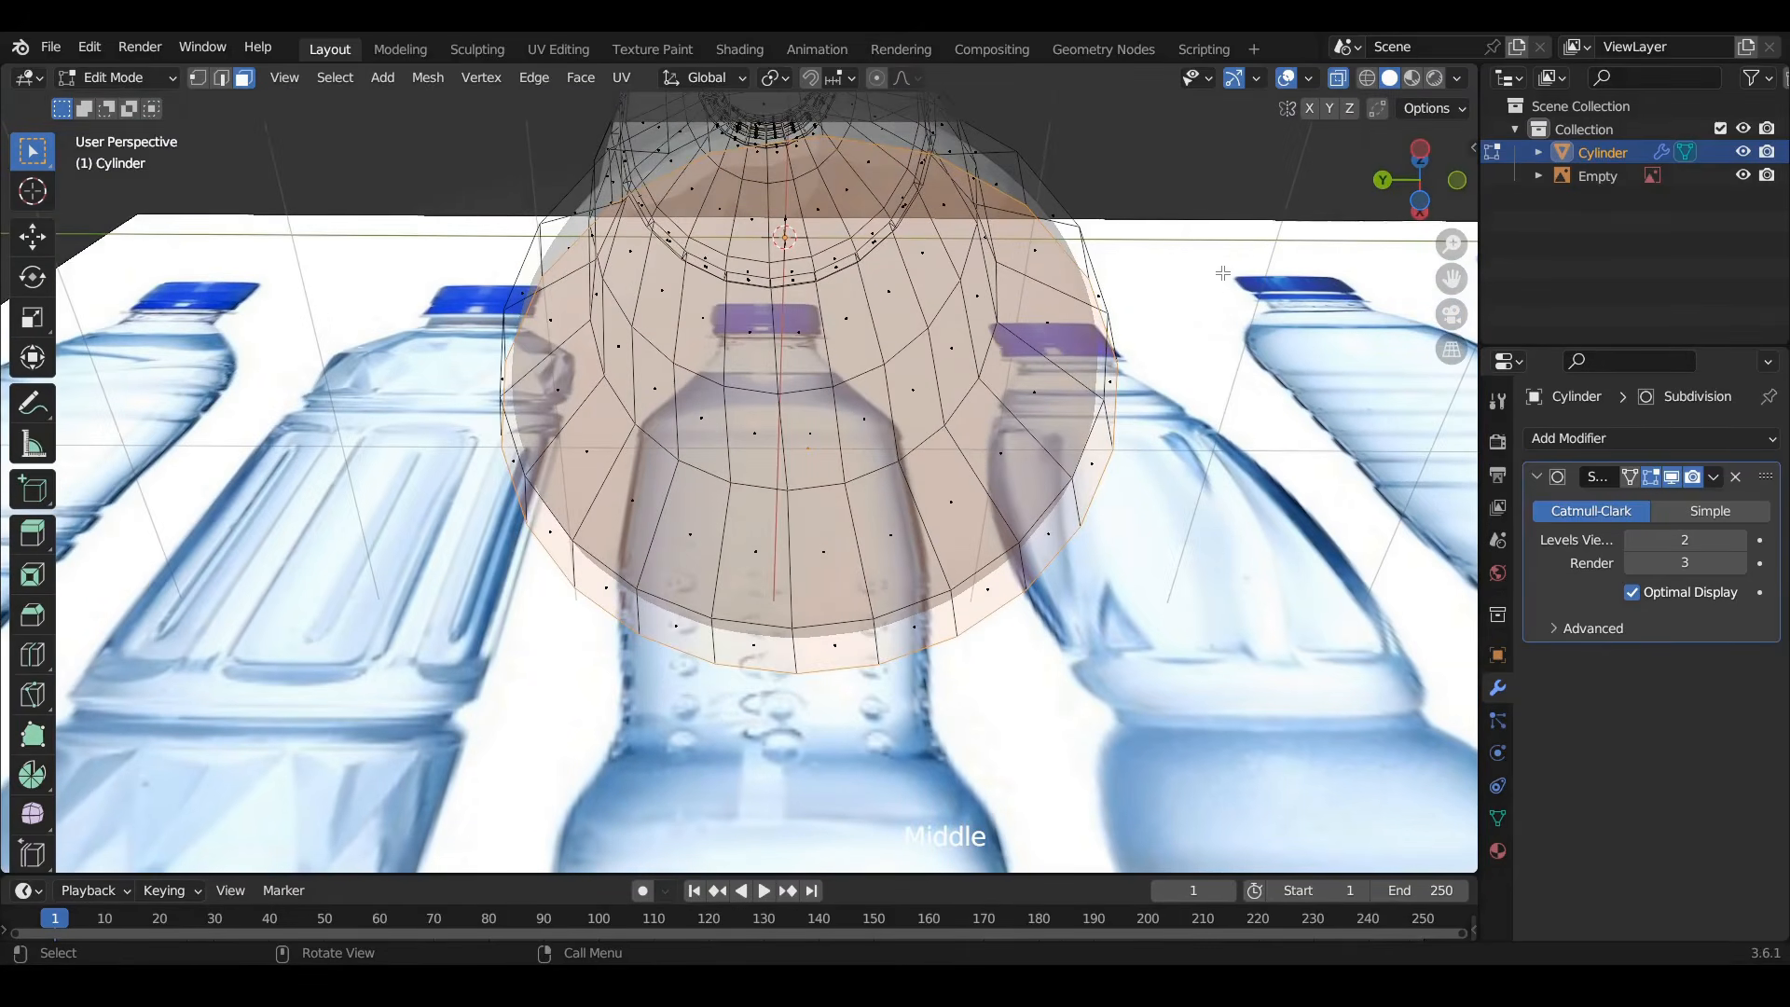
key("i")
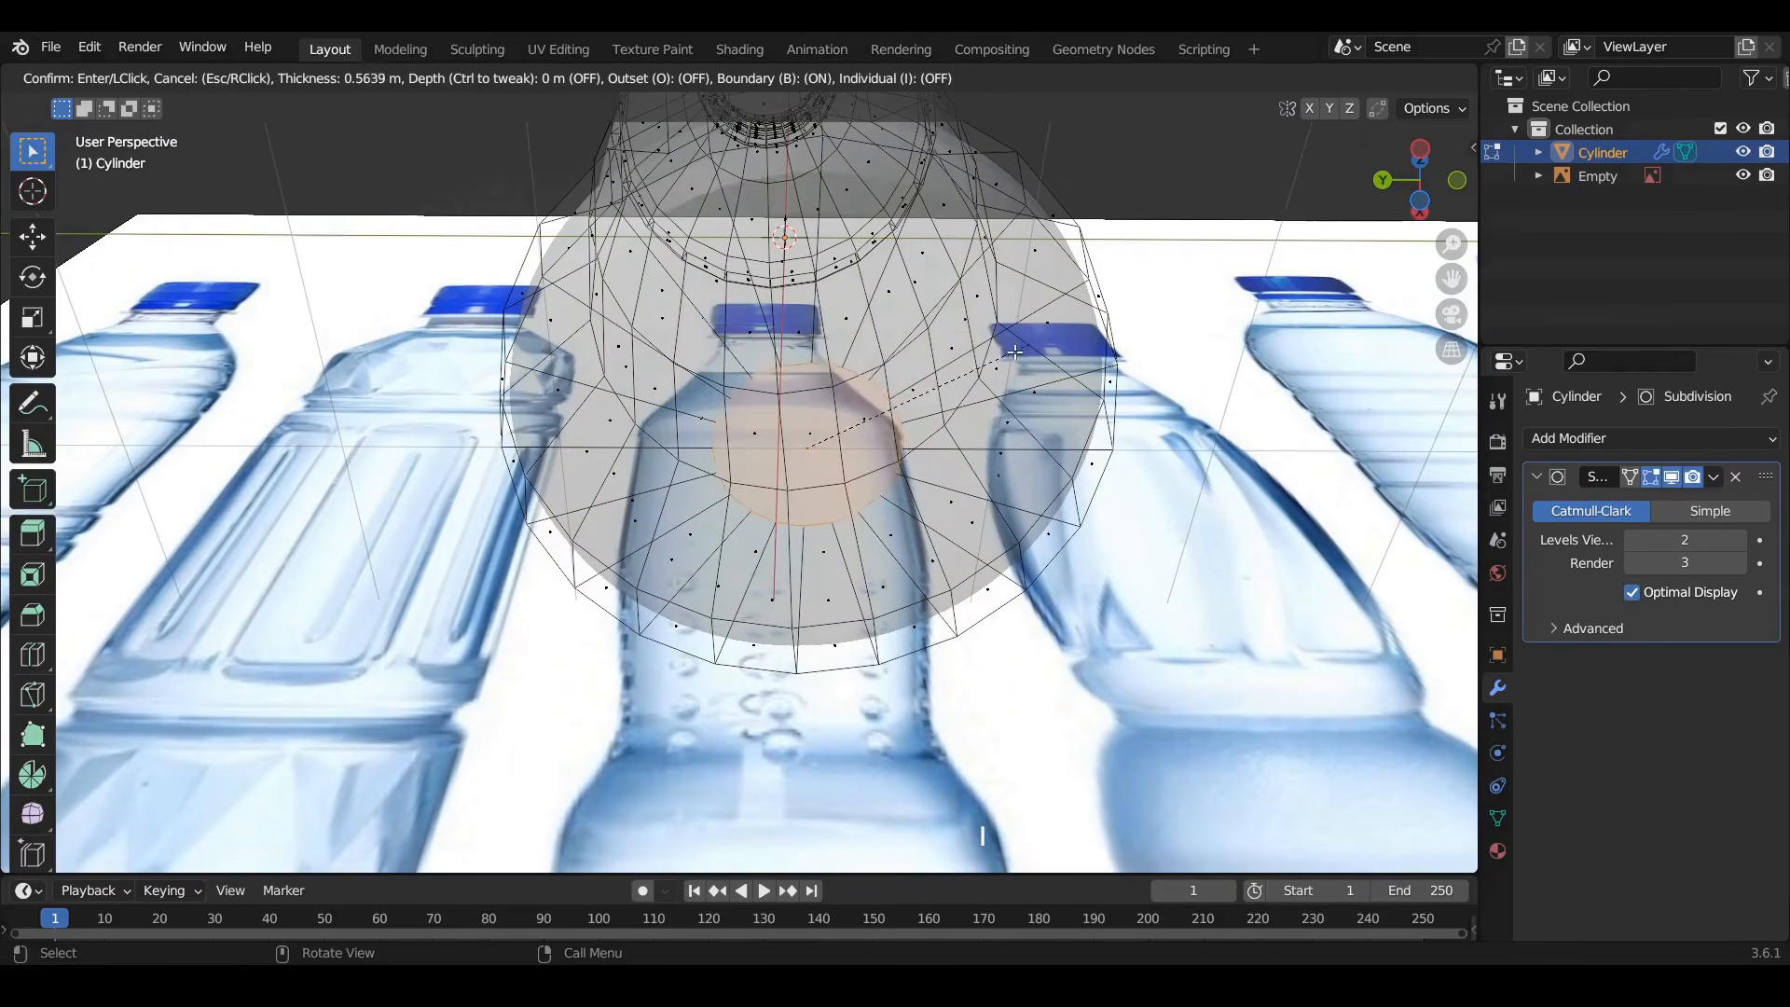
left_click(995, 363)
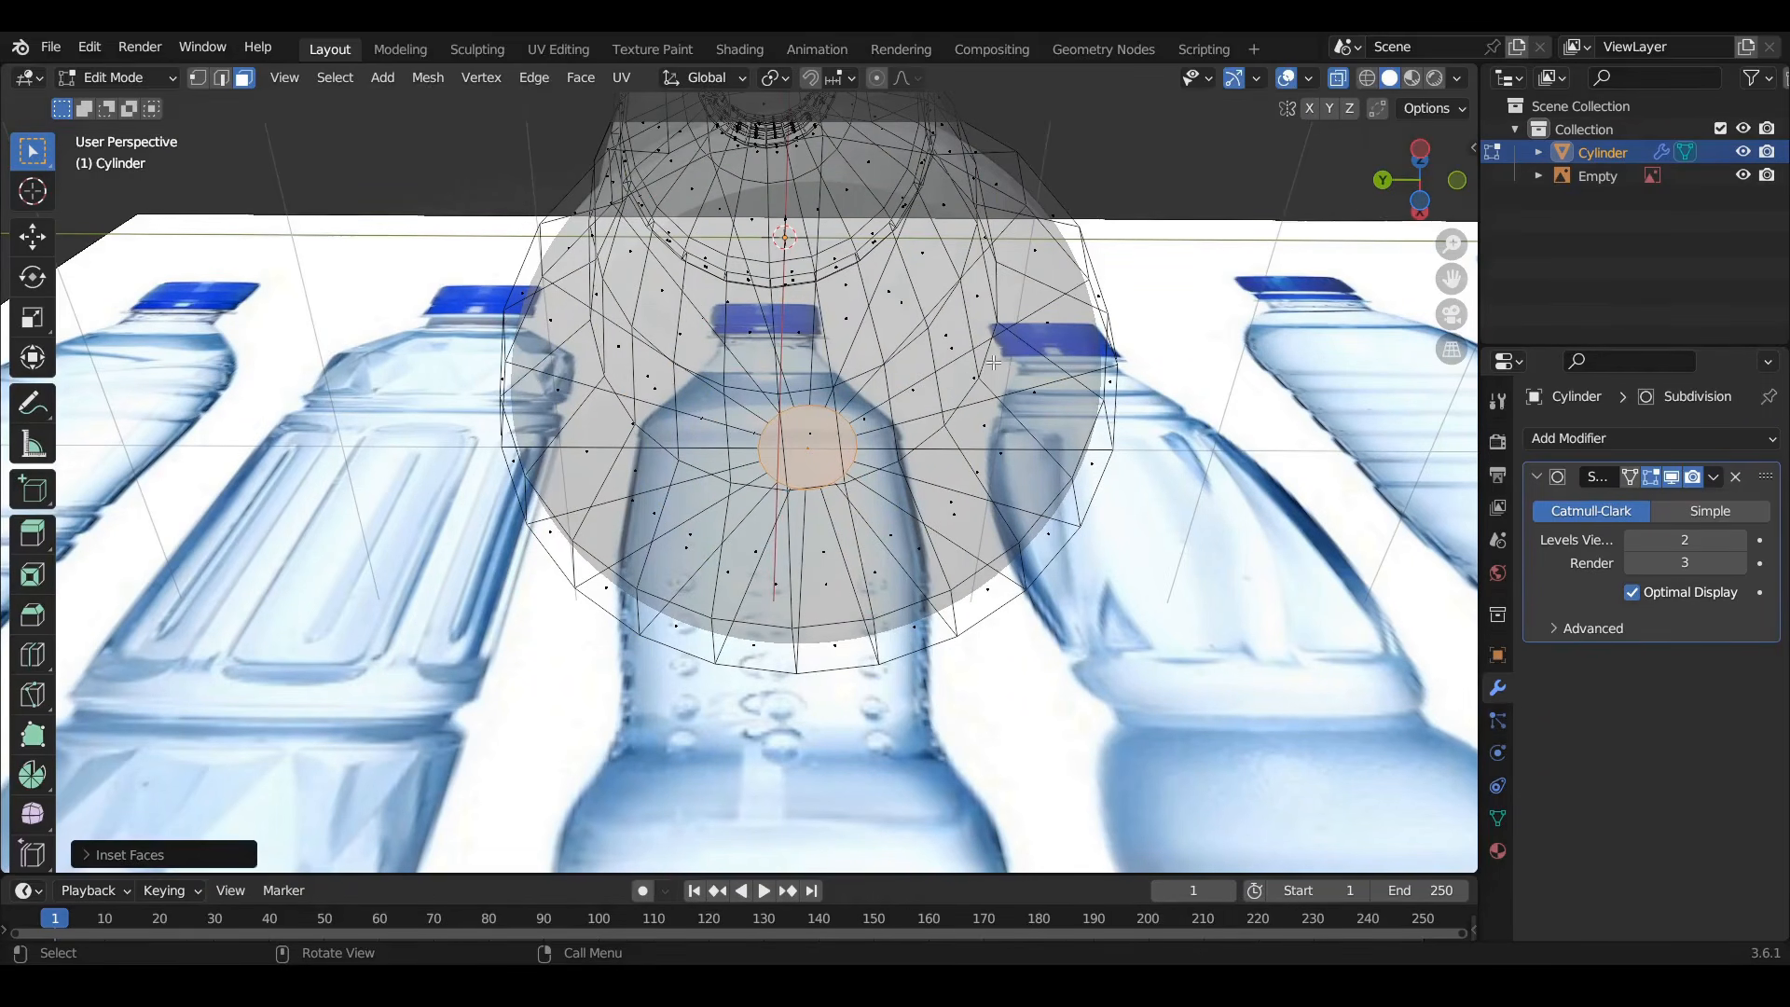
left_click(1337, 80)
Select the wedge faces around the base in five groups of three, leaving one wedge unselected between neighbouring groups
middle_click_drag(783, 280, 791, 434)
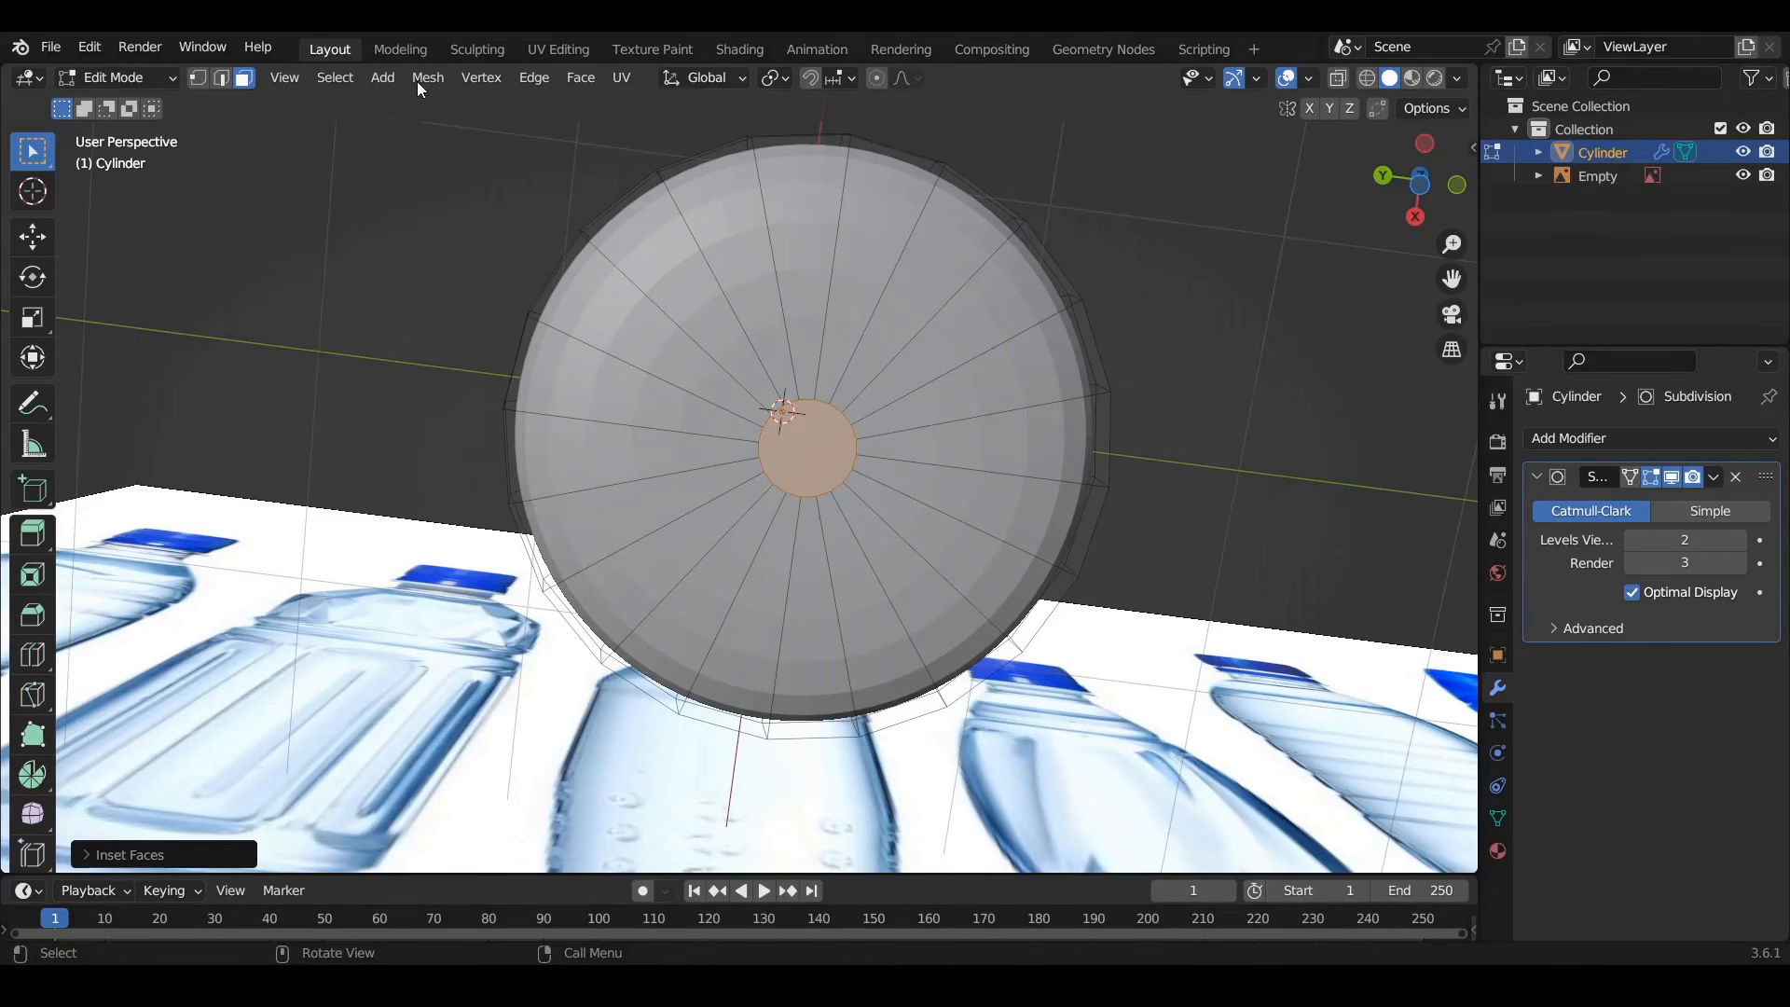
left_click(828, 264)
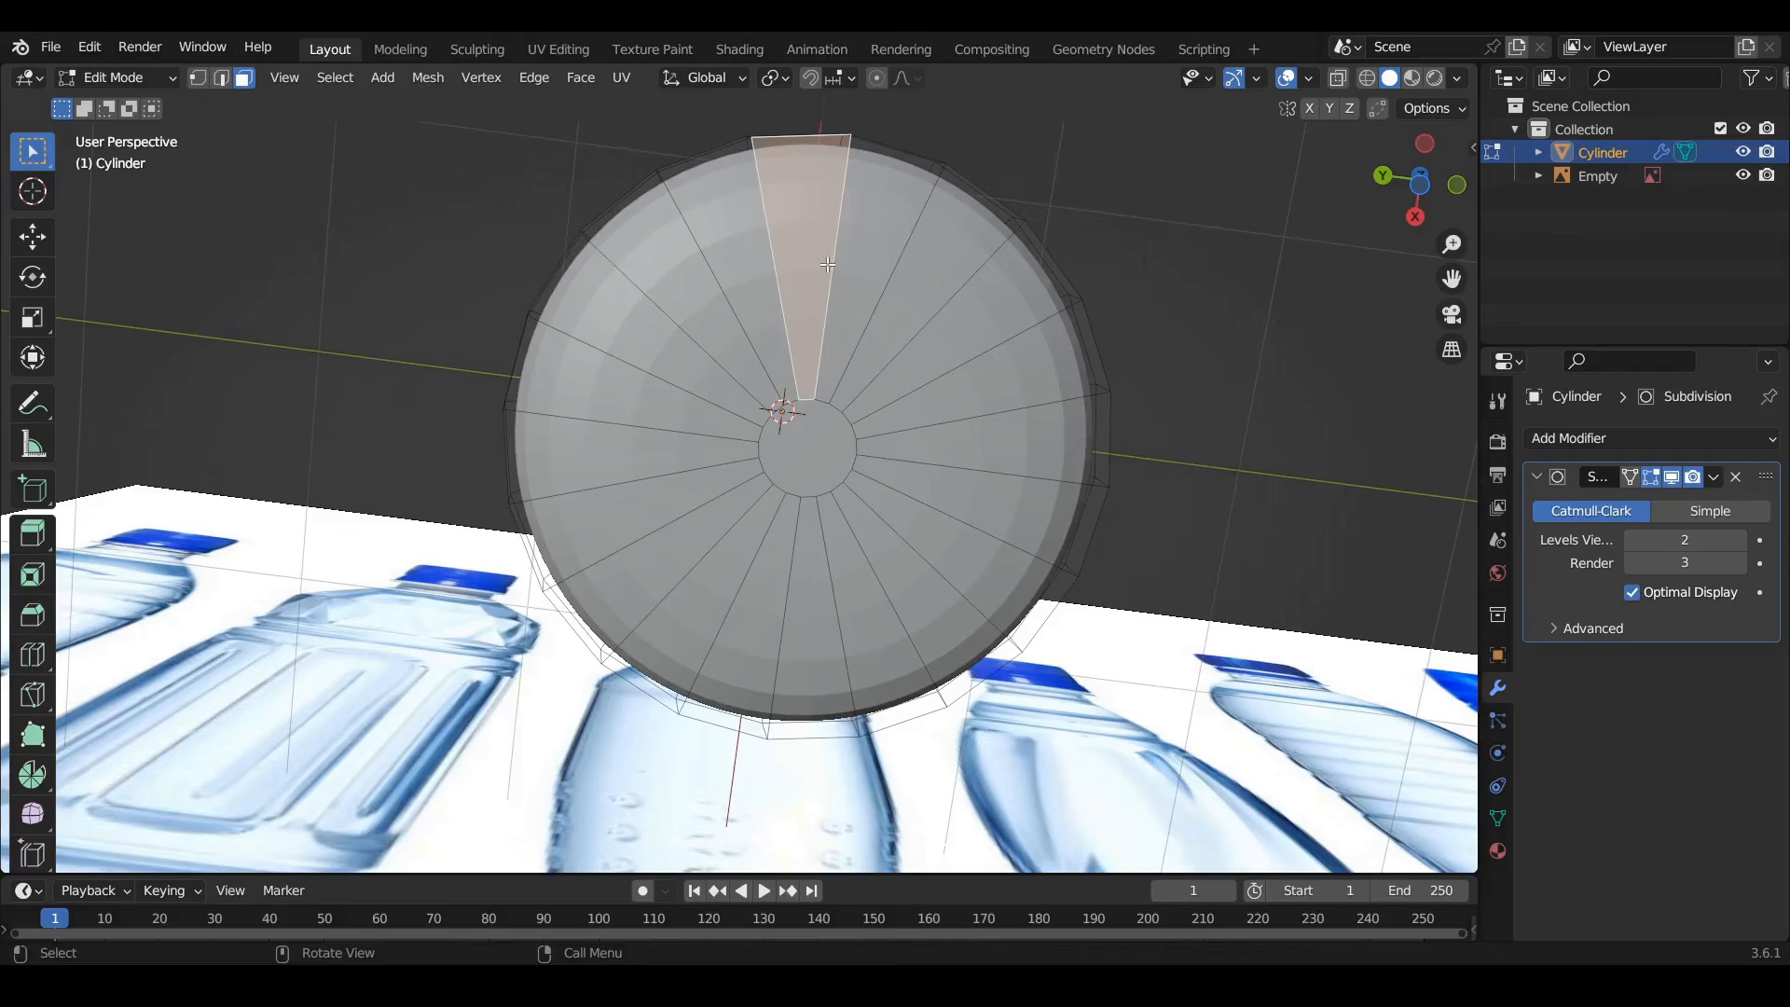
left_click(871, 285, "shift")
left_click(905, 285, "shift")
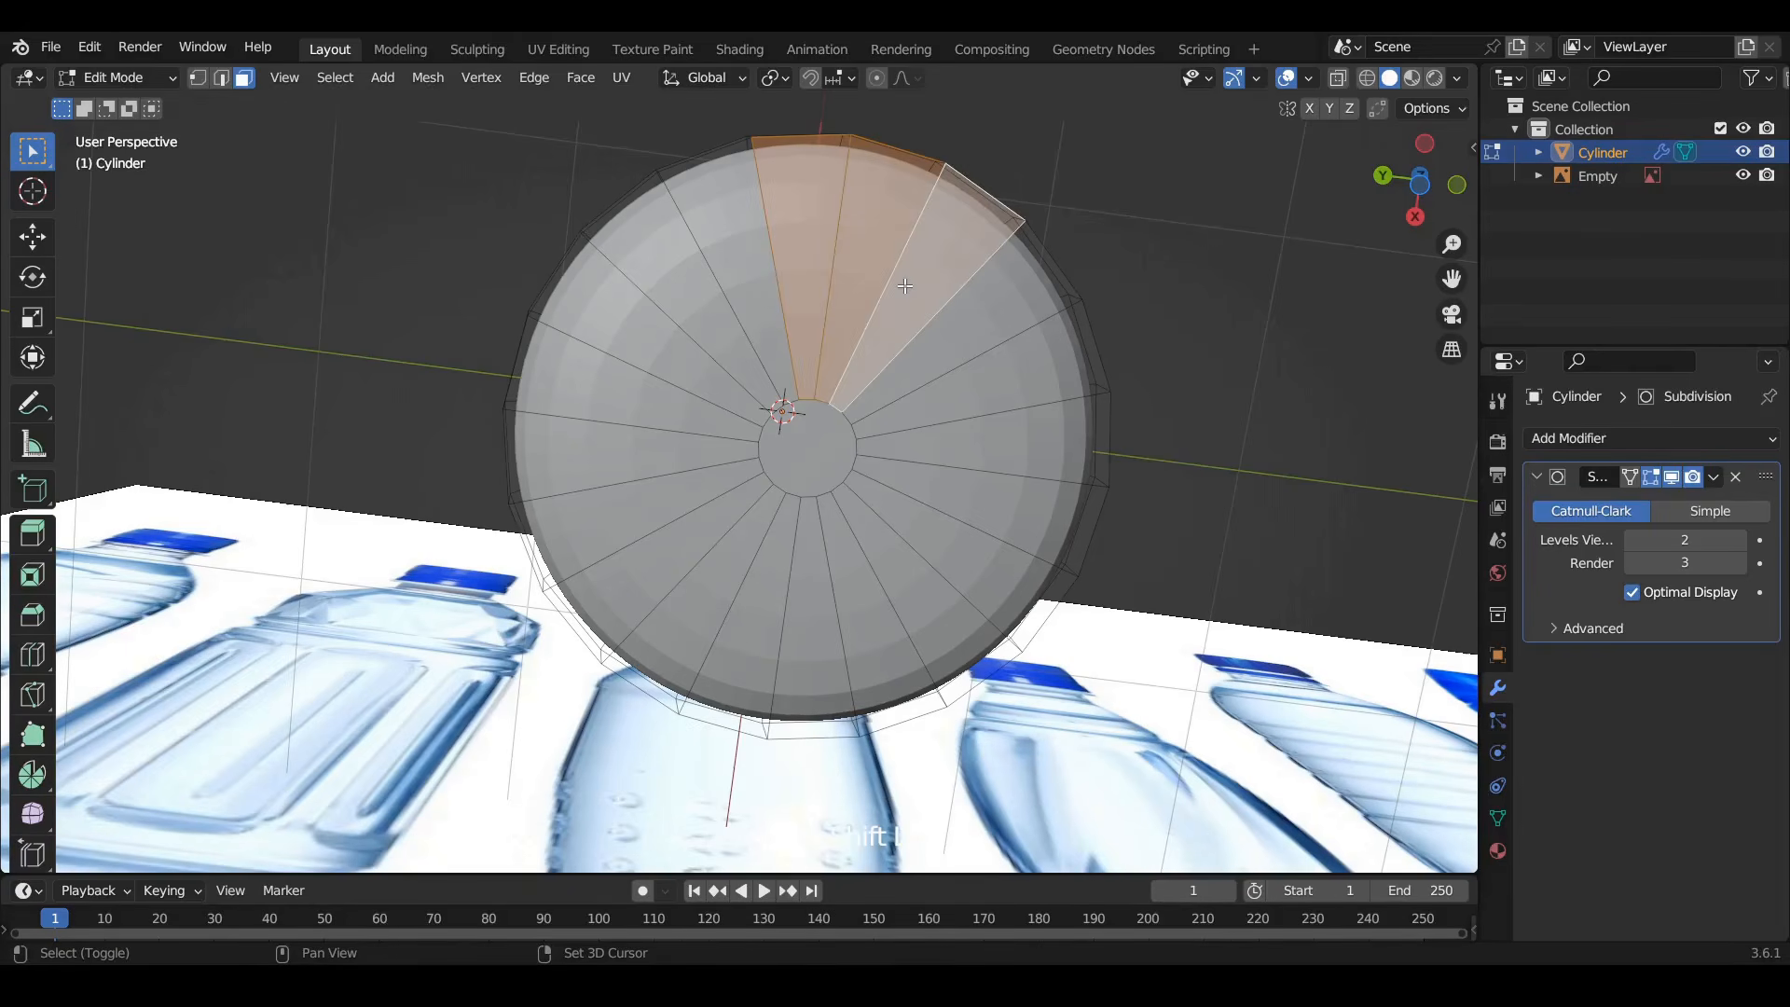
left_click(1010, 376, "shift")
left_click(1005, 448, "shift")
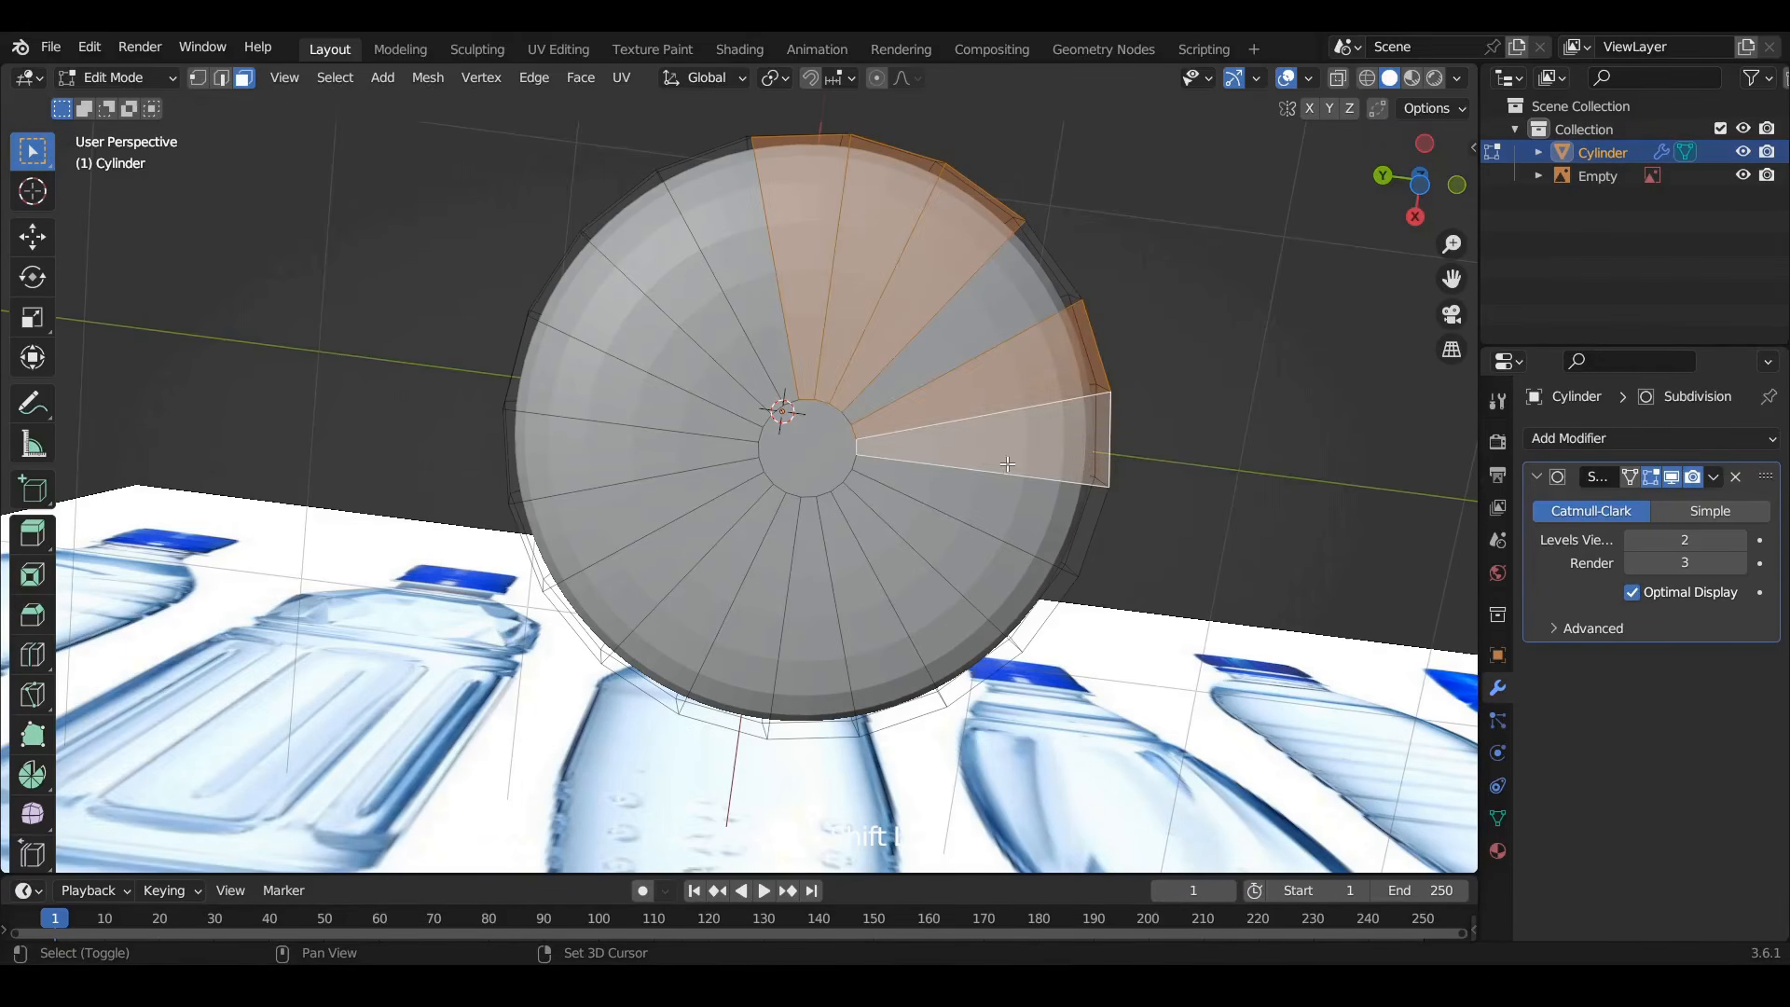
left_click(994, 504, "shift")
left_click(979, 550, "shift")
left_click(991, 562, "shift")
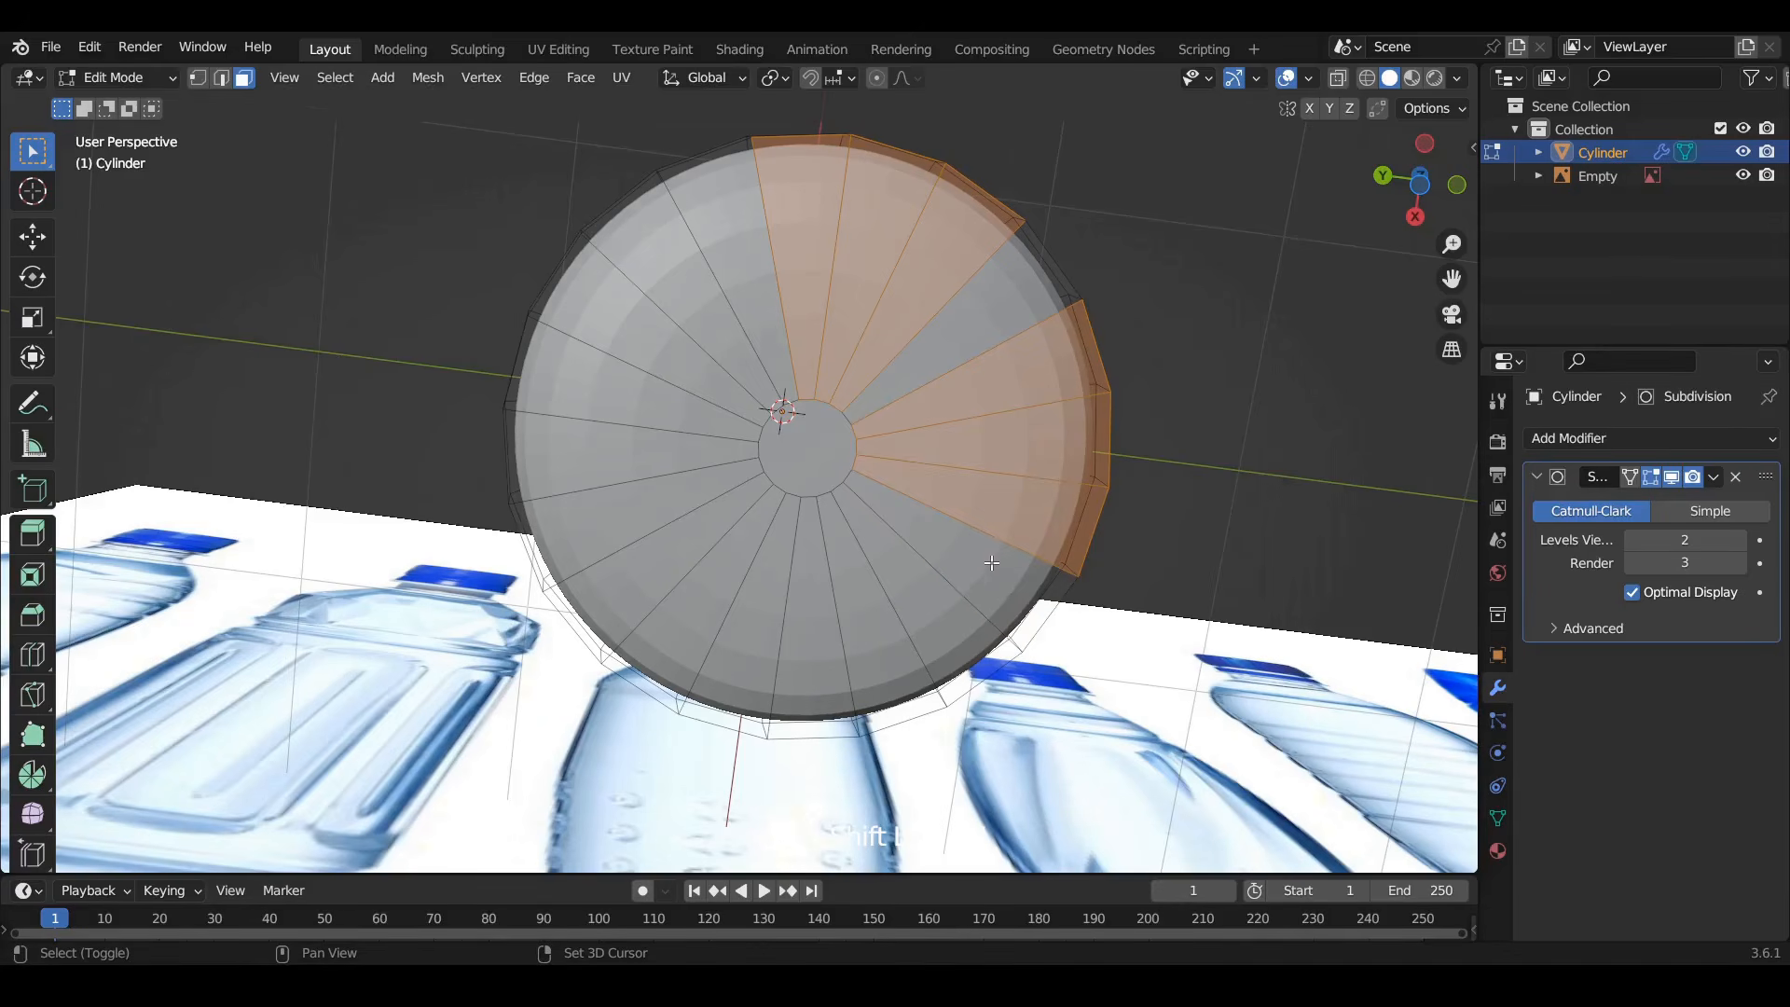
left_click(930, 604, "shift")
left_click(867, 638, "shift")
left_click(817, 644, "shift")
left_click(701, 613, "shift")
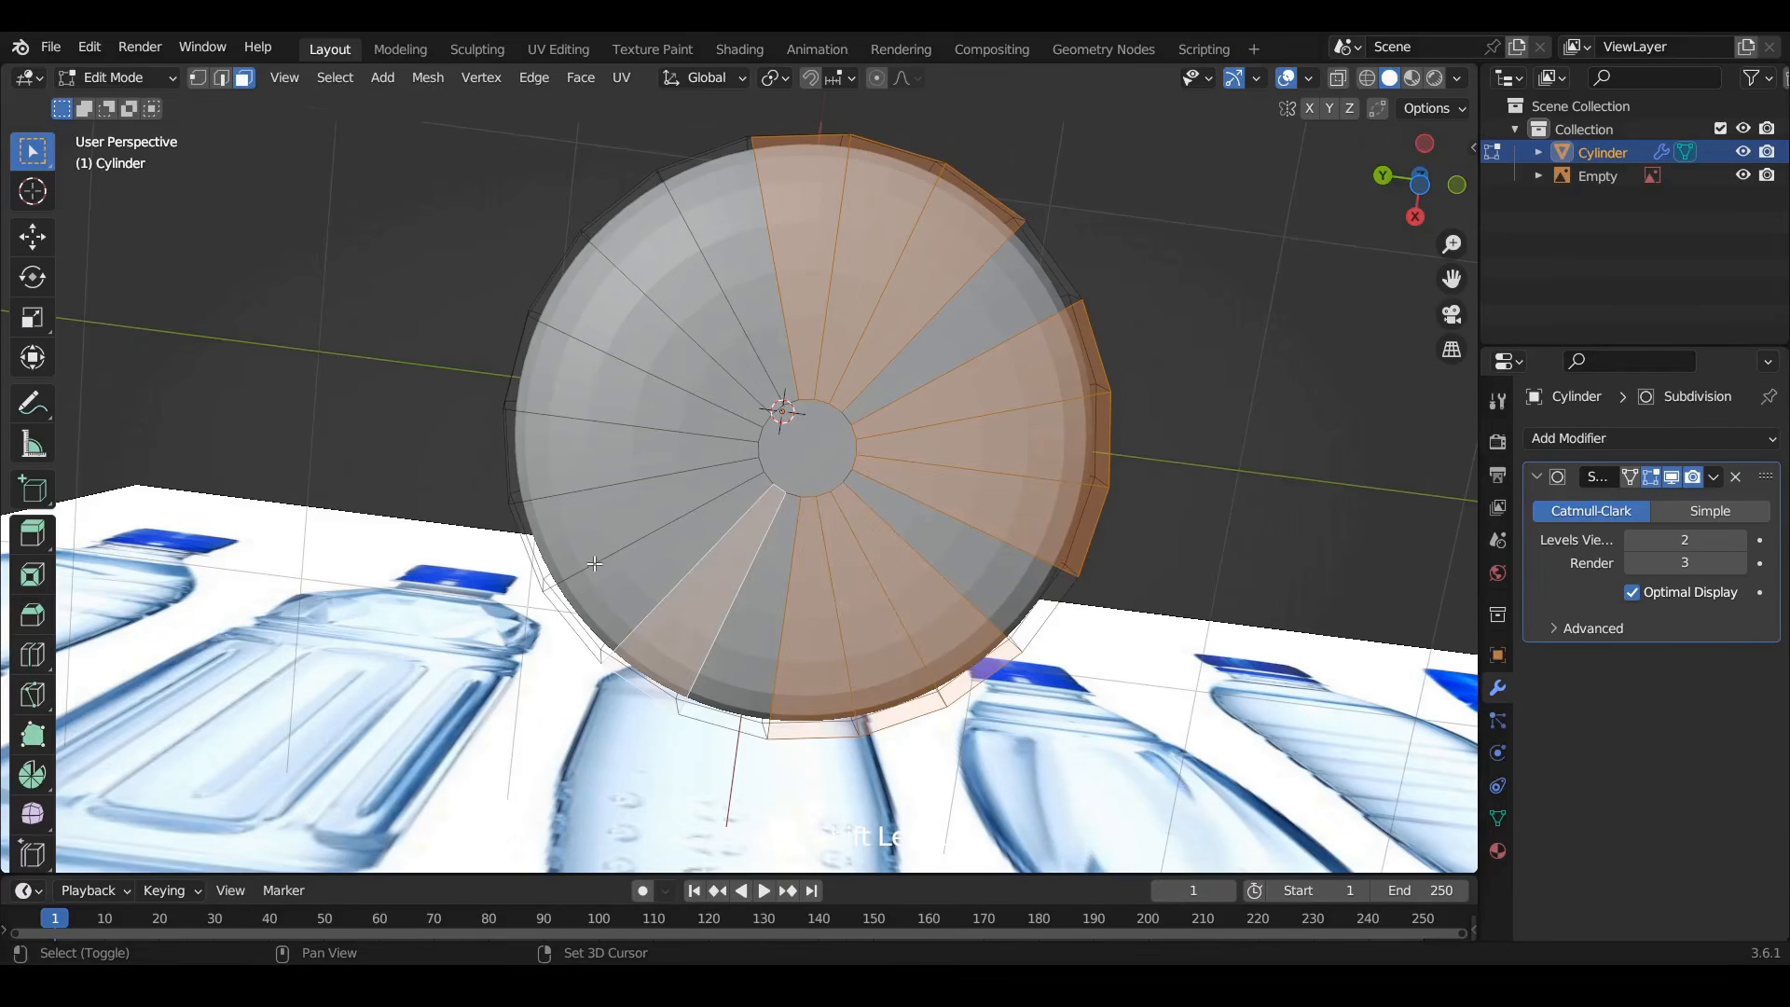
left_click(623, 574, "shift")
left_click(587, 492, "shift")
left_click(581, 387, "shift")
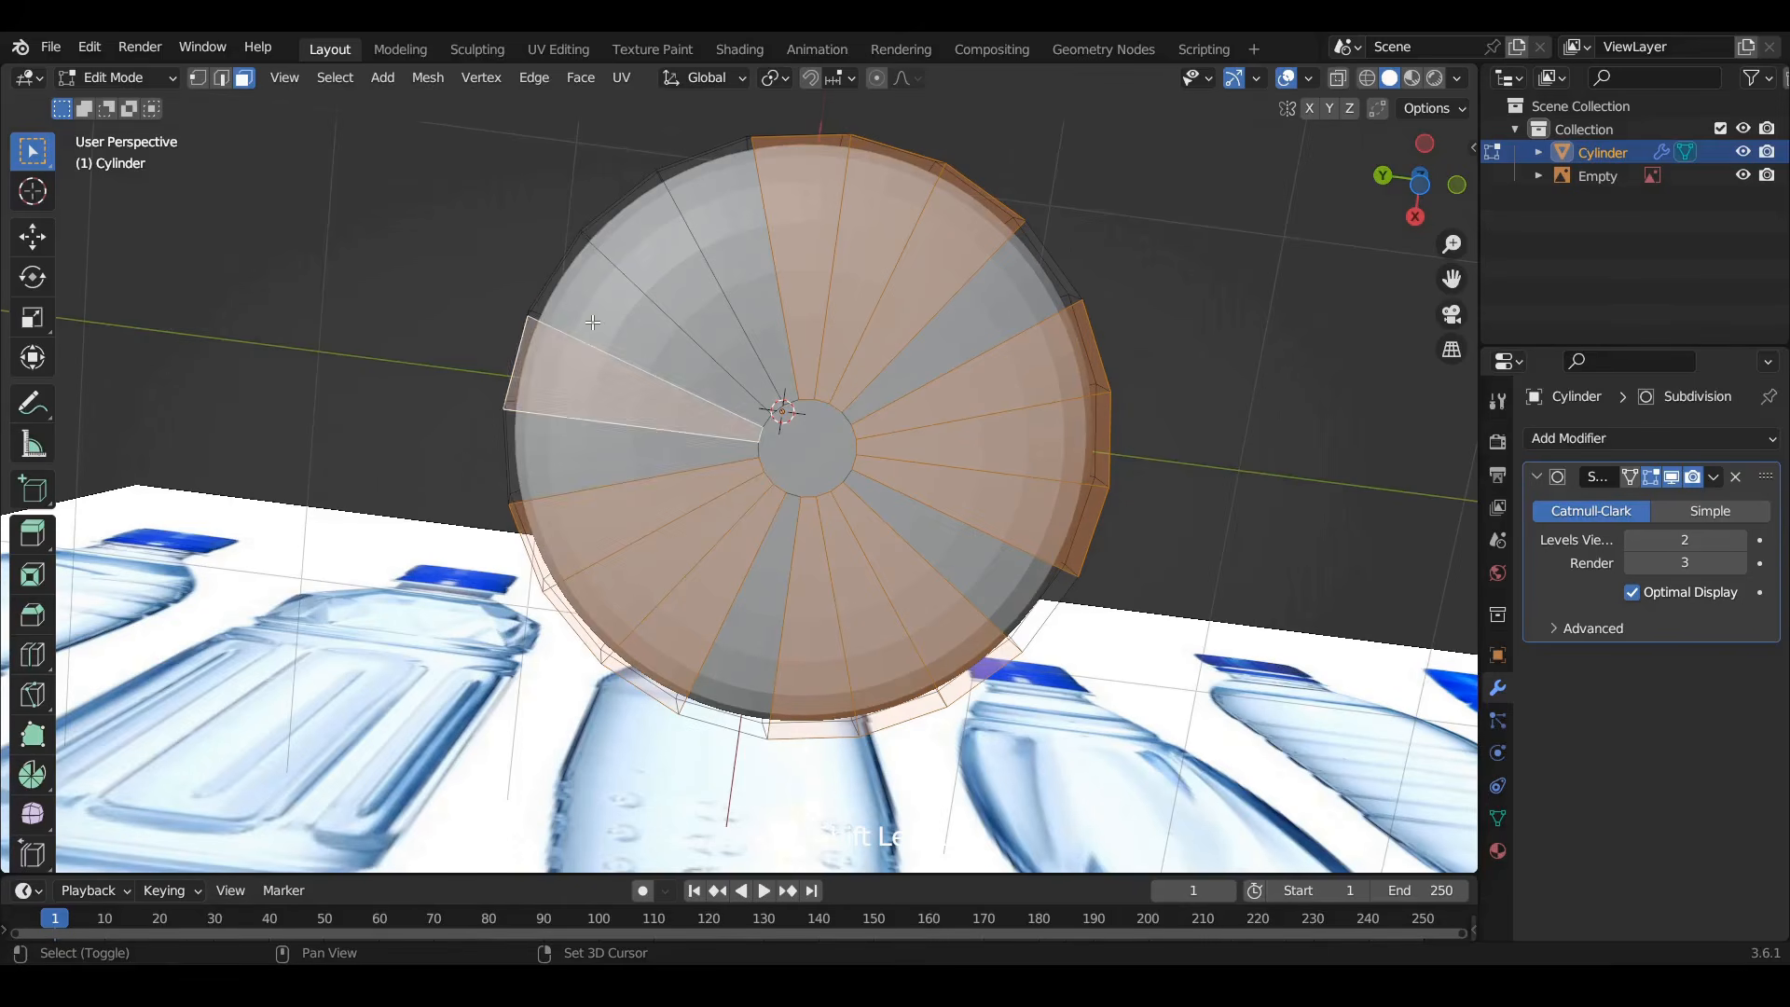
left_click(601, 308, "shift")
left_click(633, 257, "shift")
Extrude the five selected wedge groups outward from the base along their normal to form the bottle's feet
middle_click_drag(634, 565, 616, 708)
middle_click_drag(828, 397, 832, 244)
middle_click_drag(832, 245, 837, 320, "shift")
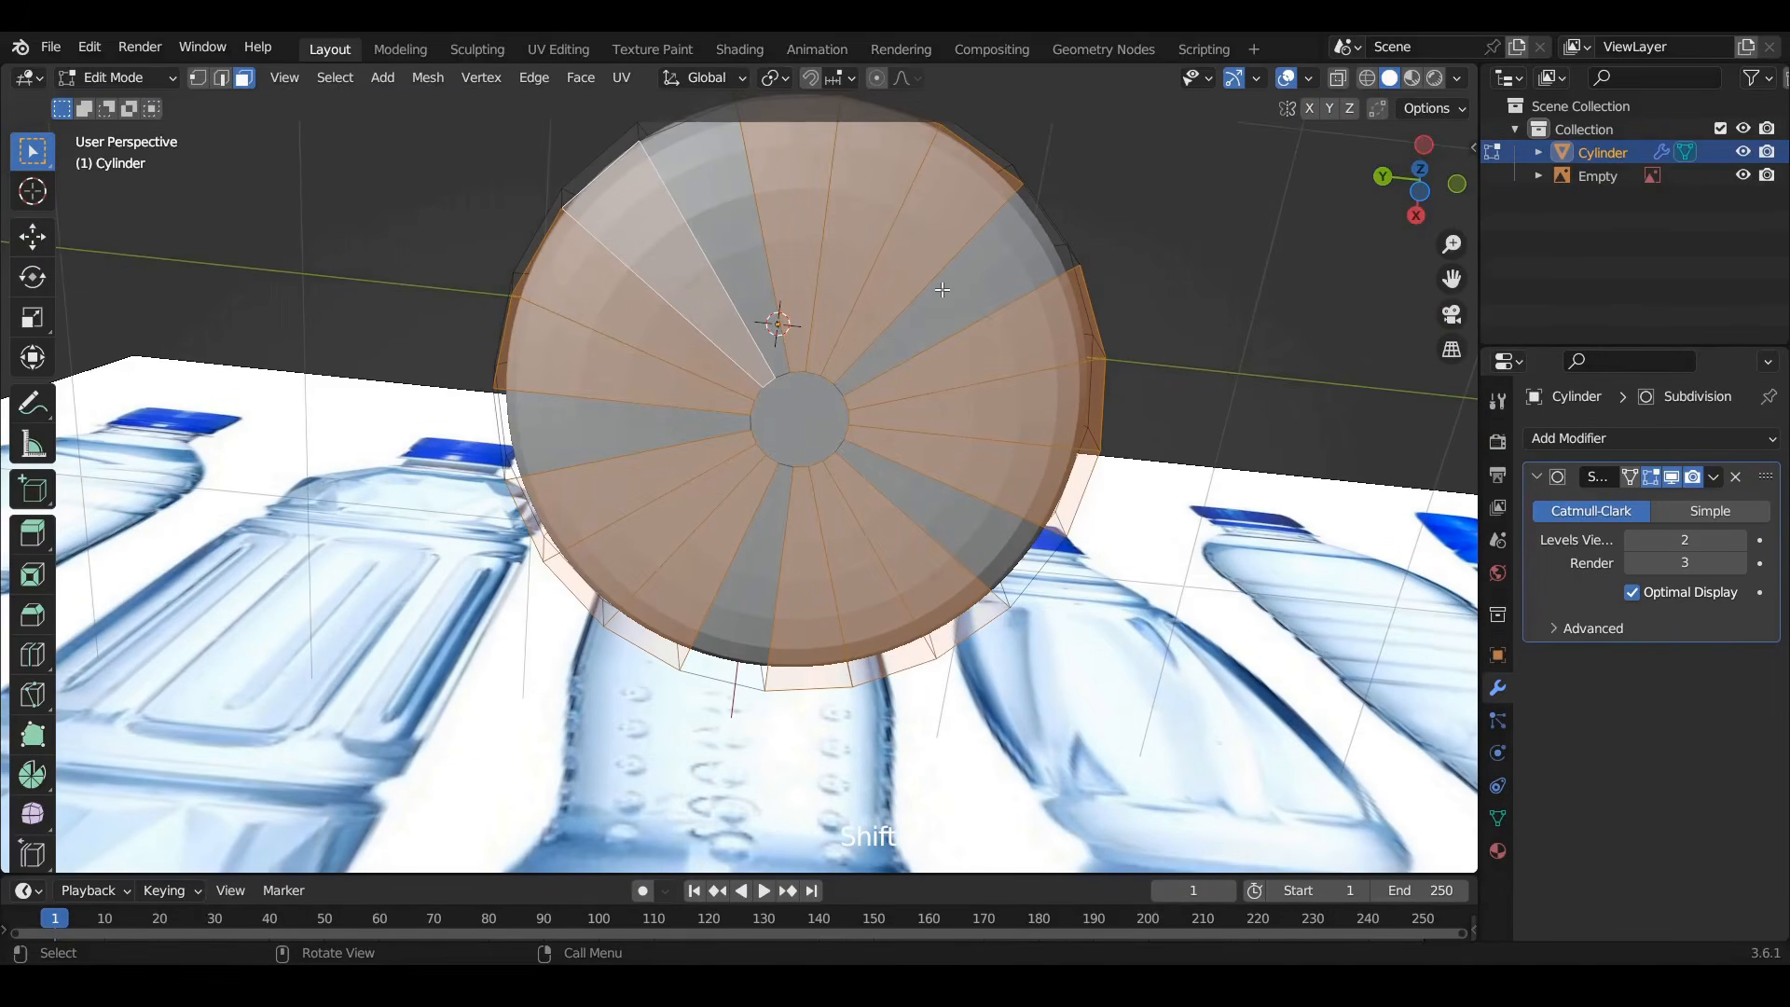
middle_click_drag(812, 655, 802, 461)
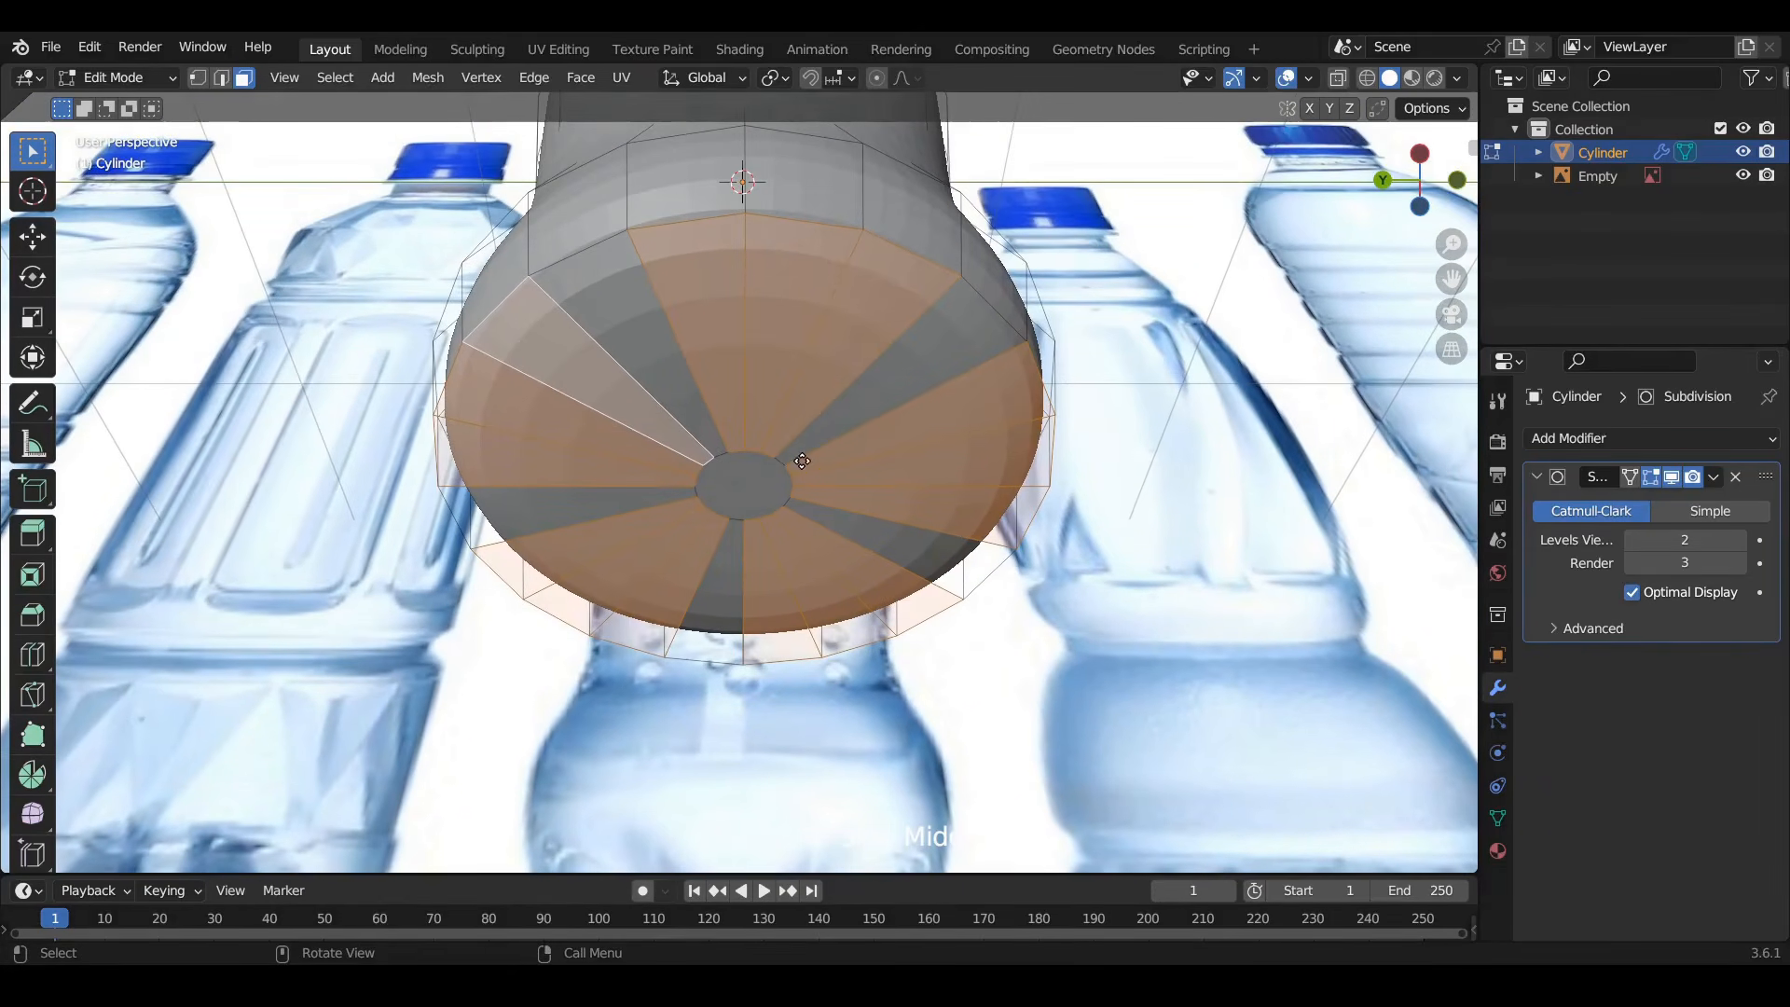
key("e")
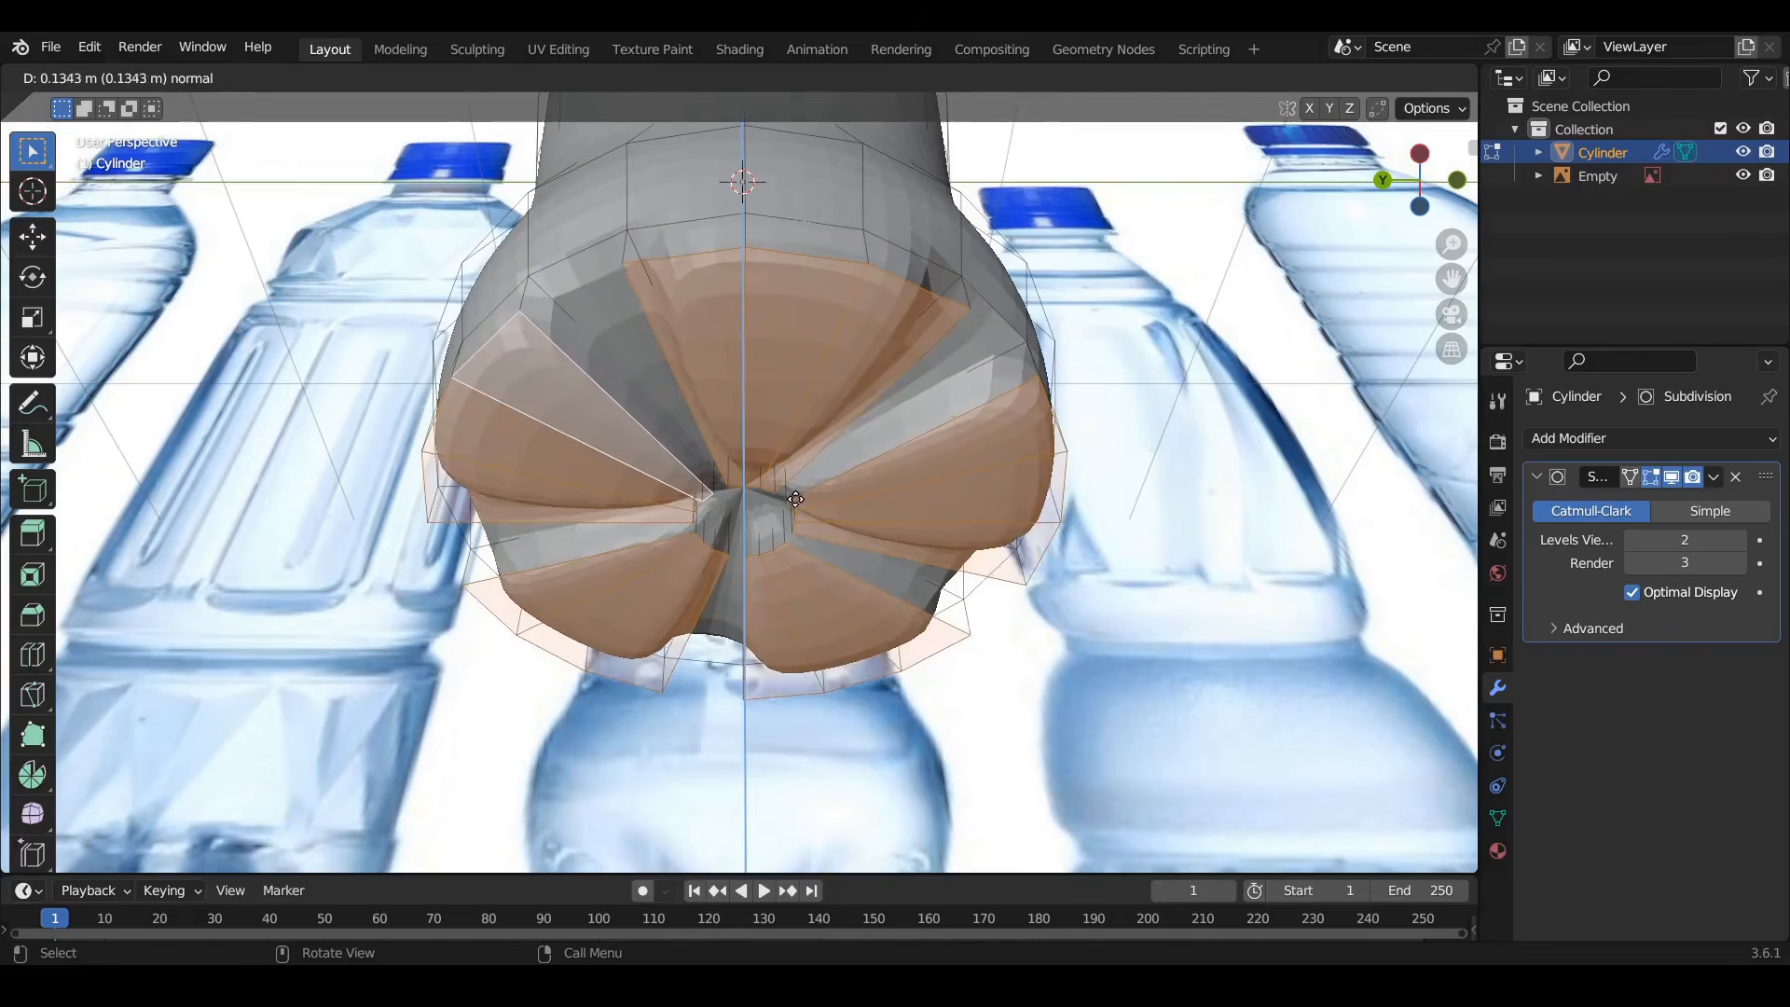
left_click(786, 519)
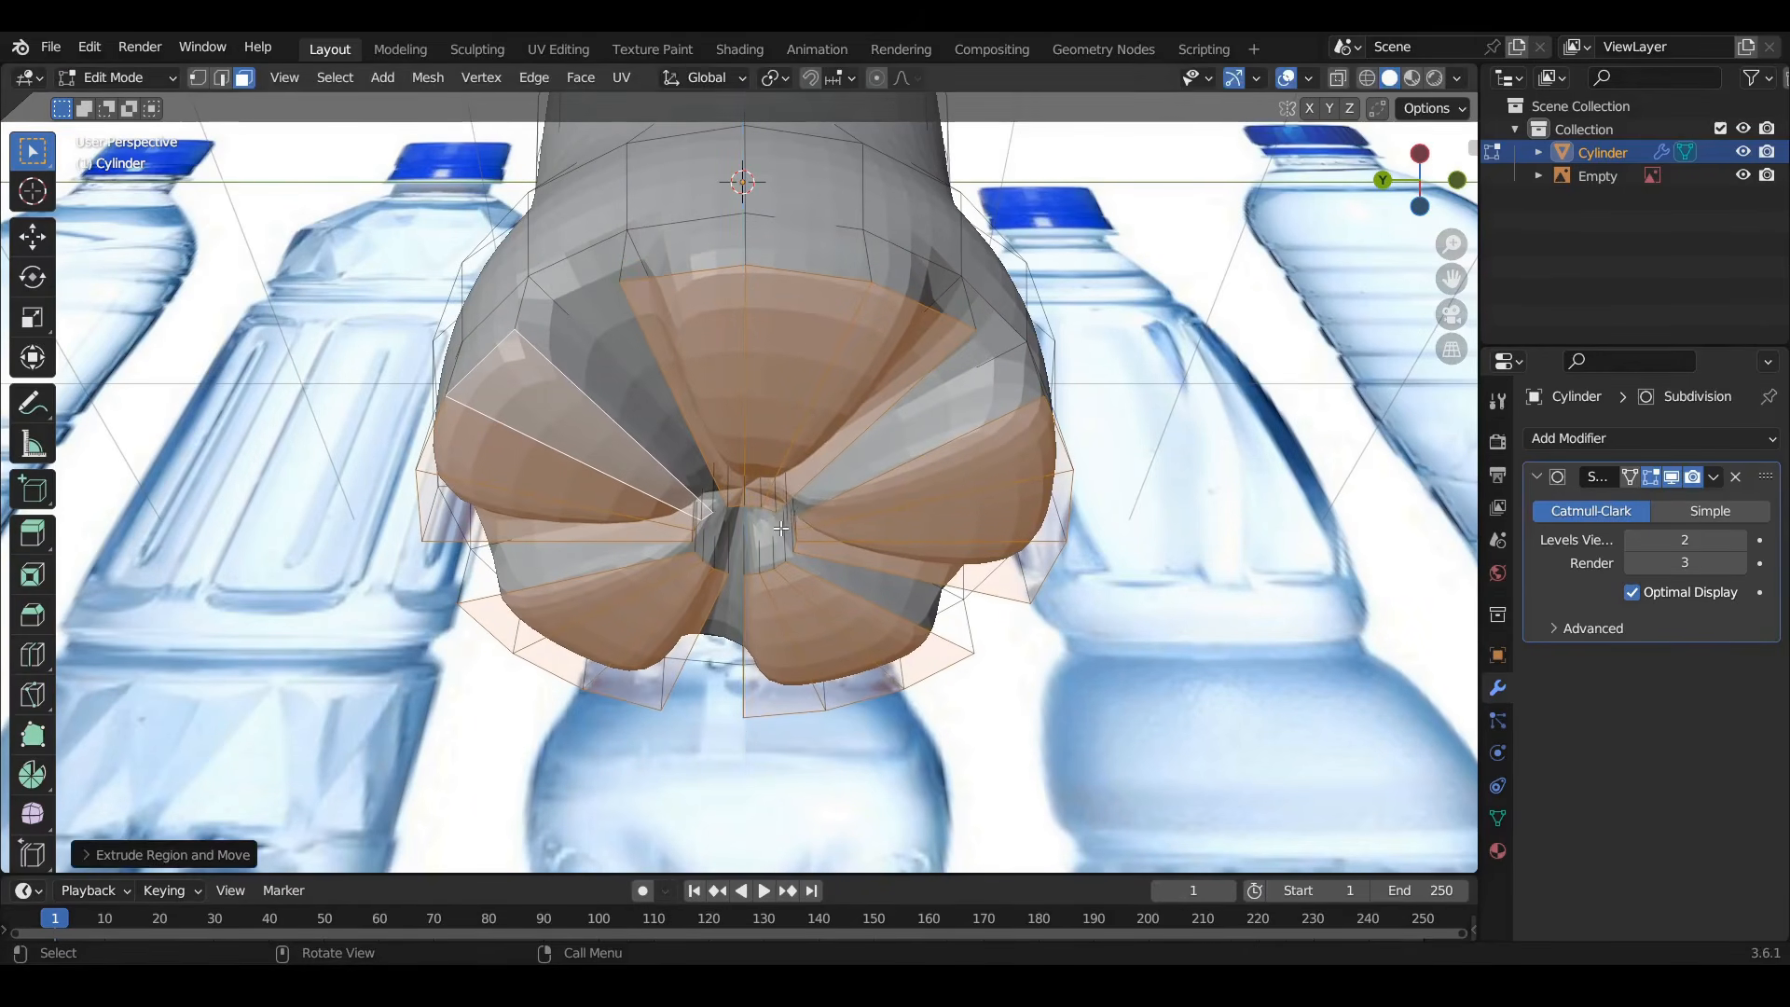
scroll(786, 512, "down", 3)
Select the small central face of the base and inset it slightly twice to tighten its rounded edge
scroll(786, 511, "up", 10)
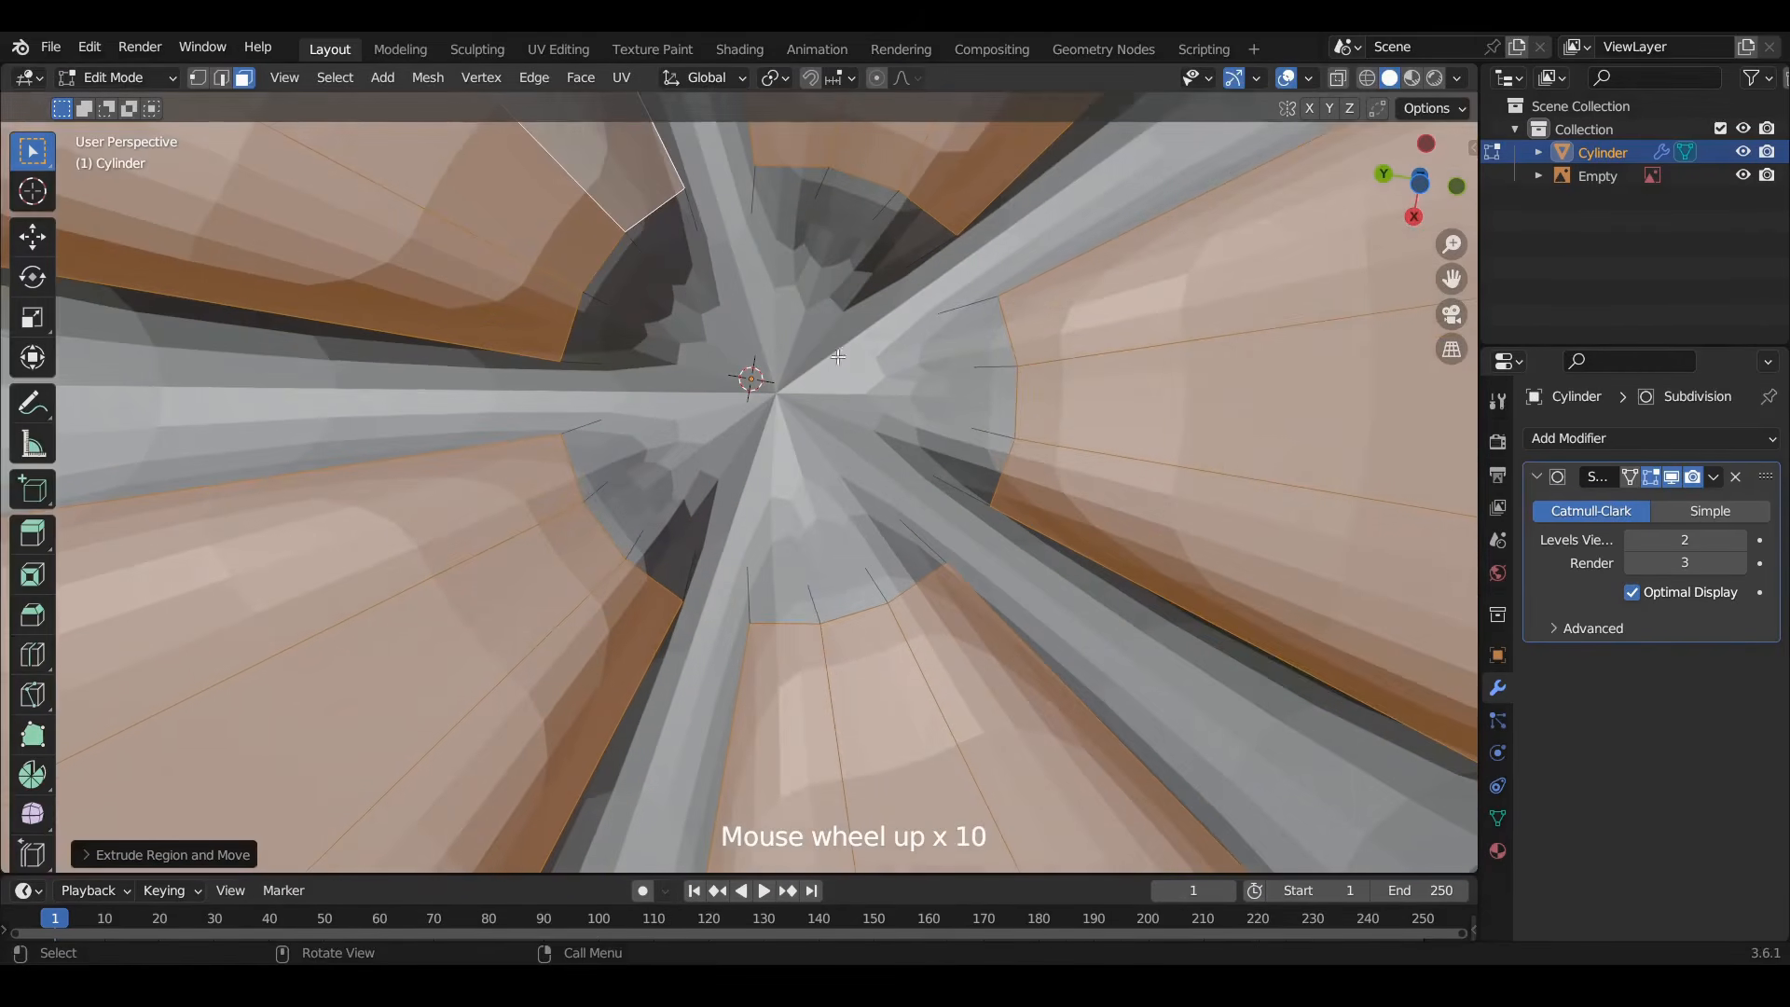
left_click(840, 403)
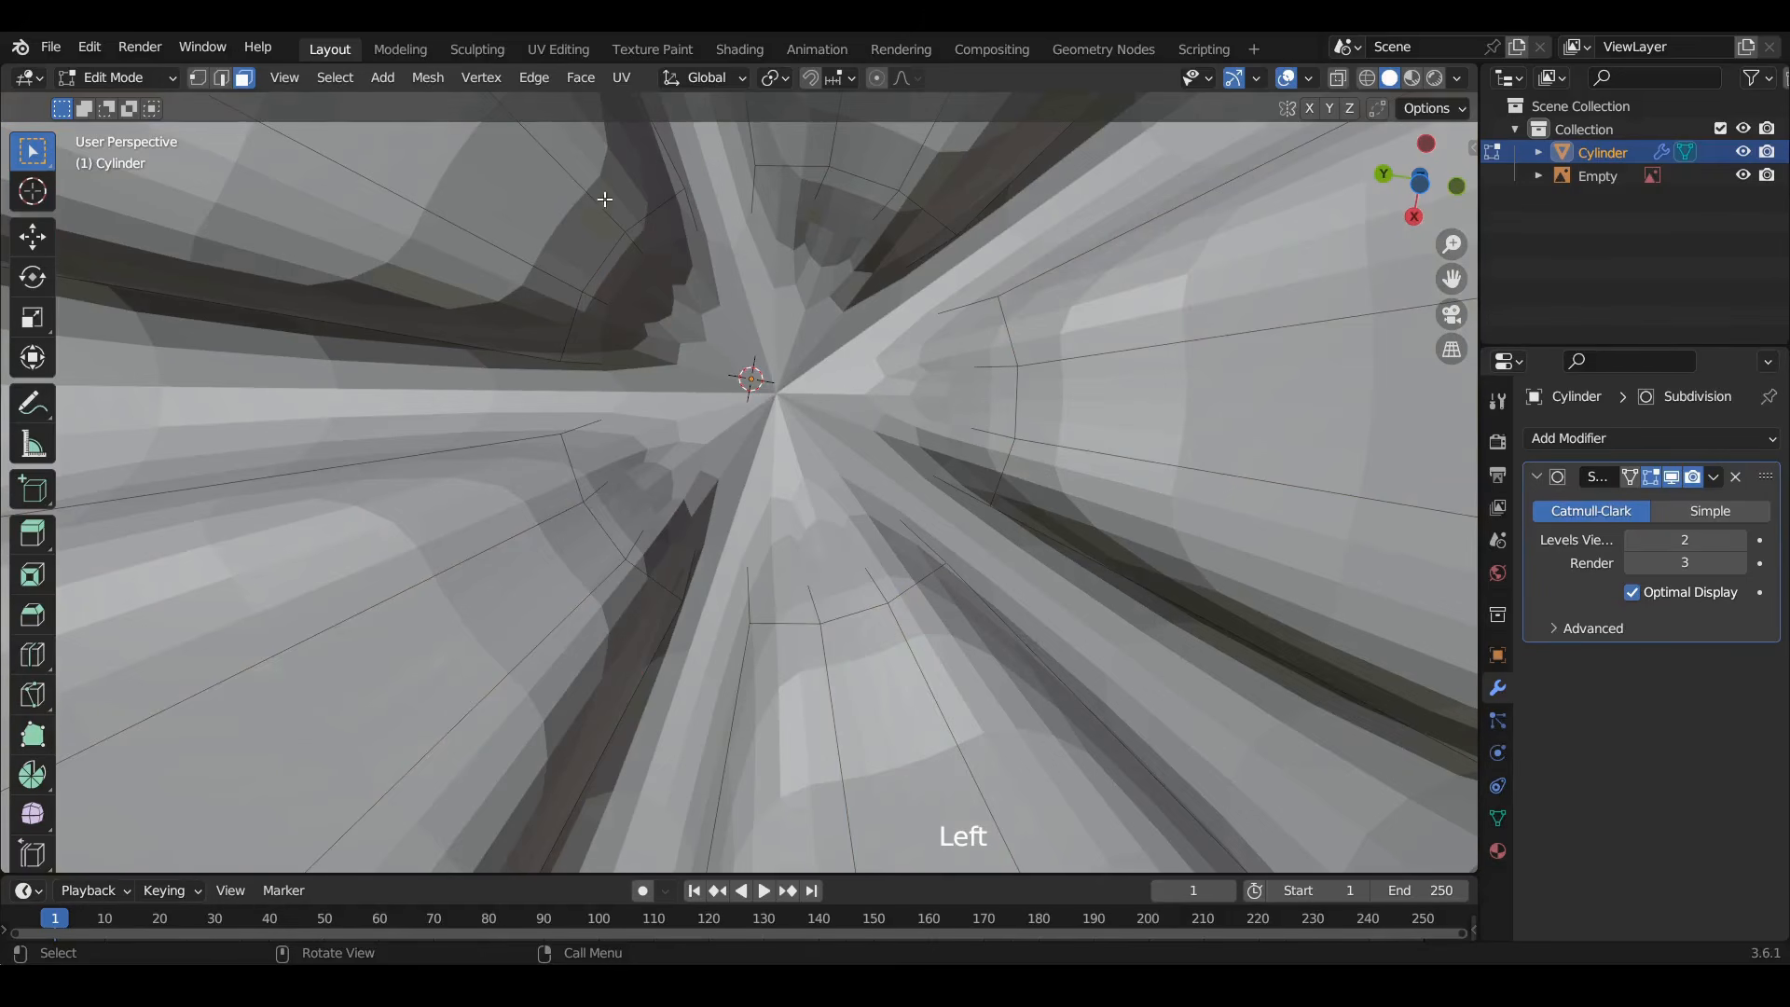
key("i")
left_click(1191, 359)
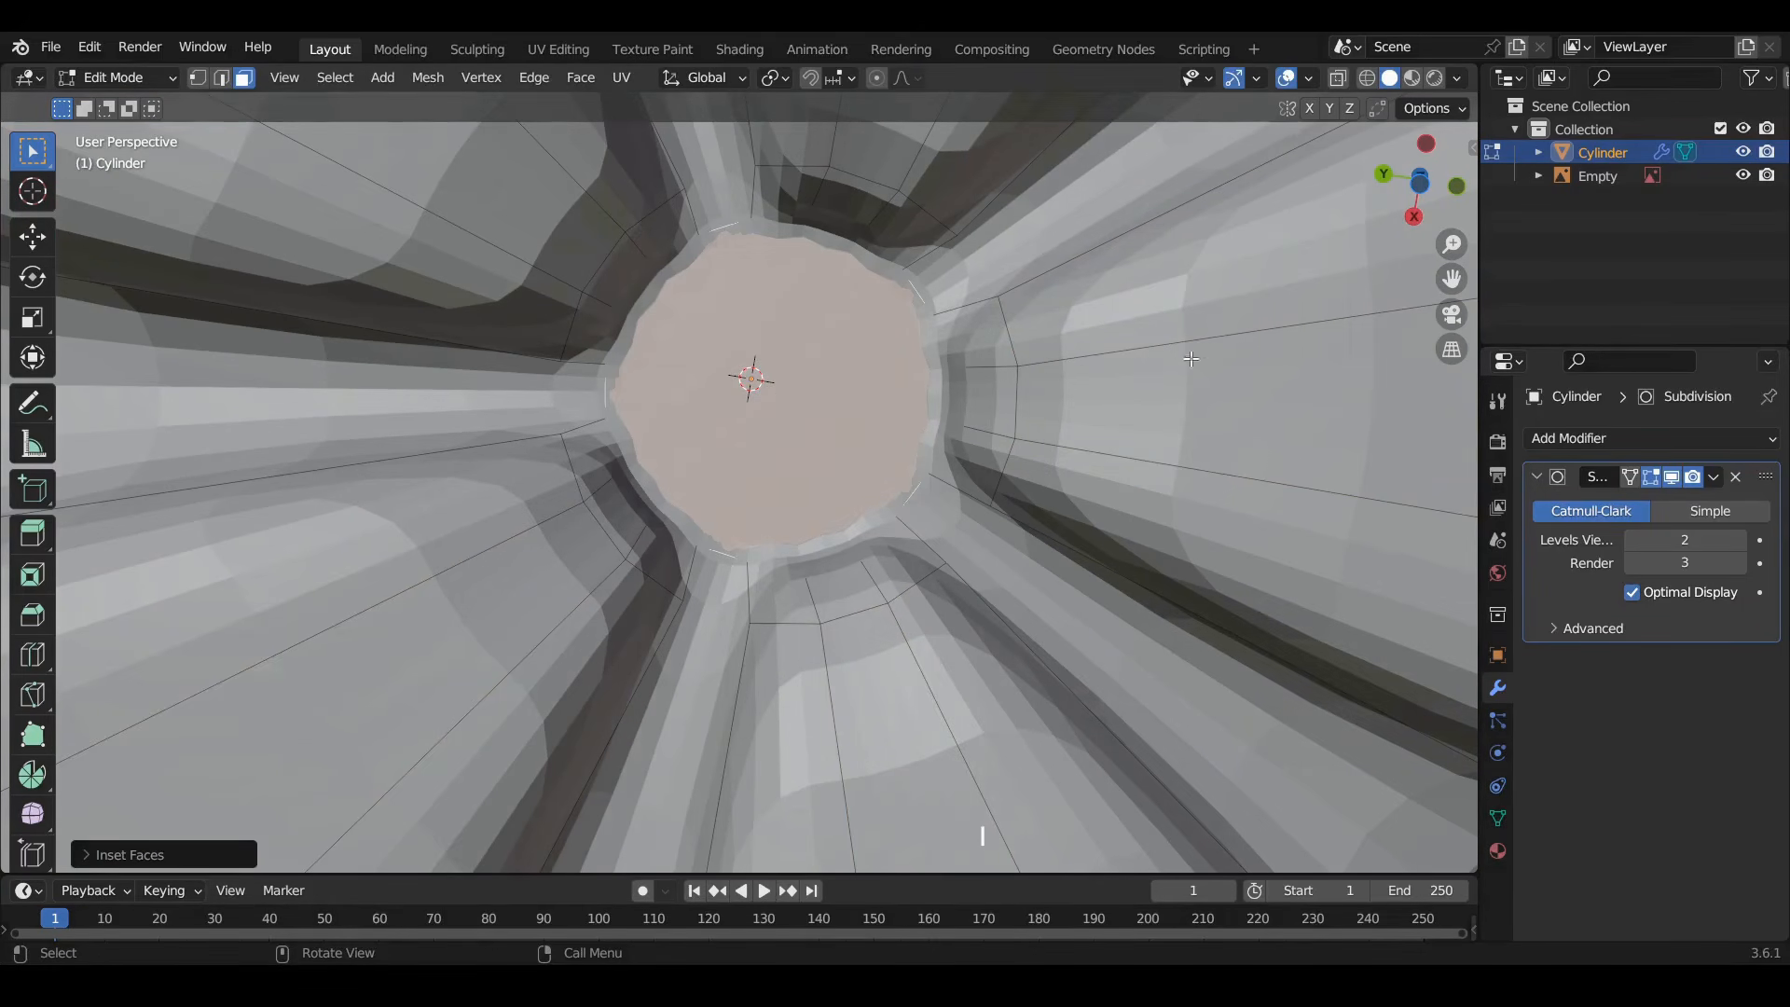
left_click(852, 348)
key("i")
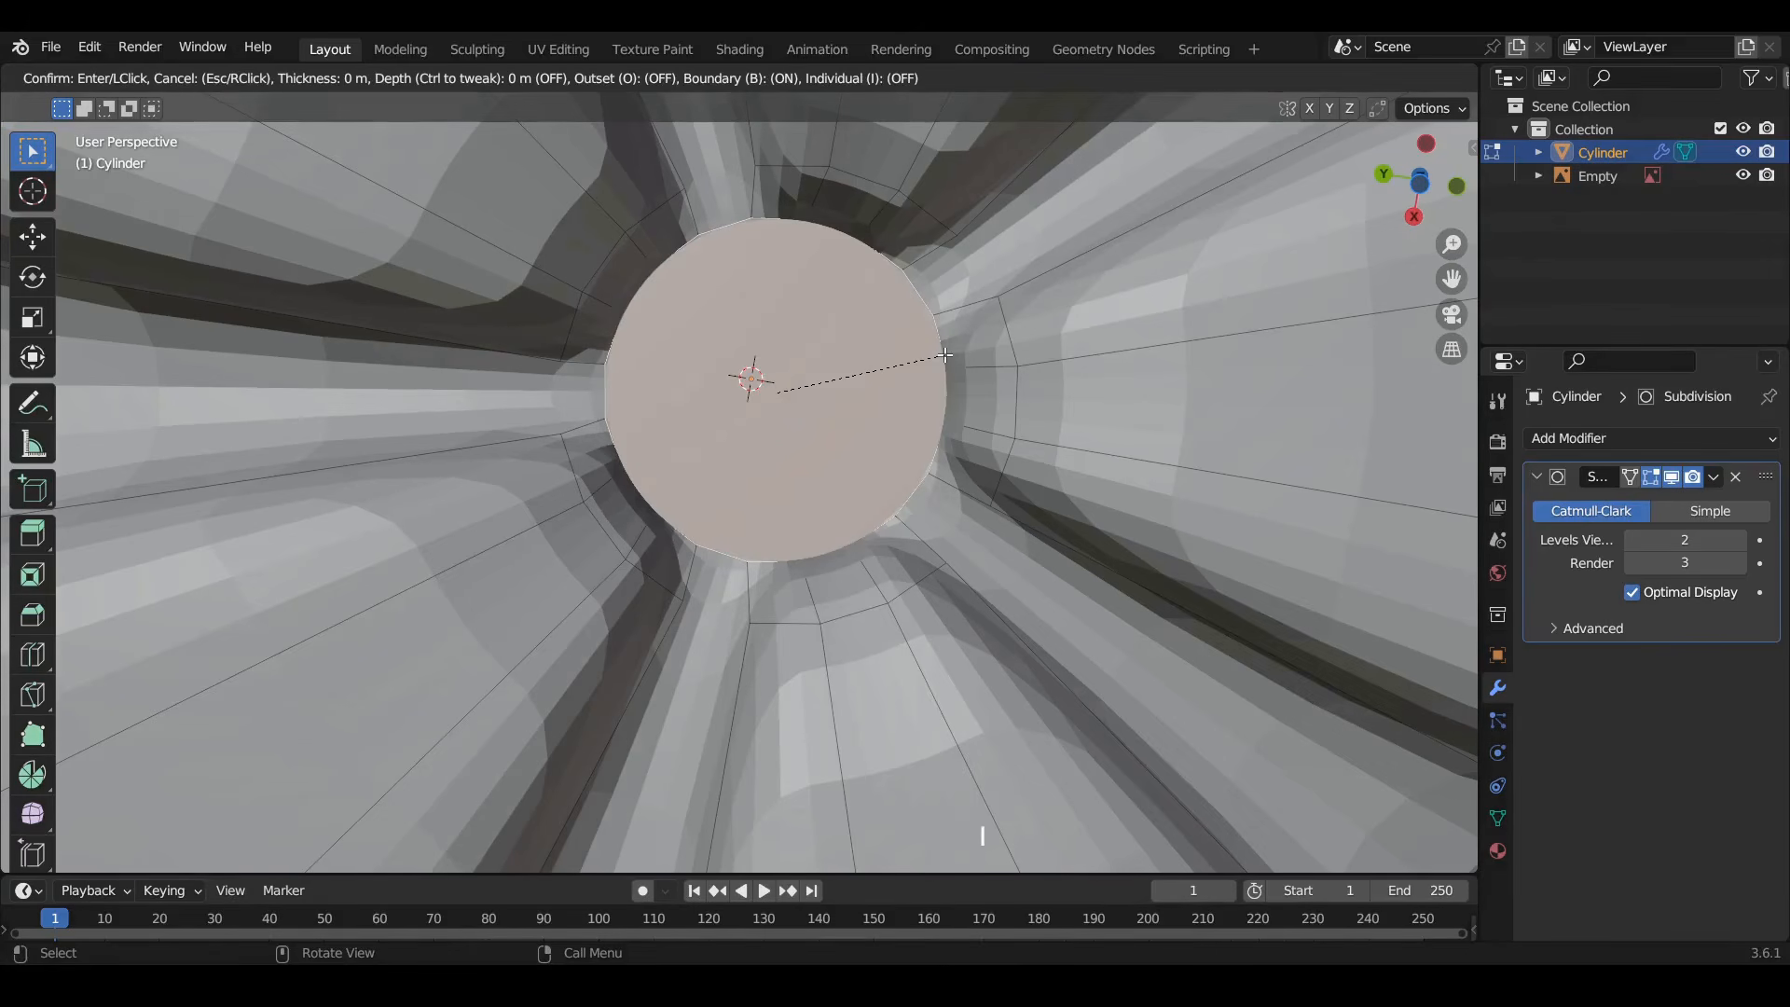
left_click(999, 355)
scroll(831, 403, "down", 6)
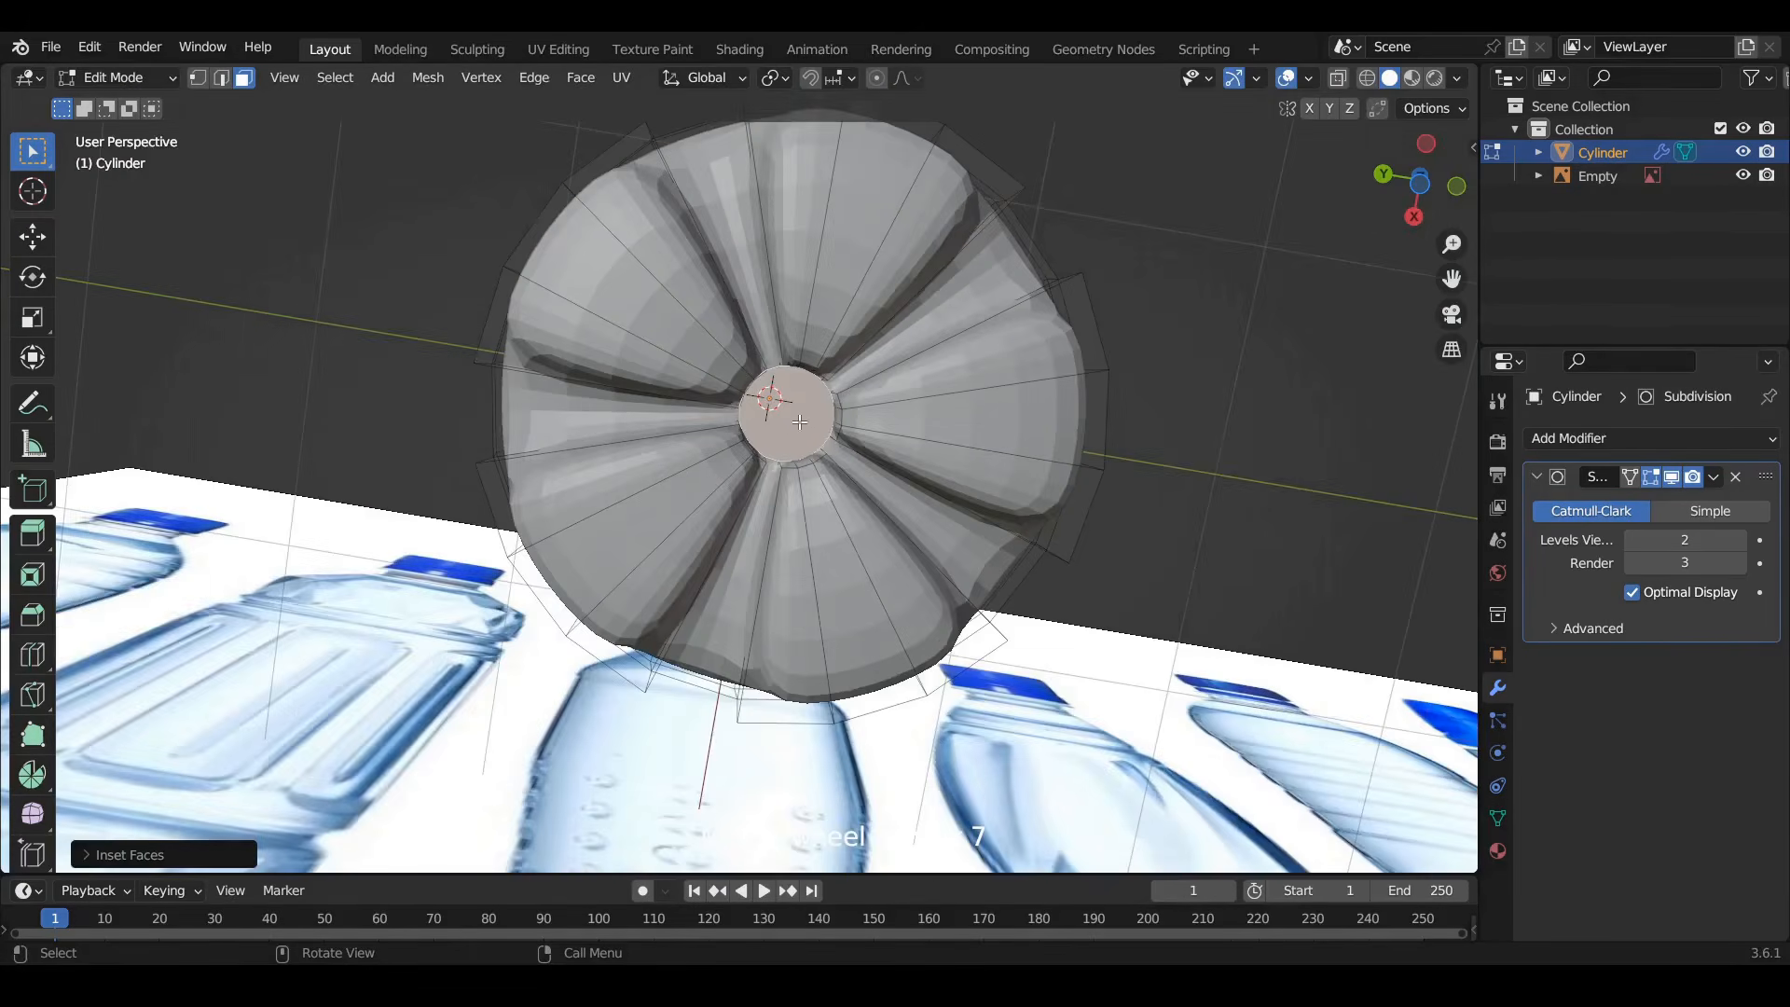
Examine the smoothed feet in Object Mode and compare the base with the reference bottle in the left orthographic view
middle_click_drag(831, 403, 825, 520)
key("Tab")
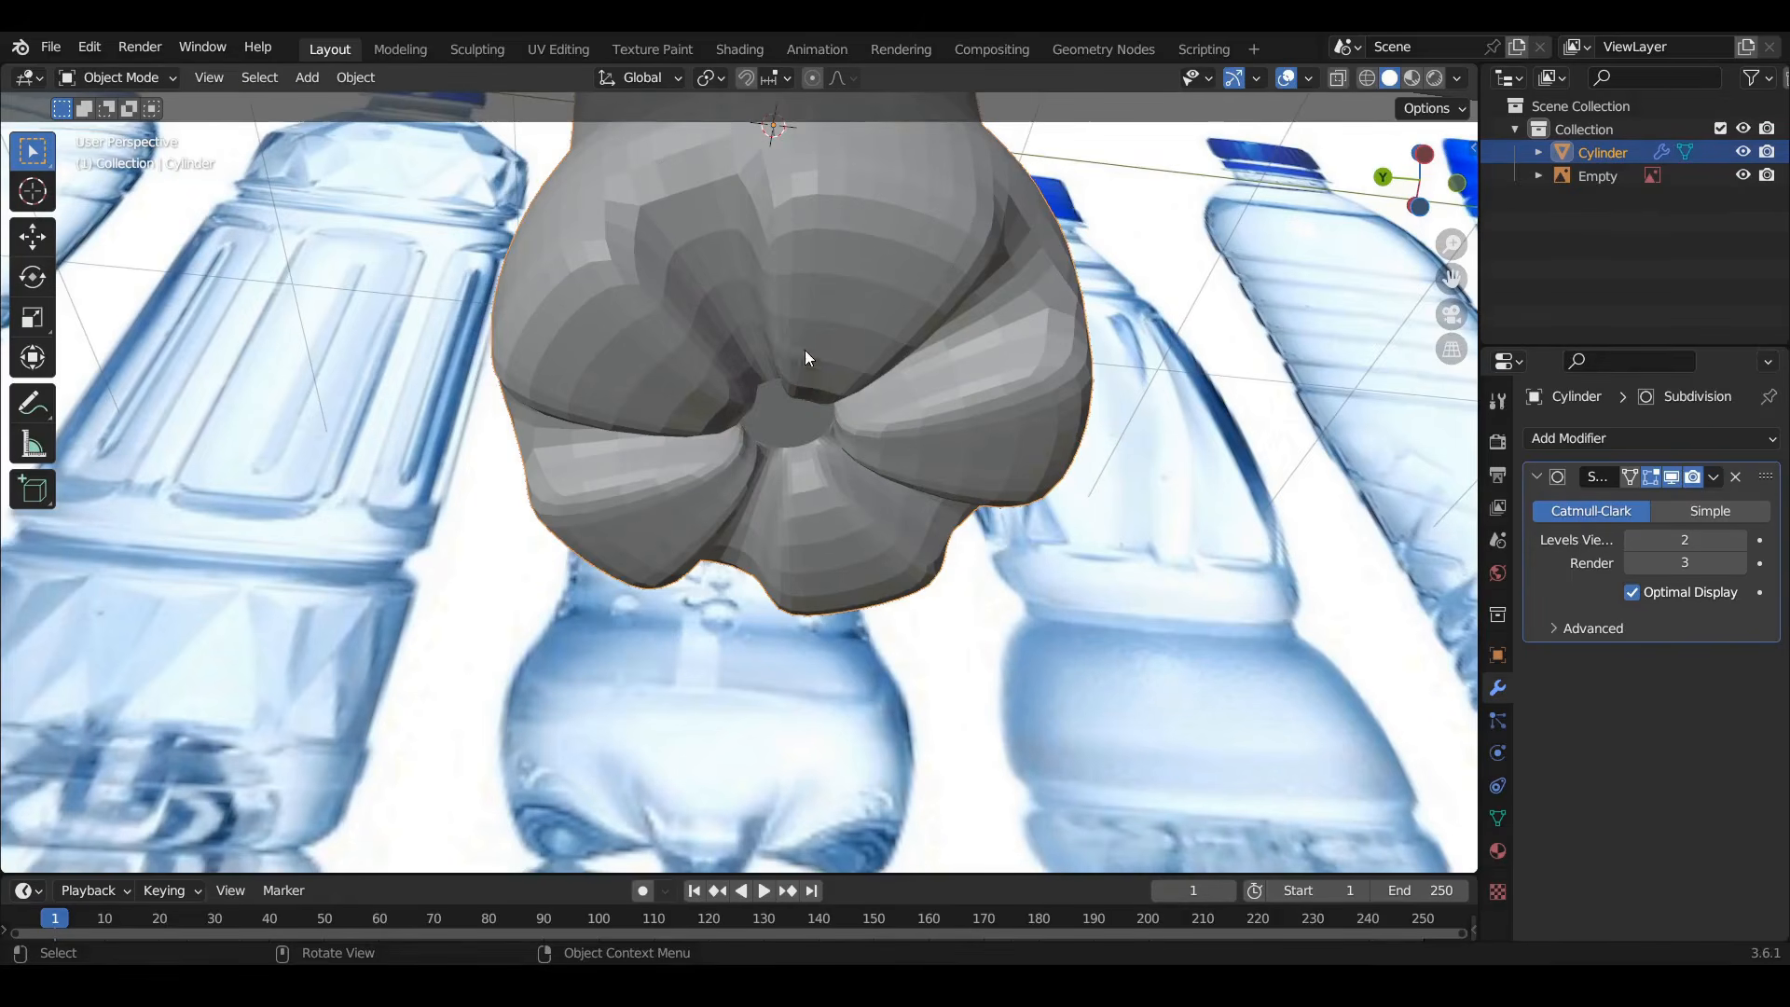
middle_click_drag(804, 350, 897, 396)
scroll(798, 412, "down", 6)
left_click(1420, 181)
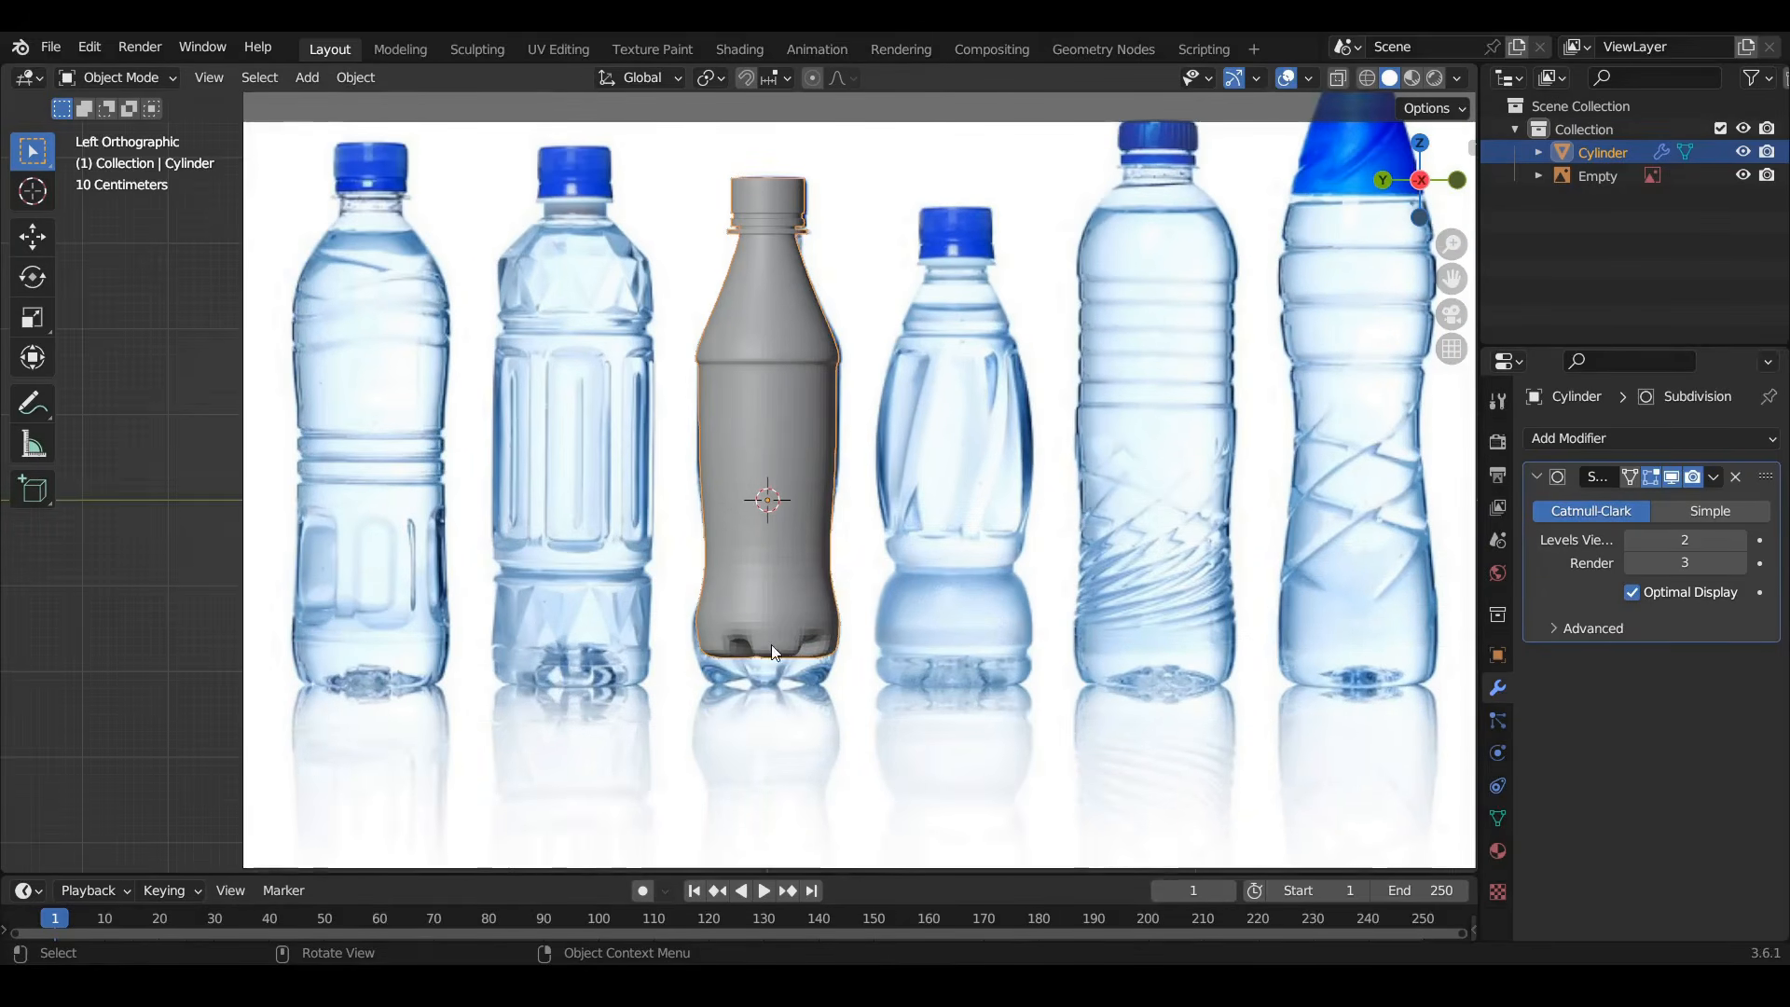
scroll(770, 646, "up", 4)
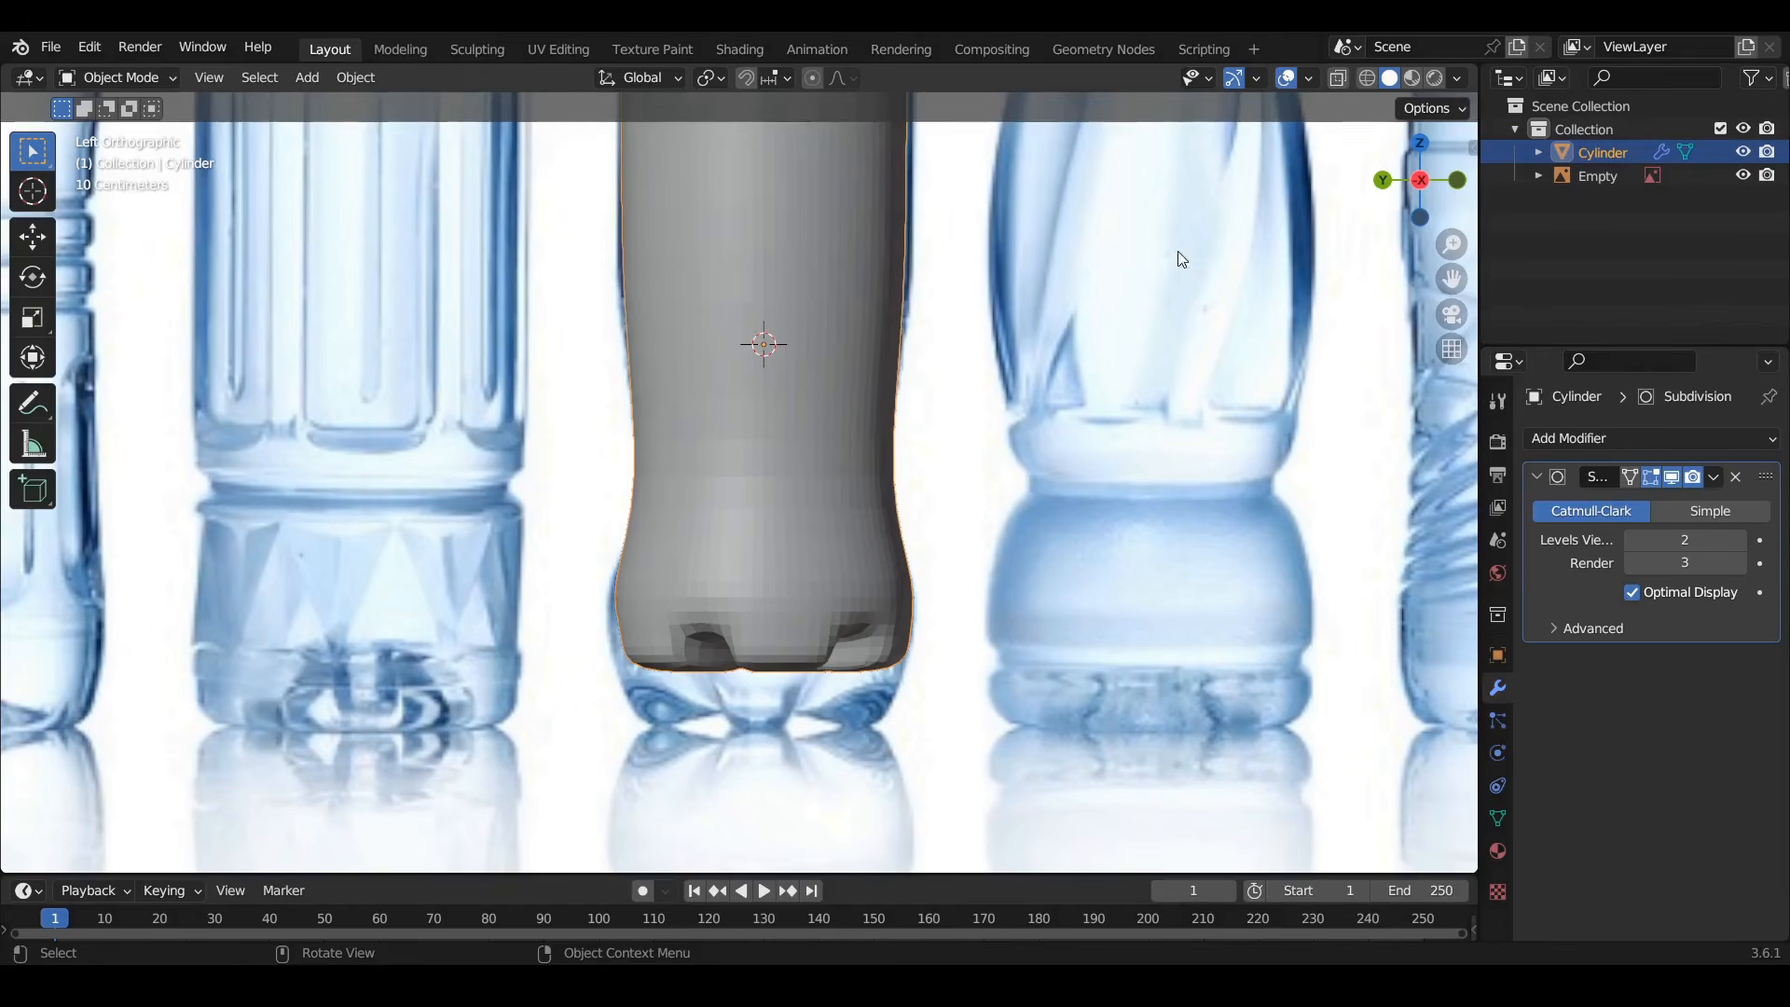
In Edit Mode with X-ray on, select all vertices of the lower base and move them down about 0.27 m along Z
key("Tab")
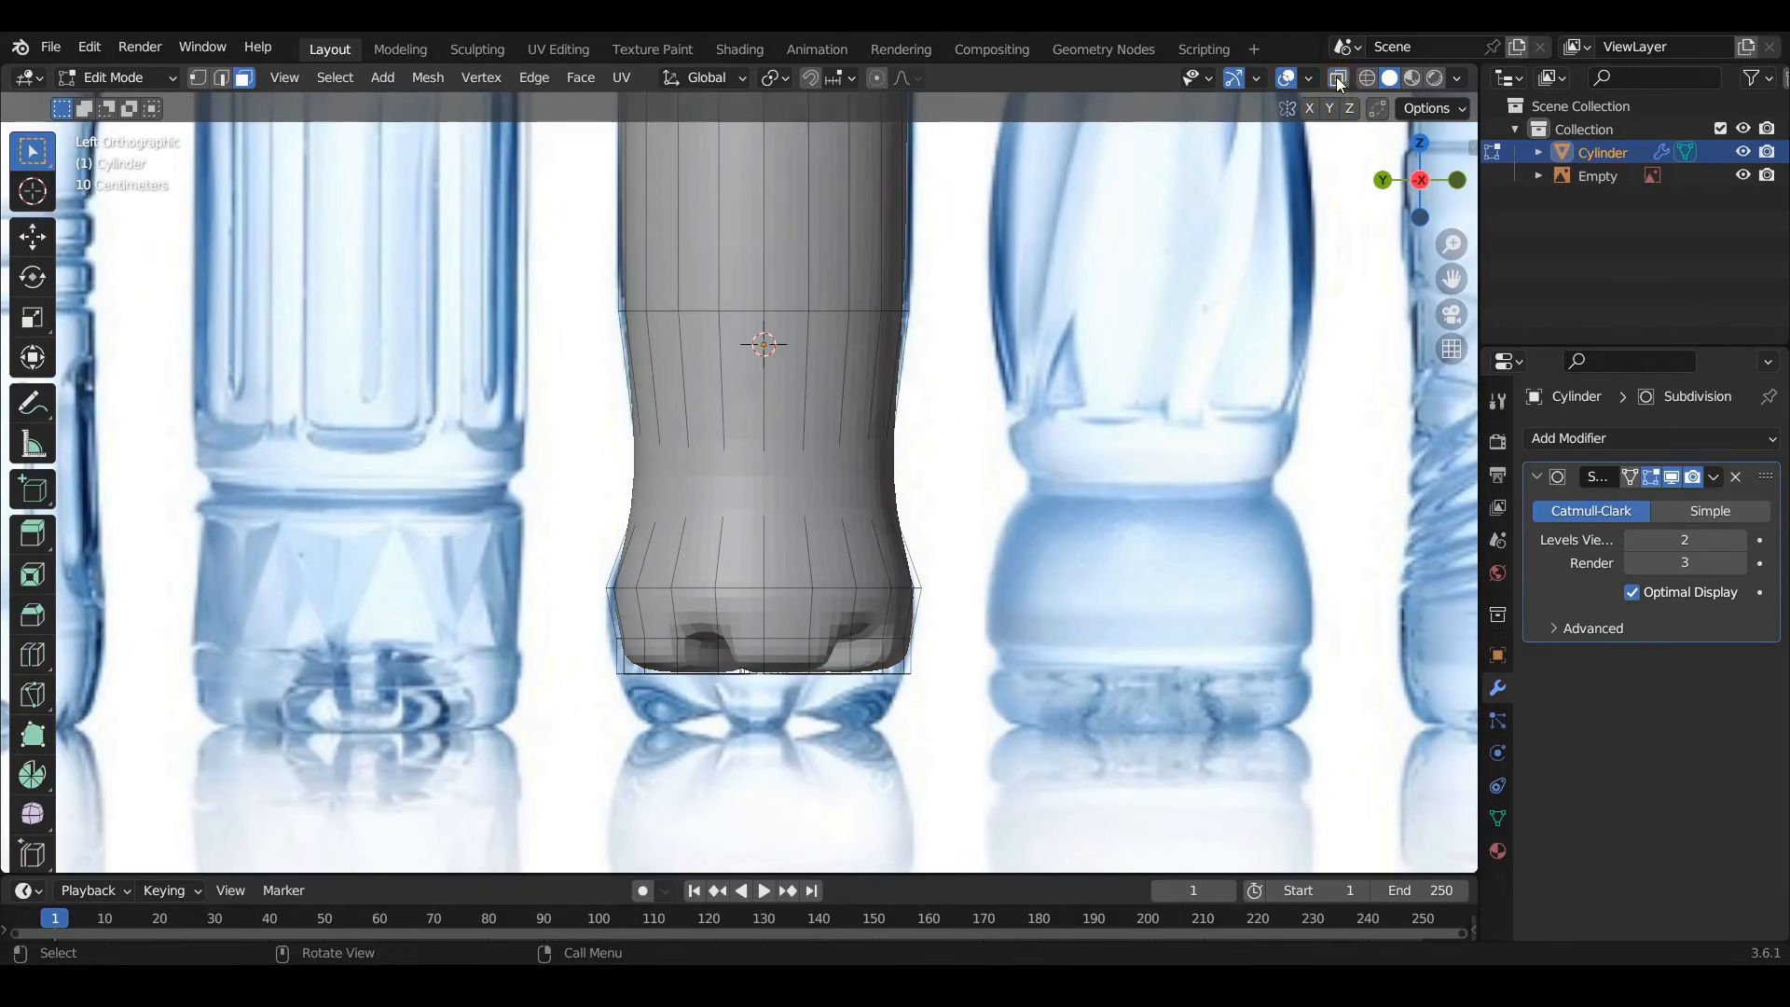
left_click(1337, 77)
scroll(806, 631, "up", 2)
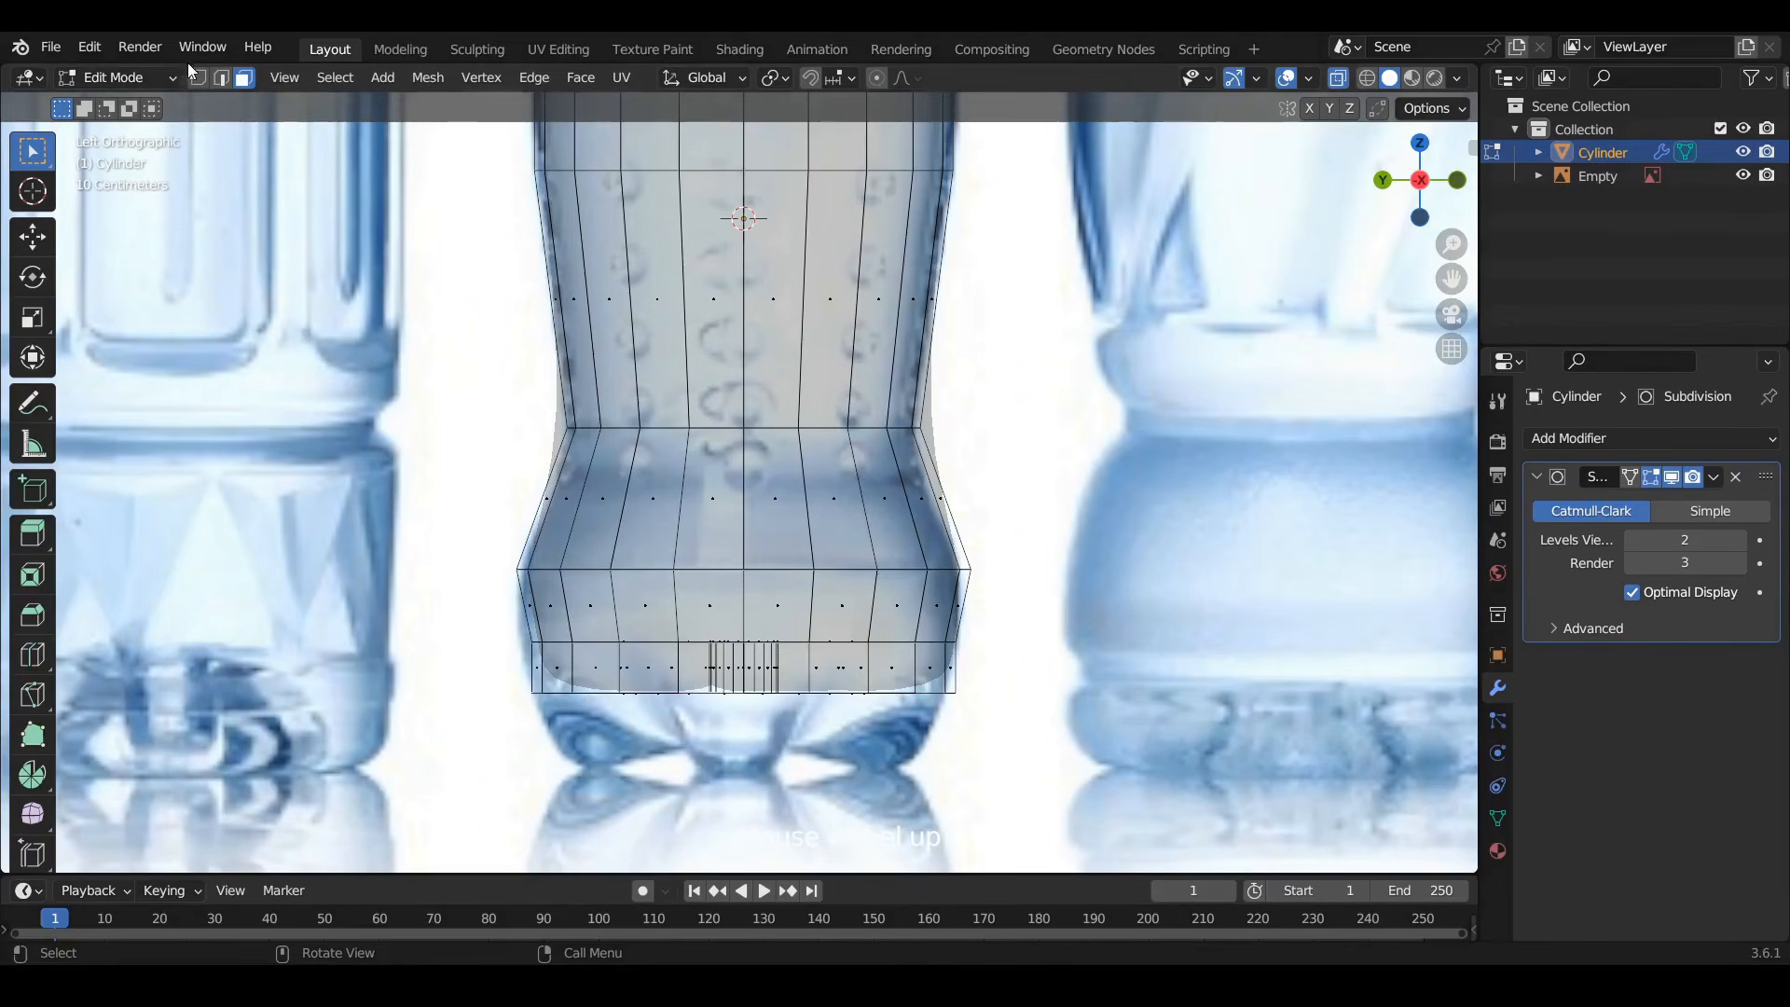
left_click(201, 77)
left_click_drag(467, 785, 1001, 545)
key("g")
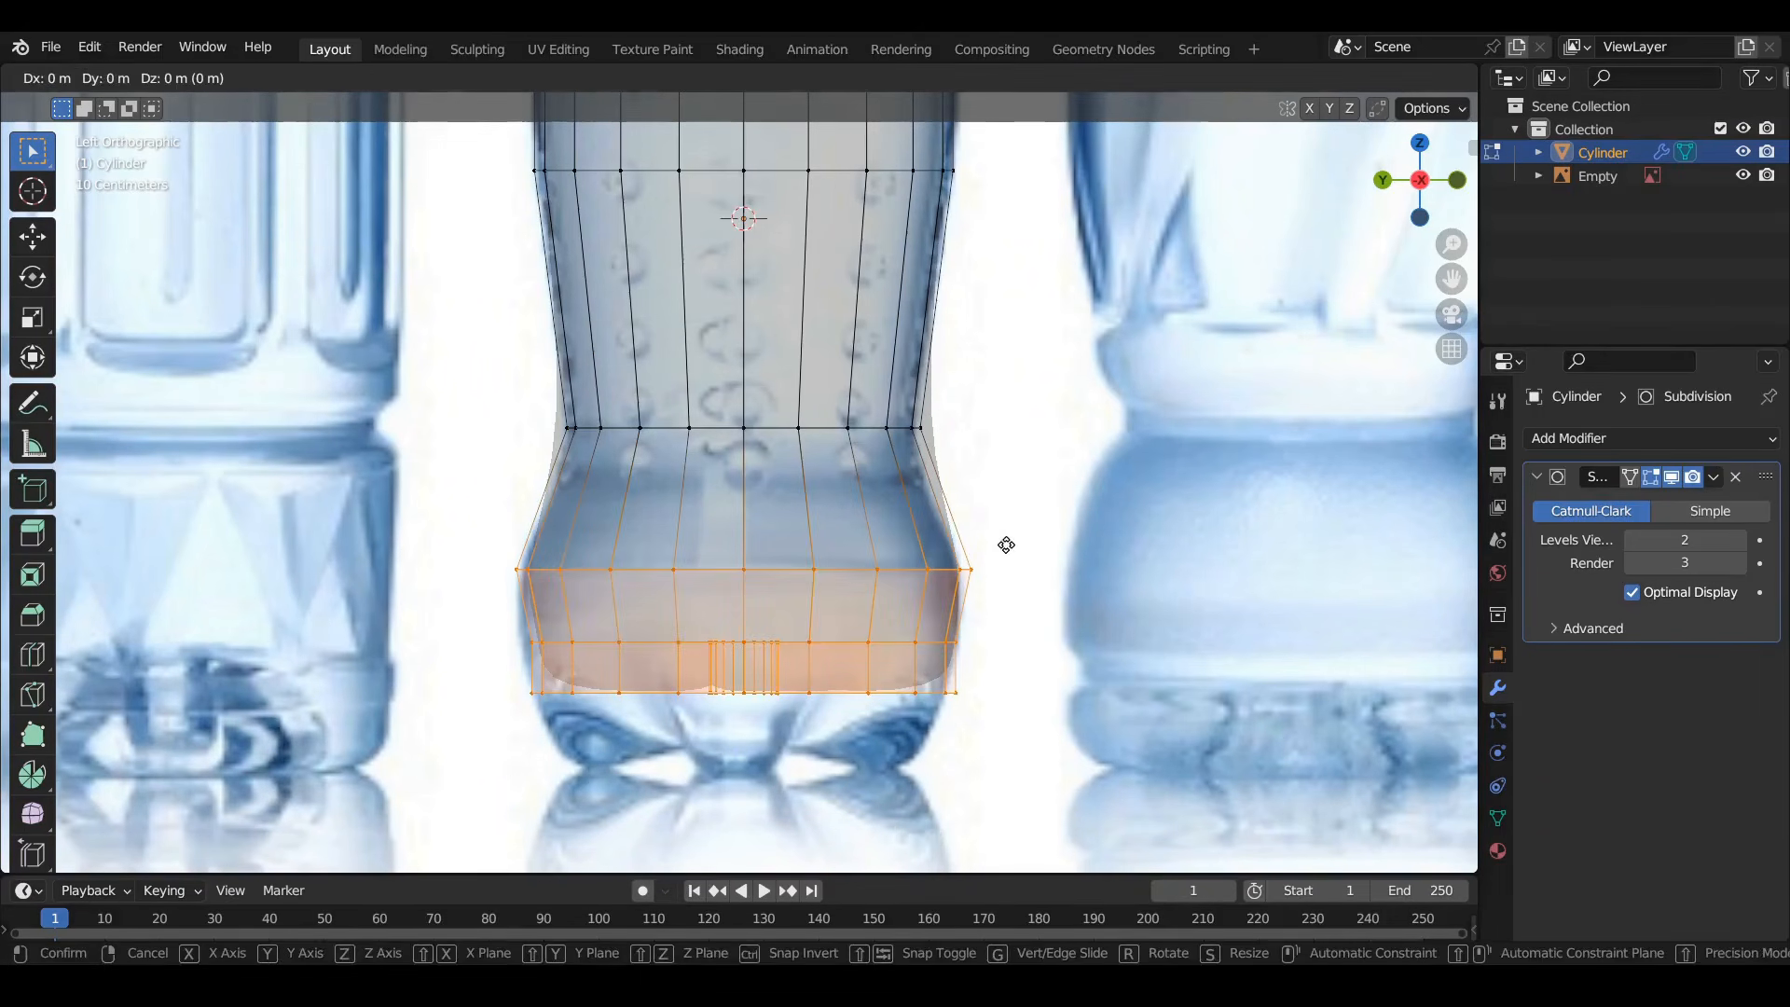
key("z")
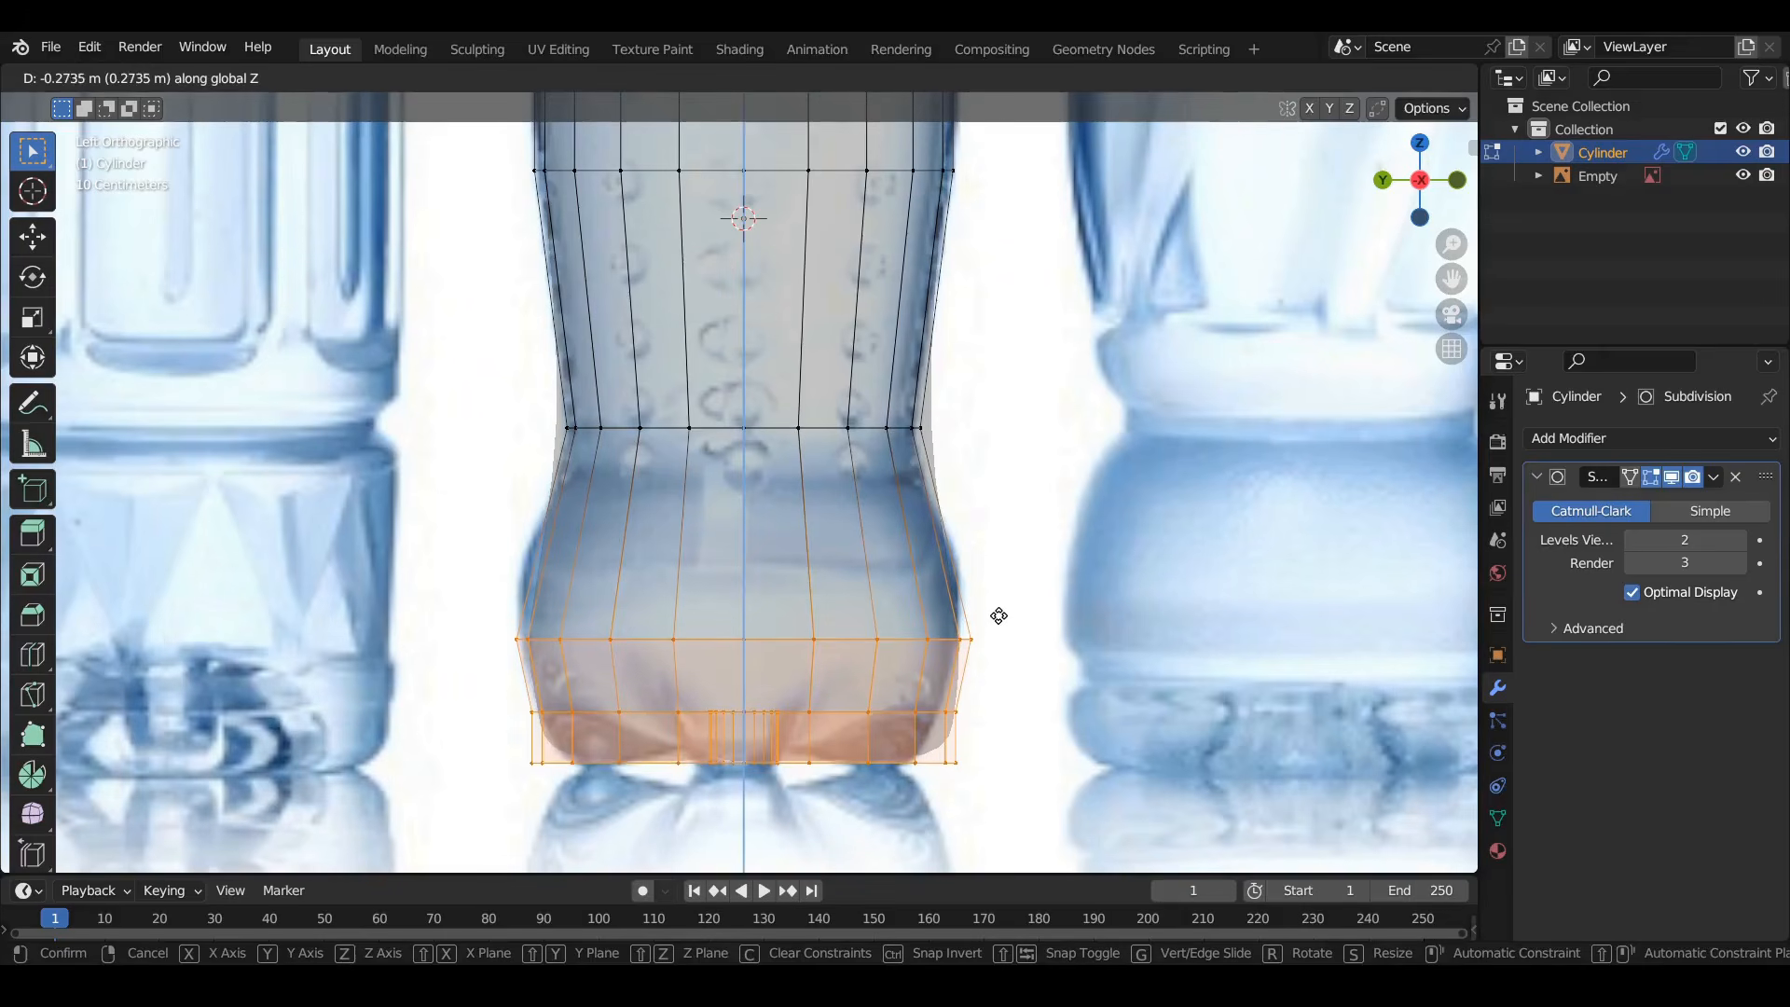
left_click(996, 618)
Select only the edge loop at the top of the feet and move it up about 0.22 m along Z
scroll(955, 753, "up", 3)
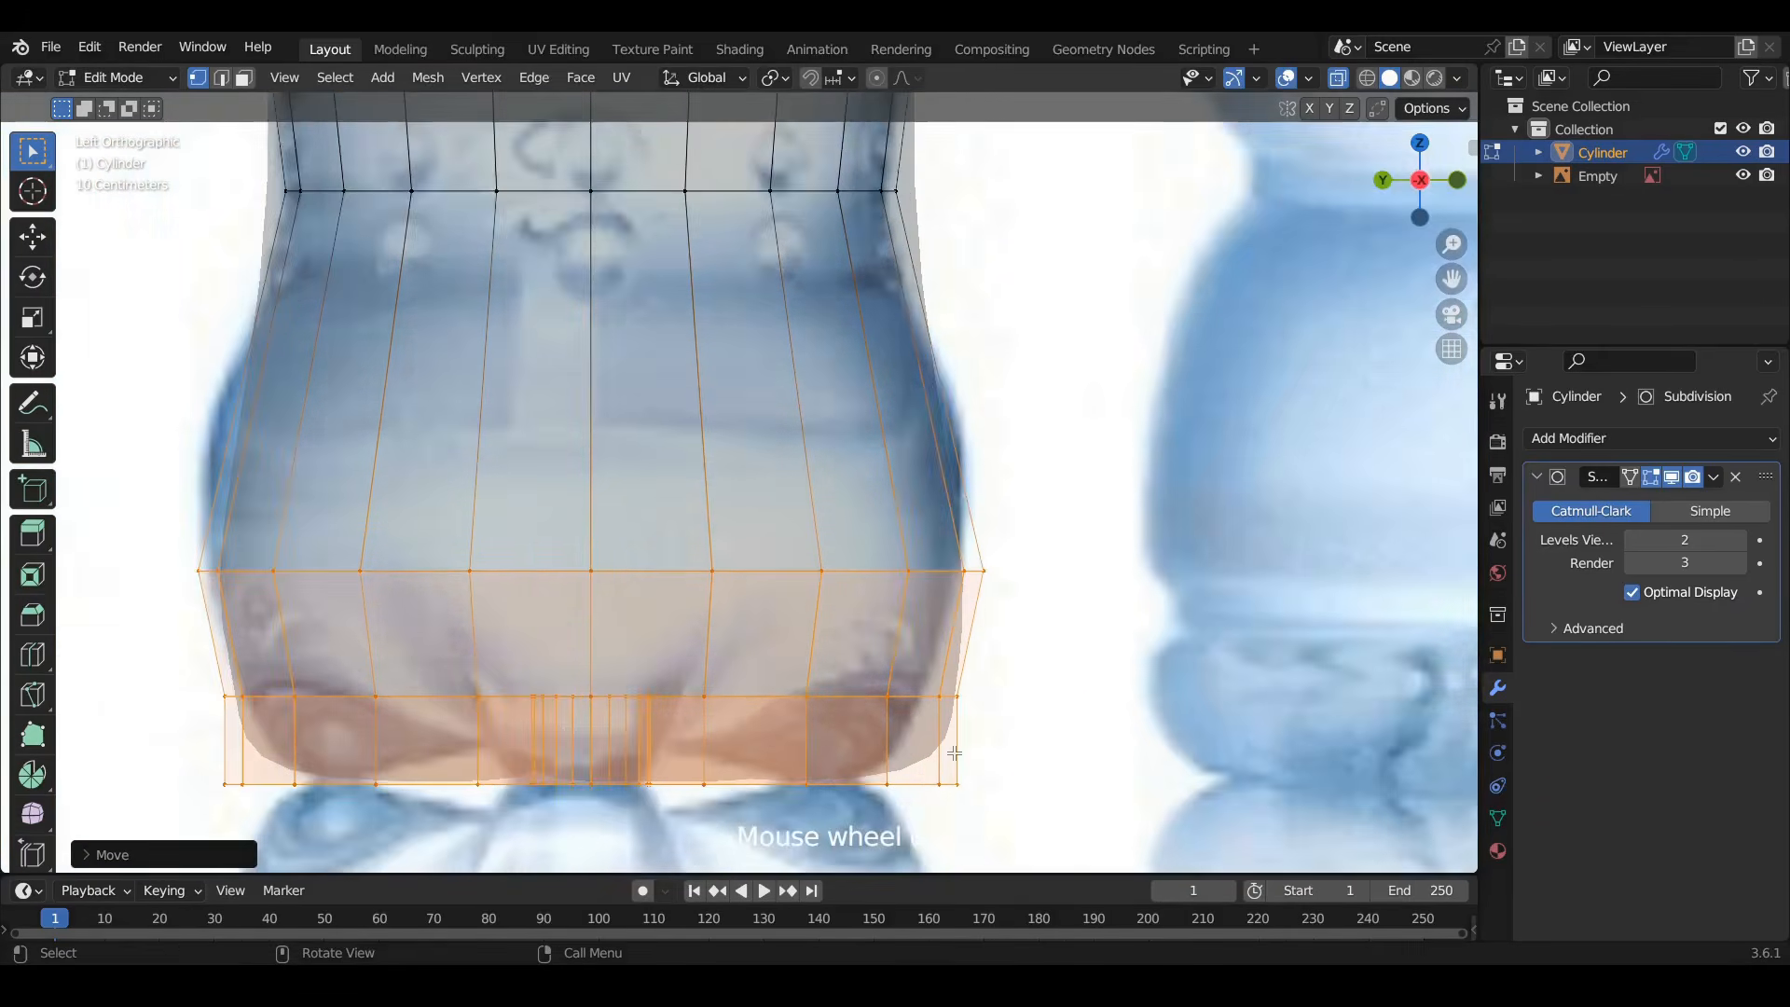
scroll(955, 753, "up", 1)
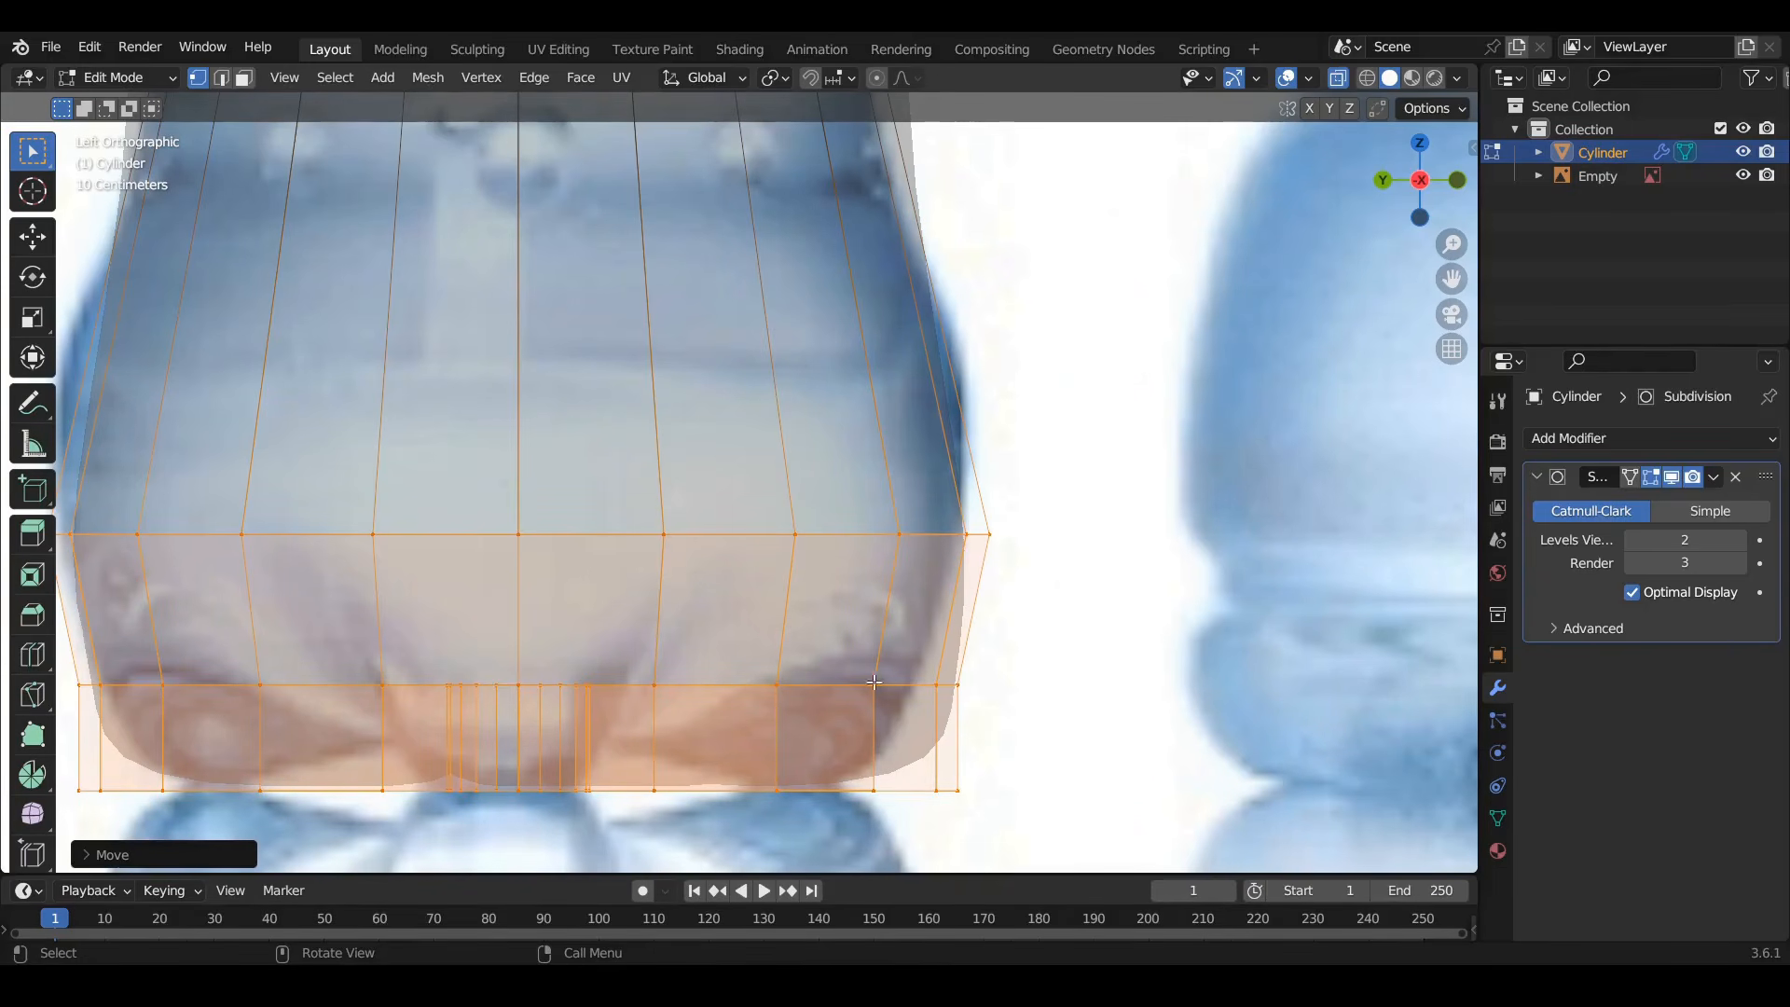
key("alt+a")
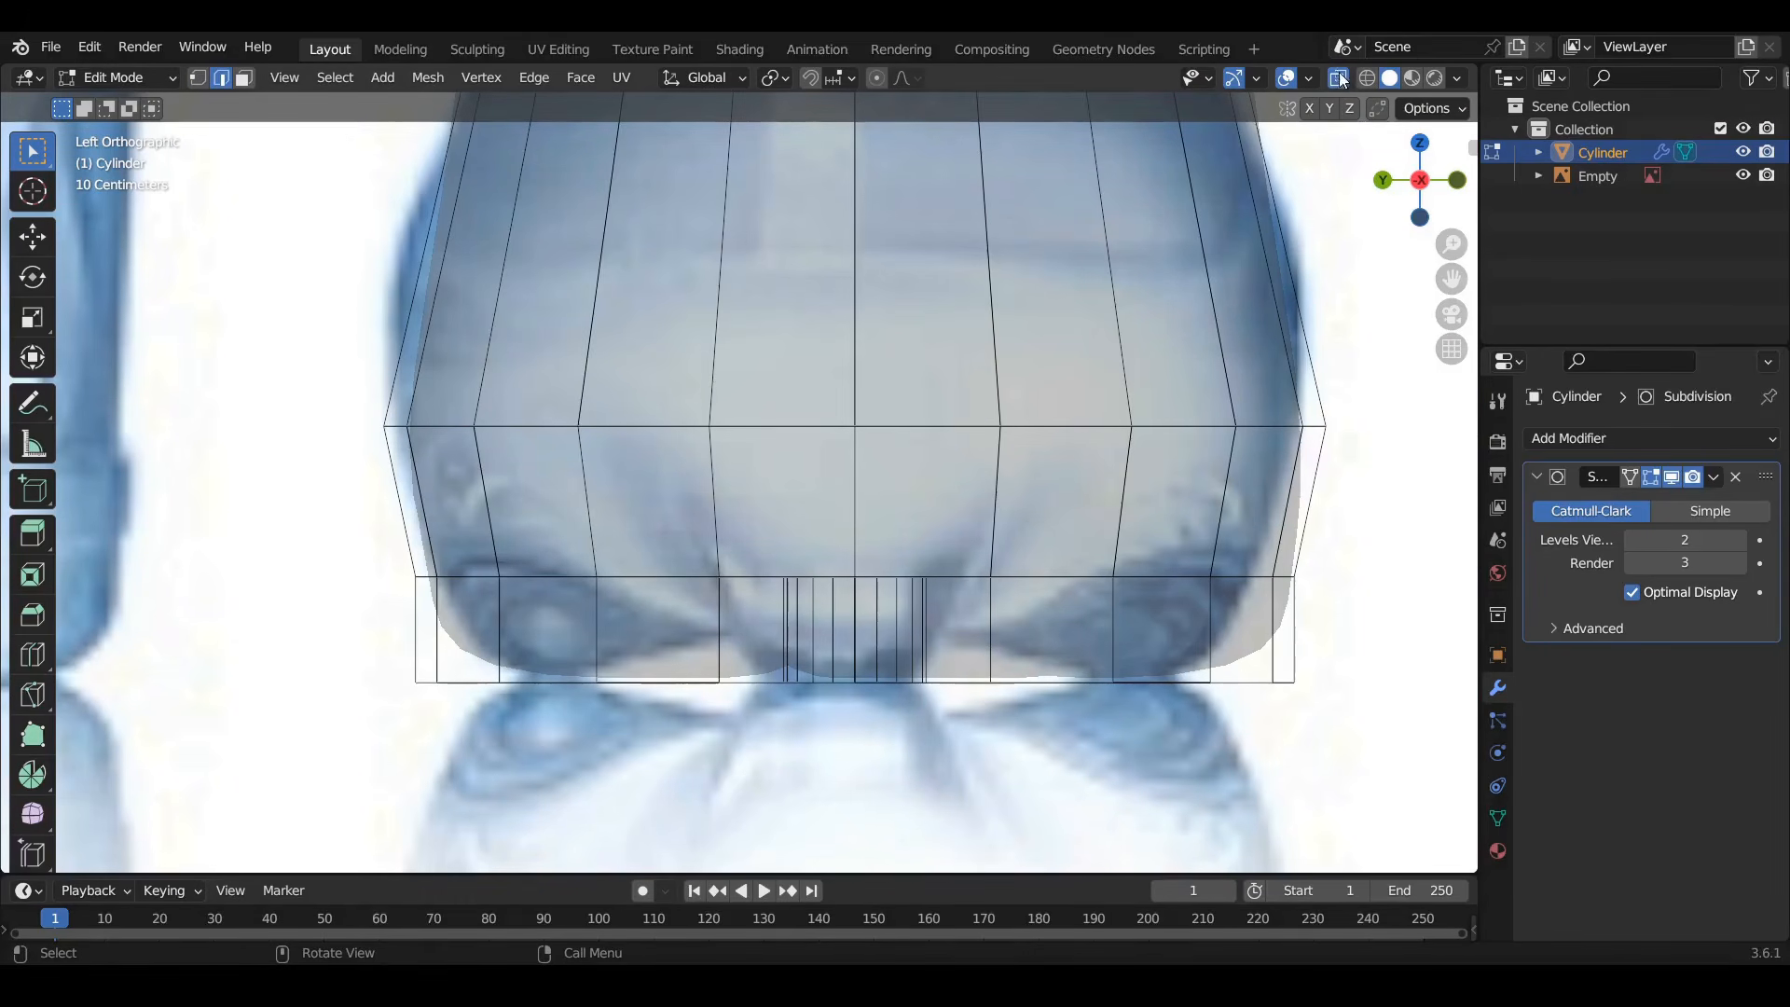
left_click_drag(355, 558, 1336, 590)
key("g")
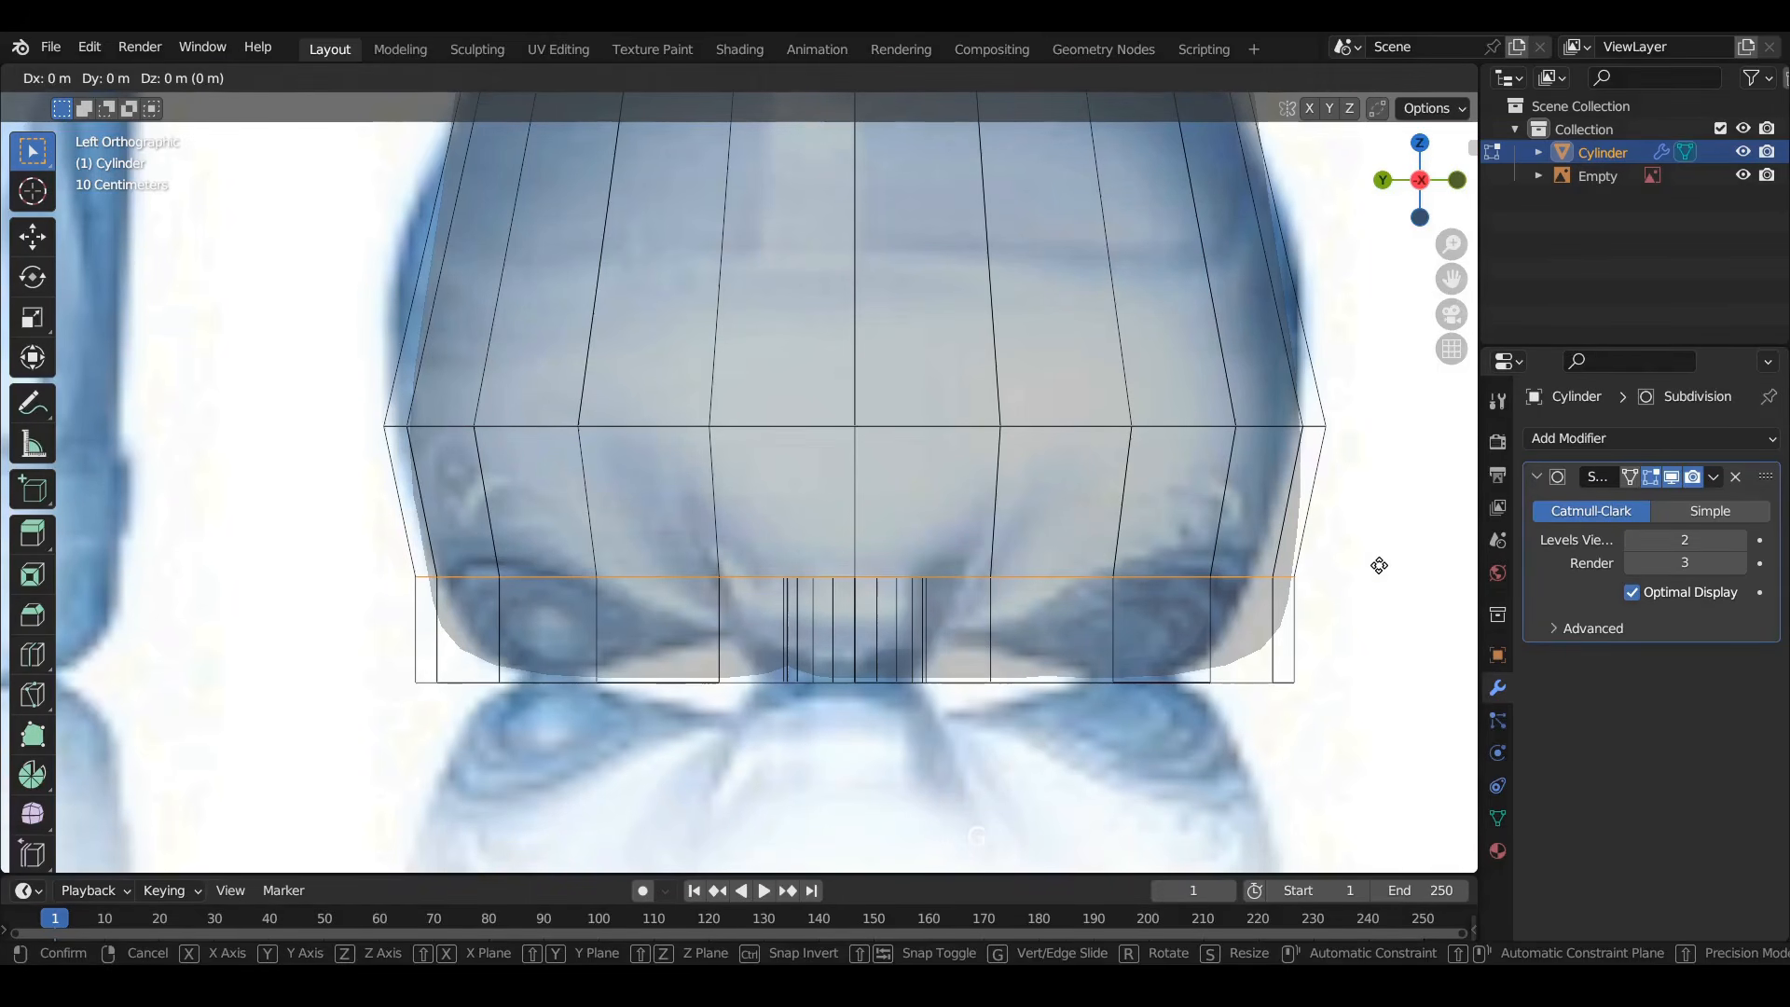
key("z")
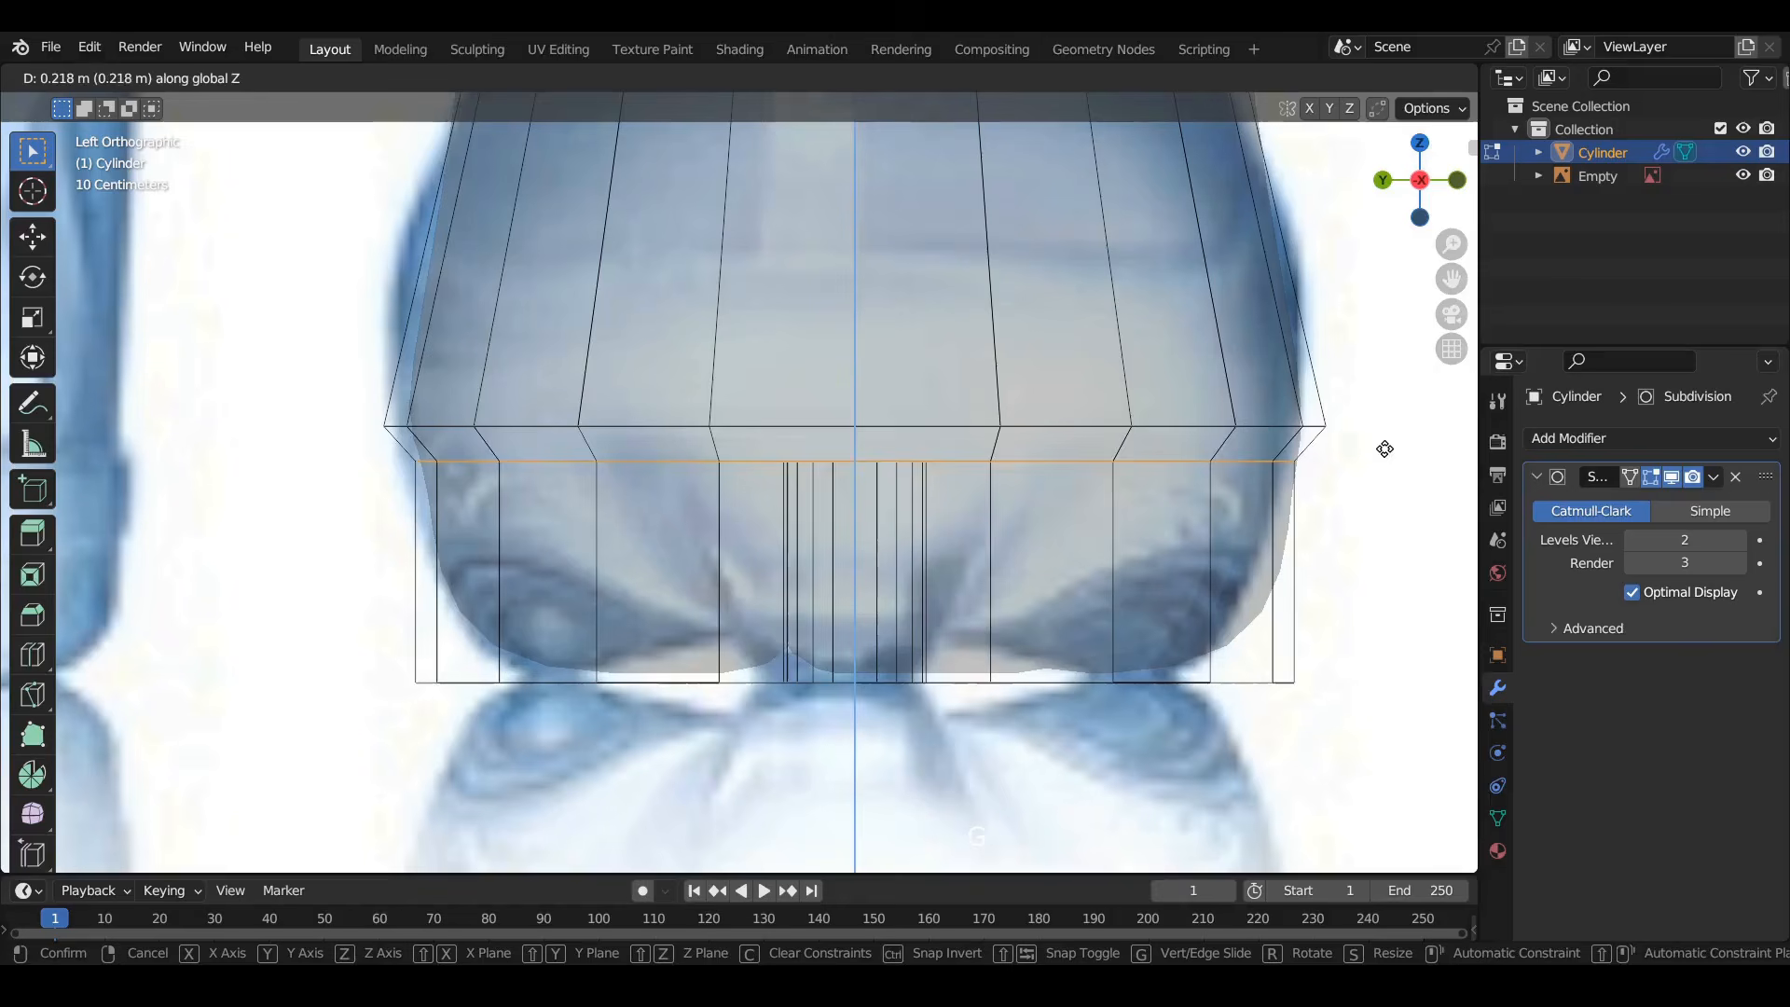
left_click(1348, 444)
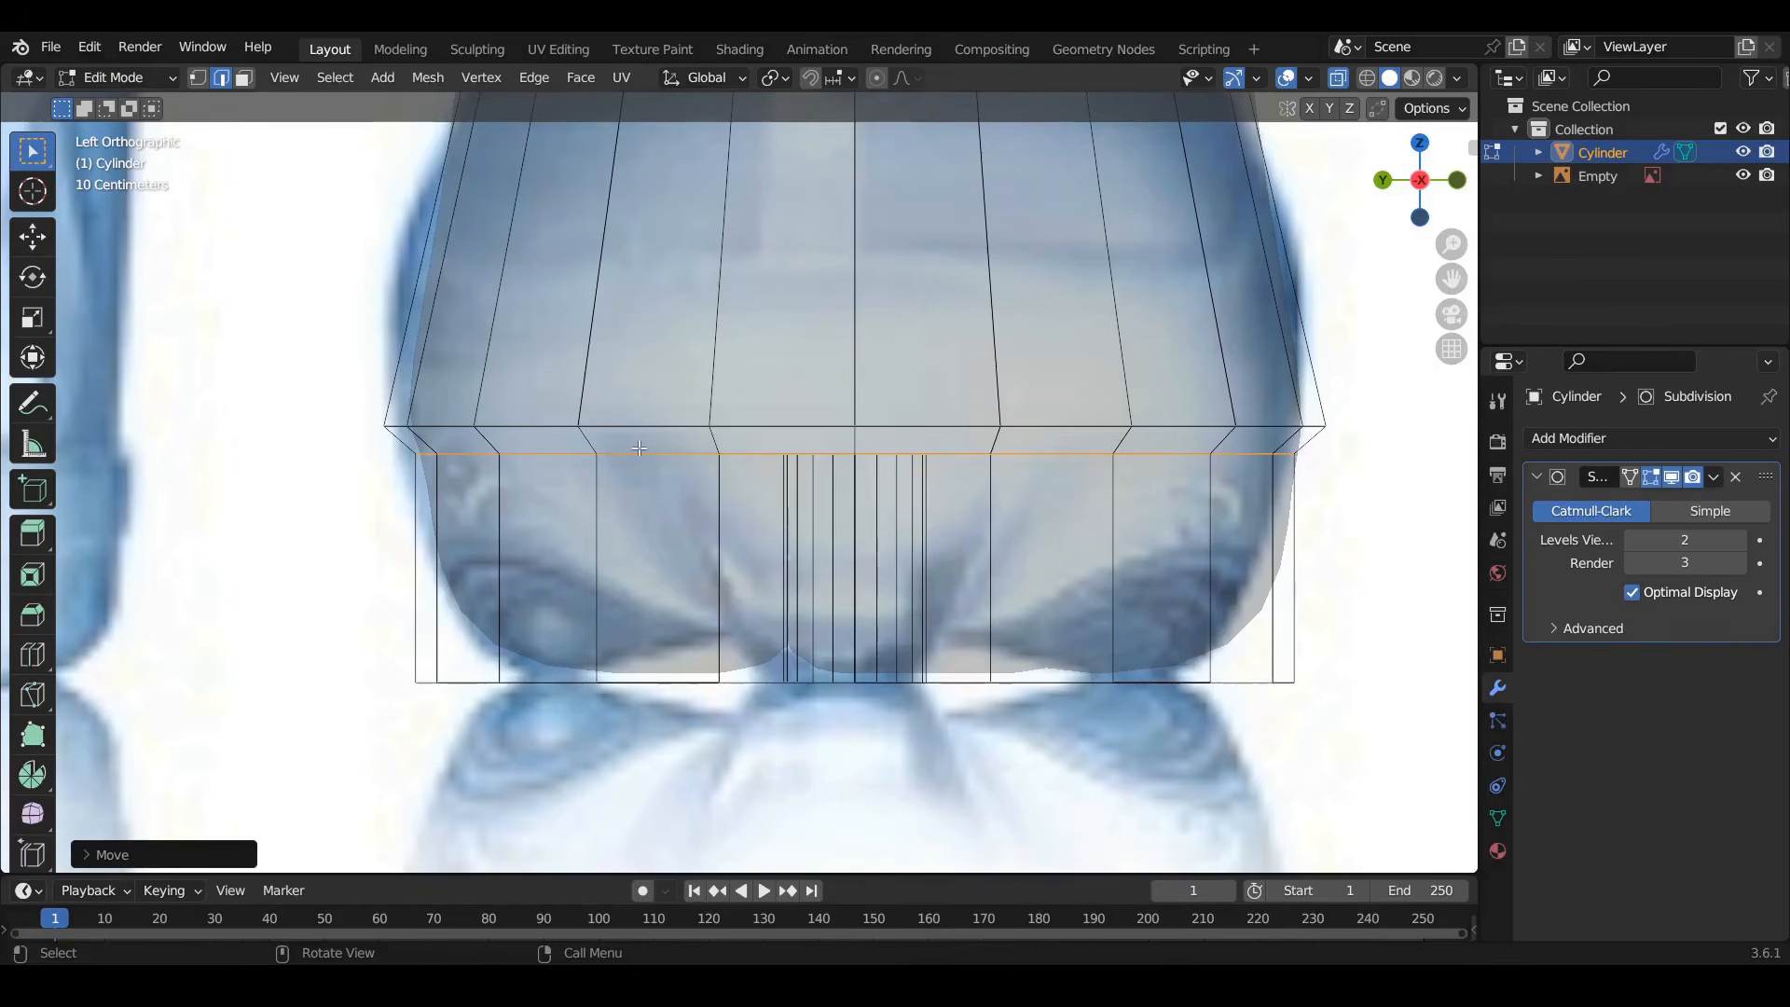
Select the wide edge loop just above the feet and move it up about 0.34 m along Z to the reference bulge
left_click(534, 427, "alt")
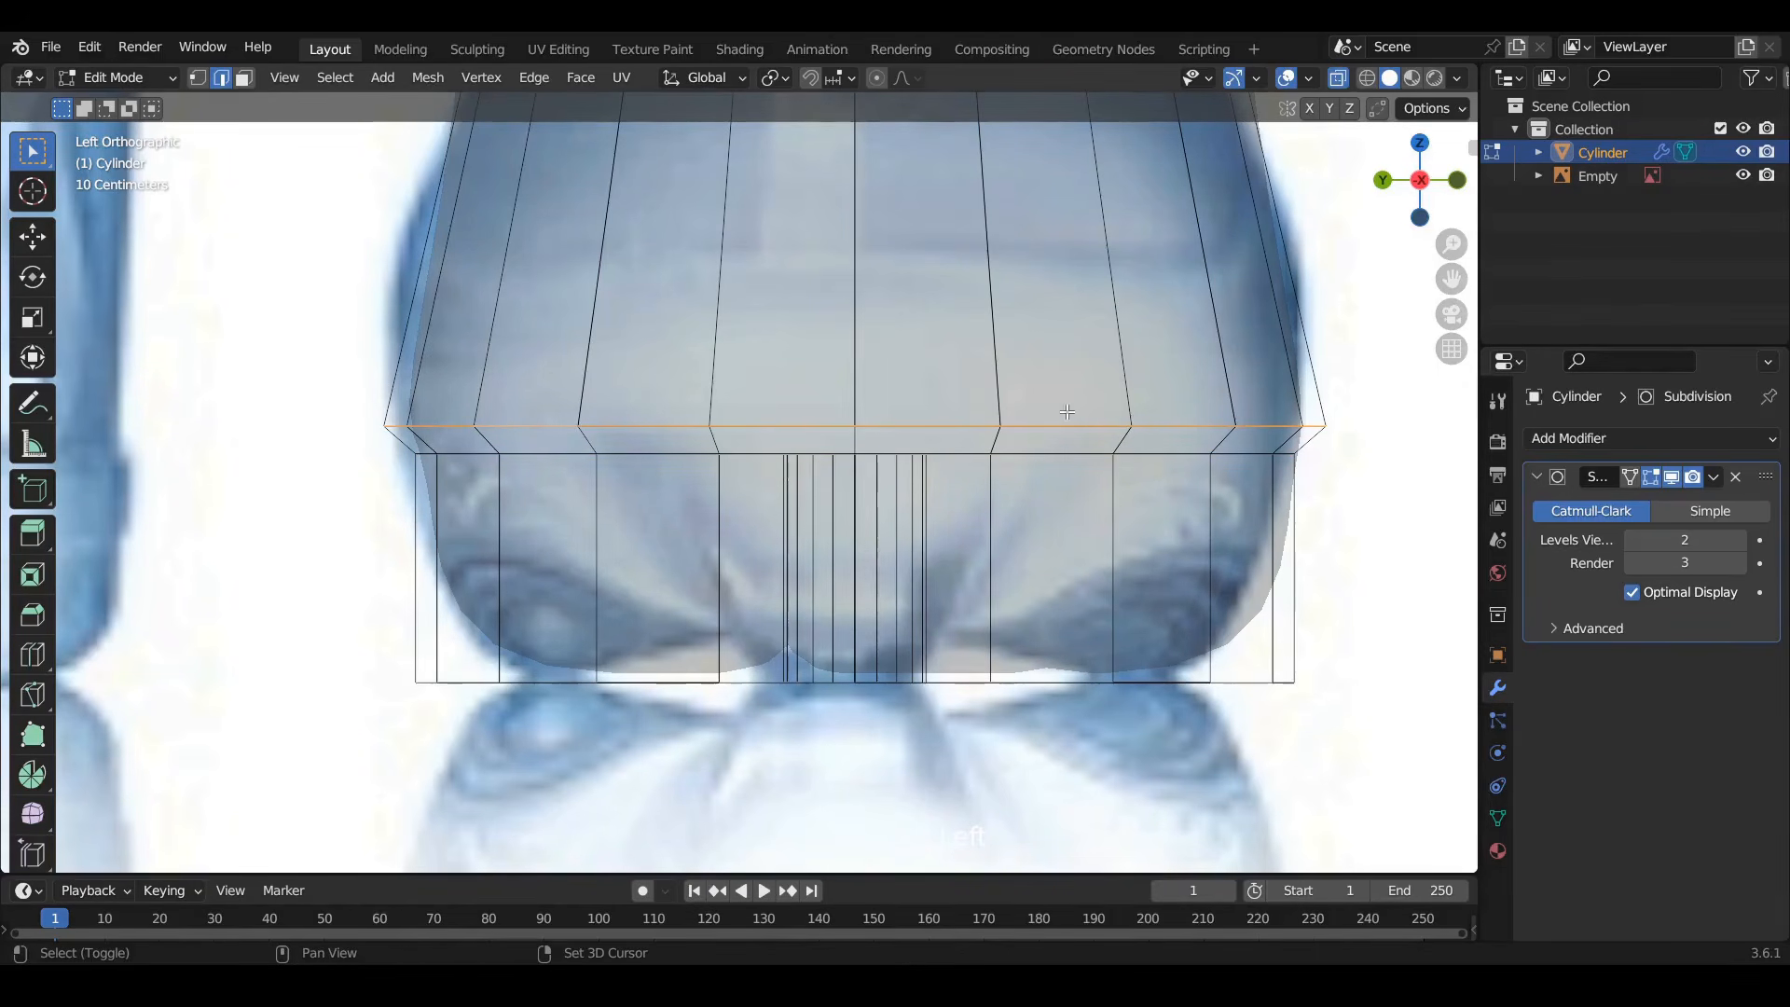
middle_click_drag(928, 434, 825, 578, "shift")
key("g")
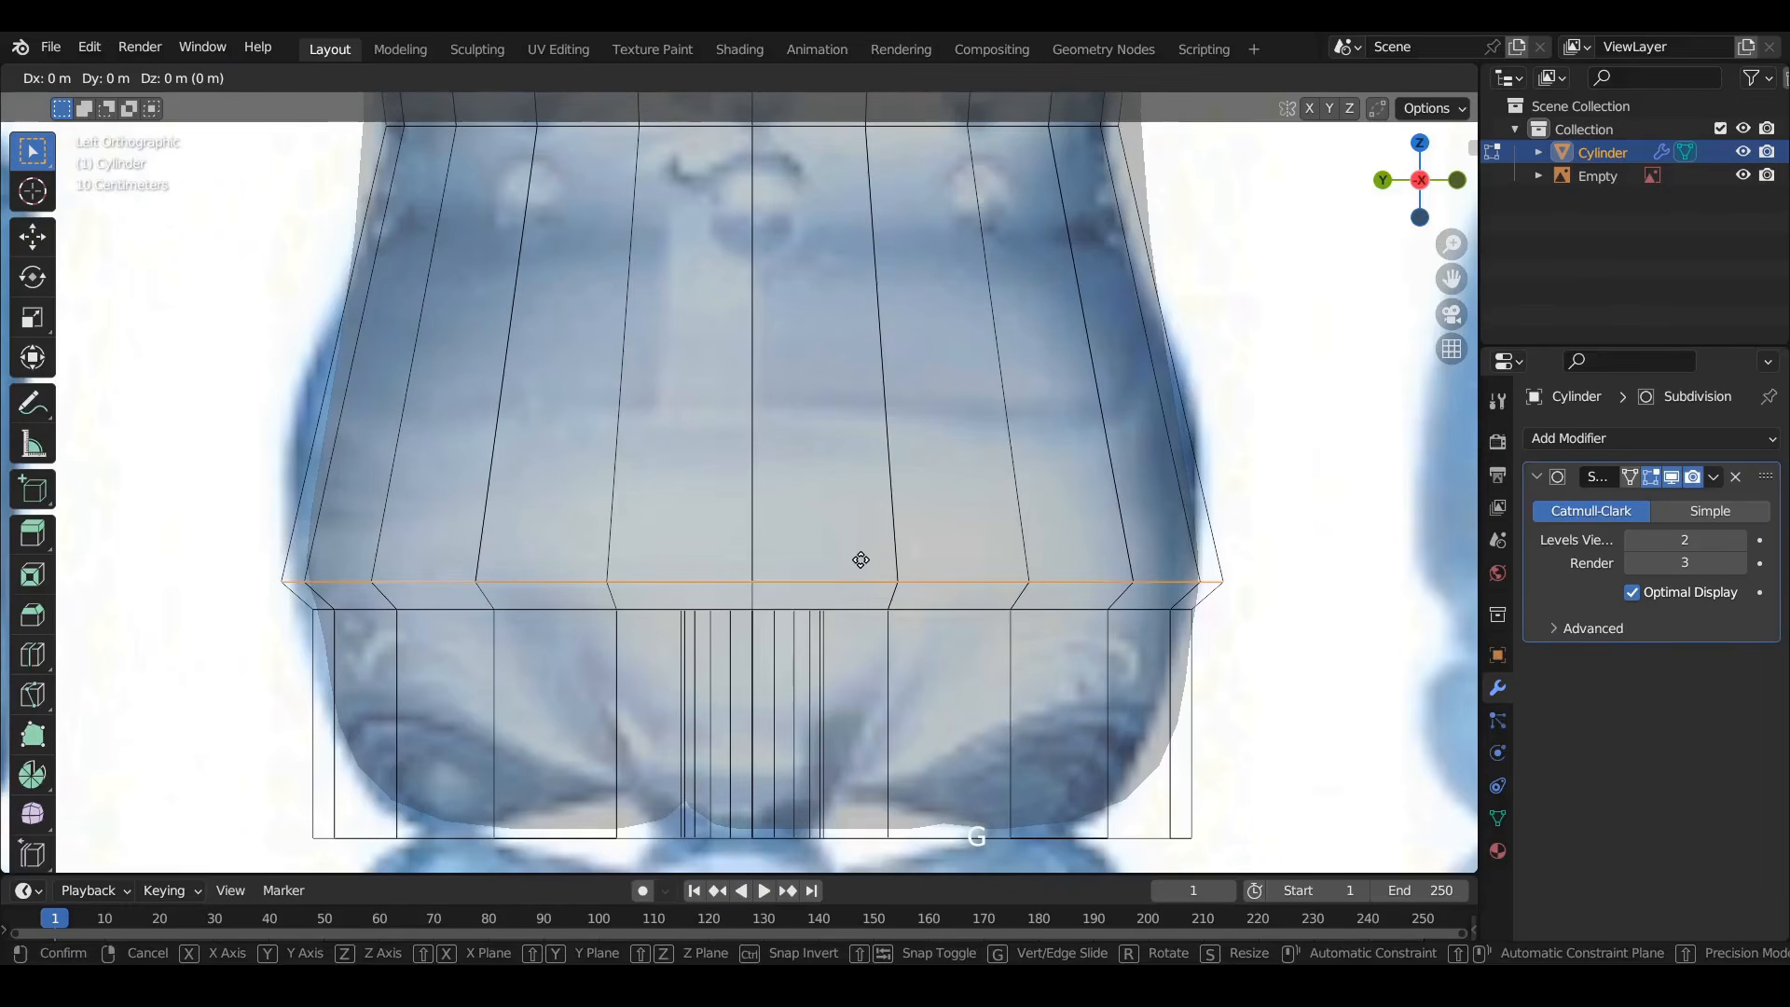
key("z")
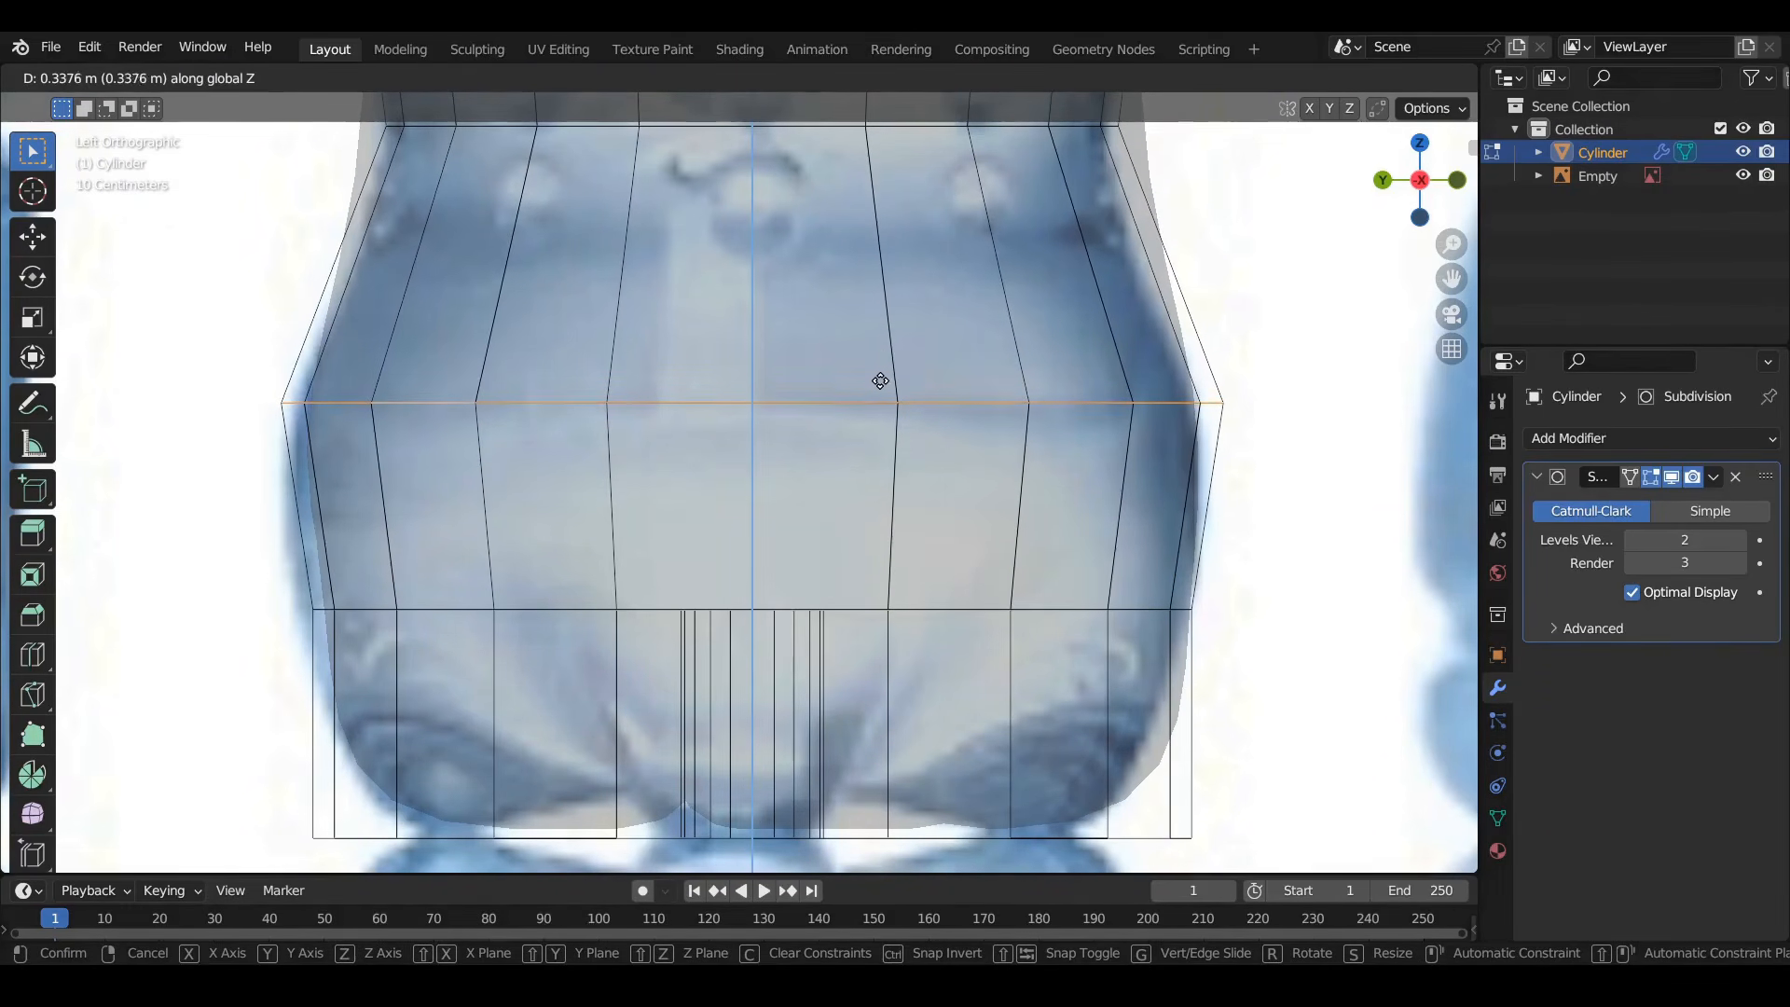
left_click(880, 381)
Select the edge loop at the narrow waist above the base and scale it inward to match the reference outline
middle_click_drag(916, 370, 1114, 337, "shift")
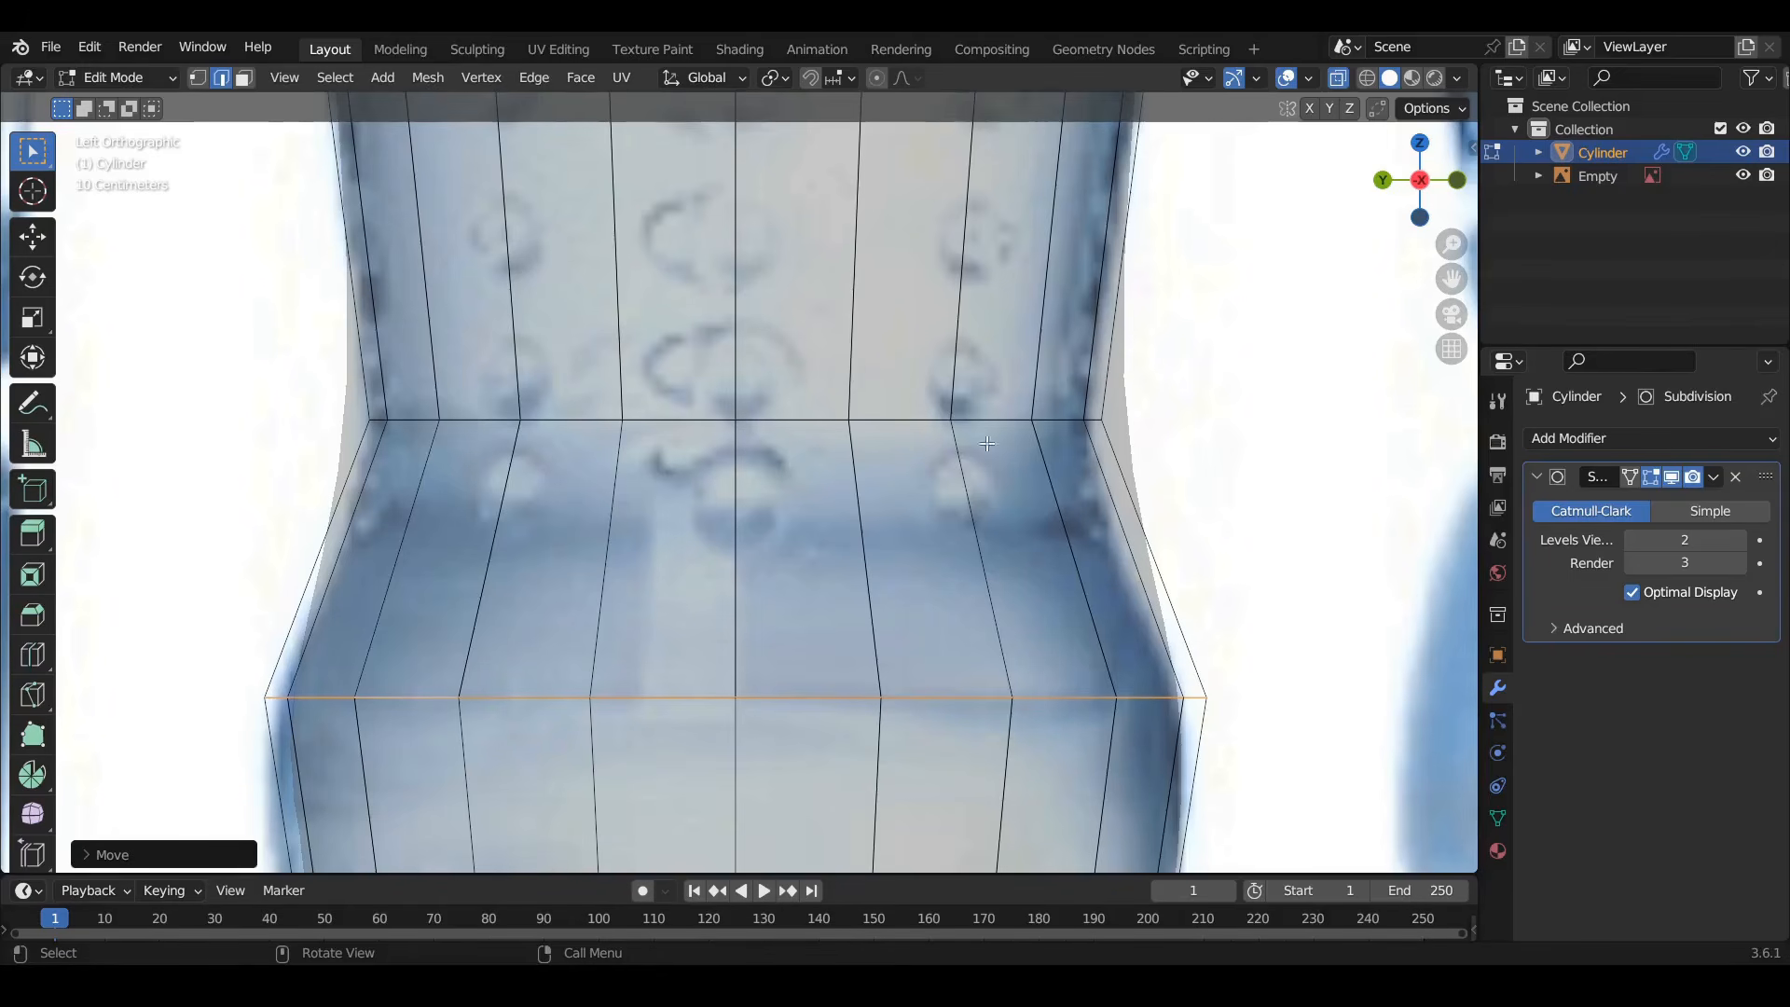
left_click(370, 421, "alt")
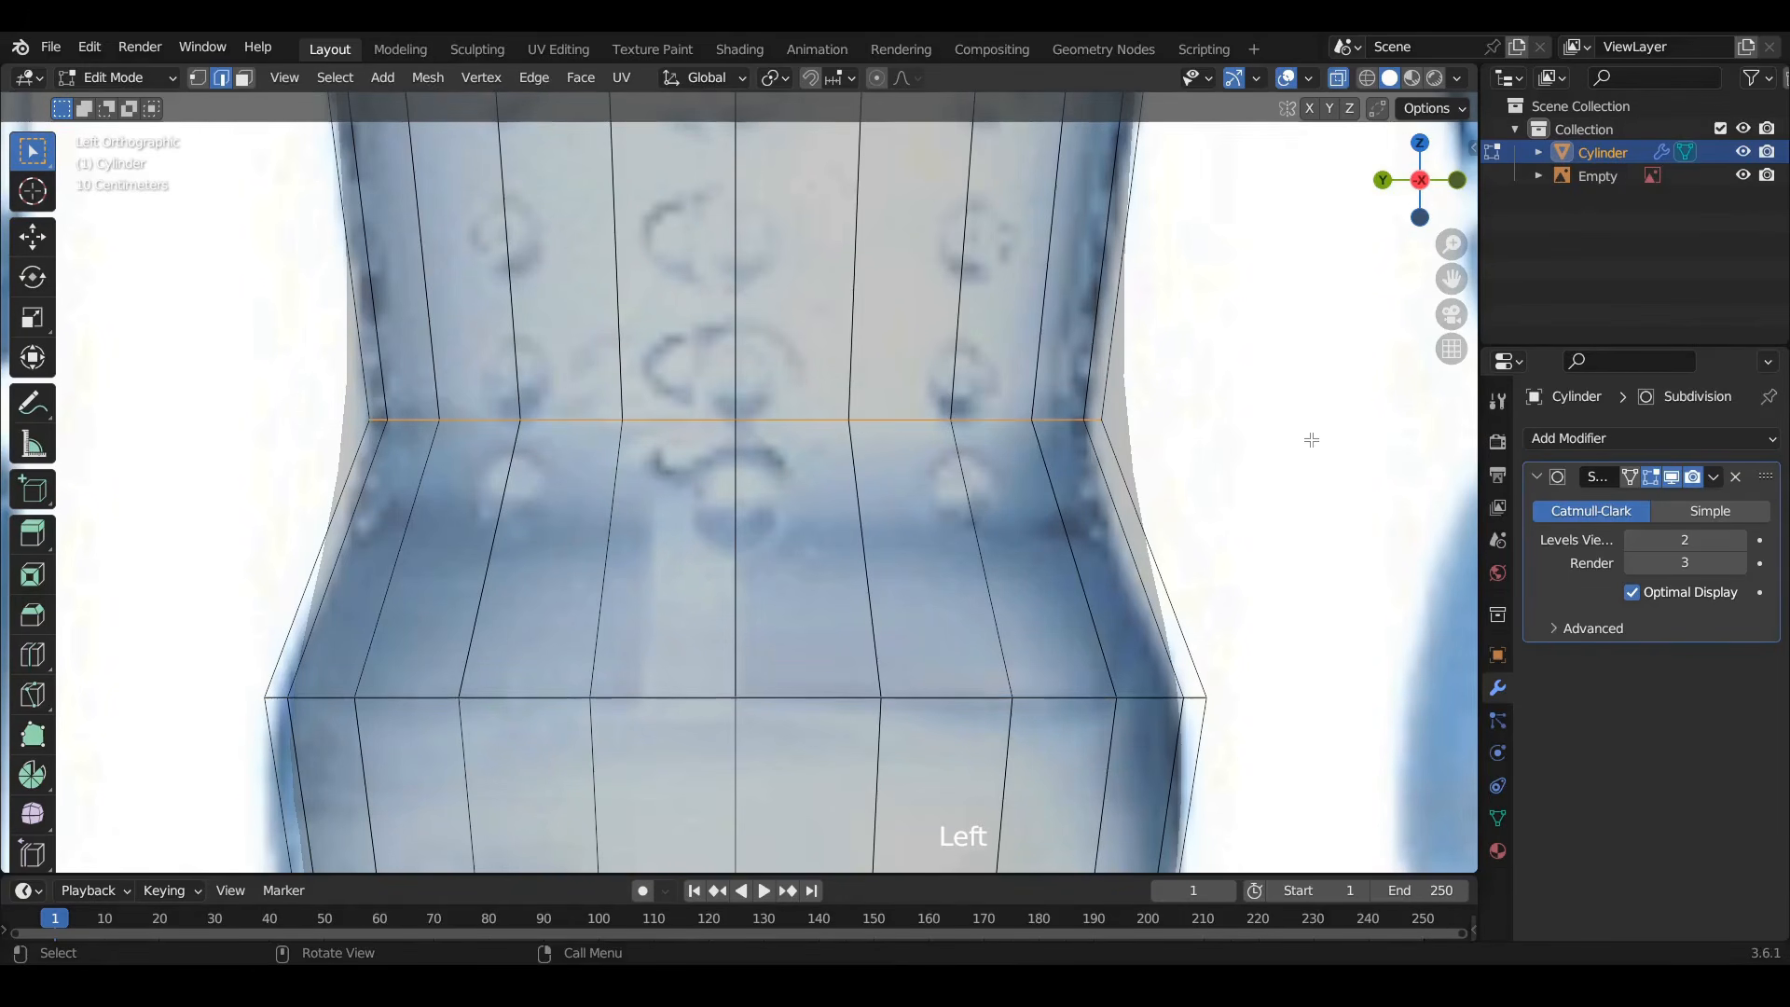
key("s")
left_click(1239, 436)
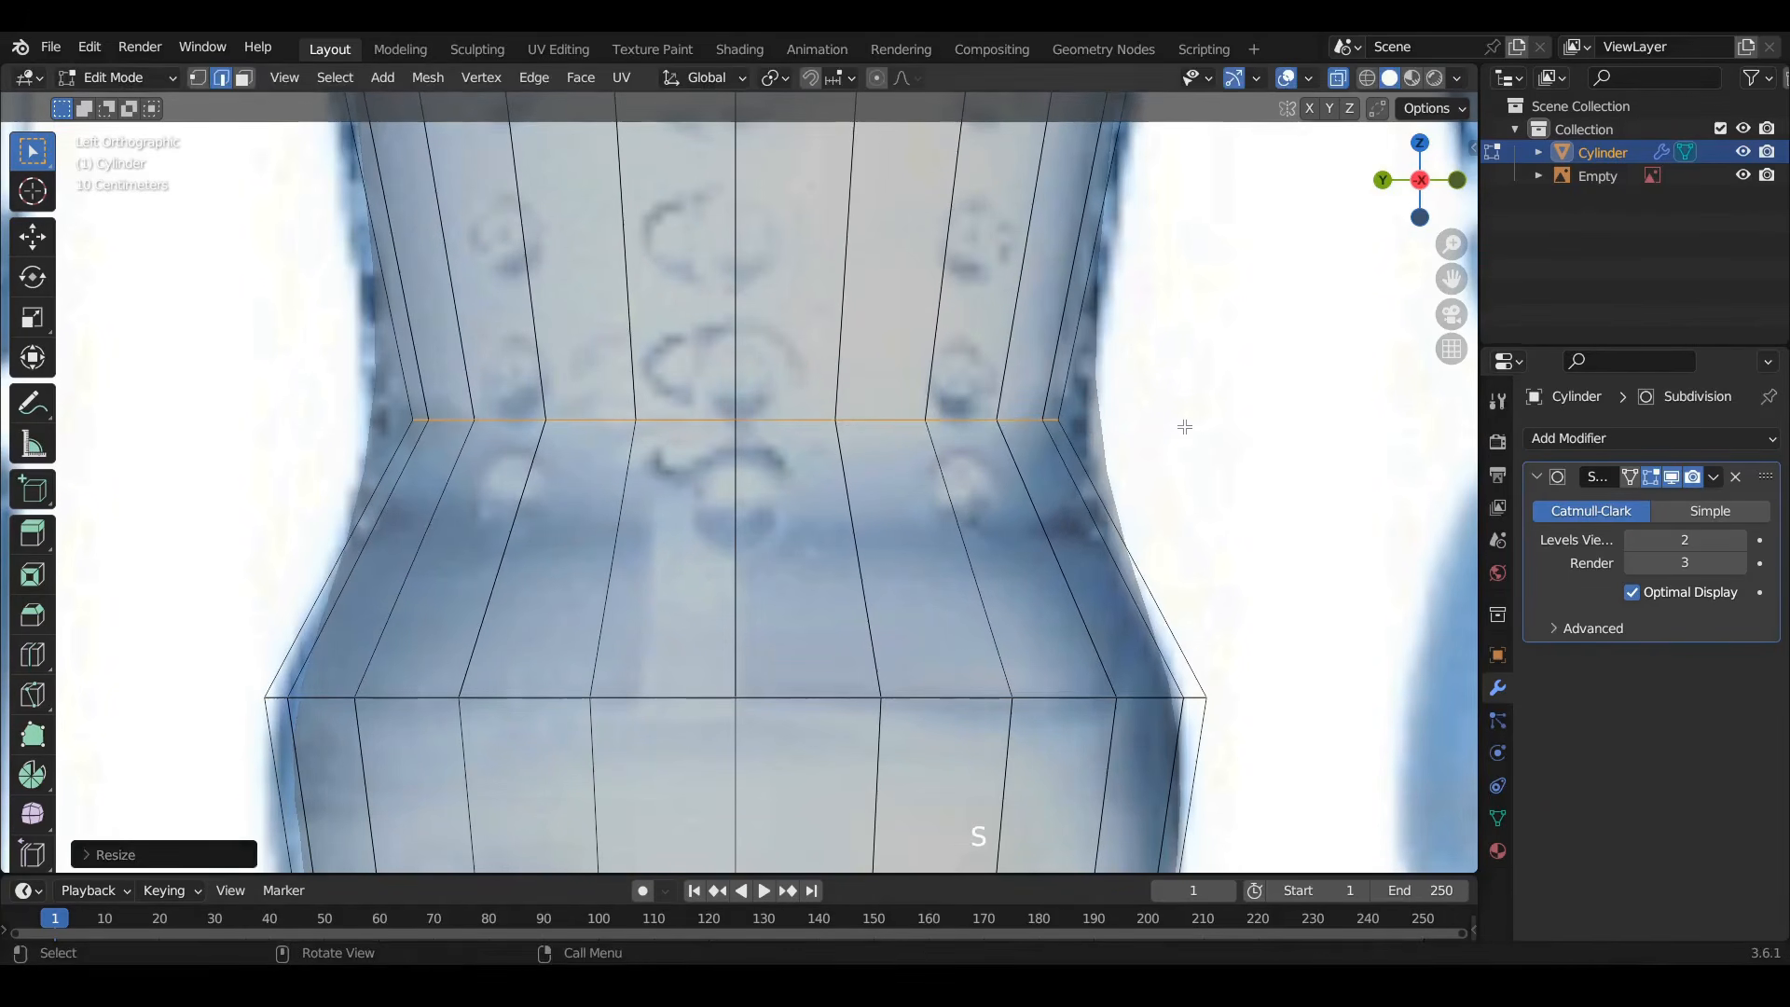
scroll(1005, 433, "down", 5)
scroll(930, 459, "up", 3)
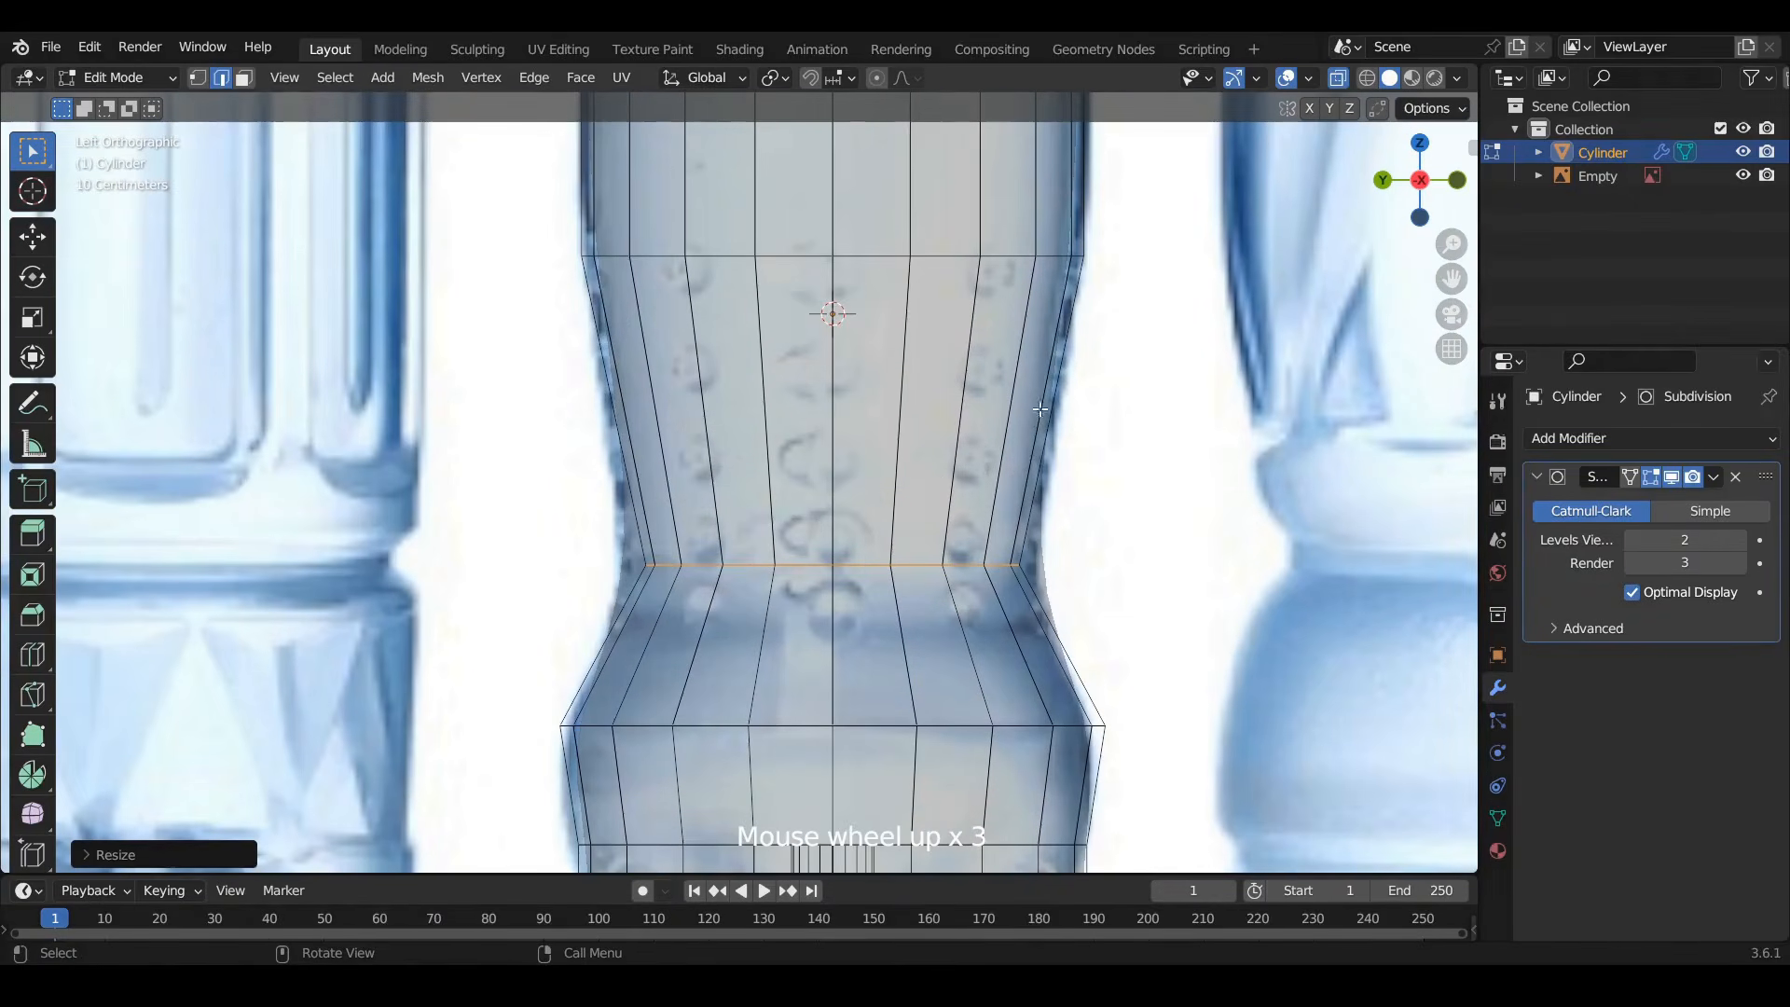
Select the body edge loop above the waist and scale it outward slightly to fit the reference outline
left_click_drag(551, 209, 1128, 307)
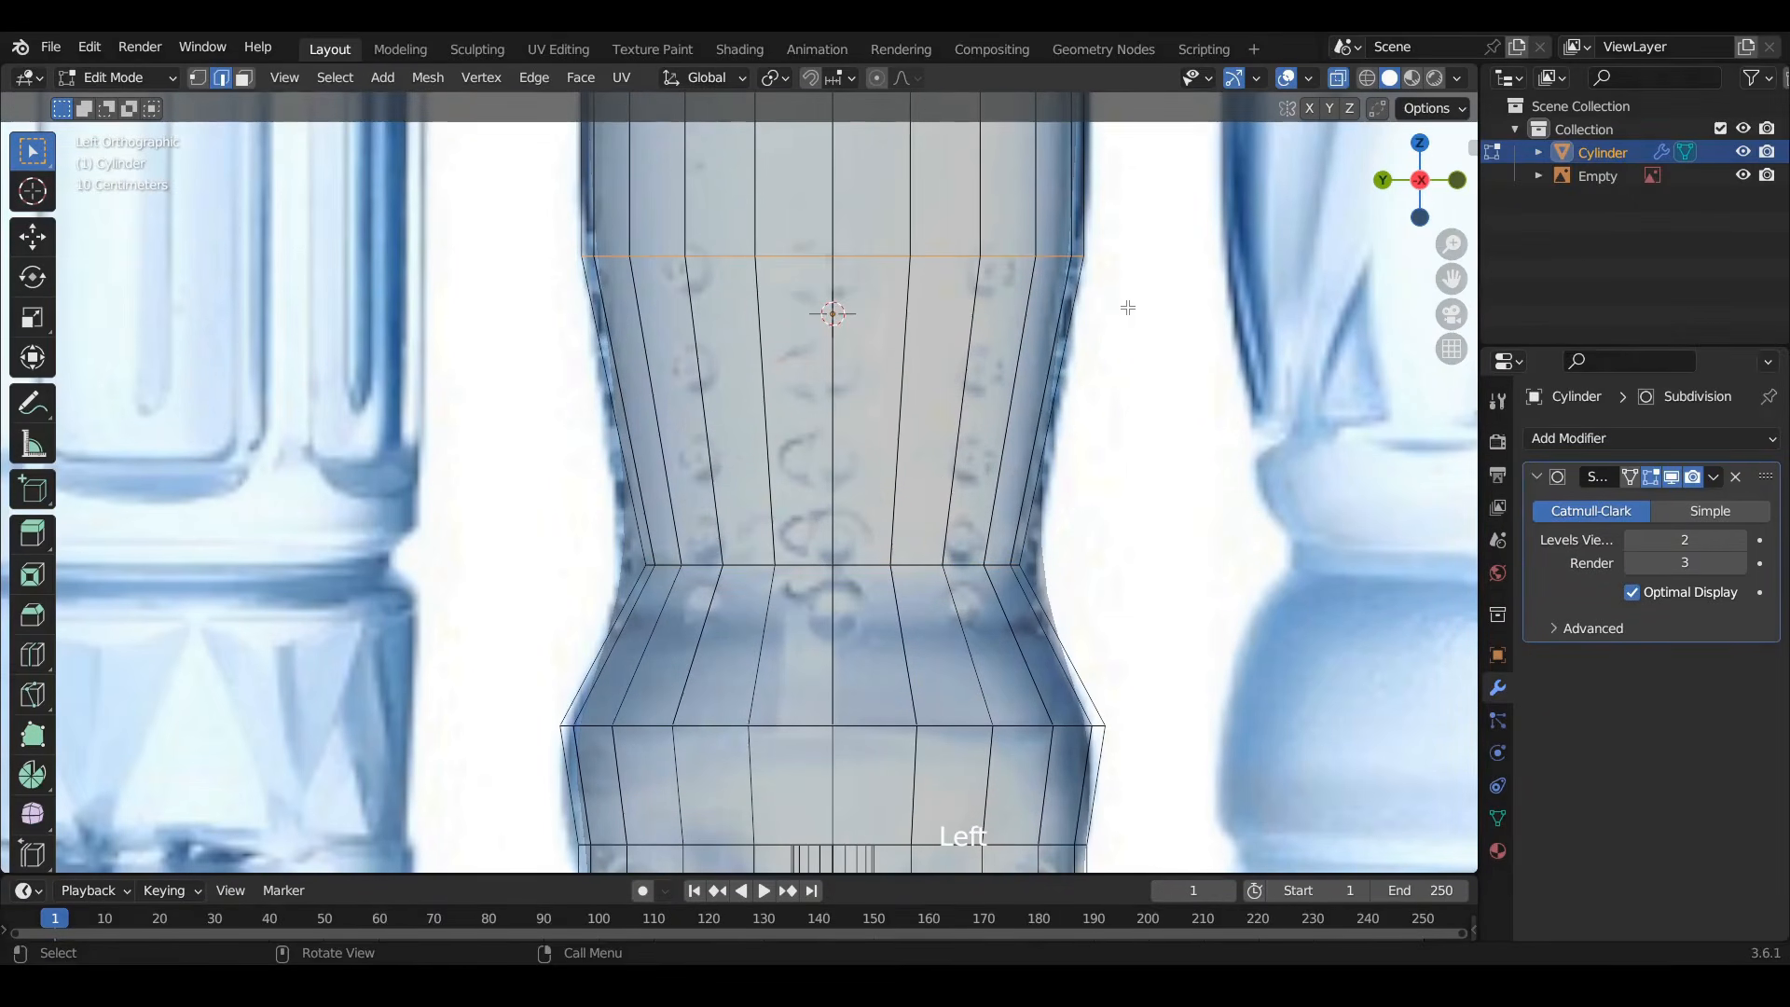
key("s")
left_click(1155, 306)
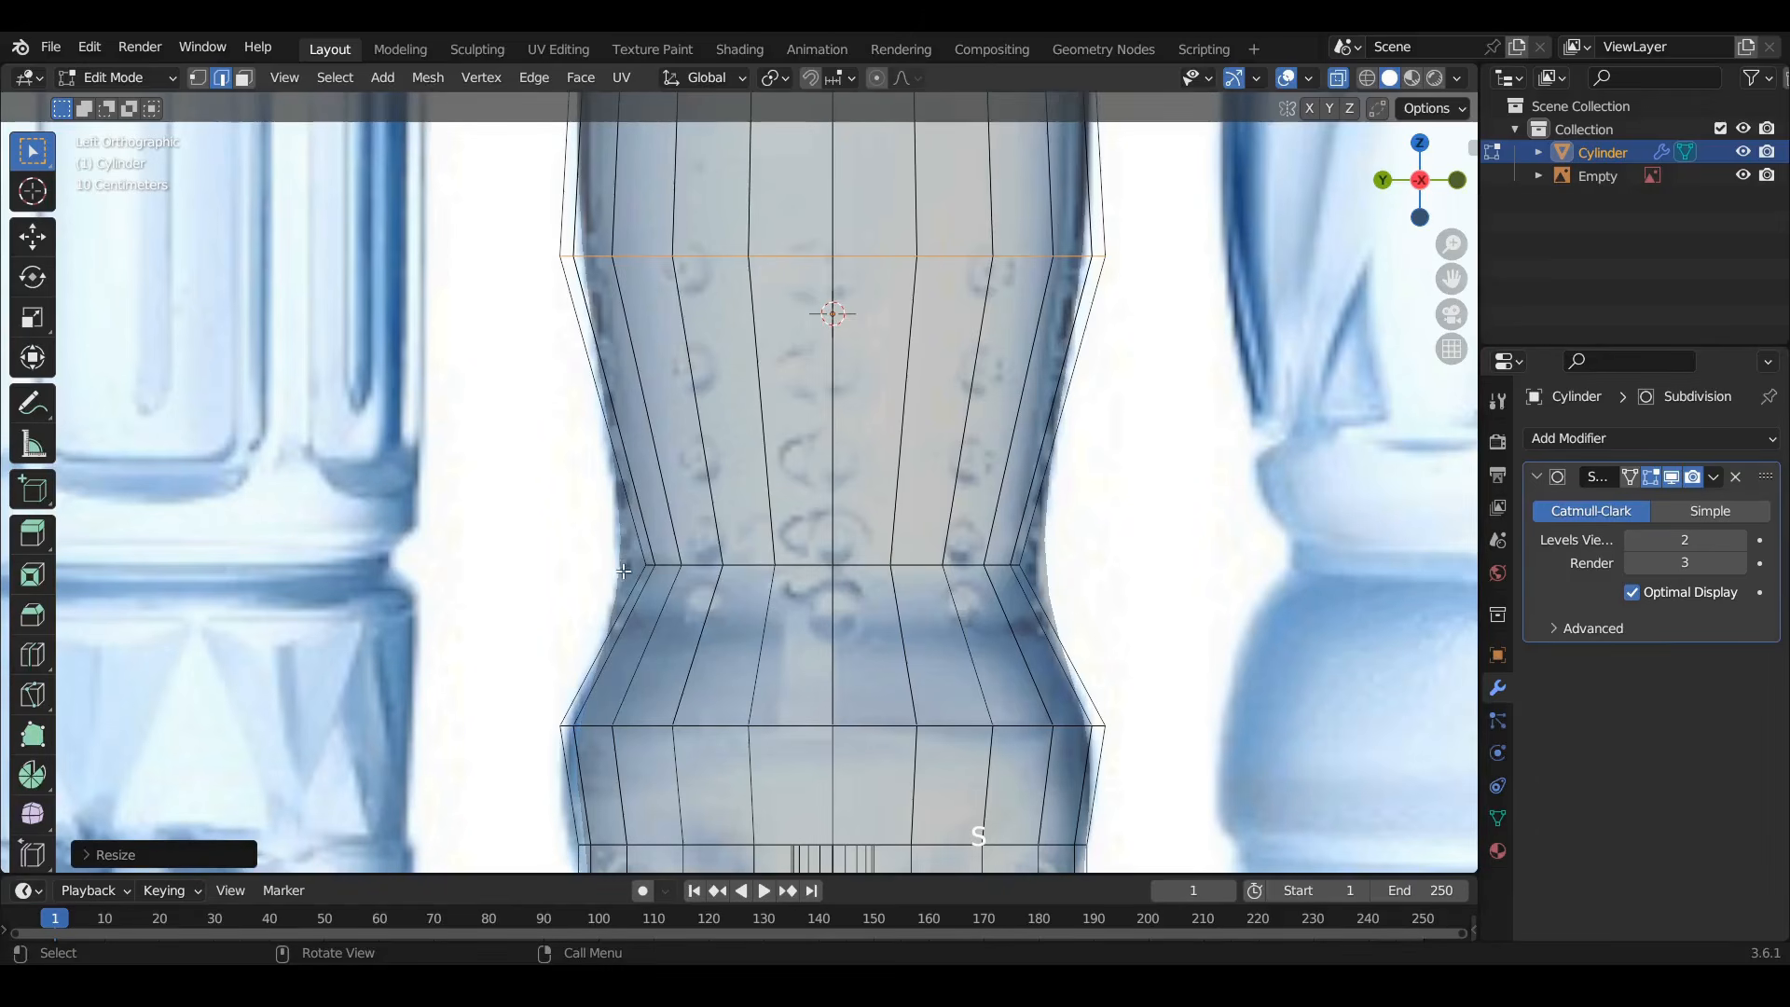
scroll(624, 570, "up", 5)
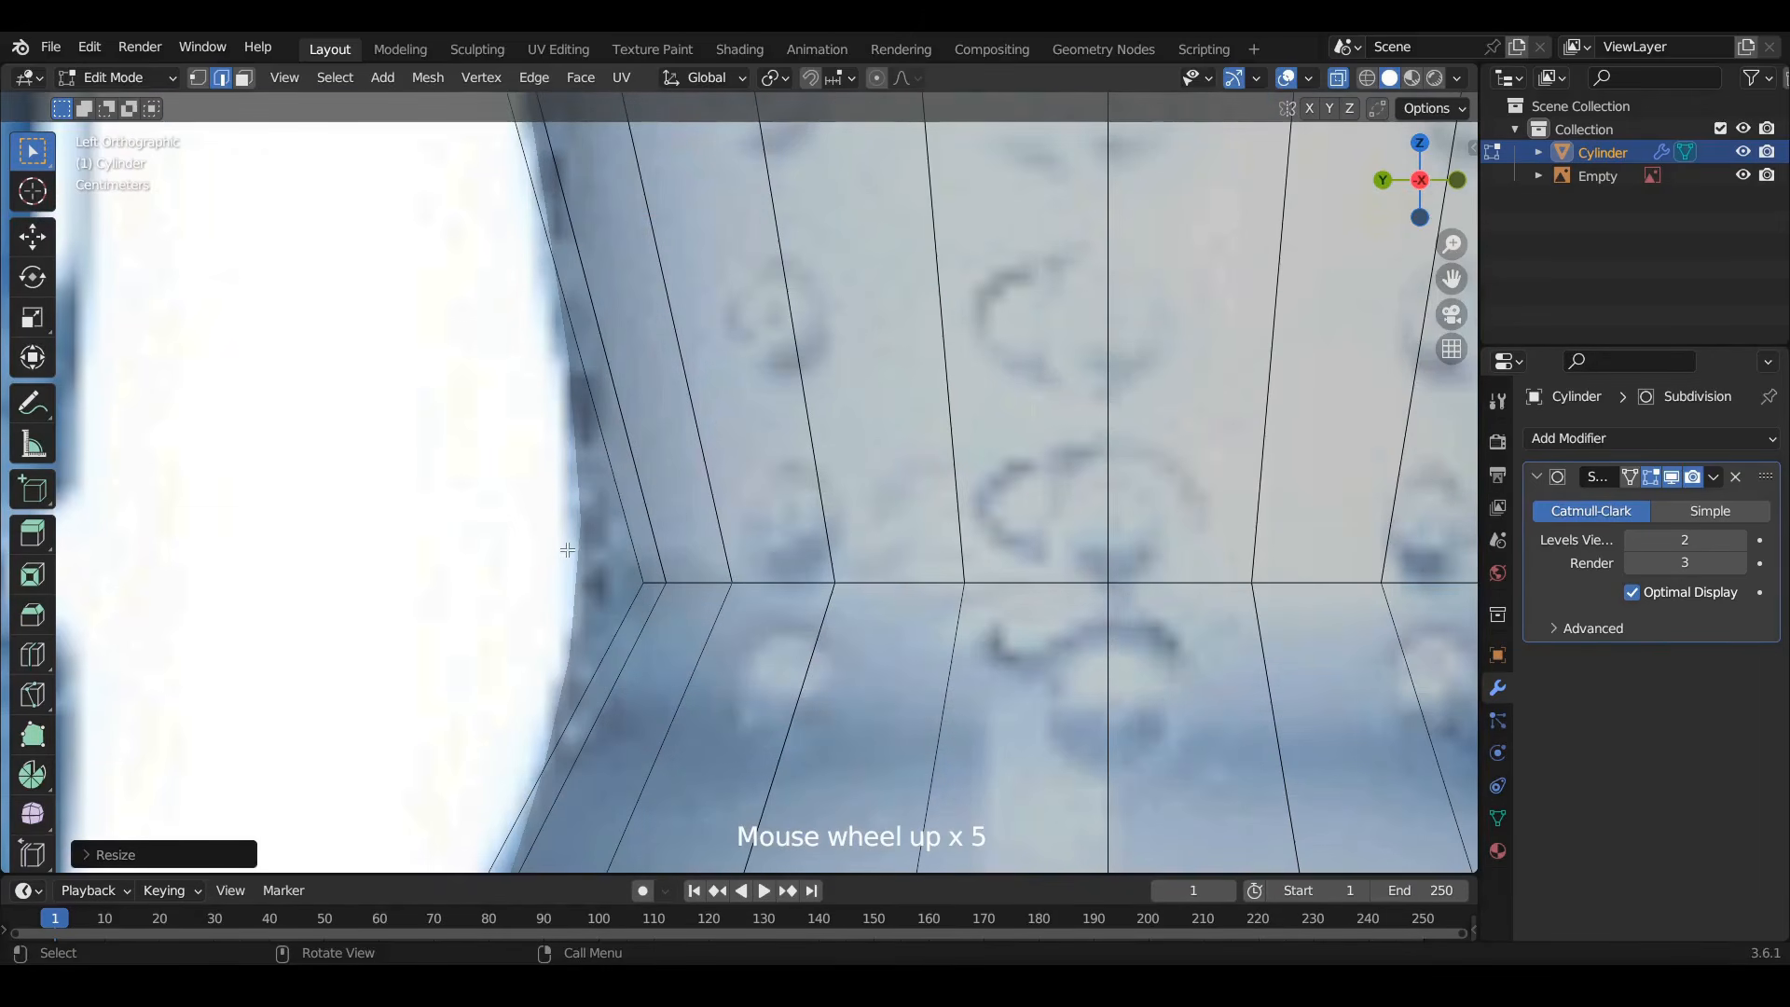
scroll(567, 550, "down", 3)
middle_click_drag(839, 578, 970, 455, "shift")
scroll(971, 455, "up", 3)
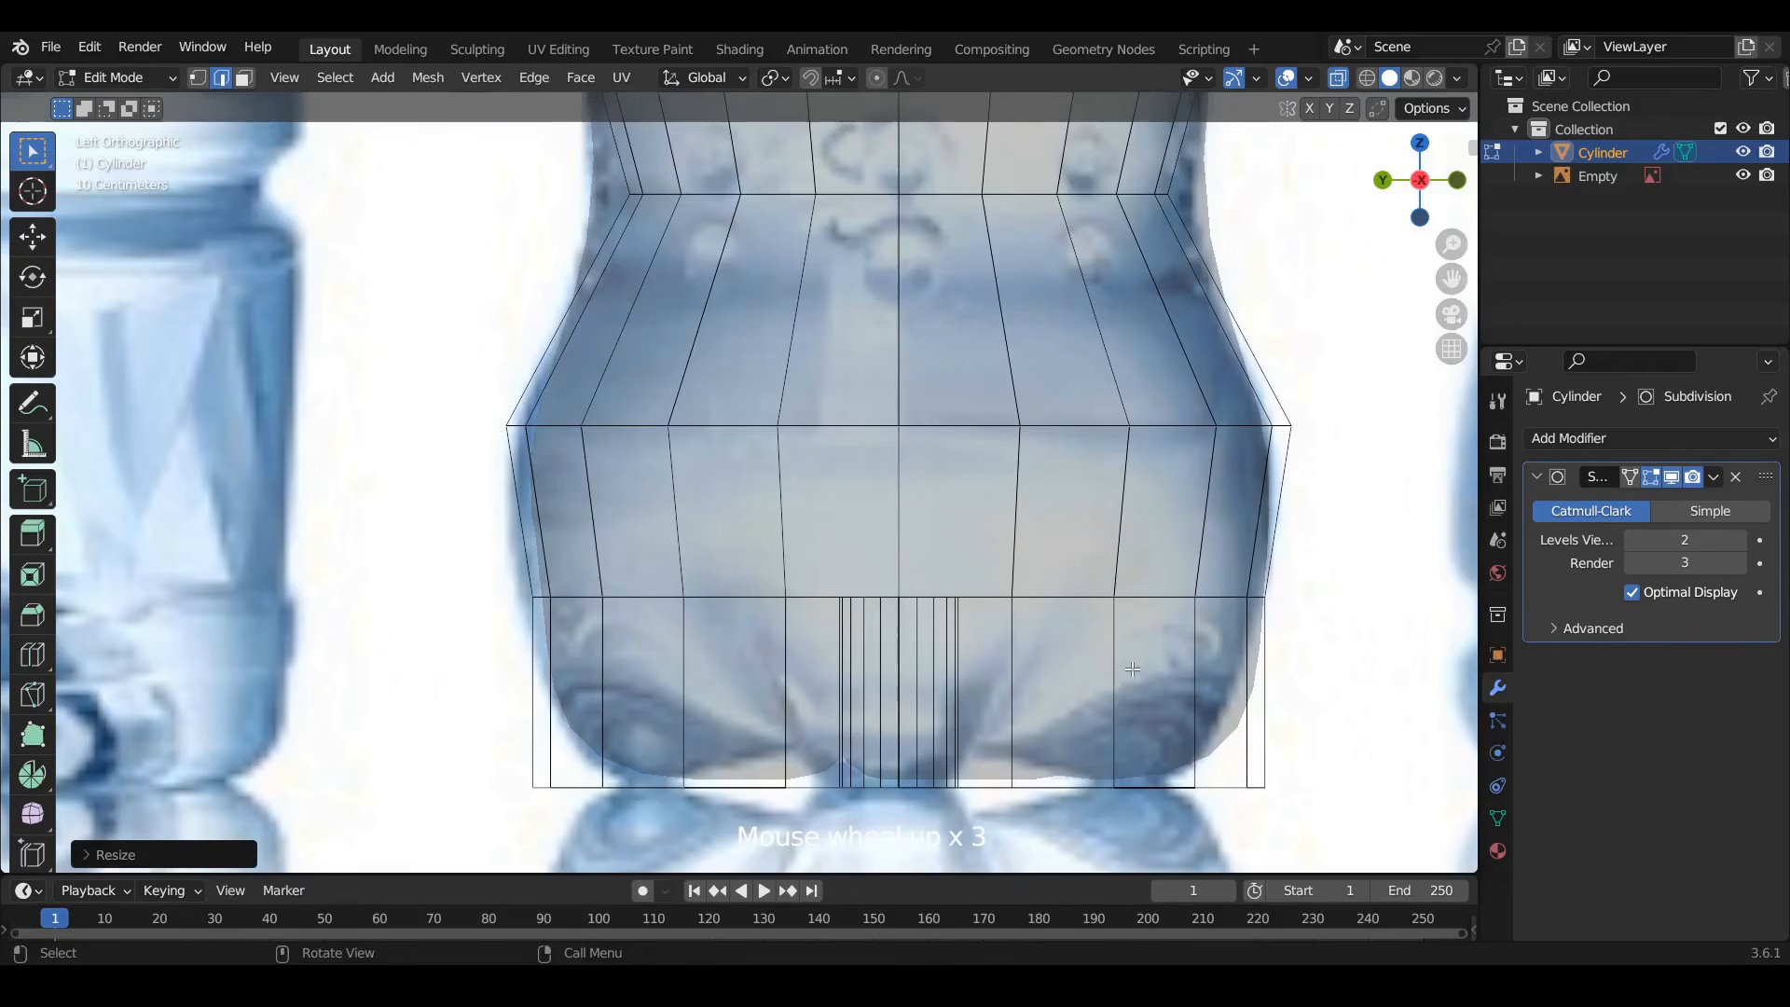
Turn off X-ray display so the underside of the bottle's base shows as a solid surface
left_click(1339, 80)
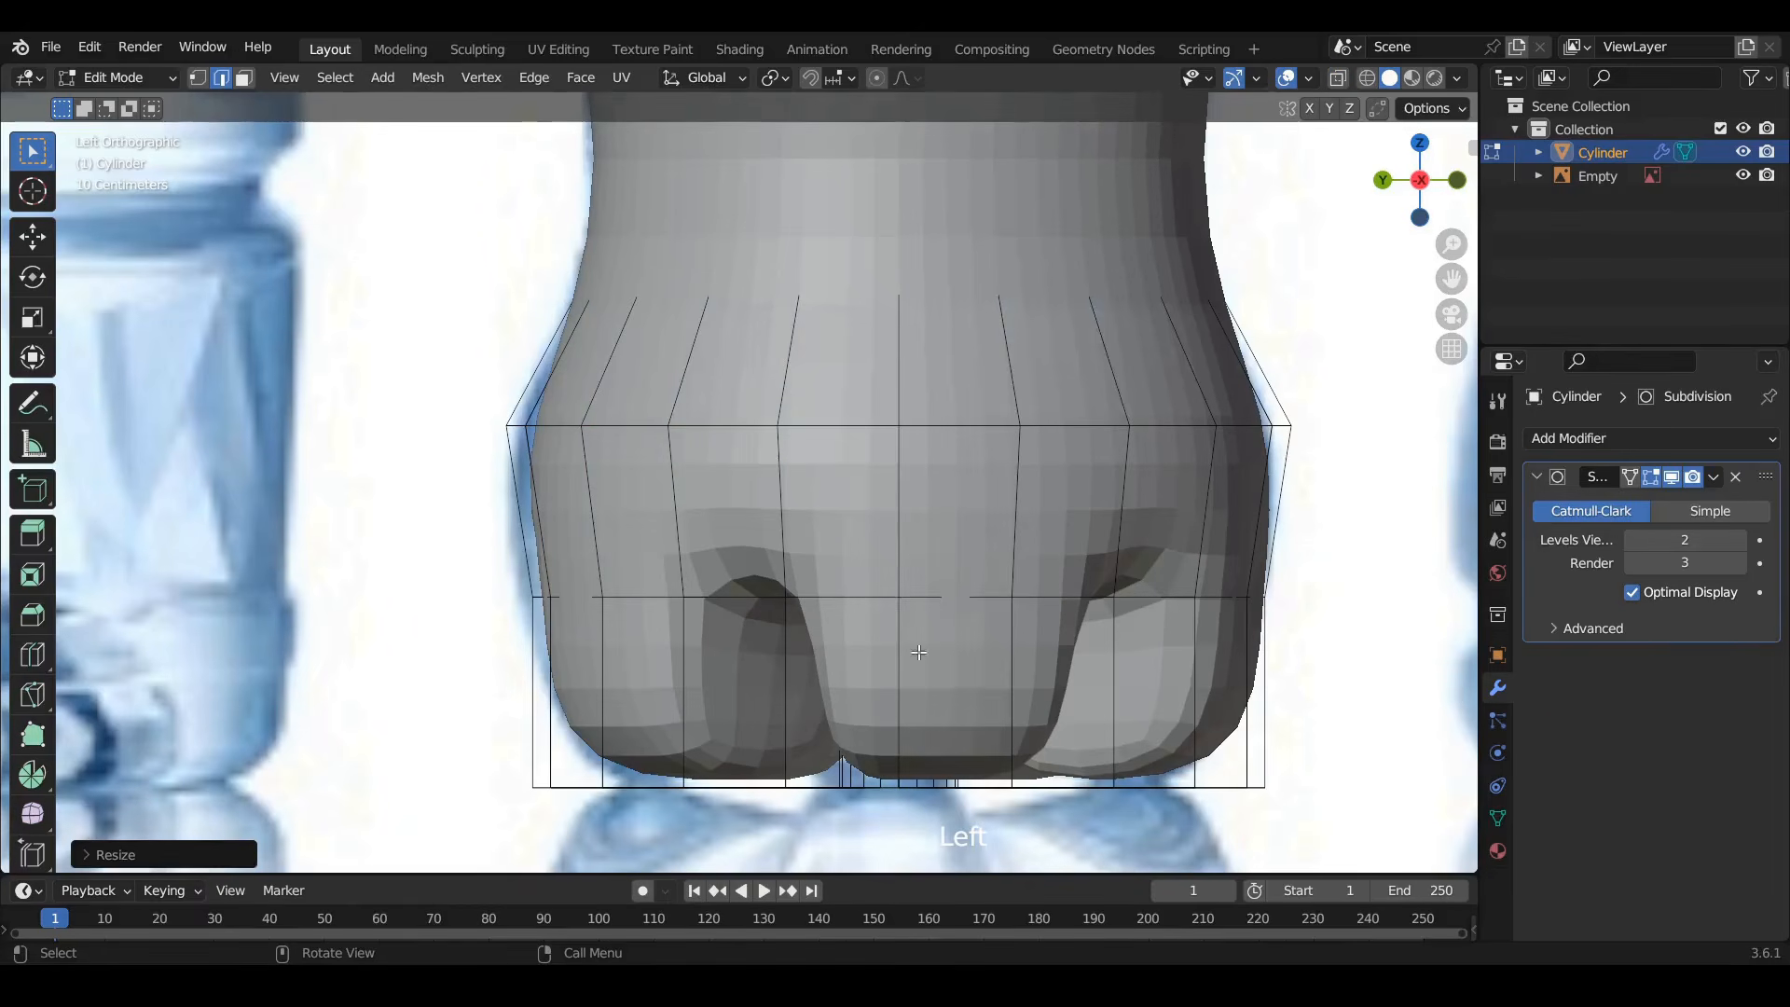
middle_click_drag(845, 594, 704, 440)
left_click(1338, 79)
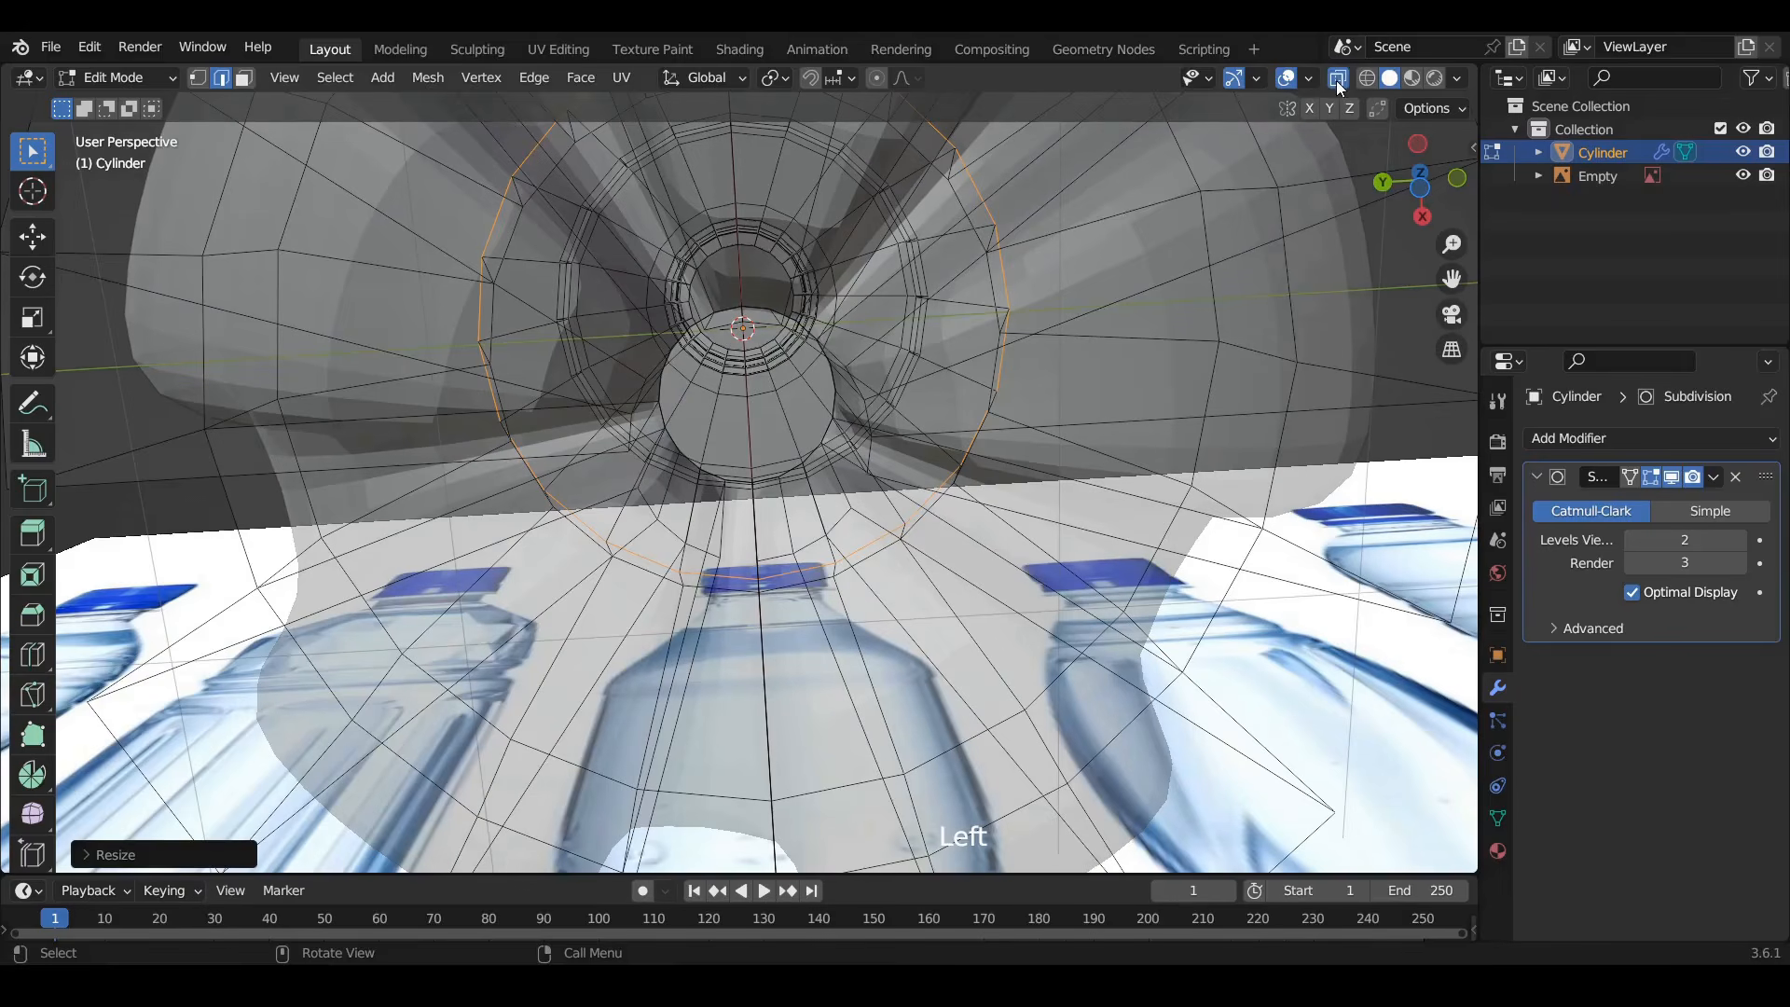
left_click(1344, 82)
middle_click_drag(549, 490, 678, 529)
In face selection mode, select the faces of the five grooves between the feet, move them down along global Z, and deselect them
left_click(539, 542)
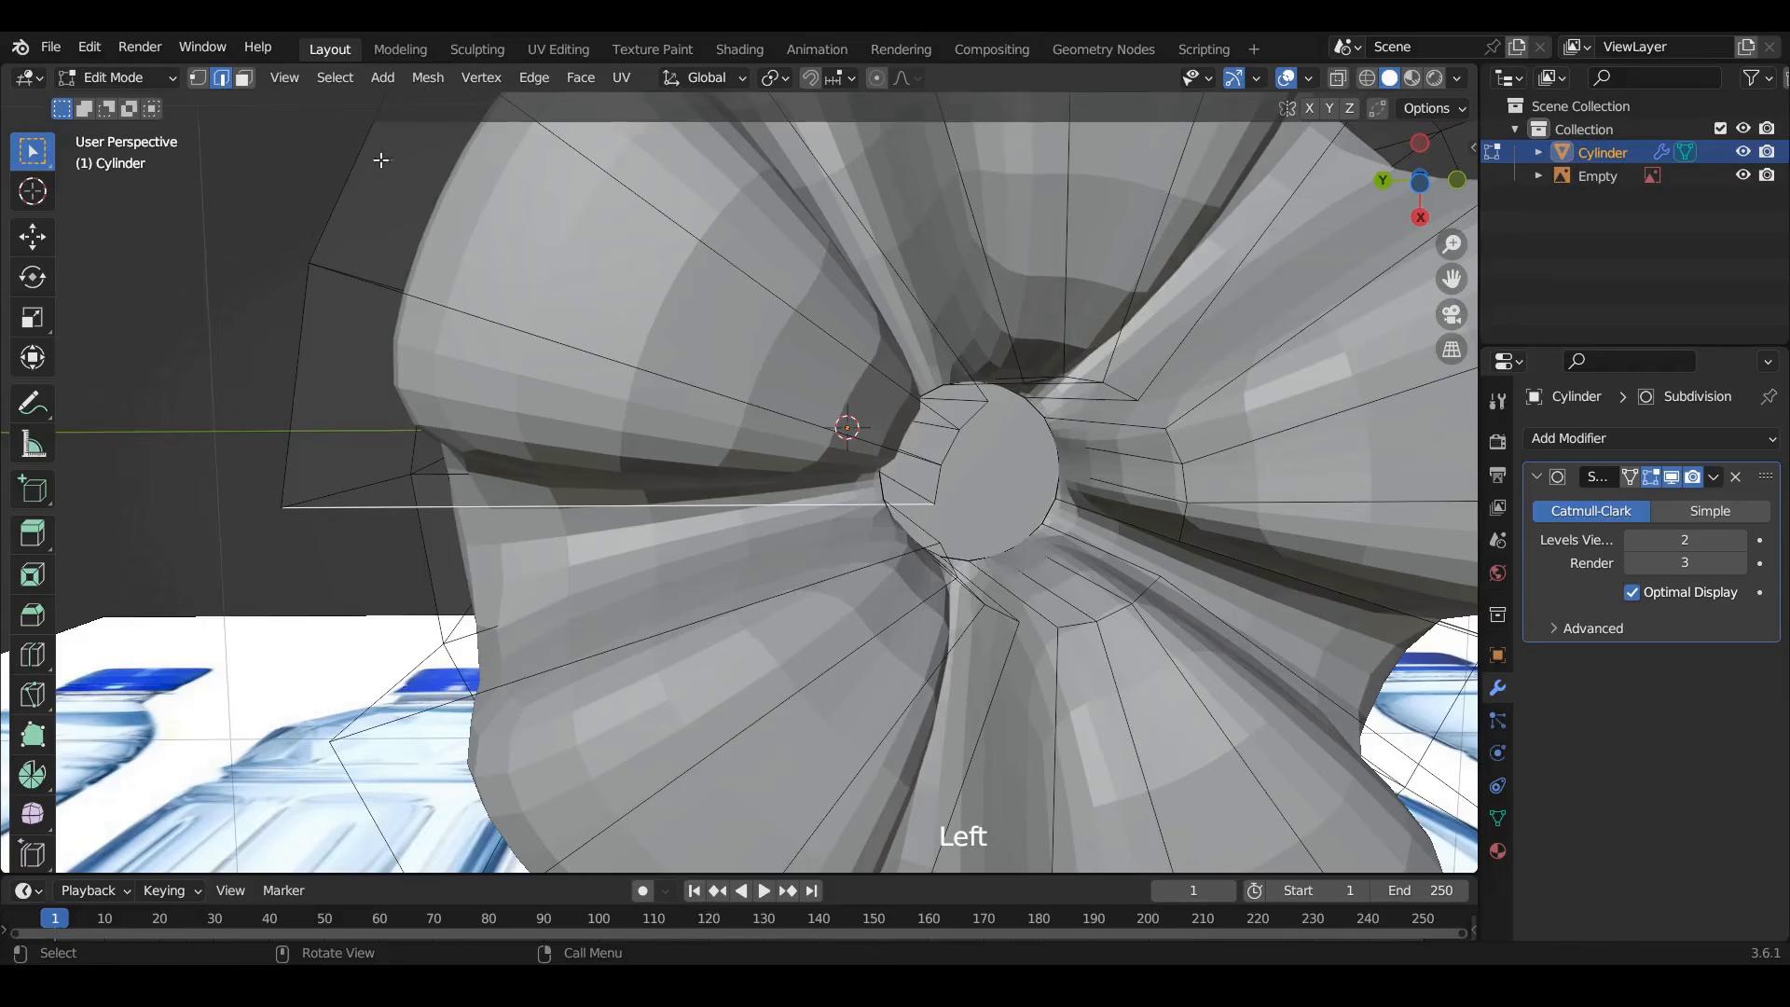
left_click(247, 79)
left_click(507, 562)
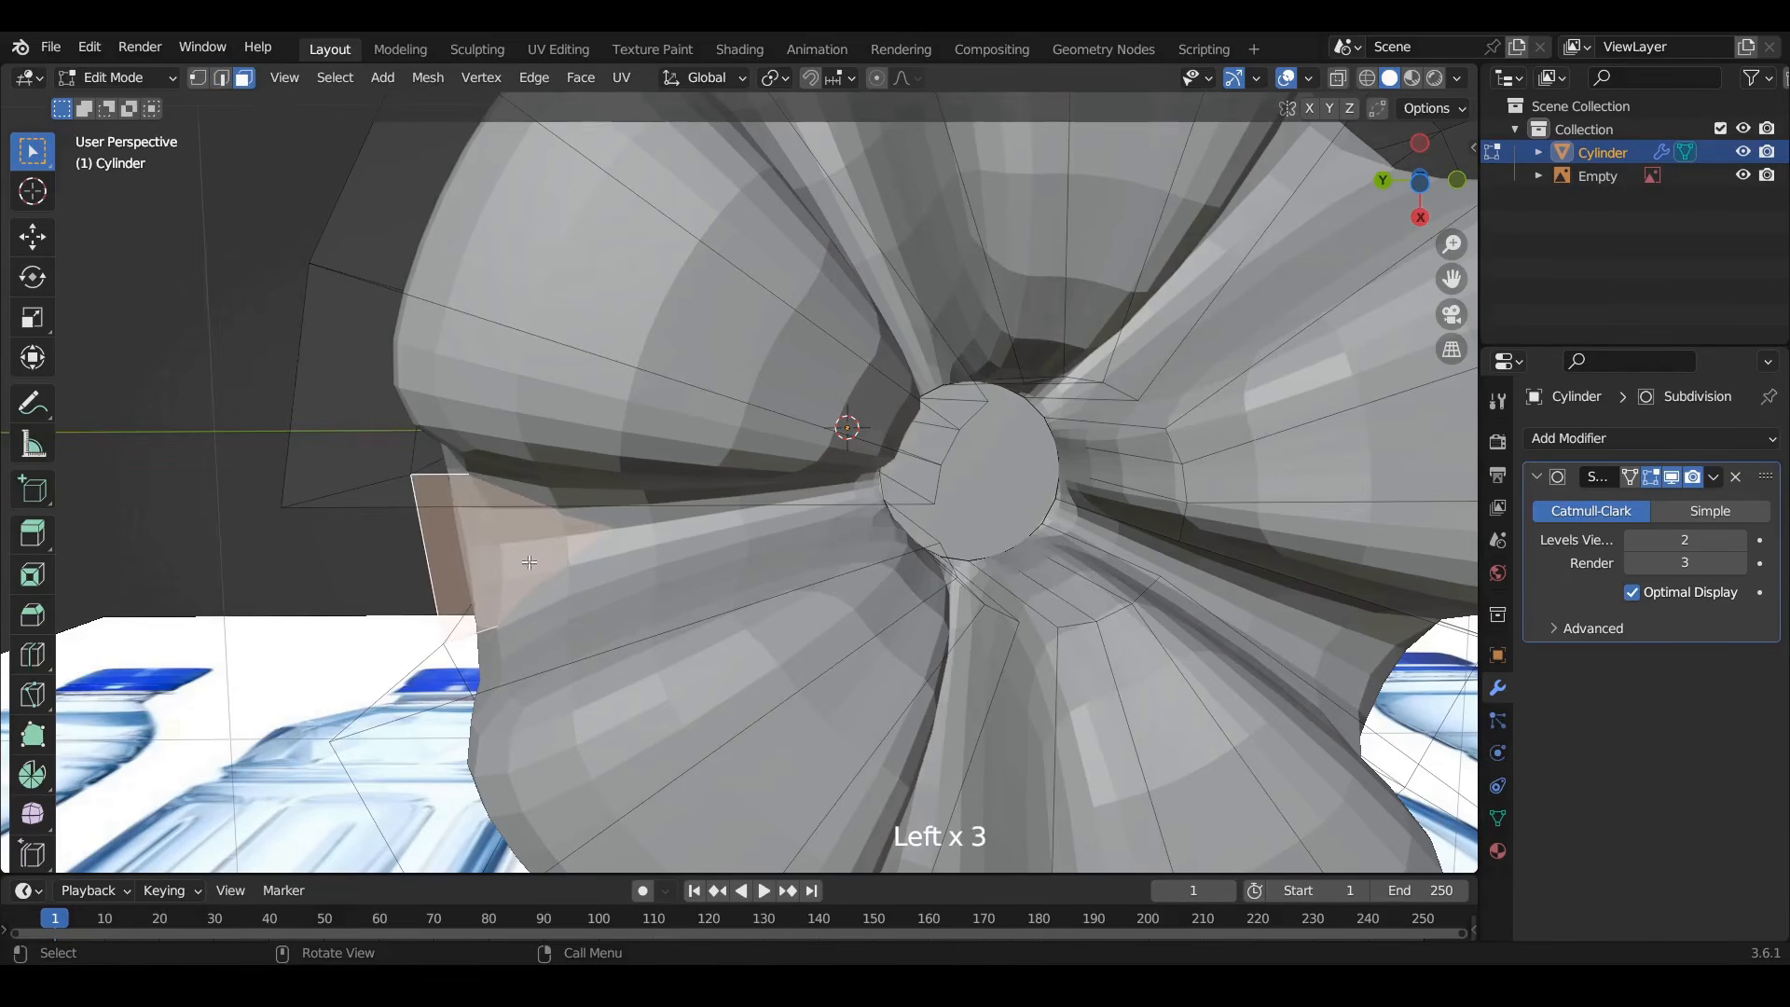
middle_click_drag(886, 433, 895, 117, "shift")
left_click(868, 498, "shift")
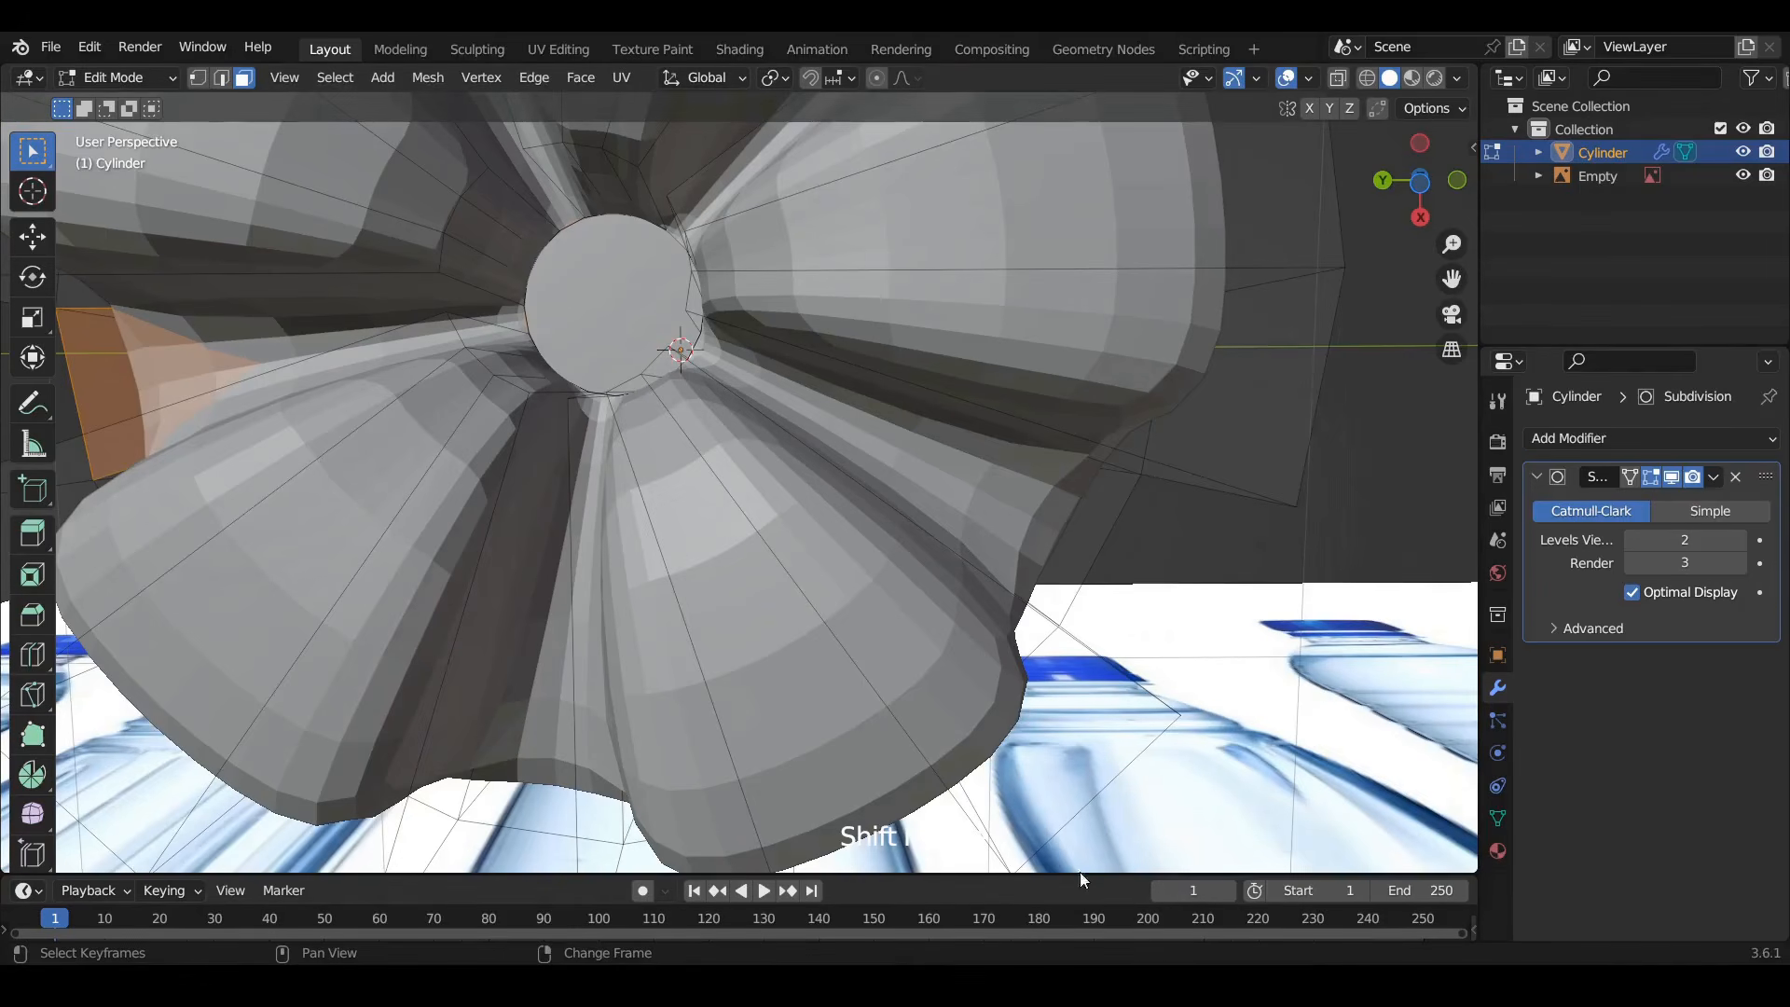
left_click(625, 647, "shift")
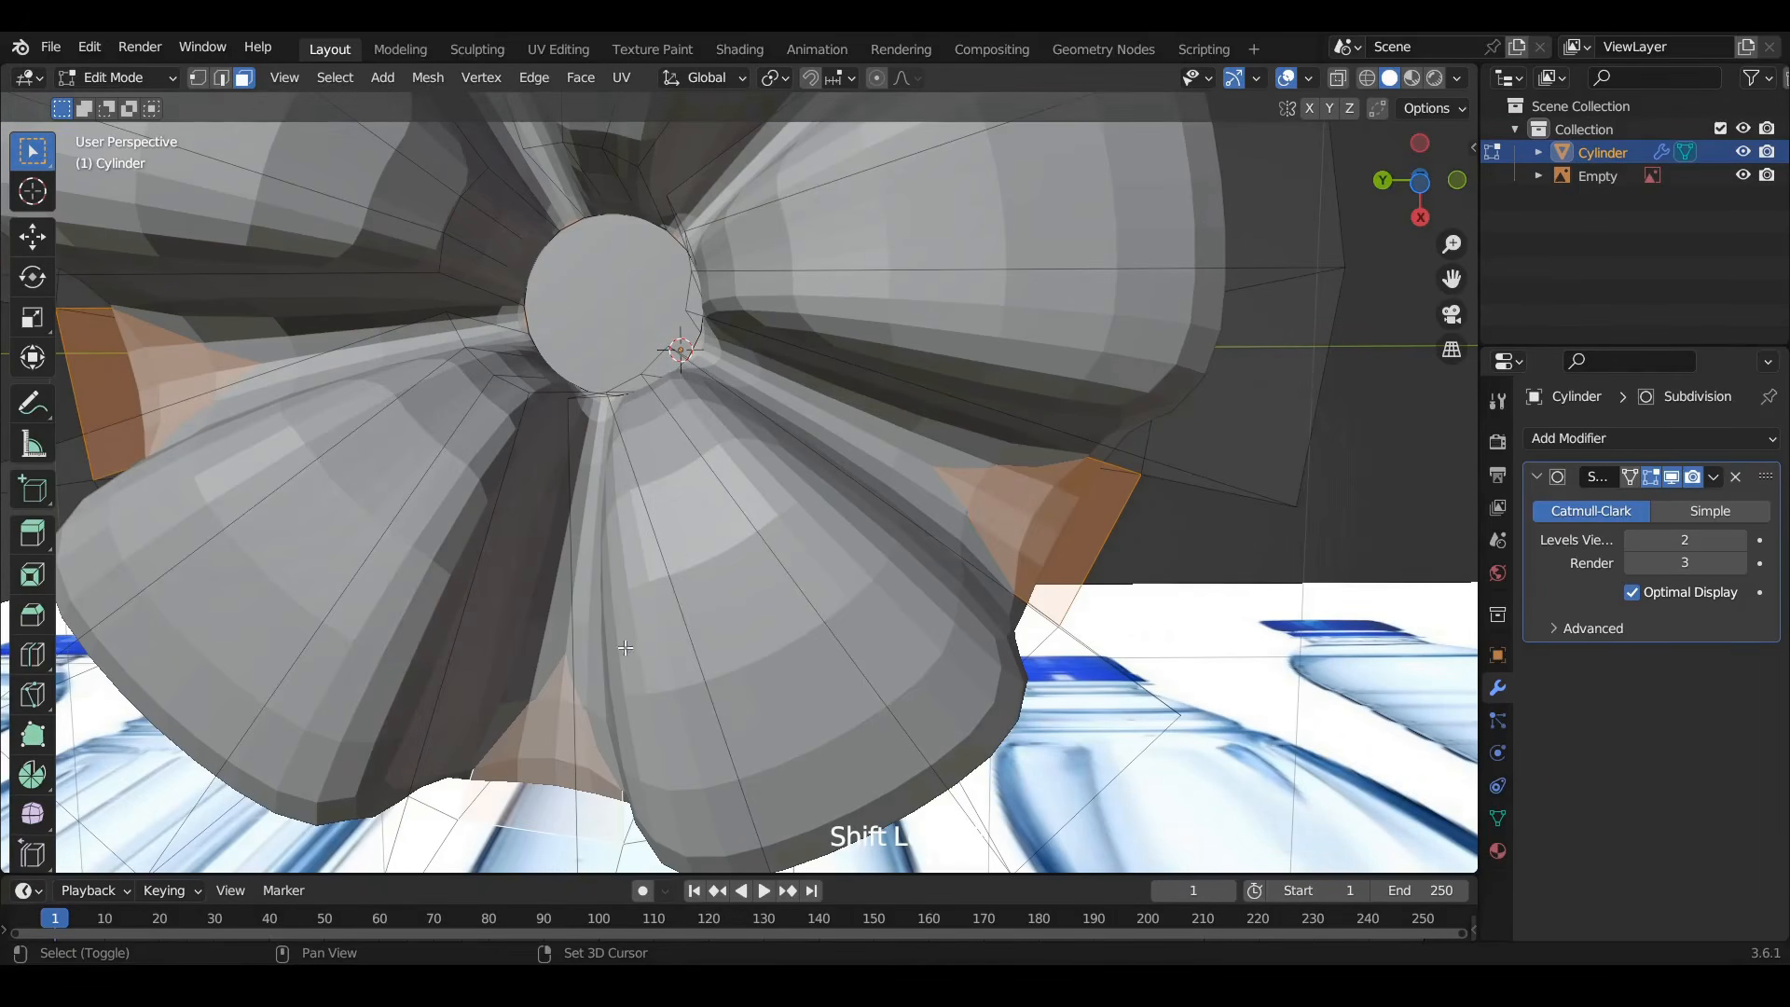
middle_click_drag(625, 648, 787, 537)
scroll(787, 537, "down", 2)
key("g")
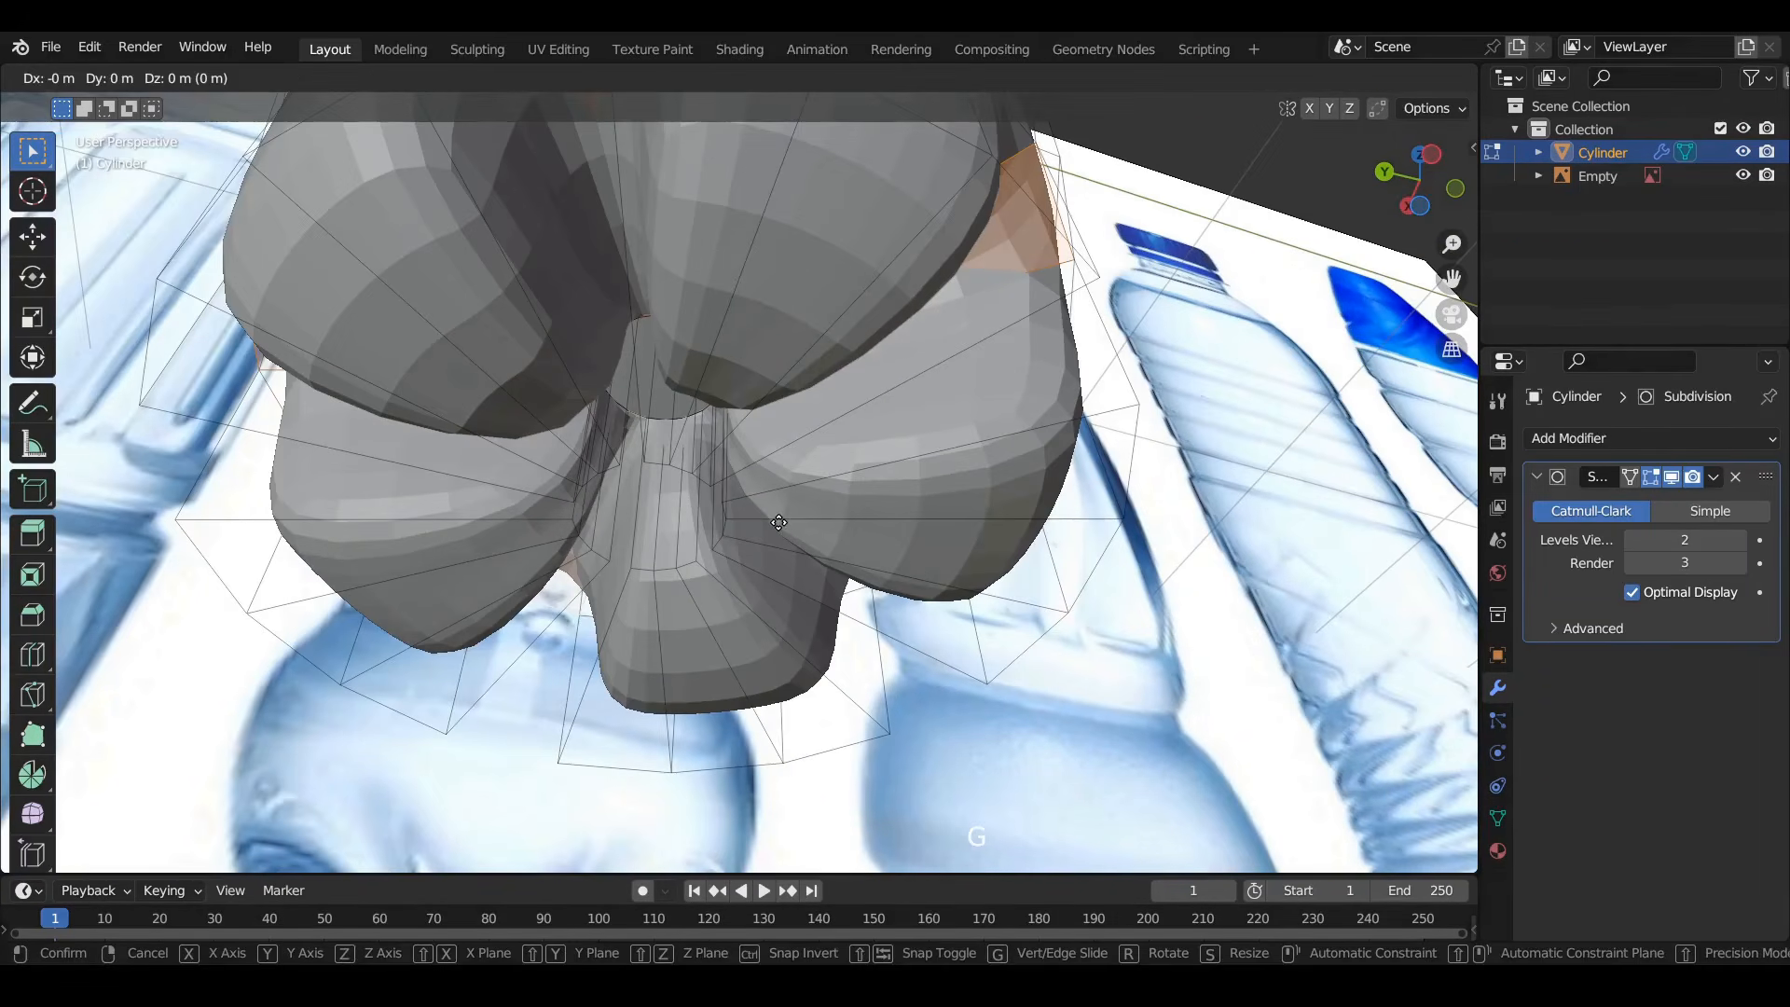
key("z")
left_click(776, 576)
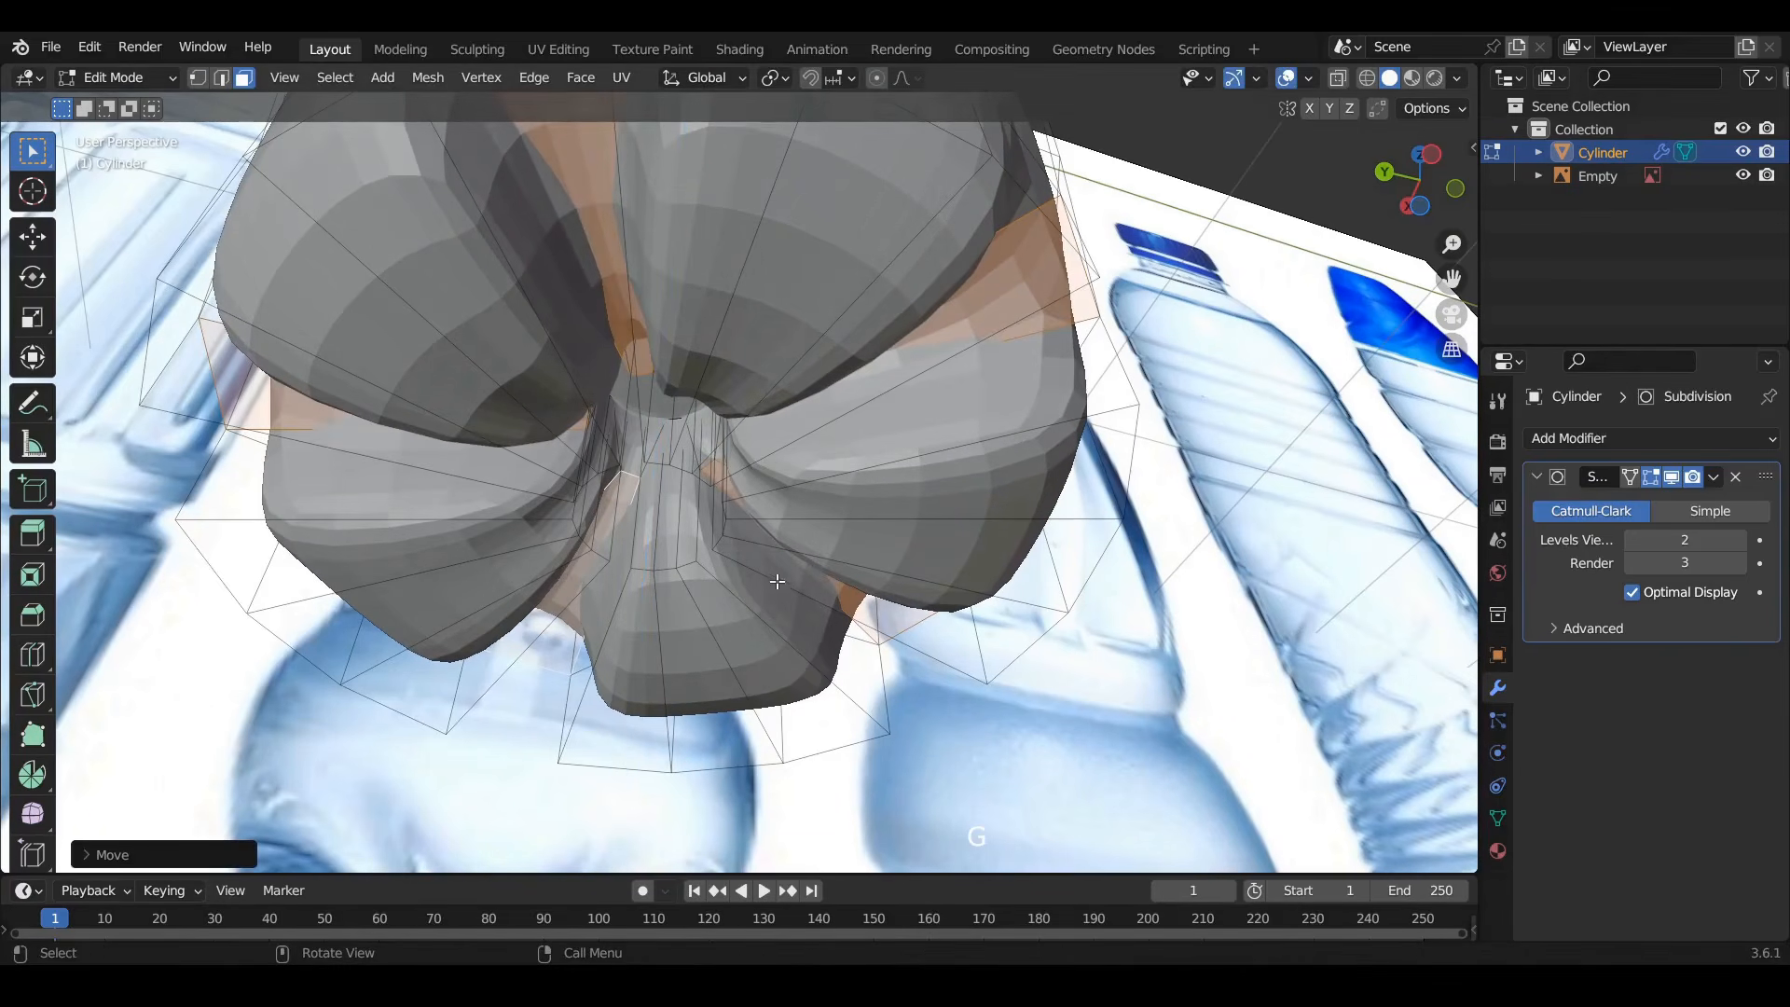
scroll(776, 576, "down", 3)
middle_click_drag(738, 403, 761, 533)
left_click(793, 650)
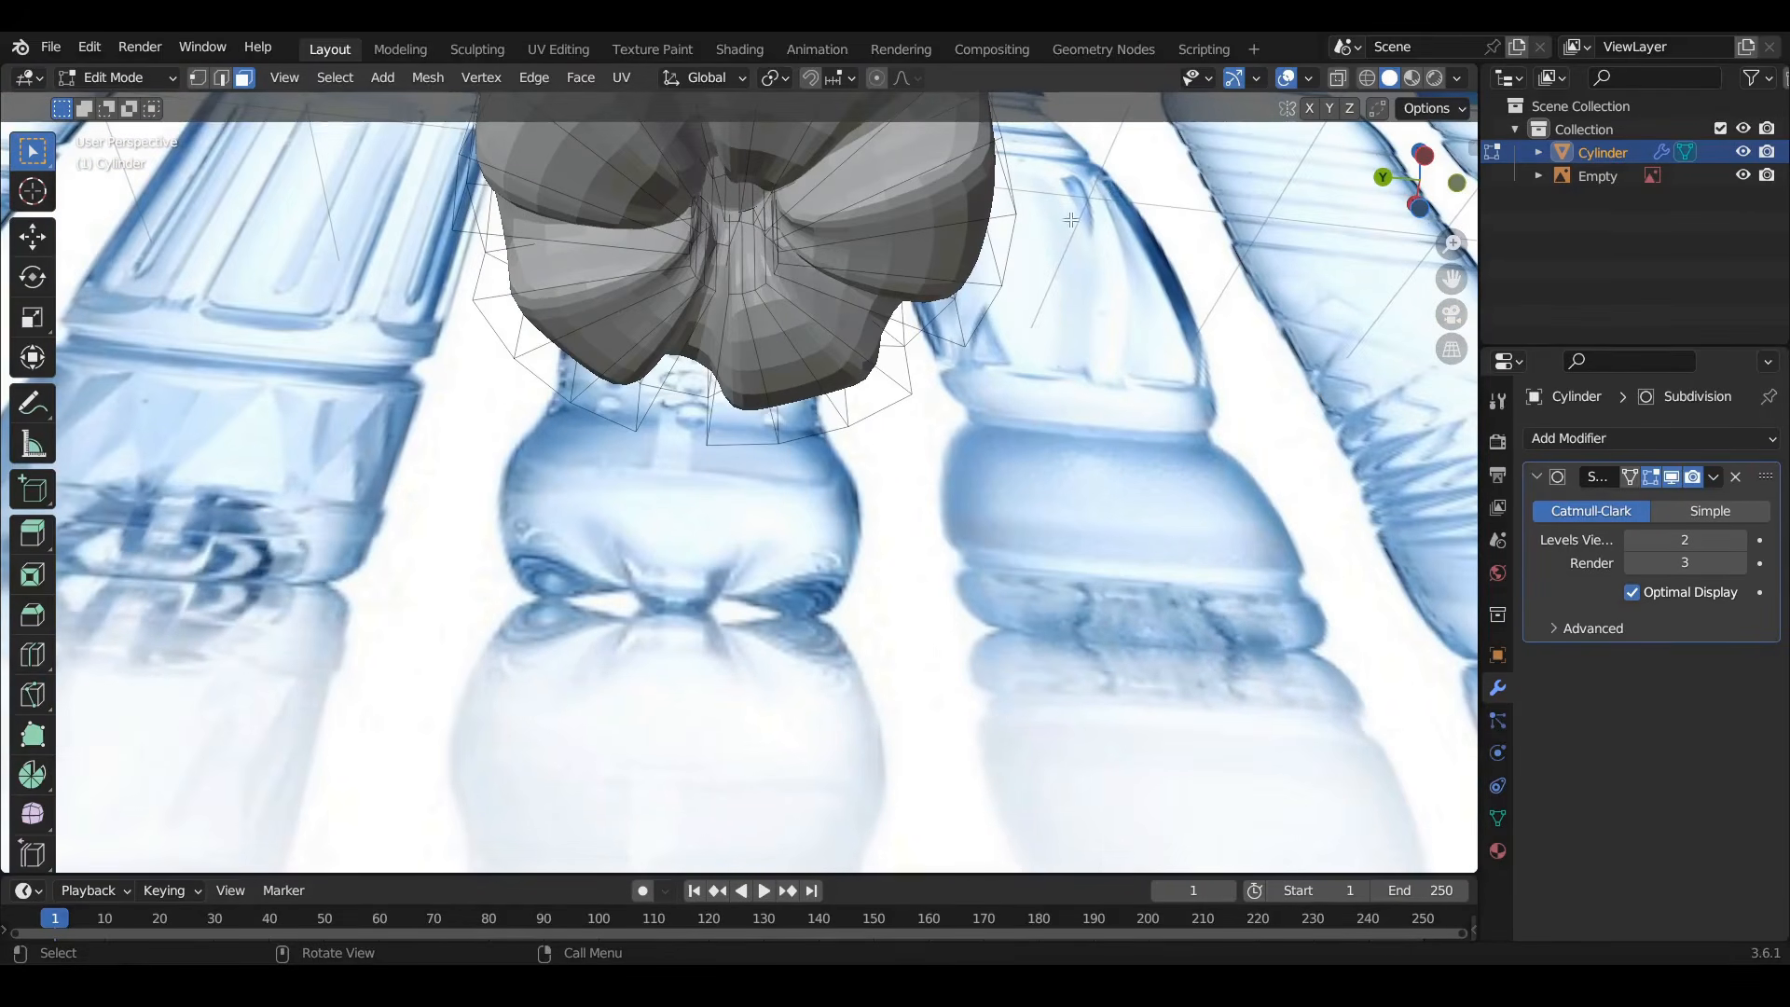
Move the small central face of the base along Z and inset it by about 0.07 m
middle_click_drag(718, 354, 701, 307)
middle_click_drag(696, 231, 702, 442, "shift")
scroll(749, 480, "up", 4)
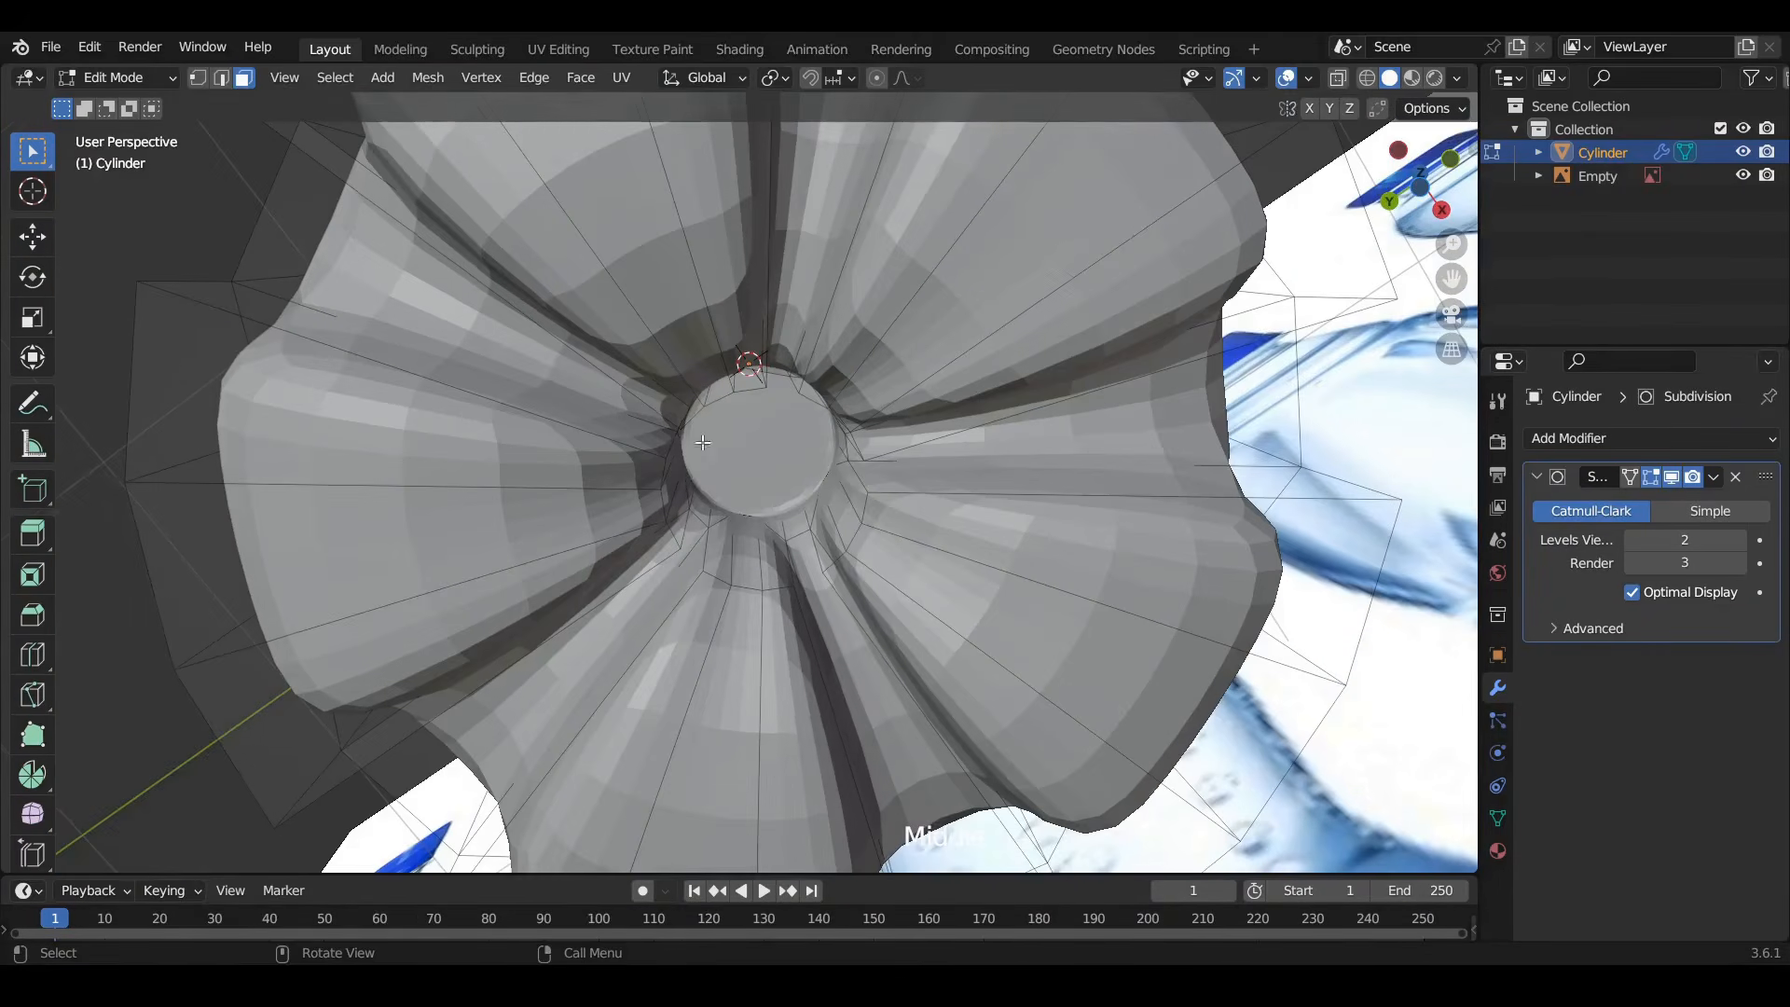
left_click(755, 442)
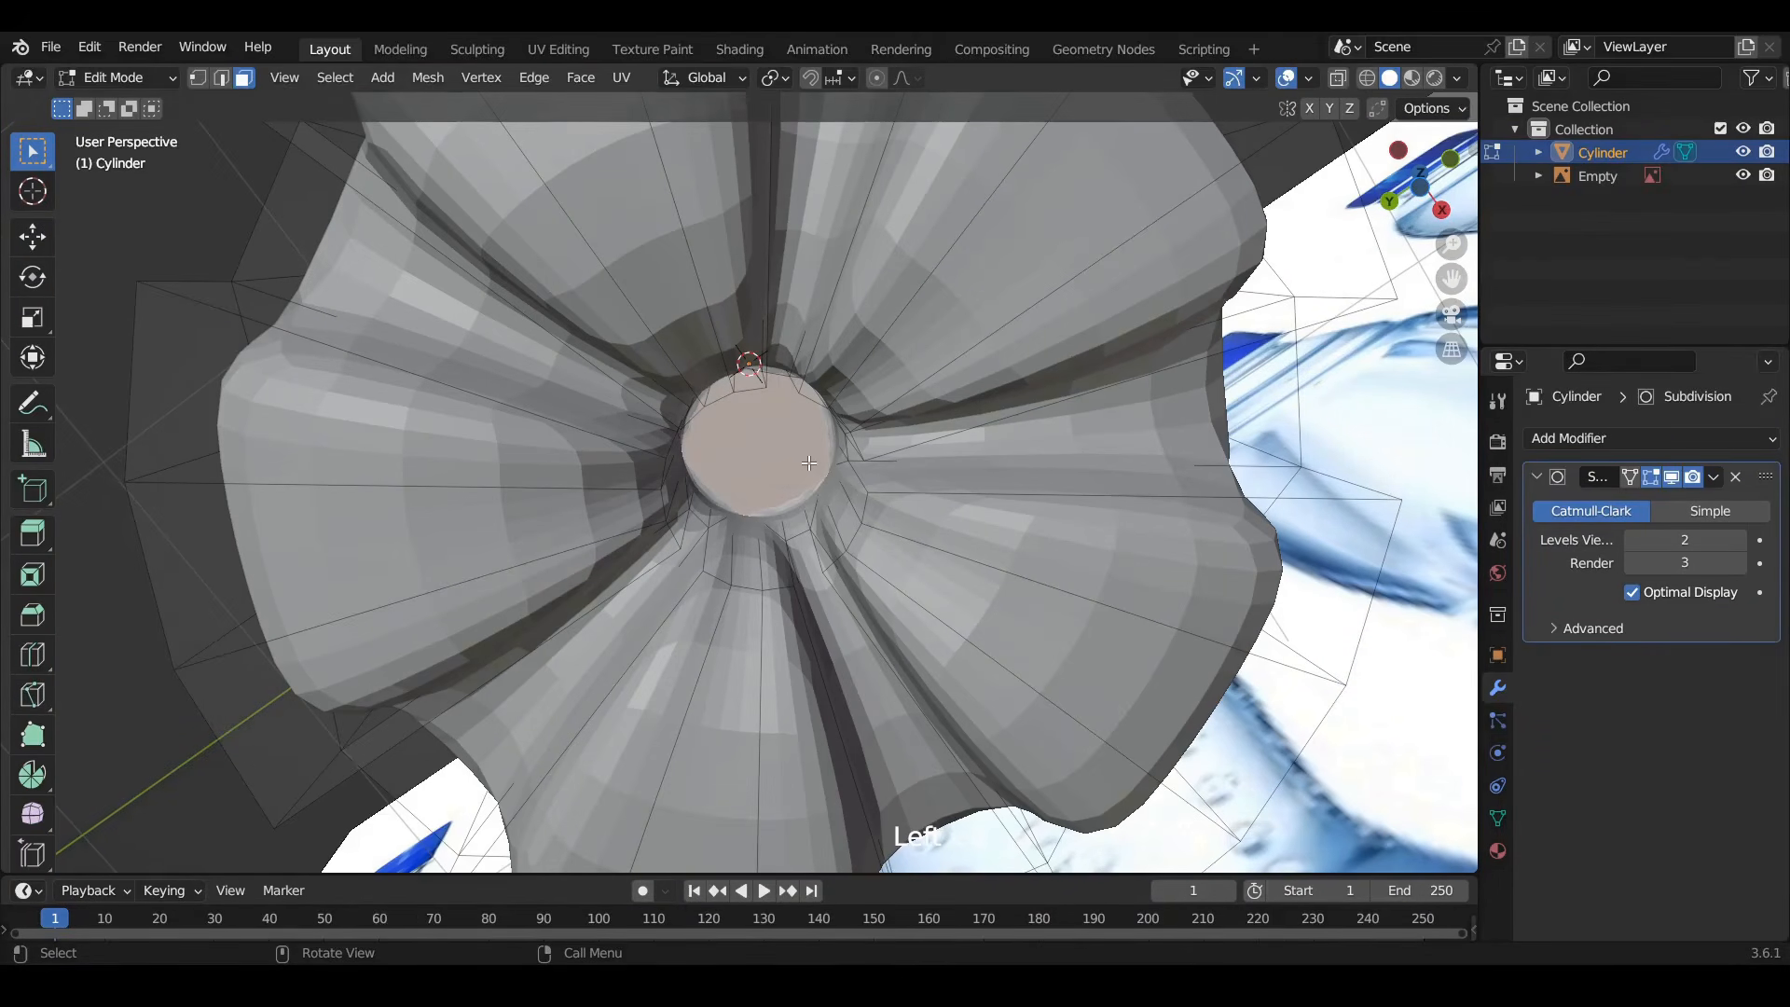
key("g")
key("z")
left_click(780, 433)
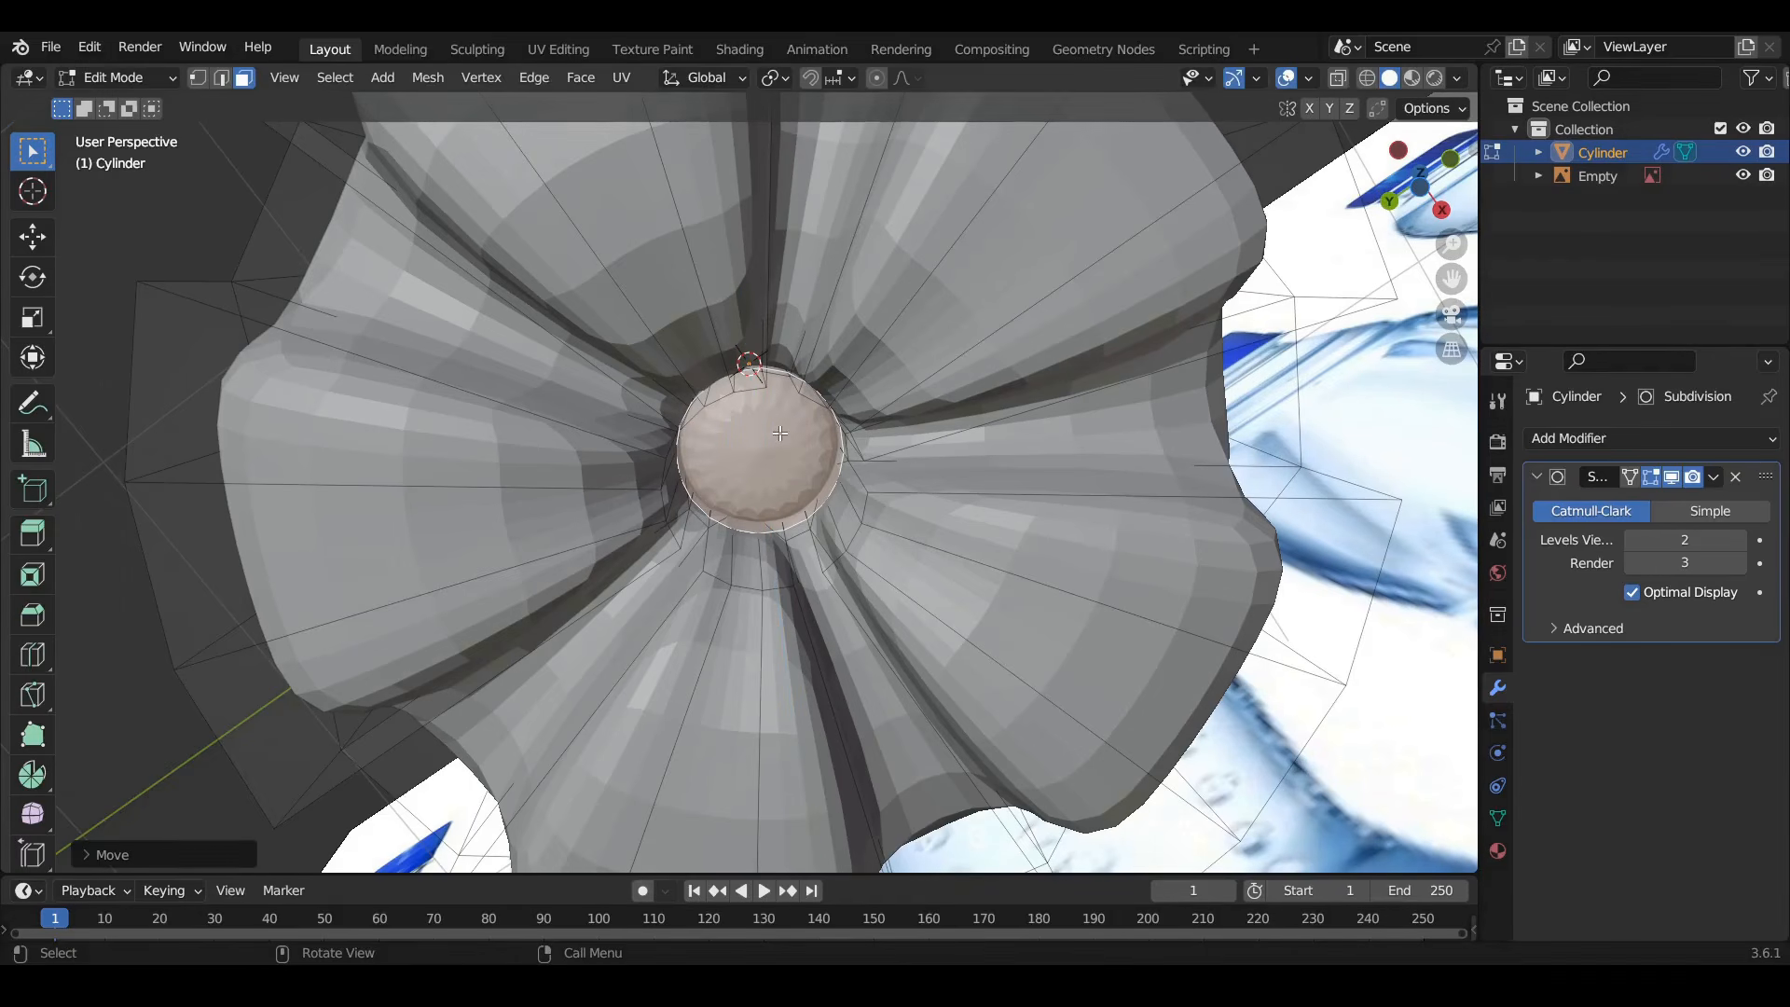
middle_click_drag(780, 434, 795, 426)
key("i")
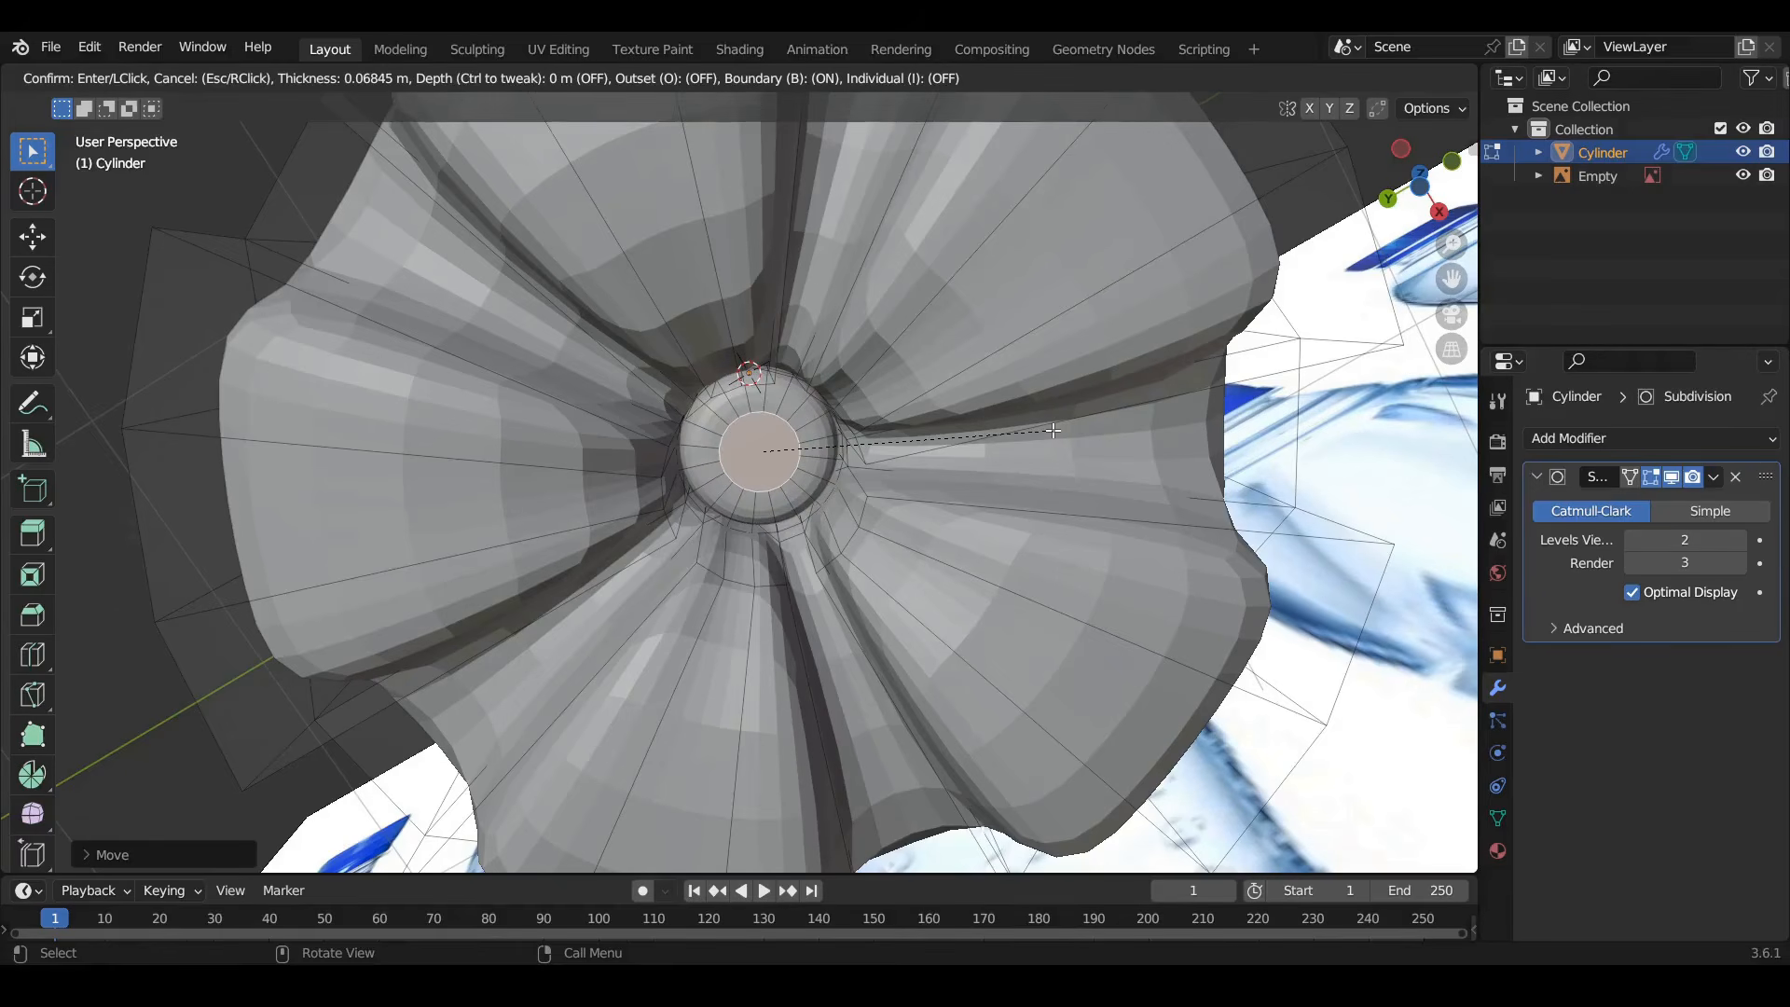
left_click(1054, 430)
Return to Object Mode and apply Shade Auto Smooth to the bottle
key("Tab")
middle_click_drag(791, 519, 802, 461)
right_click(755, 300)
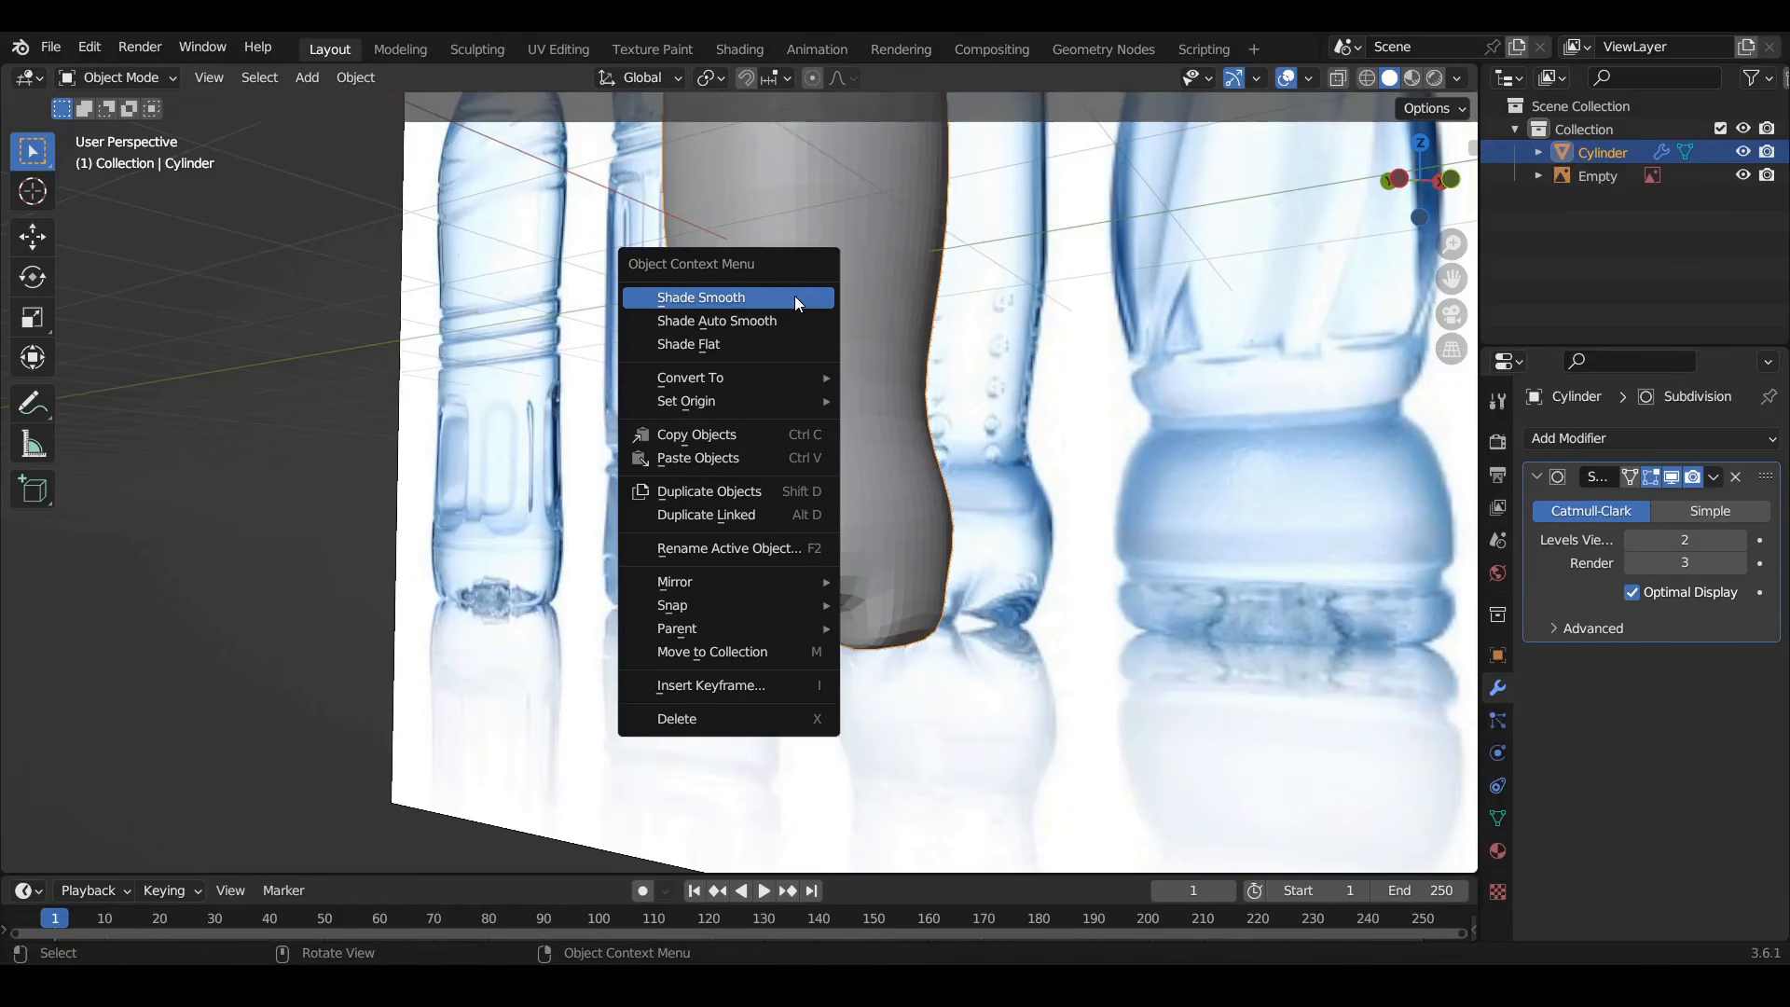
left_click(735, 323)
mouse_move(772, 537)
middle_mouse_down("shift")
mouse_move(720, 589)
mouse_move(764, 356)
middle_mouse_up("shift")
scroll(764, 357, "up", 6)
In Edit Mode, select one groove face between two feet and try insetting it slightly
key("Tab")
left_click(774, 364)
key("i")
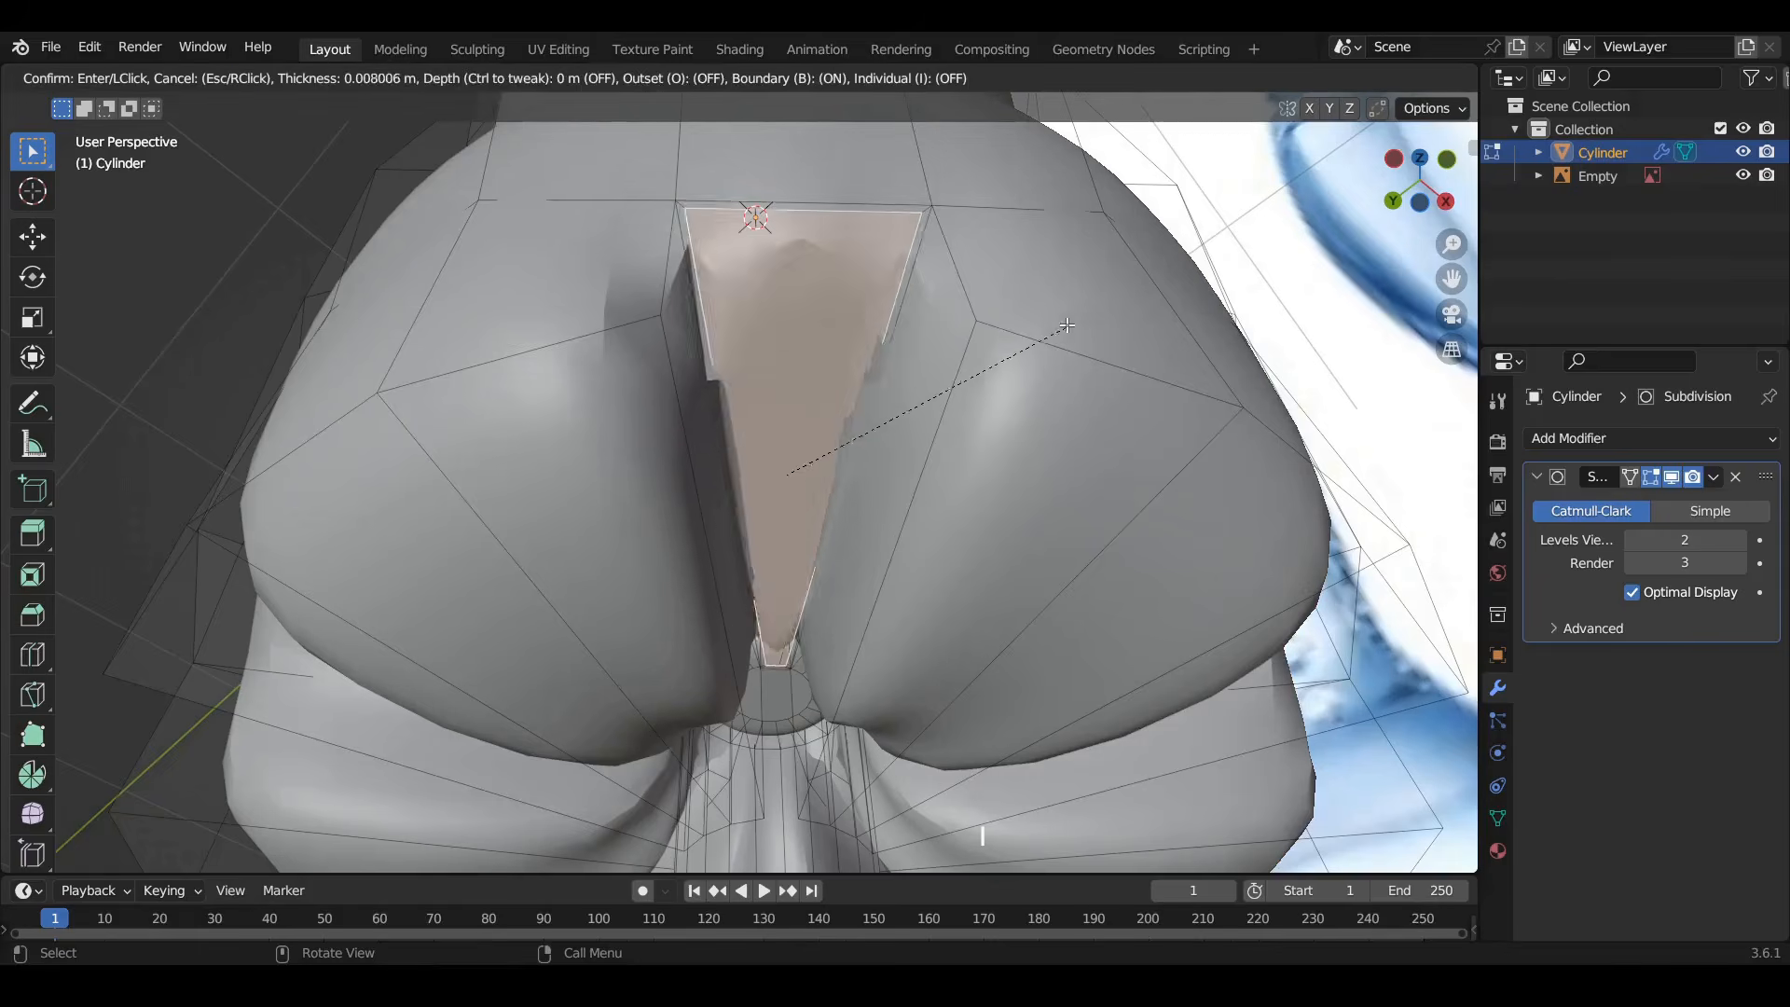
Undo the recent edits to the base and shade the bottle smooth with viewport subdivision level 3
key("ctrl+z")
key("ctrl+z")
key("ctrl+z")
key("ctrl+z")
key("ctrl+z")
key("ctrl+z")
key("ctrl+z")
key("Tab")
scroll(763, 220, "down", 4)
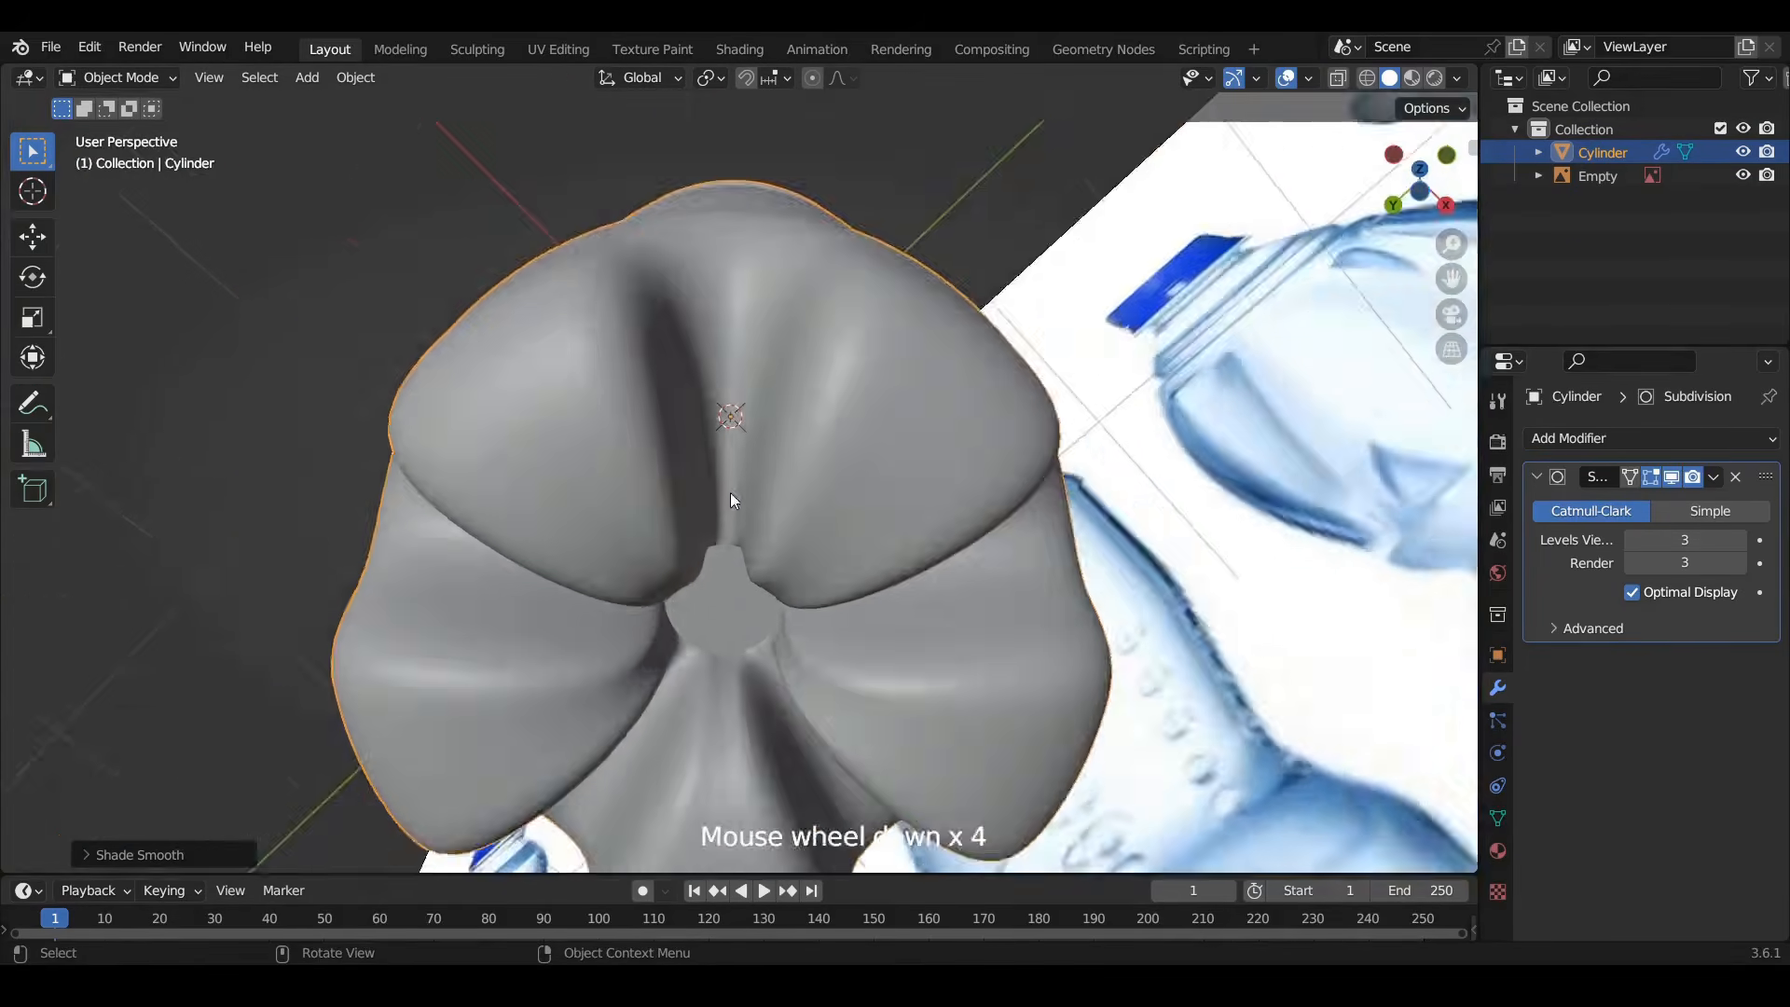
Select the five groove faces between the feet, move them slightly along global Z, and return to Object Mode
middle_click_drag(730, 492, 743, 341)
key("Tab")
scroll(743, 345, "down", 3)
left_click(490, 372, "shift")
left_click(799, 739, "shift")
left_click(940, 512, "shift")
key("g")
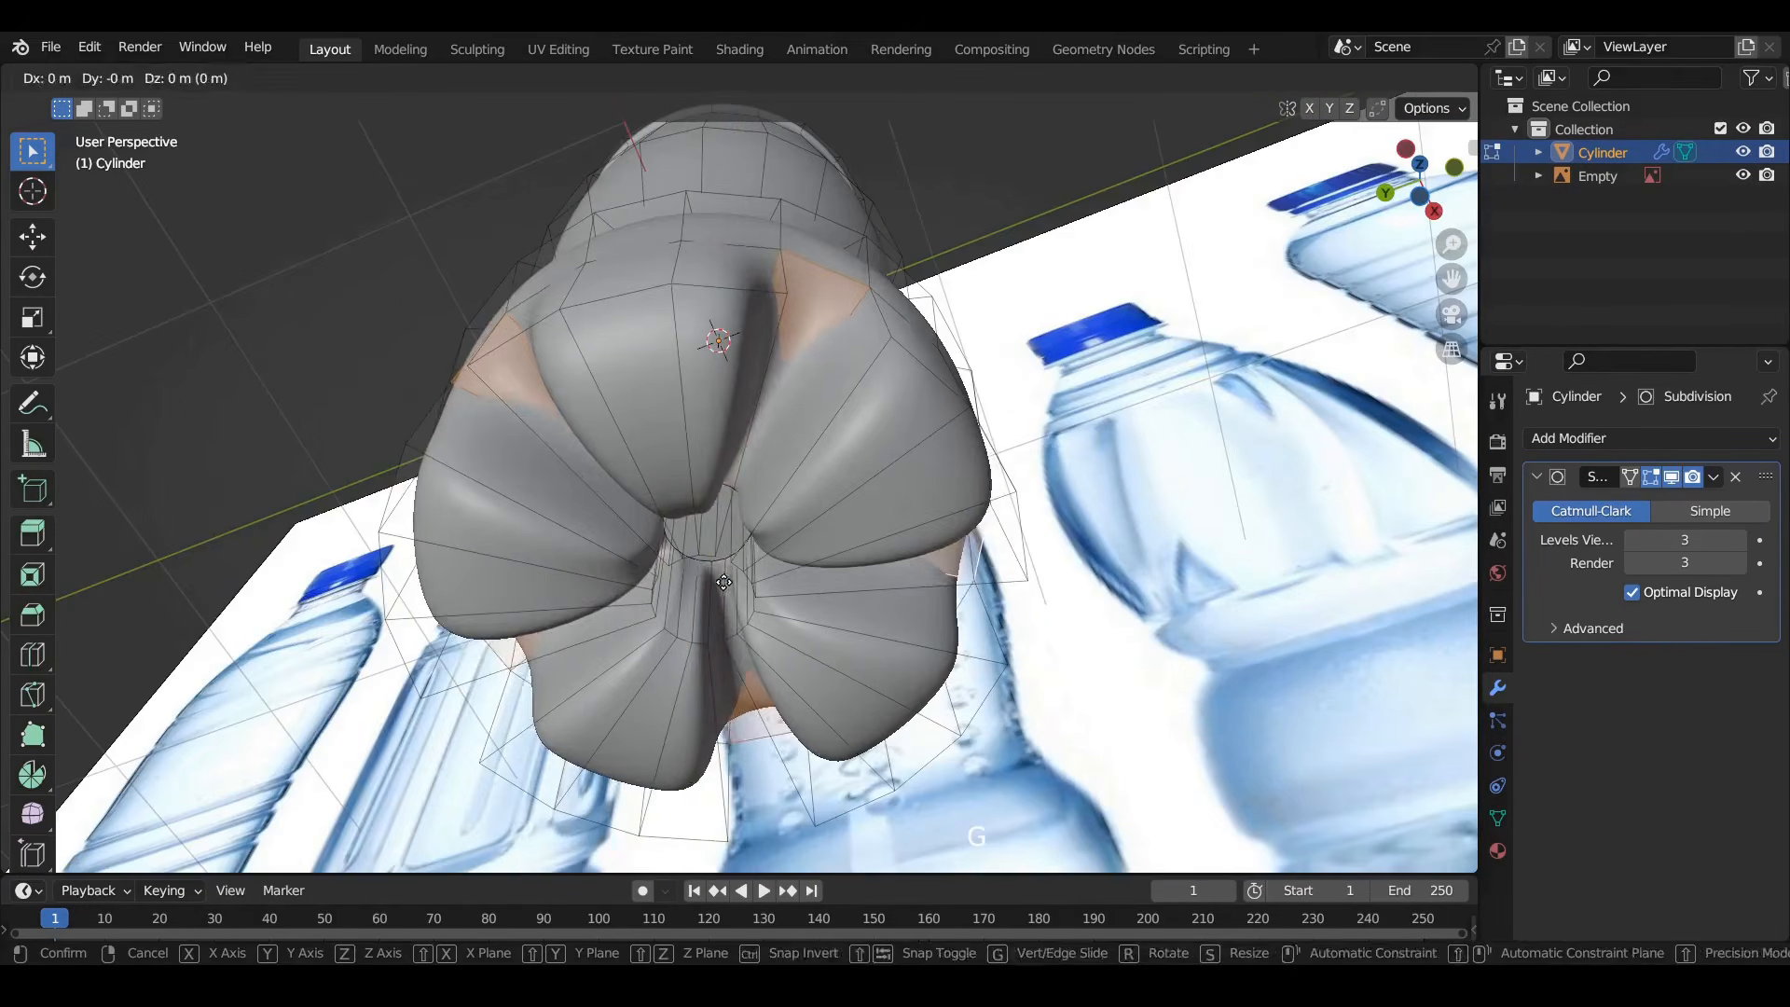
key("z")
left_click(720, 550)
key("Tab")
middle_click_drag(720, 420, 774, 569)
scroll(774, 568, "down", 3)
scroll(780, 449, "down", 1)
middle_click_drag(774, 373, 501, 176, "shift")
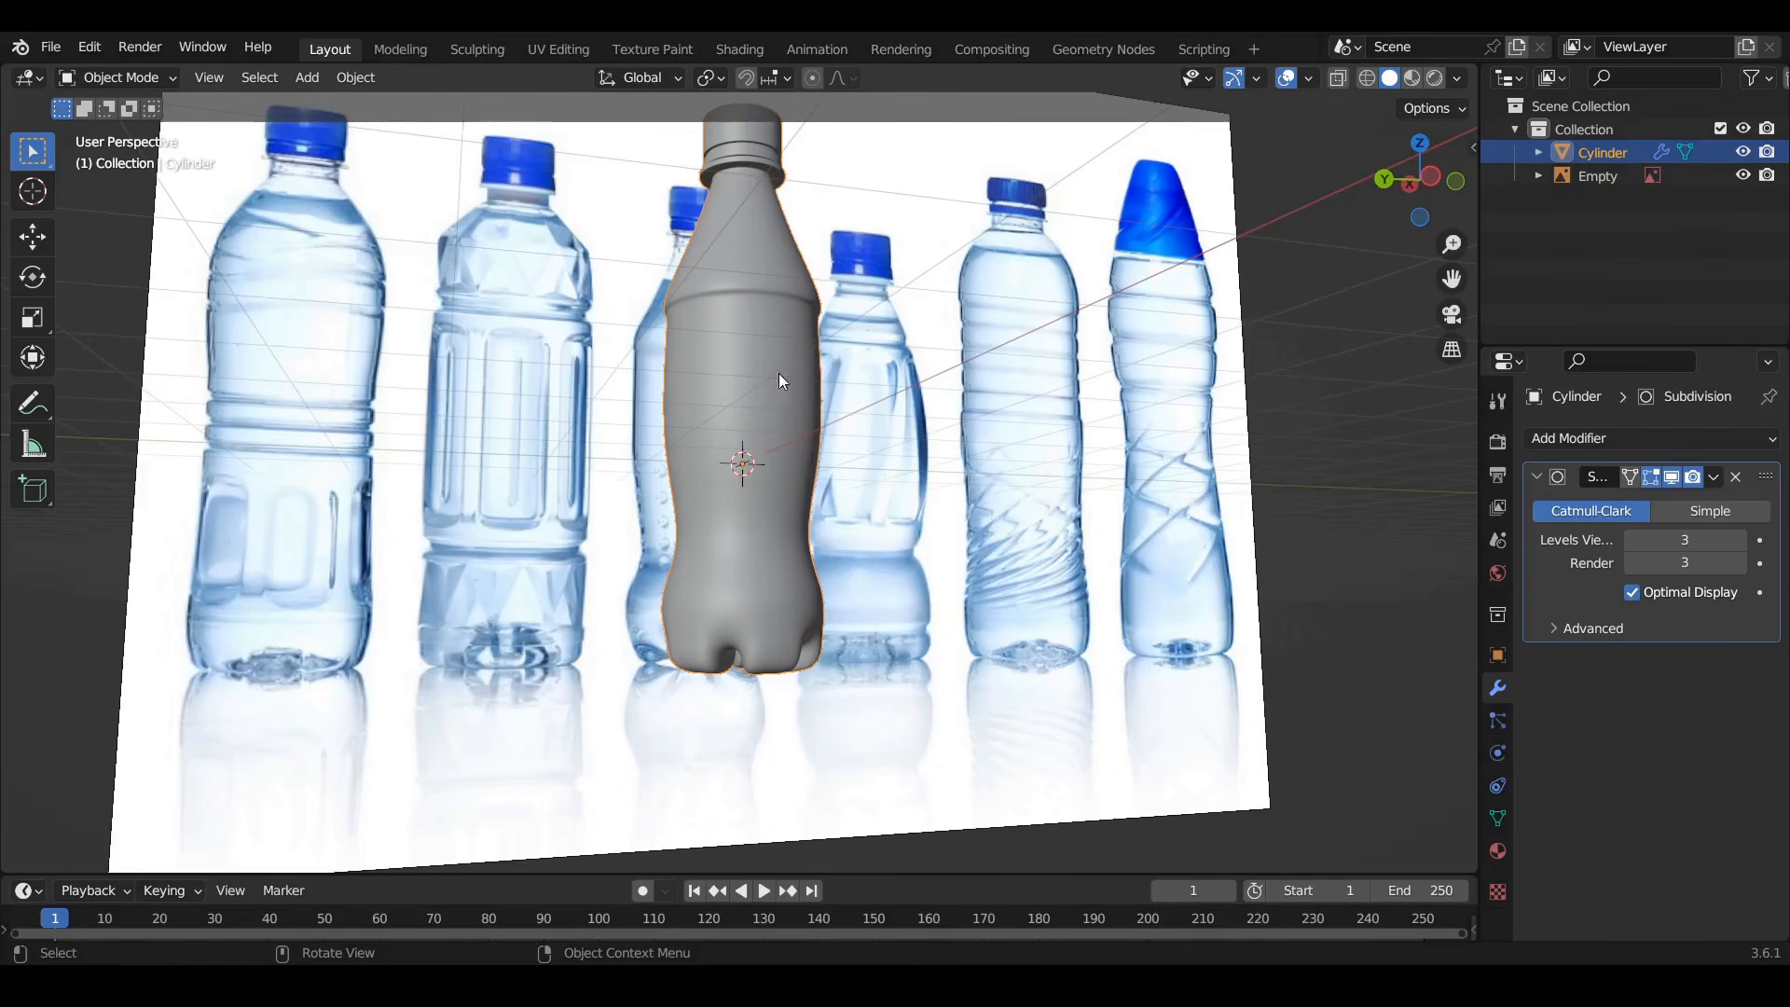
Examine the finished bottle's body and five-footed base from the side and from below
middle_click_drag(780, 373, 740, 511)
middle_click_drag(737, 294, 733, 270, "shift")
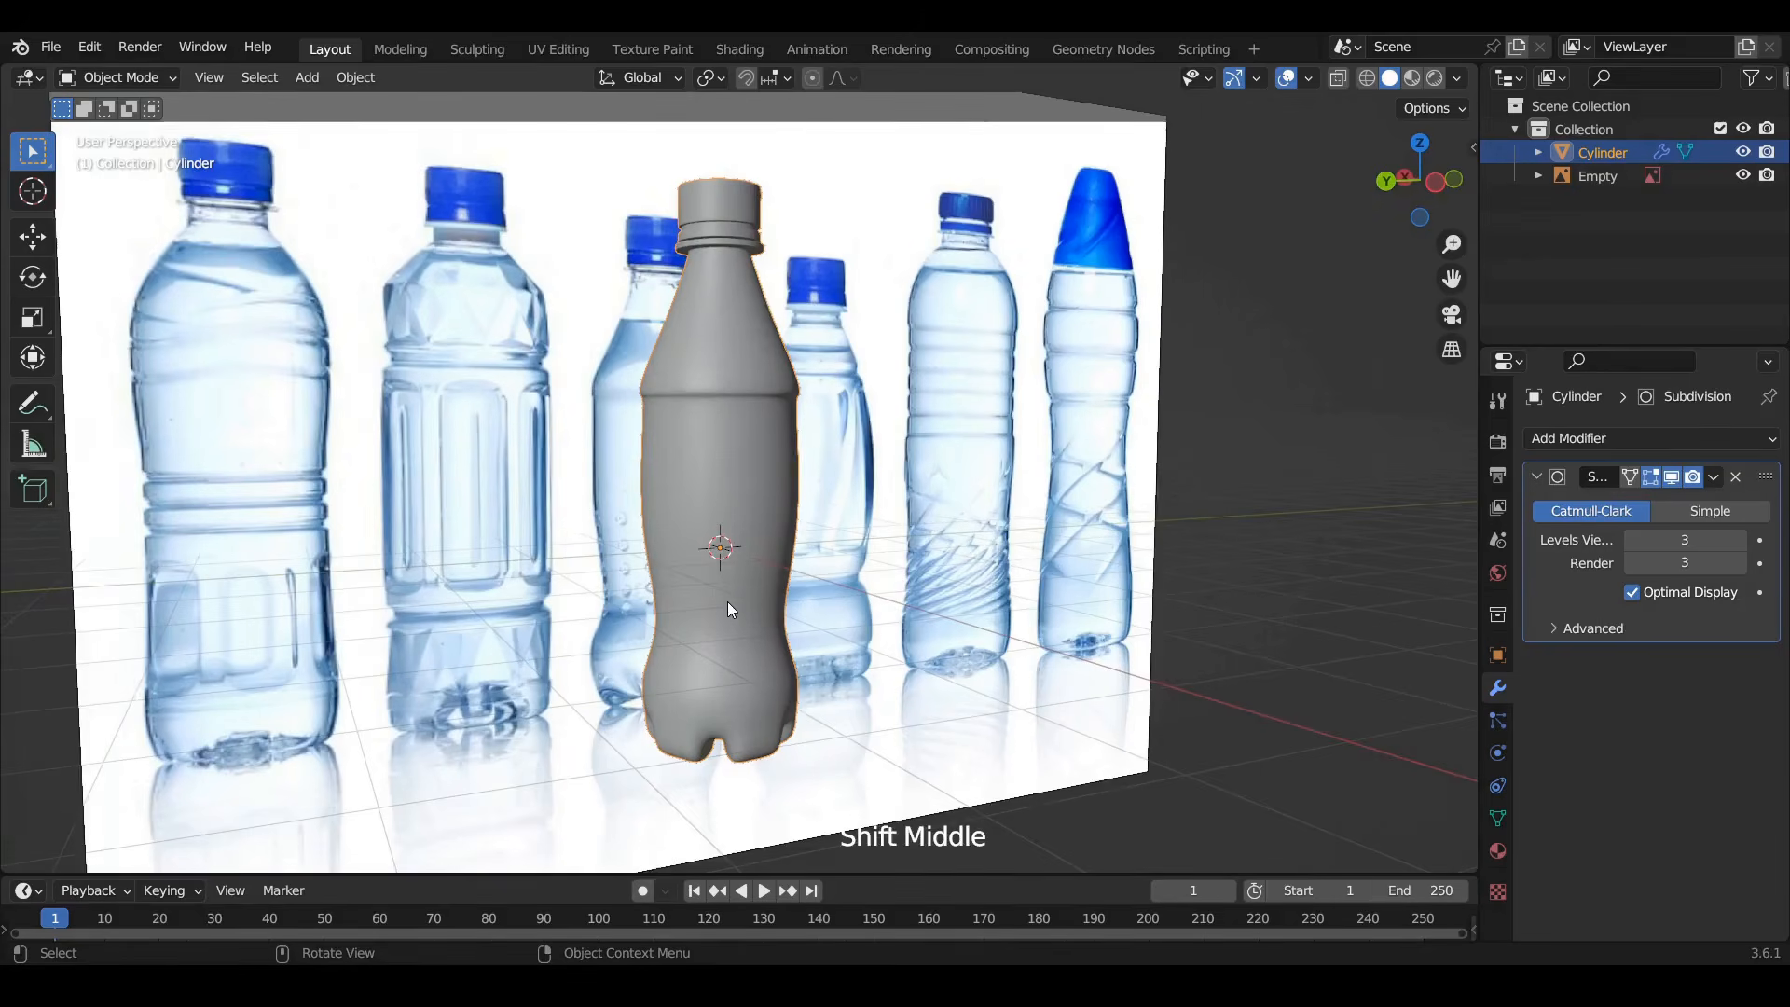
middle_click_drag(731, 609, 716, 390)
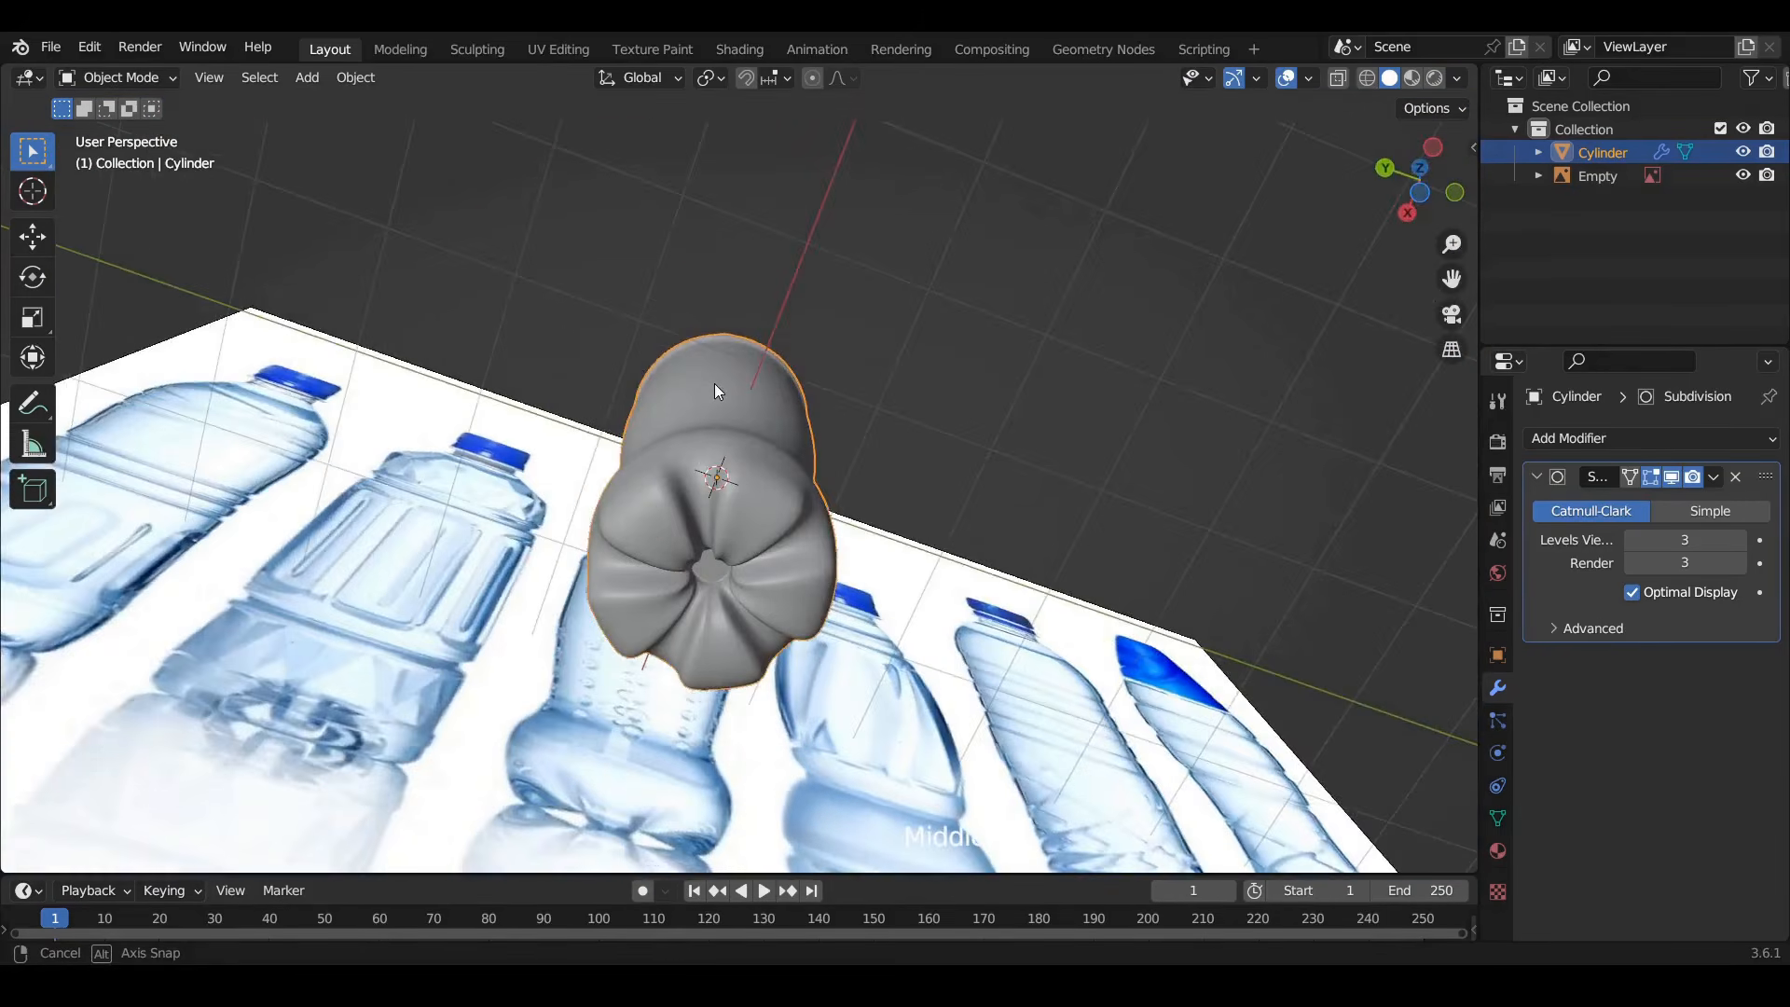
scroll(711, 573, "up", 6)
middle_click_drag(727, 476, 690, 621)
scroll(690, 621, "down", 5)
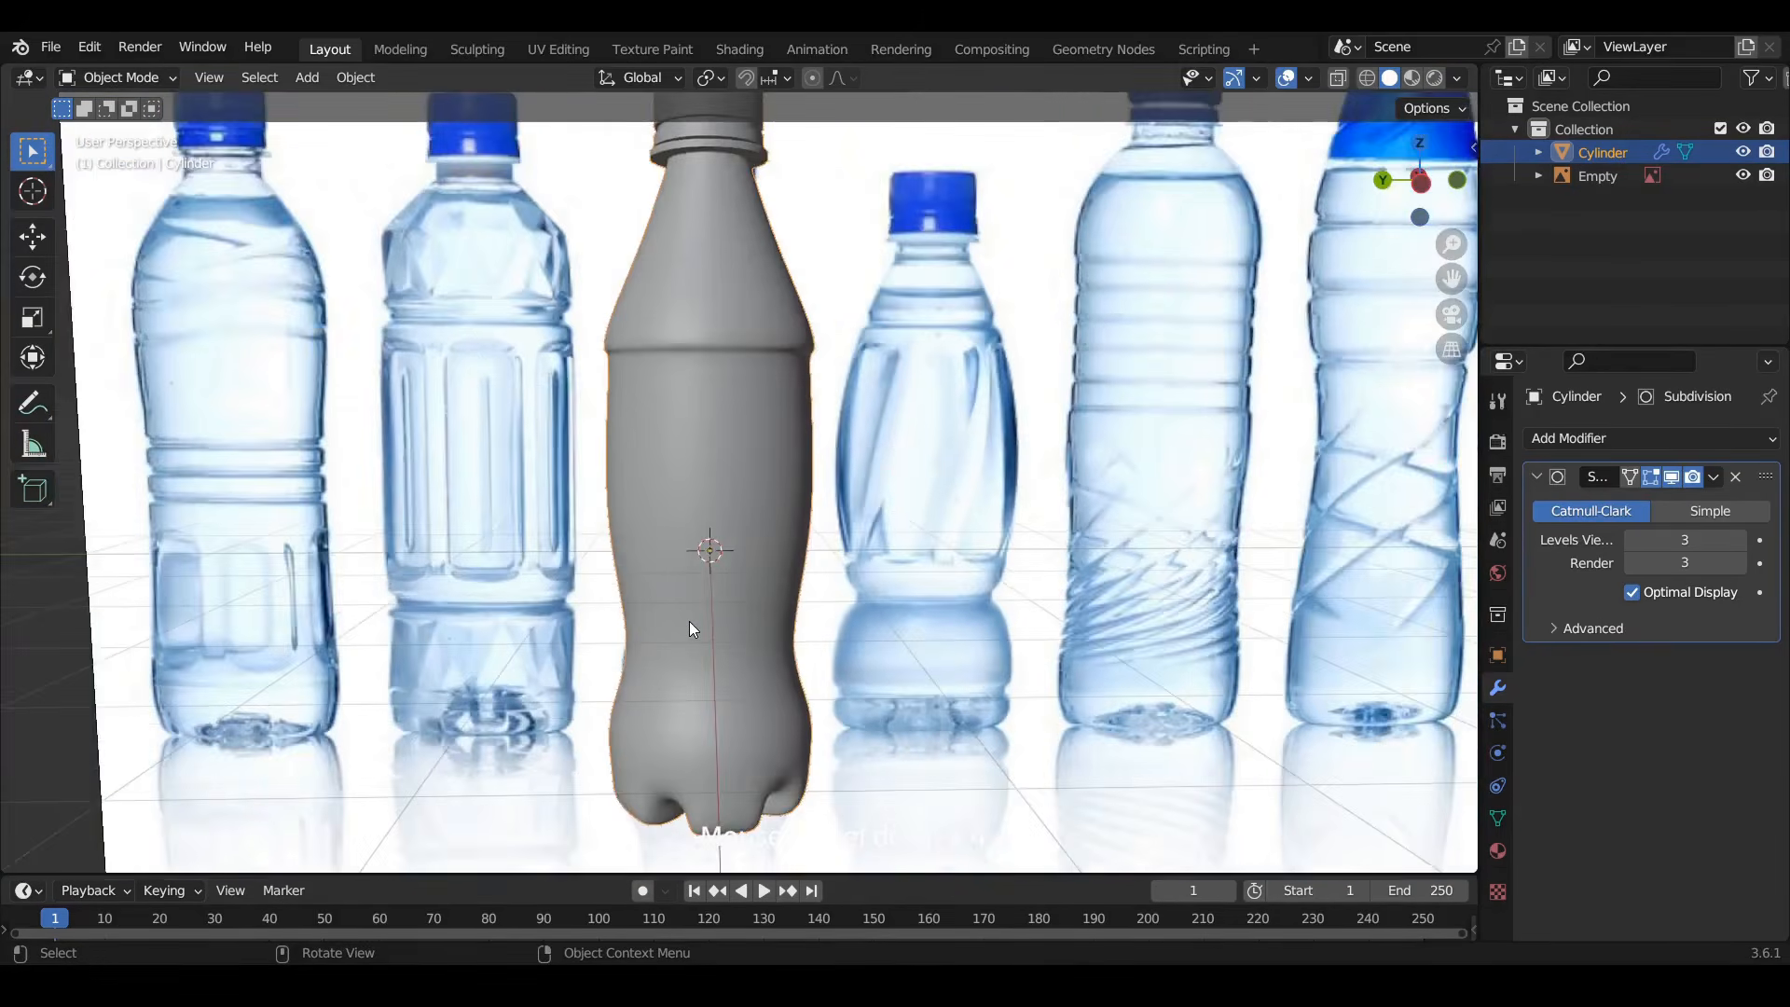
scroll(709, 569, "down", 4)
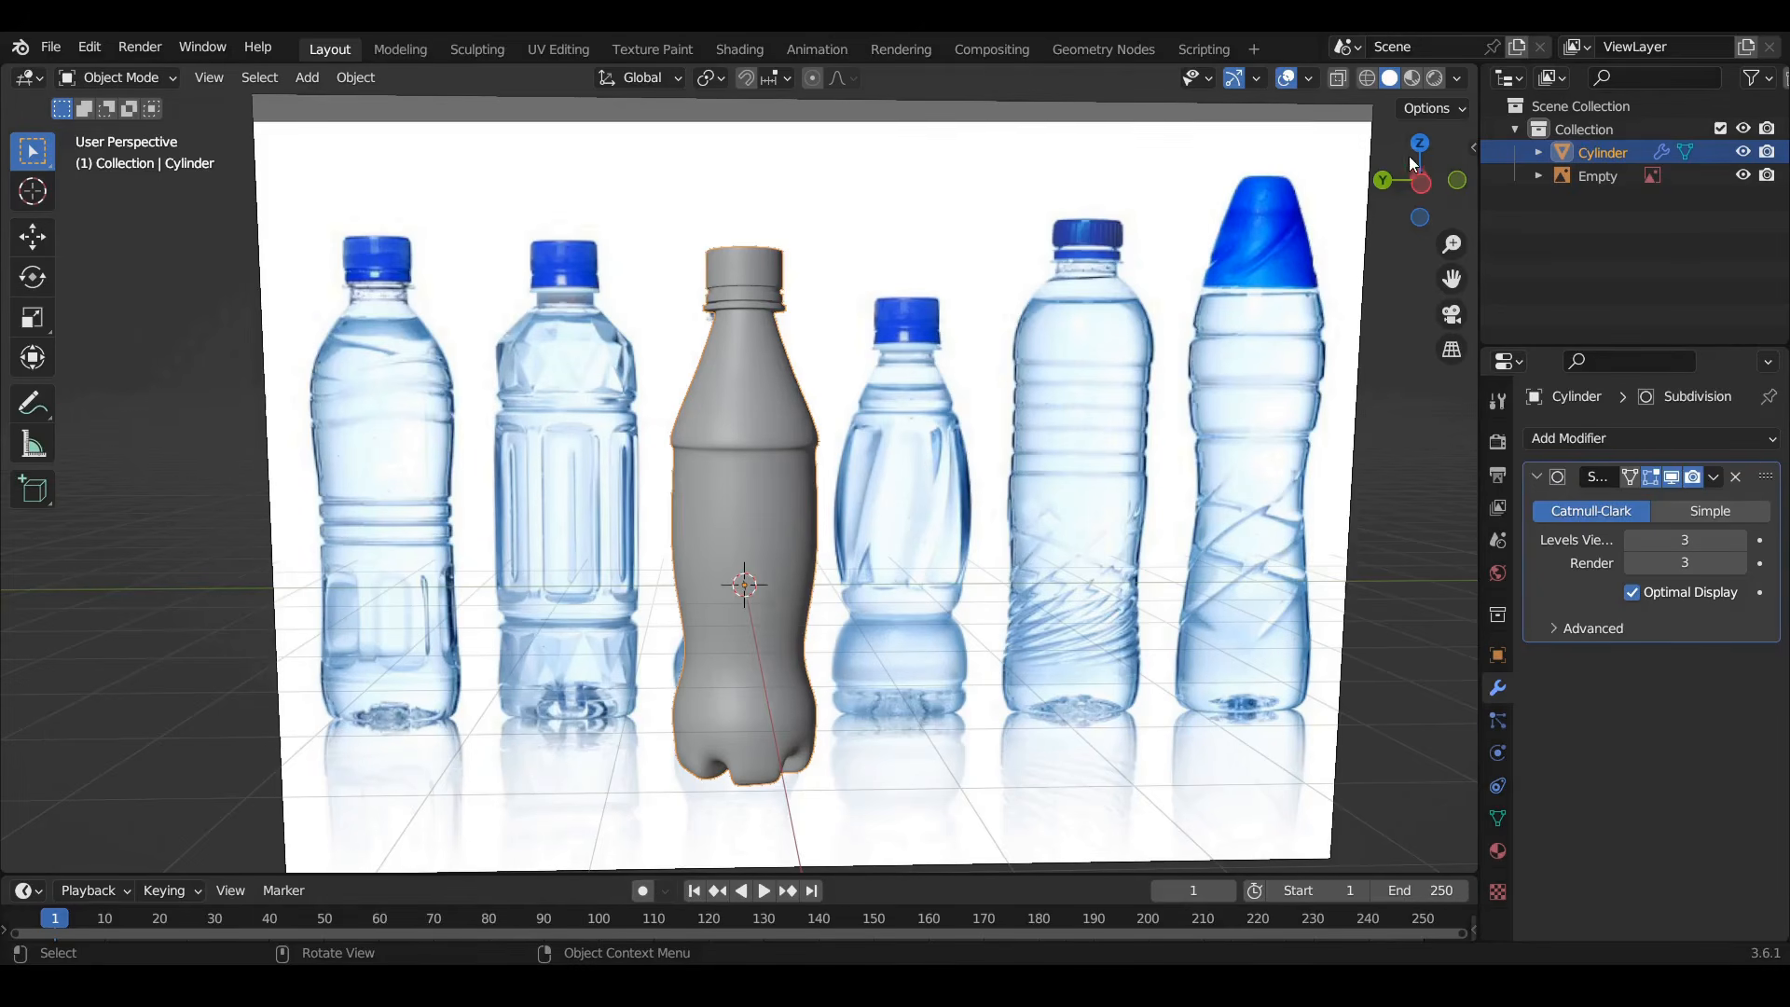
In Edit Mode with X-ray on in an orthographic side view, select all bottle faces from the shoulder down to the base
left_click(1421, 183)
left_click(140, 76)
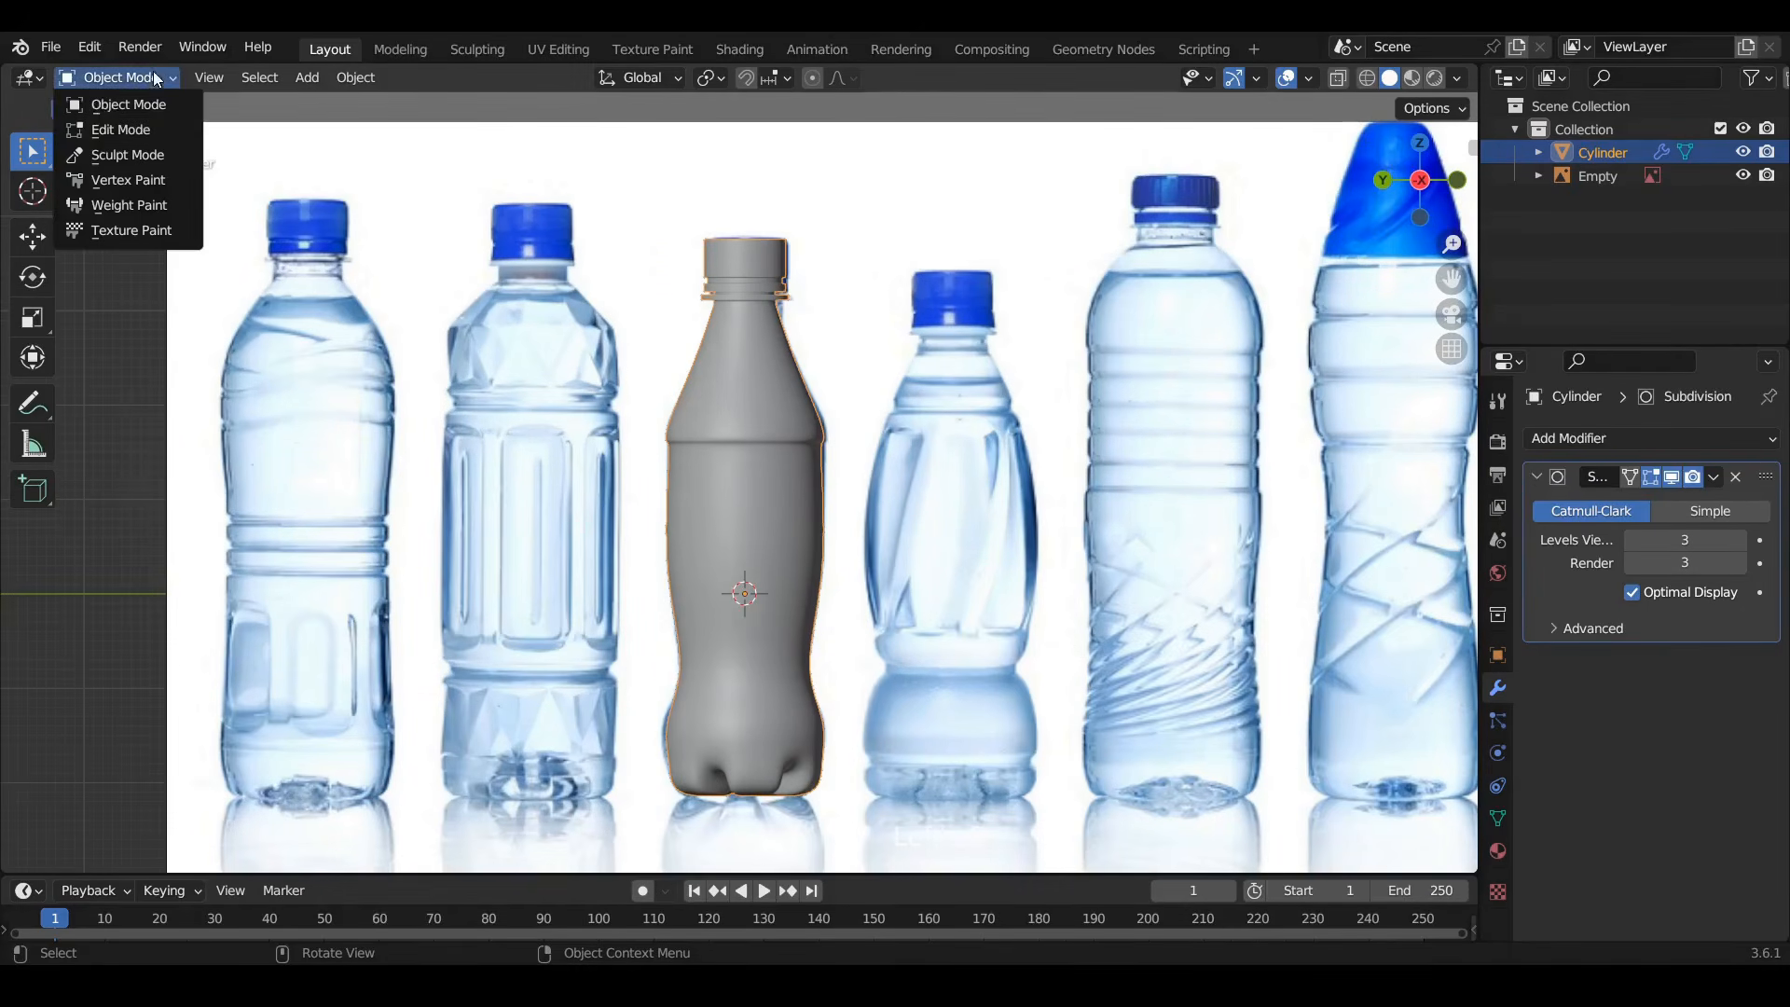
left_click(109, 130)
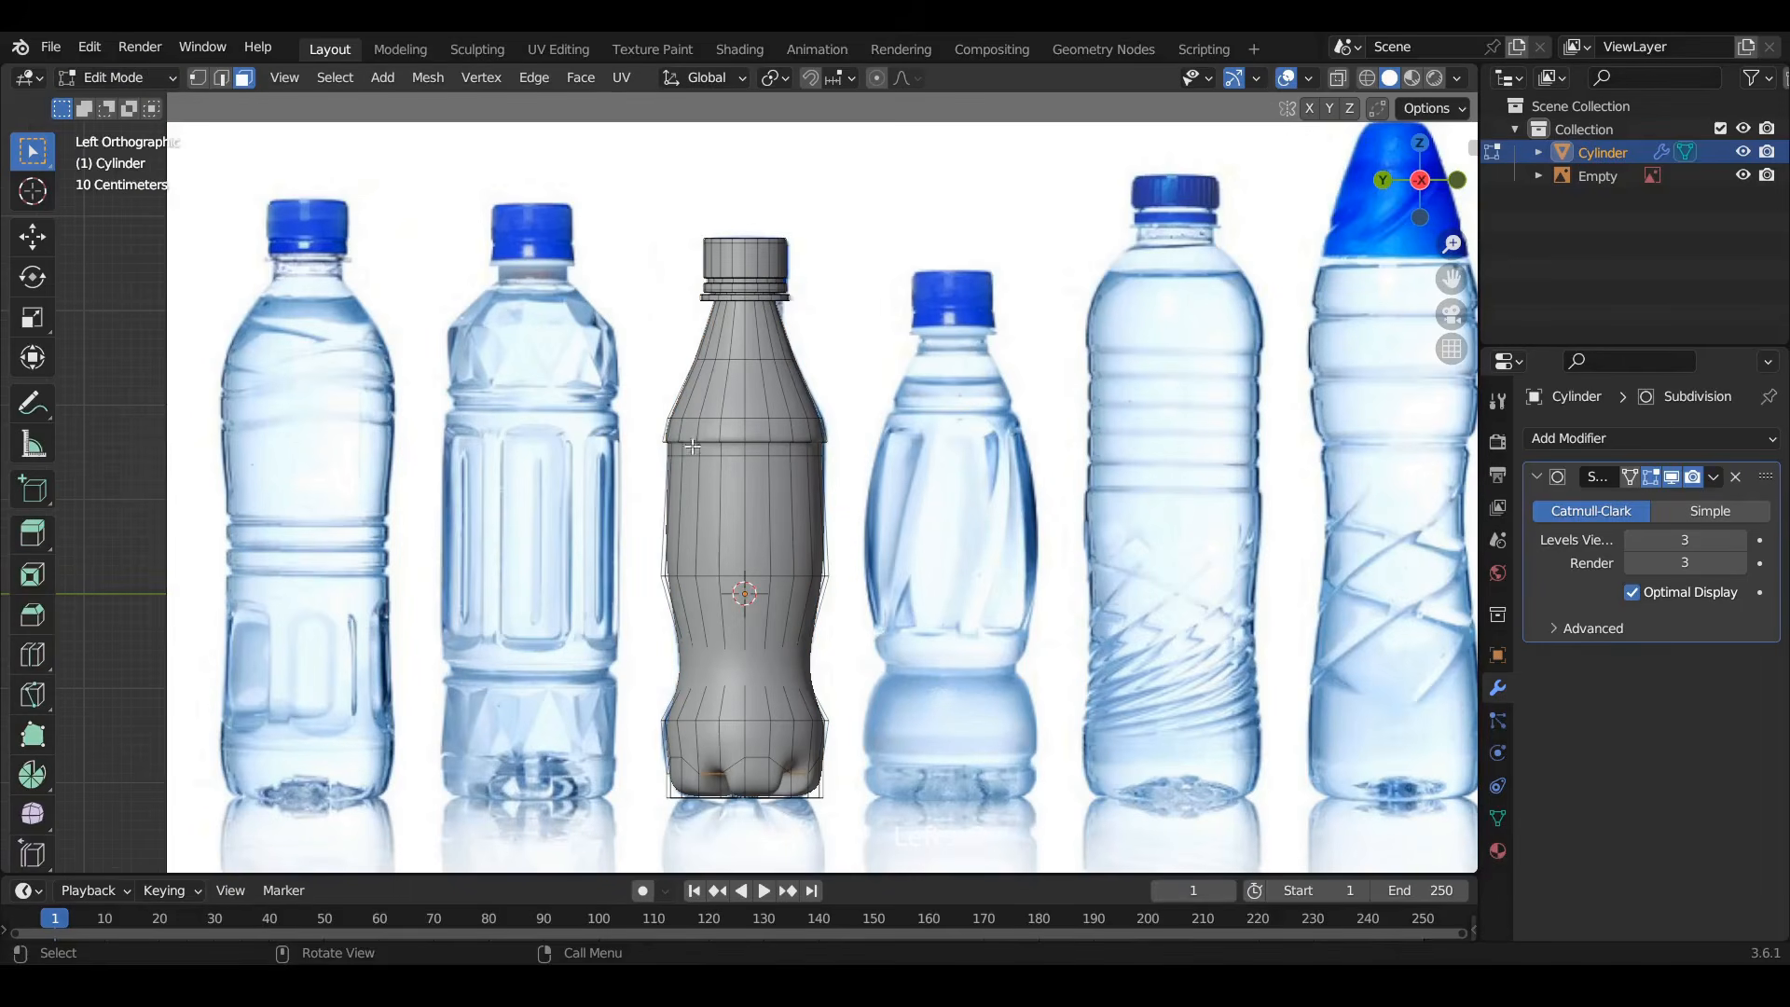
left_click(1338, 79)
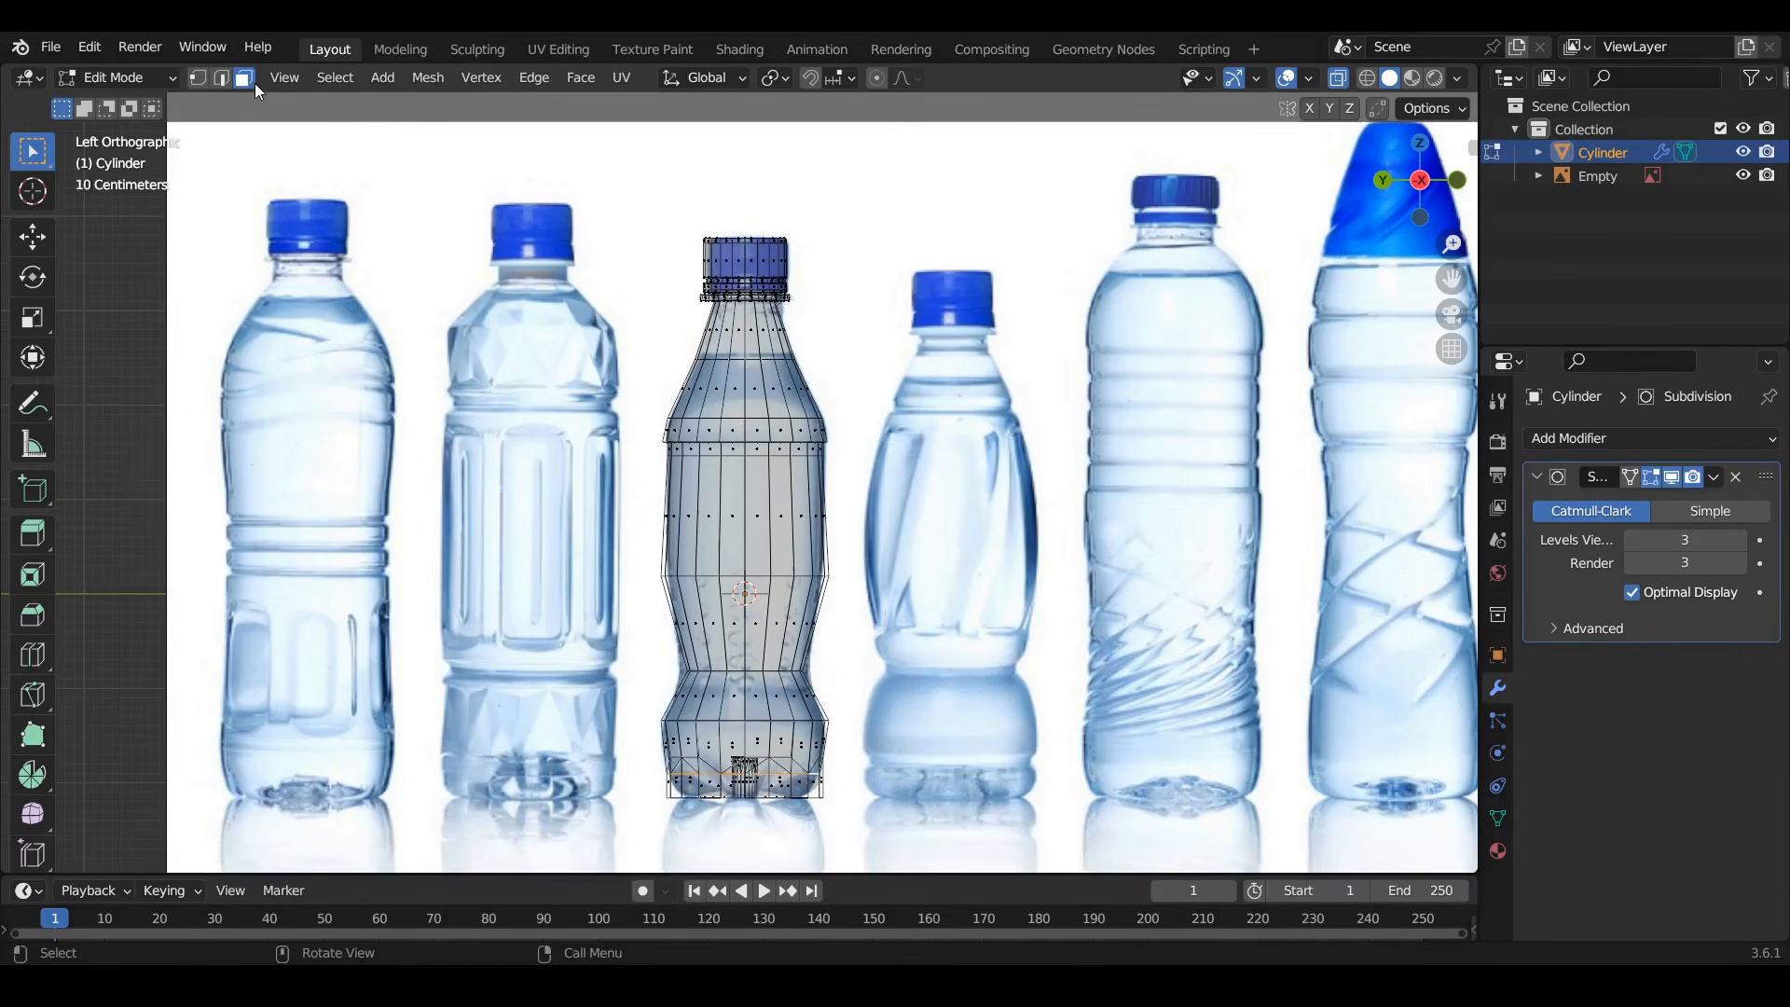
key("b")
left_click_drag(659, 402, 881, 842)
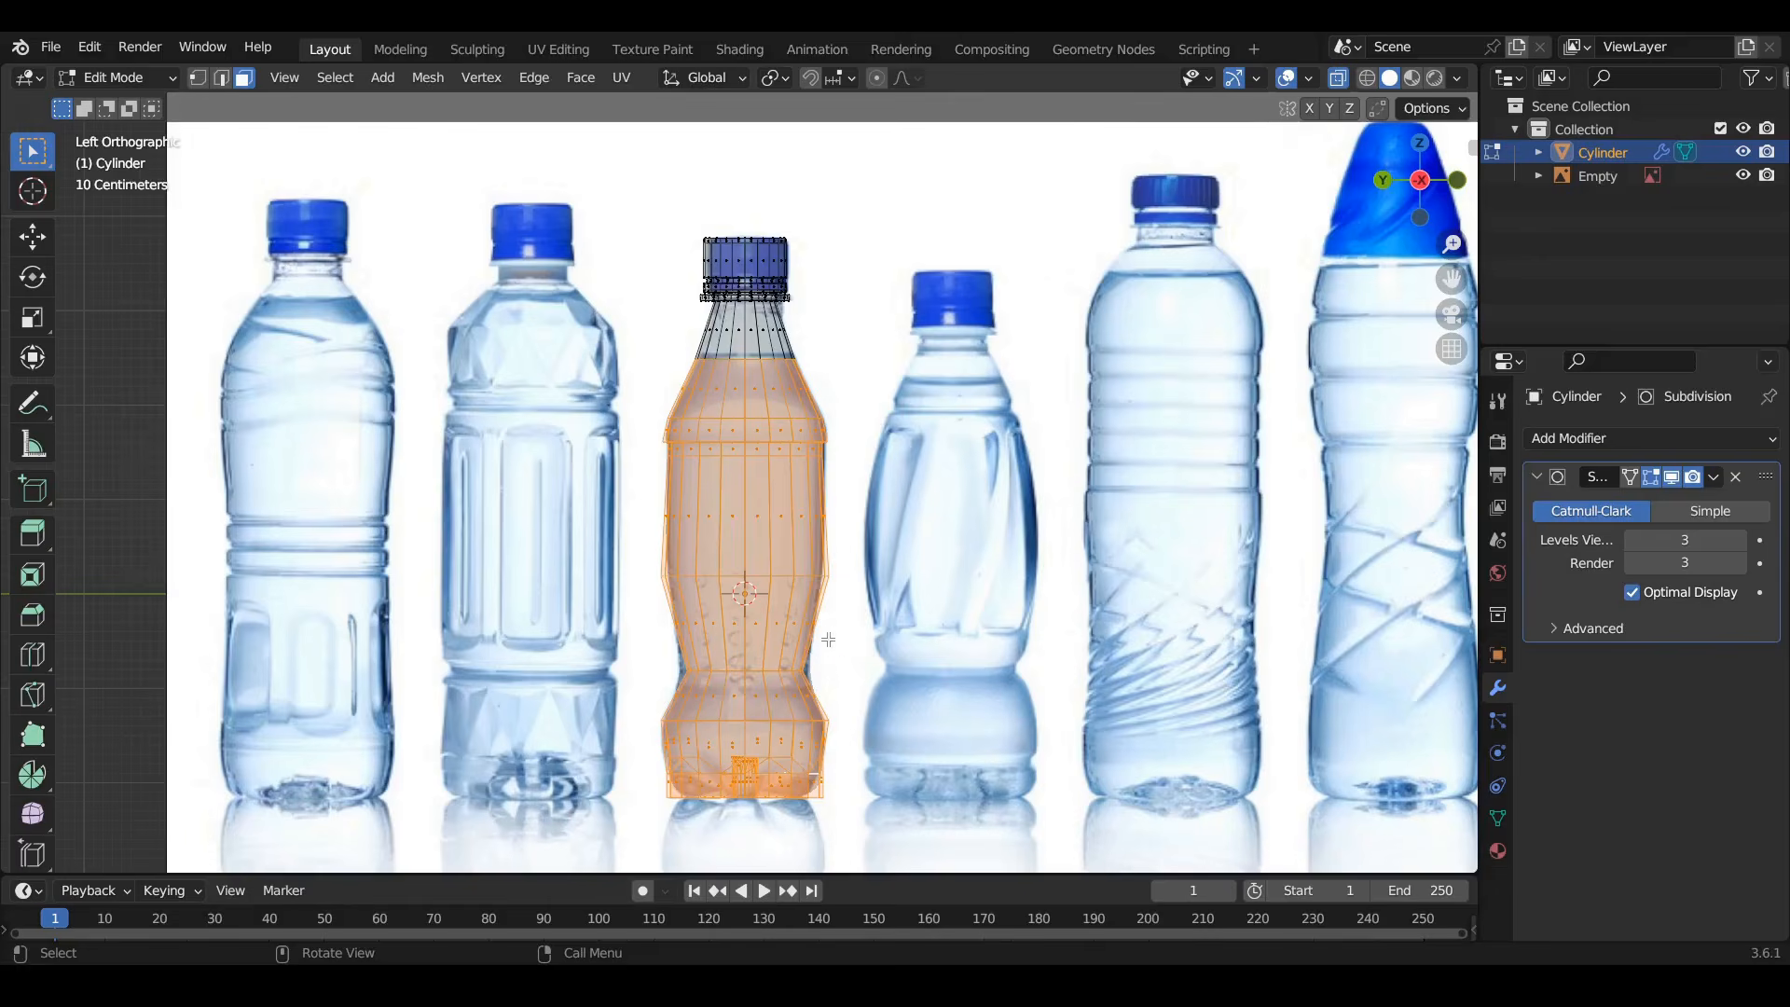
Duplicate the selected body faces in place and scale the copy down slightly so it fits just inside the bottle wall
scroll(852, 579, "up", 3)
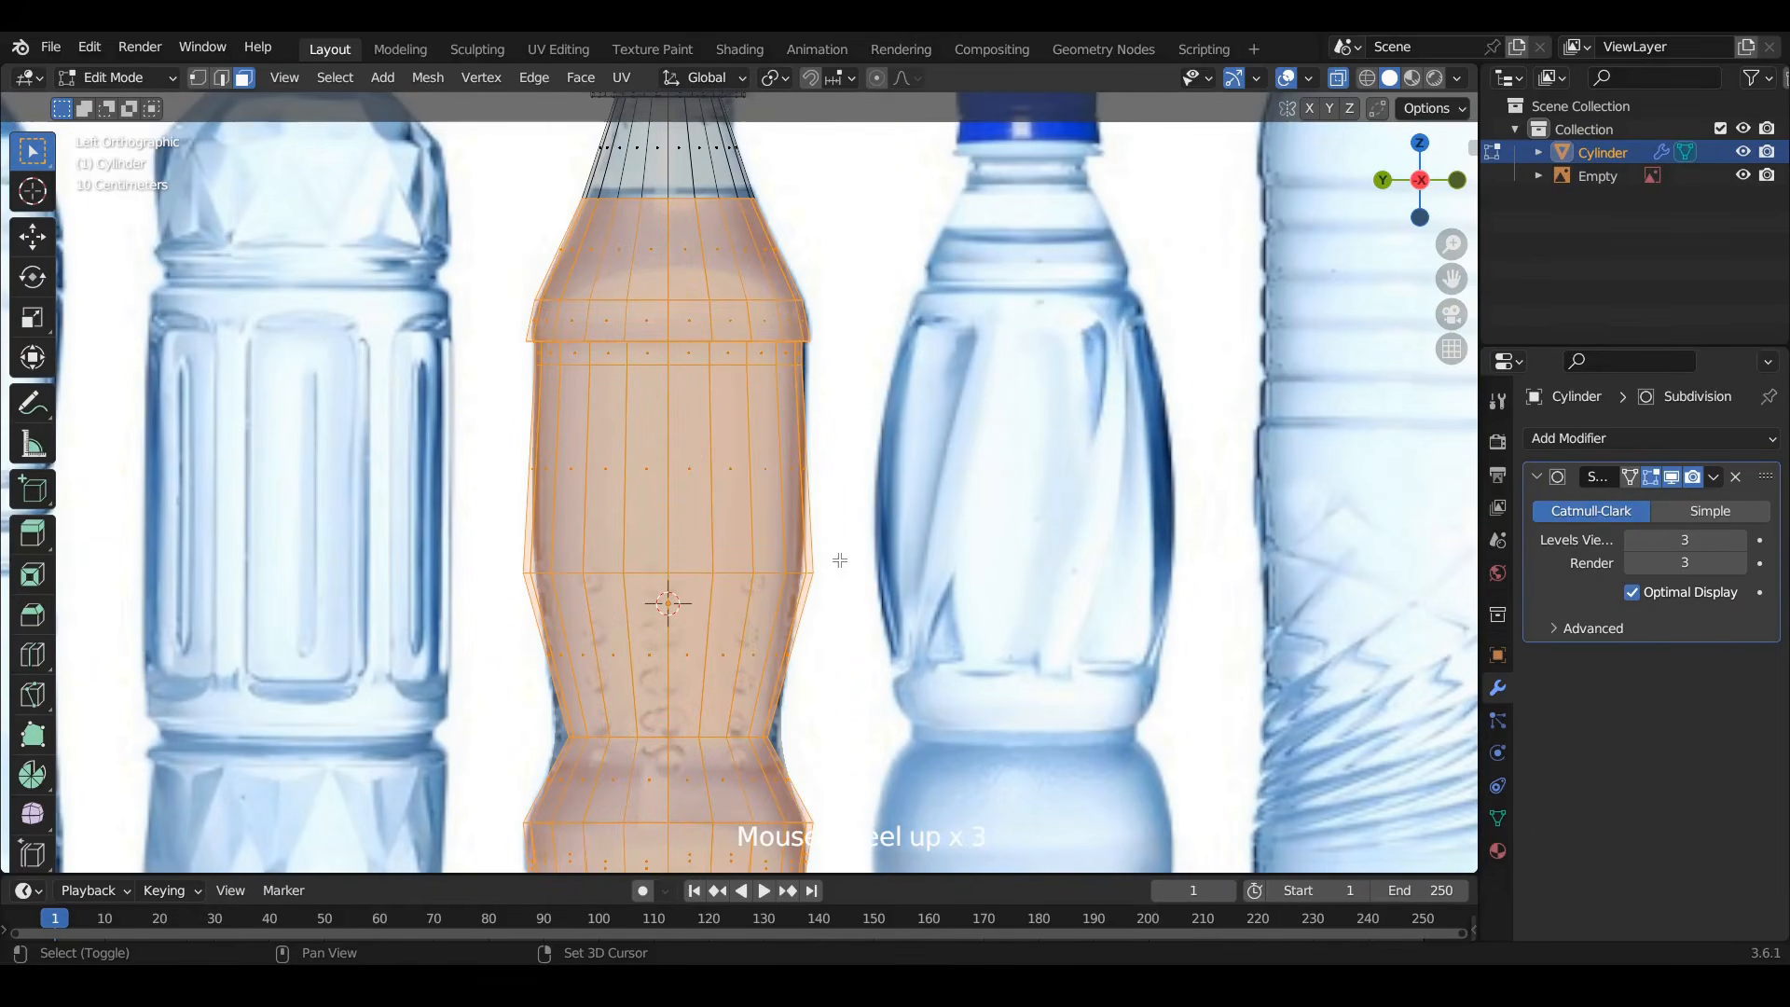
key("shift+d")
right_click(839, 559)
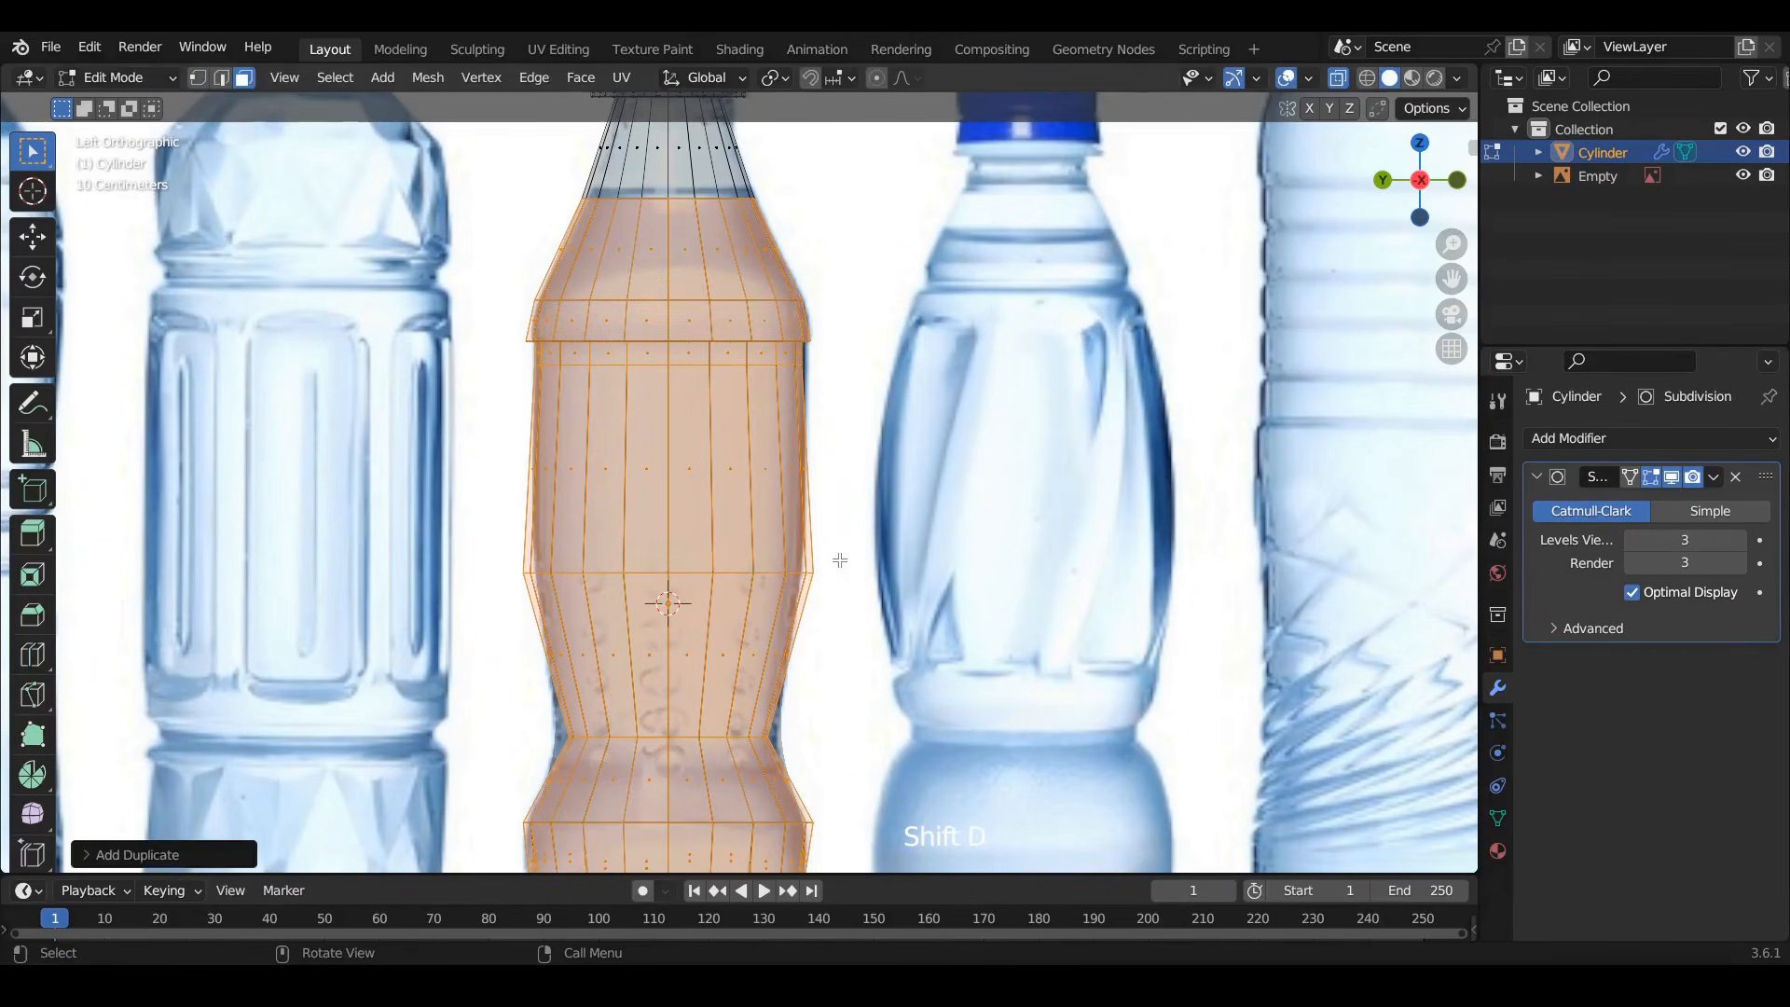
key("s")
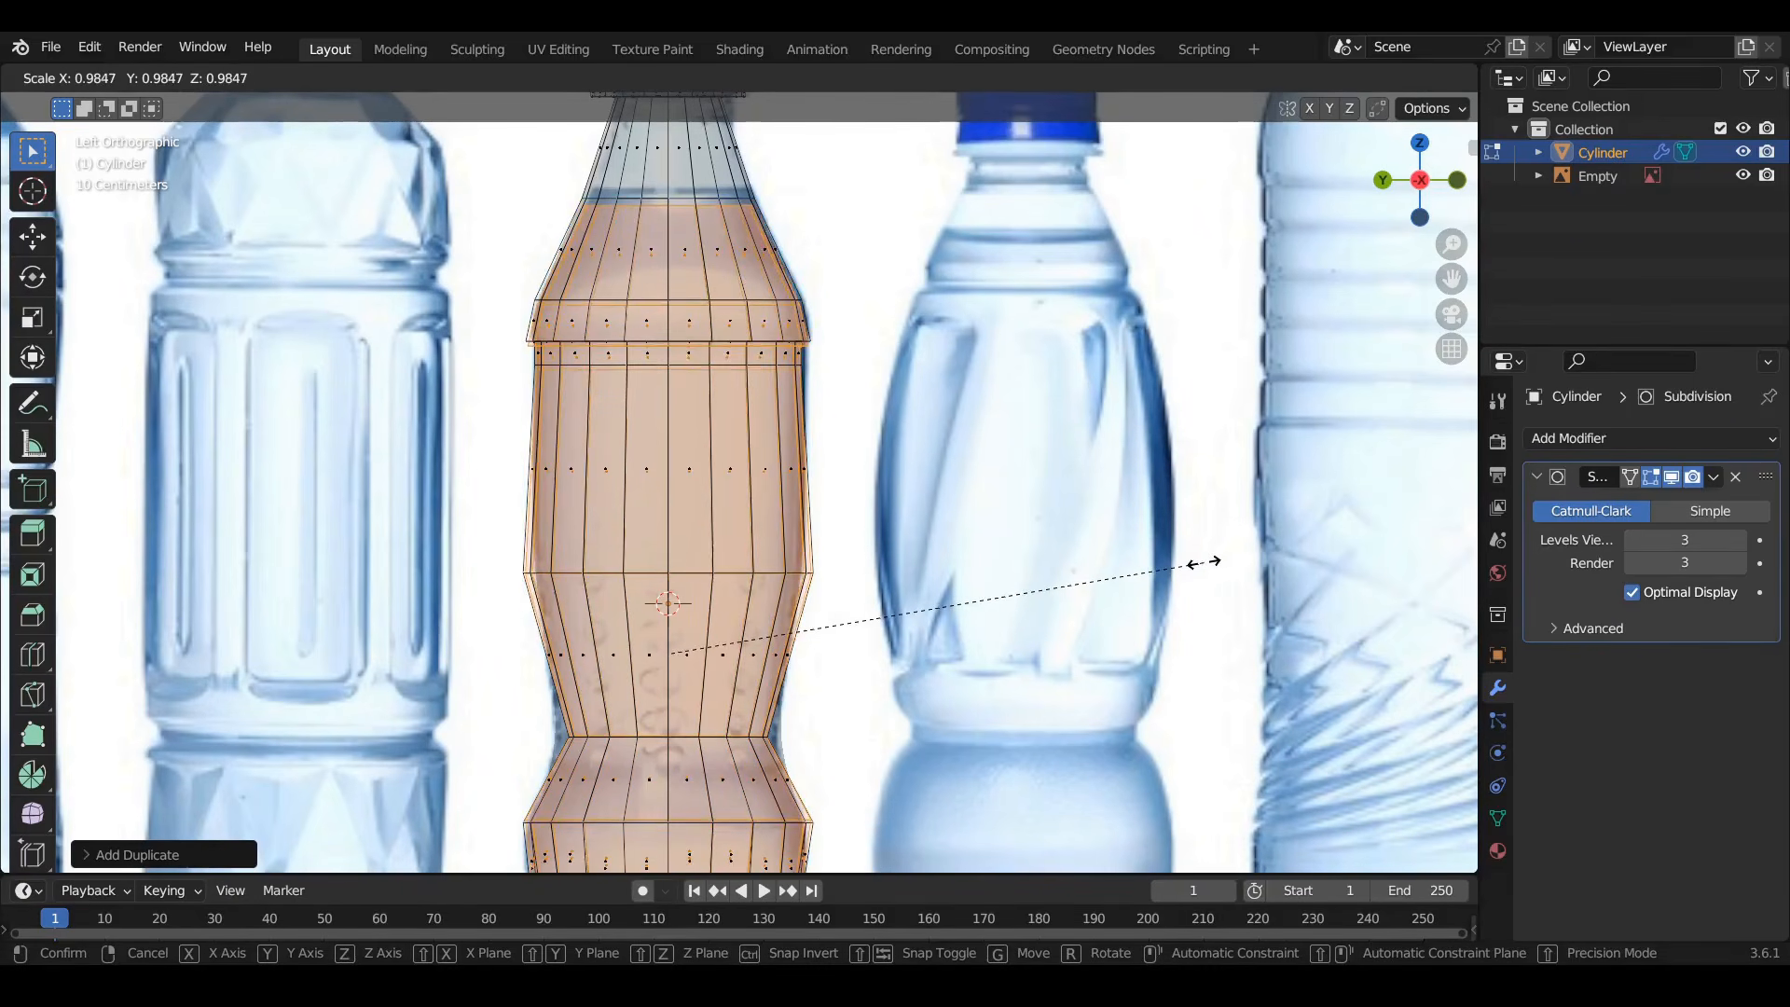
left_click(1198, 563)
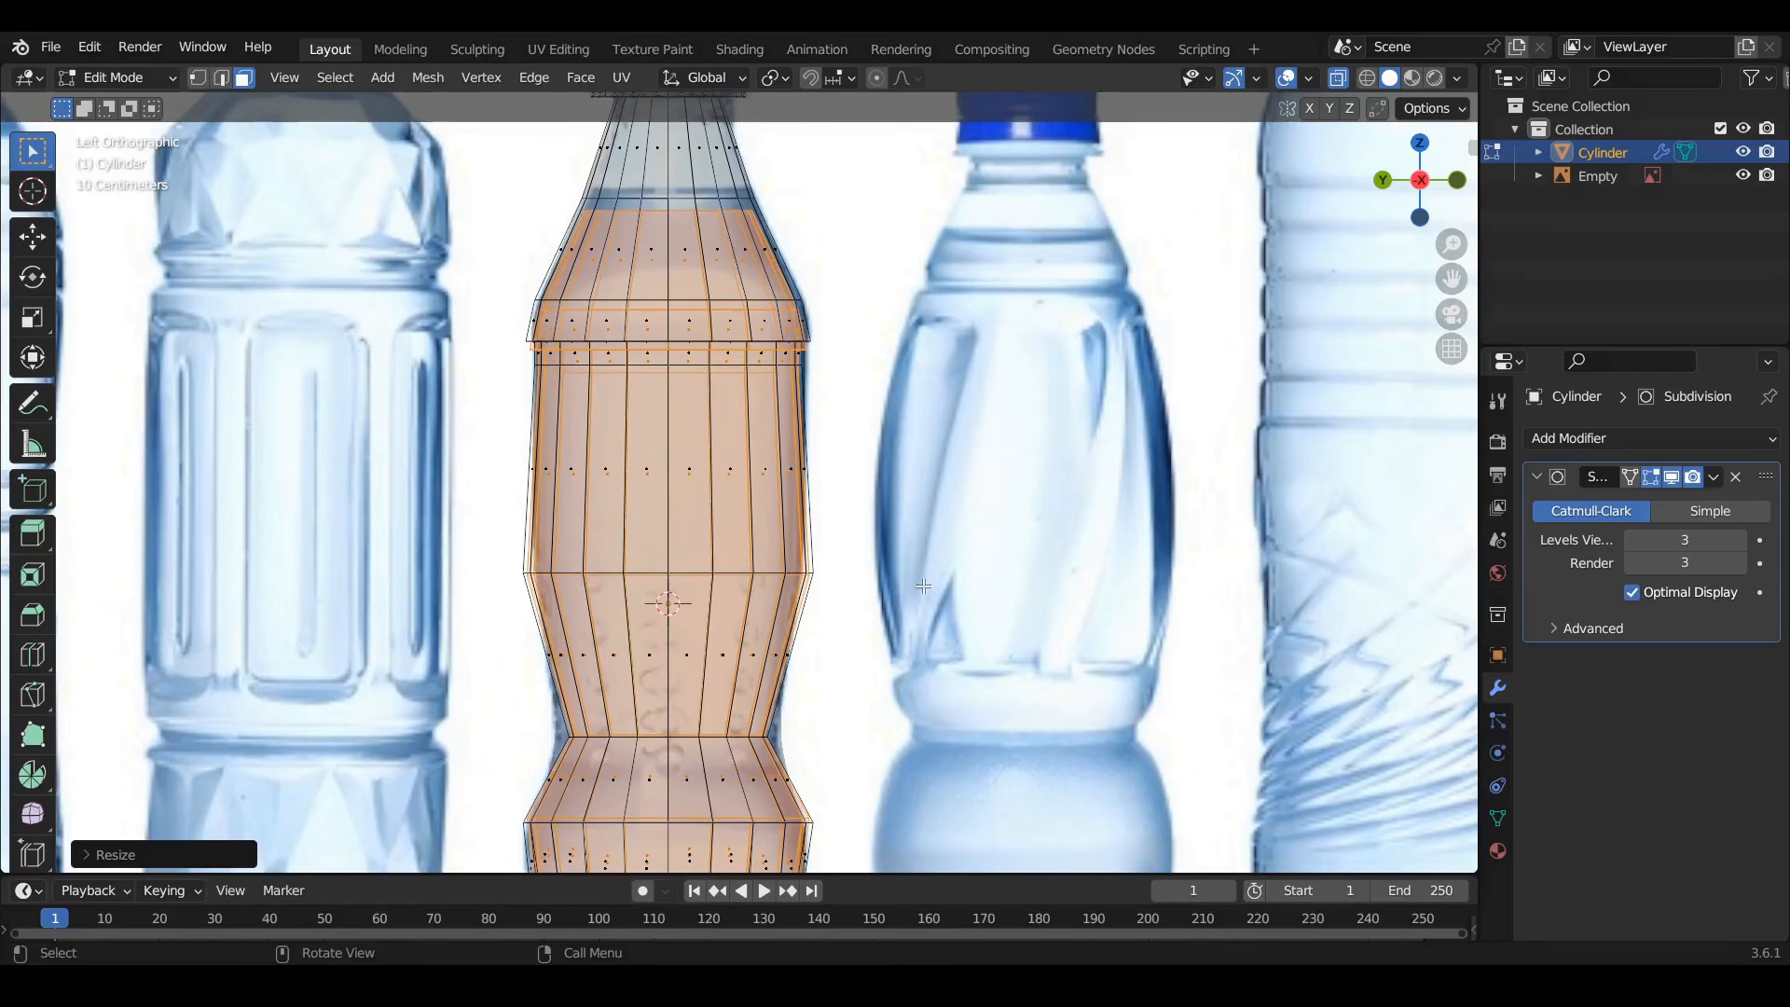
Separate the duplicated faces into their own object, rename it water in Object Mode, and turn X-ray off
key("p")
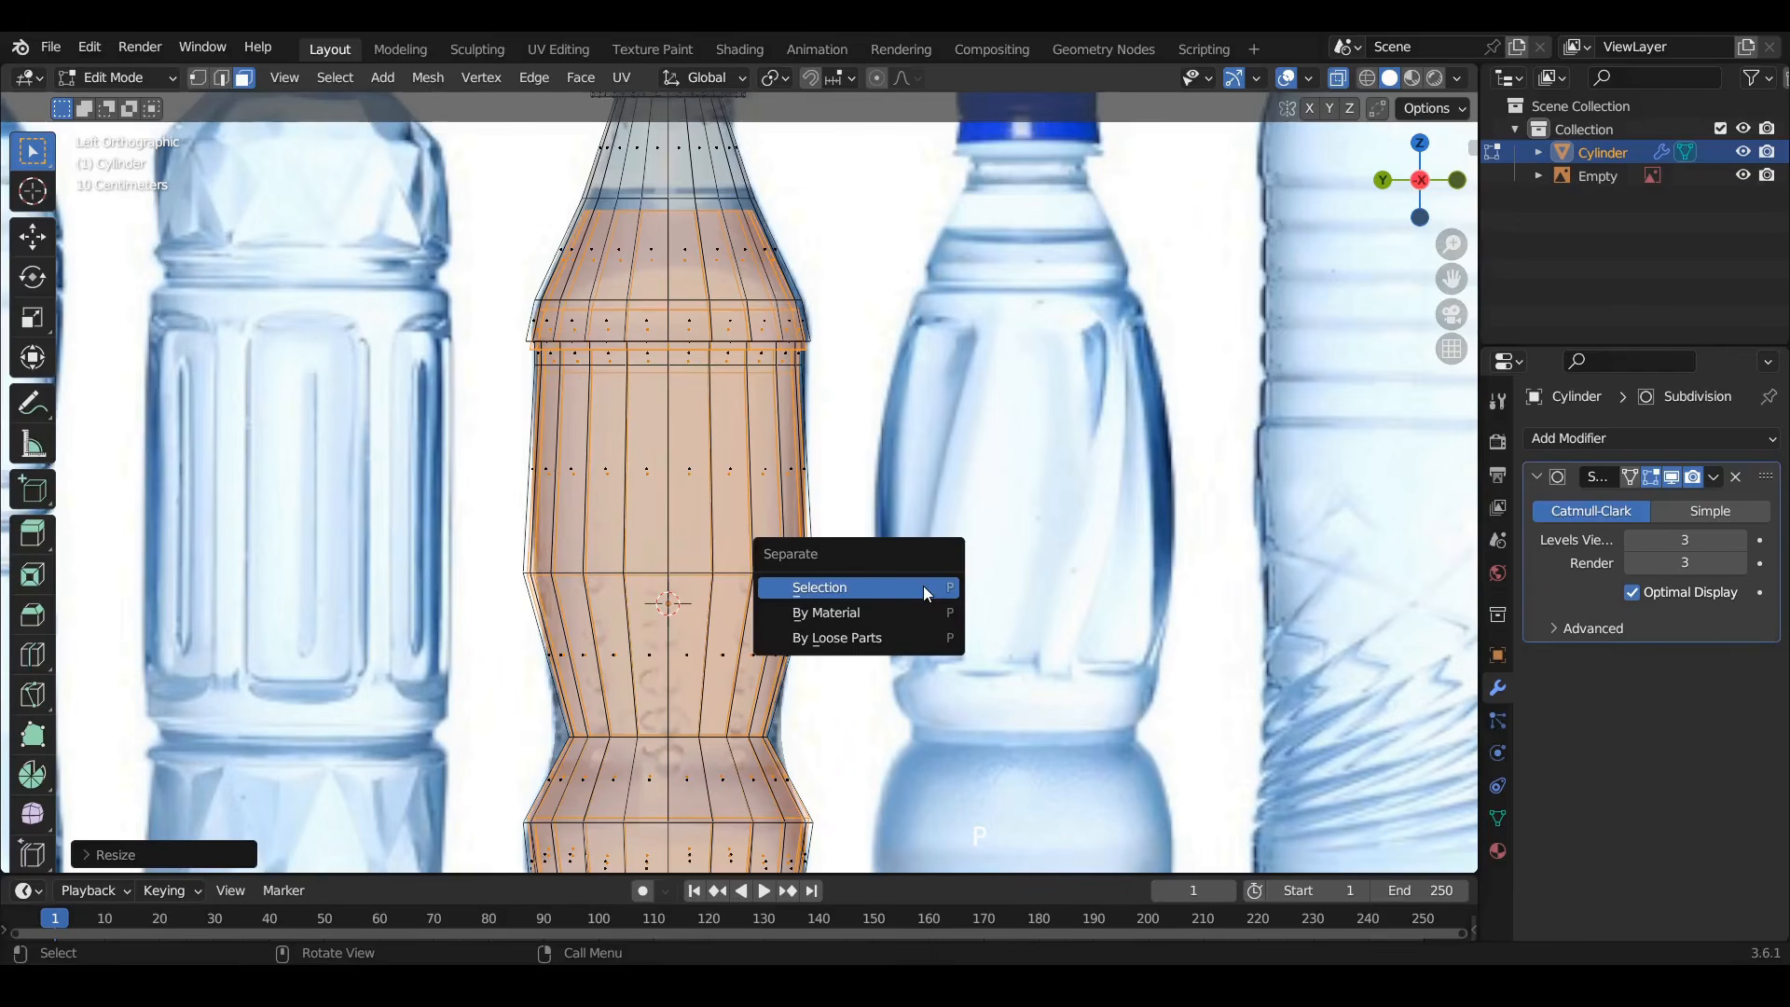
left_click(923, 586)
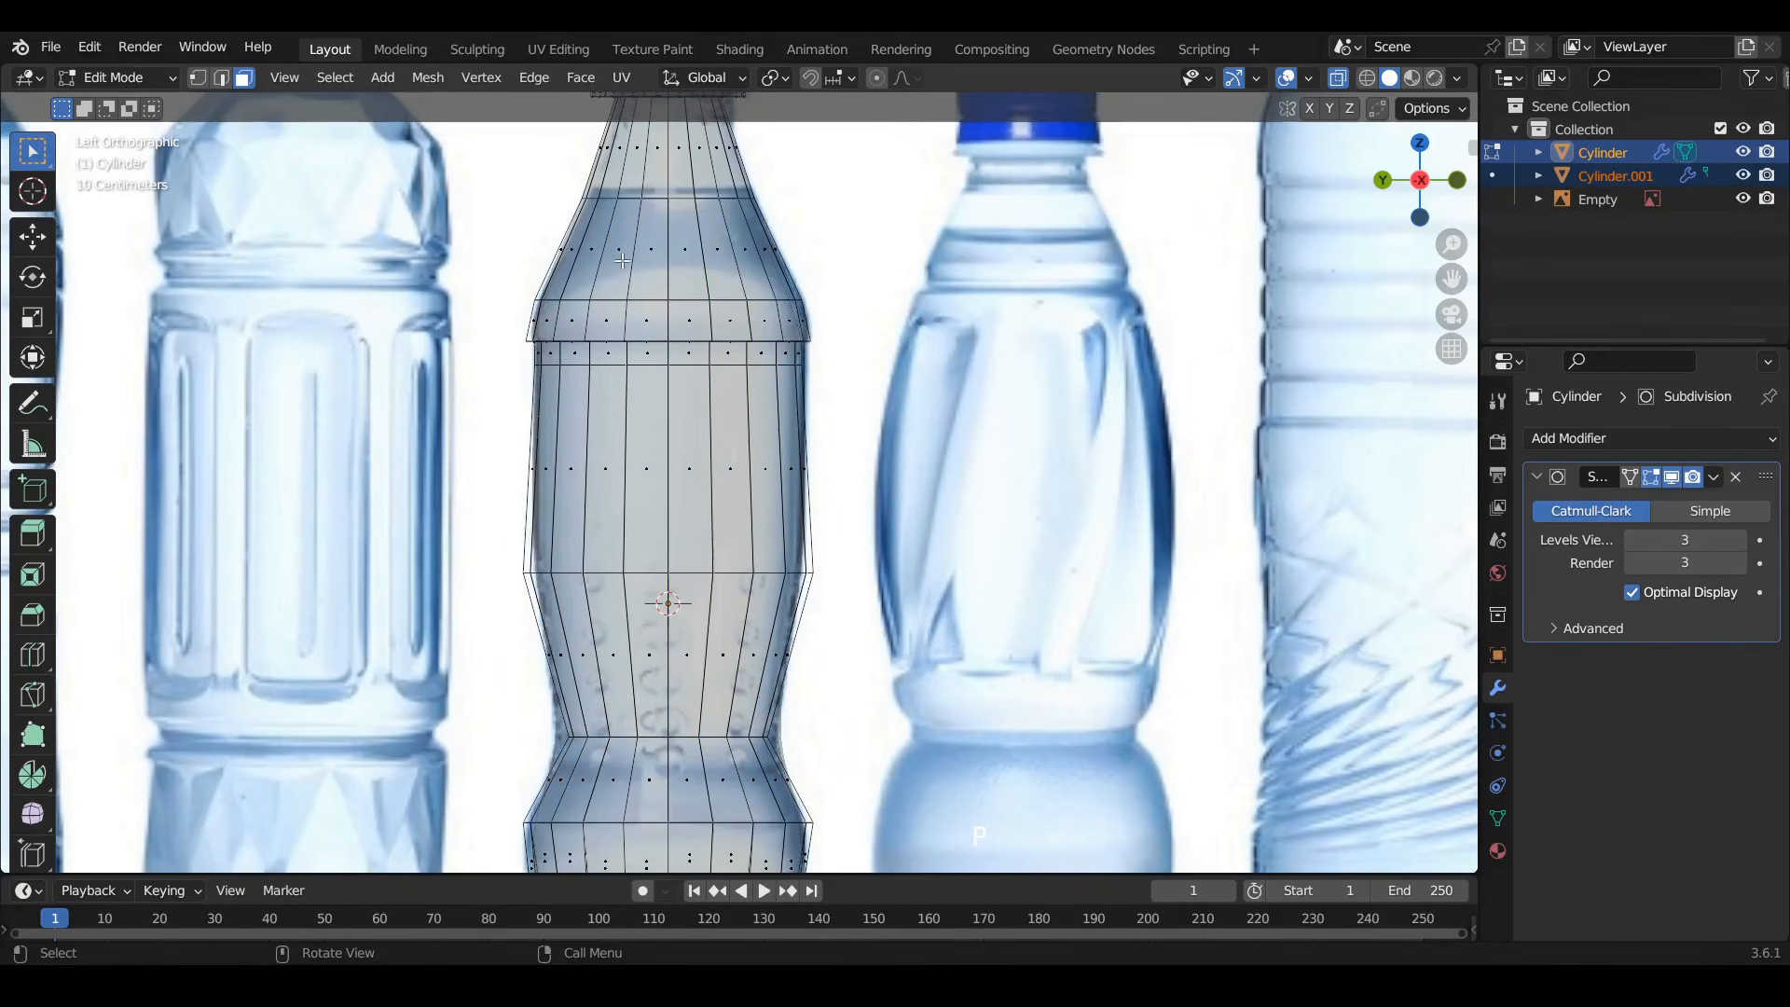
key("Tab")
left_click(1628, 176)
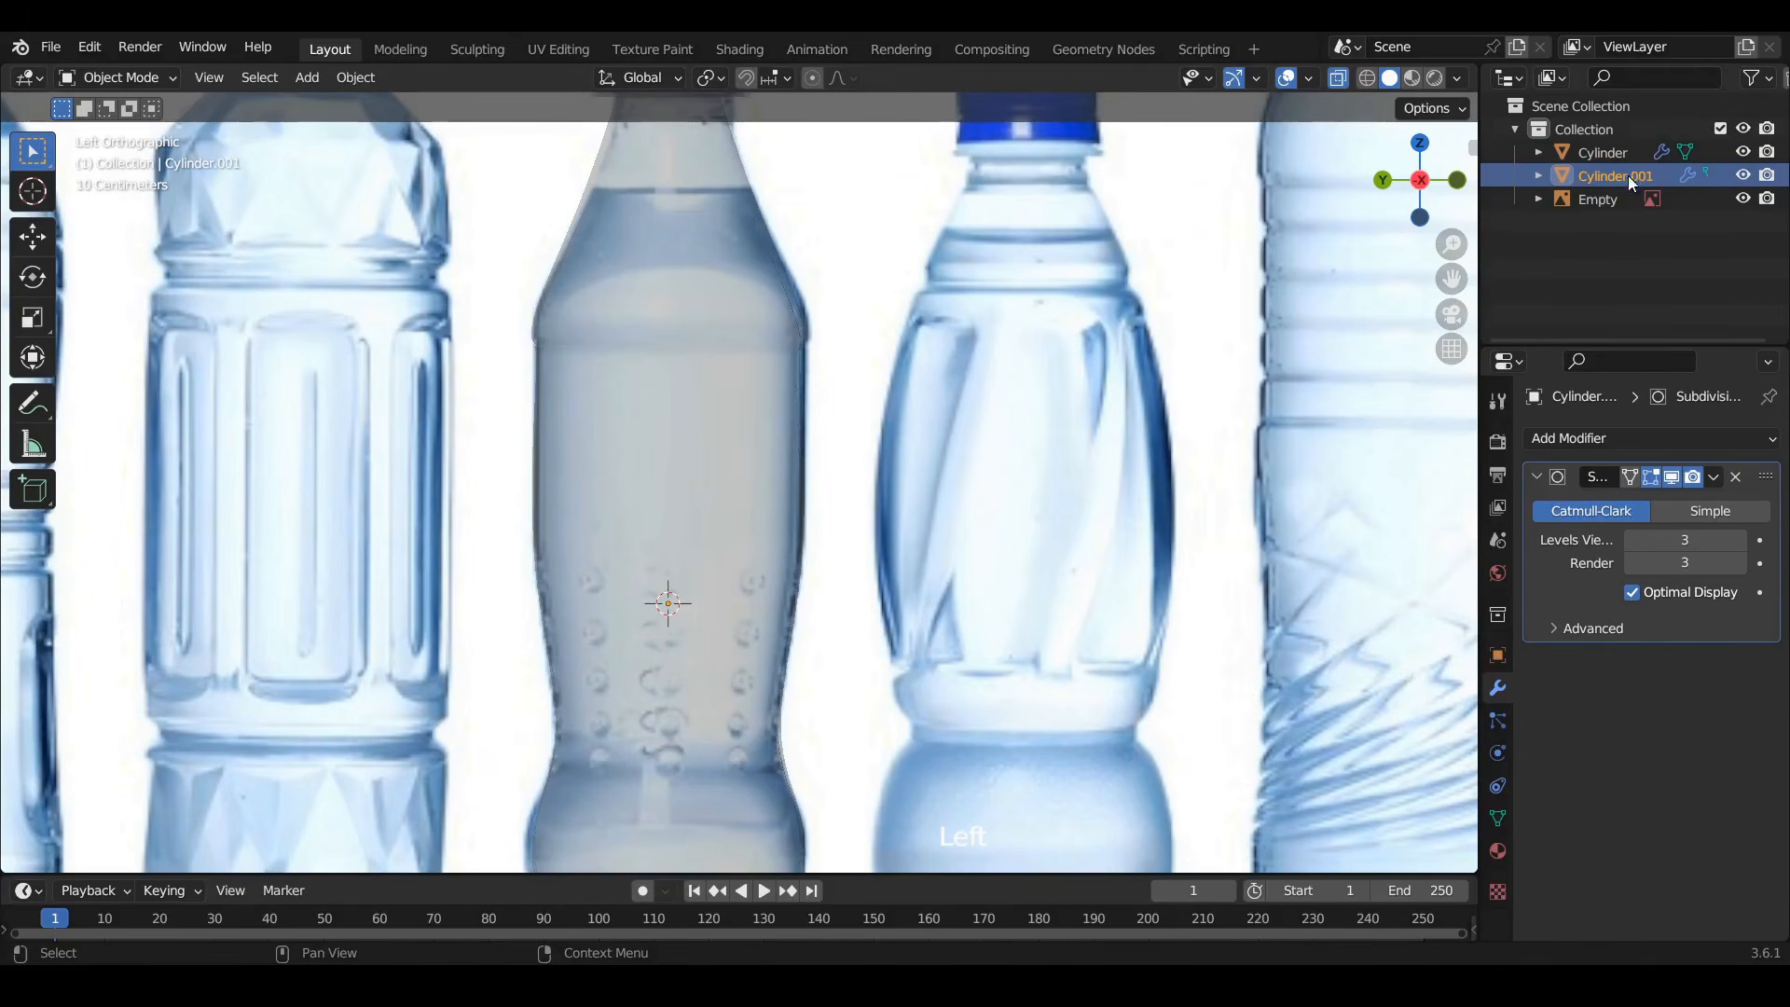
double_click(1628, 176)
type("water")
key("Return")
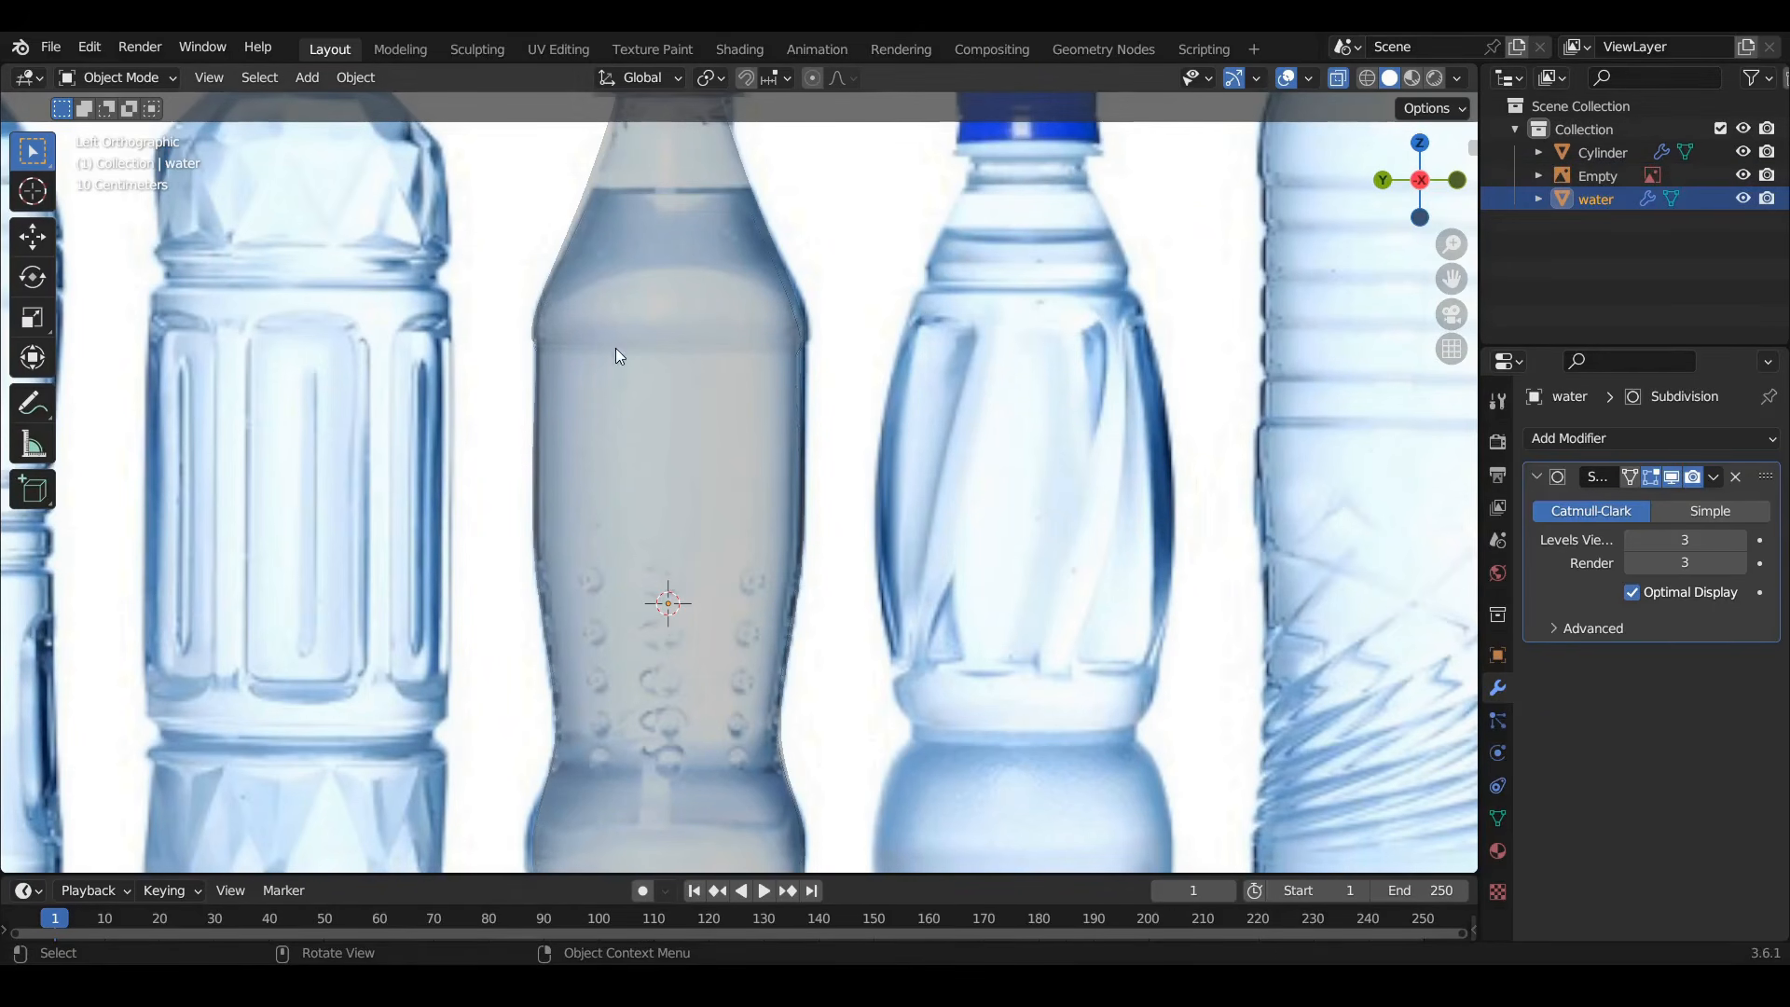
left_click(1338, 76)
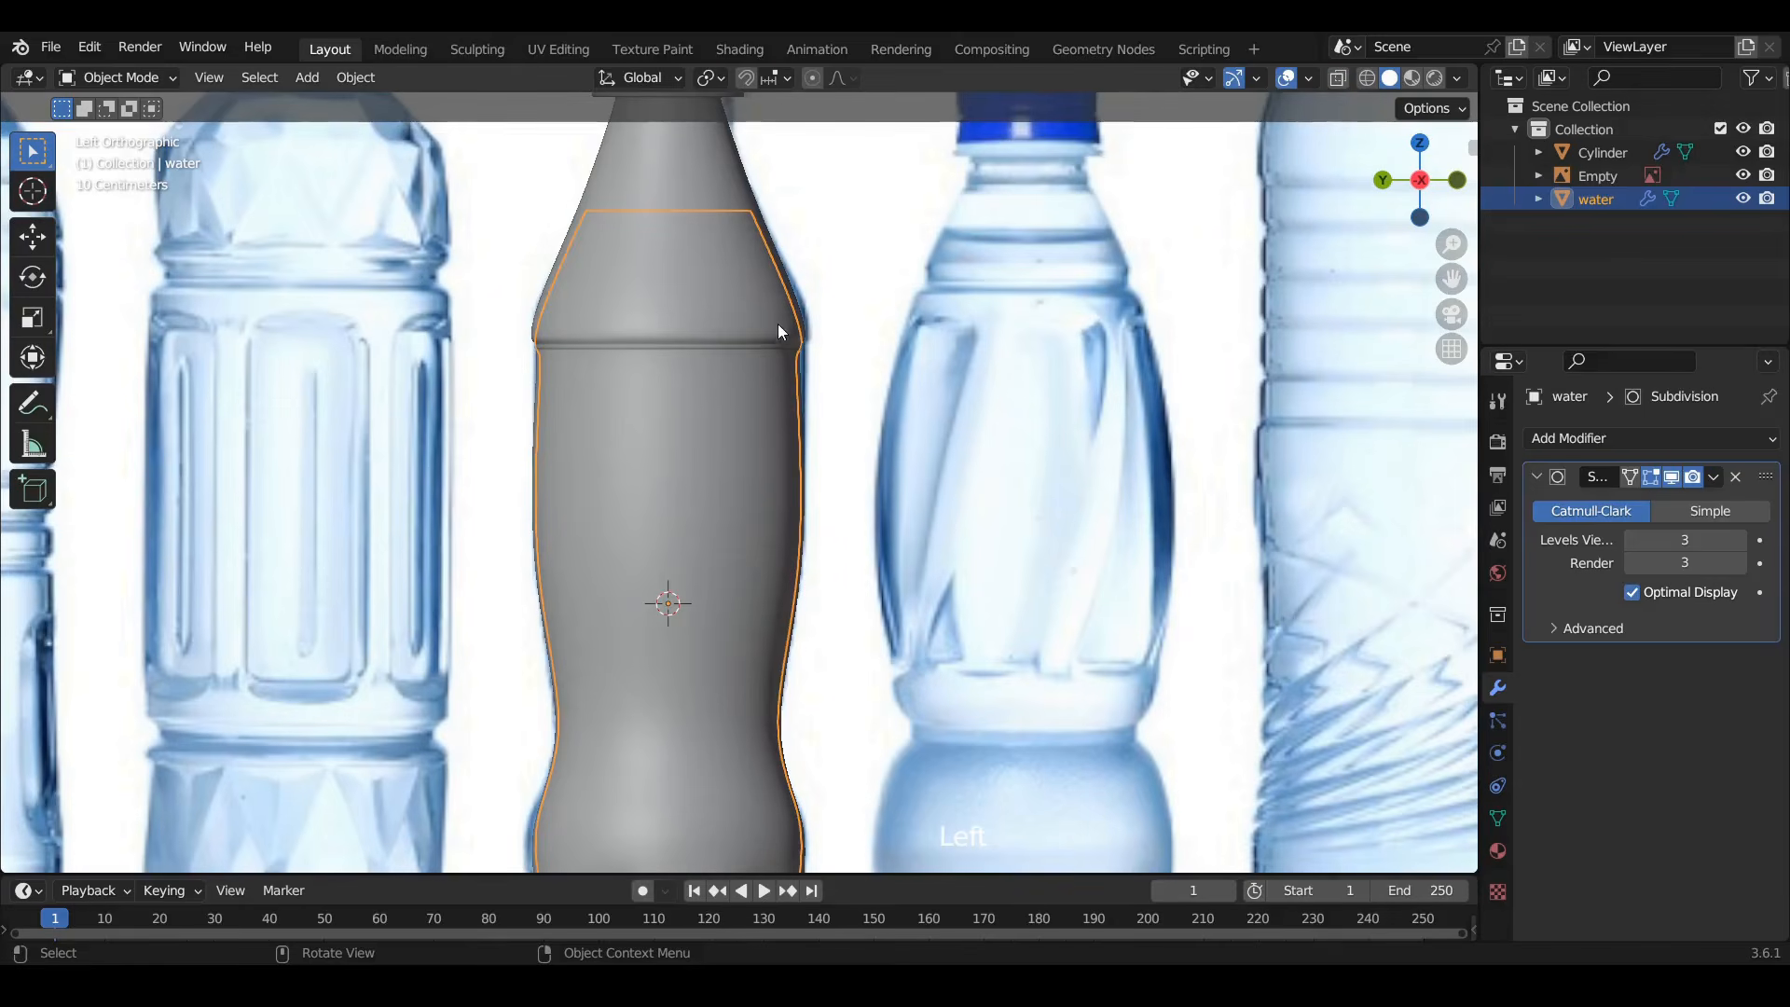
Examine how the water mesh sits inside the bottle around the shoulder rim and the underside, and return to the left view
middle_click_drag(781, 317, 640, 308)
scroll(629, 296, "up", 3)
left_click(627, 297)
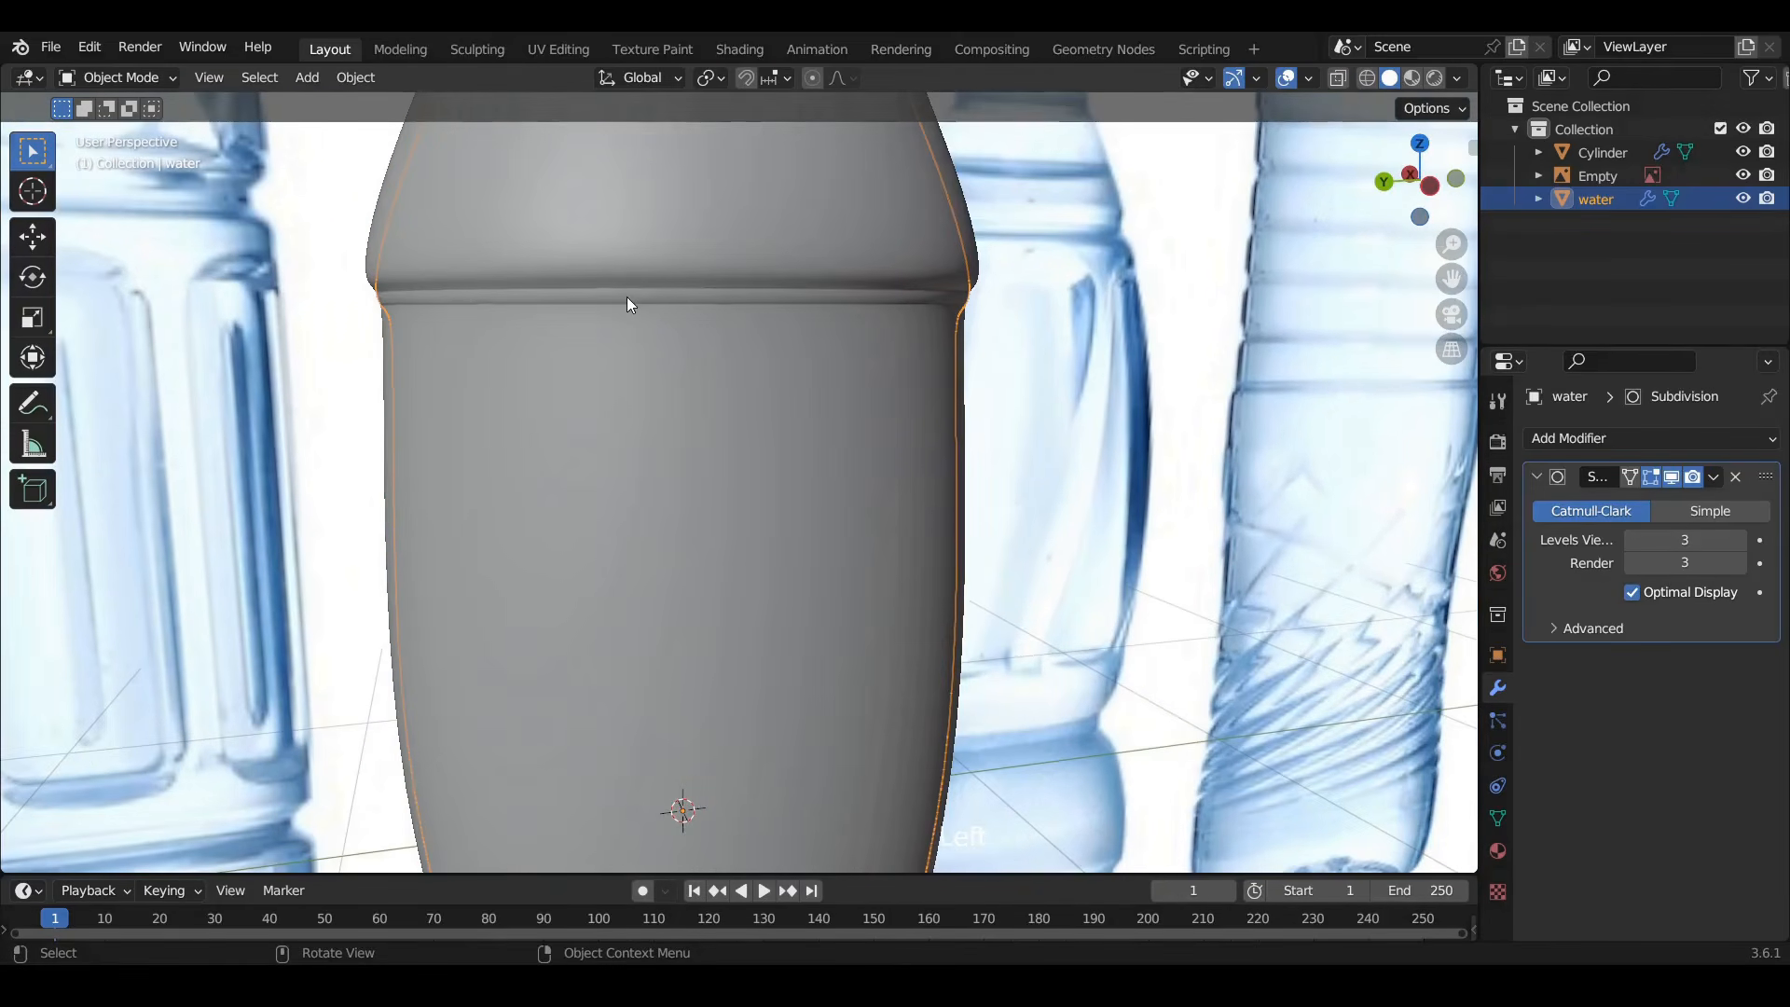
middle_click_drag(837, 315, 457, 231)
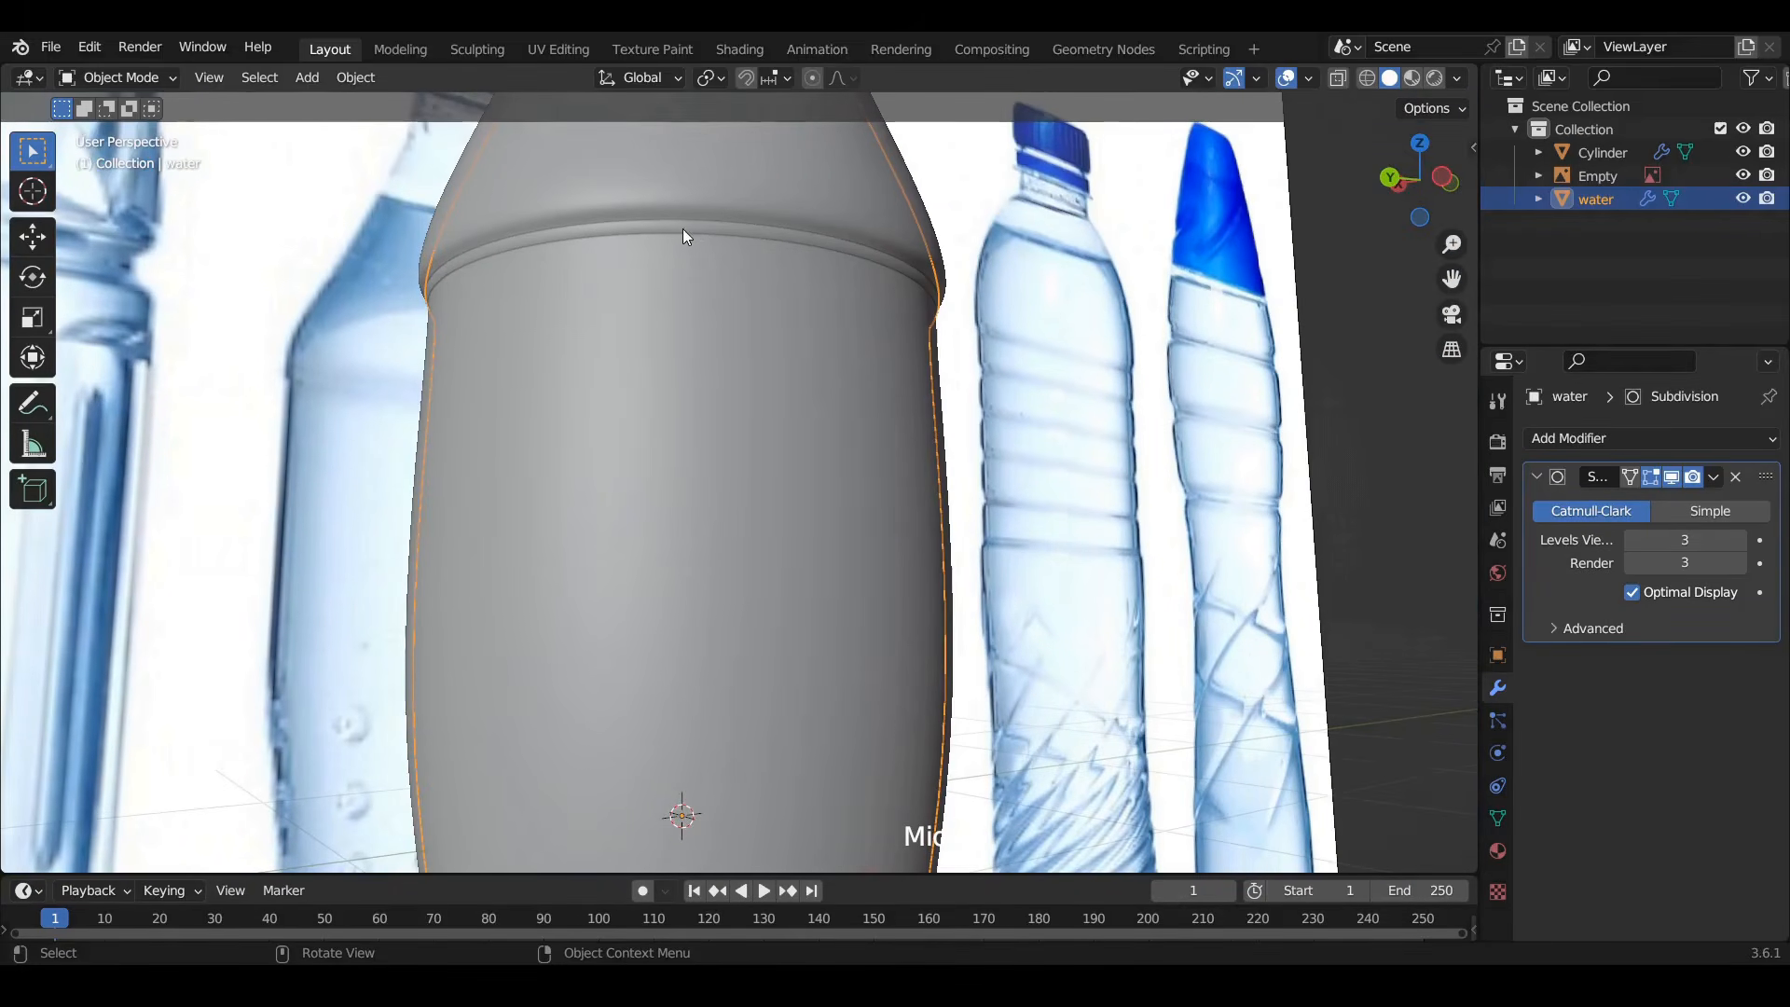
scroll(737, 406, "down", 6)
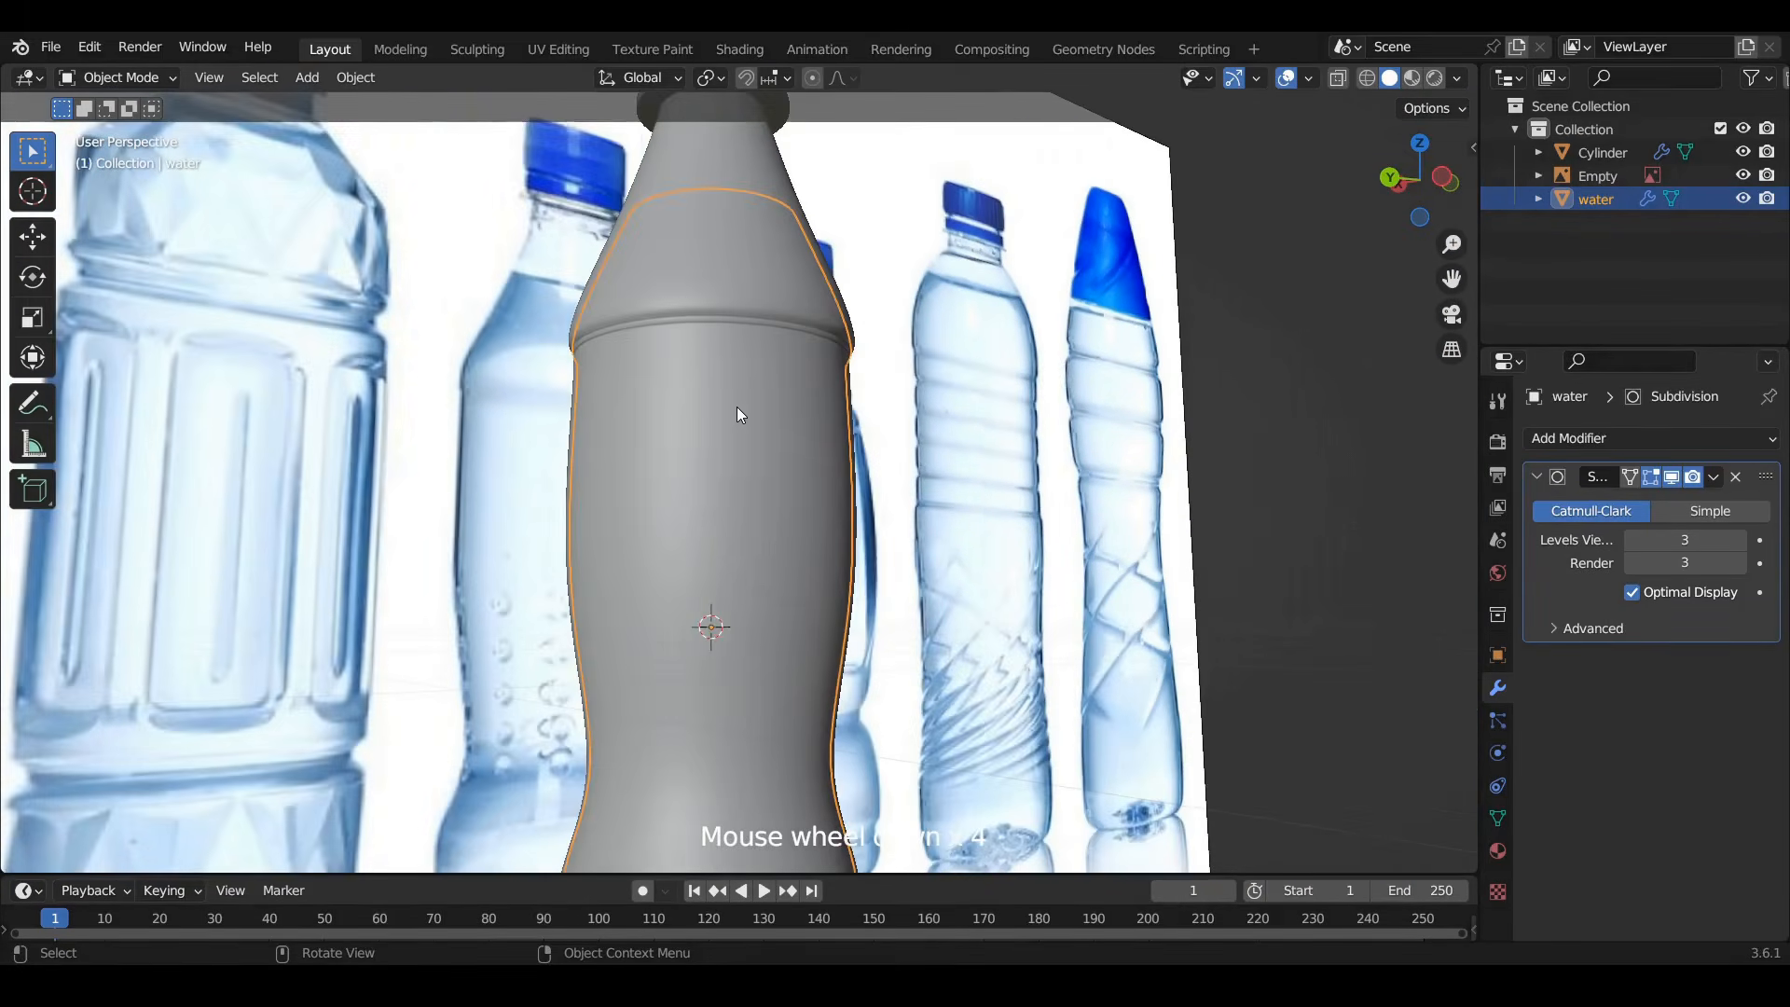
scroll(735, 807, "up", 11)
middle_click_drag(756, 643, 731, 516)
scroll(724, 524, "down", 4)
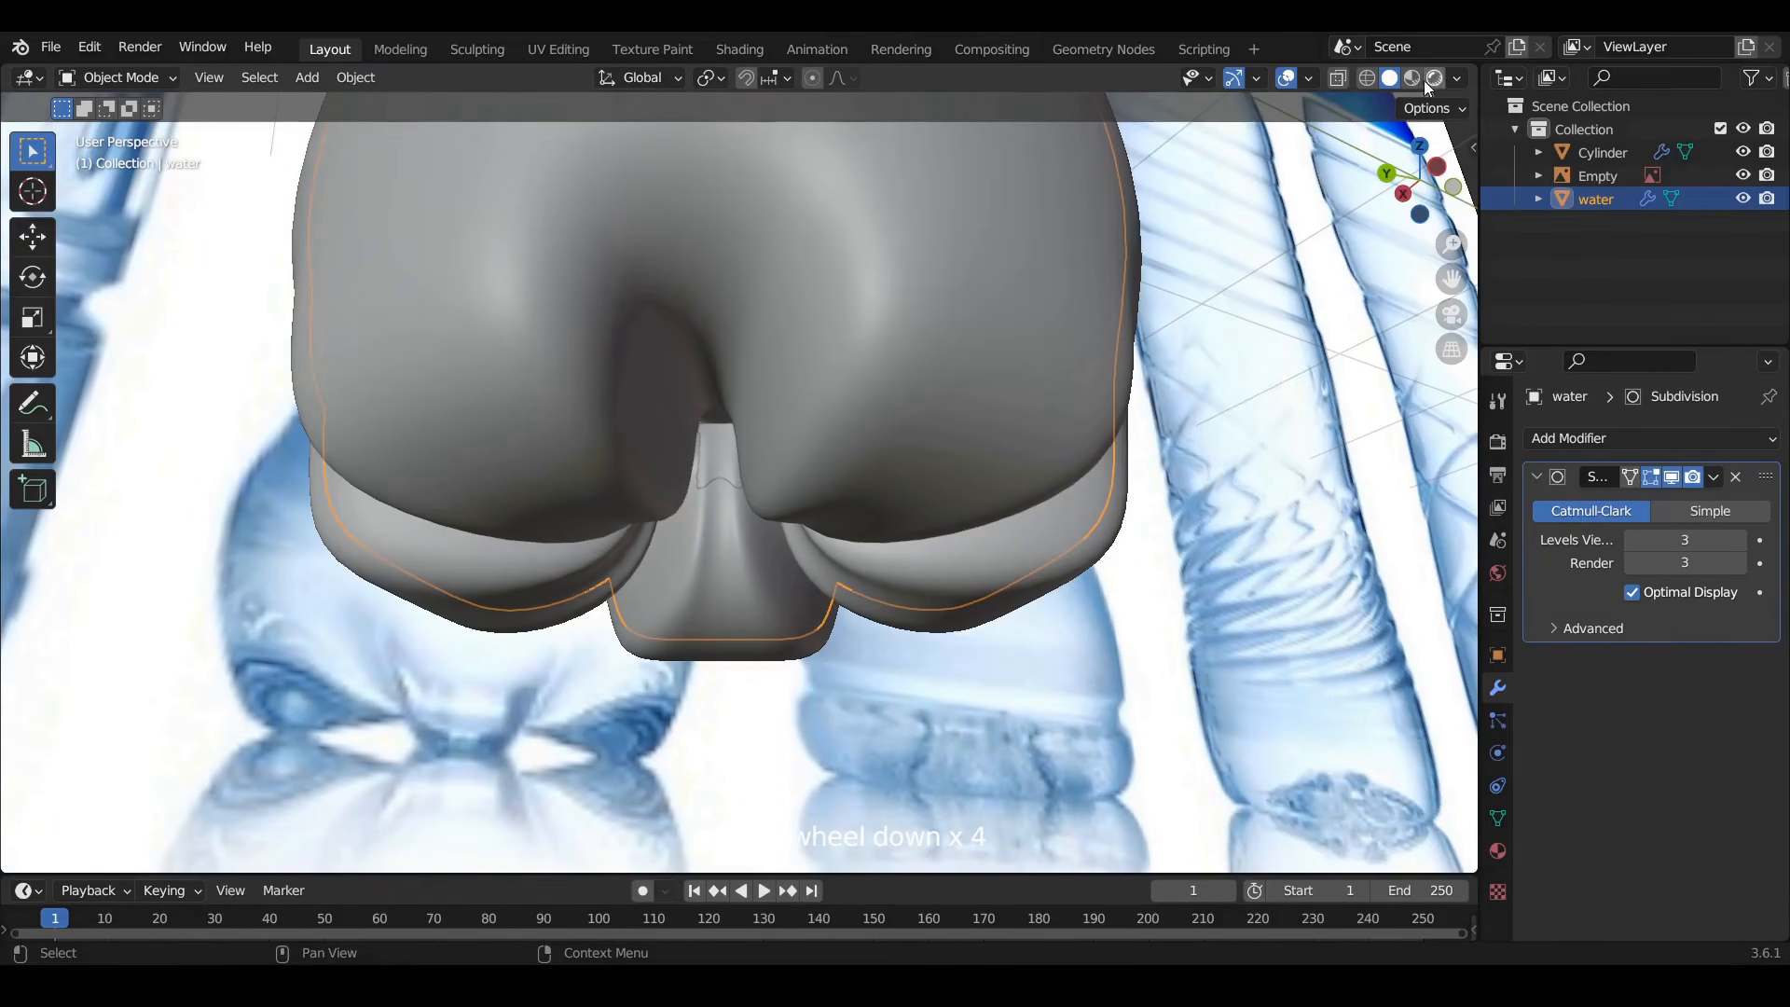
left_click(1406, 199)
scroll(869, 427, "down", 9)
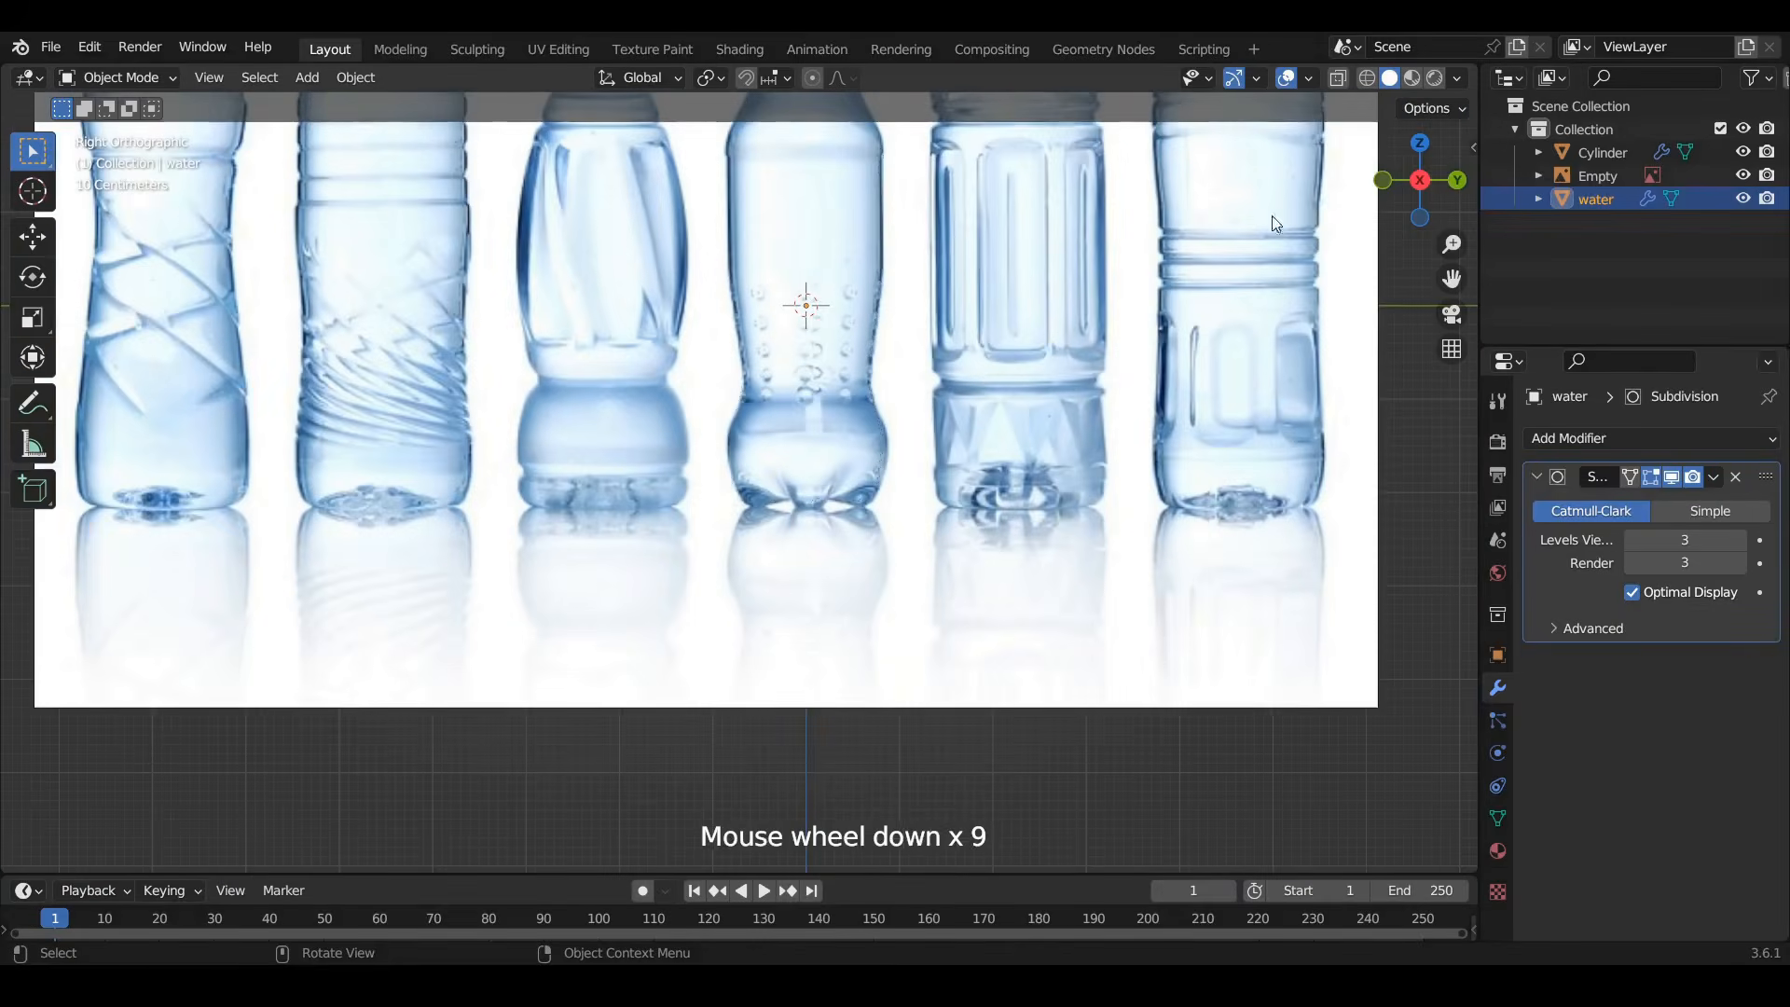
left_click(1421, 180)
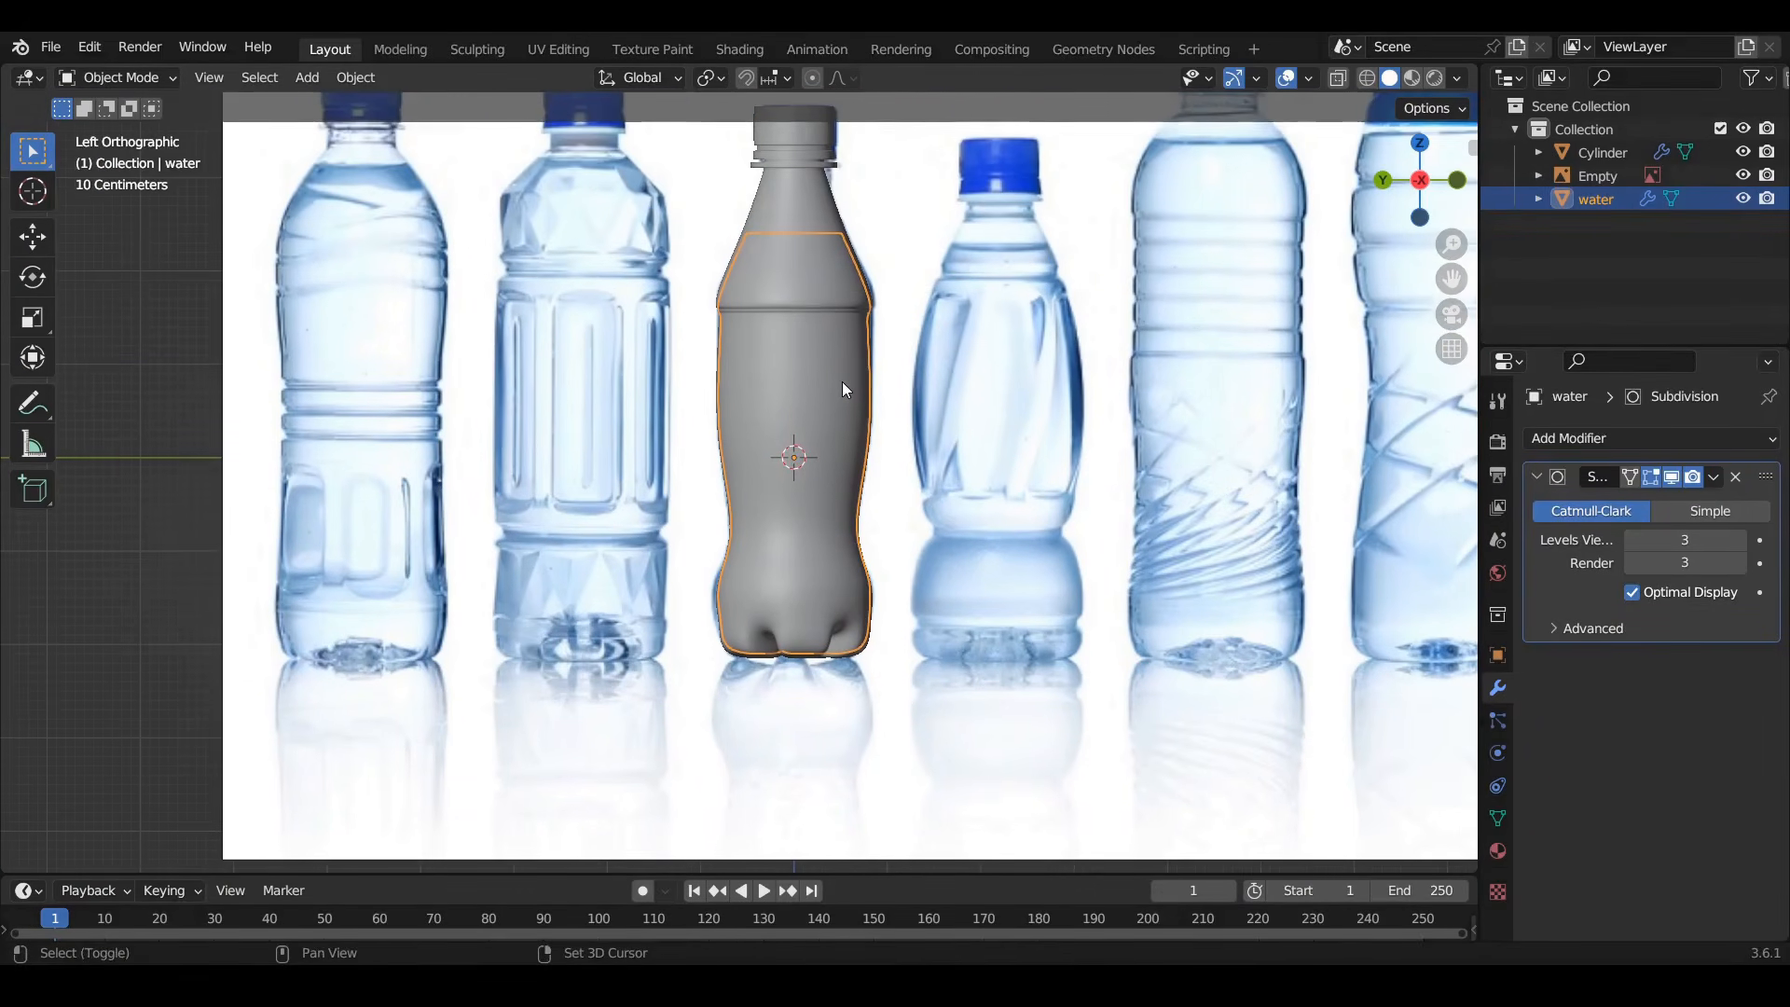
In Edit Mode with X-ray on, select the water's shoulder faces and raise them about 0.08 m along Z
key("Tab")
scroll(807, 309, "up", 2)
scroll(807, 309, "up", 2)
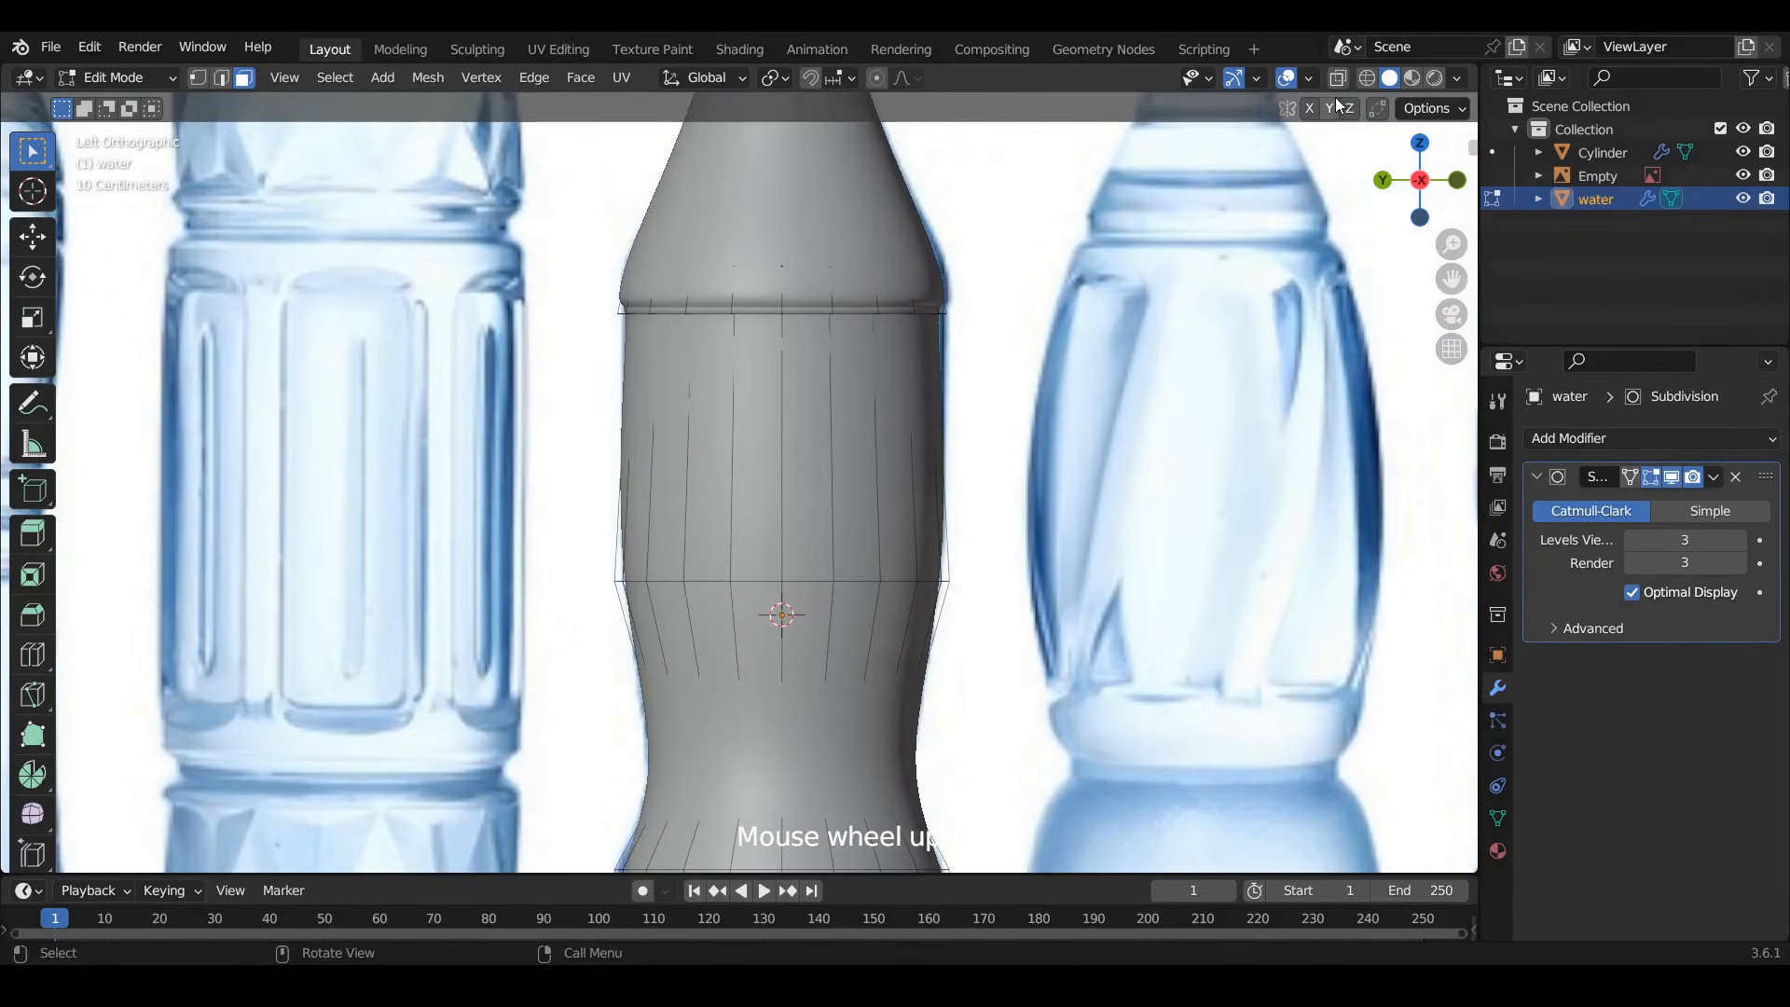
left_click(1338, 78)
scroll(784, 227, "up", 2, "shift")
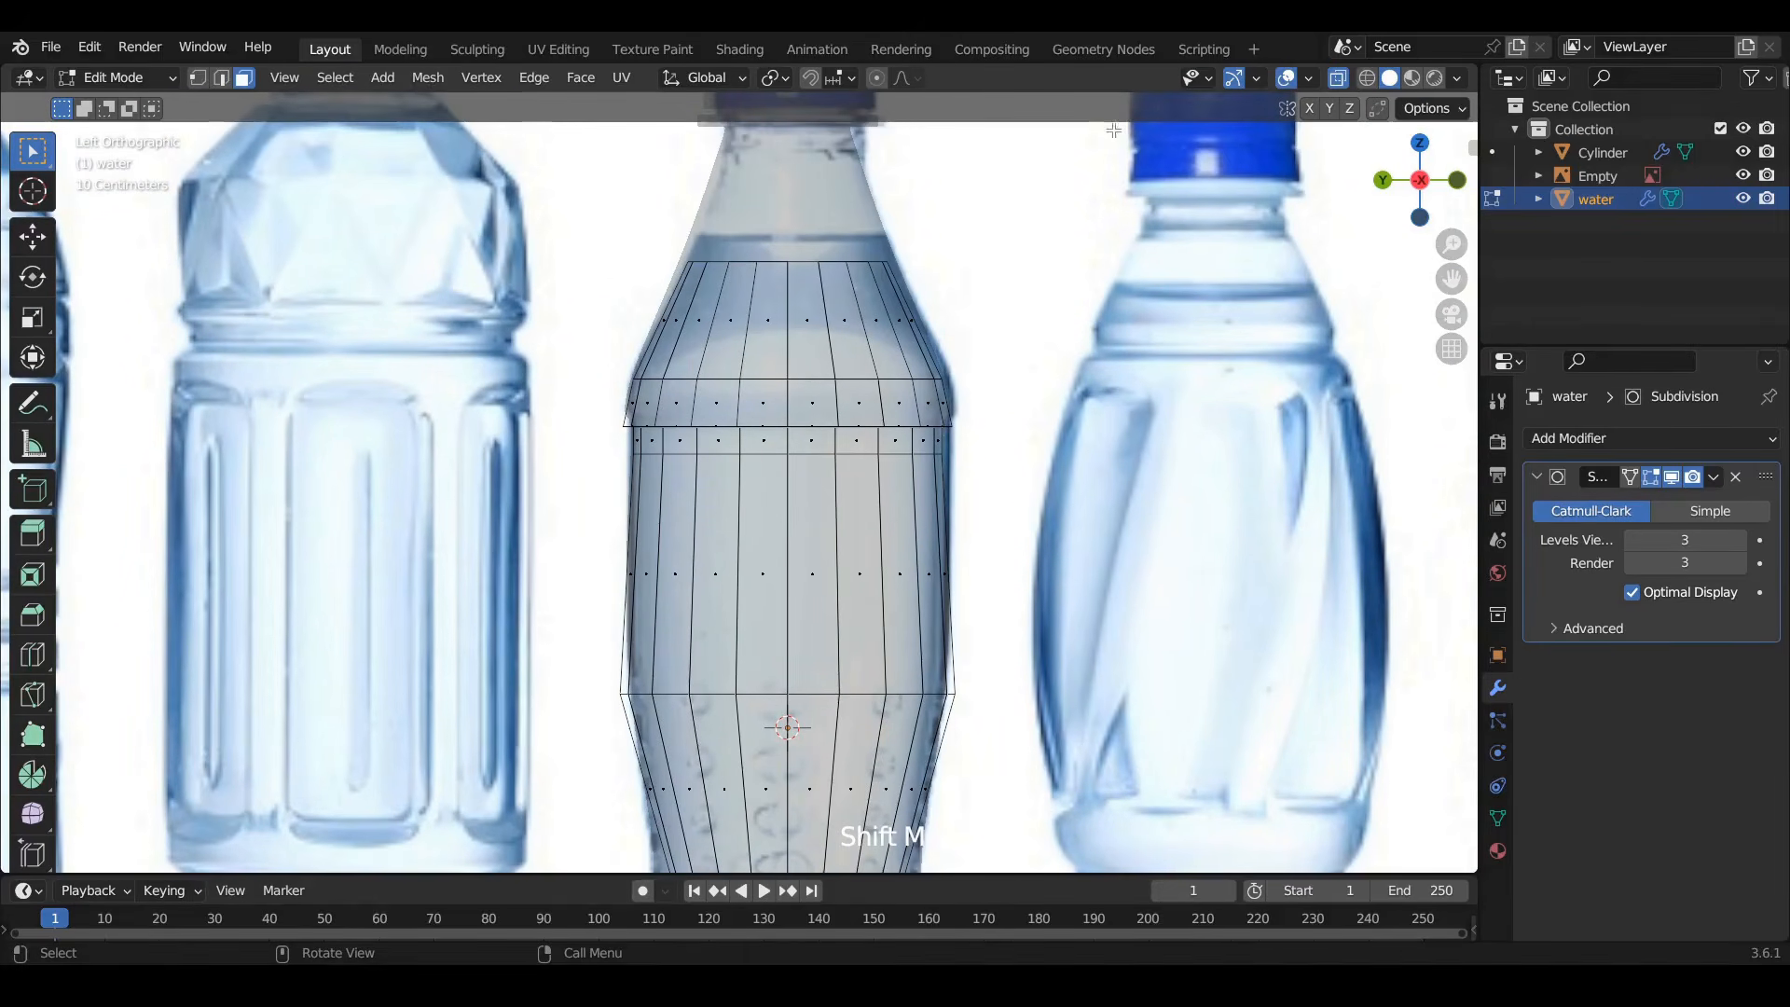
scroll(629, 198, "up", 3)
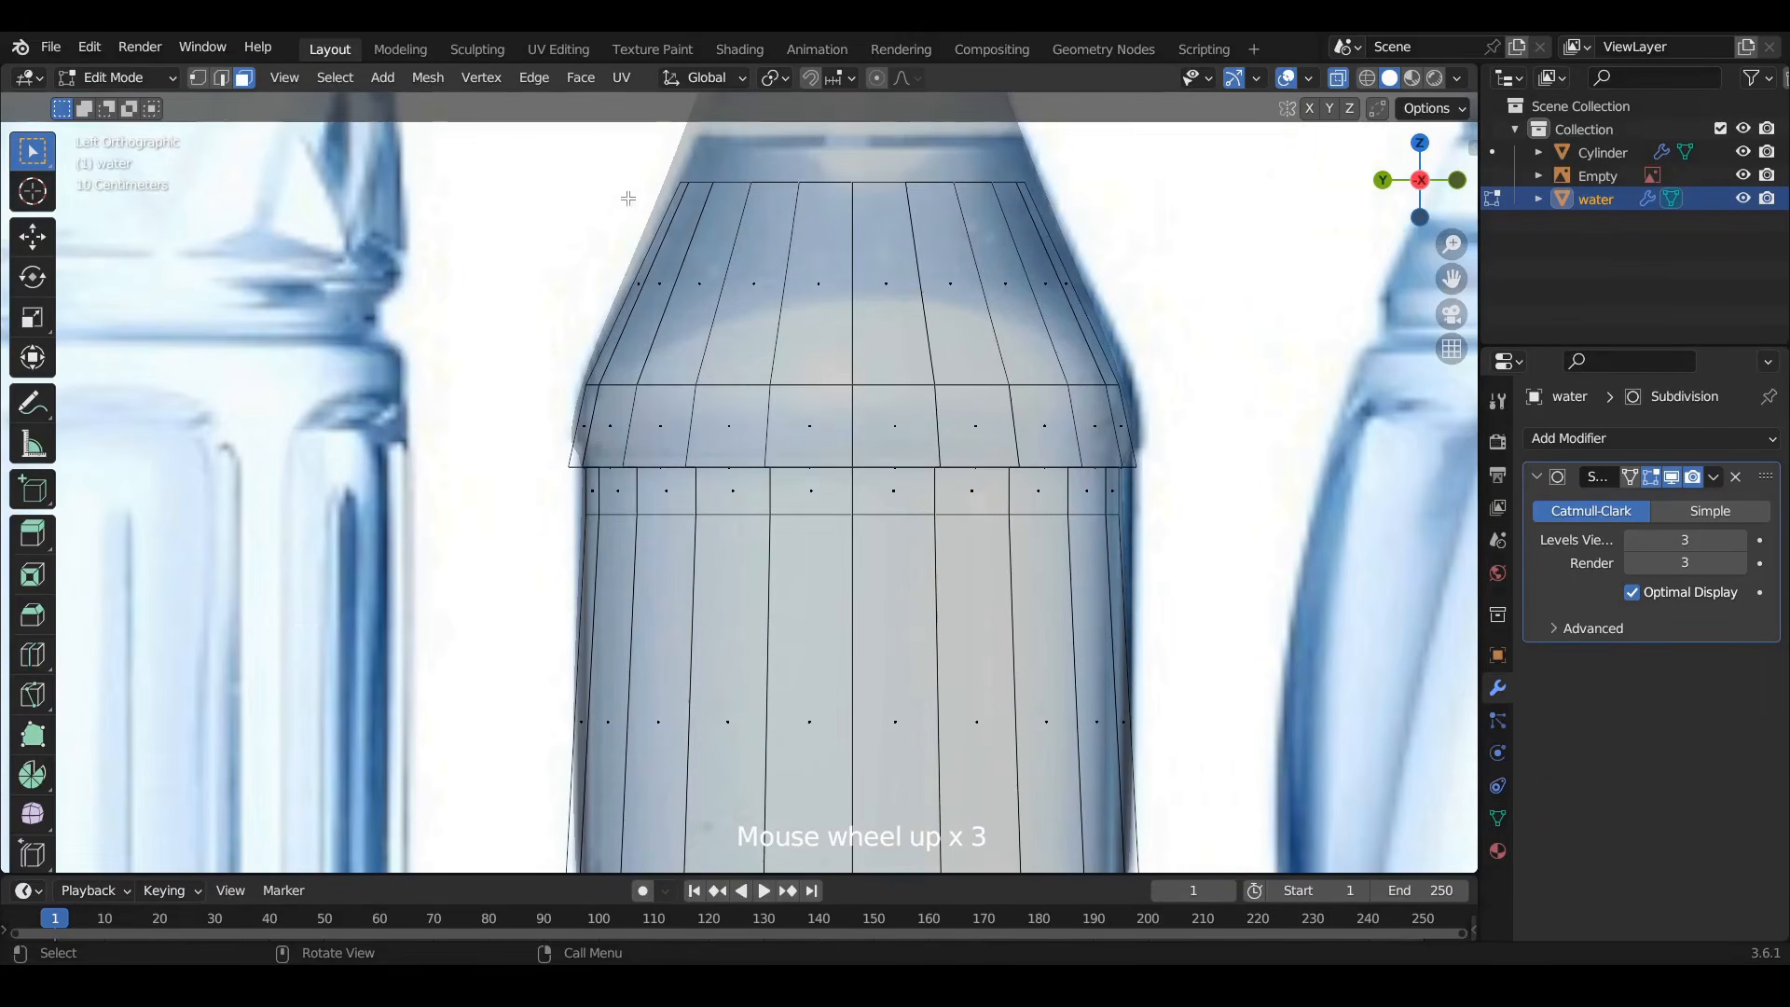
left_click_drag(530, 473, 1153, 179)
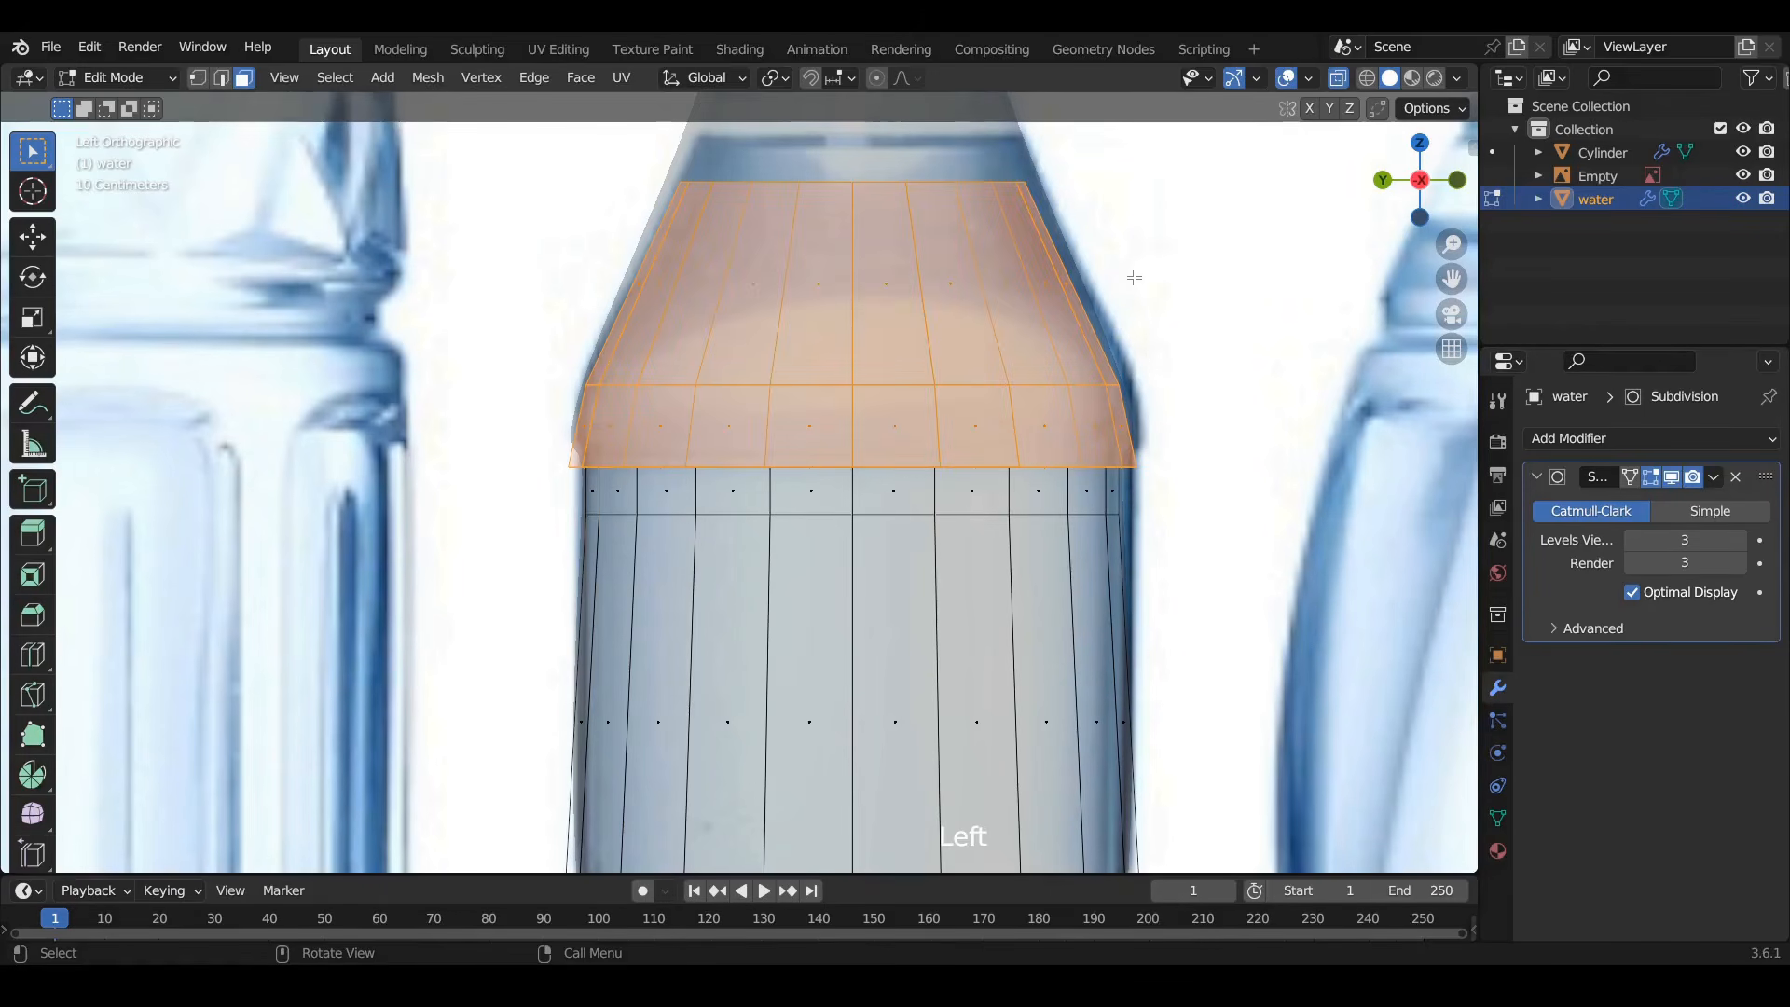
key("g")
key("z")
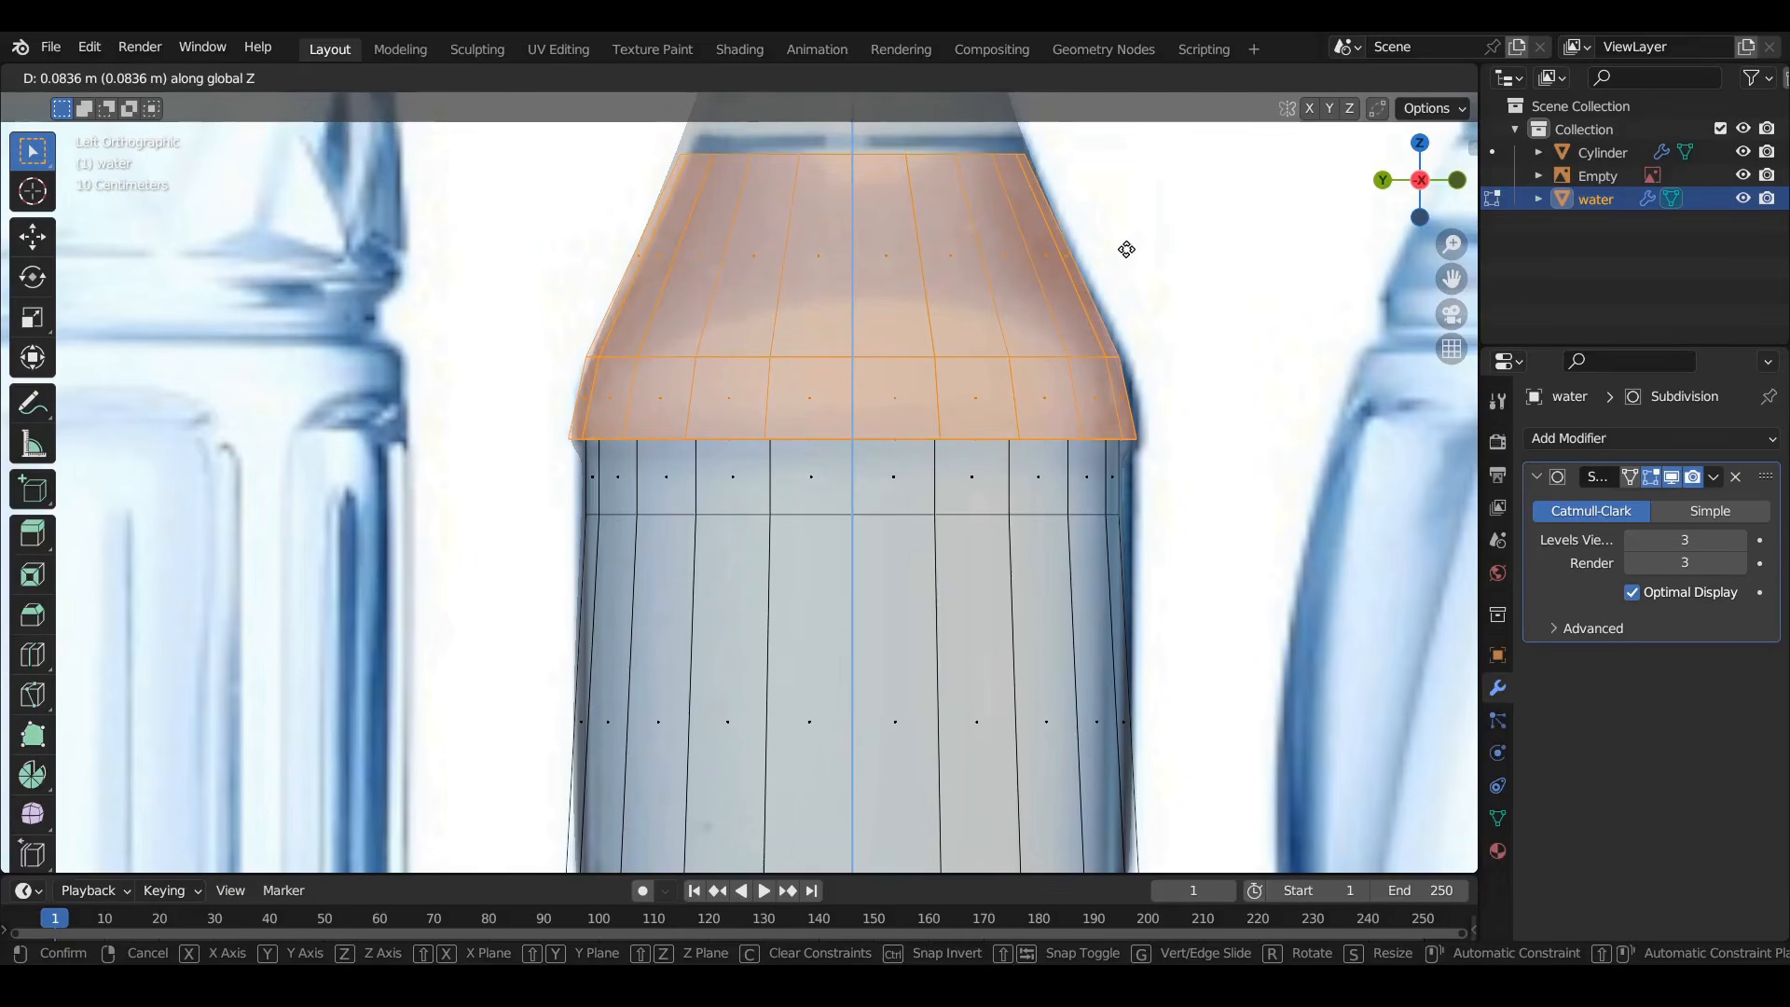
left_click(1127, 249)
Try to scale down the water's shoulder faces and the edge loop around its middle
key("s")
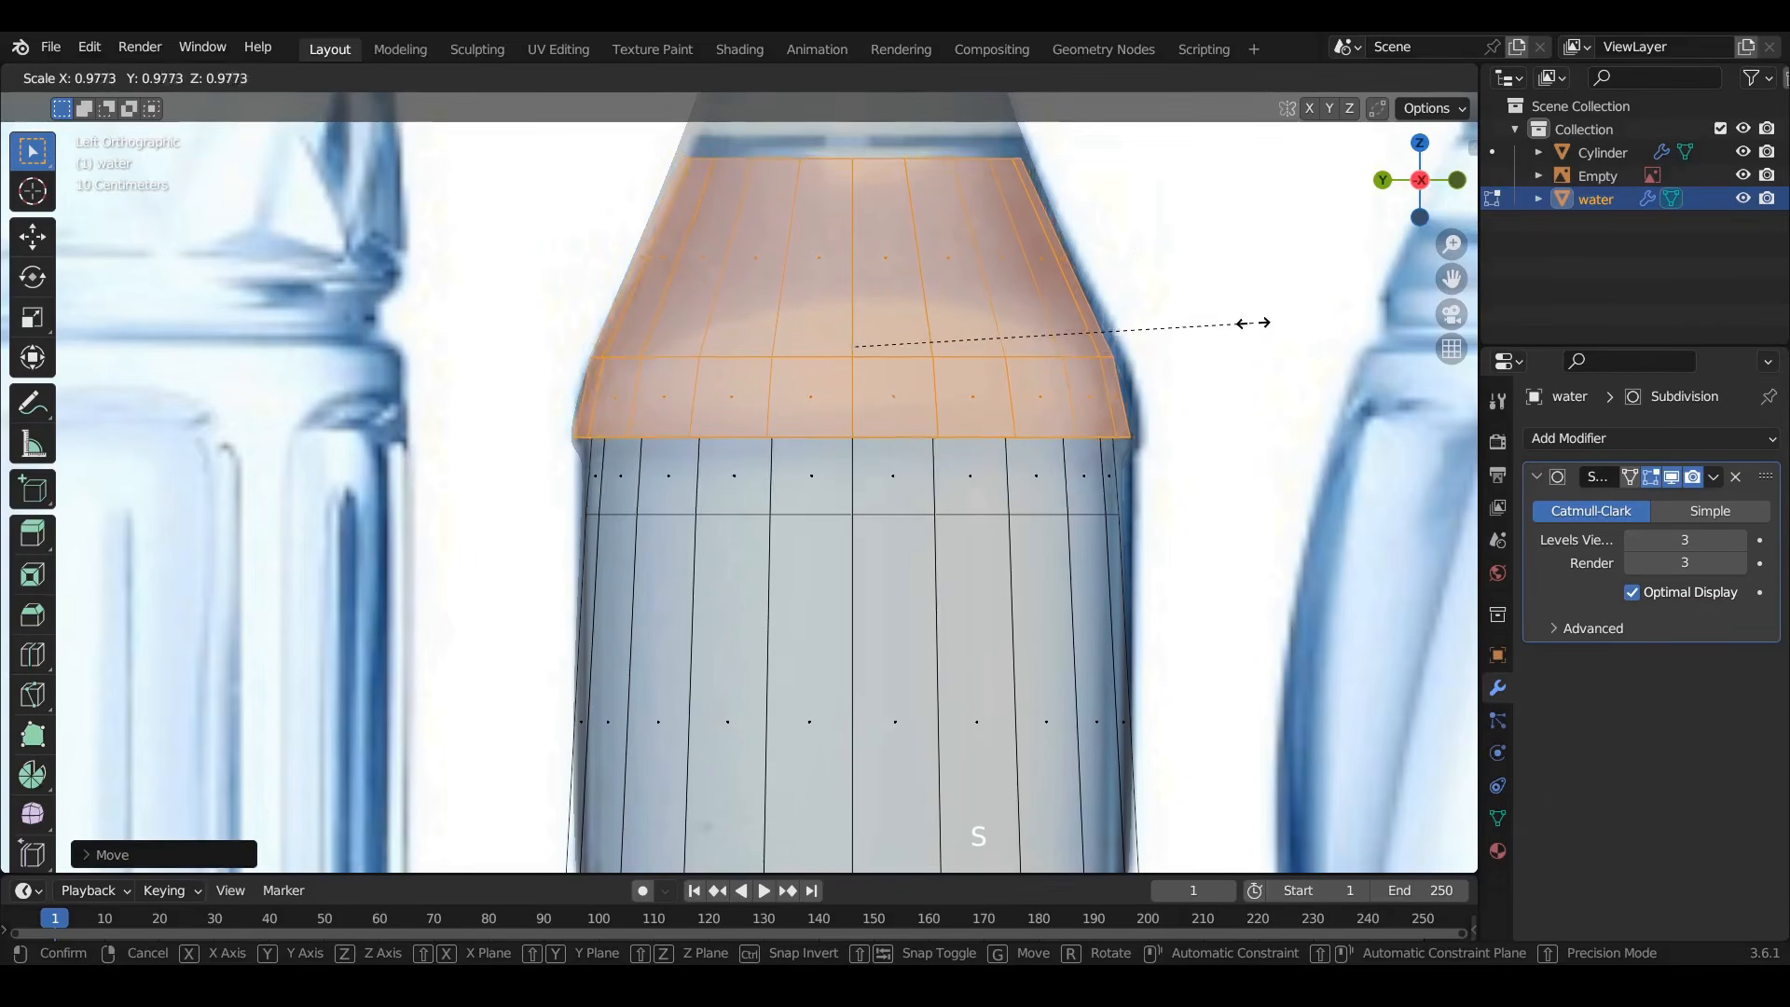
left_click(1238, 322)
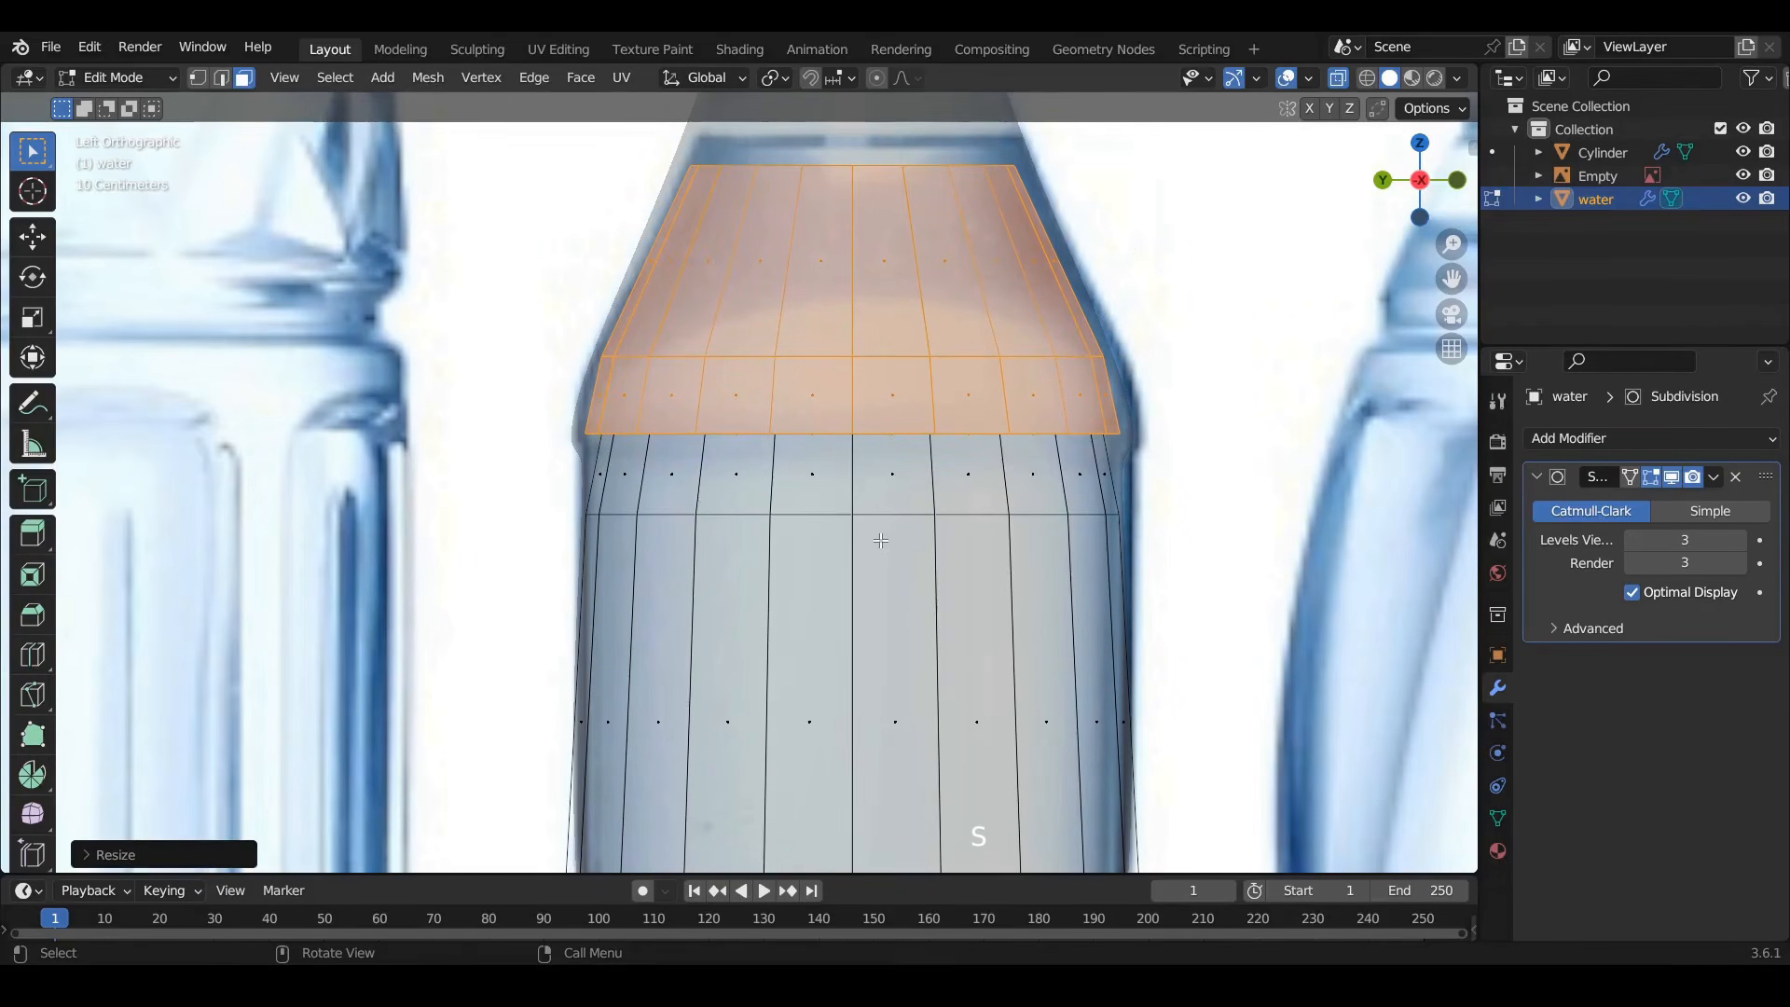
middle_click_drag(1051, 498, 1050, 657, "shift")
left_click_drag(485, 685, 1208, 731)
left_click_drag(484, 688, 272, 369)
left_click(222, 78)
left_click_drag(503, 689, 1224, 725)
key("s")
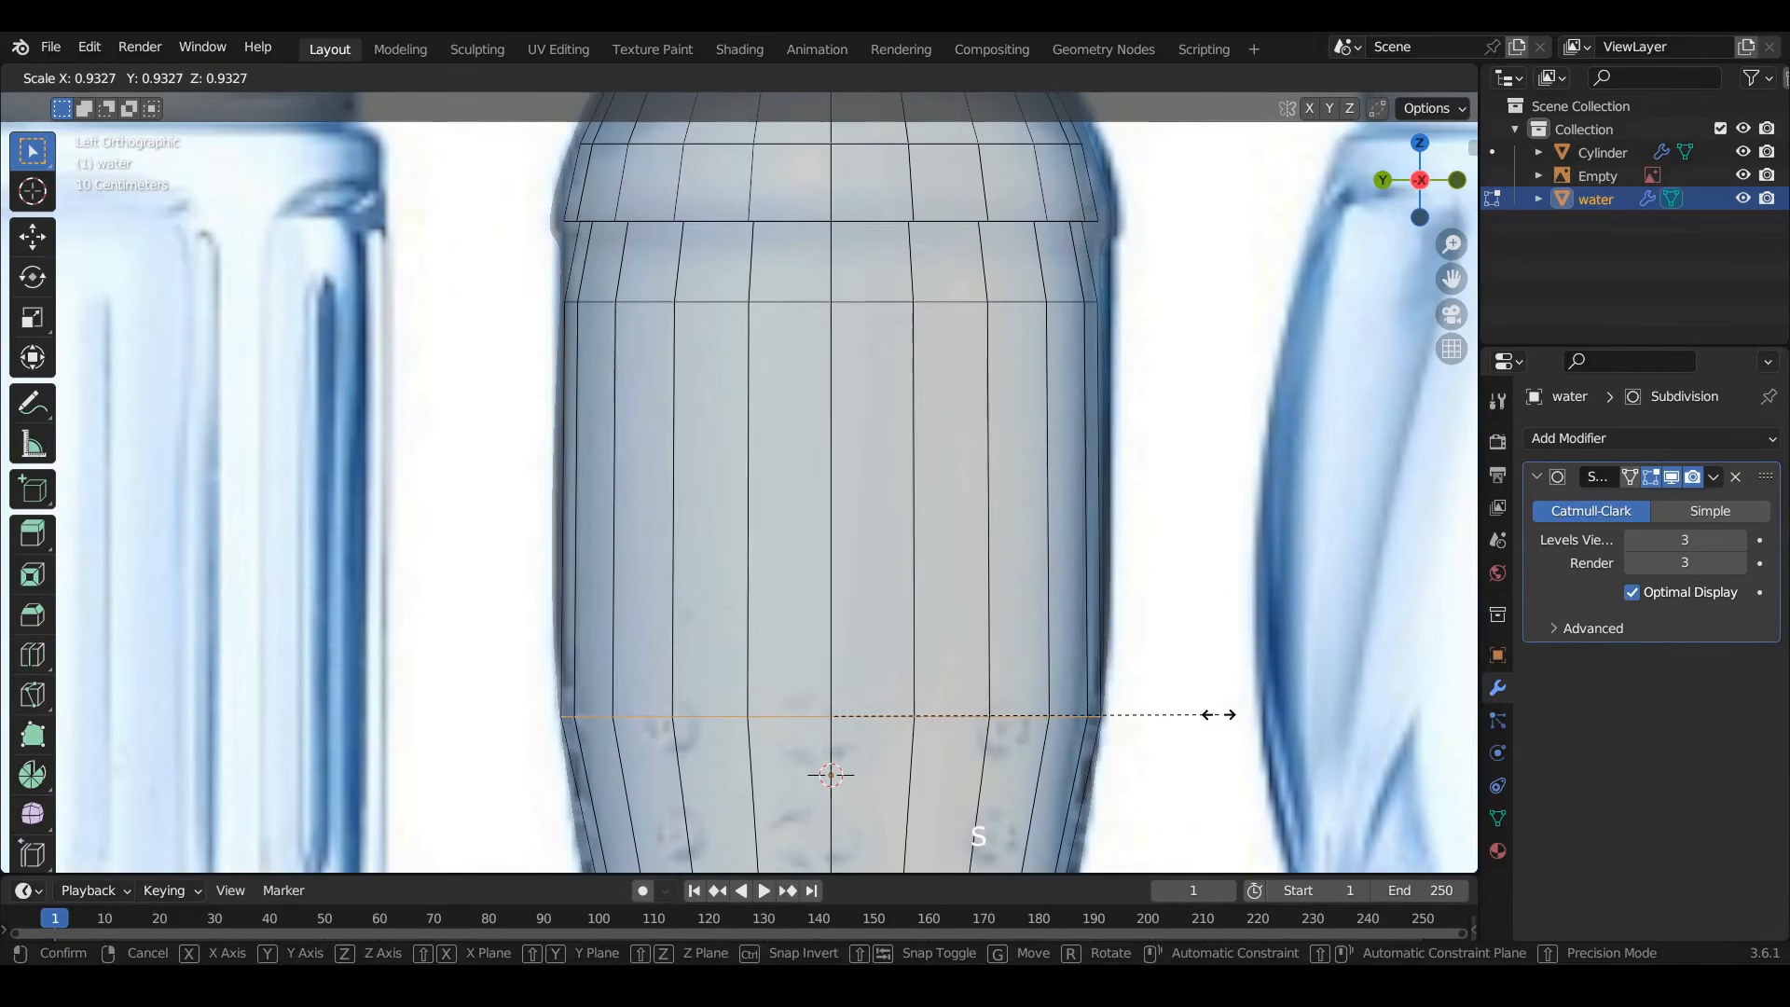
left_click(1209, 716)
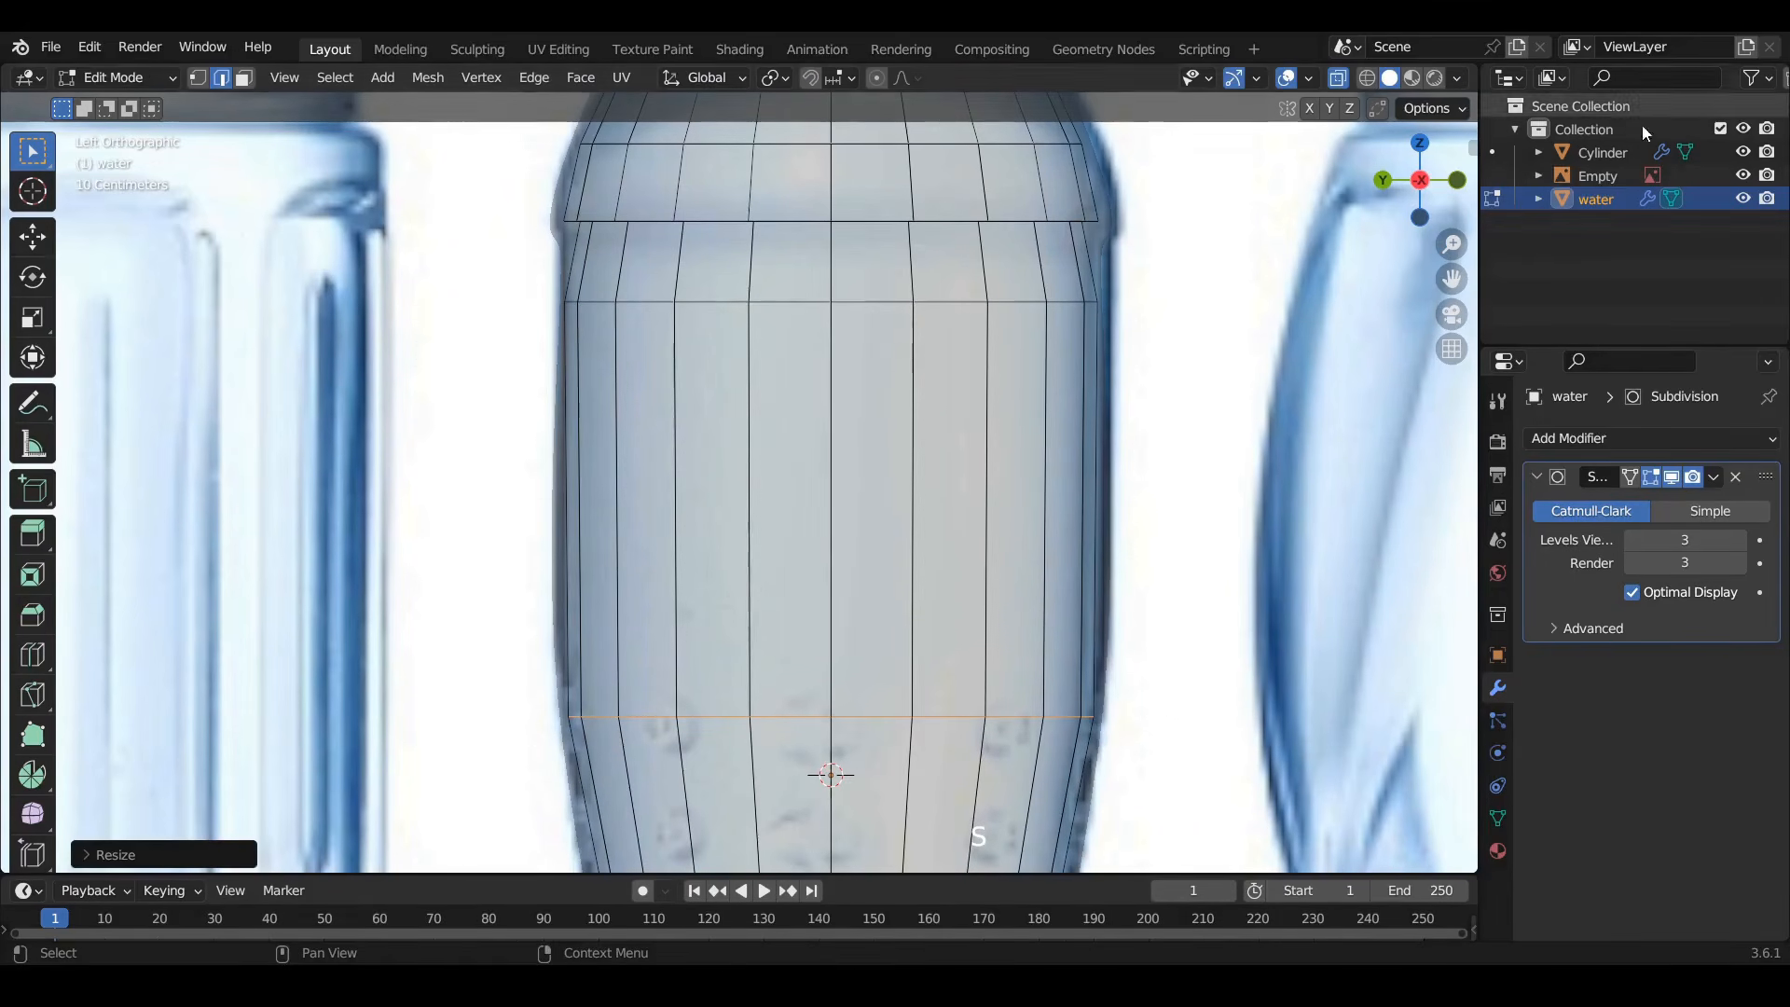
Toggle the visibility of the Cylinder repeatedly to compare the water's outline with the bottle
left_click(1743, 152)
left_click(1745, 153)
left_click(1745, 154)
left_click(1746, 154)
left_click(1746, 154)
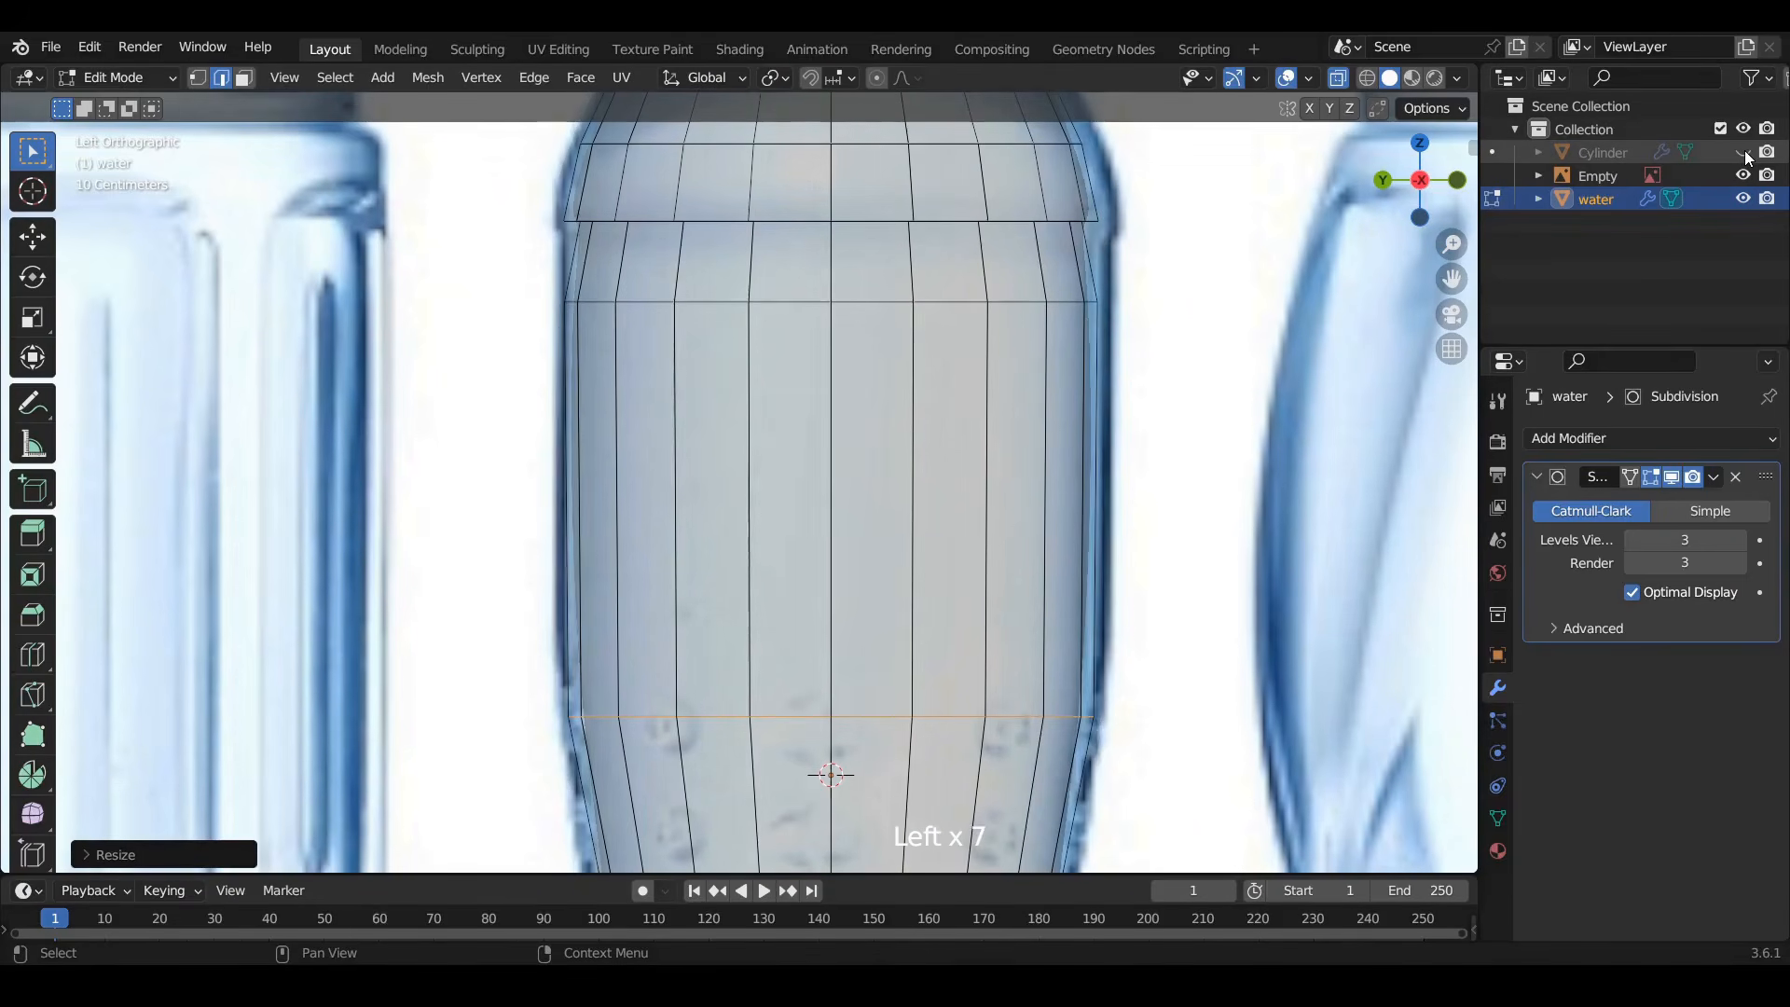
left_click(1745, 154)
left_click(1746, 153)
left_click(1746, 154)
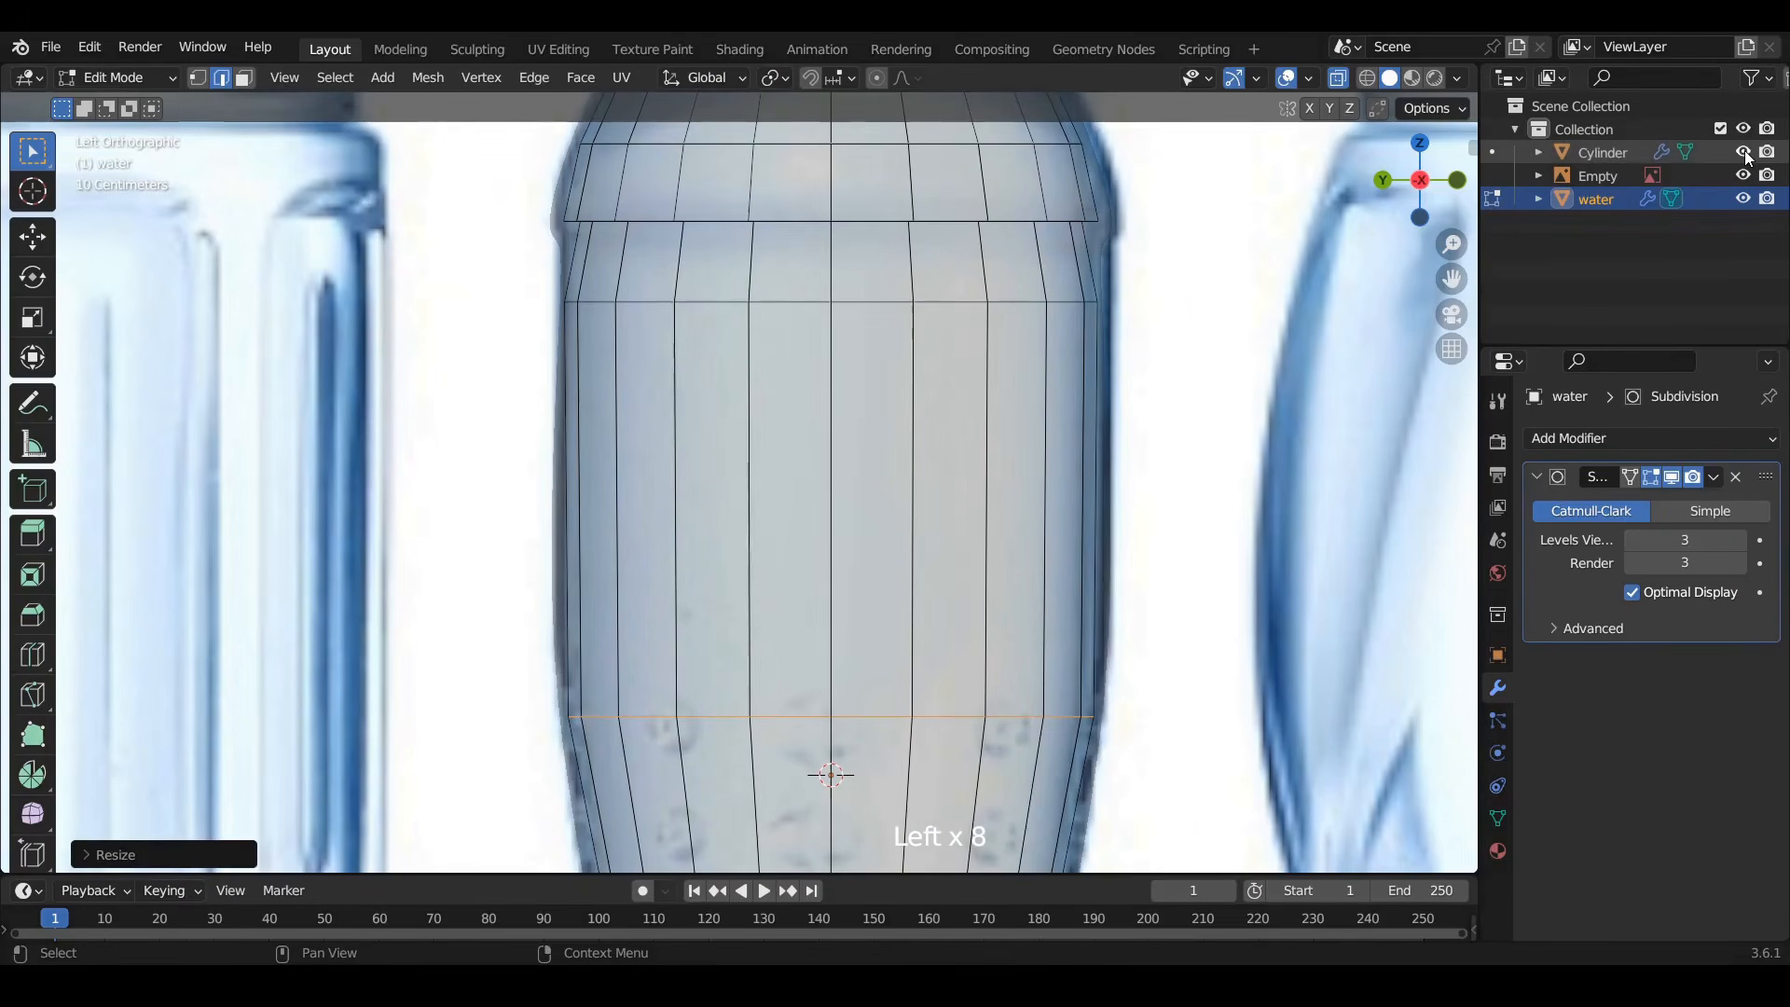
Try to scale down the water's edge loop just below the shoulder
left_click(1175, 337, "alt")
key("s")
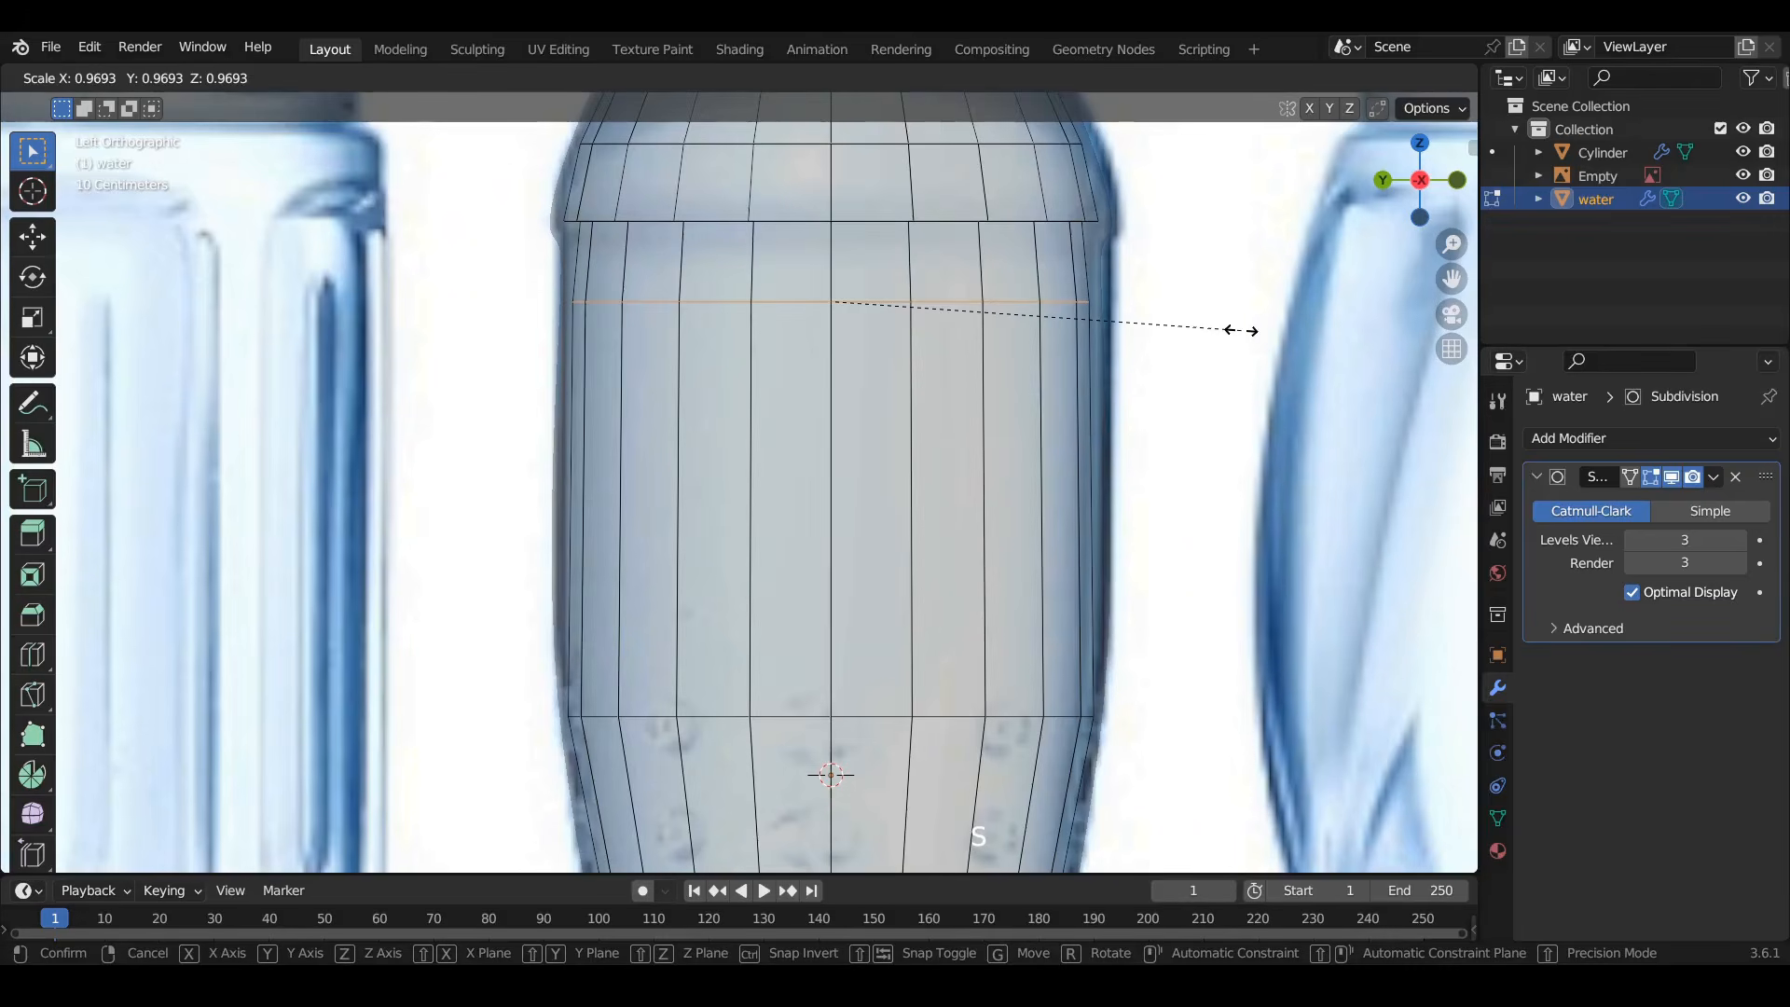
left_click(1228, 331)
Undo the scaling of the edge loops and the shoulder faces, keeping the shoulder's upward move
key("ctrl+z")
key("ctrl+z")
key("ctrl+z")
key("ctrl+z")
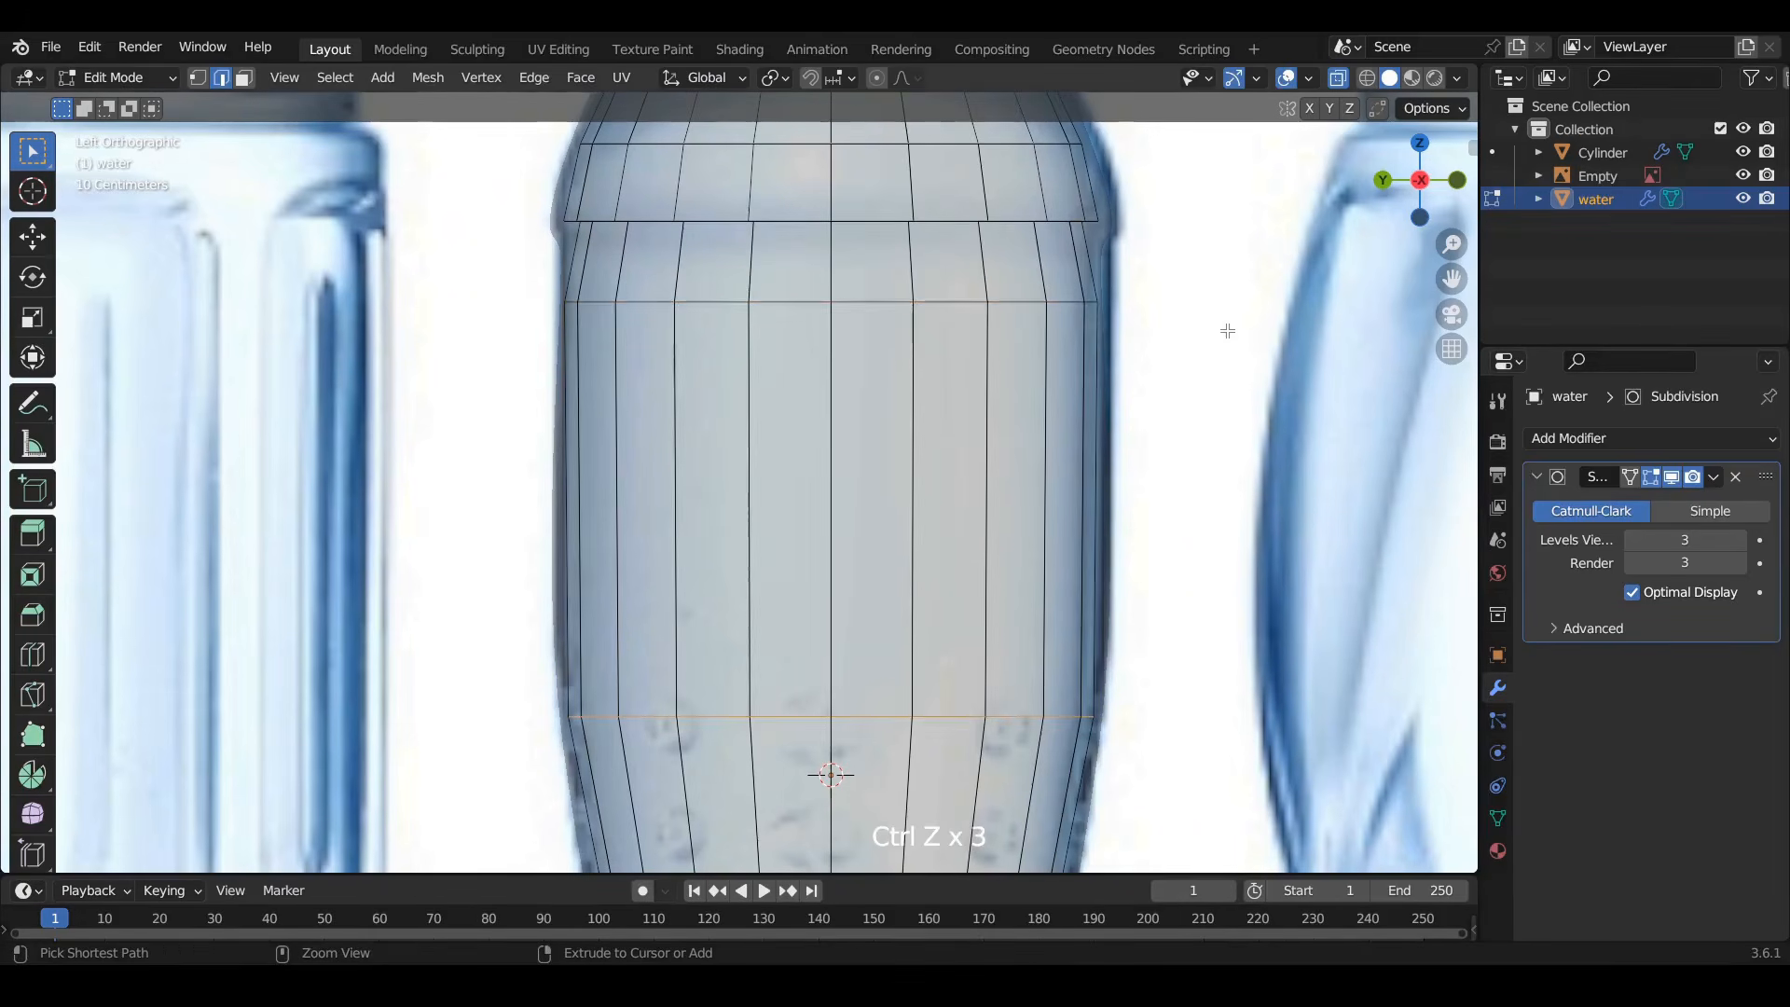
key("ctrl+z")
key("ctrl+z")
key("ctrl+z")
key("ctrl+z")
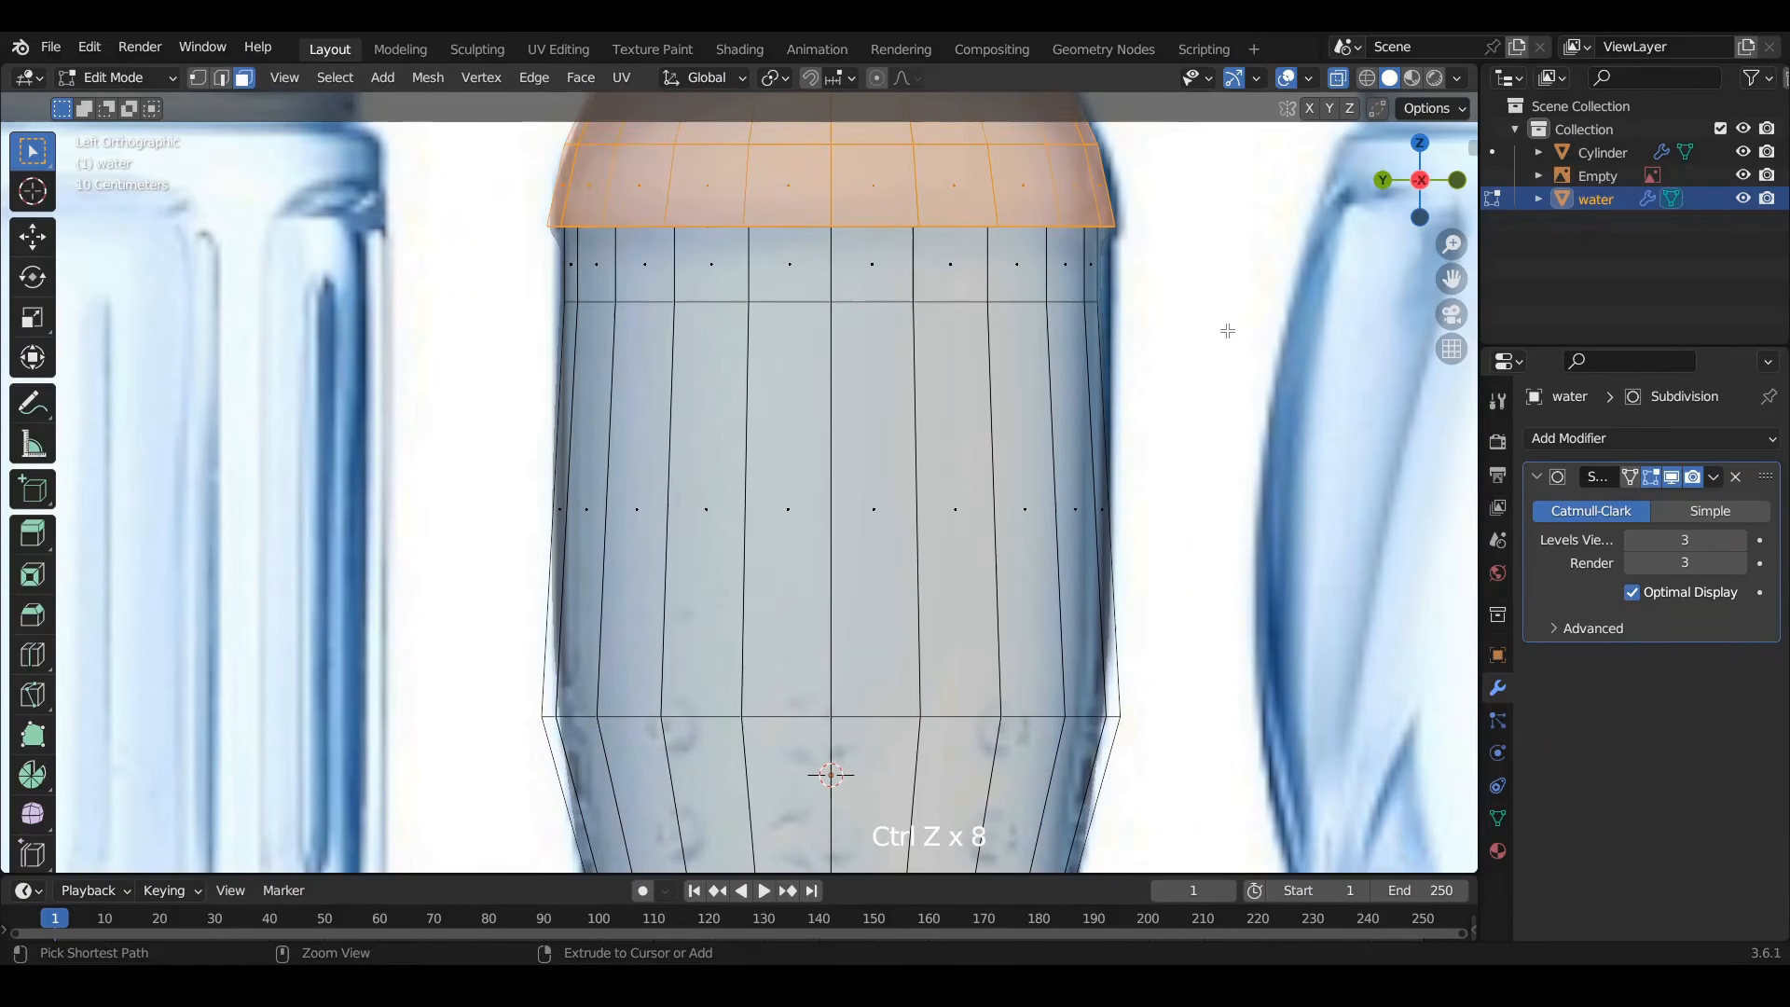
Box-select all faces of the water's upper half and scale them uniformly to about 0.92
scroll(1028, 295, "down", 6)
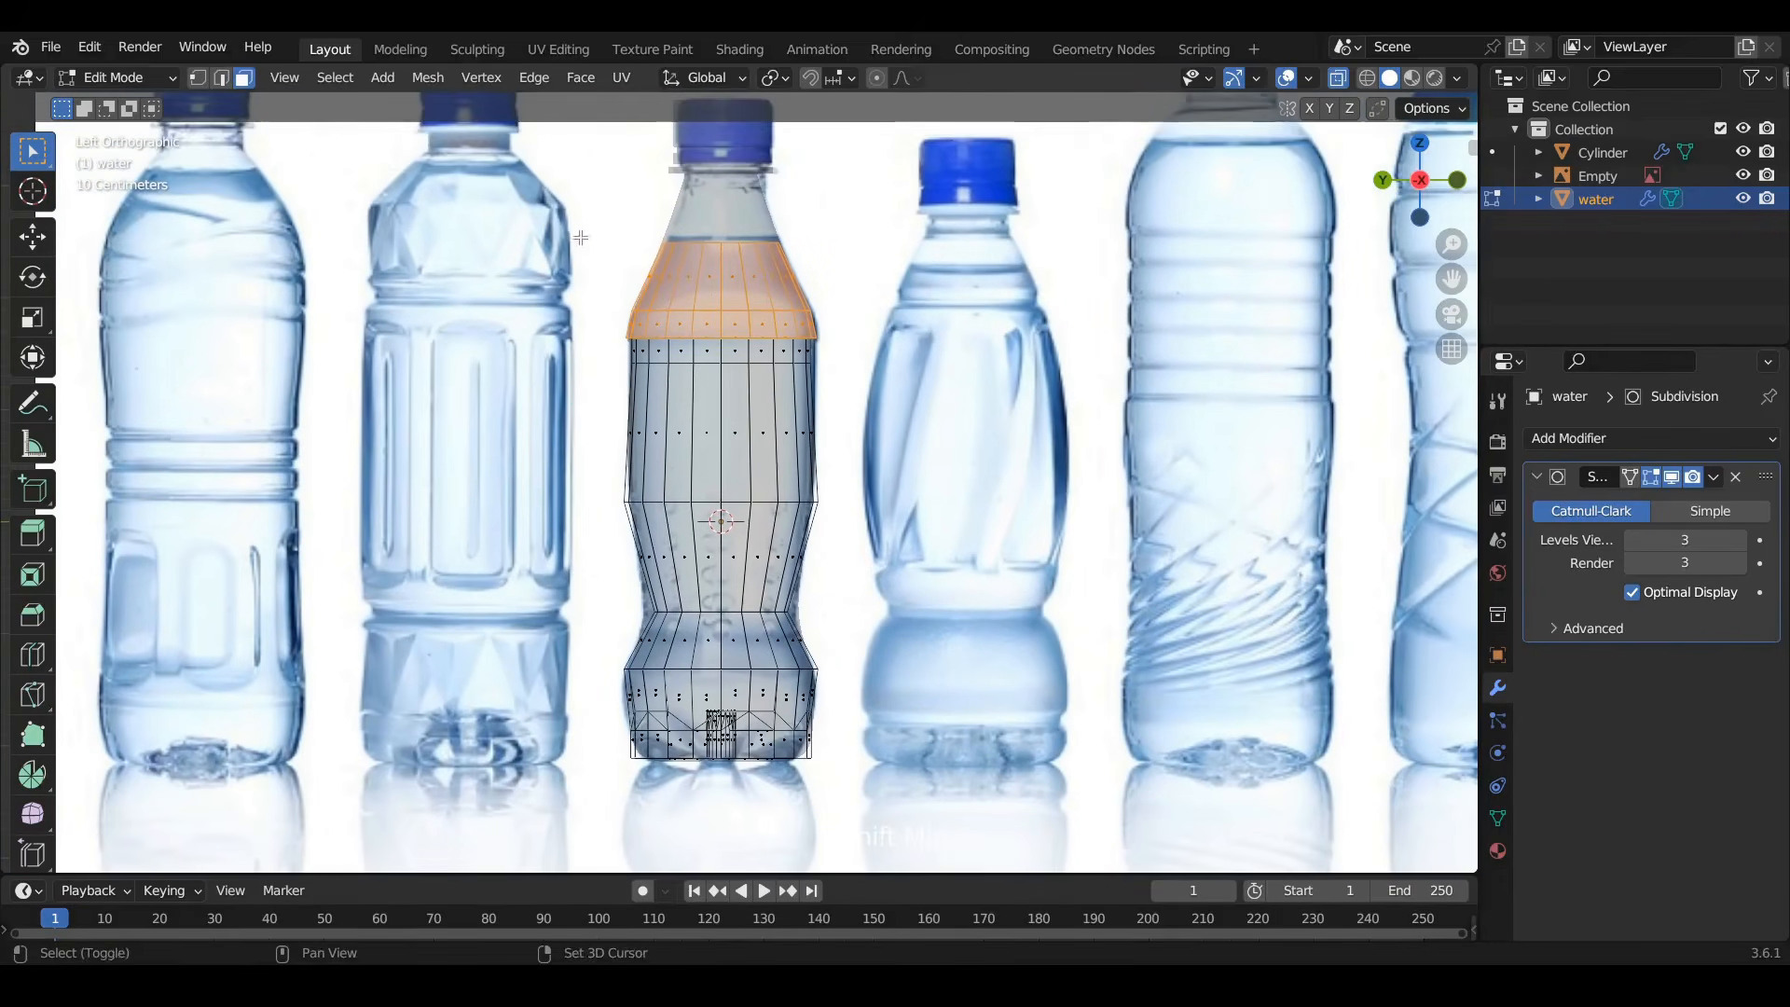
key("b")
left_click_drag(891, 484, 914, 513)
scroll(947, 371, "up", 2)
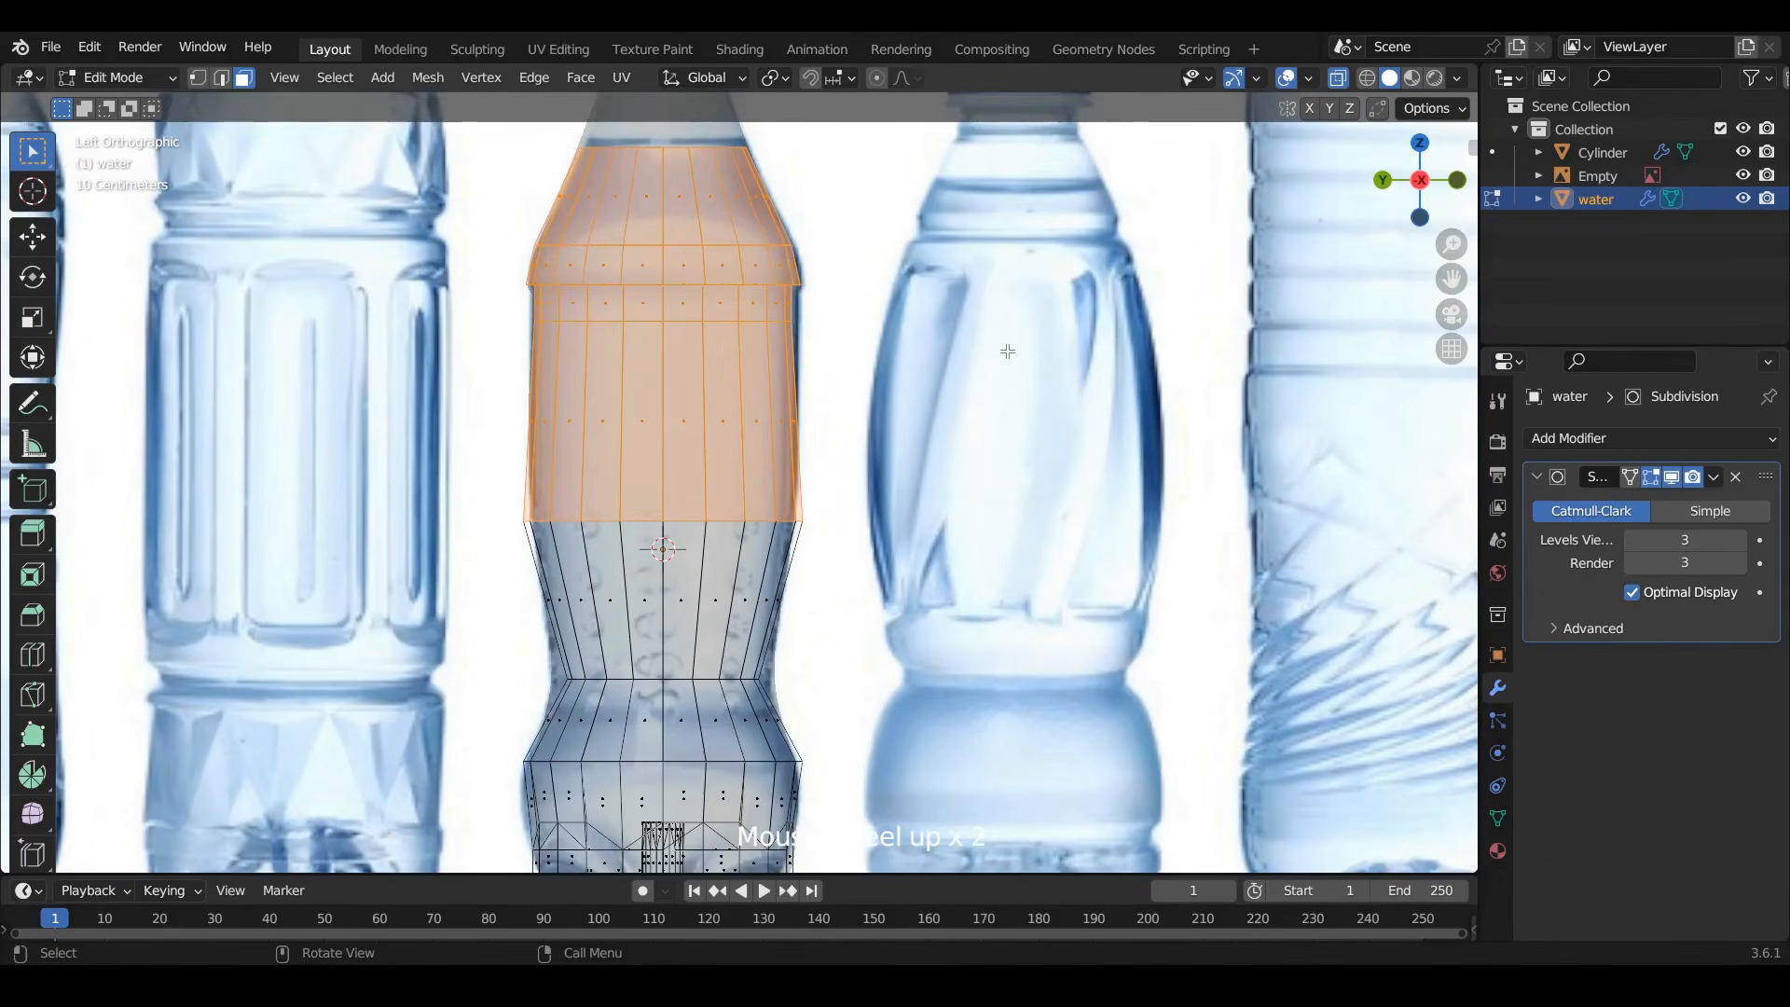
key("s")
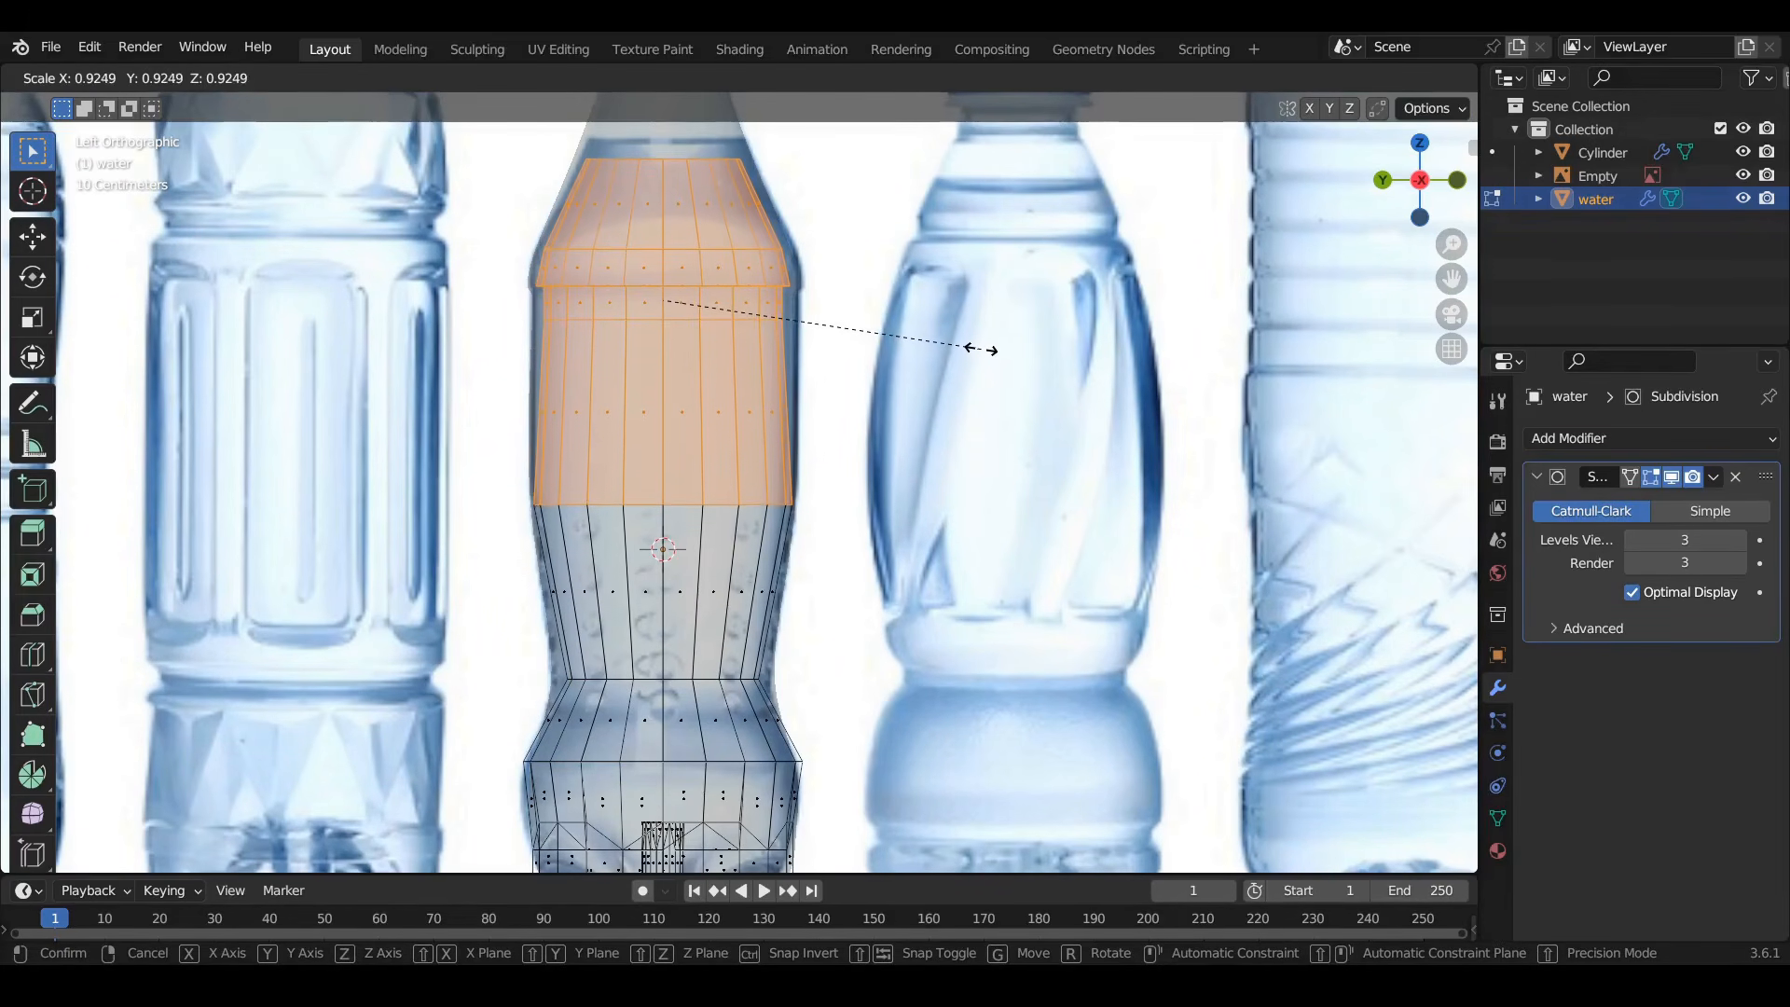
left_click(980, 350)
scroll(745, 341, "up", 3)
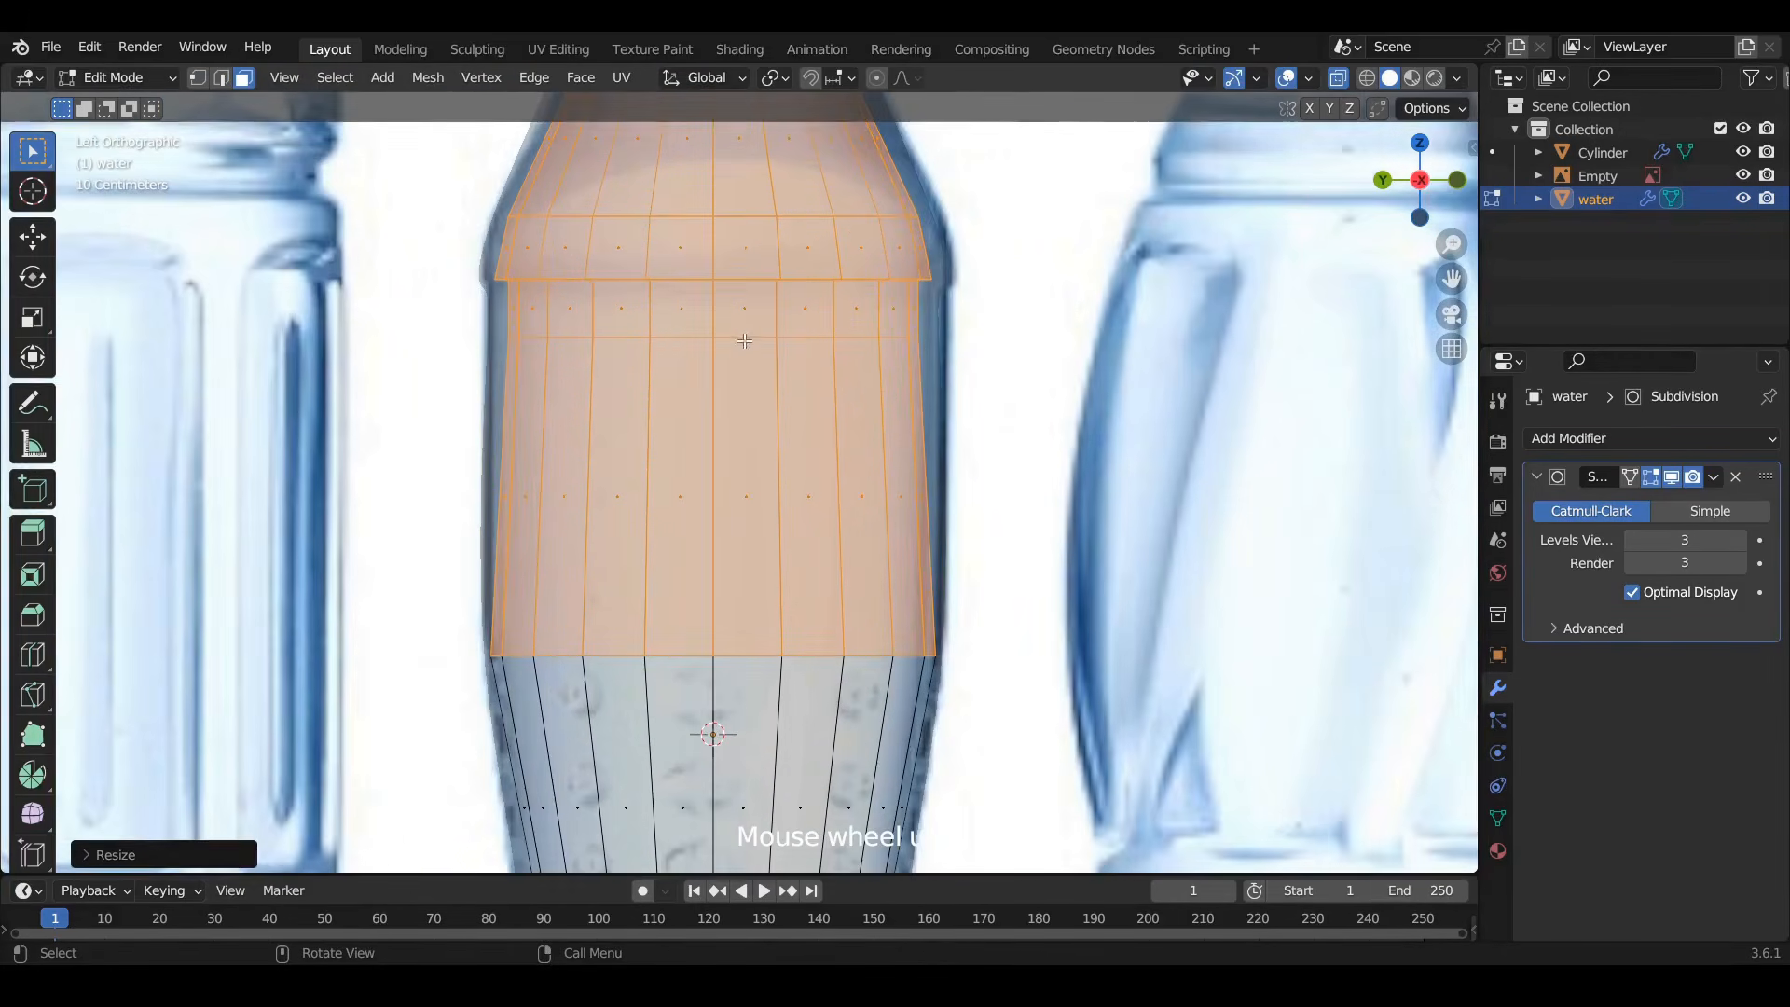
Turn X-ray off and inspect the water's fit against the bottle around the body and the lobed underside
left_click(1339, 79)
middle_click_drag(959, 291, 1095, 344)
scroll(723, 418, "down", 7)
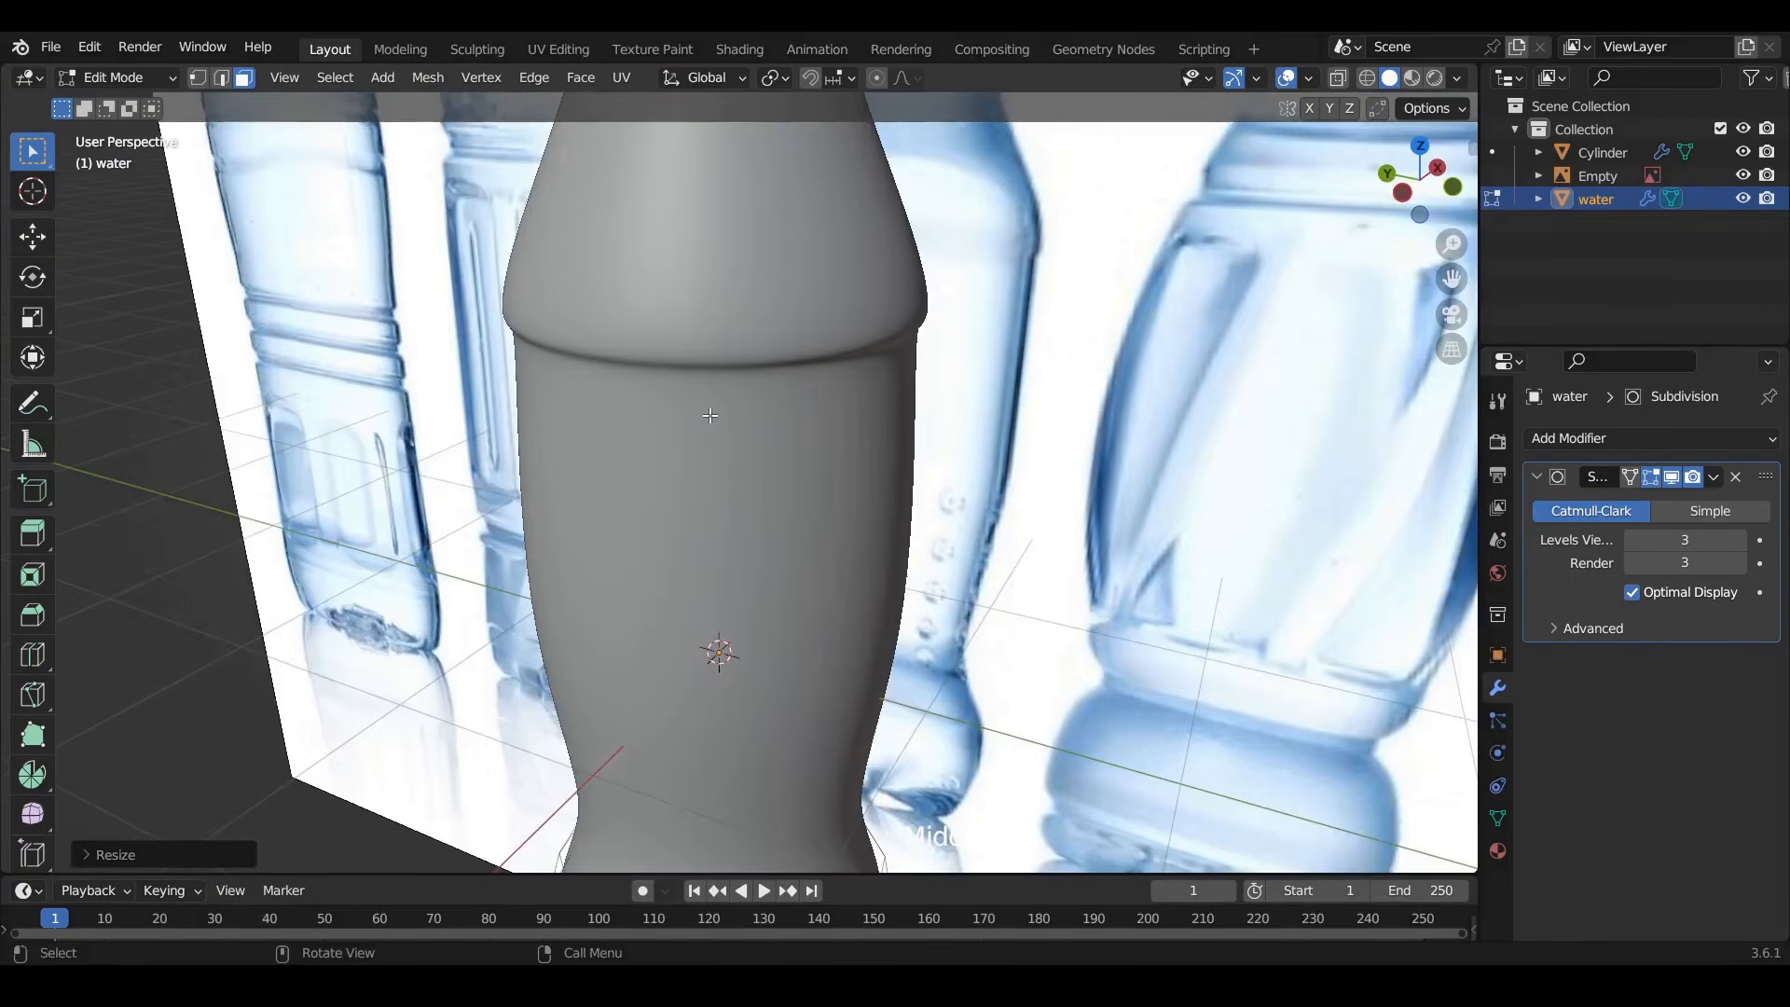
middle_click_drag(723, 417, 732, 462)
scroll(802, 429, "up", 6)
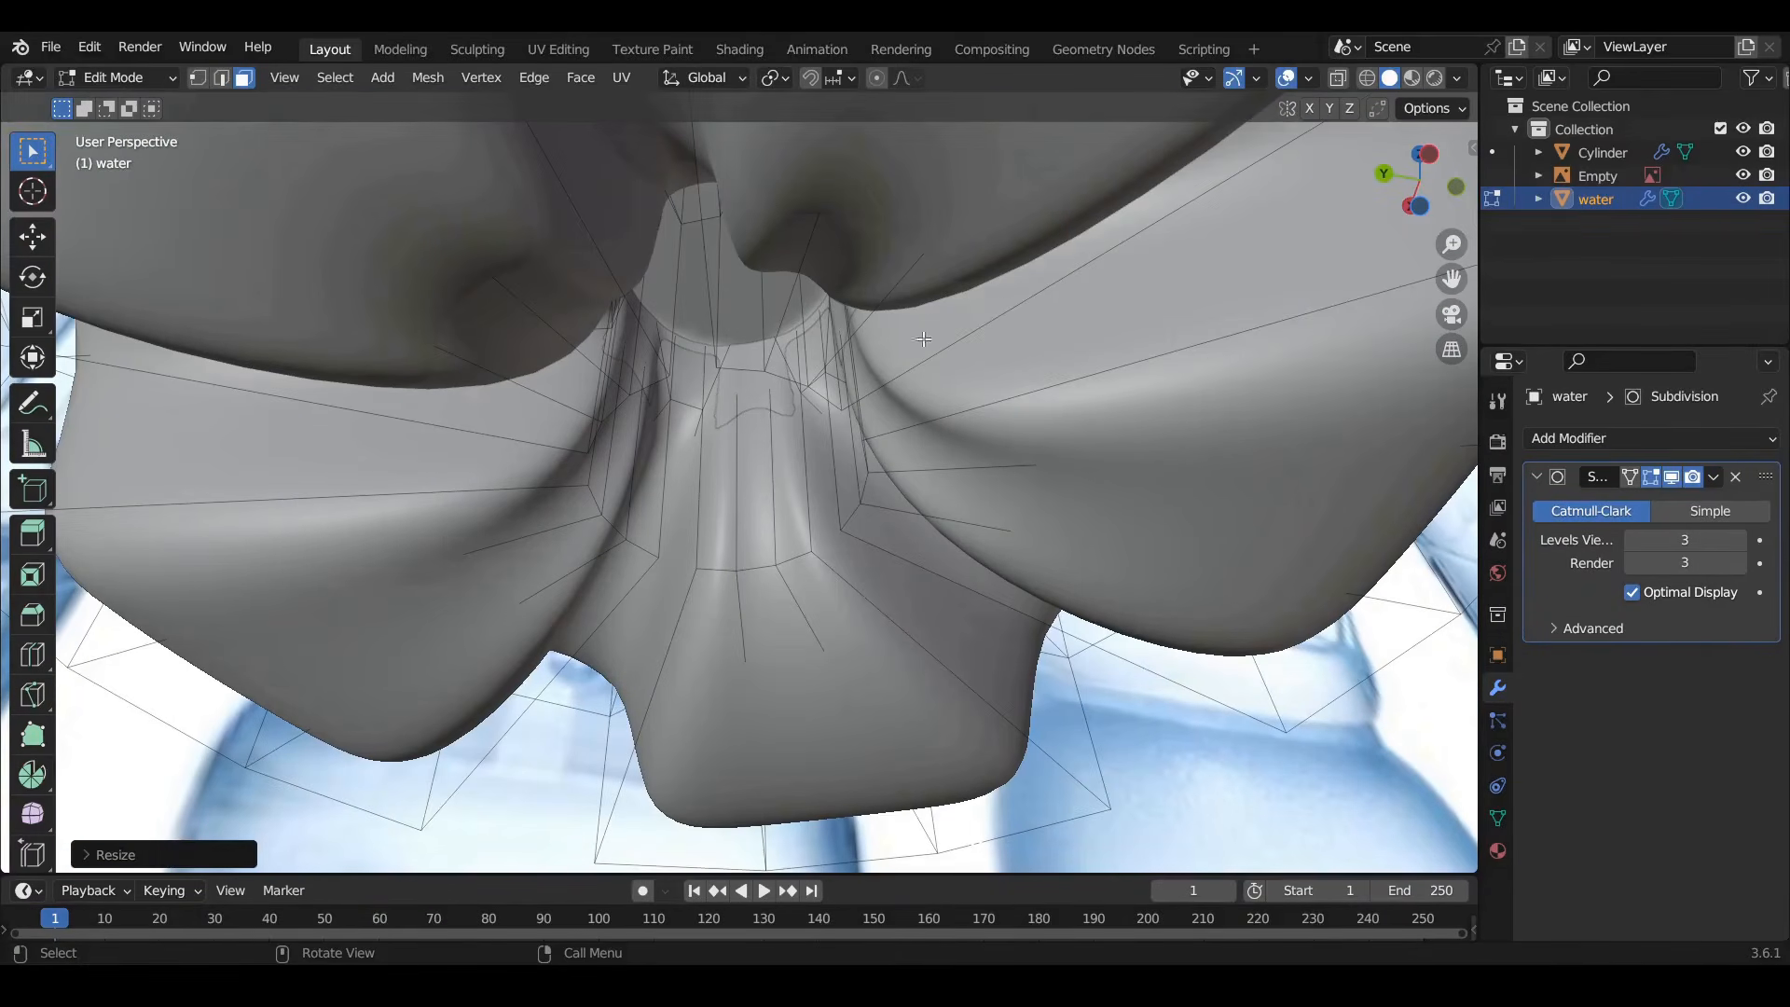
key("Tab")
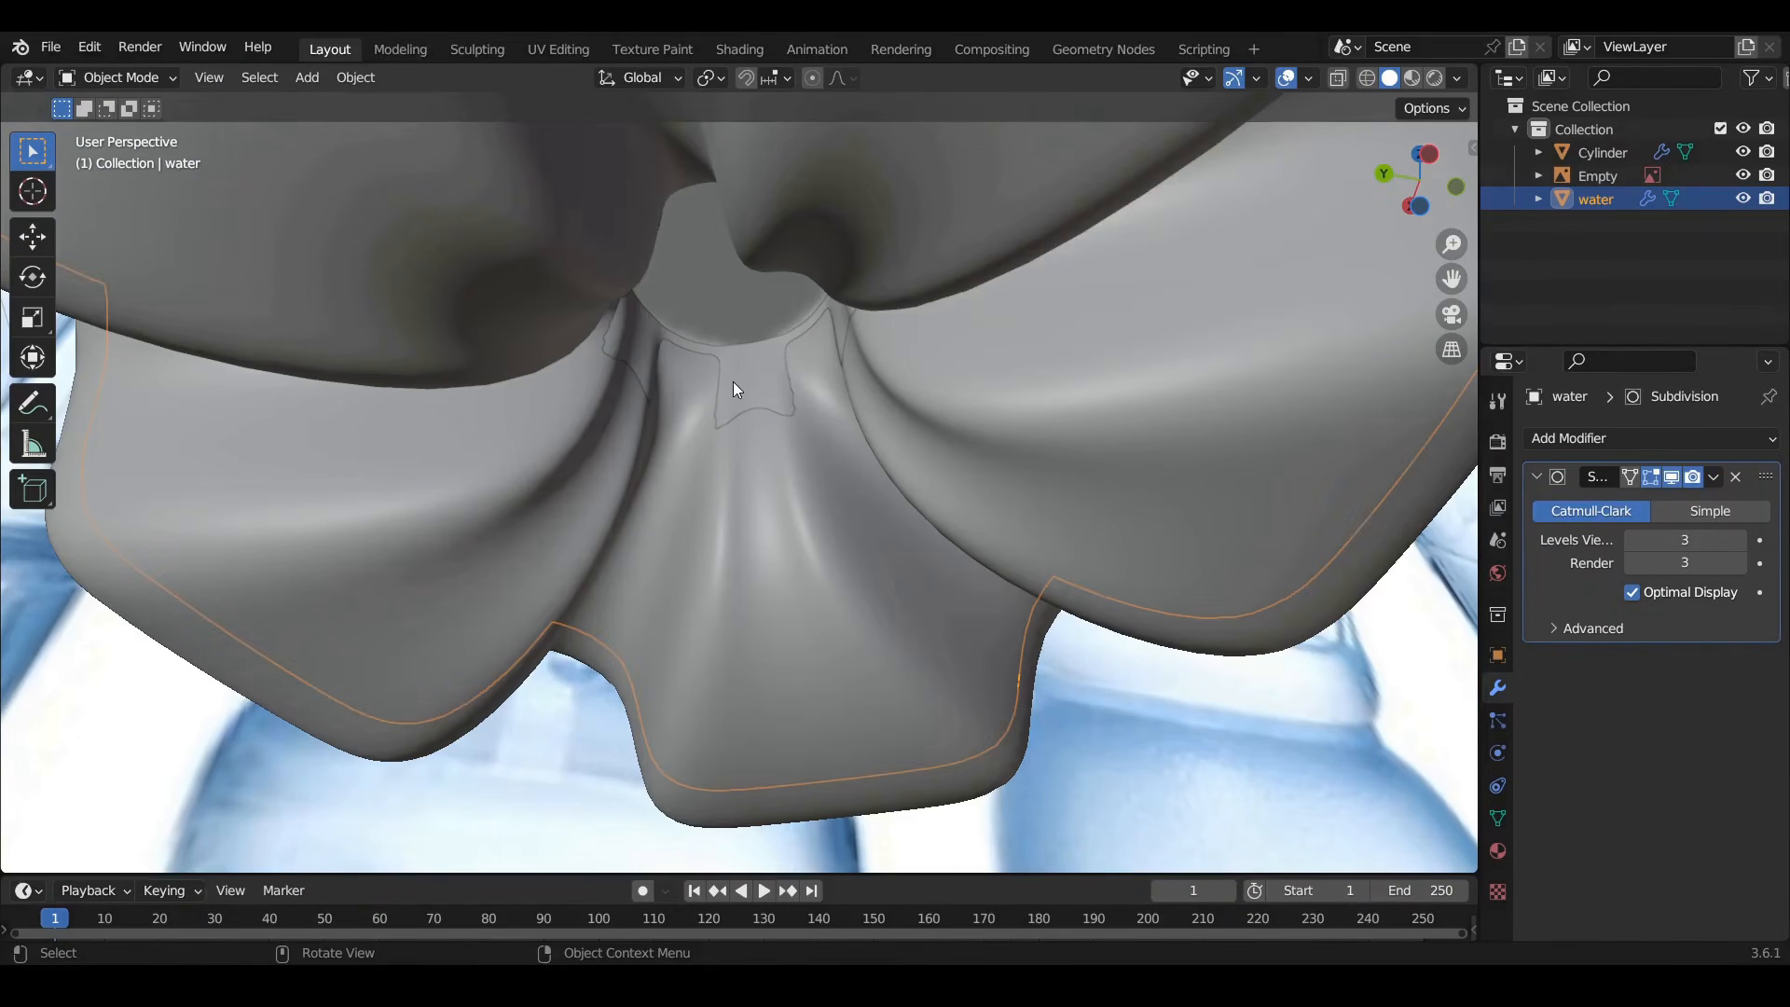
left_click(1611, 152)
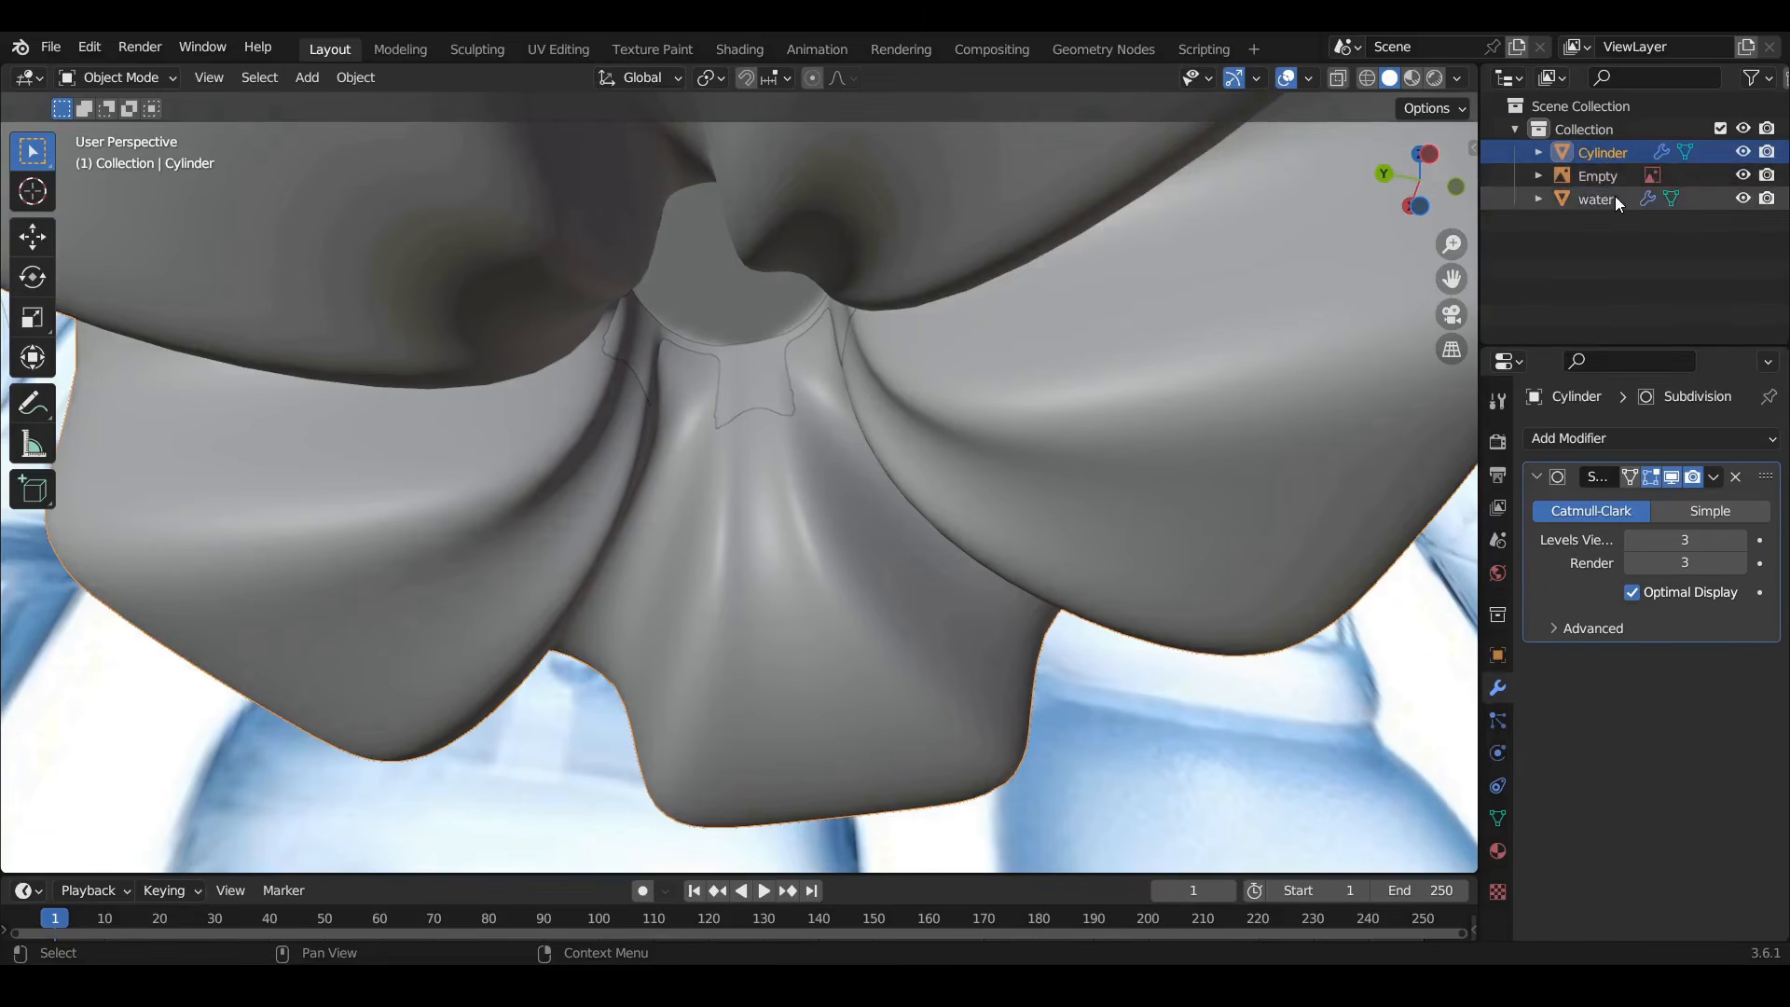
left_click(1617, 200)
key("Tab")
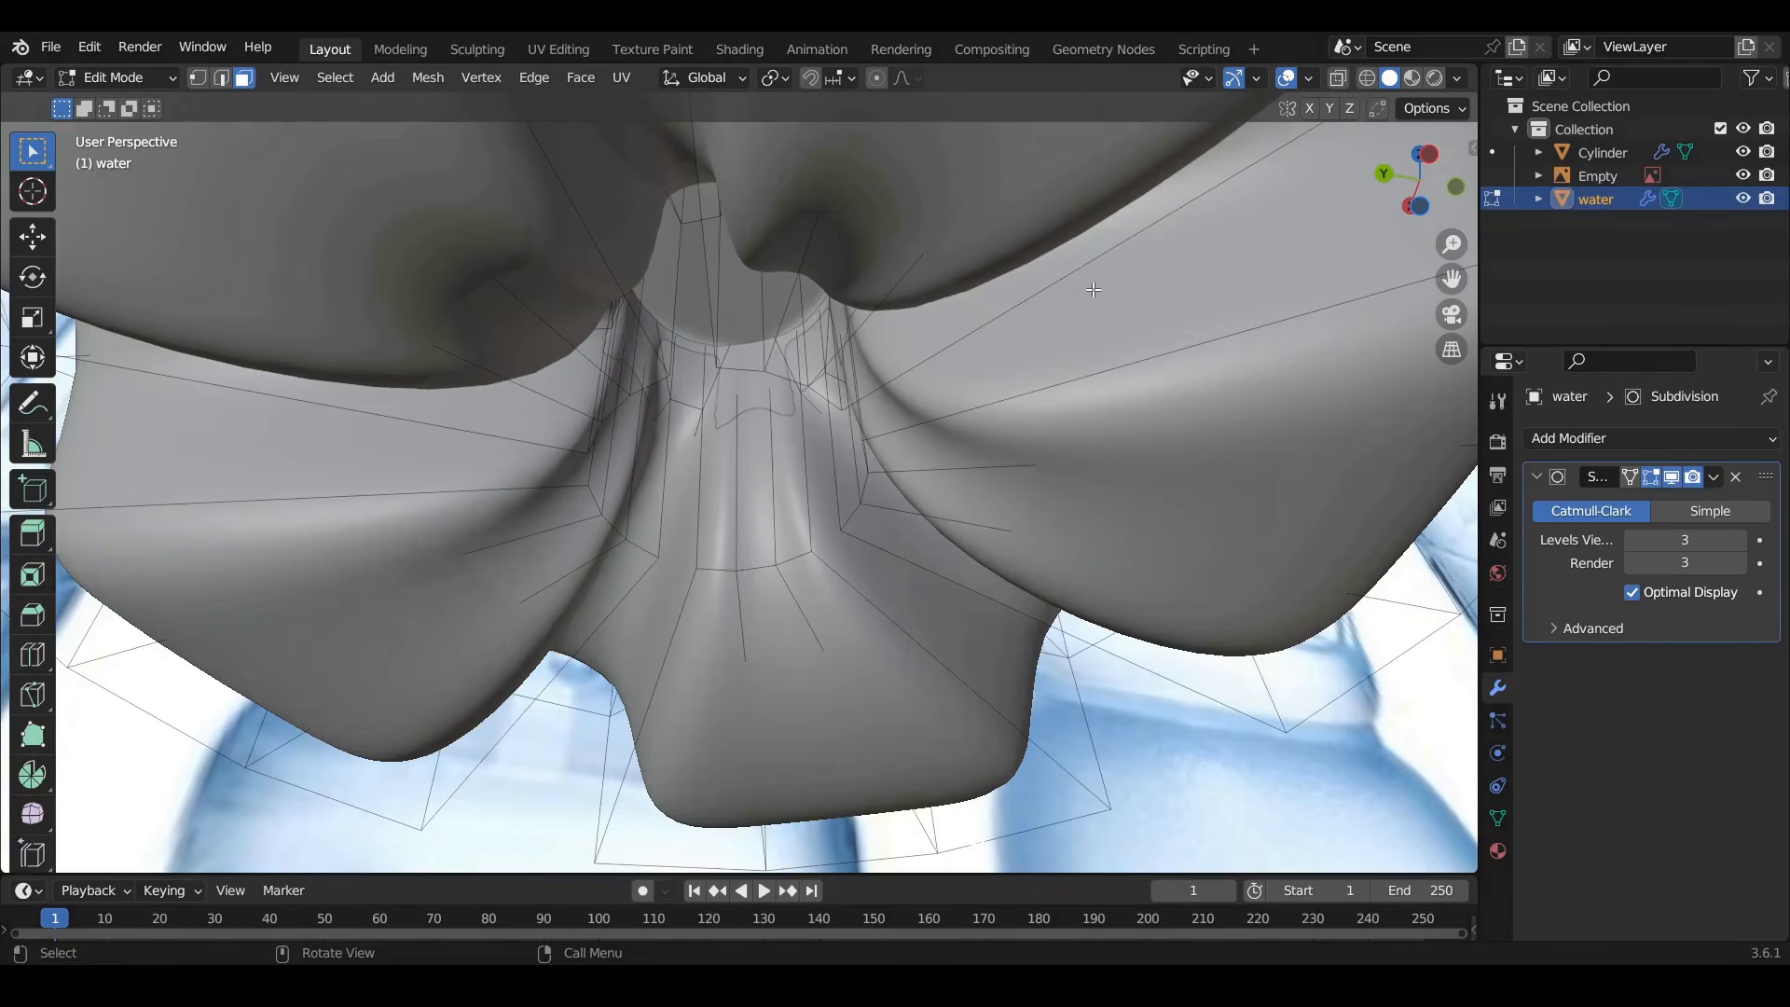
With X-ray on in the left orthographic view, box-select the faces of the water's base section and move them up about 0.03 m along Z
left_click(1337, 79)
scroll(731, 352, "down", 4)
middle_click_drag(732, 352, 739, 425)
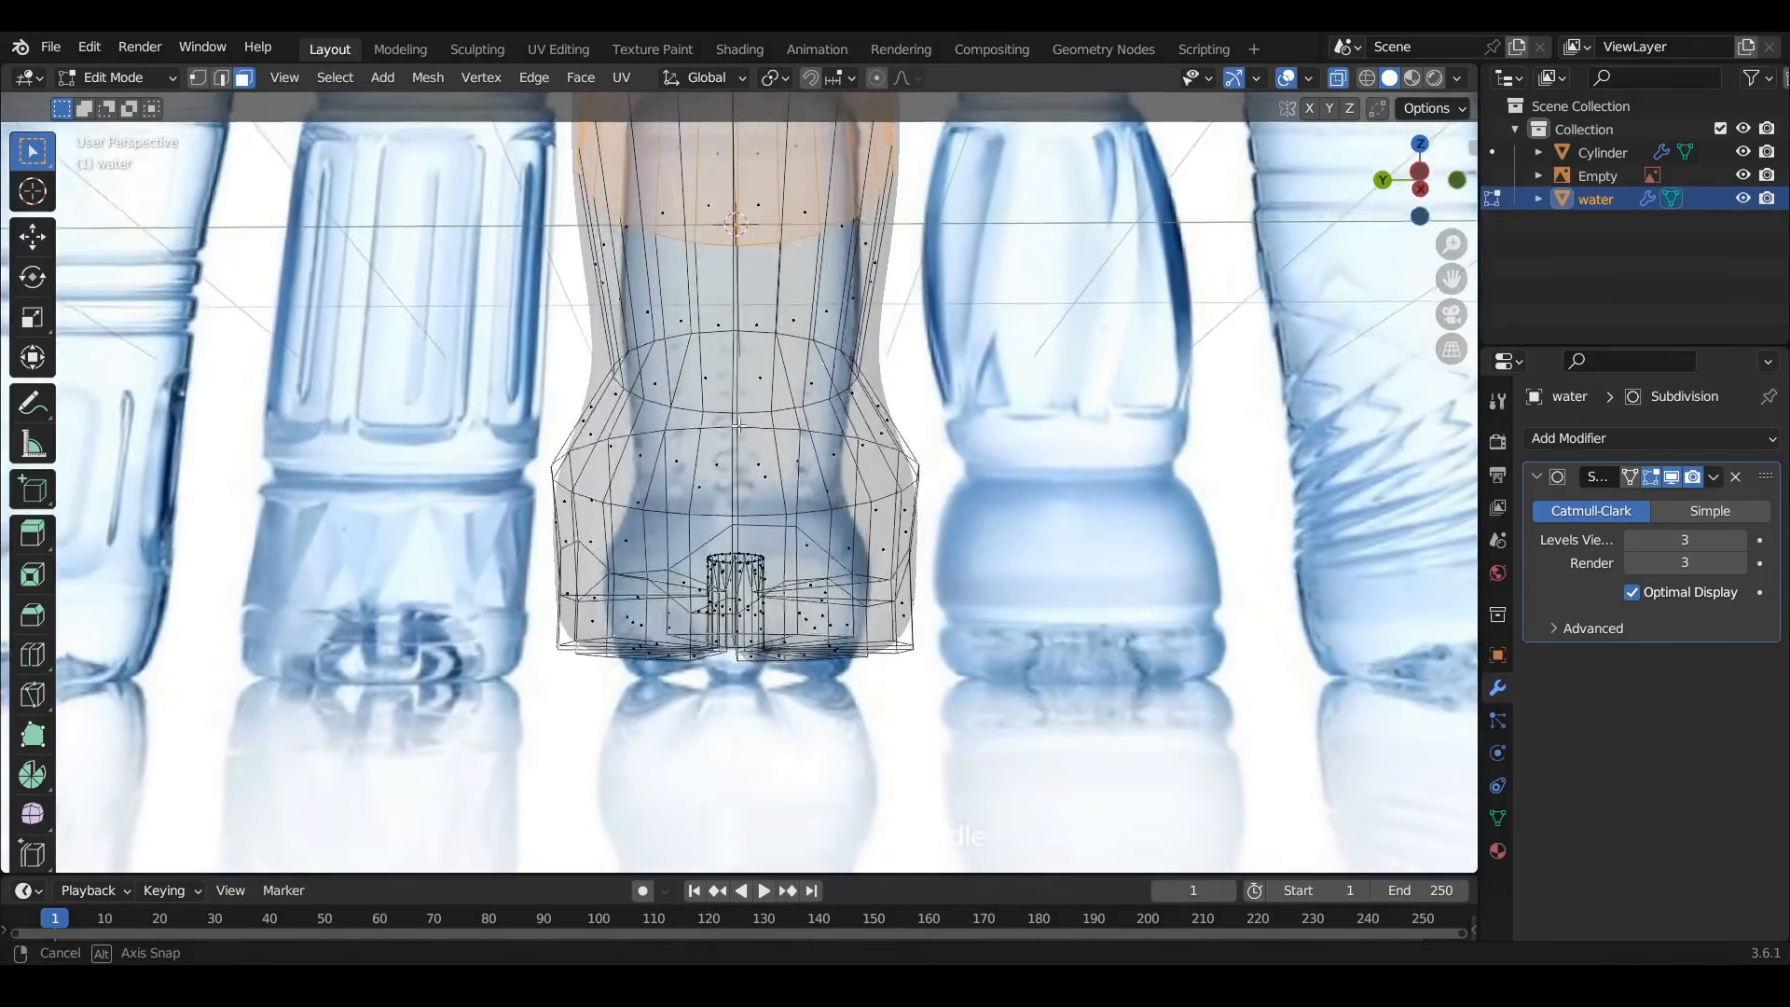
scroll(737, 426, "down", 3)
scroll(671, 526, "up", 4)
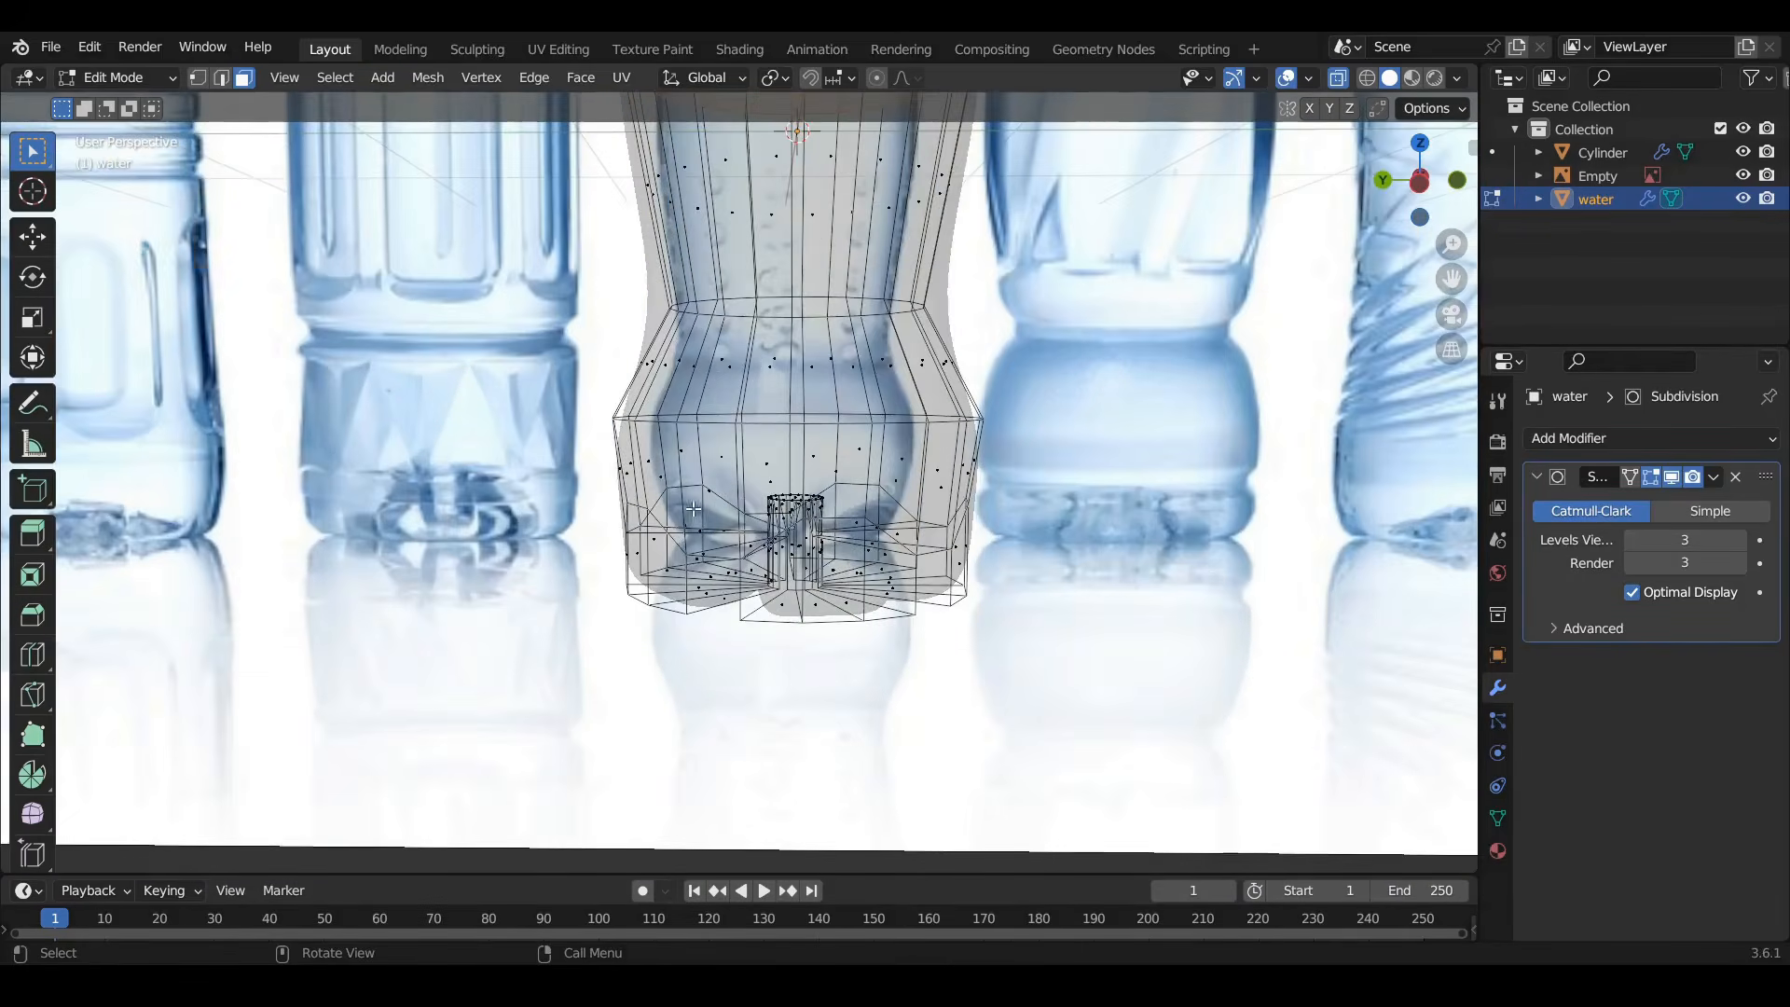
middle_click_drag(695, 510, 702, 478)
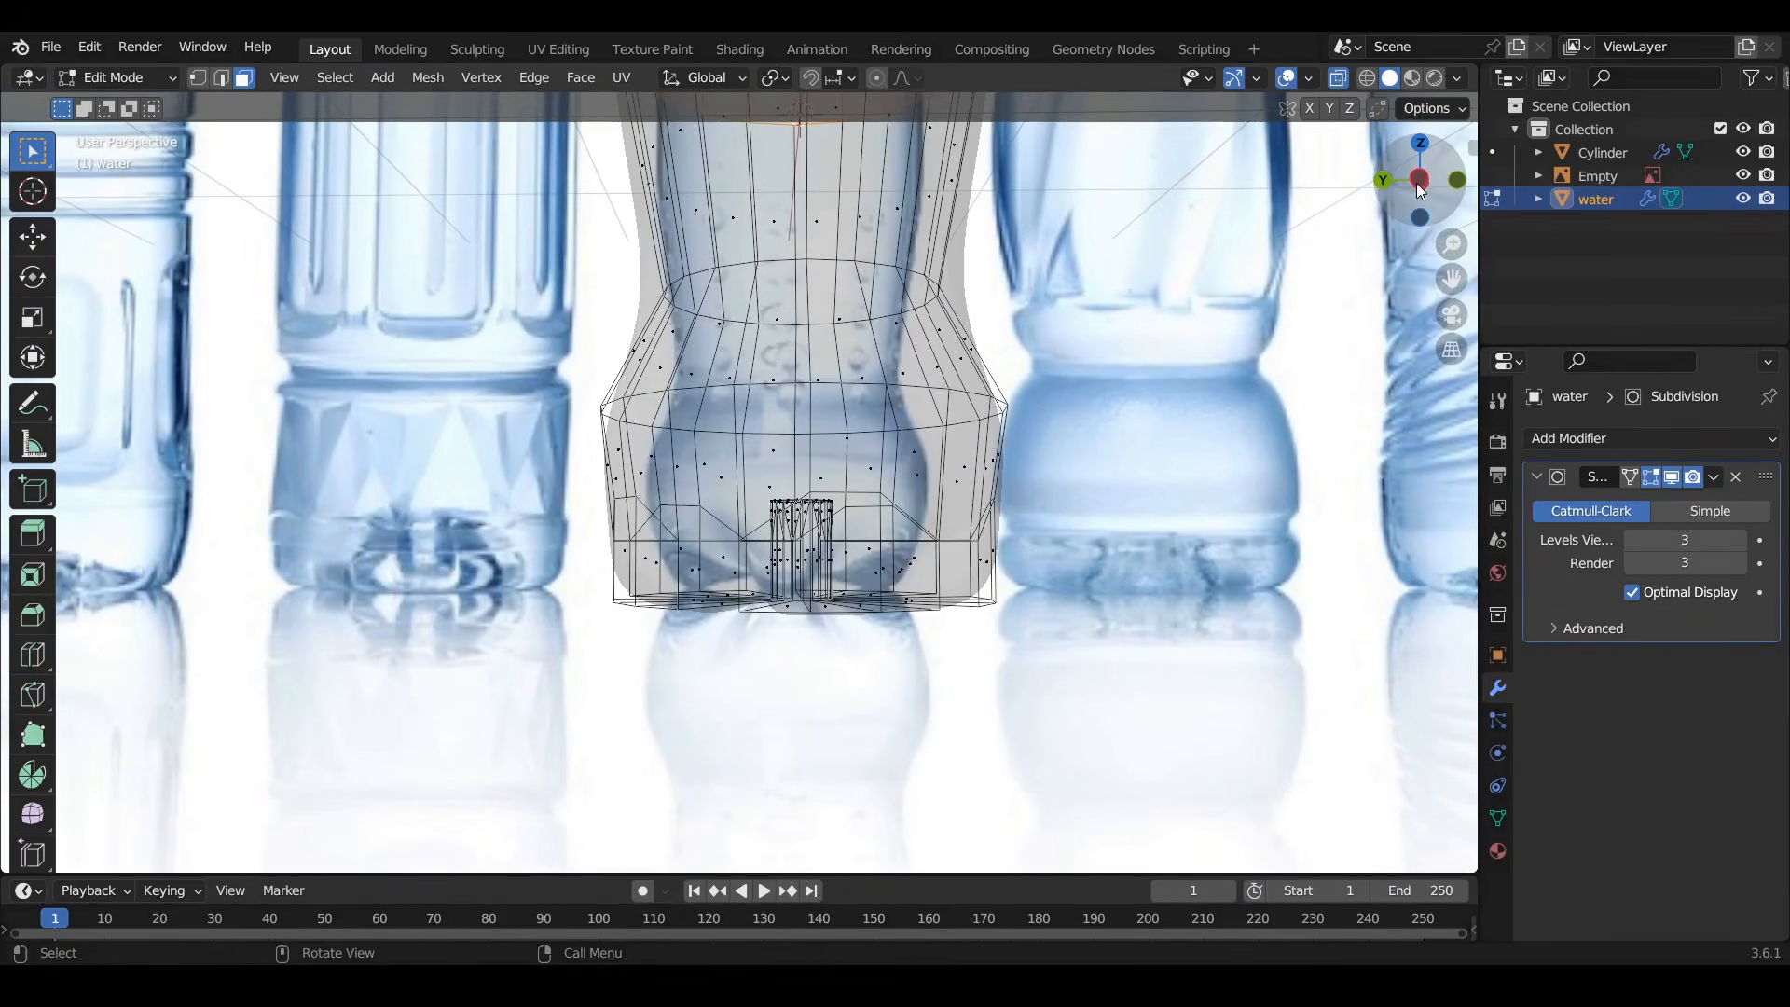
left_click(1420, 179)
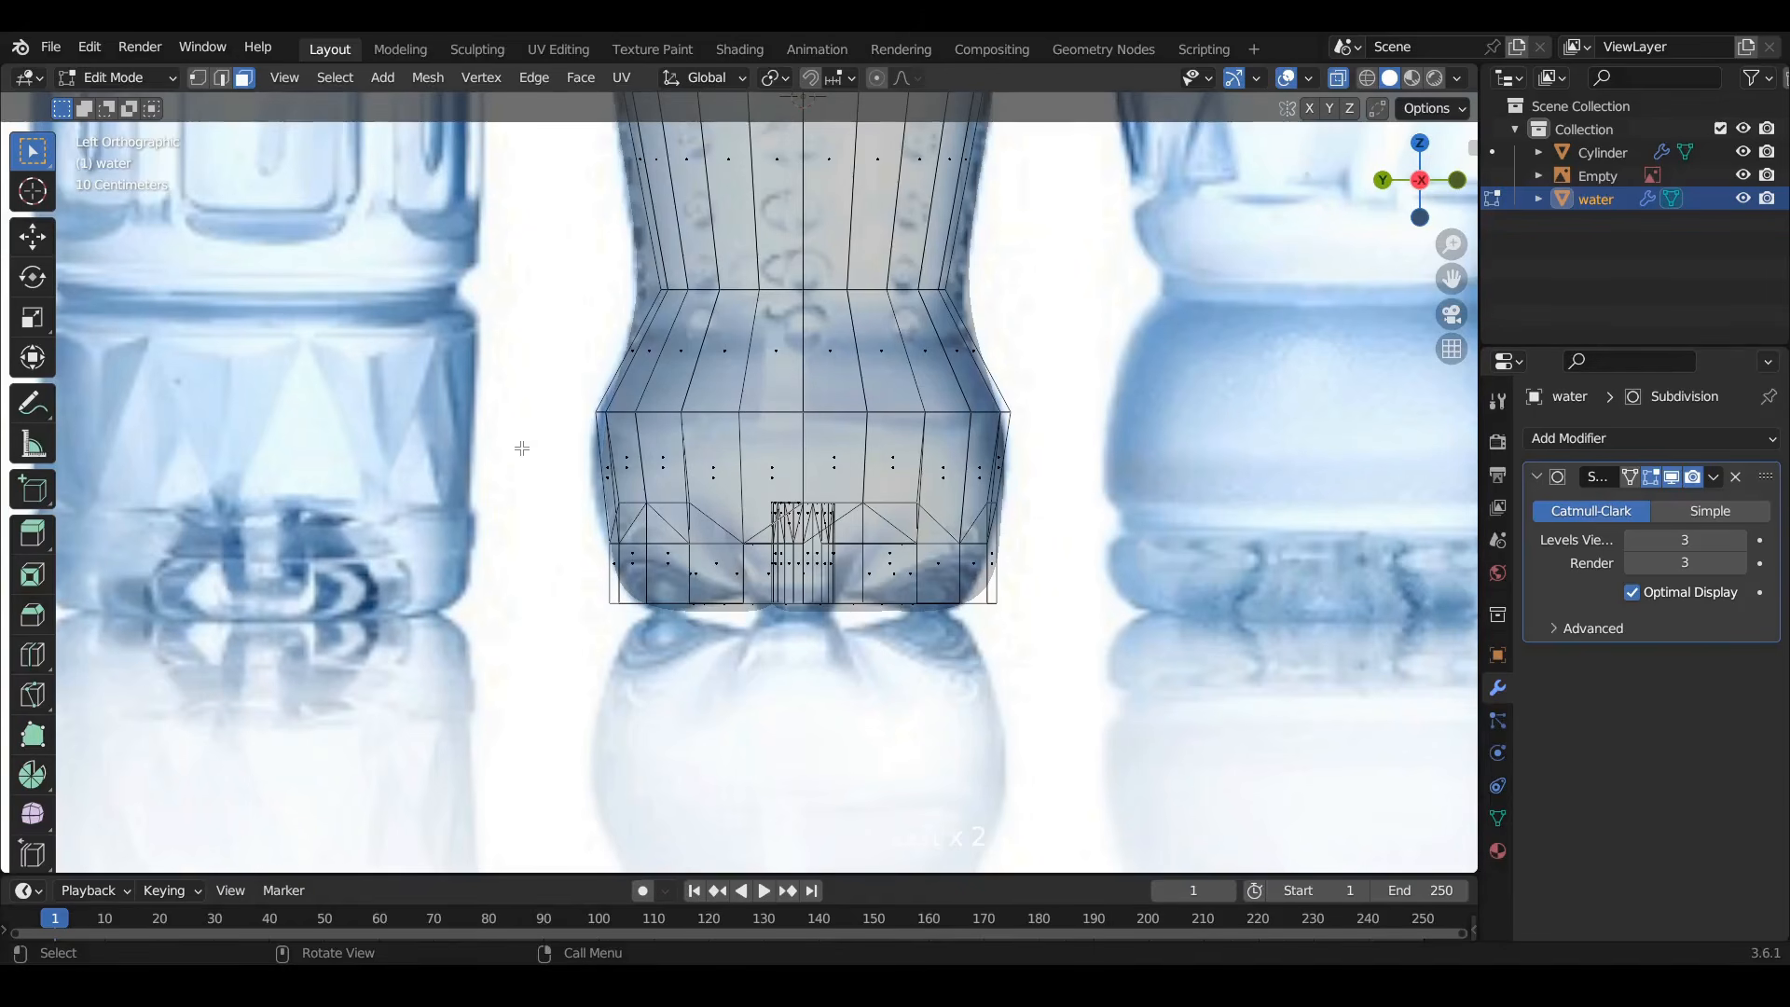
left_click_drag(522, 449, 1091, 646)
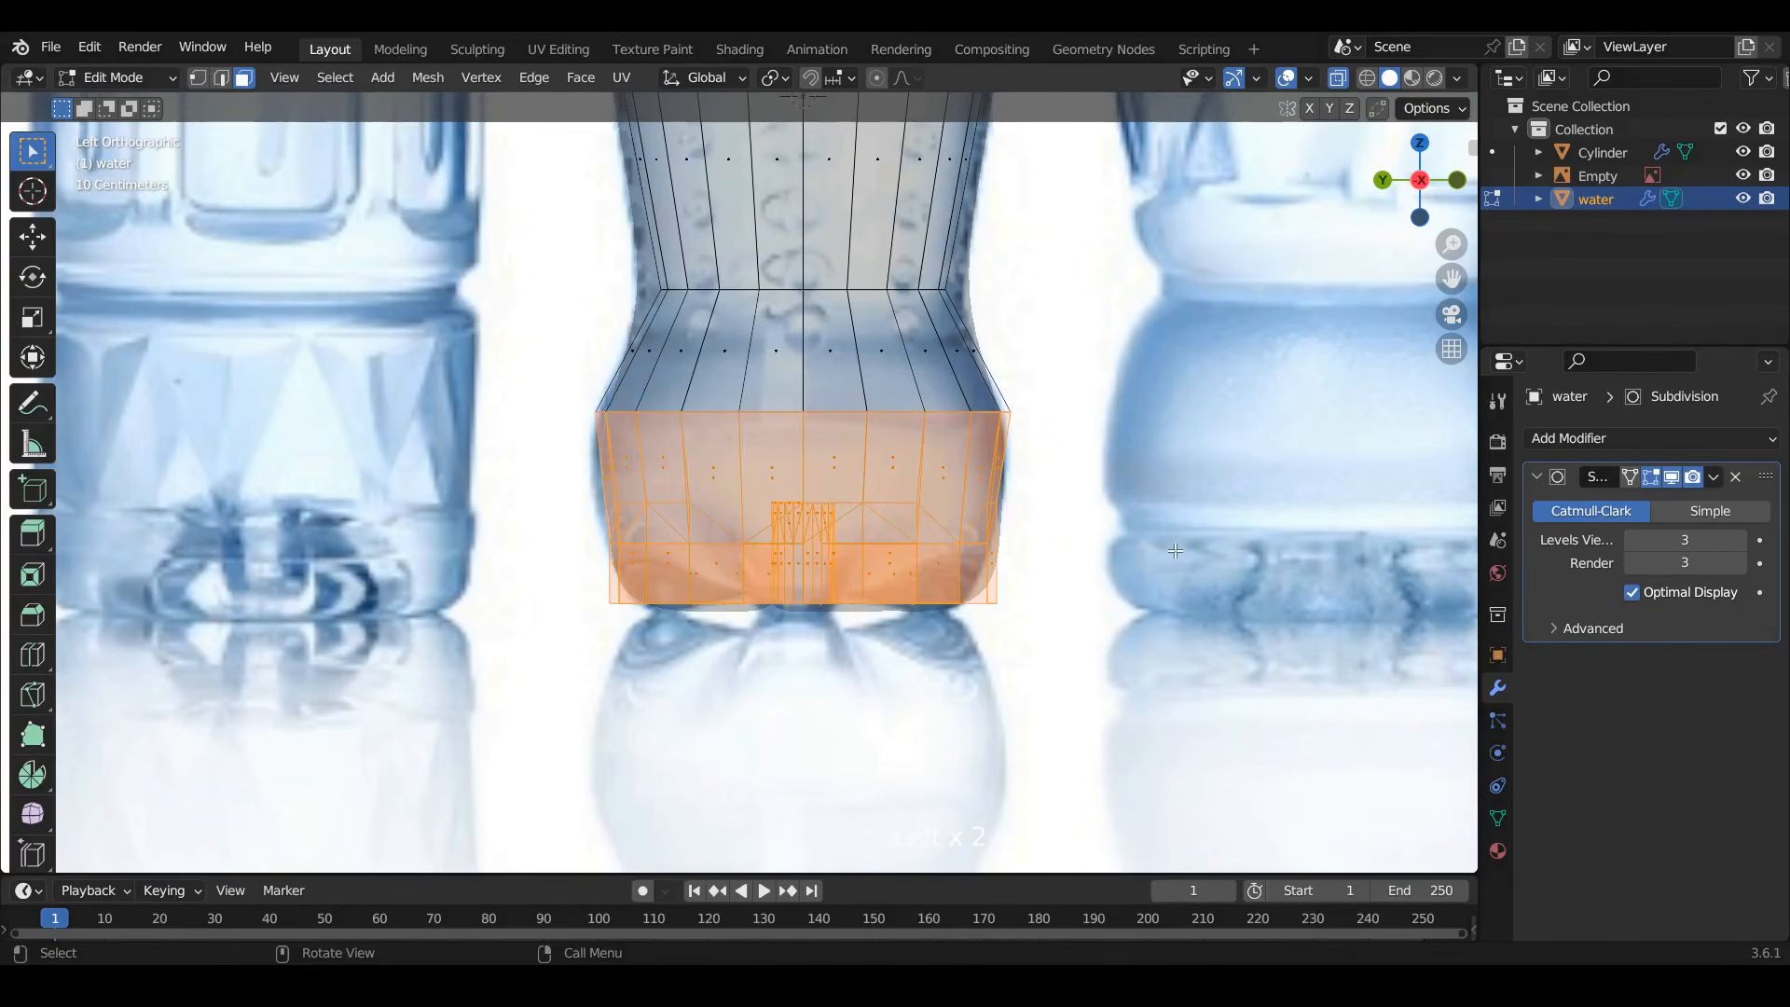
key("g")
key("z")
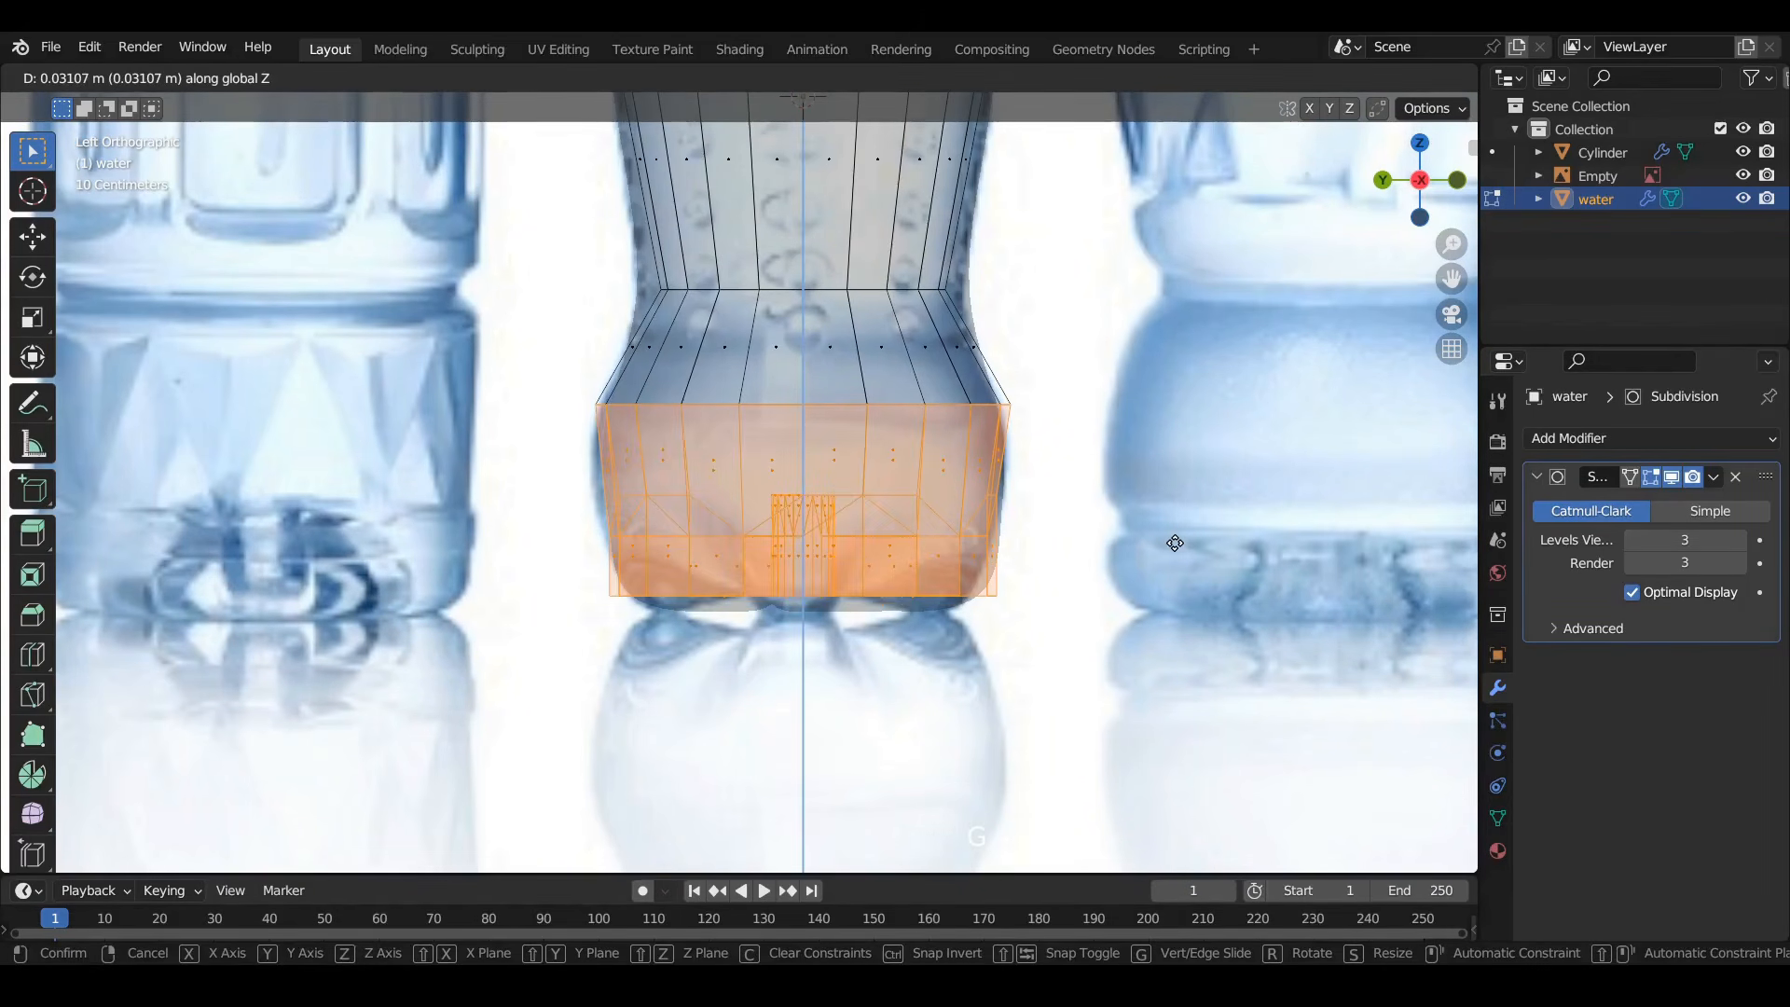
left_click(1171, 528)
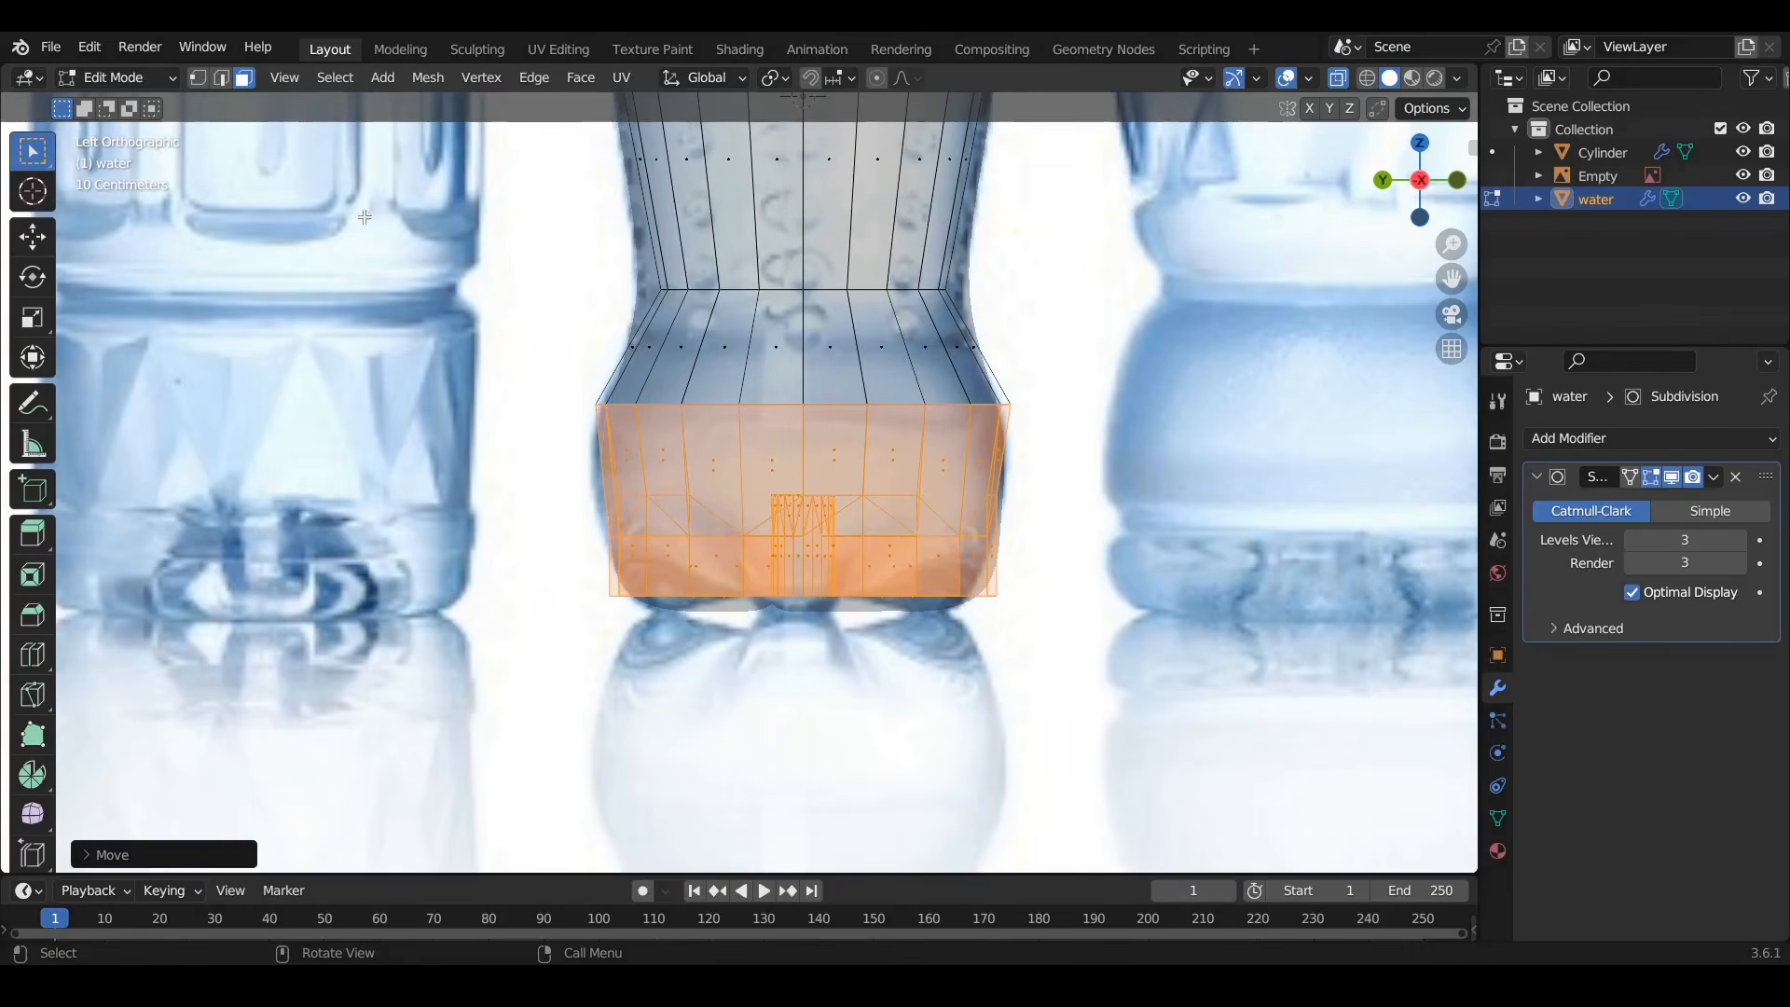
Select the edge loop around the widest part of the water's lower bulge and scale it down slightly, then return to solid Object Mode
left_click(221, 79)
left_click_drag(555, 362, 1103, 431)
key("s")
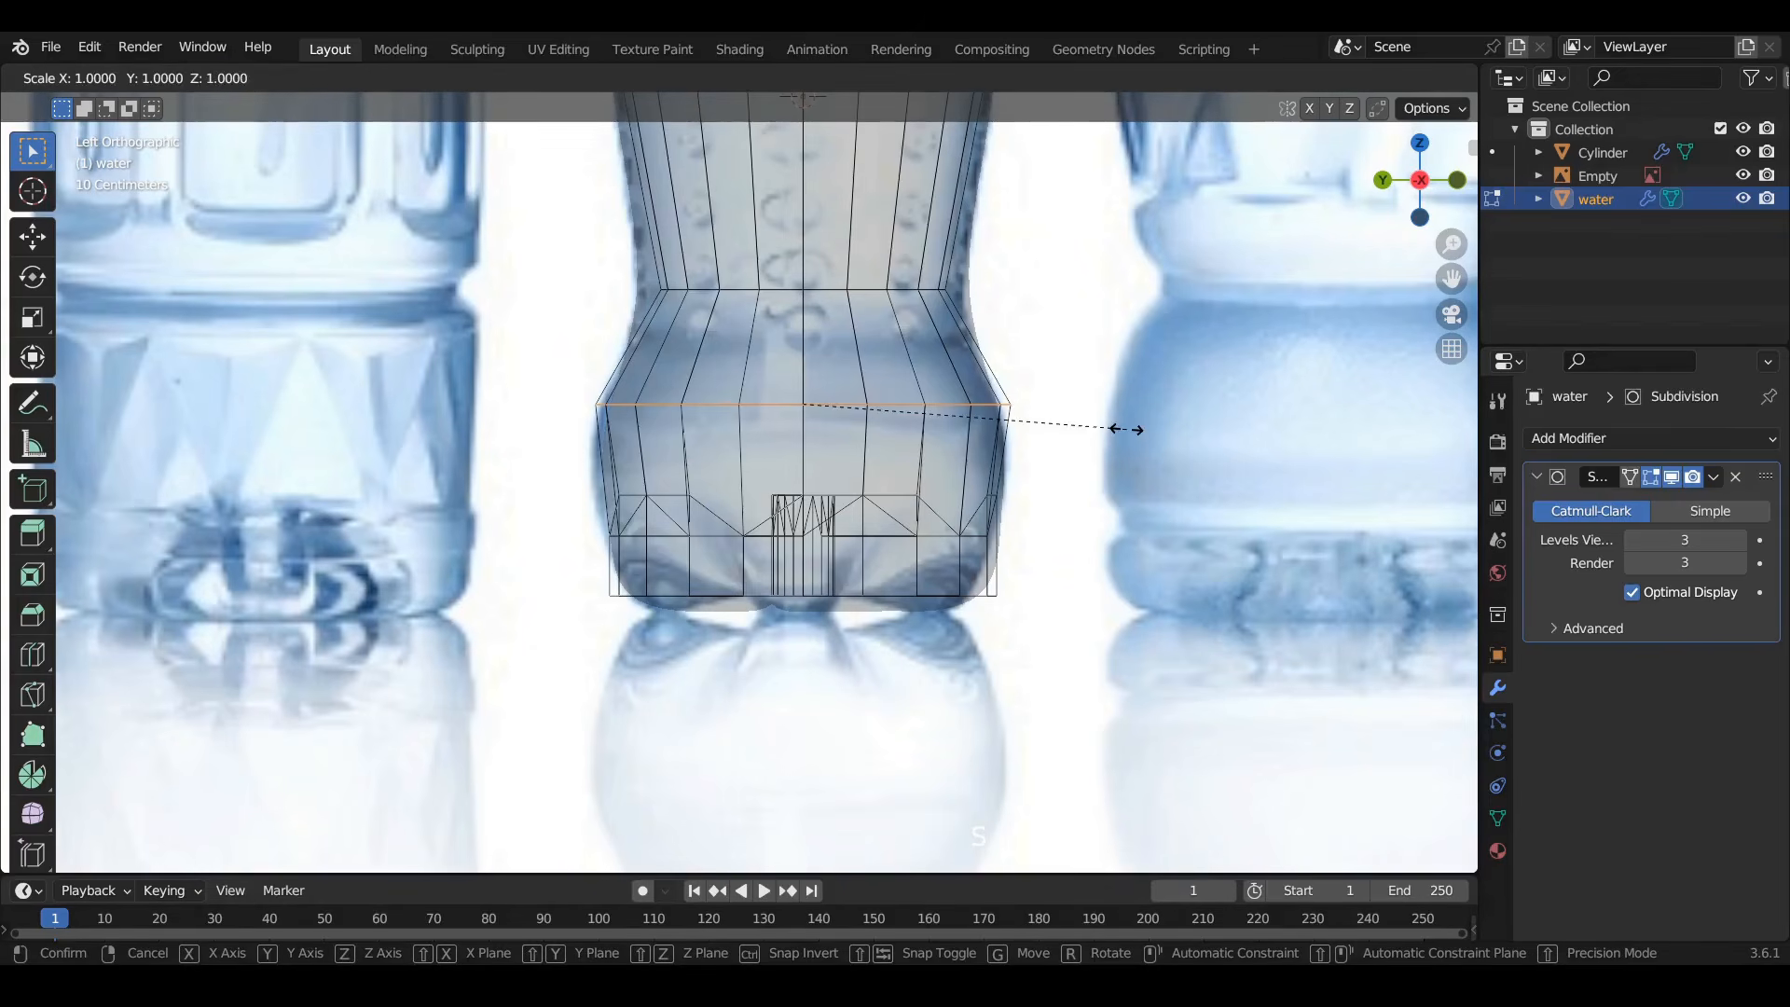
left_click(1007, 427)
key("Tab")
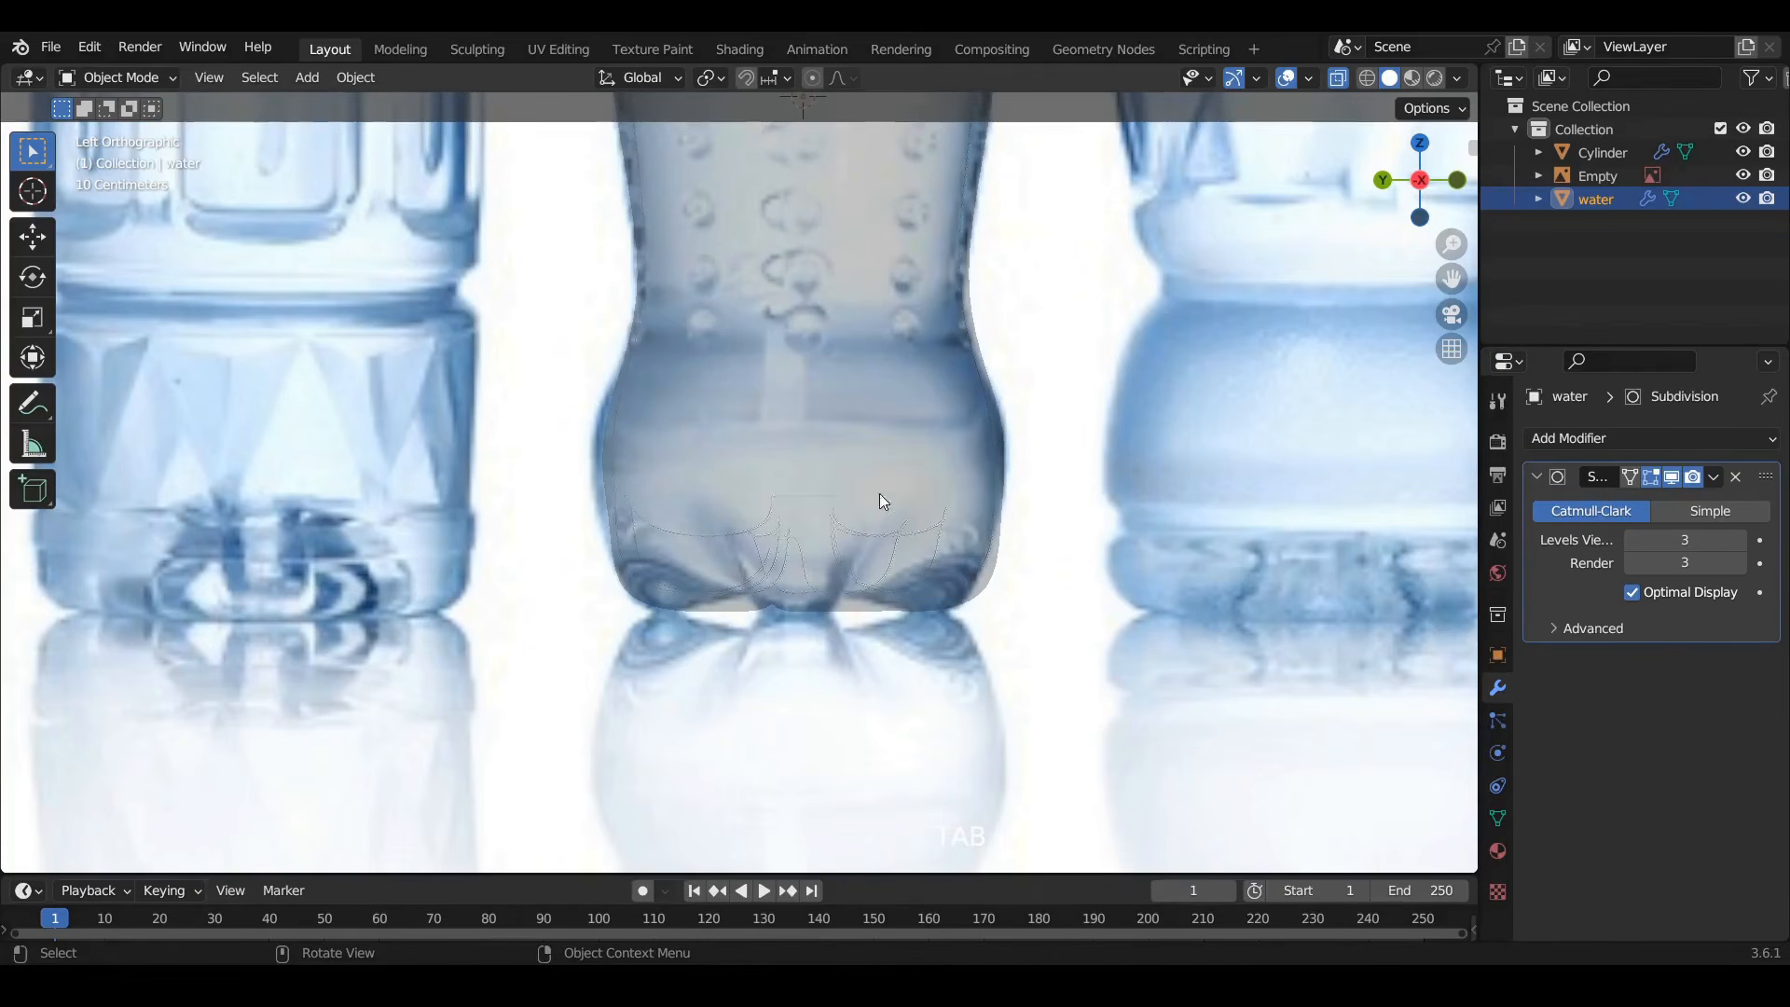
left_click(1337, 78)
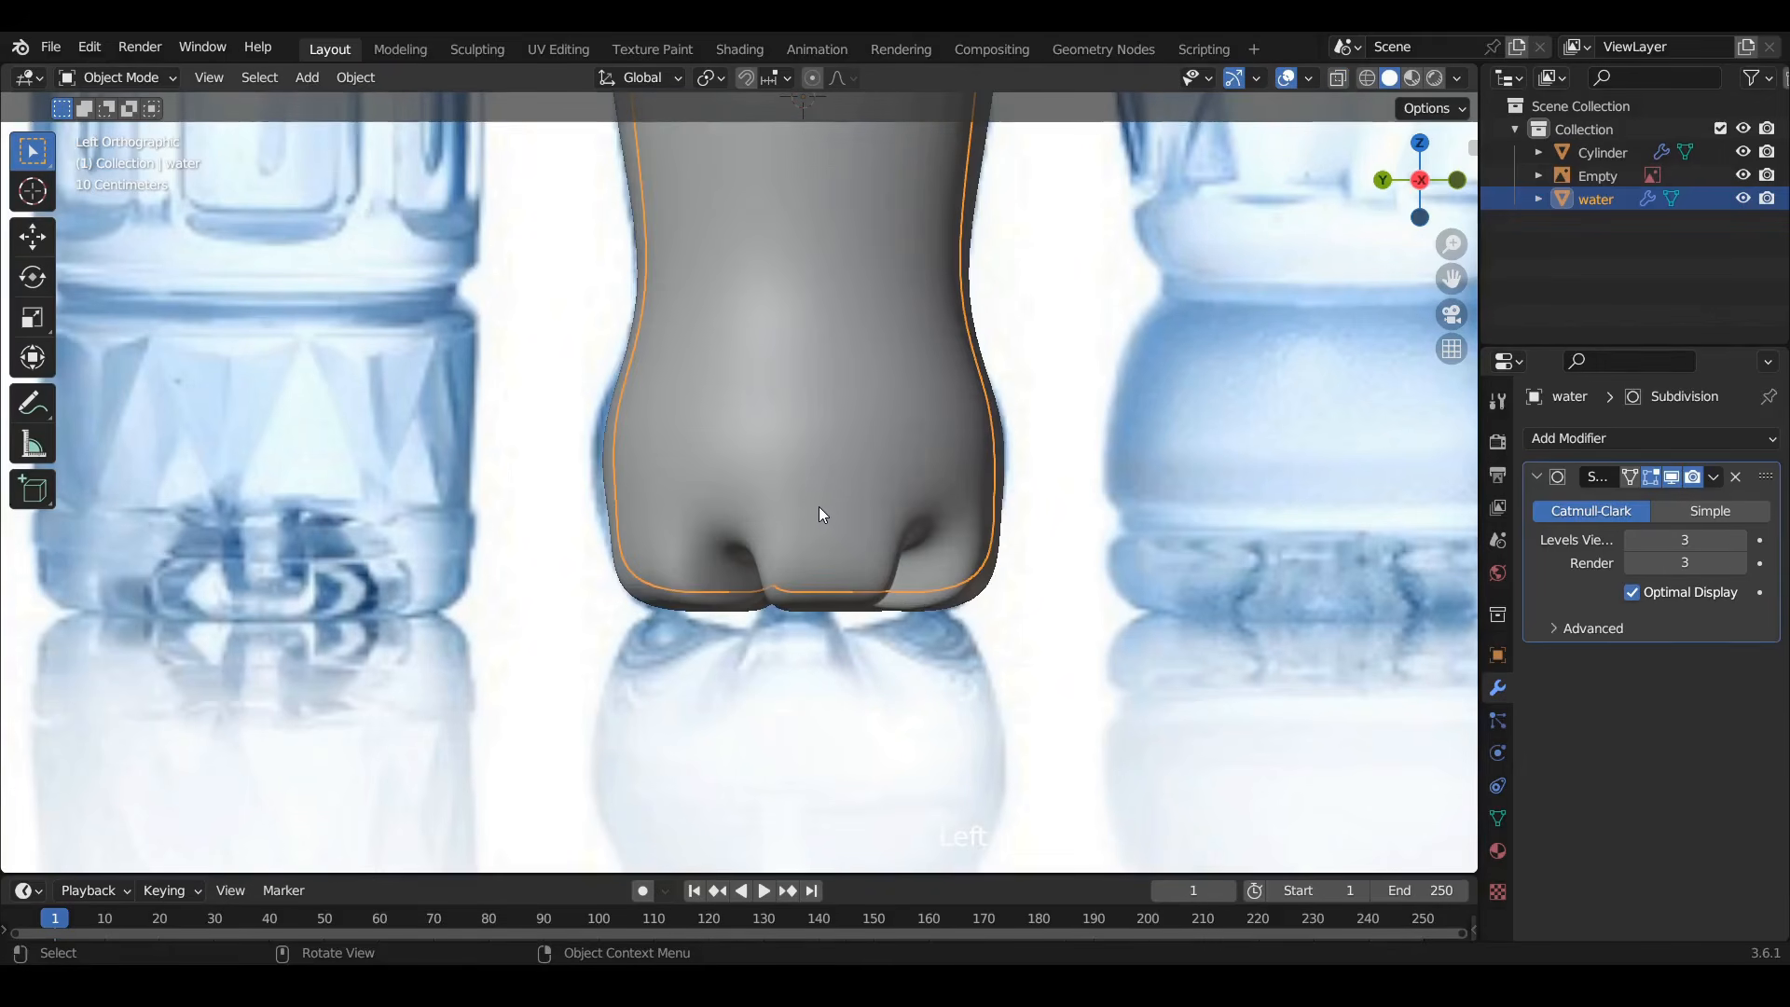
Inspect the central recess on the bottle's underside for spots where the water pokes through
middle_click_drag(818, 507, 813, 270)
scroll(814, 271, "up", 7)
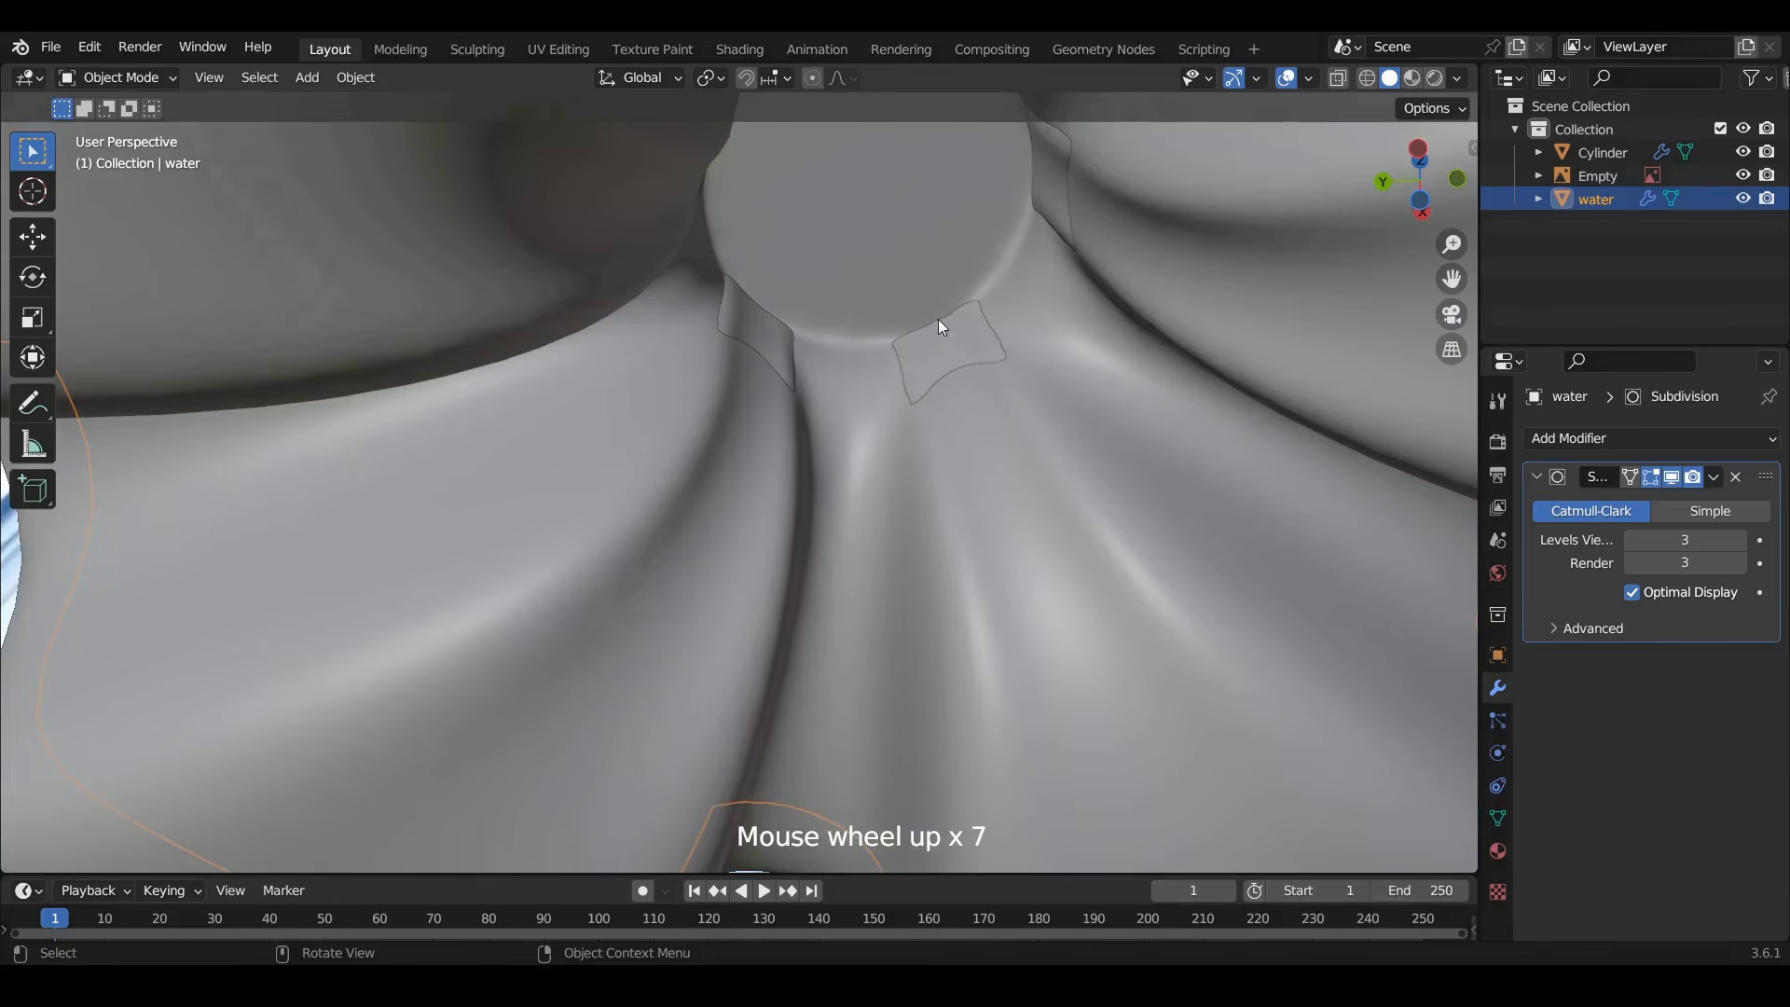
key("Tab")
left_click(943, 355)
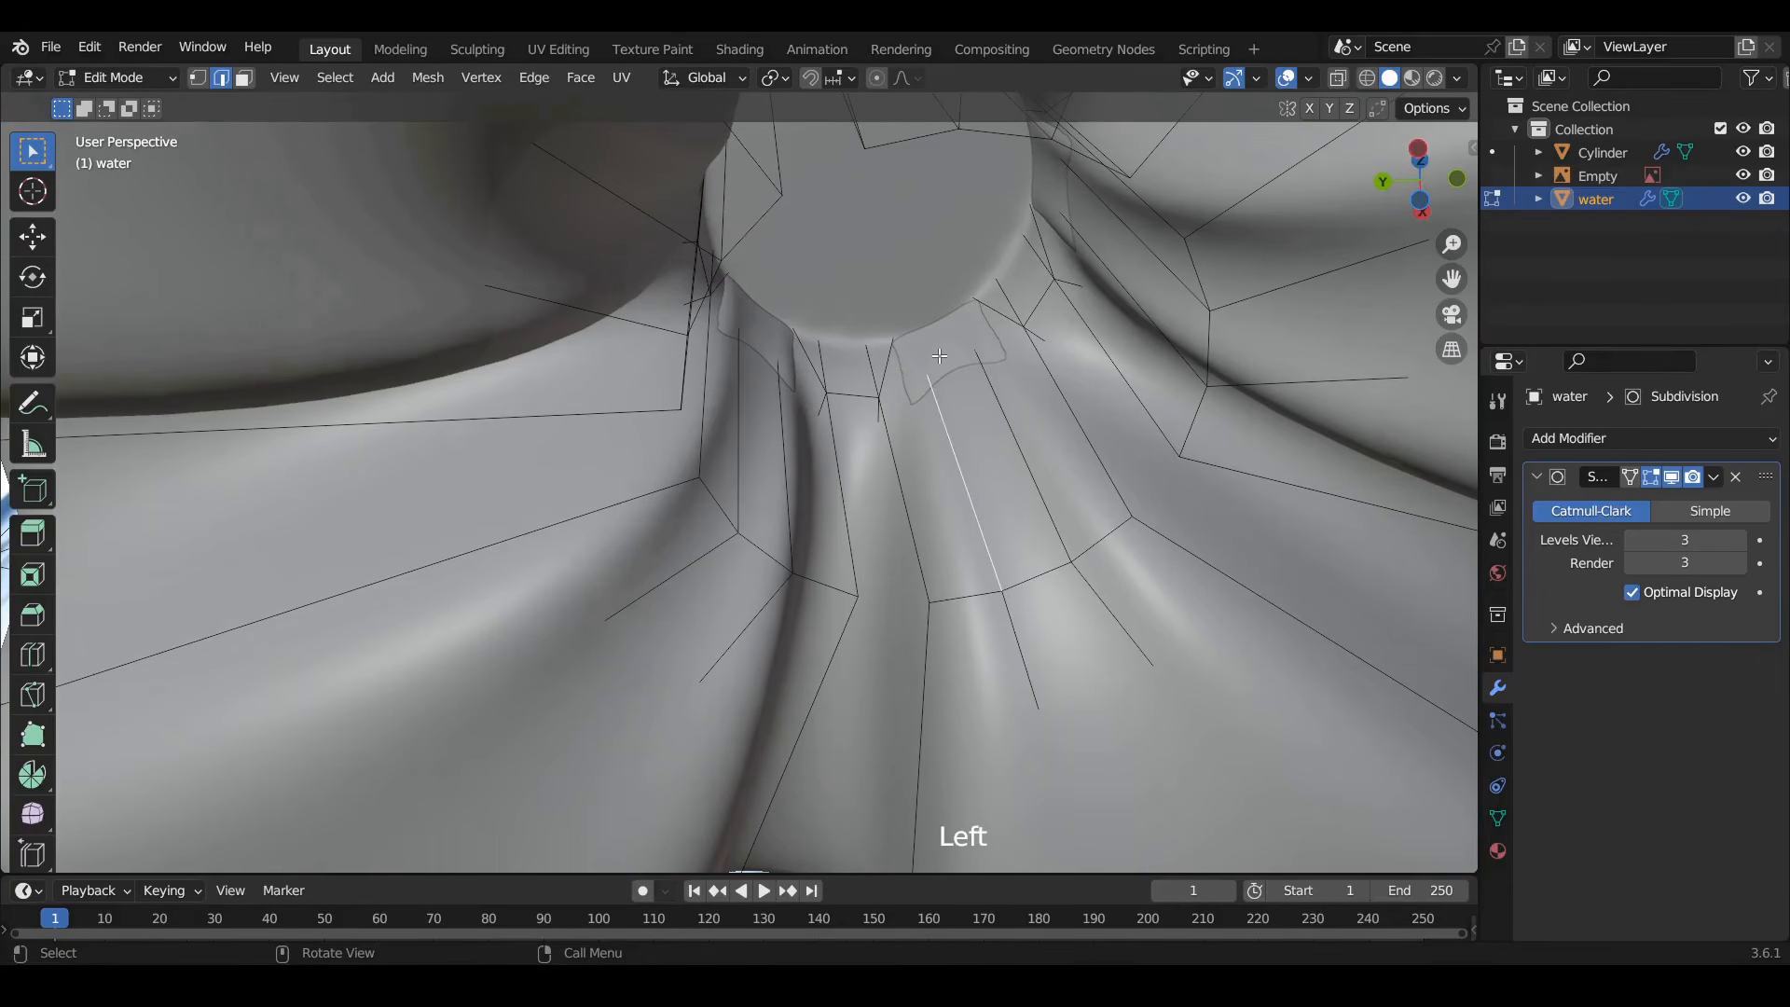
key("Tab")
key("Tab")
Select the water faces around the base's central recess and move them up about 0.04 m along Z
left_click(1340, 79)
scroll(885, 376, "down", 7)
middle_click_drag(885, 376, 858, 560)
scroll(787, 314, "up", 3)
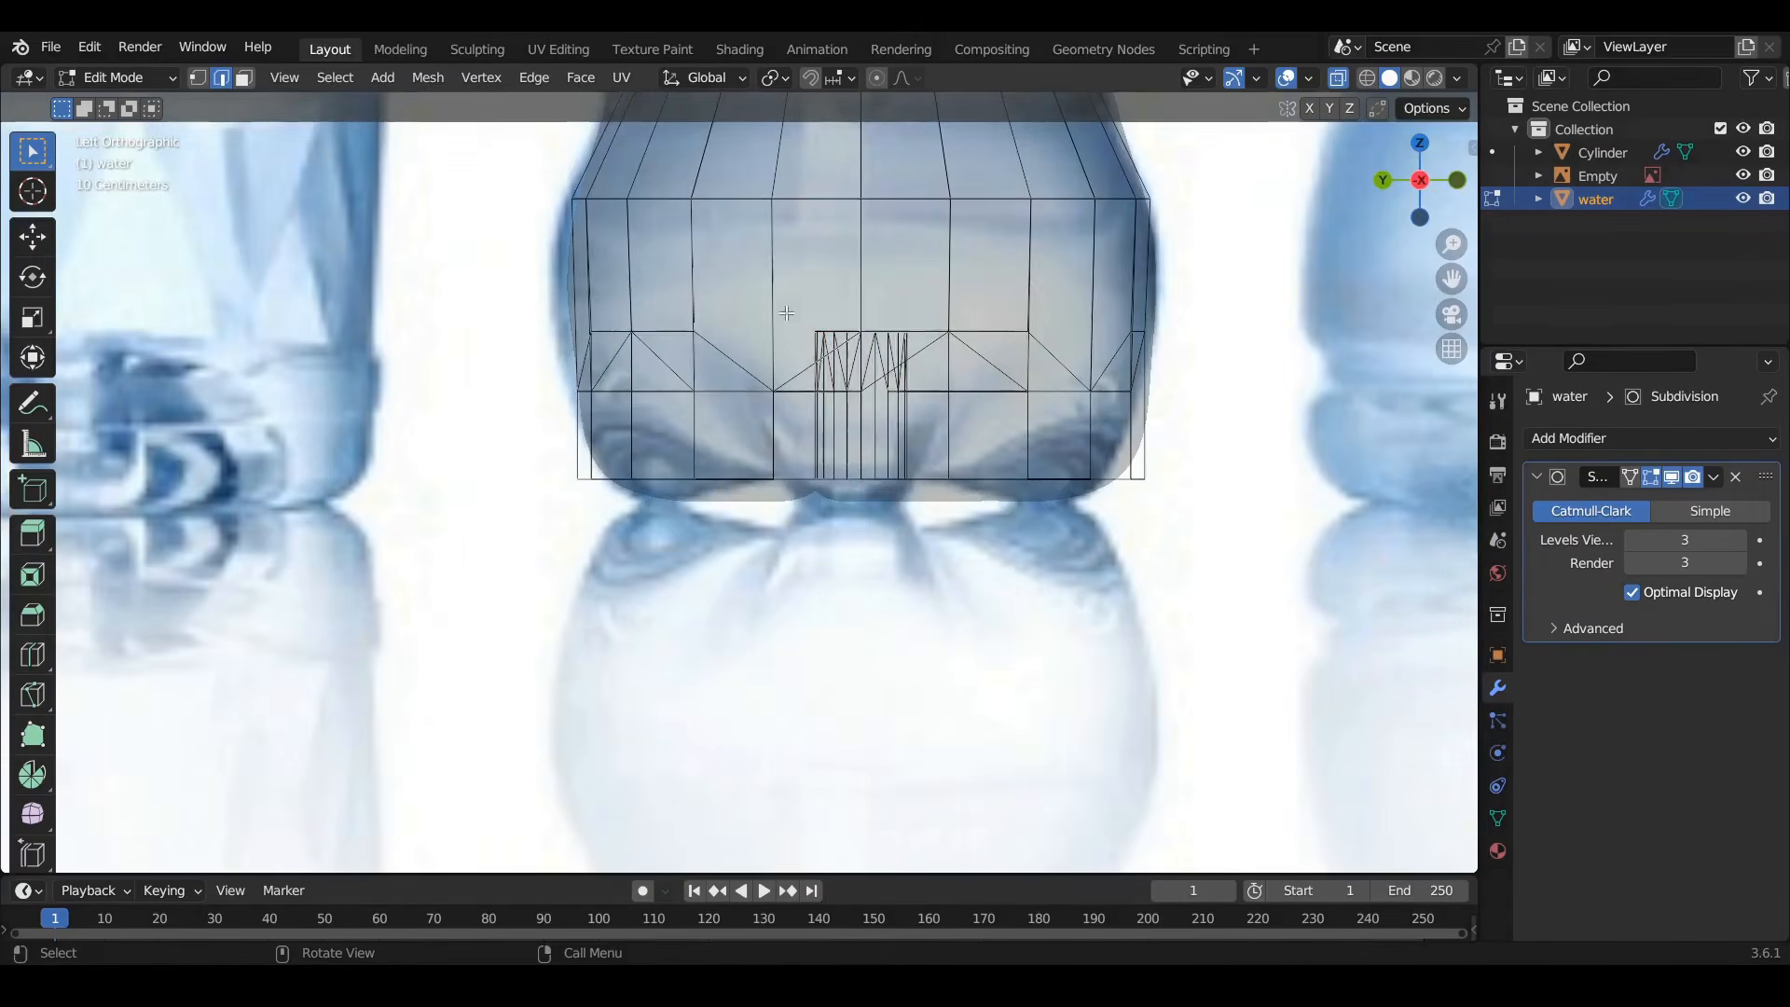
left_click_drag(786, 313, 923, 403)
middle_click_drag(923, 403, 793, 373)
left_click(244, 78, "ctrl")
key("alt+z")
left_click(1010, 401, "shift")
left_click(1091, 341, "shift")
key("g")
key("z")
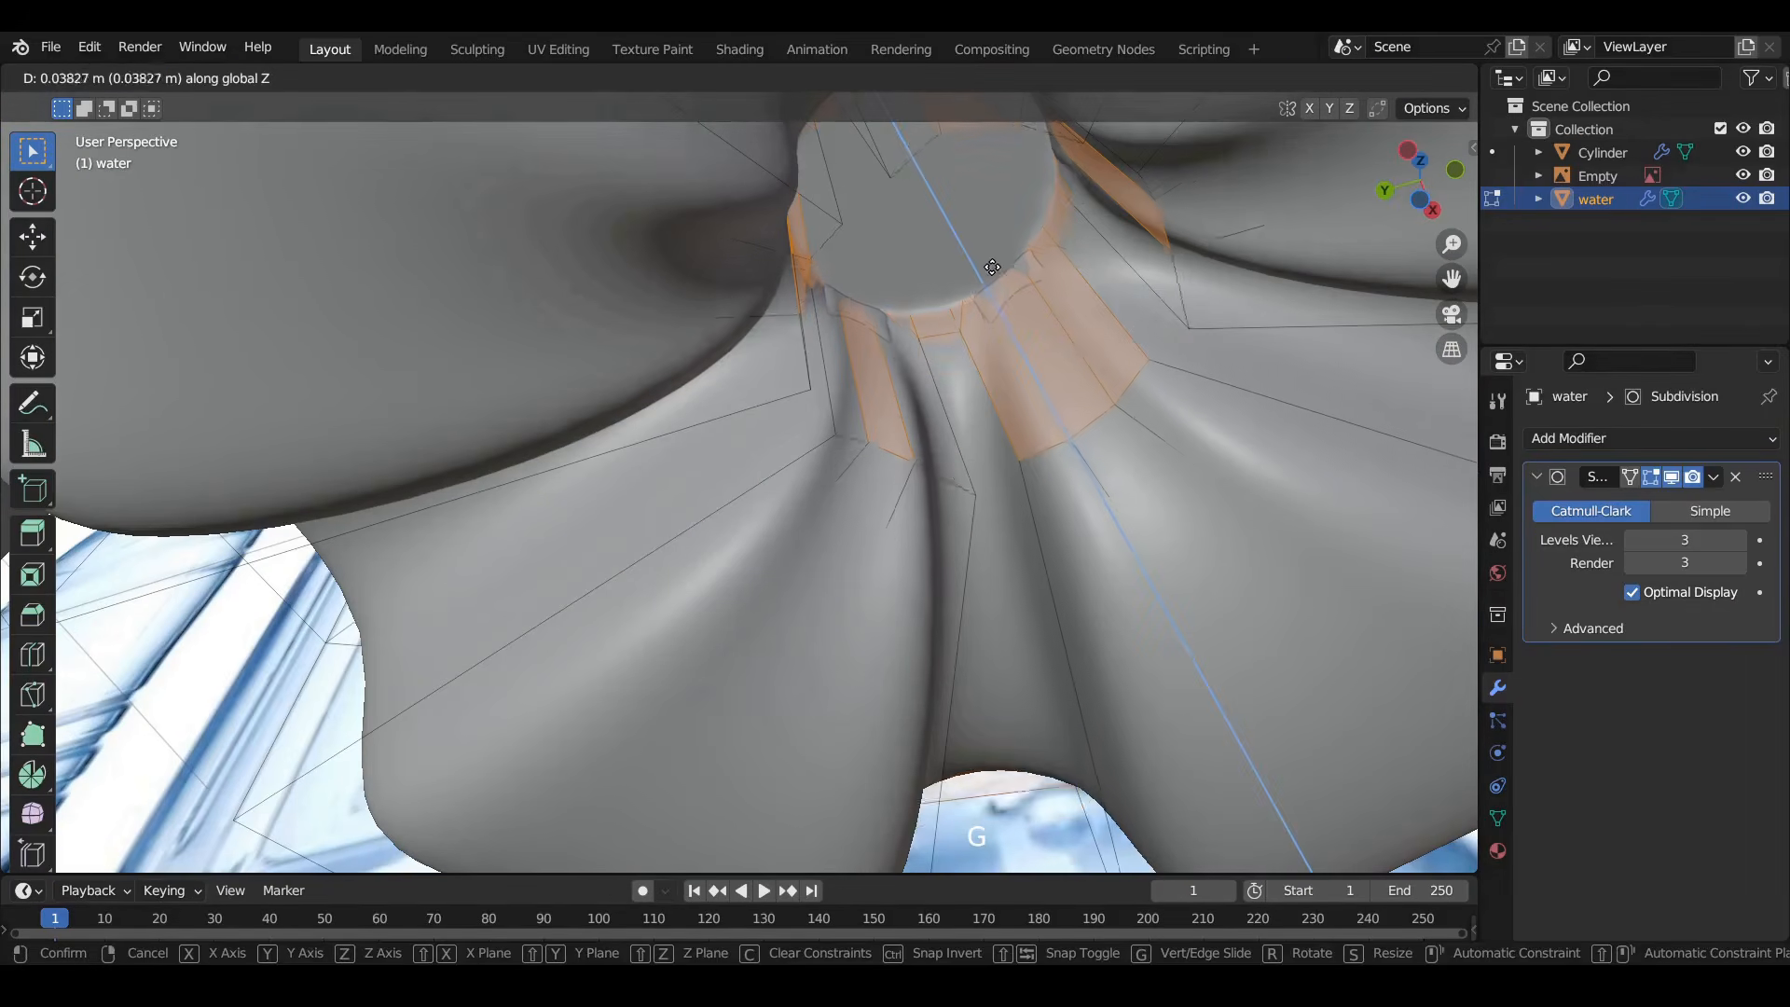
left_click(993, 266)
middle_click_drag(993, 266, 792, 428)
key("Tab")
Hide the Cylinder bottle object and view the water's open upper end
scroll(1020, 400, "down", 3)
scroll(871, 400, "down", 4)
scroll(792, 428, "up", 4)
scroll(764, 400, "down", 6)
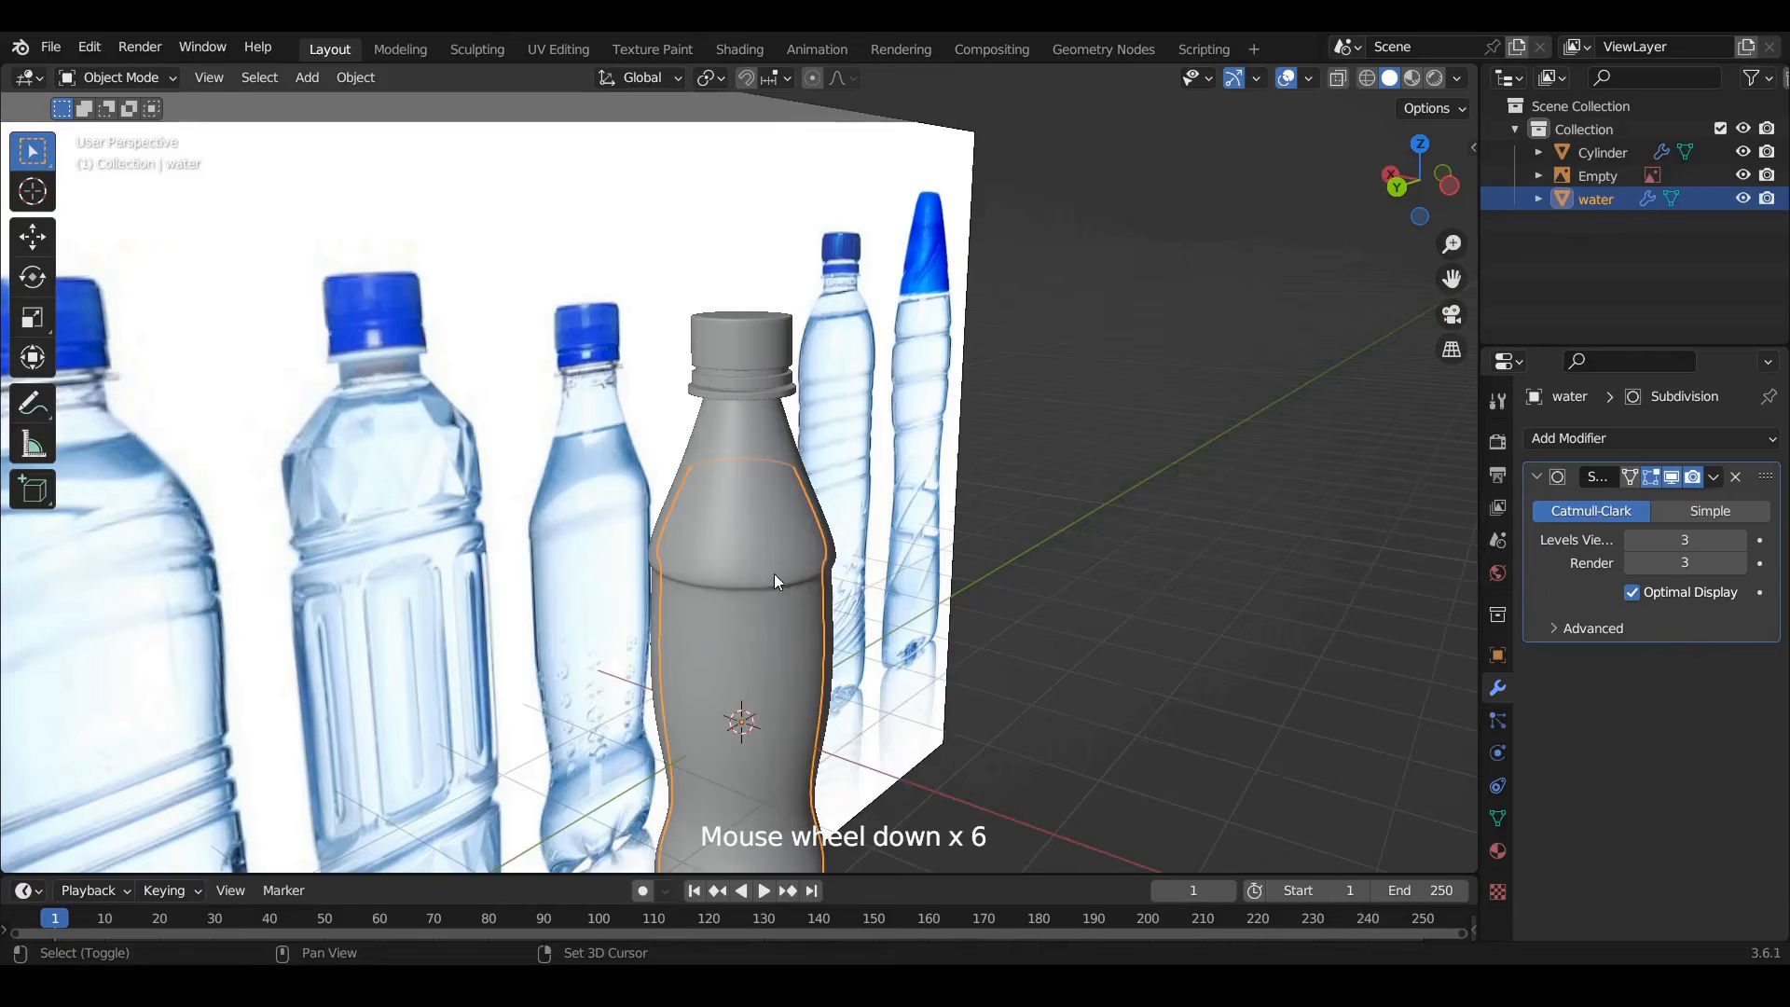
middle_click_drag(774, 573, 610, 436, "shift")
left_click(1742, 152)
scroll(735, 512, "up", 4)
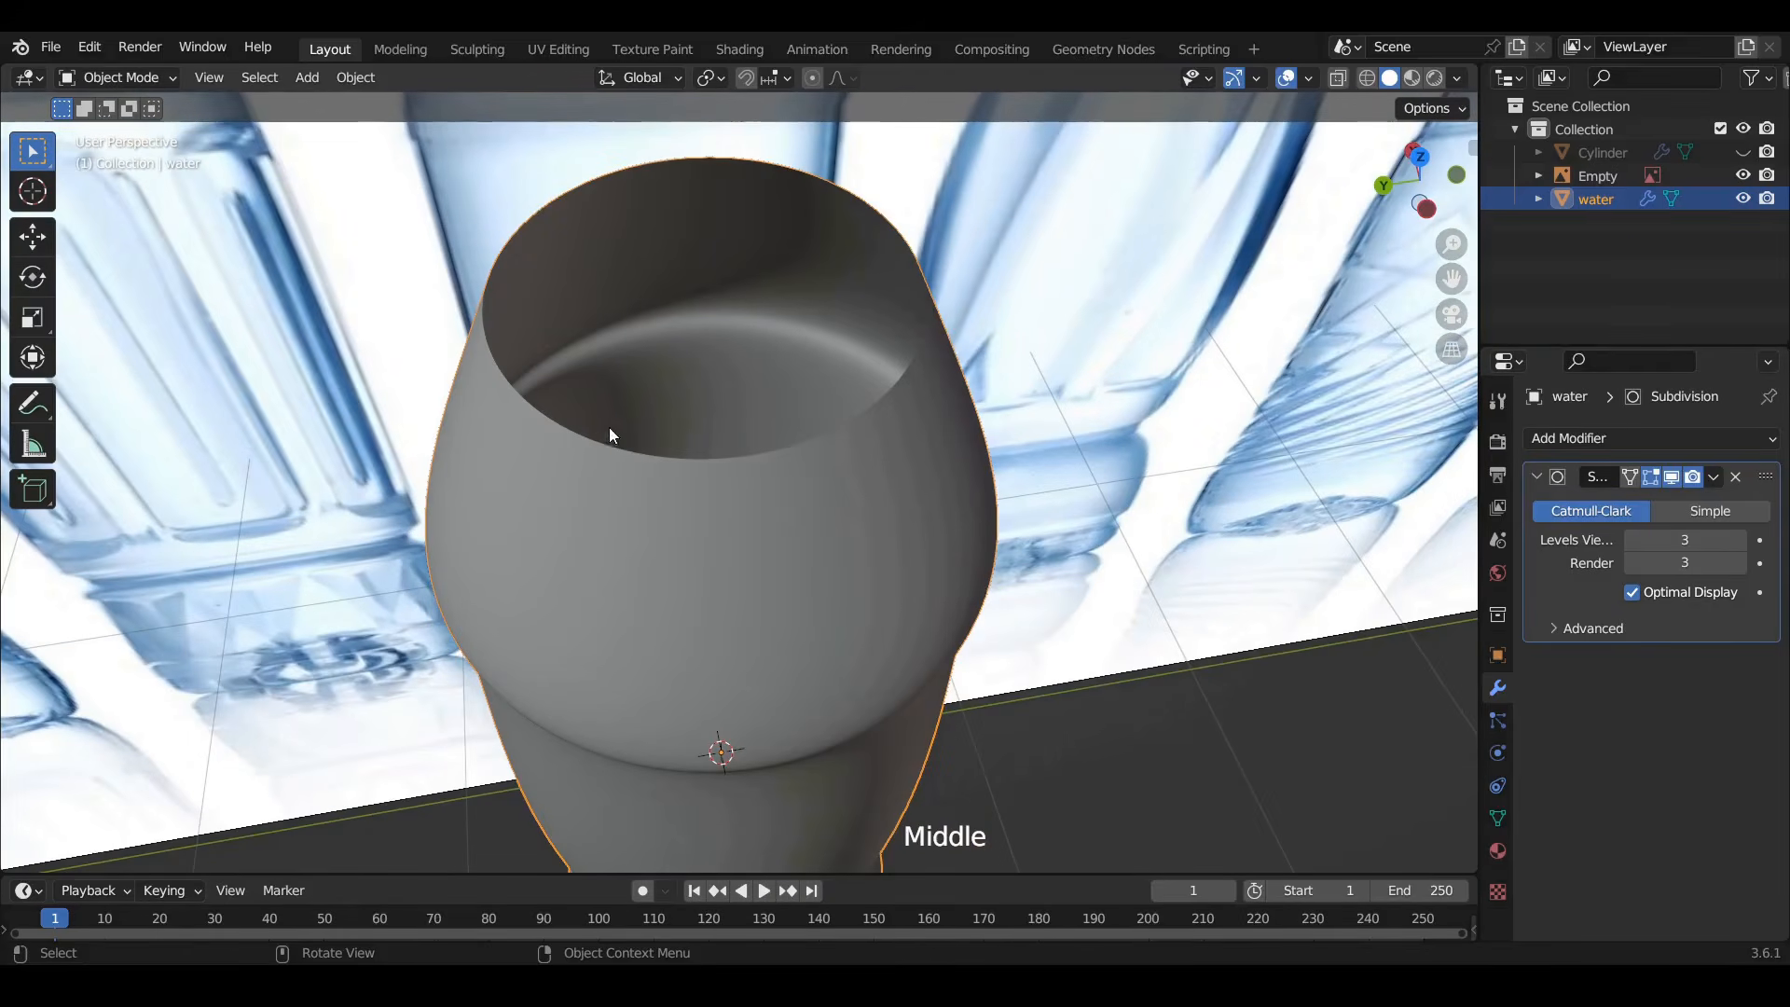
left_click(825, 443)
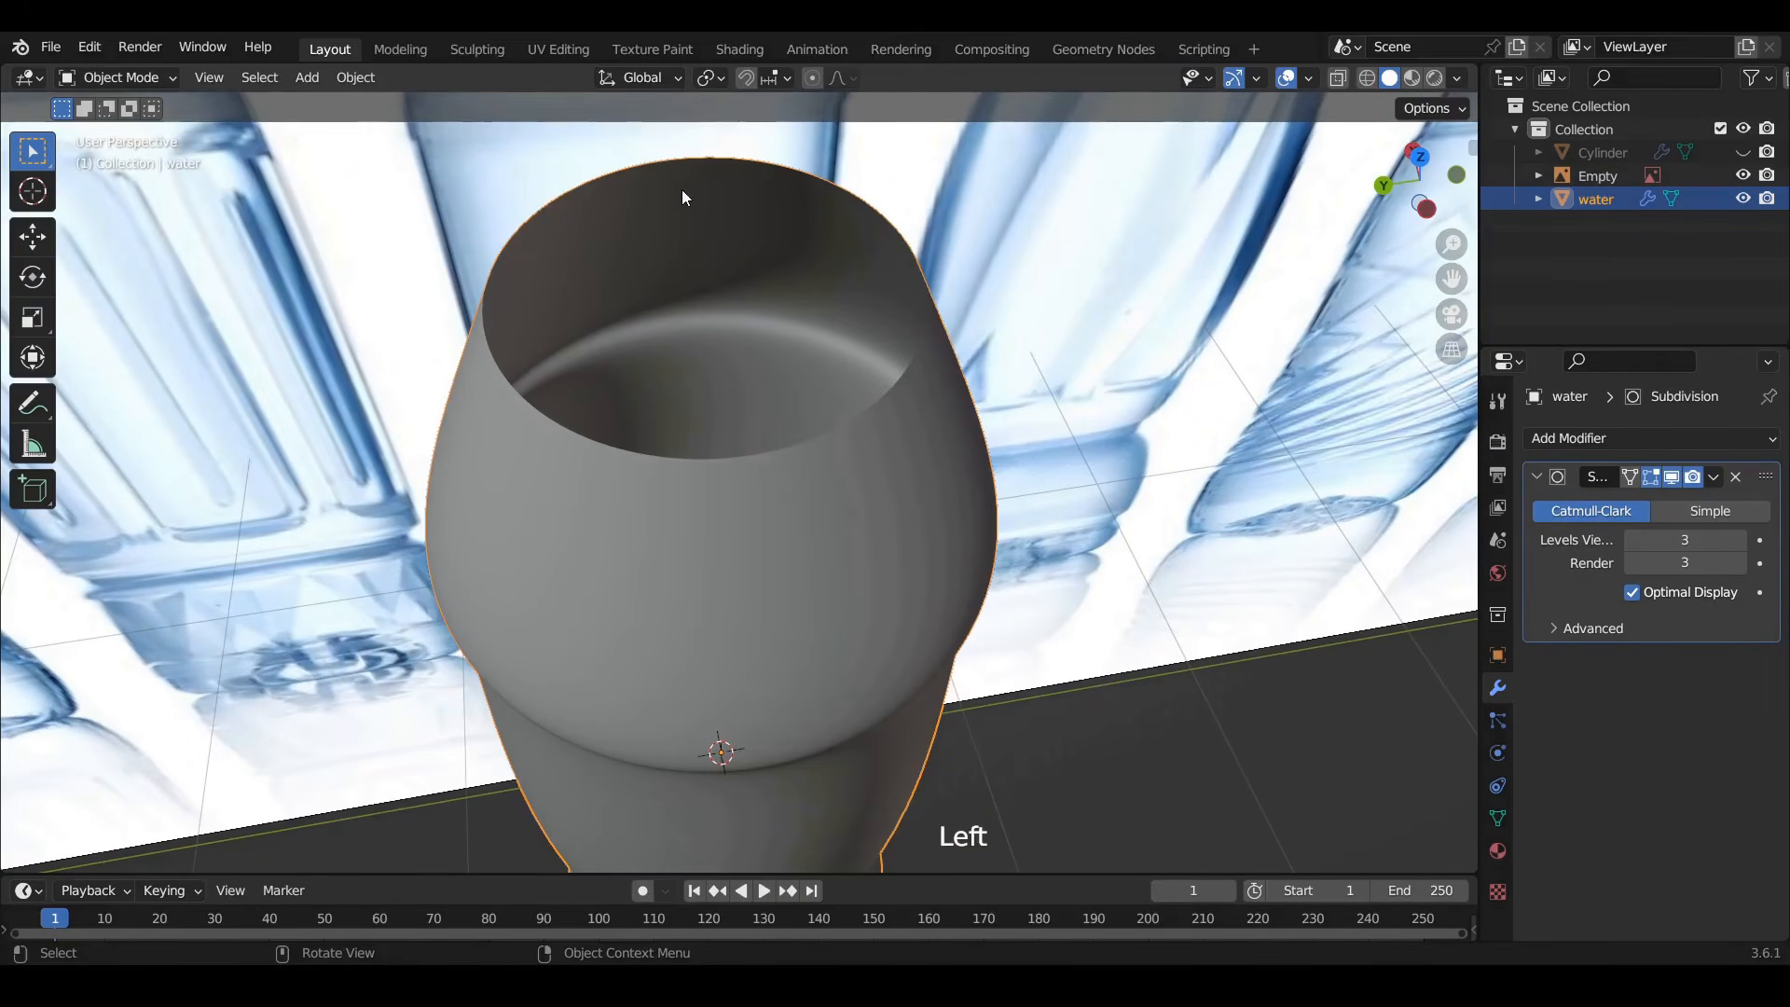
scroll(939, 539, "down", 3)
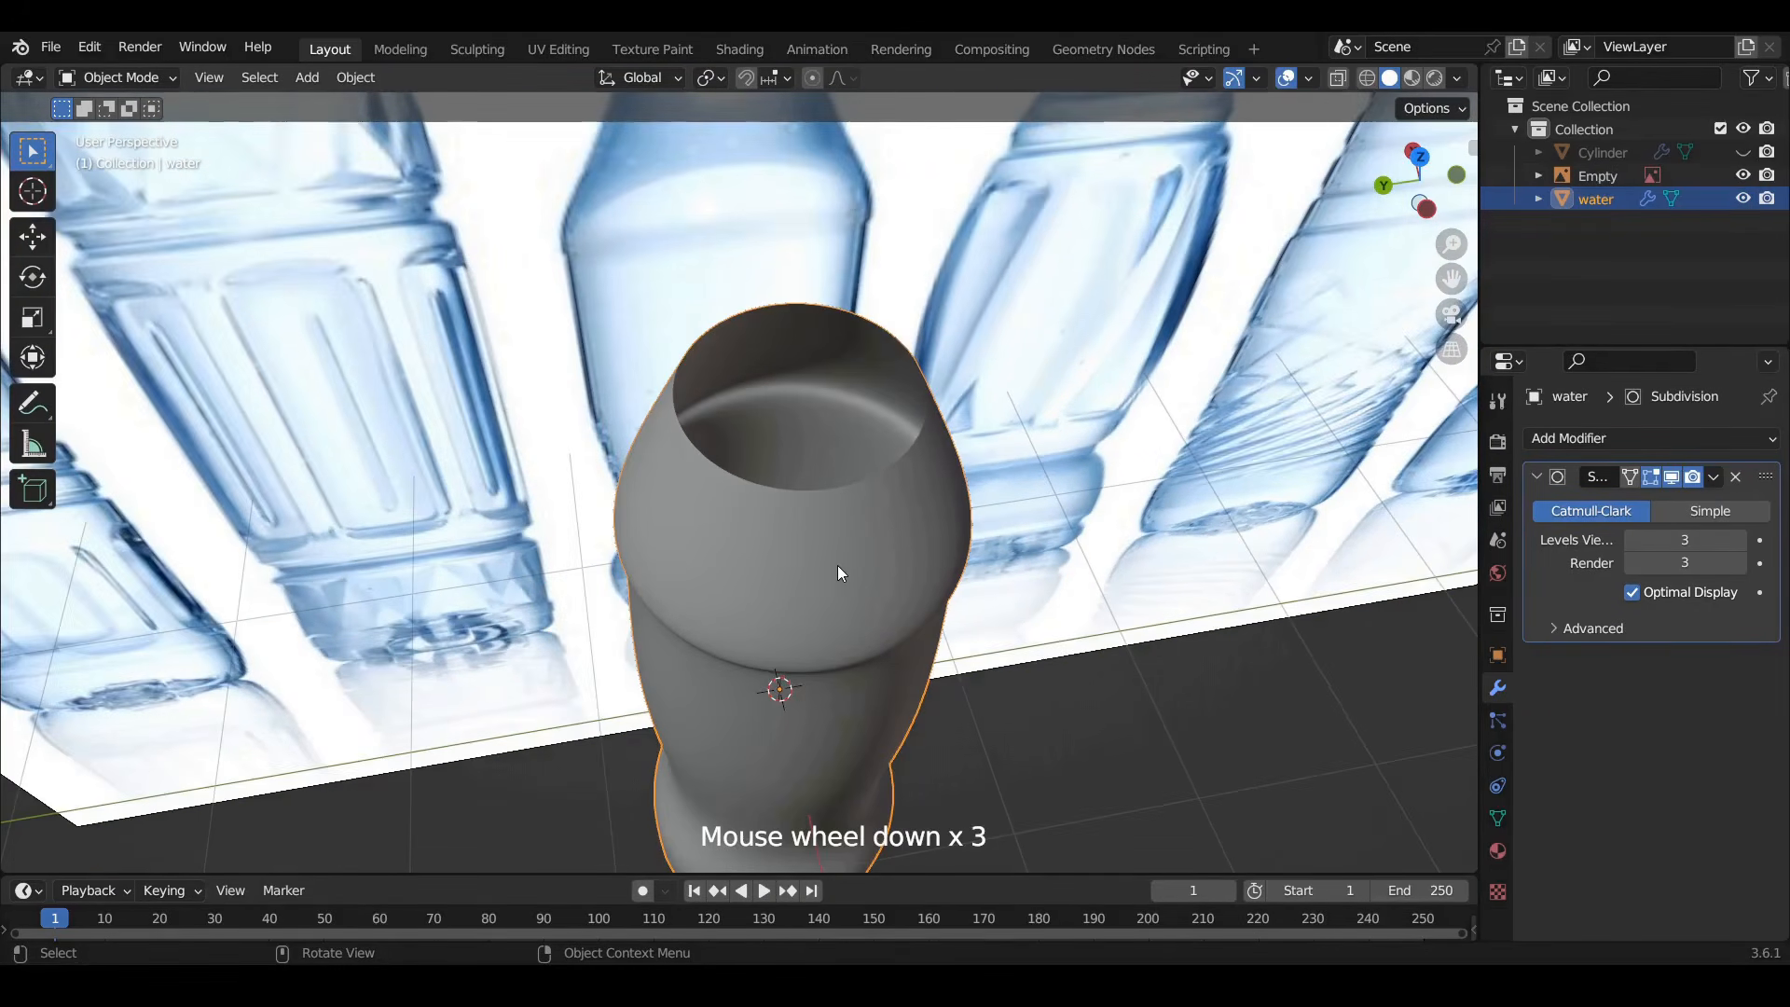
Select the open rim edge loop at the water's upper end and fill it with a face
key("Tab")
scroll(808, 429, "up", 4)
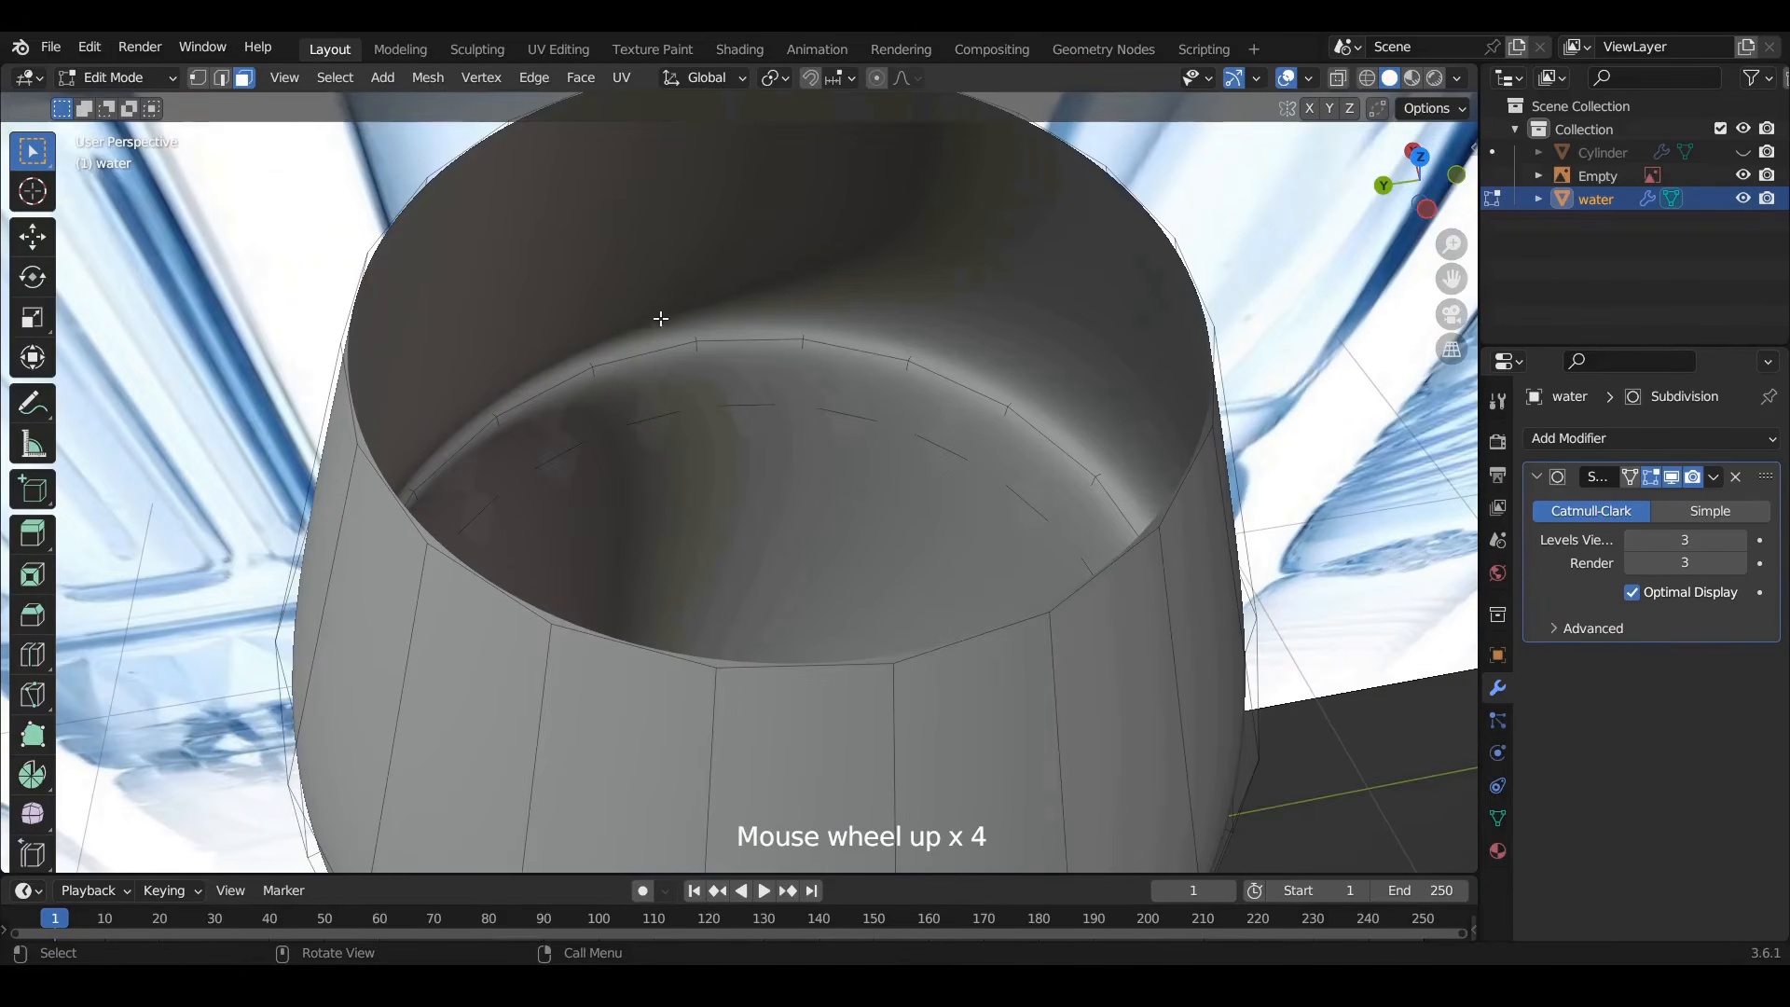
left_click(221, 77)
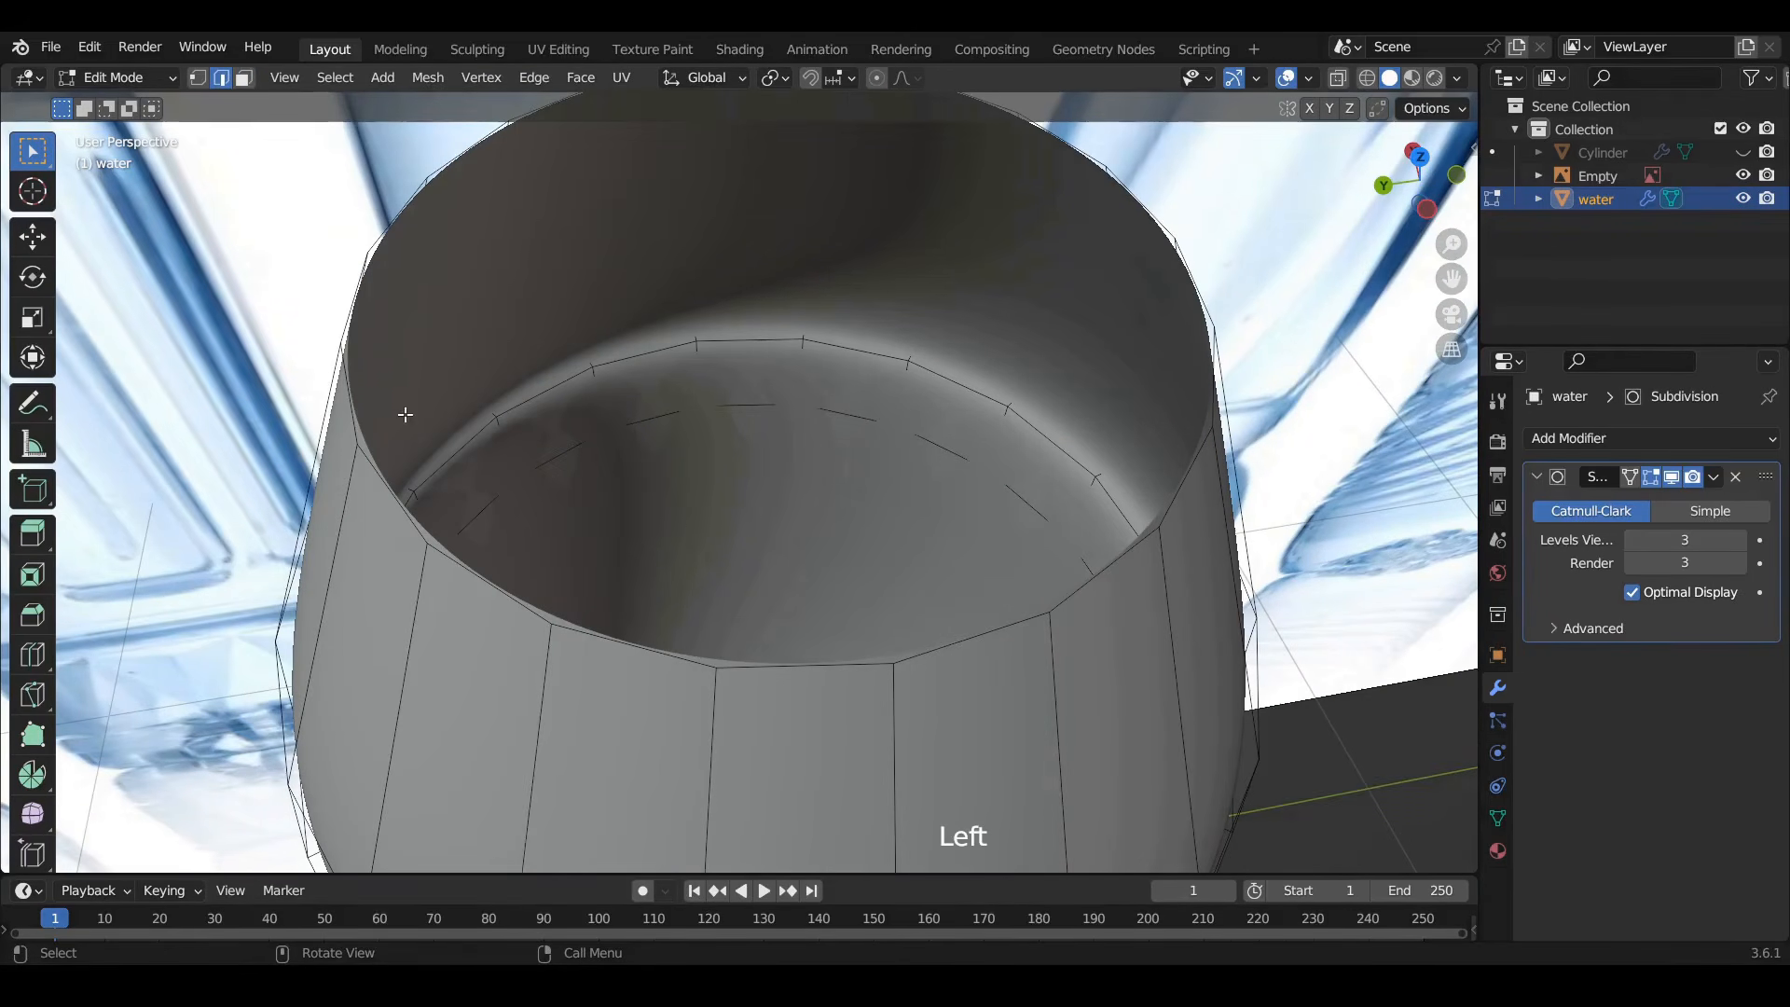
left_click(353, 406)
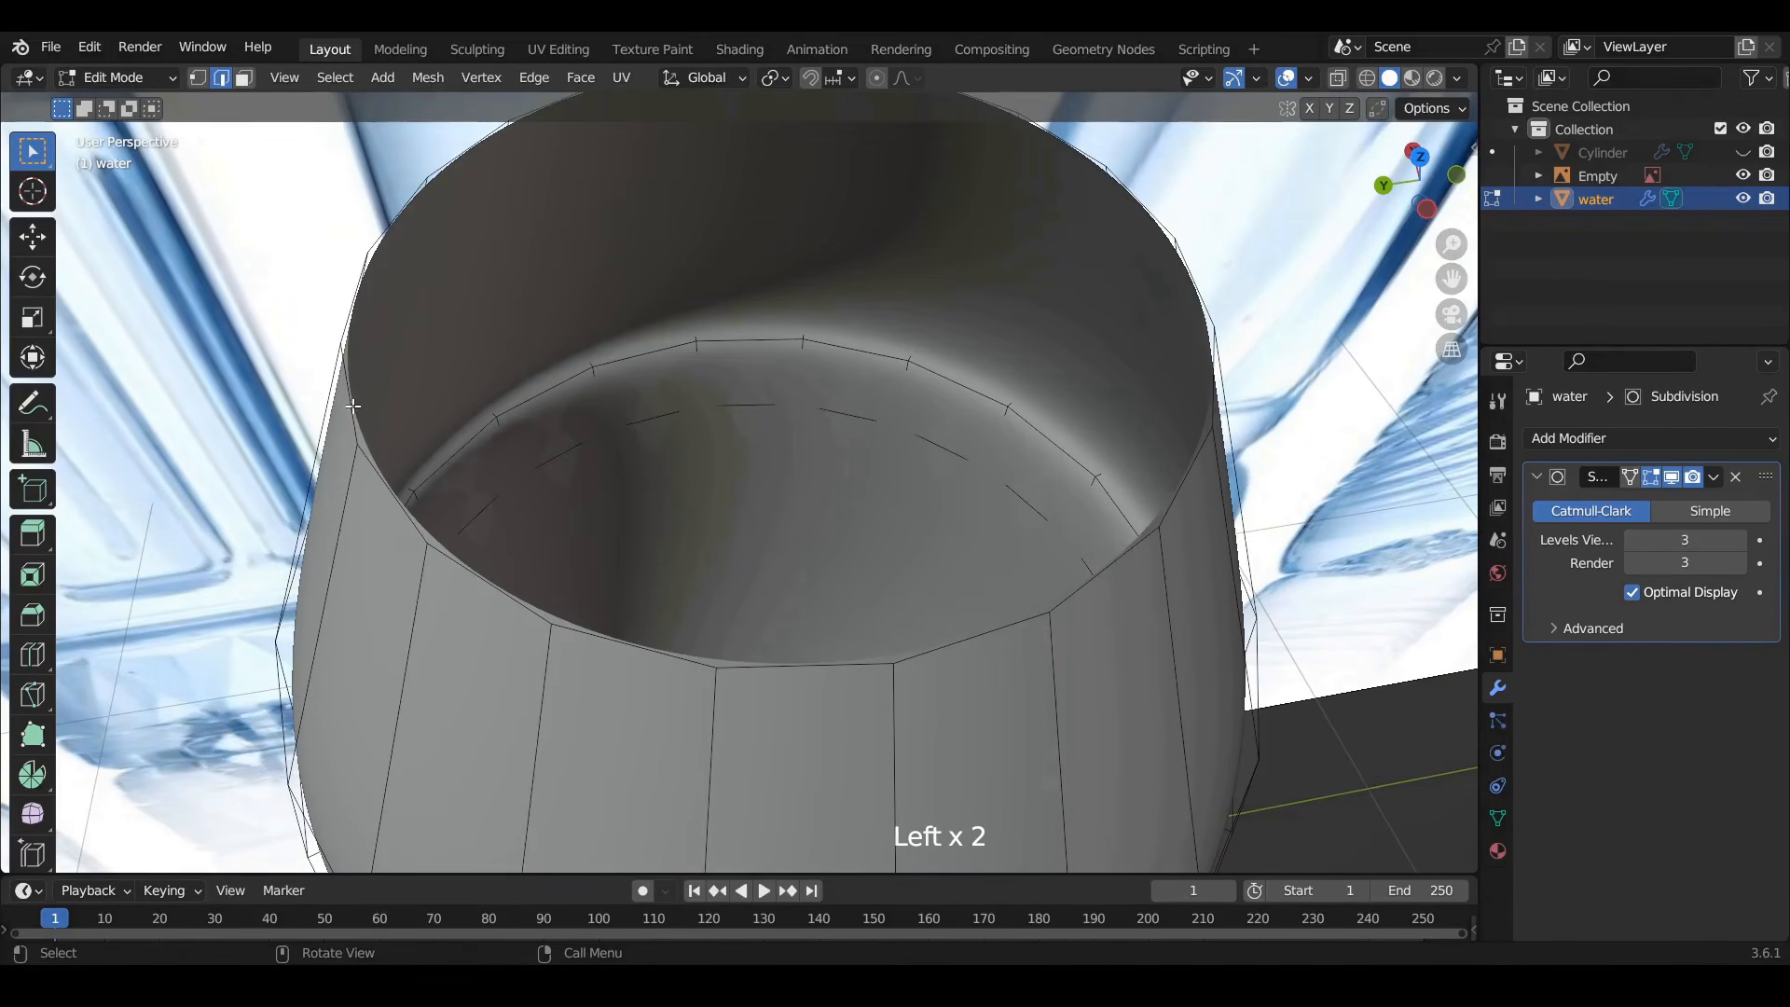
left_click(372, 471, "alt")
key("f")
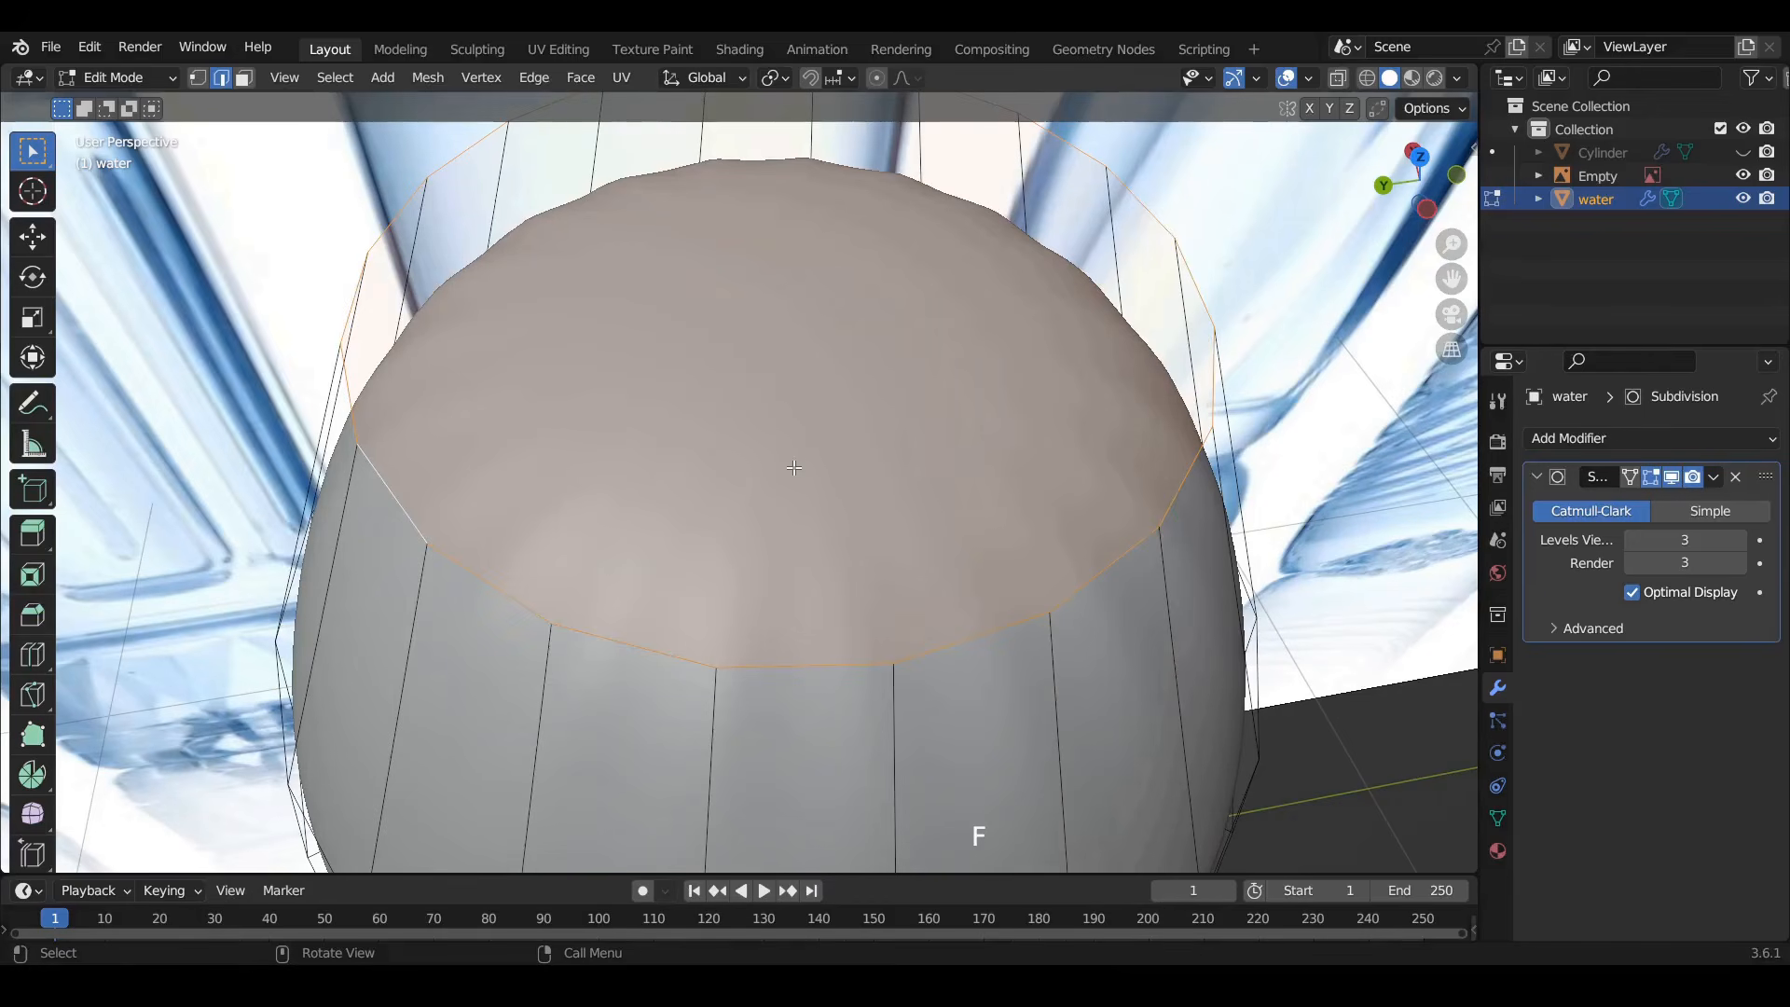
left_click(791, 468)
scroll(926, 414, "down", 3)
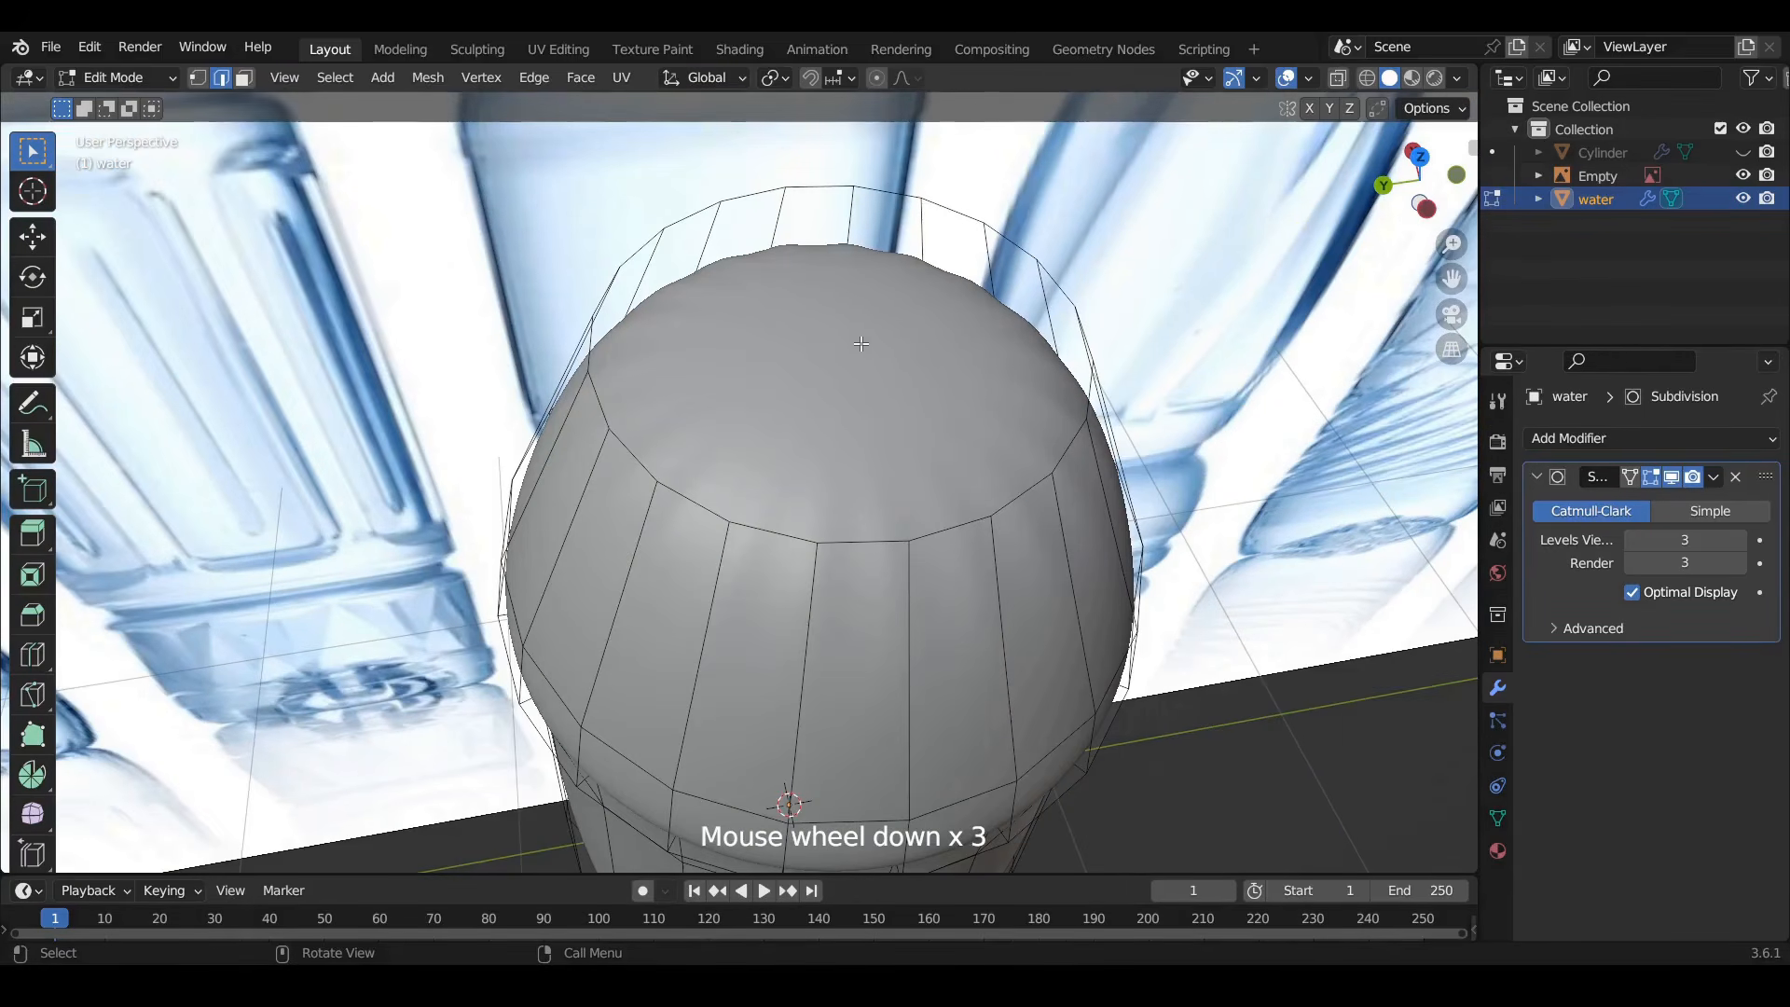
Inset the water's top cap face with a thickness of 0 m and return to Object Mode
left_click(1096, 345)
double_click(243, 78)
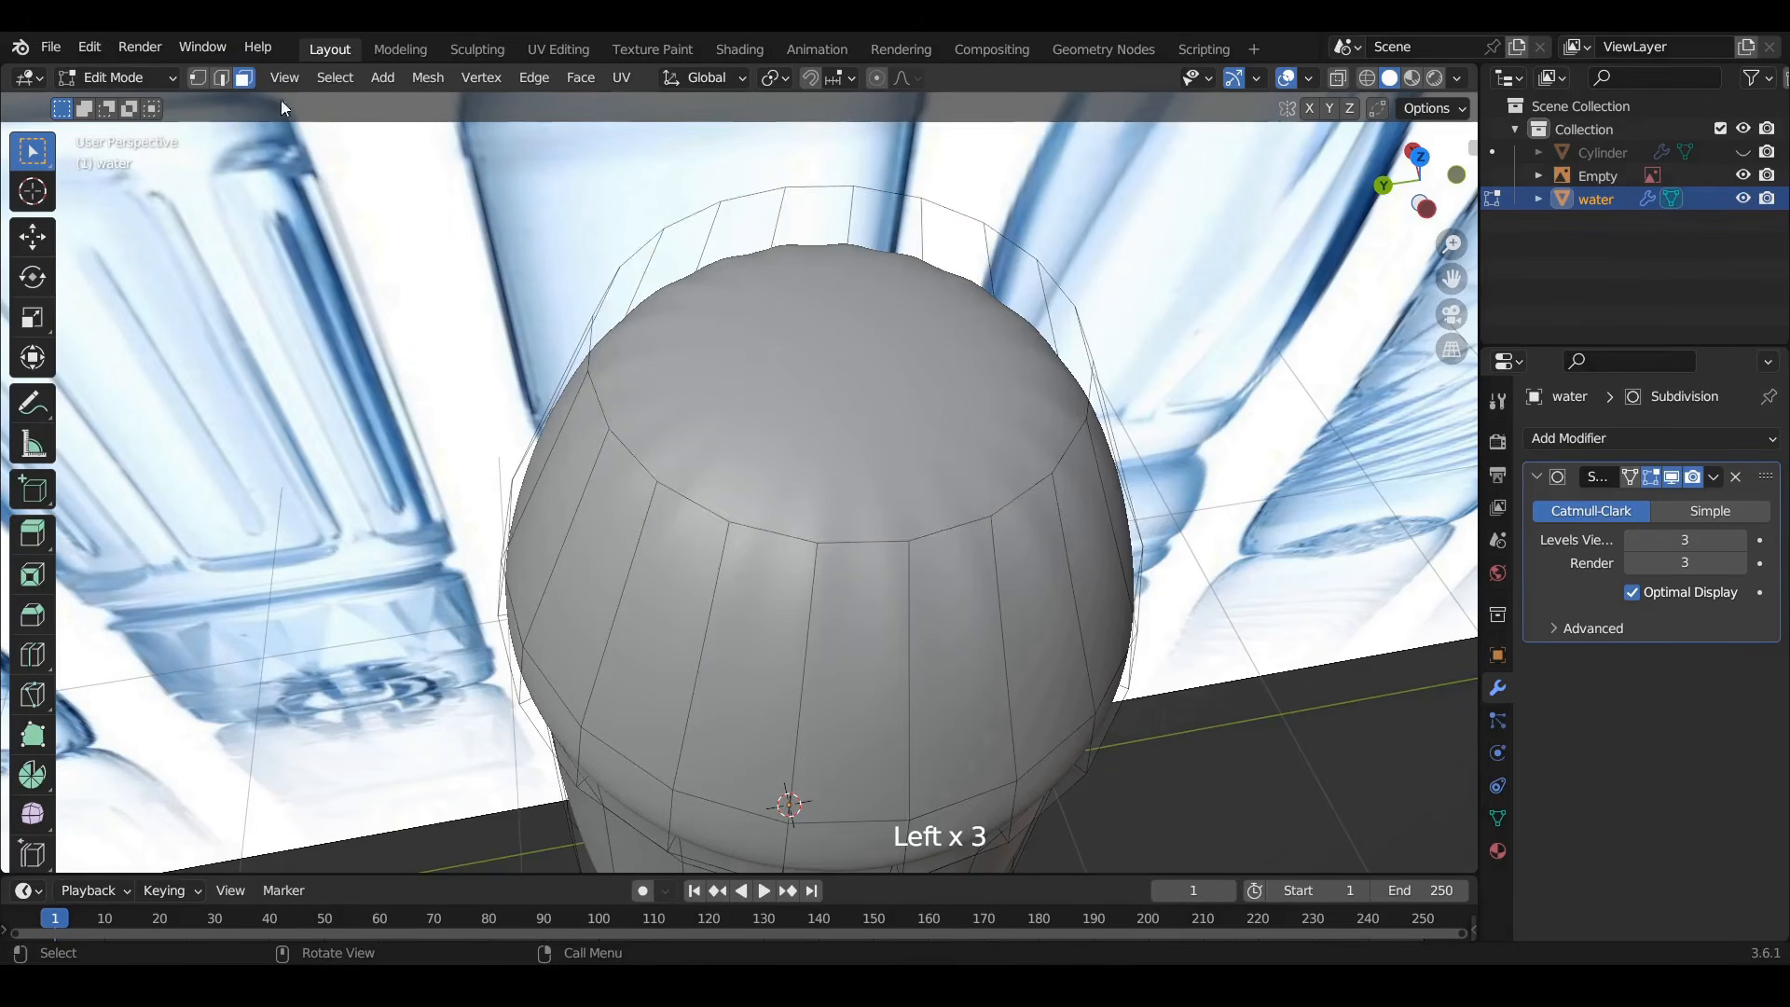
left_click(880, 359)
key("i")
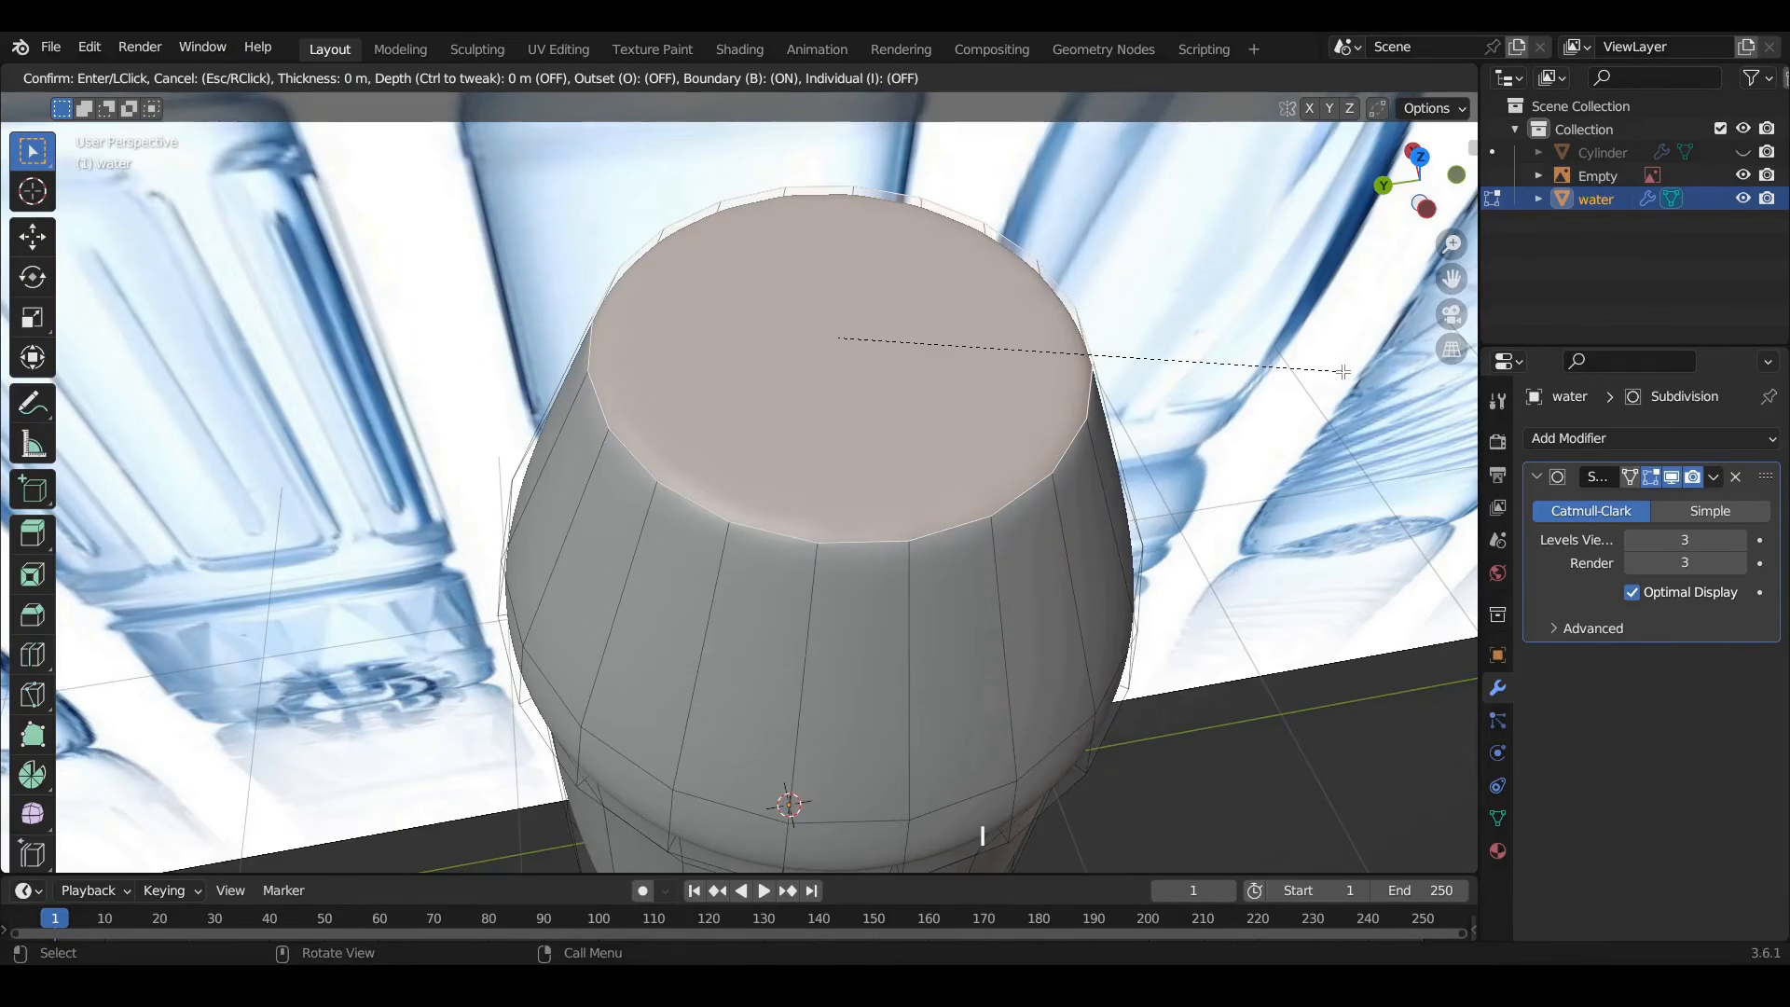
left_click(1342, 372)
scroll(927, 528, "down", 9)
middle_click_drag(938, 563, 947, 466)
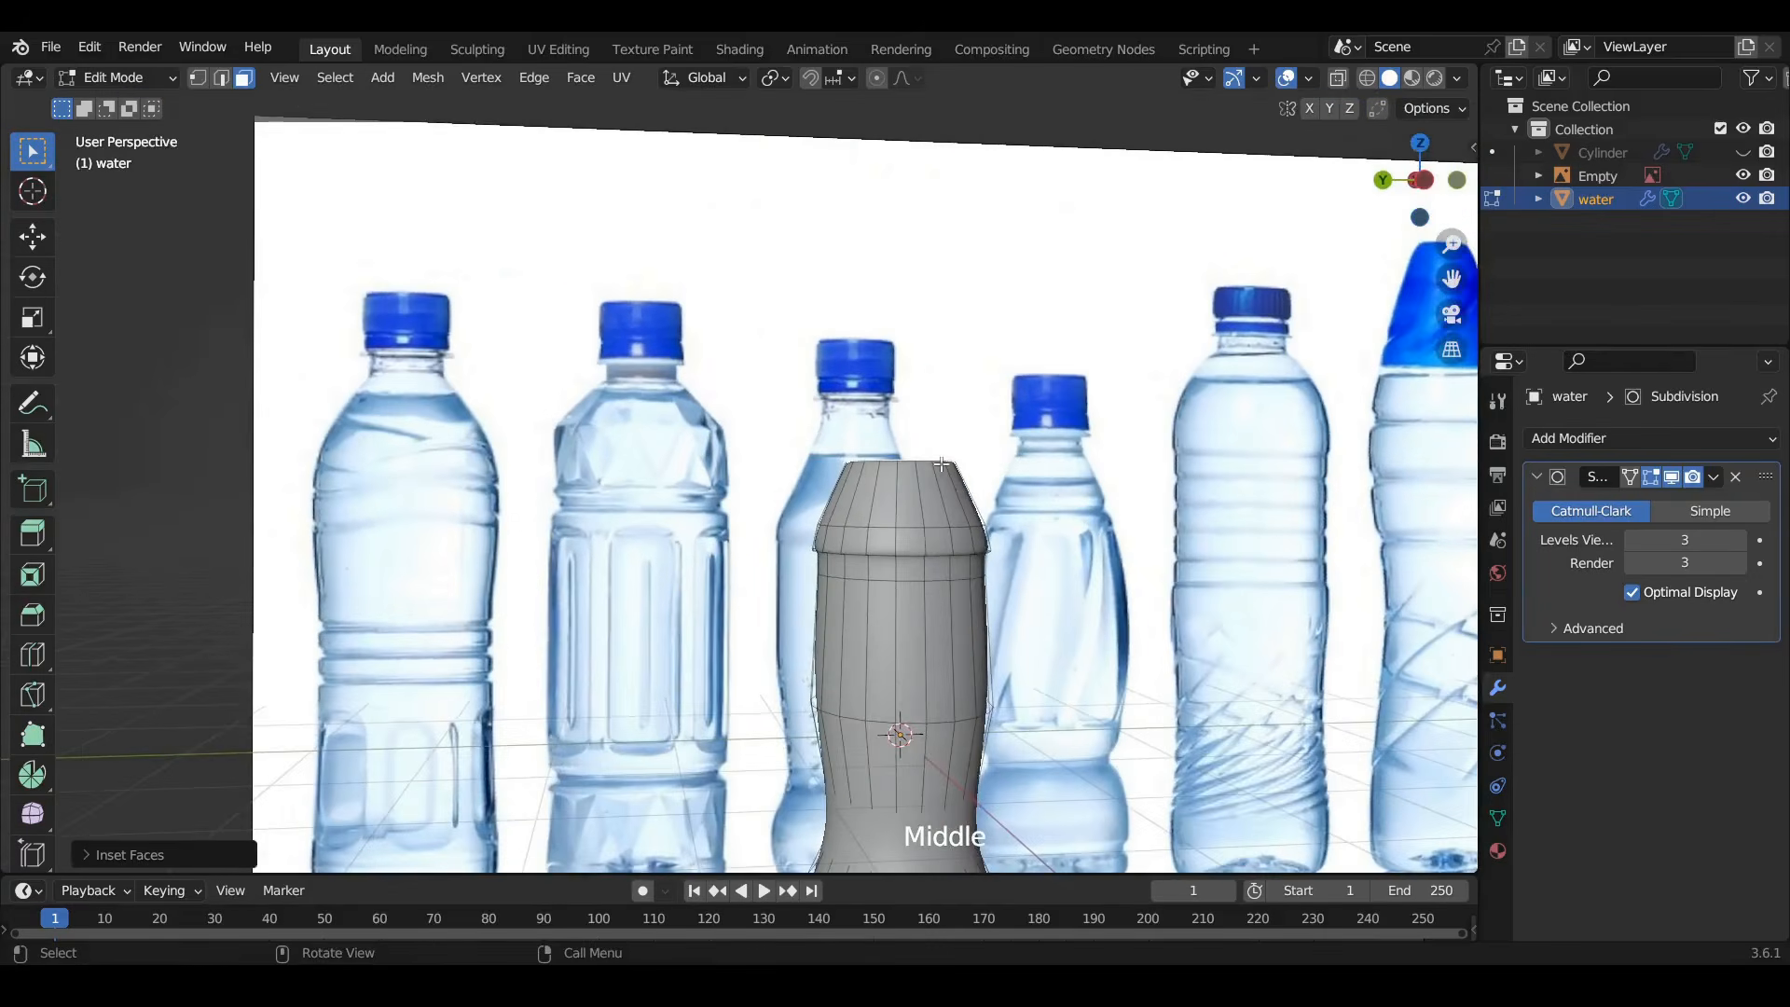
middle_click_drag(950, 595, 819, 319, "shift")
key("Tab")
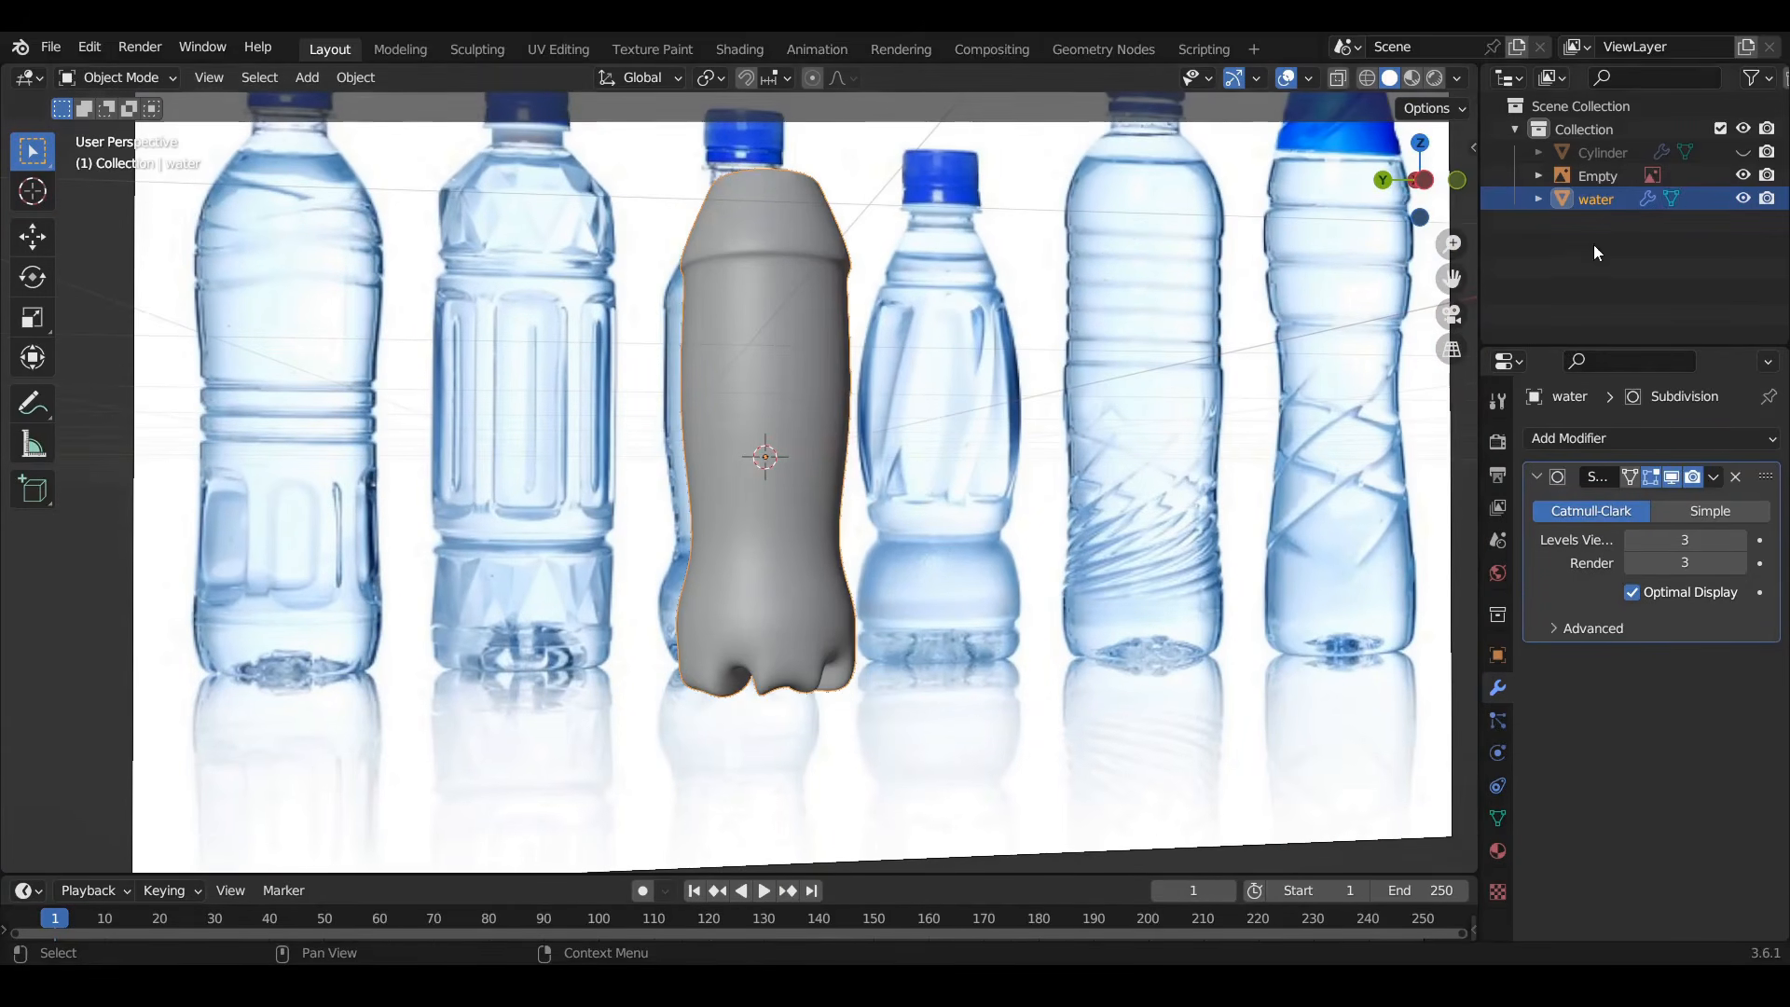
Unhide the Cylinder bottle and check how the capped water sits inside it in the left orthographic view
left_click(1743, 152)
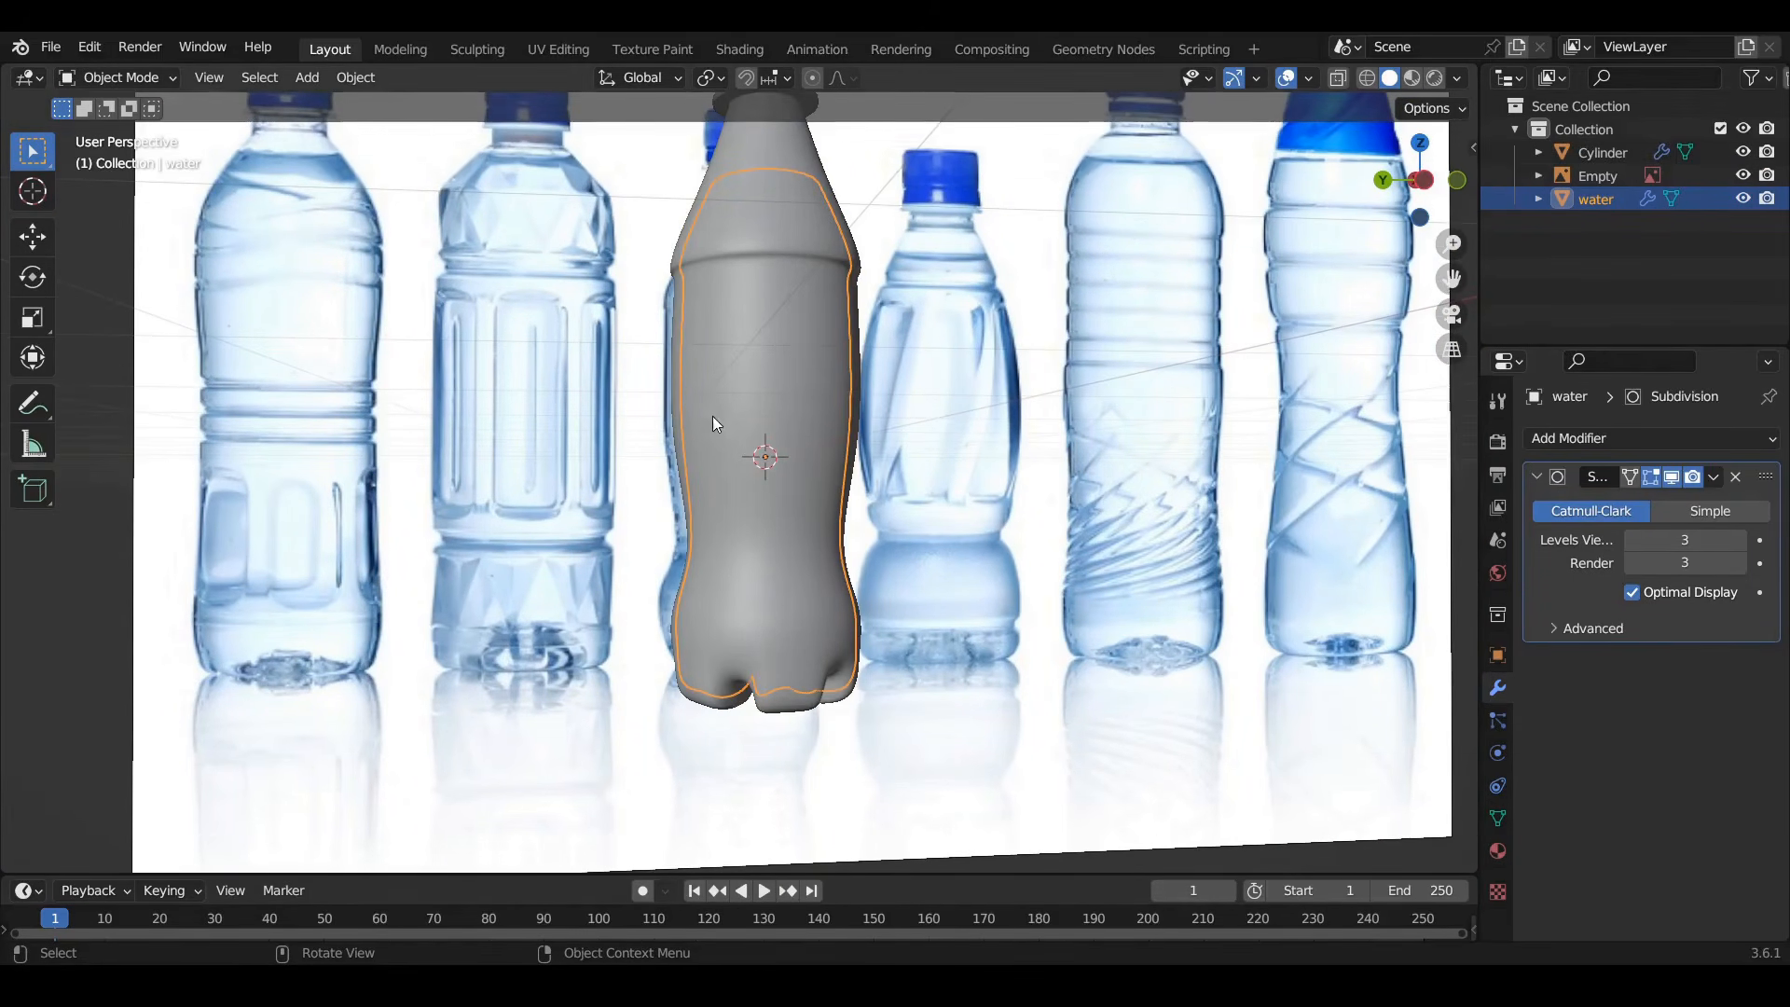
middle_click_drag(719, 419, 774, 532)
scroll(746, 508, "down", 6)
scroll(833, 362, "up", 3)
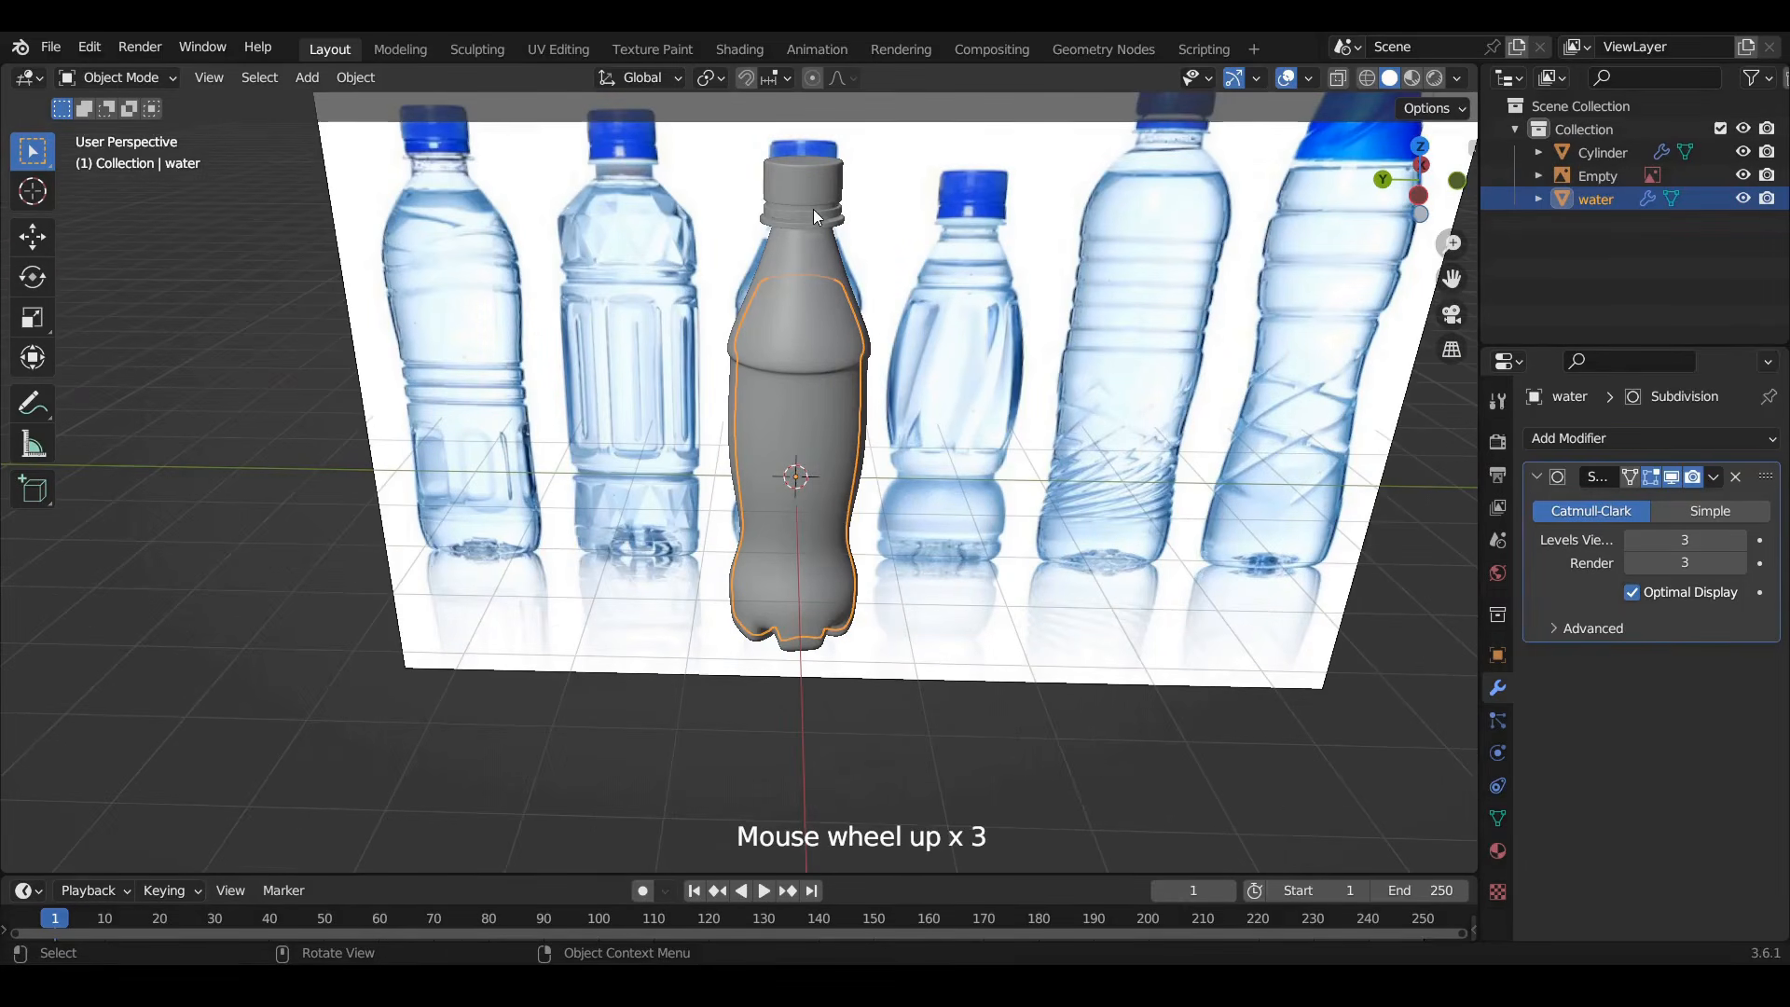
scroll(802, 212, "up", 2)
left_click(1420, 193)
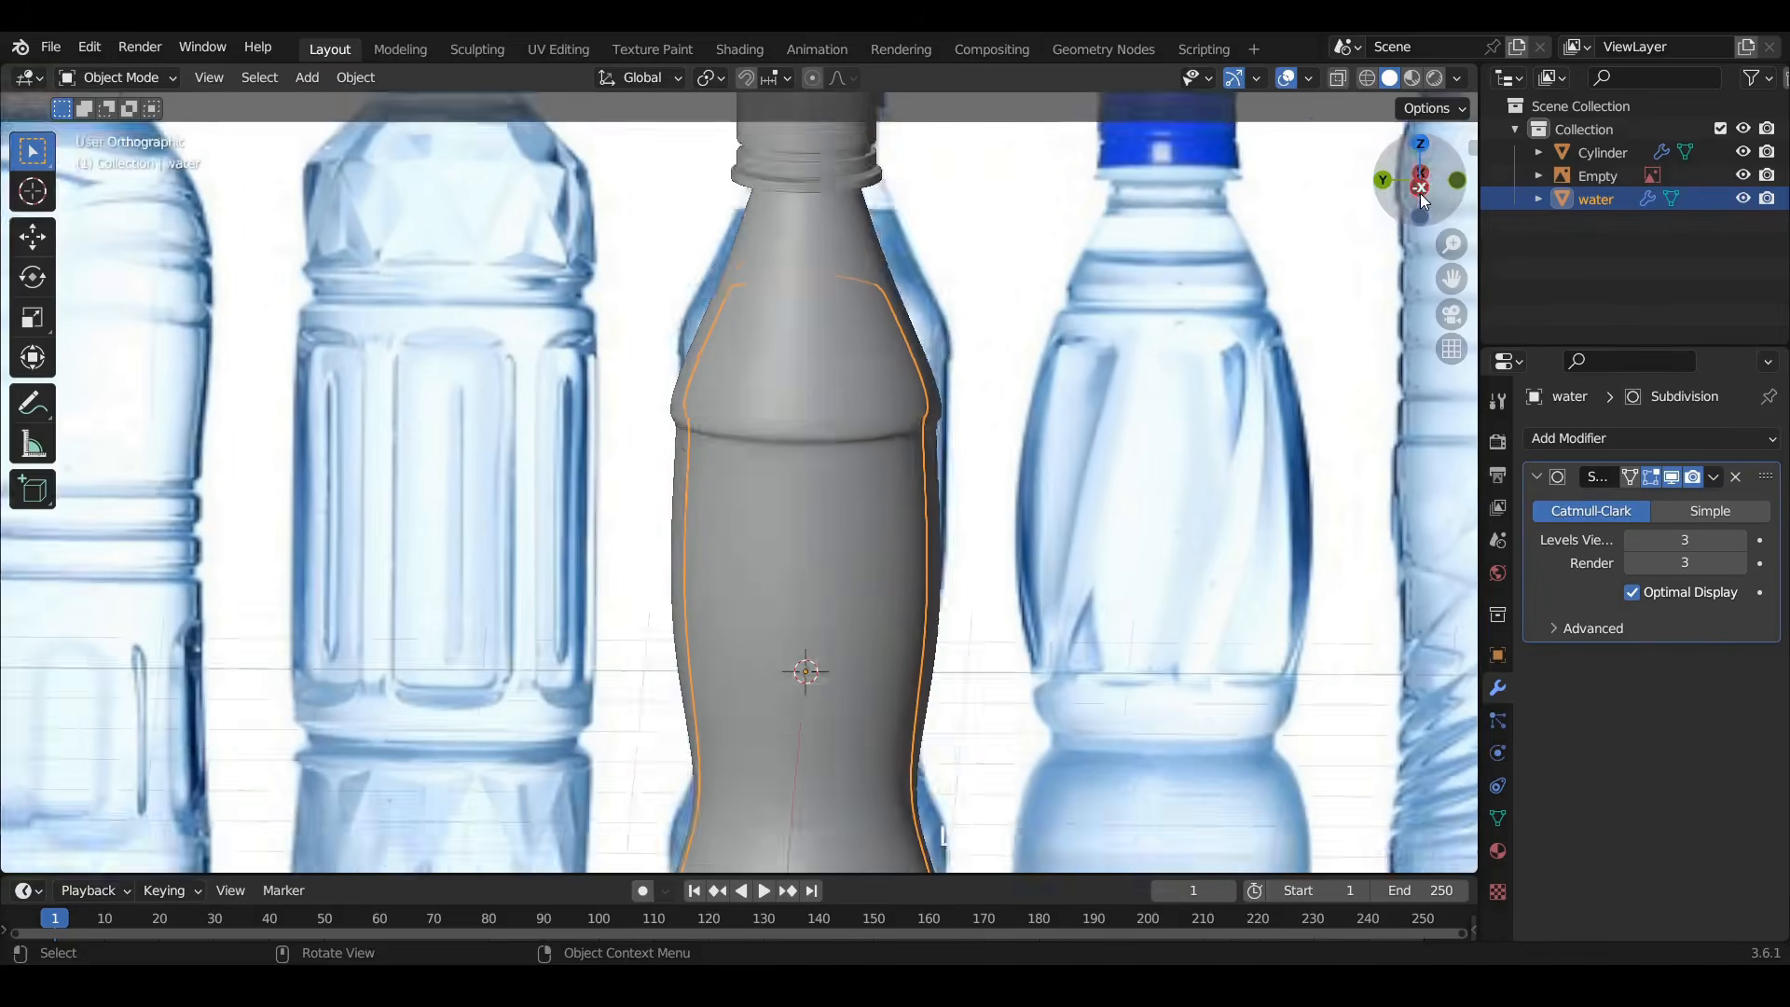
middle_click_drag(774, 216, 760, 424, "shift")
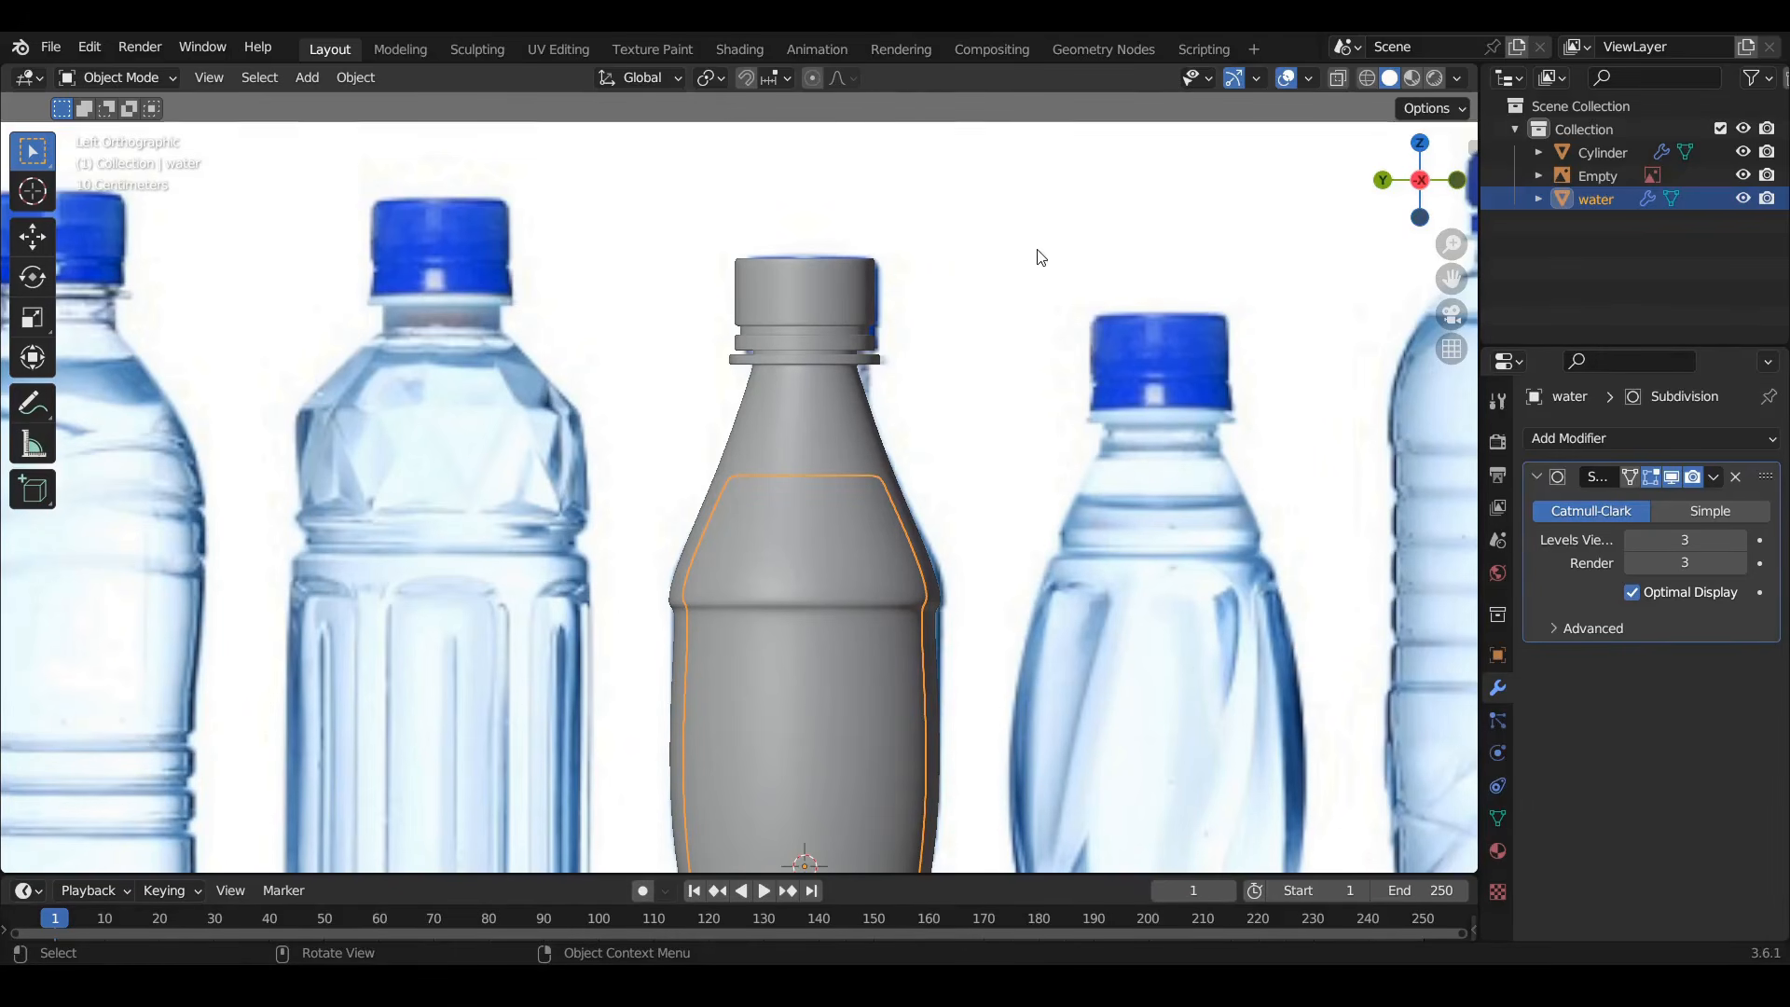
scroll(838, 447, "down", 4)
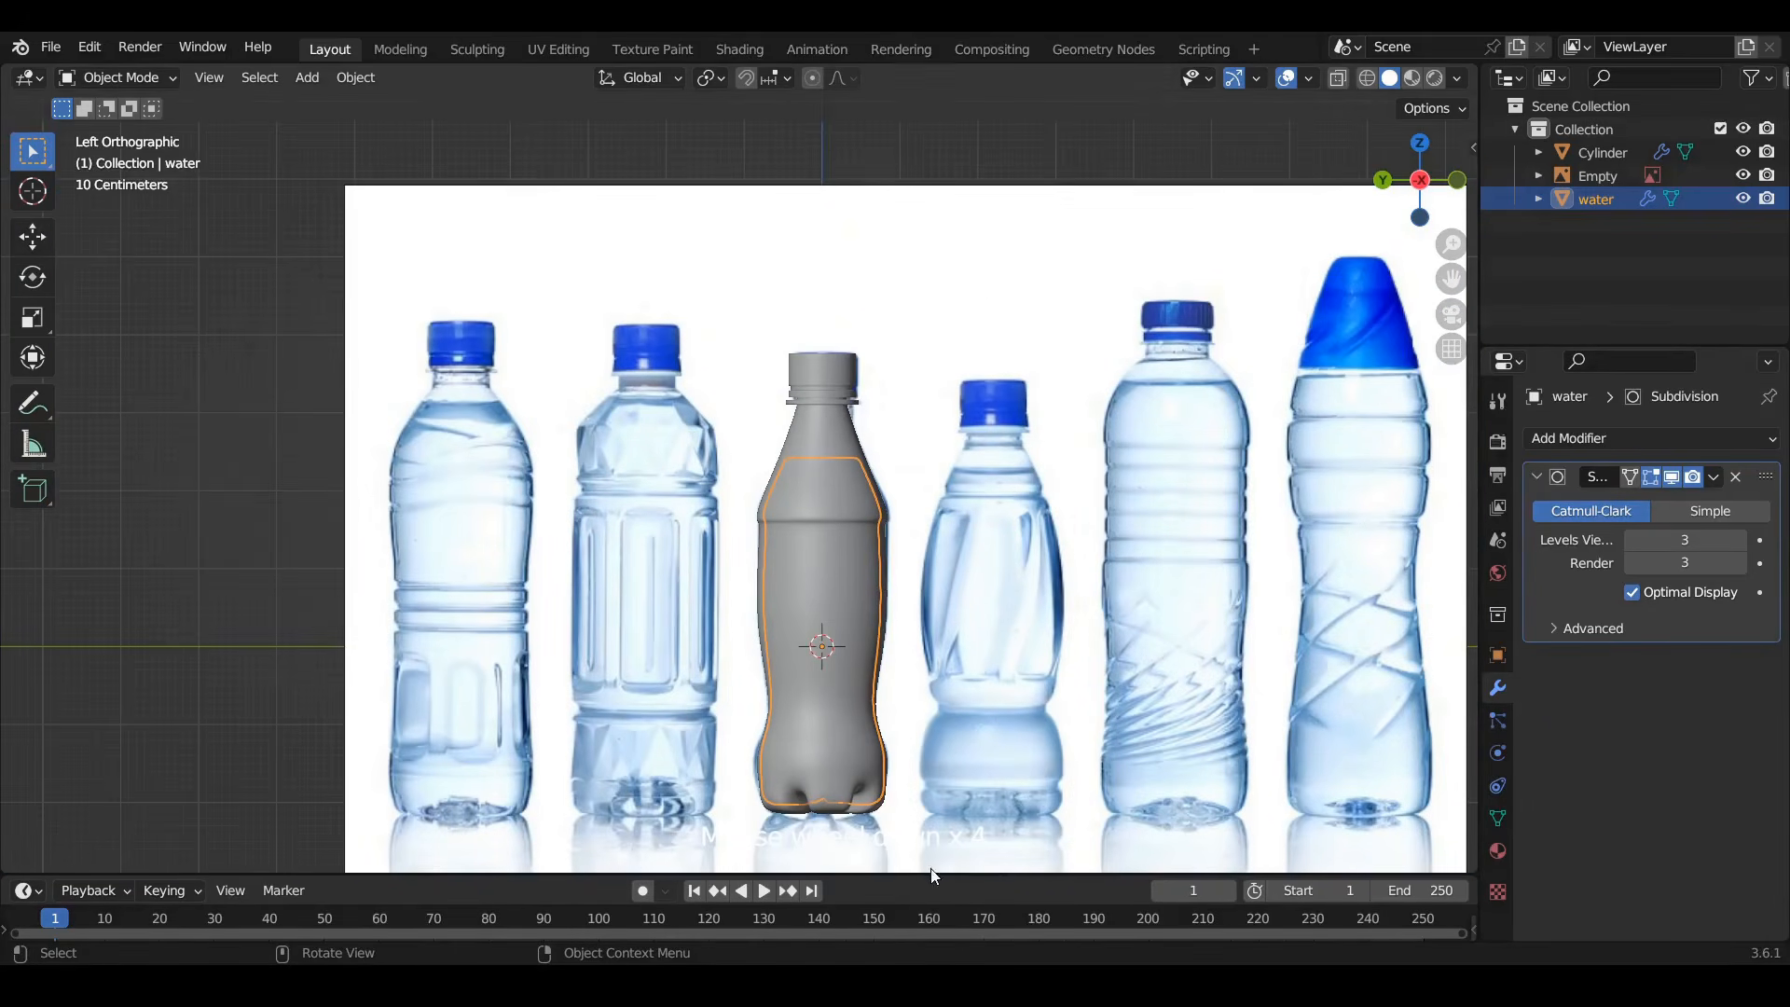
Replace the timeline with an enlarged Shader Editor and bring up the material settings of the Cylinder bottle
left_click_drag(934, 874, 933, 511)
left_click(23, 527)
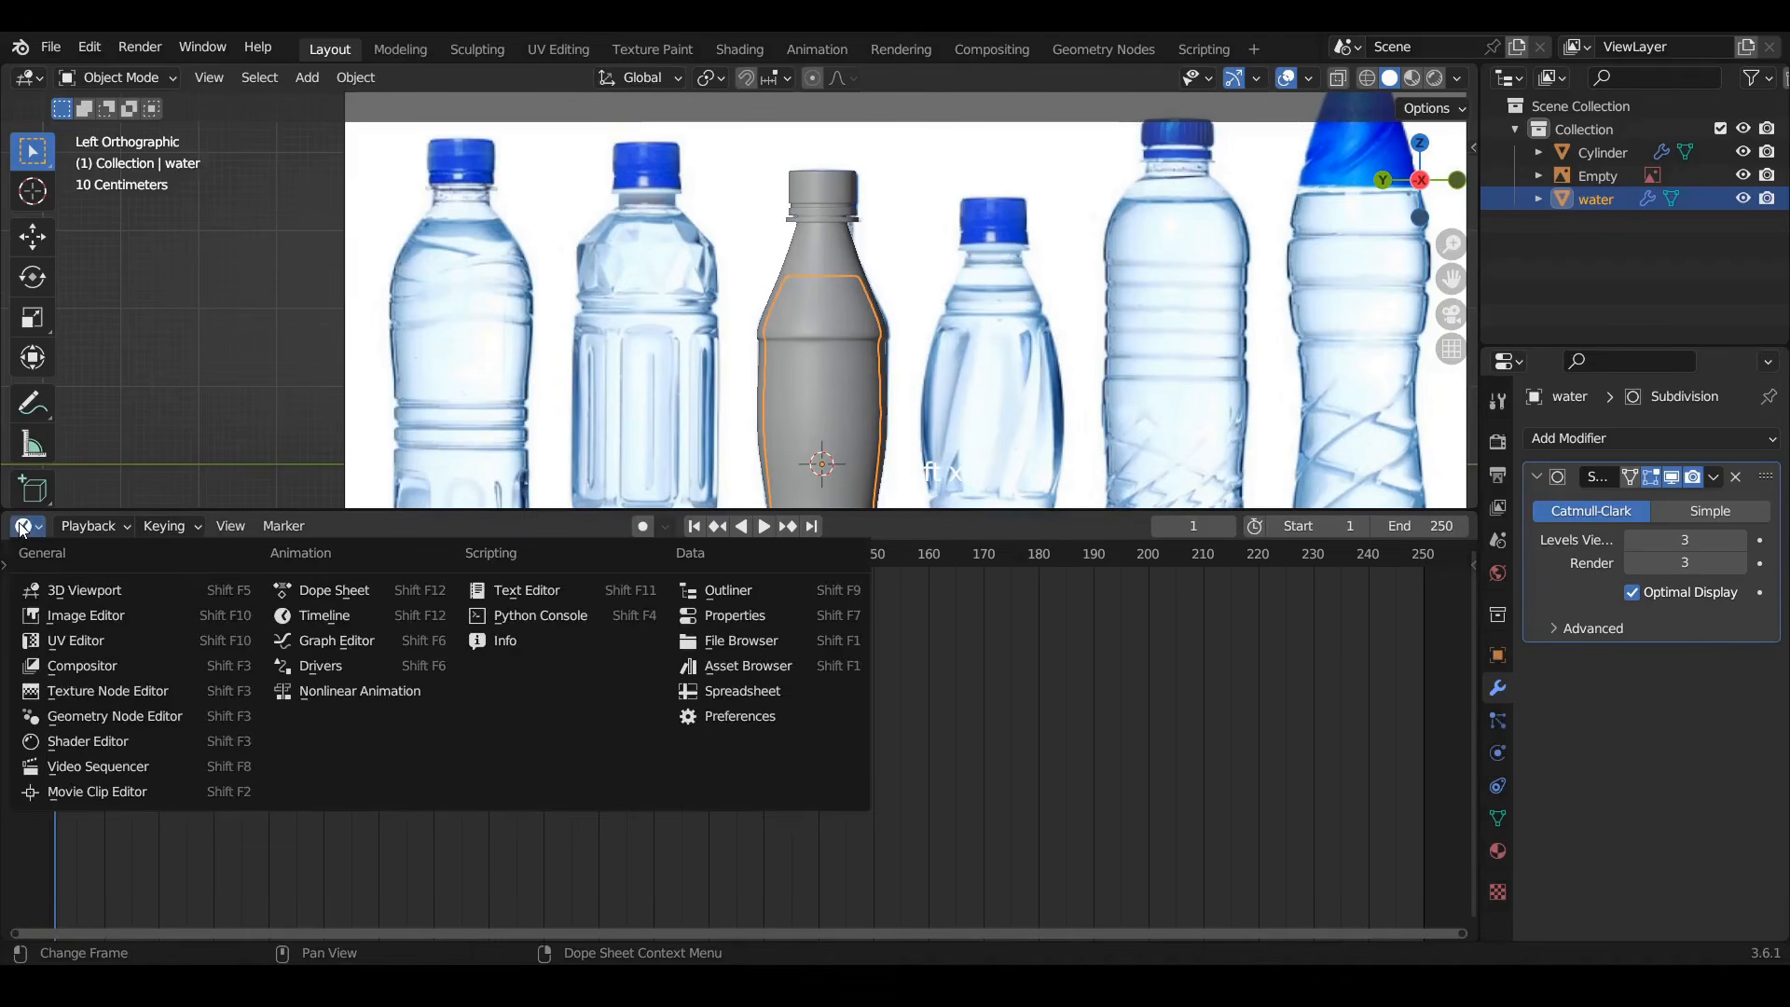
left_click(85, 741)
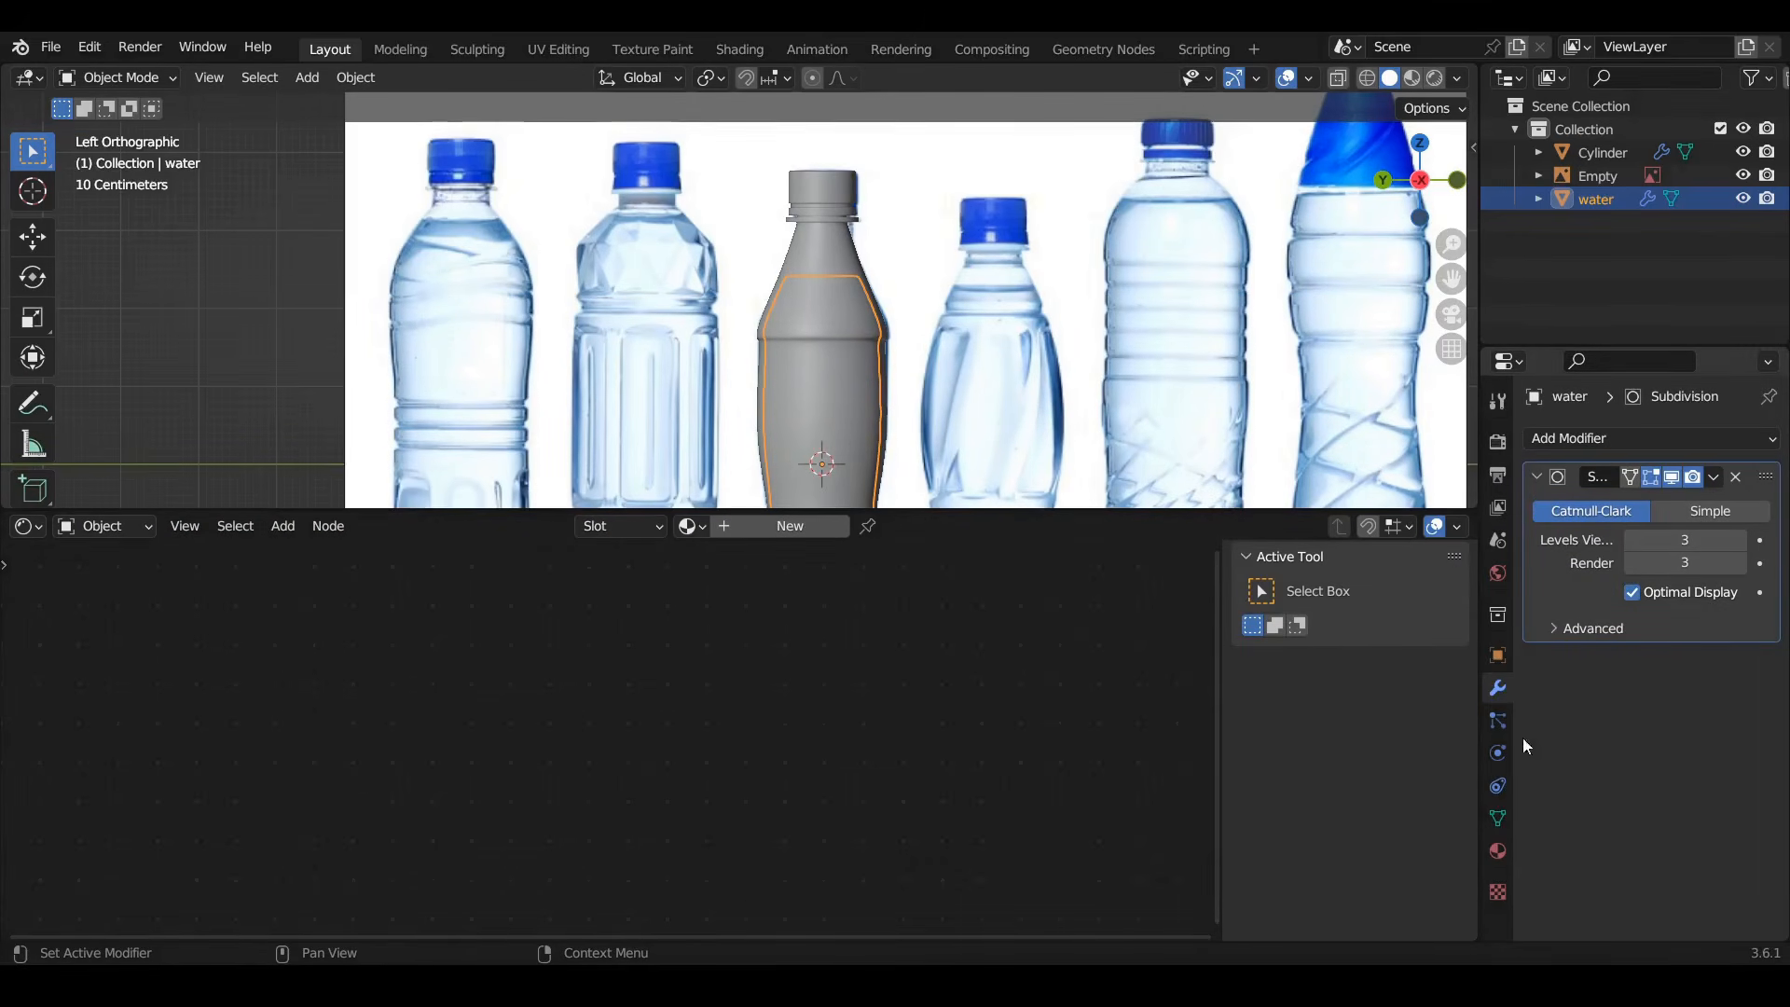
left_click(1498, 851)
left_click(797, 271)
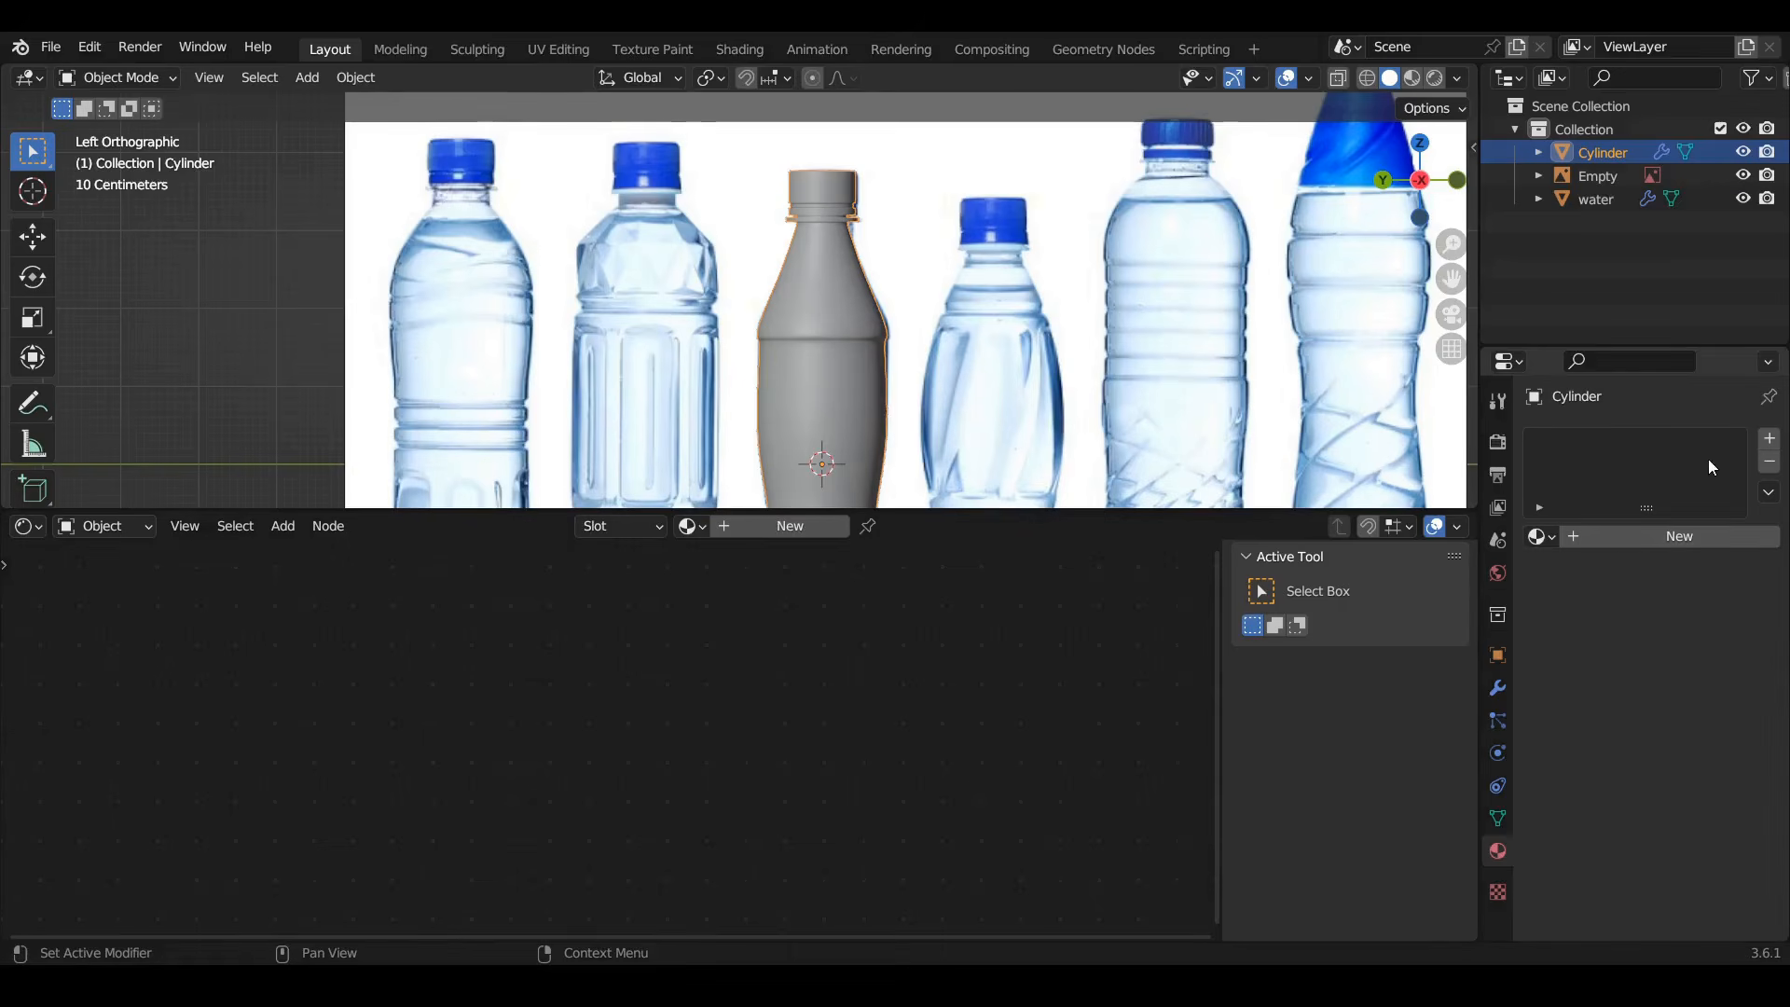
Create a new material on the Cylinder bottle, save the file, and change the material's surface shader to Glass BSDF
left_click(1760, 440)
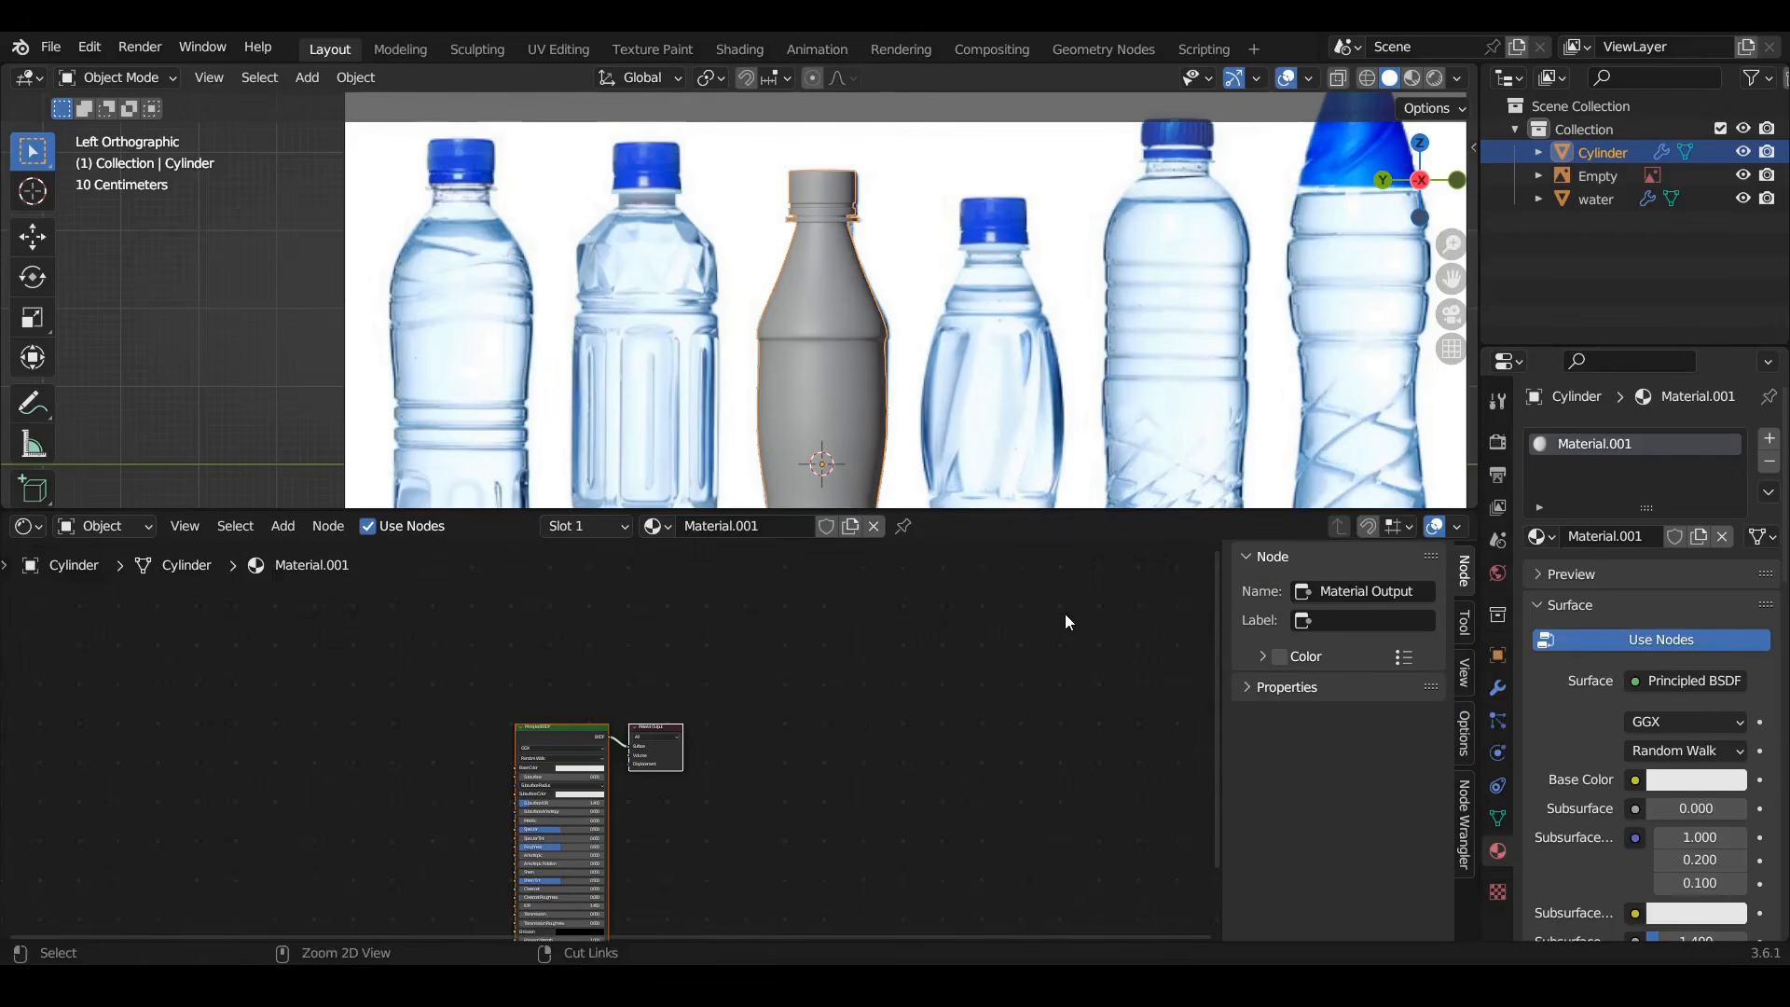
key("ctrl+s")
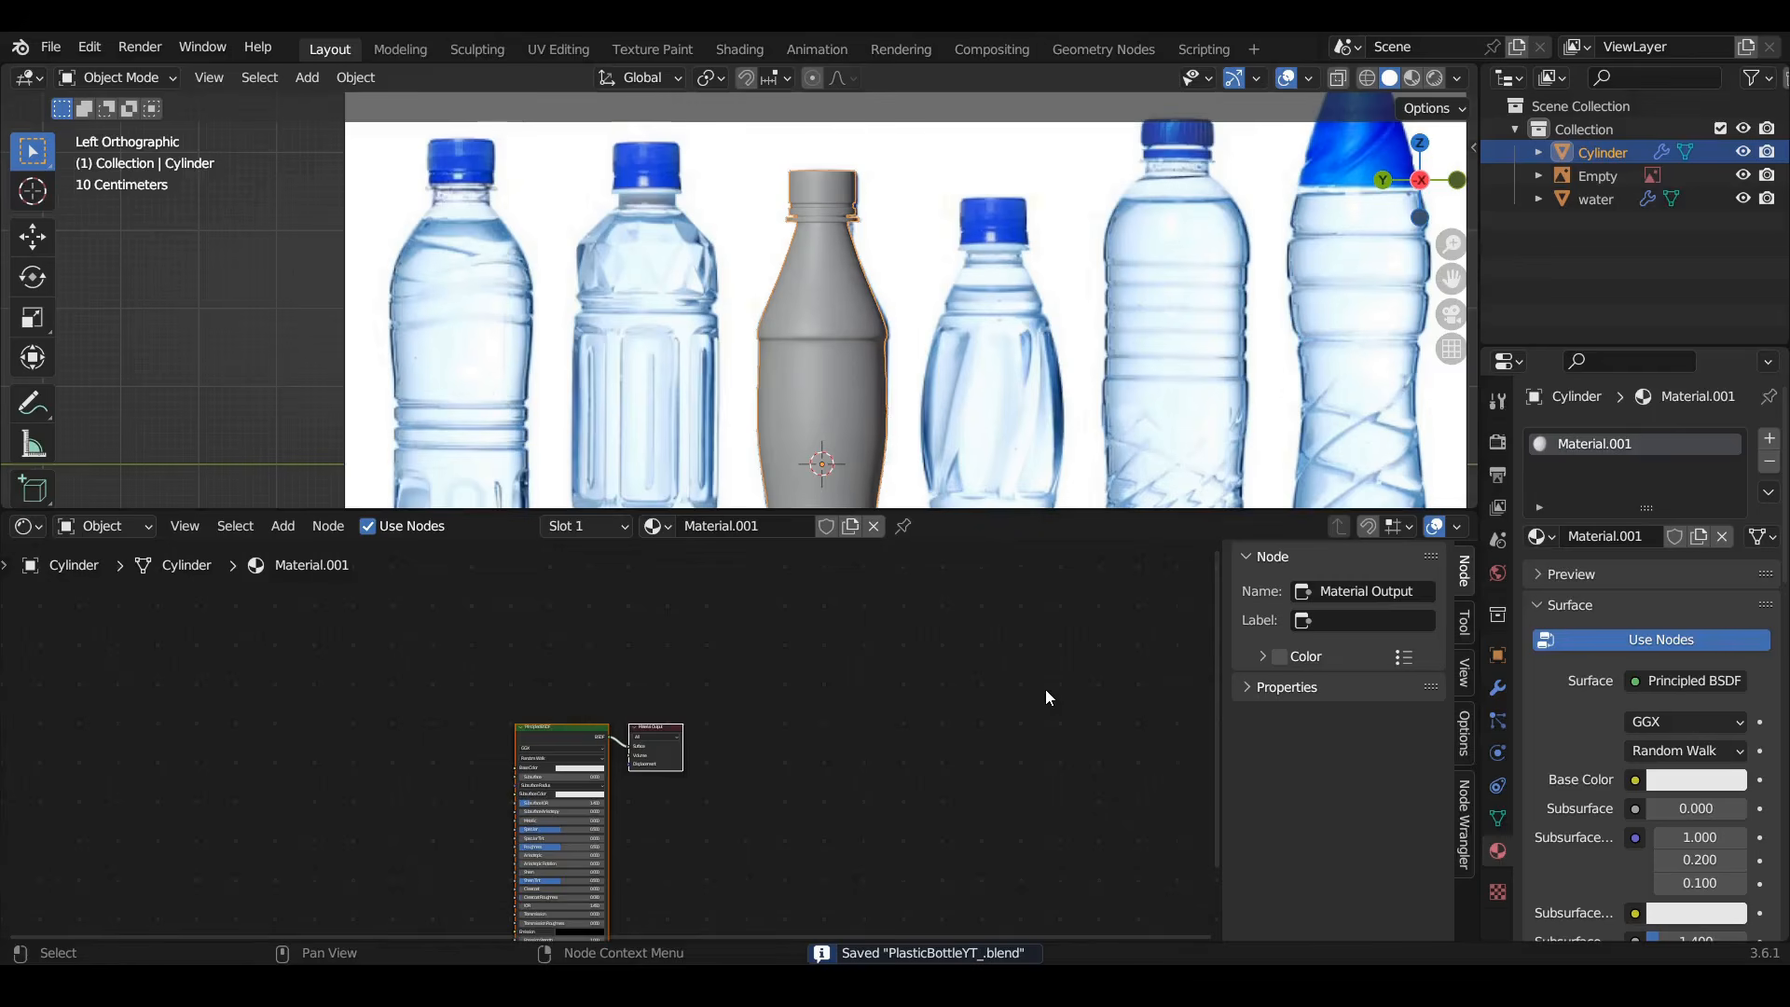
scroll(1544, 688, "down", 5)
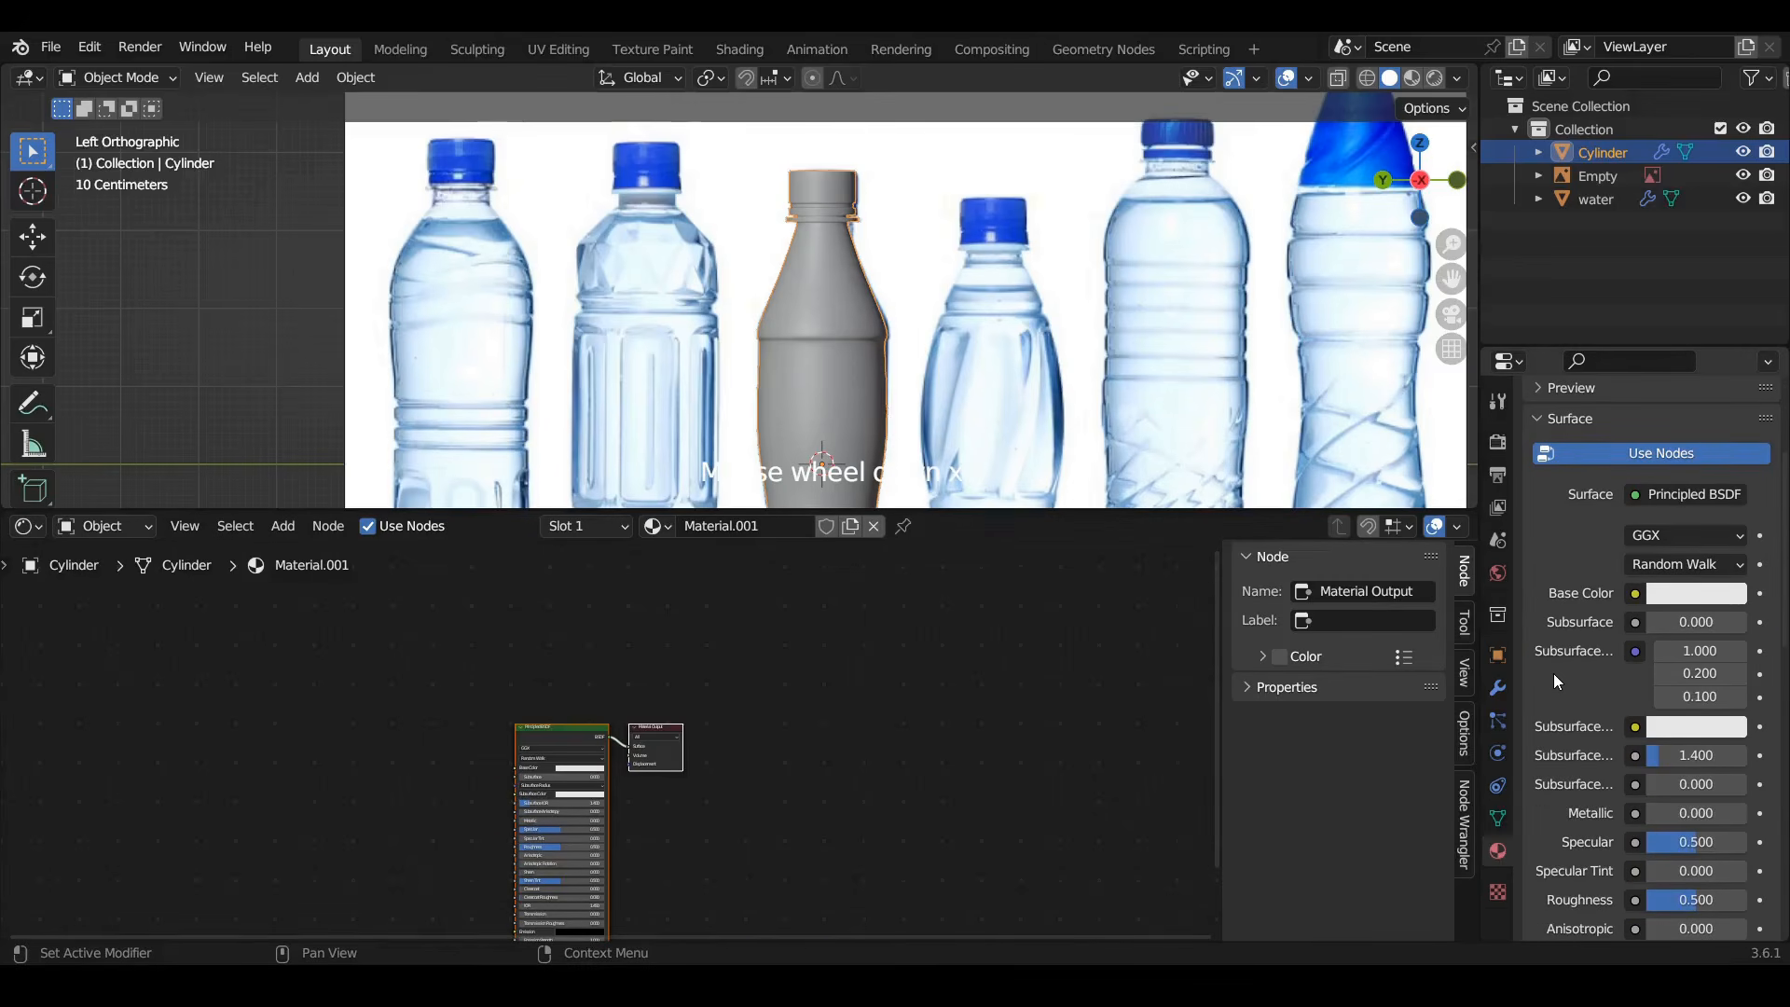
left_click(1681, 501)
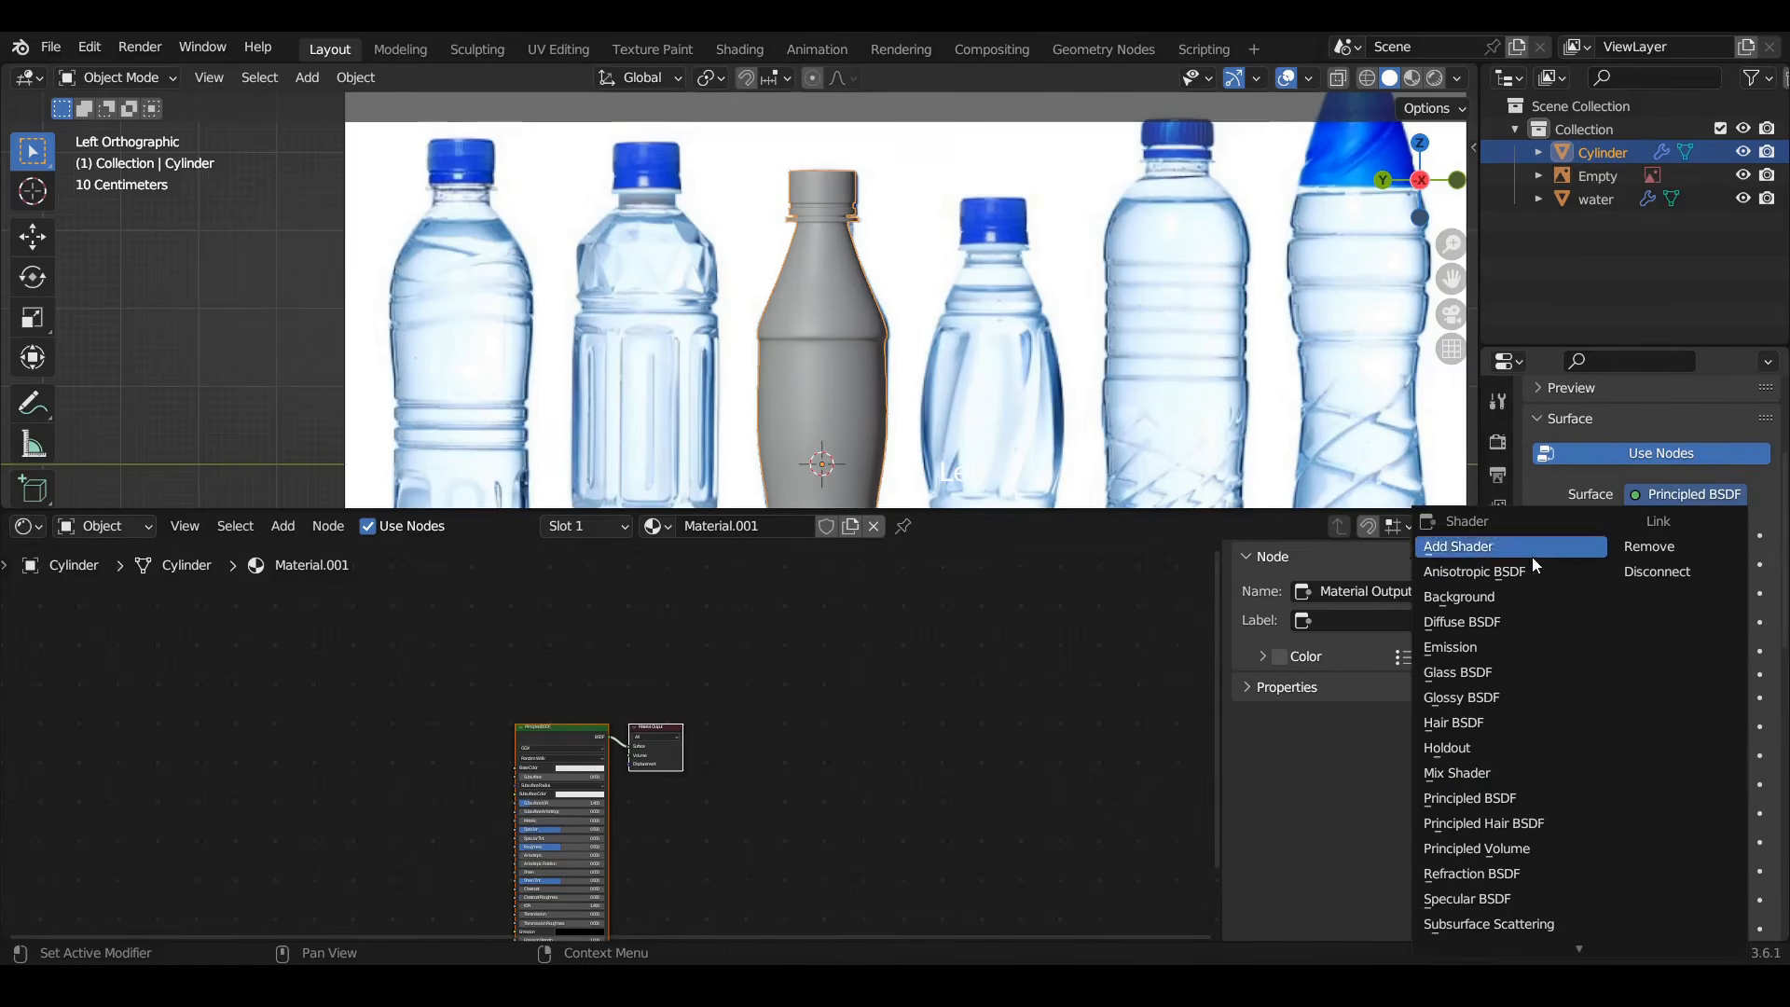
left_click(1490, 676)
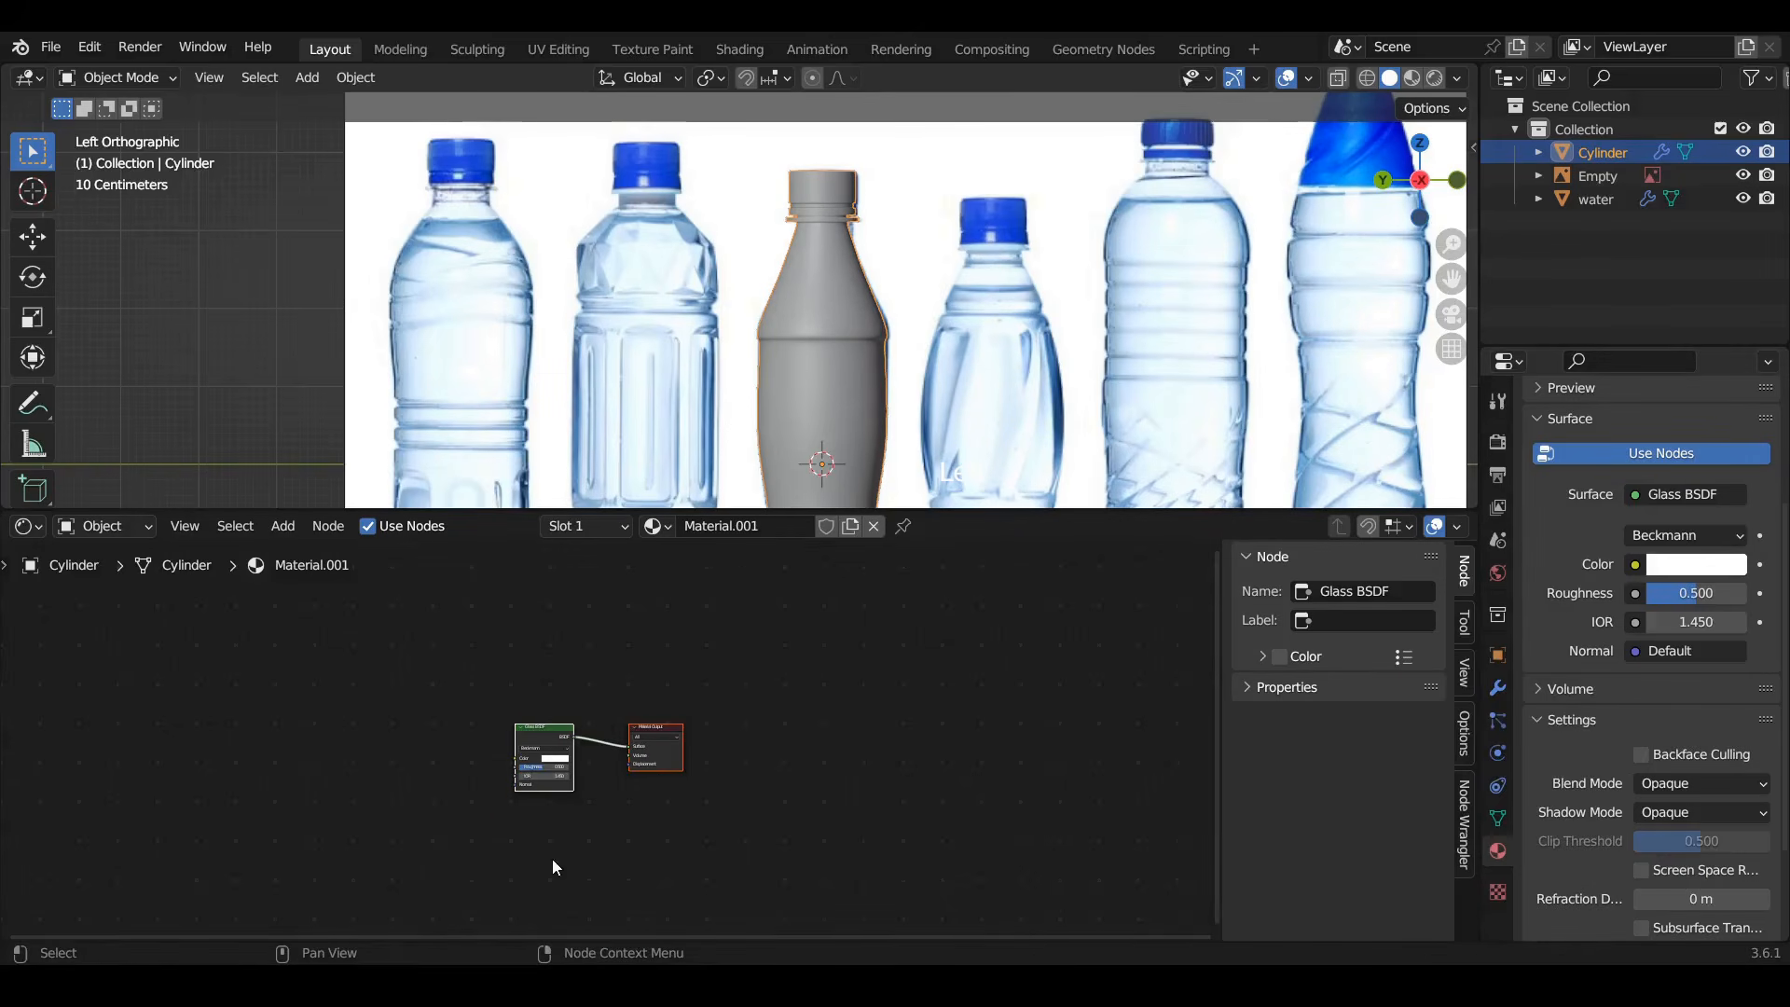
Move the Glass BSDF node away from the Material Output and insert a Mix Shader between them
scroll(709, 756, "up", 3)
scroll(729, 753, "up", 1)
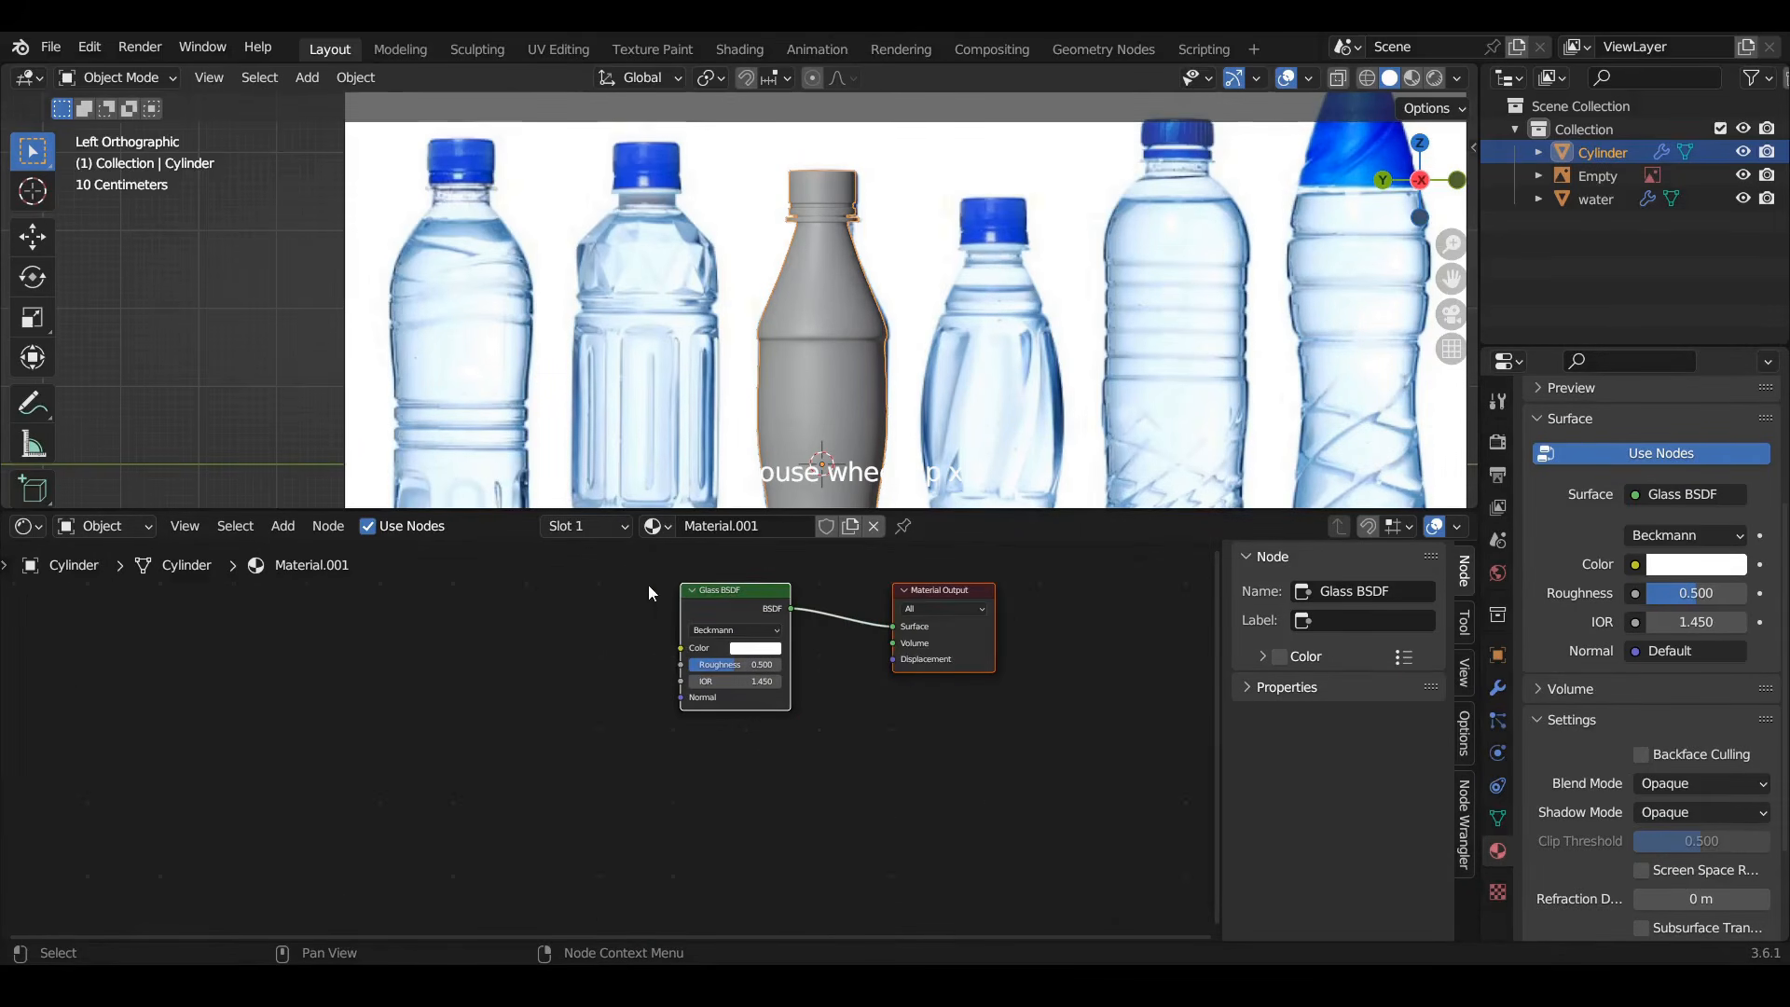
left_click_drag(706, 595, 613, 585)
left_click(681, 605)
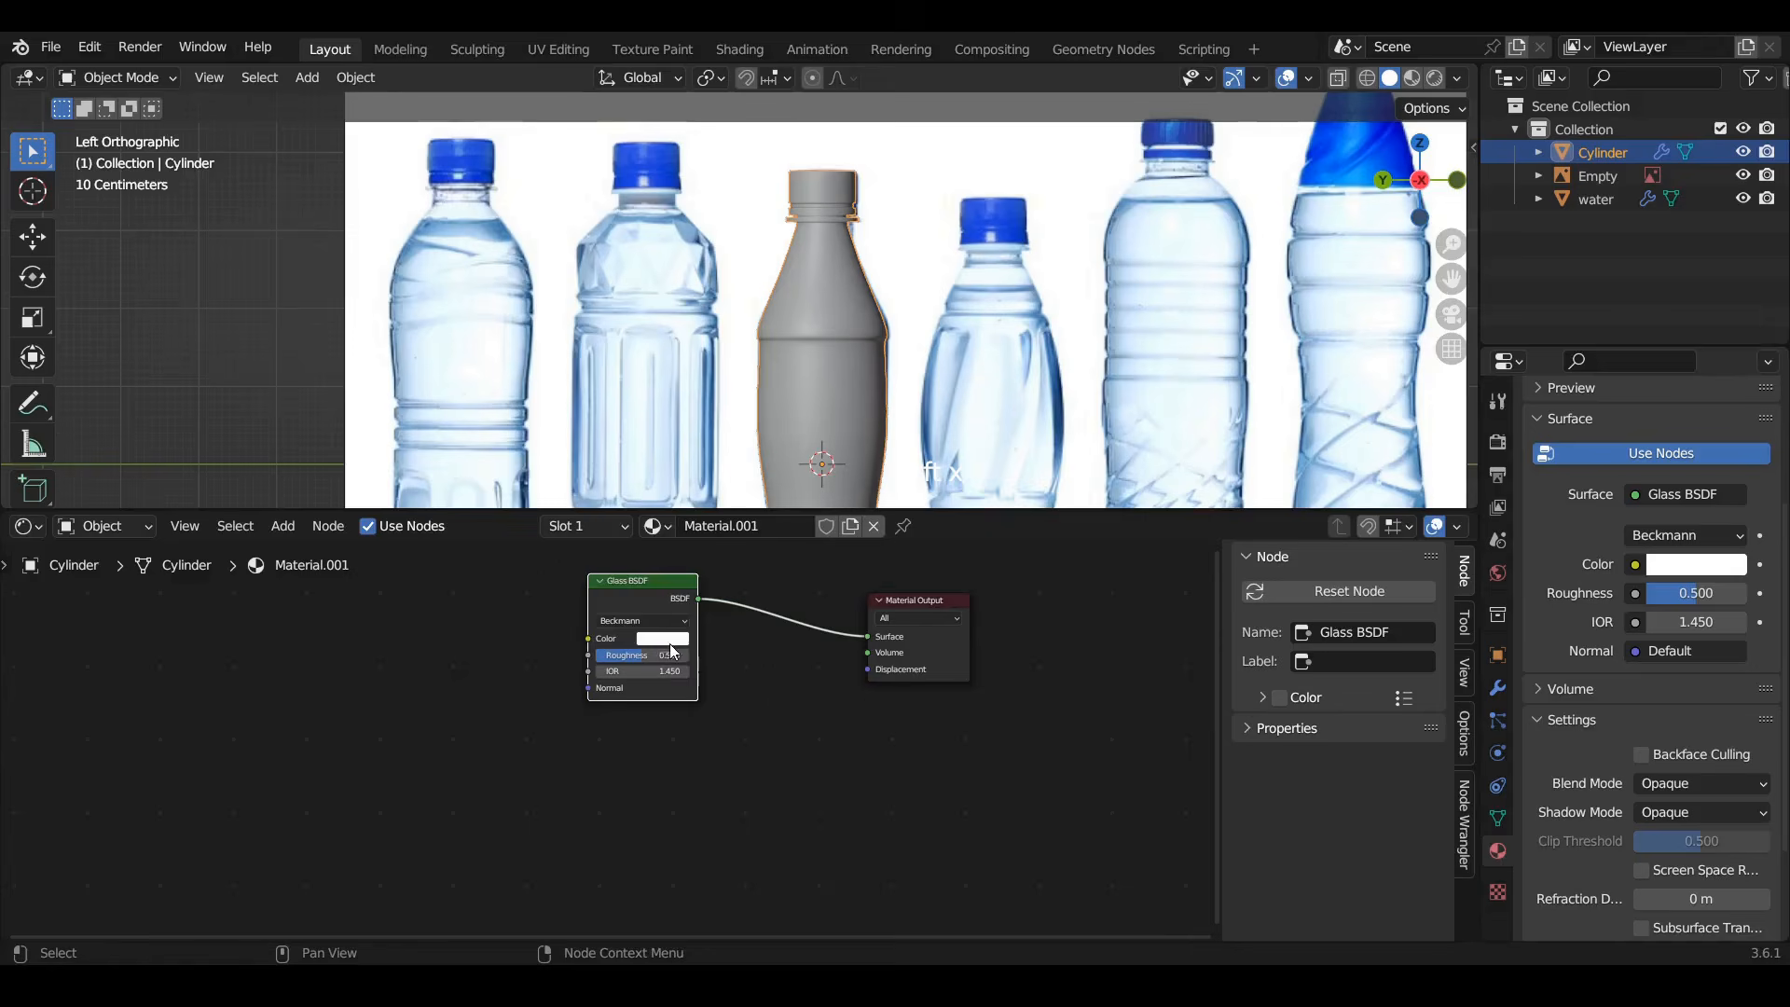
key("shift+a")
left_click(708, 671)
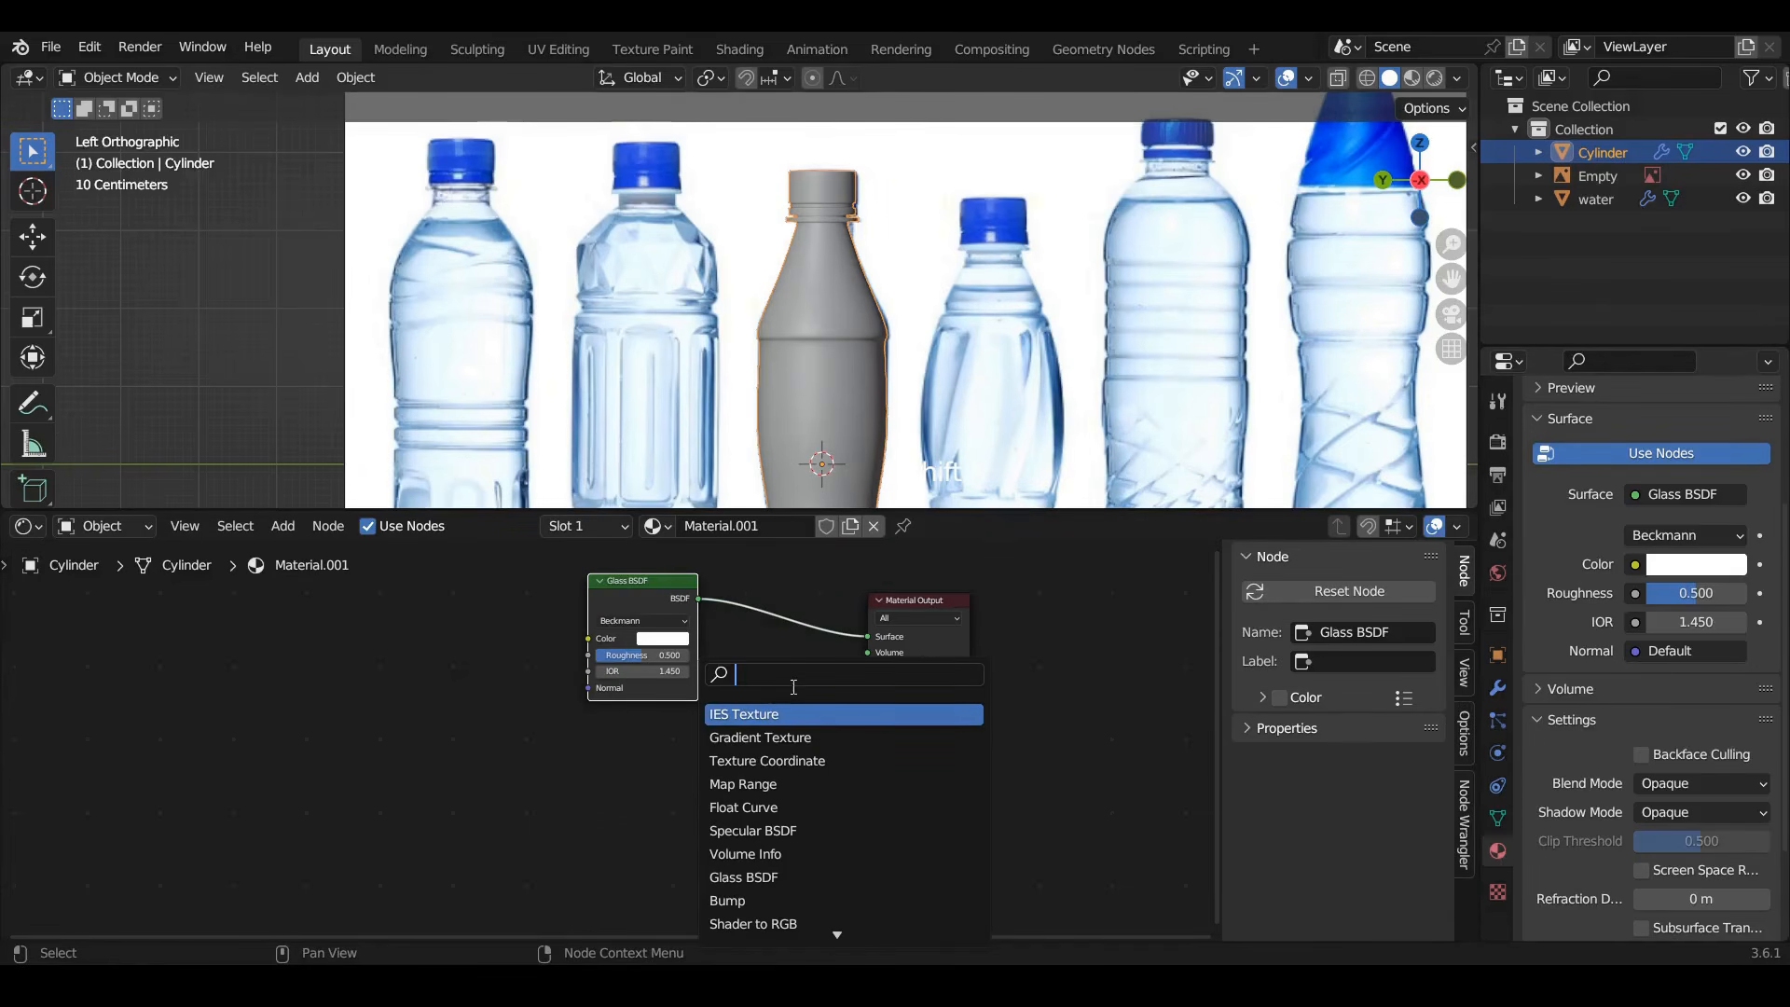
type("mix")
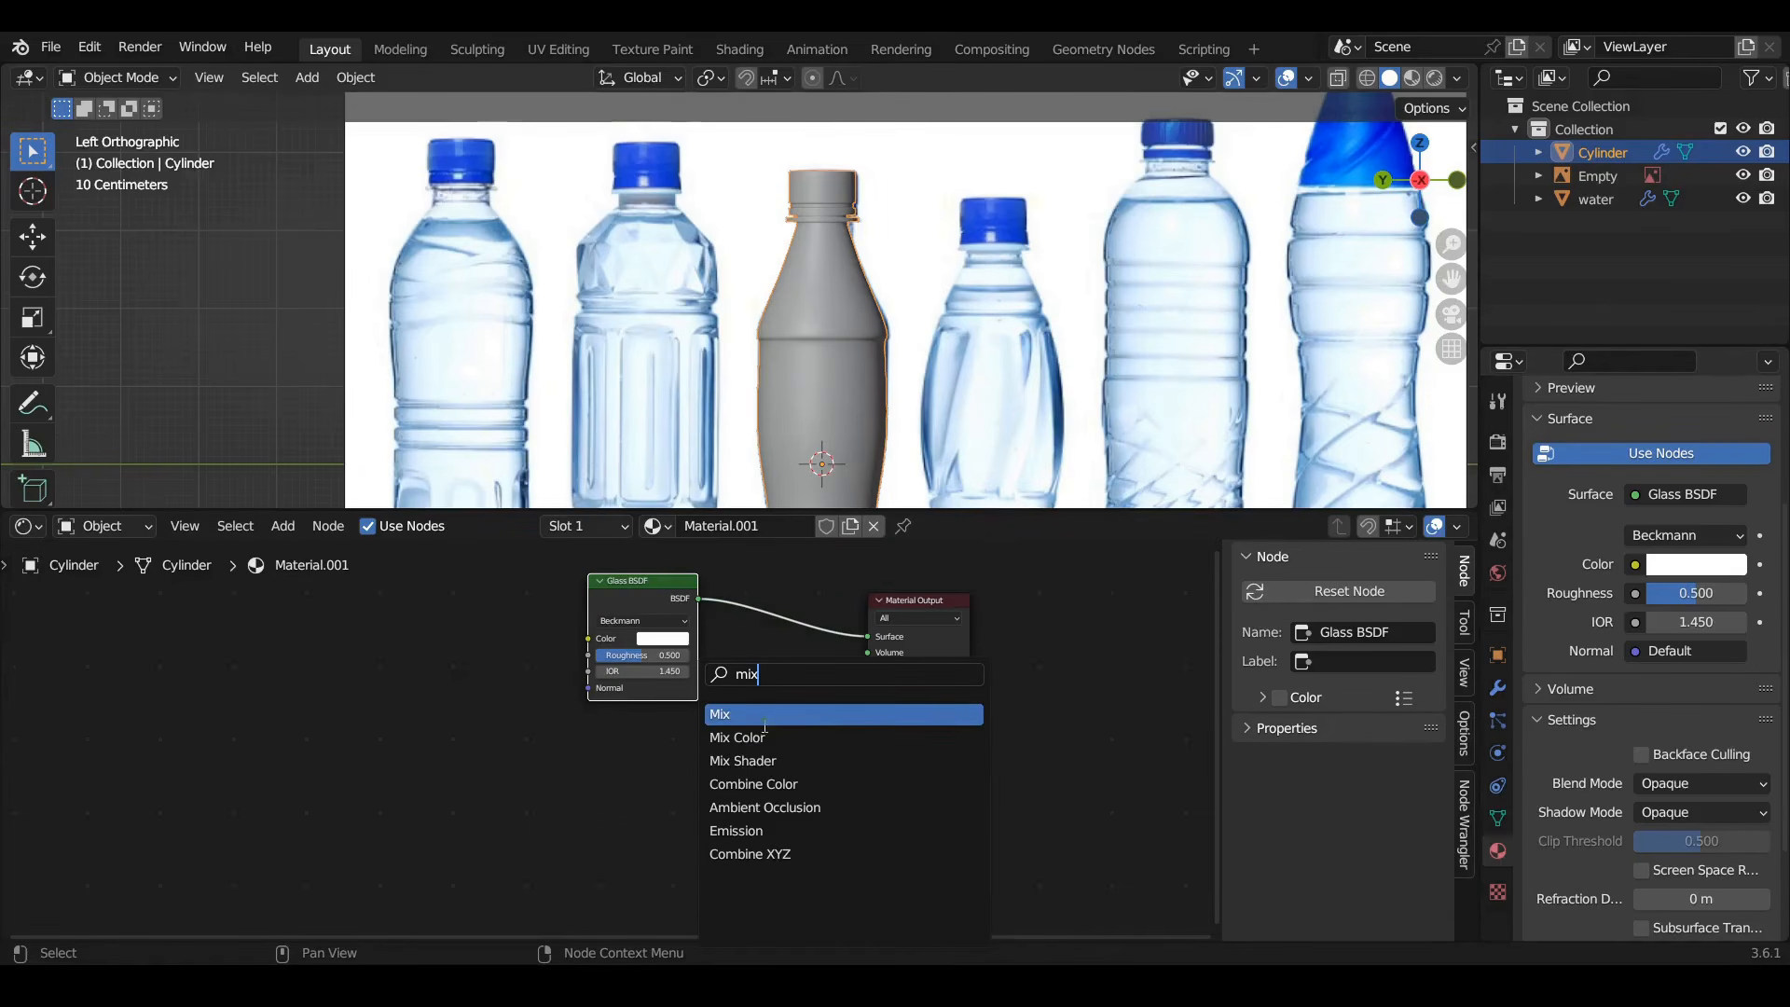
left_click(760, 761)
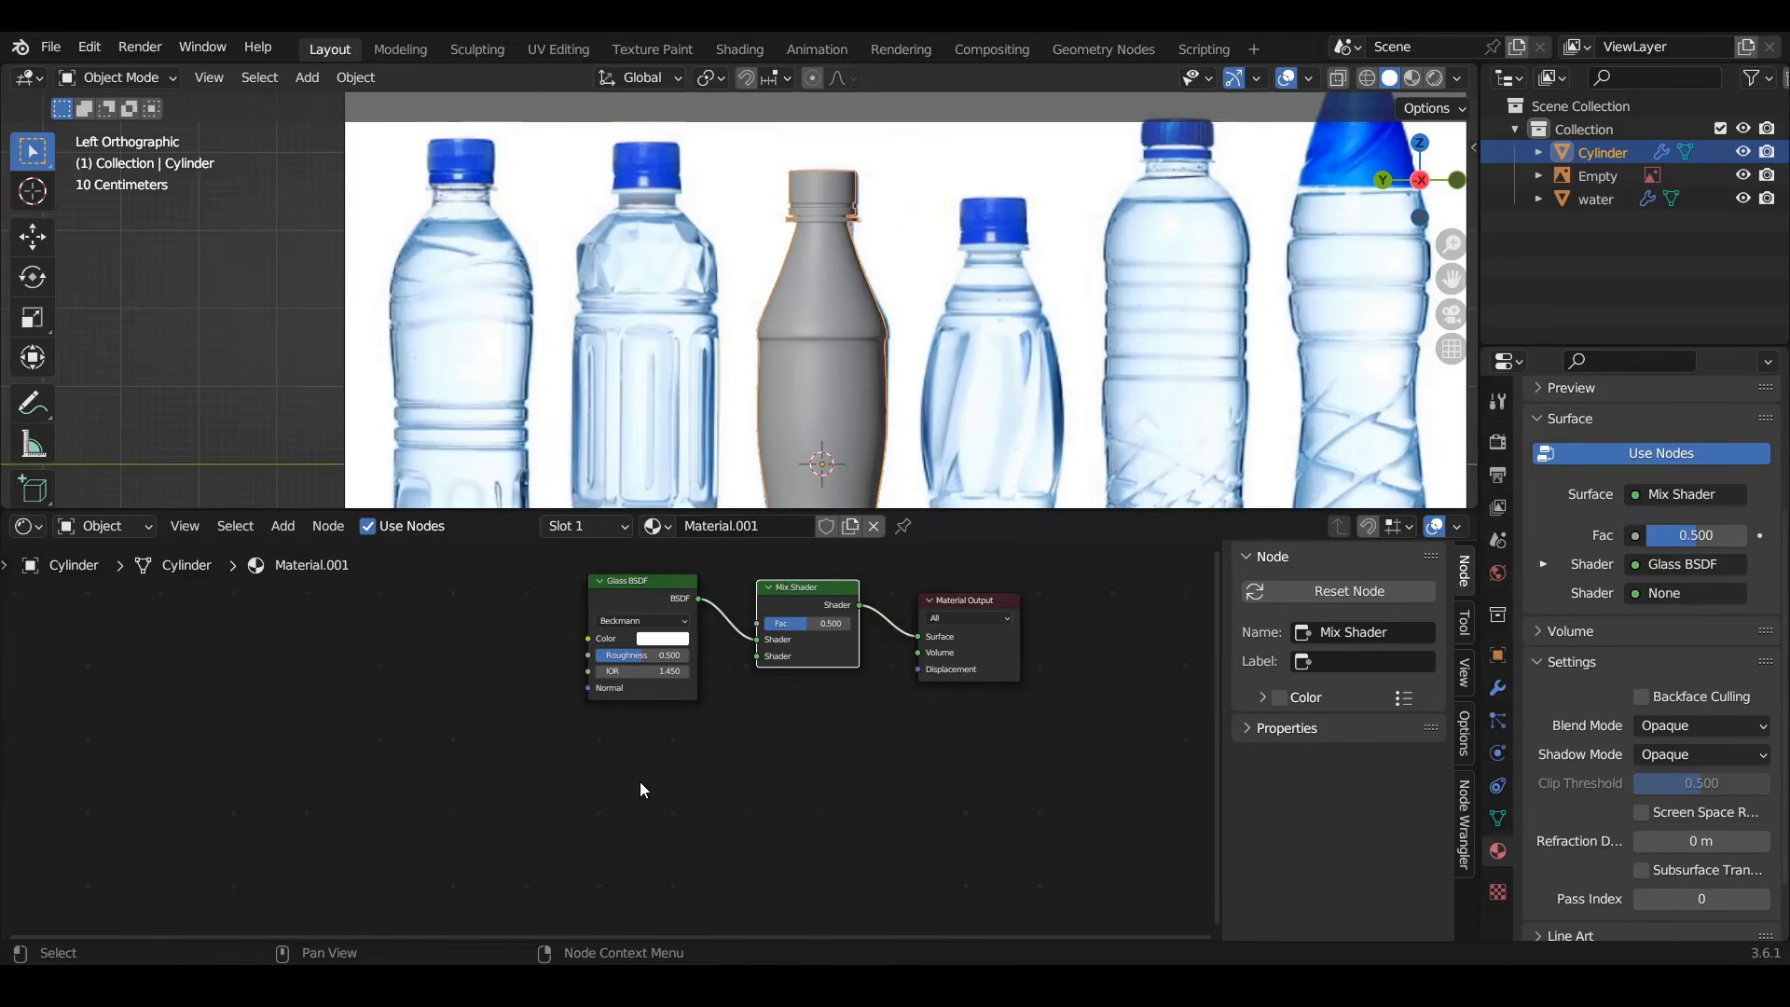
Add a Transparent BSDF below the Glass BSDF, connect it to the Mix Shader's second Shader input, and save the file
key("shift+a")
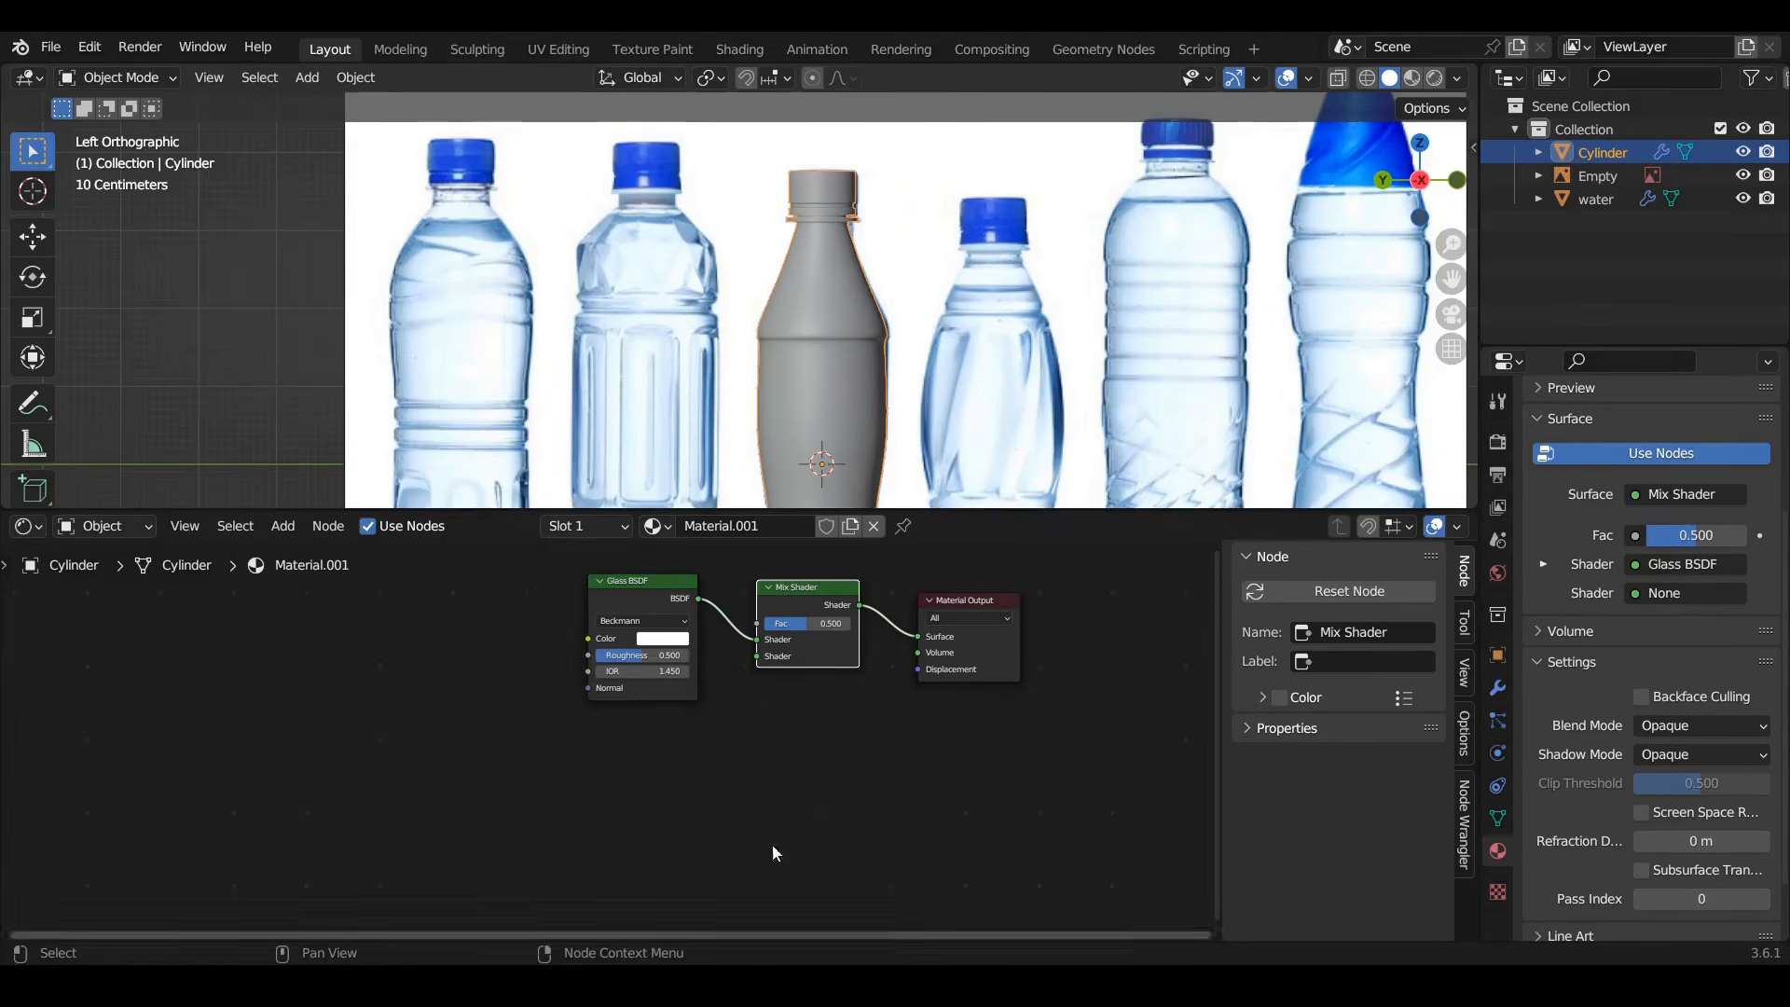
key("shift+a")
left_click(669, 696)
type("tra")
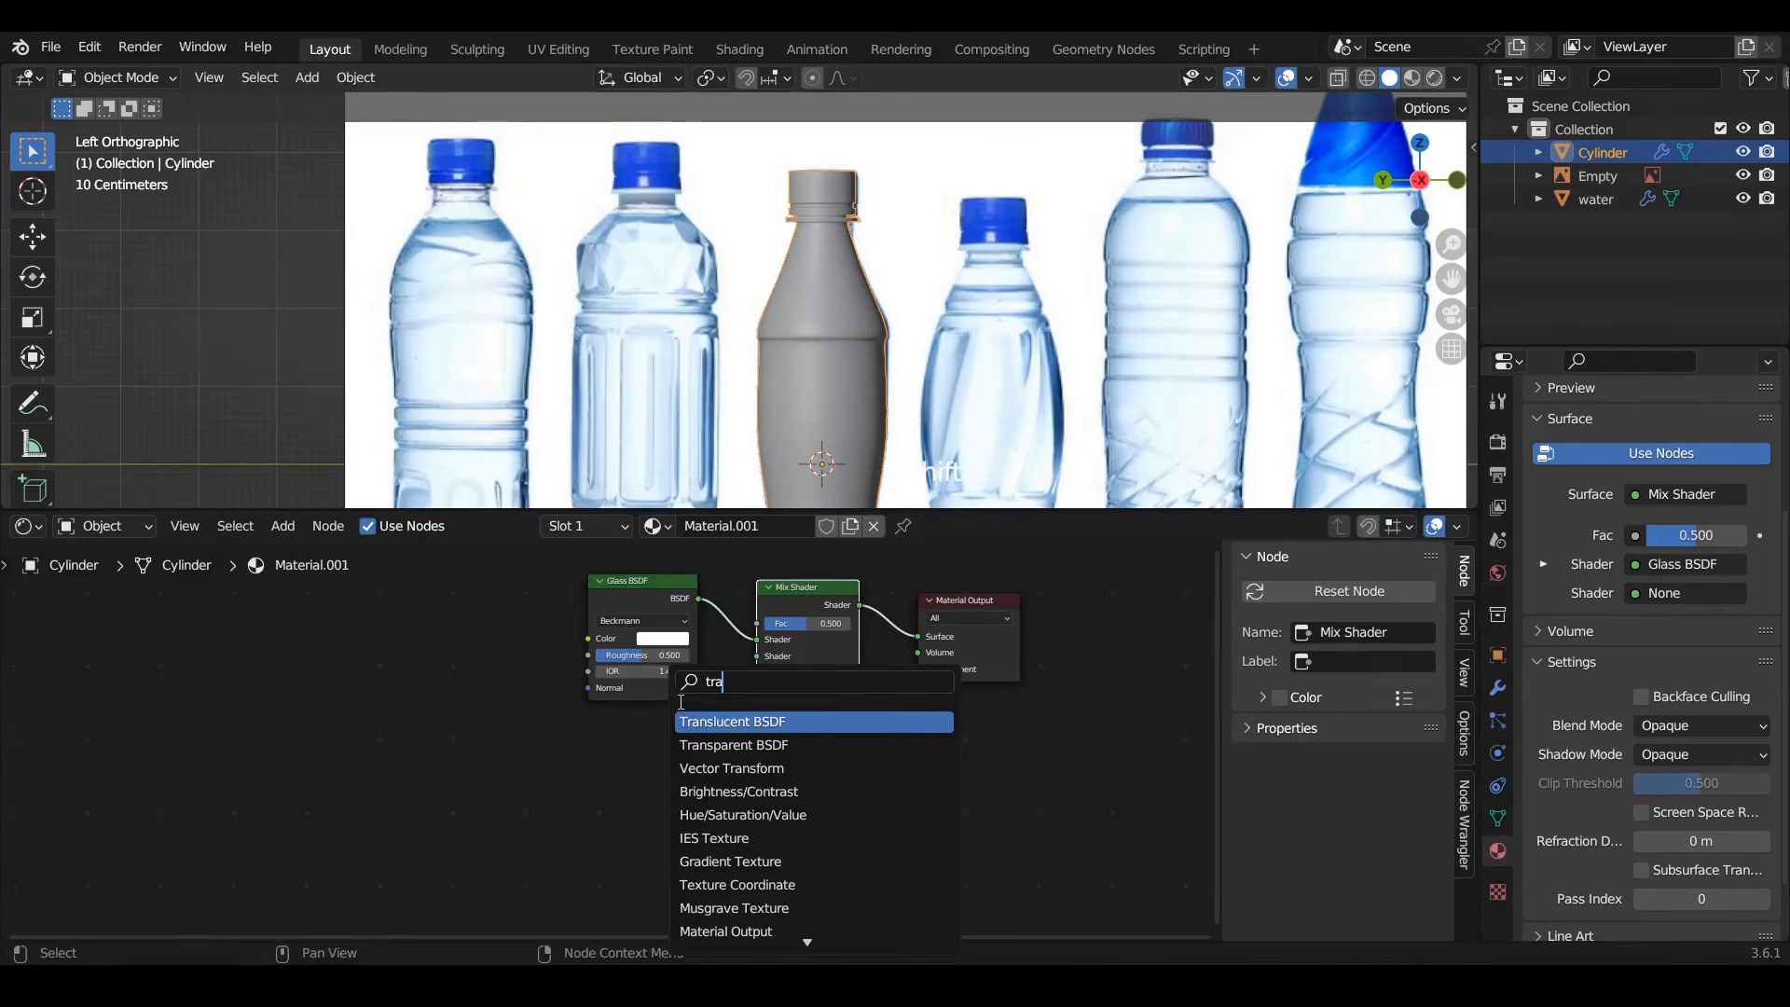
left_click(733, 745)
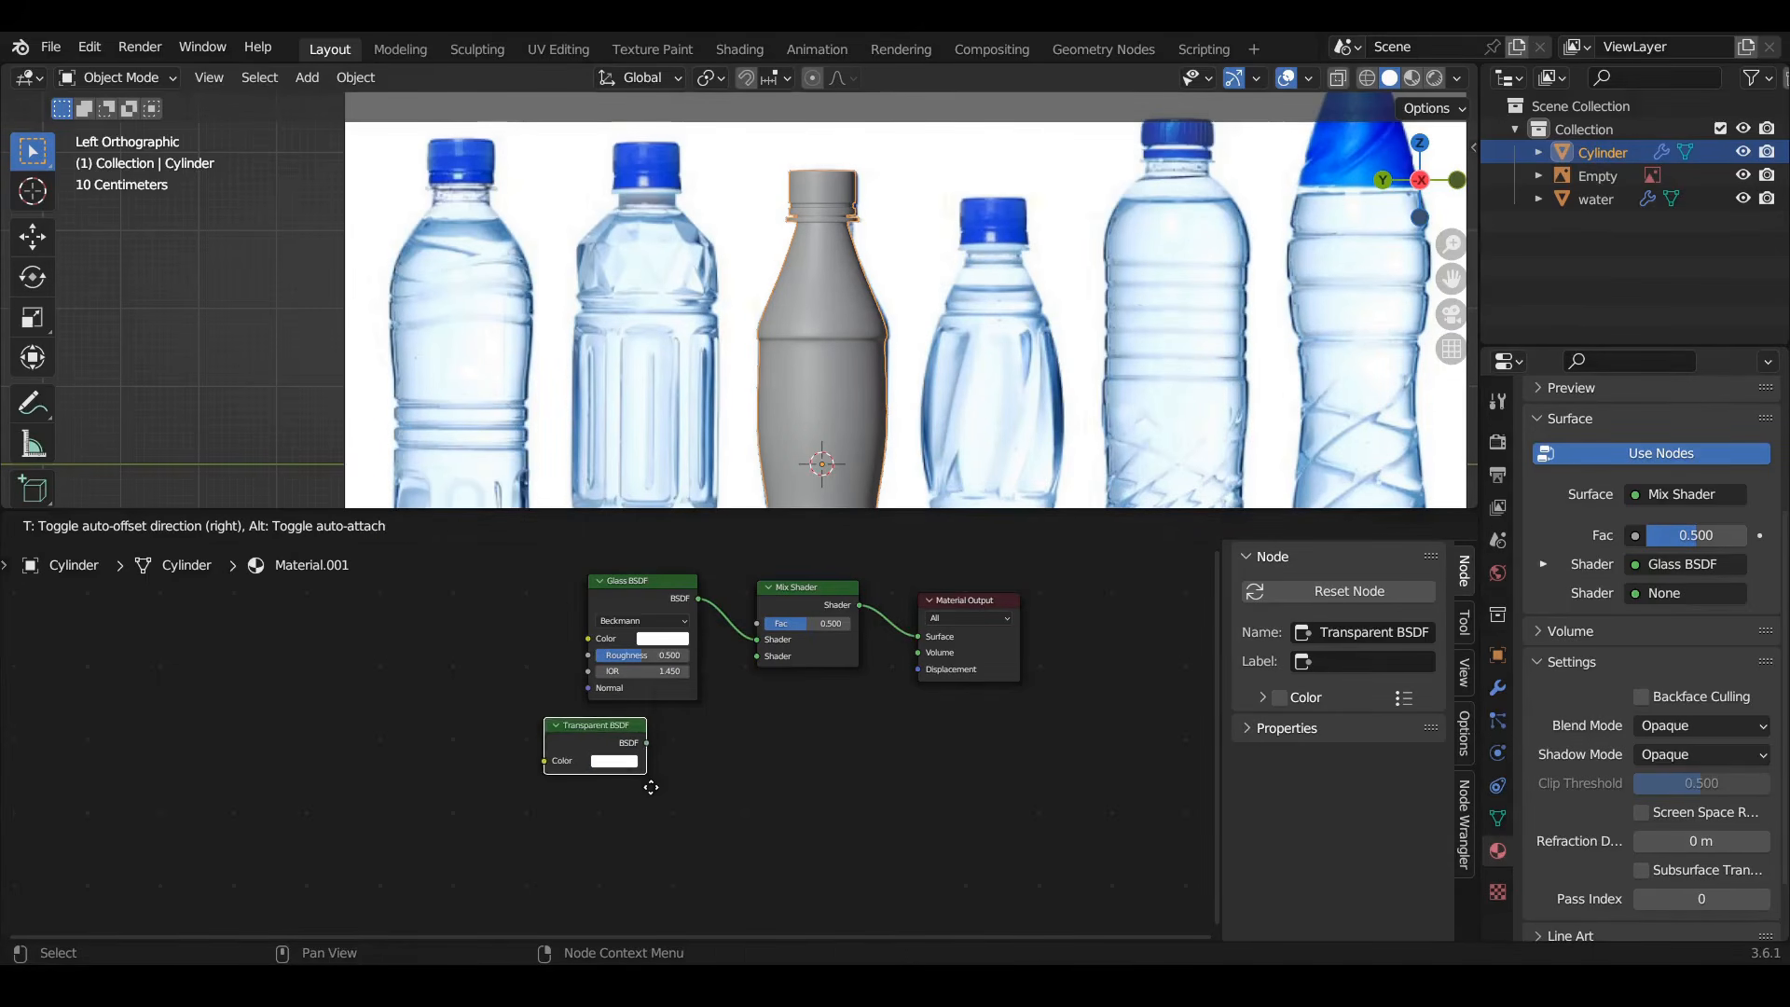
left_click(686, 760)
left_click_drag(684, 750, 755, 657)
key("ctrl+s")
Add a Math node in front of the Glass BSDF and set its operation to Maximum
middle_click_drag(498, 695, 671, 704, "shift")
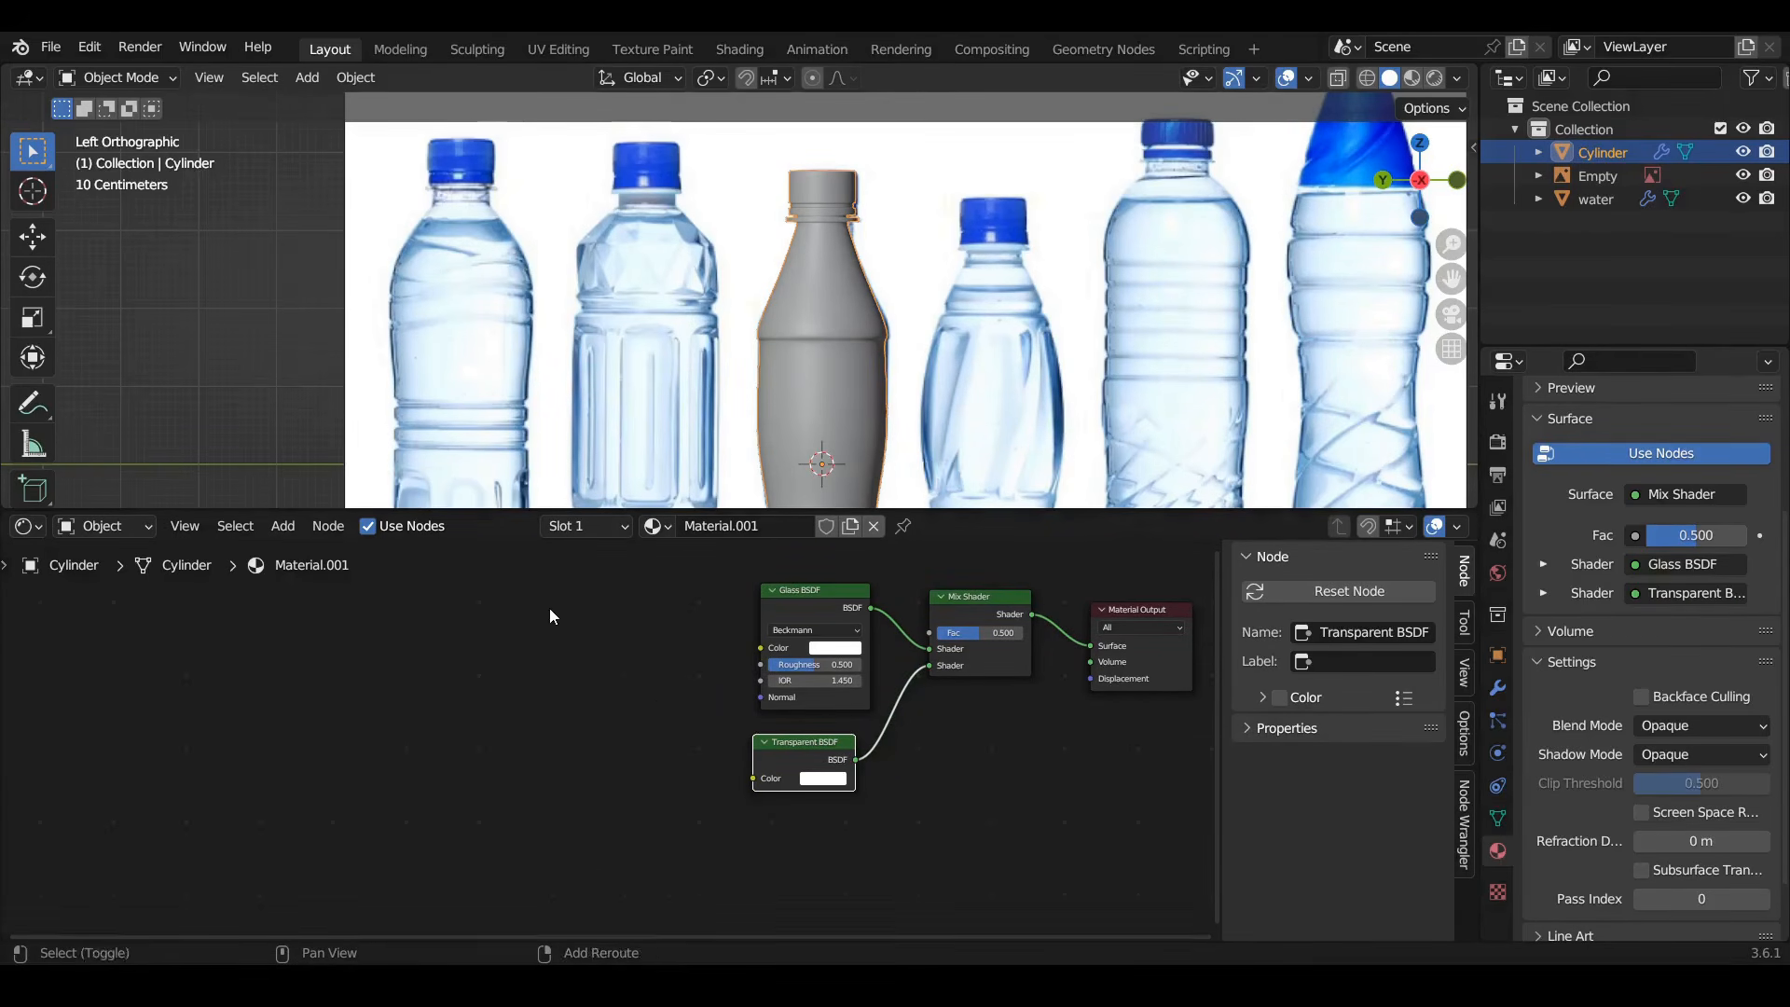
key("shift+a")
left_click(487, 601)
type("moat")
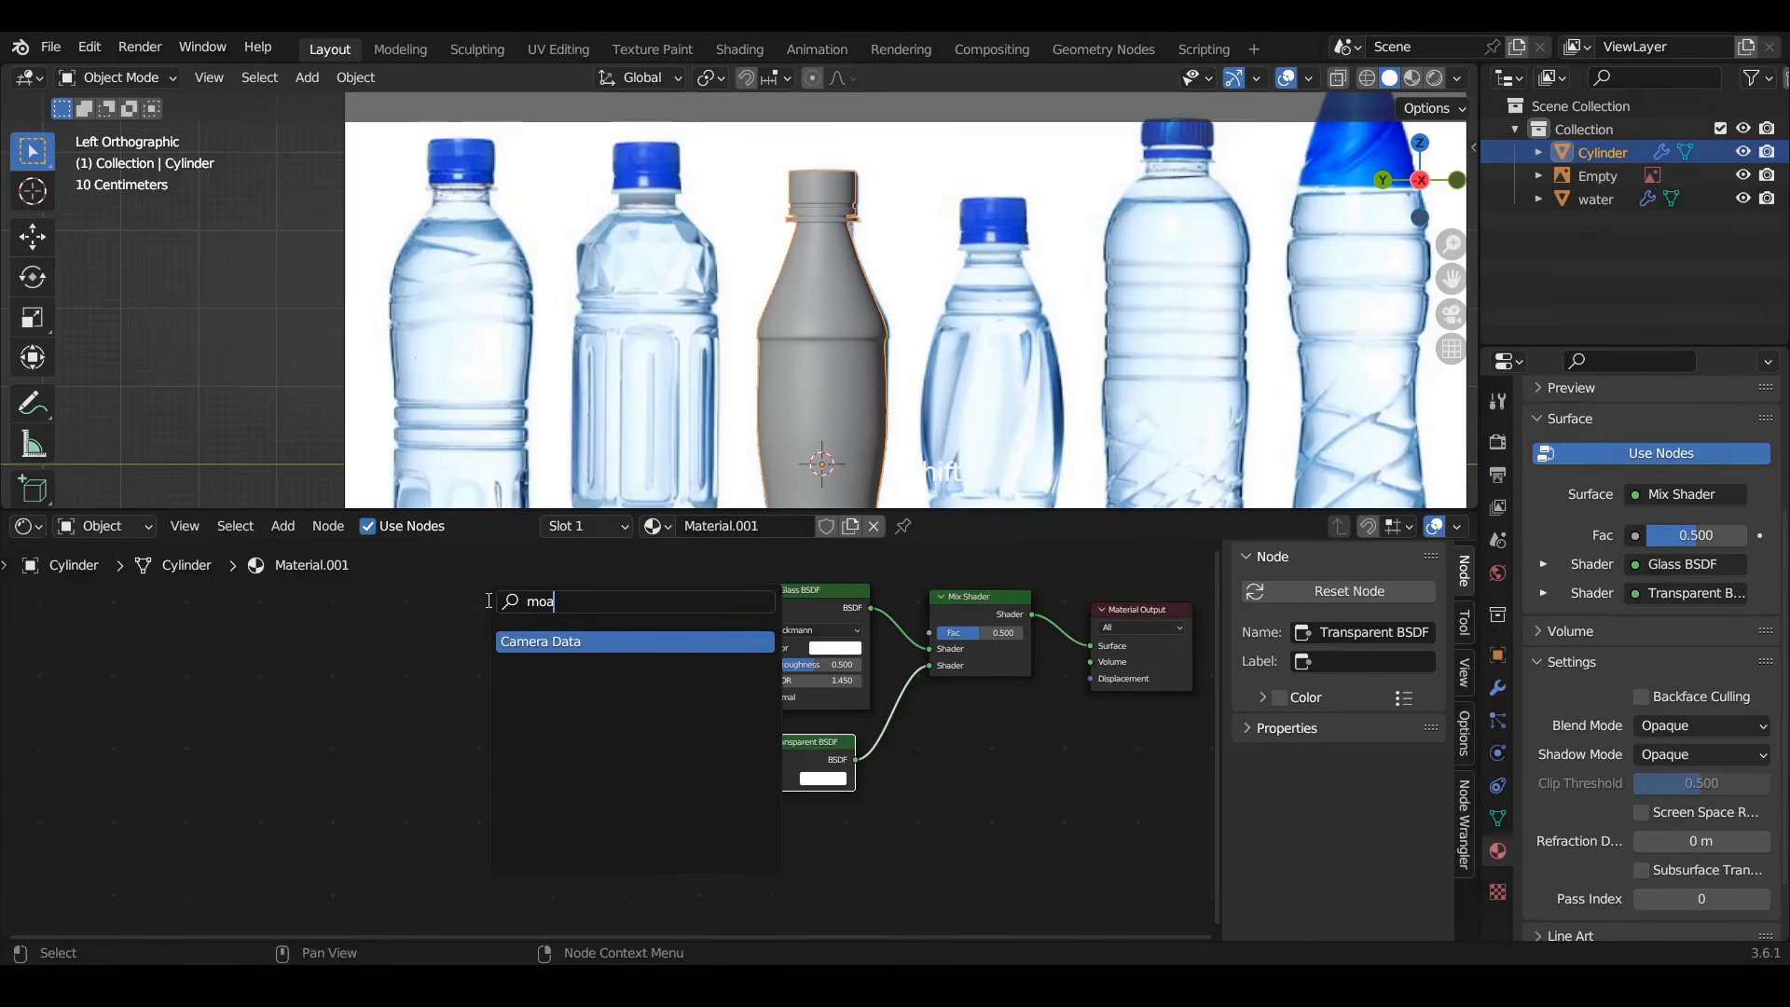
key("BackSpace")
key("BackSpace")
key("BackSpace")
key("BackSpace")
type("ma")
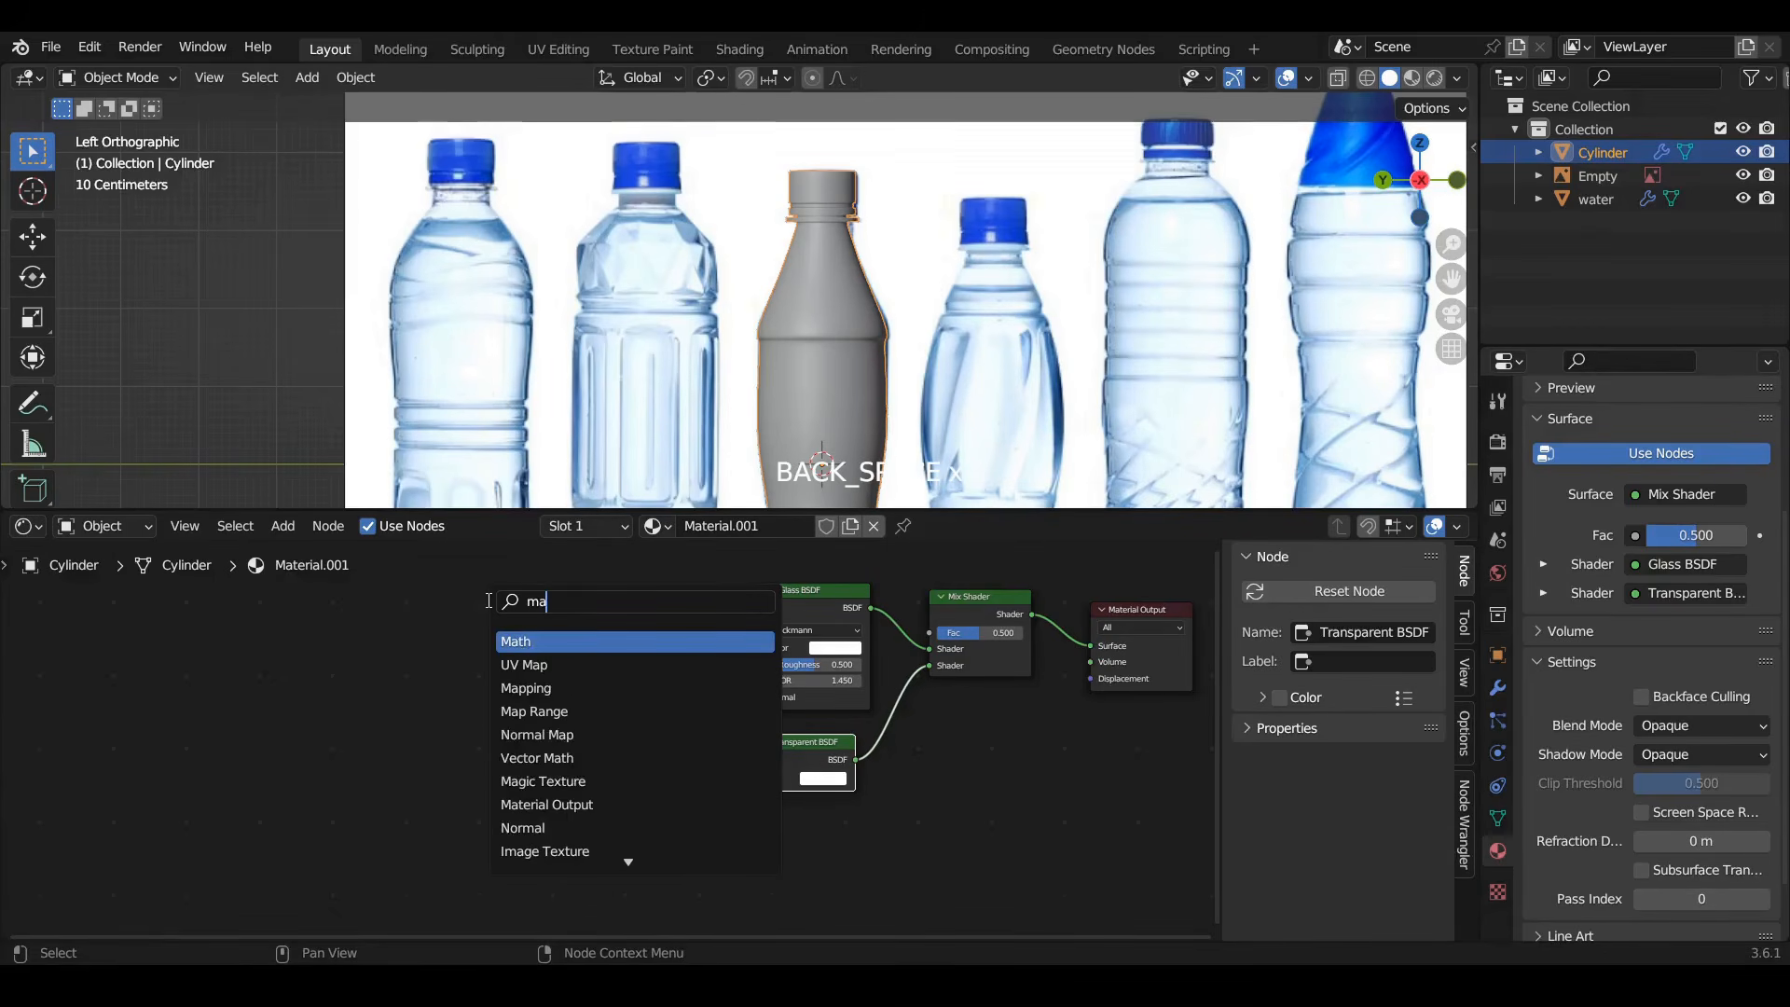
type("th")
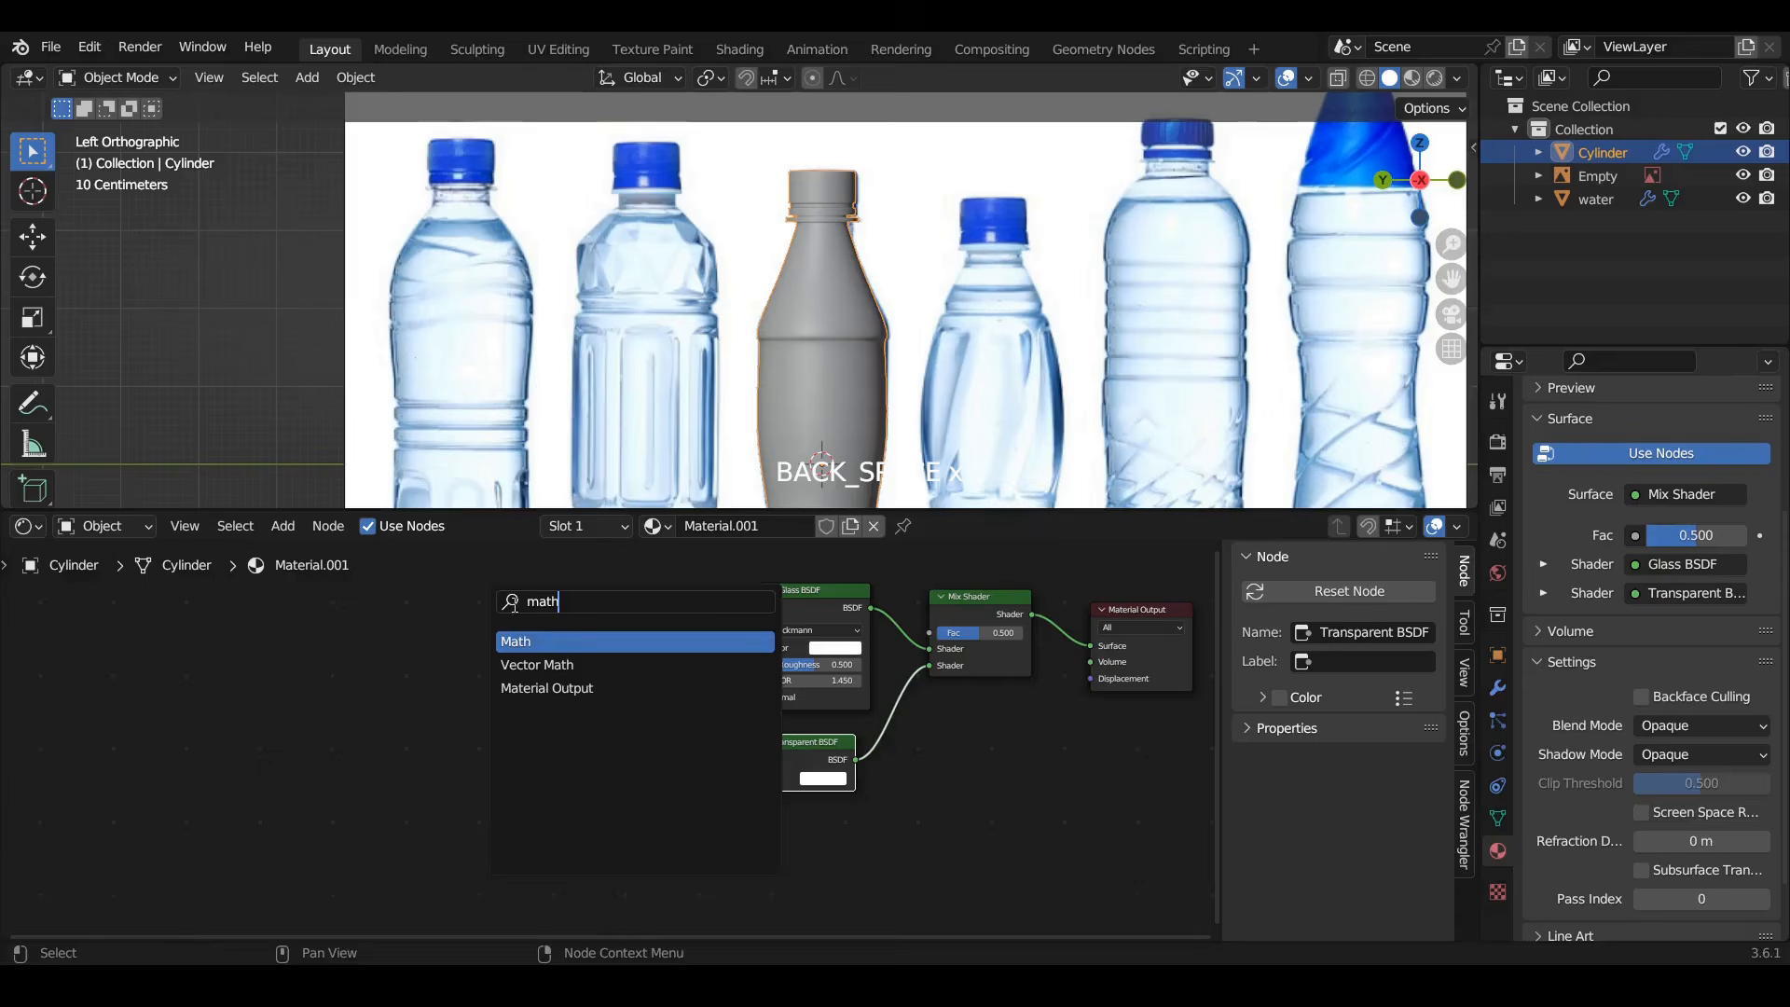
left_click(557, 643)
left_click(580, 629)
left_click(580, 627)
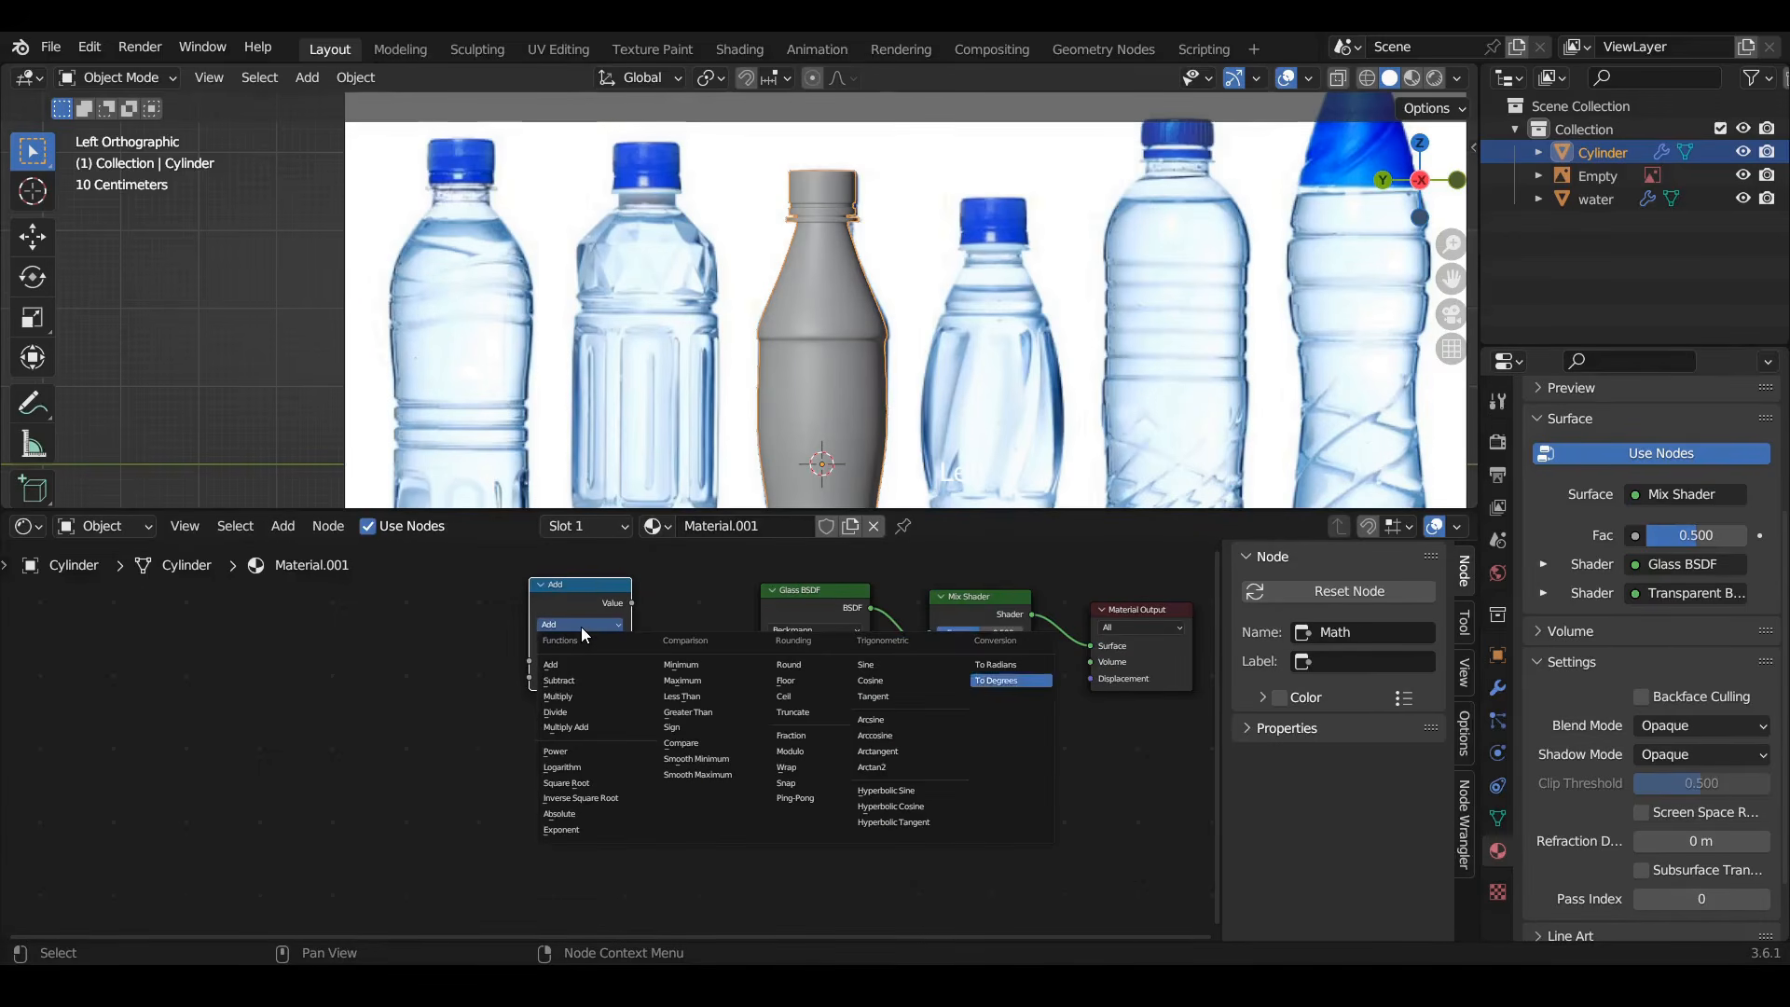
left_click(718, 679)
Move the Glass and Transparent BSDF nodes down and connect the Maximum node, placed above them, to the Mix Shader's Fac input
scroll(658, 641, "up", 2)
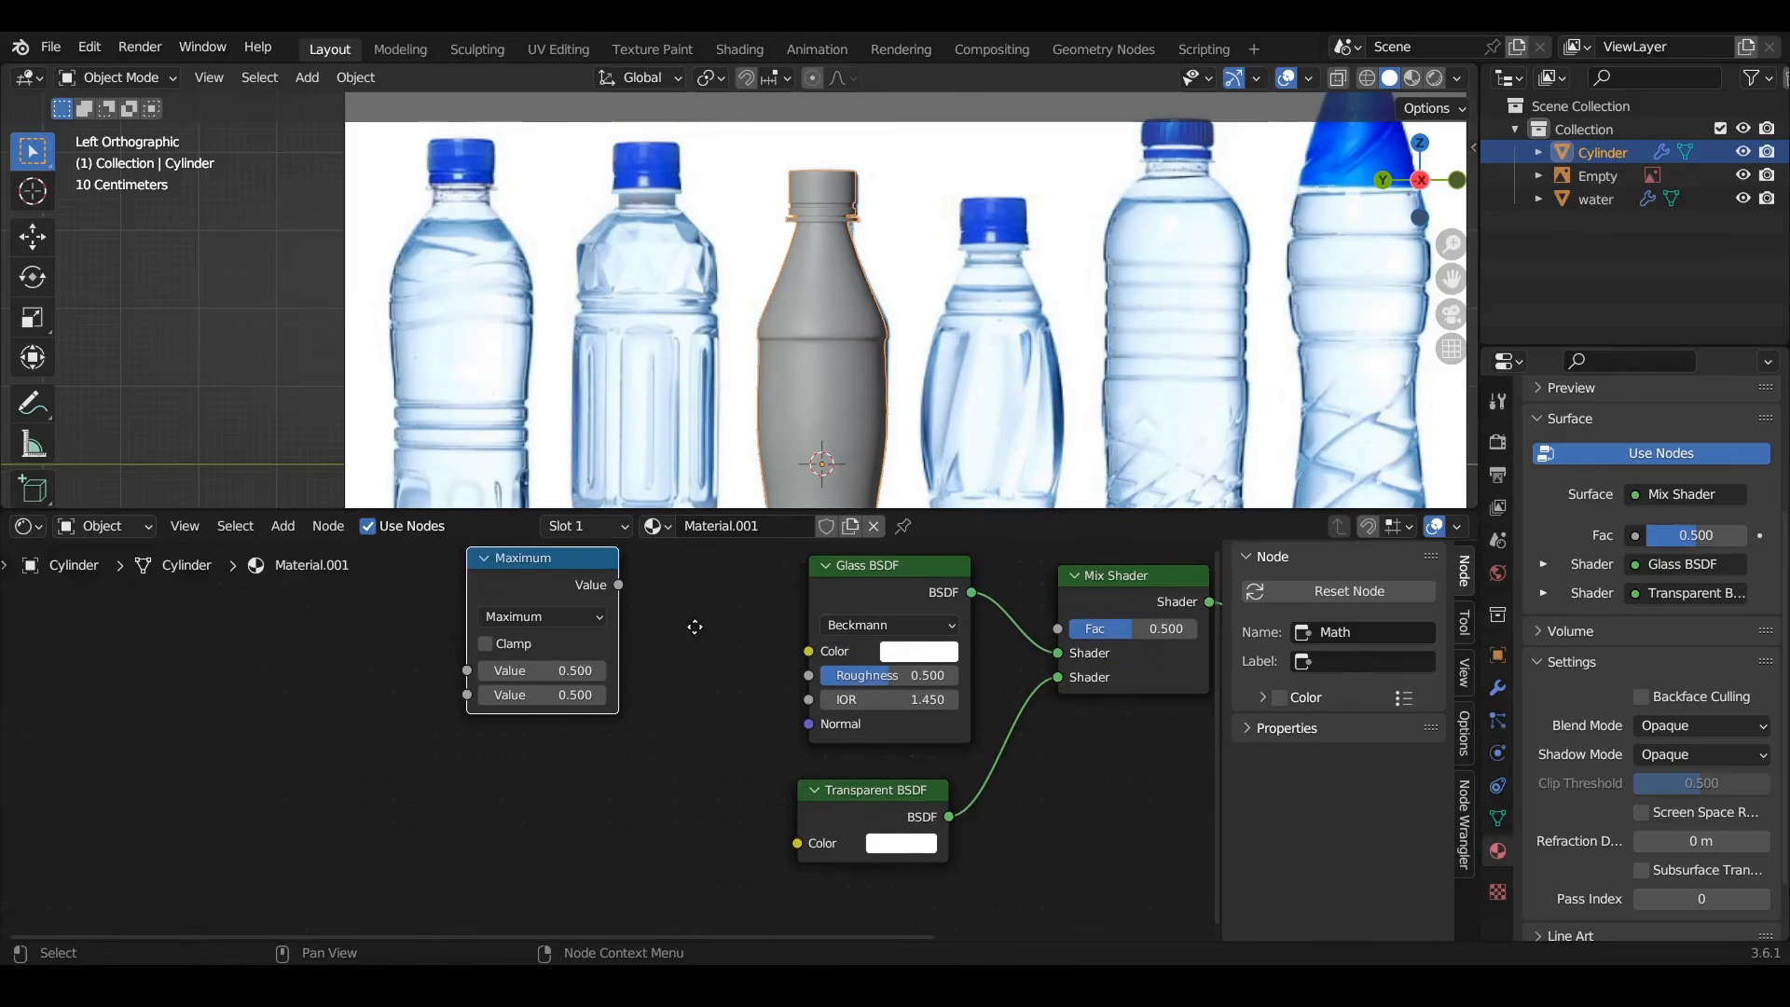
scroll(695, 625, "down", 2)
left_click_drag(750, 638, 858, 877)
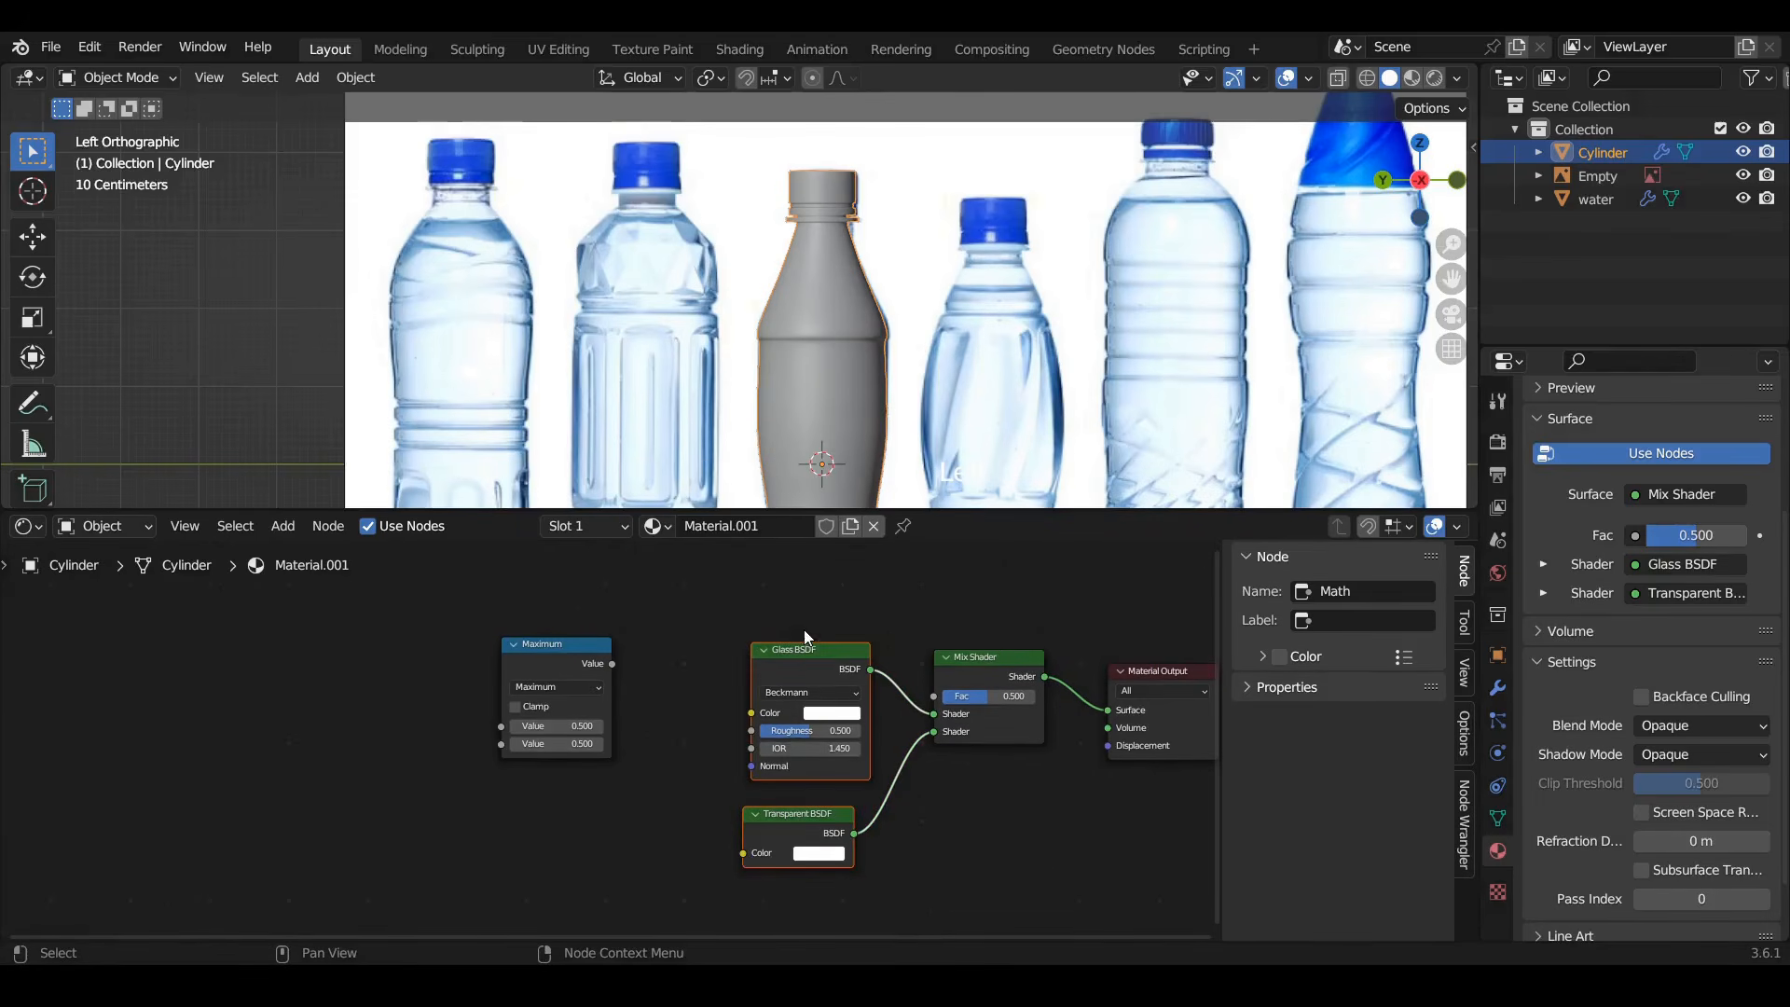
left_click_drag(786, 647, 763, 756)
left_click_drag(612, 664, 934, 696)
left_click_drag(571, 643, 683, 588)
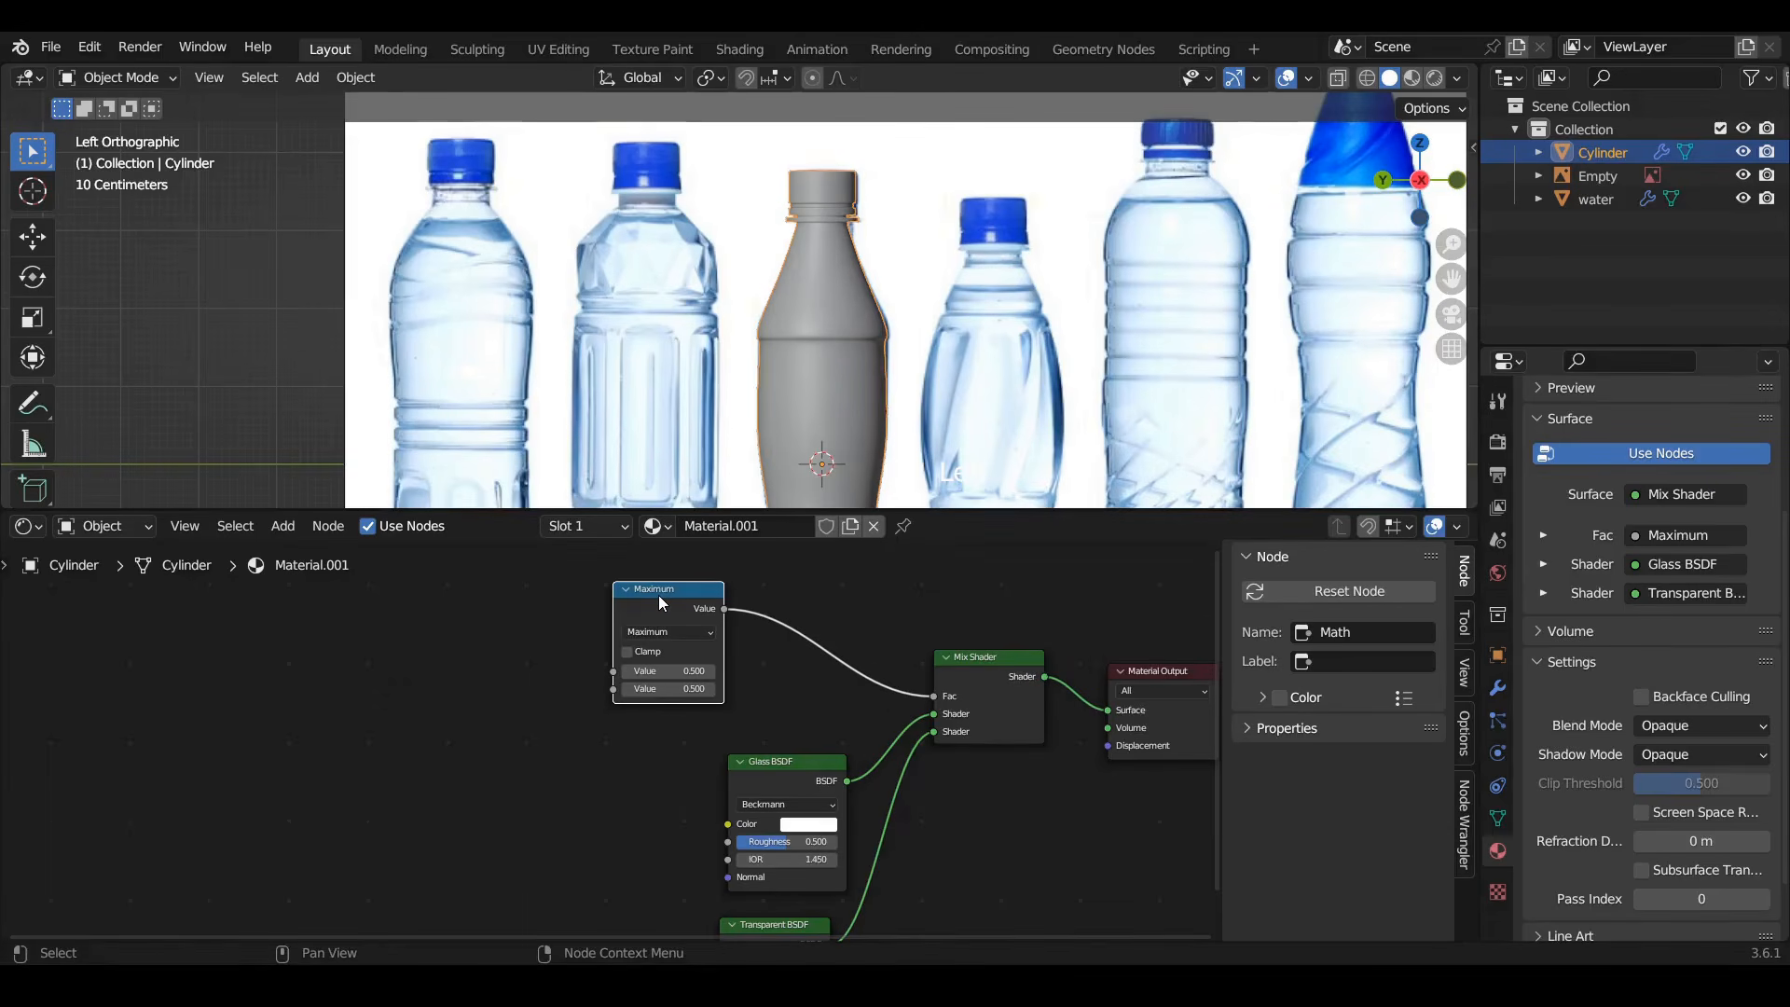
Duplicate the Maximum node and place the copy before the original, slightly lower
key("shift+d")
left_click(441, 664)
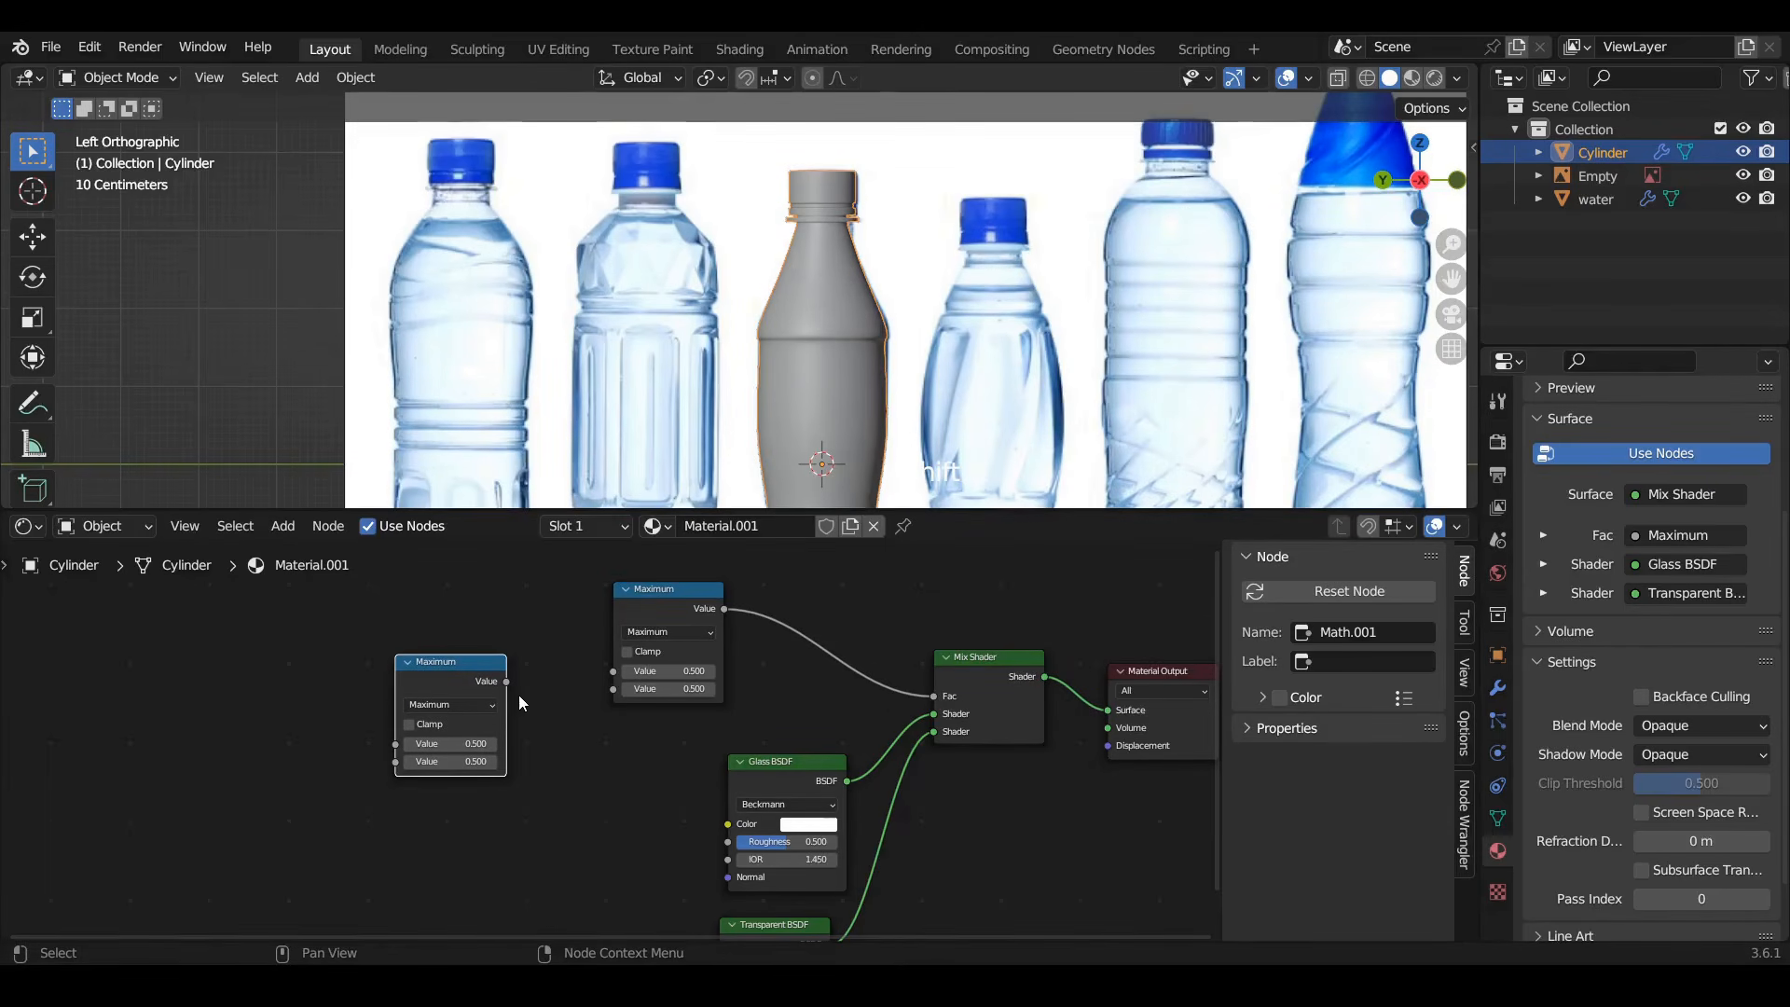
middle_click_drag(452, 678, 759, 701, "shift")
Duplicate the second Maximum node, set the copy to Greater Than, and place a duplicate of that Greater Than node below it
key("shift+d")
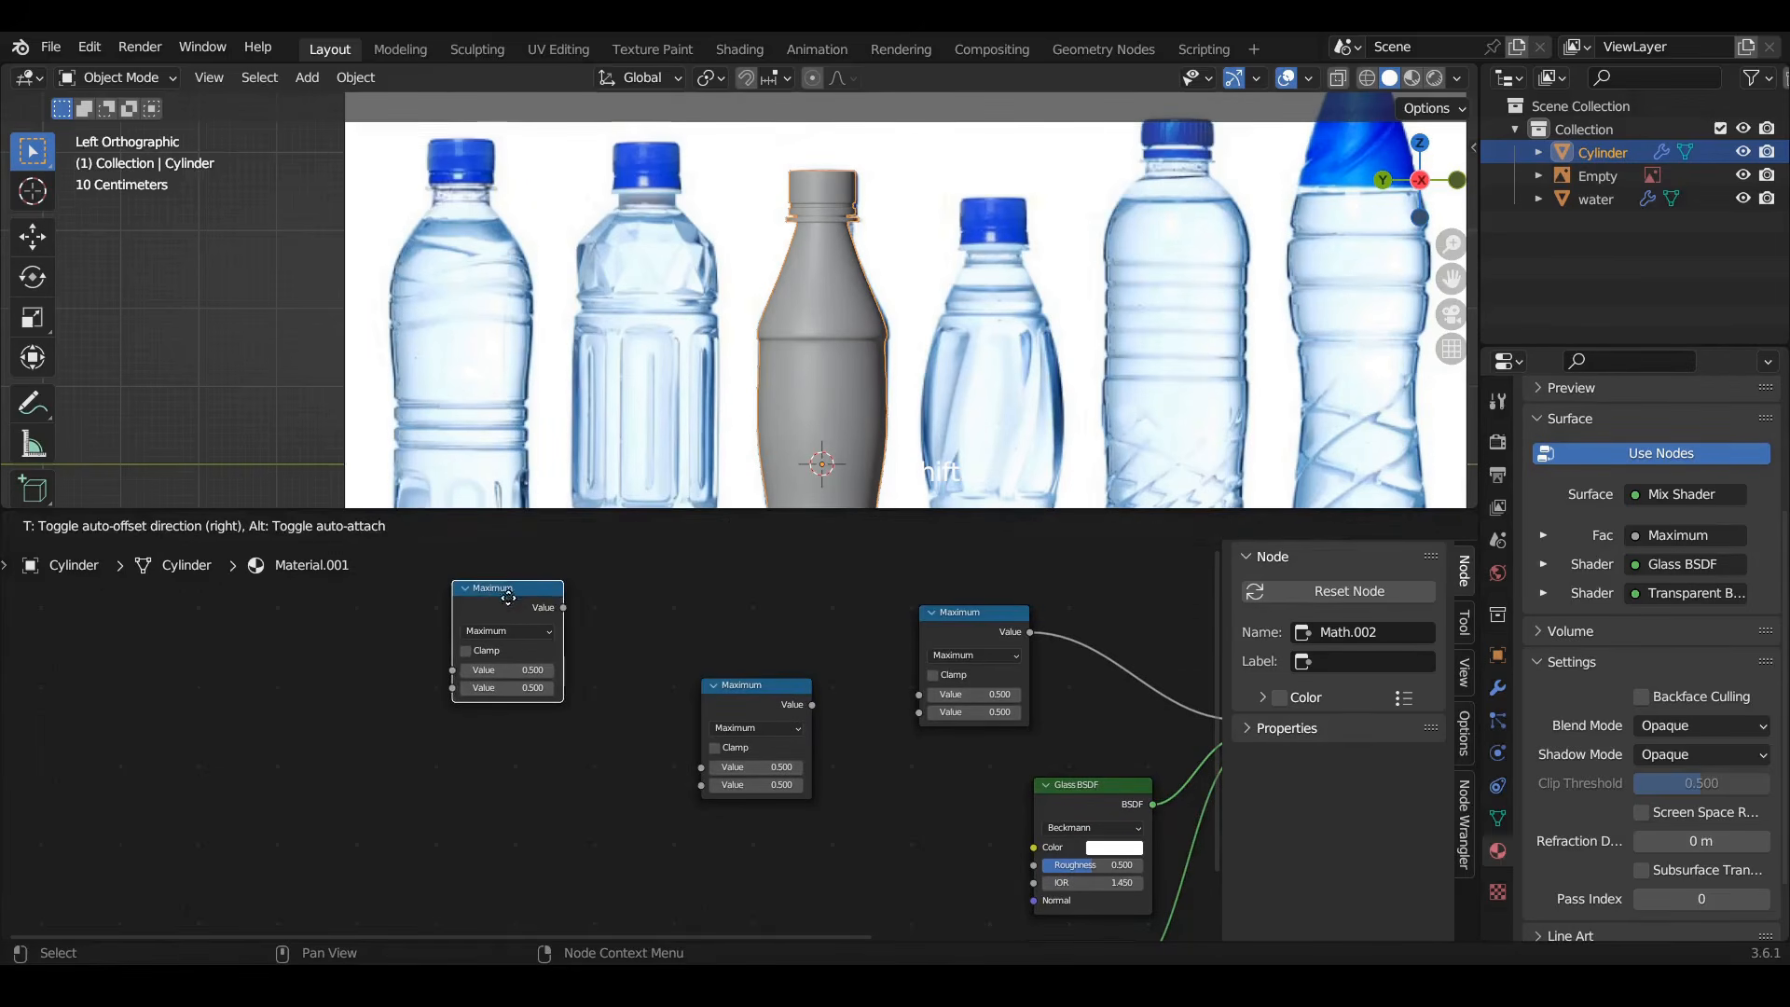
left_click(517, 604)
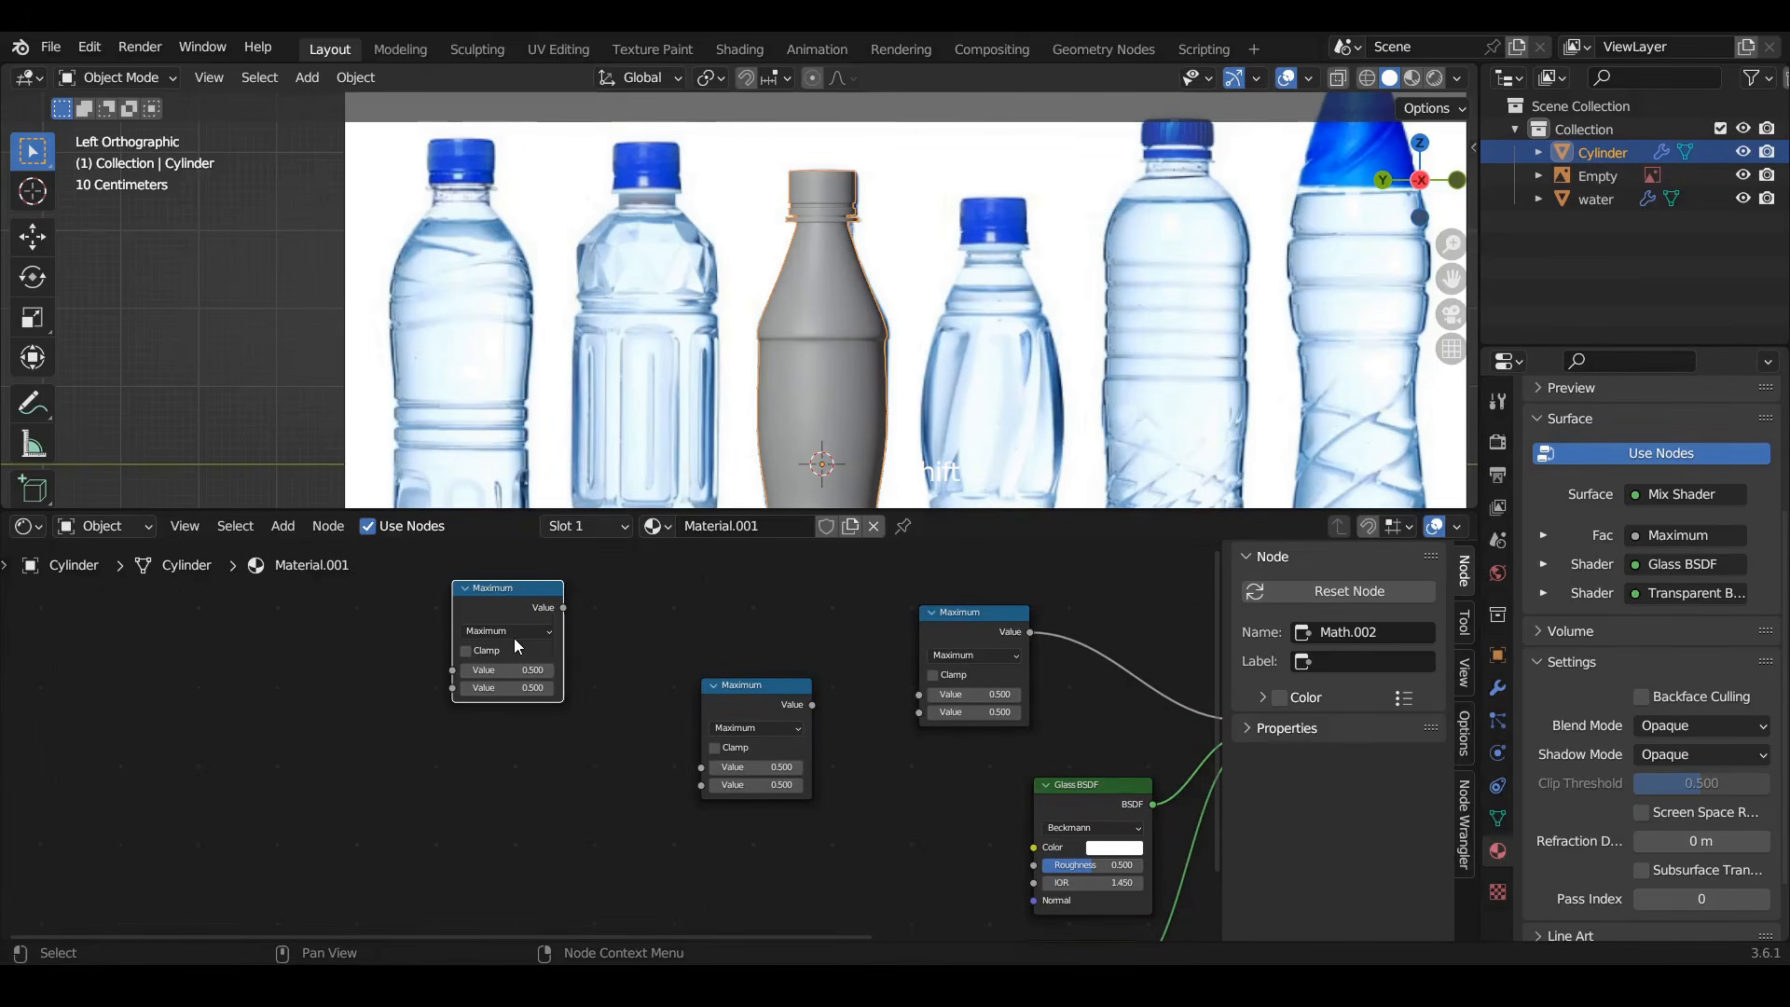
left_click(517, 633)
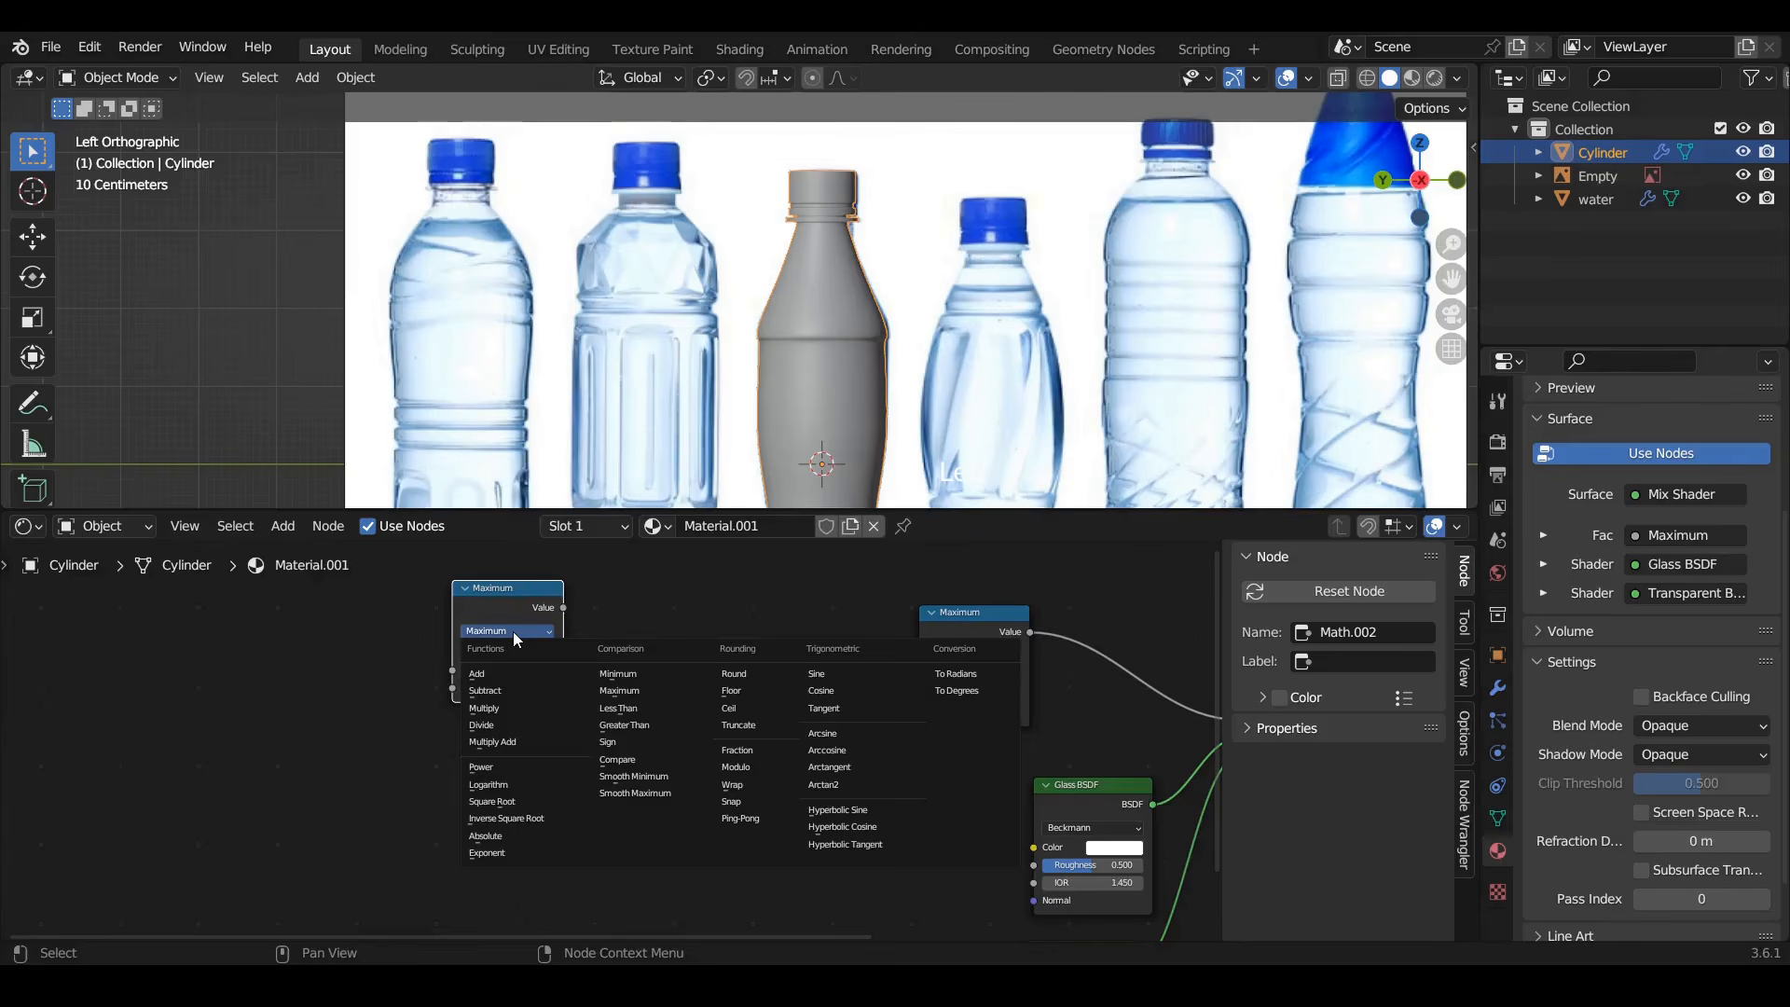
left_click(656, 724)
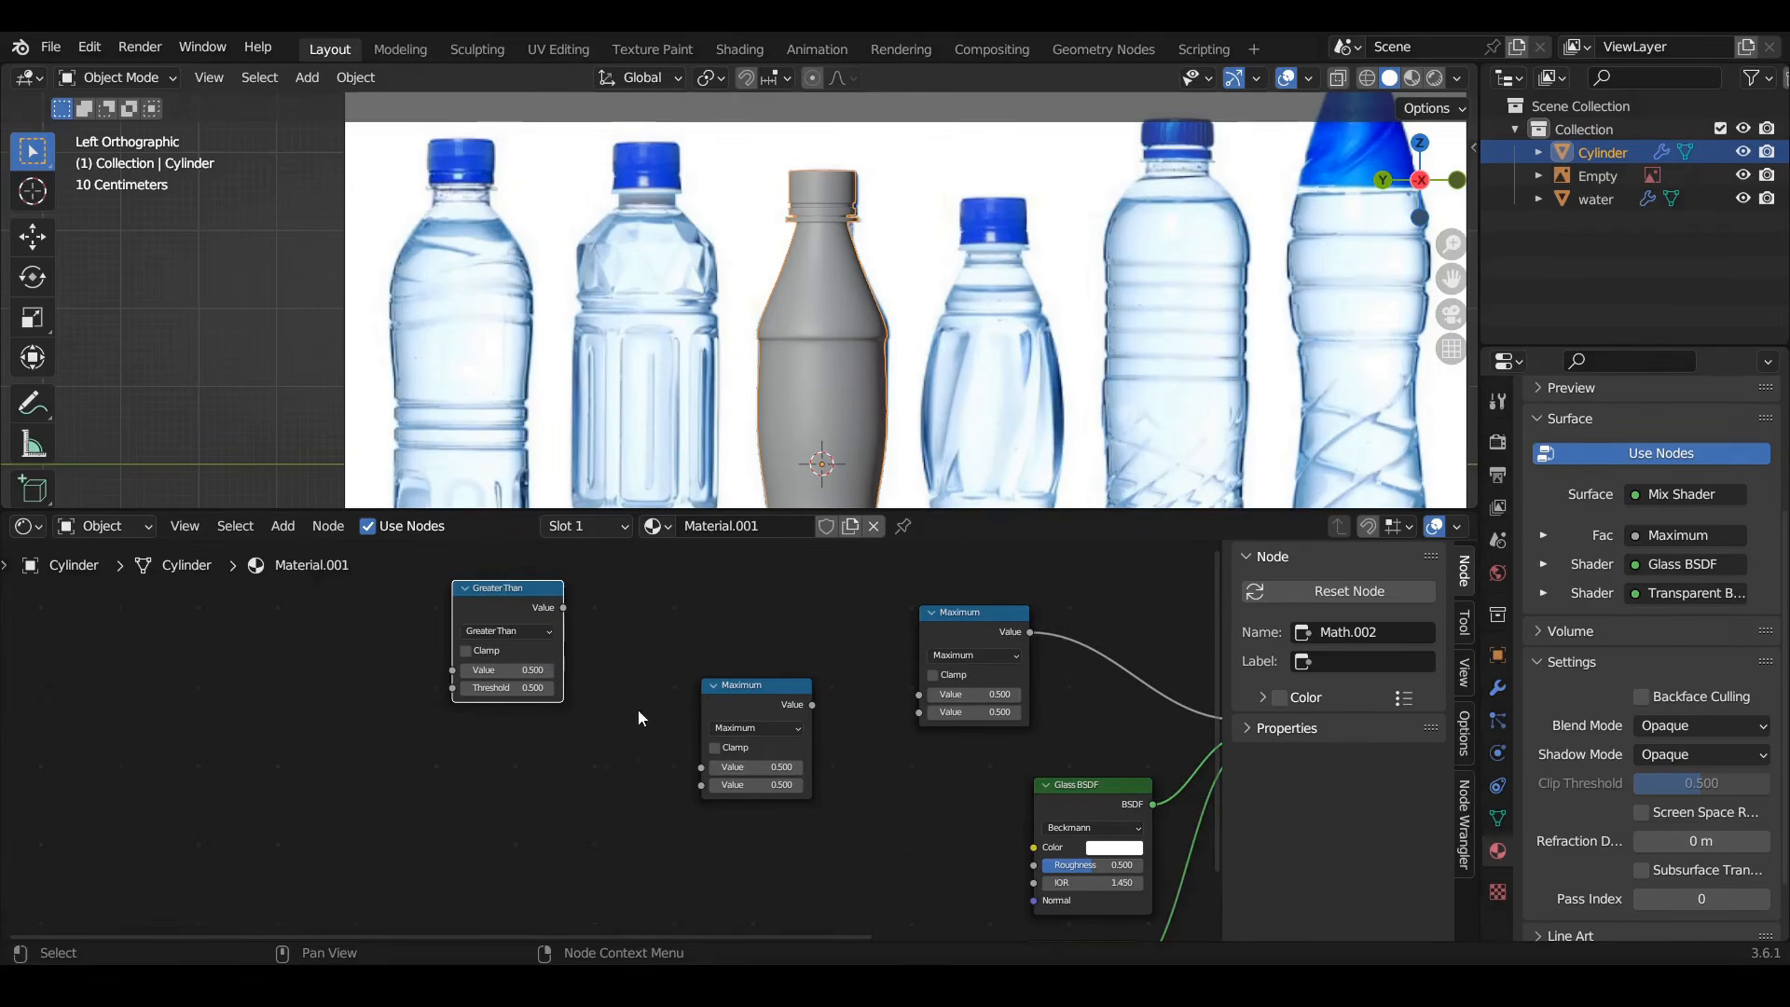
key("shift+d")
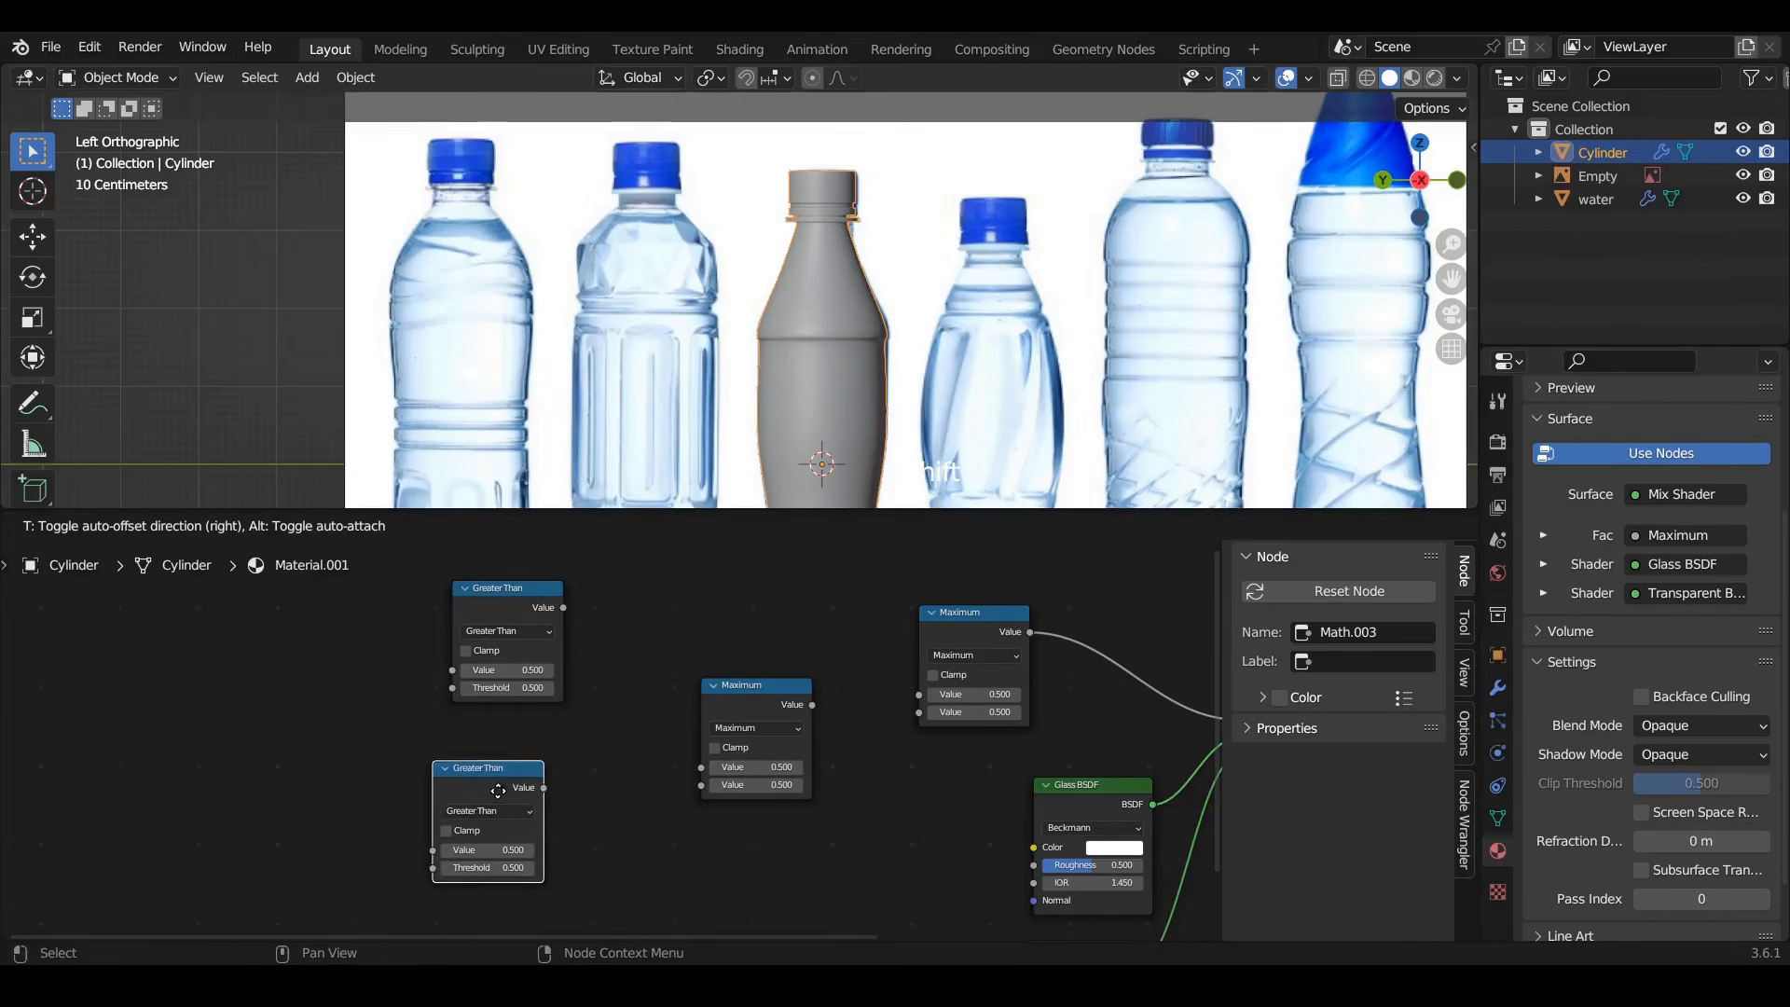
left_click(513, 770)
Connect both Greater Than nodes to the middle Maximum node and route its output into the last Maximum node's second Value input
middle_click_drag(882, 778, 765, 769, "shift")
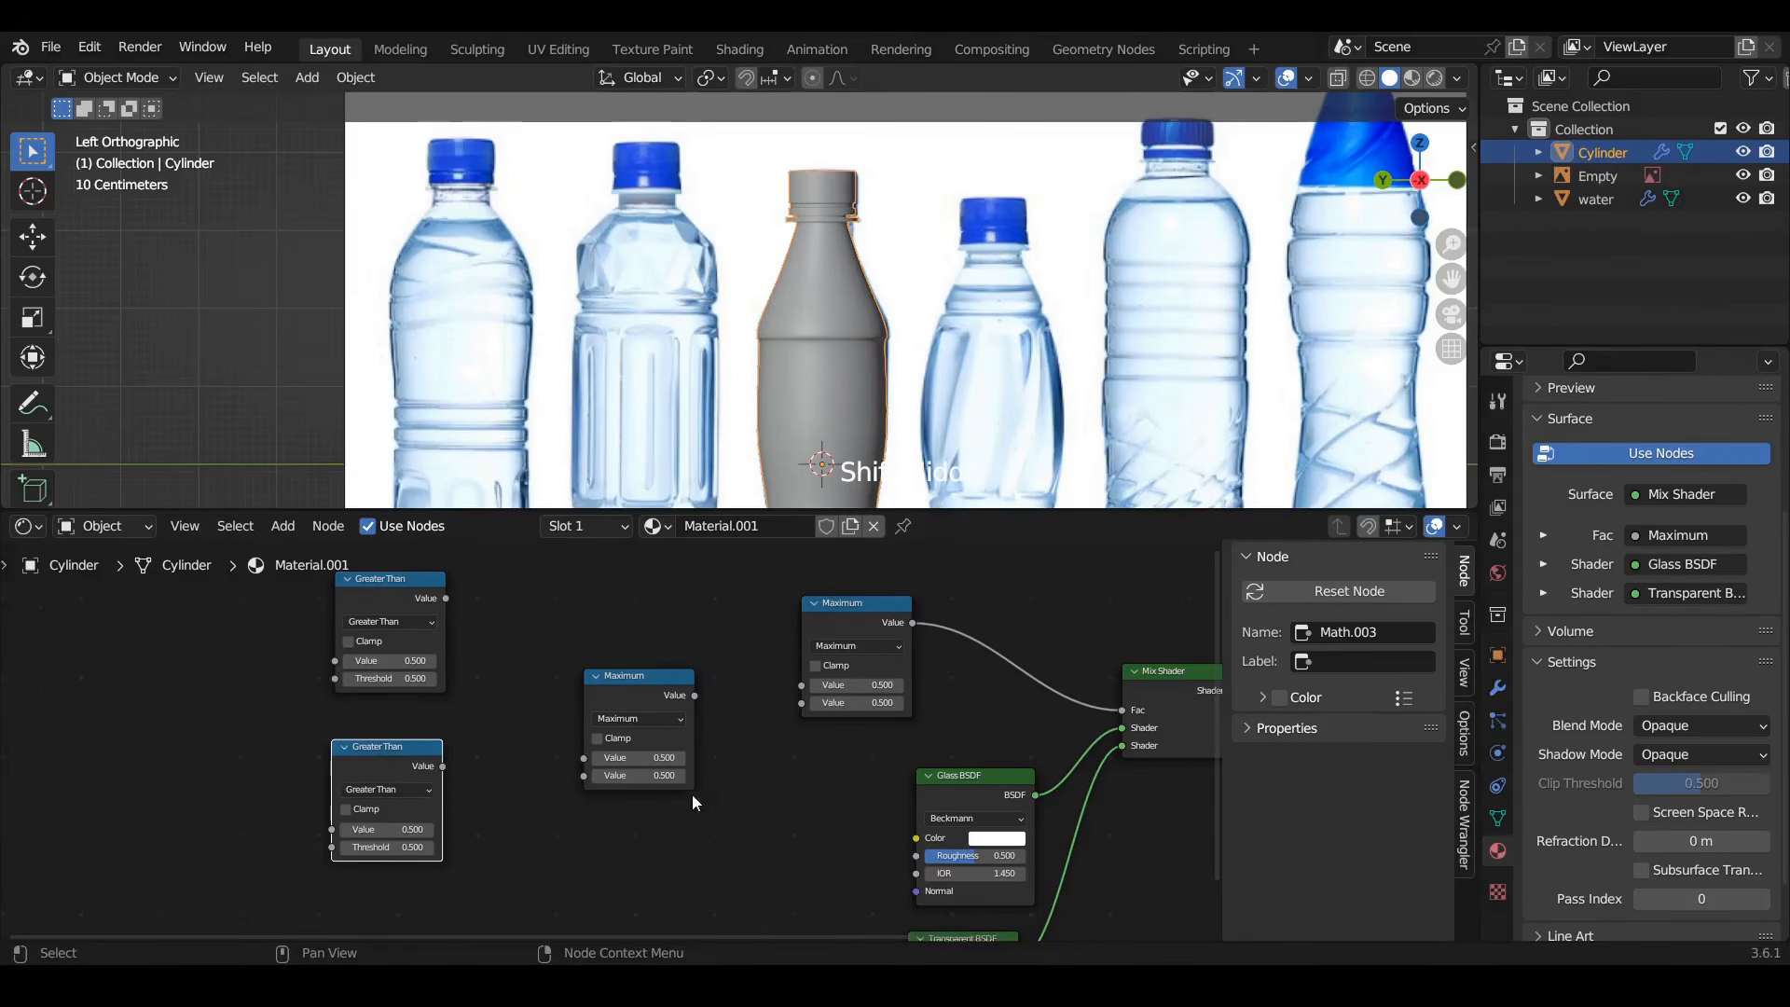
left_click_drag(694, 695, 773, 691)
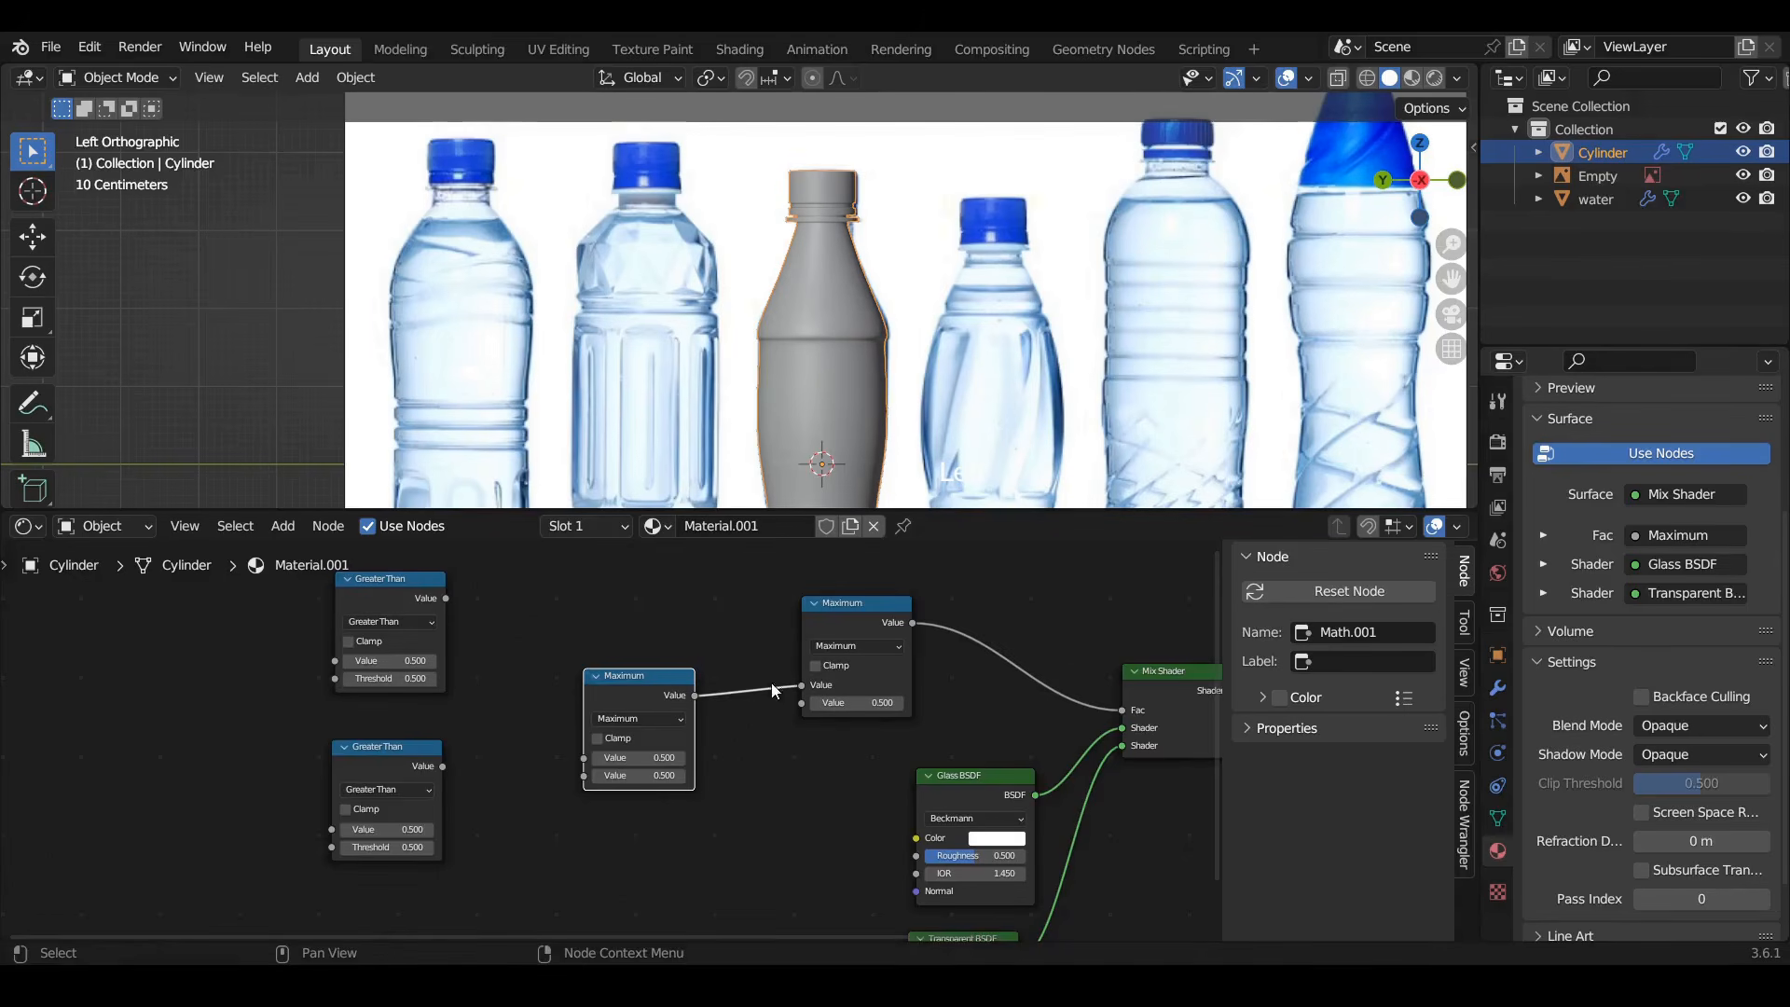
left_click_drag(445, 598, 583, 757)
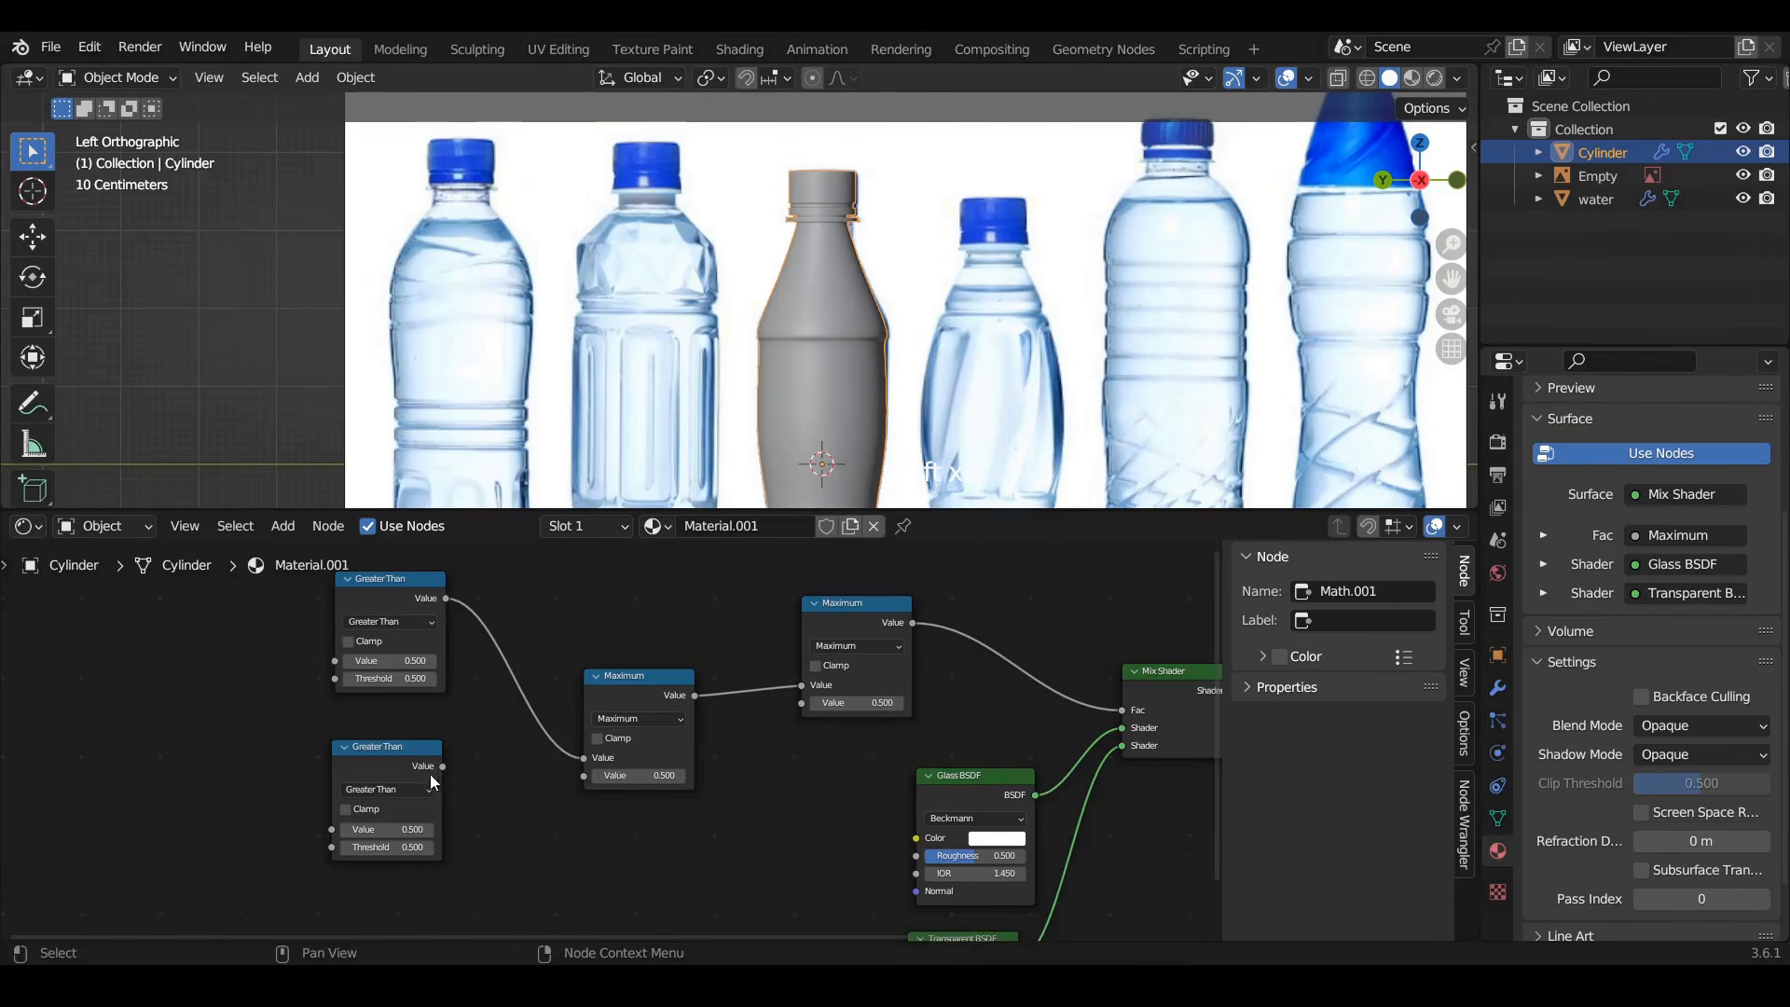
left_click_drag(802, 686, 788, 705)
left_click_drag(444, 767, 586, 775)
Collapse the two Maximum nodes and the two Greater Than nodes to compact the node tree
middle_click_drag(595, 700, 632, 703)
left_click(634, 679)
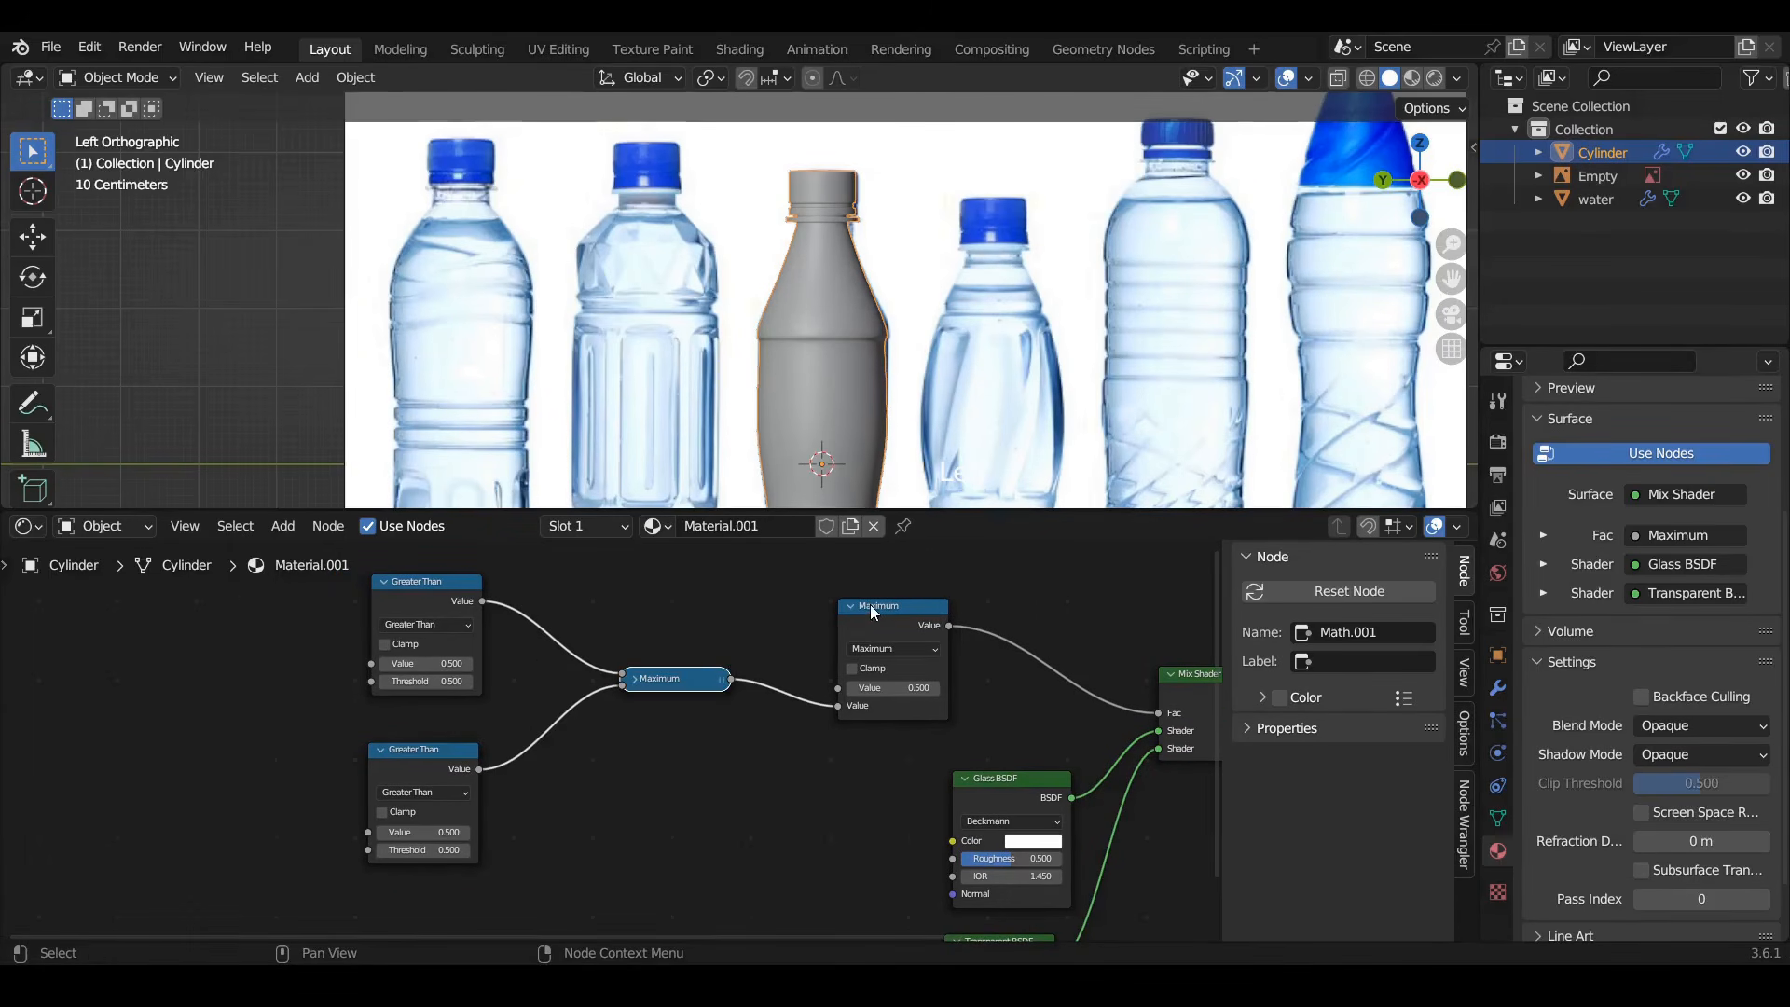
left_click(850, 606)
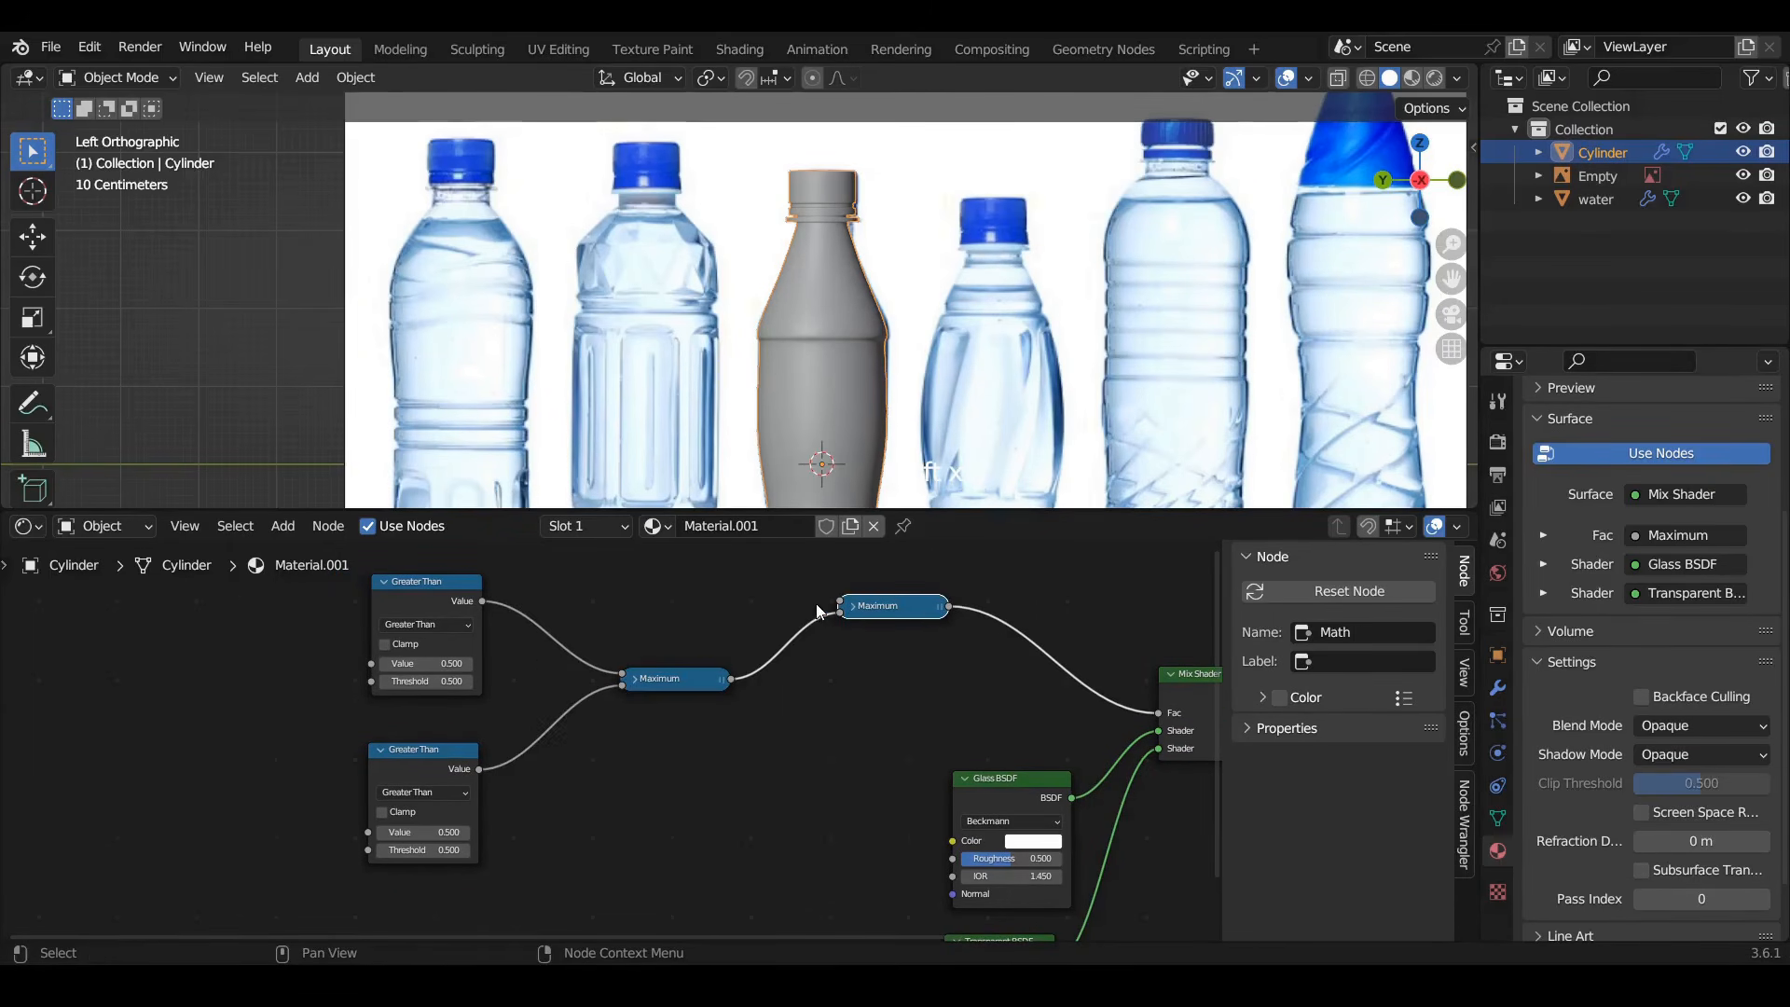
left_click(382, 582)
left_click(381, 750)
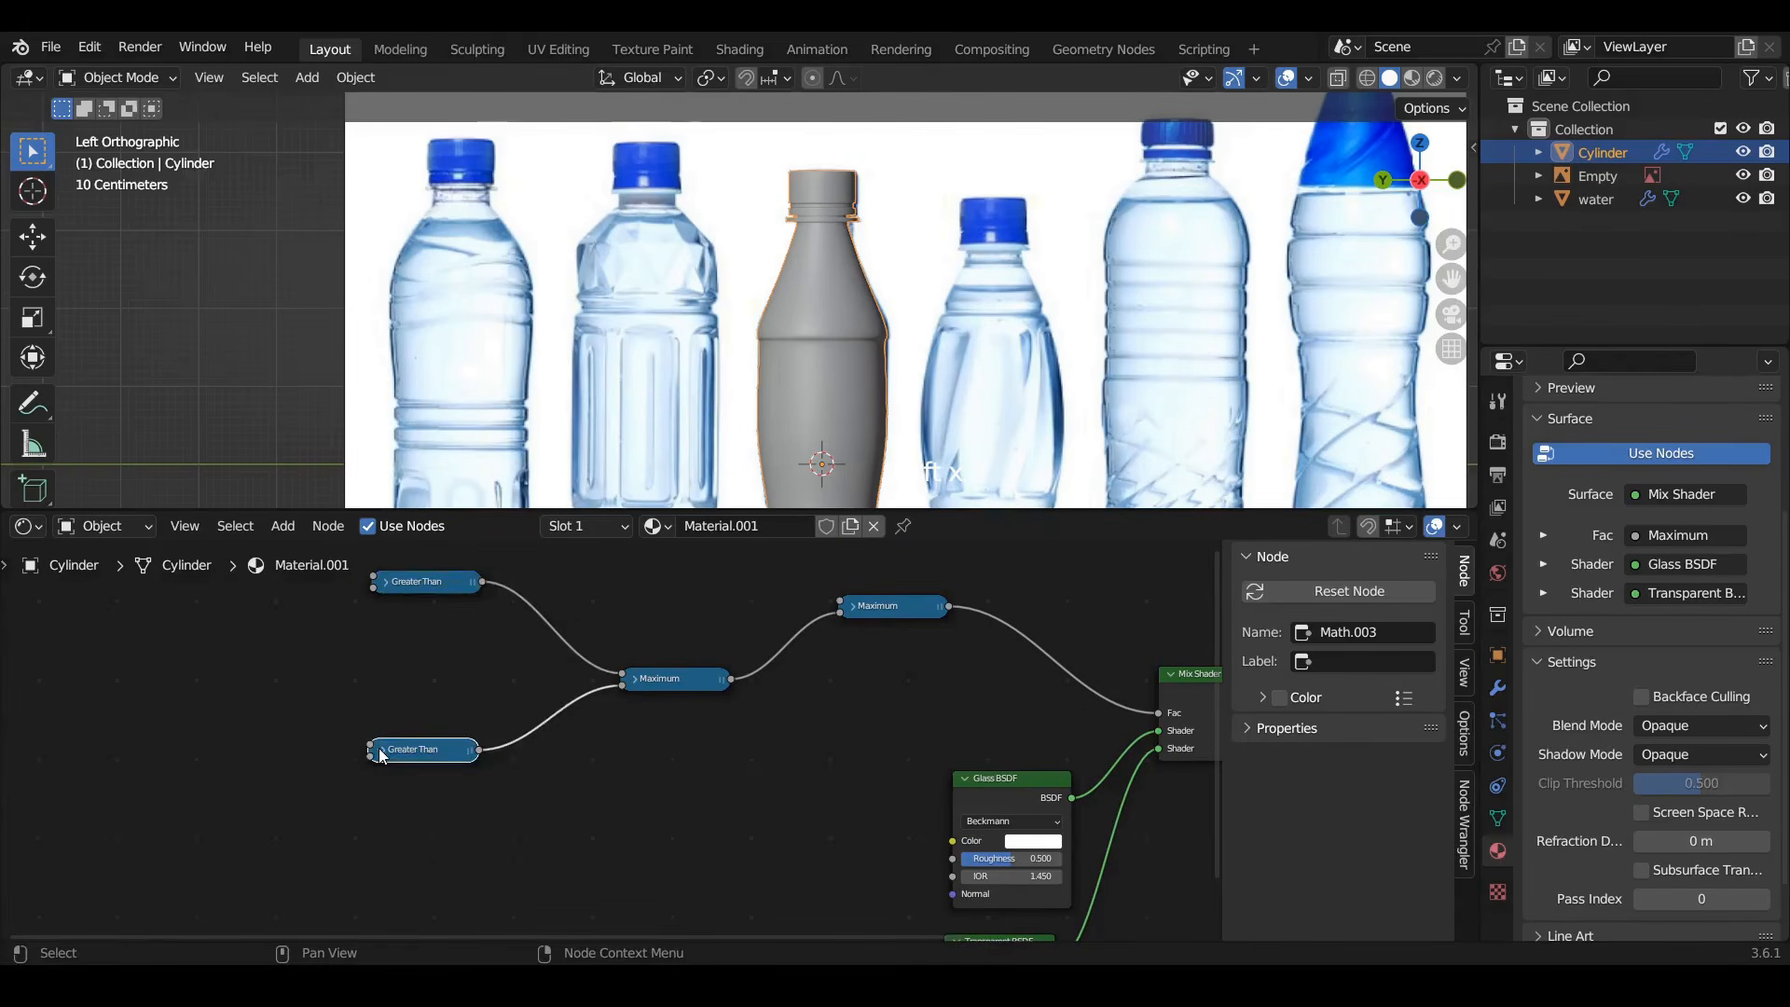
Add a Light Path node in front of the two Greater Than nodes
left_click(413, 584)
middle_click_drag(416, 584, 657, 694)
key("shift+a")
left_click(511, 692)
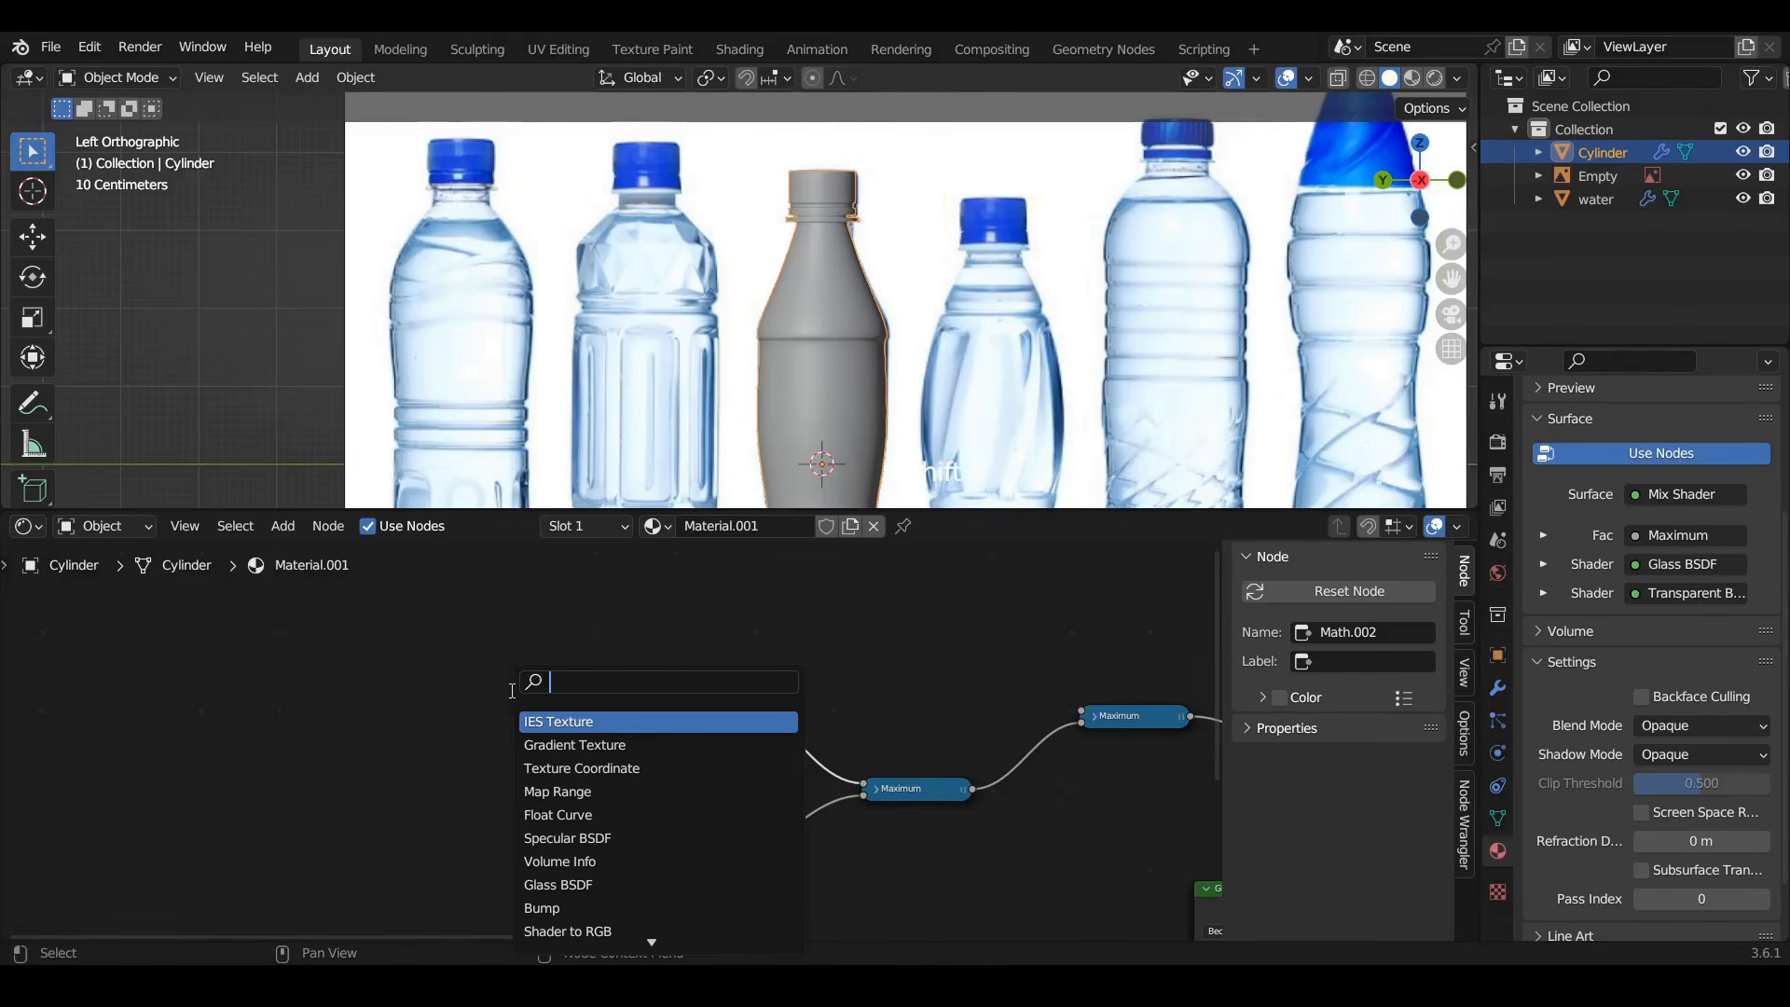
type("light")
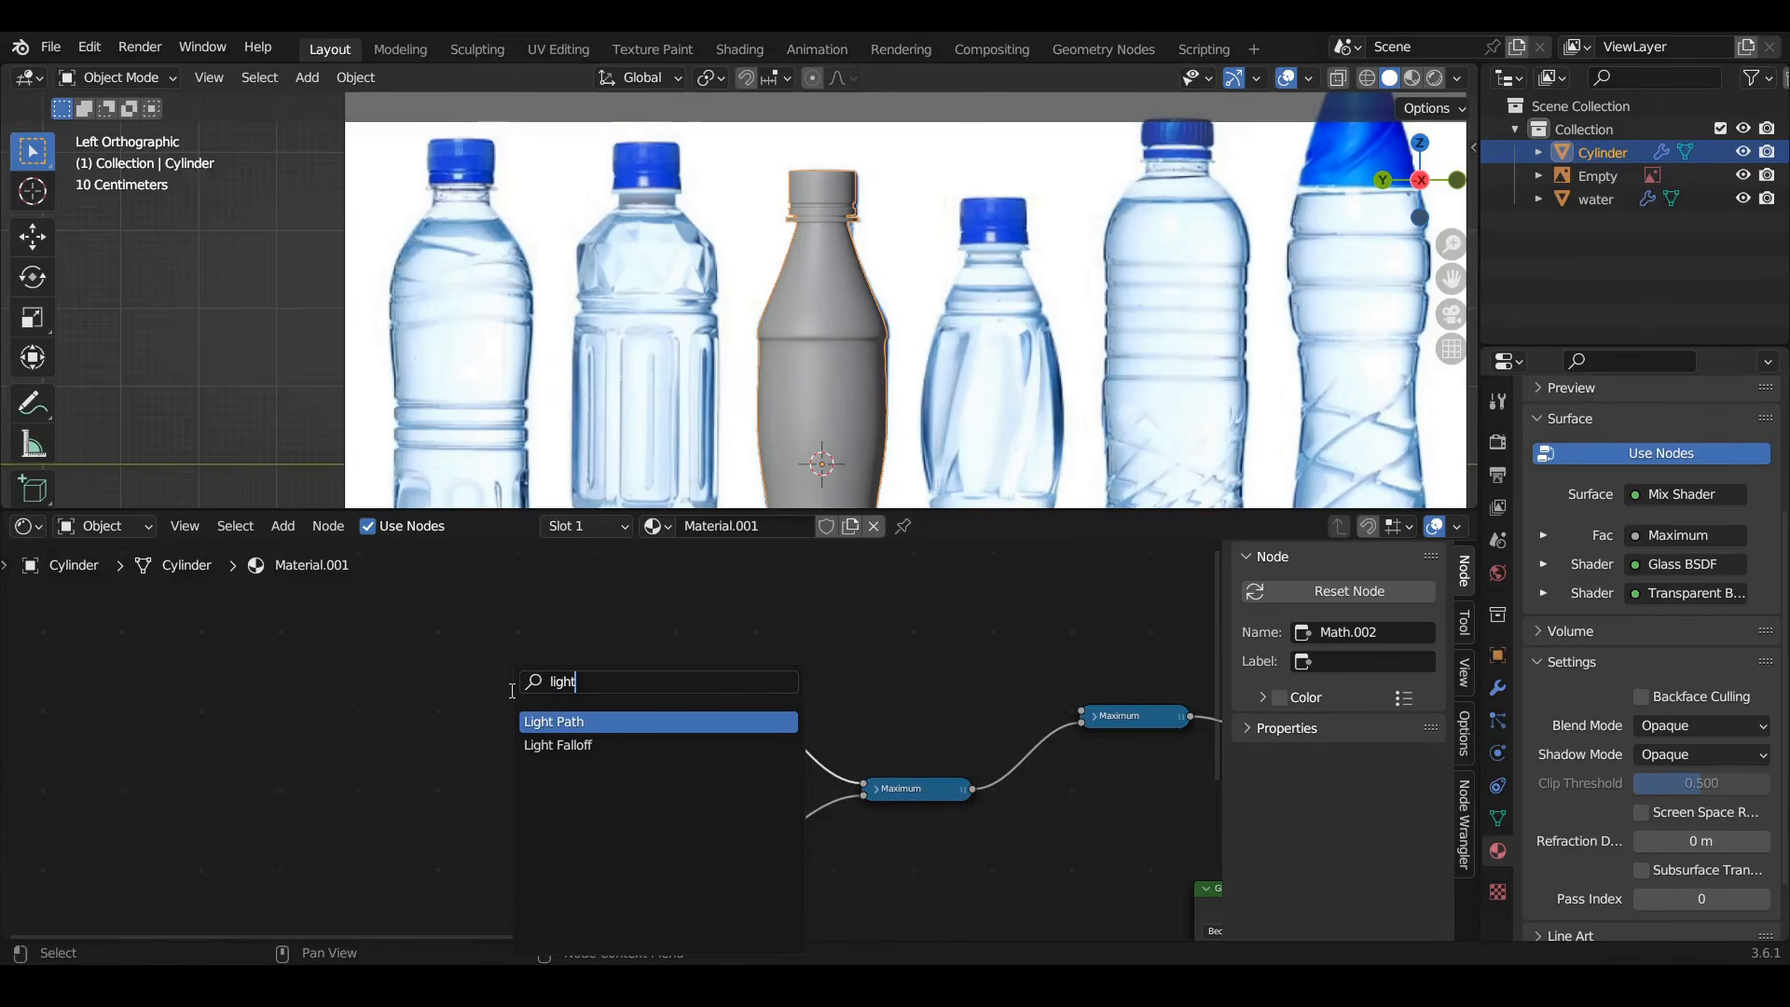
key("Return")
left_click(429, 655)
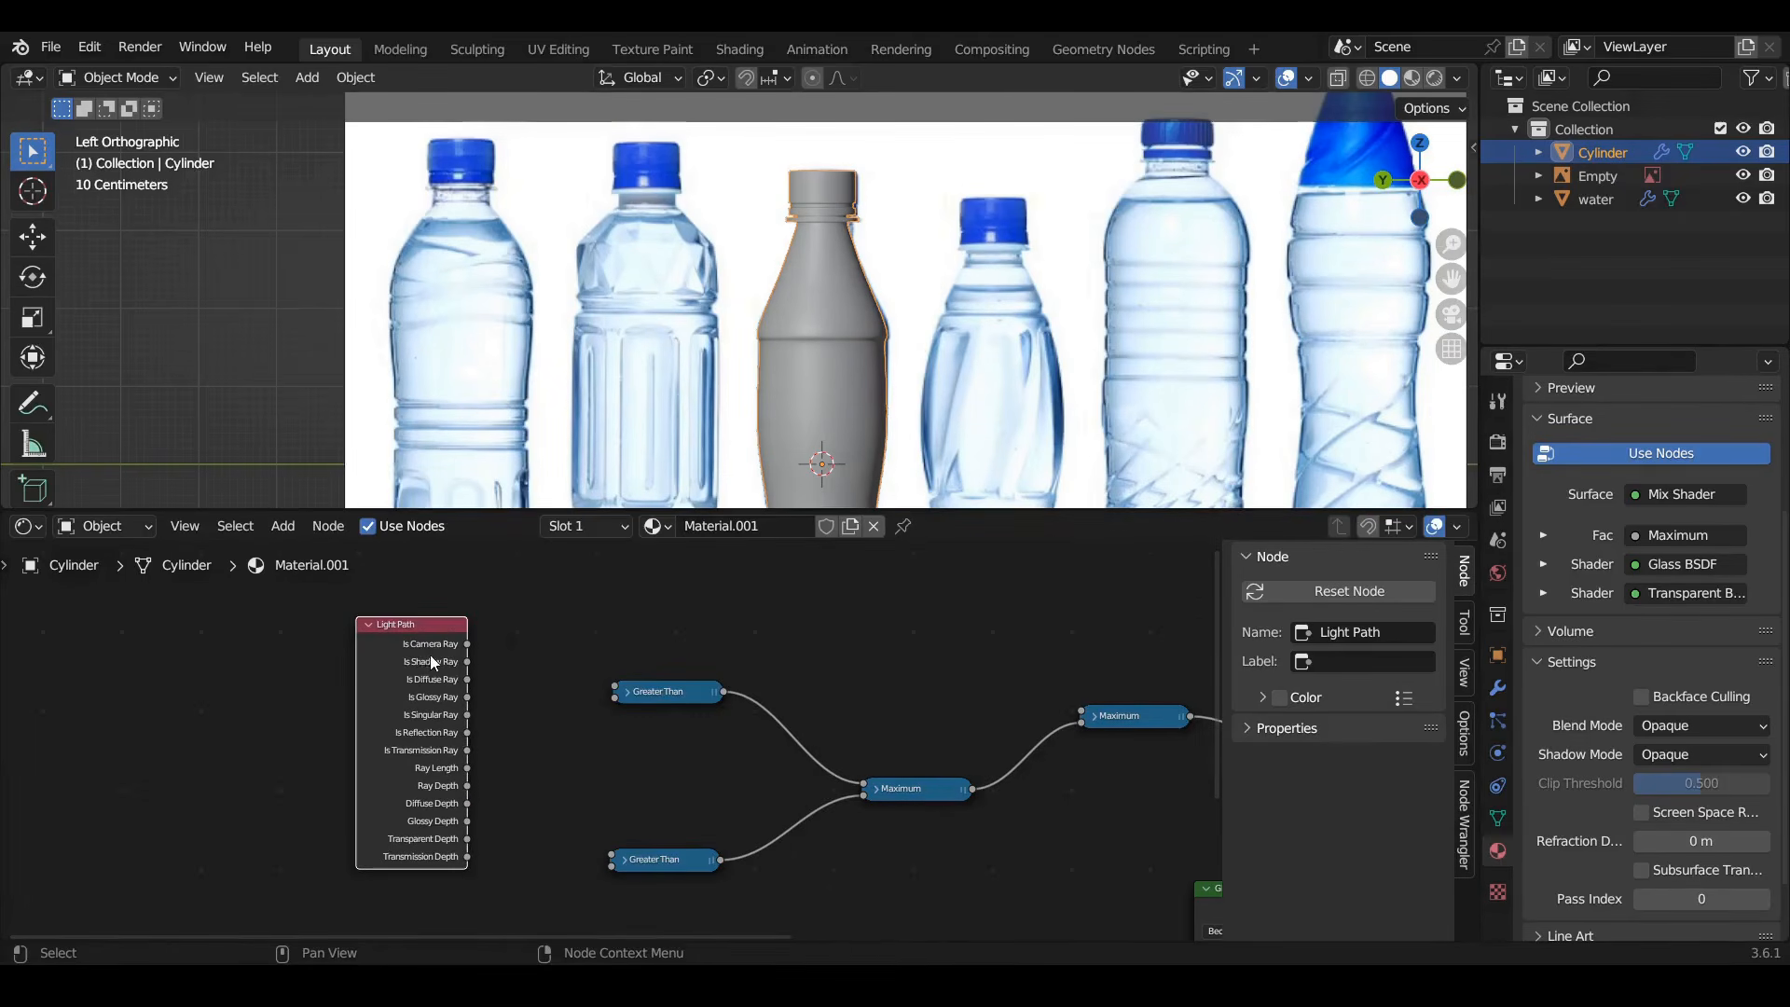
Link Is Shadow Ray to the last Maximum's first input and Glossy Depth to the upper Greater Than's first input, and save the file
scroll(485, 663, "up", 2)
scroll(484, 662, "down", 1)
middle_click_drag(485, 662, 294, 629)
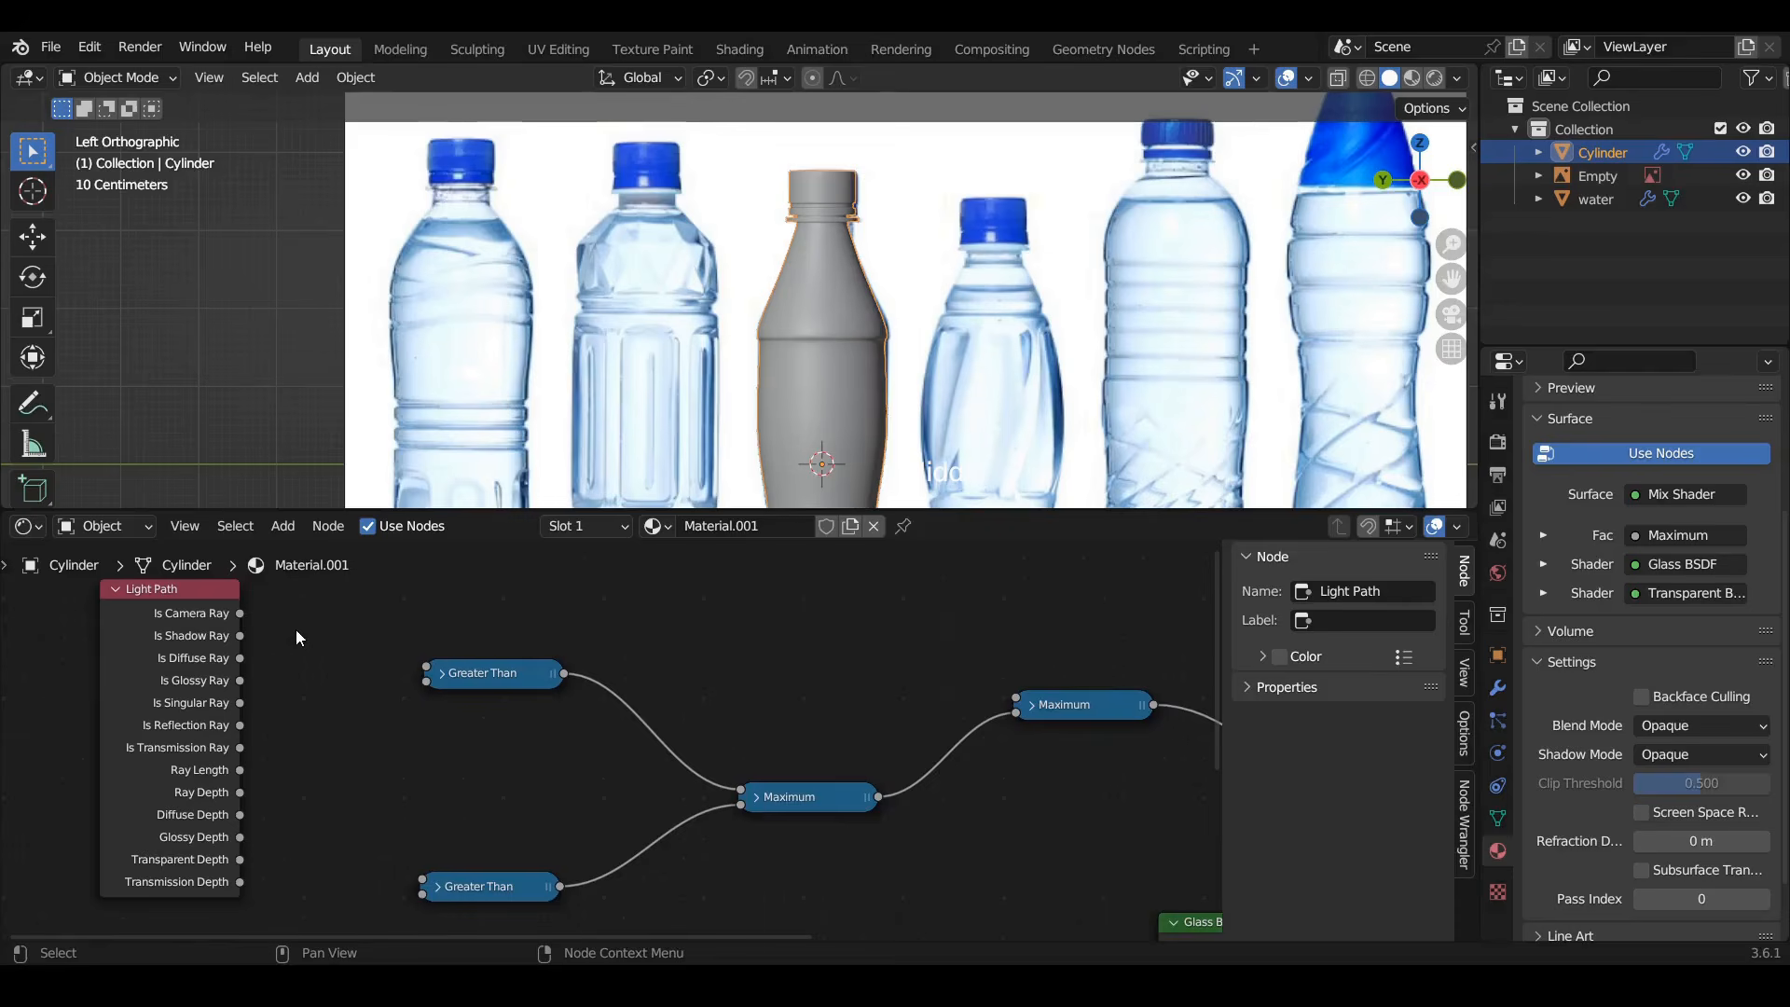
left_click_drag(240, 636, 1015, 701)
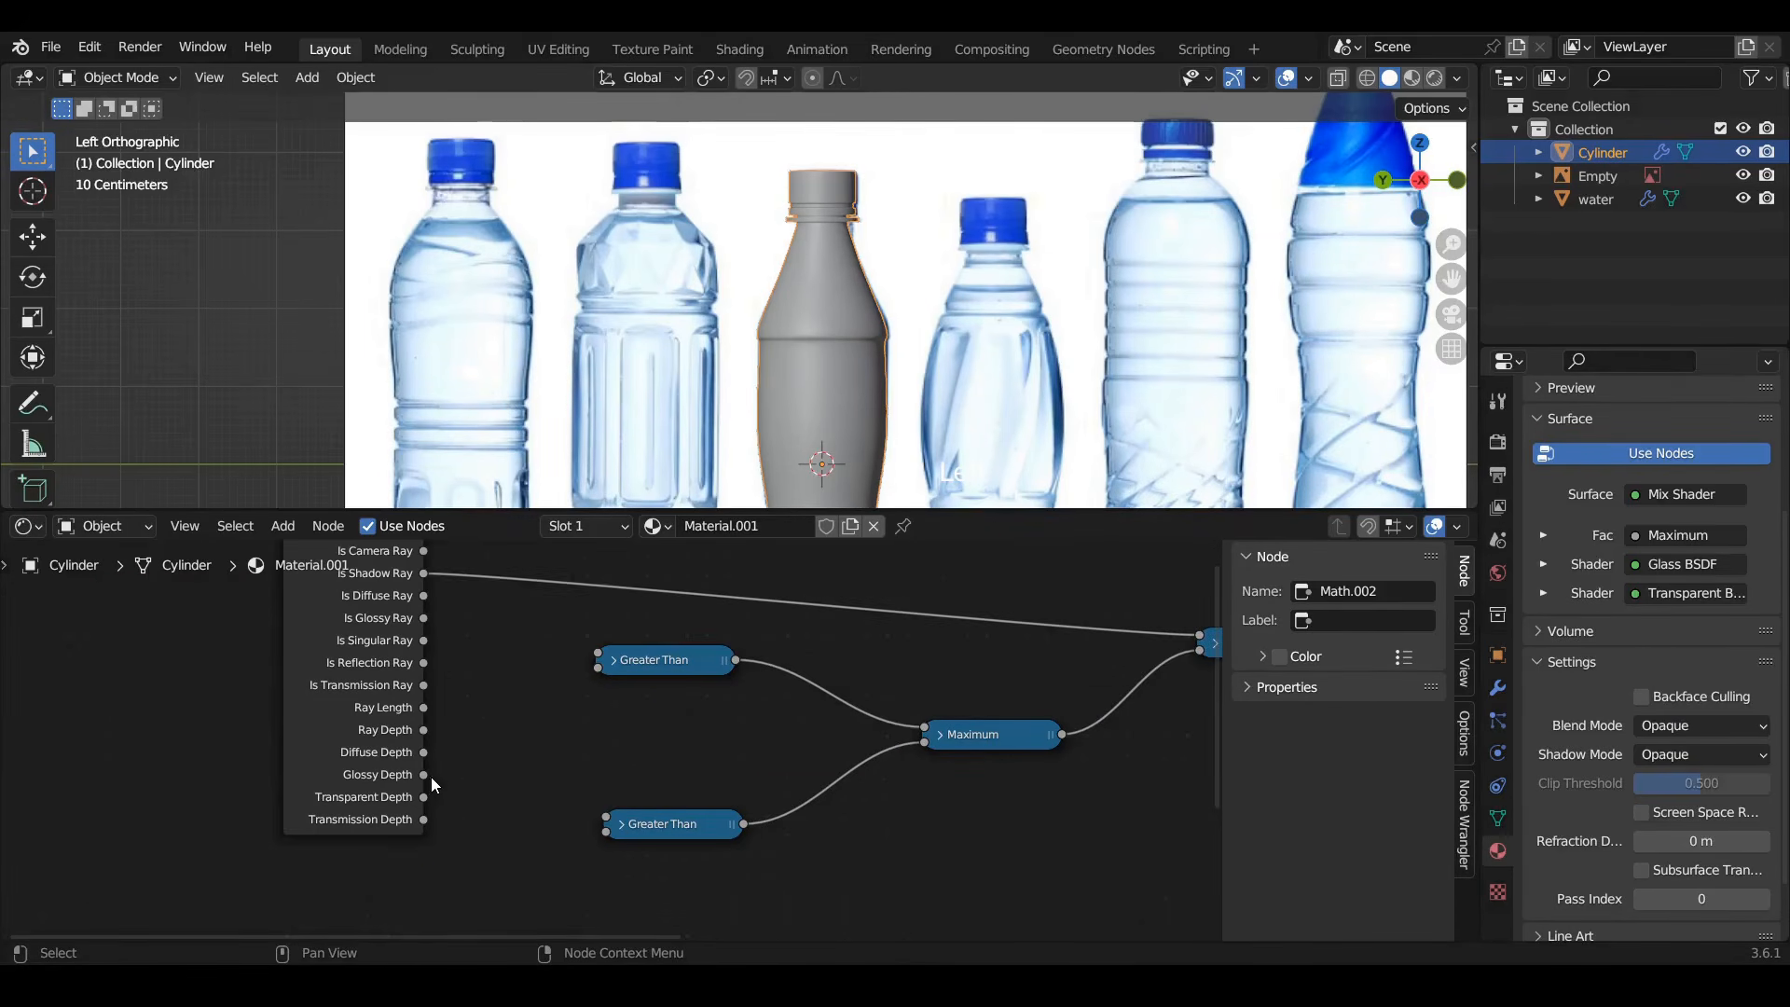
left_click_drag(424, 775, 598, 658)
key("ctrl+s")
Add a Value node and place it just below the Light Path node
middle_click_drag(603, 706, 762, 555, "shift")
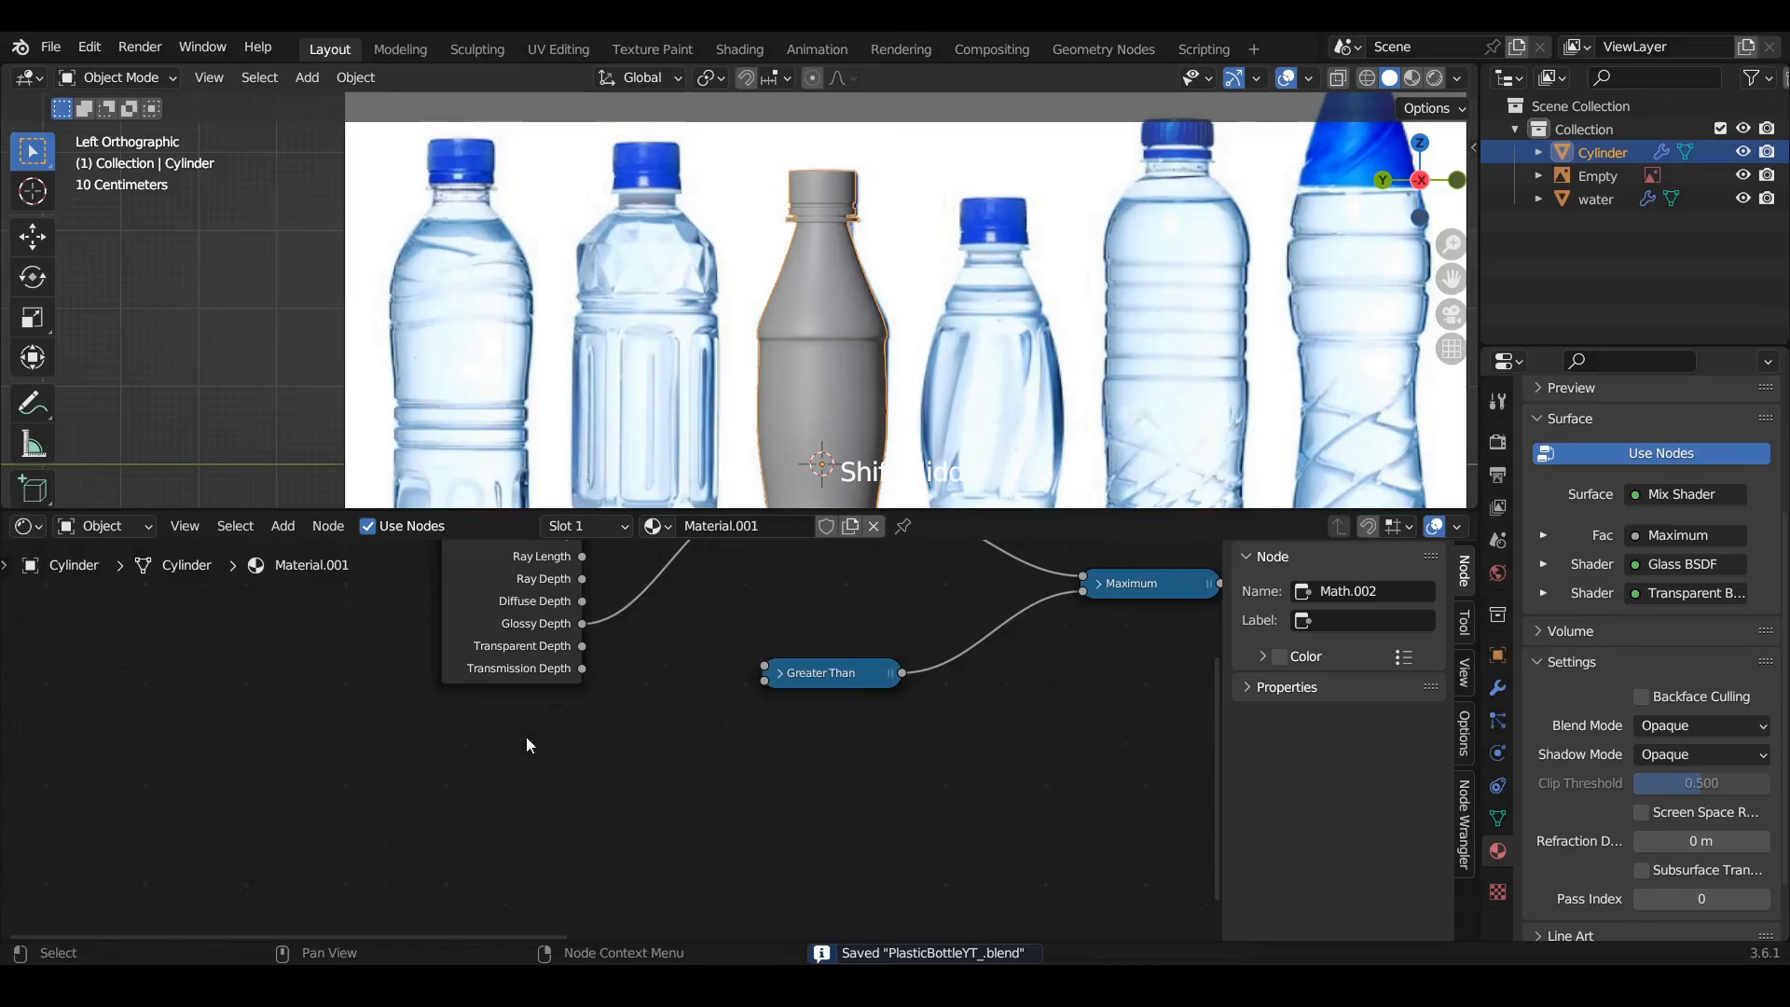
key("shift+a")
left_click(369, 696)
type("v")
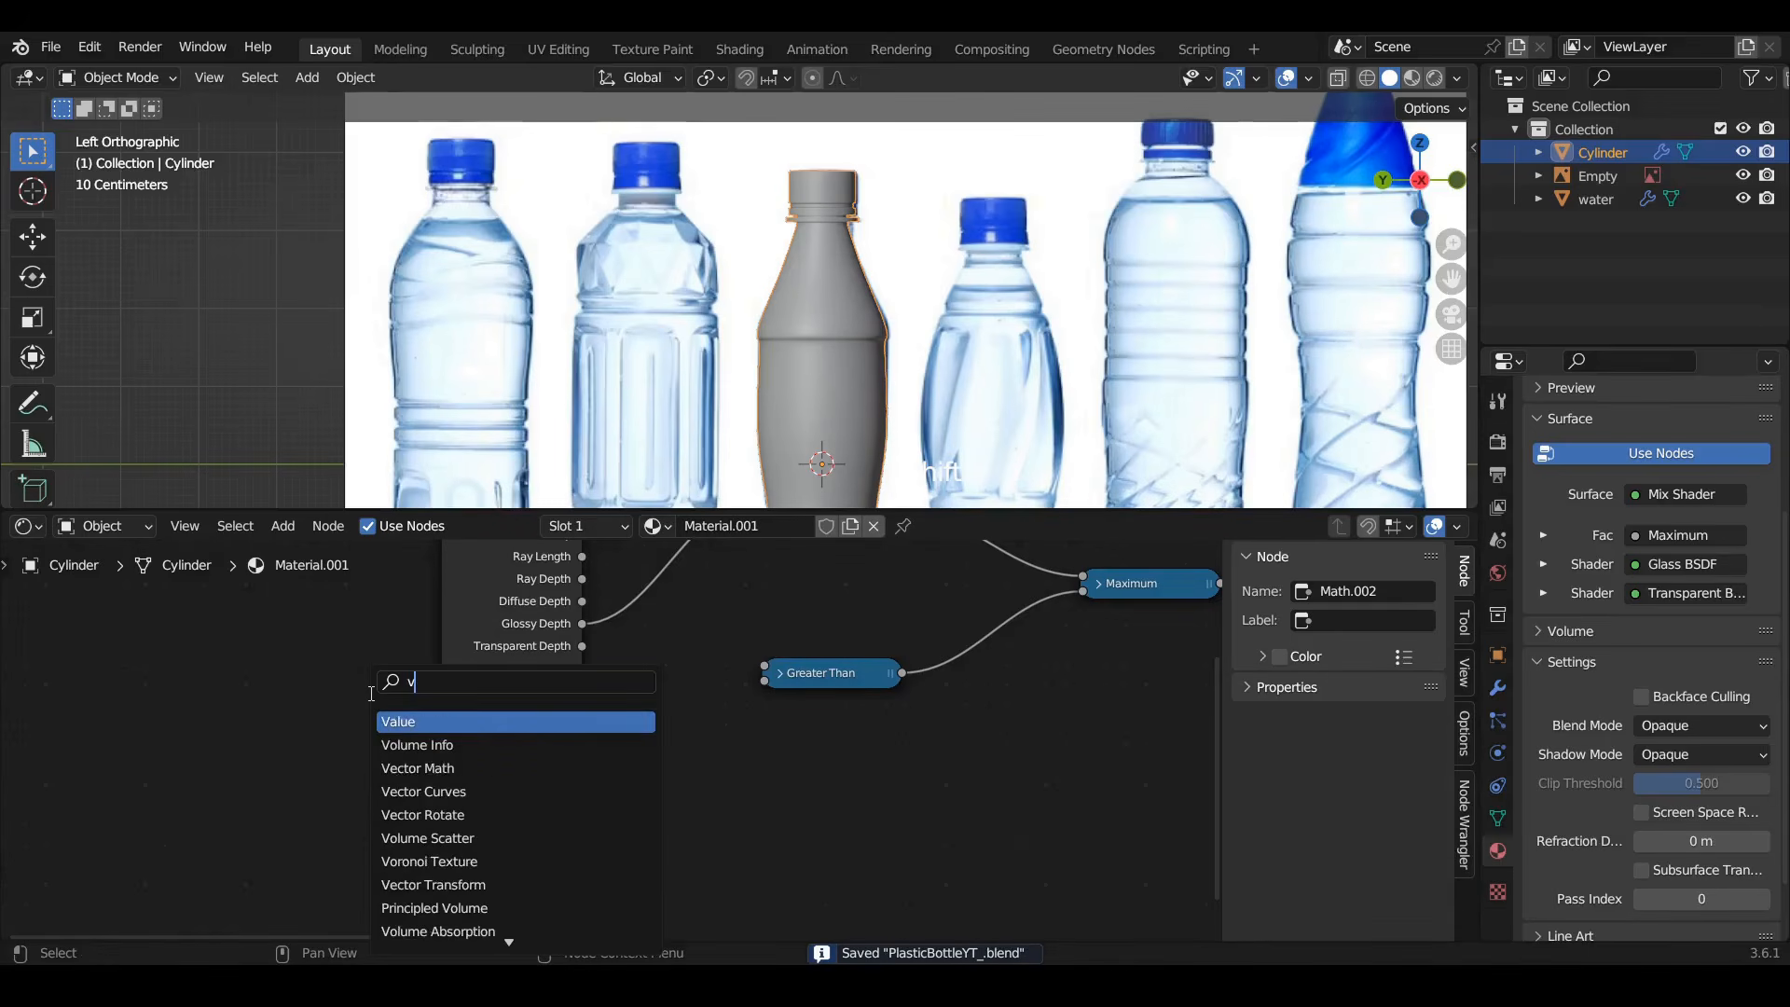
type("al")
key("Return")
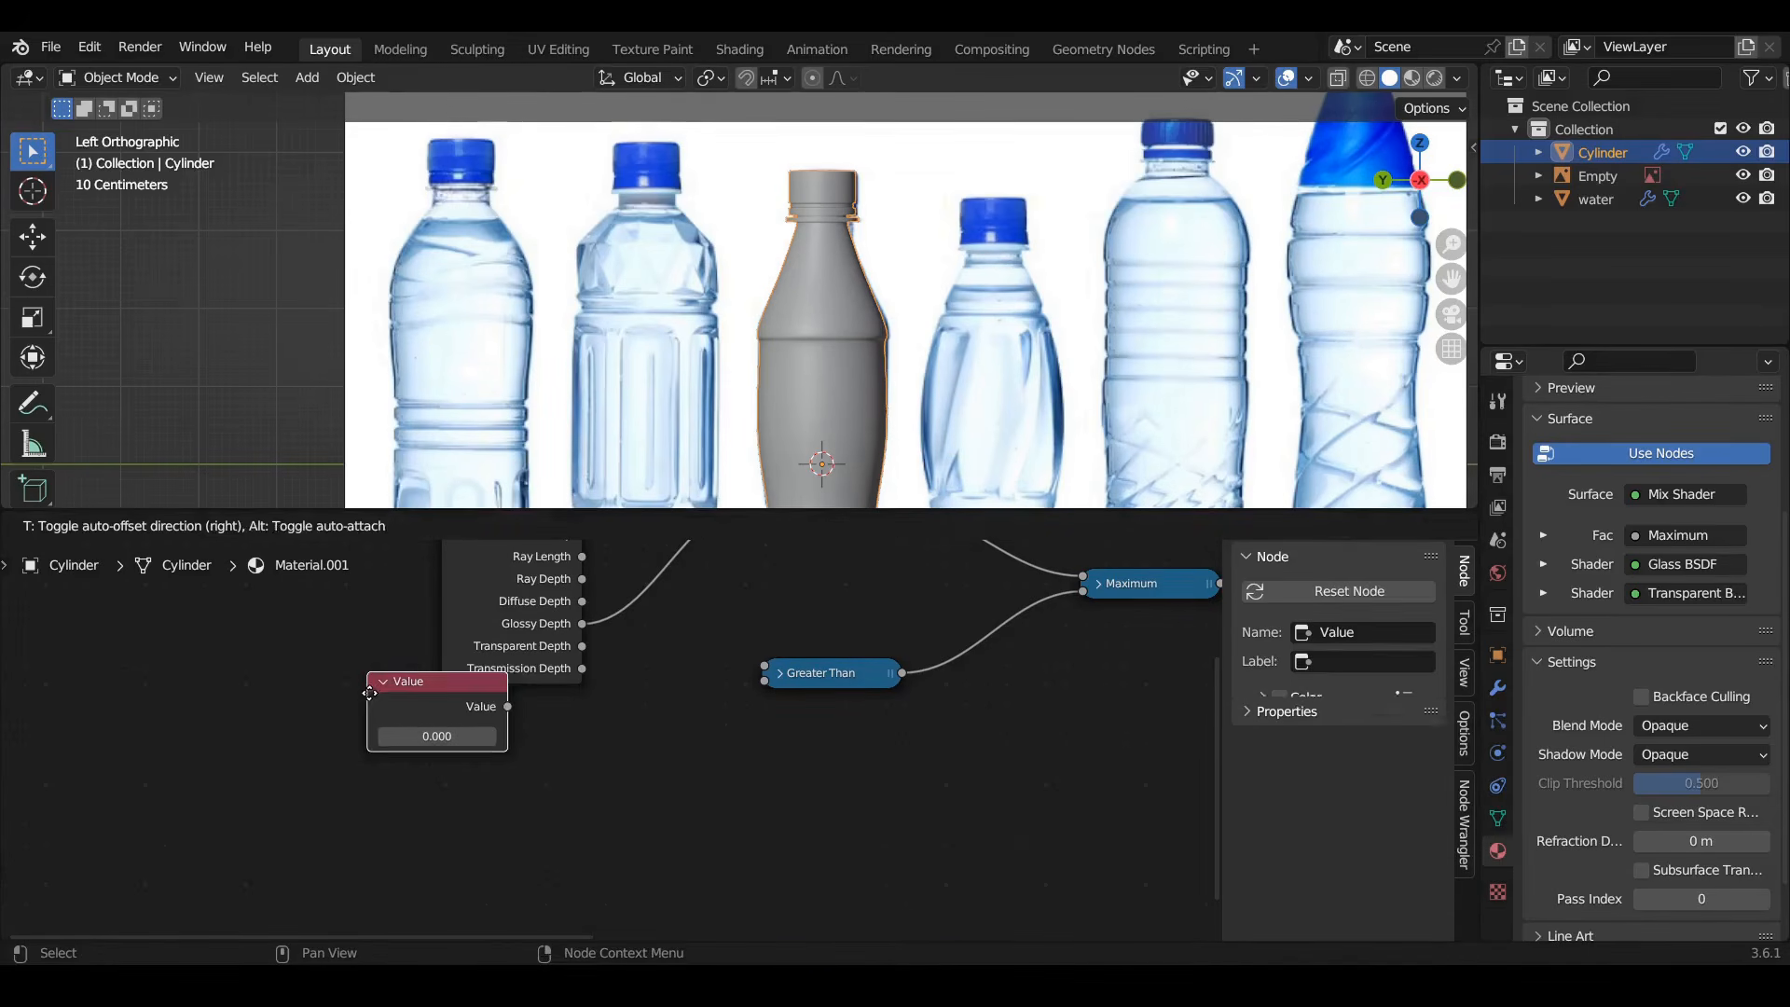
left_click(442, 757)
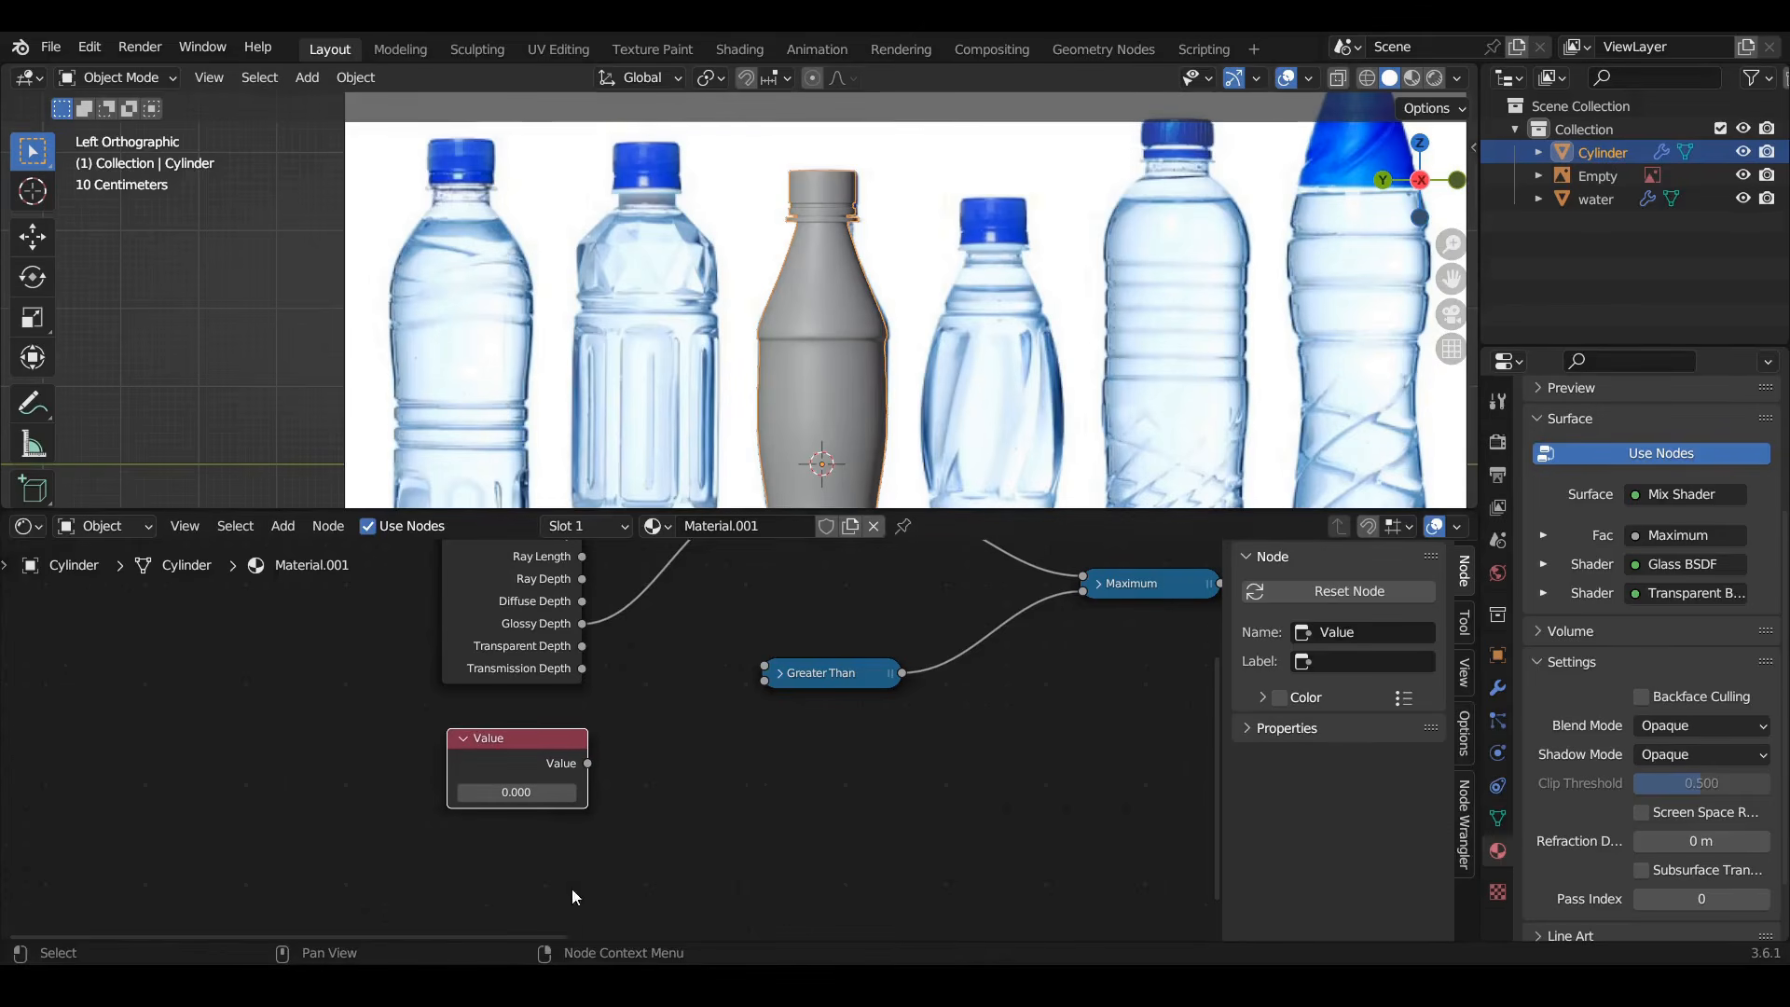
Connect the Value node to the second input of both Greater Than nodes and set its value to 5
middle_click_drag(636, 757, 520, 866, "shift")
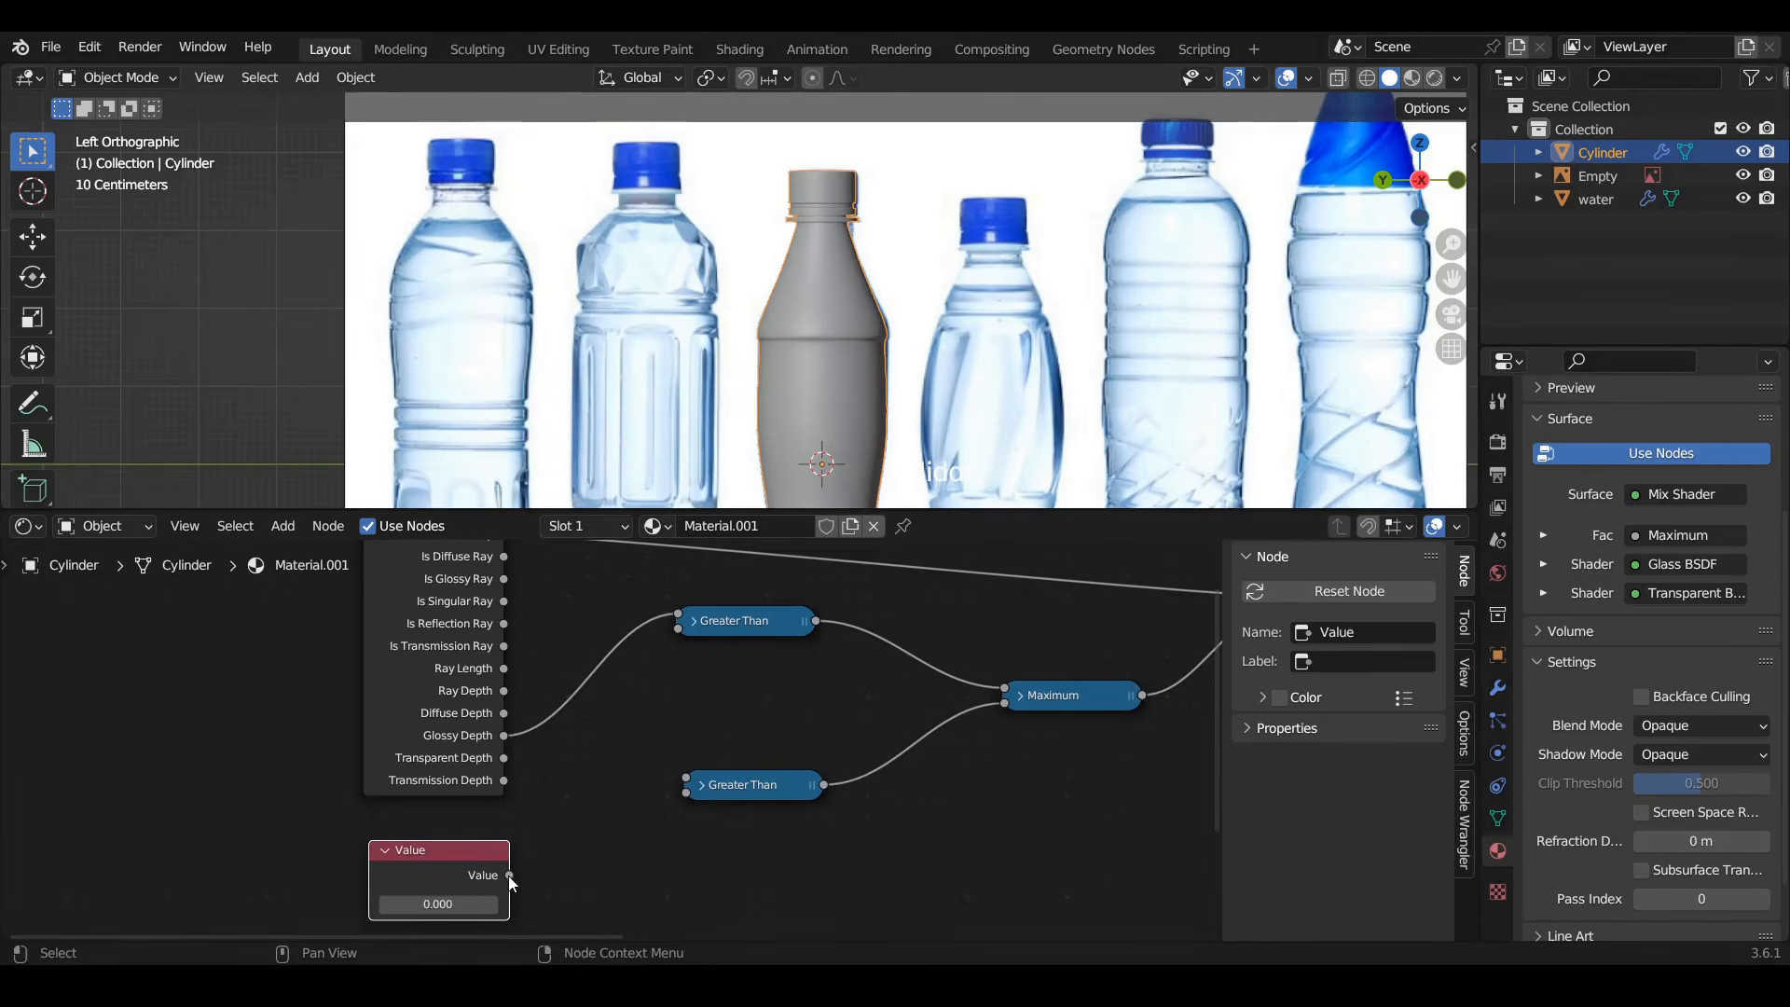
left_click_drag(510, 874, 678, 629)
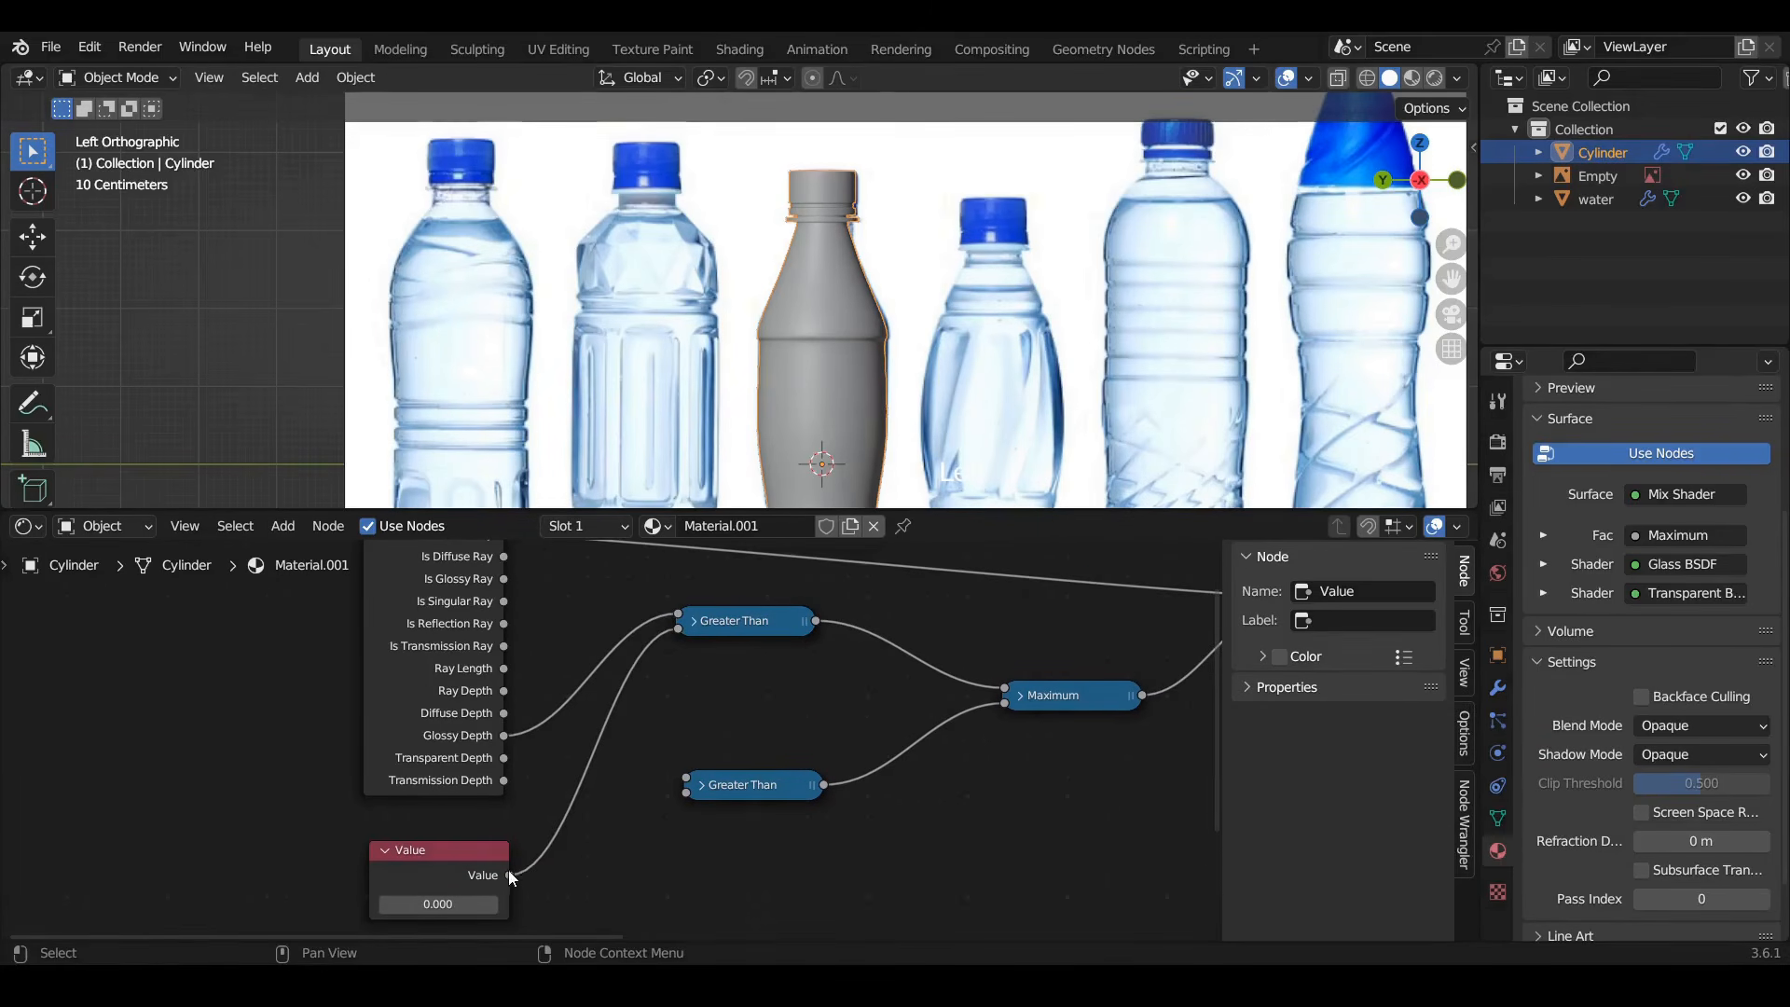
left_click_drag(510, 875, 687, 793)
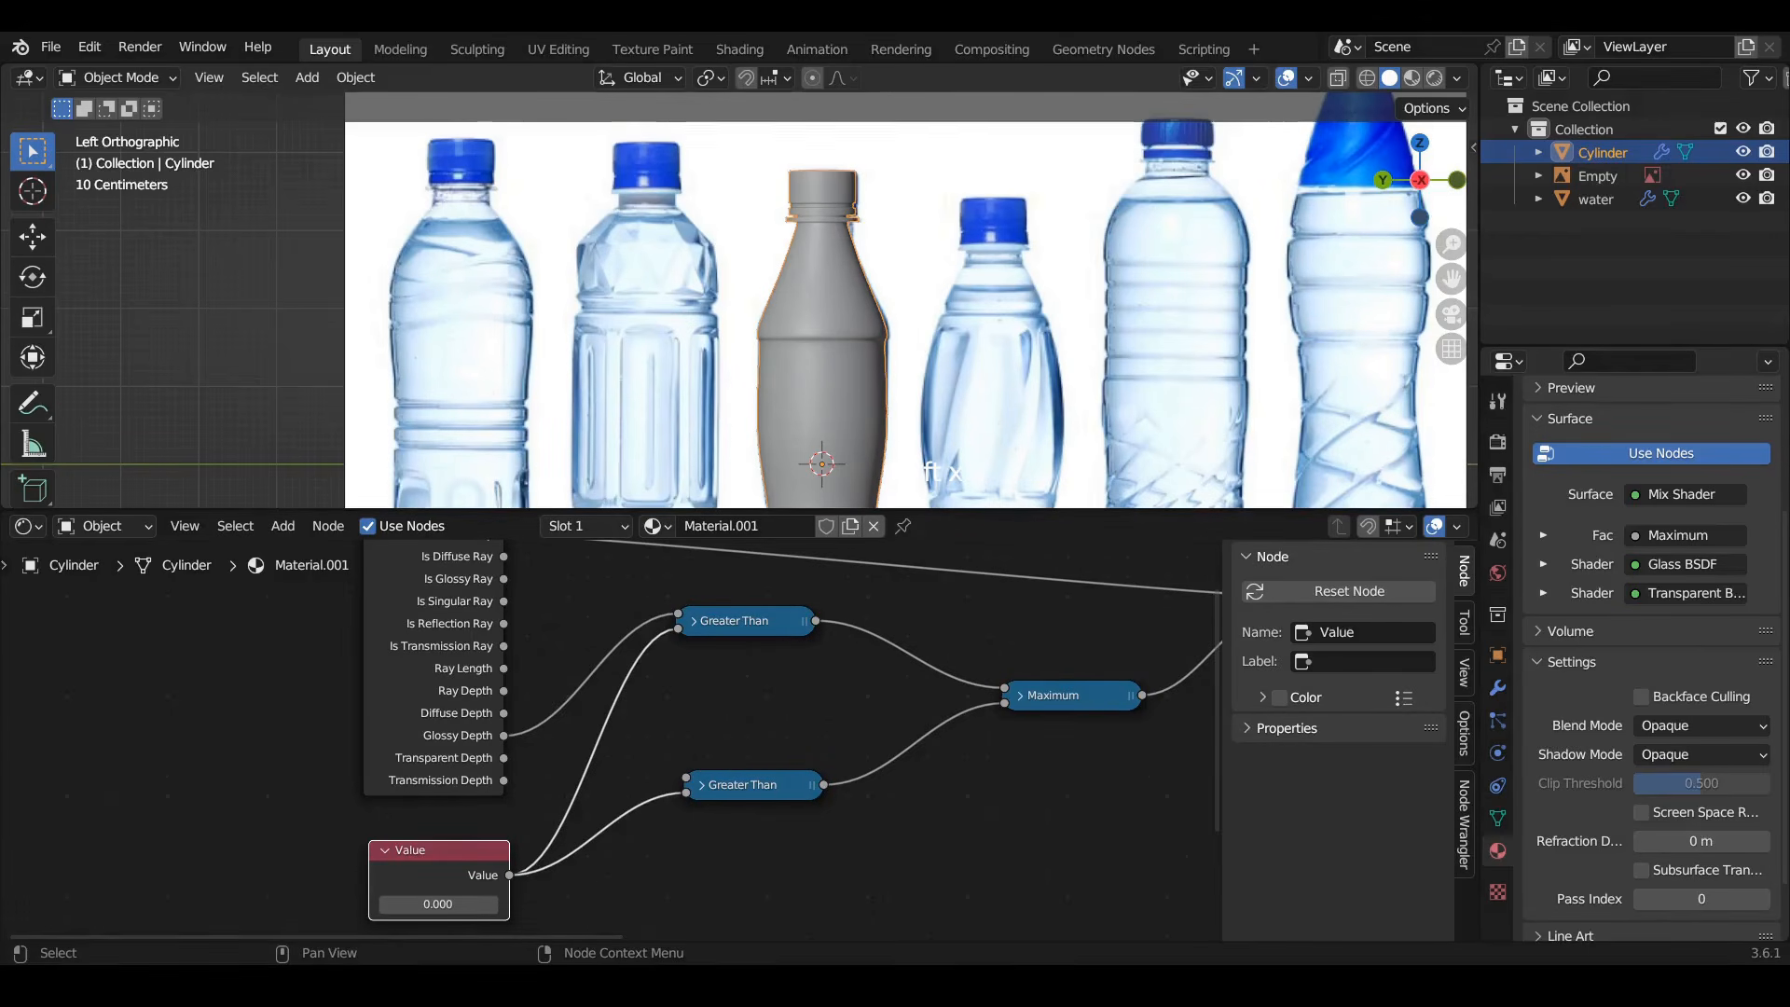
left_click(449, 905)
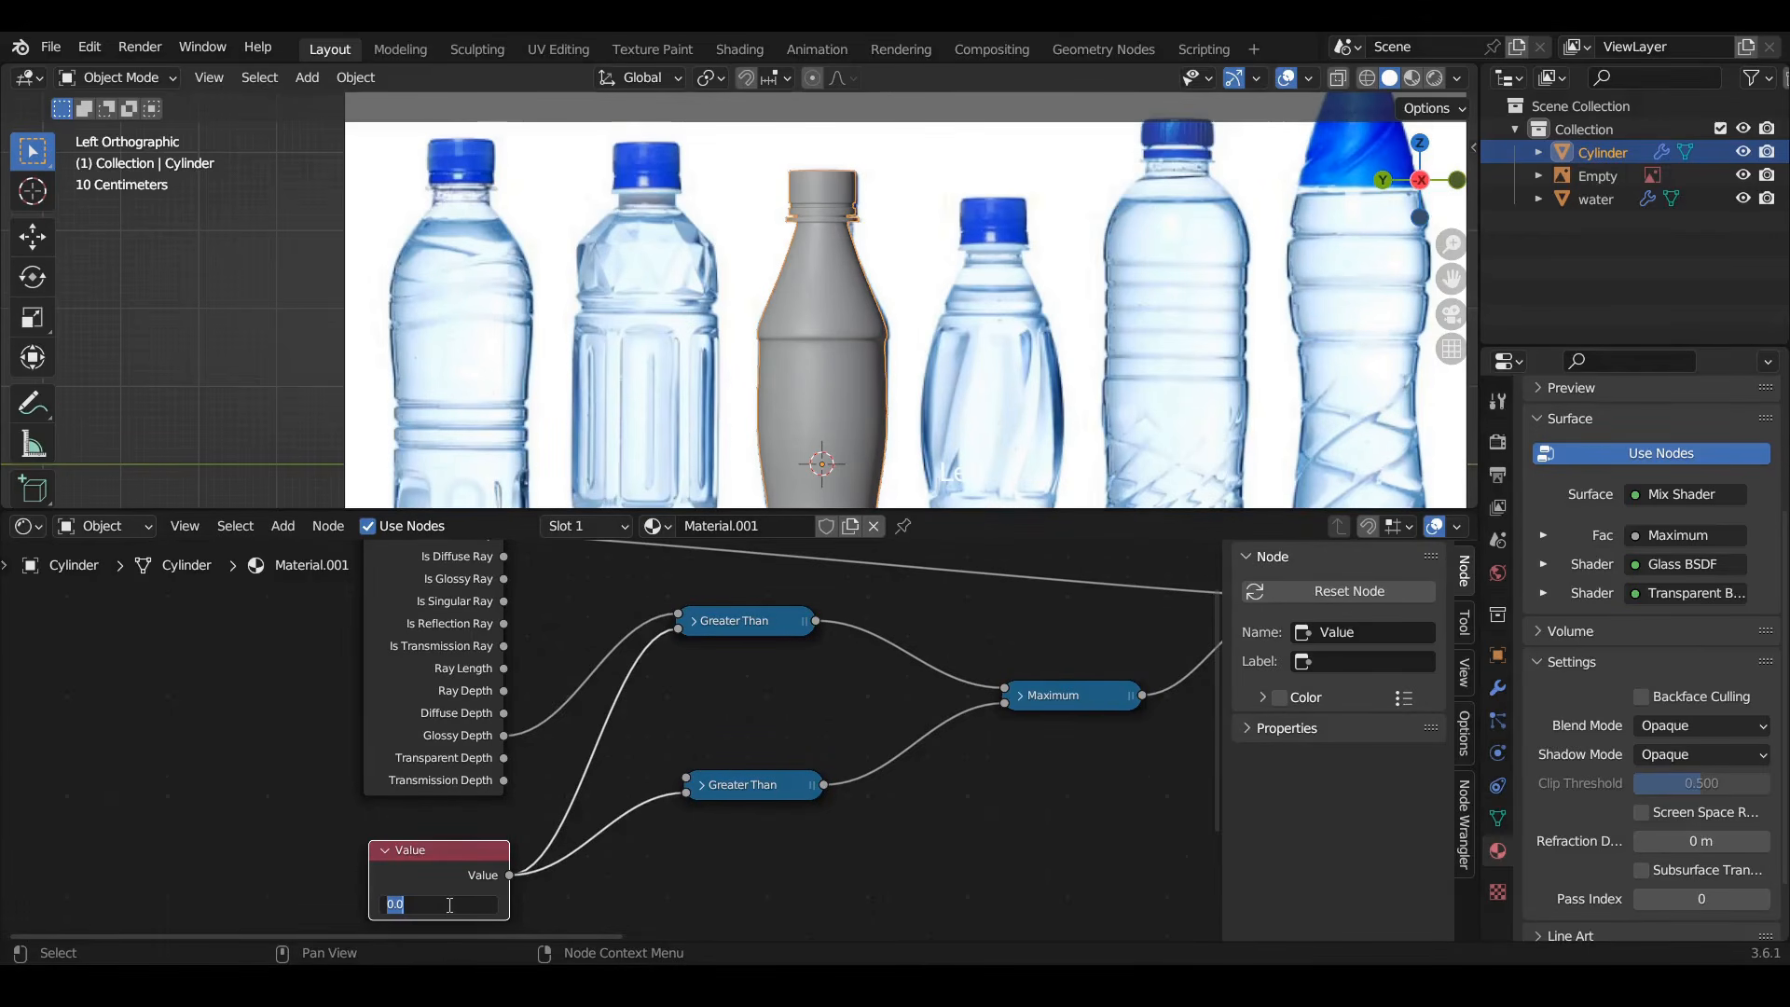
type("5")
key("Return")
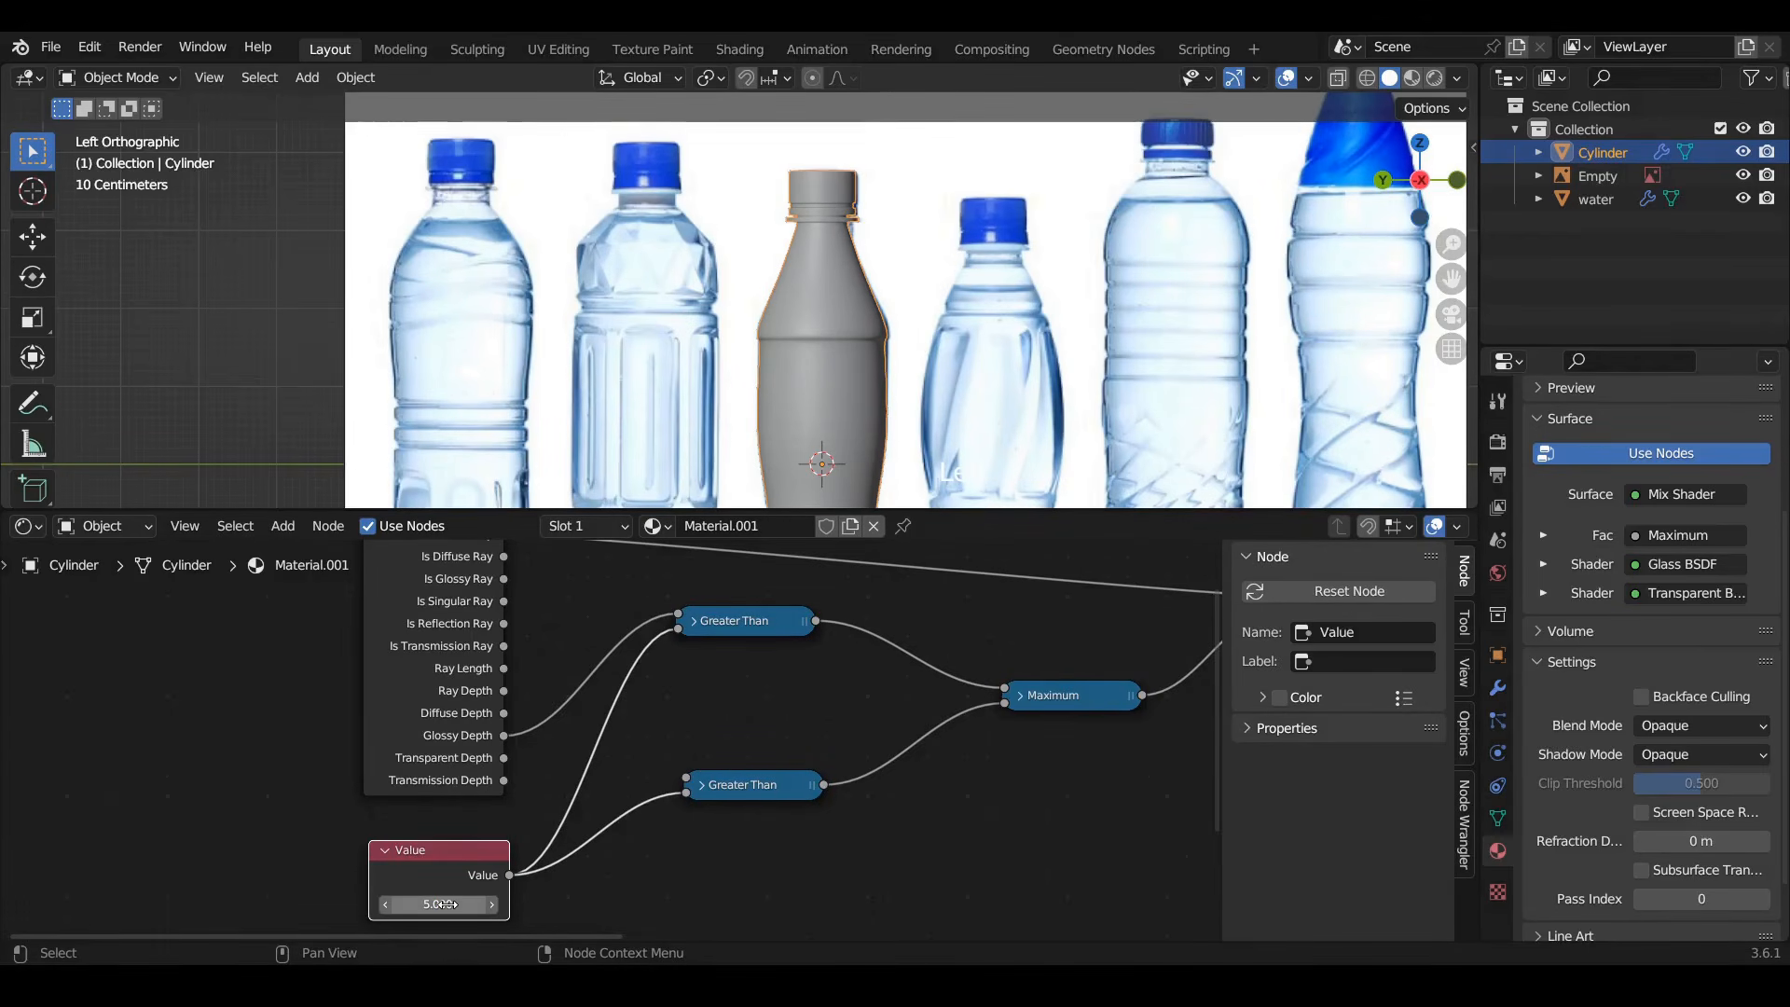
Connect the Light Path's Transparent Depth output to the lower Greater Than node's first input
left_click(501, 759)
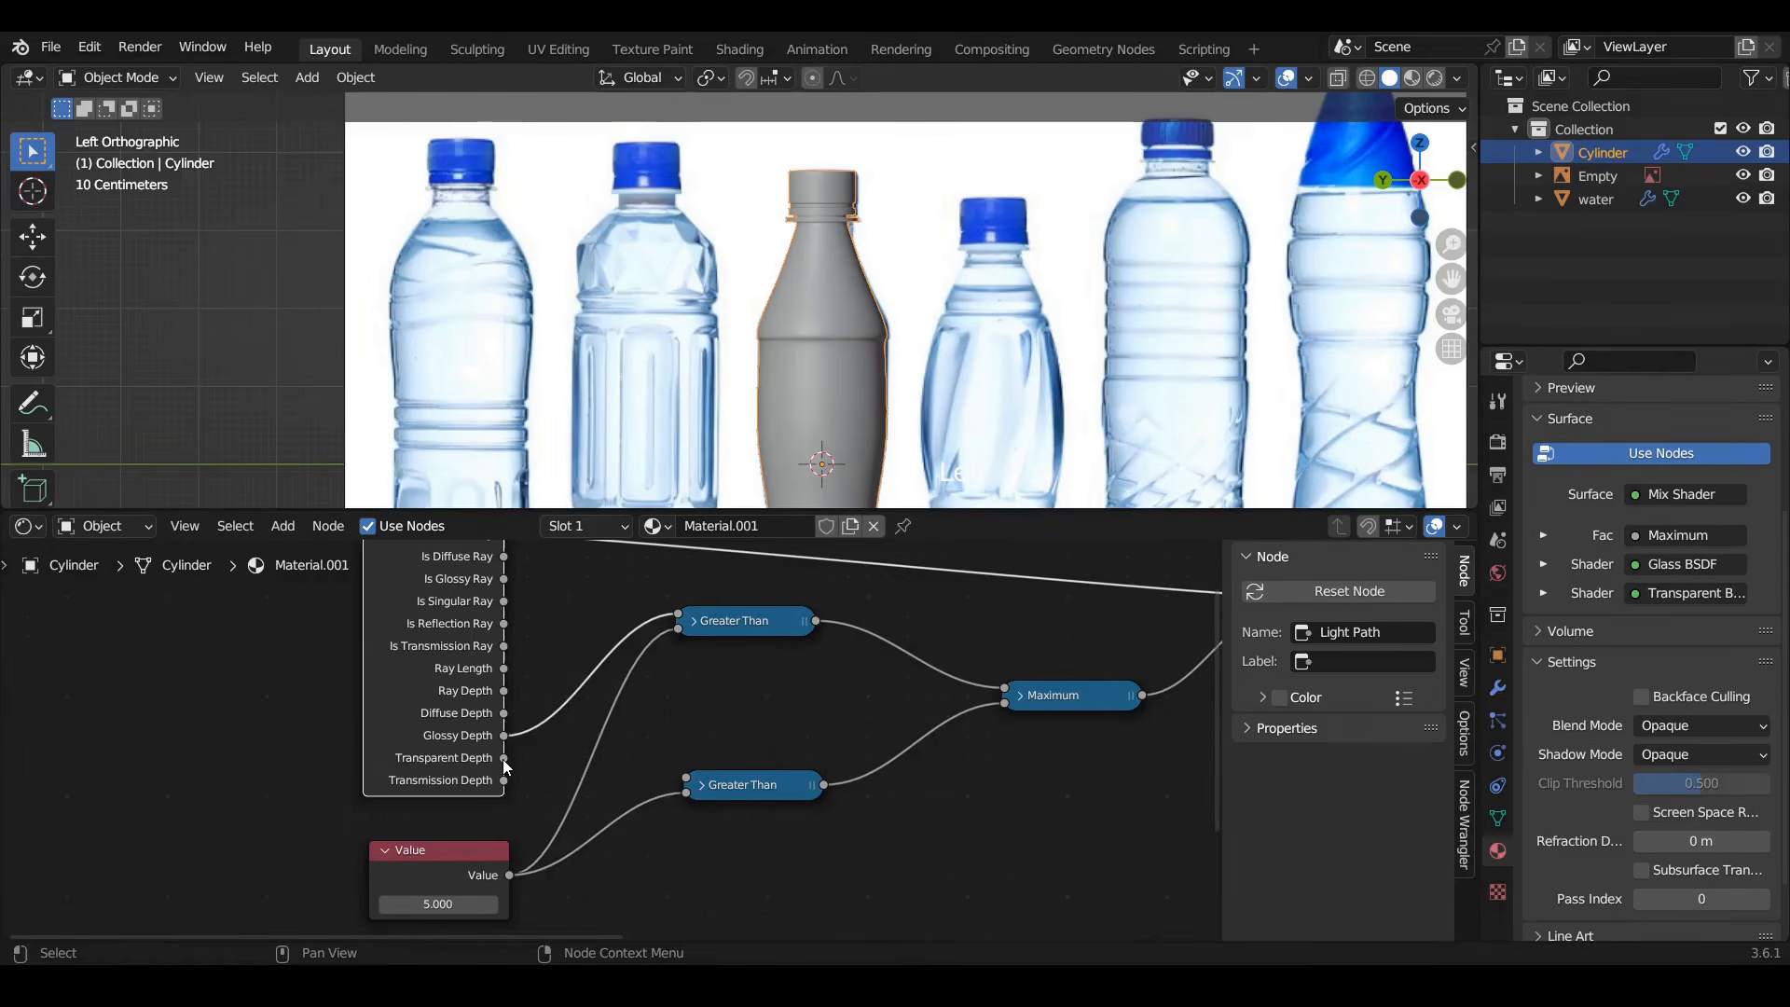
left_click_drag(502, 759, 678, 776)
scroll(723, 721, "down", 3)
middle_click_drag(1021, 729, 865, 708)
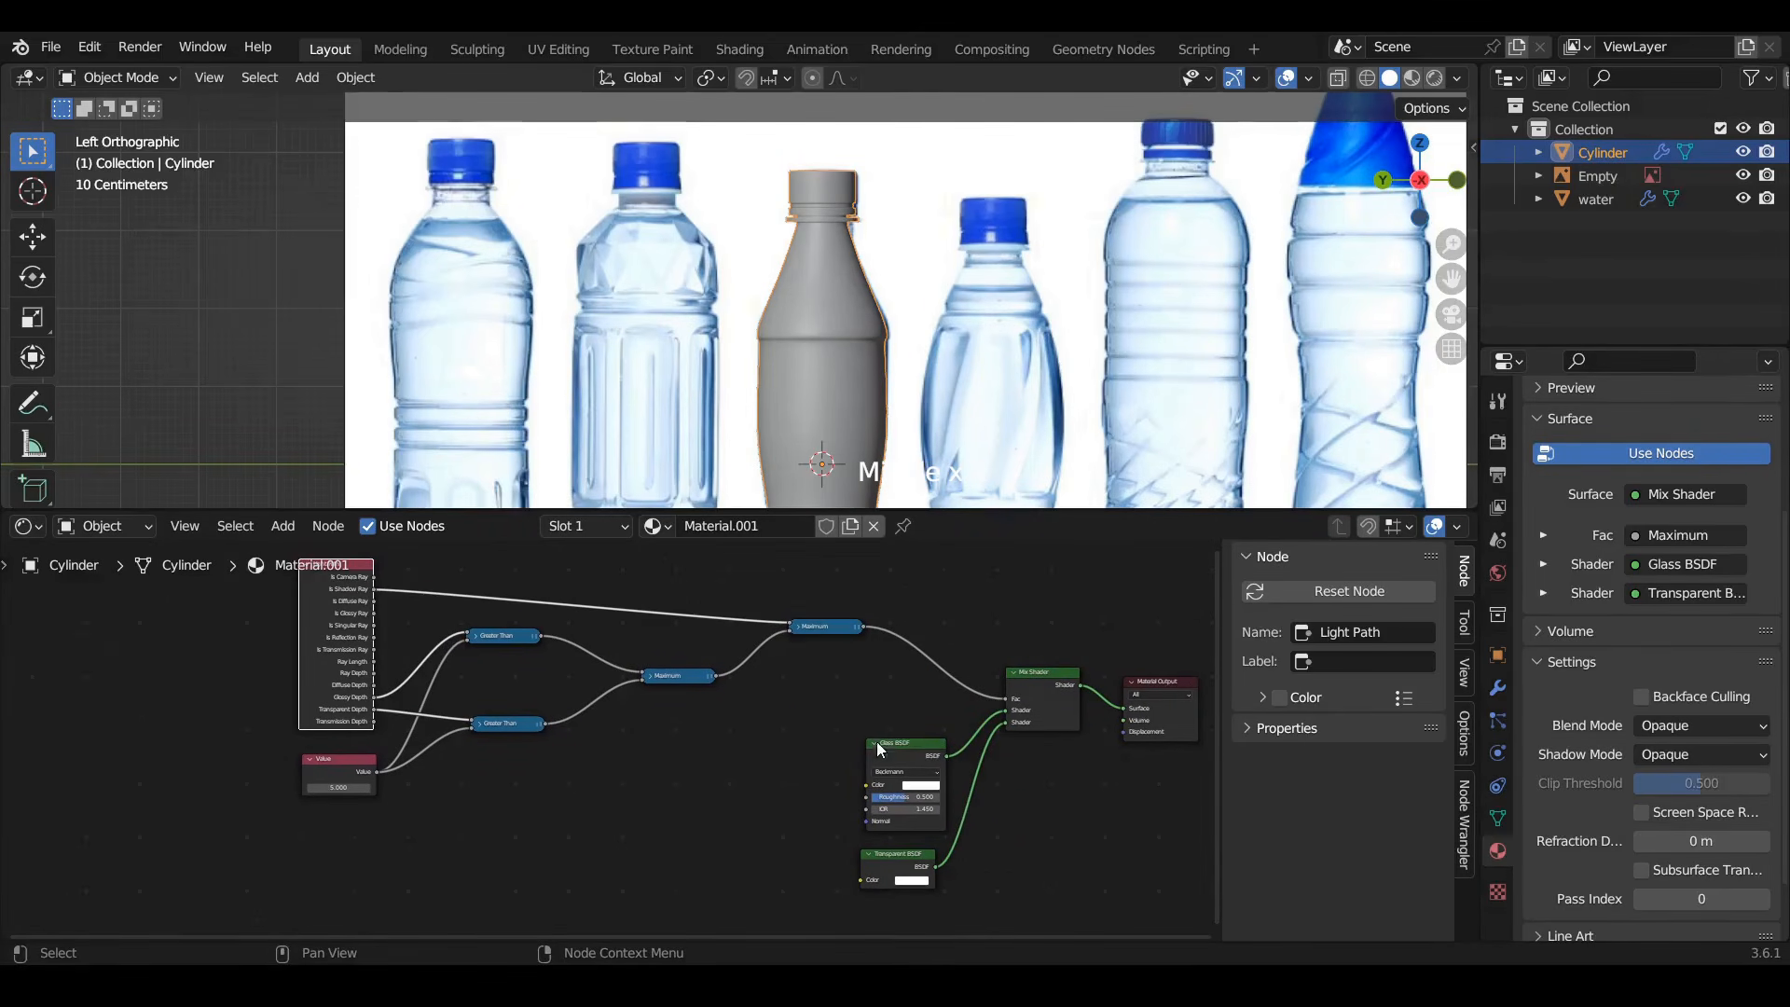
Switch the viewport to rendered shading and set the render engine to Cycles
left_click(1415, 78)
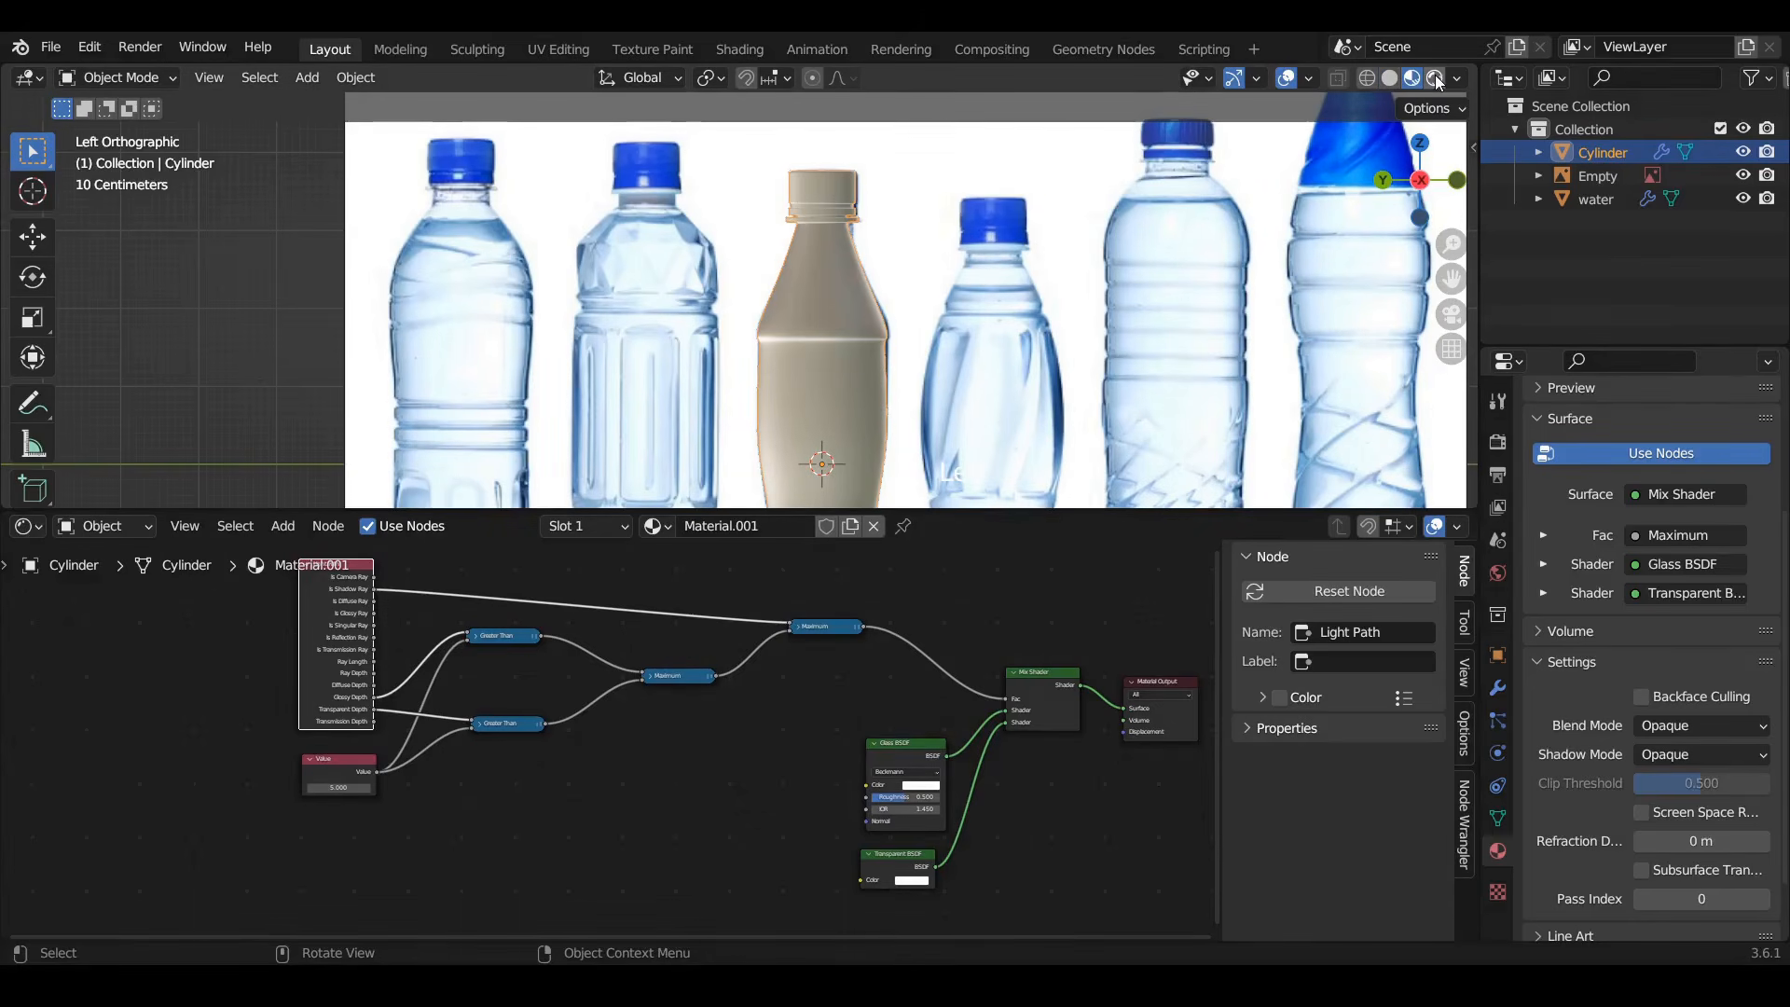
left_click(1436, 79)
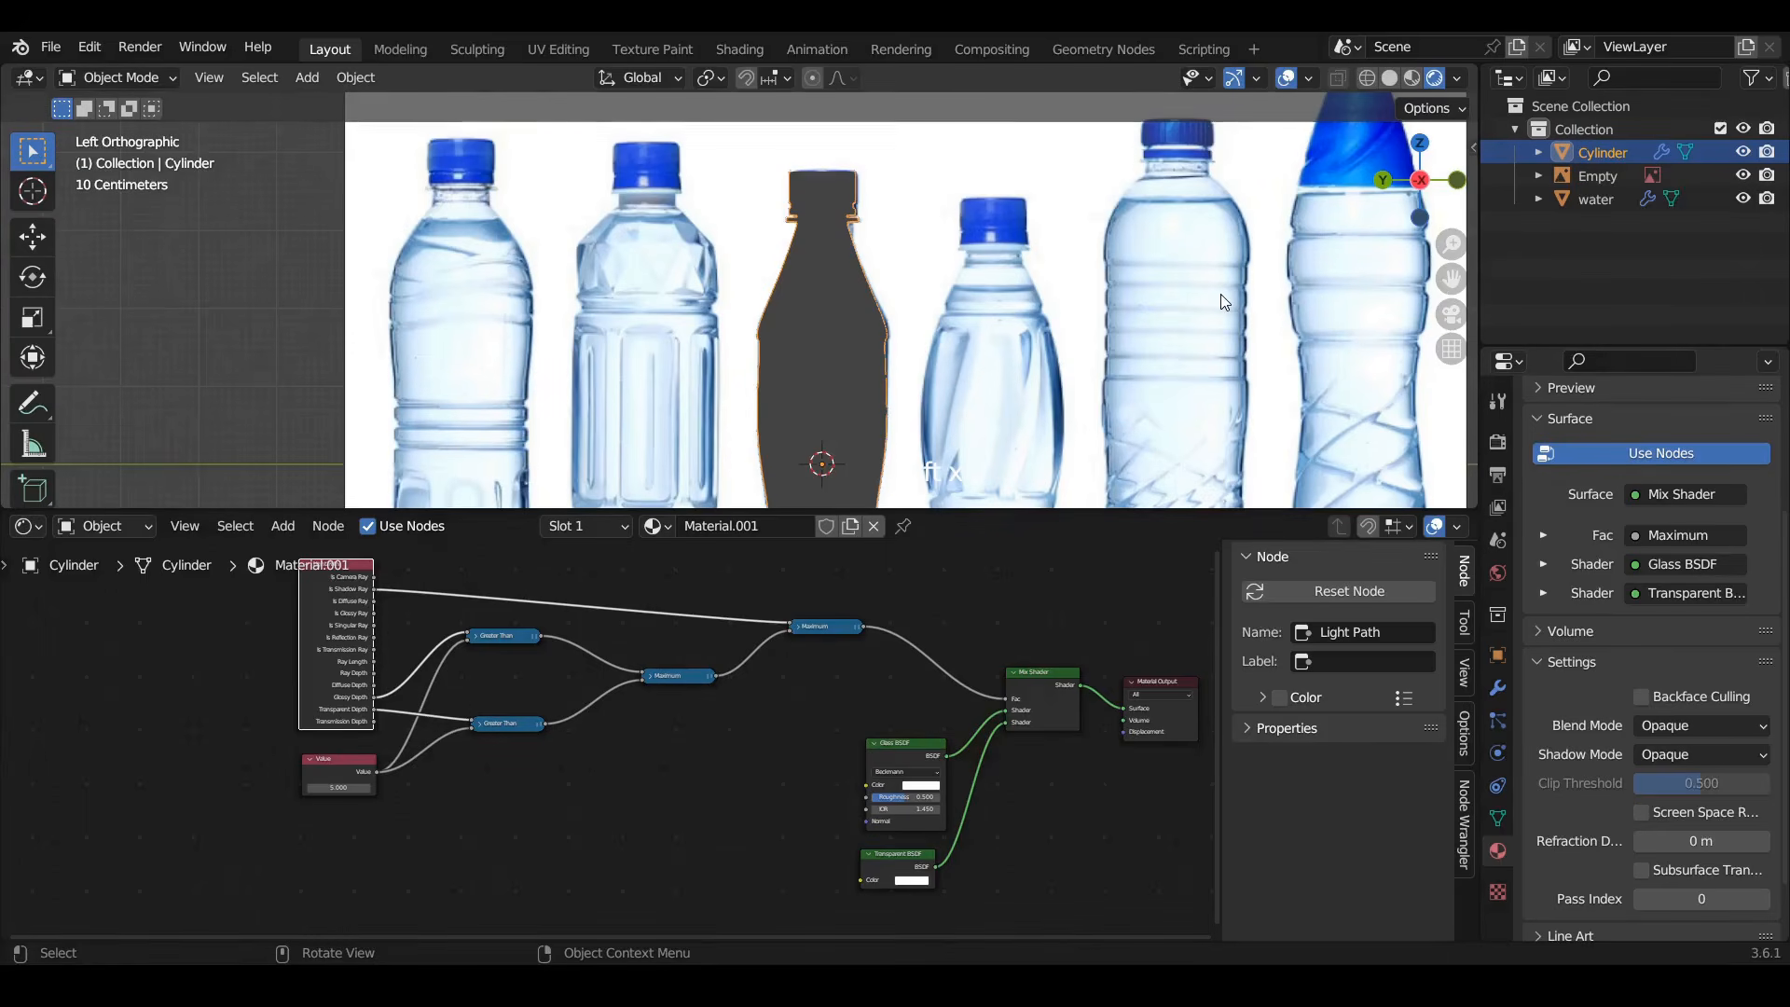
left_click(1498, 442)
scroll(1631, 472, "up", 3)
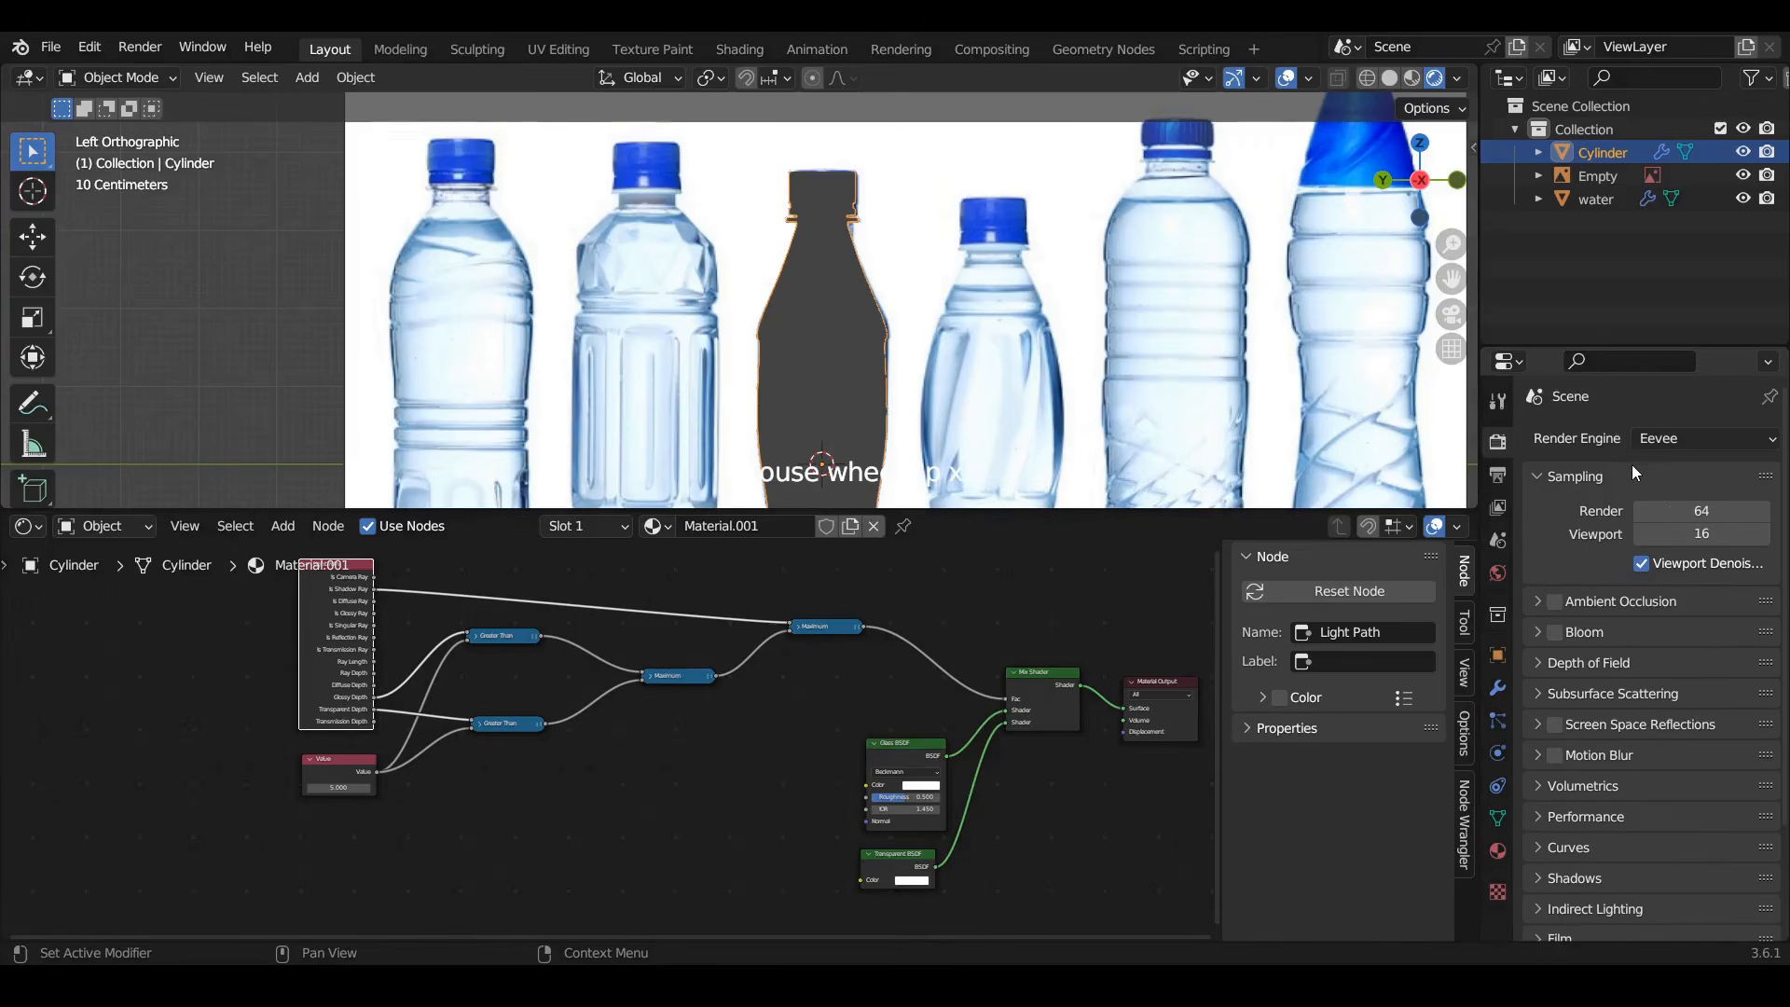
left_click(1718, 438)
left_click(1688, 516)
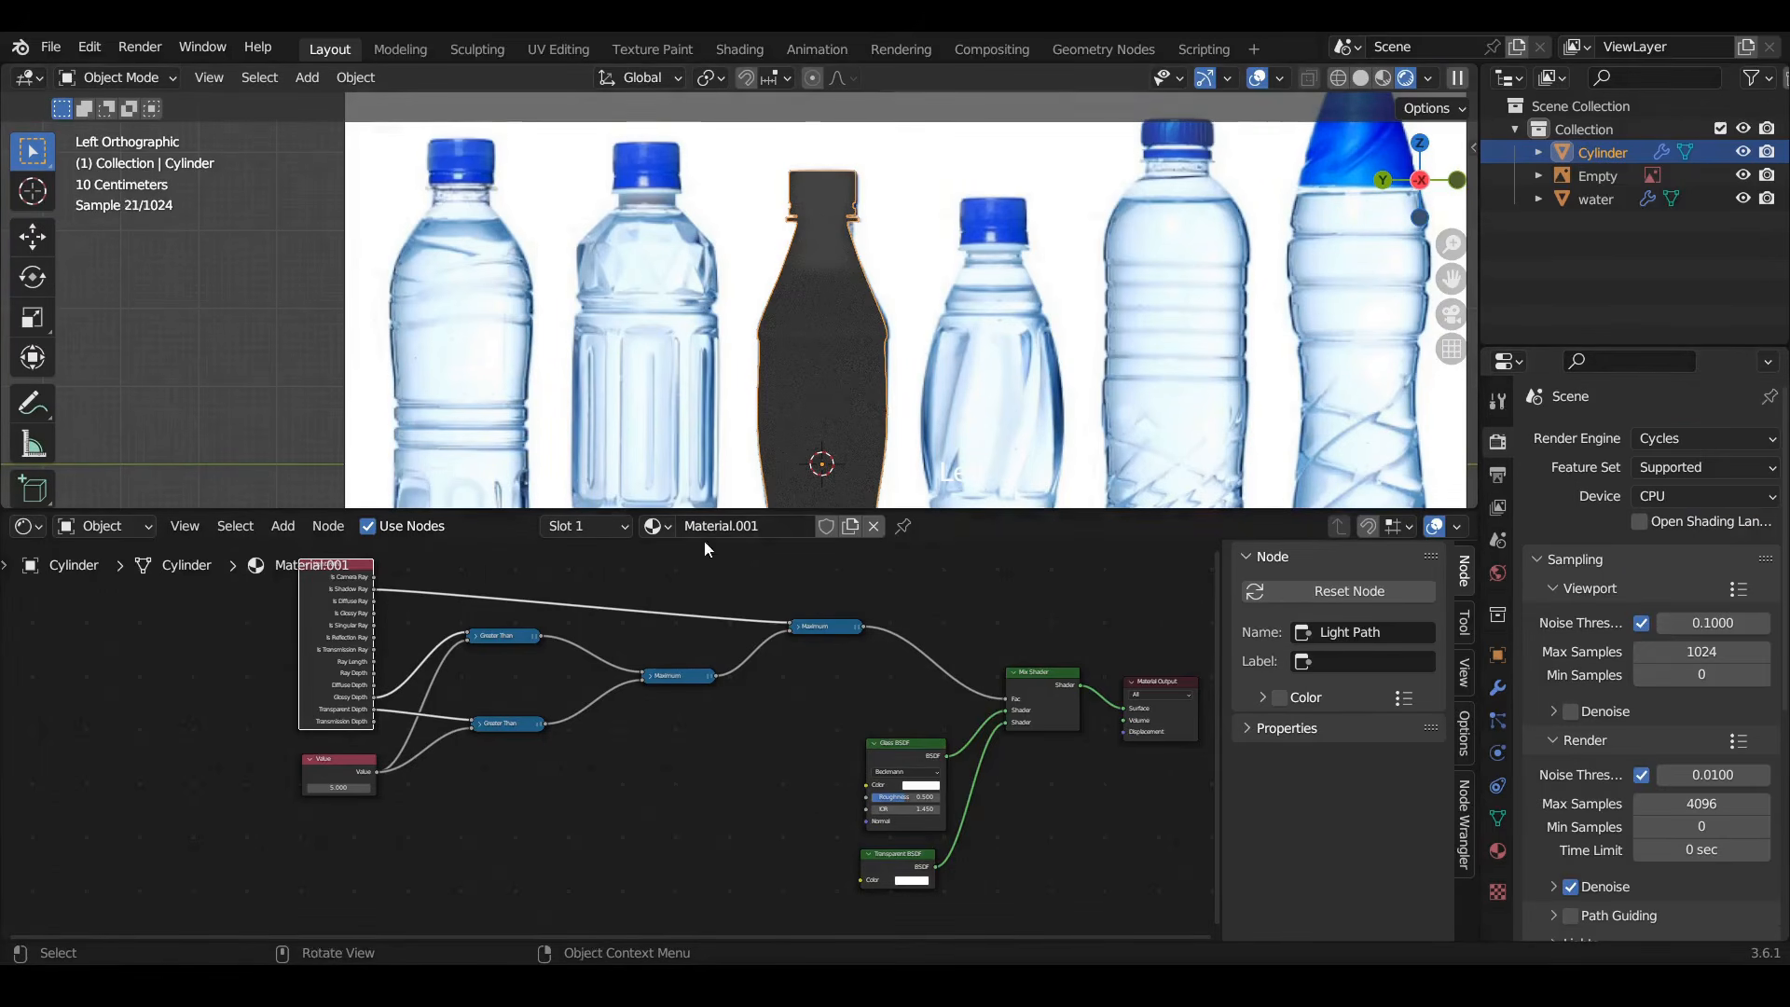
Show the World shader nodes, add a Sky Texture, and connect its Color to the Background node's Color
left_click(103, 526)
left_click(98, 579)
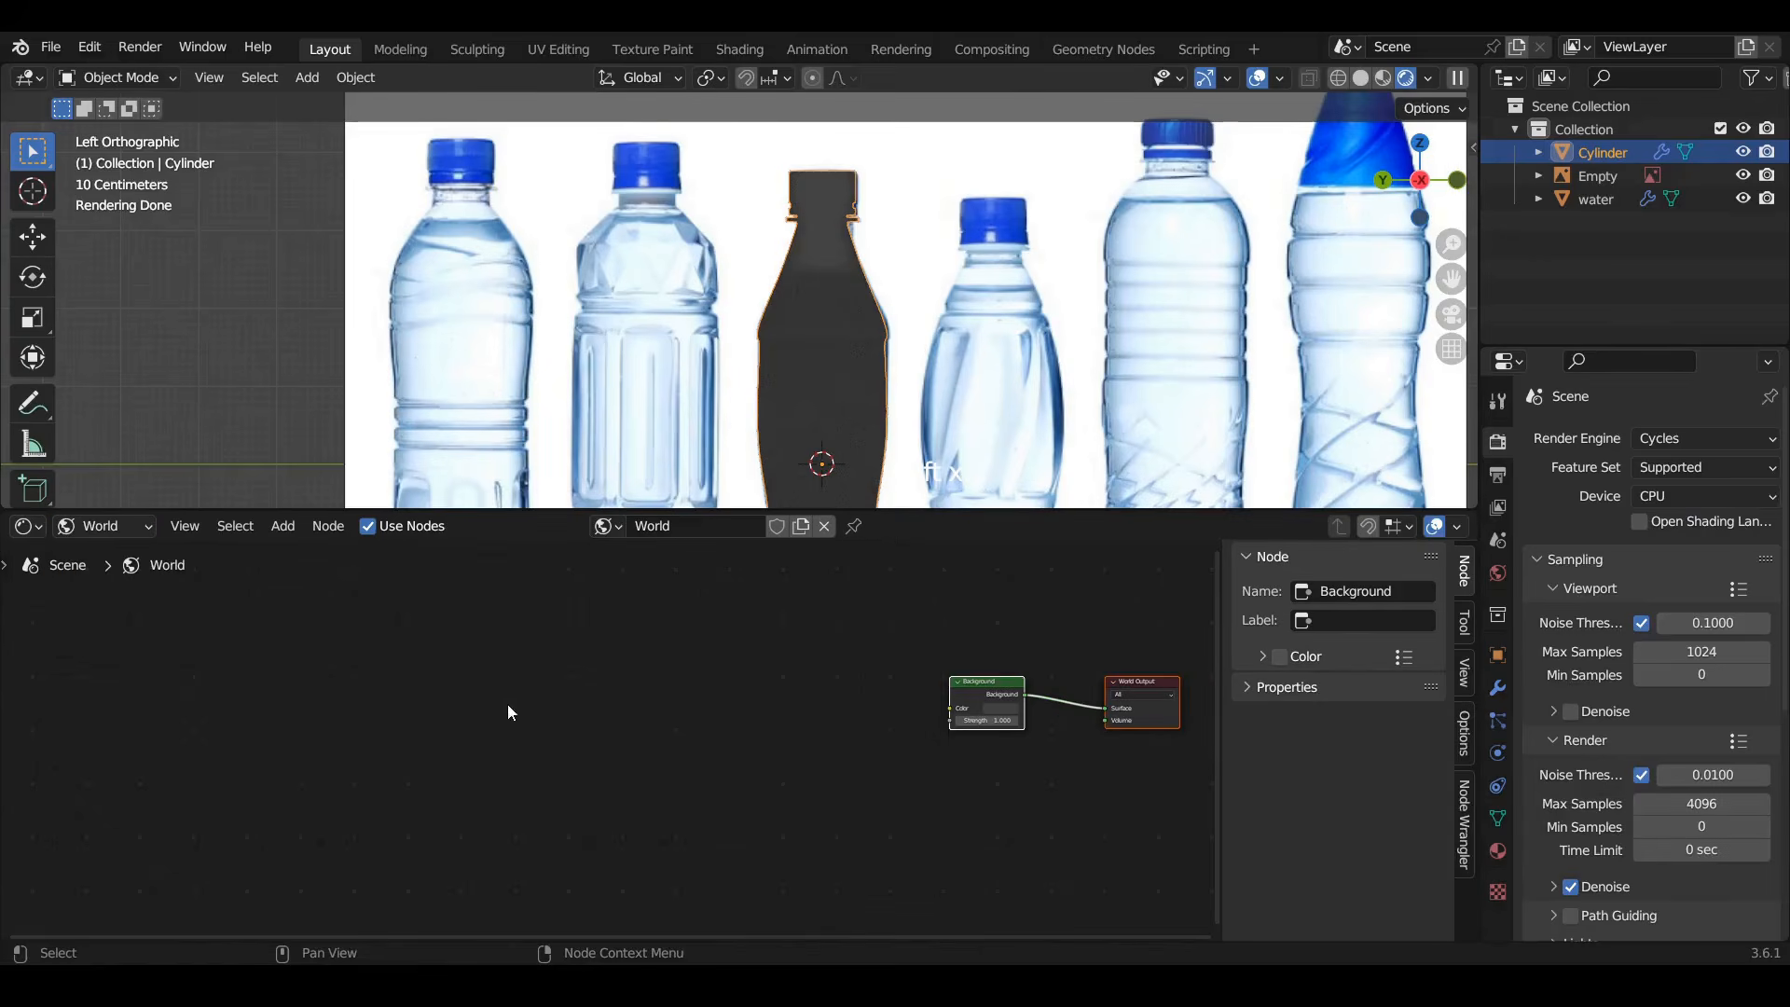
scroll(942, 690, "up", 2)
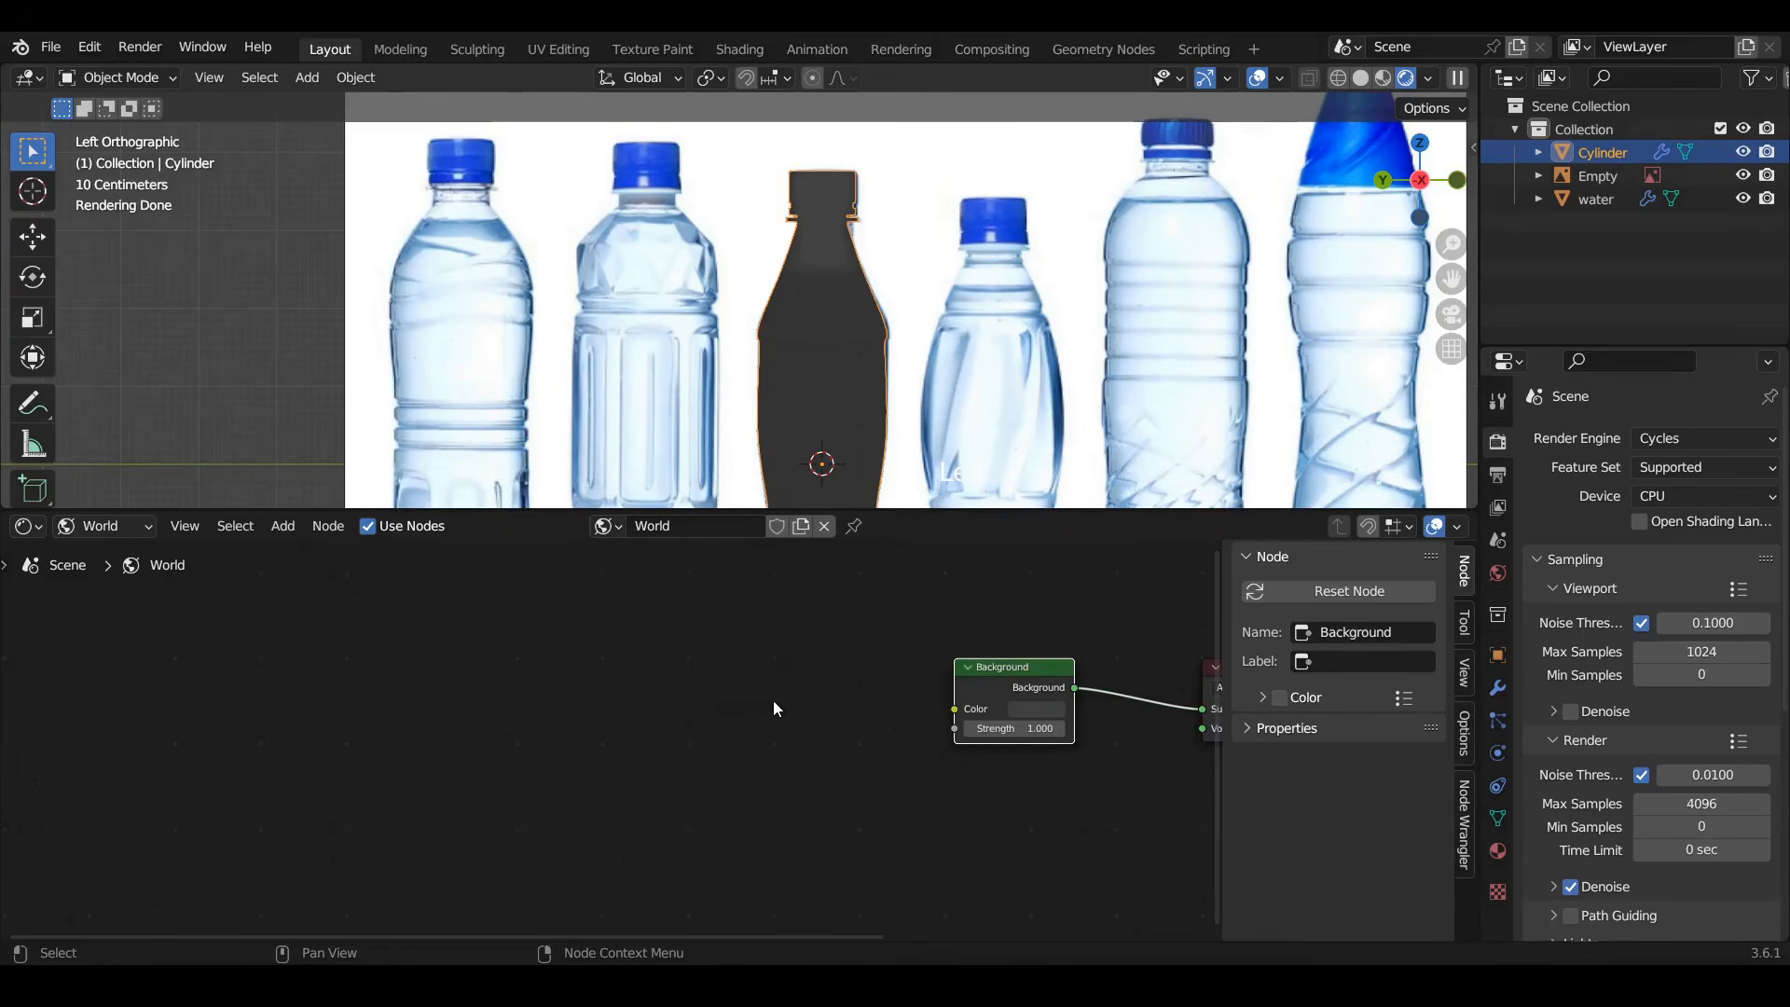
key("shift+a")
left_click(761, 697)
type("sky")
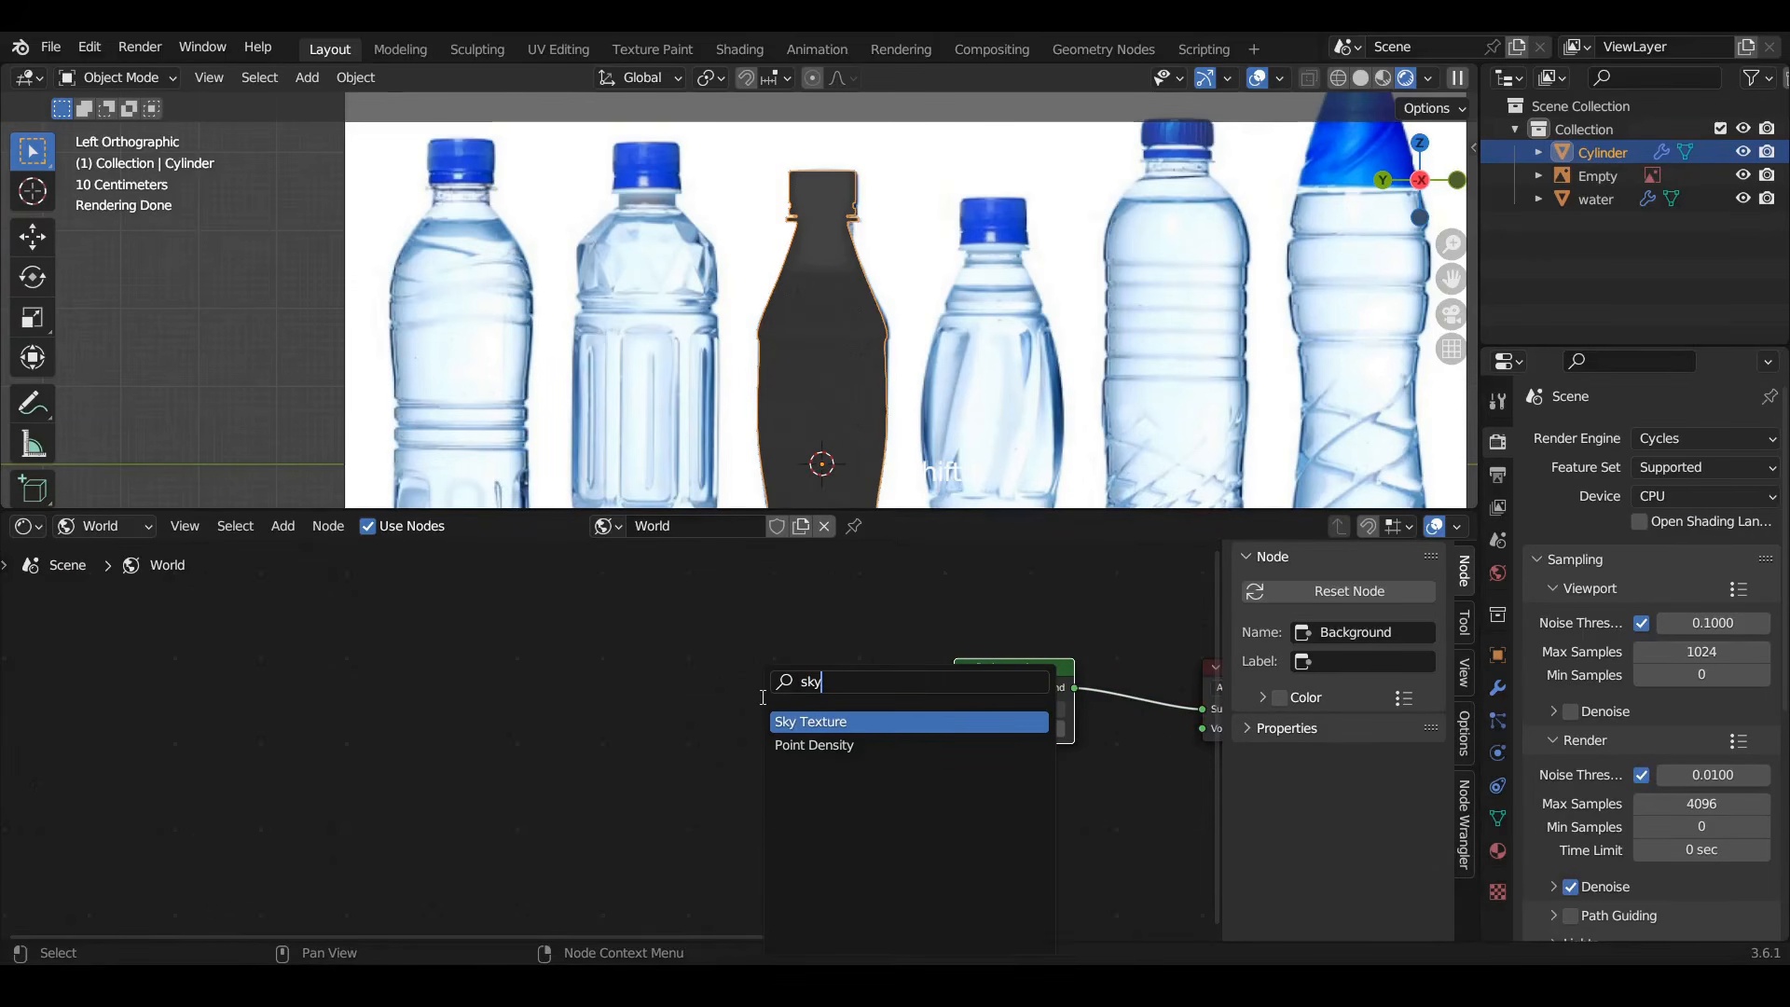
left_click(829, 722)
left_click_drag(798, 707, 954, 709)
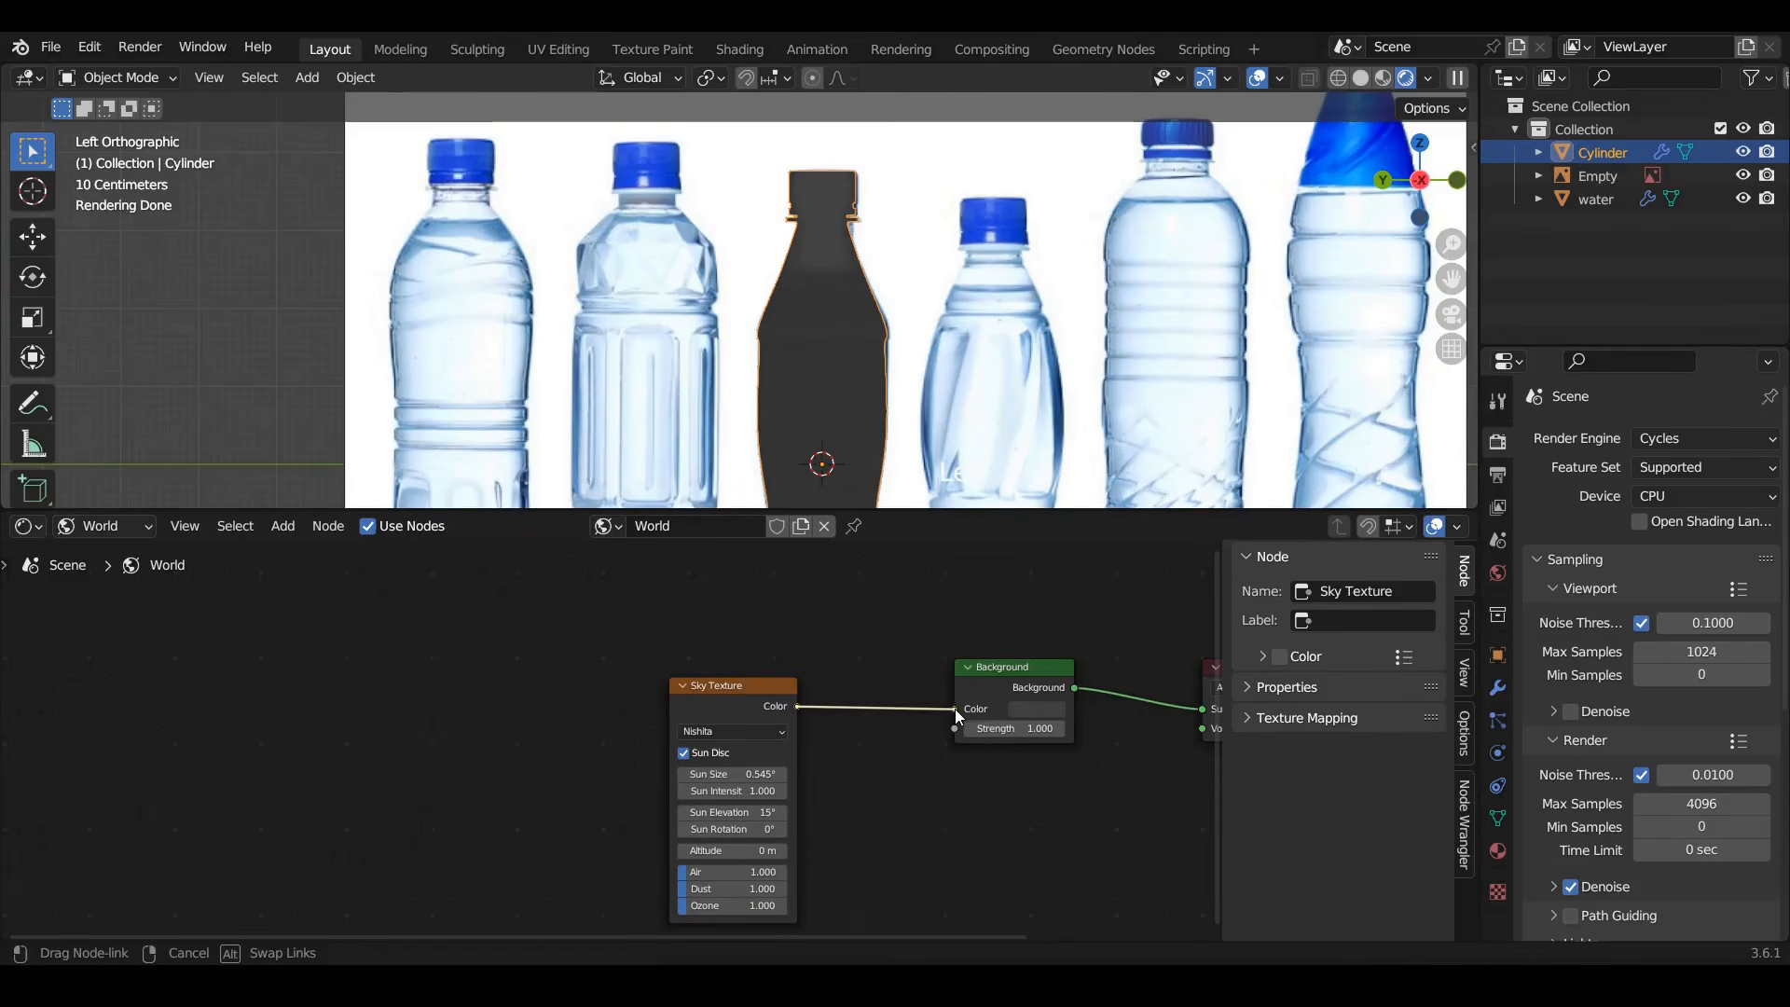
Add a mesh plane to the scene and scale it up into a large floor under the bottle
middle_click_drag(851, 353, 811, 426)
key("shift+a")
mouse_move(832, 340)
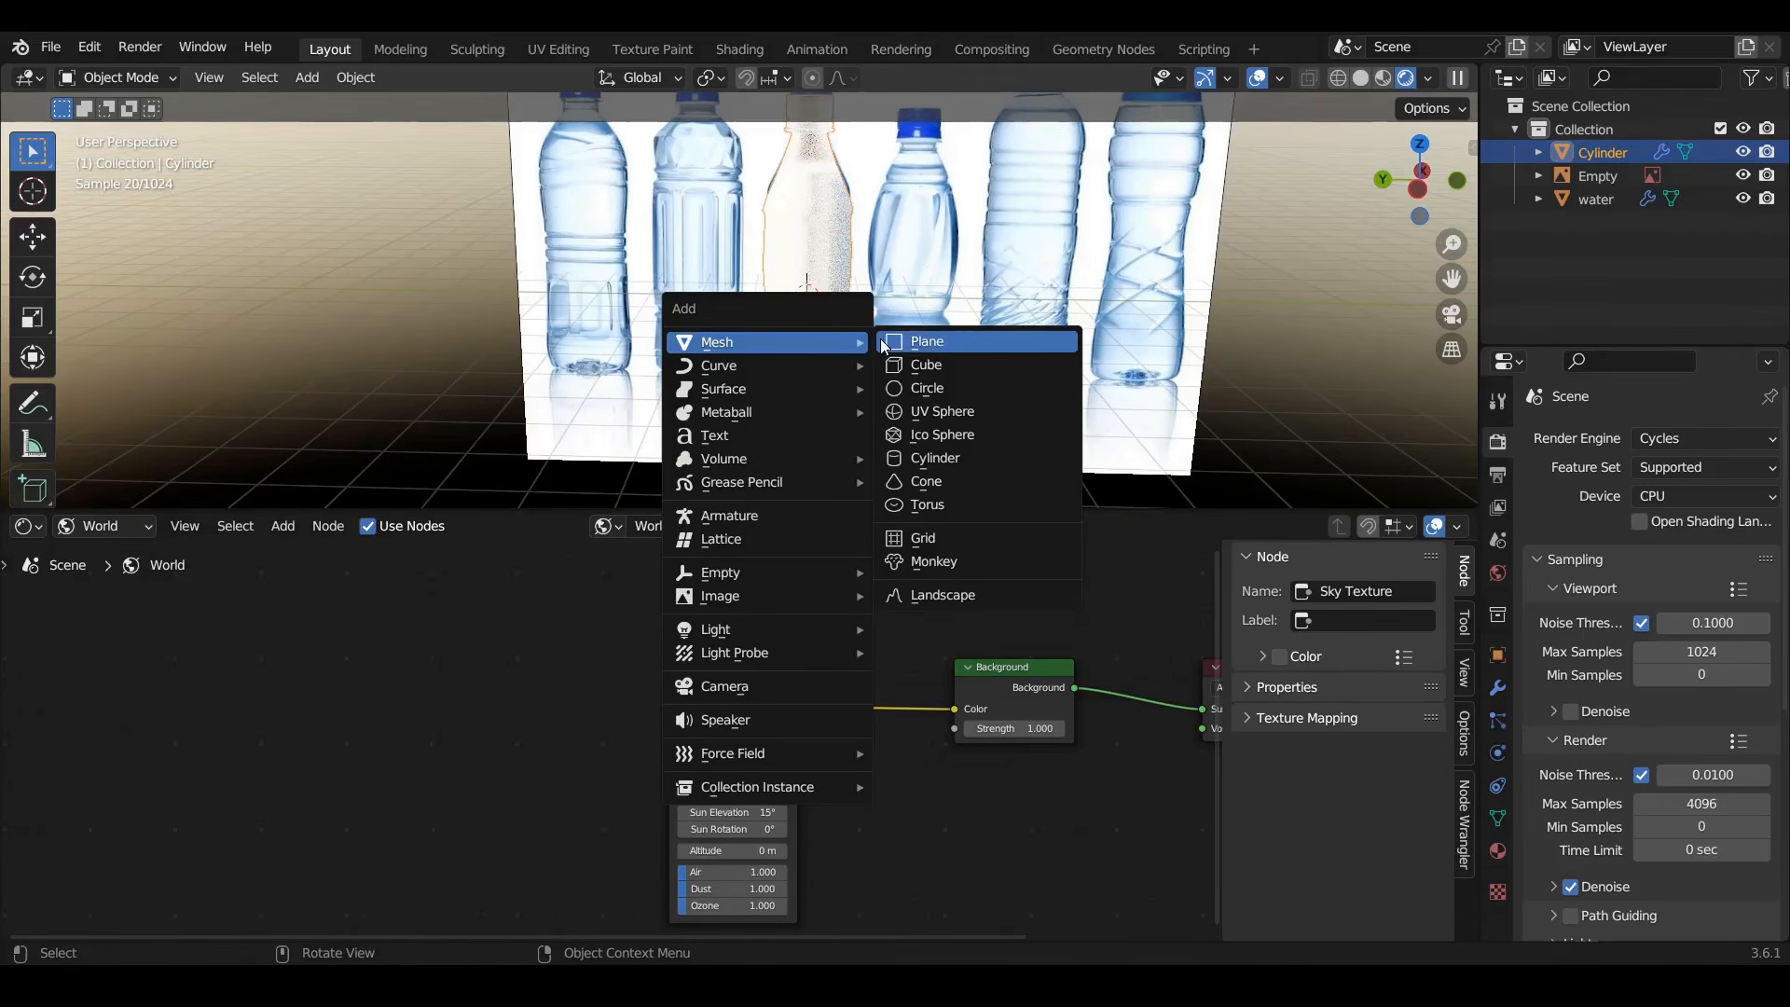
left_click(923, 338)
key("s")
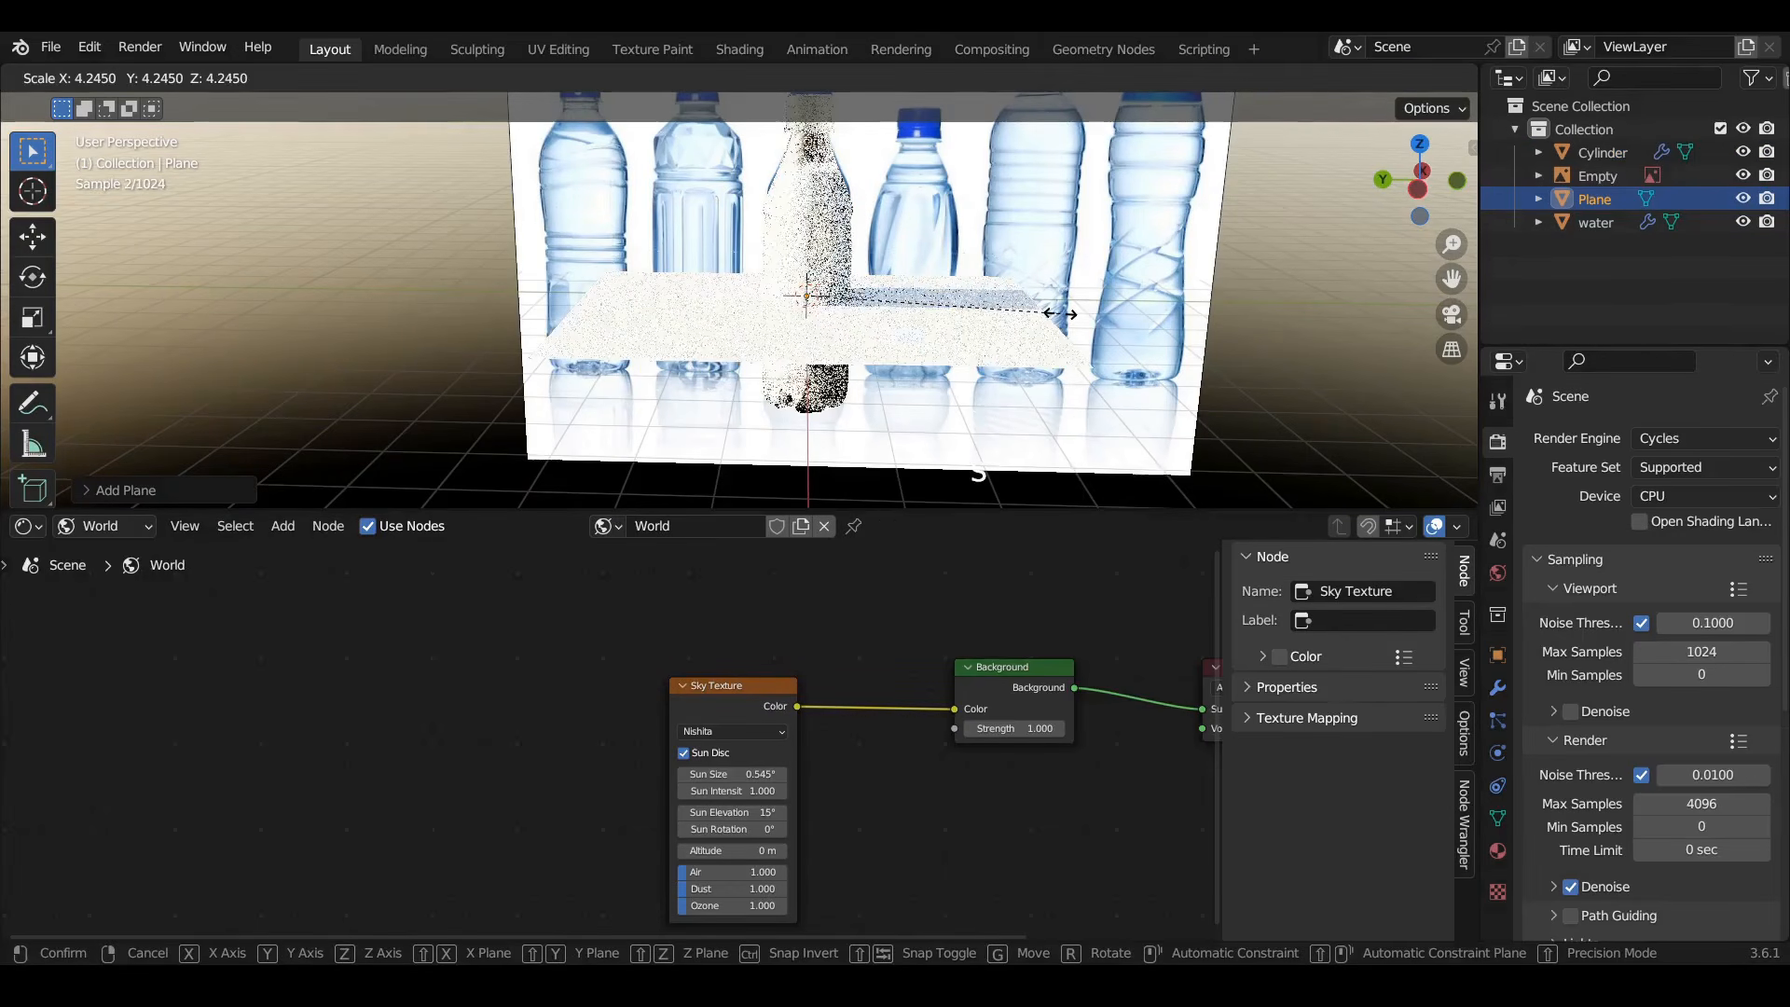
left_click(1157, 328)
Select the water and Cylinder objects together and move them up along Z by about 2.1 m
left_click(830, 233)
middle_click_drag(890, 240, 844, 380, "shift")
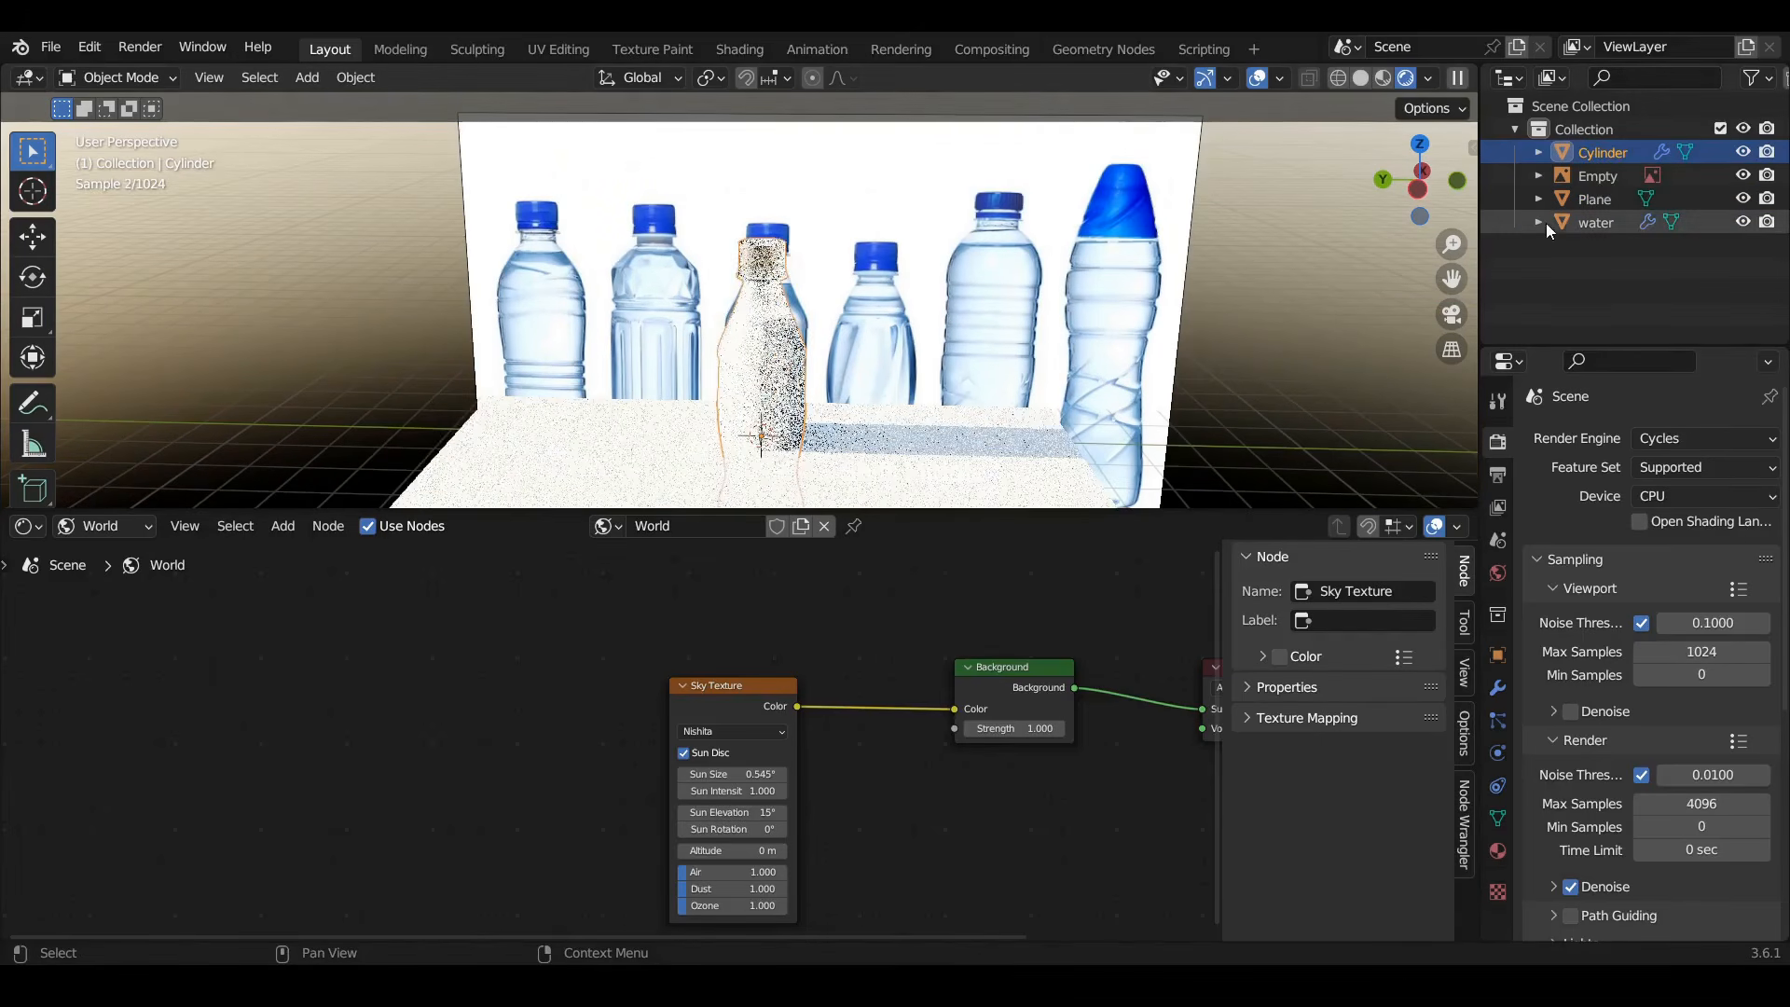
left_click(1604, 225)
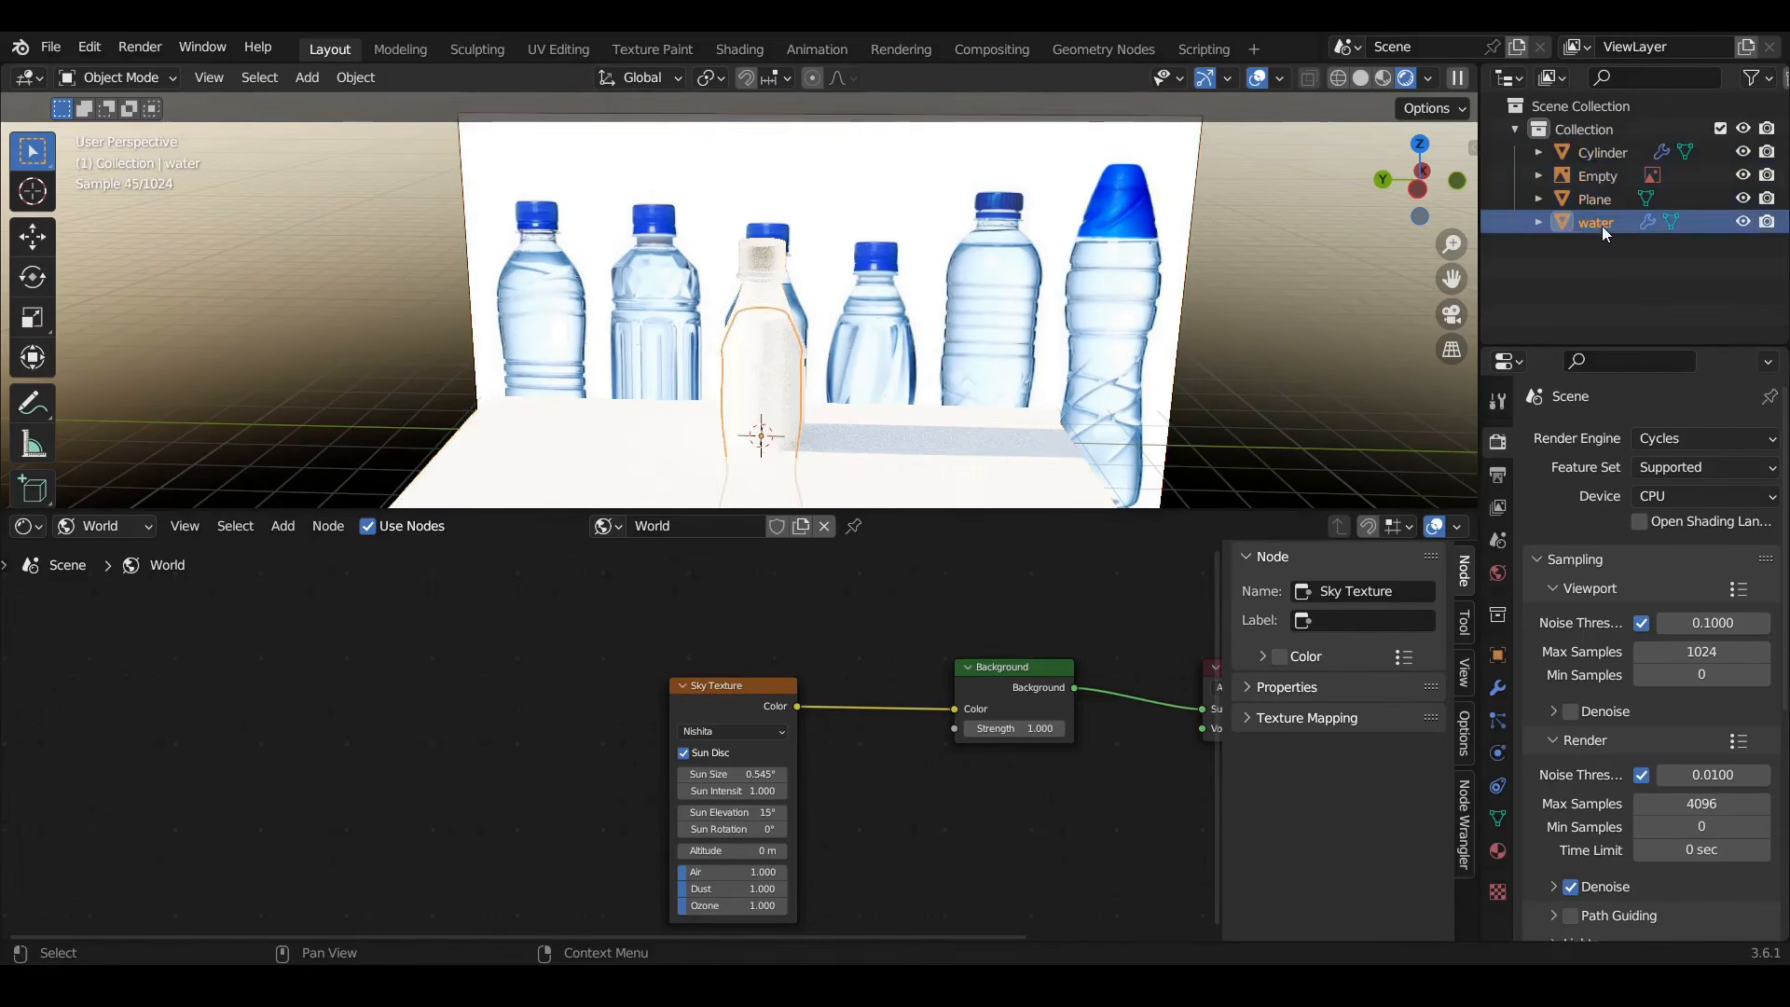
left_click(1603, 152, "ctrl")
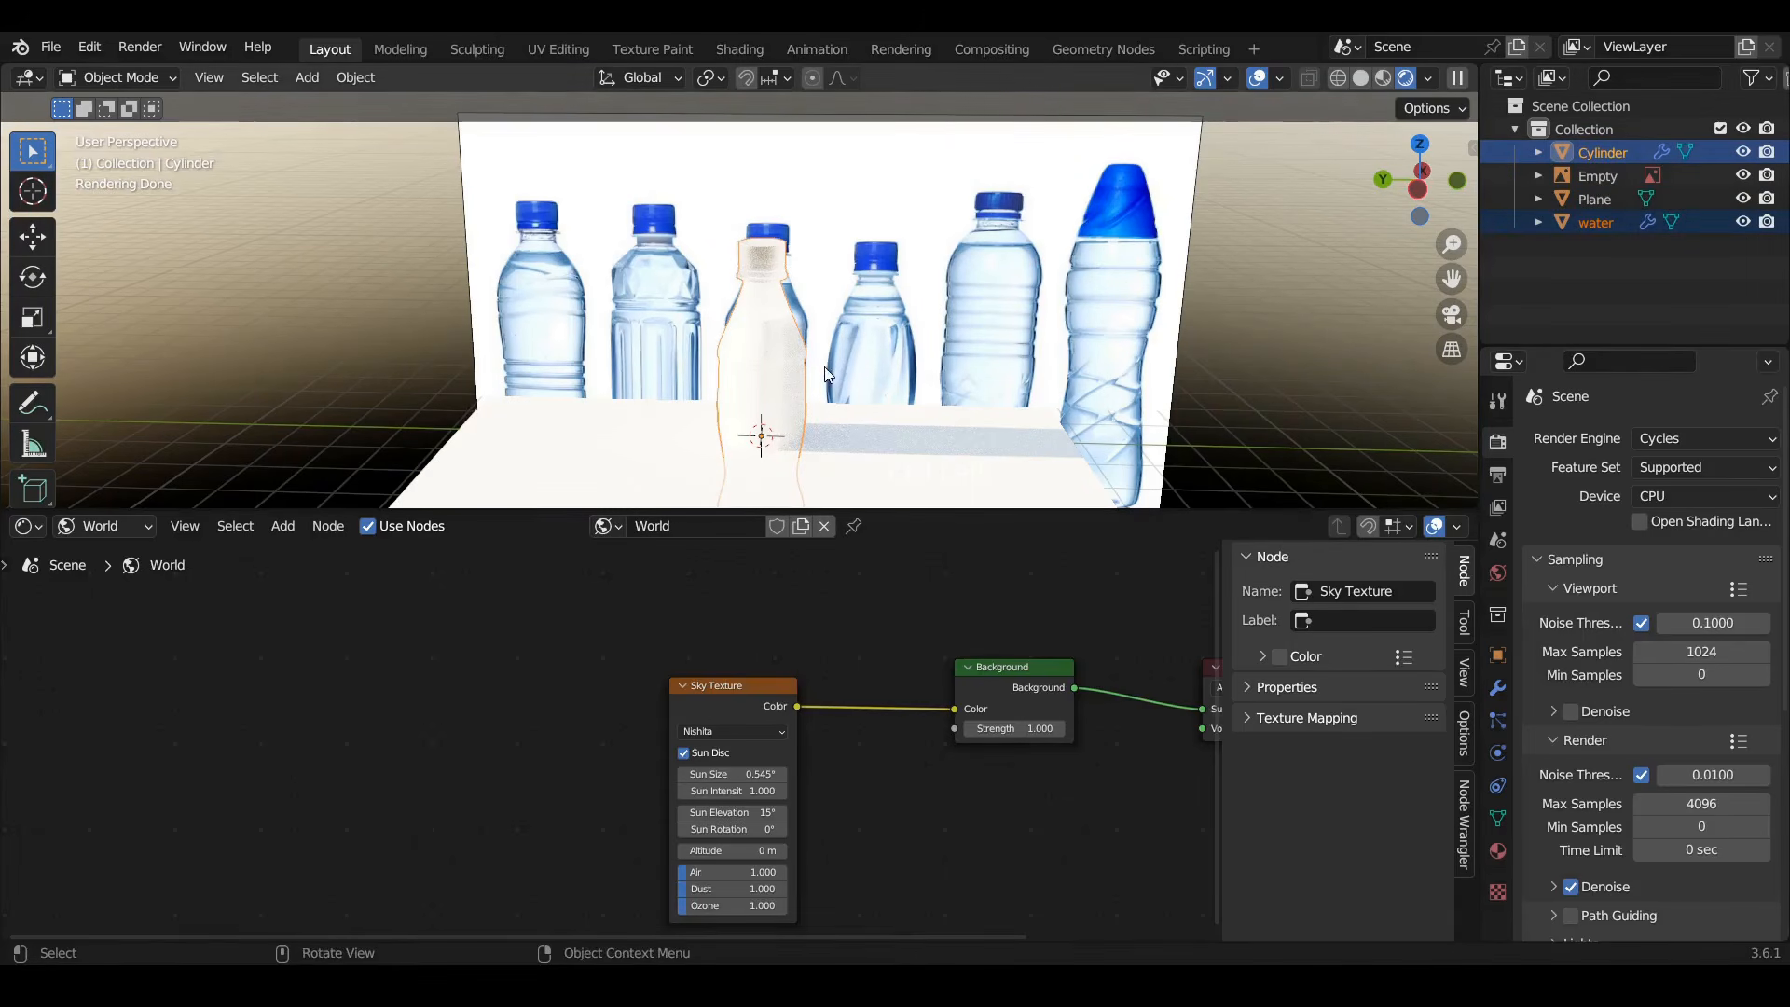
key("g")
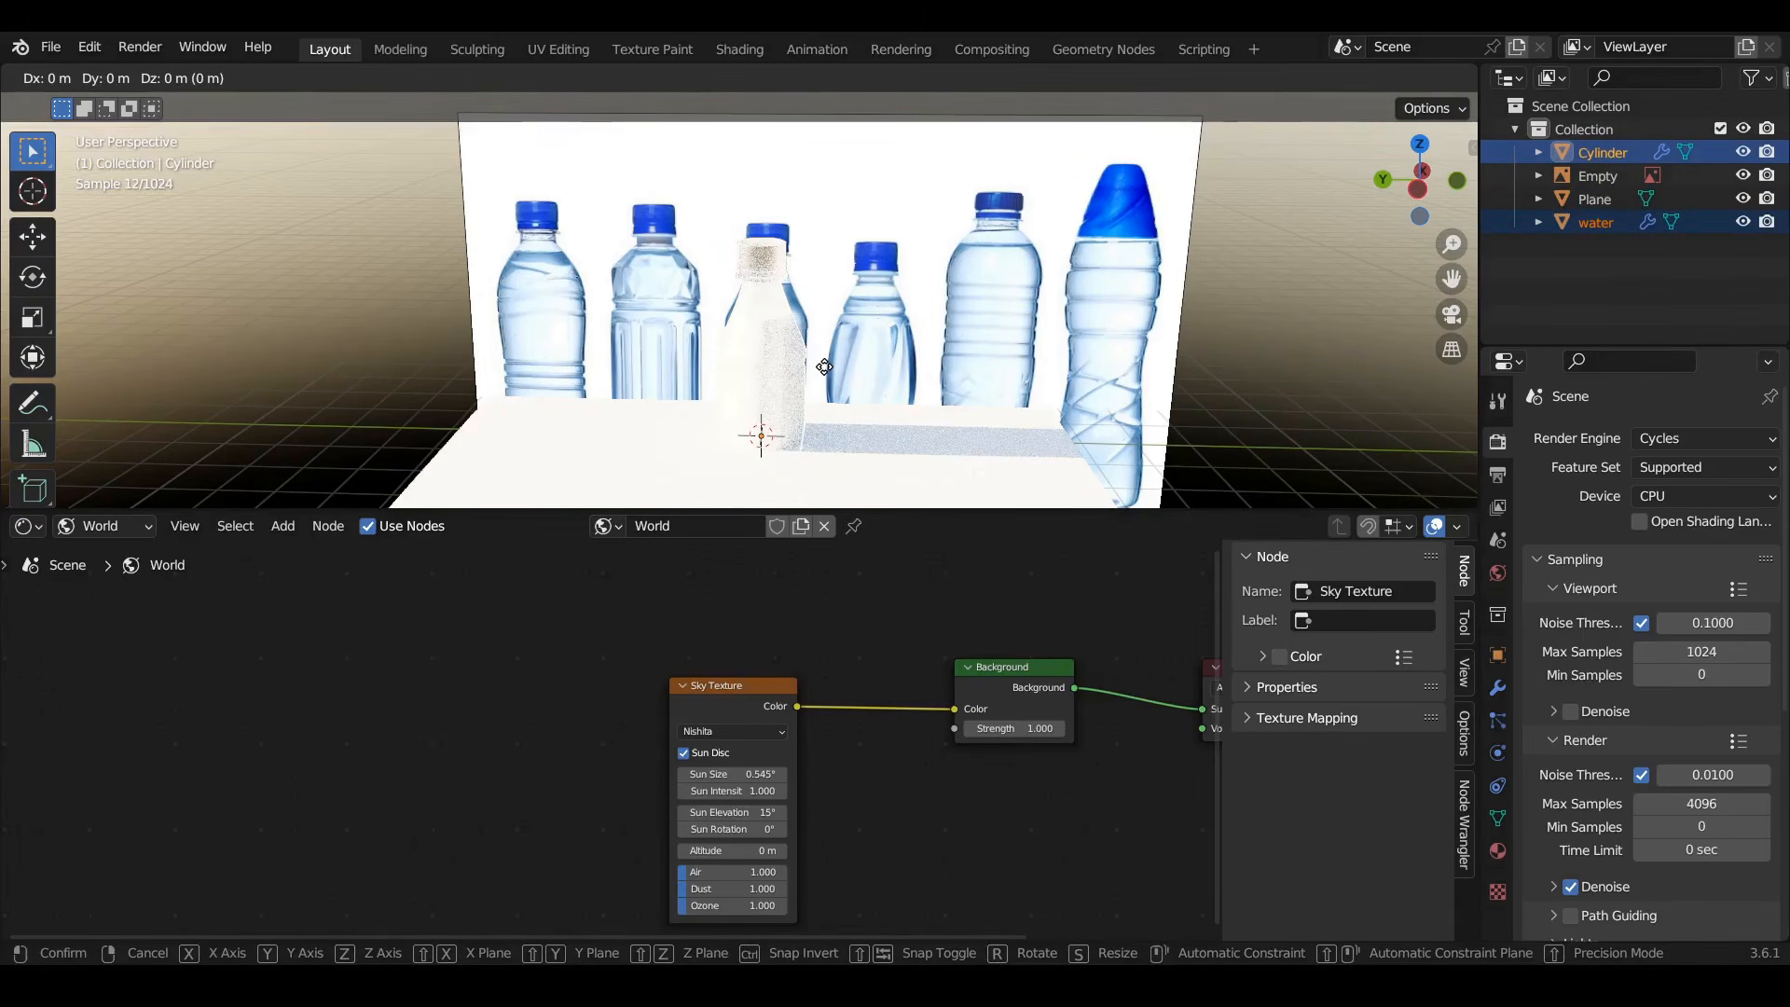
key("z")
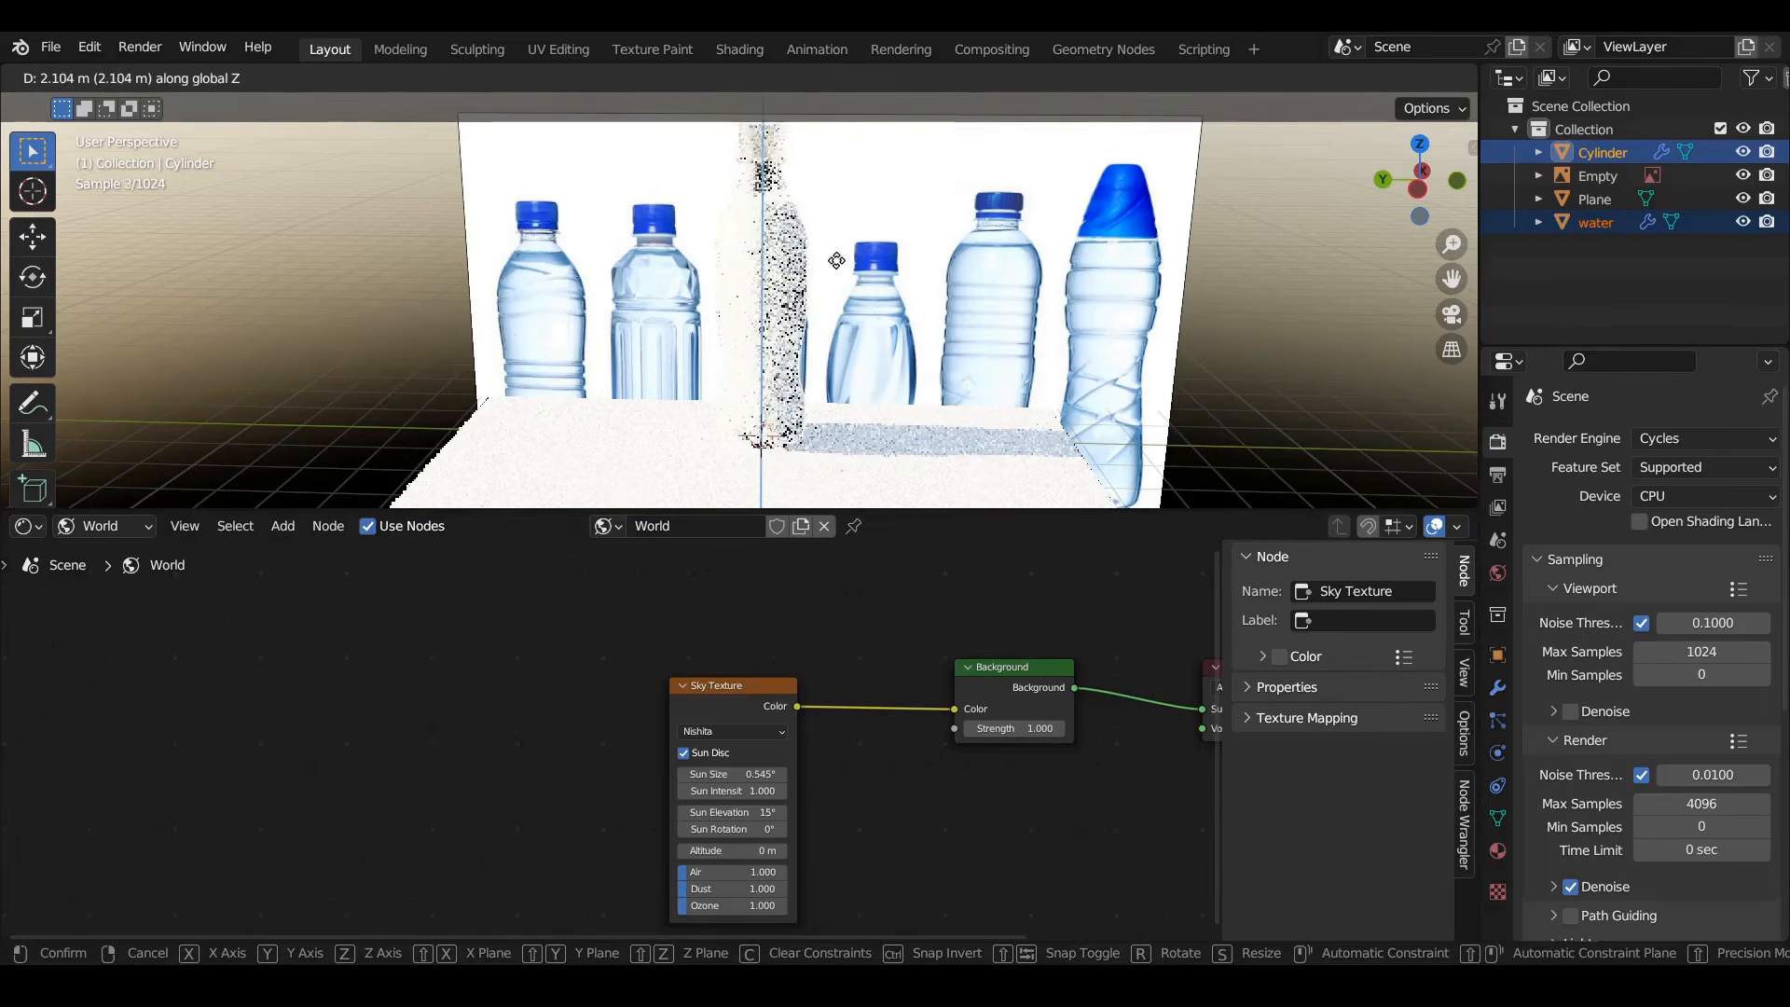
left_click(836, 260)
Inspect the bottle's neck up close and switch the shader nodes back to the bottle's object material
scroll(722, 288, "up", 5)
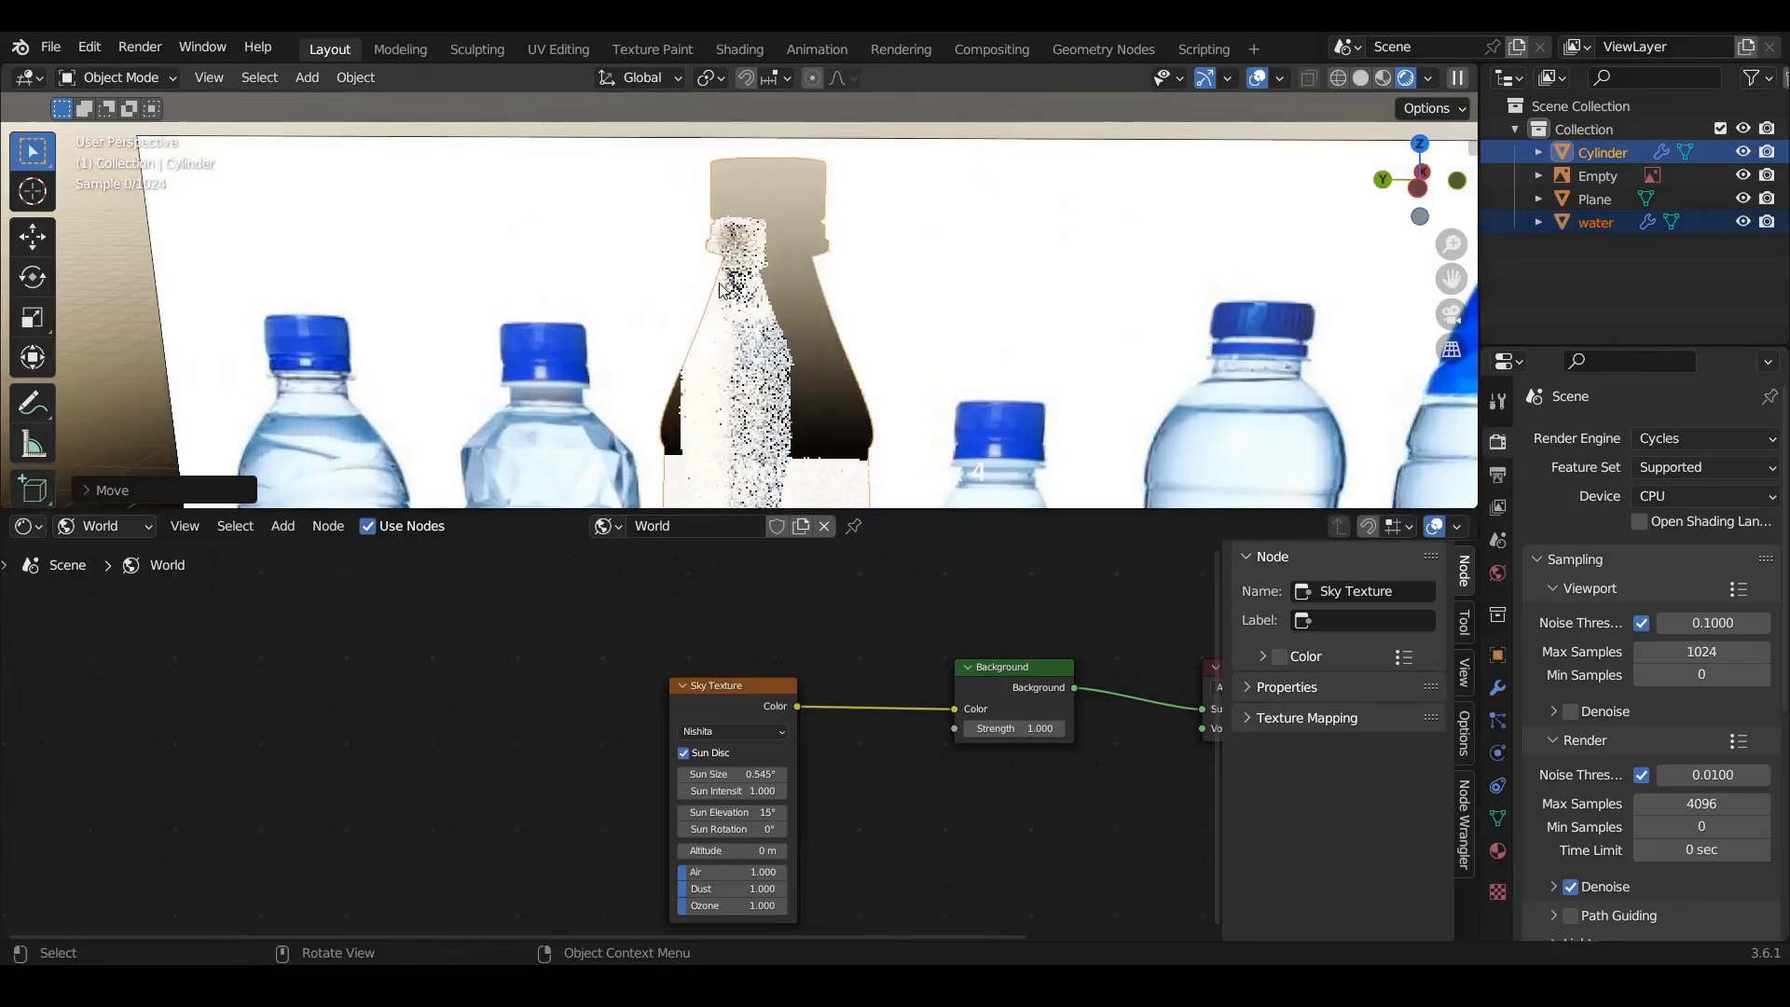
scroll(722, 290, "up", 6)
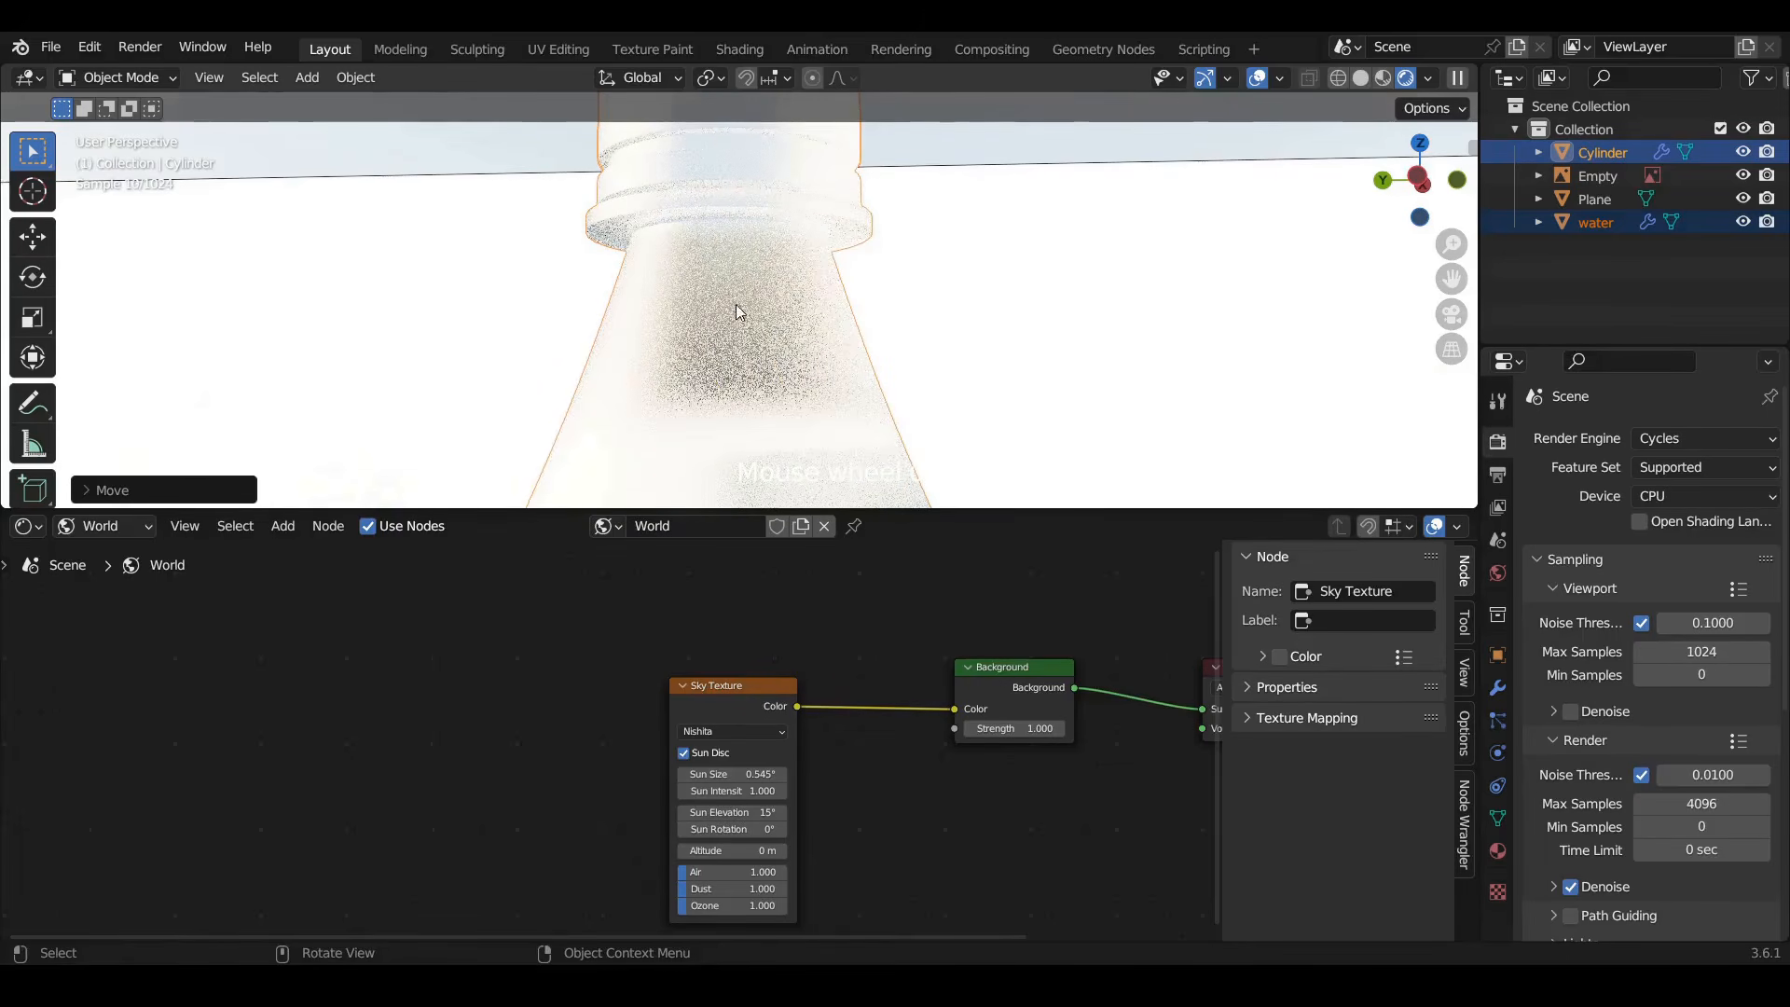
left_click(103, 526)
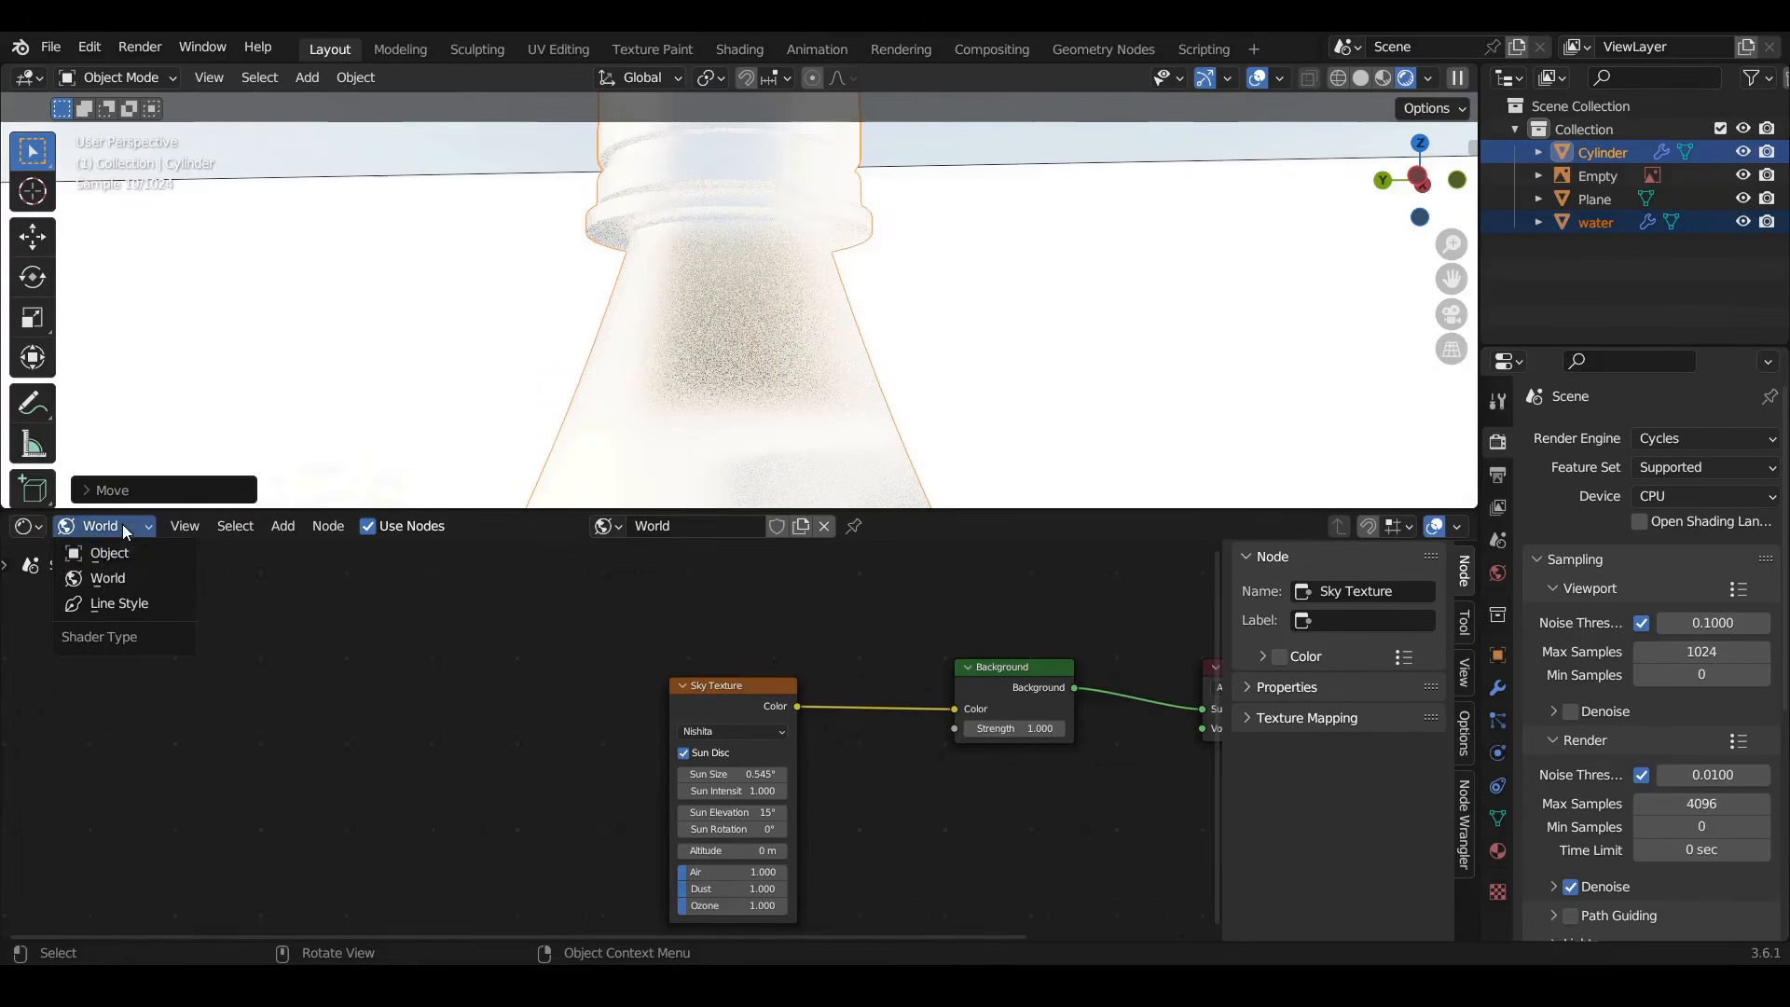
left_click(110, 557)
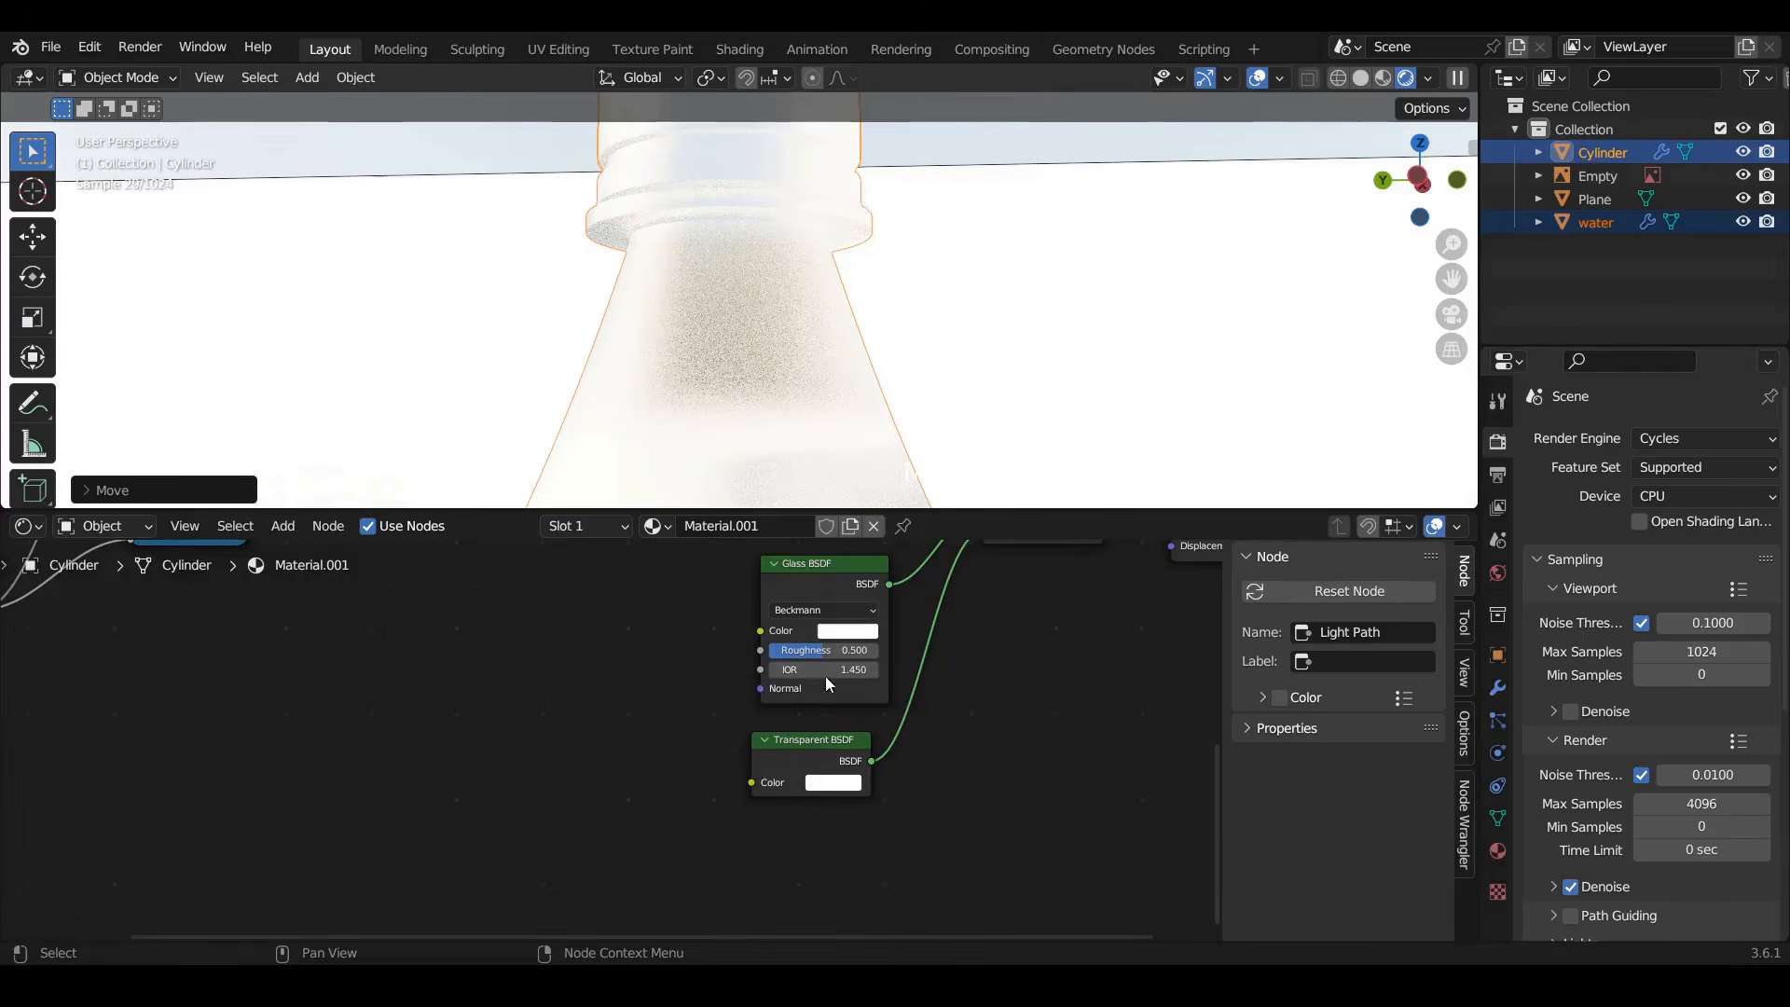
Lower the Roughness of the bottle material's Glass BSDF to about 0.037
scroll(825, 675, "up", 3)
left_click_drag(817, 641, 734, 642)
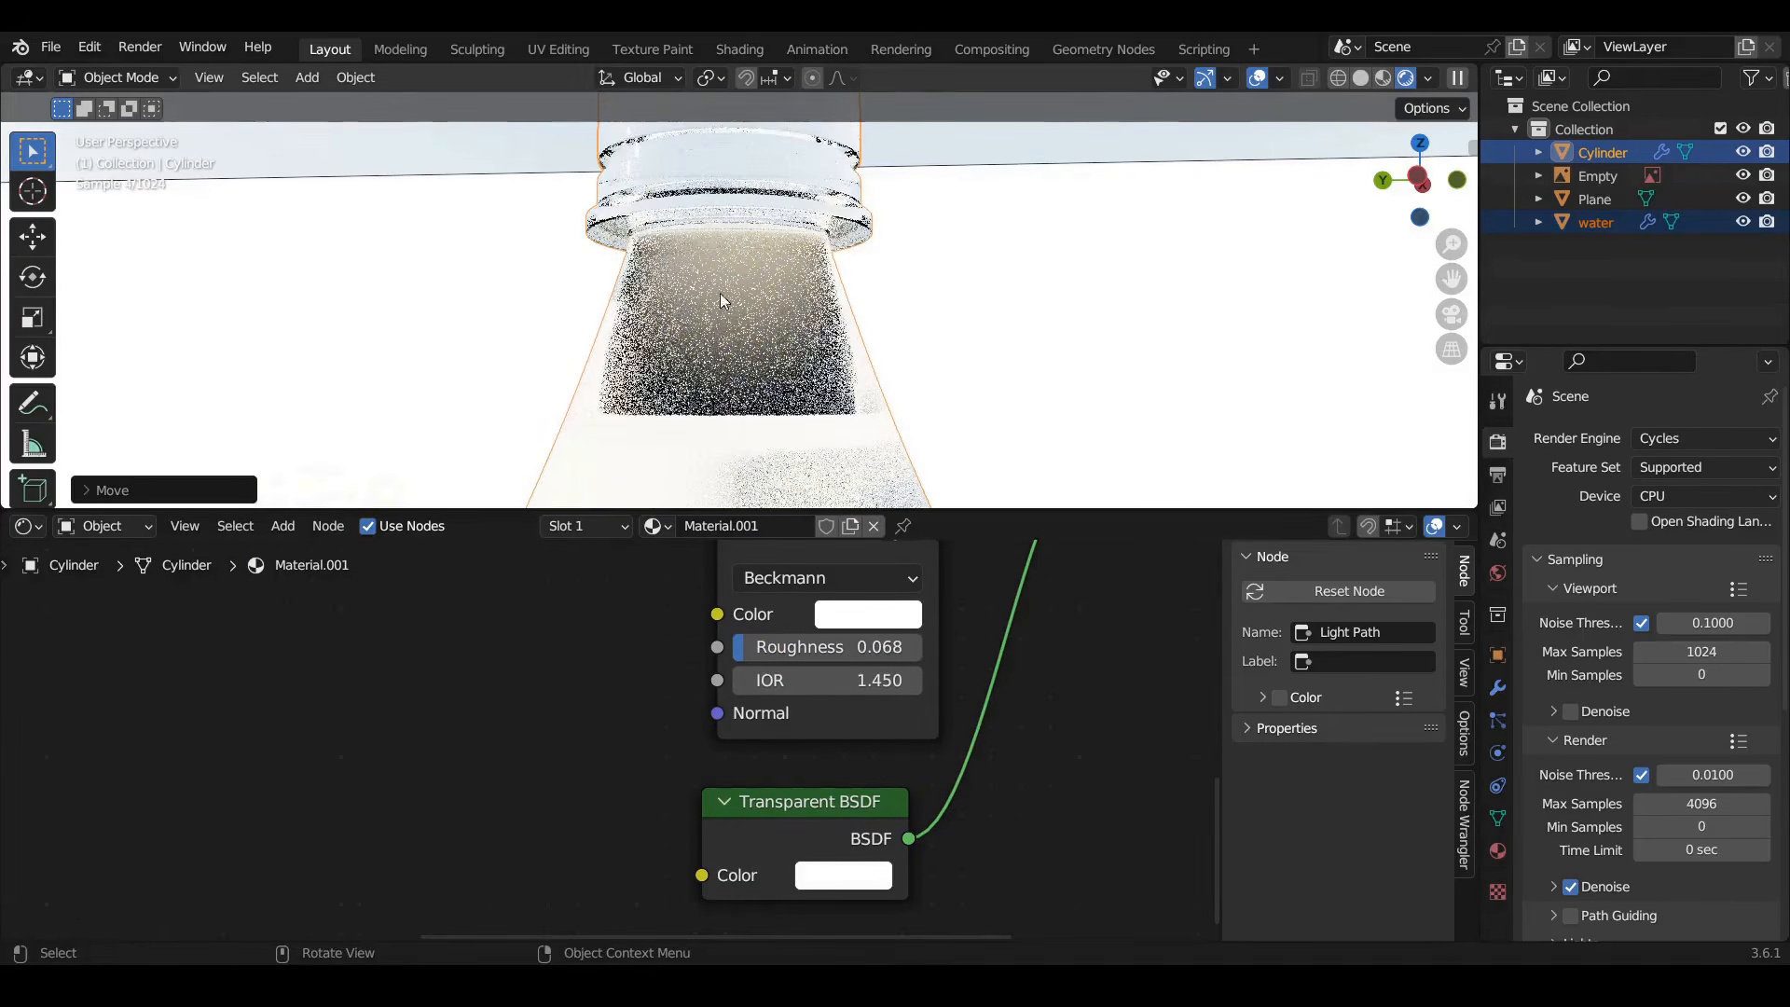
scroll(695, 281, "down", 5)
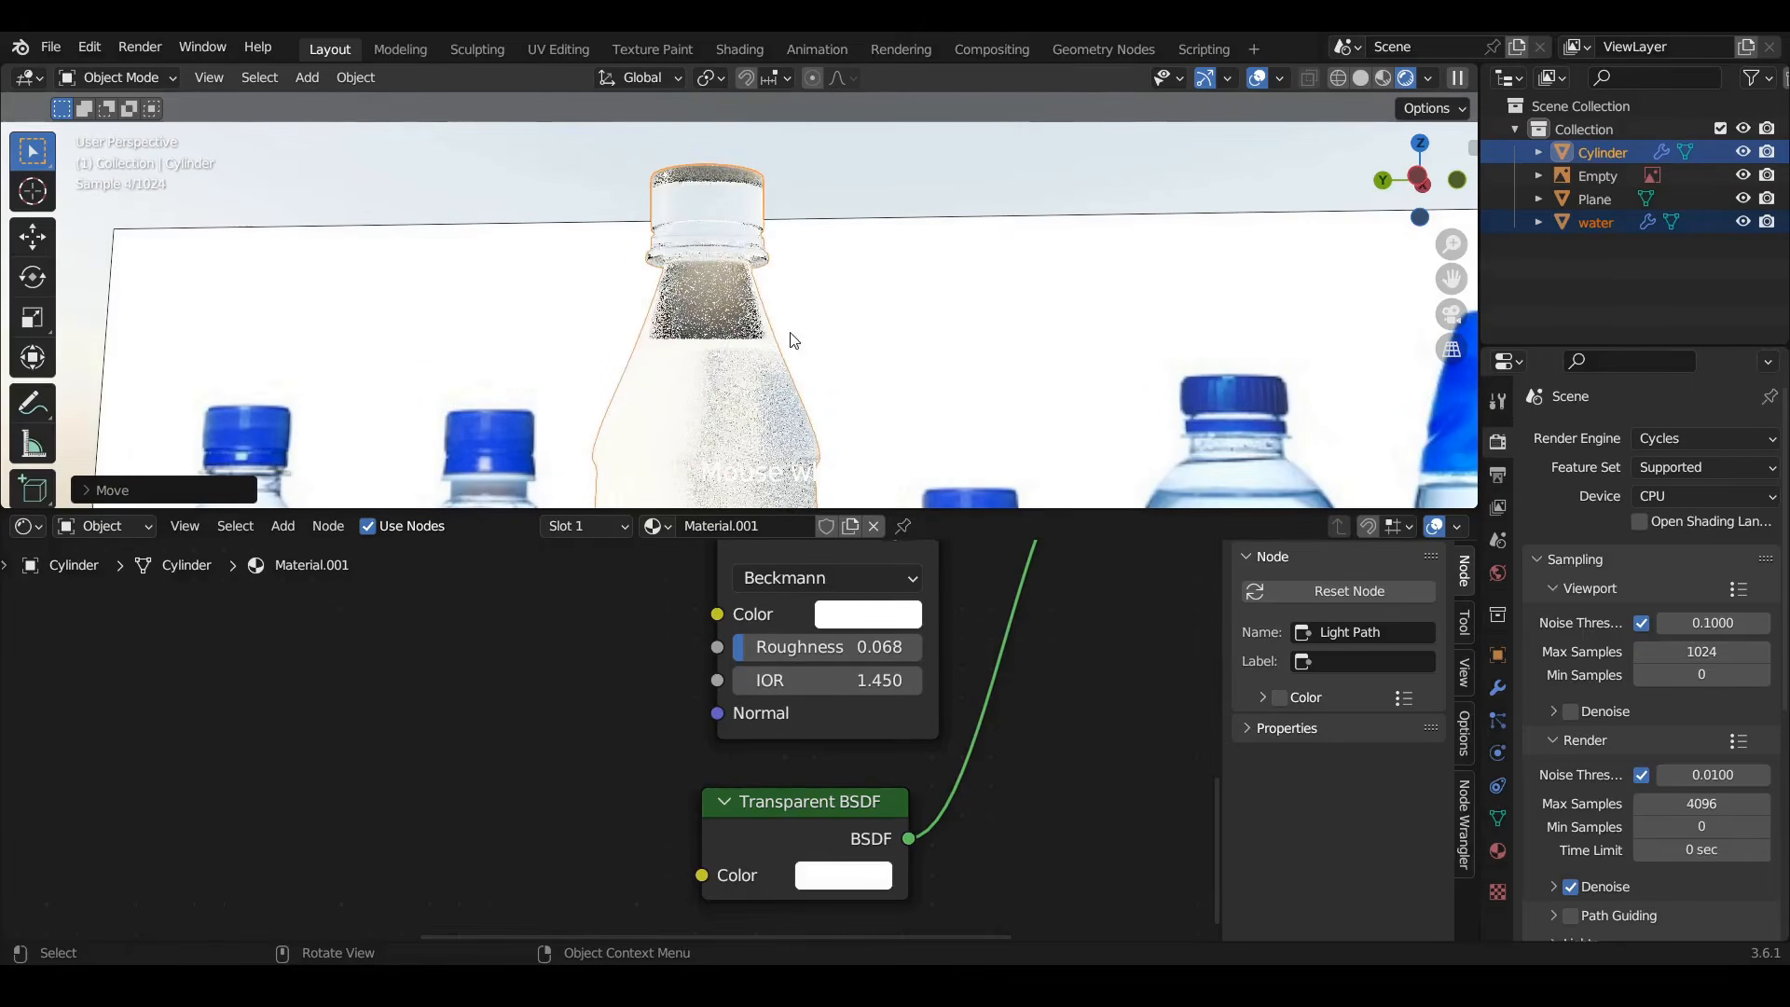
middle_click_drag(1095, 474, 1099, 366, "shift")
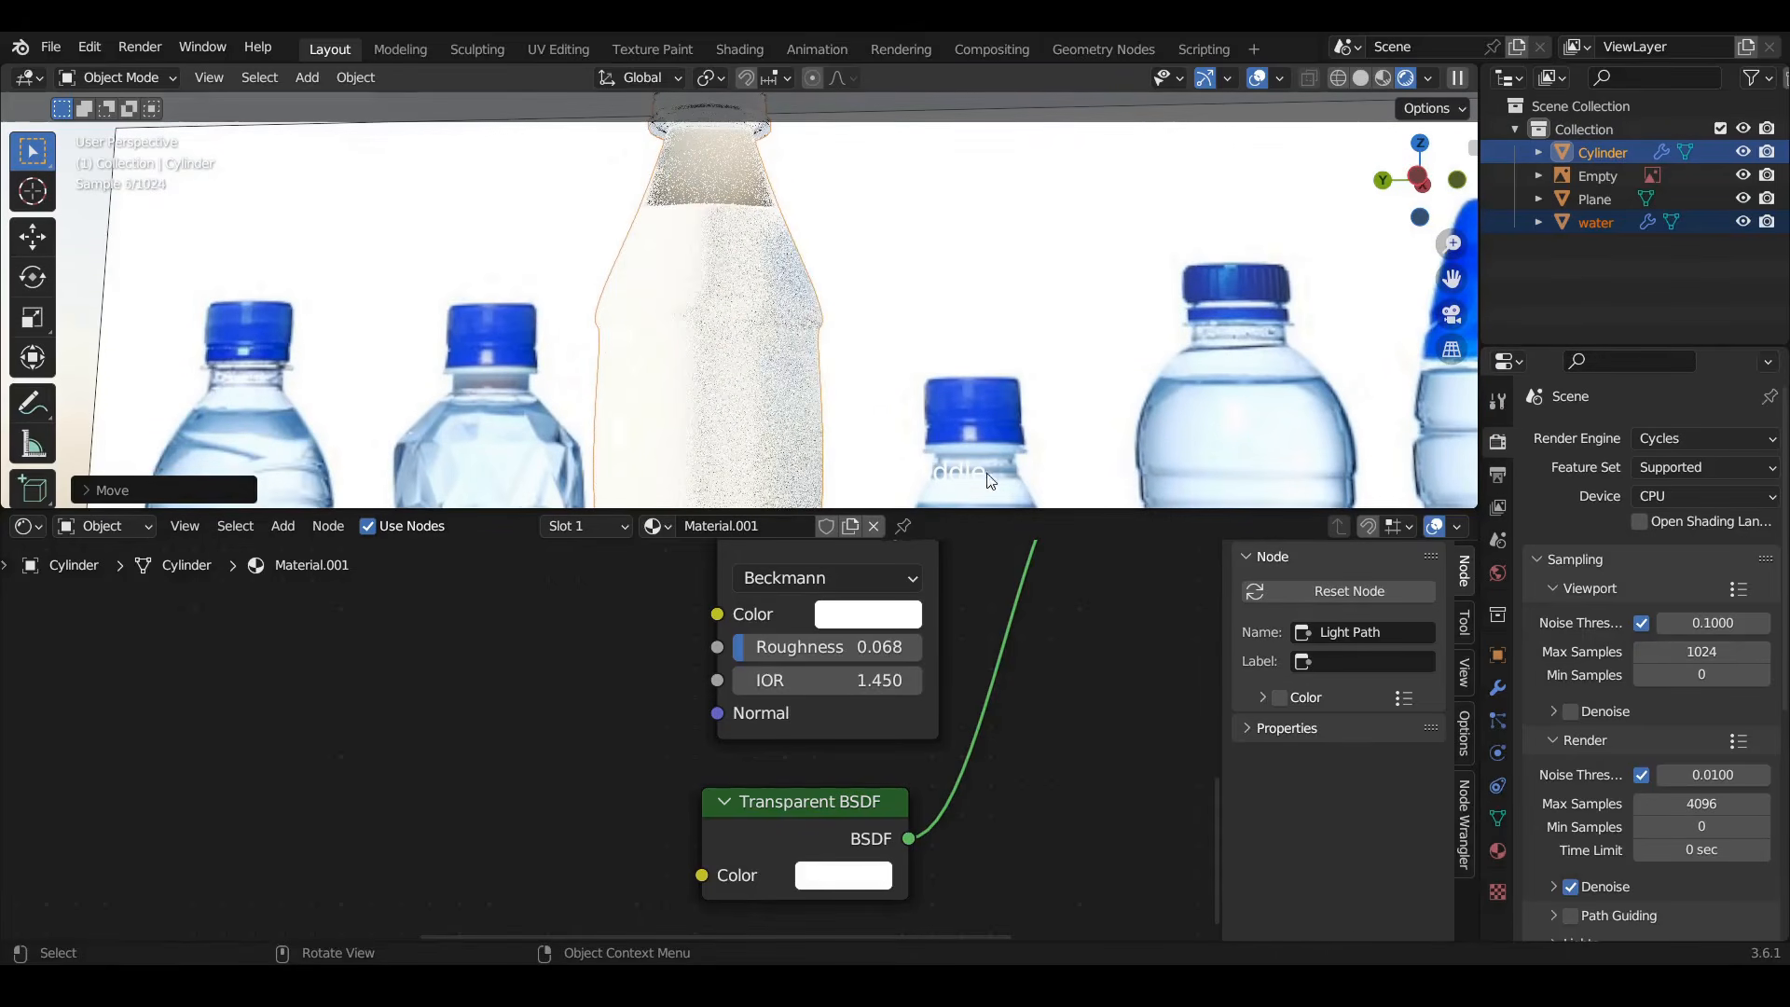
left_click(779, 653)
left_click_drag(780, 653, 746, 653)
scroll(745, 222, "down", 4)
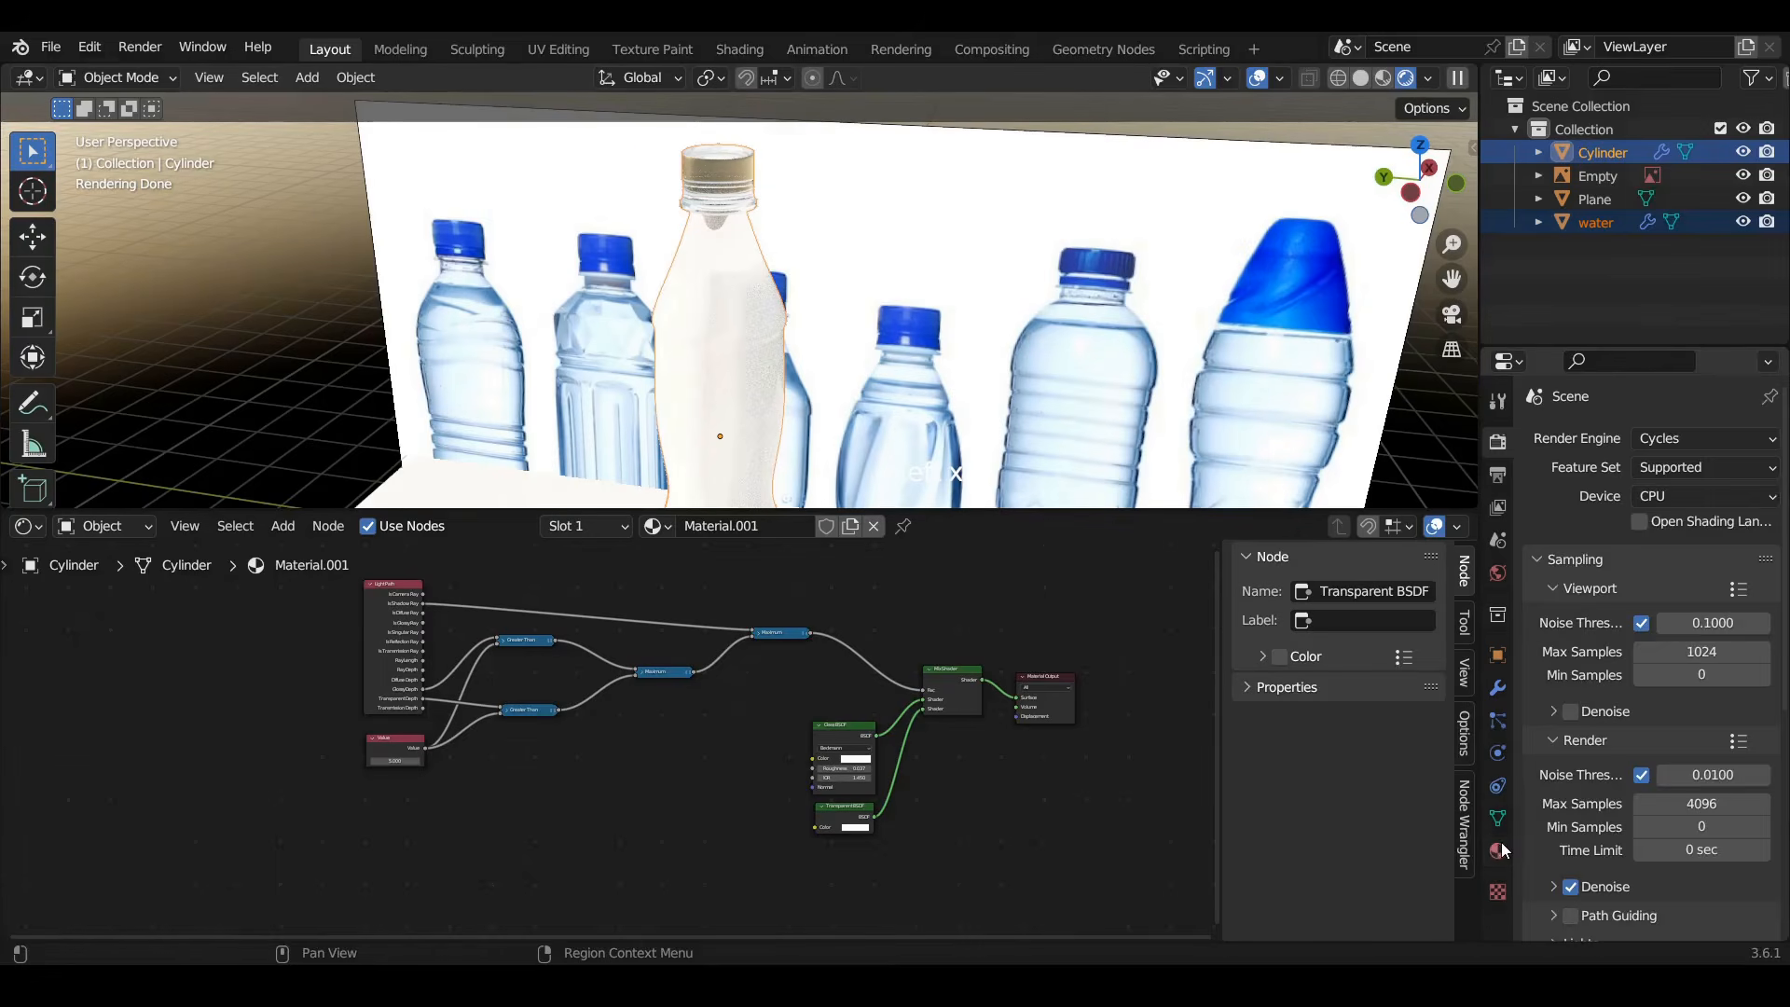
Duplicate the bottle's glass material as a separate material and keep the copy assigned to the Cylinder
left_click(1498, 849)
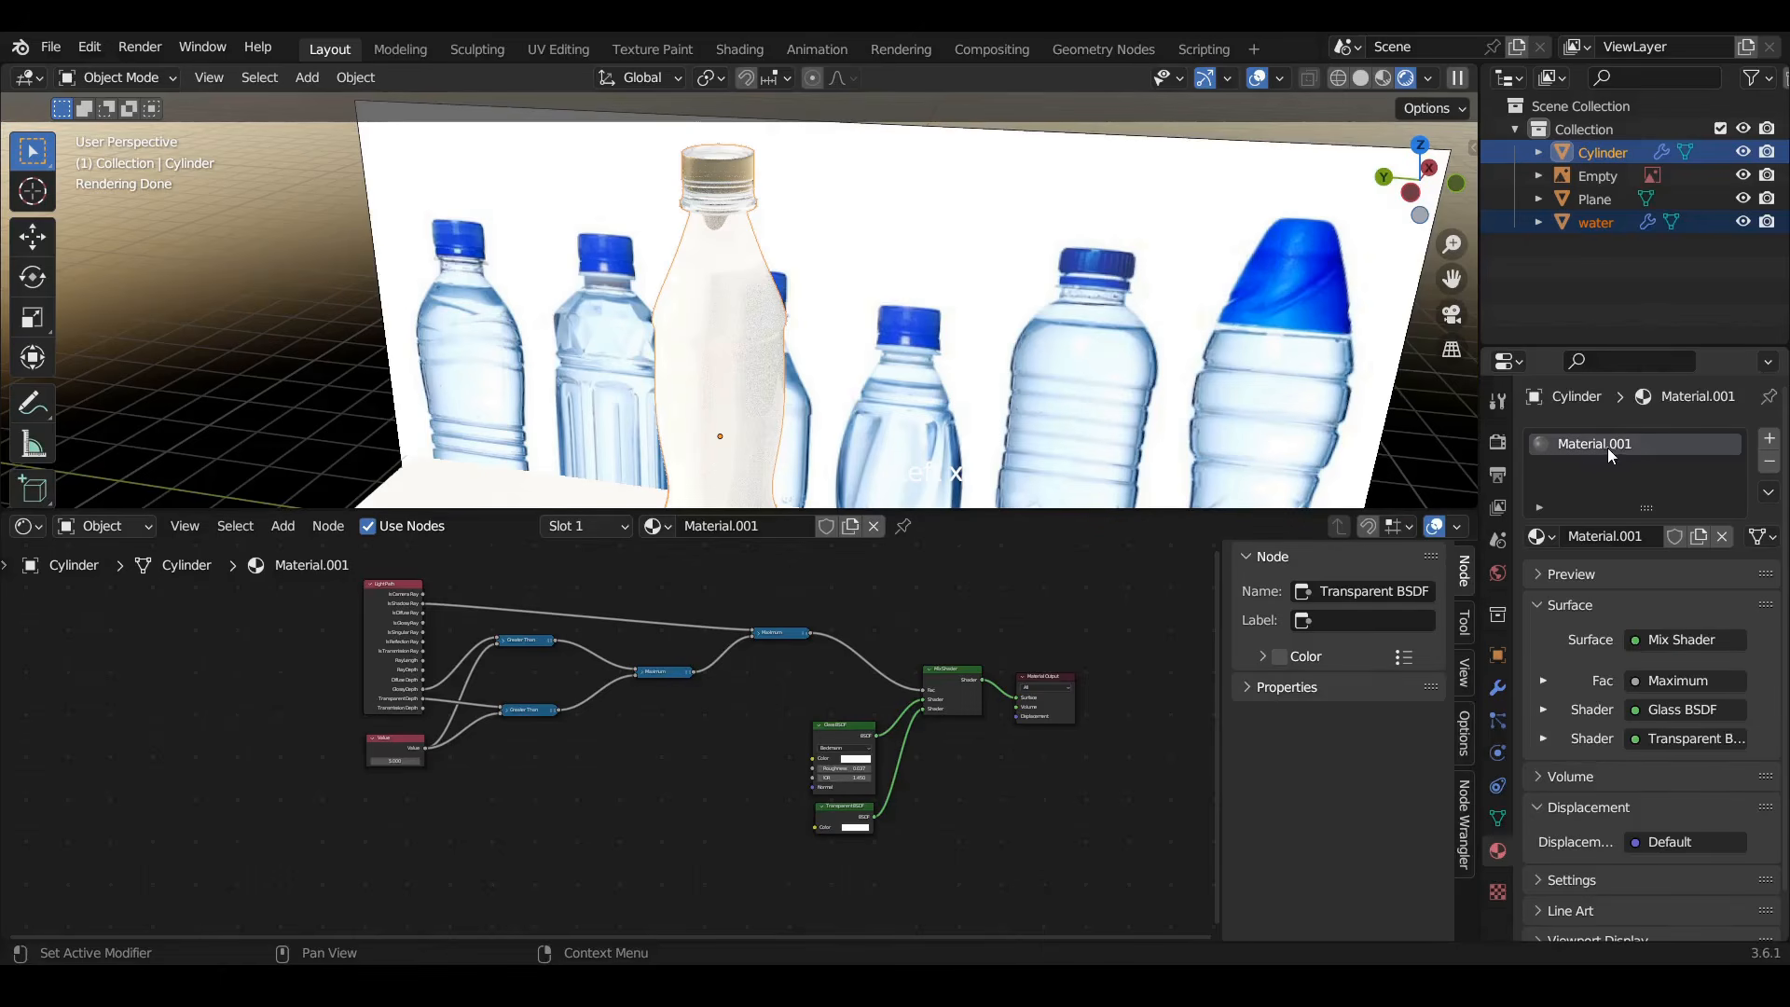
left_click(1699, 536)
left_click(1539, 537)
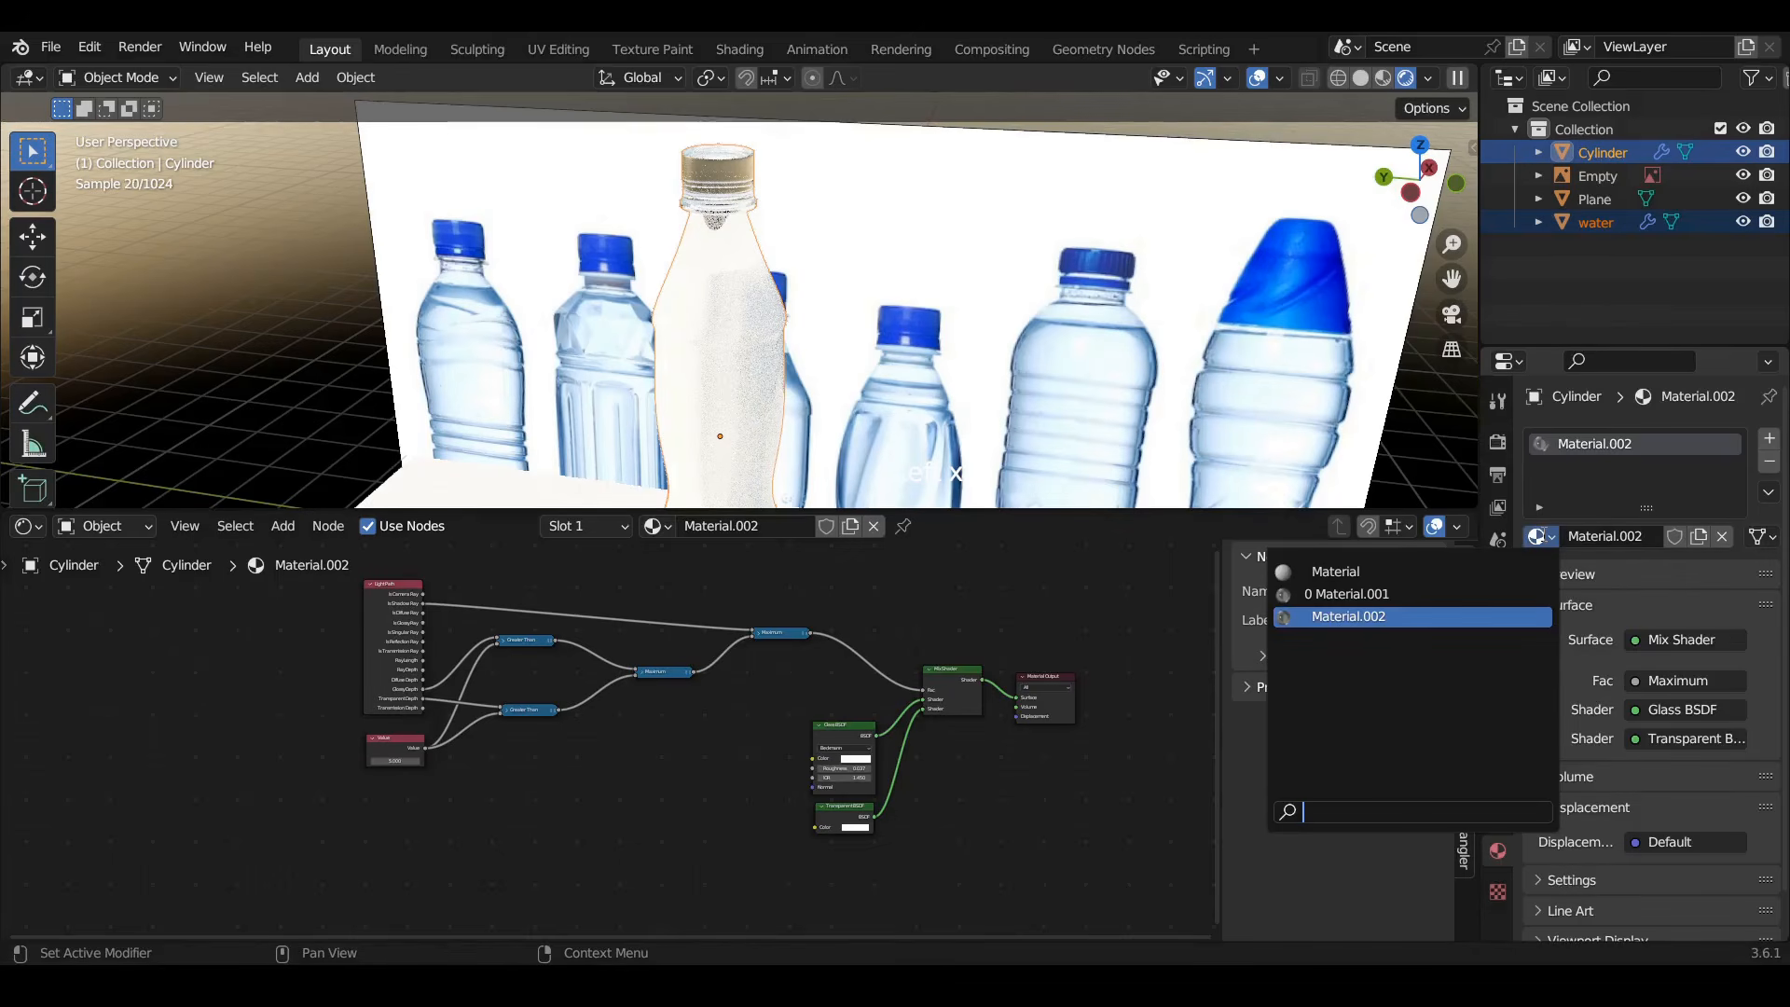
left_click(1390, 623)
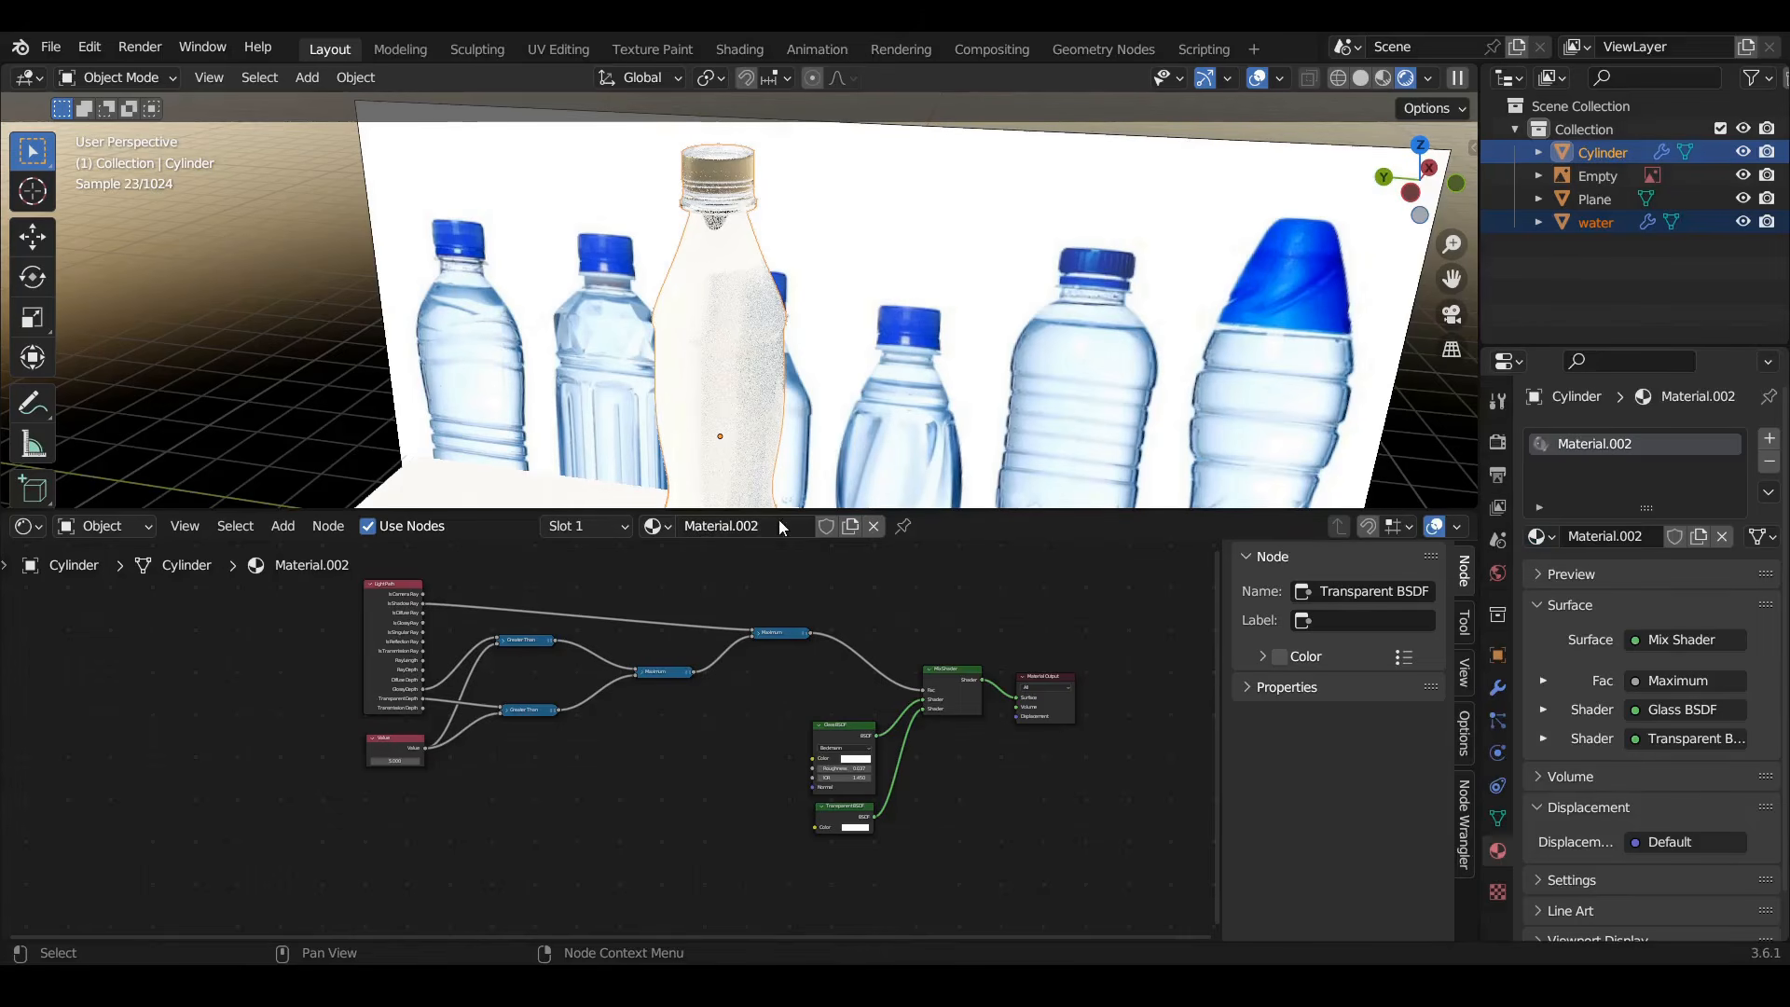
Set the IOR of the copied material's Glass BSDF to 1.333
scroll(867, 765, "up", 8)
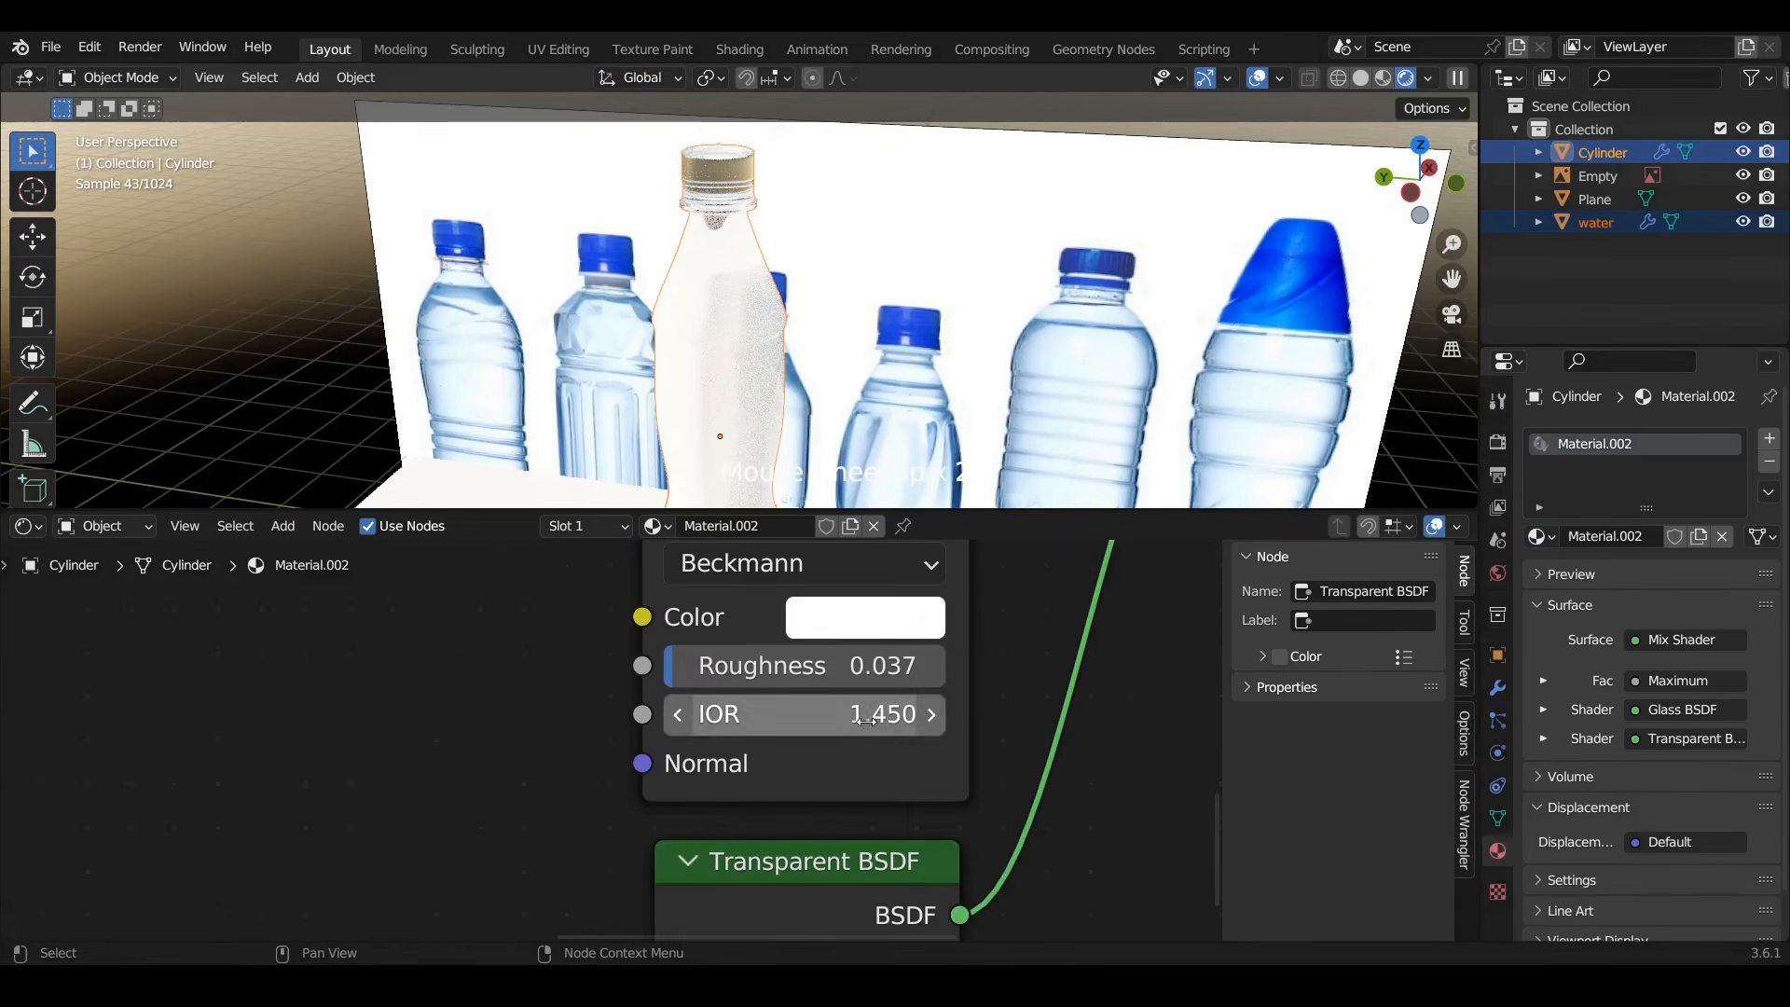
left_click(868, 723)
type("1")
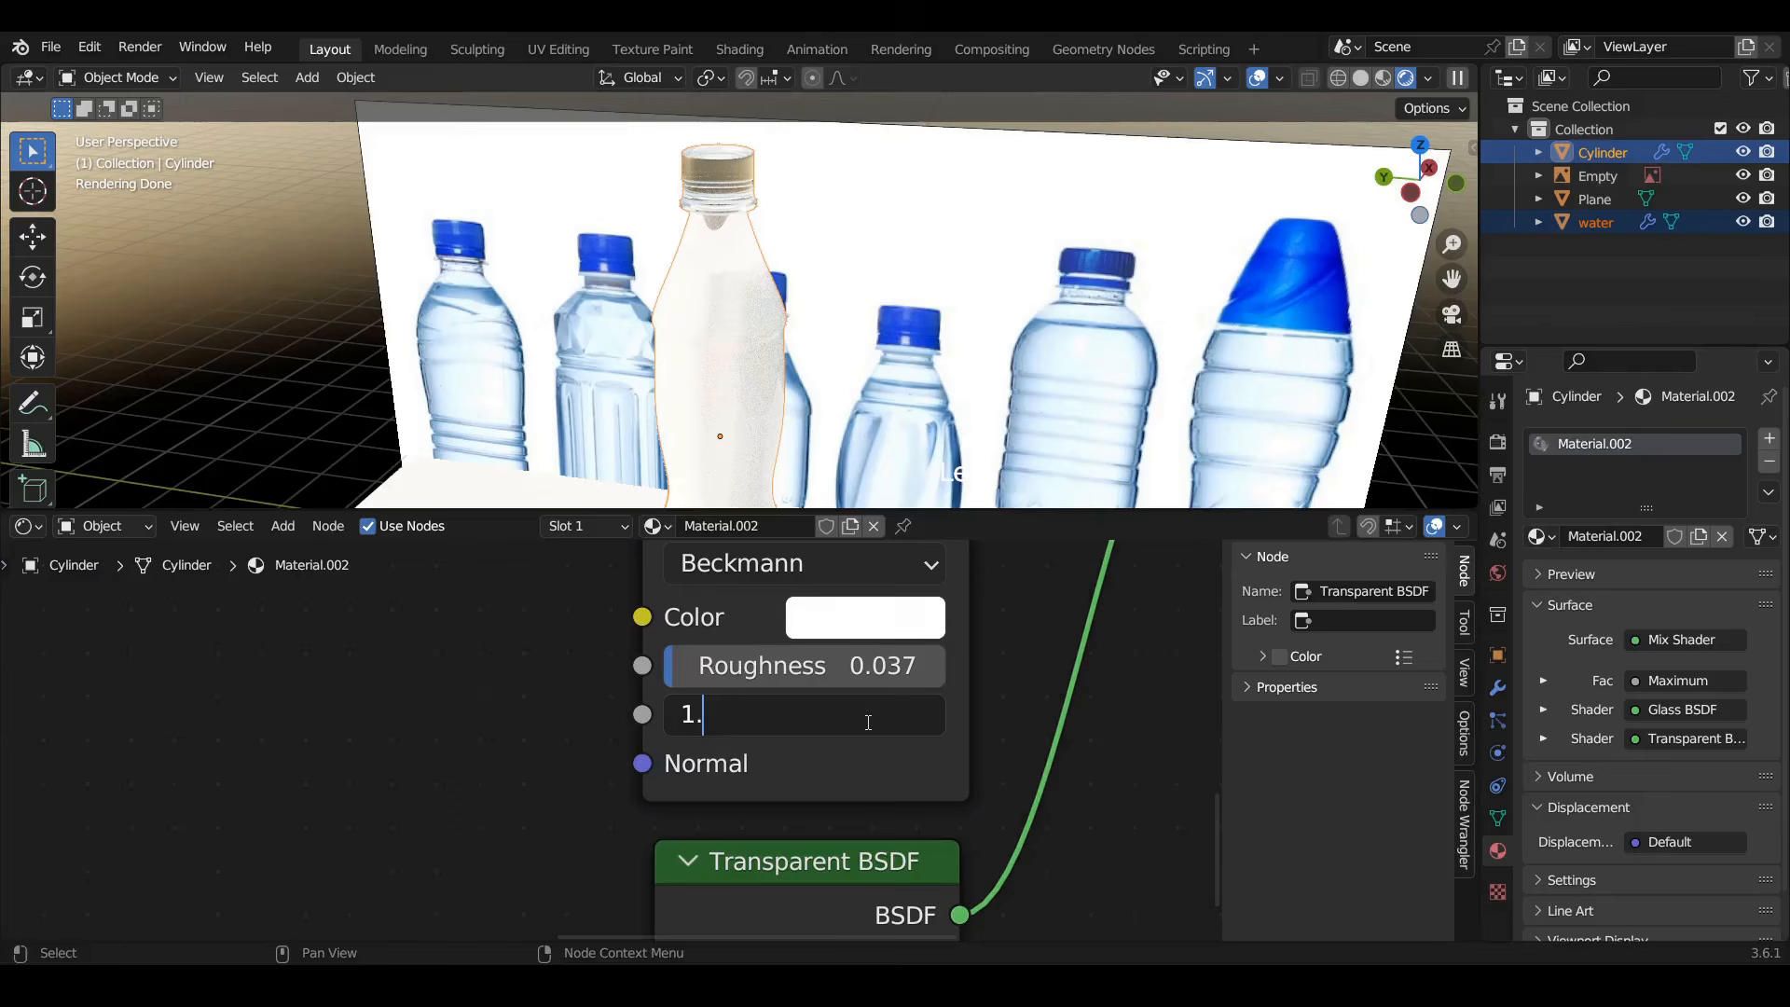
type(".333")
key("Return")
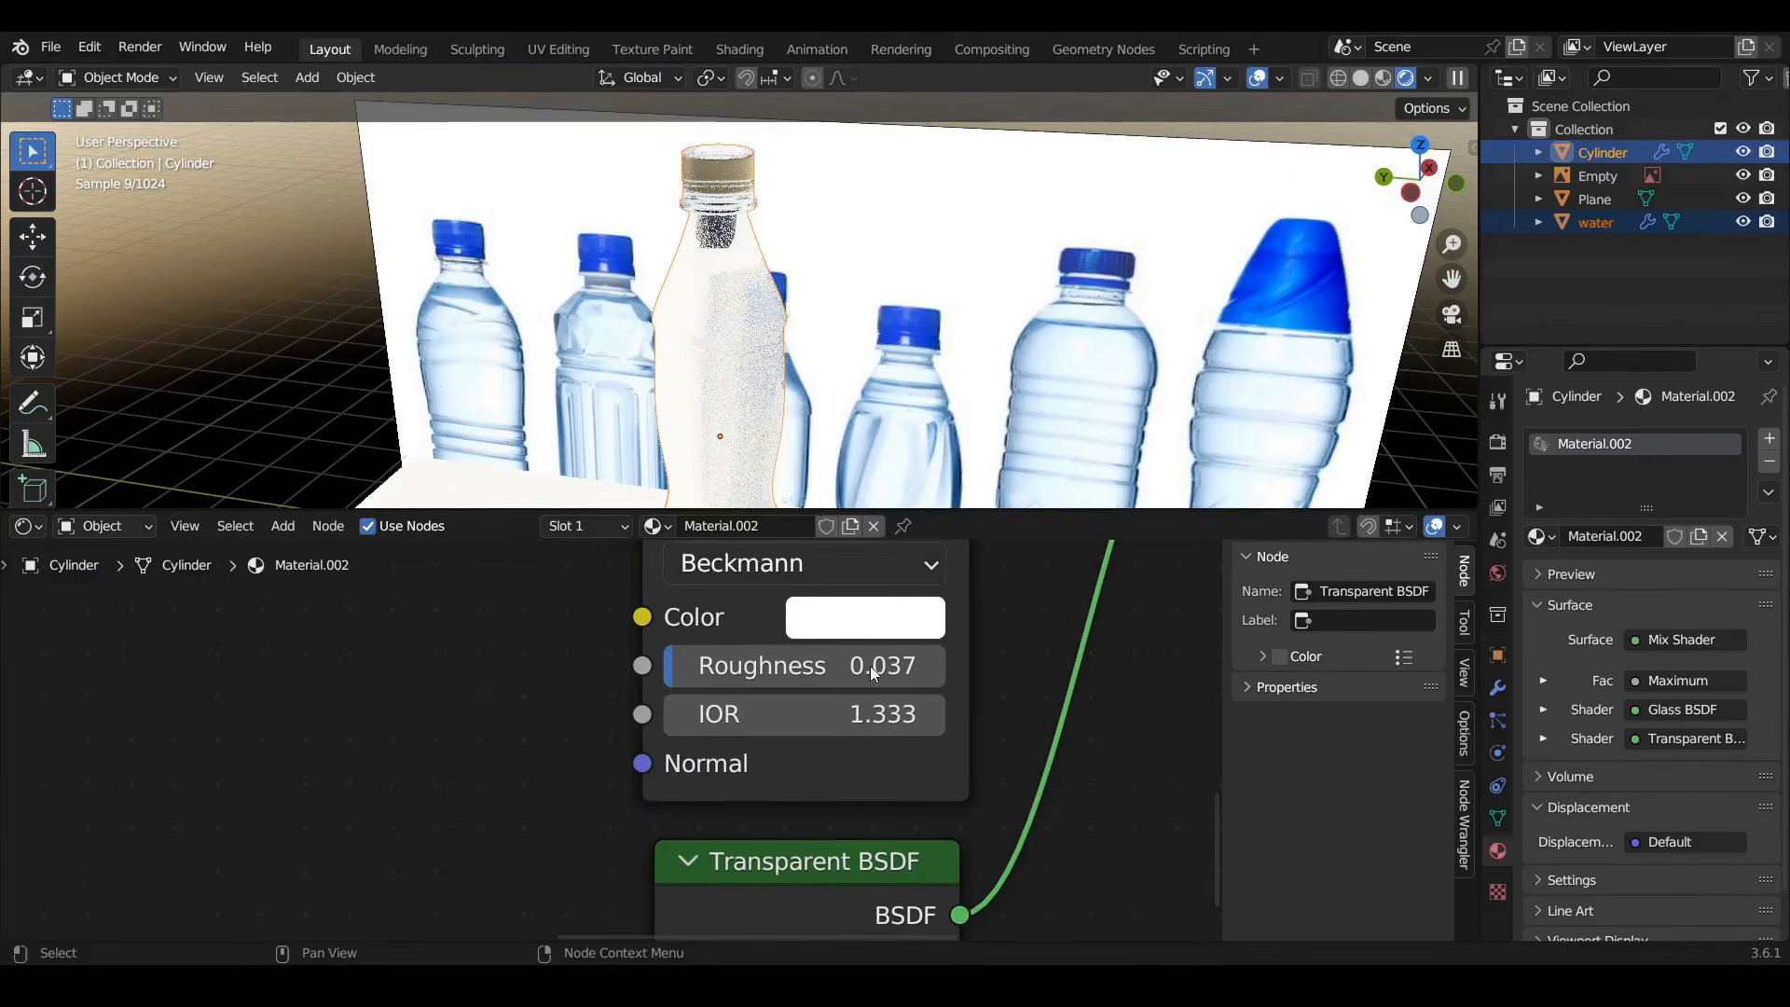
scroll(870, 666, "down", 2)
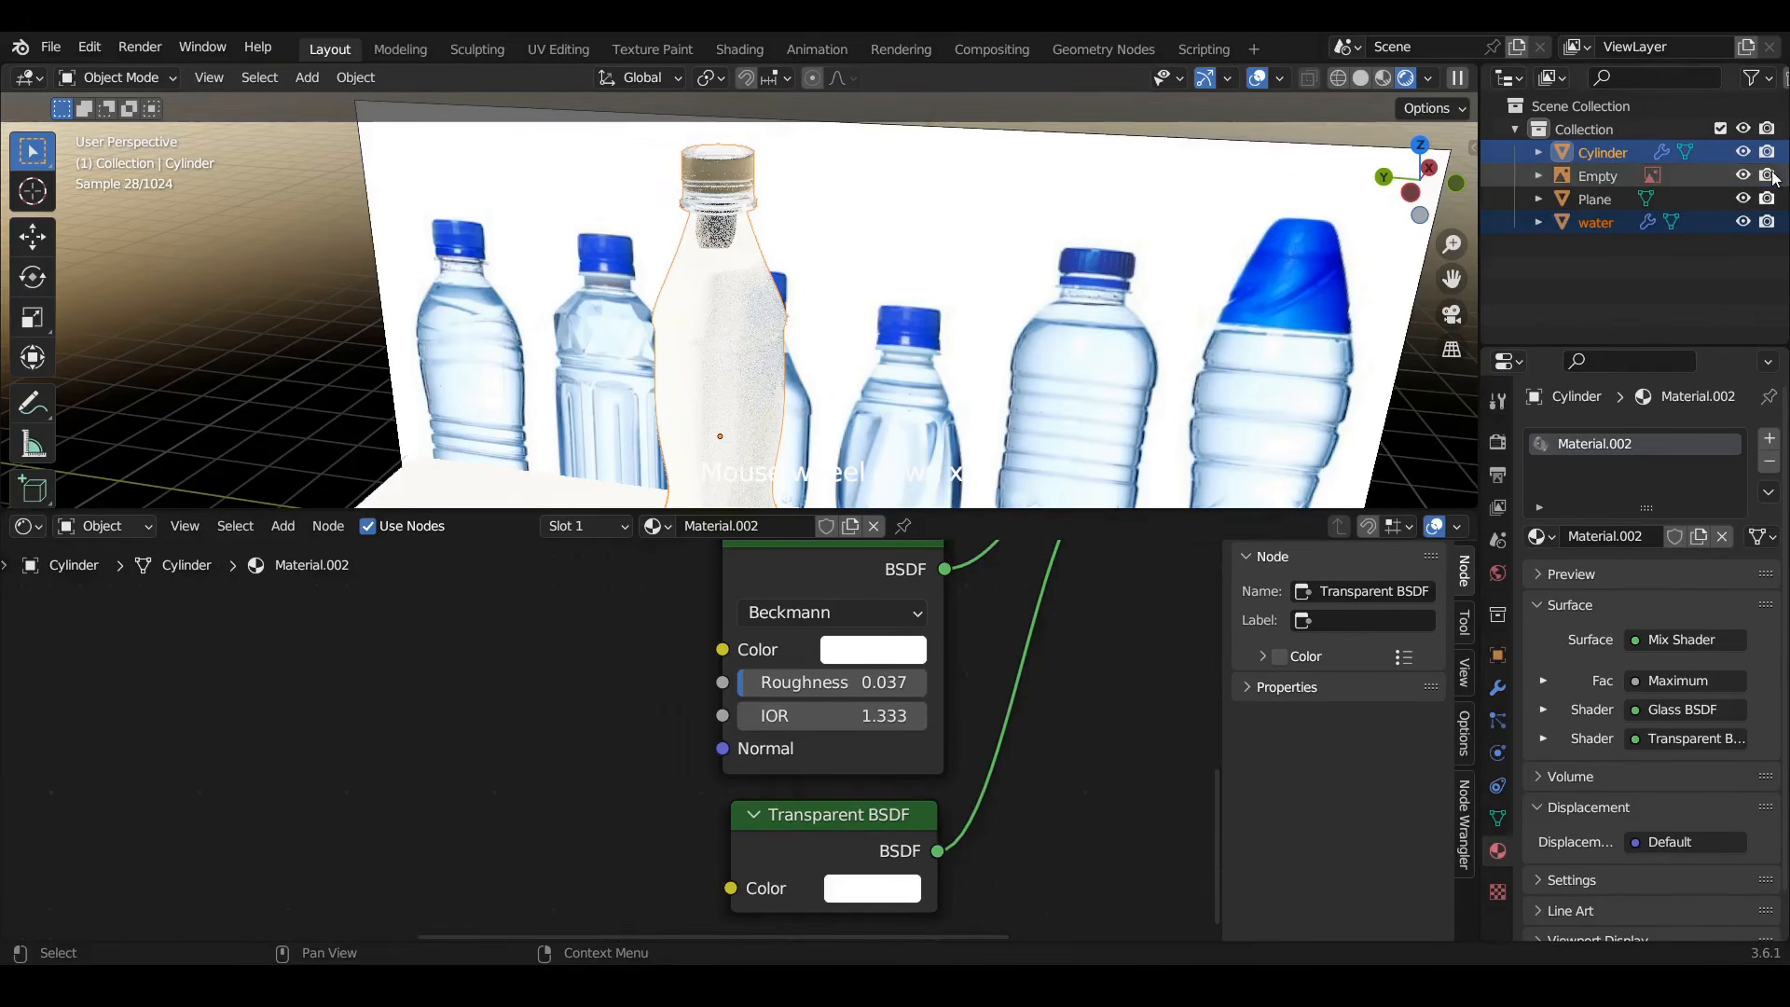
Assign the existing Material.002 to the water object and check how it renders inside the bottle
left_click(1608, 221)
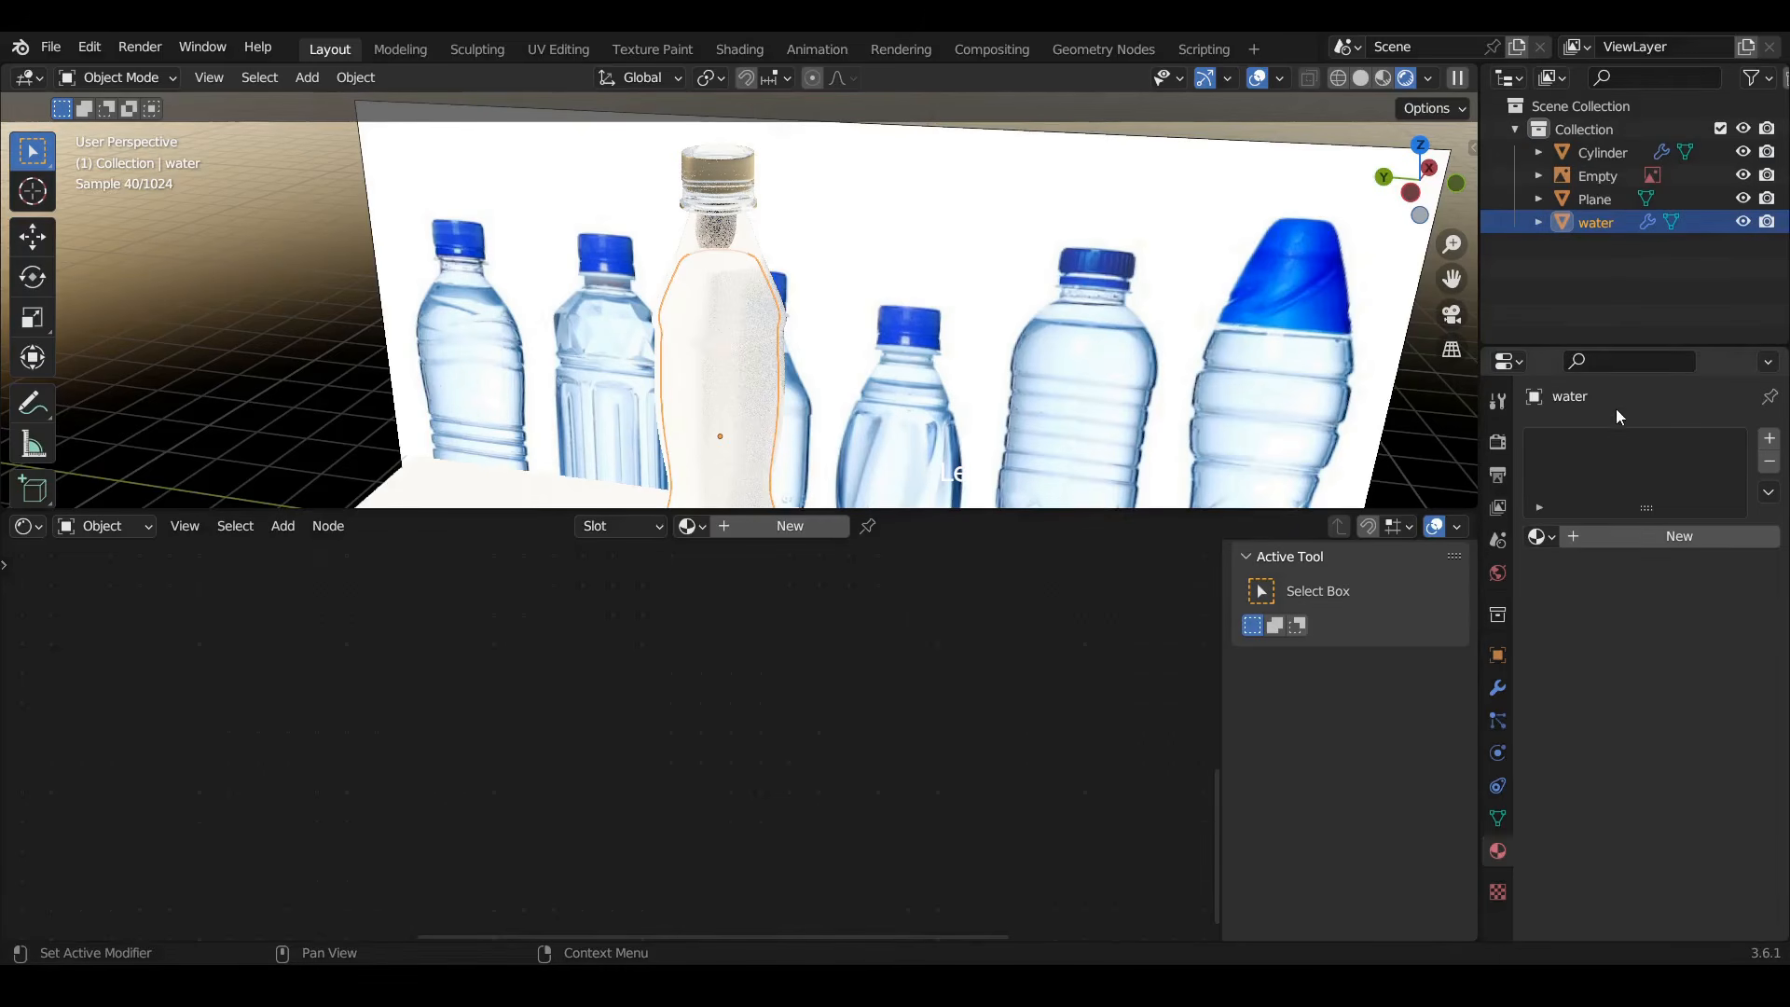
left_click(1553, 541)
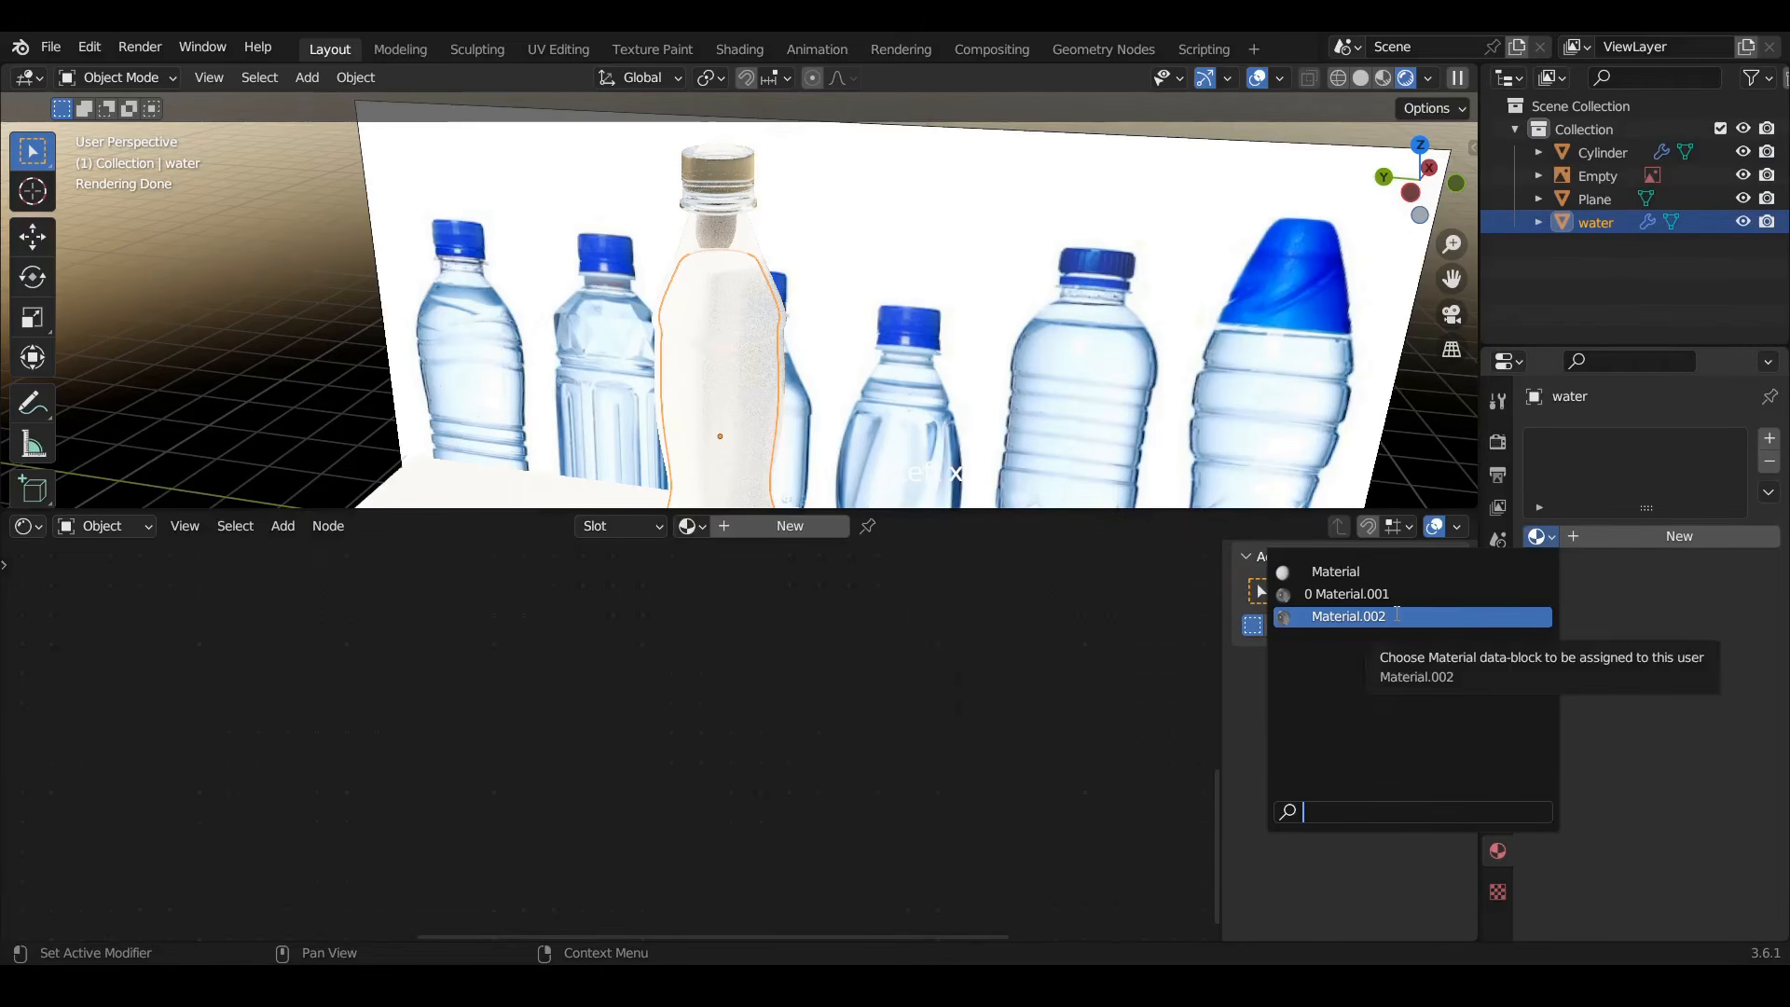
left_click(1395, 612)
middle_click_drag(847, 347, 786, 346)
scroll(830, 289, "down", 5)
middle_click_drag(786, 346, 716, 399)
scroll(772, 317, "up", 5)
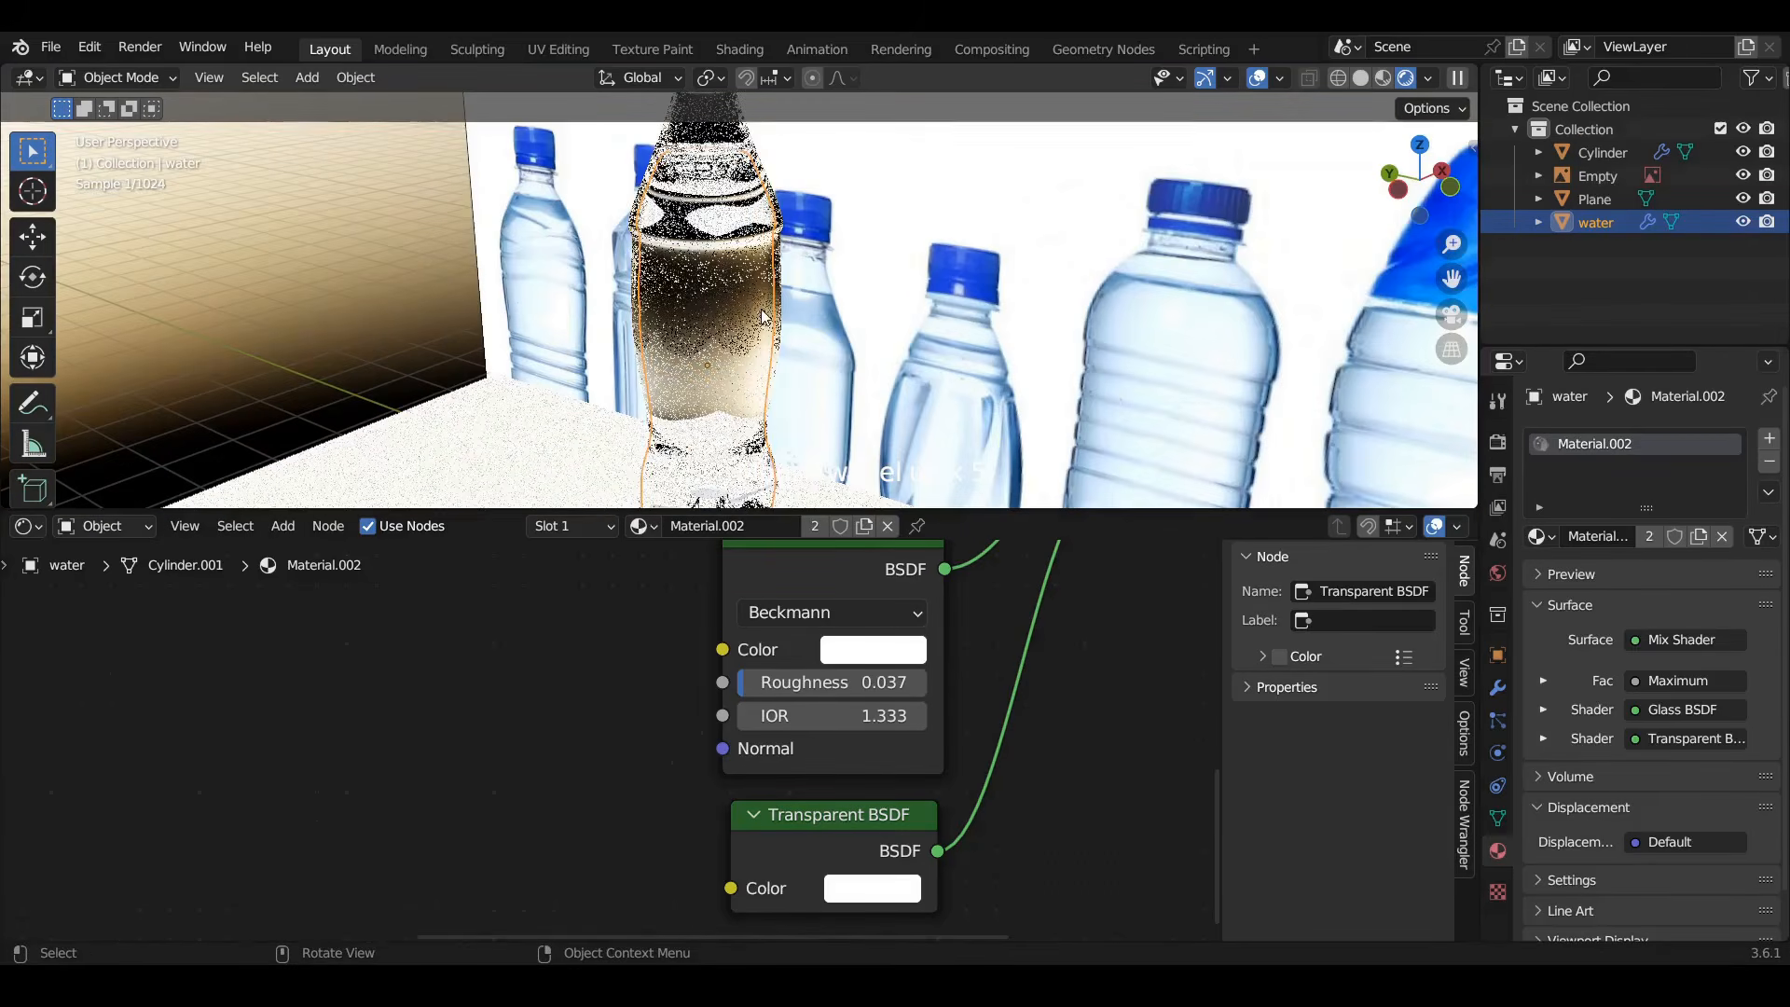
middle_click_drag(711, 225, 871, 264)
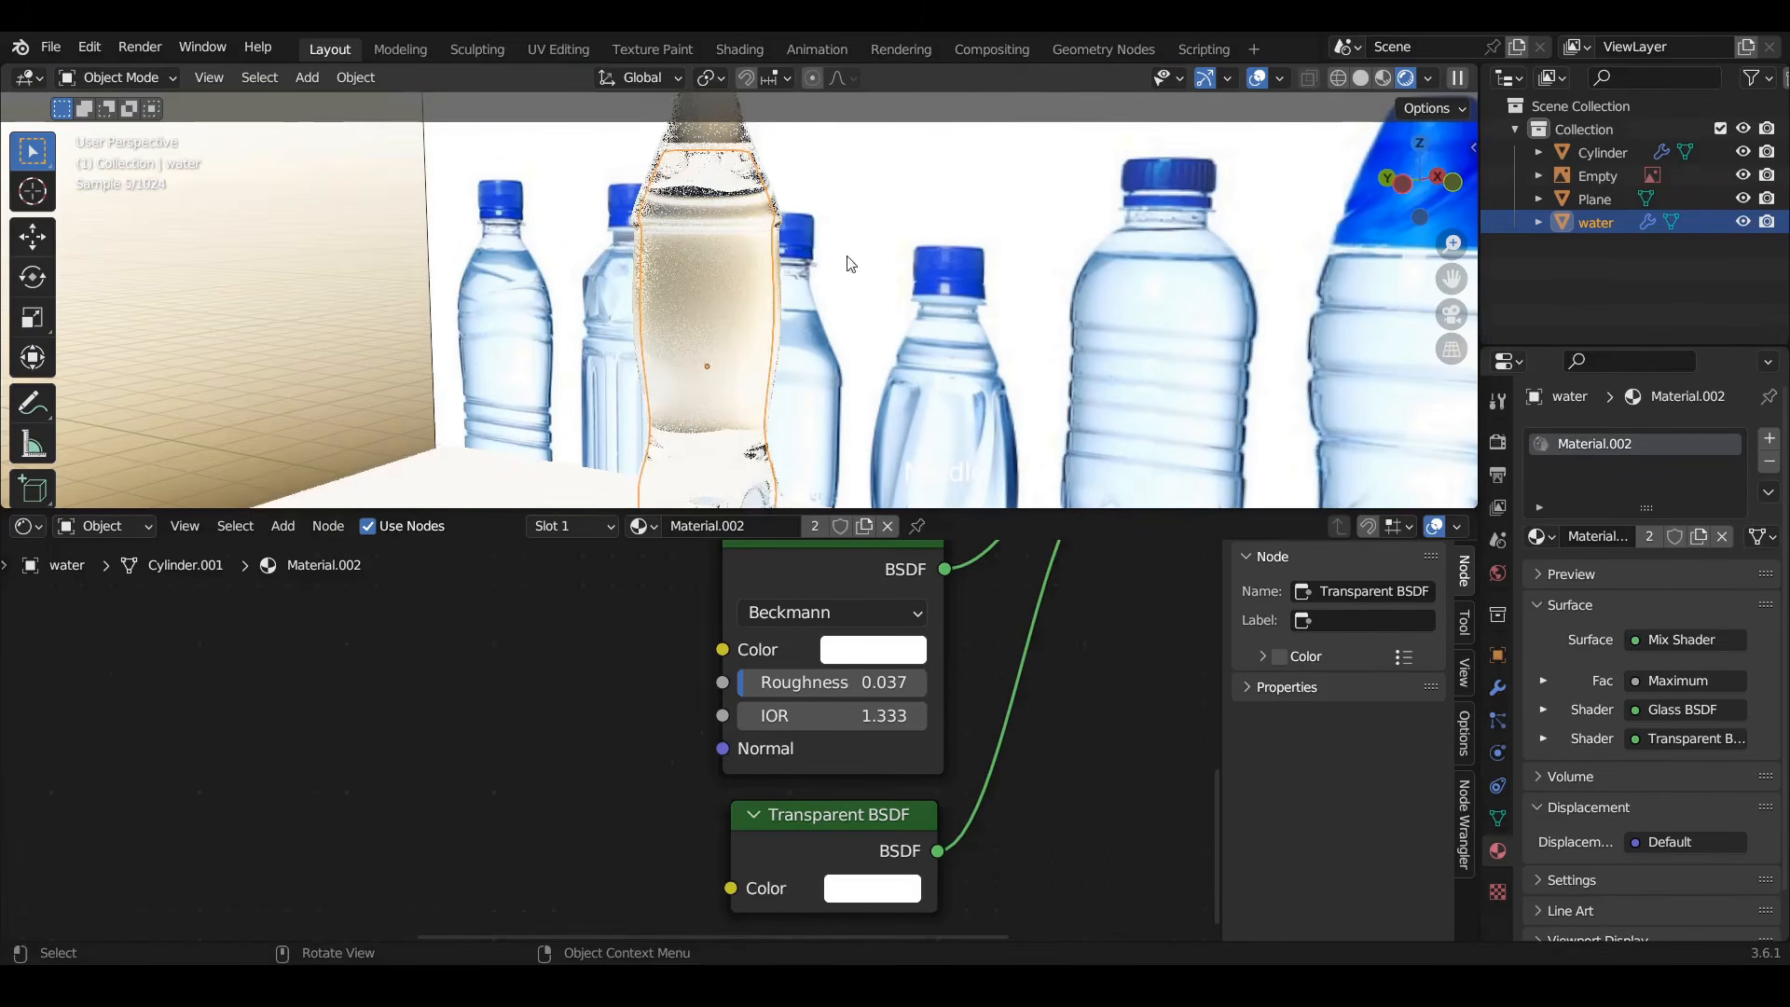
Show the World shader nodes and set the Sky Texture's Air to about 0.321 and Ozone to about 1.556
left_click(79, 533)
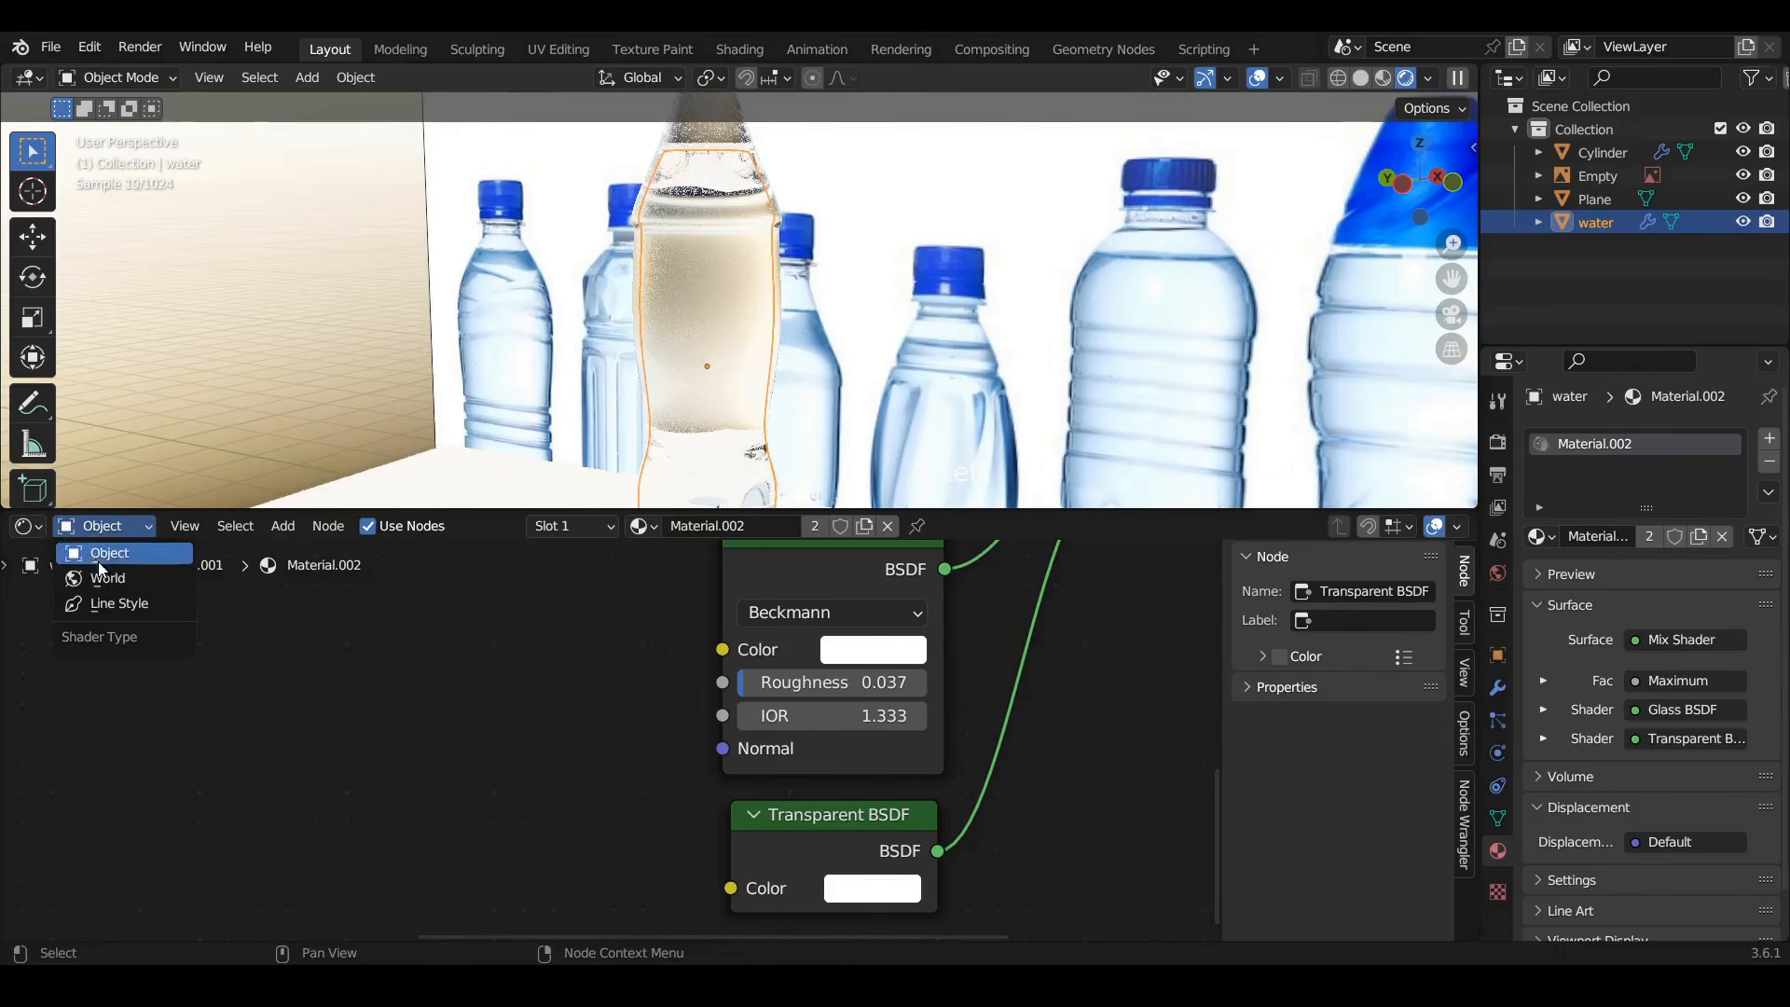
left_click(110, 578)
middle_click_drag(603, 714, 605, 728)
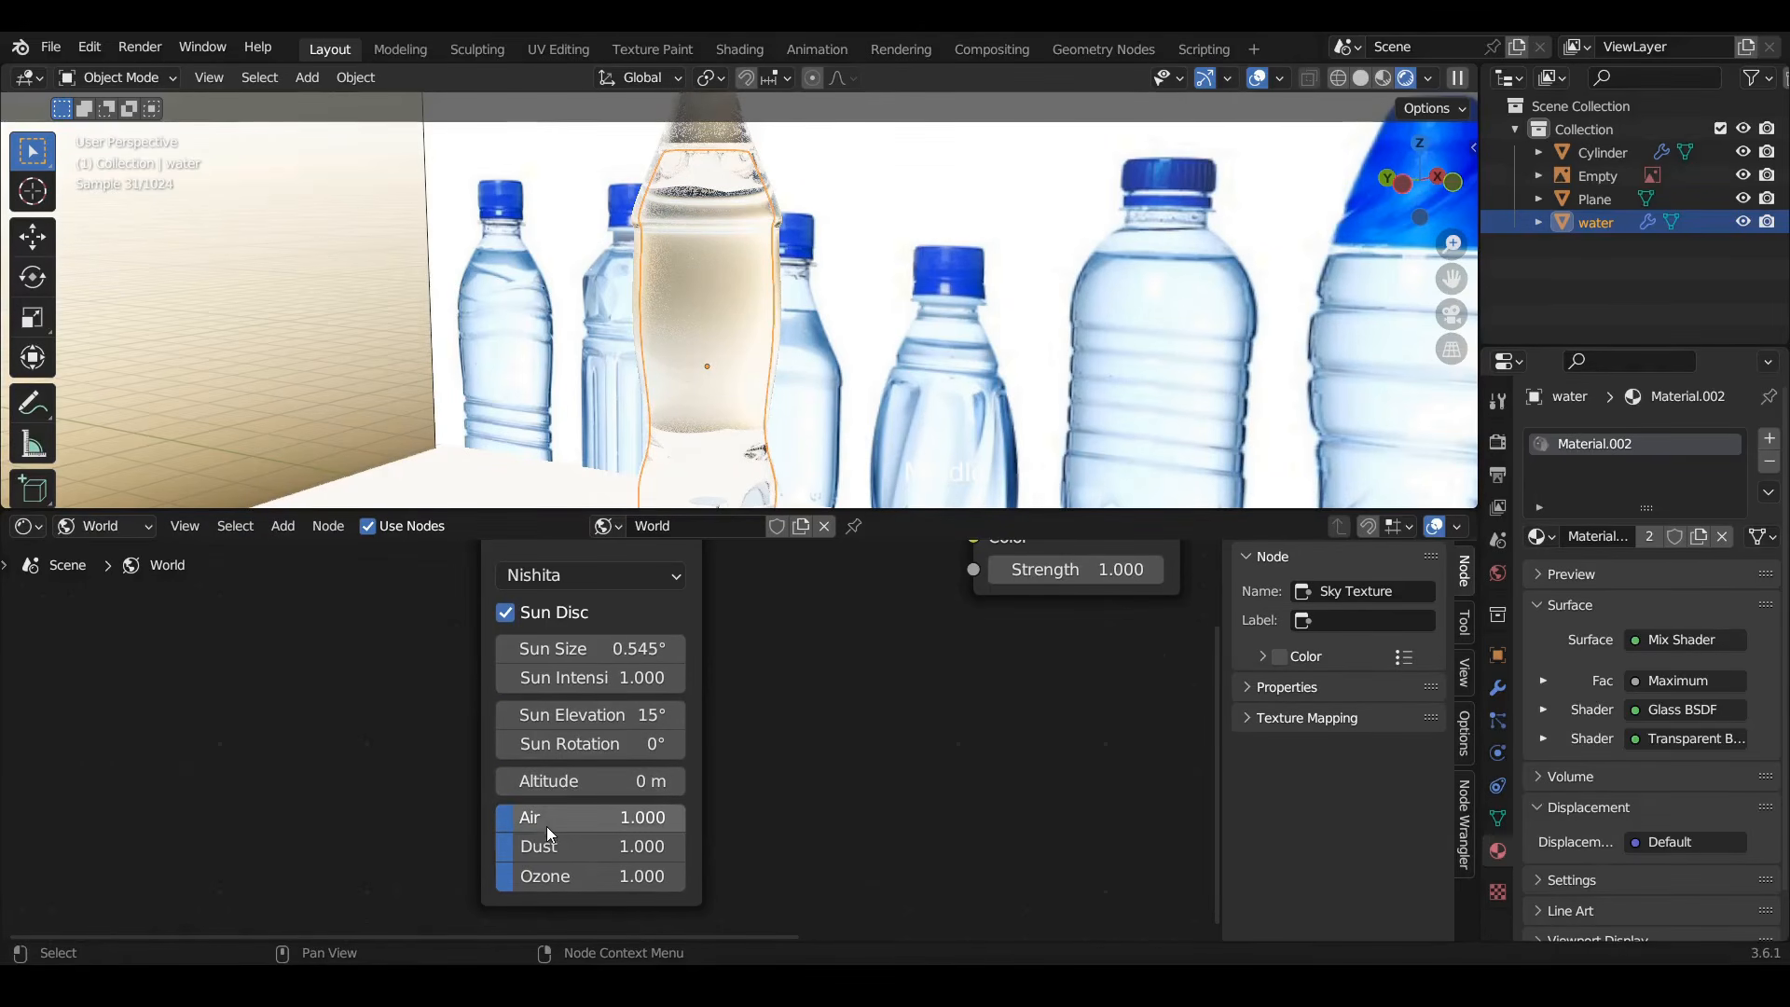
left_click_drag(548, 830, 575, 872)
middle_click_drag(671, 448, 883, 223)
Hide the Empty reference image and check the rendered bottle up close
left_click(883, 223)
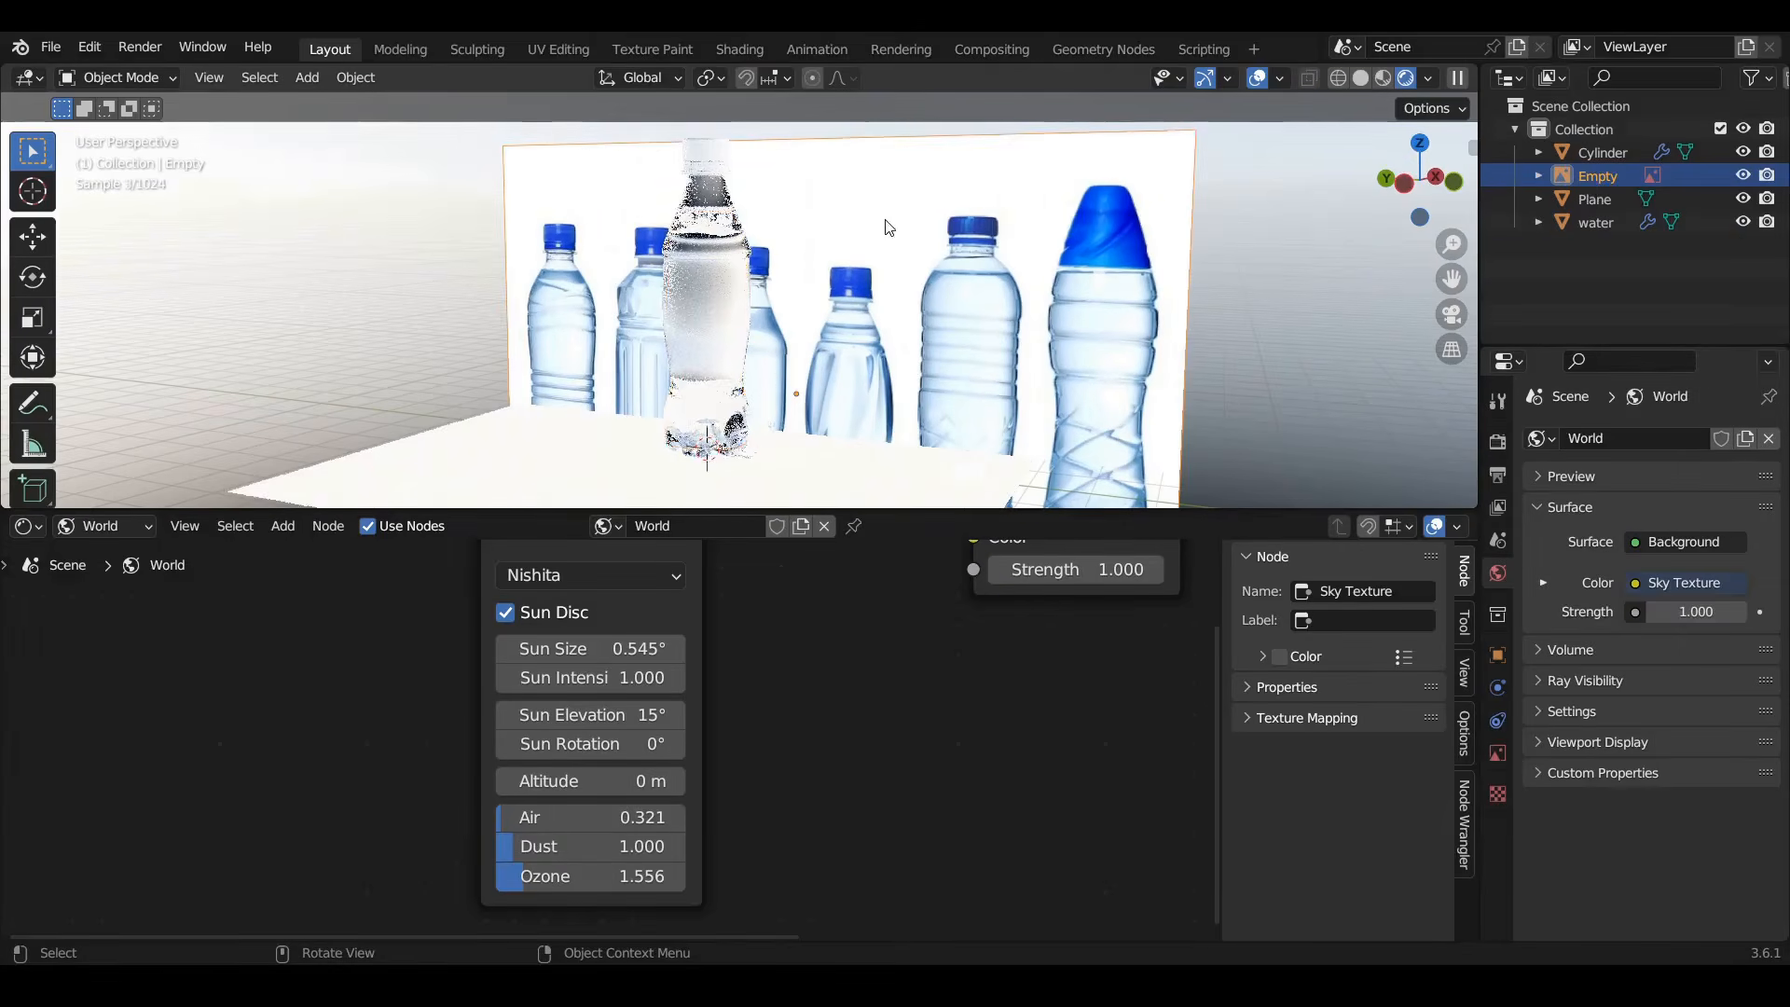
left_click(1744, 176)
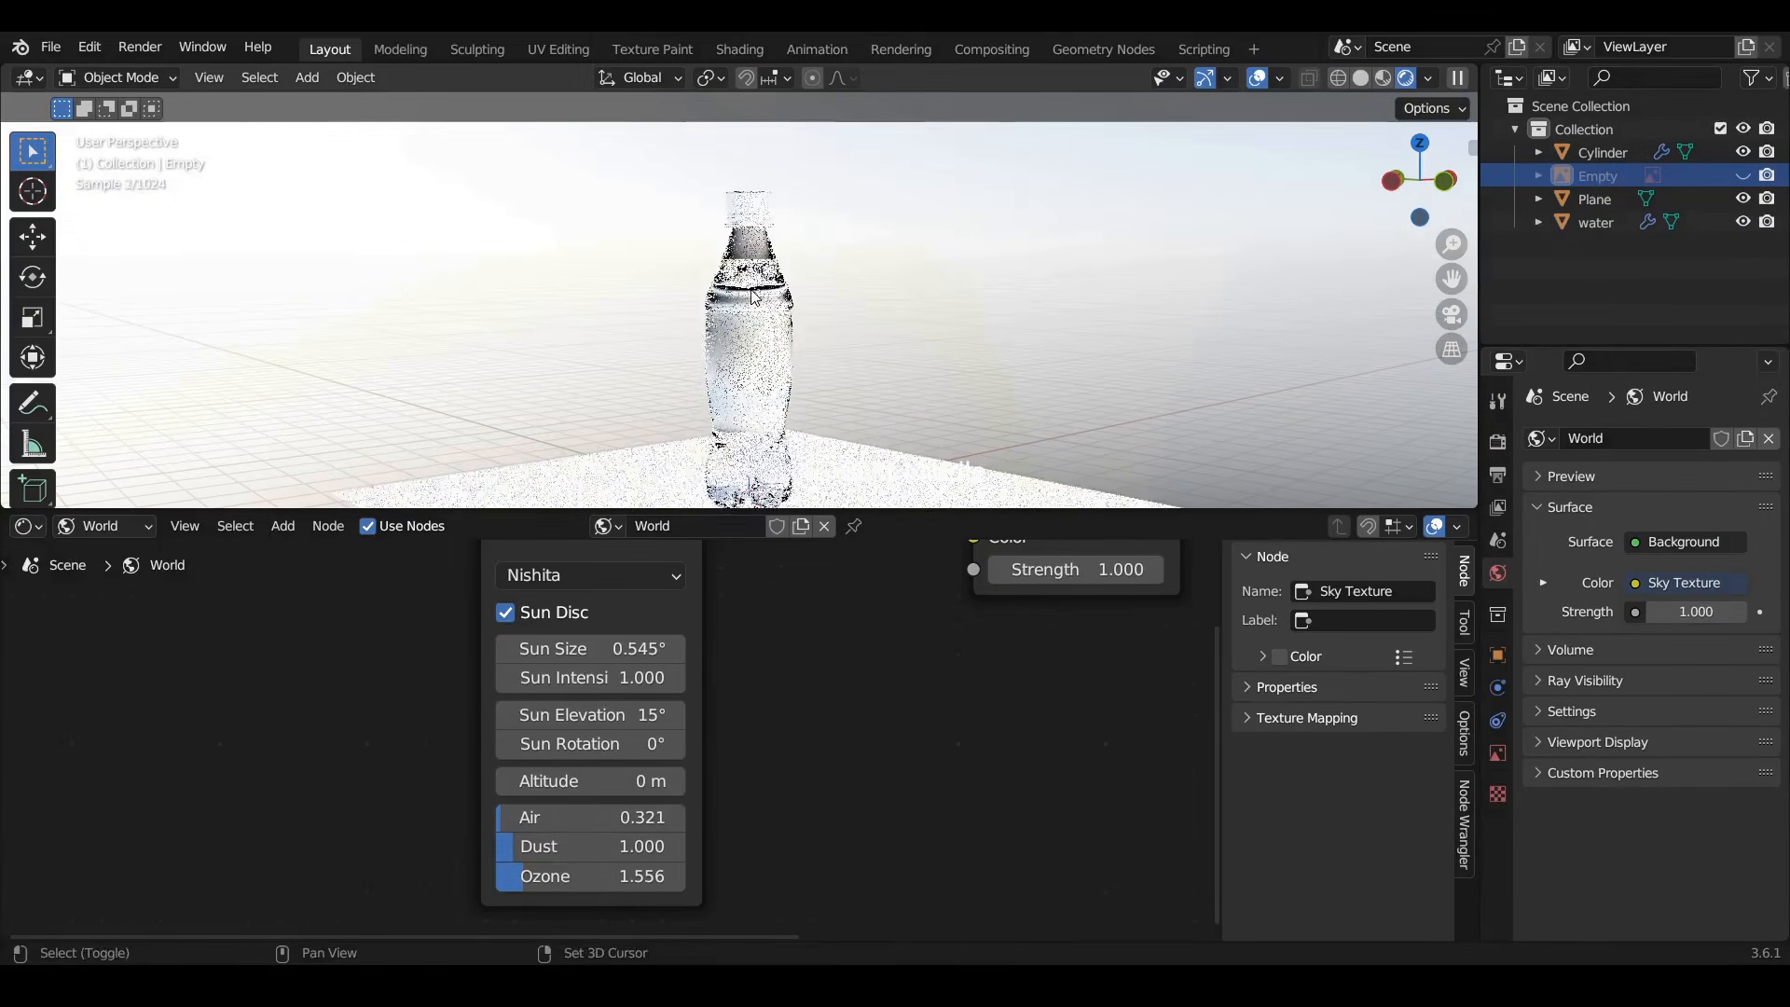
scroll(754, 289, "up", 8)
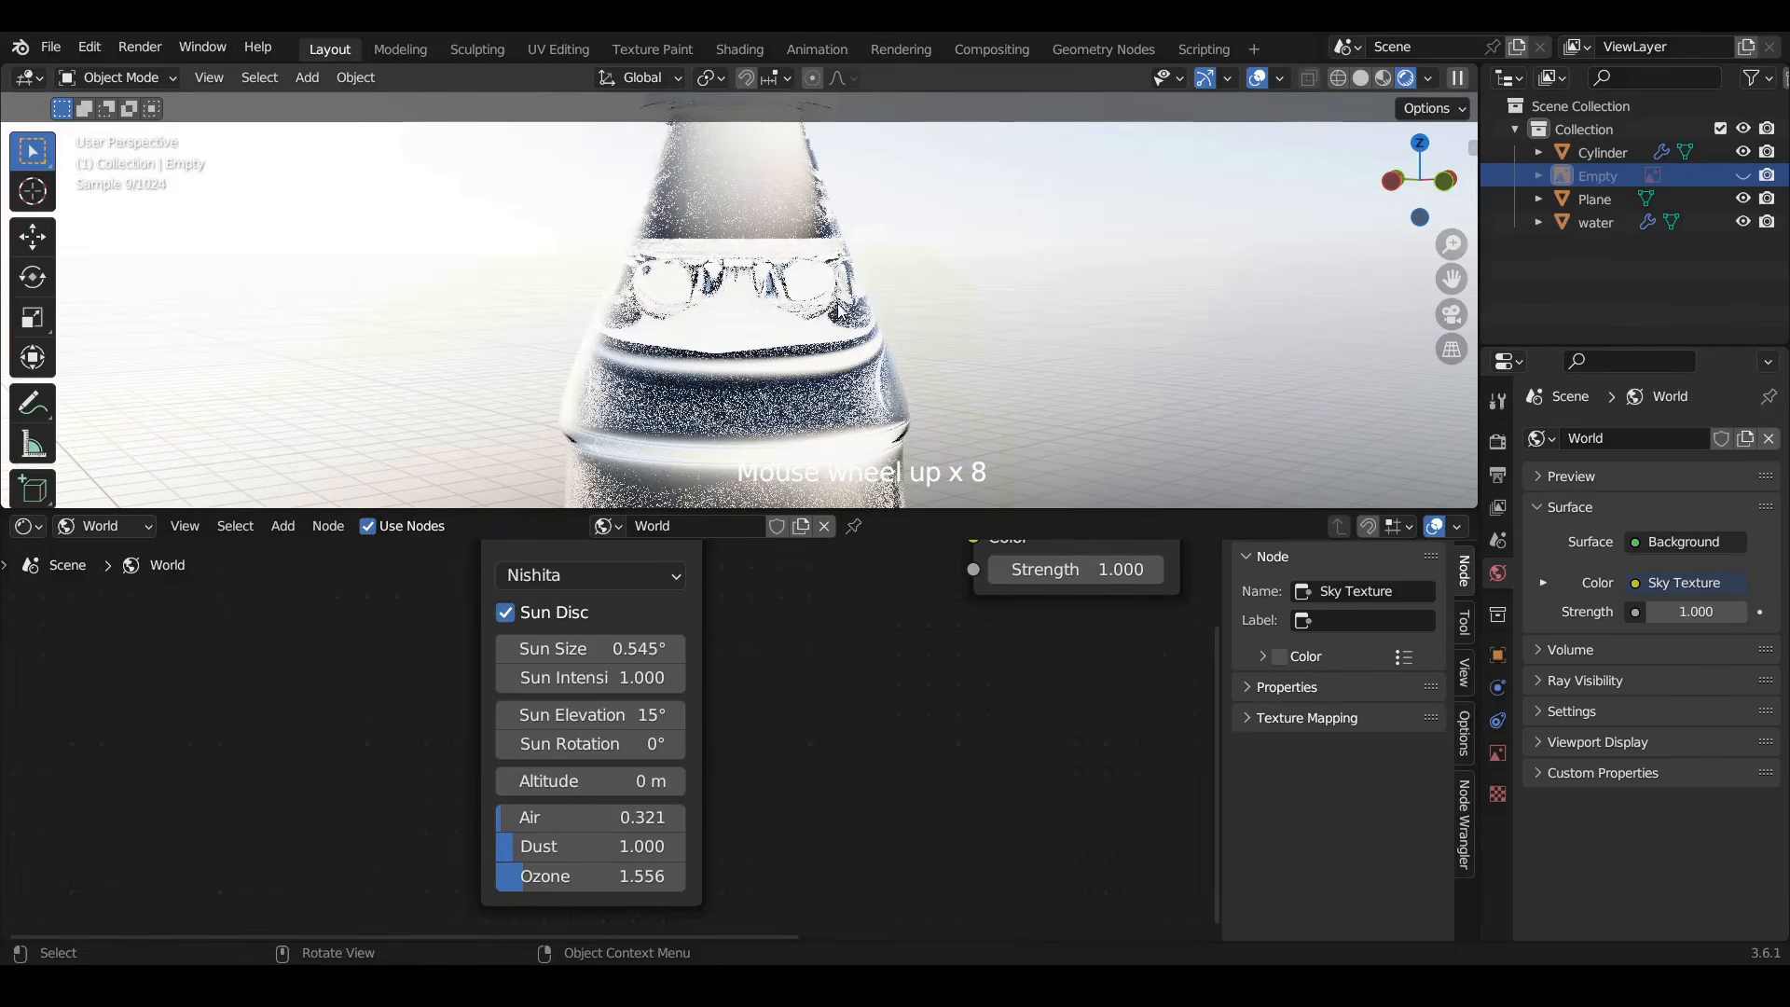
In solid shading, hide the Cylinder and inset the top face of the water mesh
left_click(909, 342)
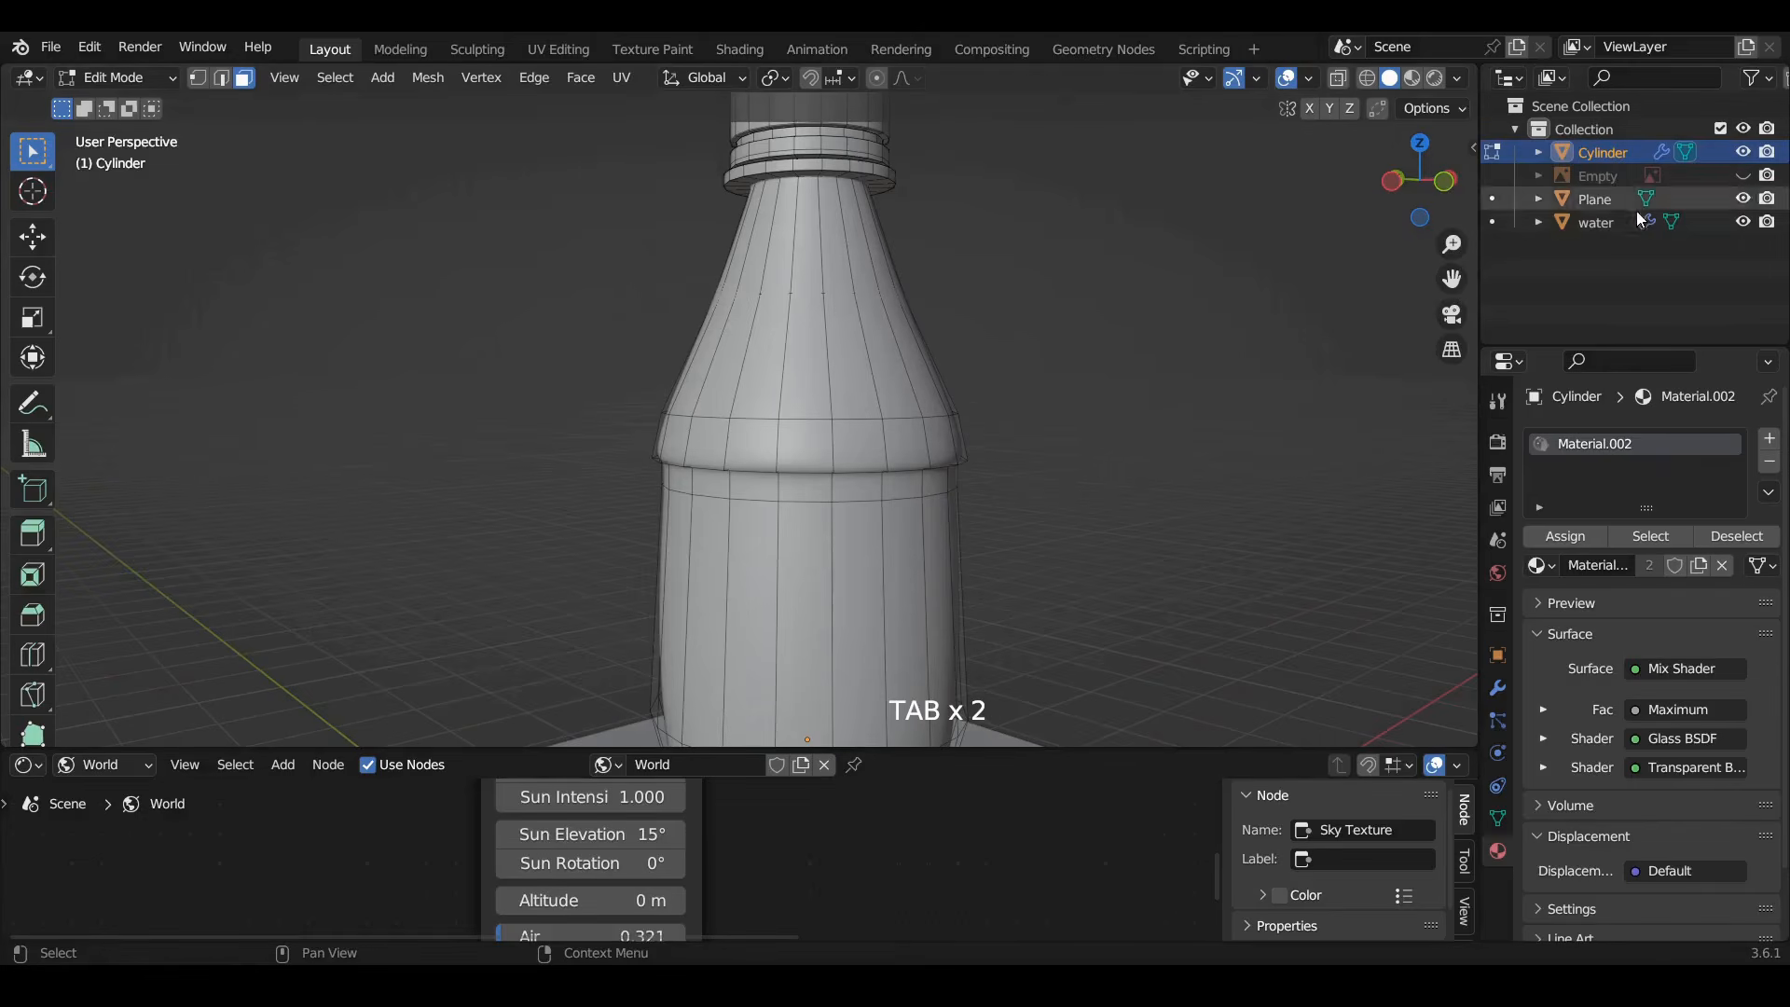
left_click(1614, 196)
key("Tab")
middle_click_drag(820, 373, 772, 537)
key("i")
left_click(773, 524)
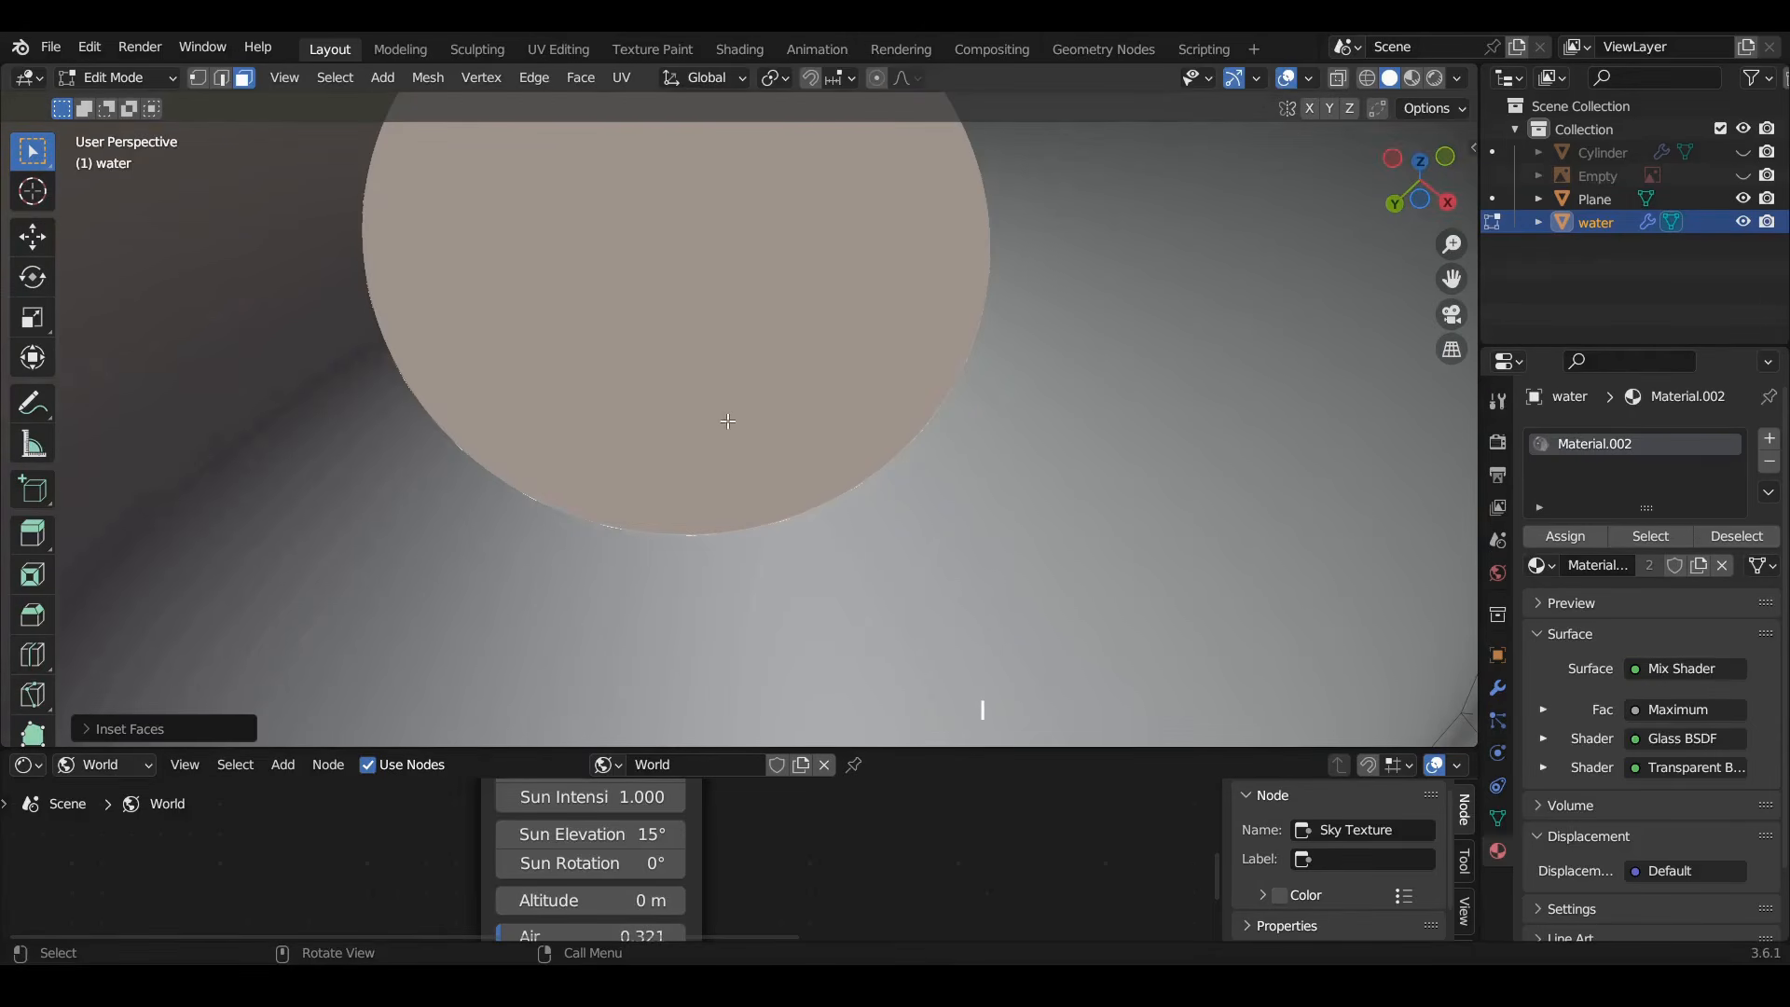
middle_click_drag(724, 424, 719, 658)
scroll(719, 658, "down", 6)
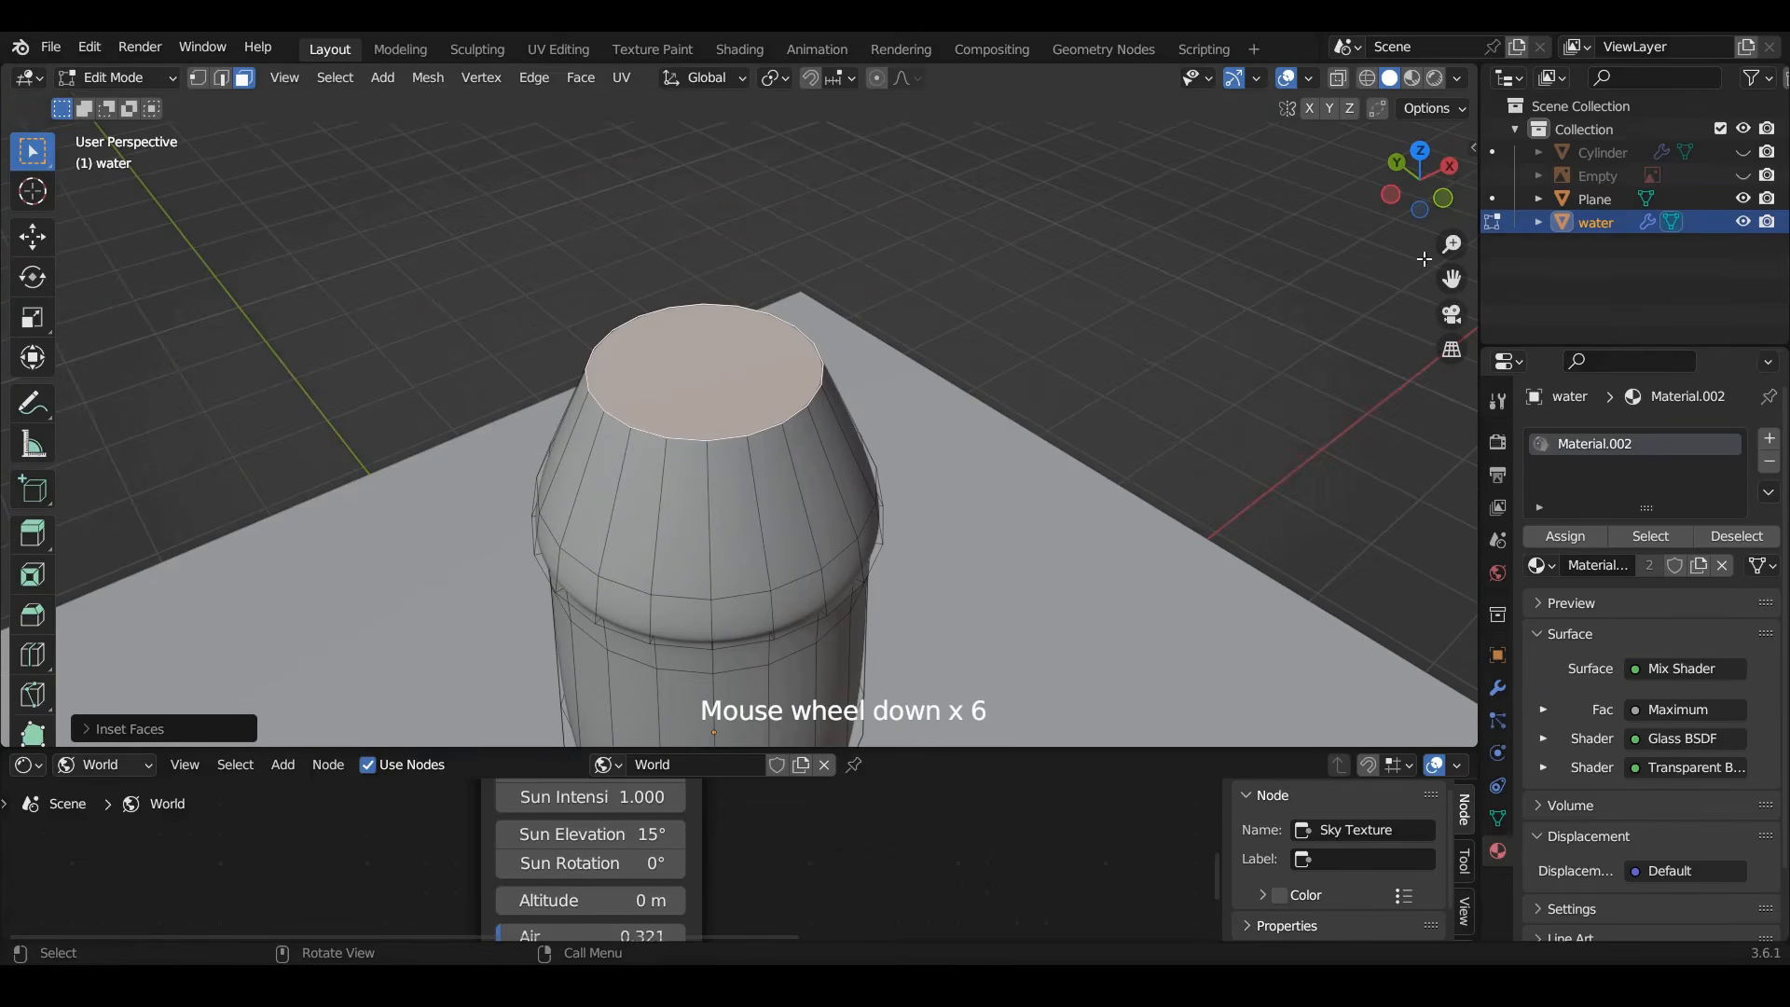
Unhide the Cylinder, return to Object Mode, and inspect the bottle and water in rendered shading from several angles
left_click(1743, 152)
key("Tab")
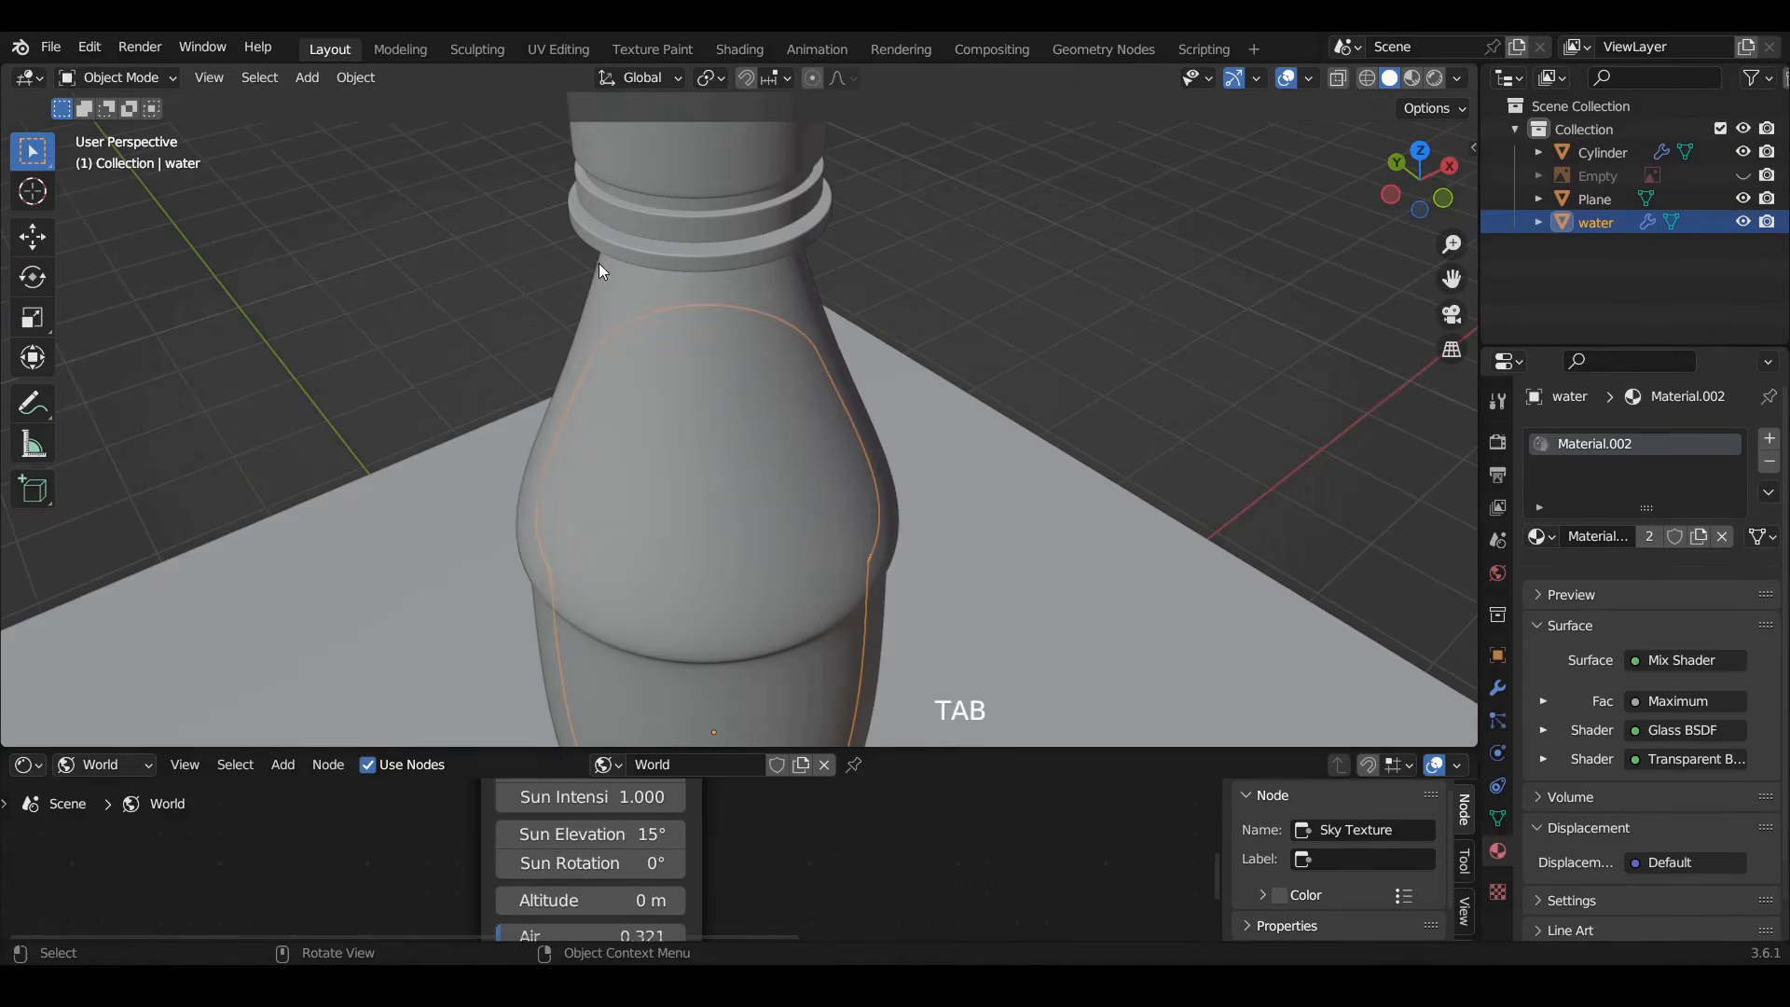
left_click(1433, 79)
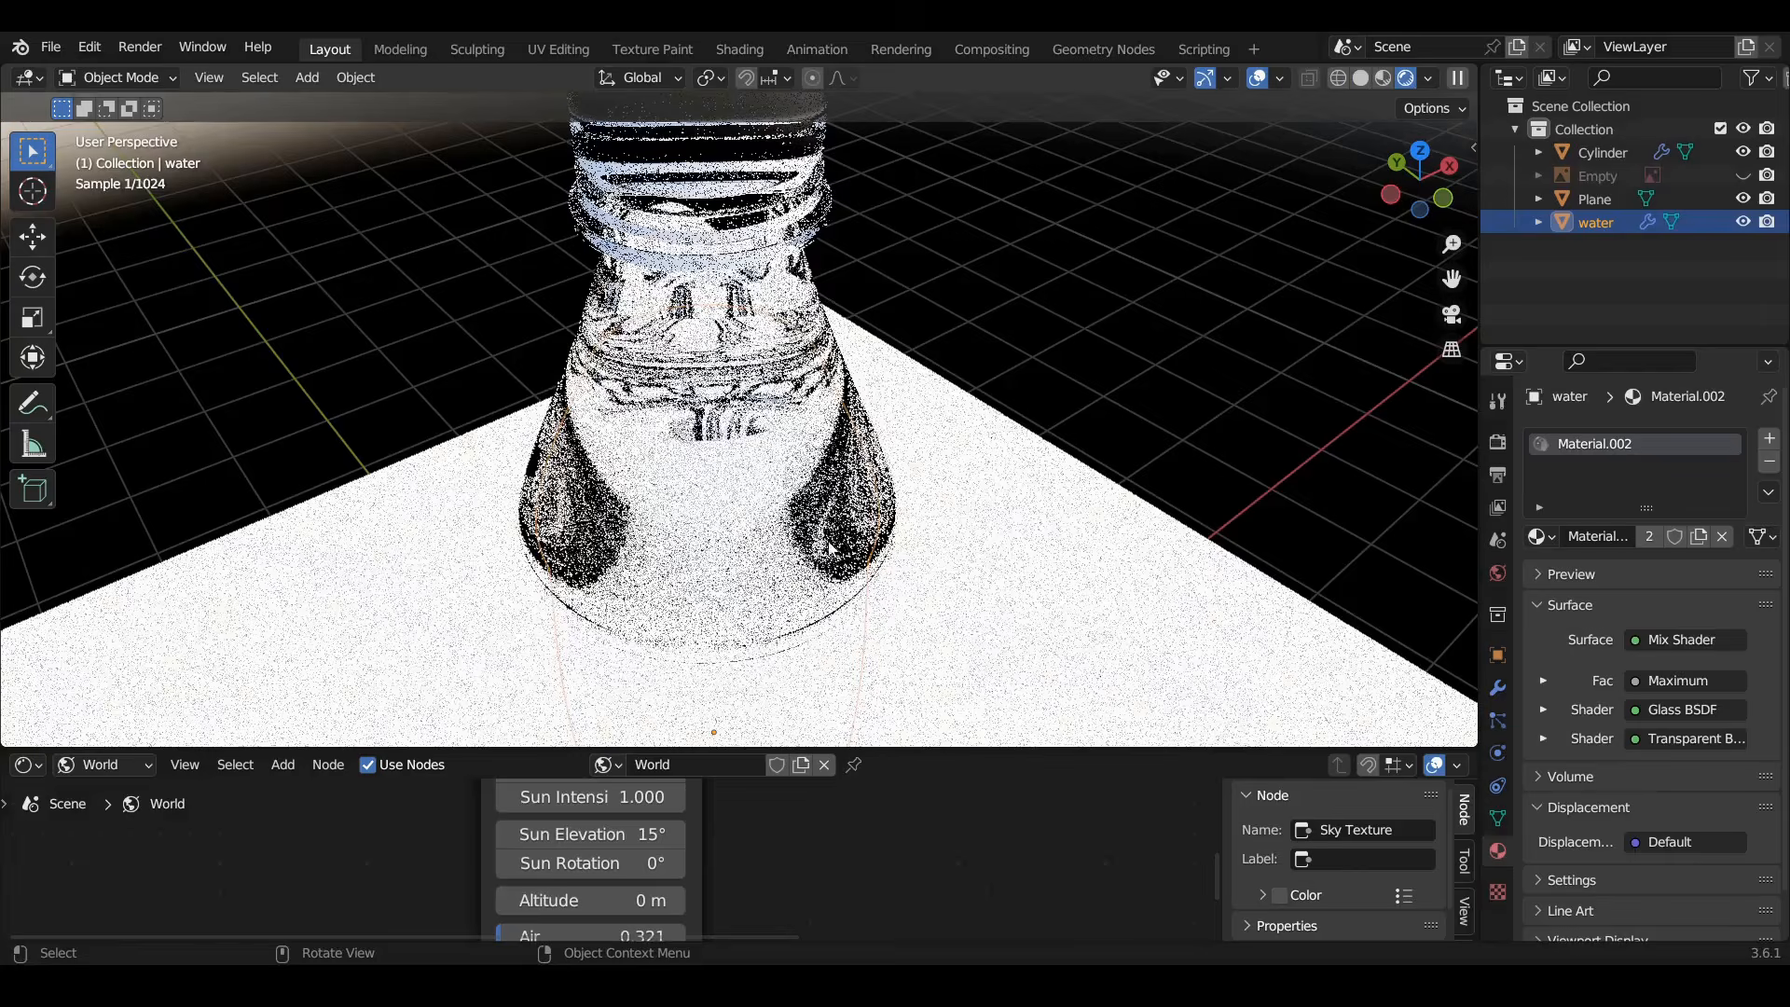
mouse_move(774, 524)
middle_mouse_down()
mouse_move(835, 403)
mouse_move(876, 377)
mouse_move(731, 543)
mouse_move(819, 460)
middle_mouse_up()
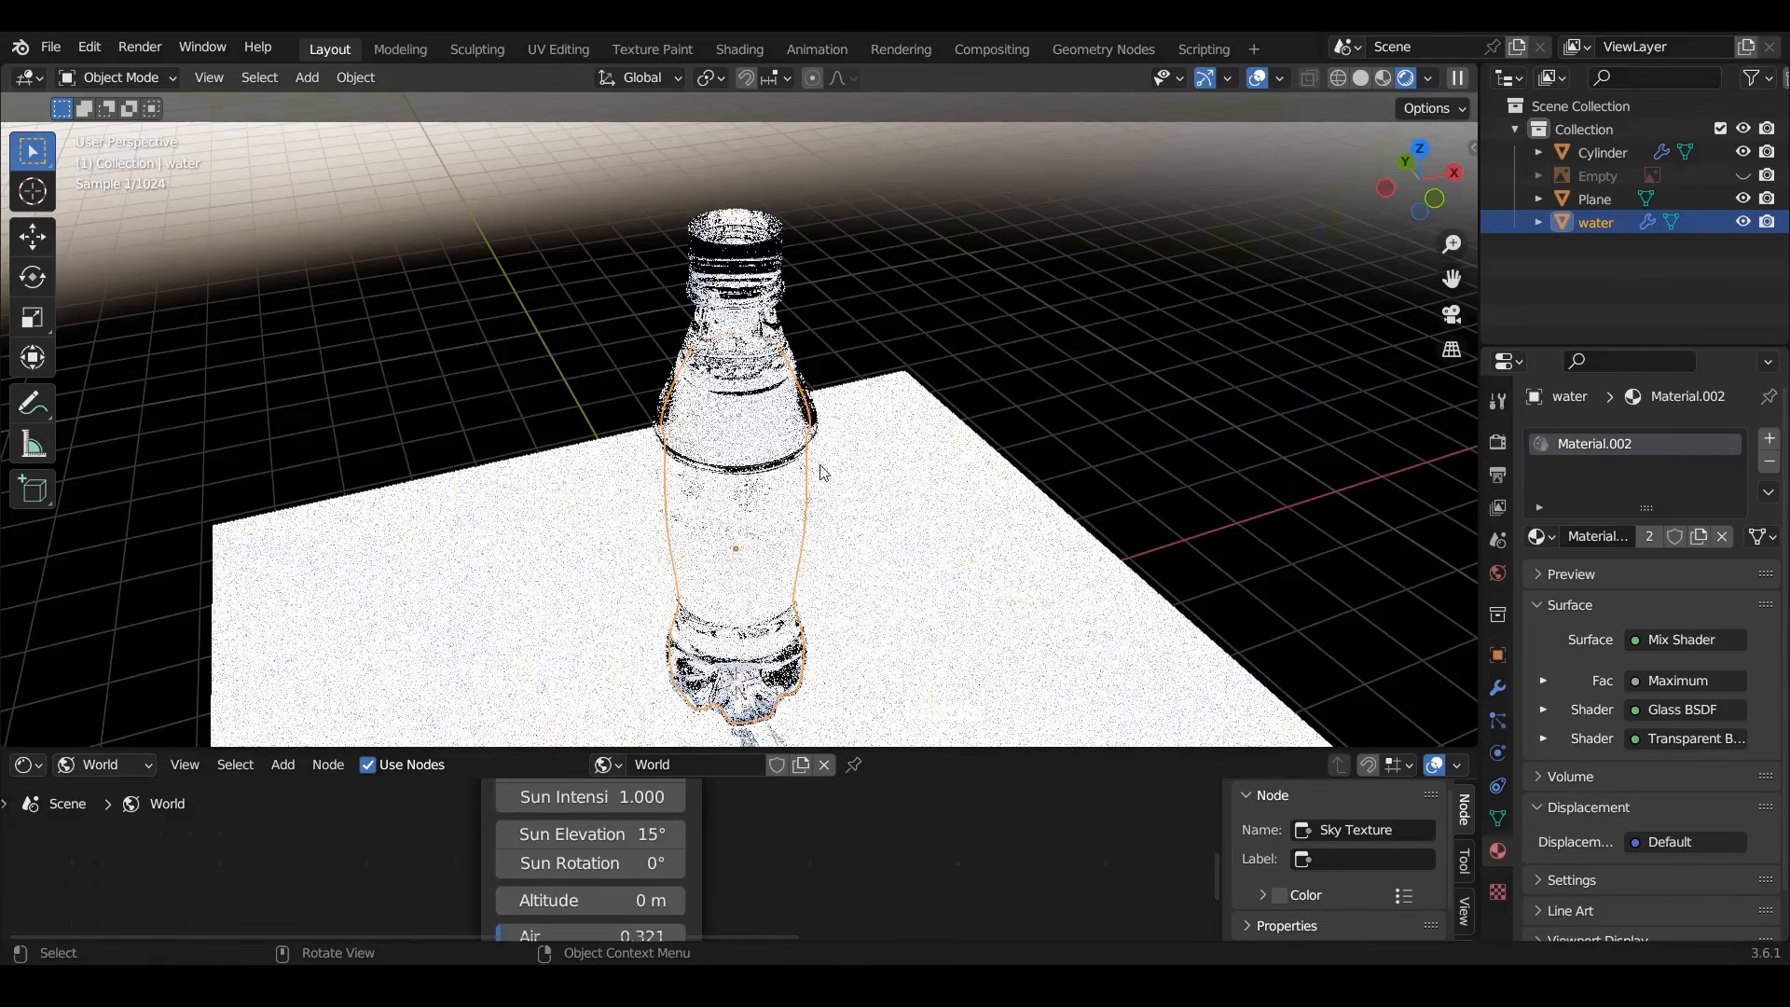
scroll(811, 411, "up", 5)
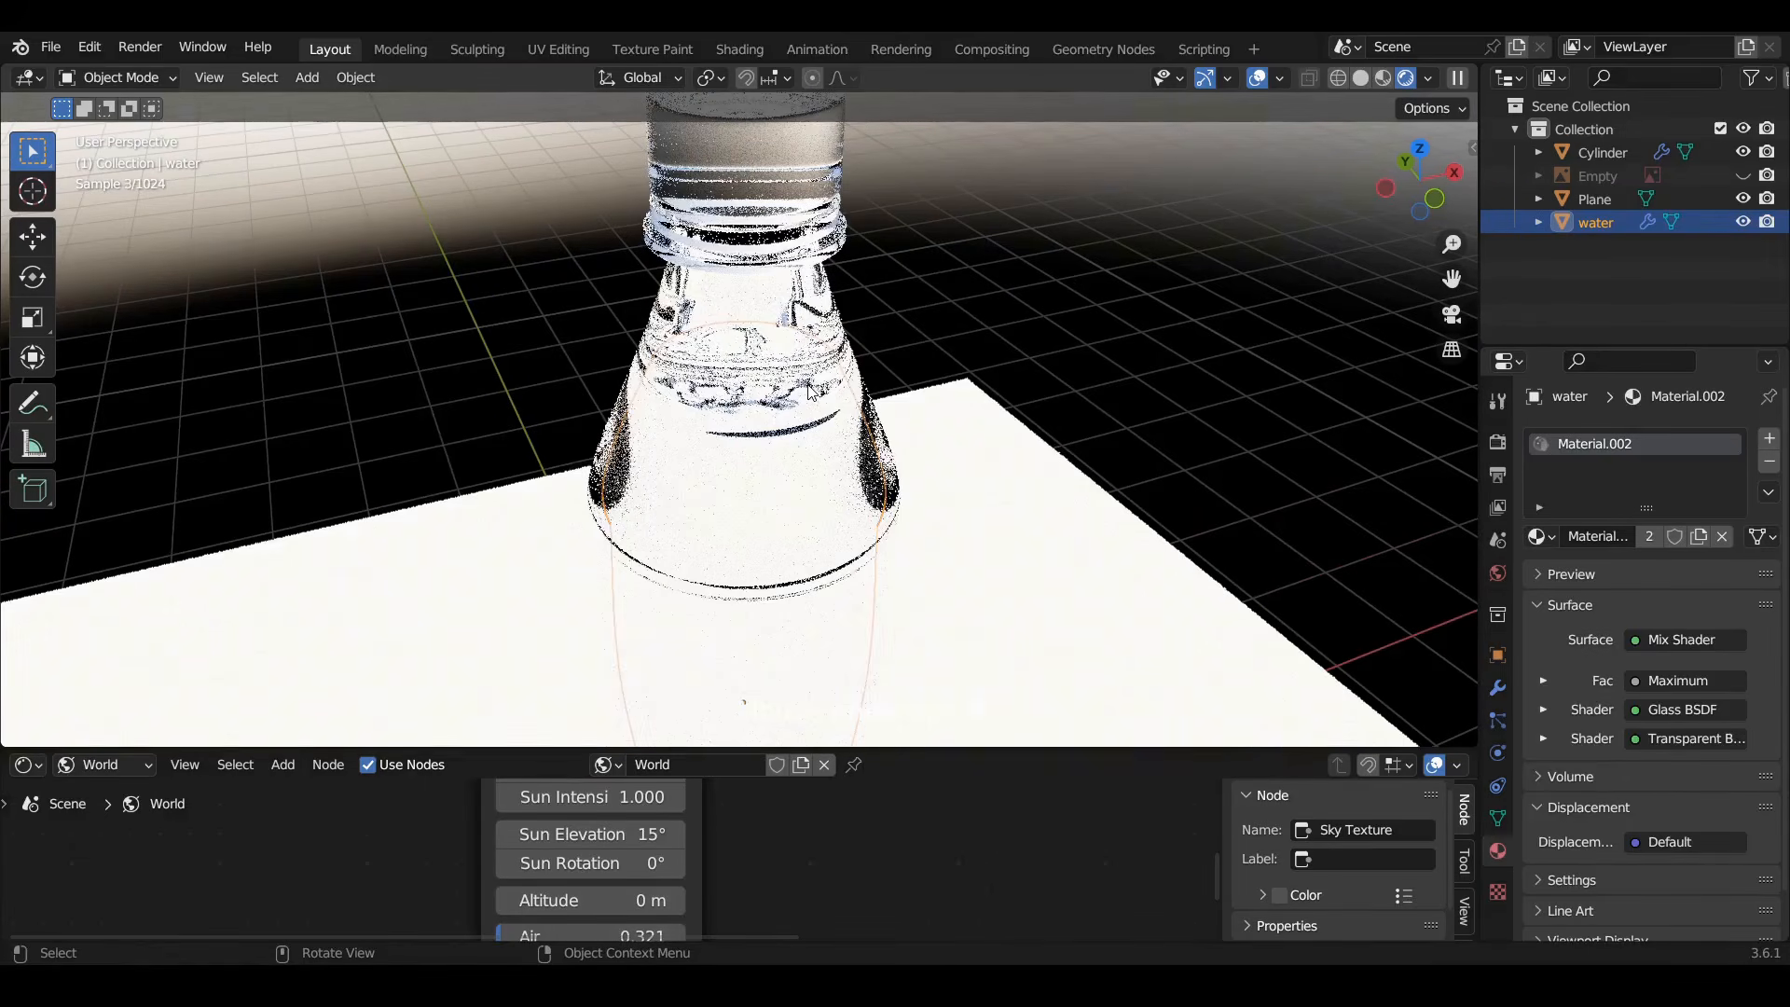
scroll(811, 392, "down", 4)
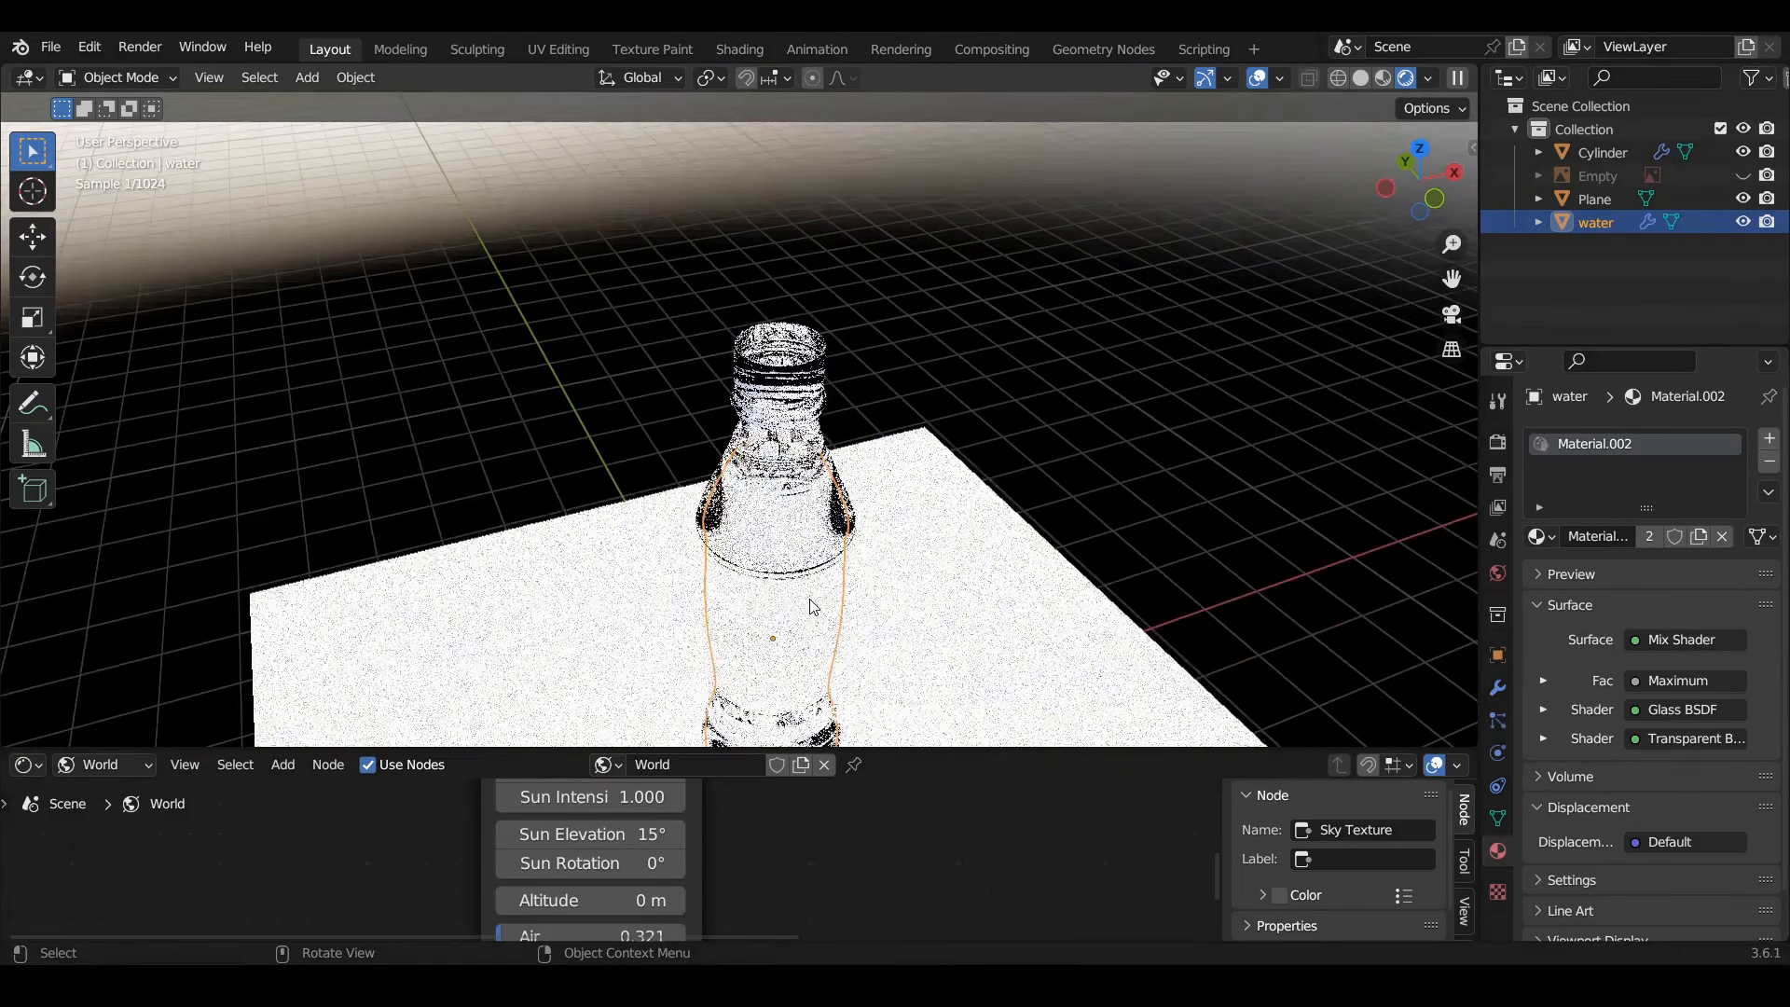
middle_click_drag(811, 391, 817, 508)
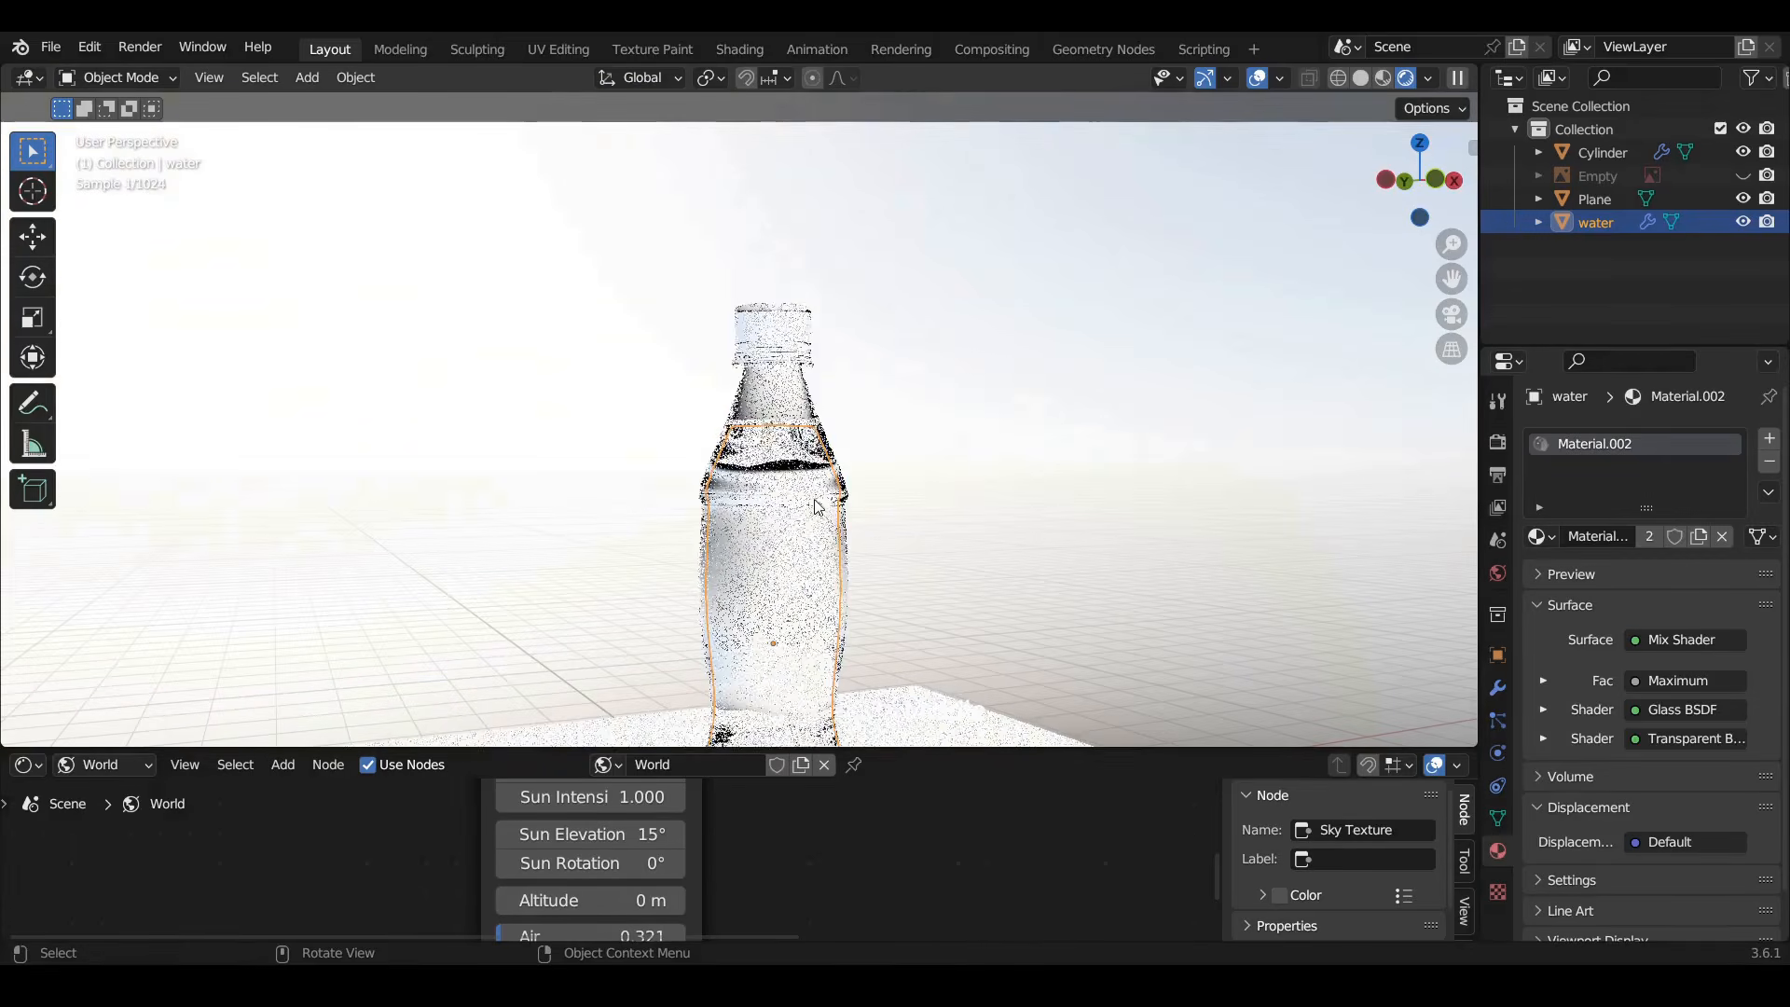
In left orthographic solid view, select the Cylinder and enter Edit Mode with X-ray enabled
left_click(1389, 181)
left_click(1364, 79)
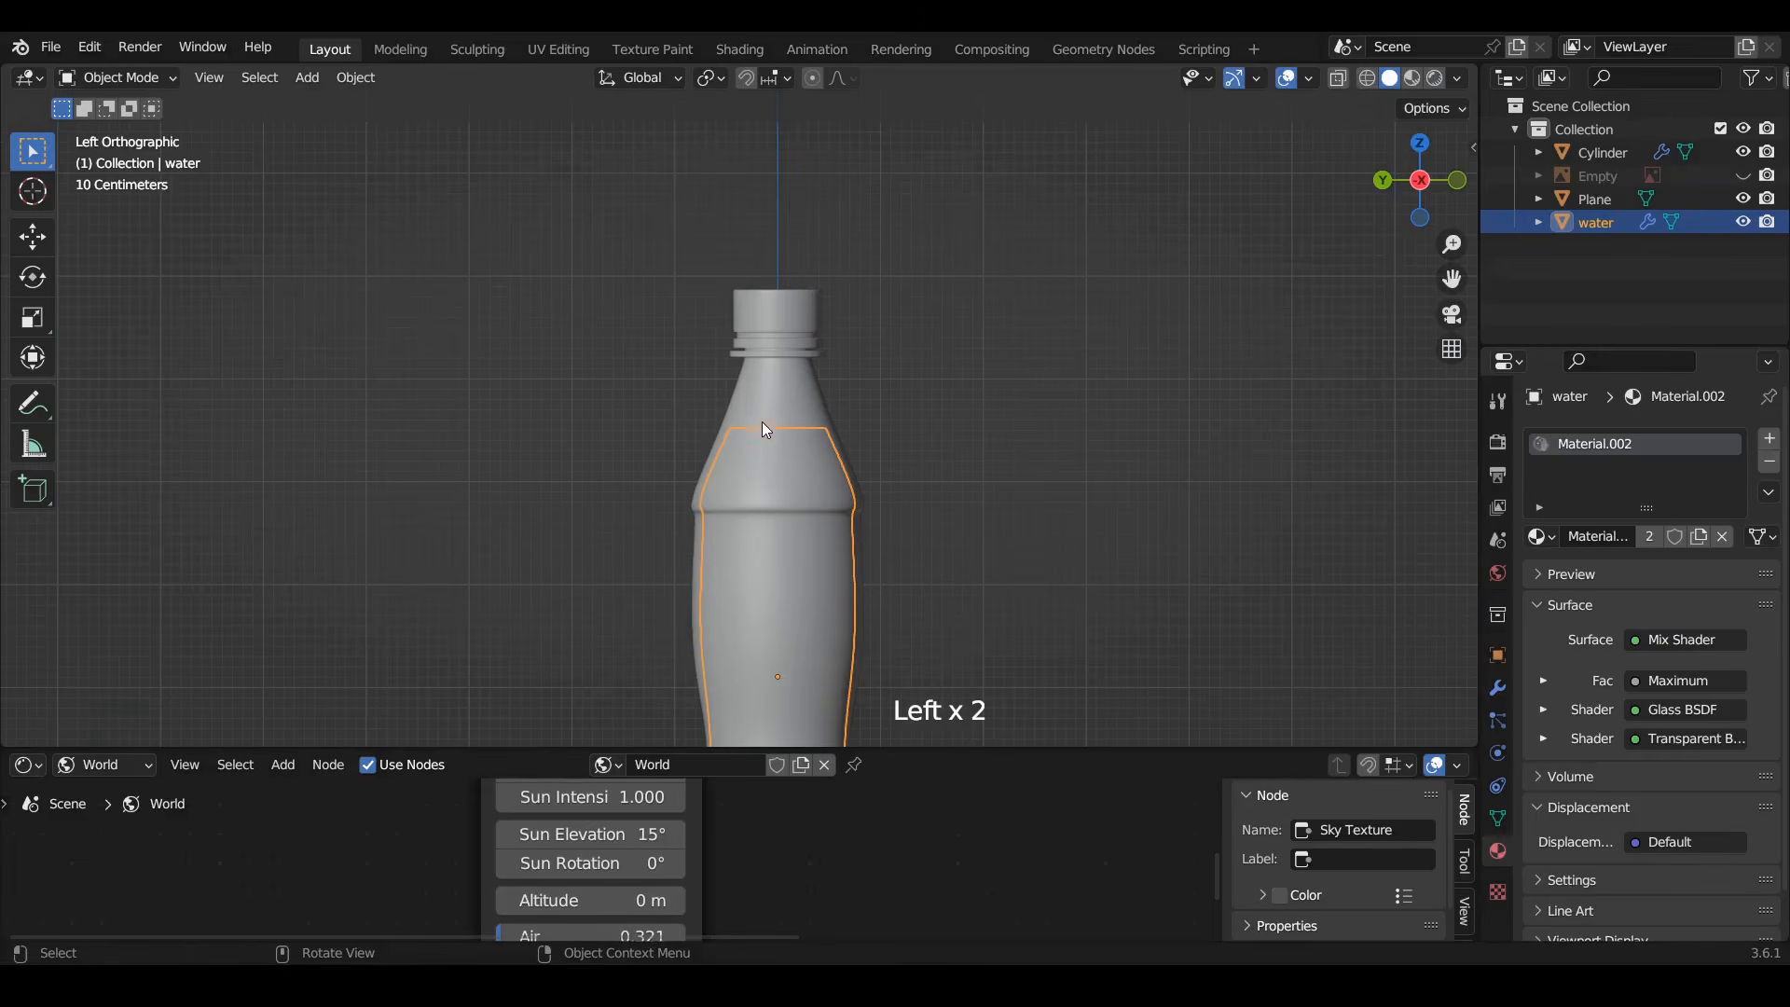
left_click(786, 355)
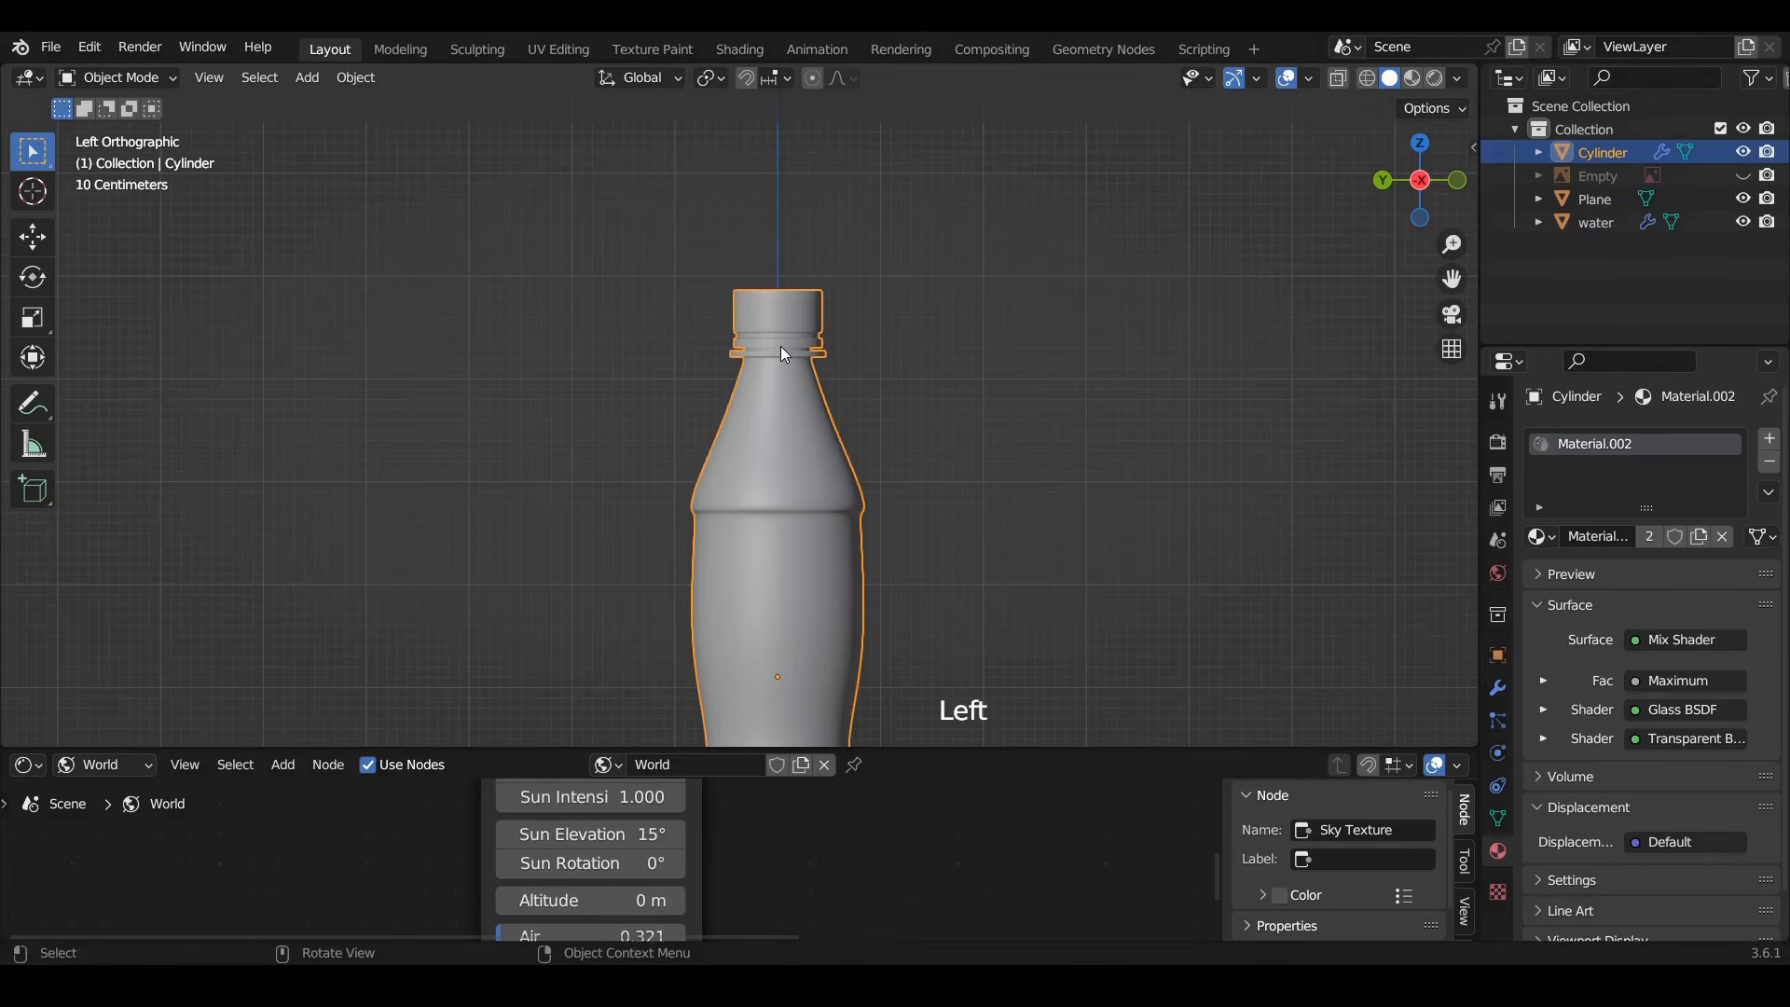
key("Tab")
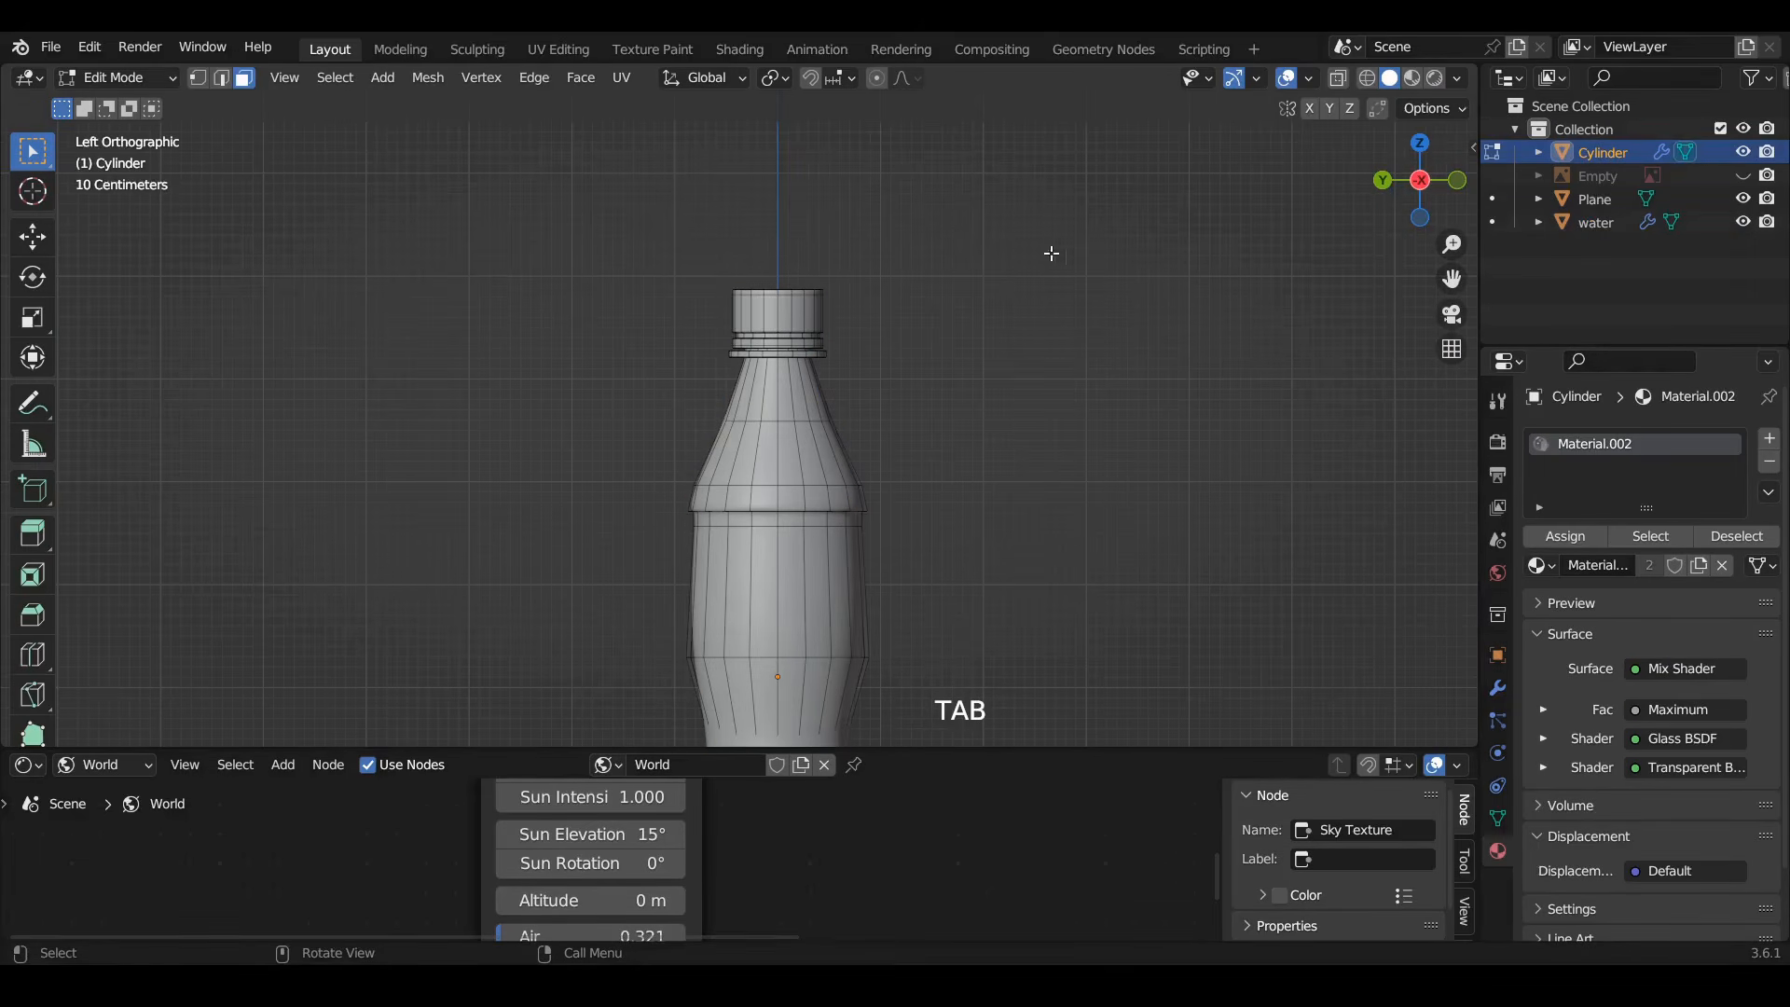
left_click(1339, 78)
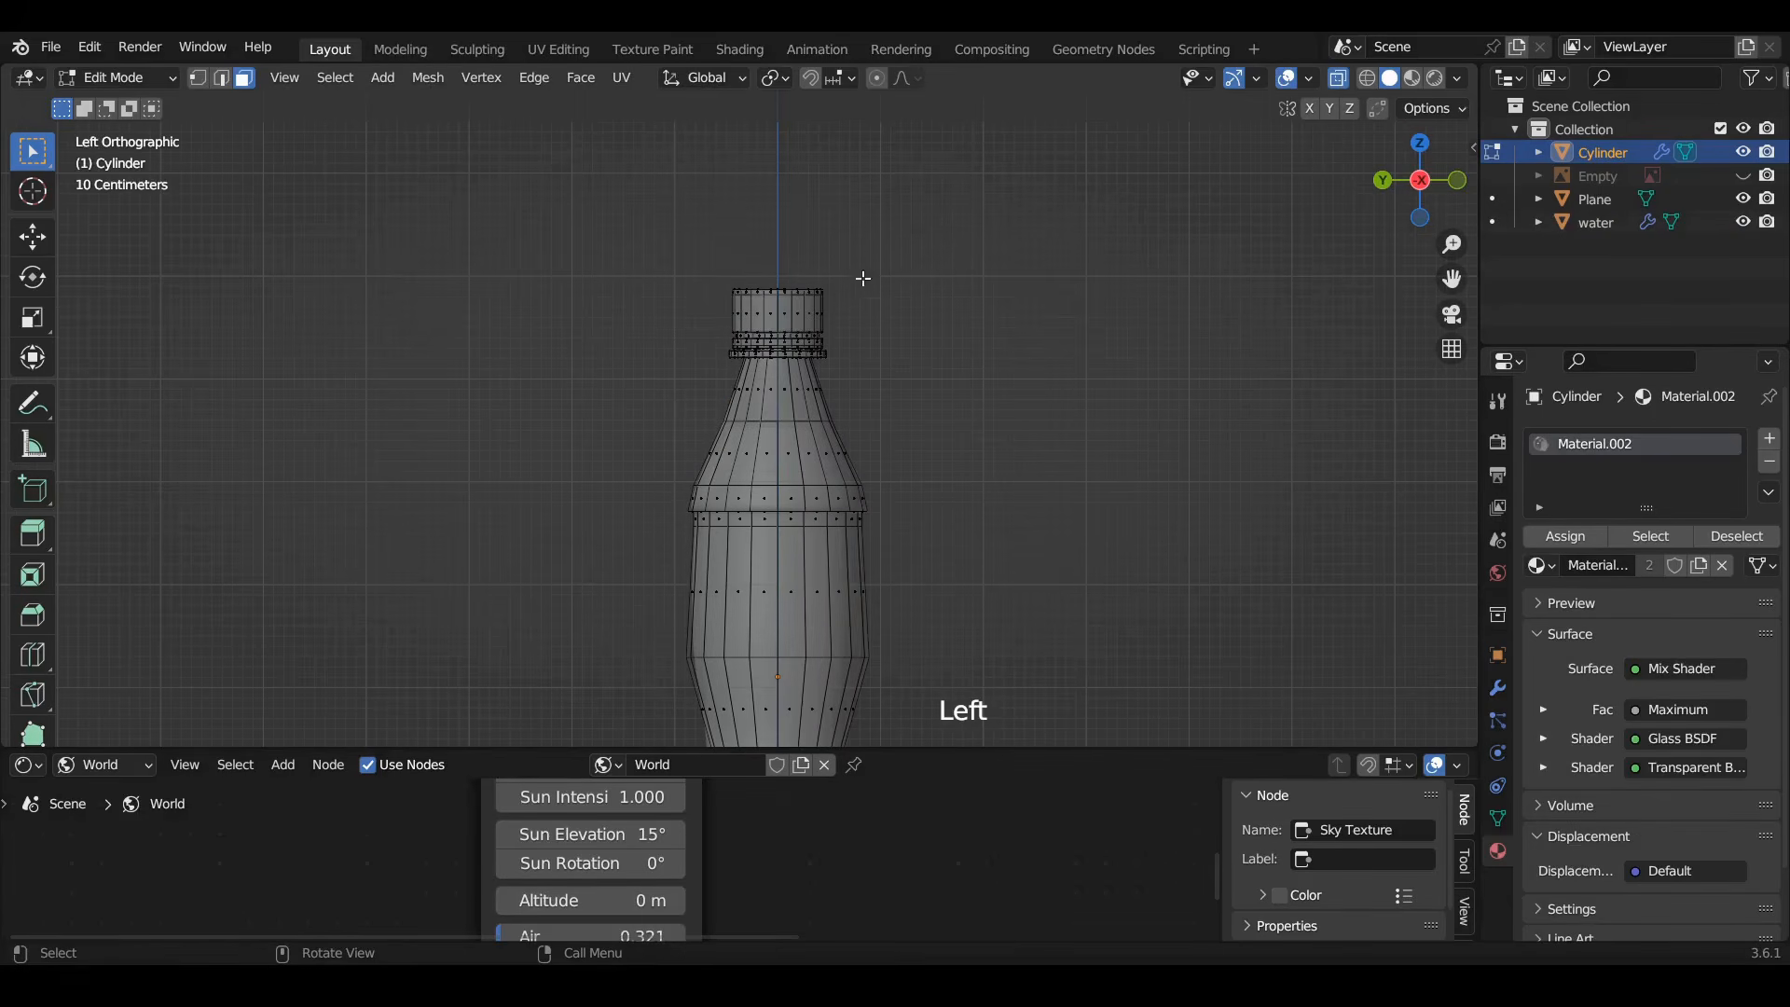
Box-select all the cap faces above the neck's narrow collar and turn X-ray off
middle_click_drag(769, 310, 782, 222, "ctrl")
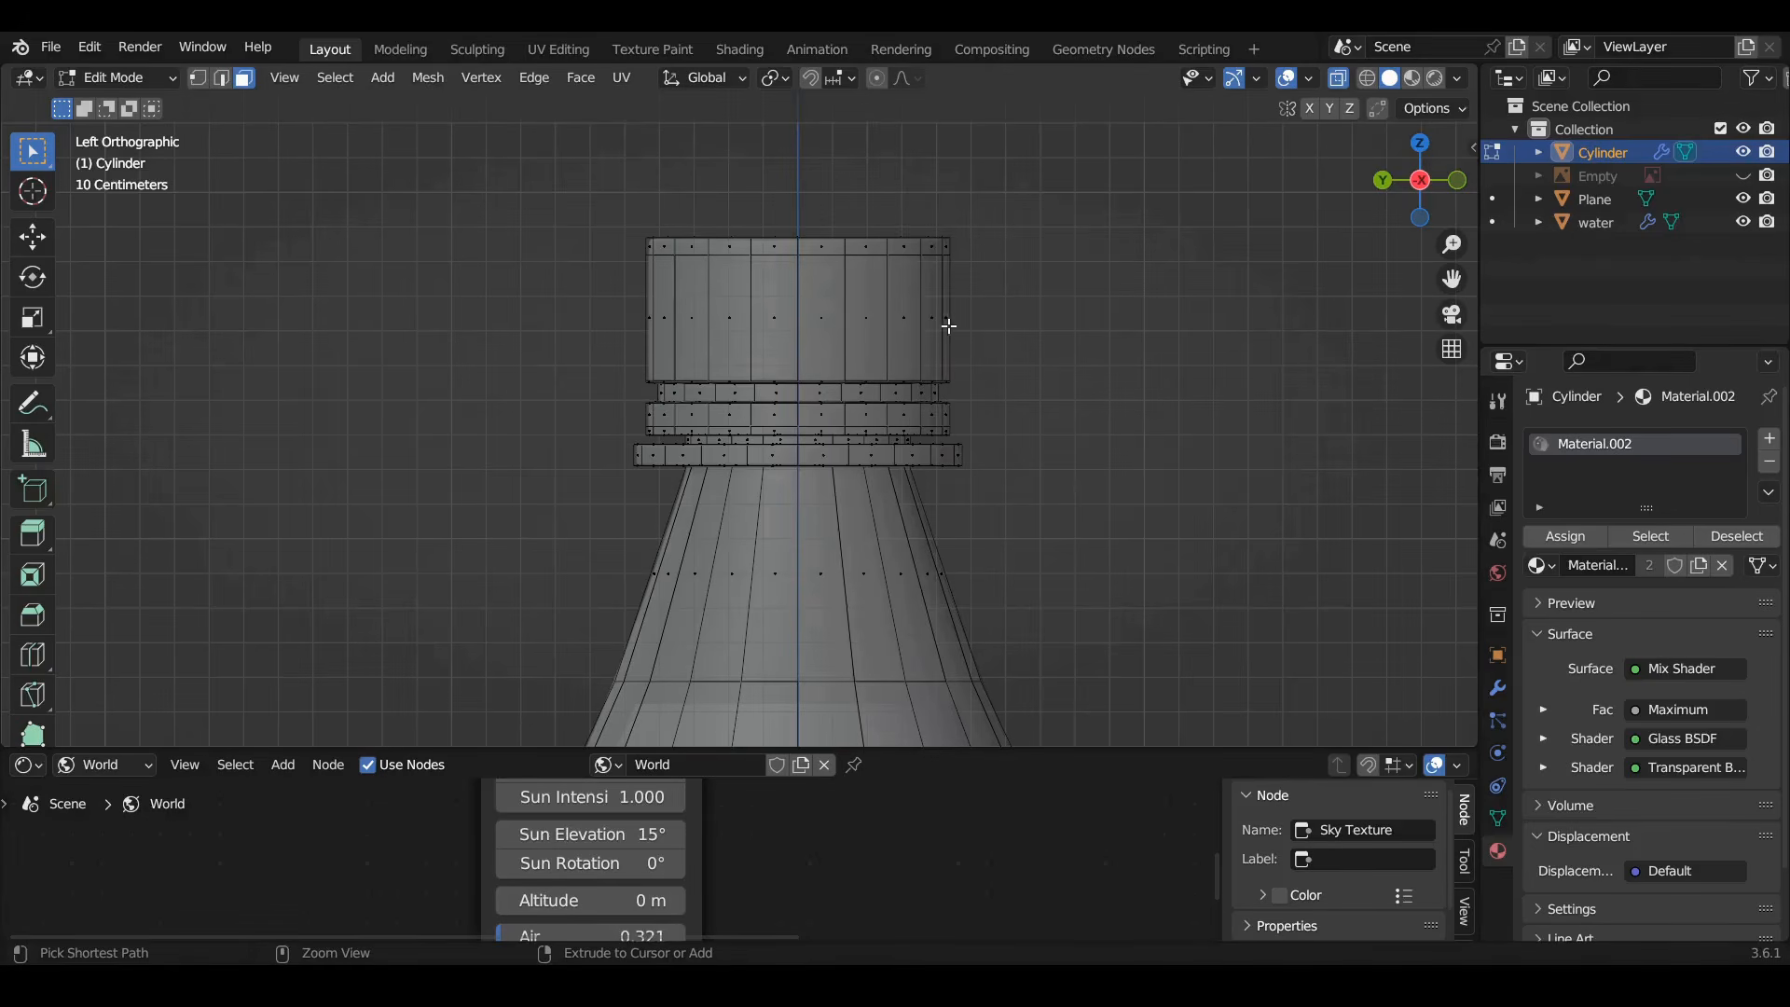
mouse_move(922, 326)
middle_mouse_down("ctrl")
mouse_move(915, 304)
mouse_move(915, 438)
mouse_move(911, 352)
middle_mouse_up("ctrl")
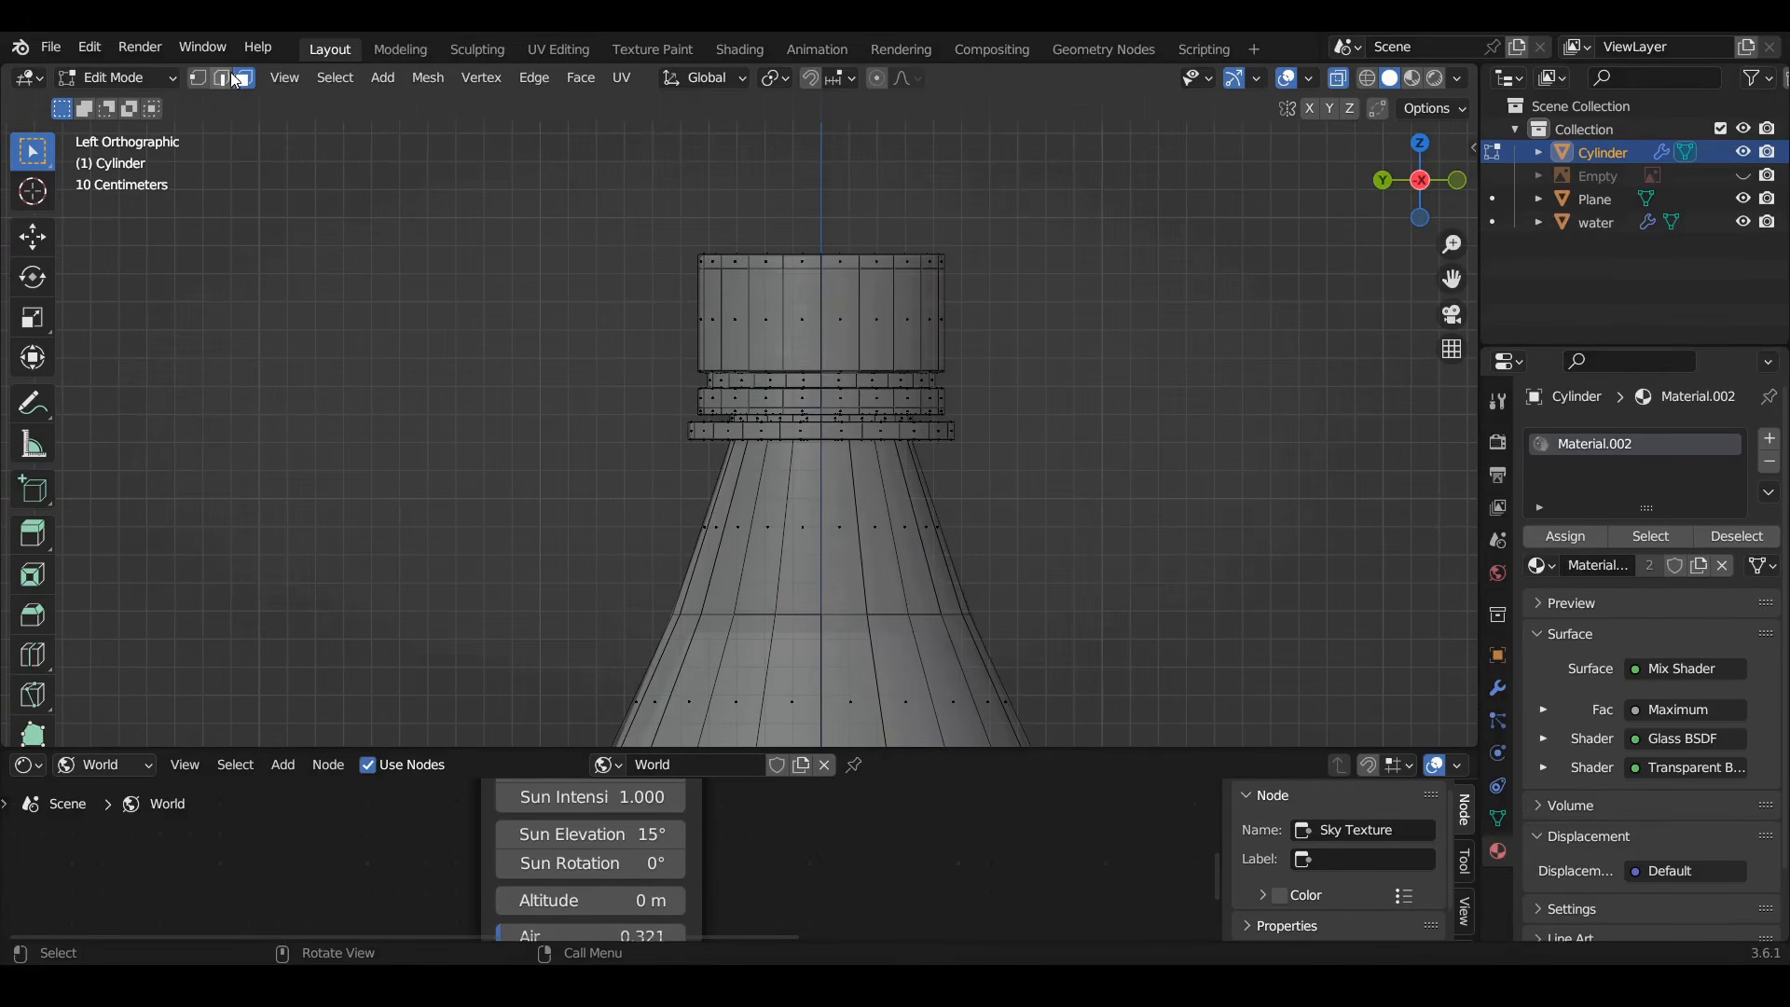
left_click_drag(631, 214, 1033, 418)
scroll(736, 421, "up", 7)
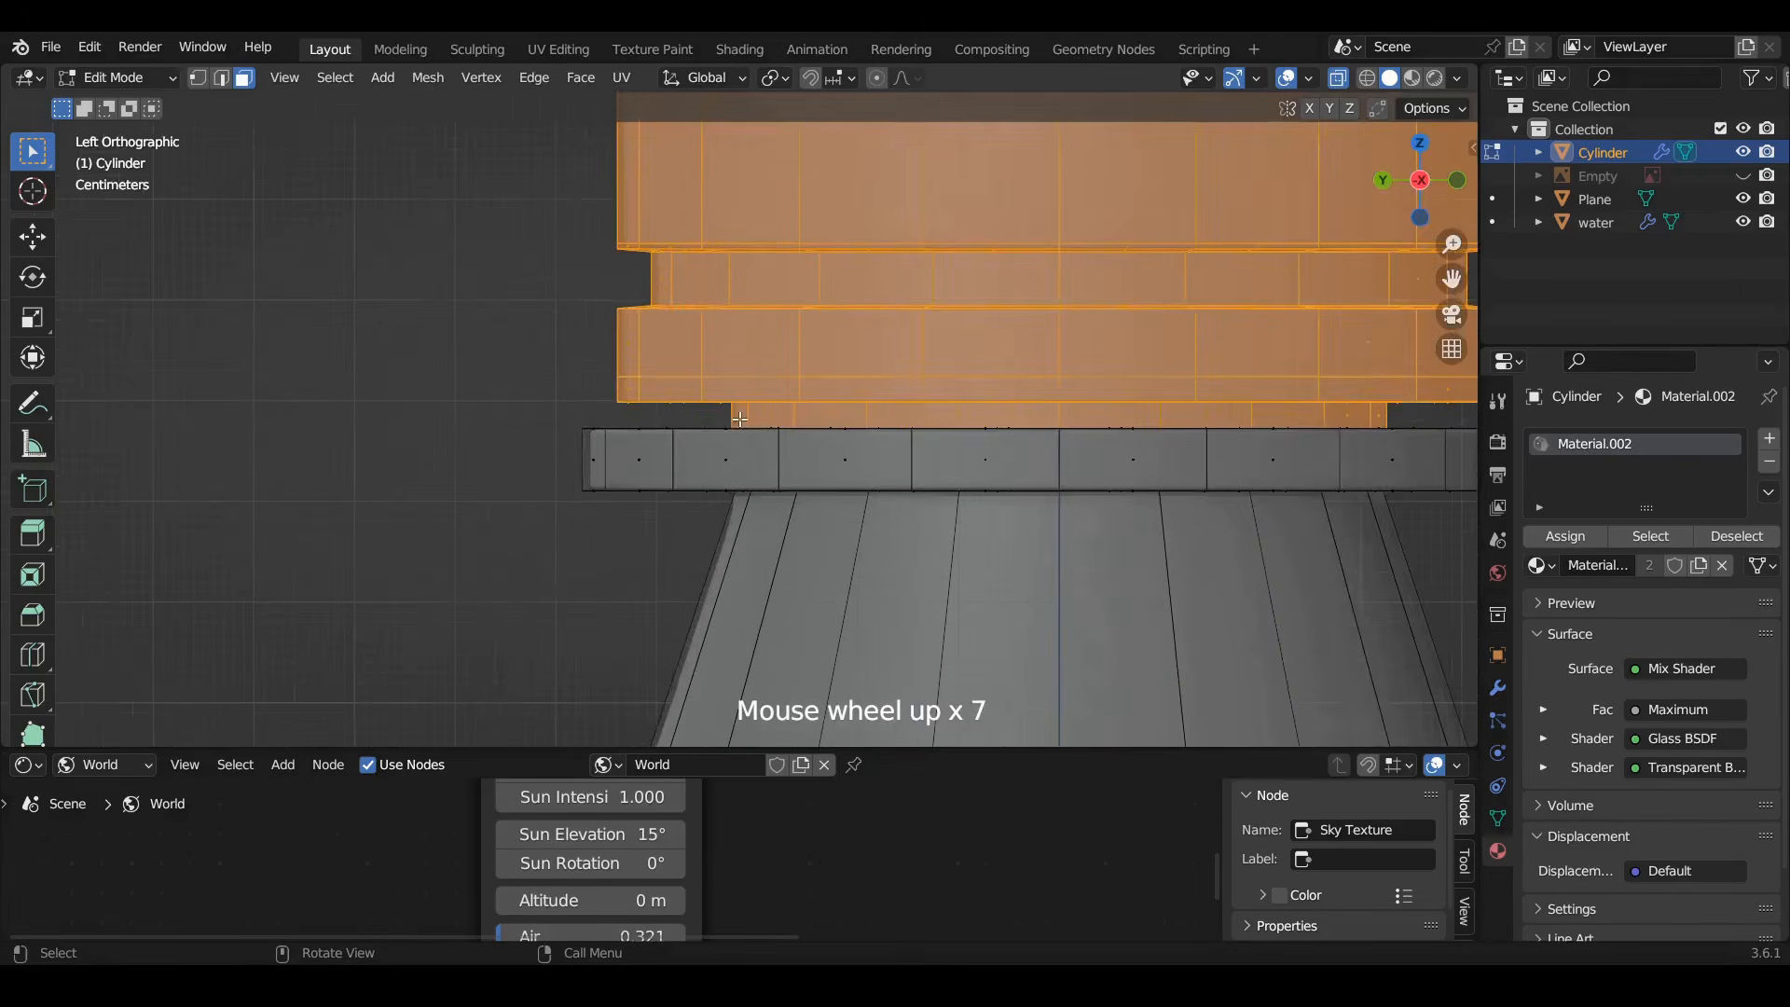
scroll(644, 417, "down", 4)
left_click_drag(600, 407, 1164, 110)
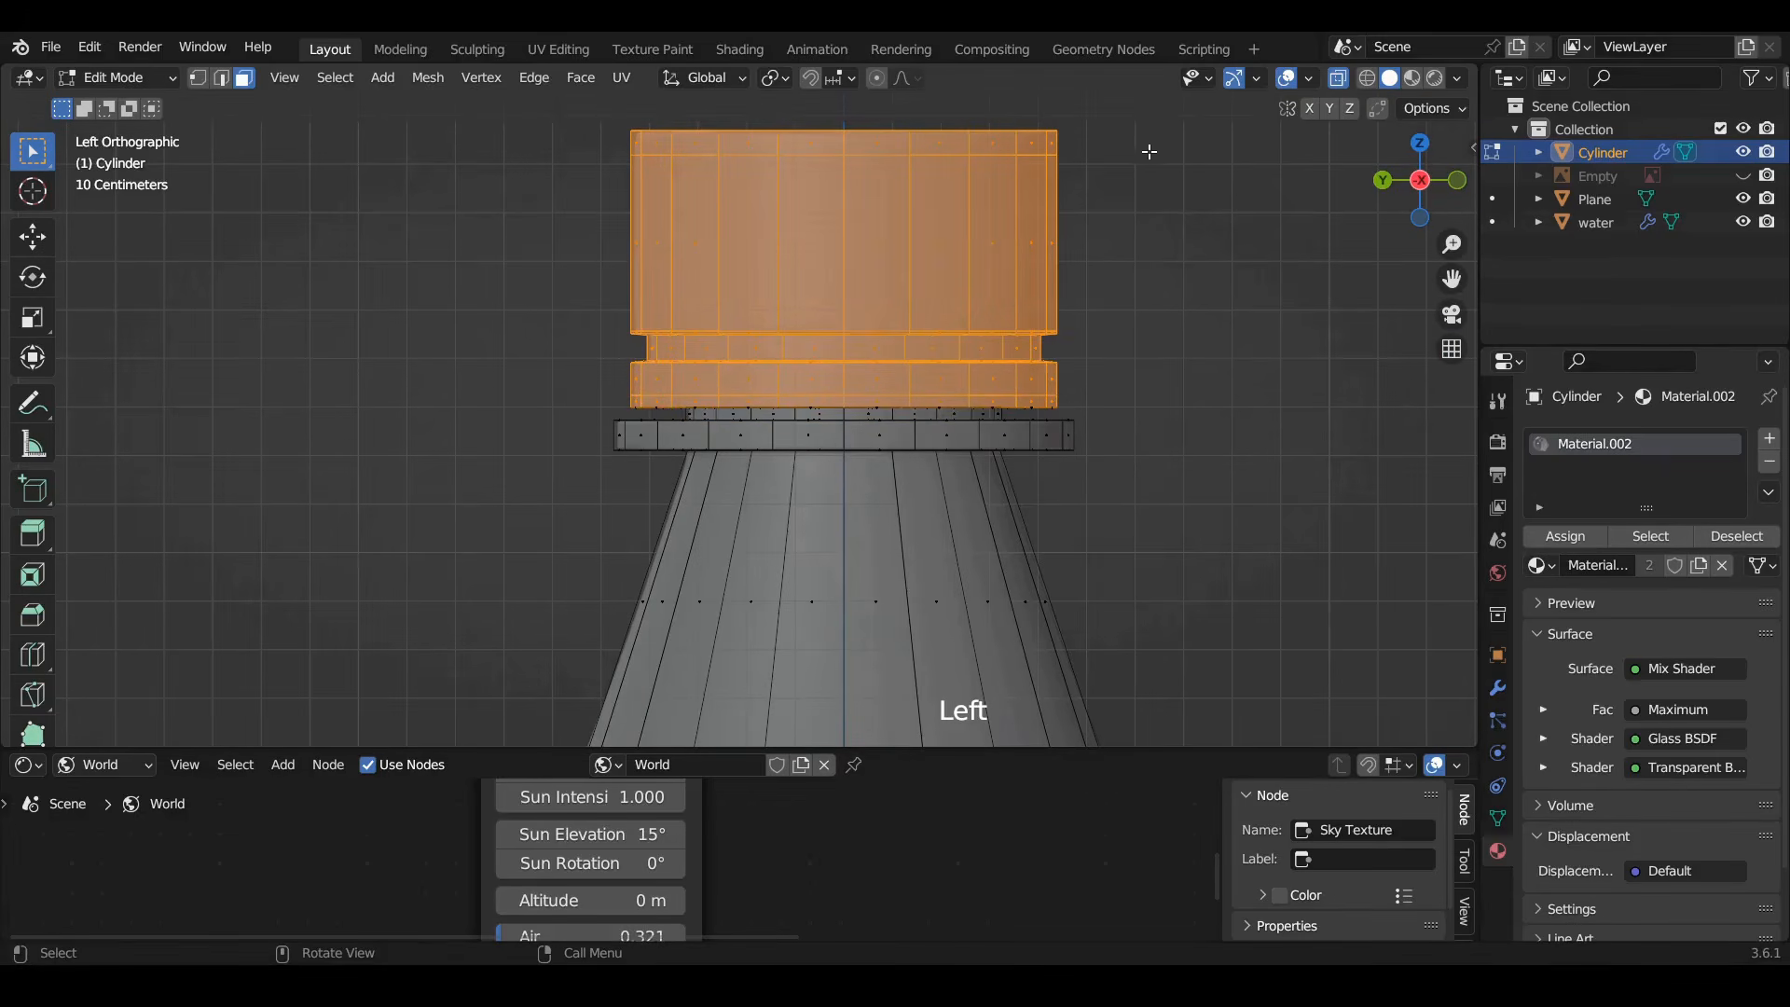
middle_click_drag(800, 409, 1079, 252)
left_click(1079, 252)
scroll(733, 359, "up", 6)
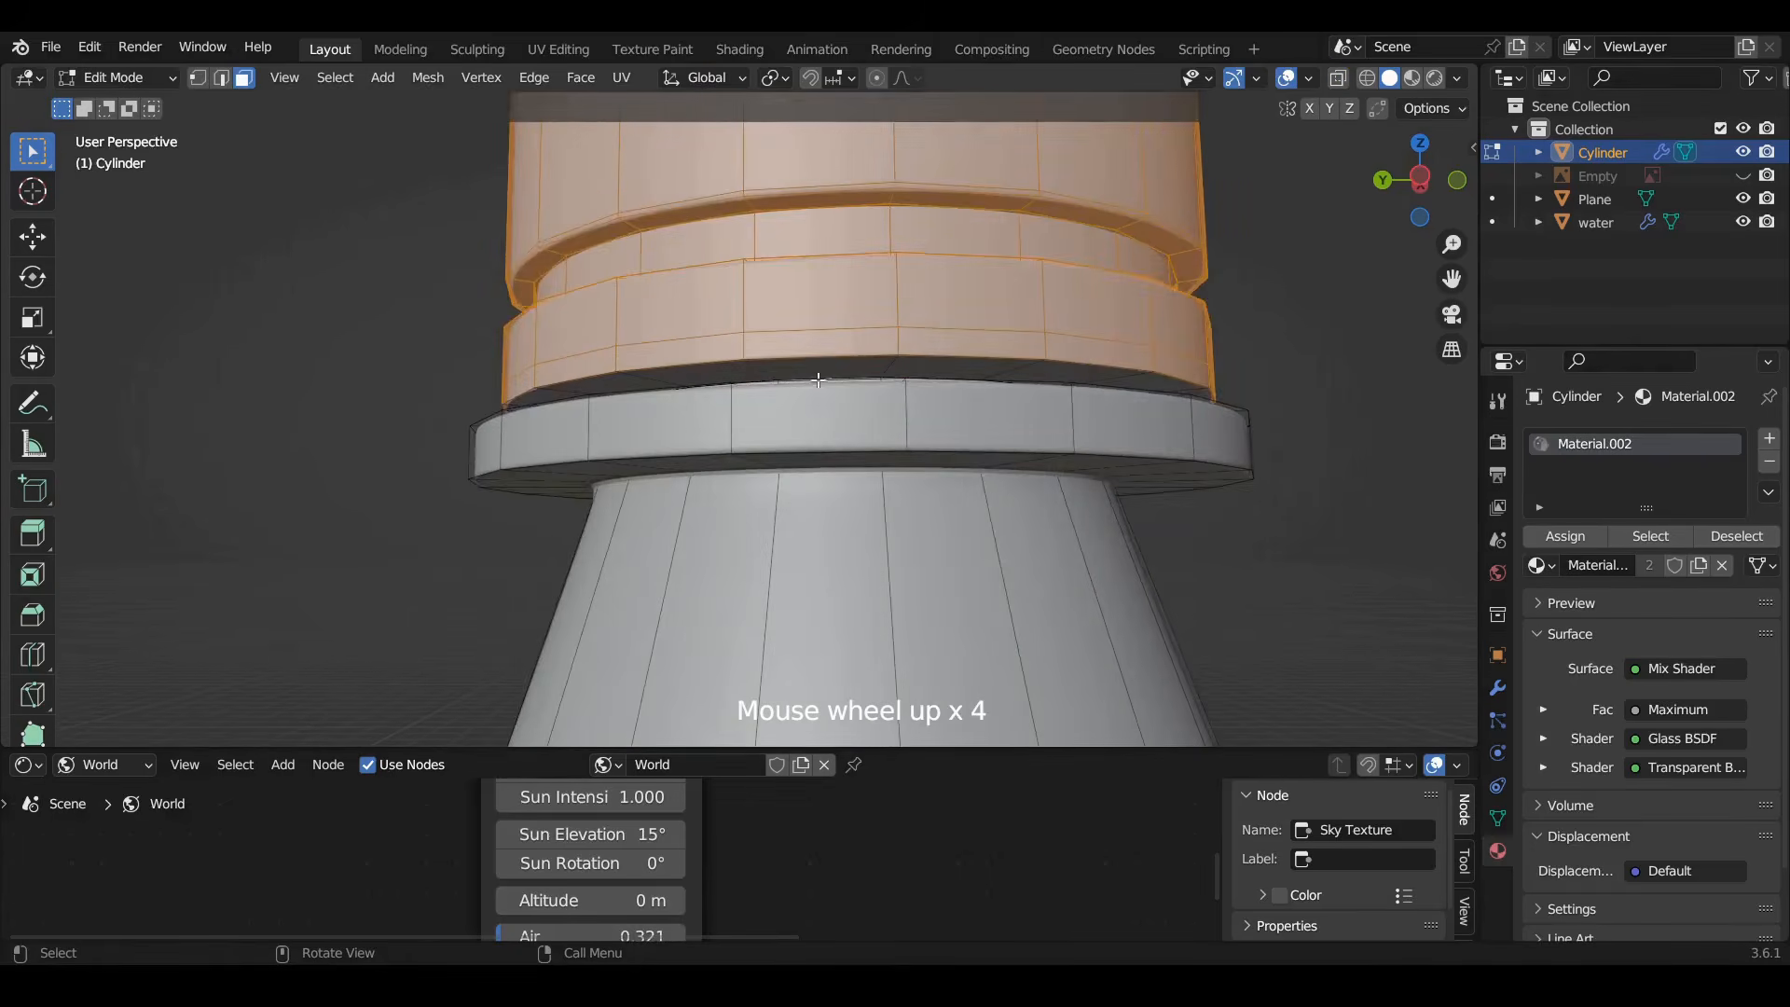
middle_click_drag(736, 367, 755, 349)
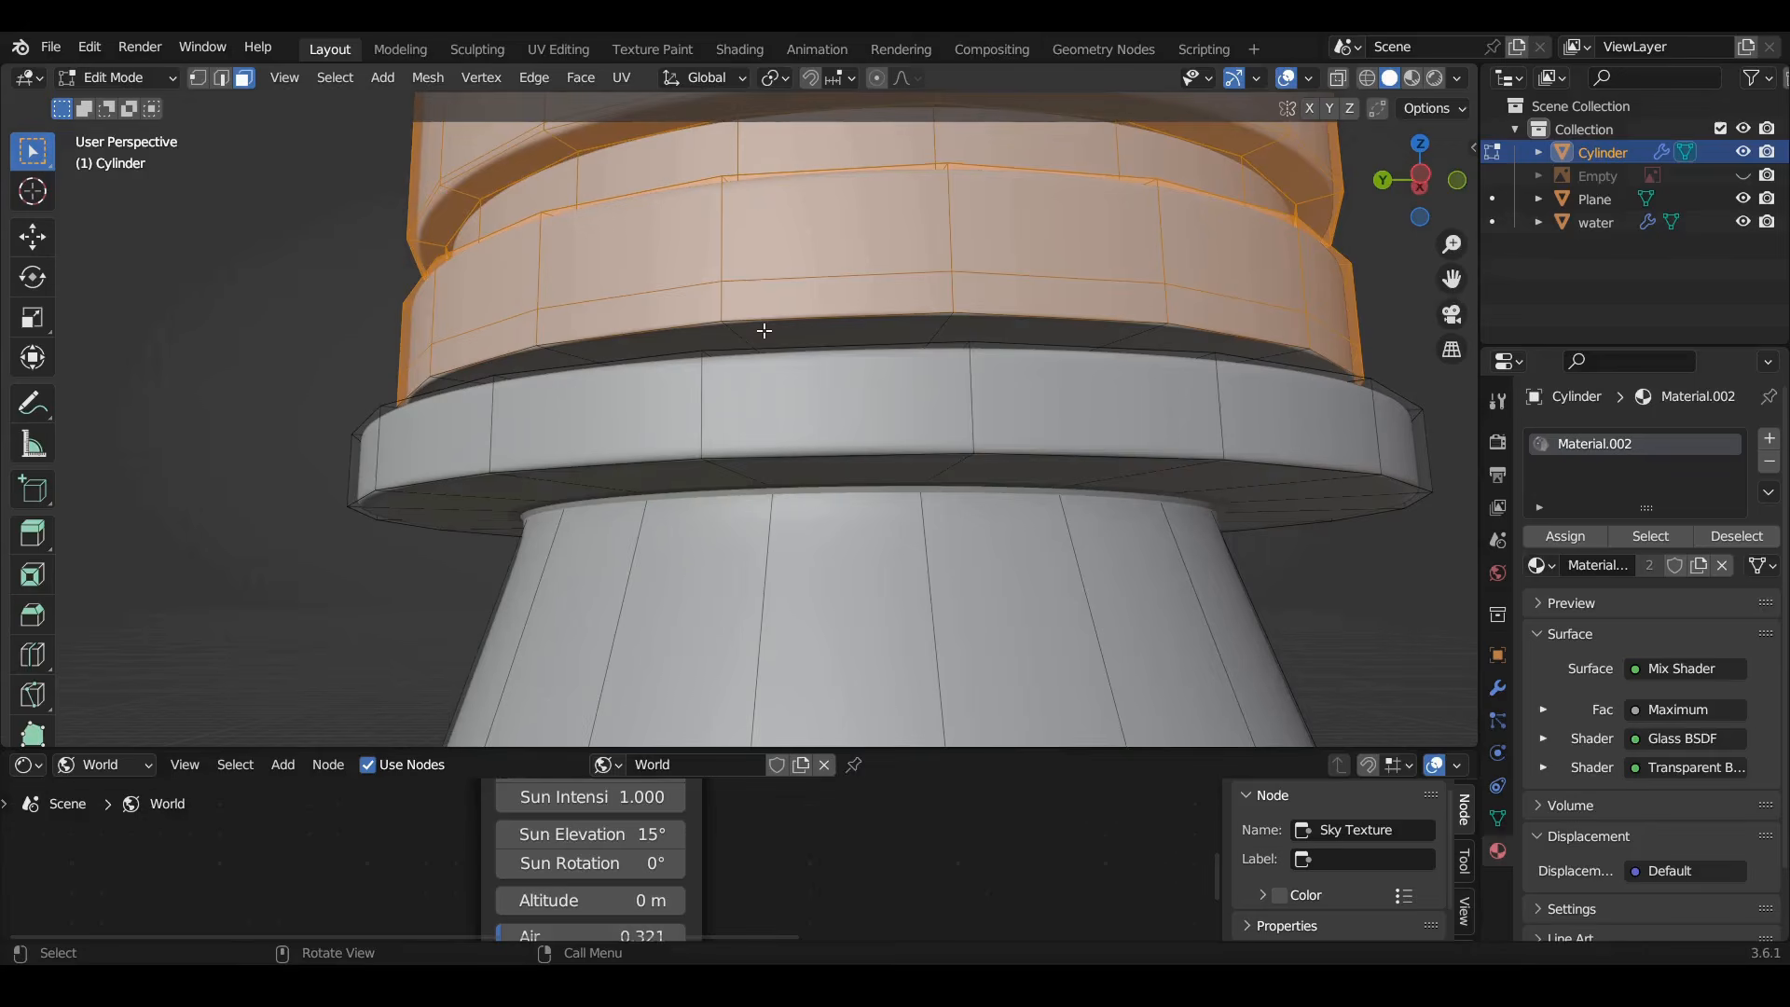
left_click(728, 329, "alt+shift")
left_click(729, 328, "alt+shift")
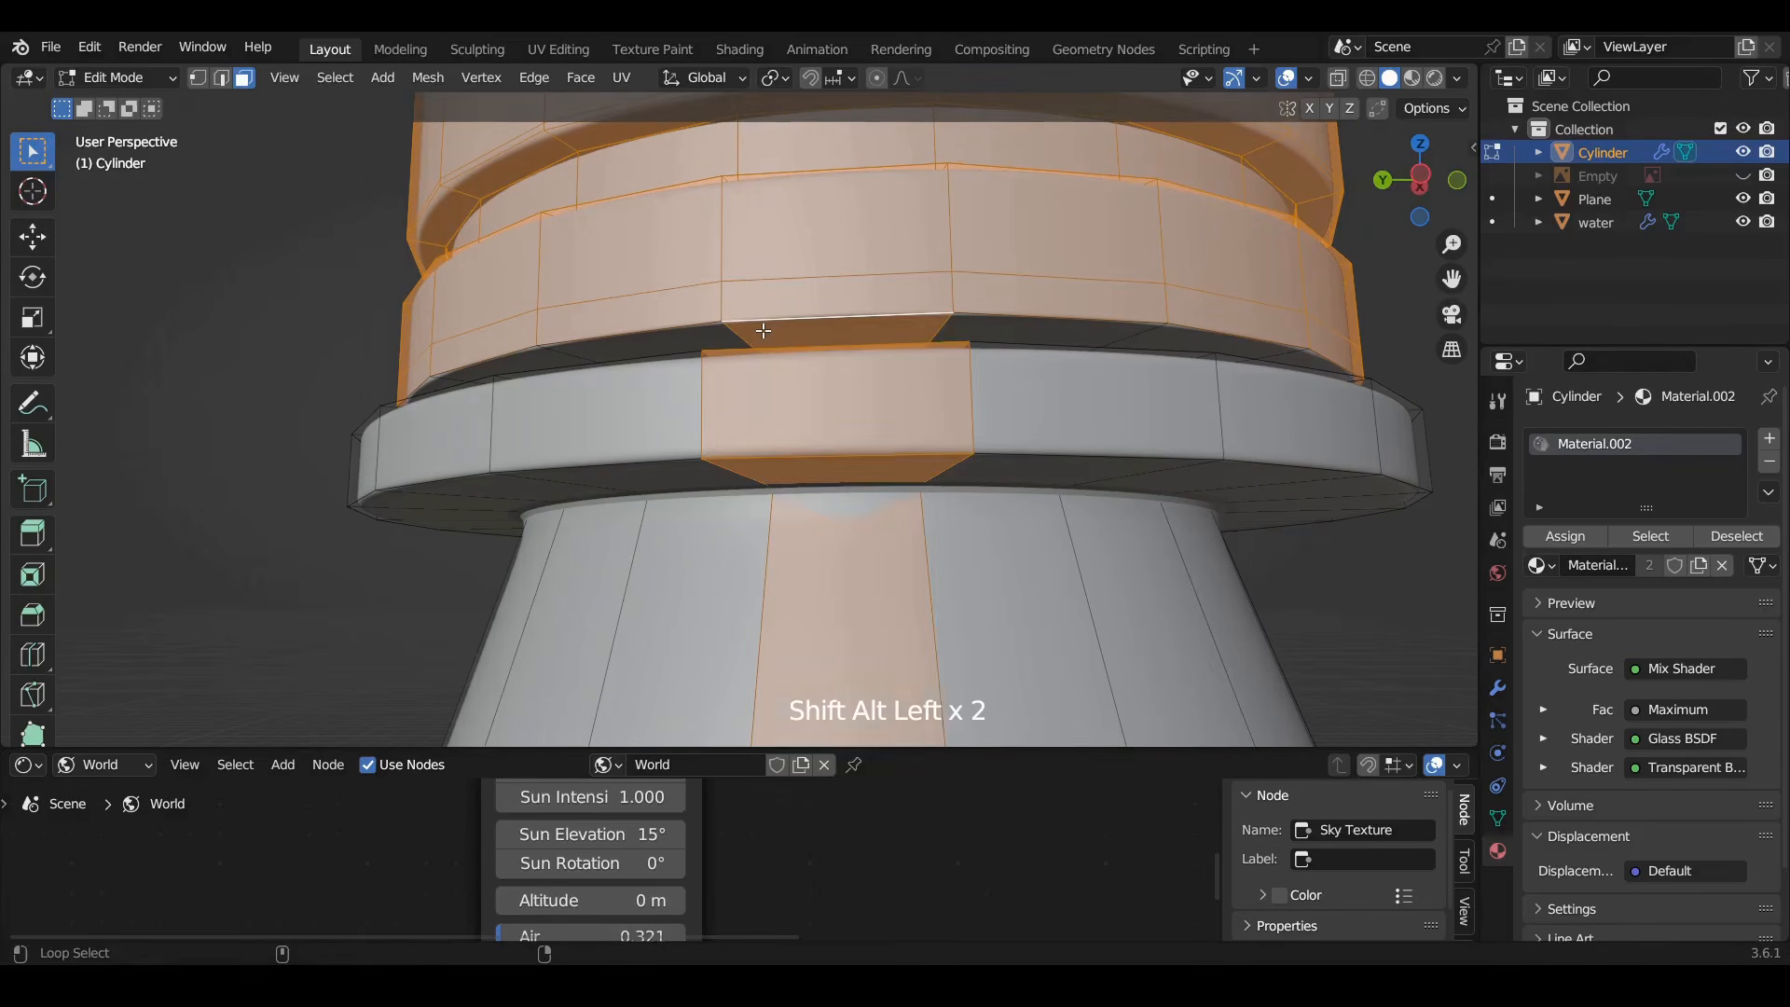
left_click(728, 328, "alt+shift")
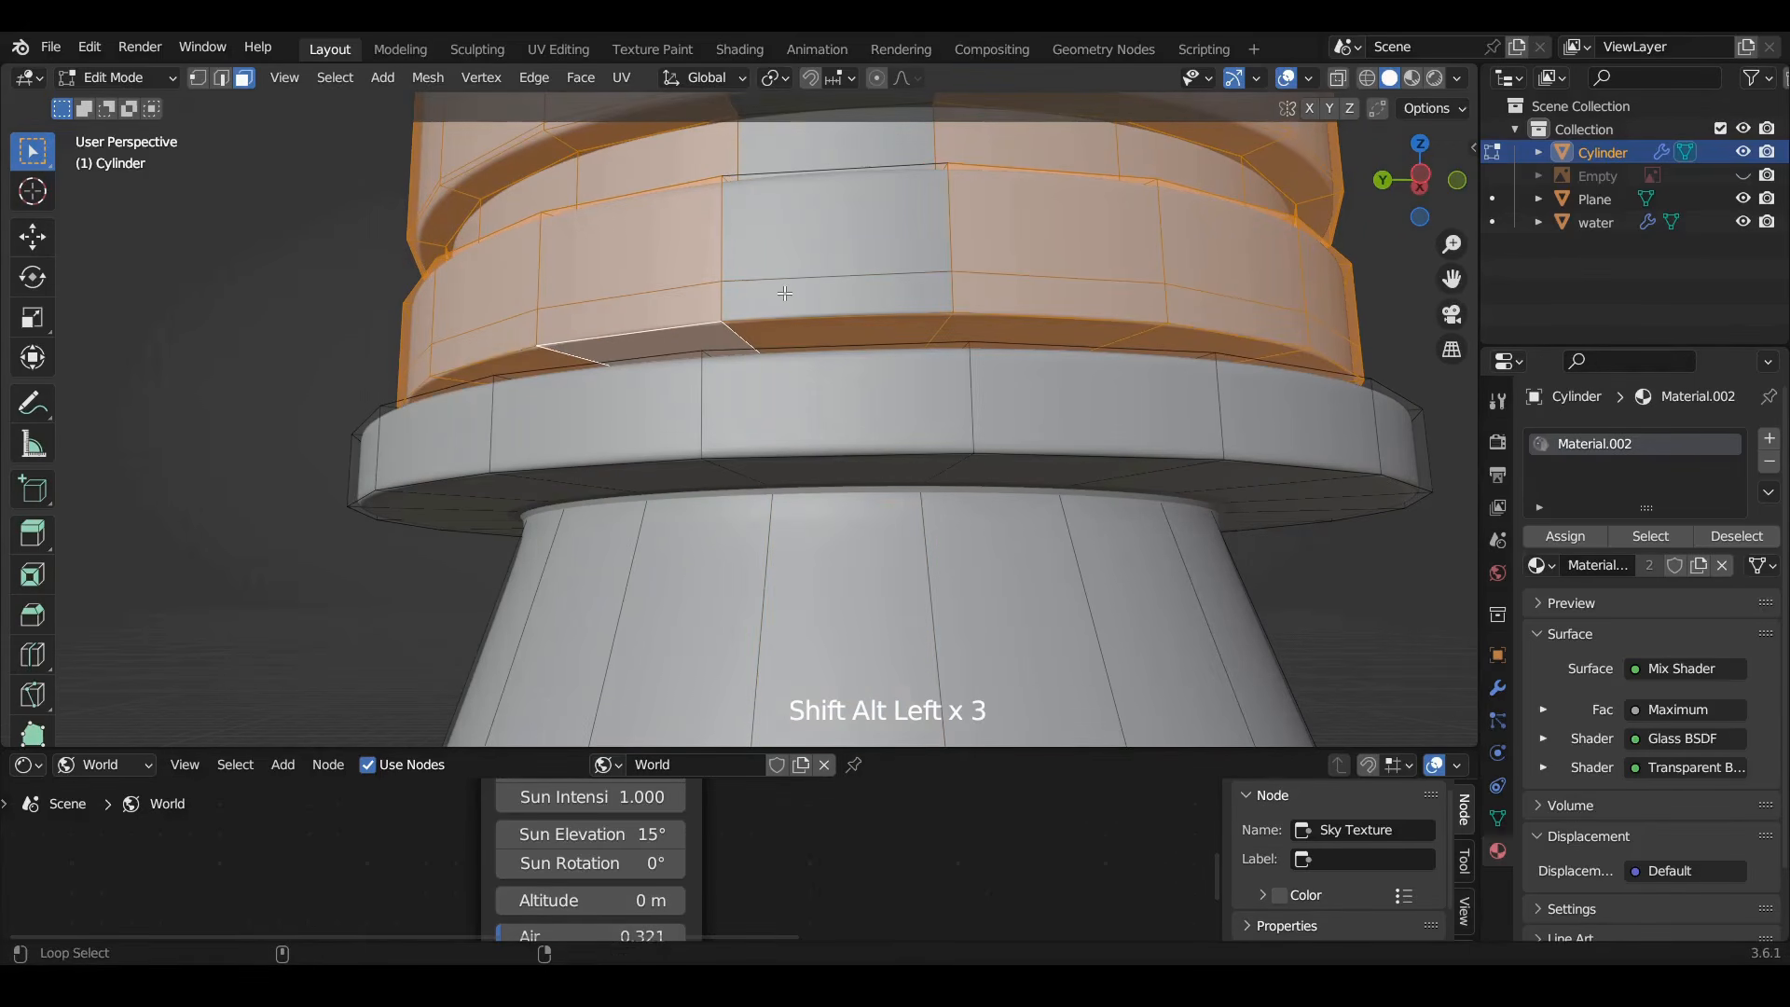
key("ctrl+z")
key("ctrl+z")
key("ctrl+z")
key("ctrl+z")
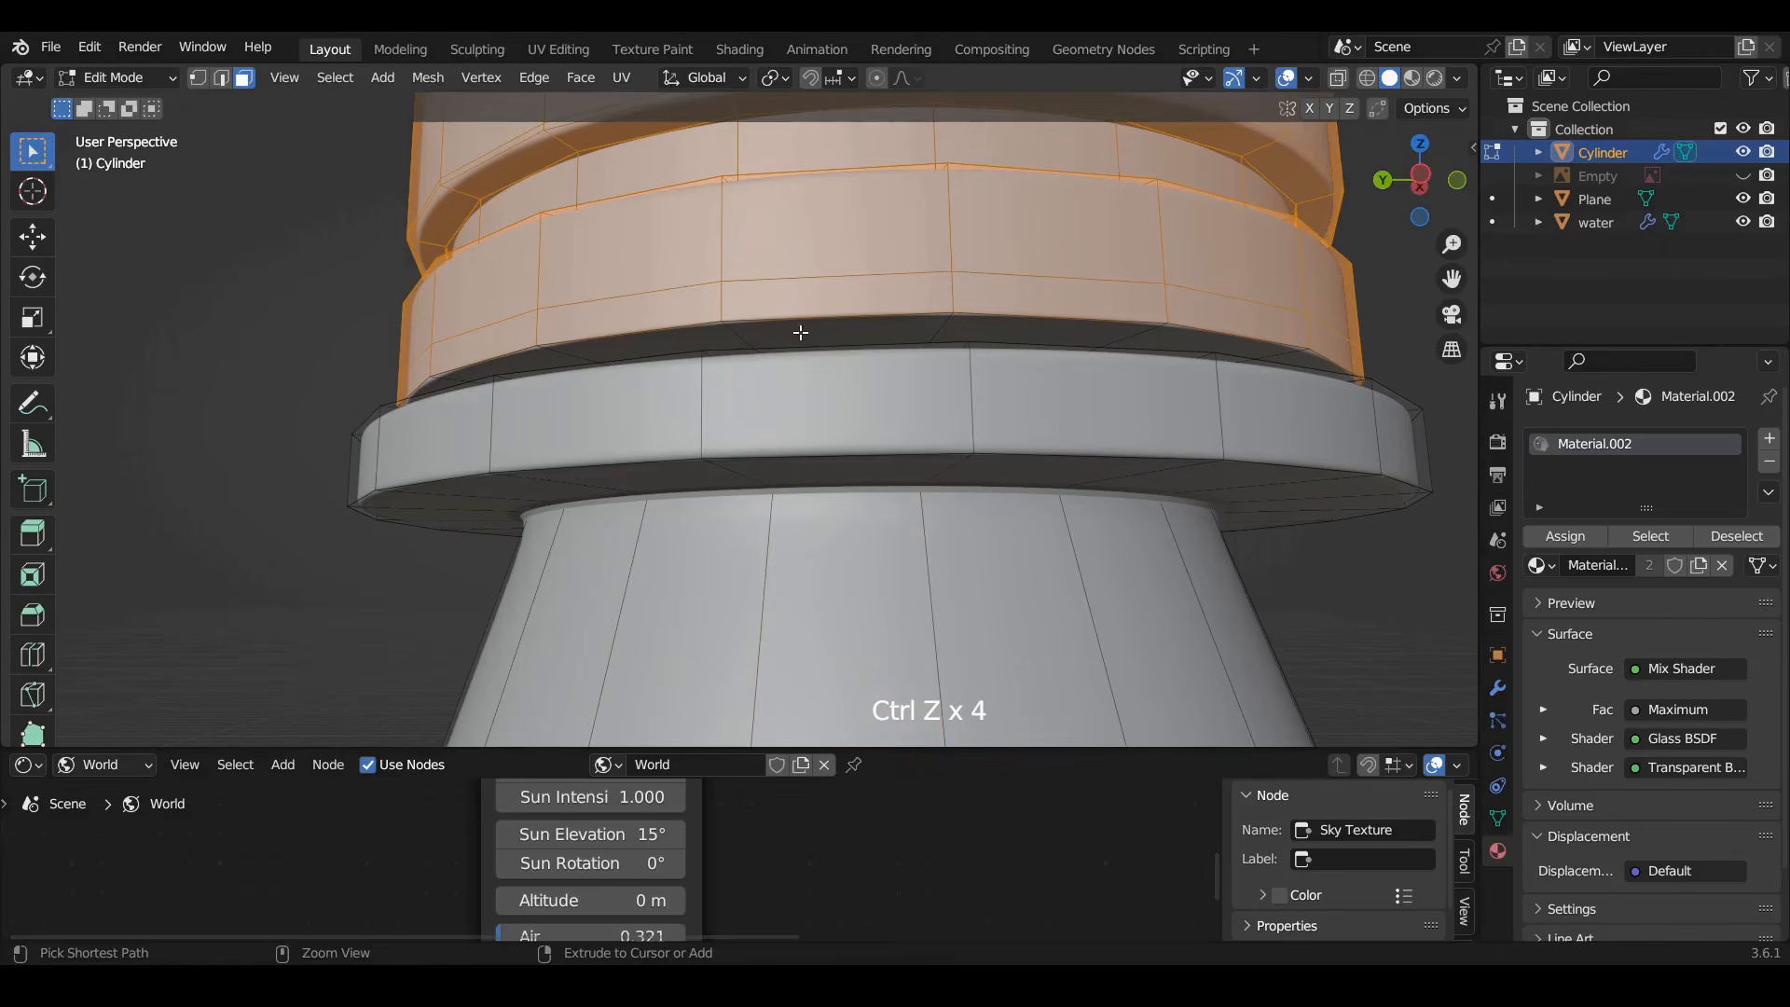
Add the face ring under the cap to the selection and create a material named top in a new Cylinder slot
left_click(733, 330, "alt+shift")
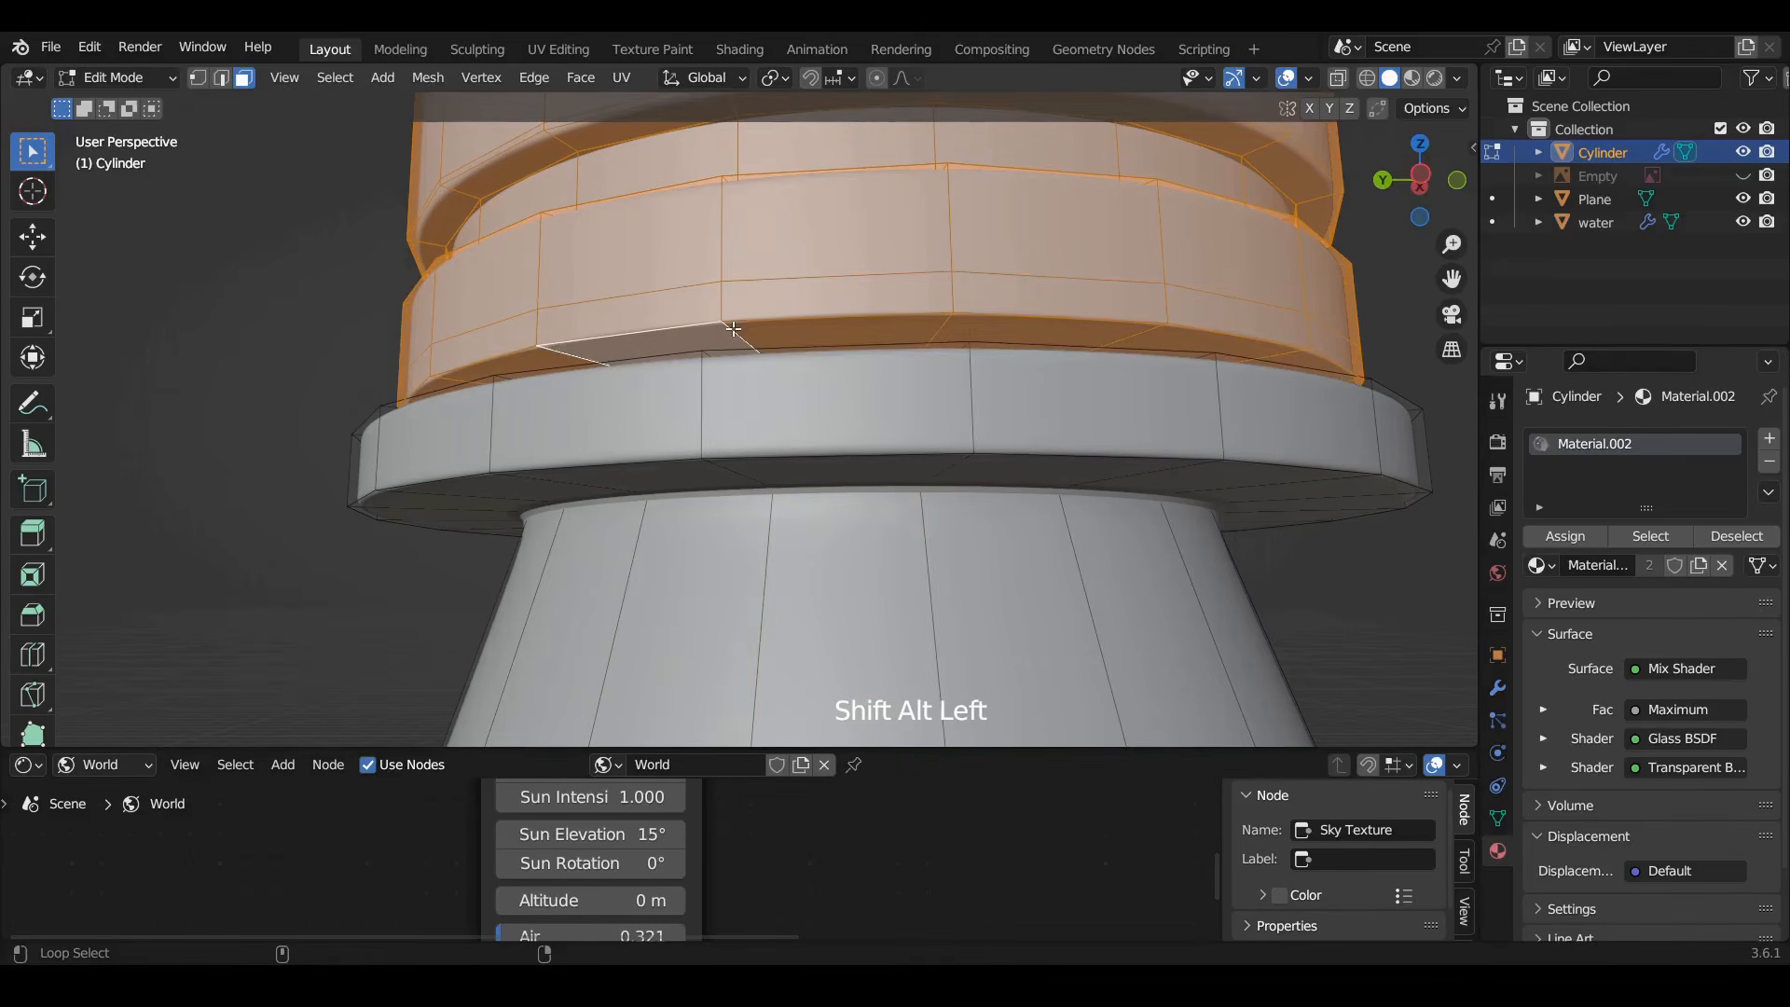
middle_click_drag(975, 371, 1293, 557)
scroll(975, 308, "down", 4)
left_click(1771, 438)
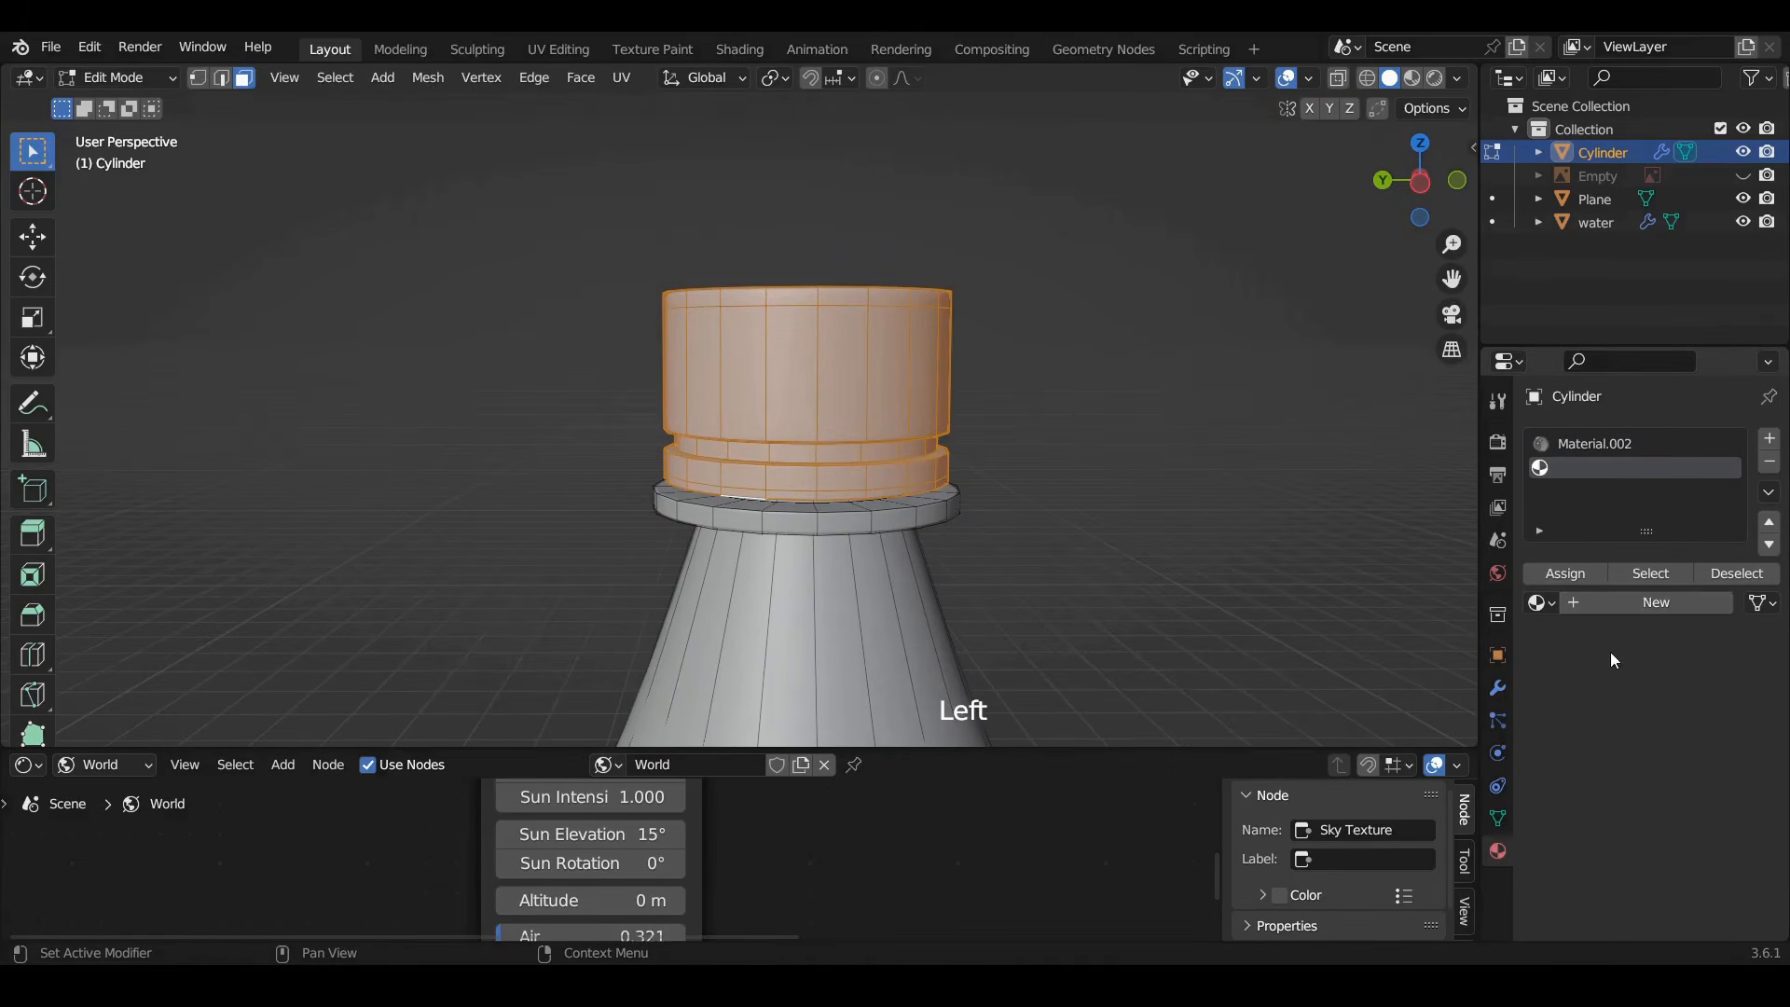
left_click(1619, 605)
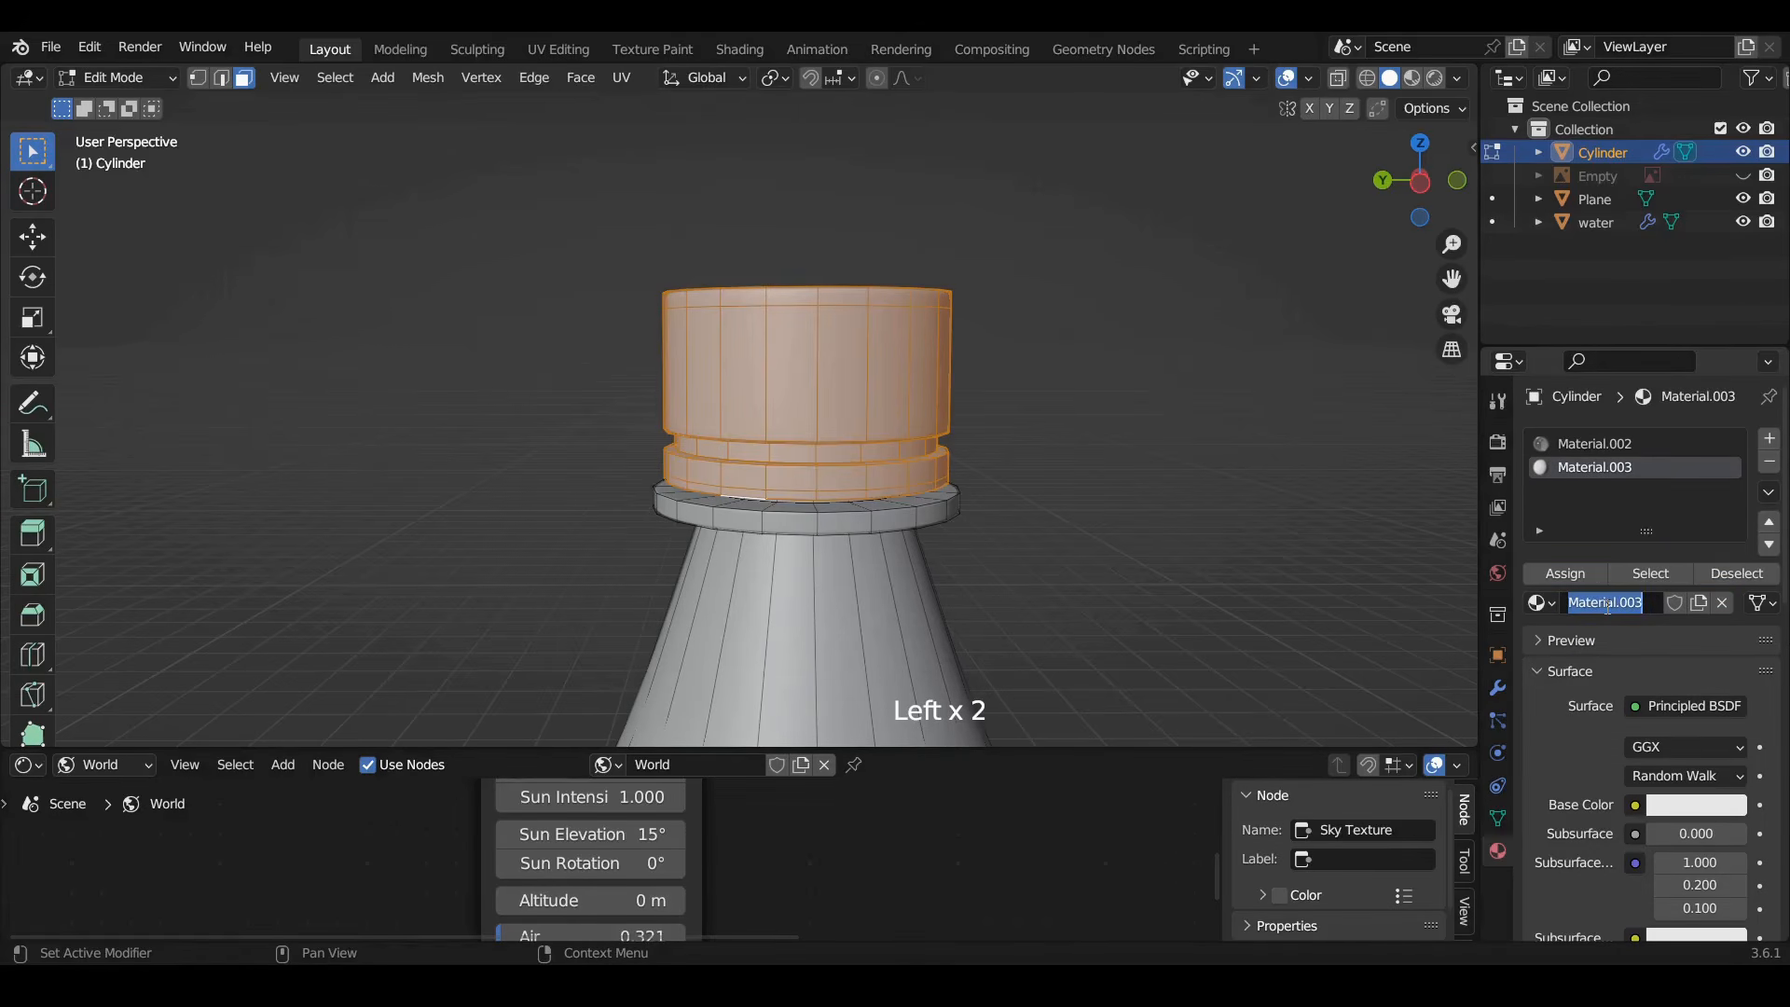
key("Return")
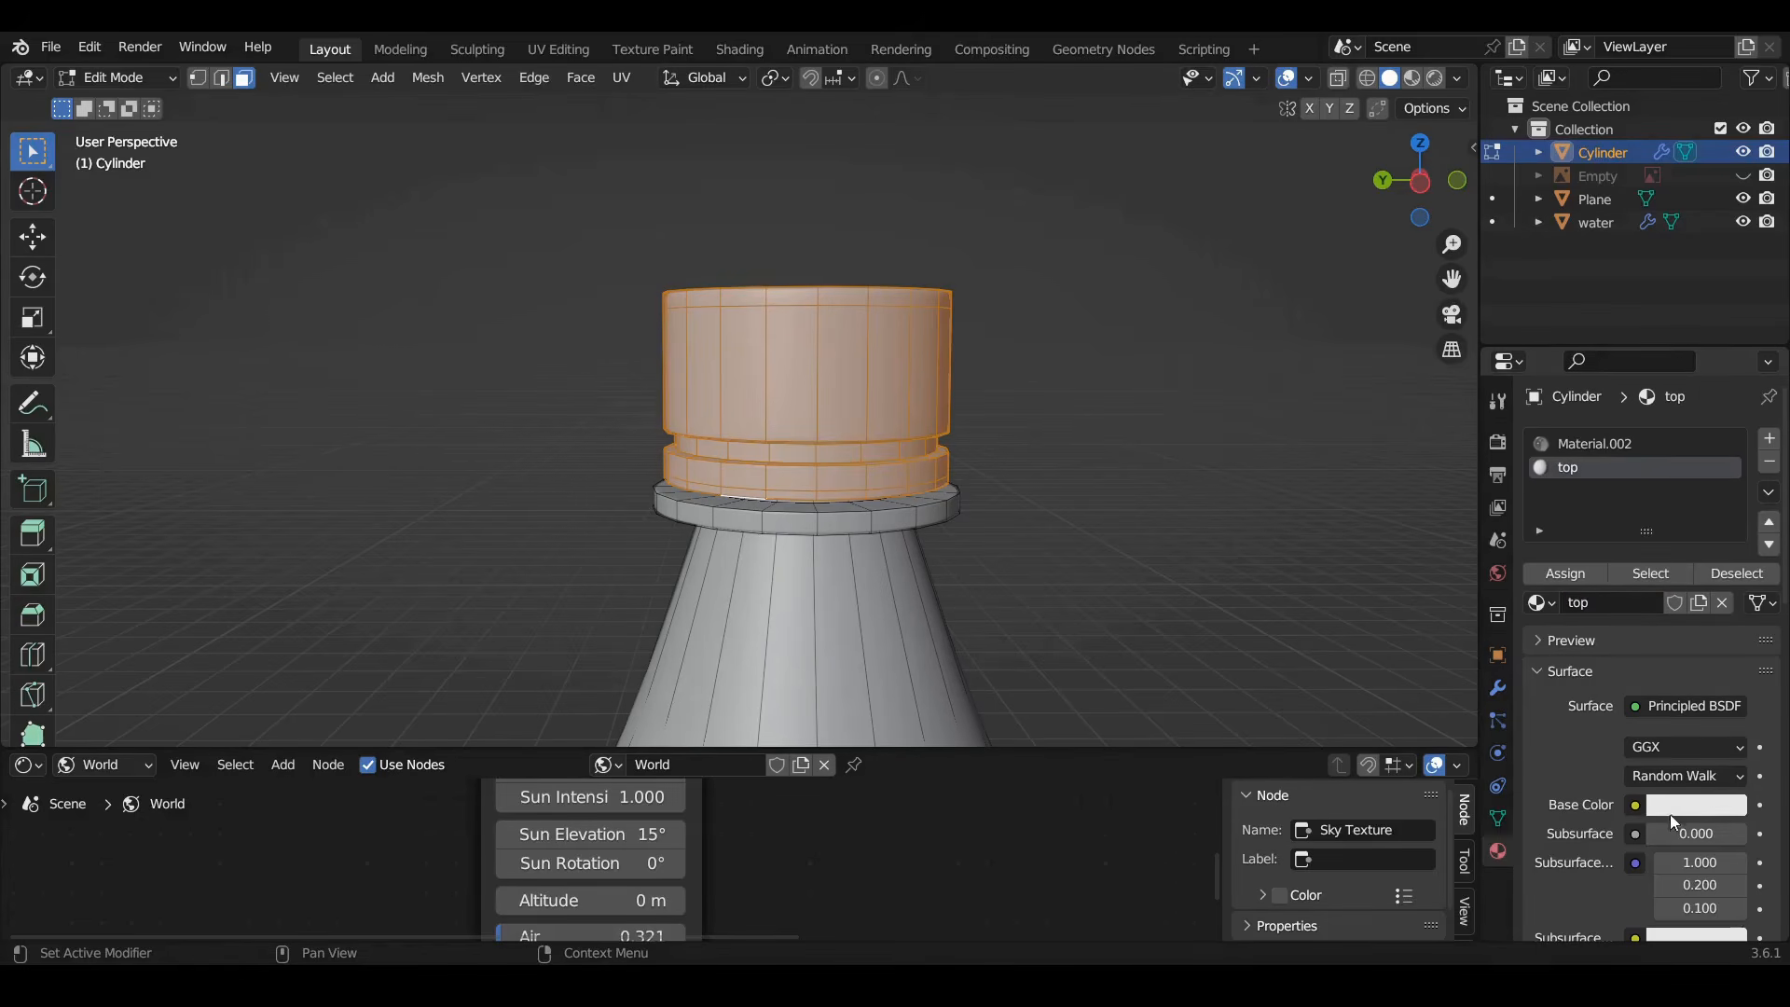
Give the top material a deep blue base color with hue about 0.666 and saturation 1.000, and set Roughness to about 0.656
left_click(1696, 805)
left_click(1676, 522)
left_click_drag(1675, 523, 1721, 512)
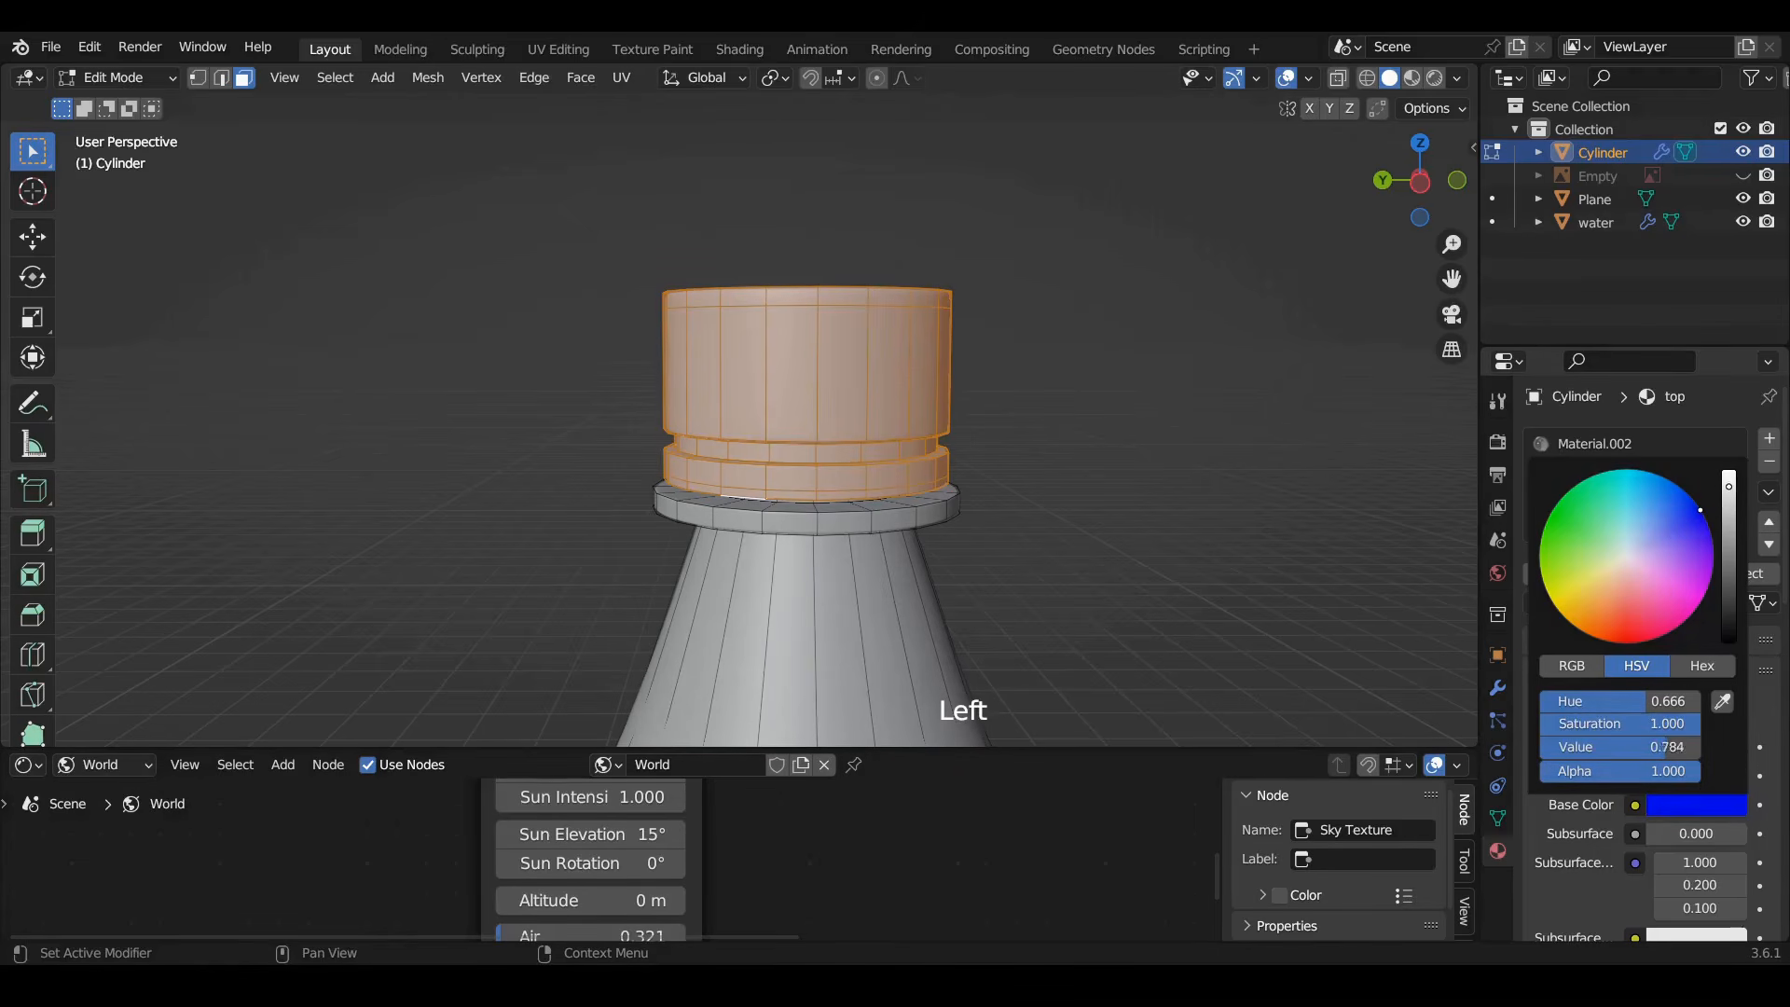
scroll(1714, 752, "down", 10)
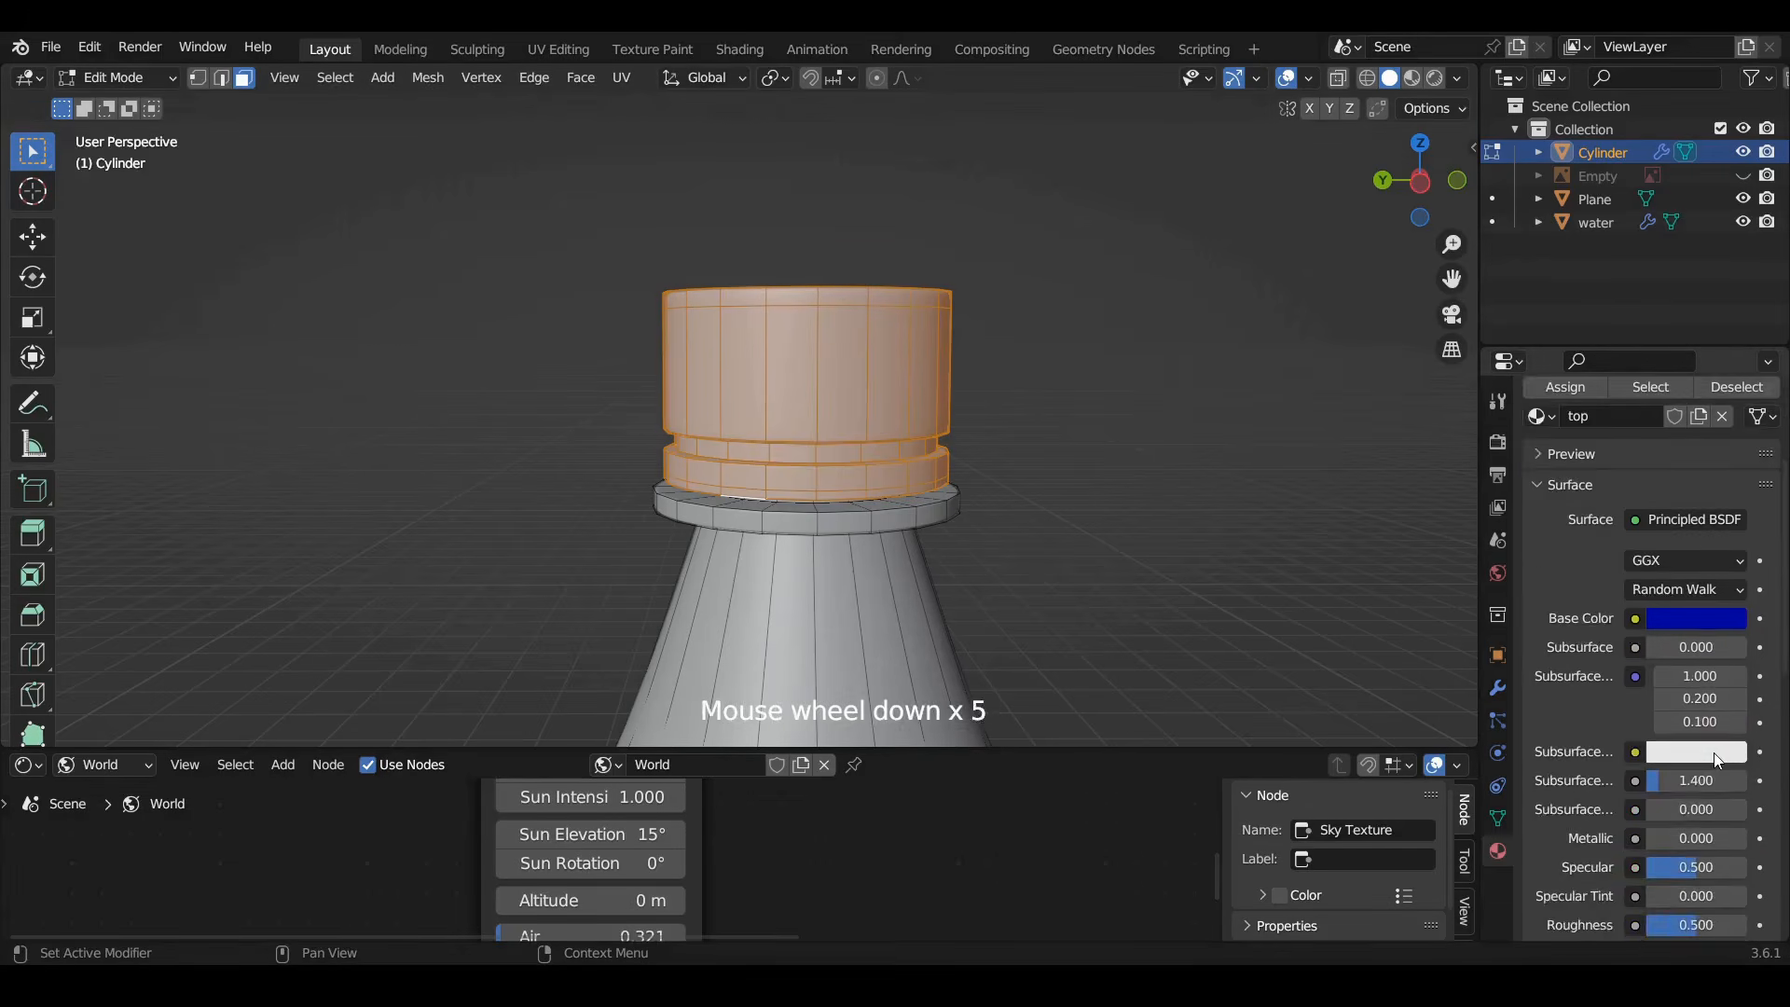
left_click(1686, 739)
left_click_drag(1697, 738, 1713, 738)
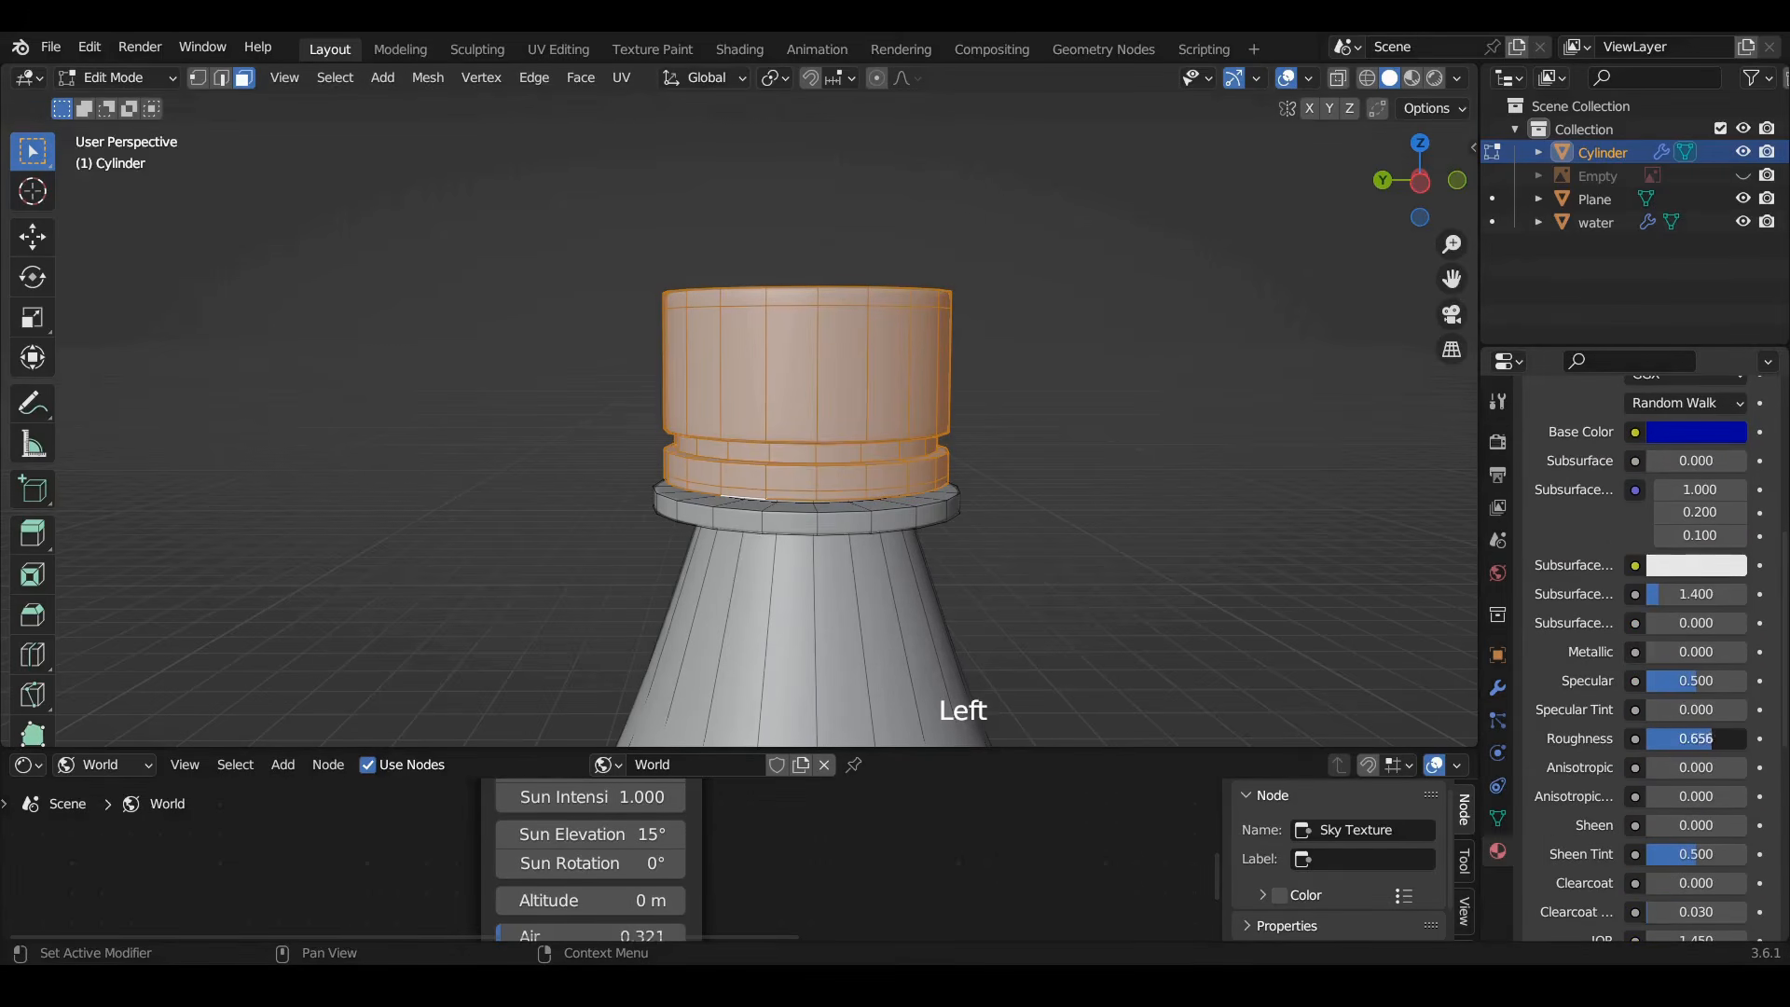
In material preview, assign the top material to the selected cap faces and inspect the cap and neck in Object Mode
left_click(1415, 80)
scroll(1598, 520, "up", 11)
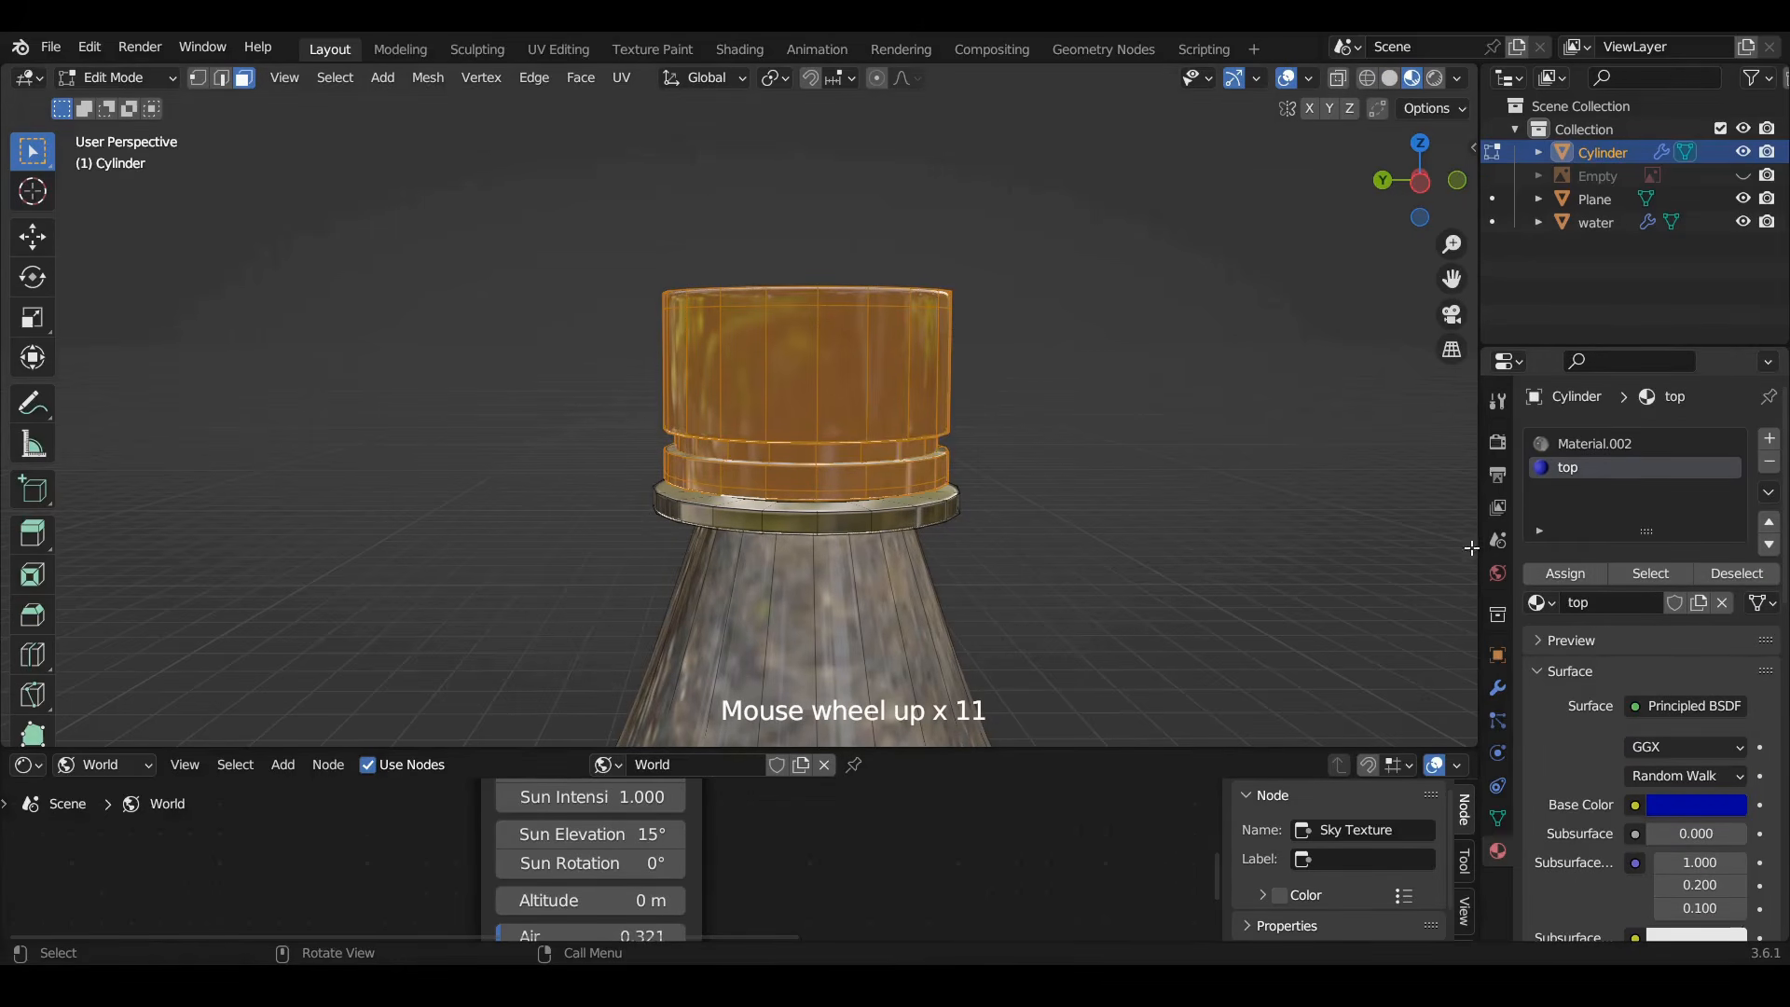
left_click(1561, 572)
middle_click_drag(821, 411, 847, 399)
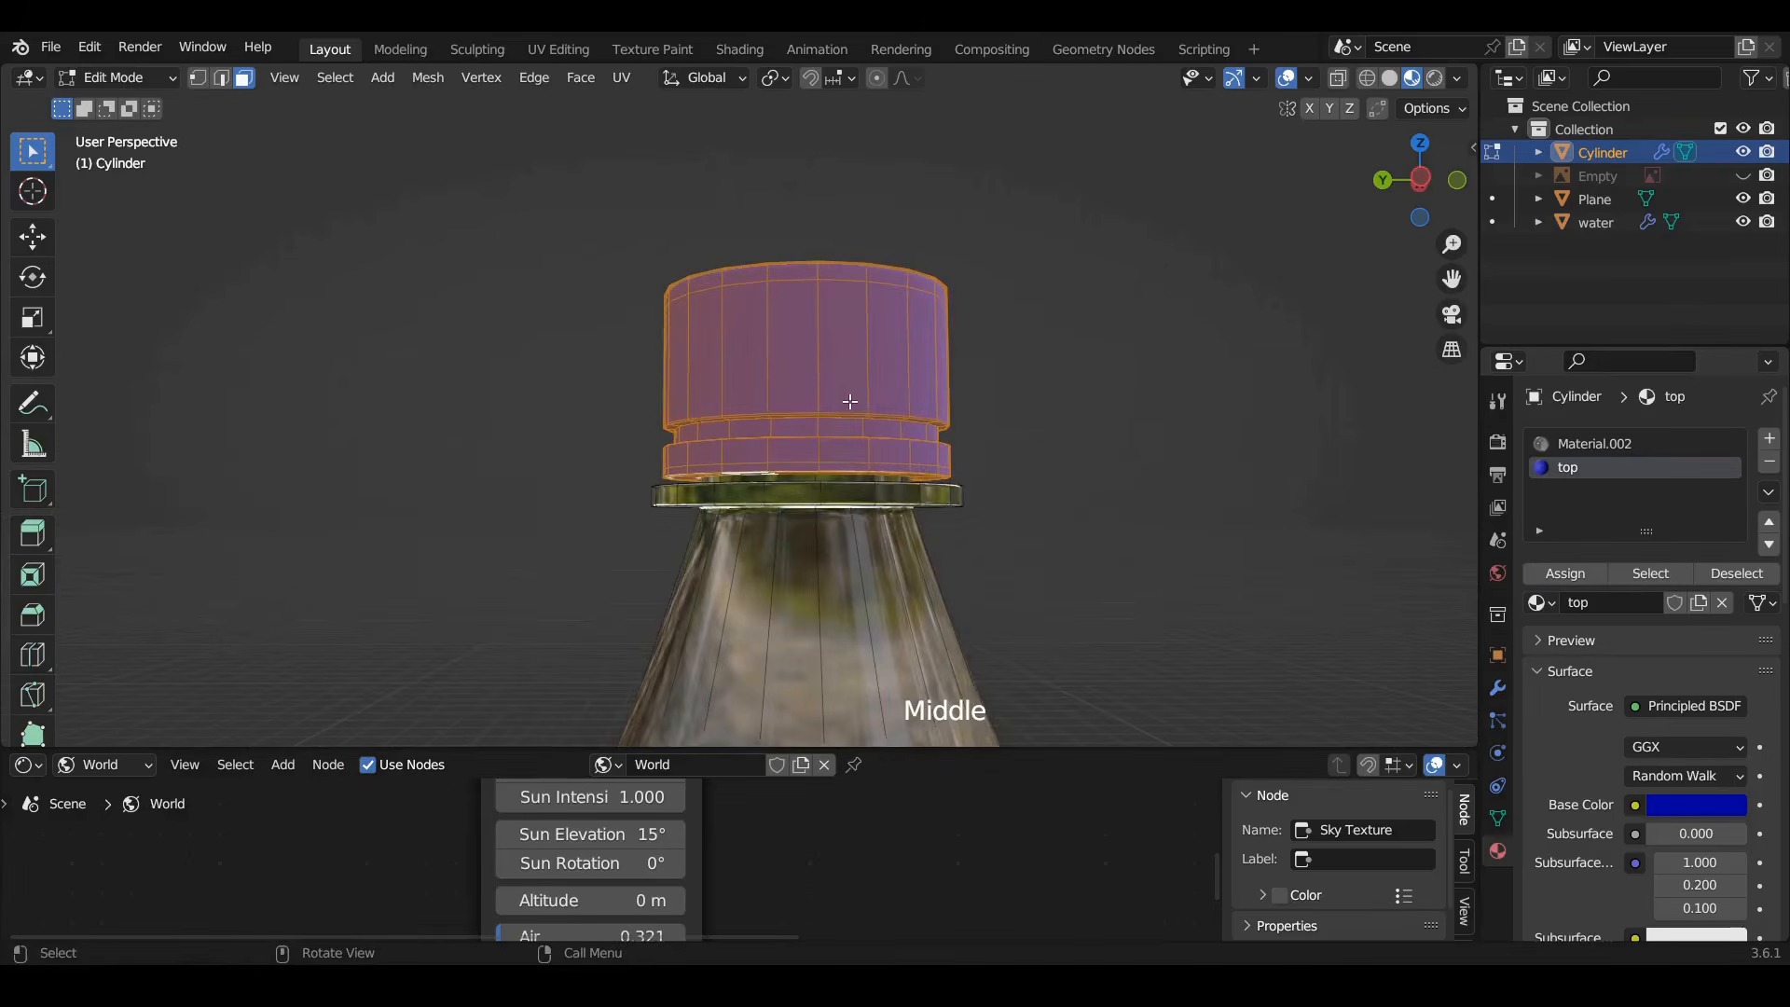
key("Tab")
scroll(886, 469, "down", 7)
middle_click_drag(869, 518, 975, 436, "shift")
scroll(845, 308, "up", 7)
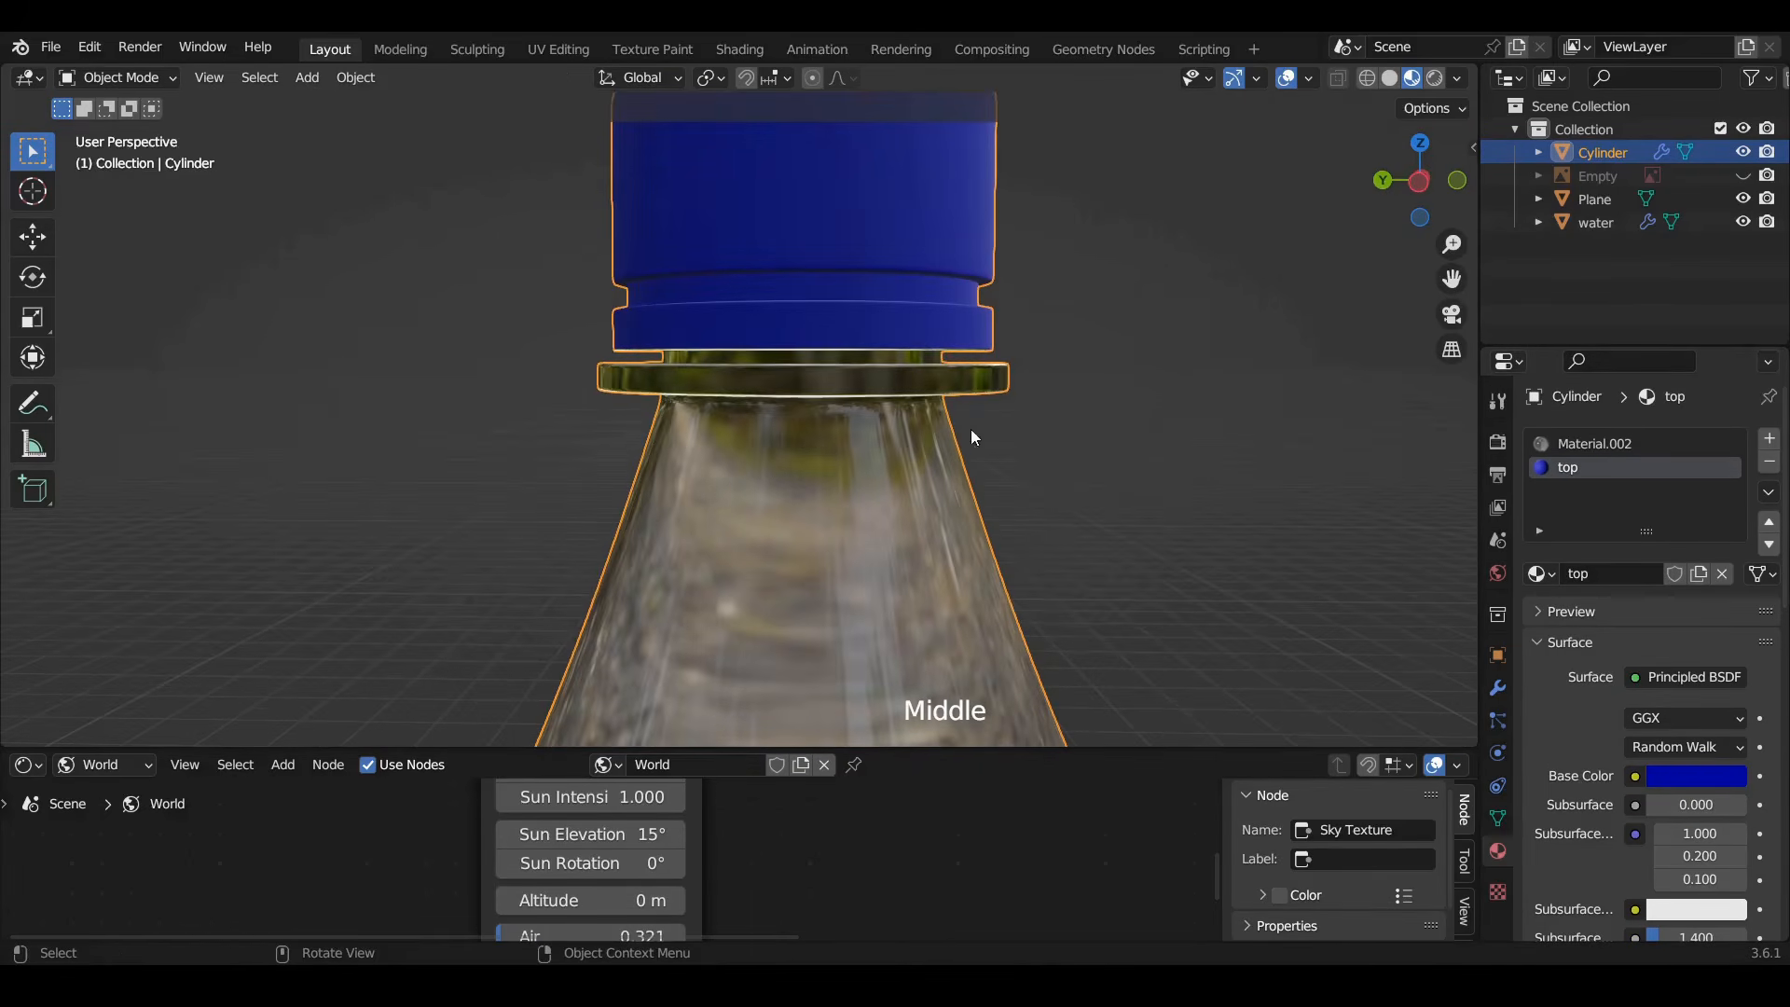
Remove the Cylinder's Material.002 slot and add a new slot using the existing Material.001
left_click(1589, 444)
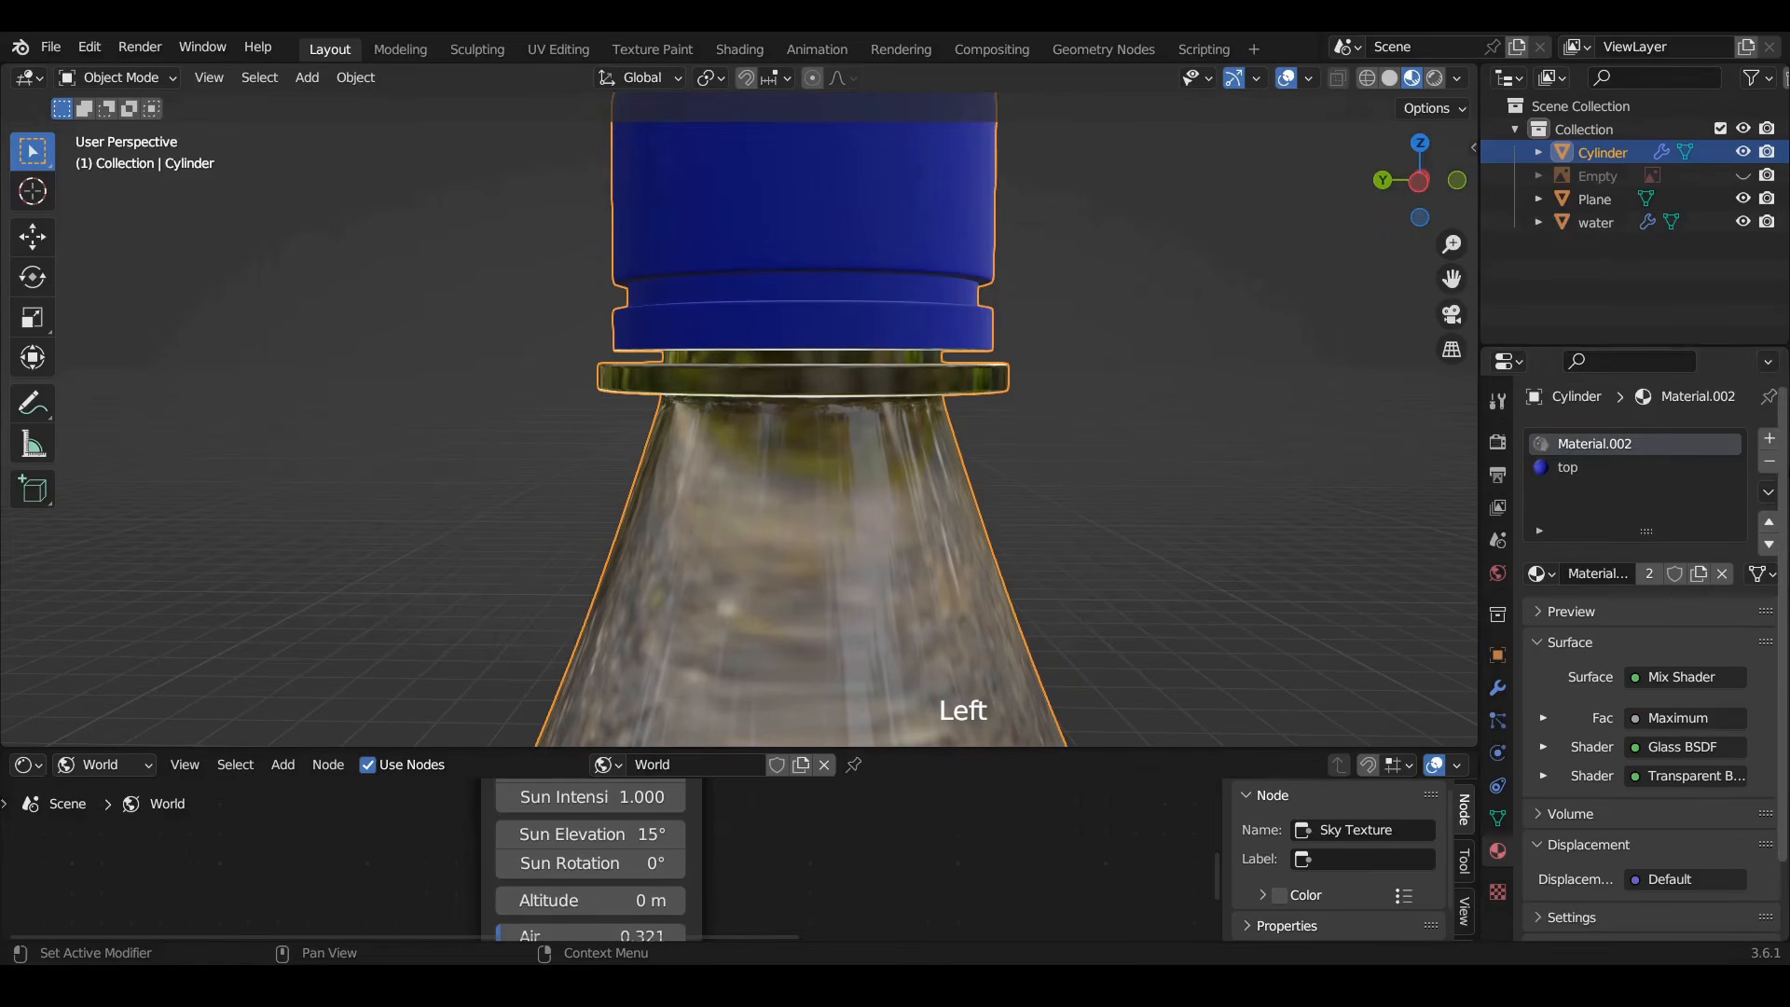
left_click(1771, 466)
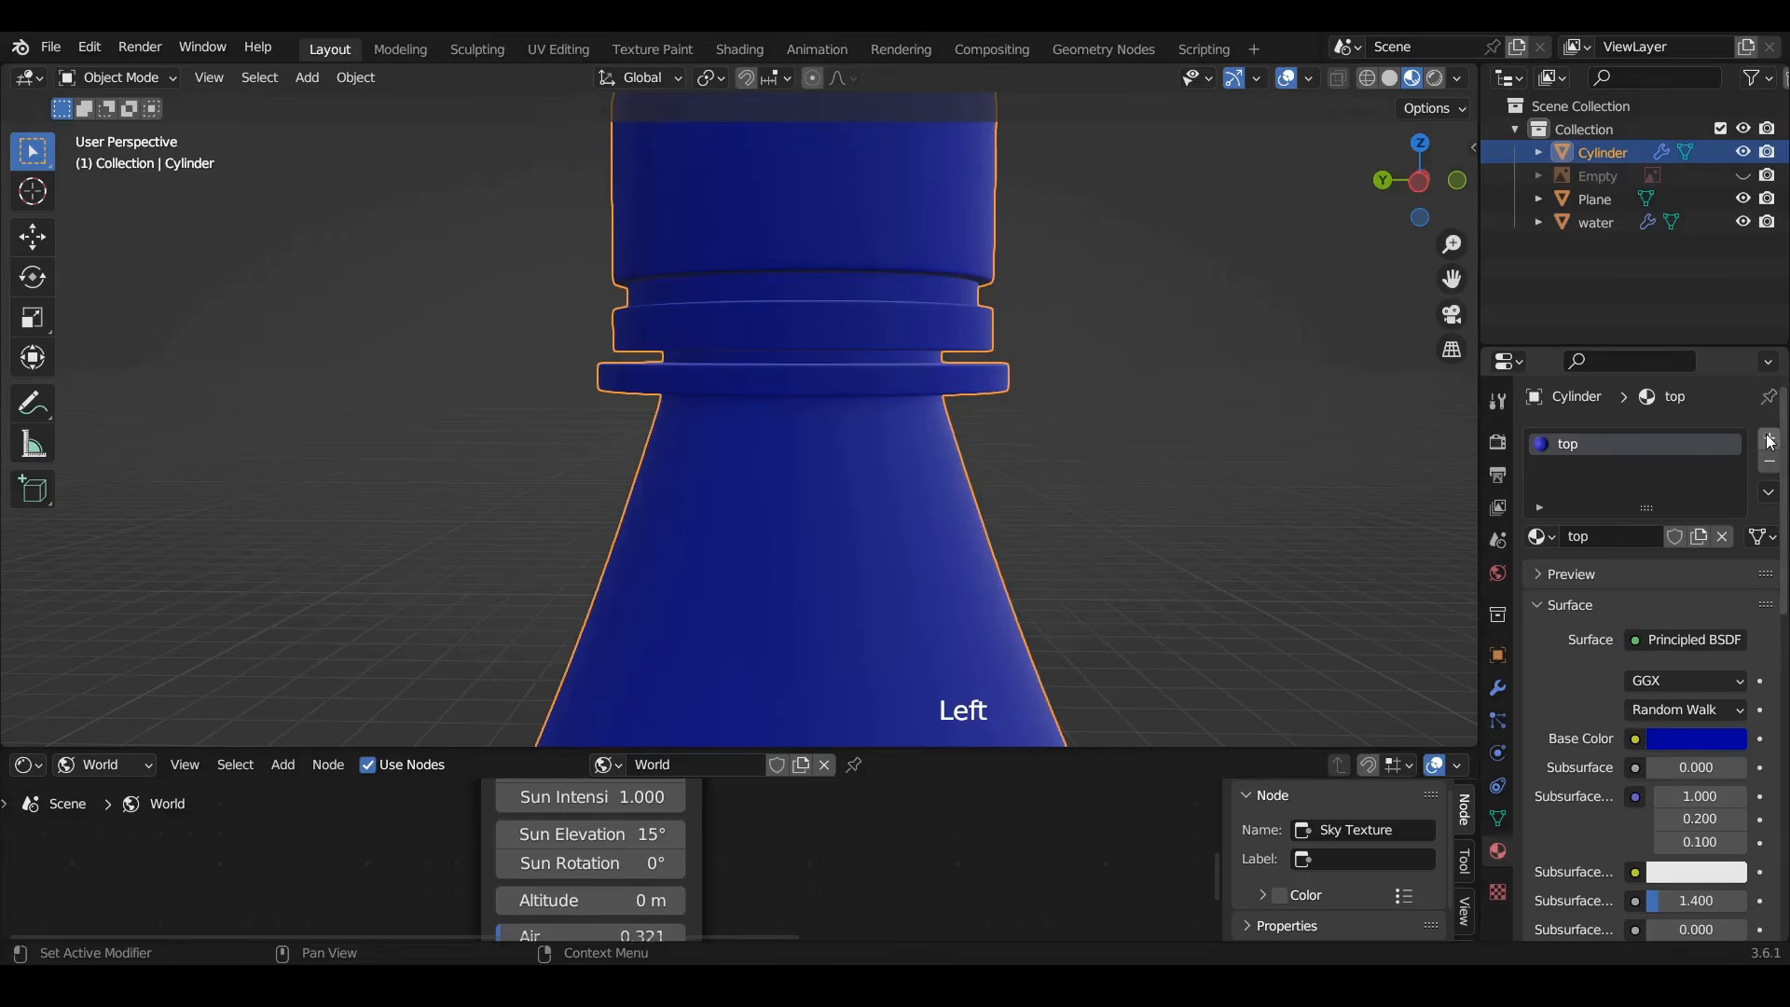
left_click(1770, 440)
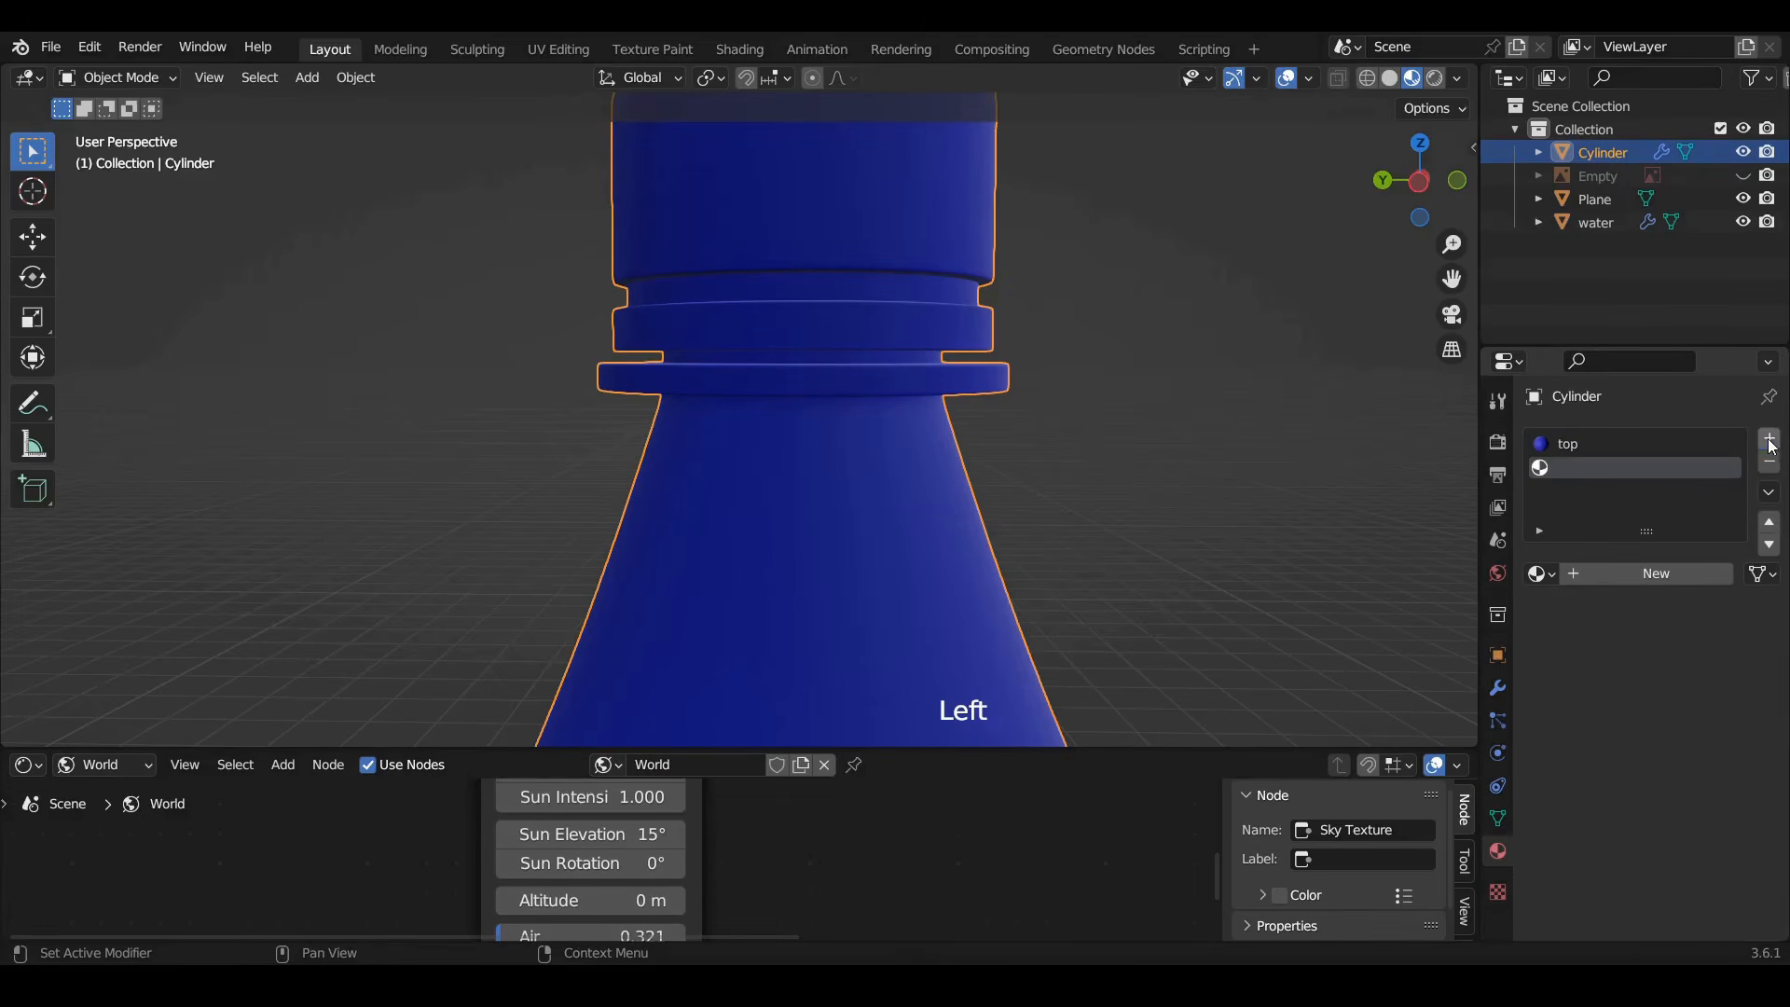
left_click(1539, 576)
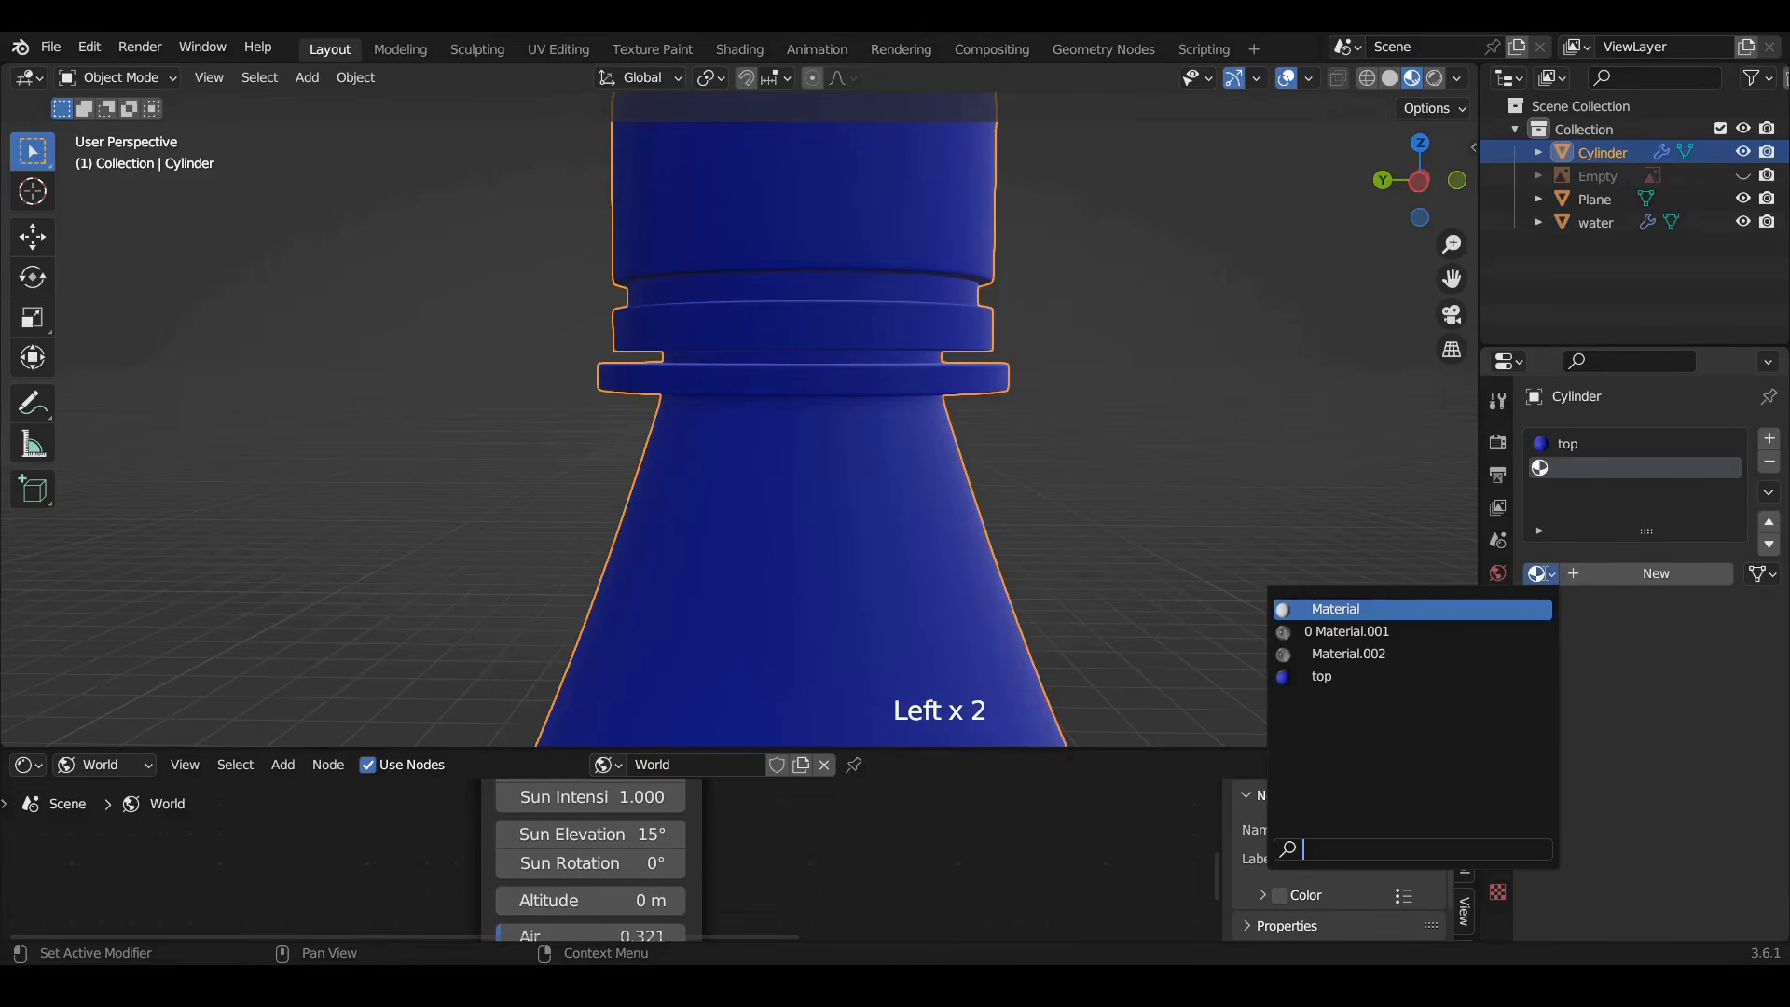
left_click(1396, 631)
Check the whole bottle in Object Mode with rendered shading and remove the top material slot from the Cylinder
scroll(1007, 373, "down", 3)
key("Tab")
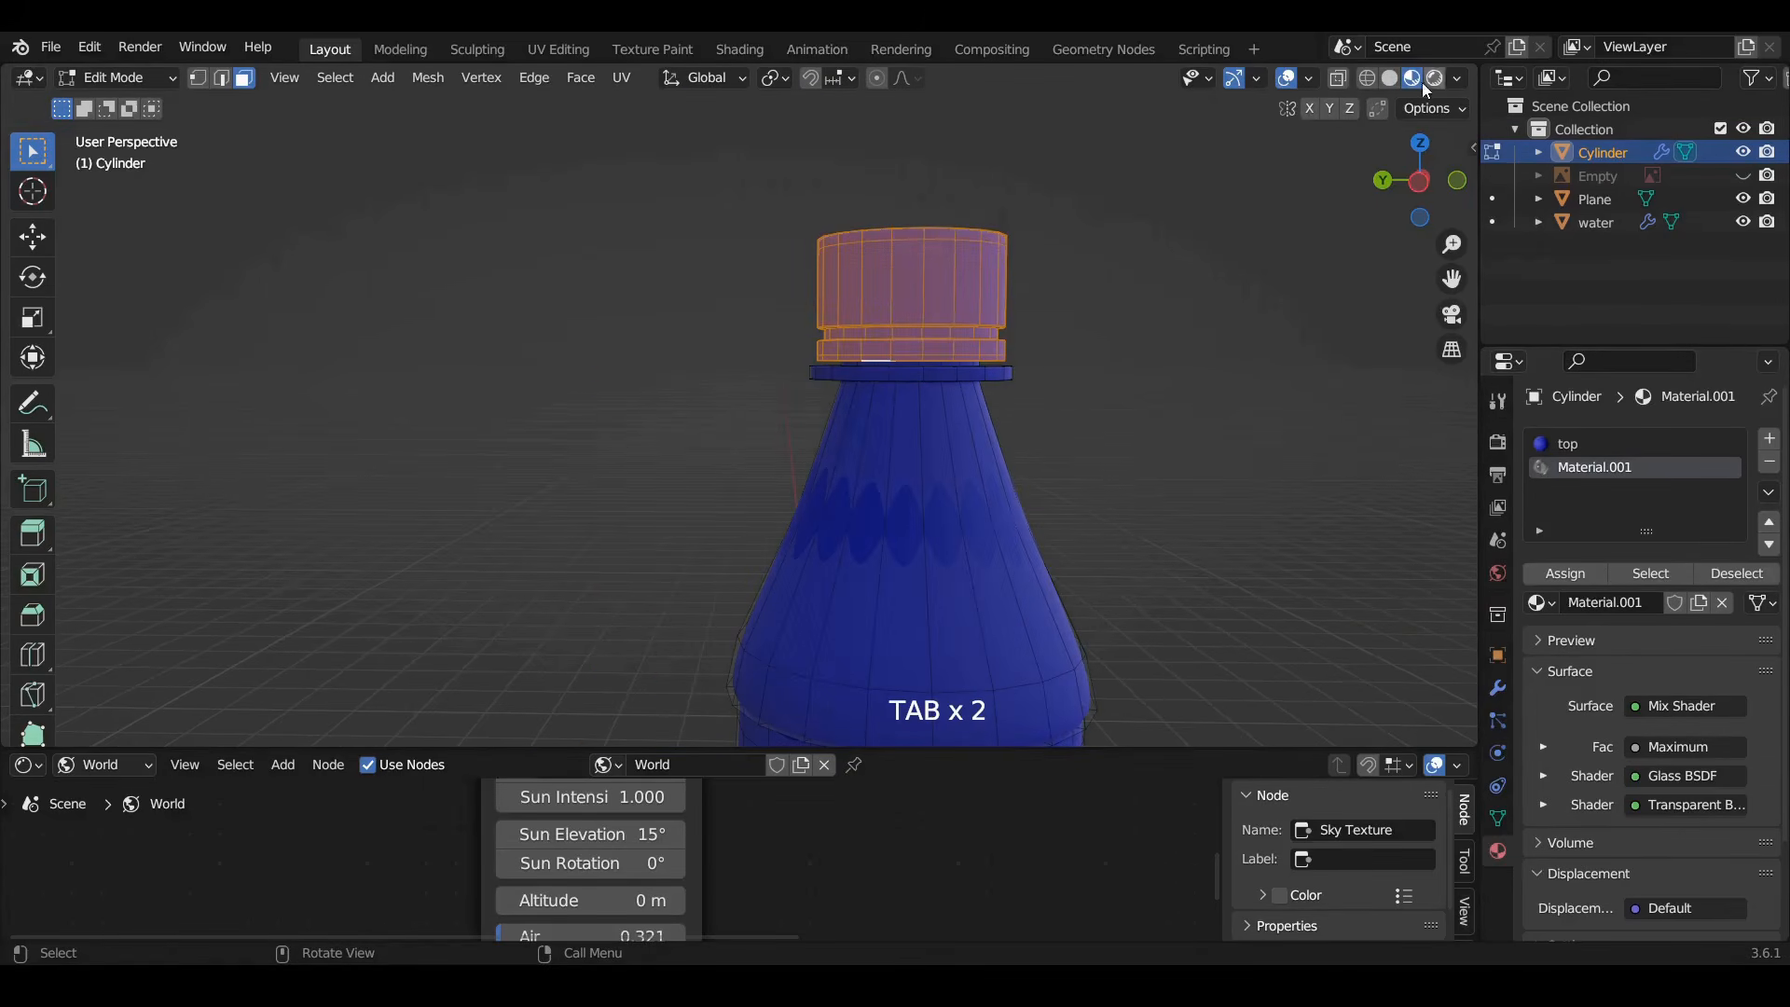
left_click(119, 79)
left_click(112, 101)
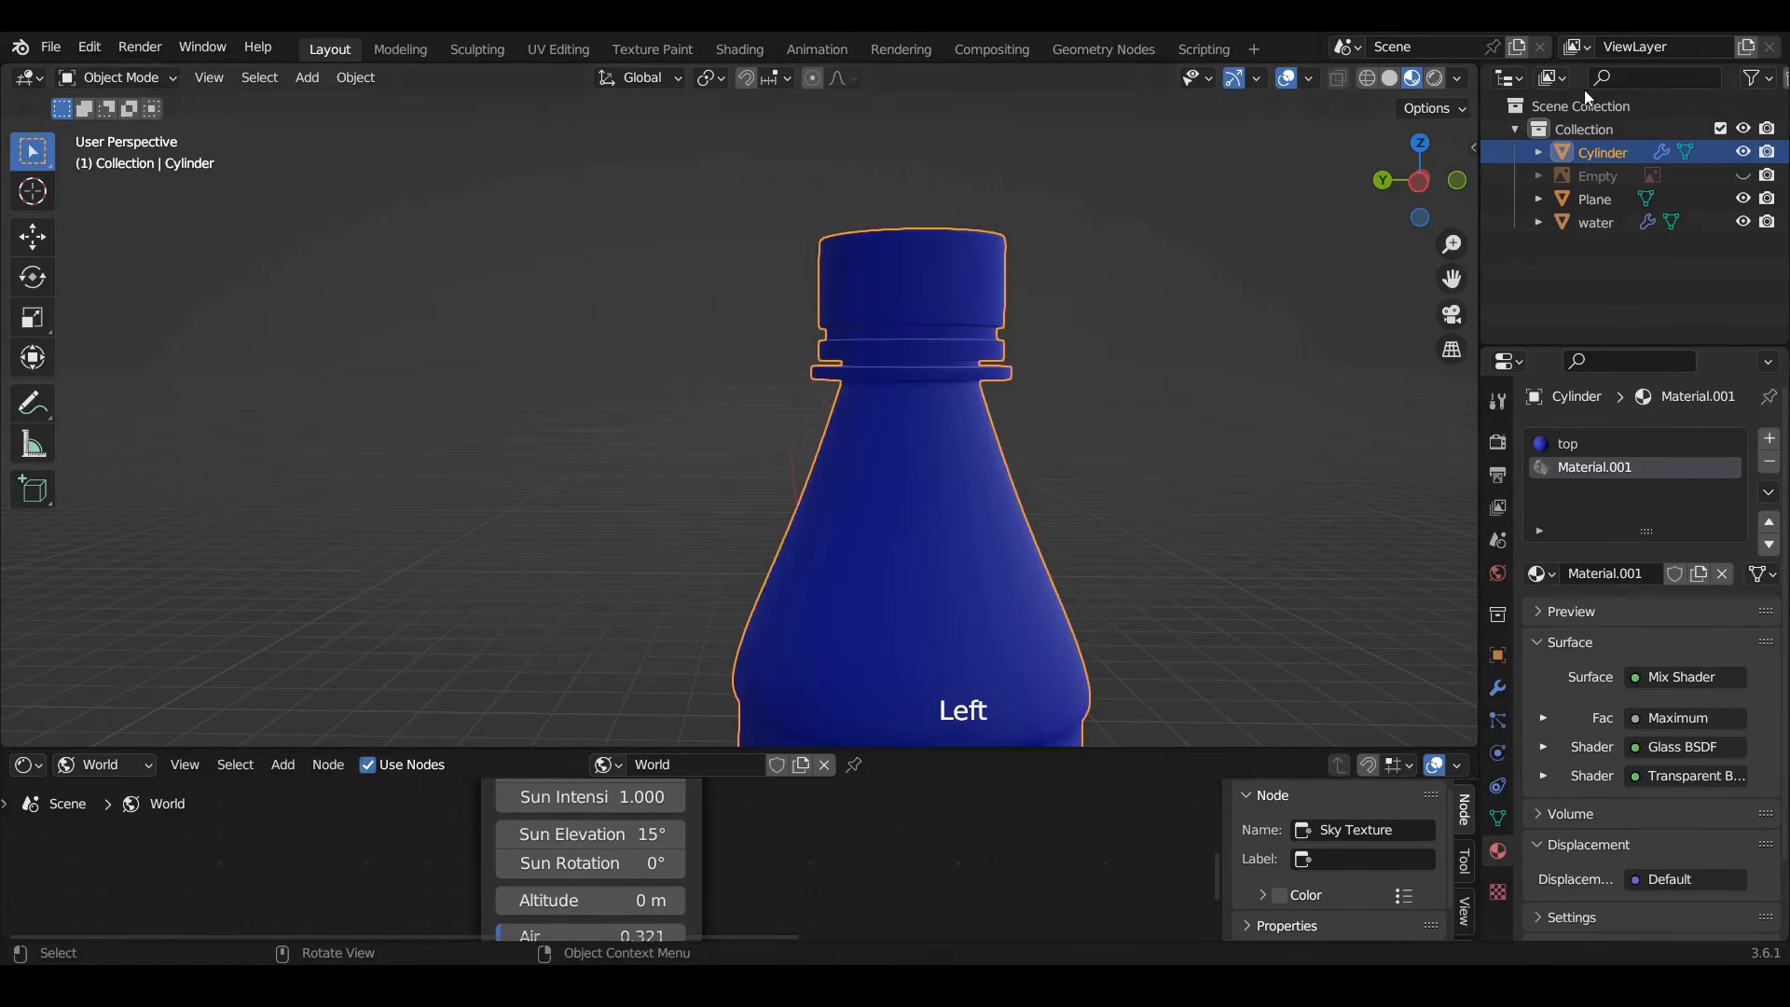
left_click(1436, 82)
scroll(940, 427, "down", 5)
middle_click_drag(932, 420, 852, 322, "shift")
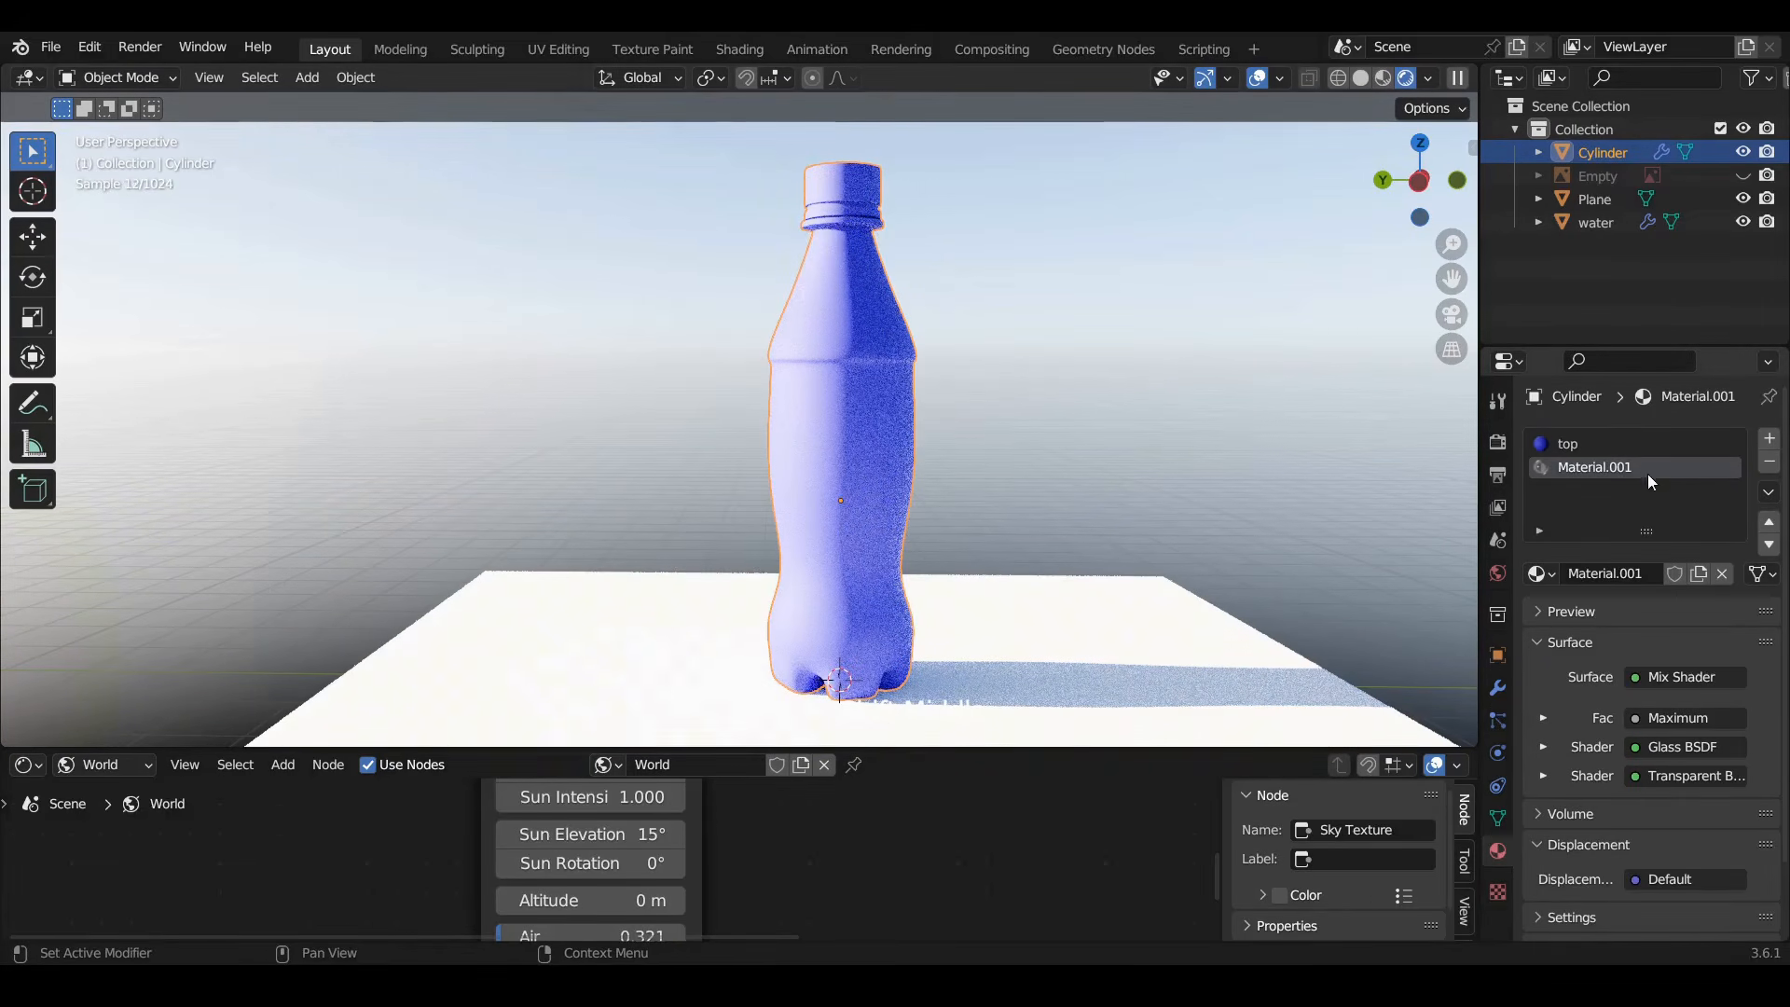
left_click(1609, 448)
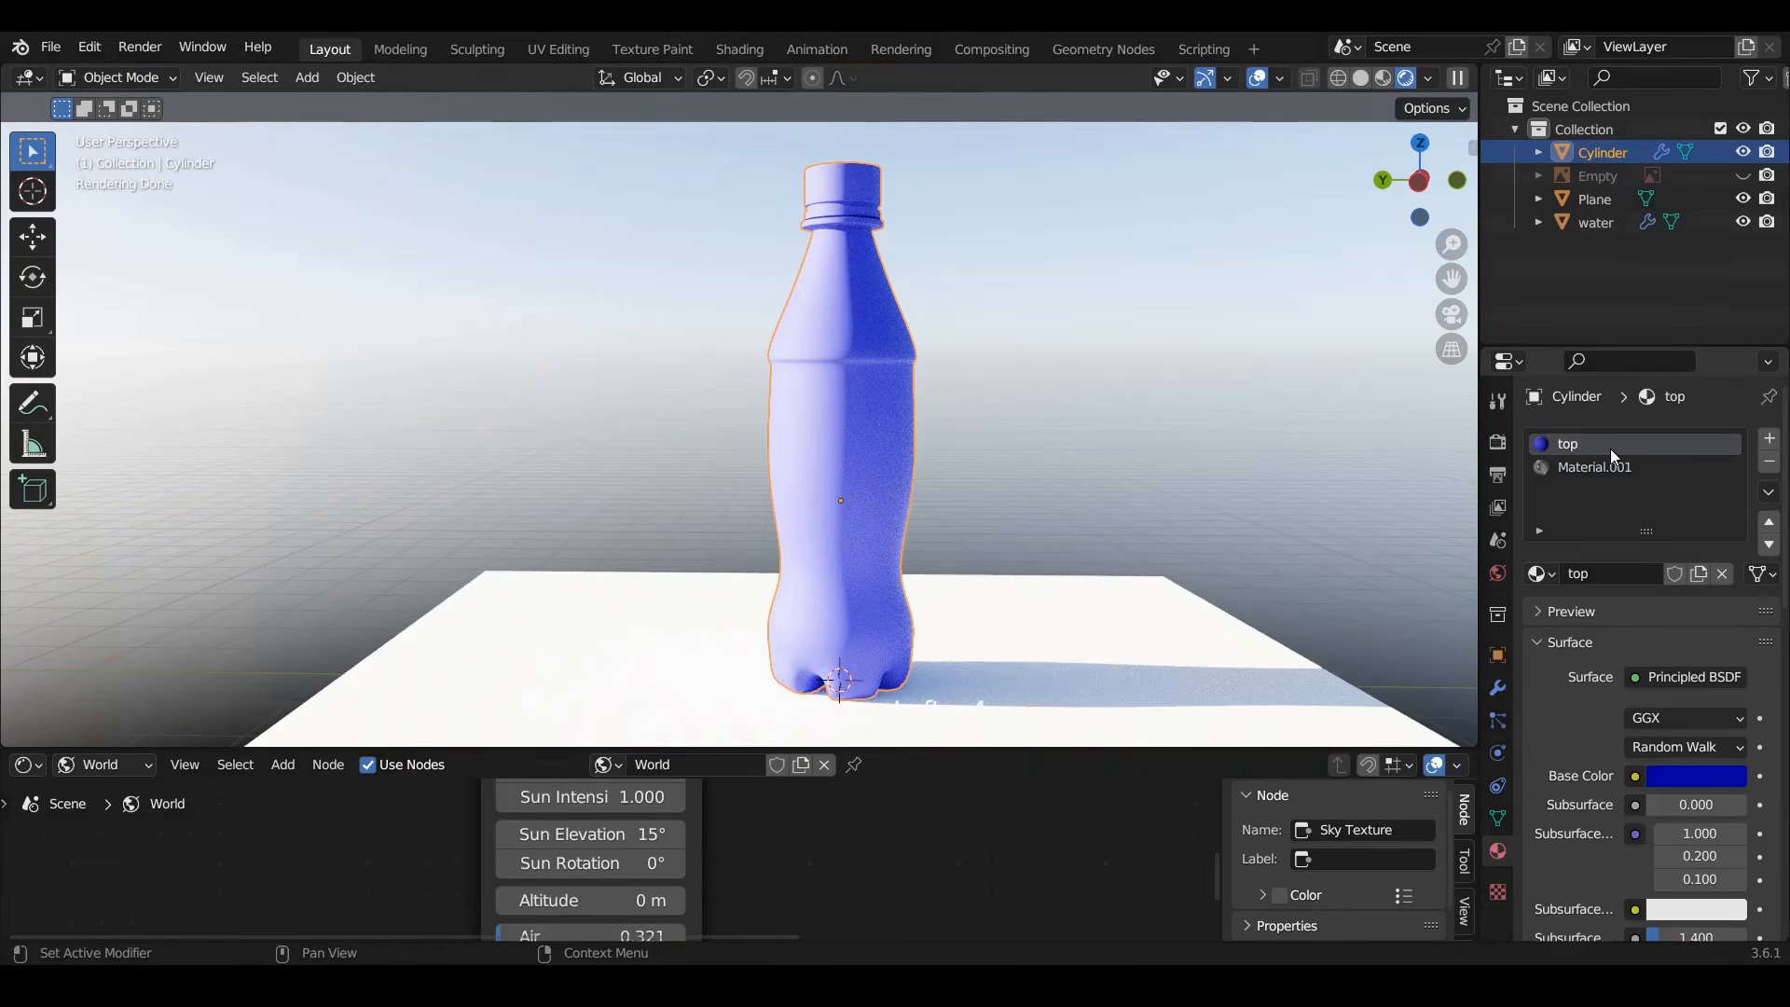
left_click(1770, 463)
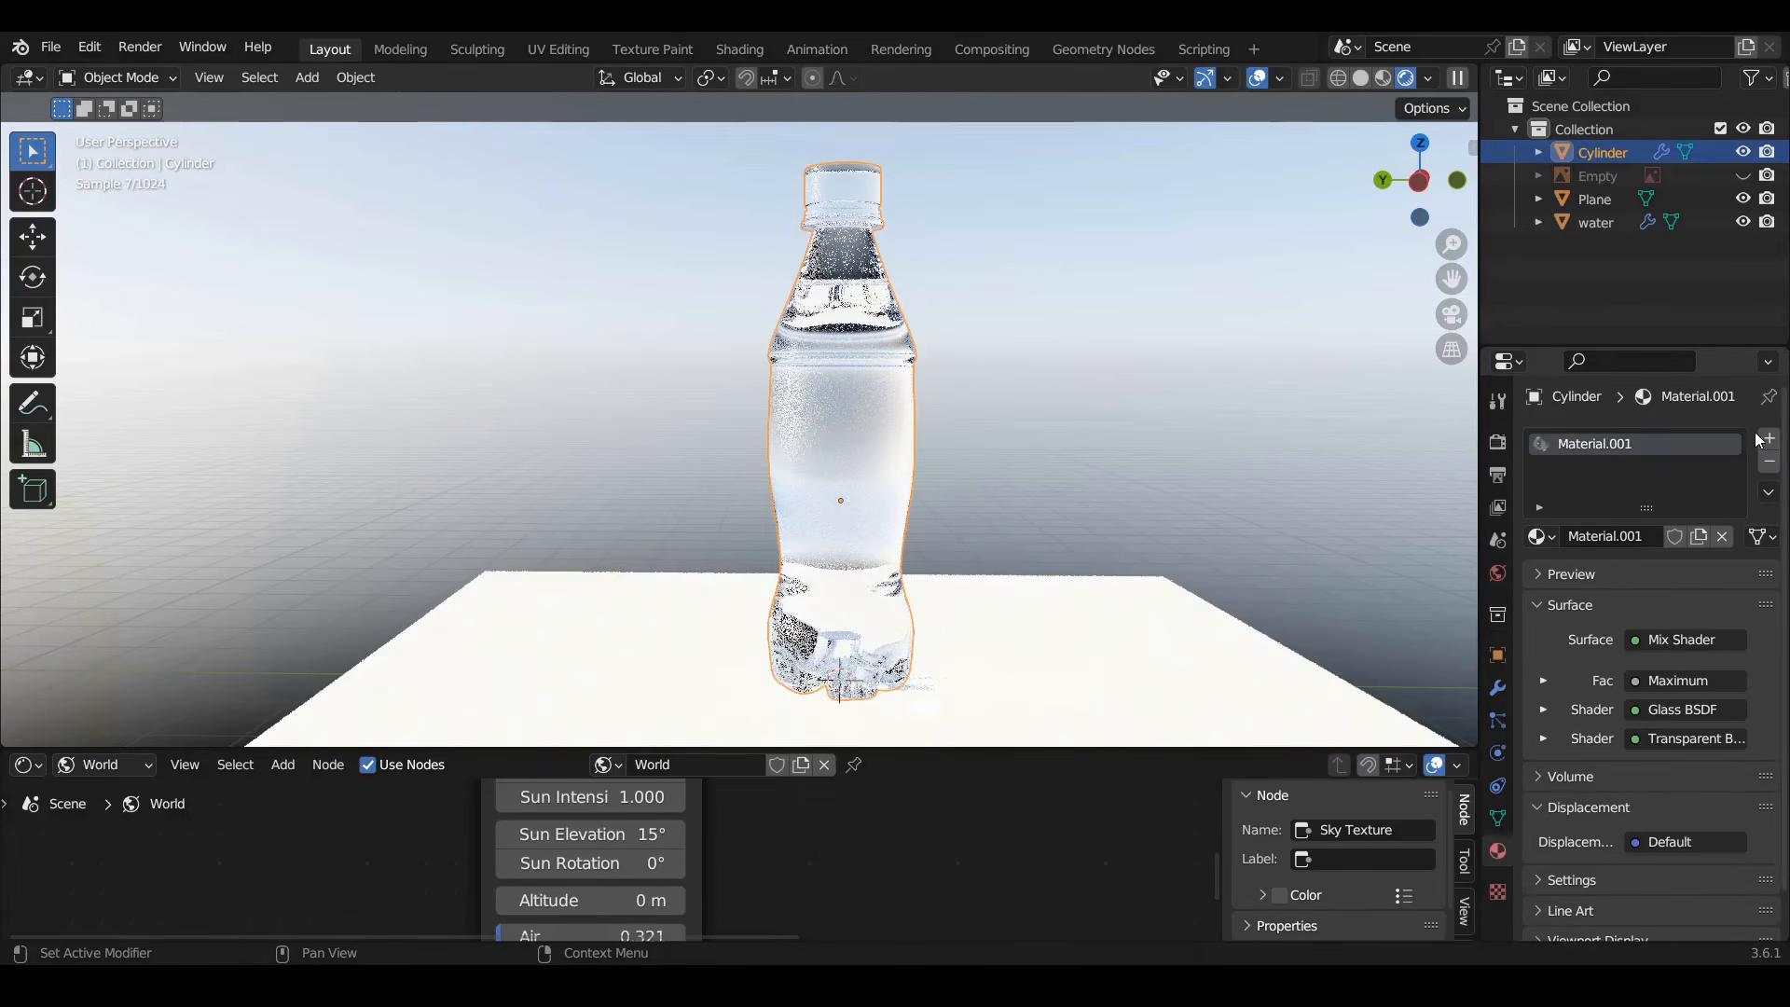
Add a second material slot to the Cylinder with the existing top material, assign it to the selected cap faces, and return to Object Mode
left_click(1418, 180)
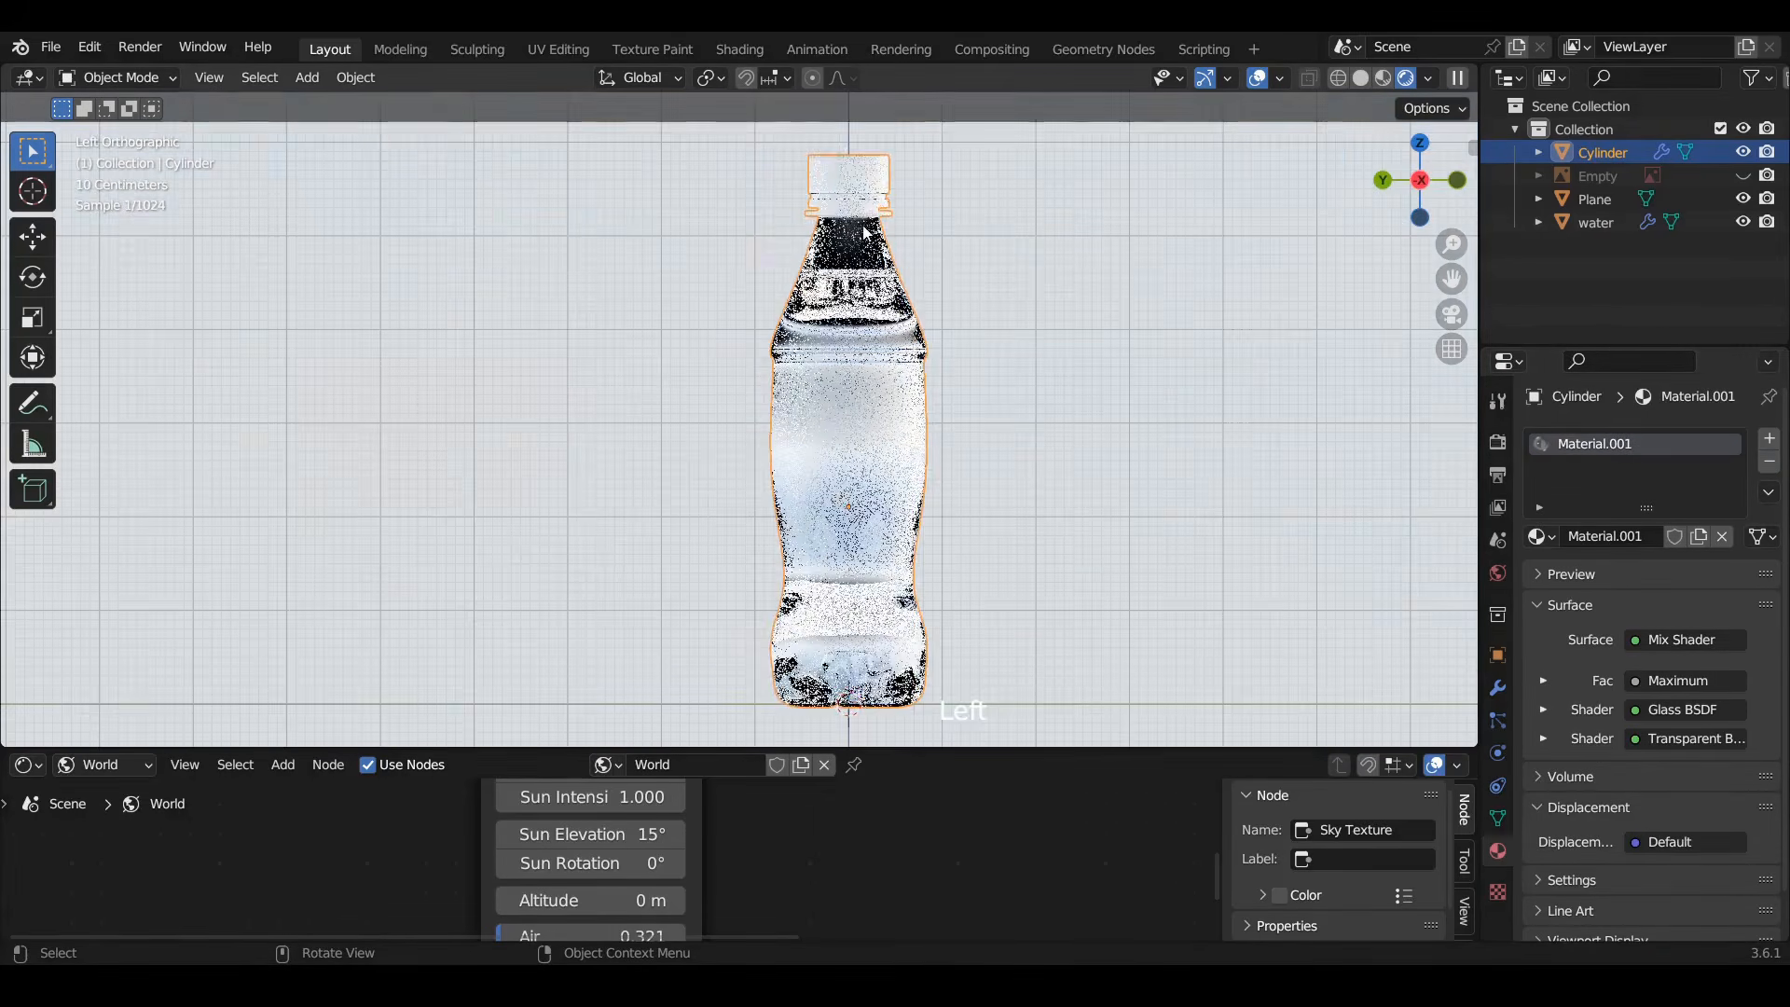
middle_click_drag(838, 265, 797, 377, "shift")
key("Tab")
scroll(802, 373, "up", 5)
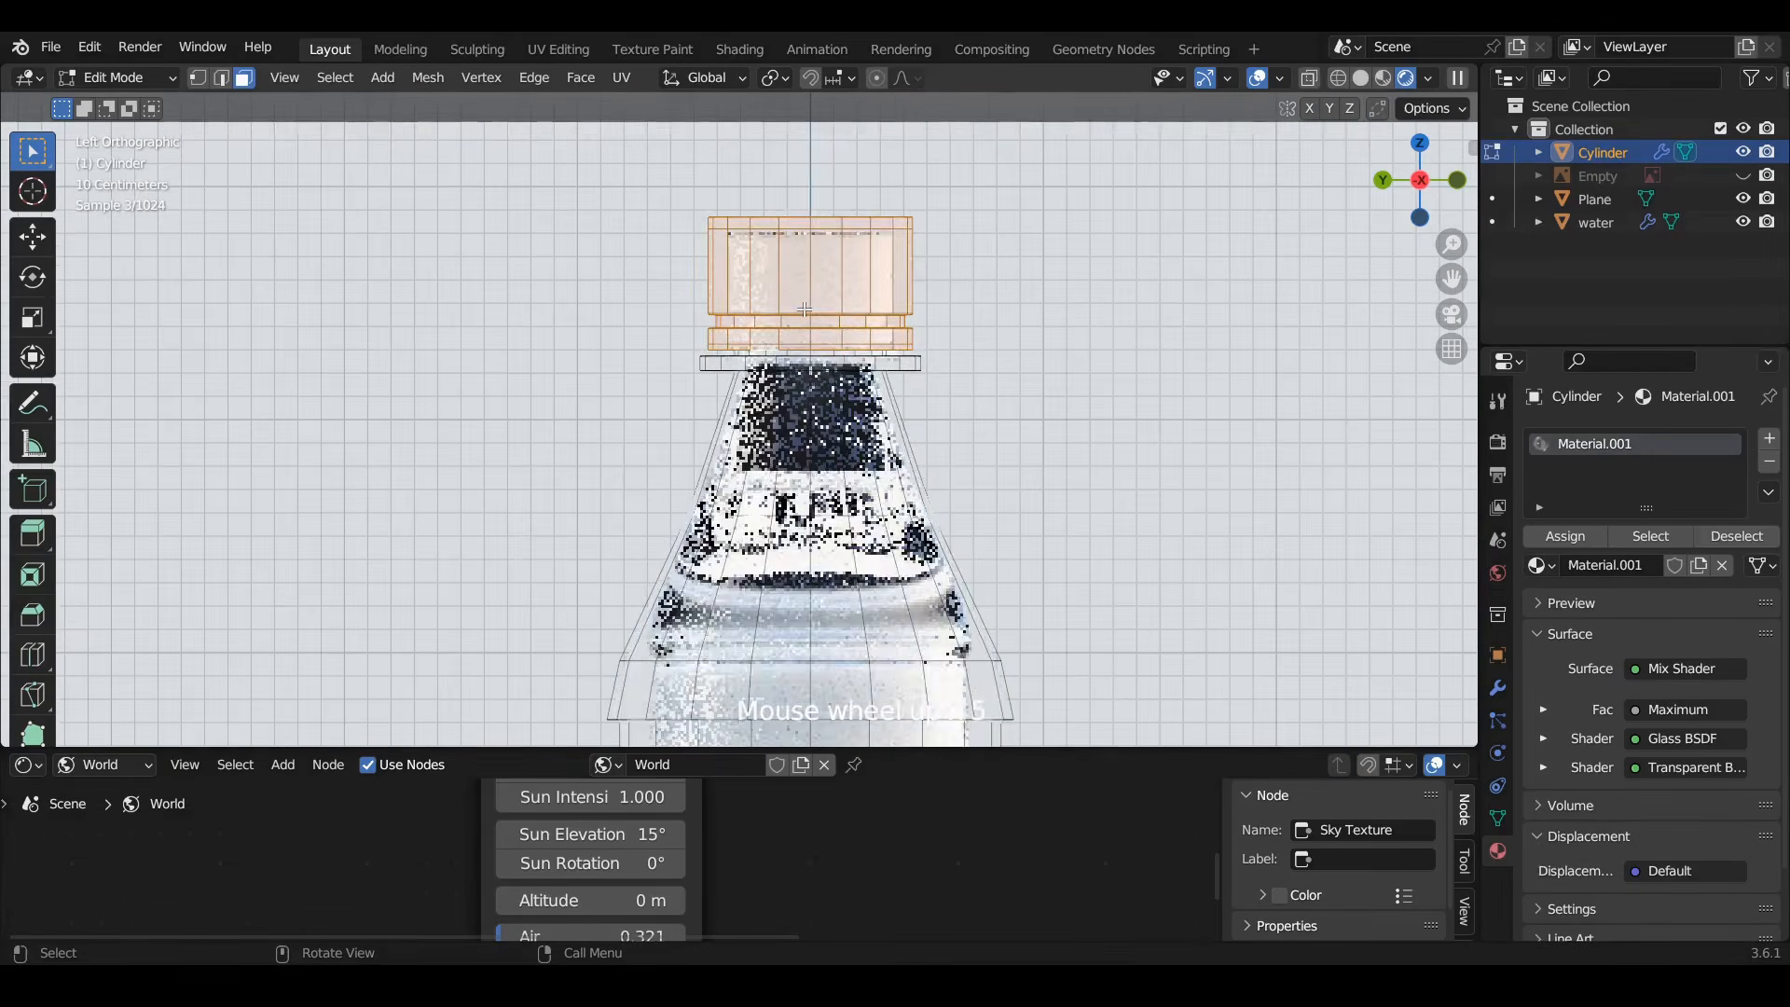
left_click(1769, 438)
left_click(1541, 602)
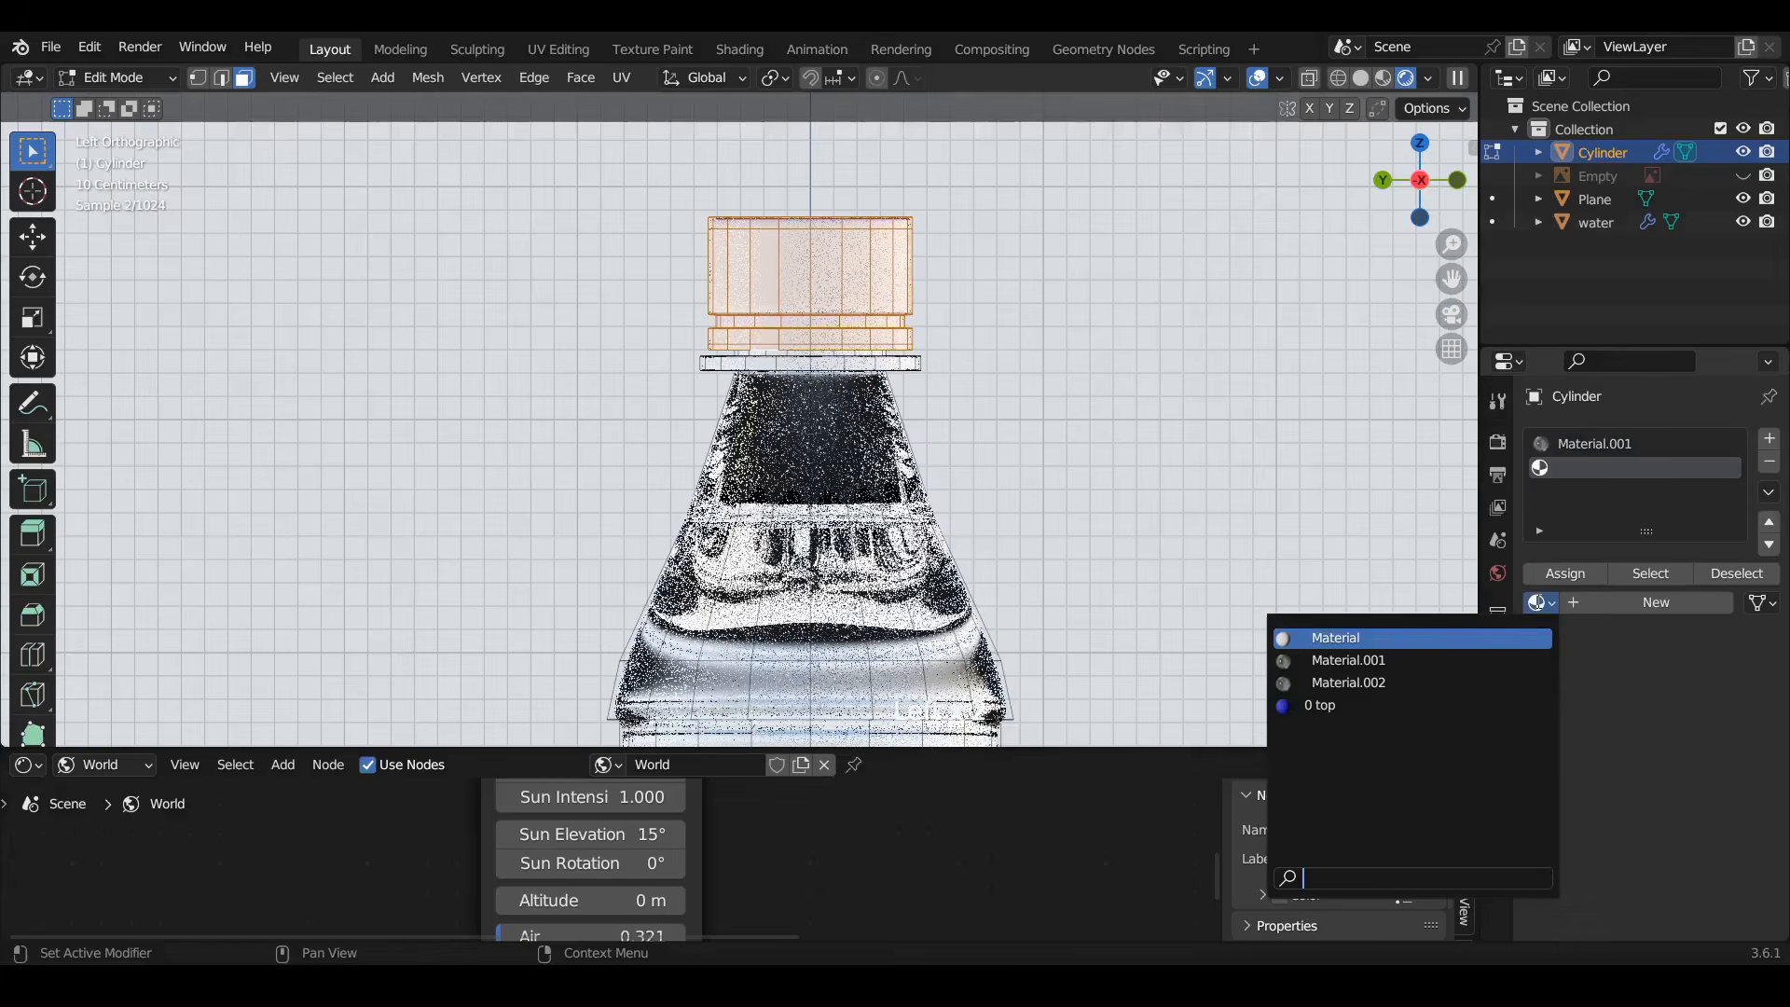
left_click(1364, 703)
left_click(1571, 575)
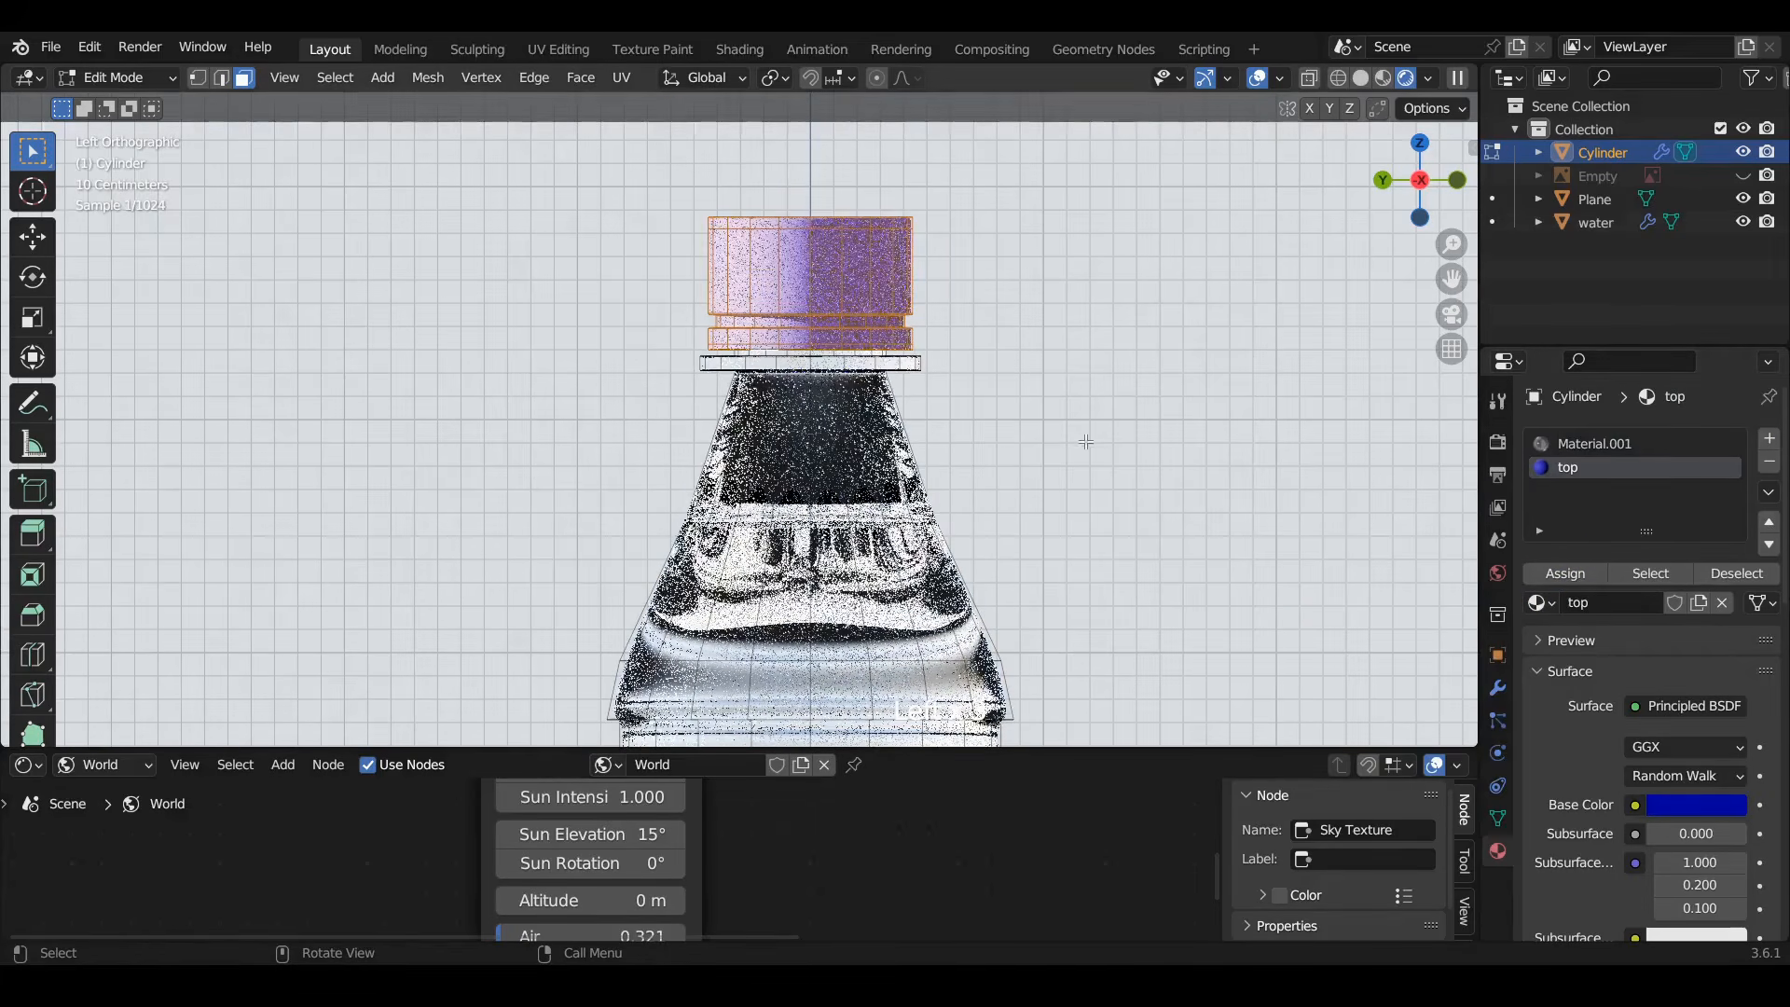
key("Tab")
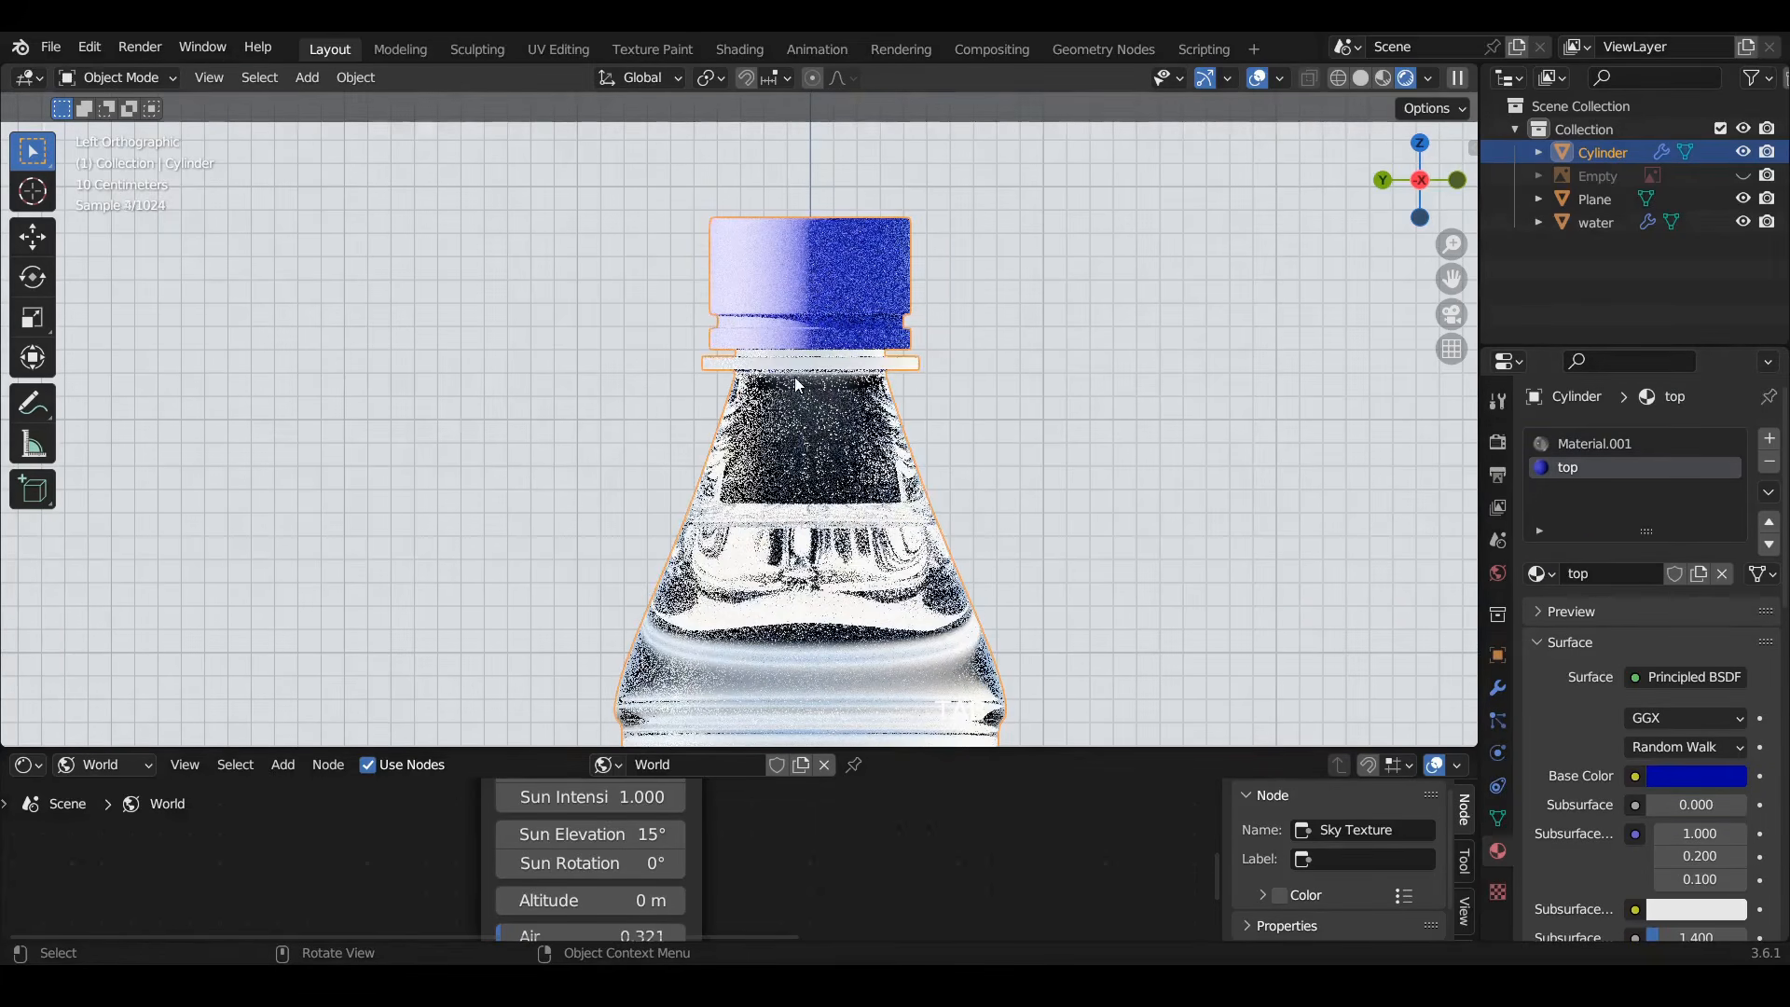
scroll(797, 382, "up", 8)
scroll(854, 592, "up", 2)
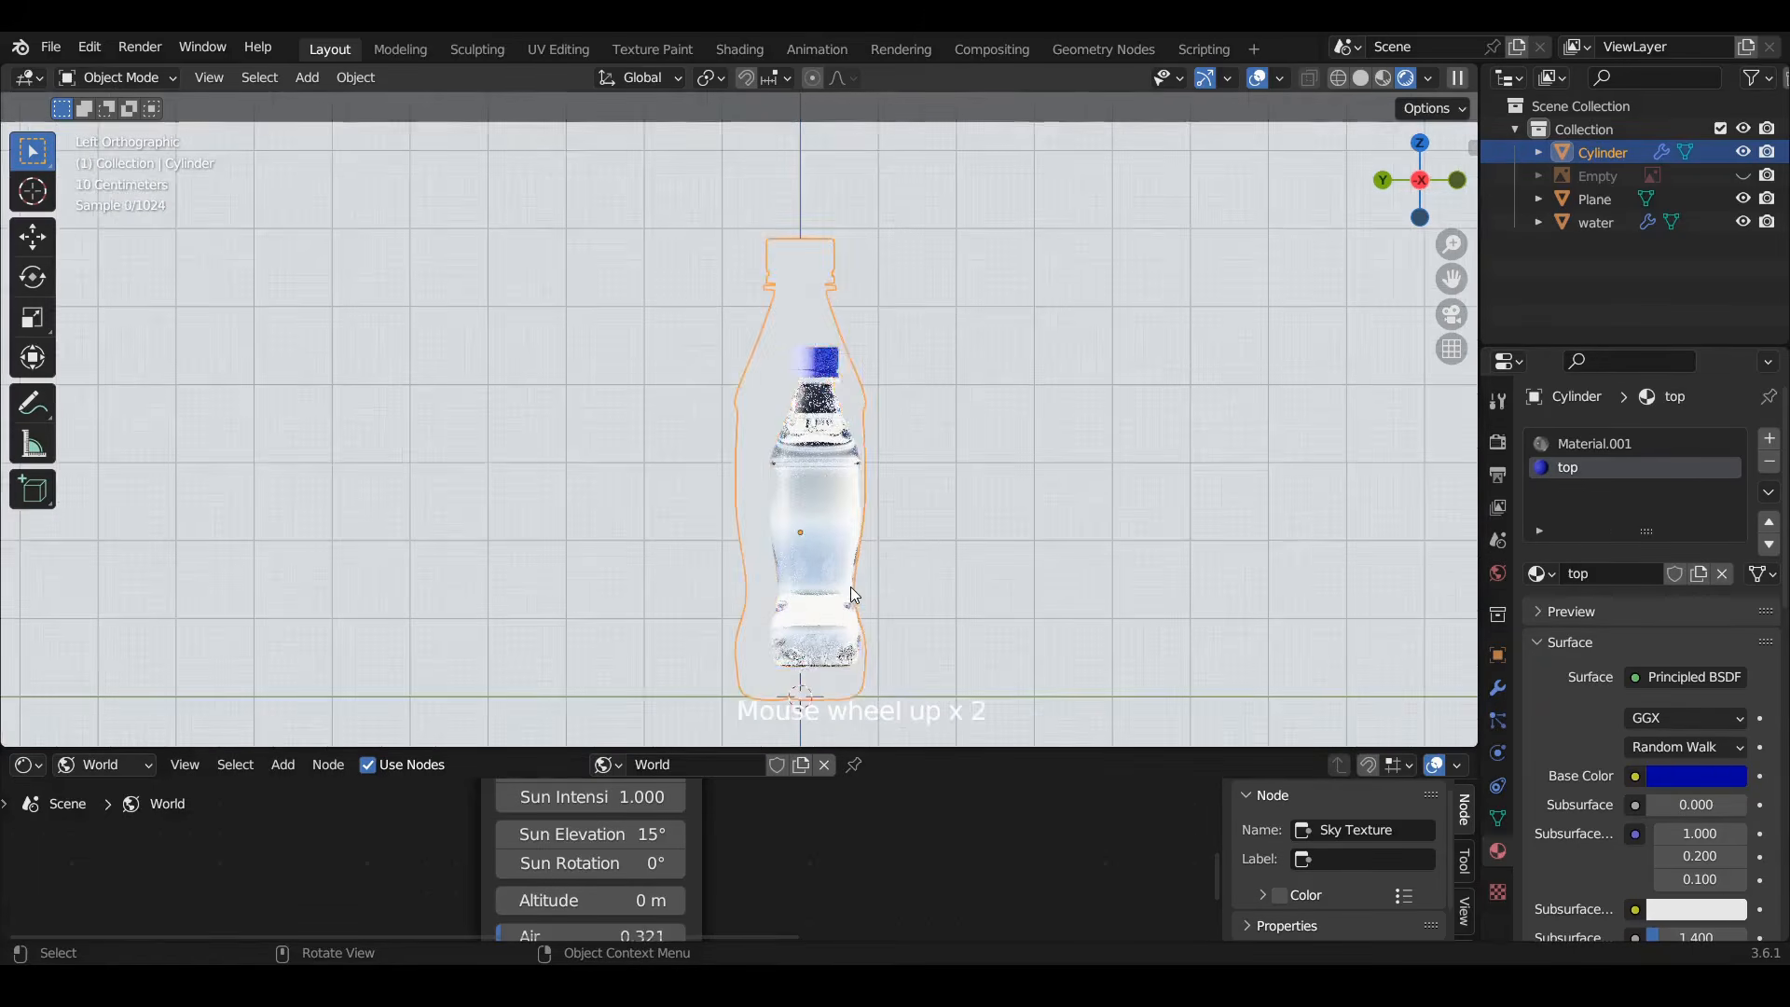
scroll(855, 578, "up", 1)
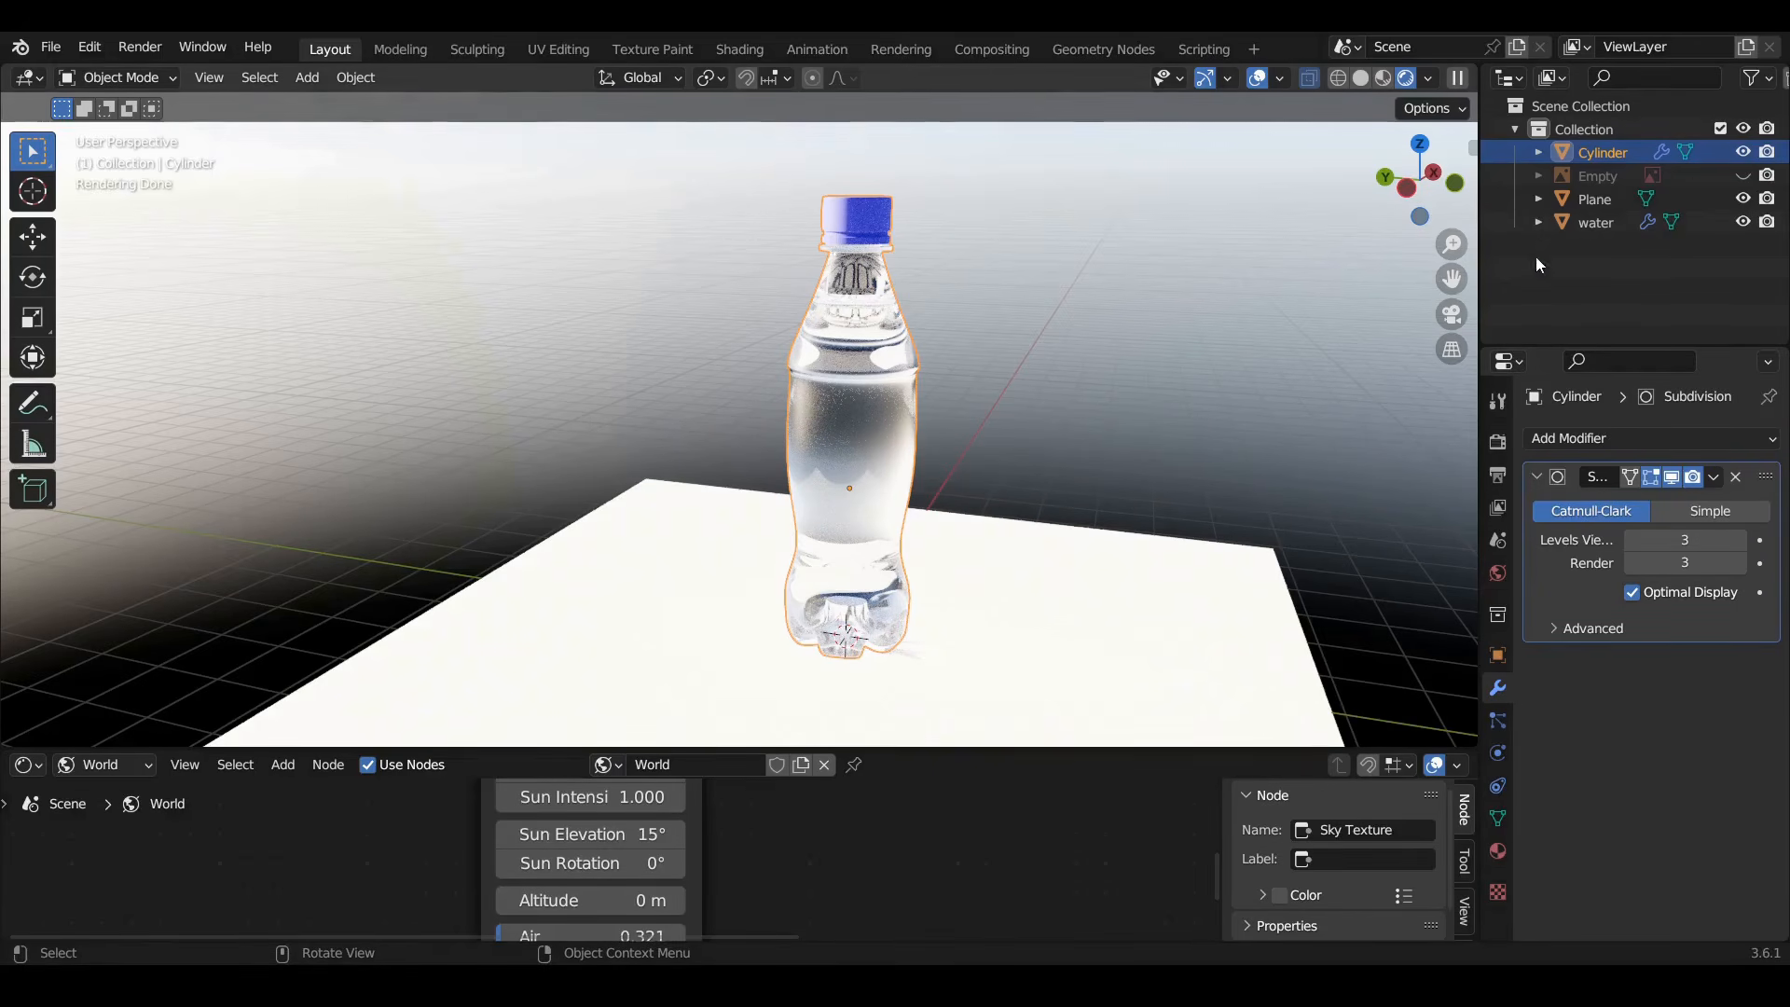
Save the file with the Subdivision modifier left unapplied, and rename the Cylinder object as Bottle
left_click(1718, 477)
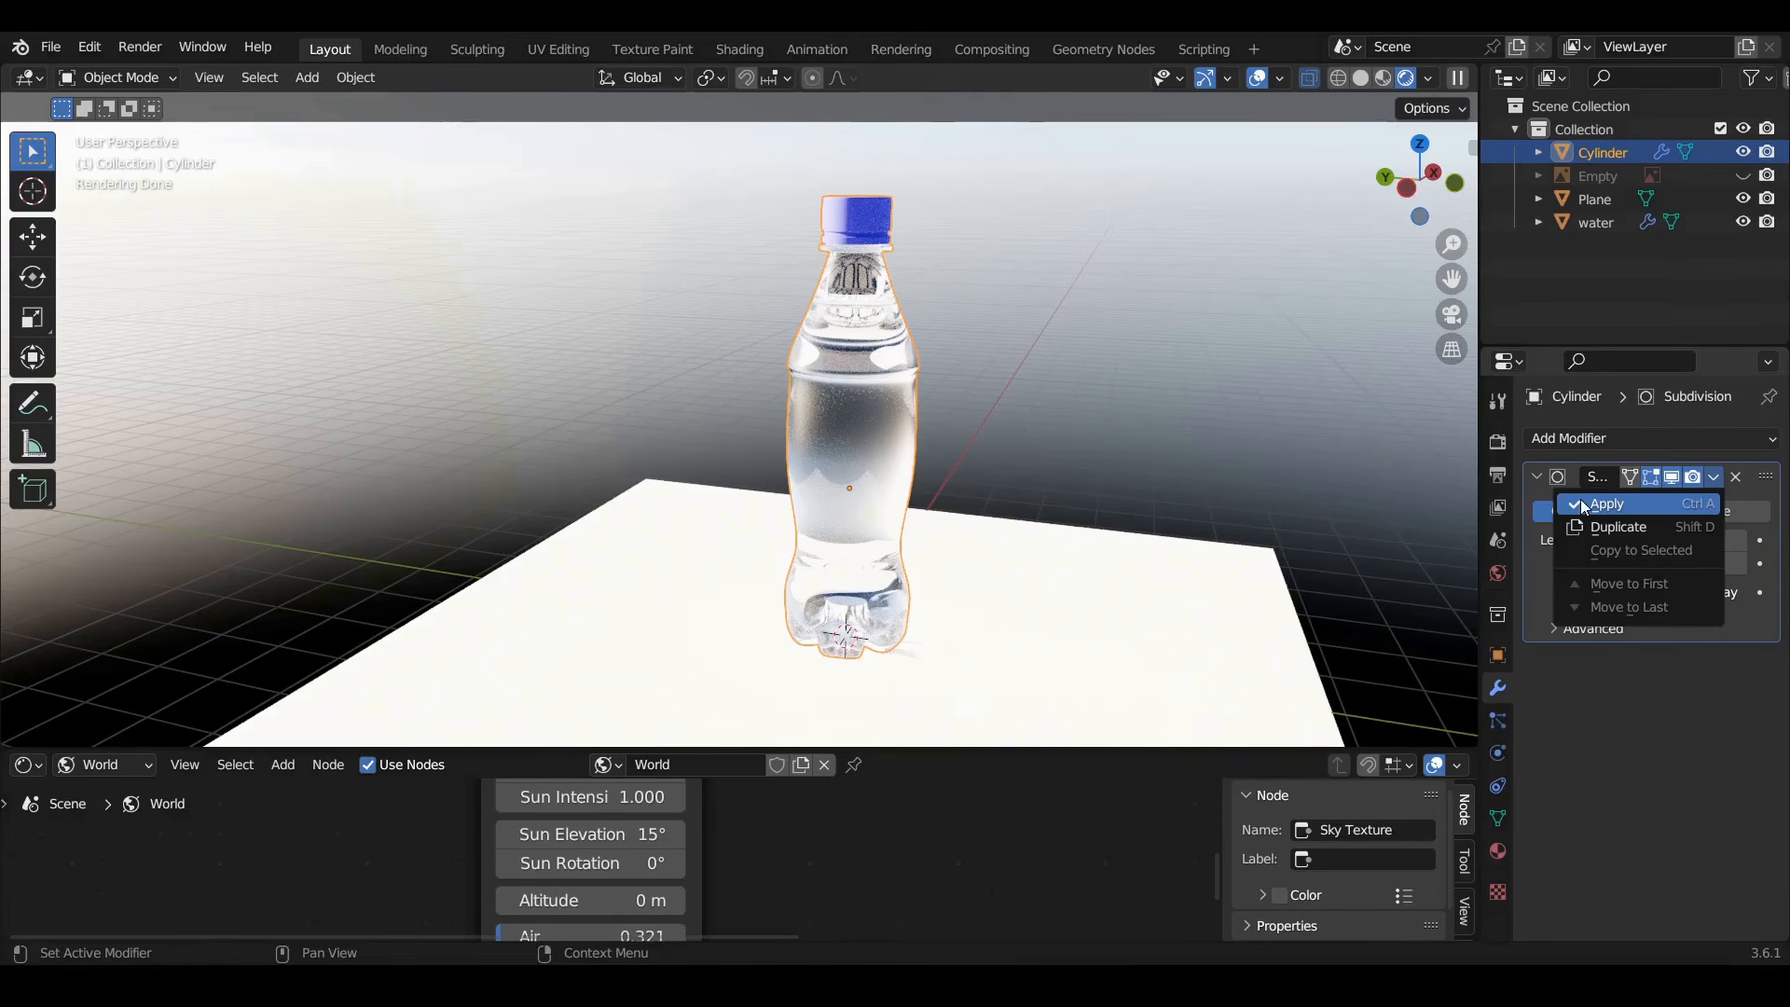
left_click(1712, 479)
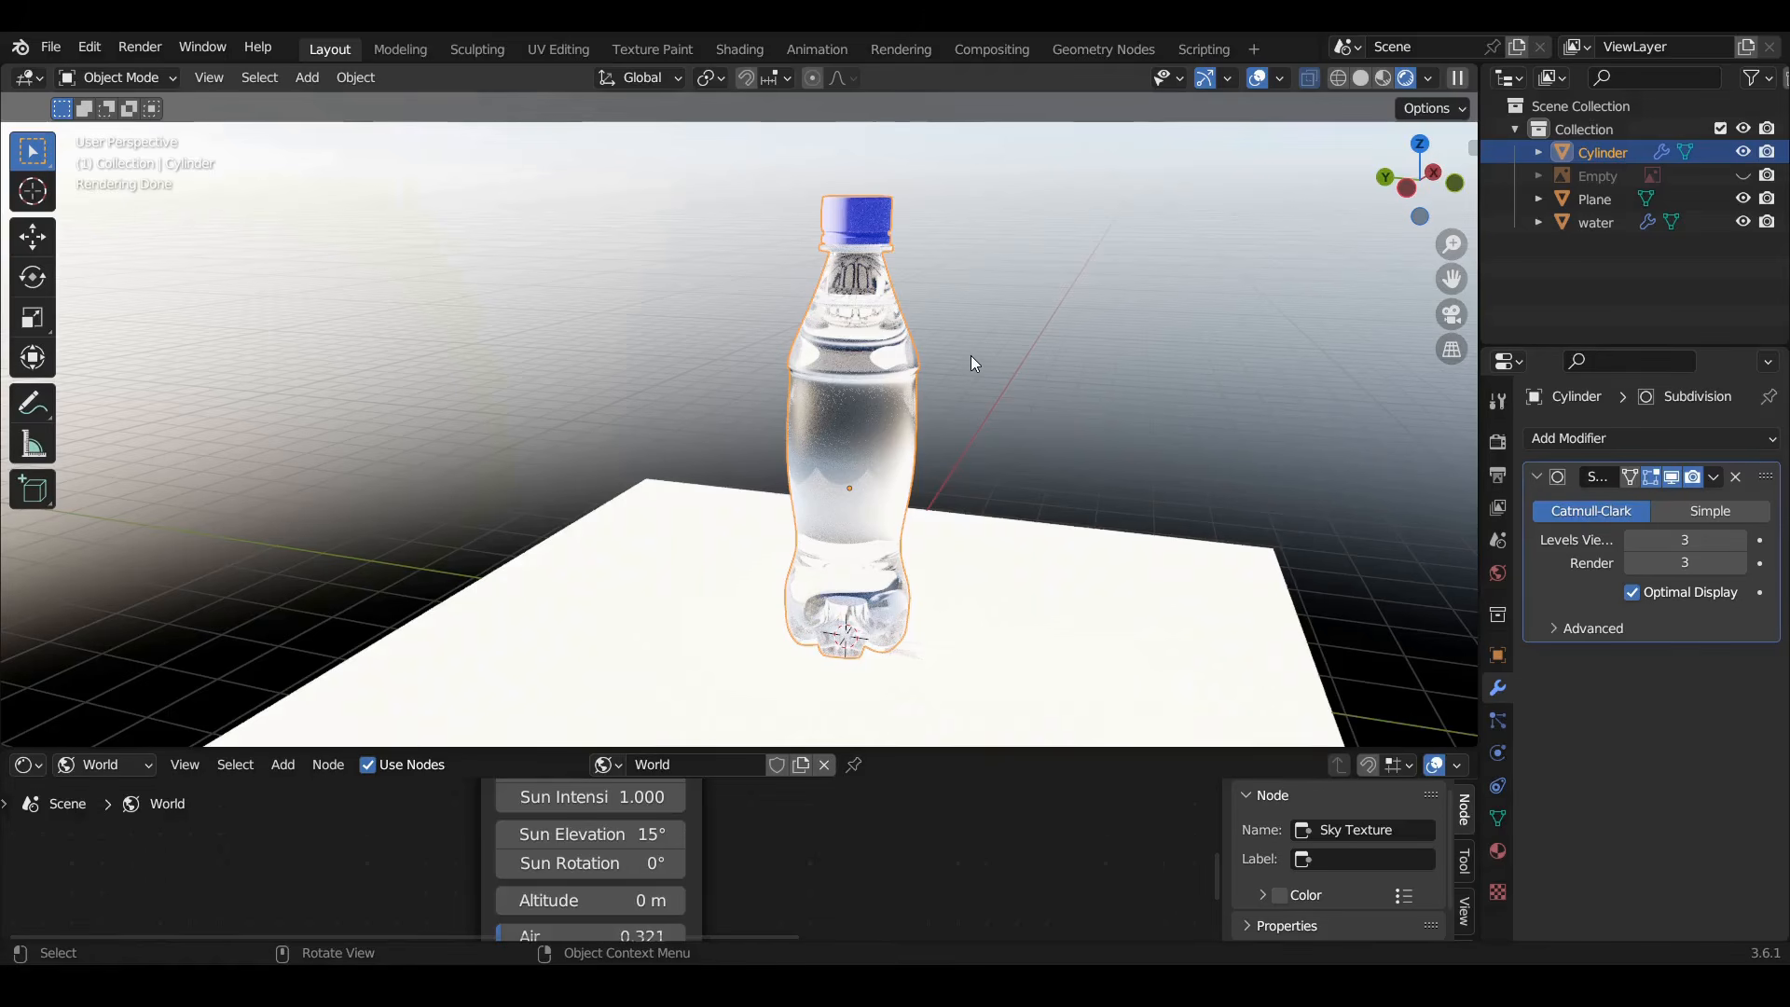
key("ctrl+s")
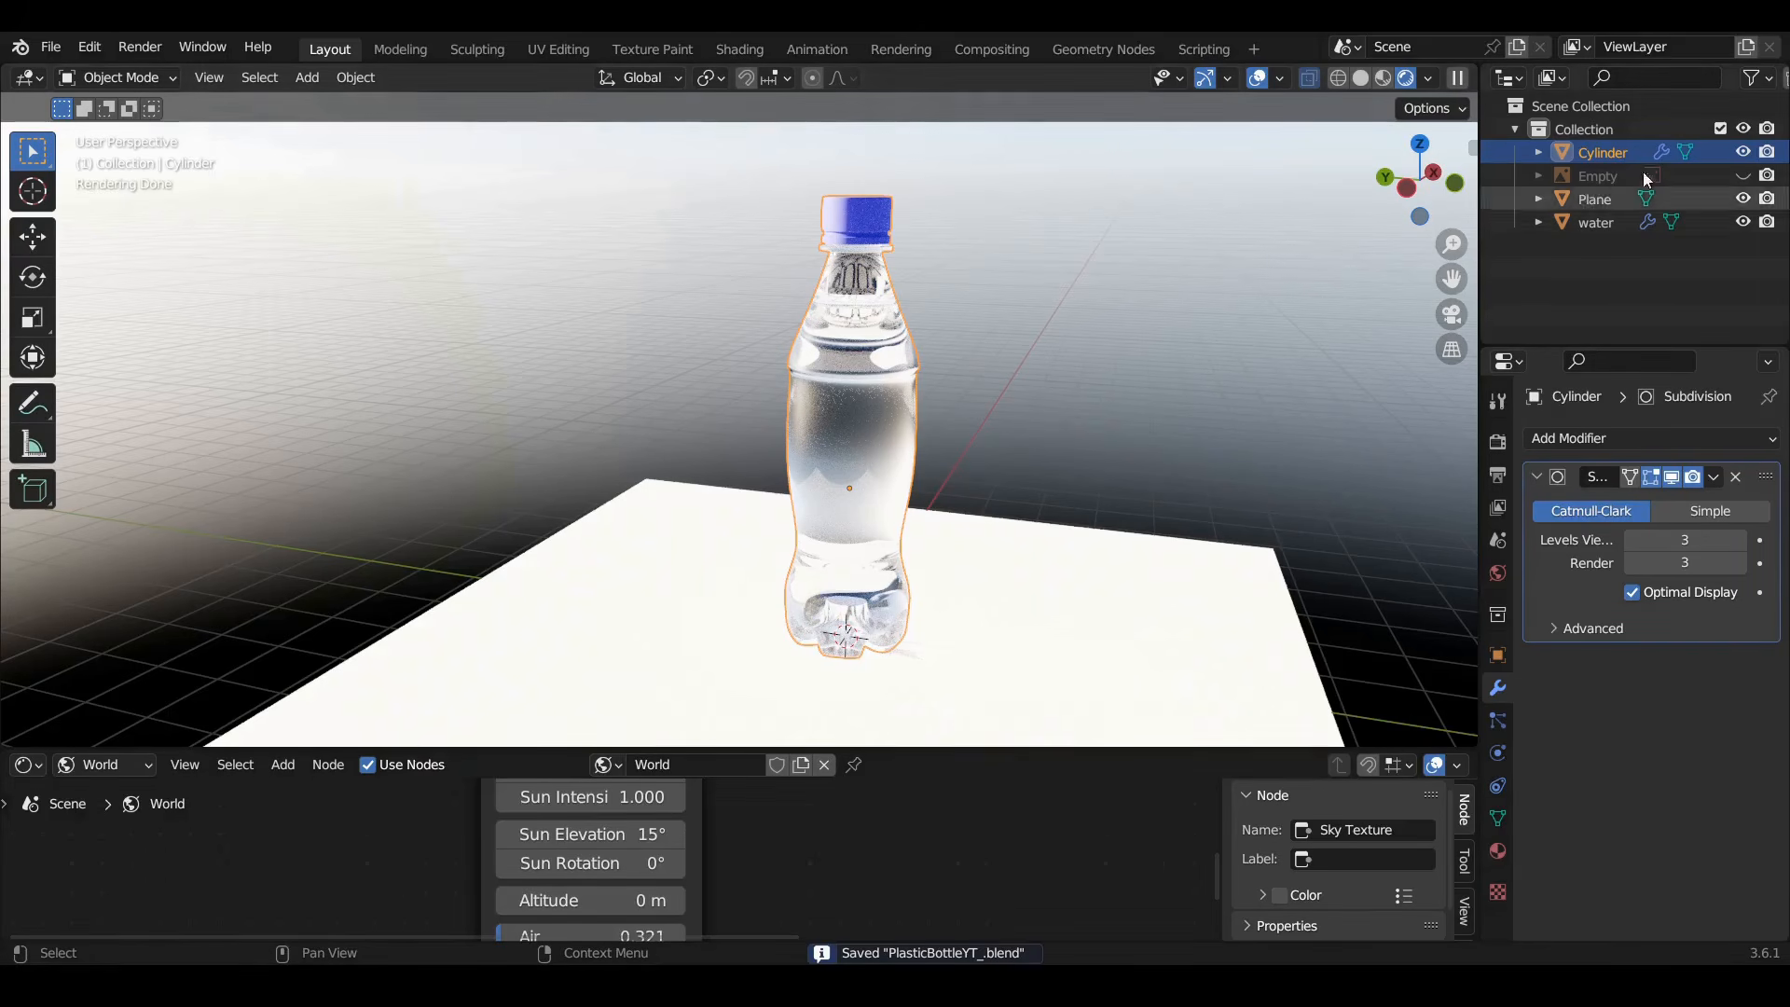
double_click(1602, 152)
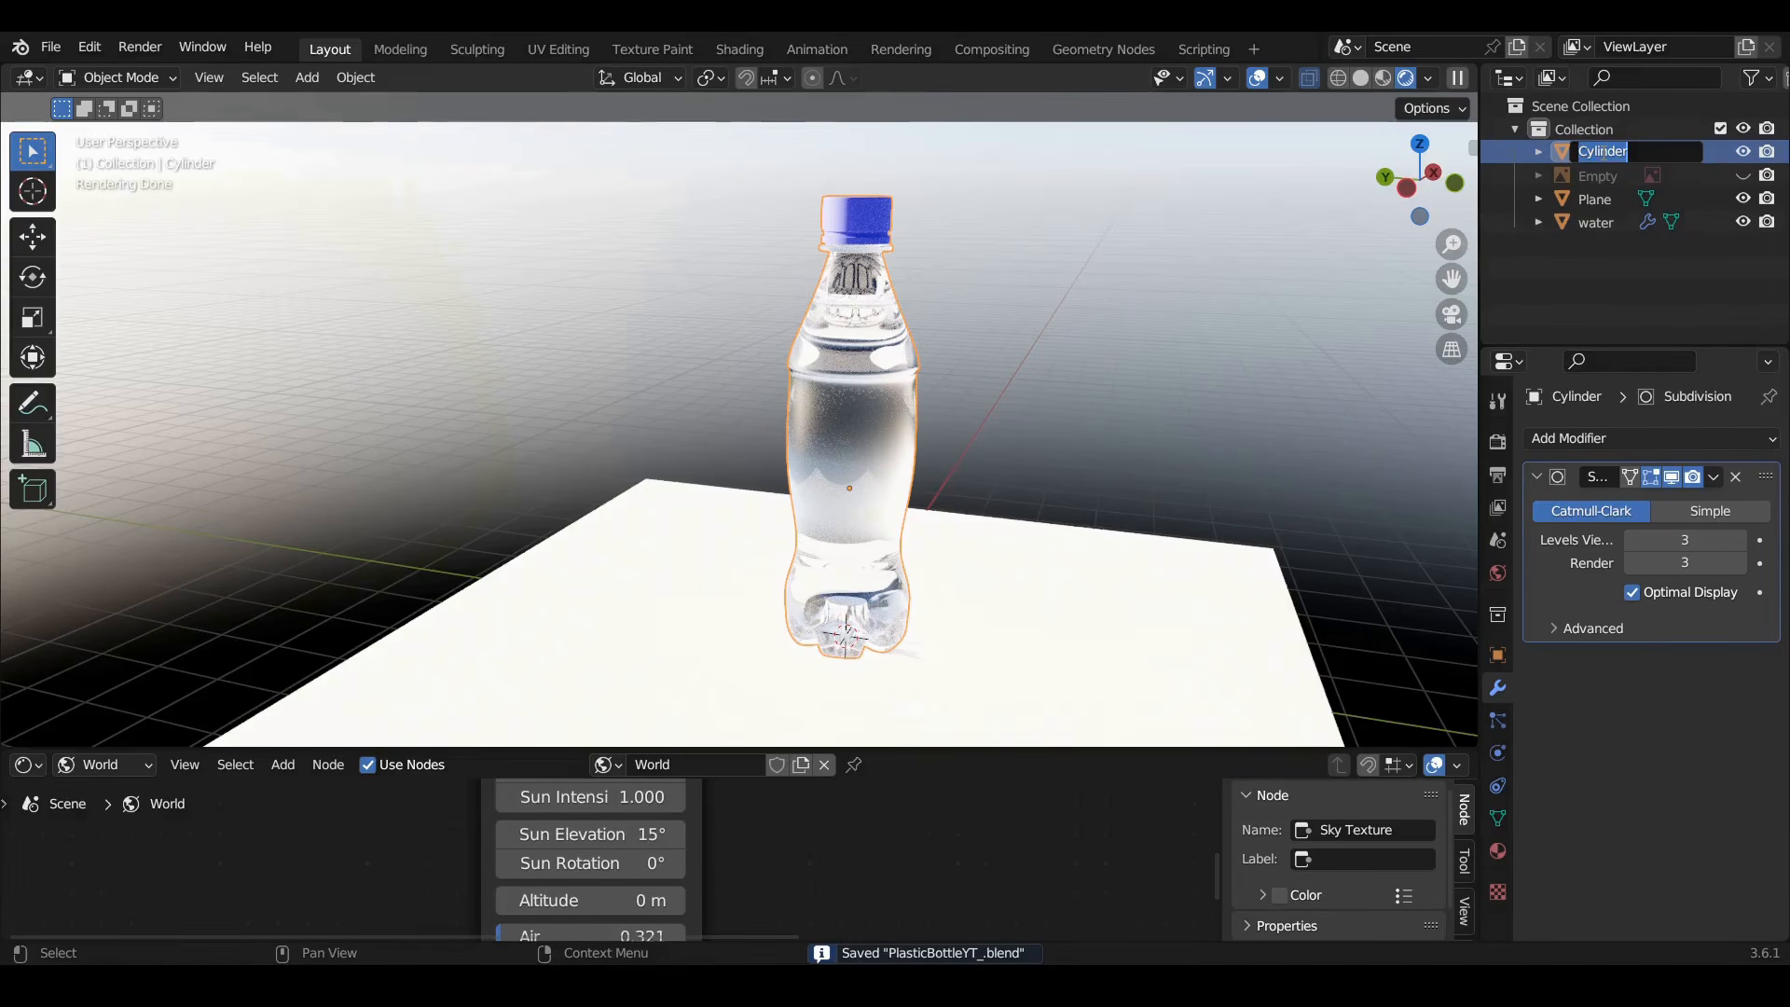
type("Bott")
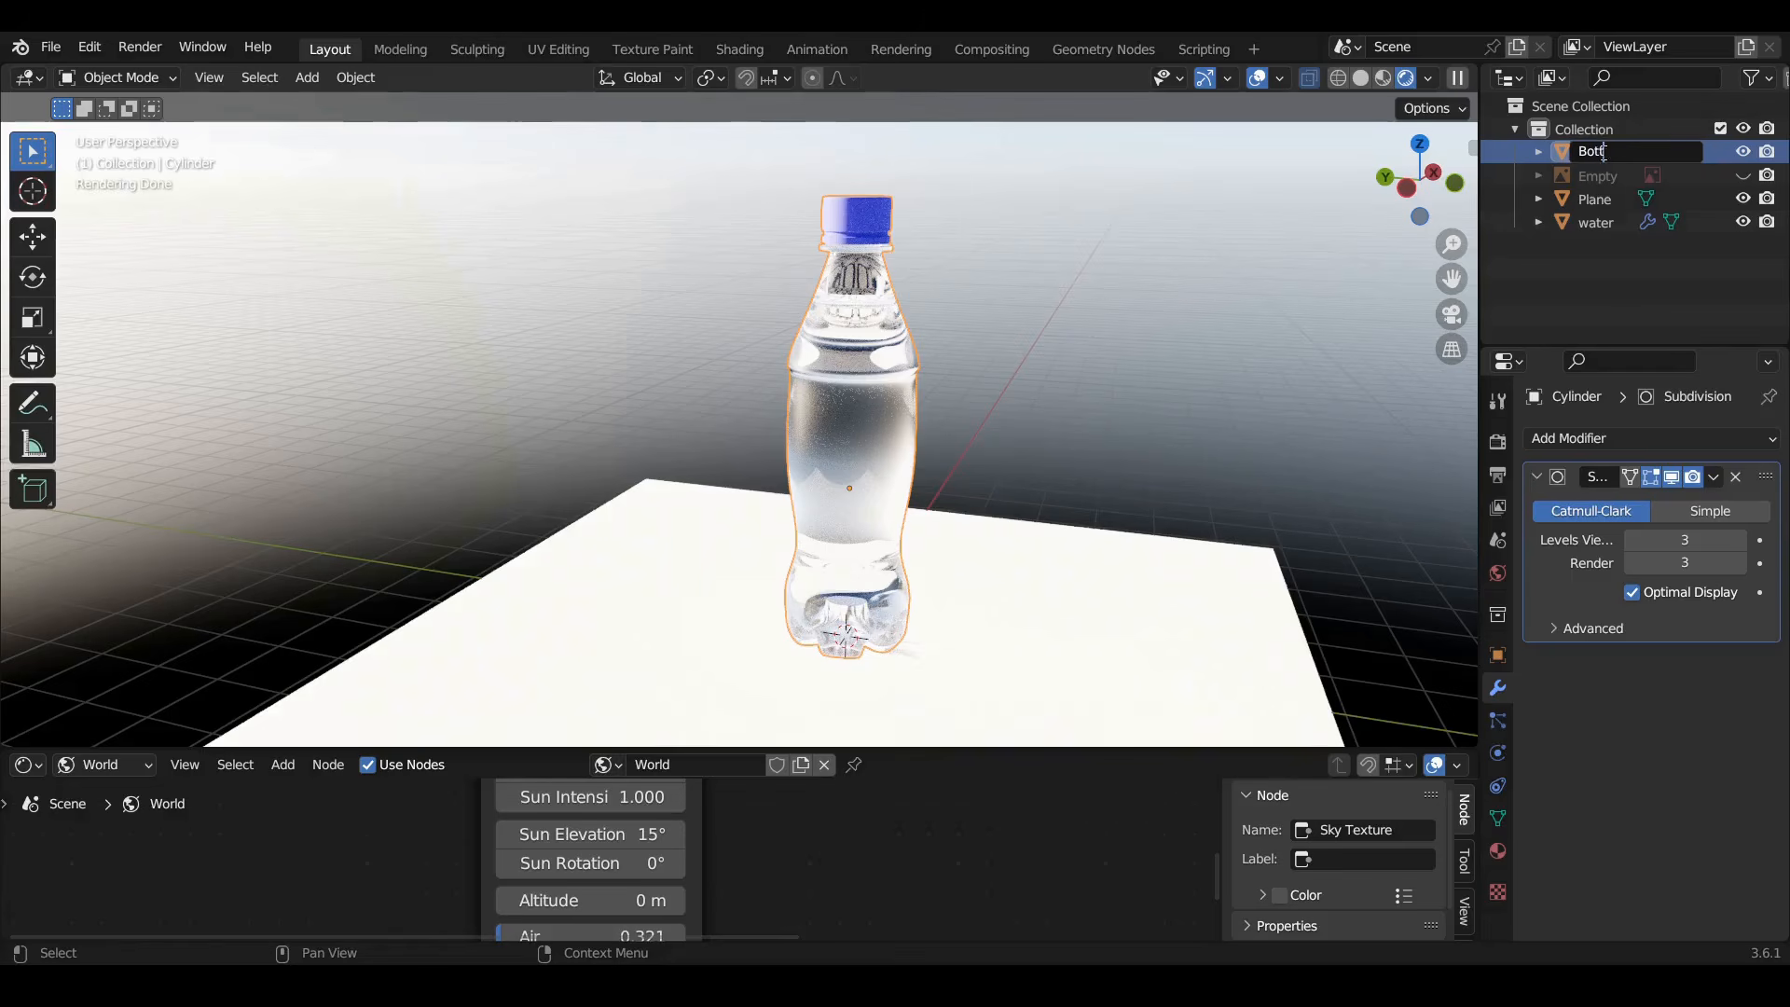
type("le")
key("Return")
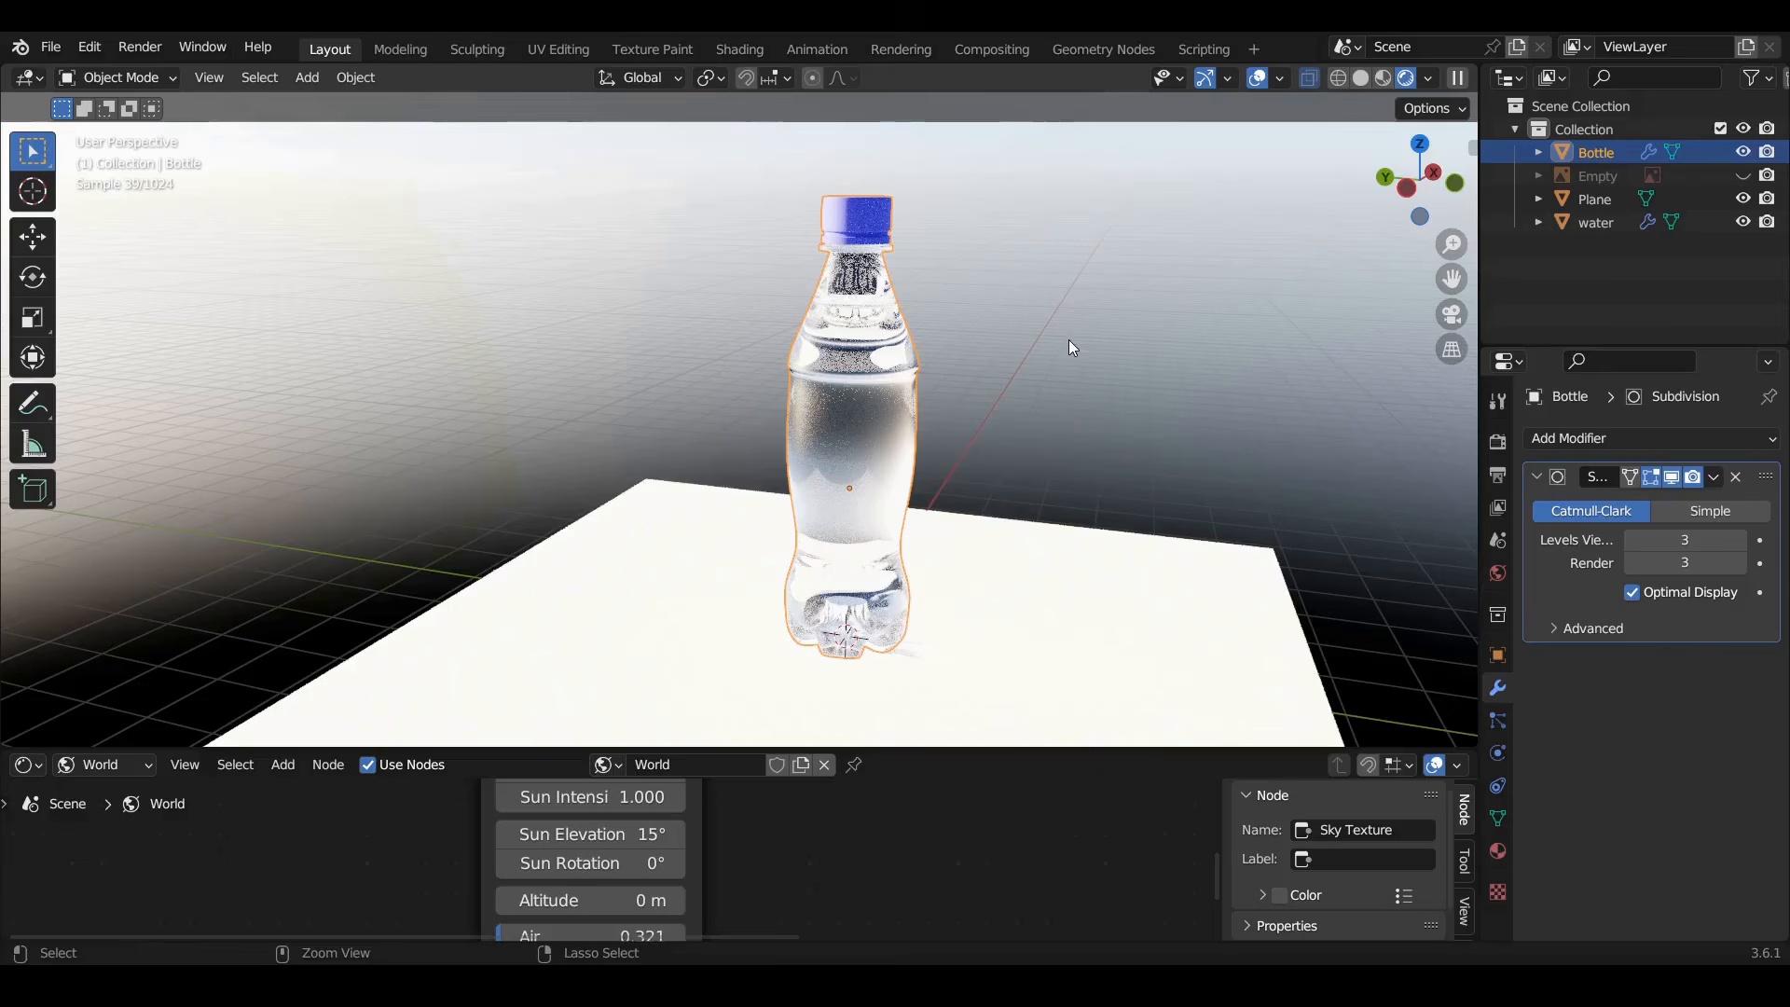
Copy and paste the Bottle object, and hide the original from both the viewport and renders
key("ctrl+c")
key("ctrl+v")
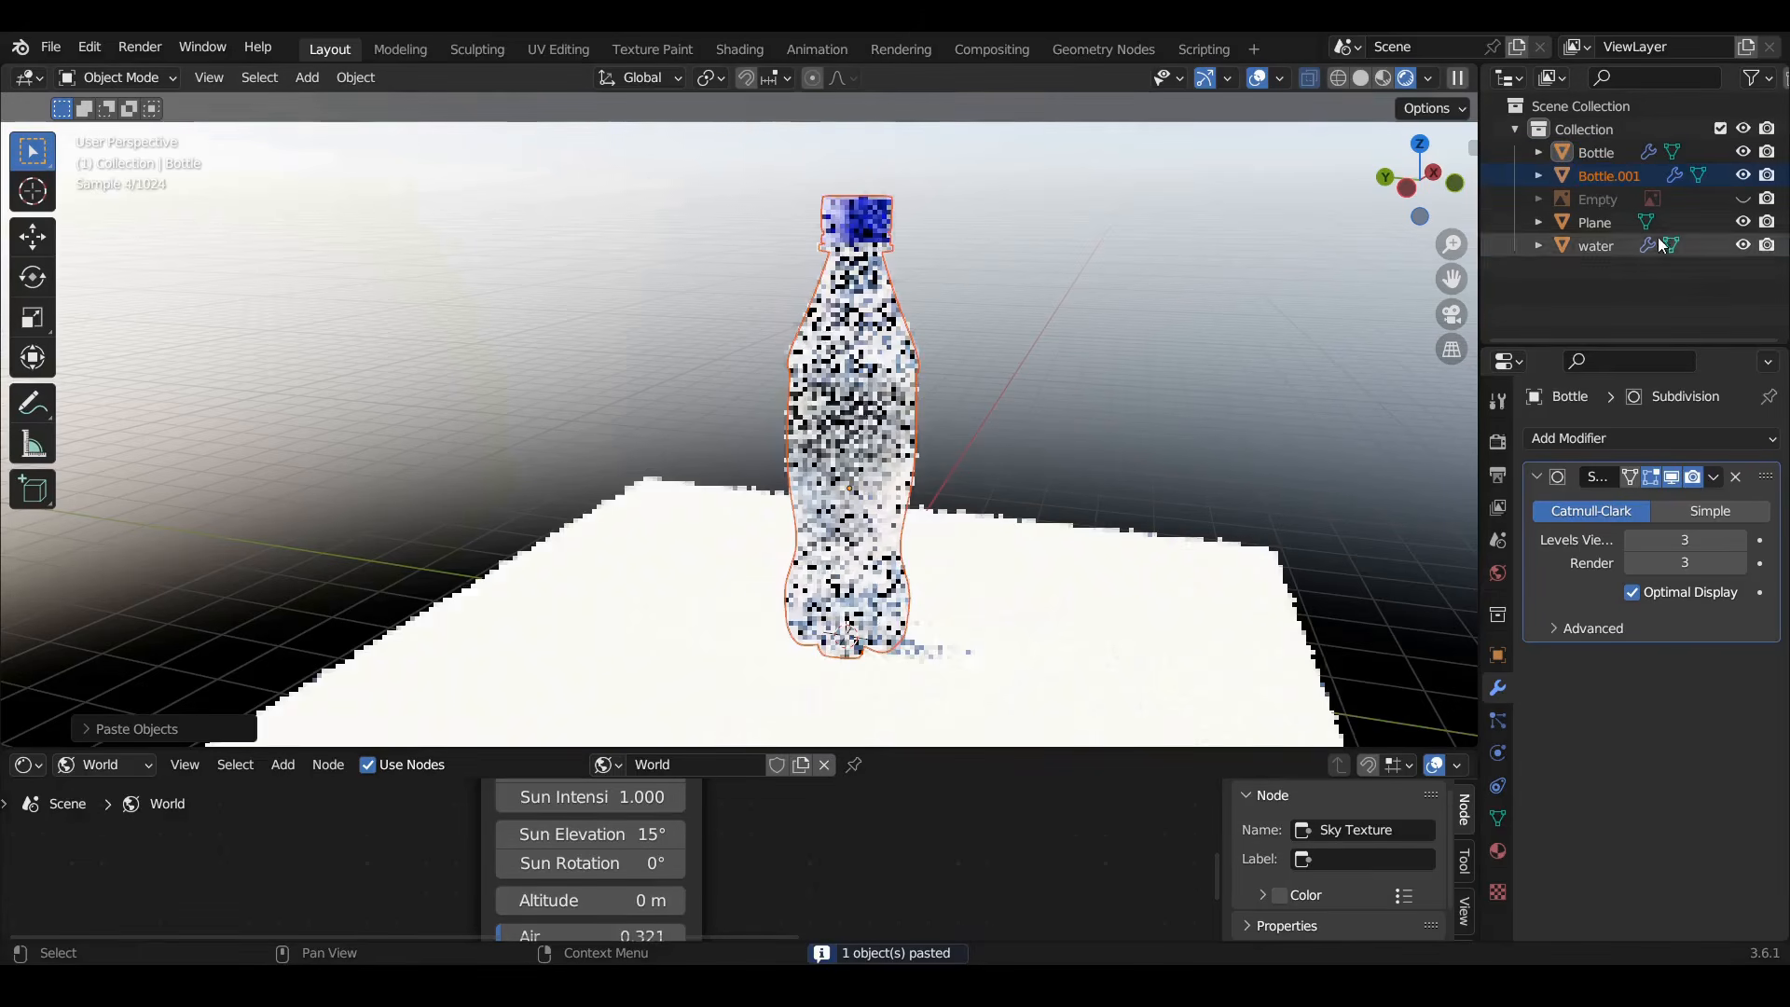
left_click(1610, 177)
left_click(1743, 152)
left_click(1769, 152)
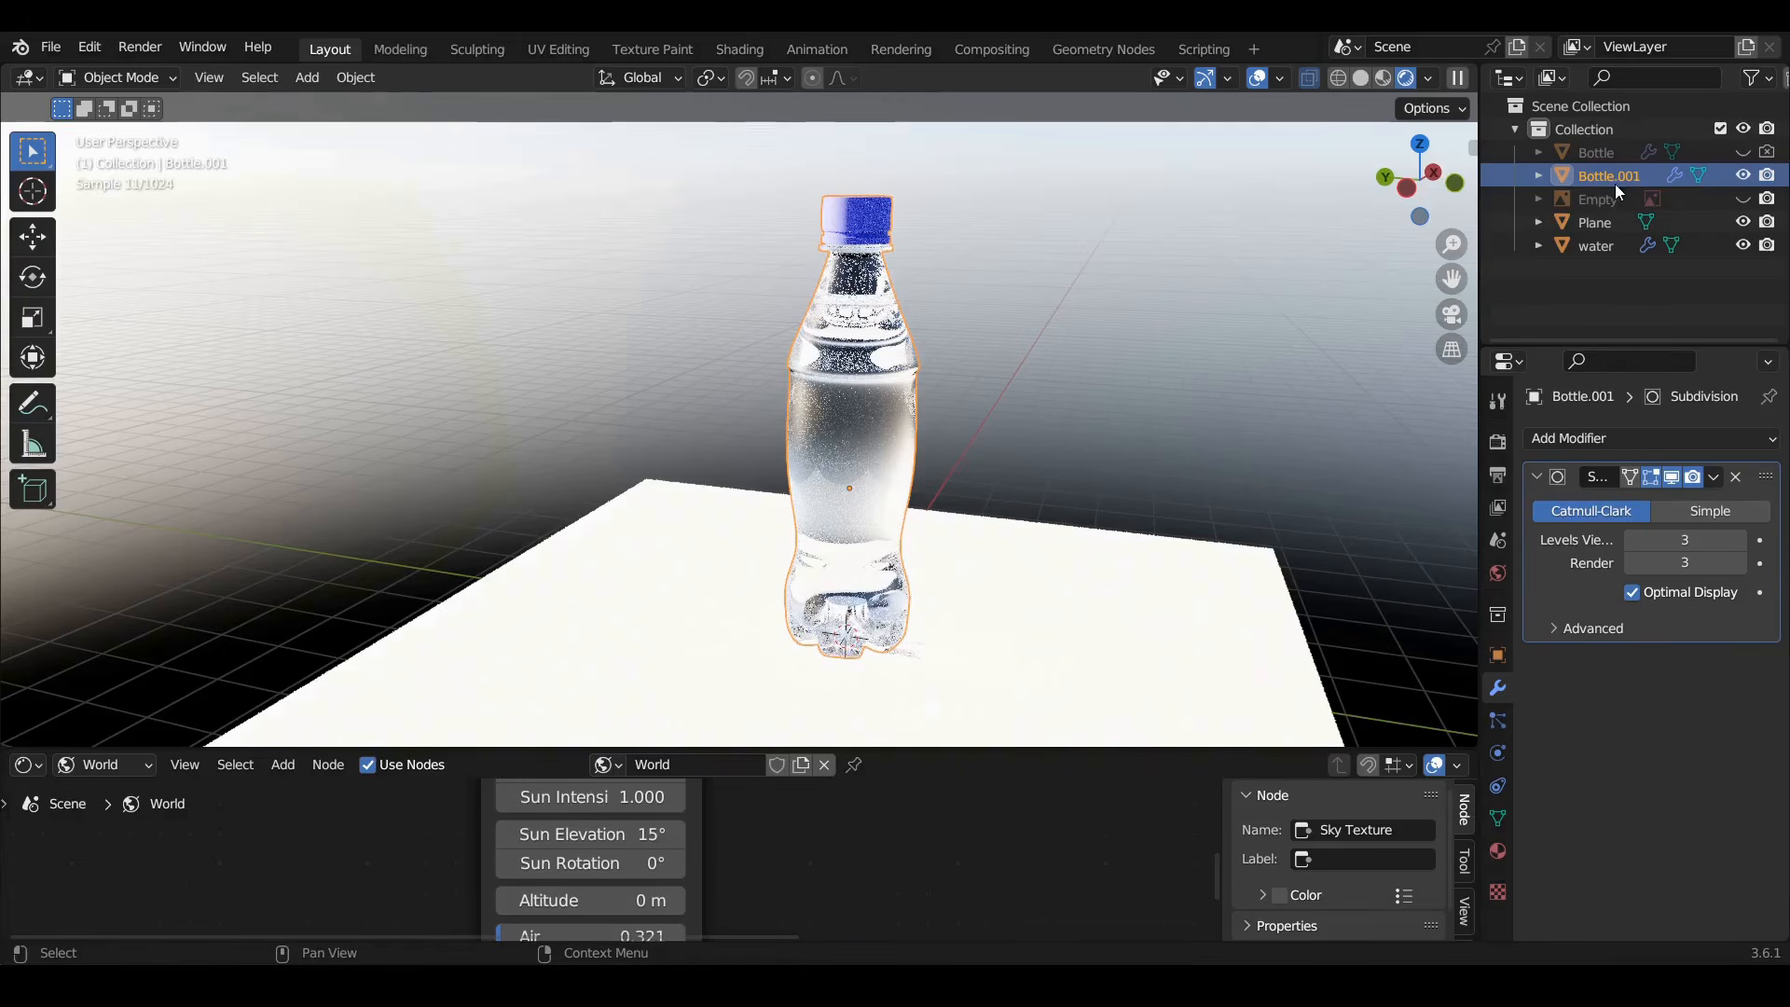
Apply the Subdivision modifier on the bottle copy and inspect its dense mesh in Edit Mode
left_click(1714, 477)
left_click(1677, 498)
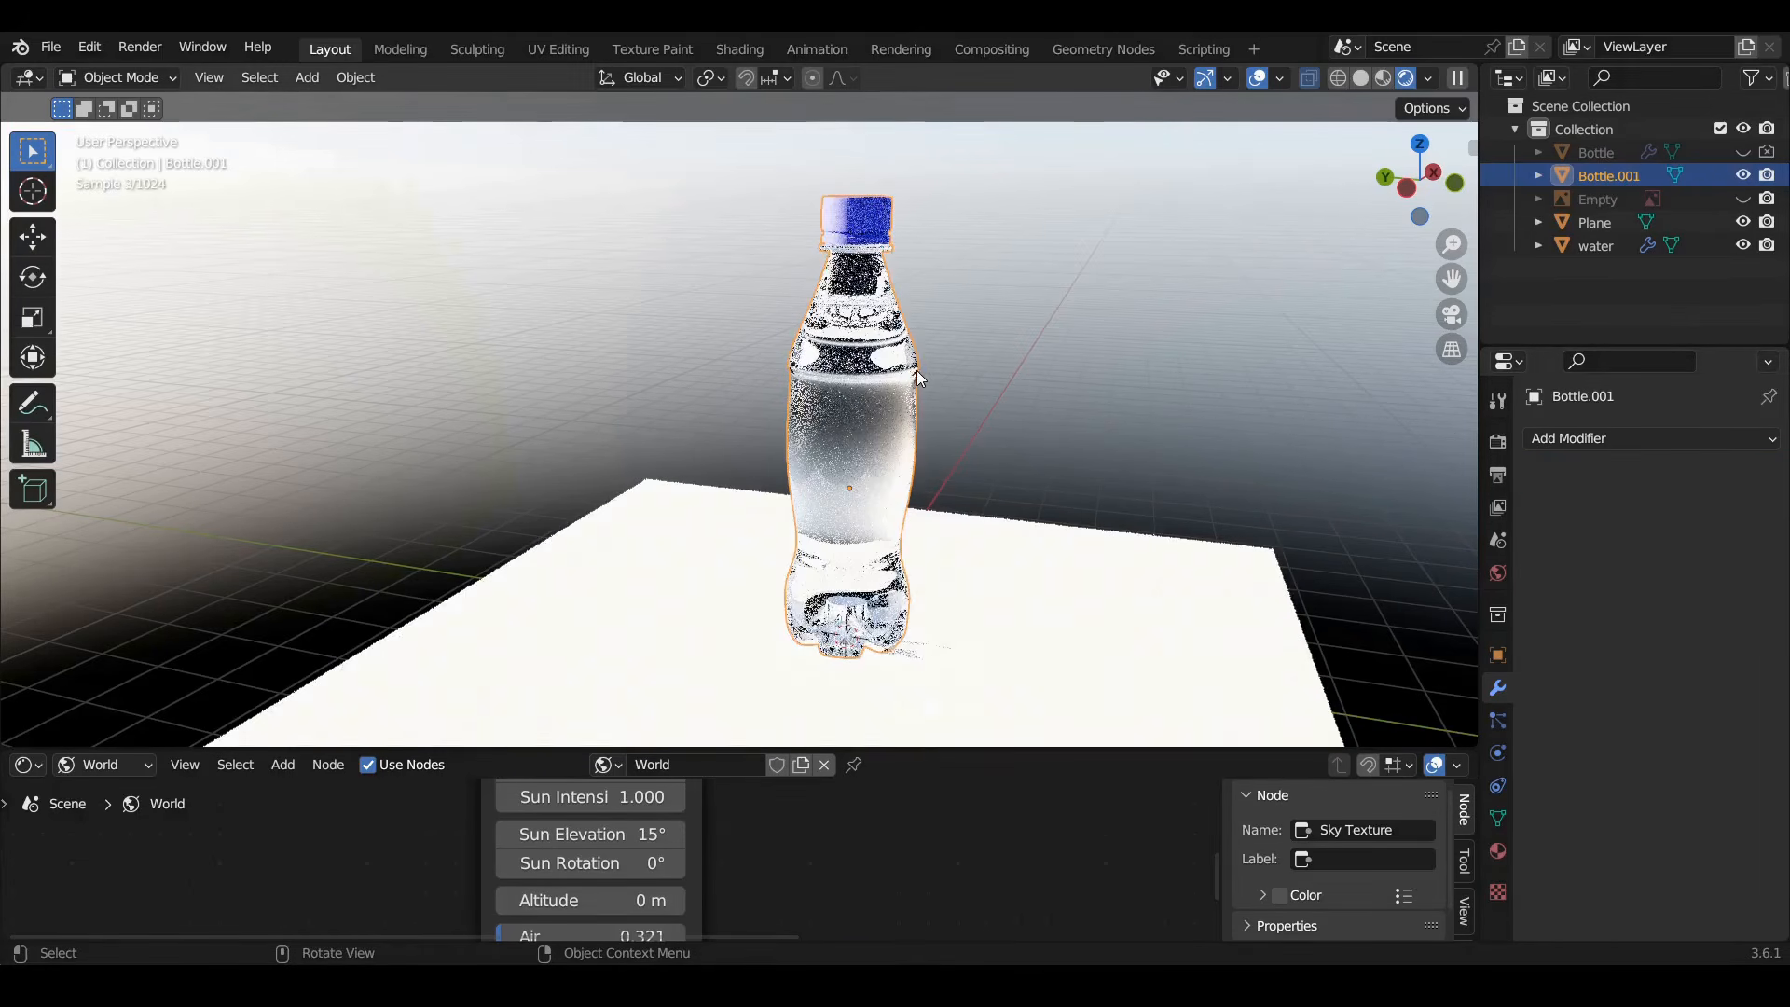
key("Tab")
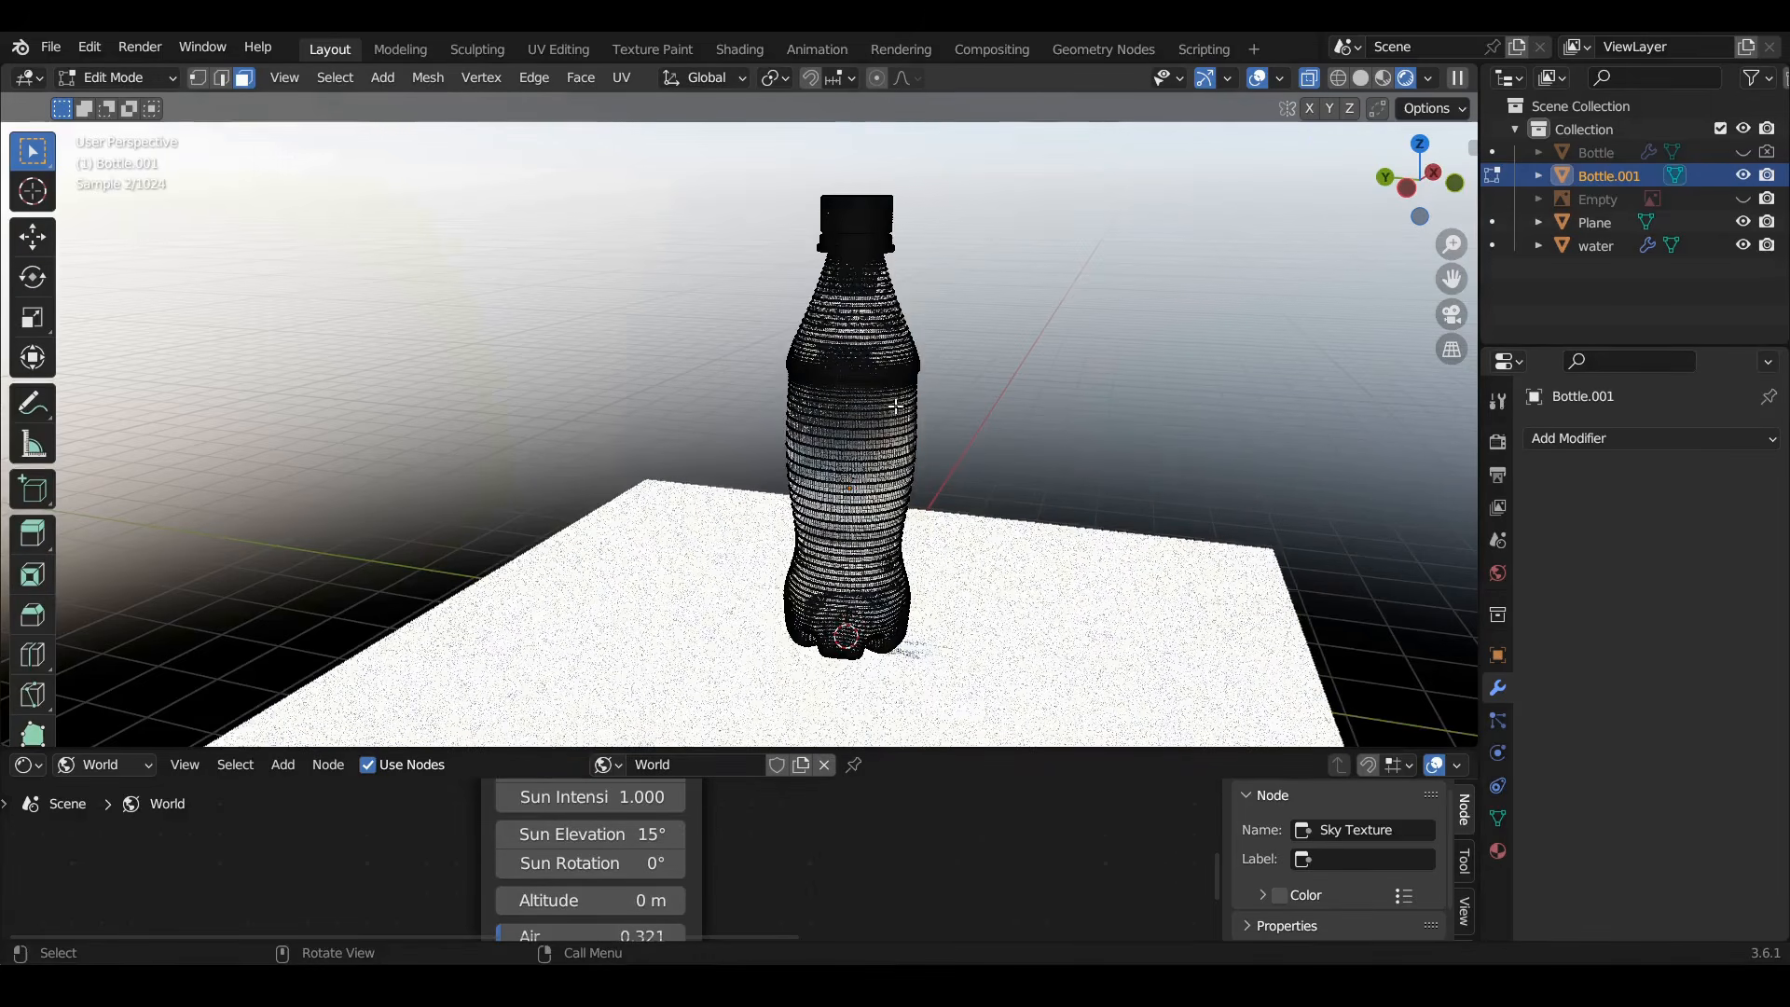
middle_click_drag(915, 371, 979, 352)
scroll(979, 352, "up", 4)
scroll(927, 448, "up", 3)
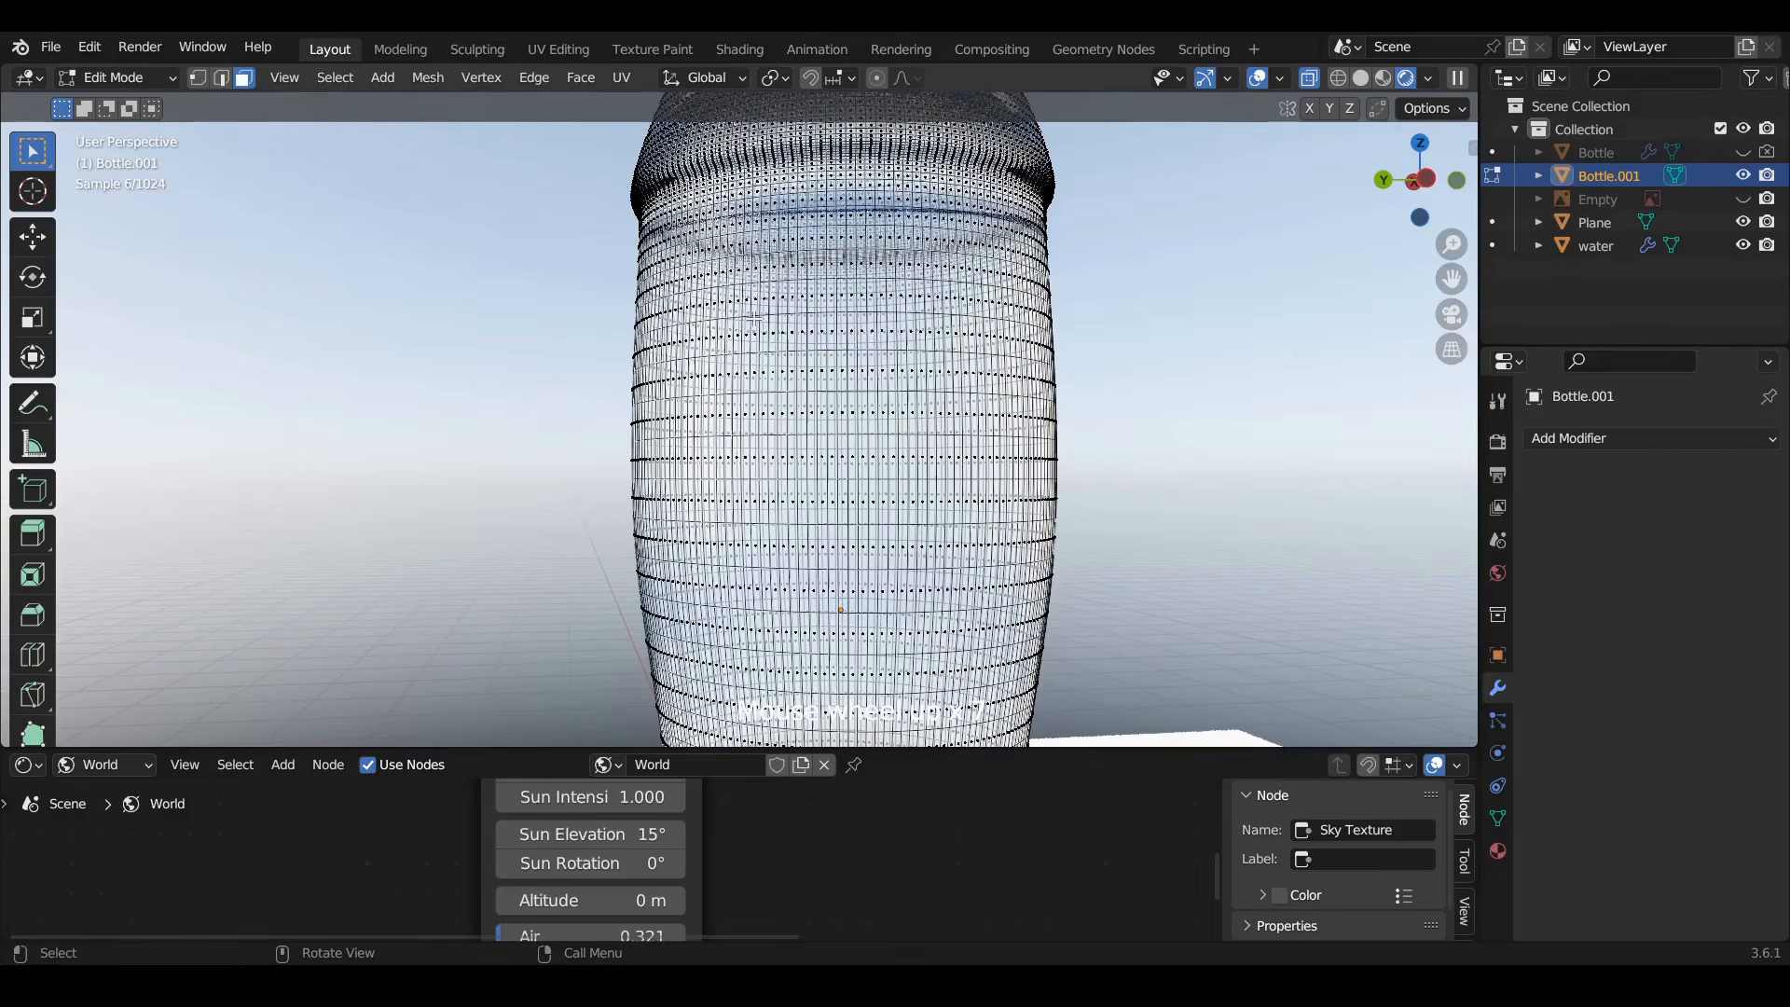
scroll(1024, 335, "down", 5)
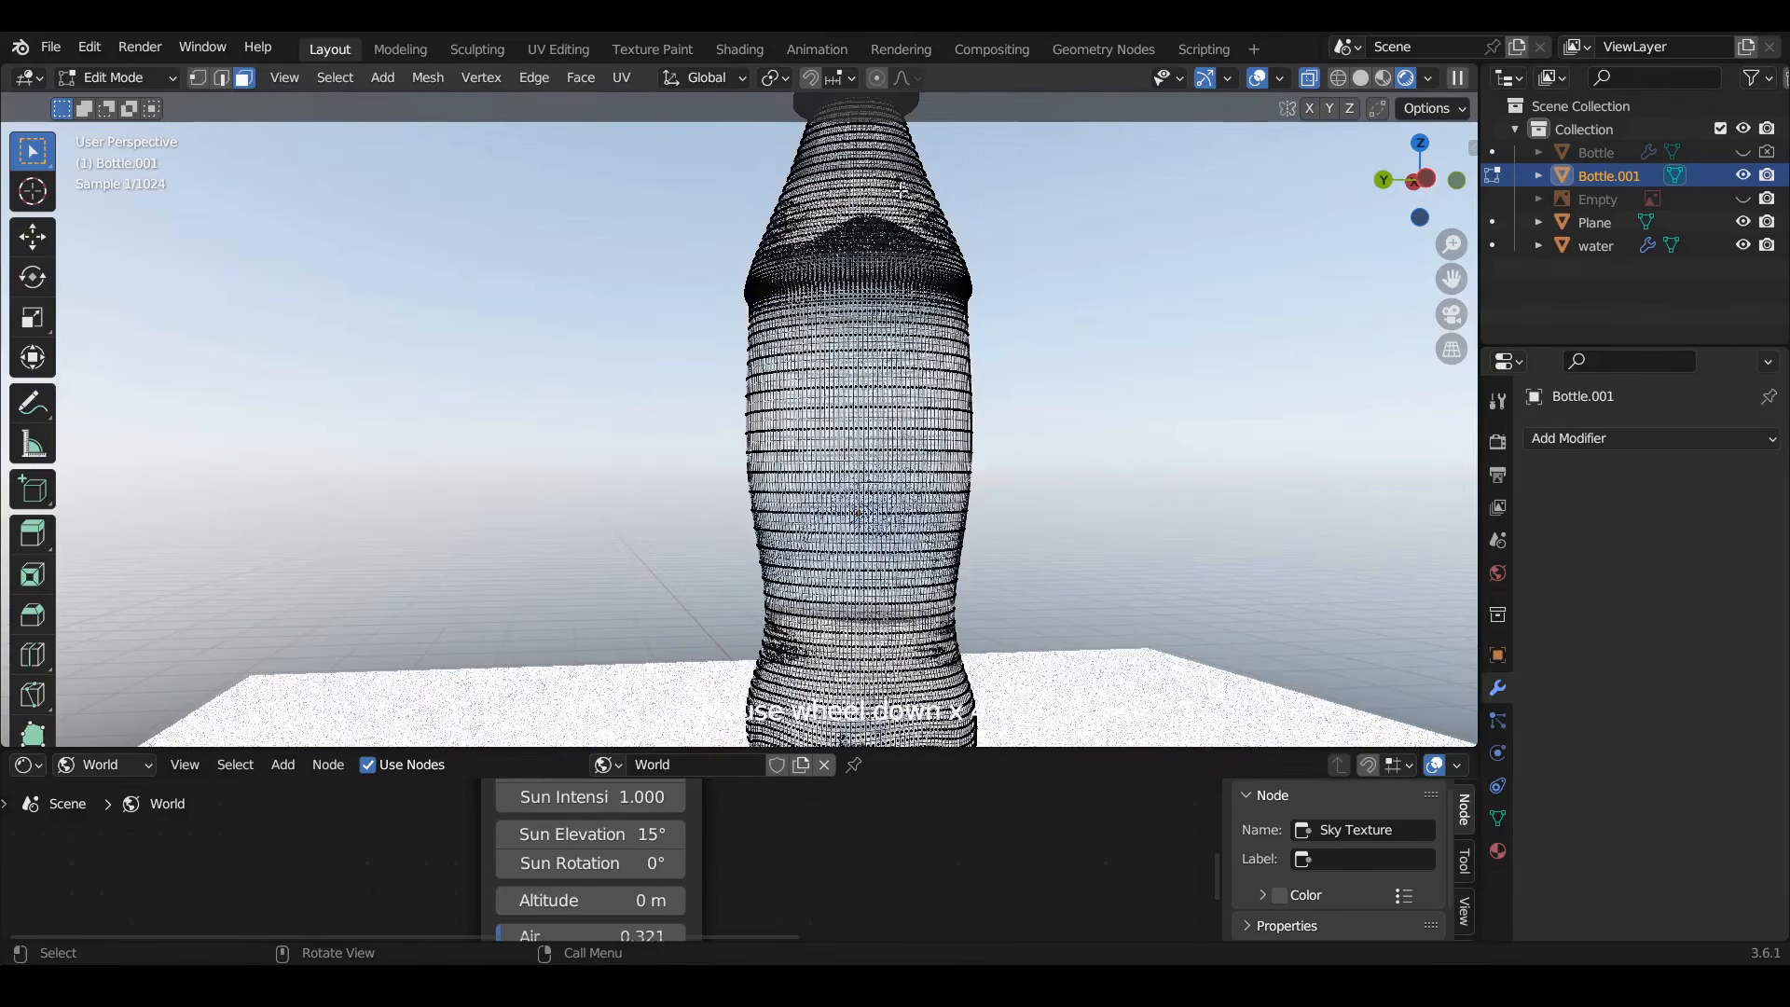
In solid shading with X-ray on, select the band of faces all around the bottle's middle from the left orthographic view
left_click(1310, 78)
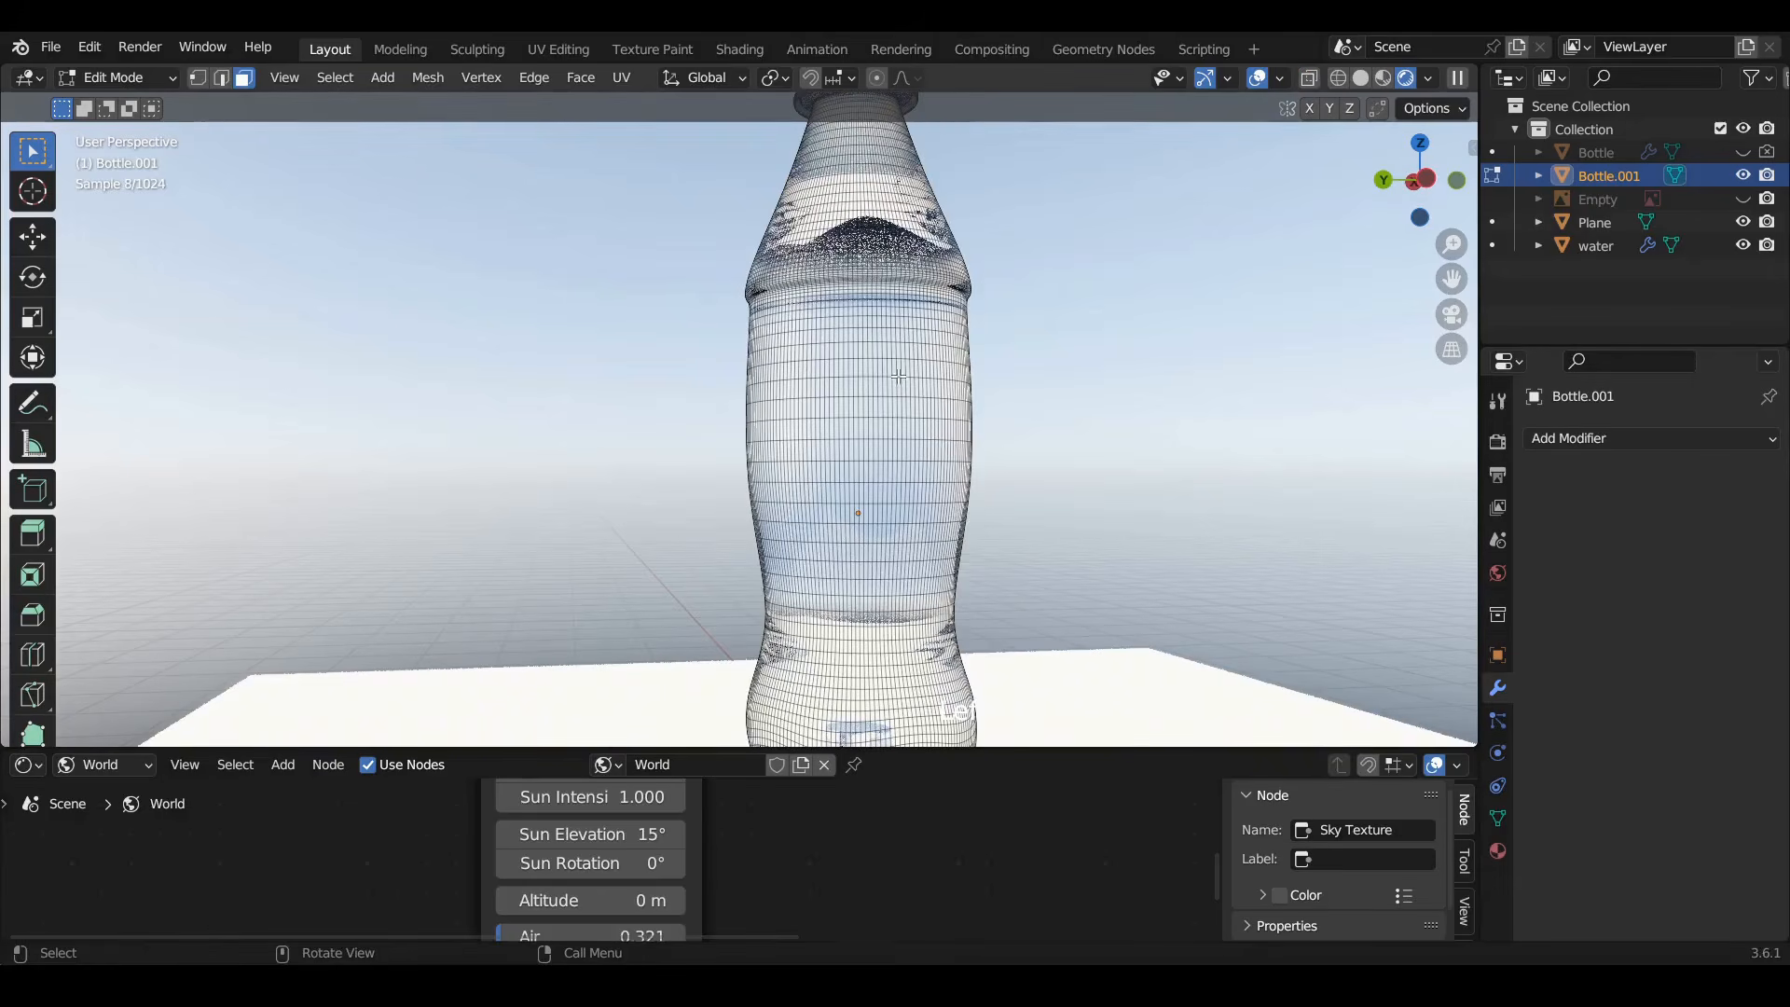
middle_click_drag(896, 373, 947, 405)
left_click(1363, 78)
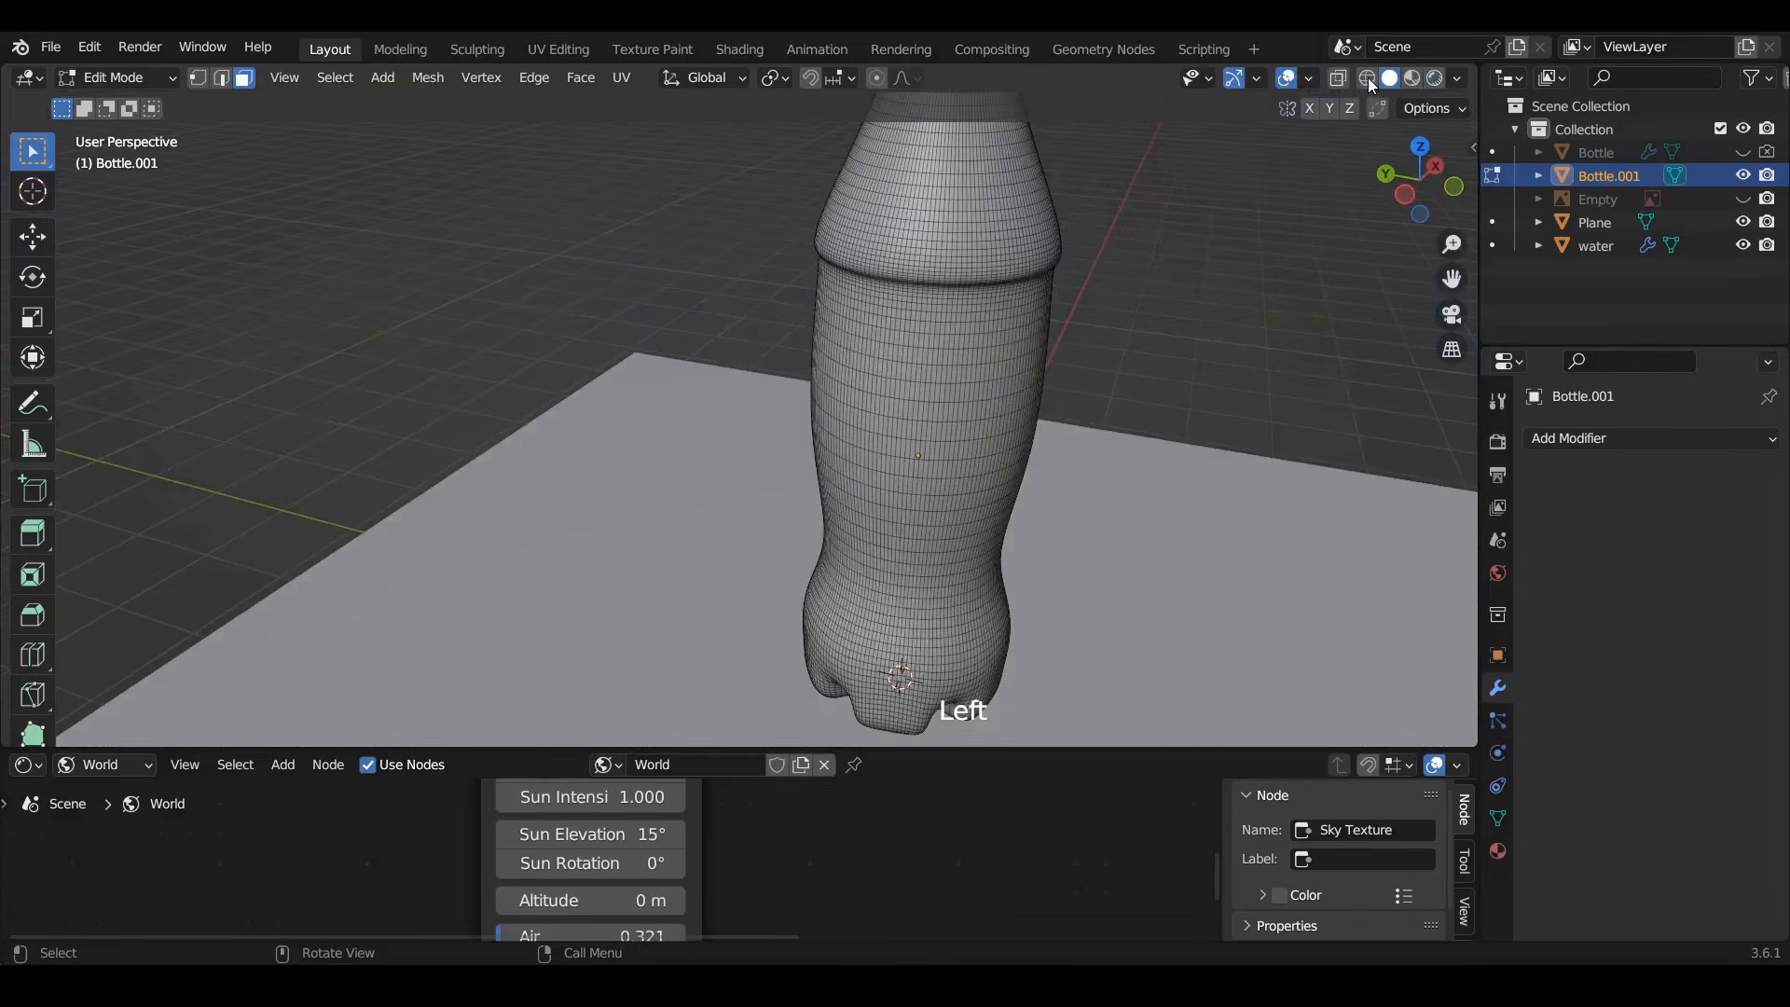
left_click(1365, 79)
left_click(1391, 78)
middle_click_drag(839, 380, 912, 282)
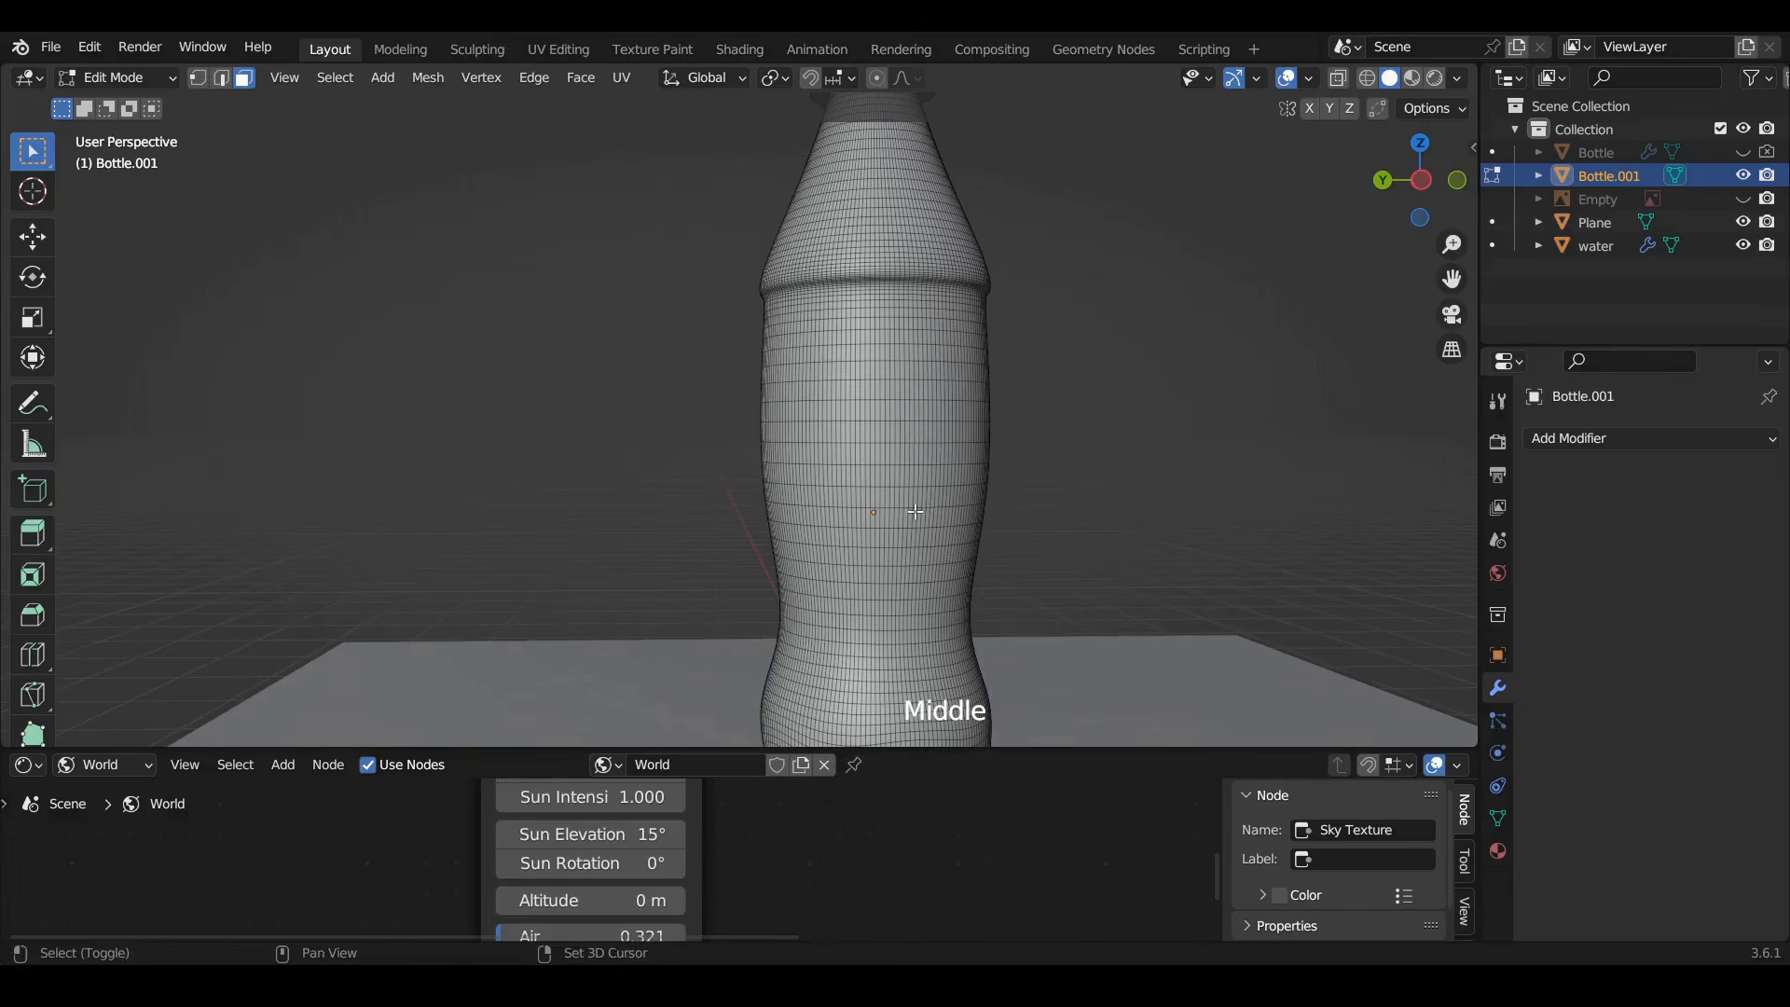
middle_click_drag(916, 511, 870, 419, "shift")
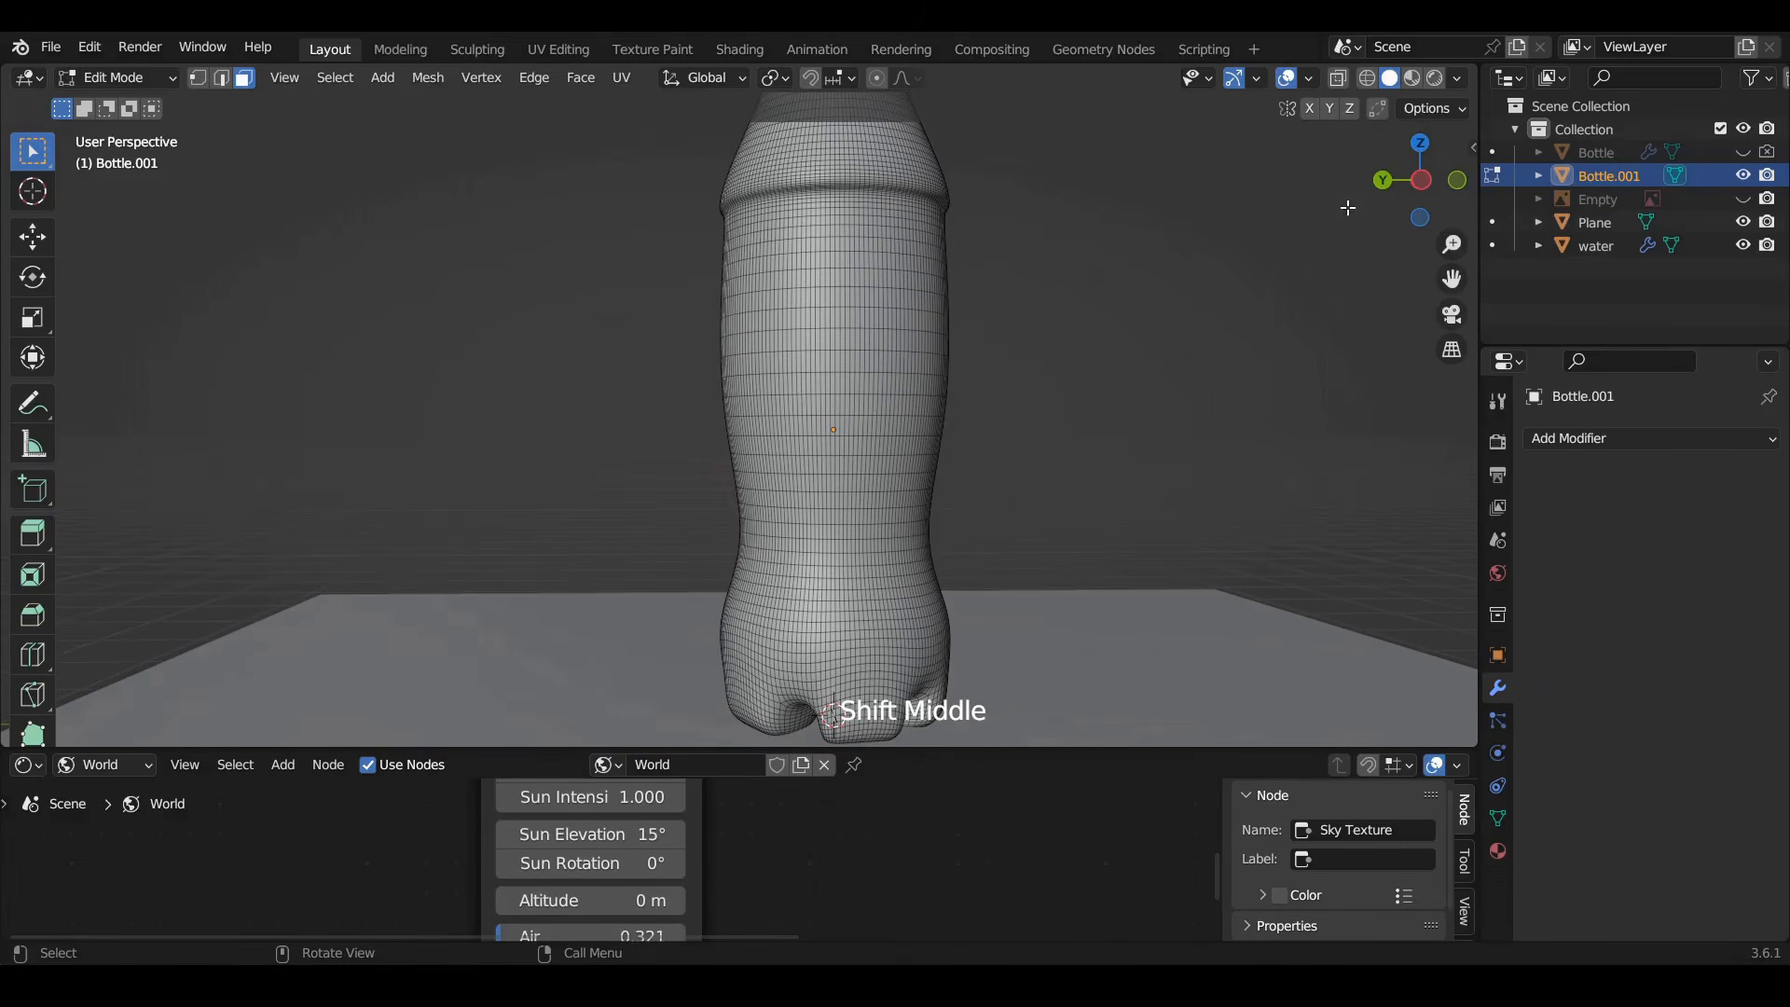
left_click(1422, 178)
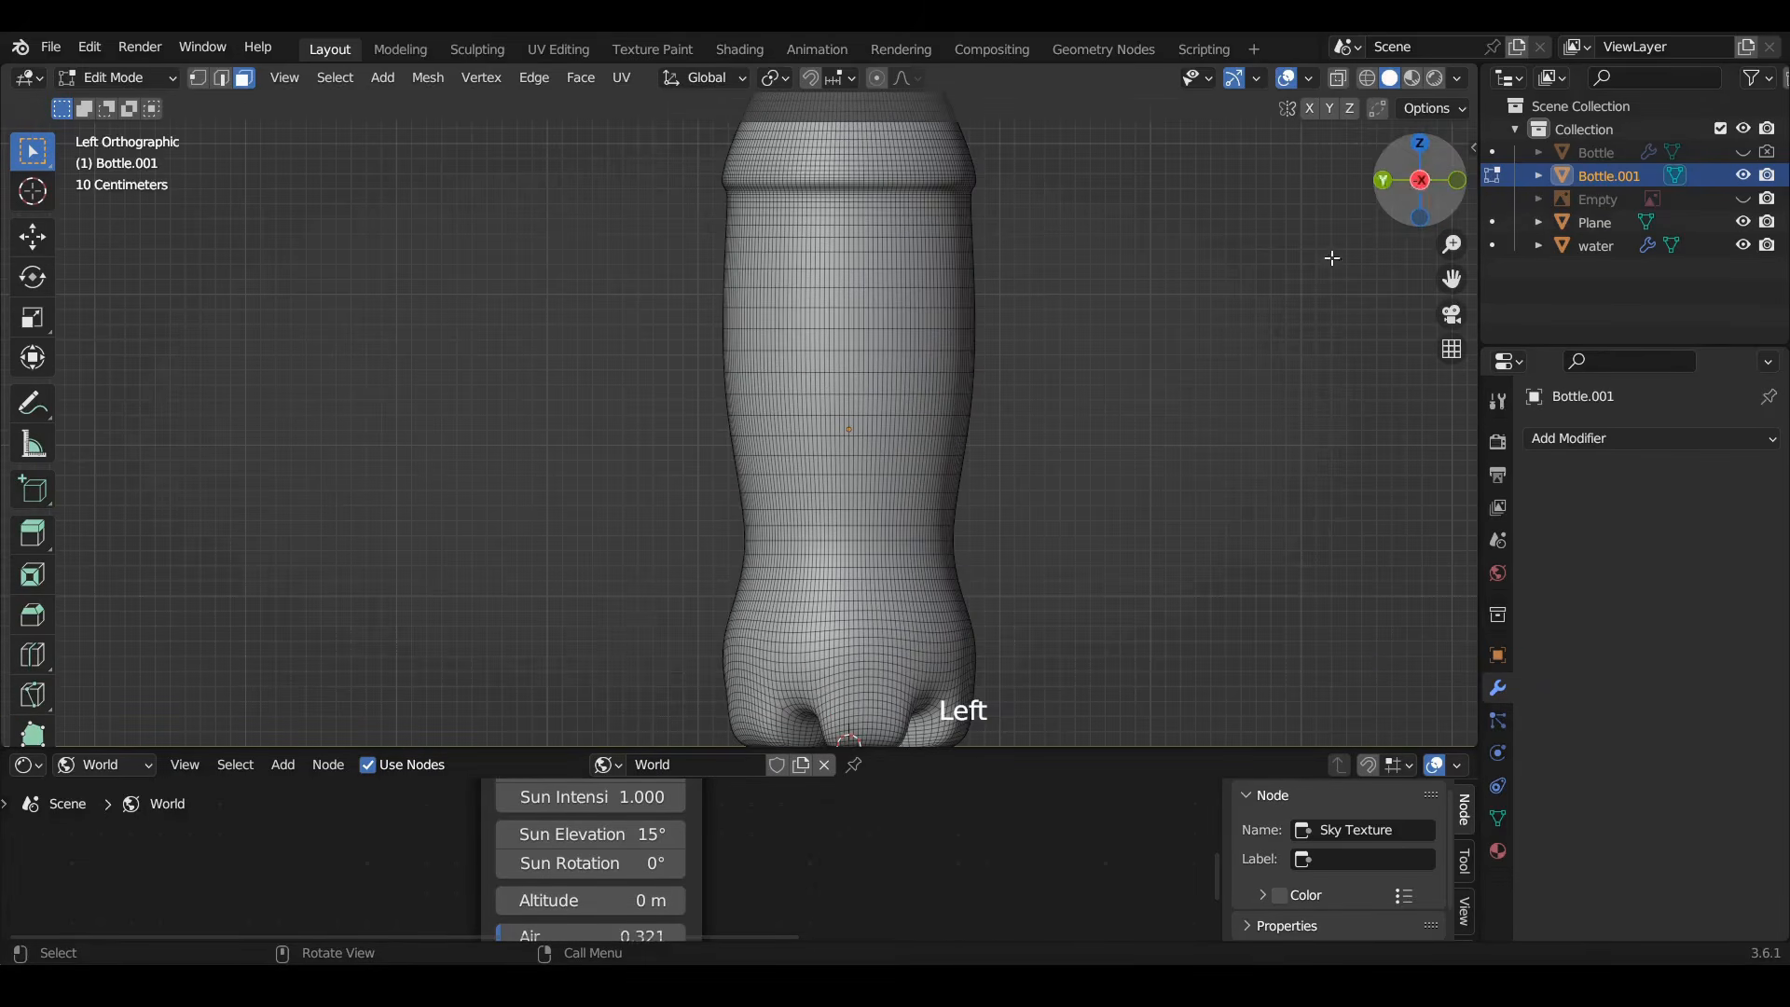
left_click(1340, 80)
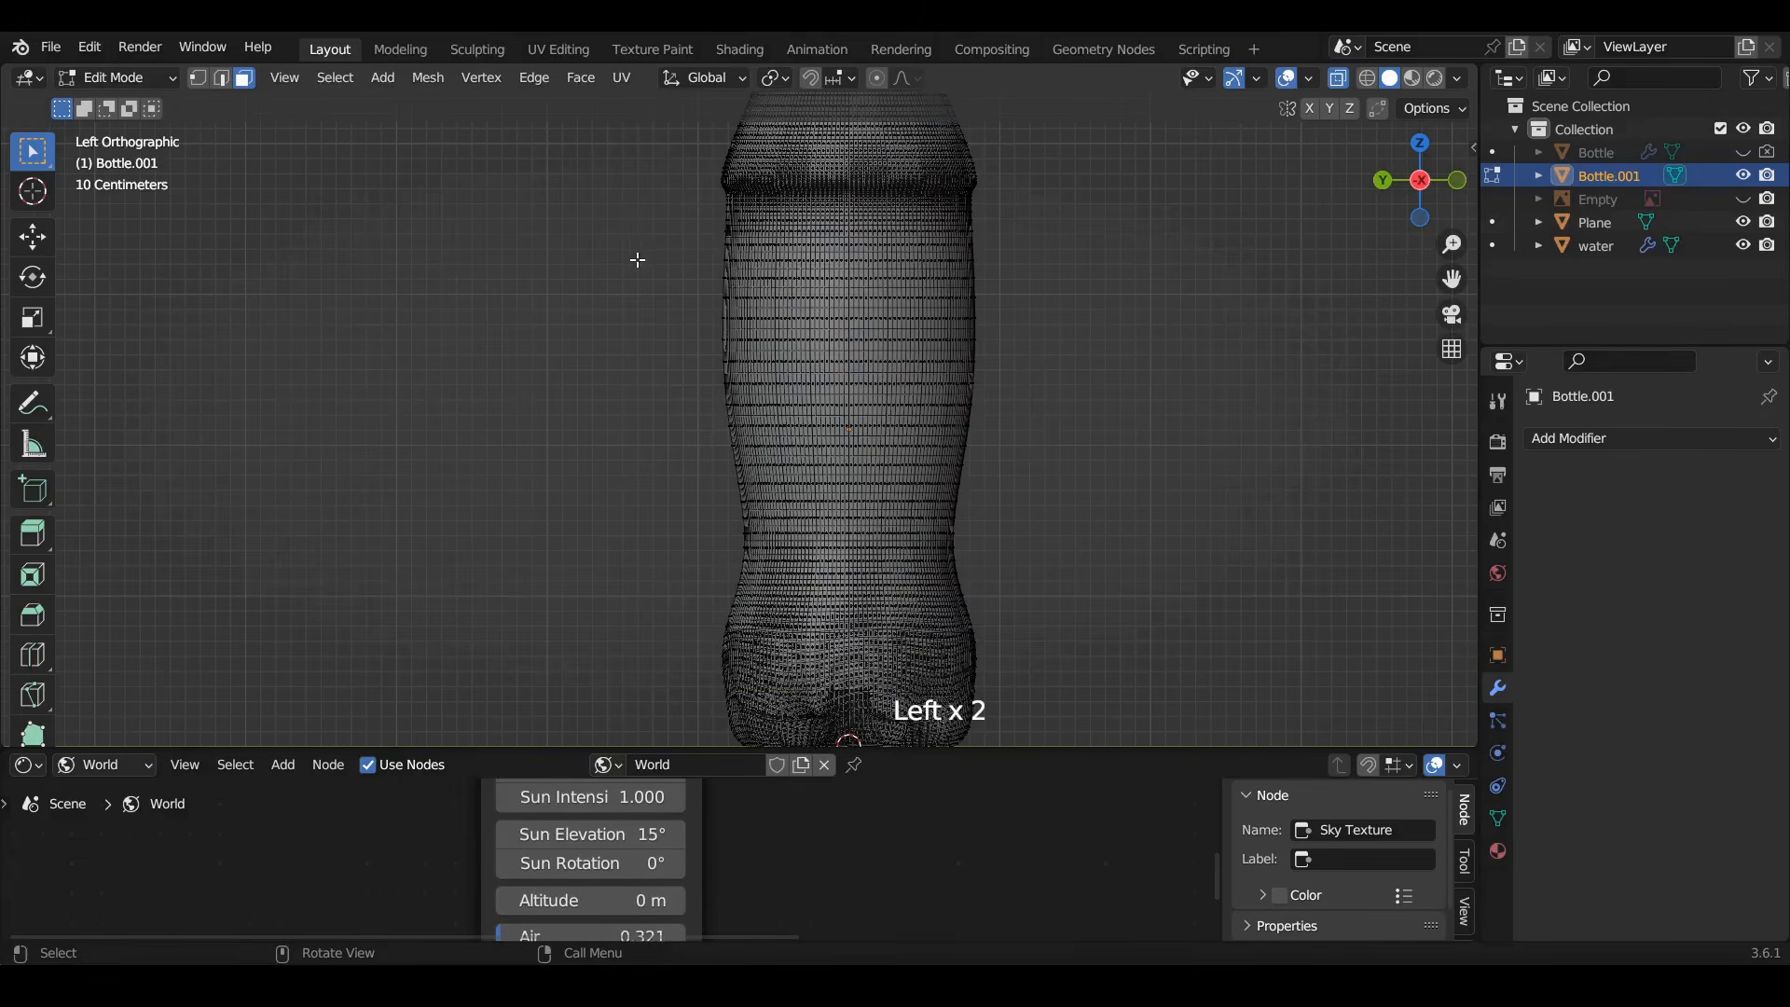
left_click_drag(697, 247, 1021, 478)
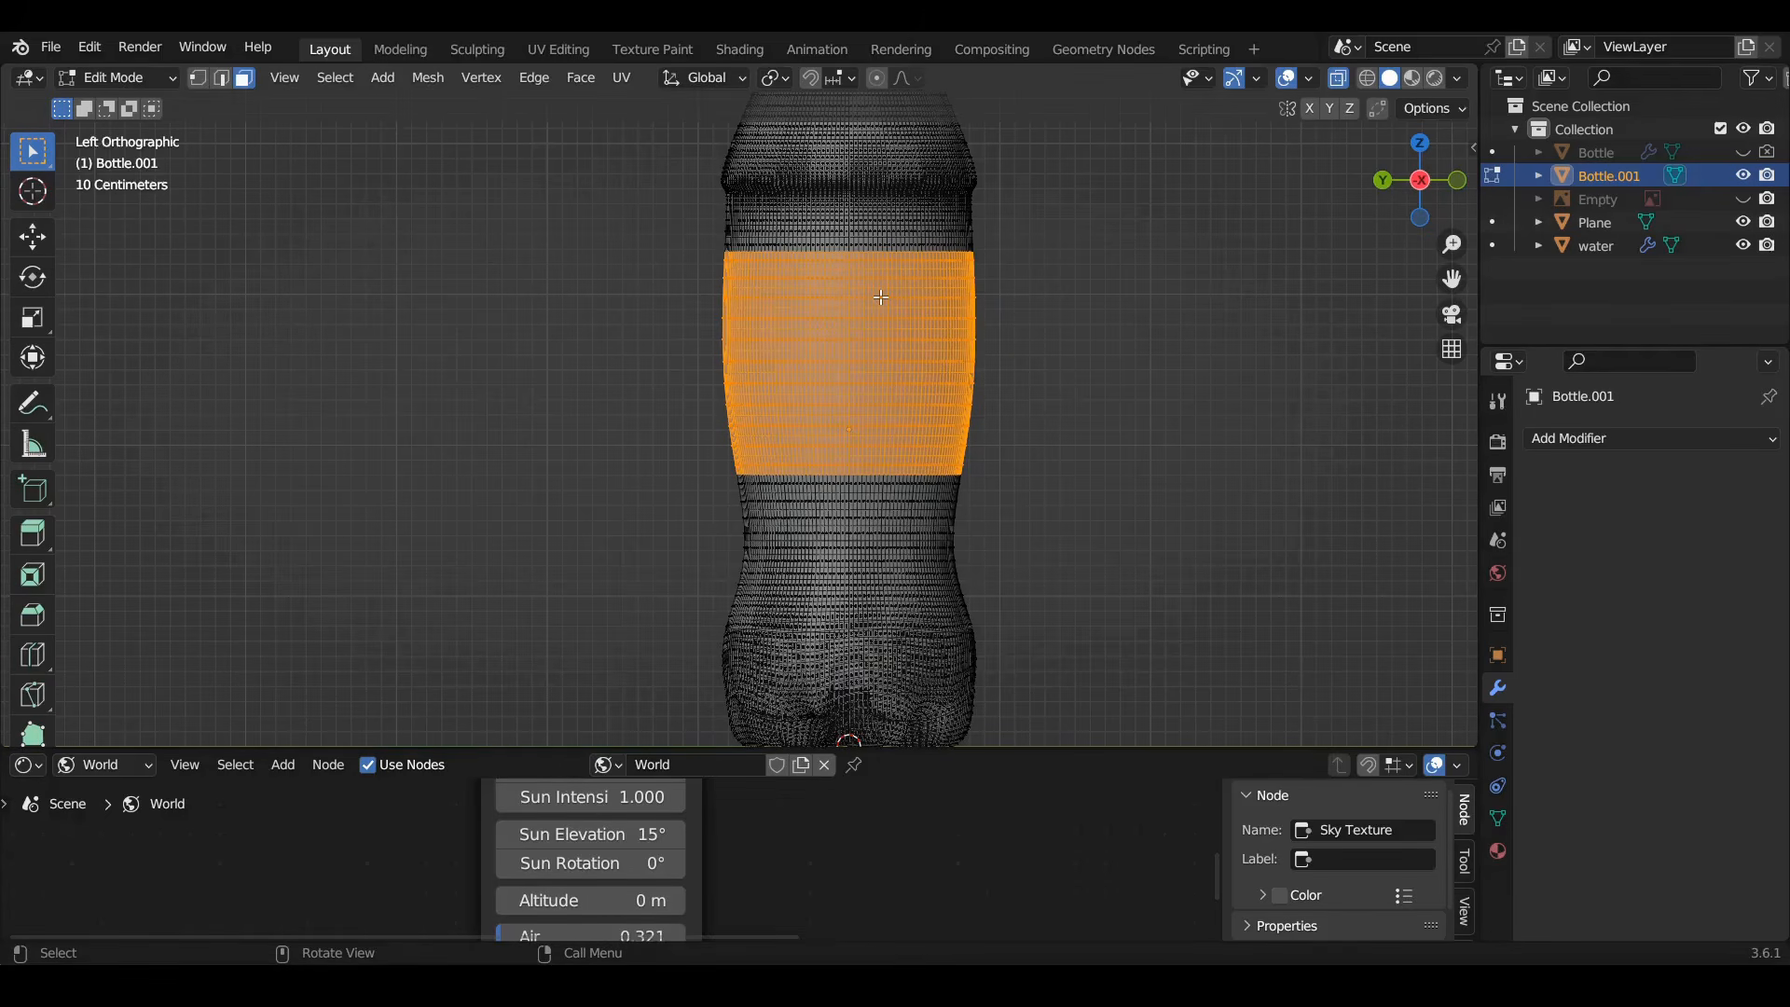
Duplicate the selected band of faces in place and scale the duplicate up very slightly around the bottle
middle_click_drag(858, 357, 982, 364)
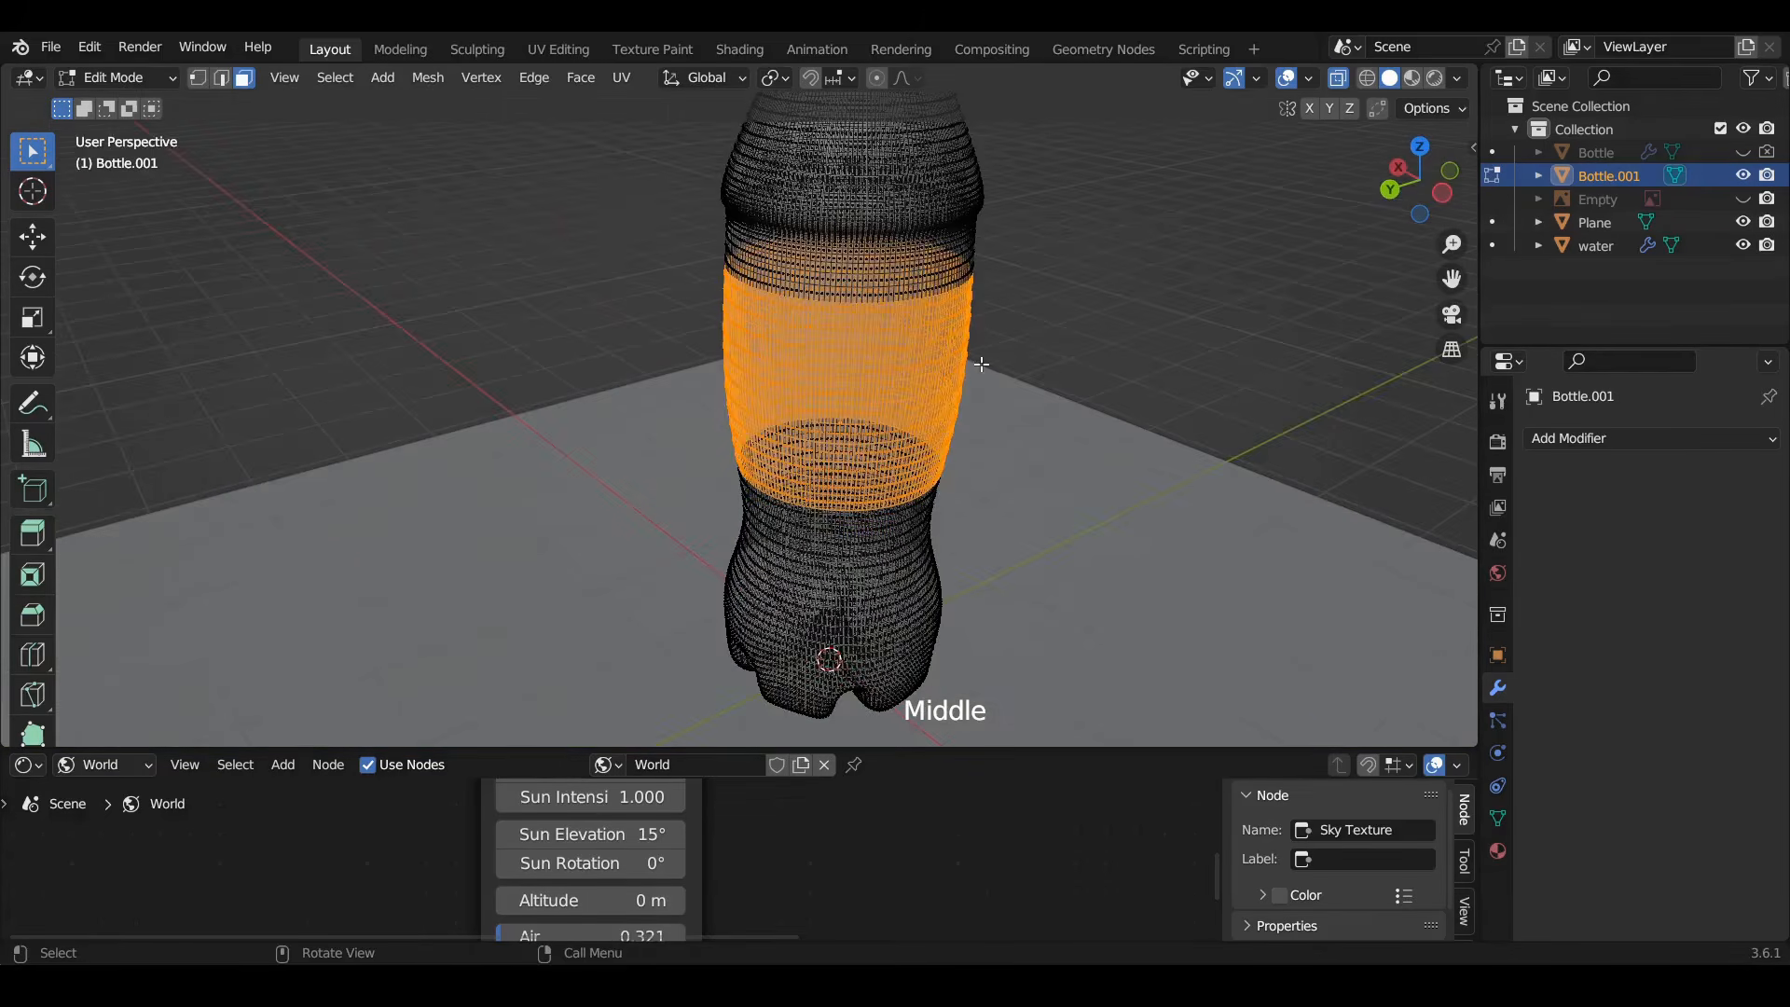
scroll(982, 364, "up", 3)
scroll(853, 362, "down", 5)
scroll(854, 362, "down", 2)
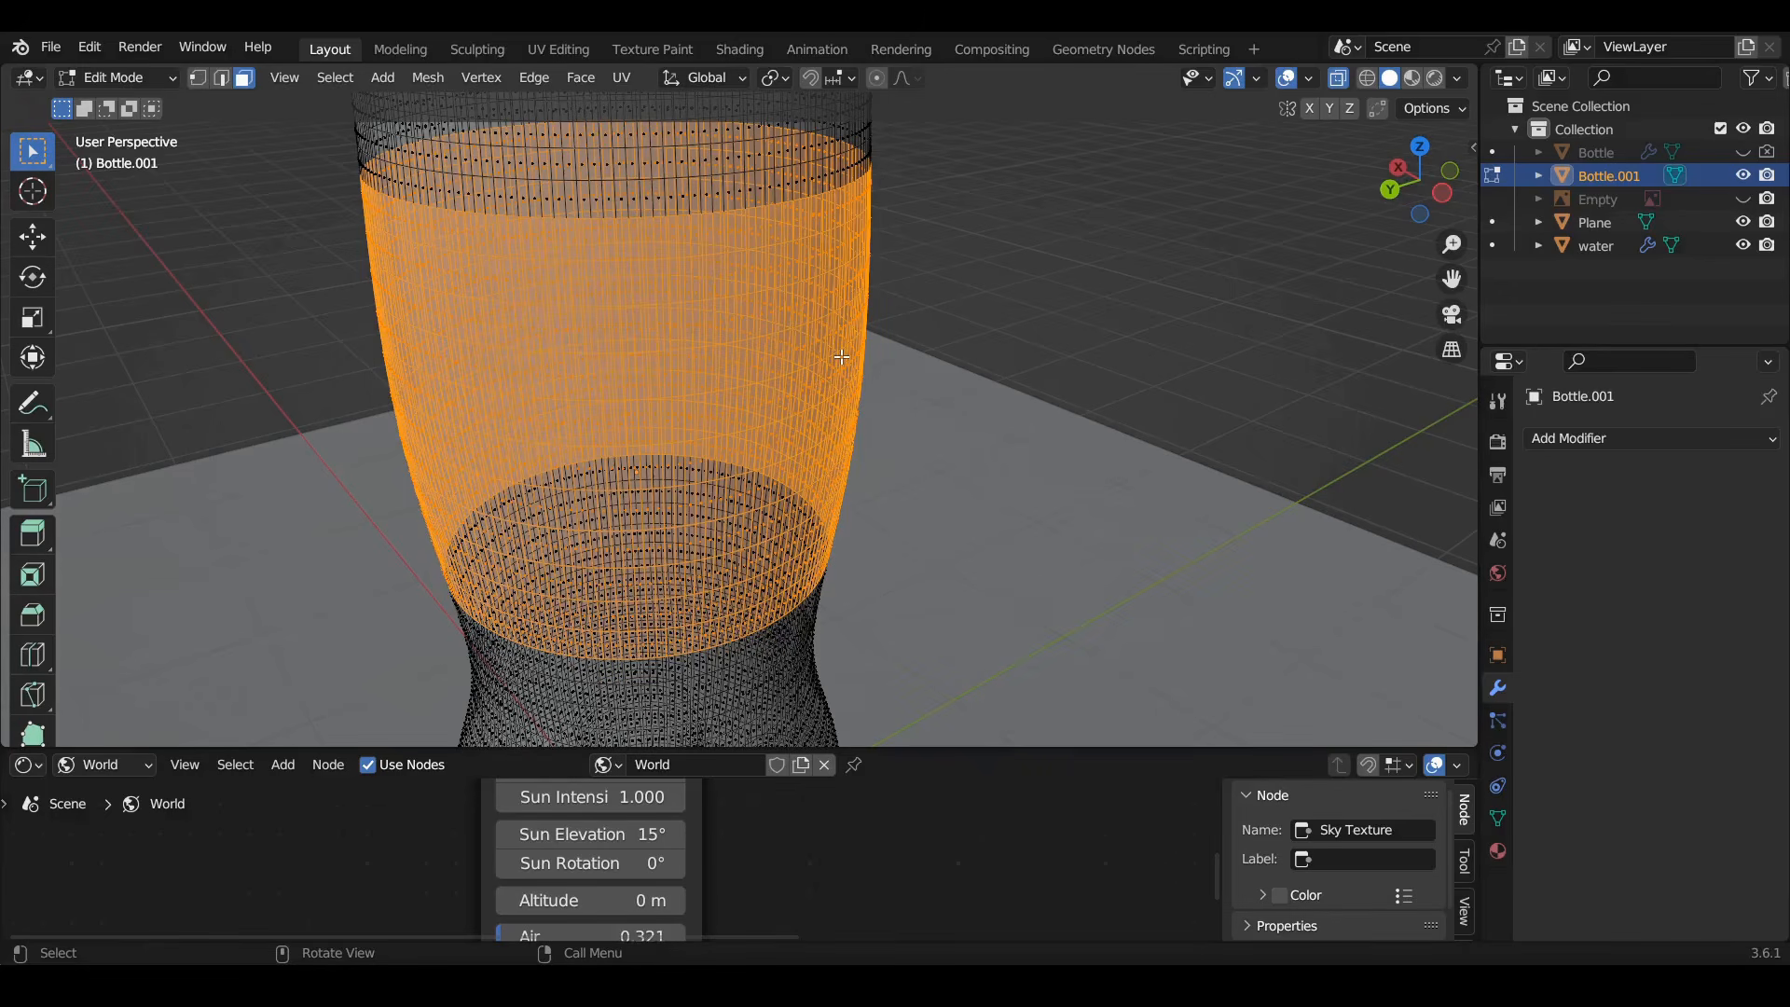
key("shift+d")
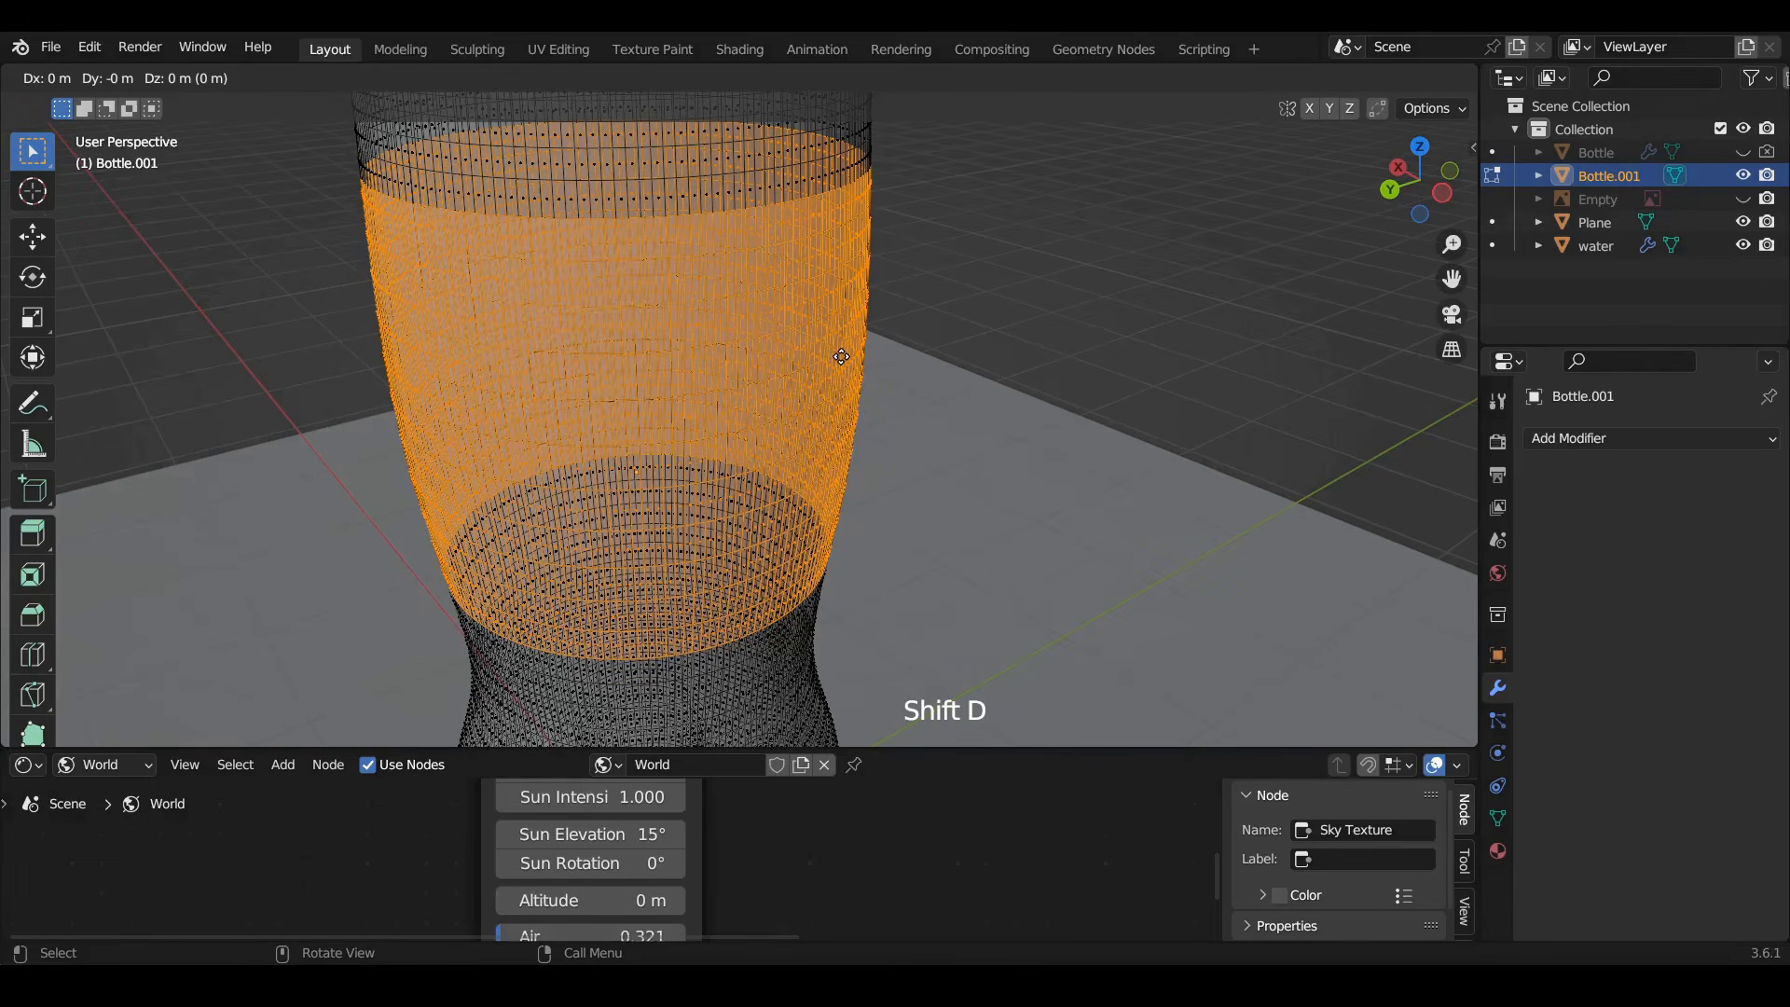
right_click(841, 357)
key("s")
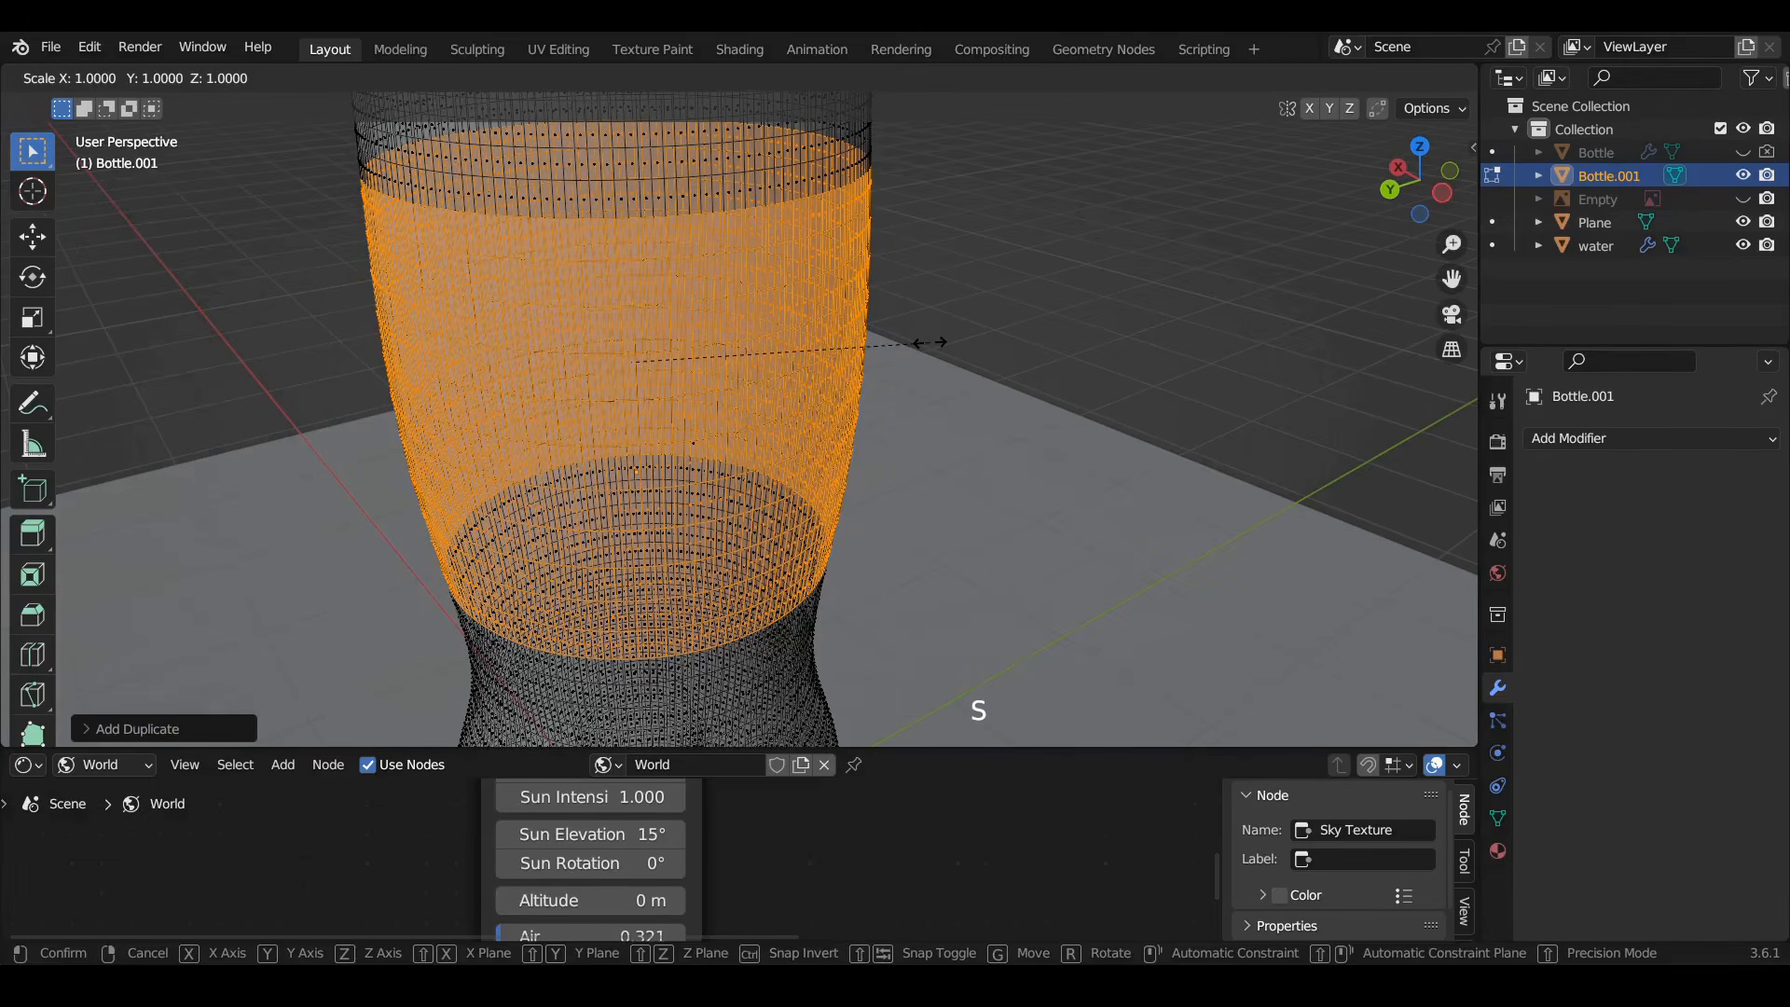
left_click(930, 343)
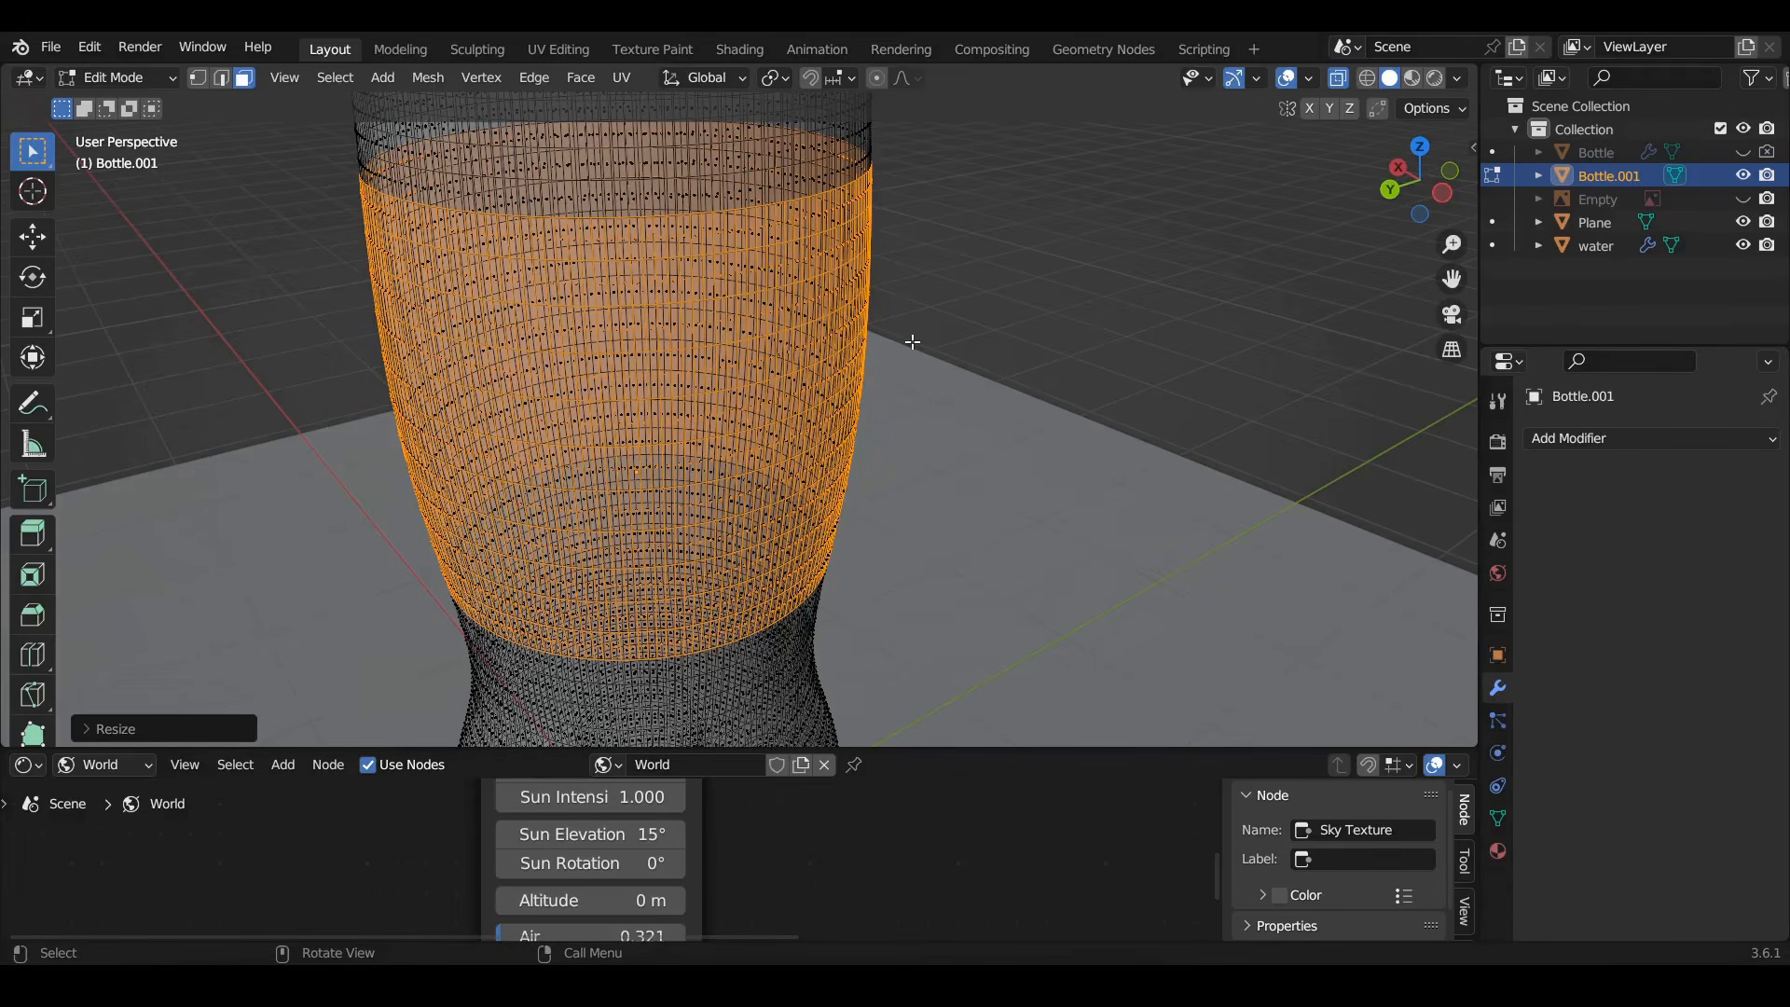
Separate the duplicated band into its own object, return to Object Mode, and rename the new object as paper
key("p")
left_click(912, 342)
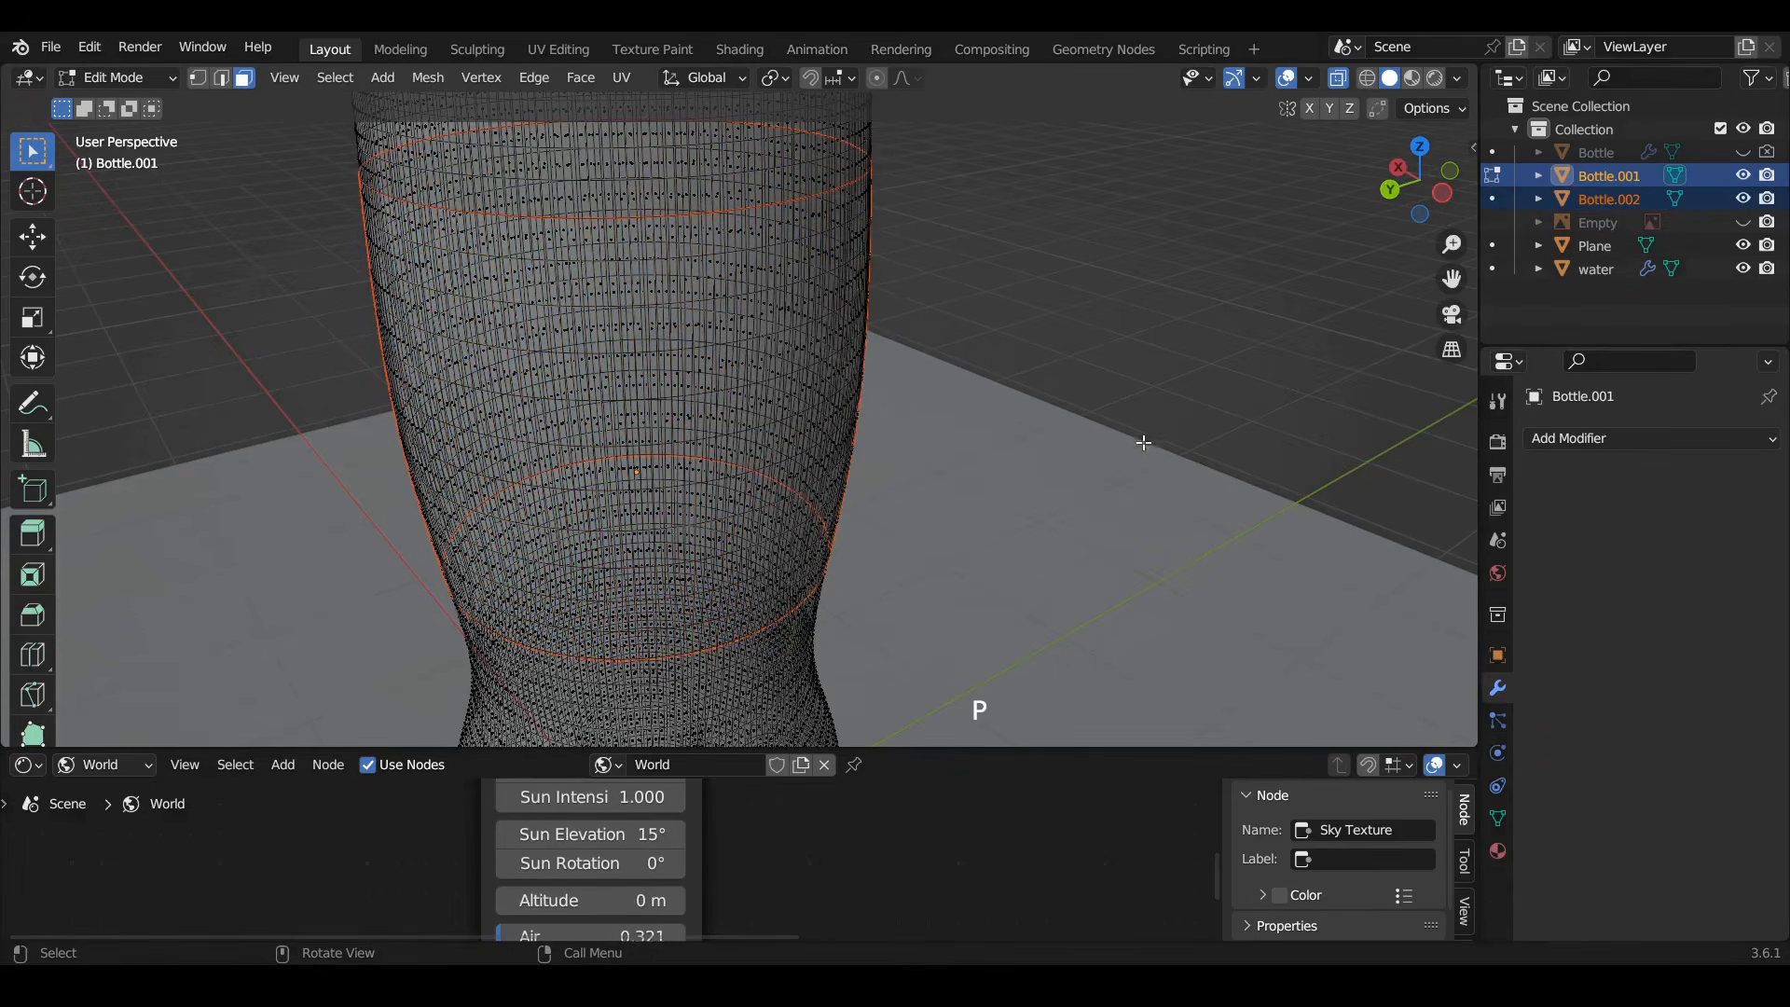
left_click(174, 87)
left_click(125, 103)
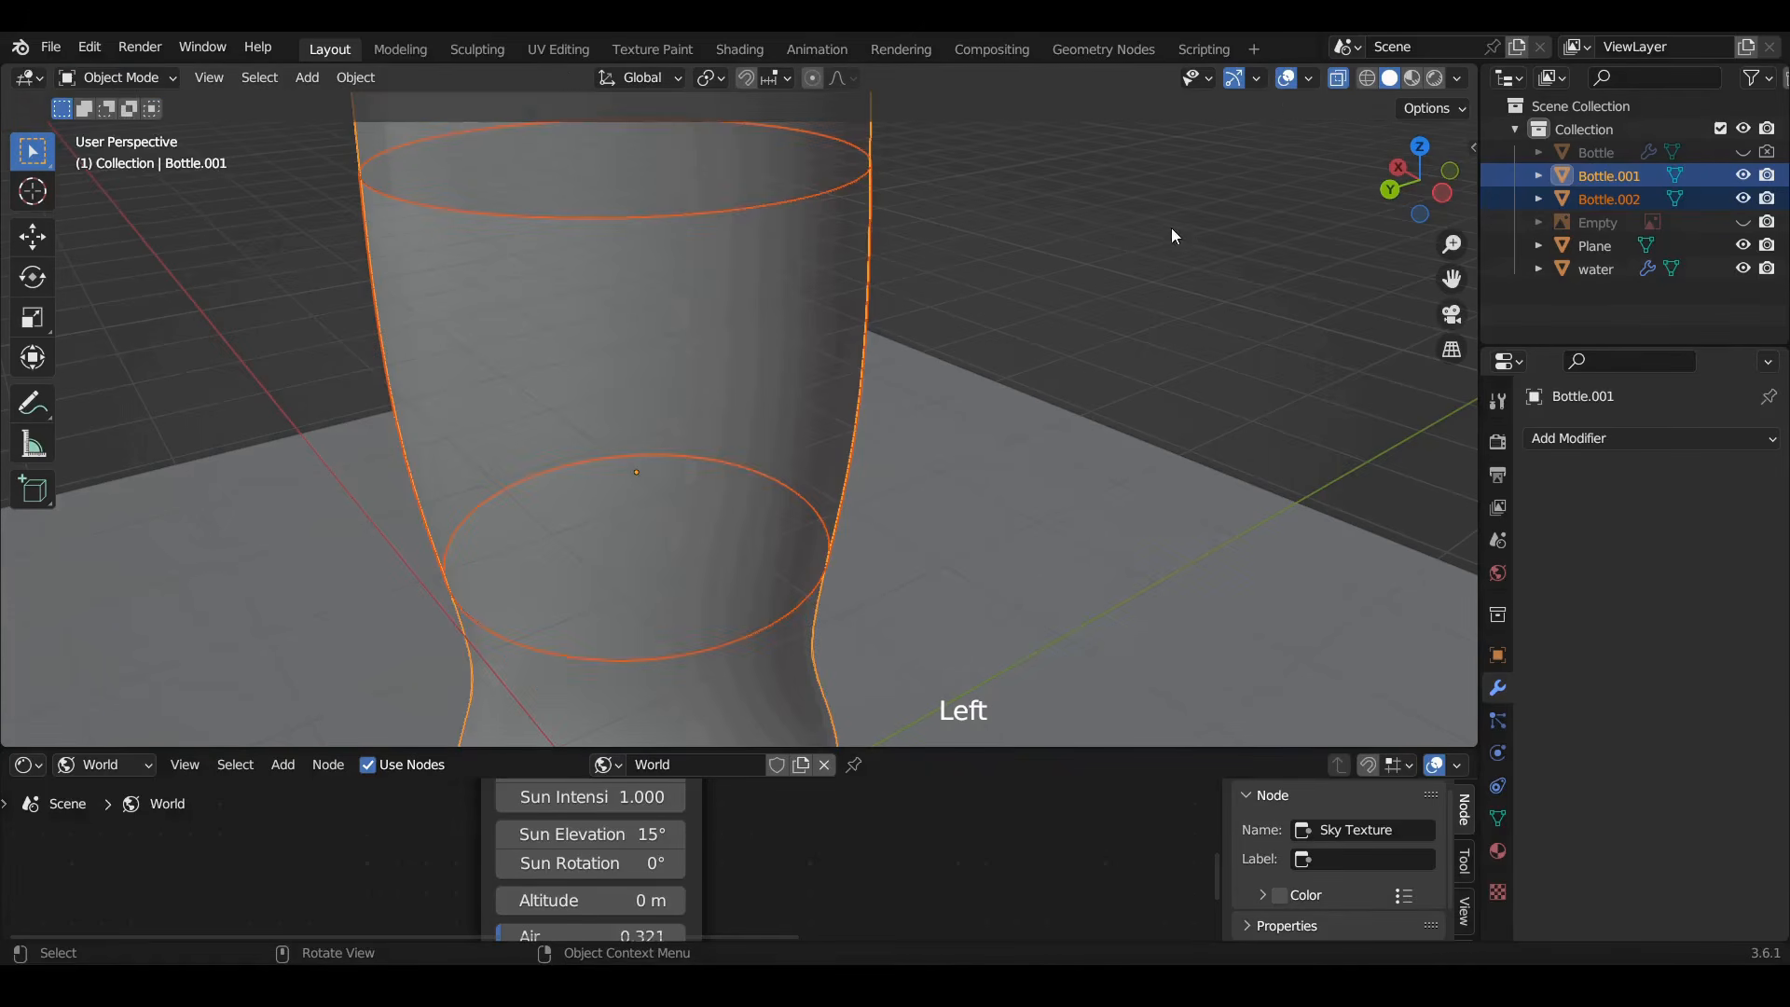
left_click(1616, 198)
double_click(1615, 198)
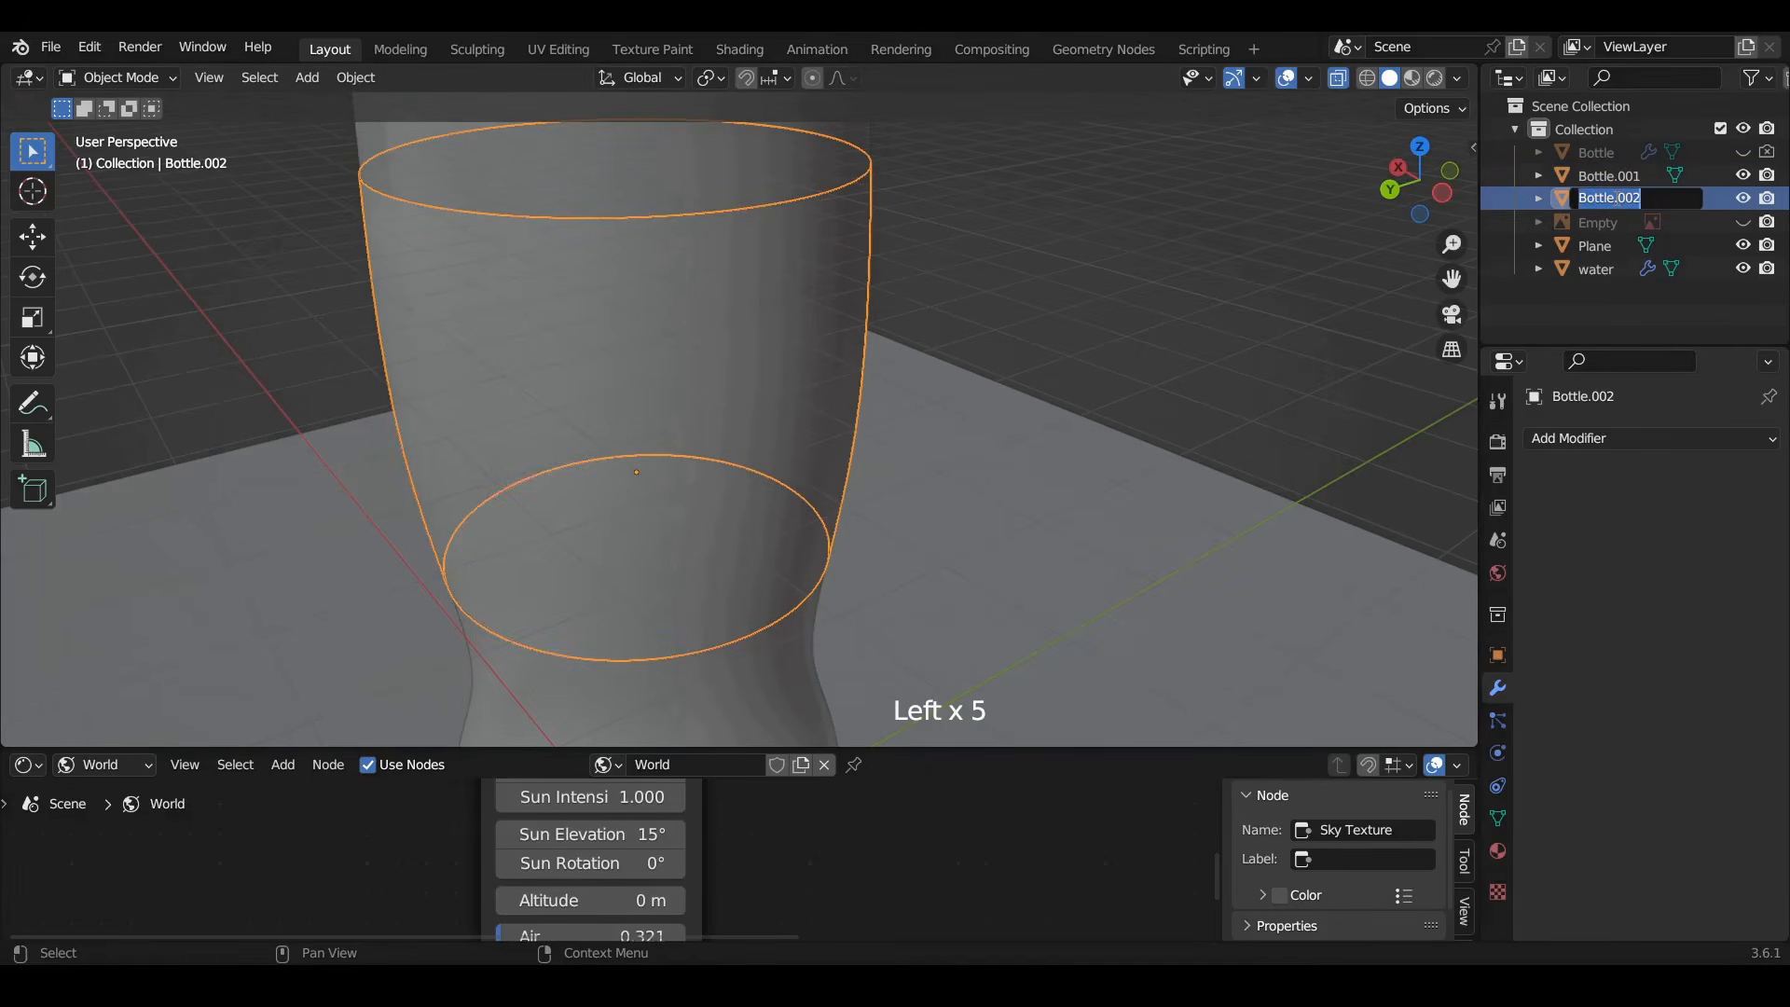
type("paper")
key("Return")
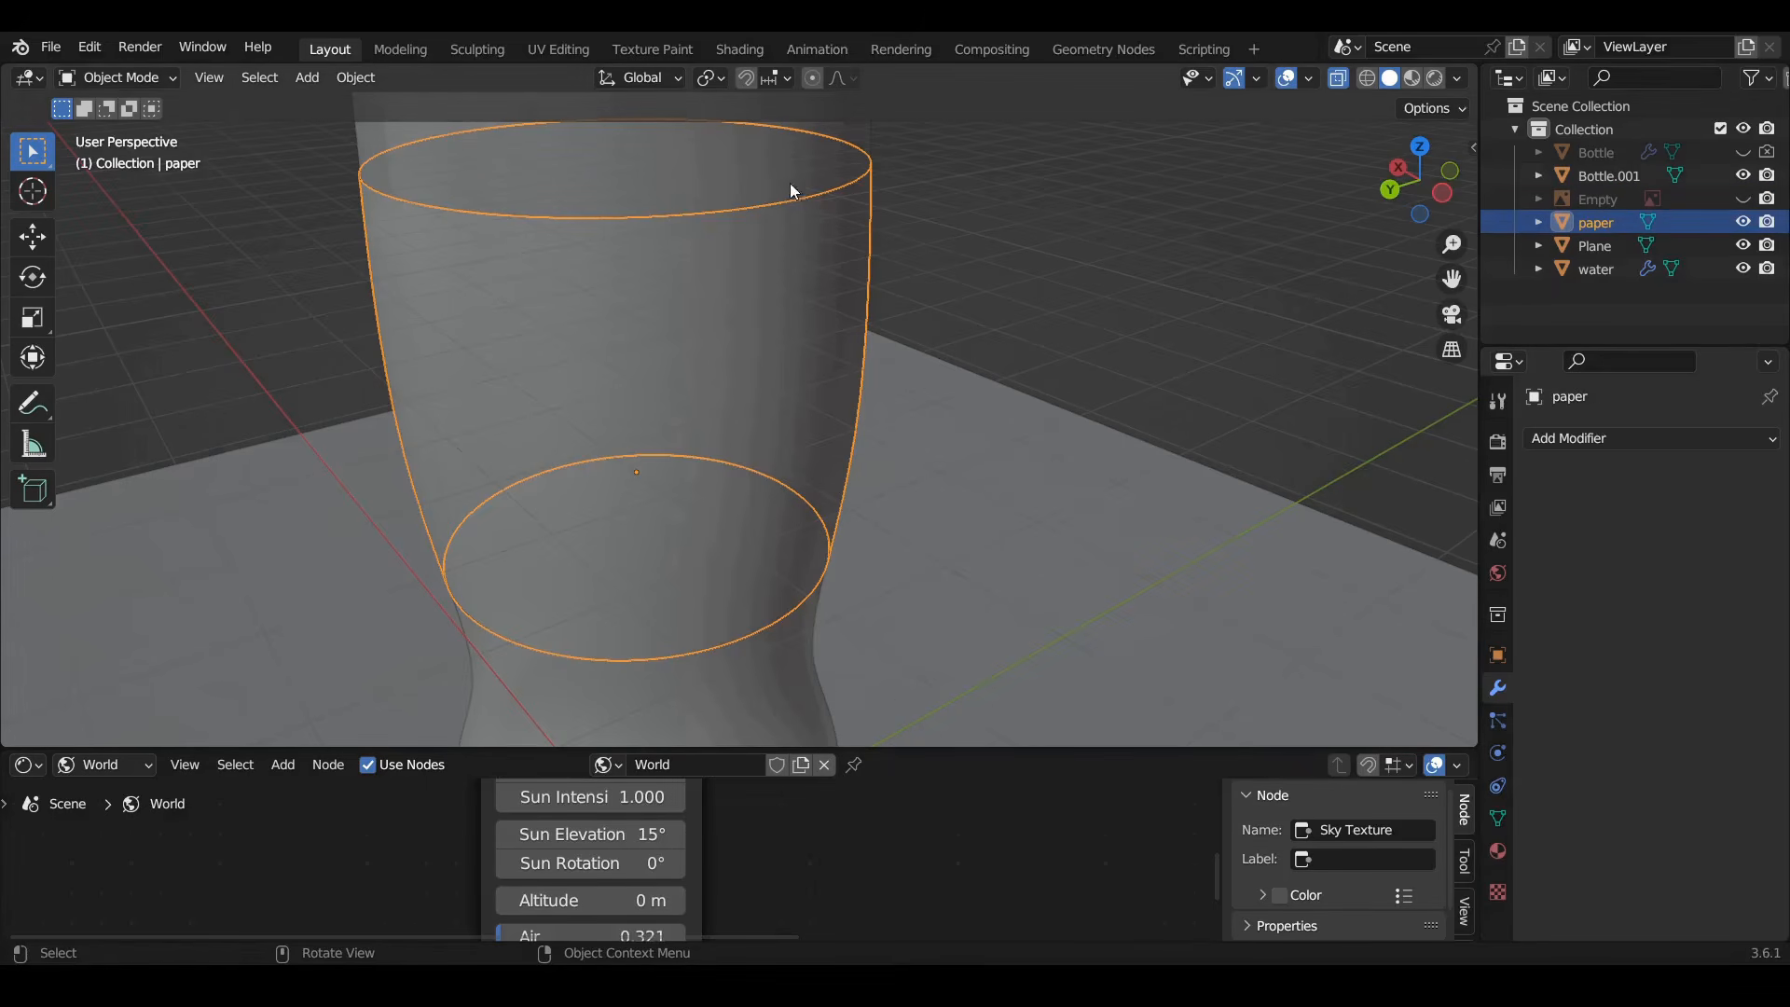
Turn off X-ray, switch the viewport to material preview, and remove both inherited material slots from the paper object
left_click(130, 78)
left_click(1413, 78)
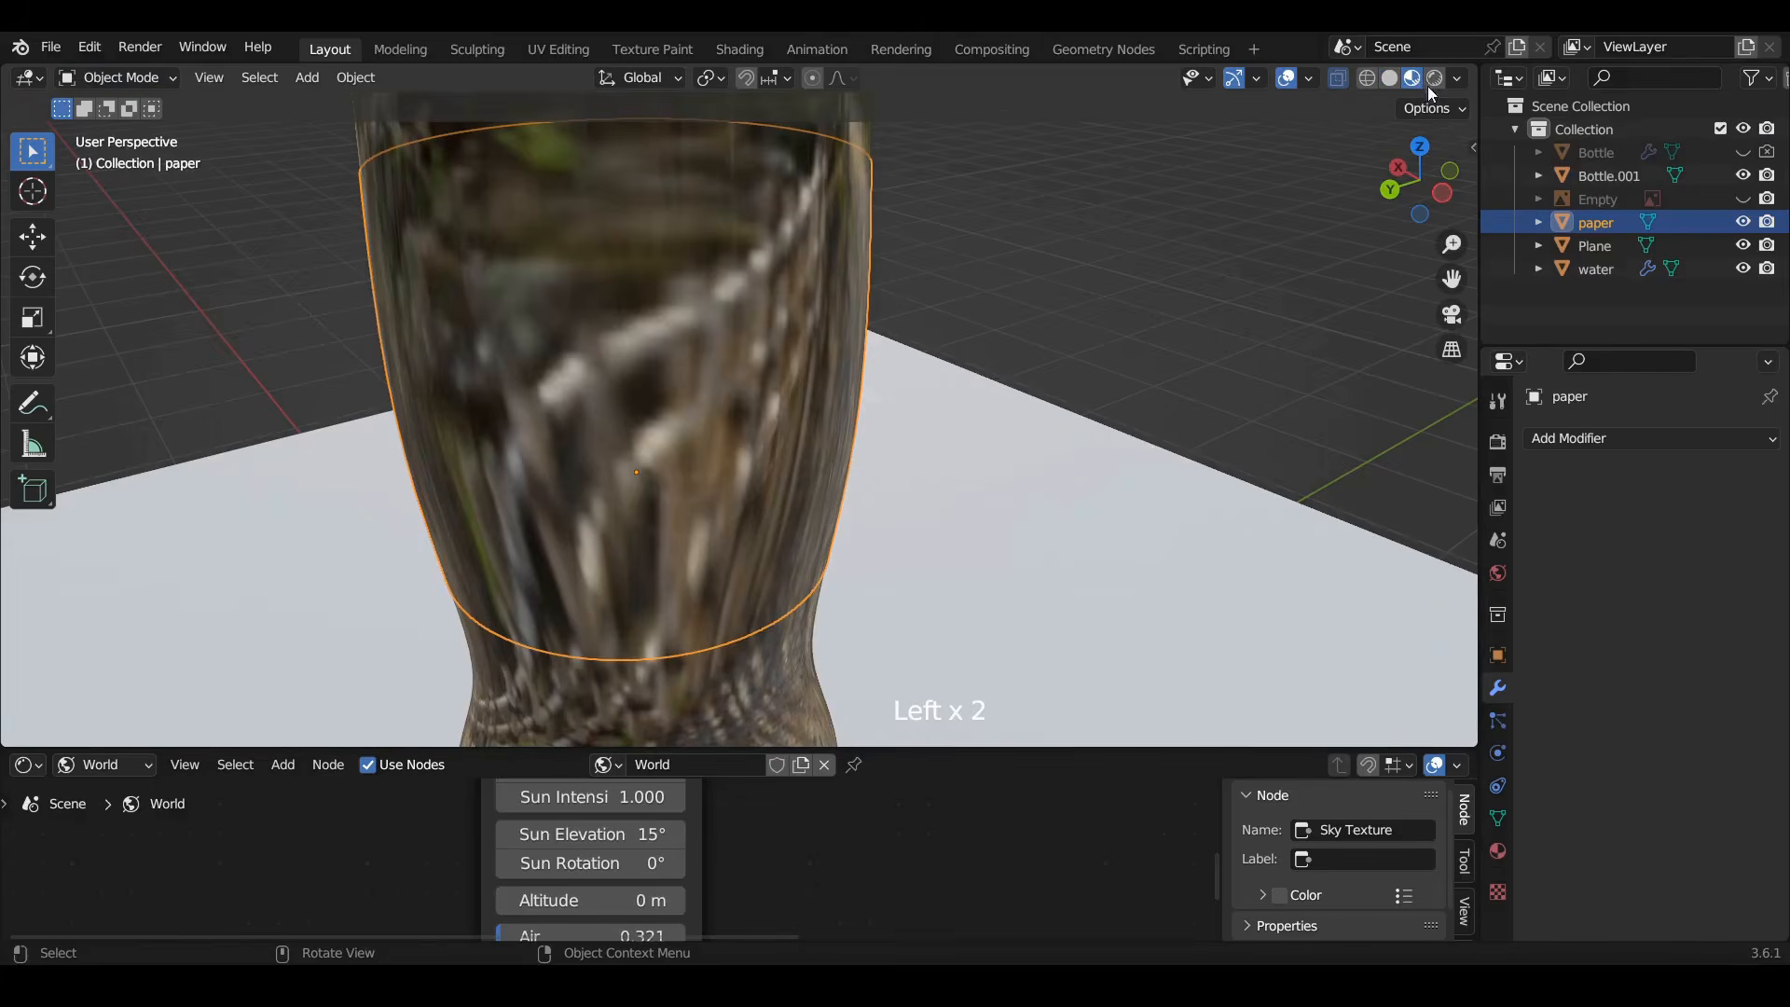
left_click(1499, 848)
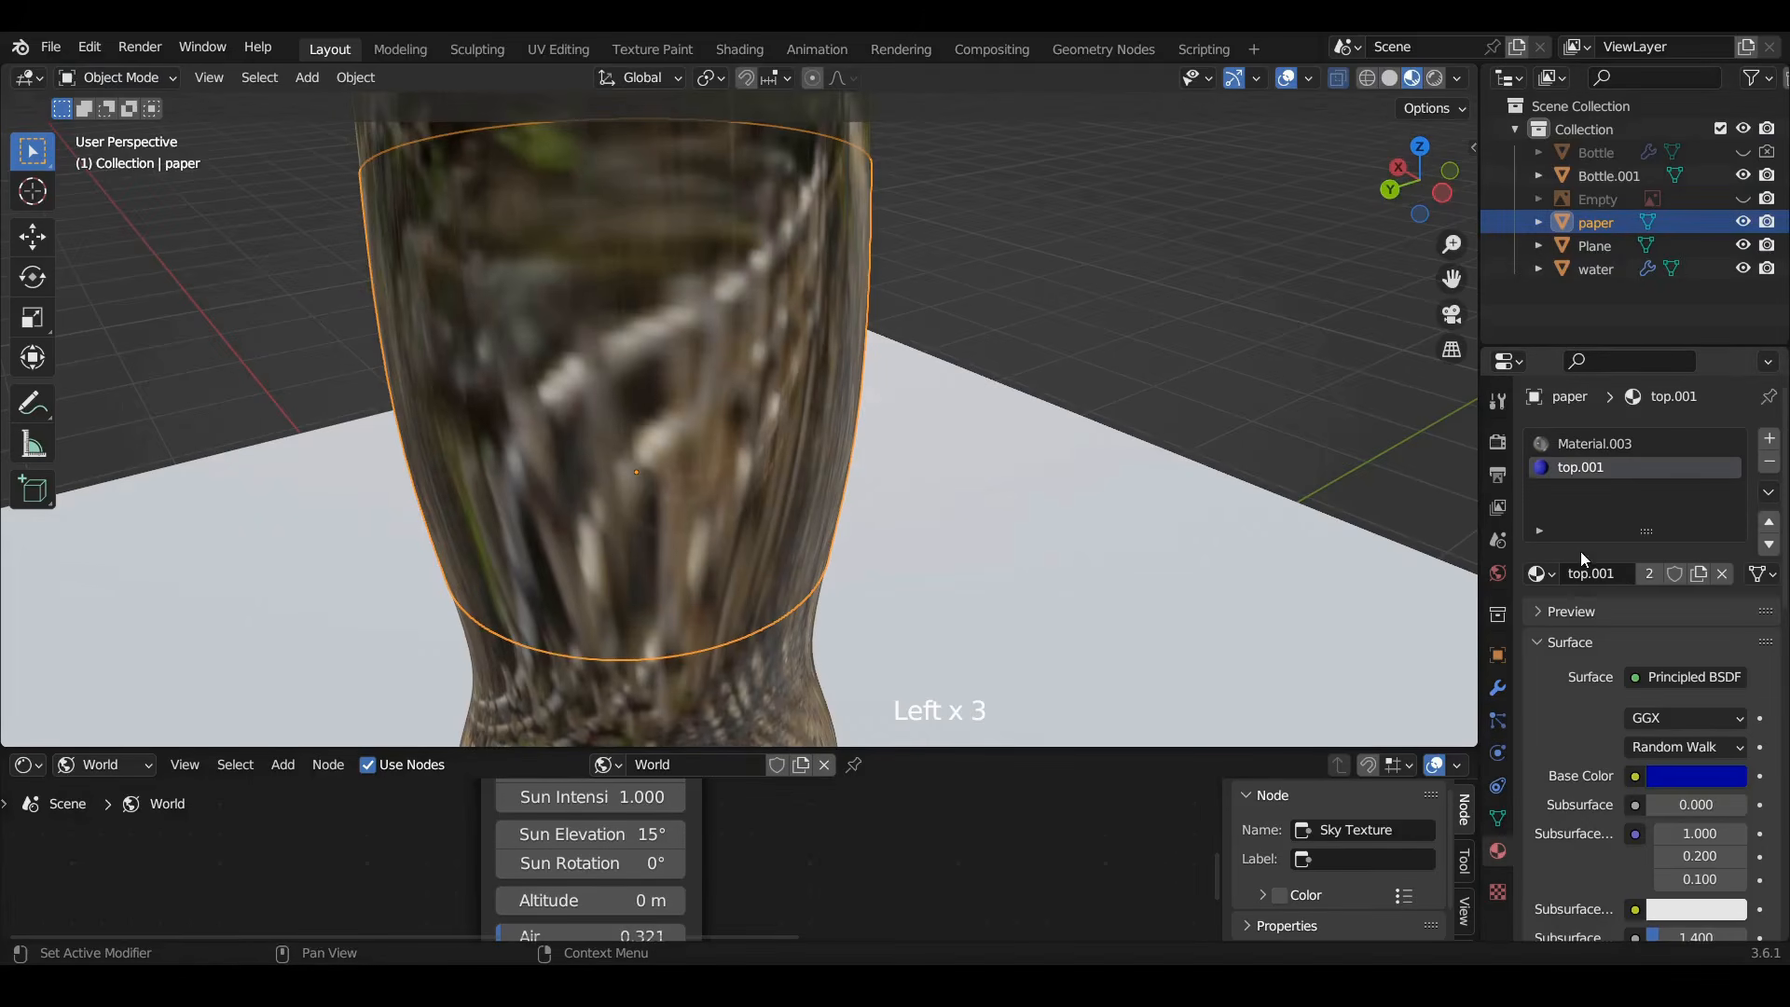
middle_click_drag(747, 333, 869, 334)
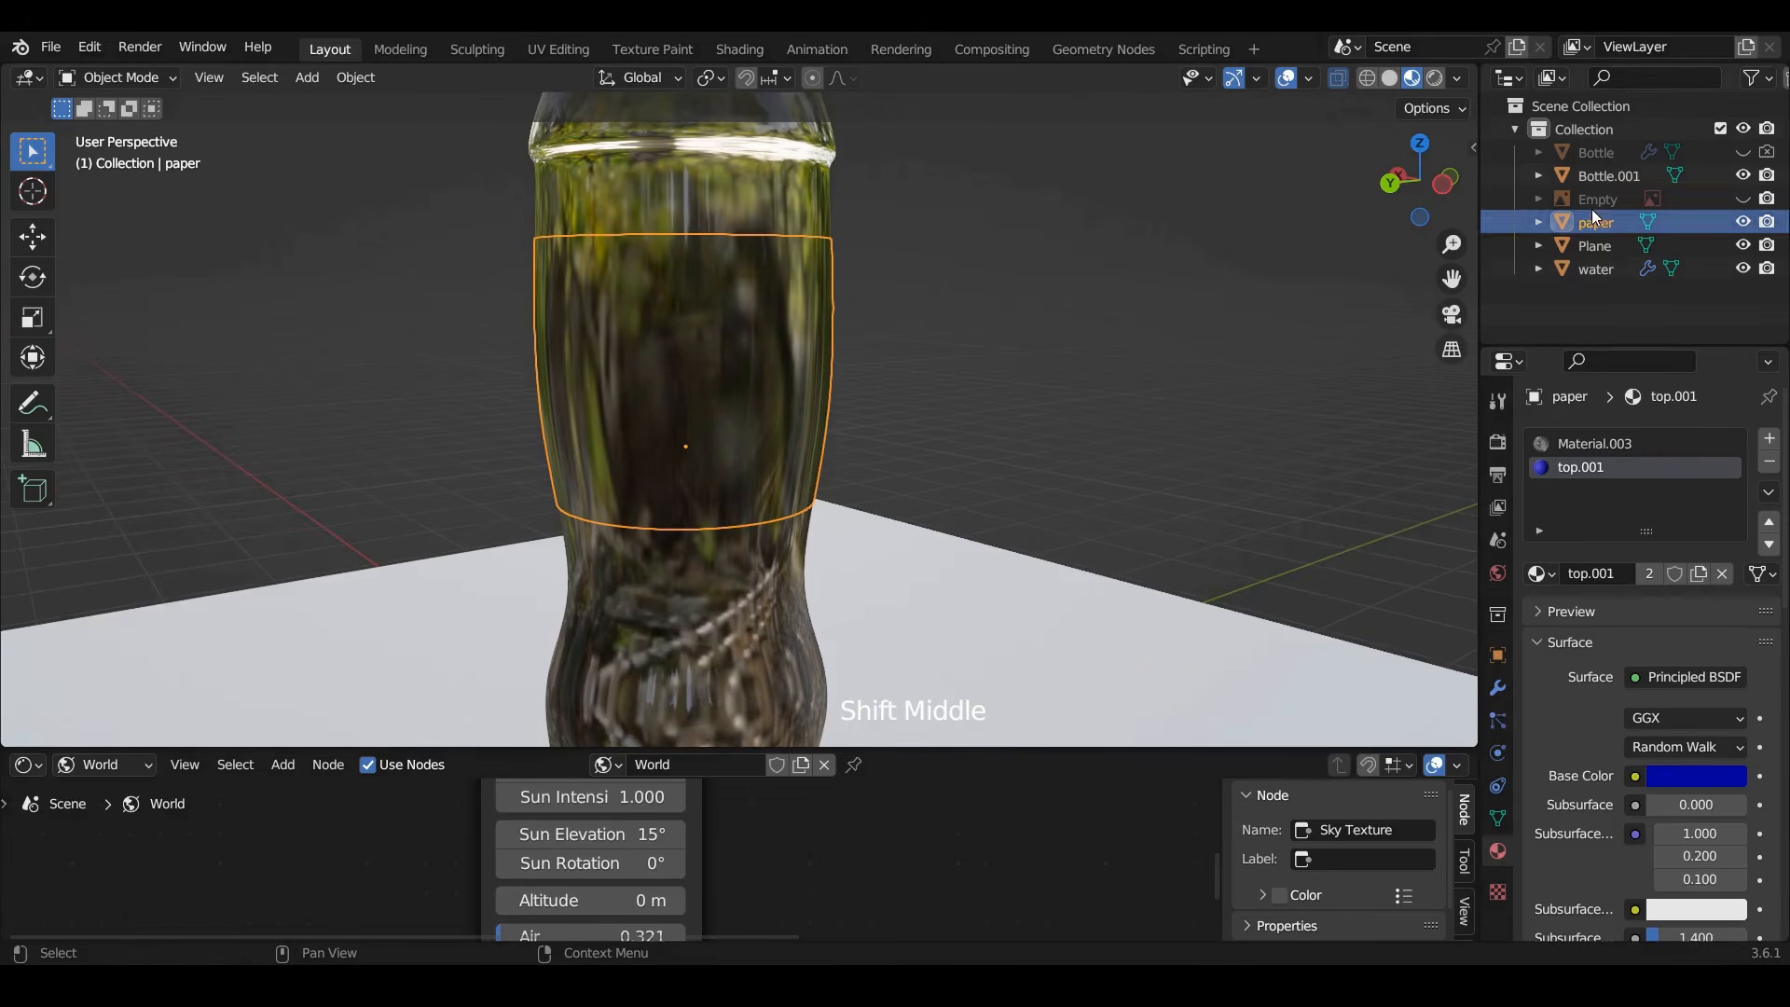
left_click(1771, 464)
left_click(1770, 464)
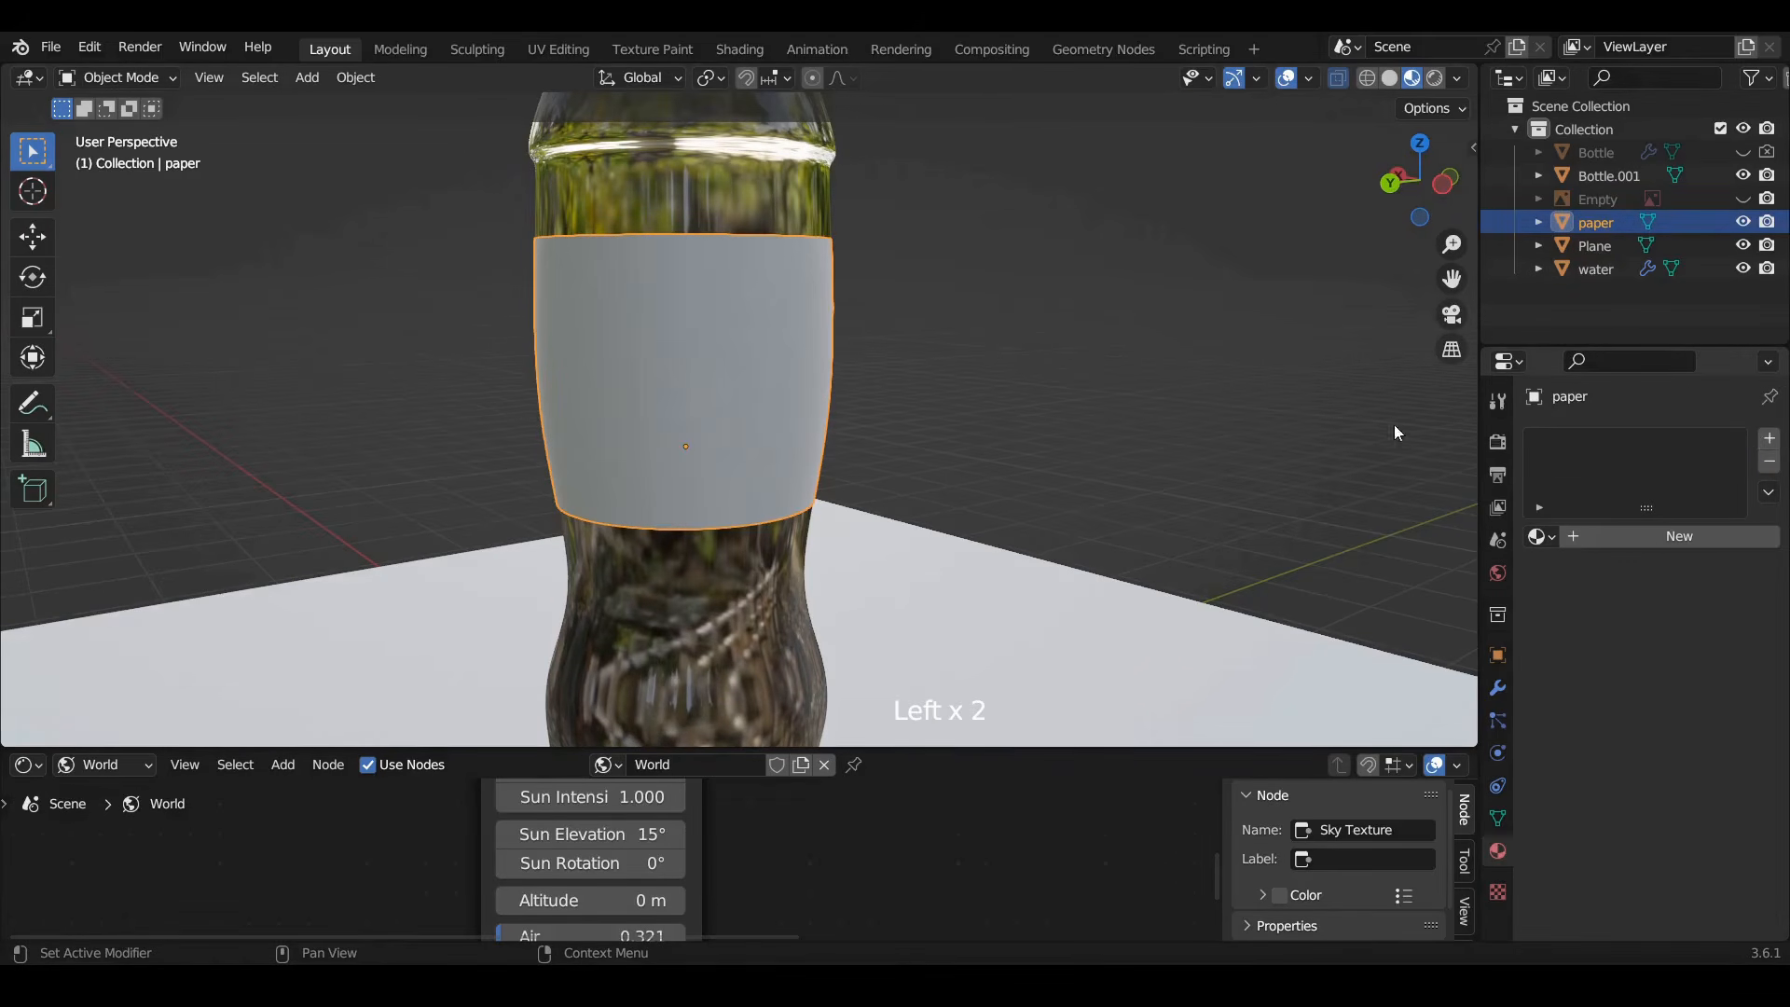
Create a new material on the paper object and name it paper
left_click(1724, 490)
left_click(1646, 537)
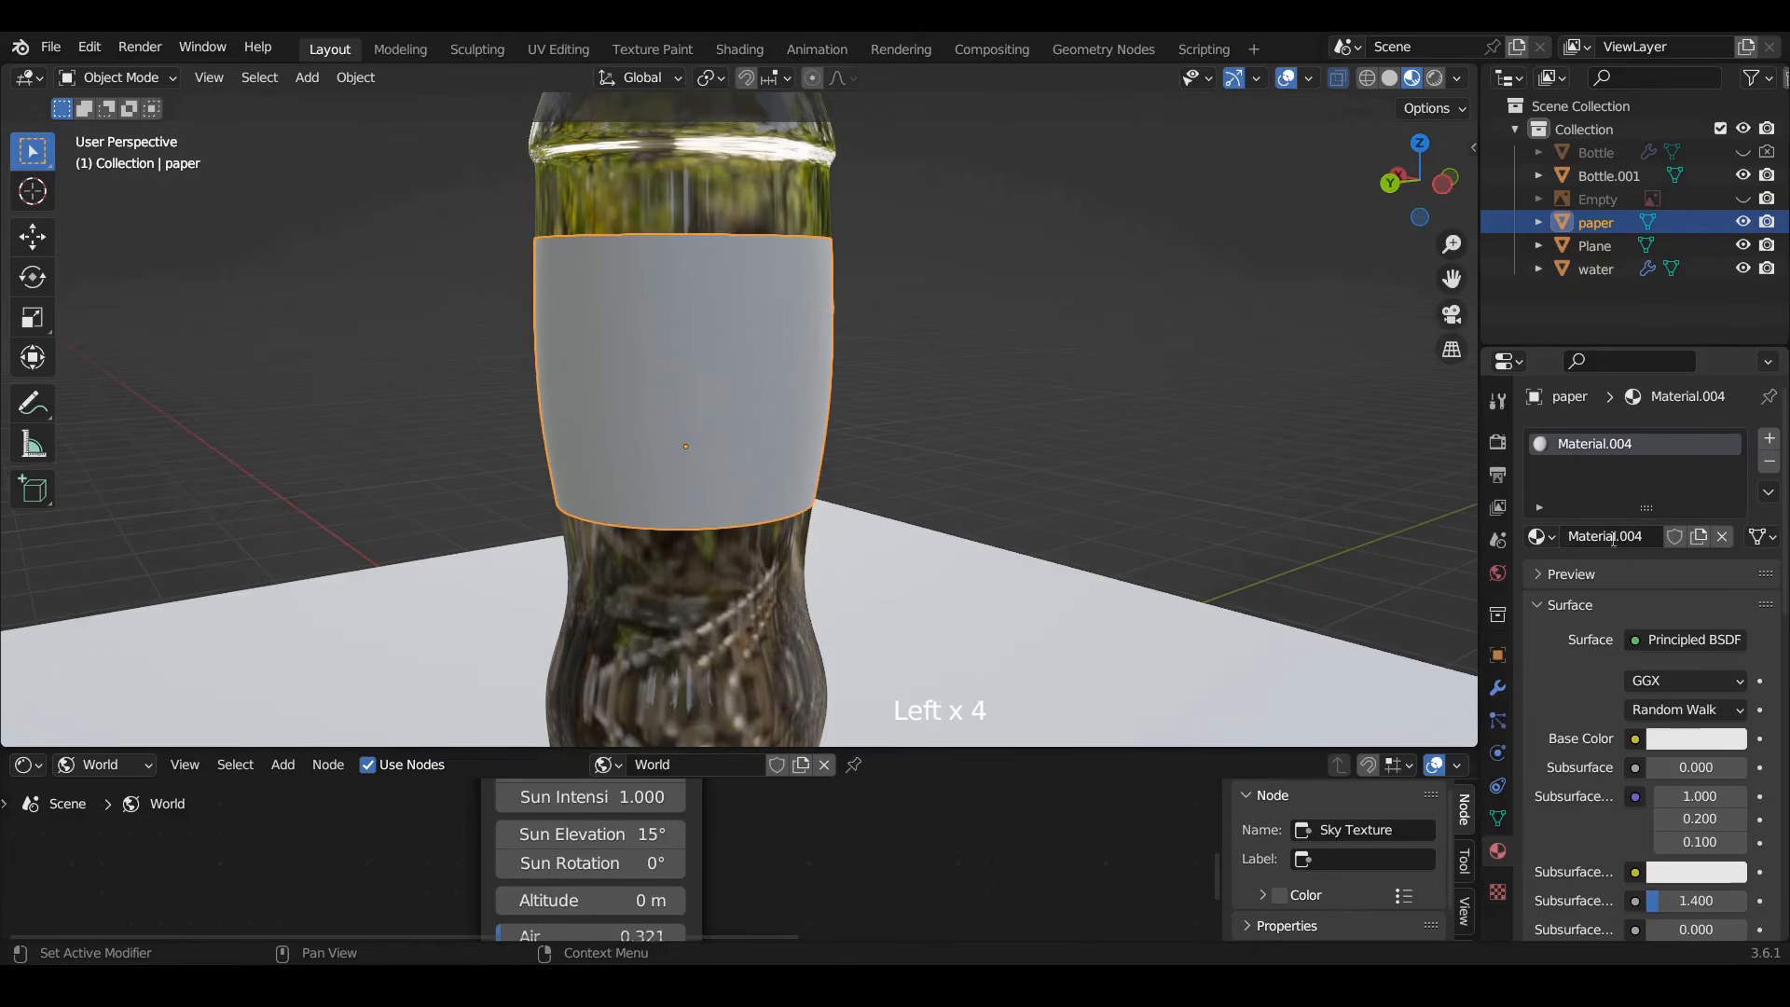
left_click(1613, 537)
type("paper")
key("Return")
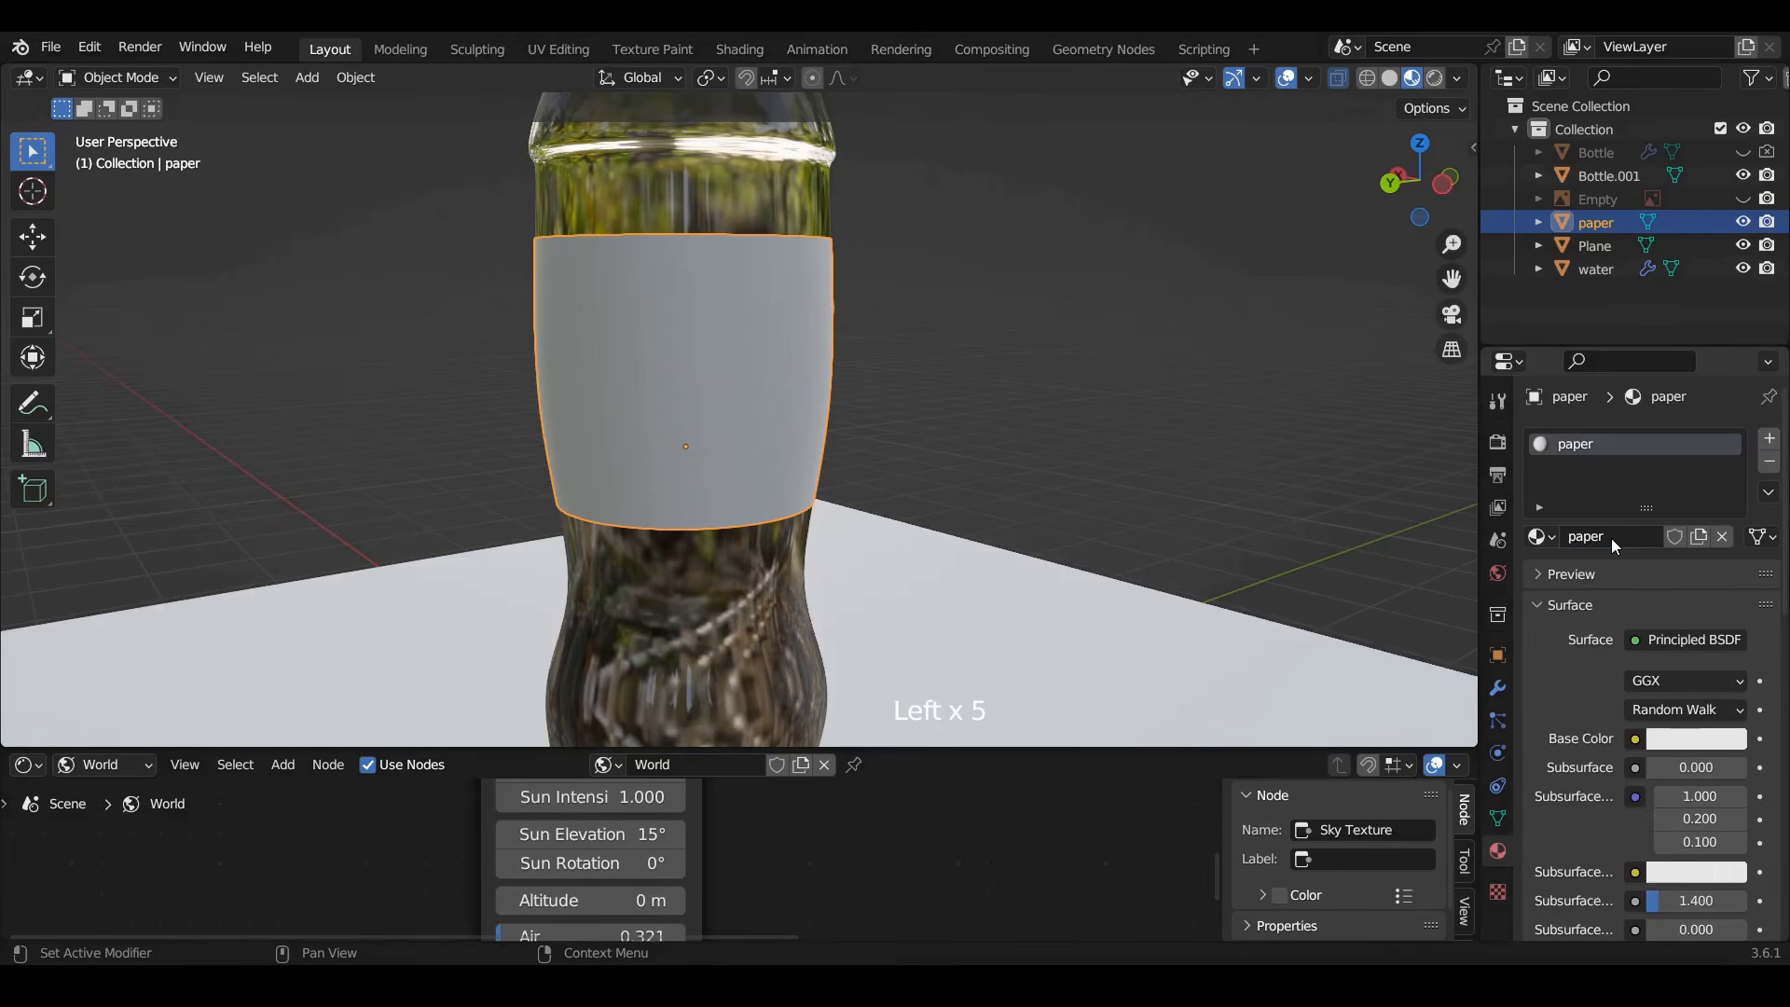
Switch to rendered shading and inspect the paper label around the bottle
middle_click_drag(735, 323, 886, 221)
left_click(1435, 78)
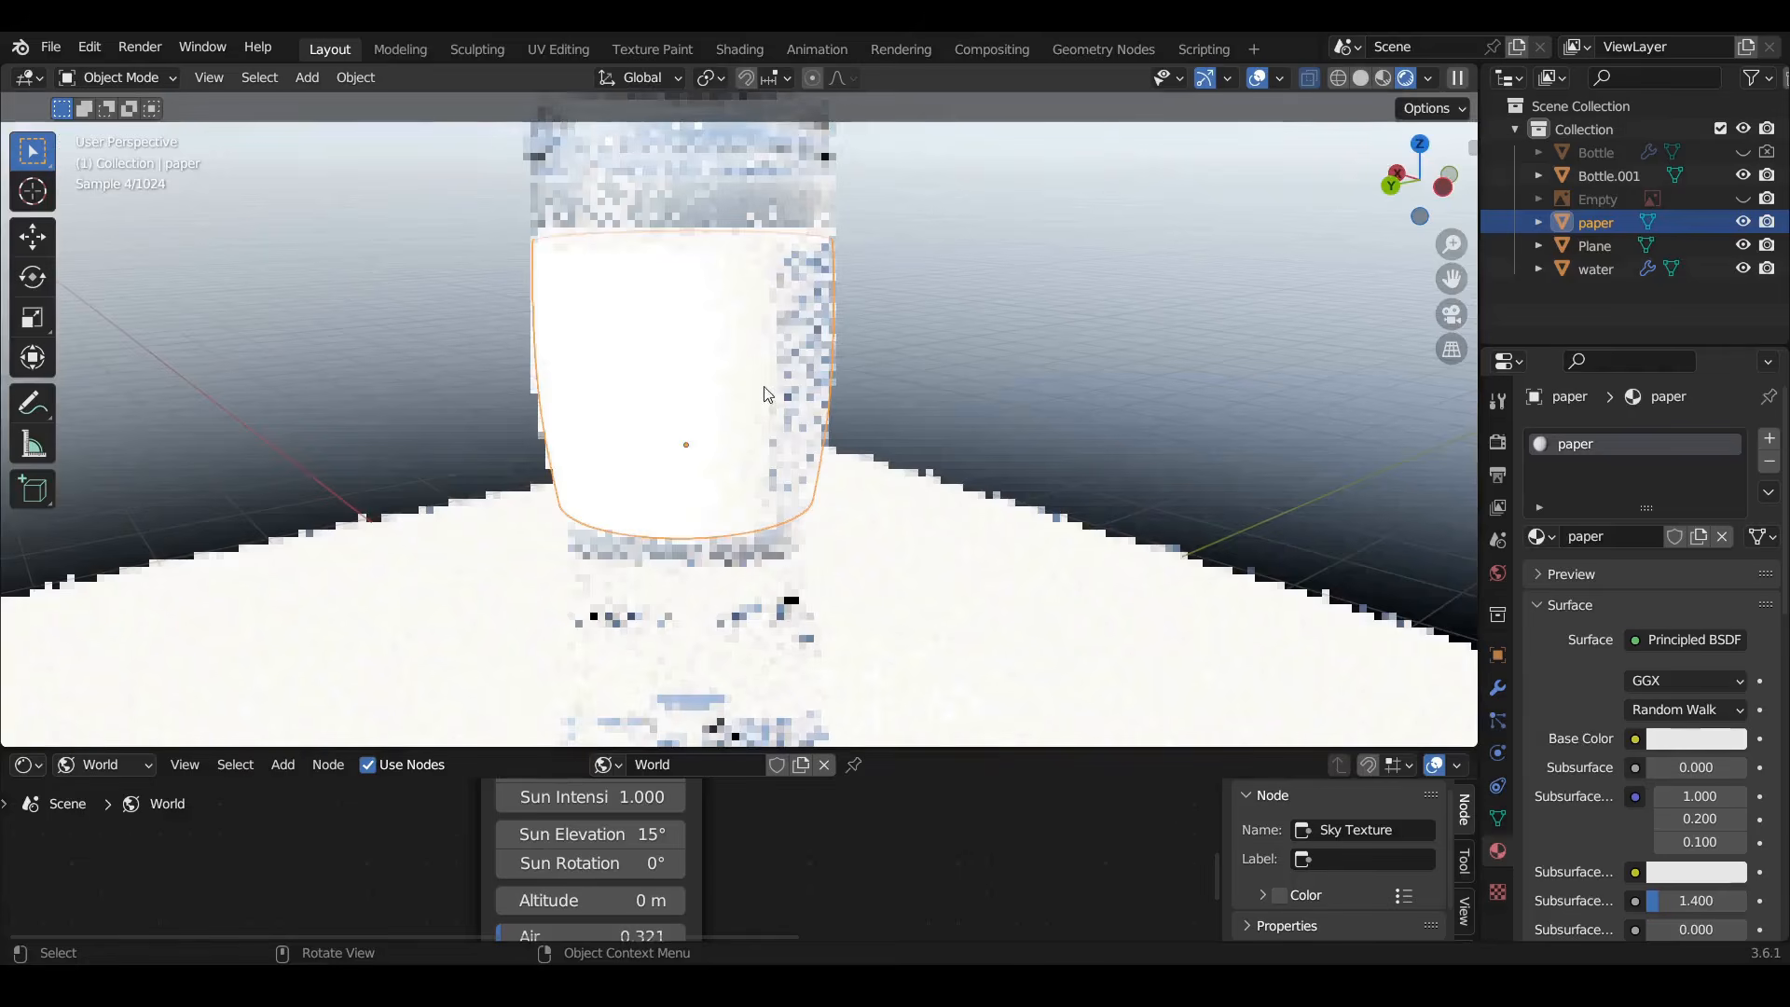
scroll(737, 317, "down", 5)
middle_click_drag(701, 280, 912, 369, "shift")
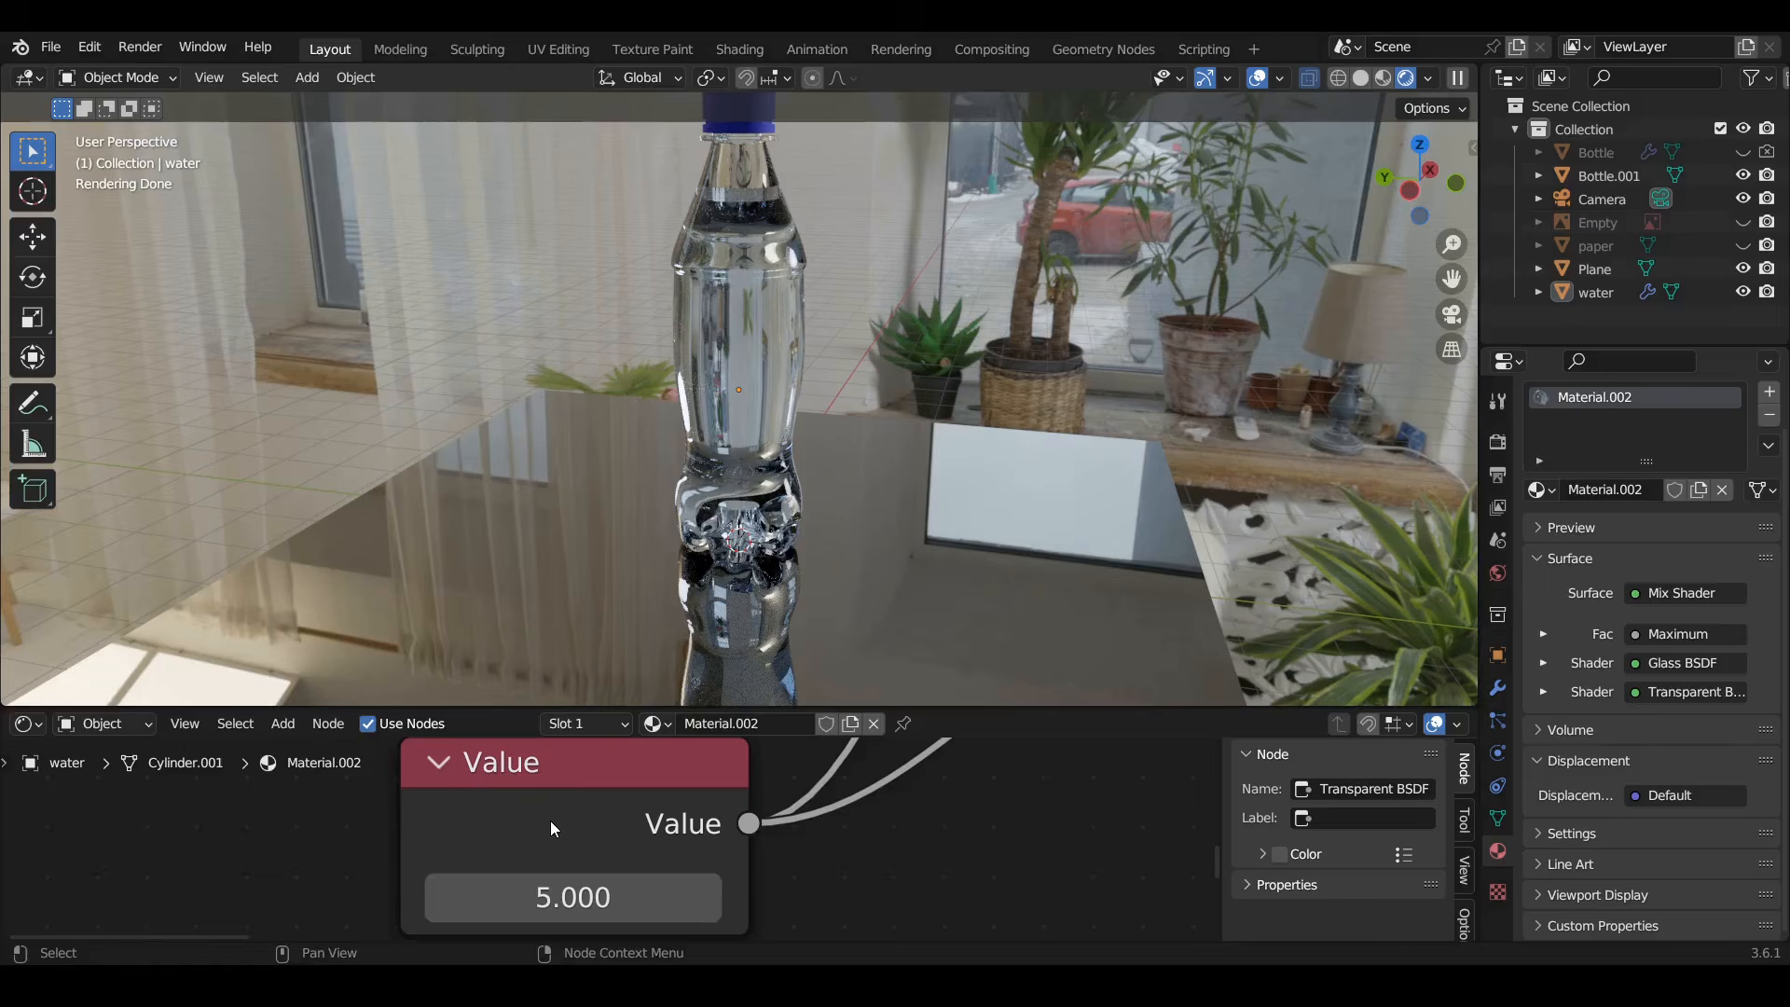
Test the water material's Value node at 1.5 and 22.3, and restore it to 5
left_click(550, 882)
left_click_drag(550, 882, 387, 882)
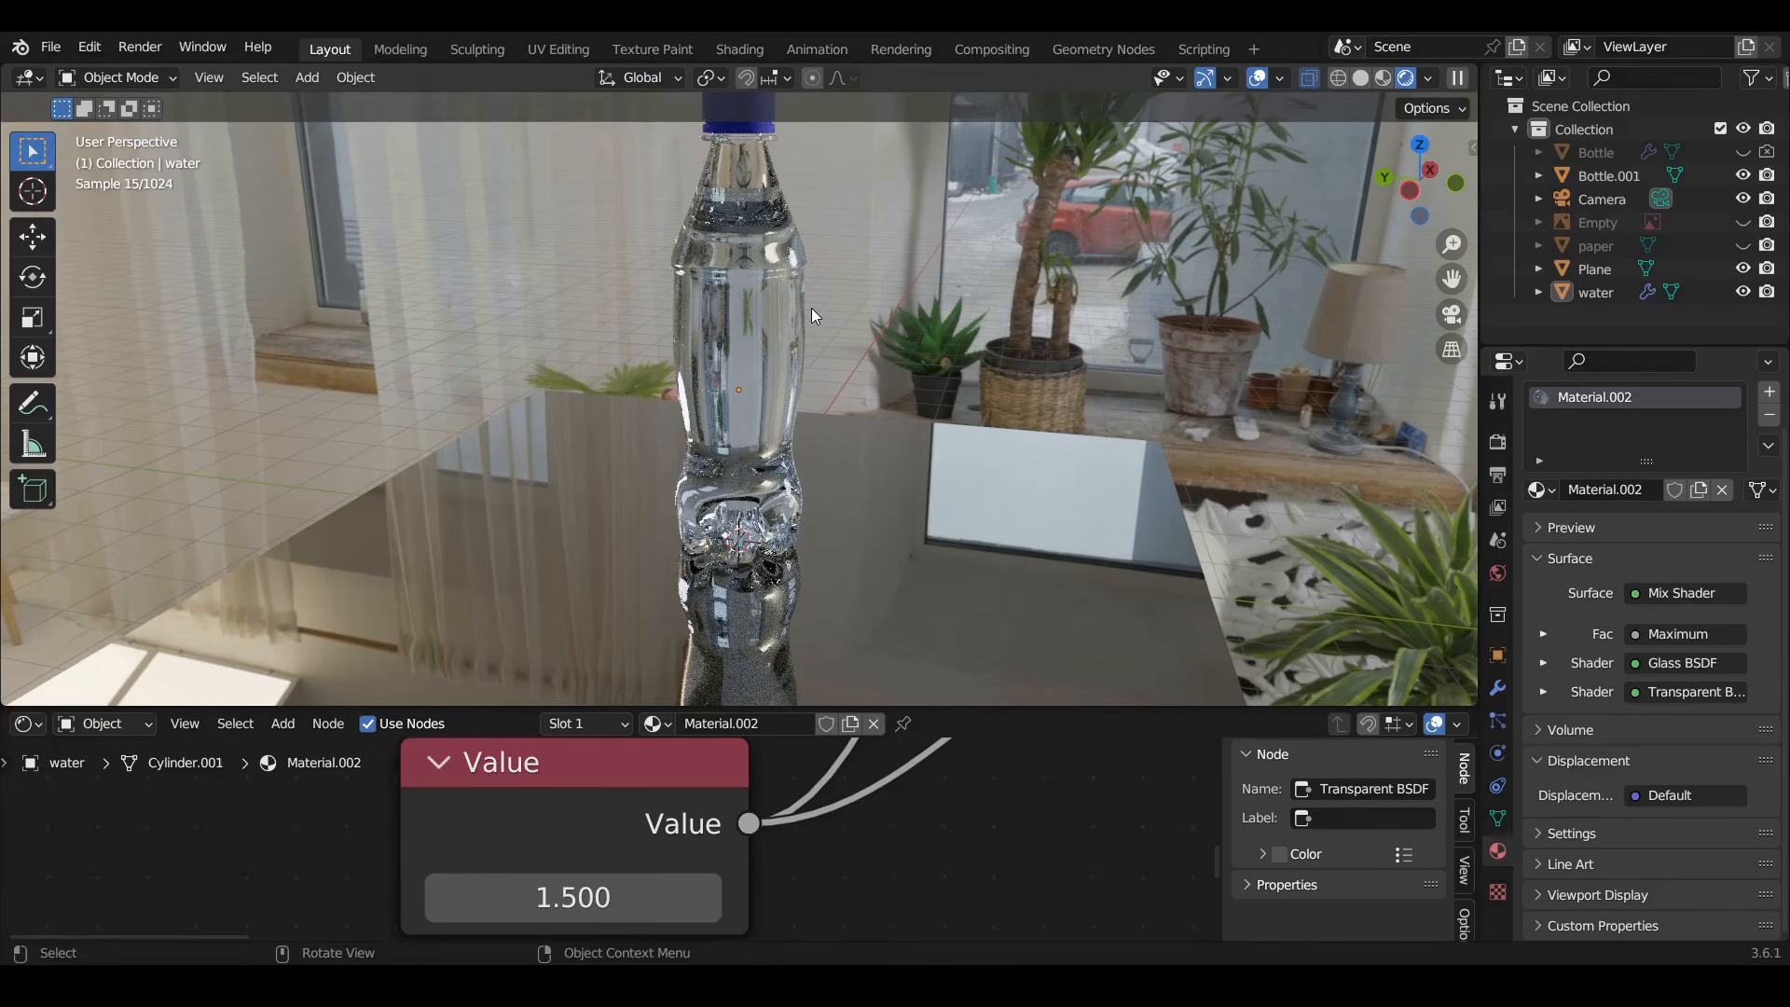
left_click_drag(573, 897, 825, 897)
left_click_drag(573, 897, 1417, 897)
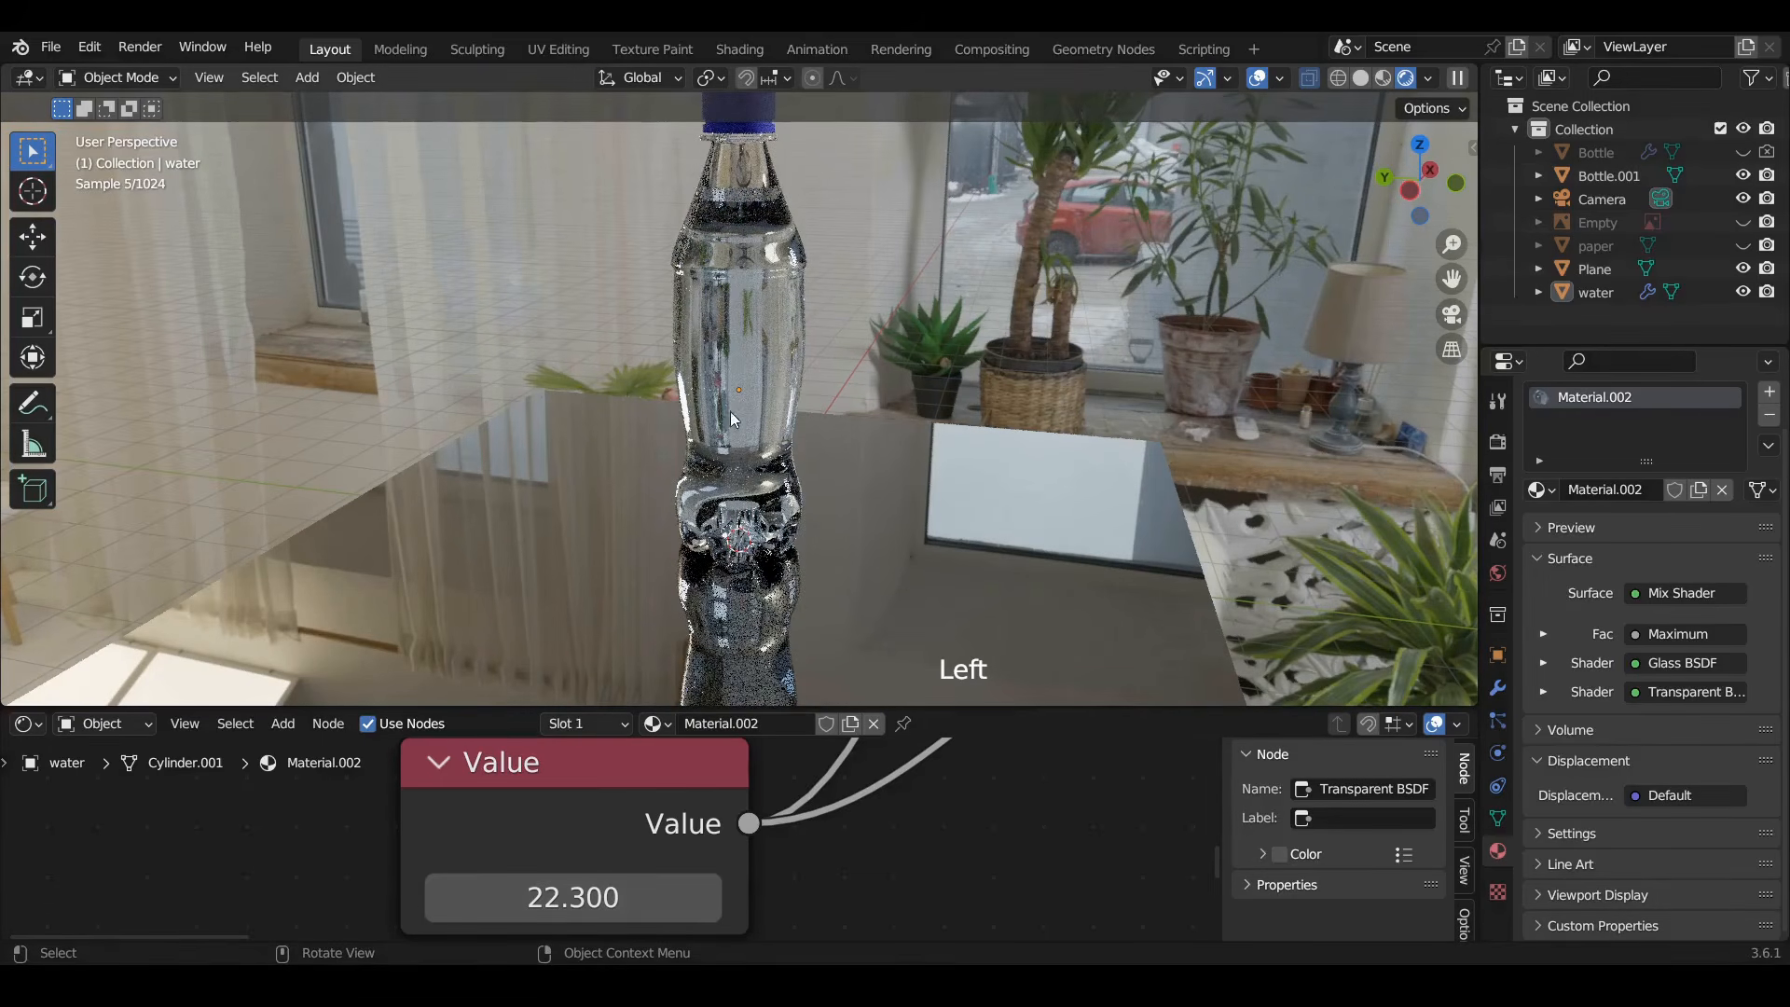
left_click(591, 895)
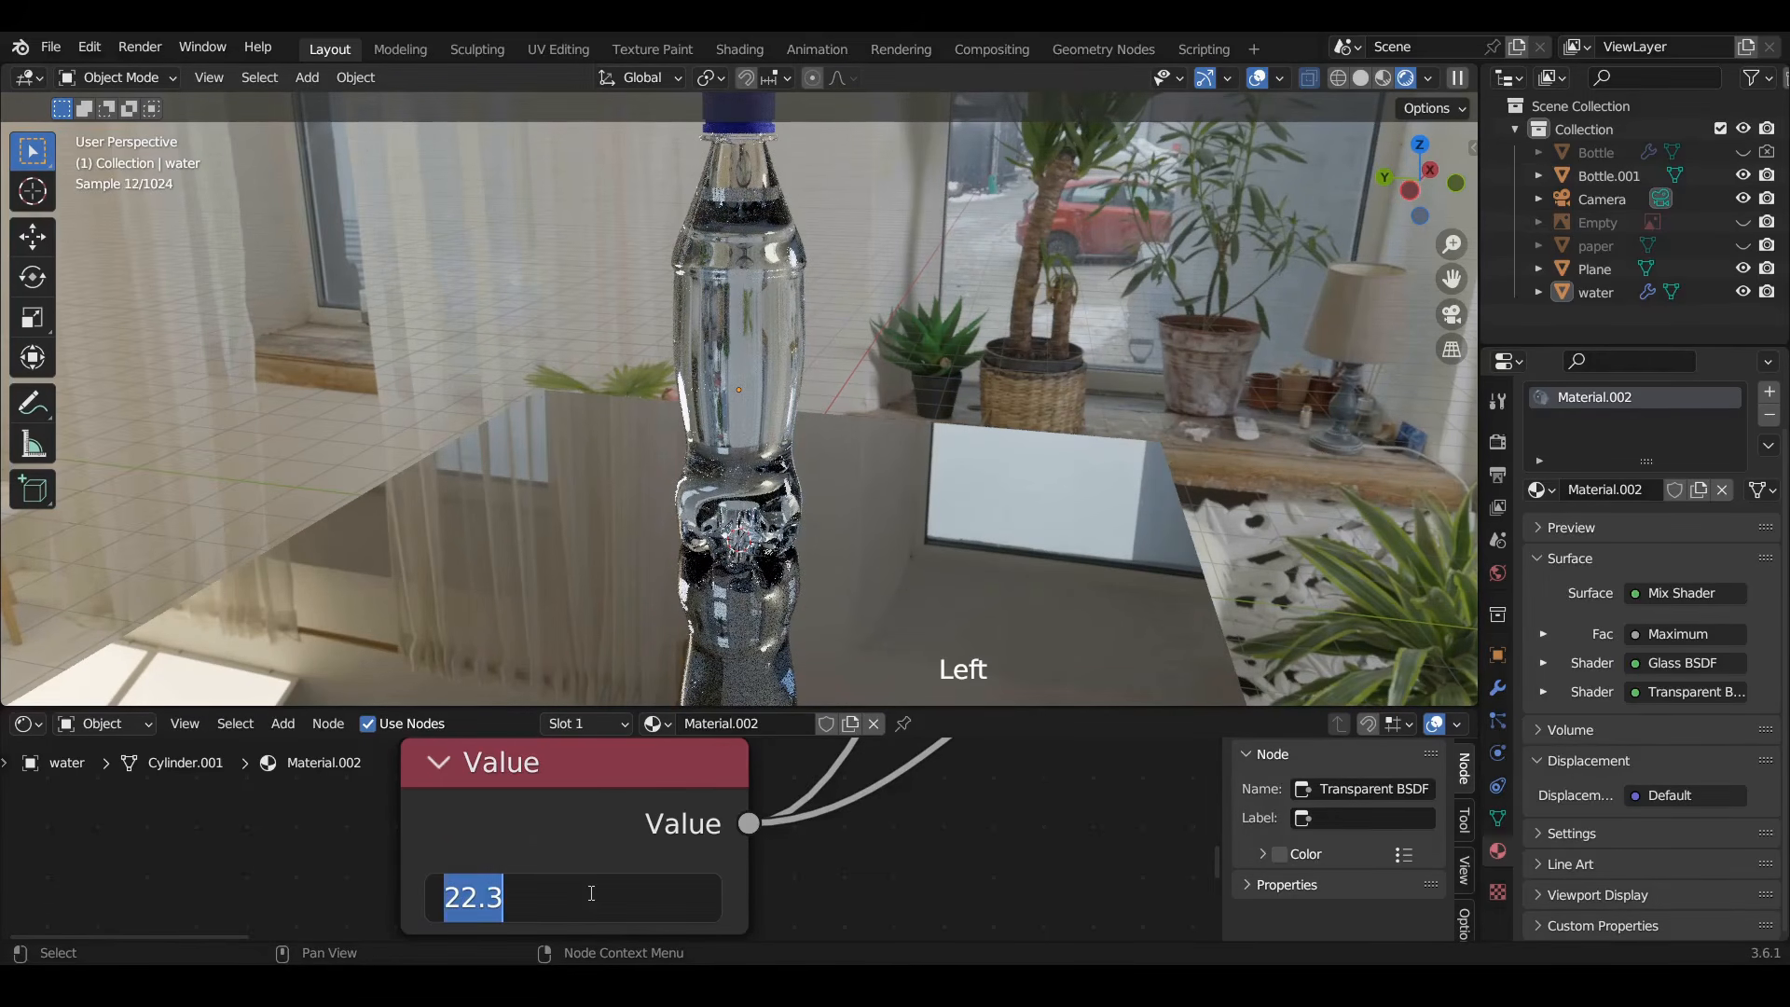
type("5")
key("Return")
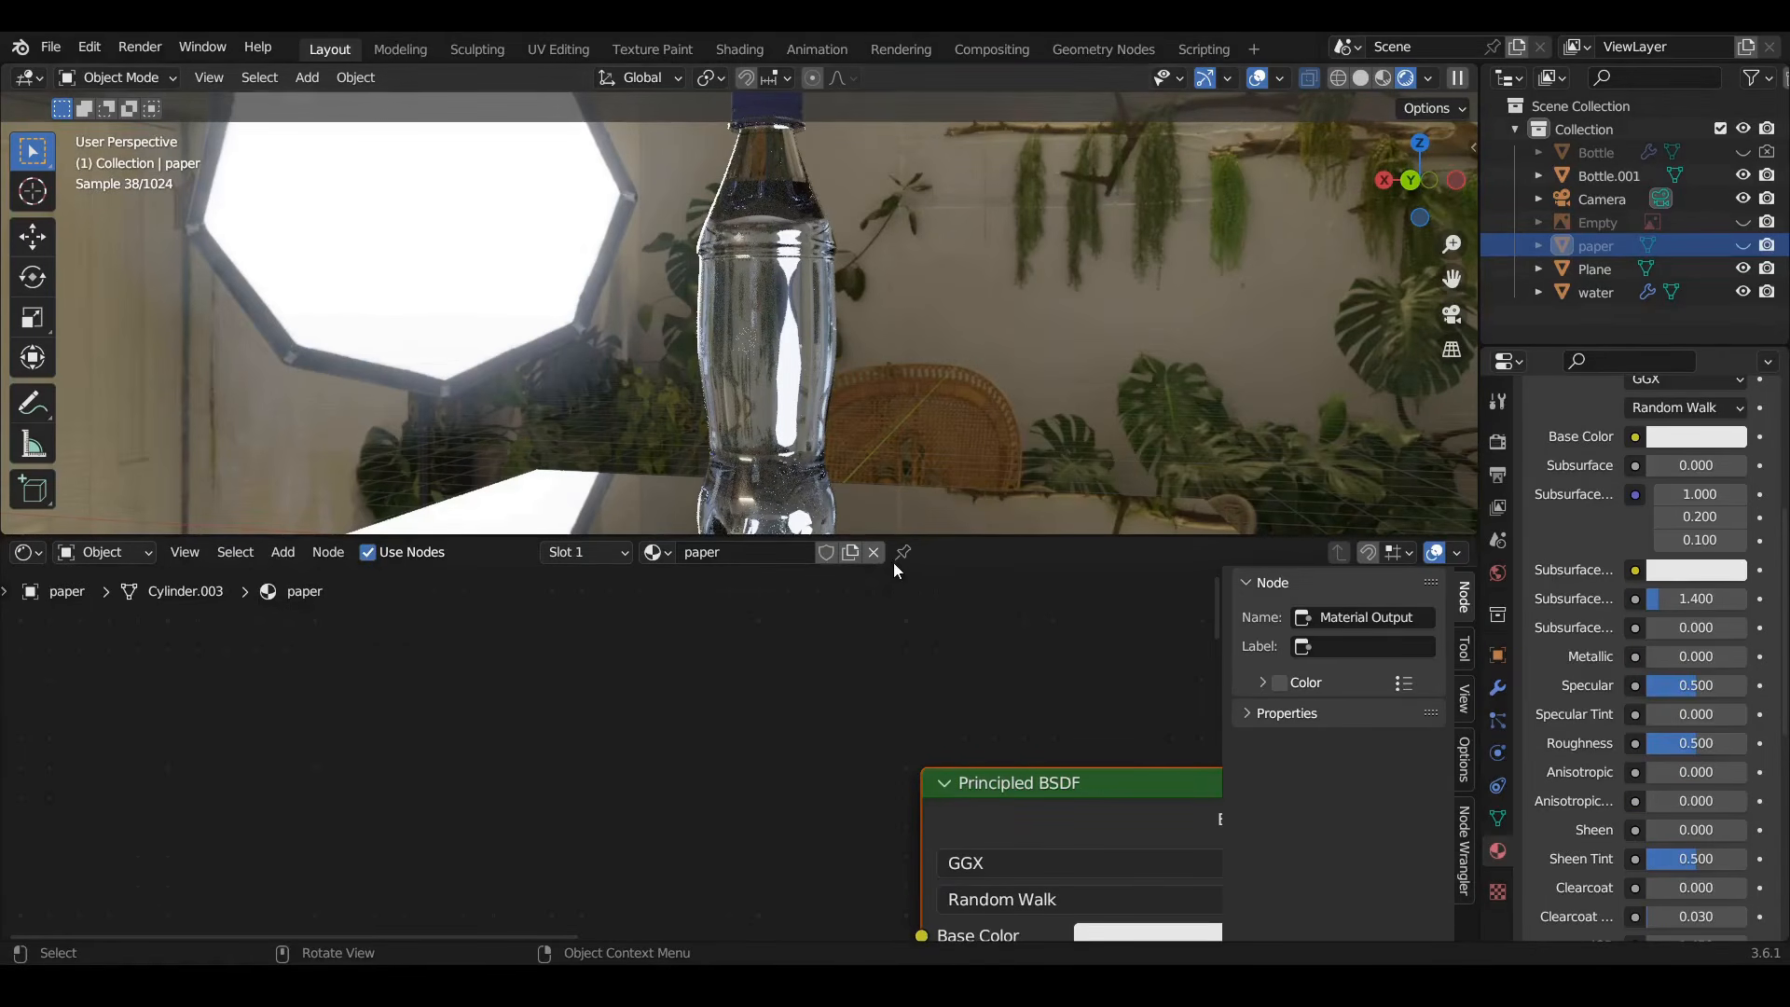
Select the water inside the bottle and tint its material's Glass BSDF color light blue
left_click(762, 362)
left_click(762, 362)
left_click(762, 362)
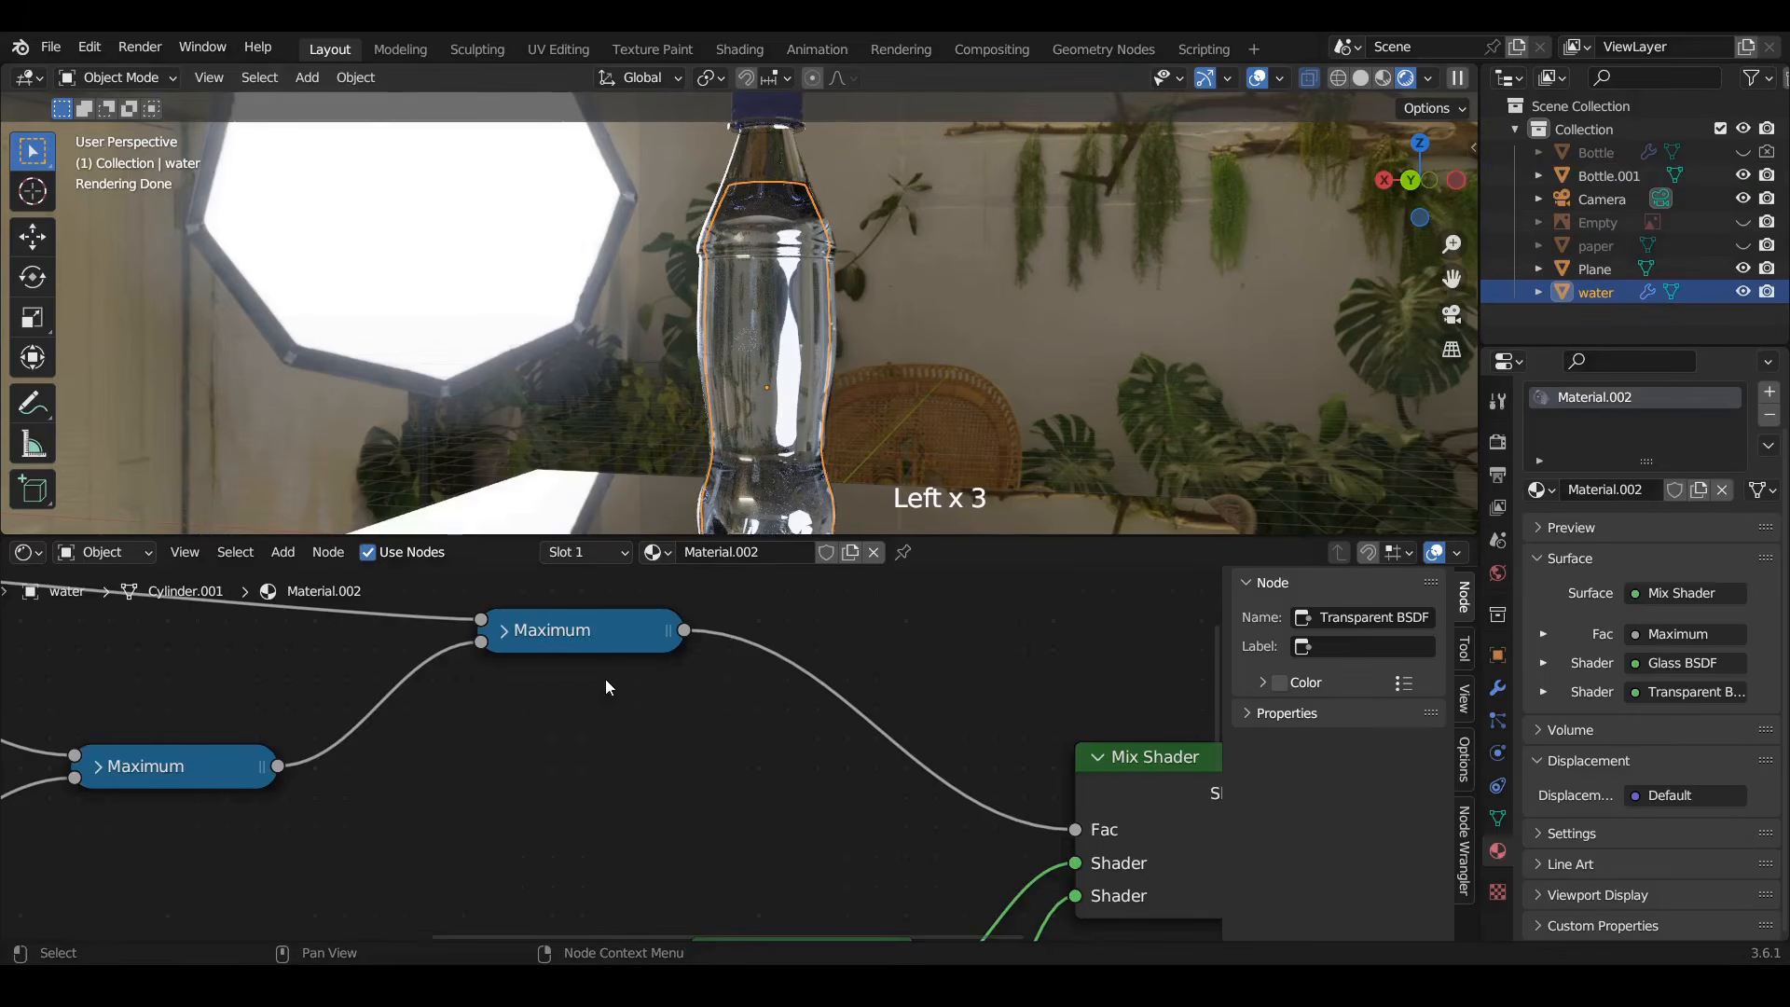
scroll(853, 847, "down", 3)
middle_click_drag(853, 848, 791, 641)
scroll(784, 832, "up", 4)
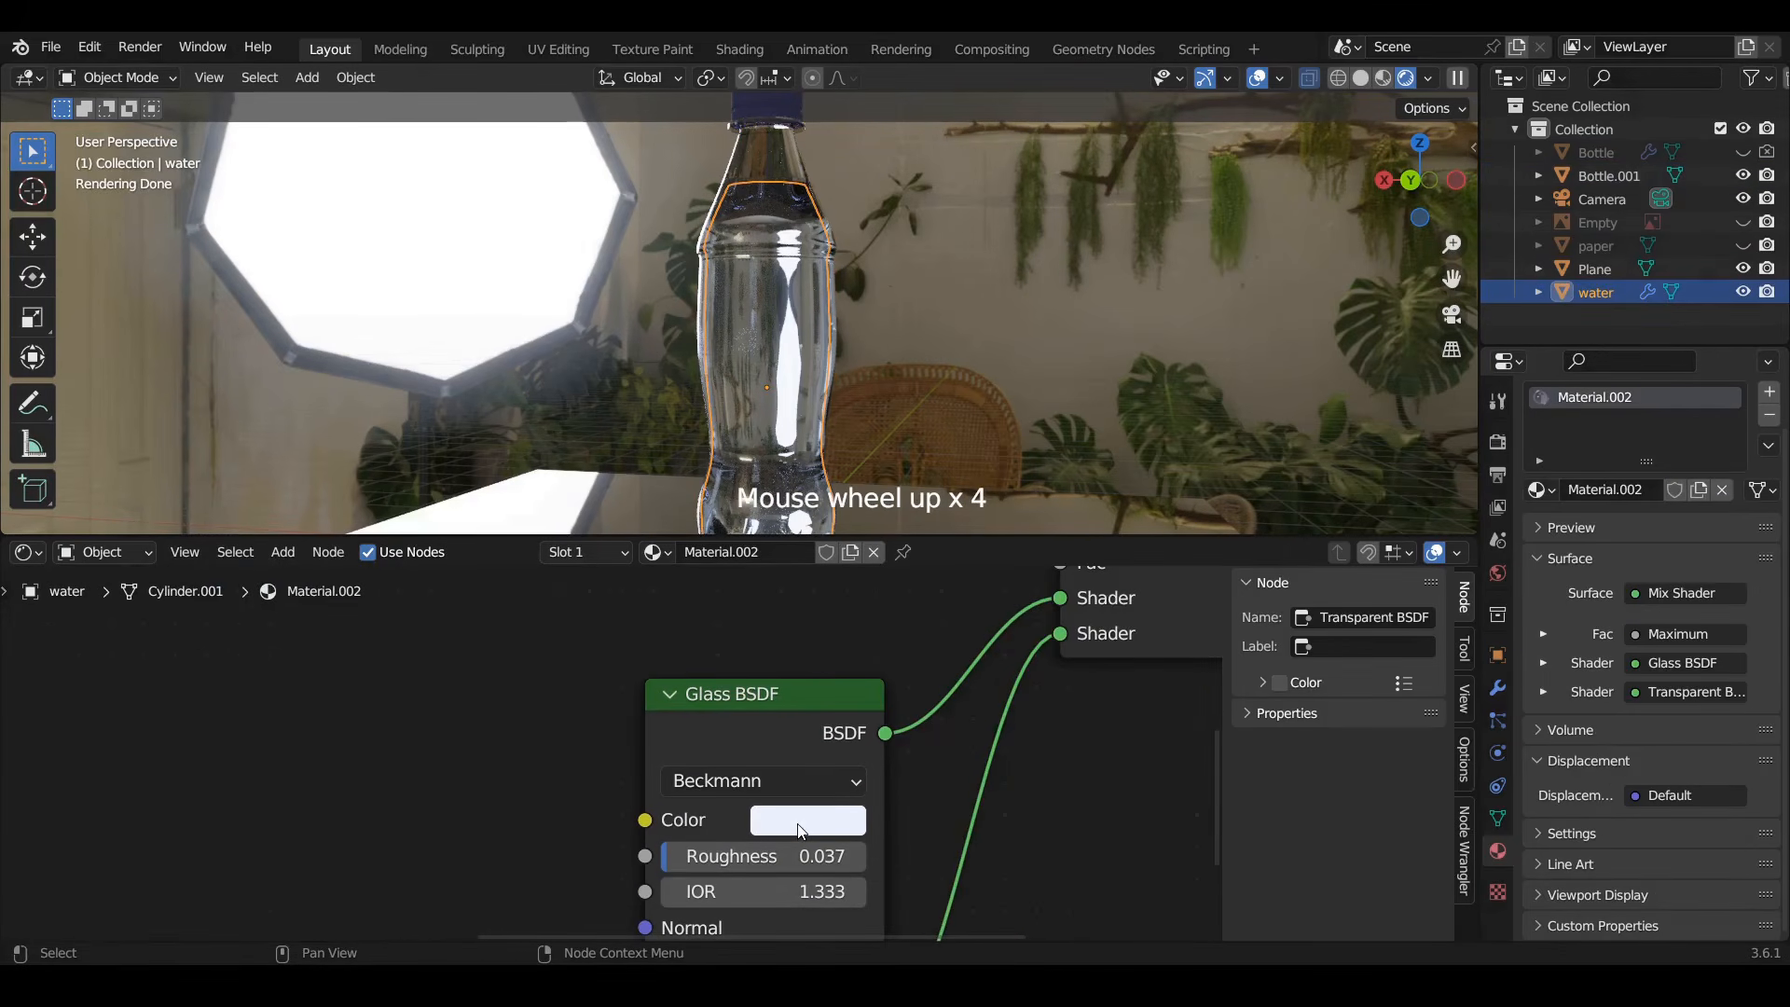
left_click(802, 832)
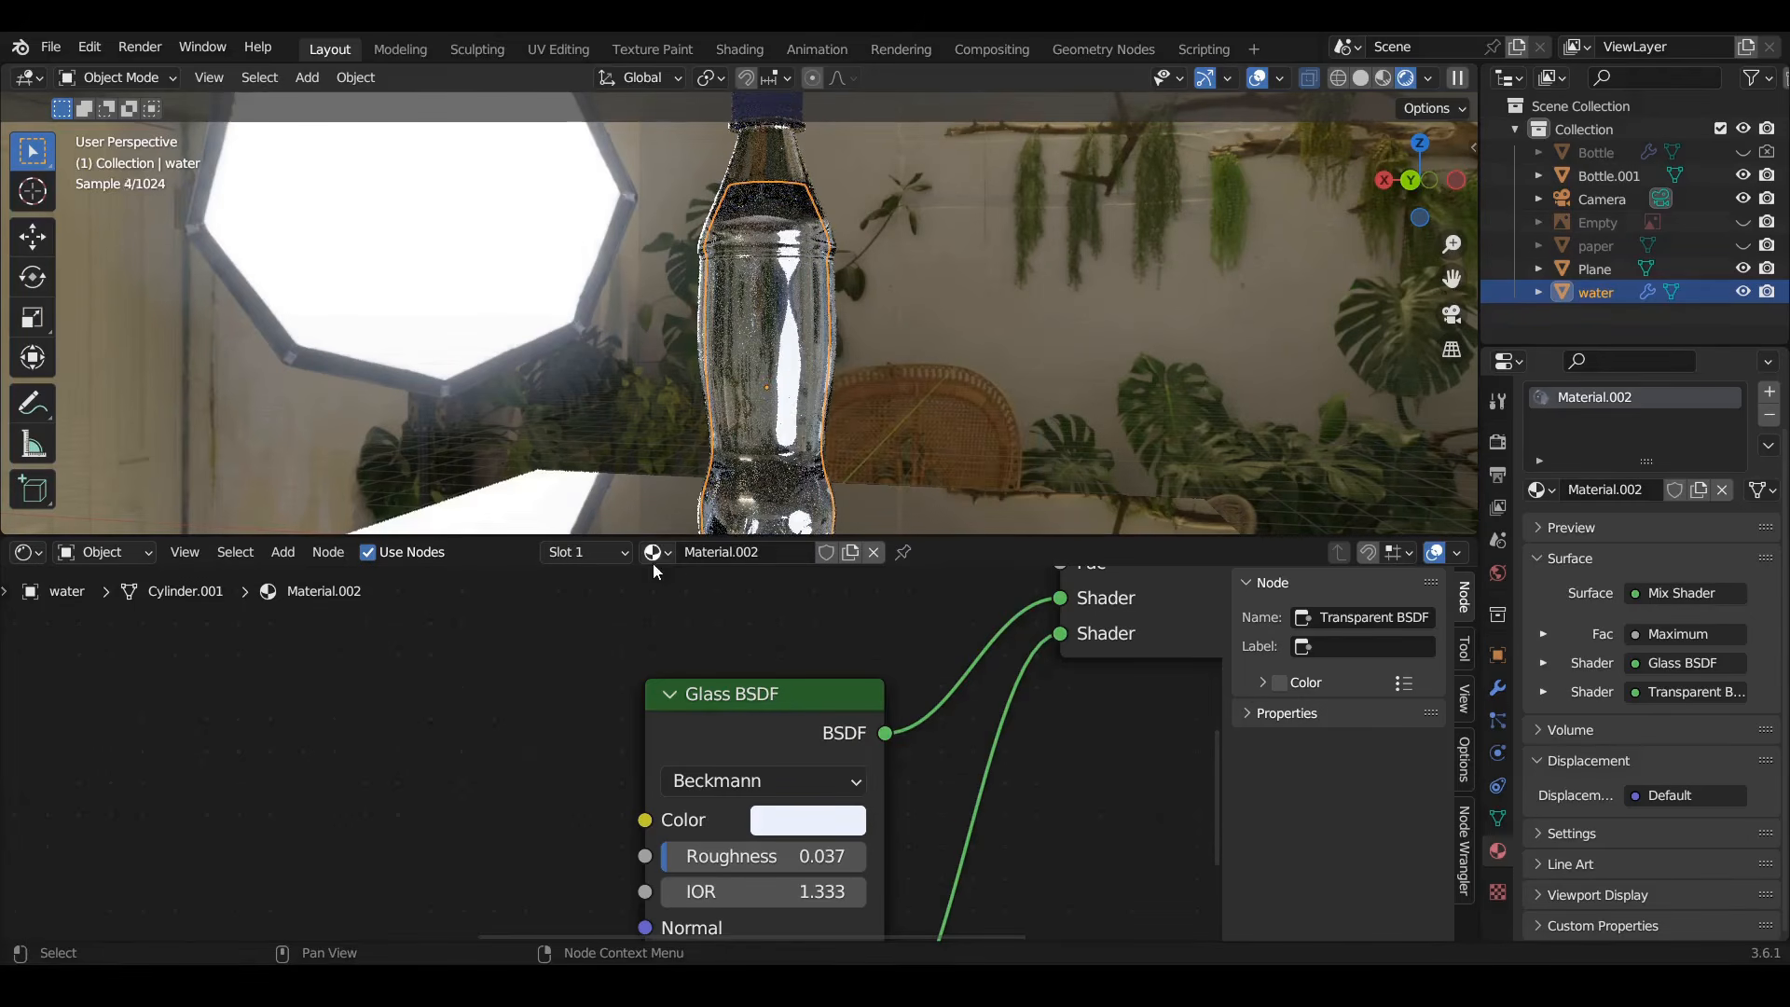
left_click(791, 826)
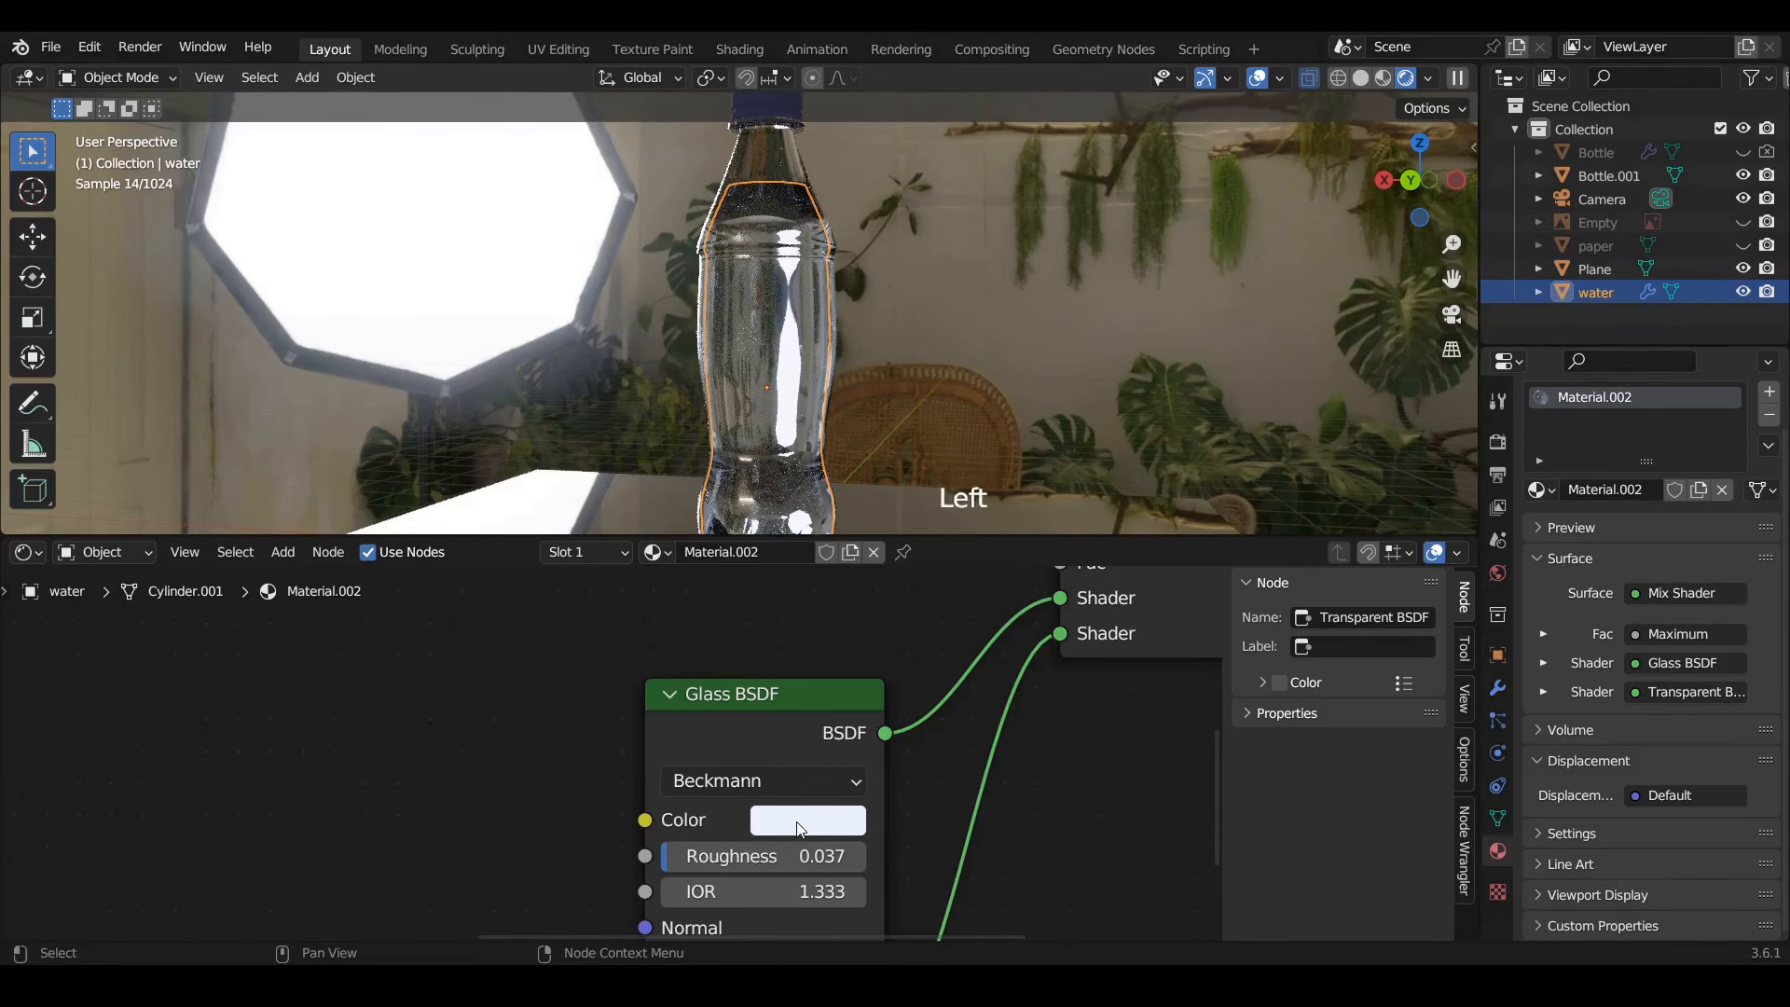
left_click_drag(893, 475, 894, 462)
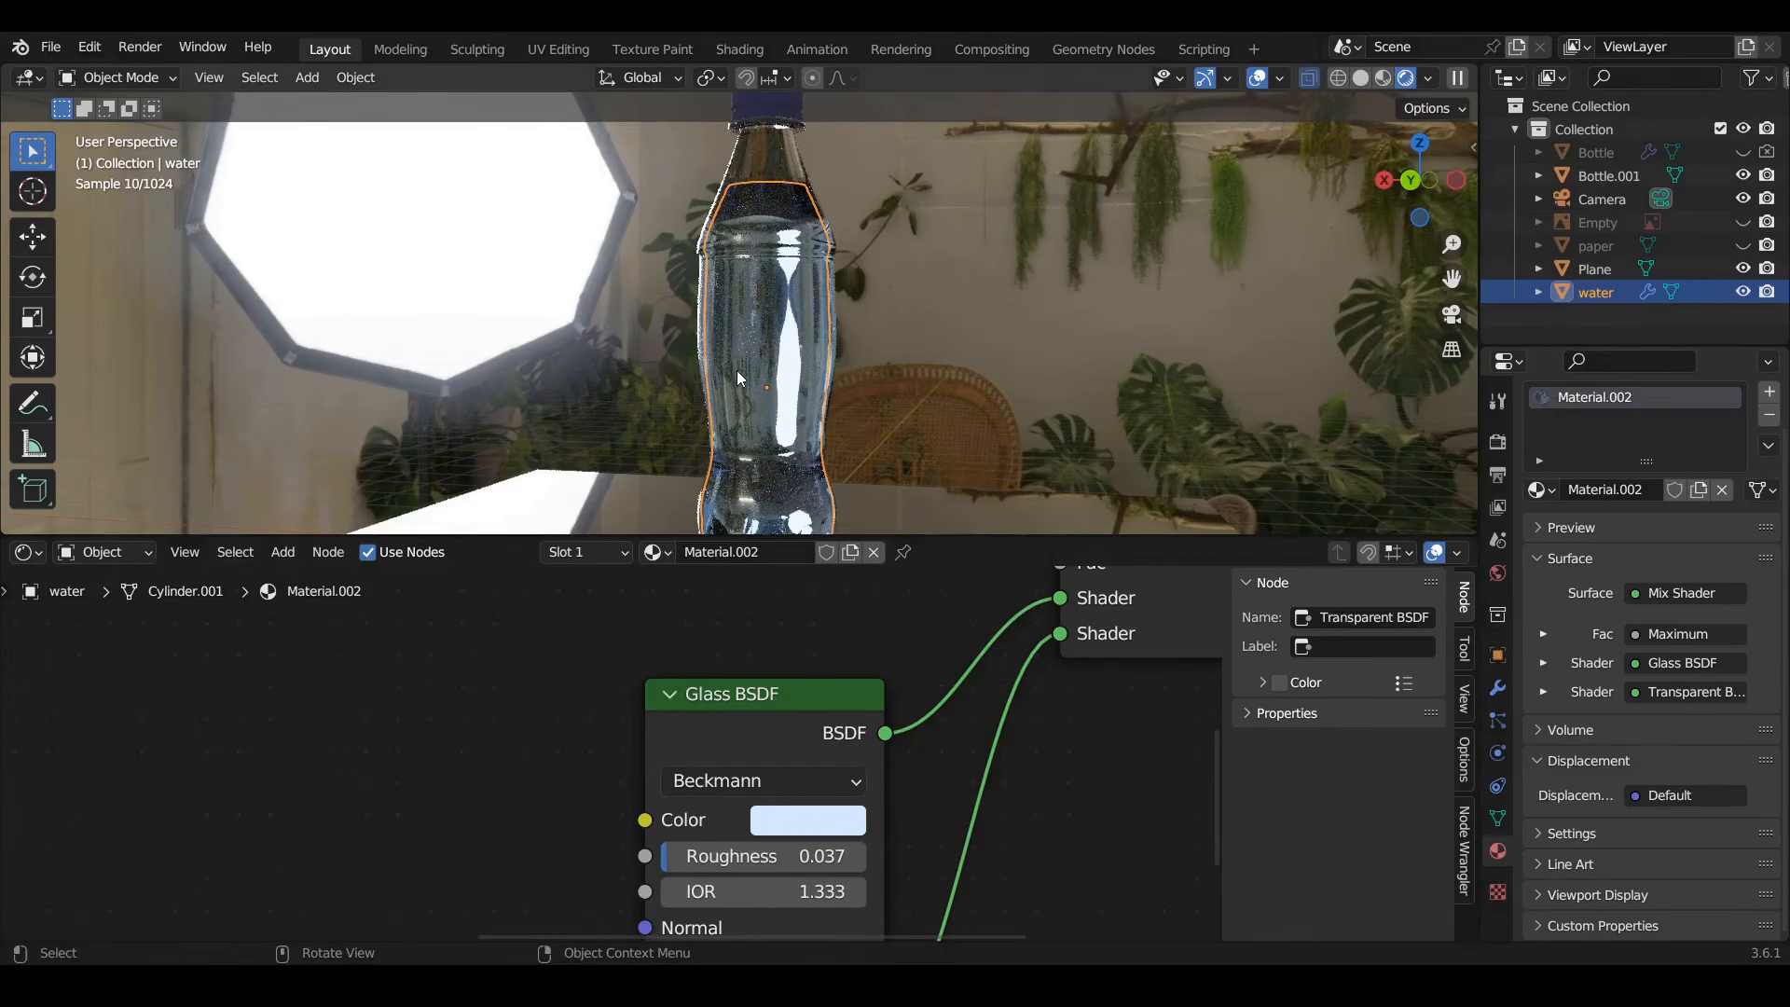
Lighten the water's Glass BSDF color to a very pale blue and inspect the rendered bottle from another side
scroll(758, 371, "down", 4)
scroll(774, 339, "up", 3)
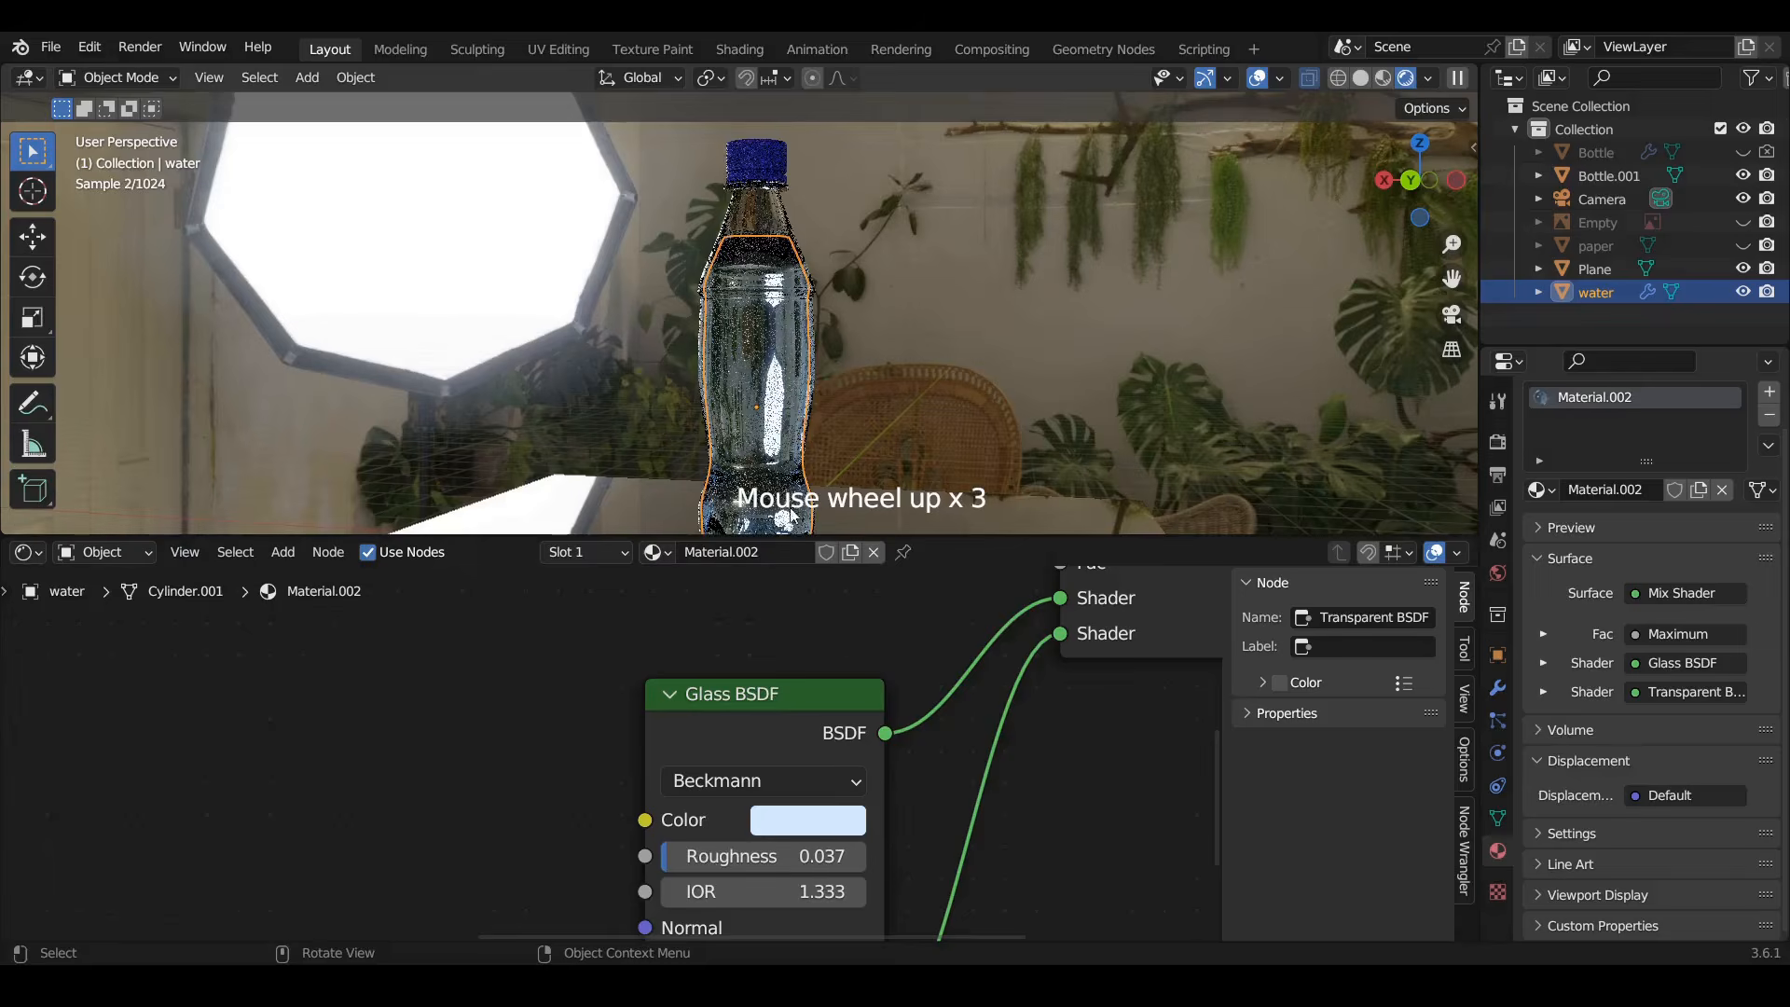
left_click(797, 828)
left_click_drag(891, 455, 890, 472)
left_click(933, 390)
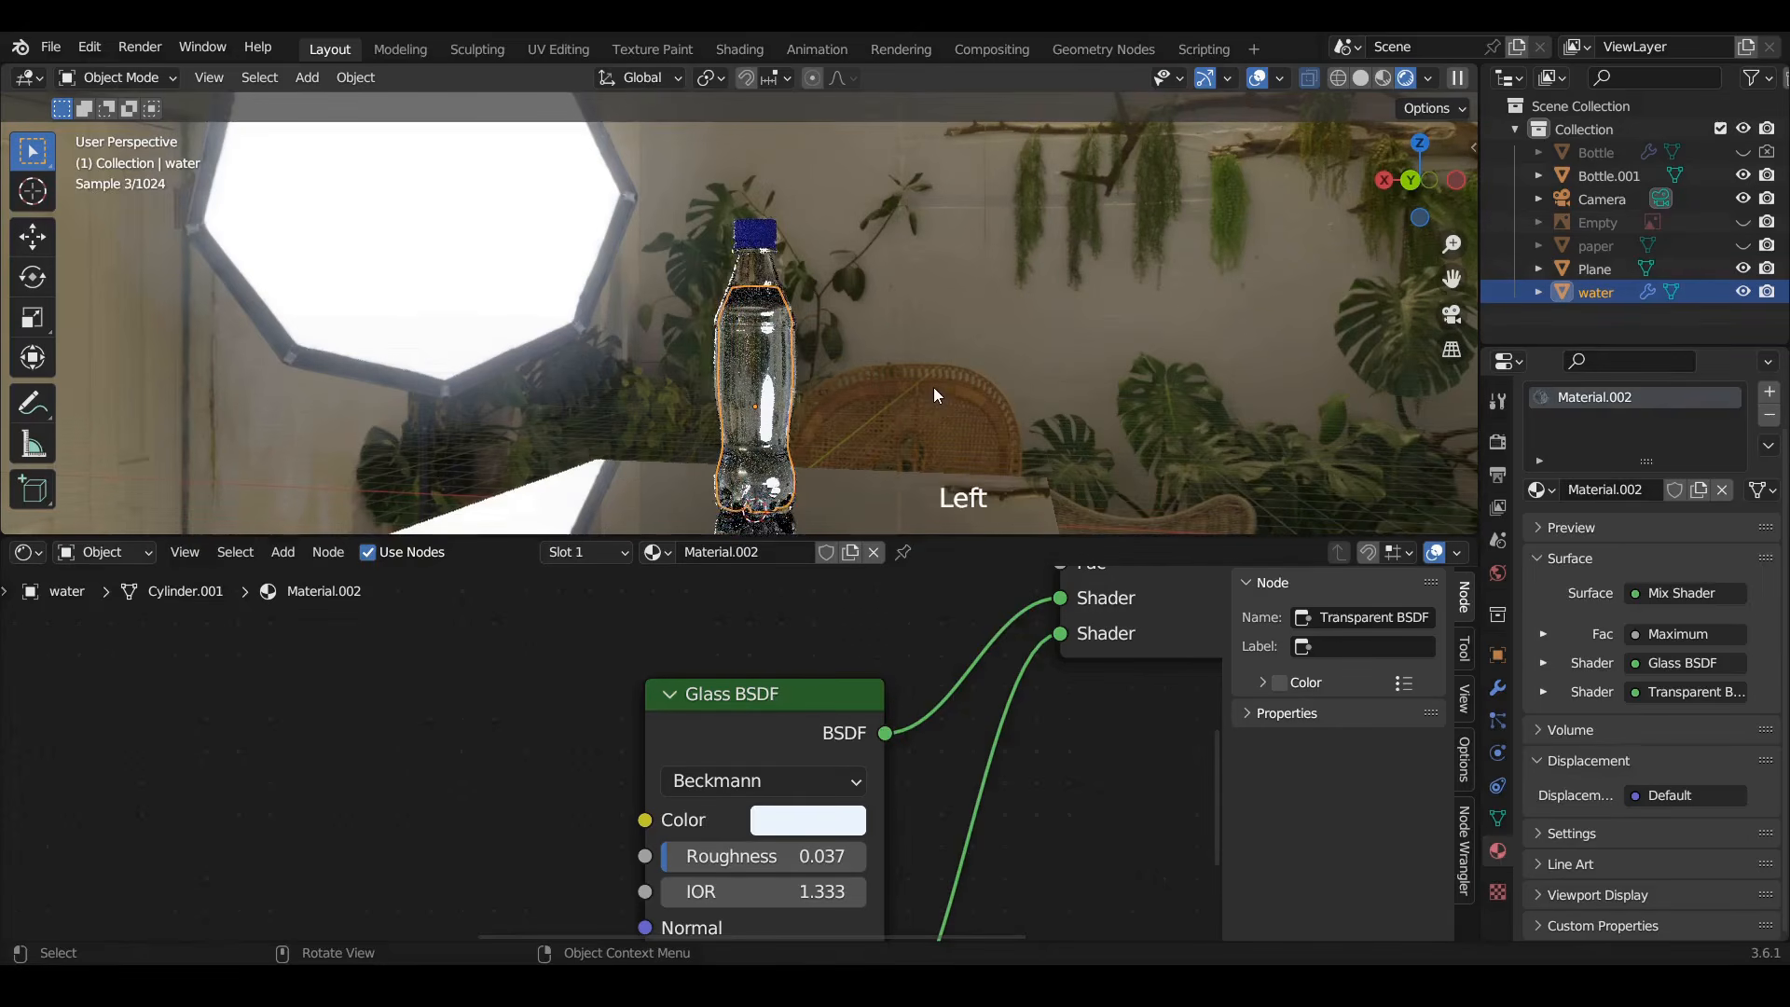
middle_click_drag(781, 426, 560, 428)
scroll(630, 276, "up", 4)
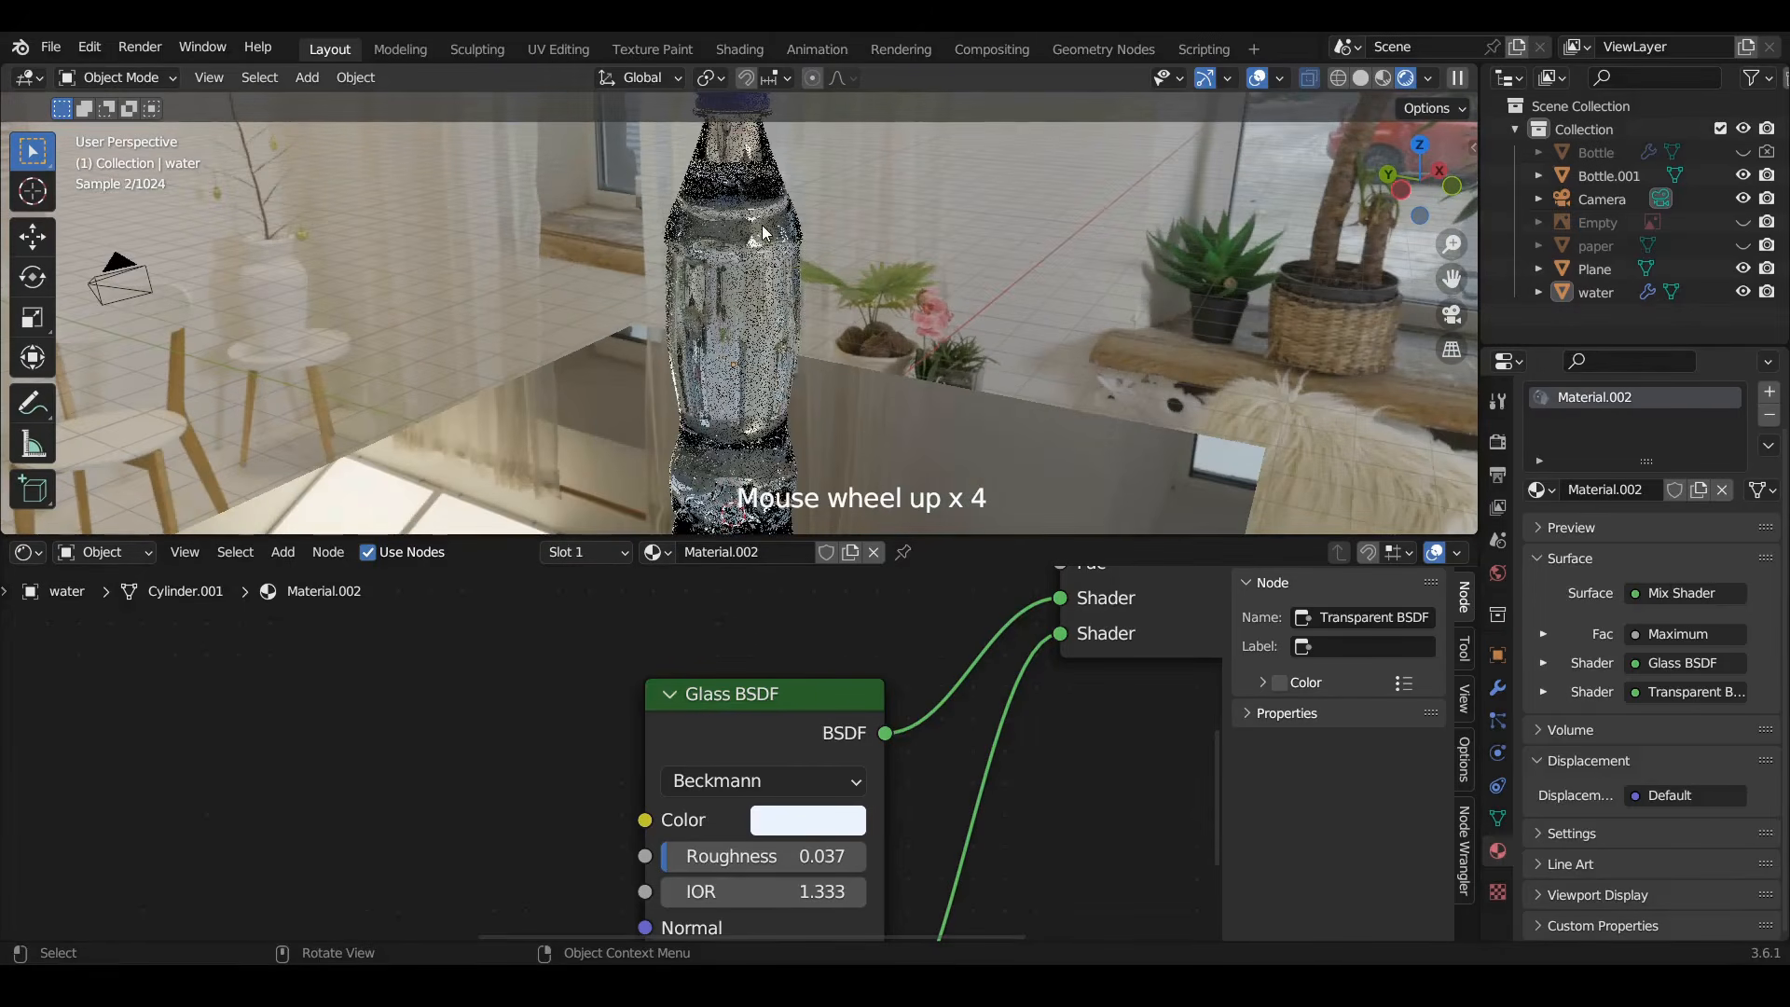
scroll(739, 274, "down", 3)
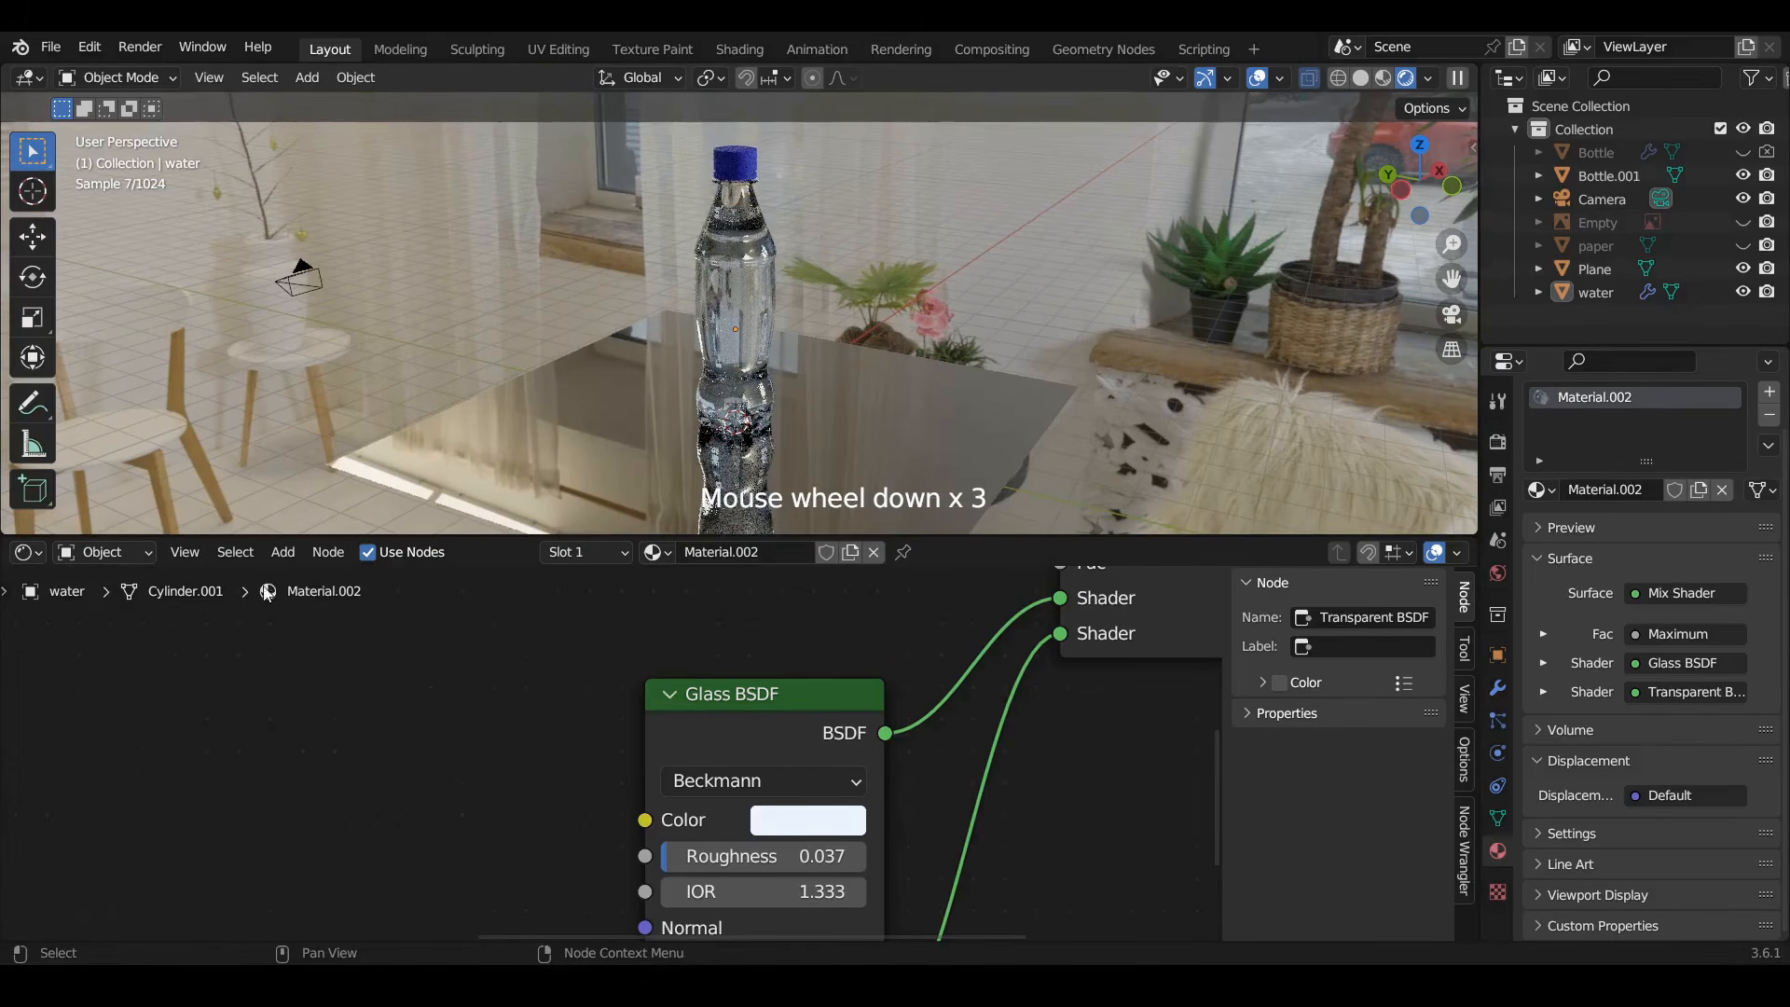
Show the World shader nodes and examine the christmas_photo_studio_07_8k.hdr environment texture feeding the background
left_click(86, 550)
left_click(86, 604)
scroll(640, 668, "down", 4)
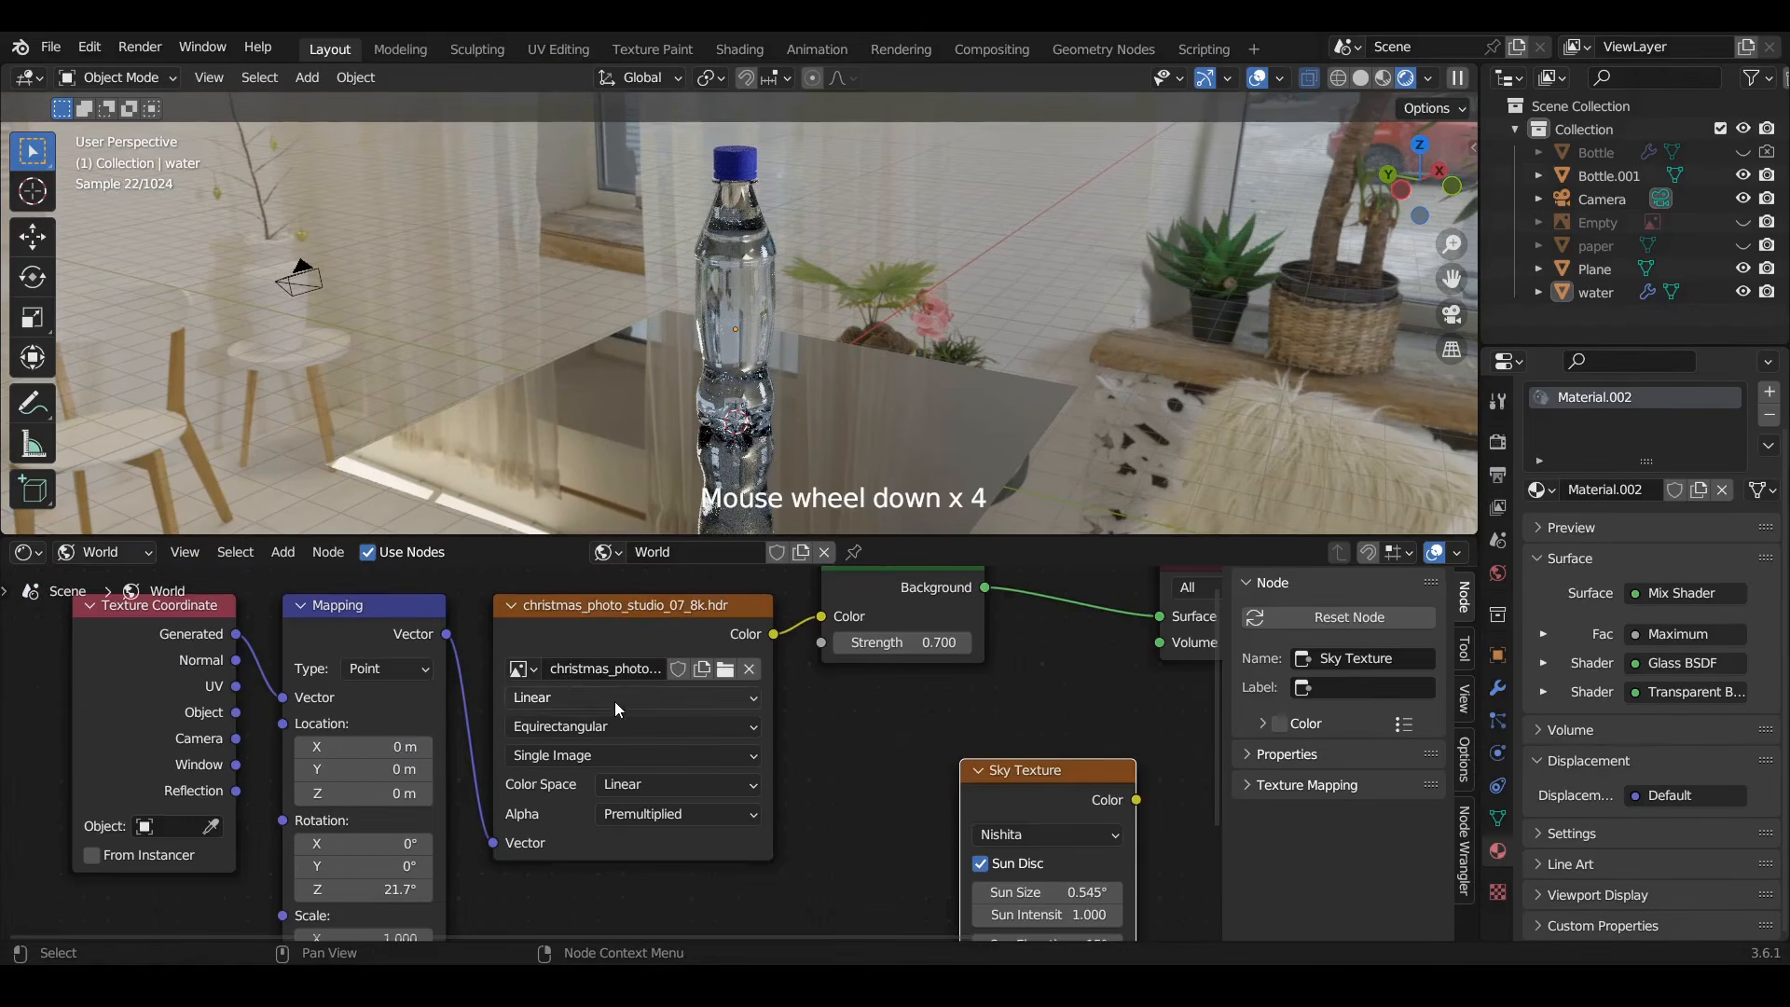
scroll(724, 679, "up", 8)
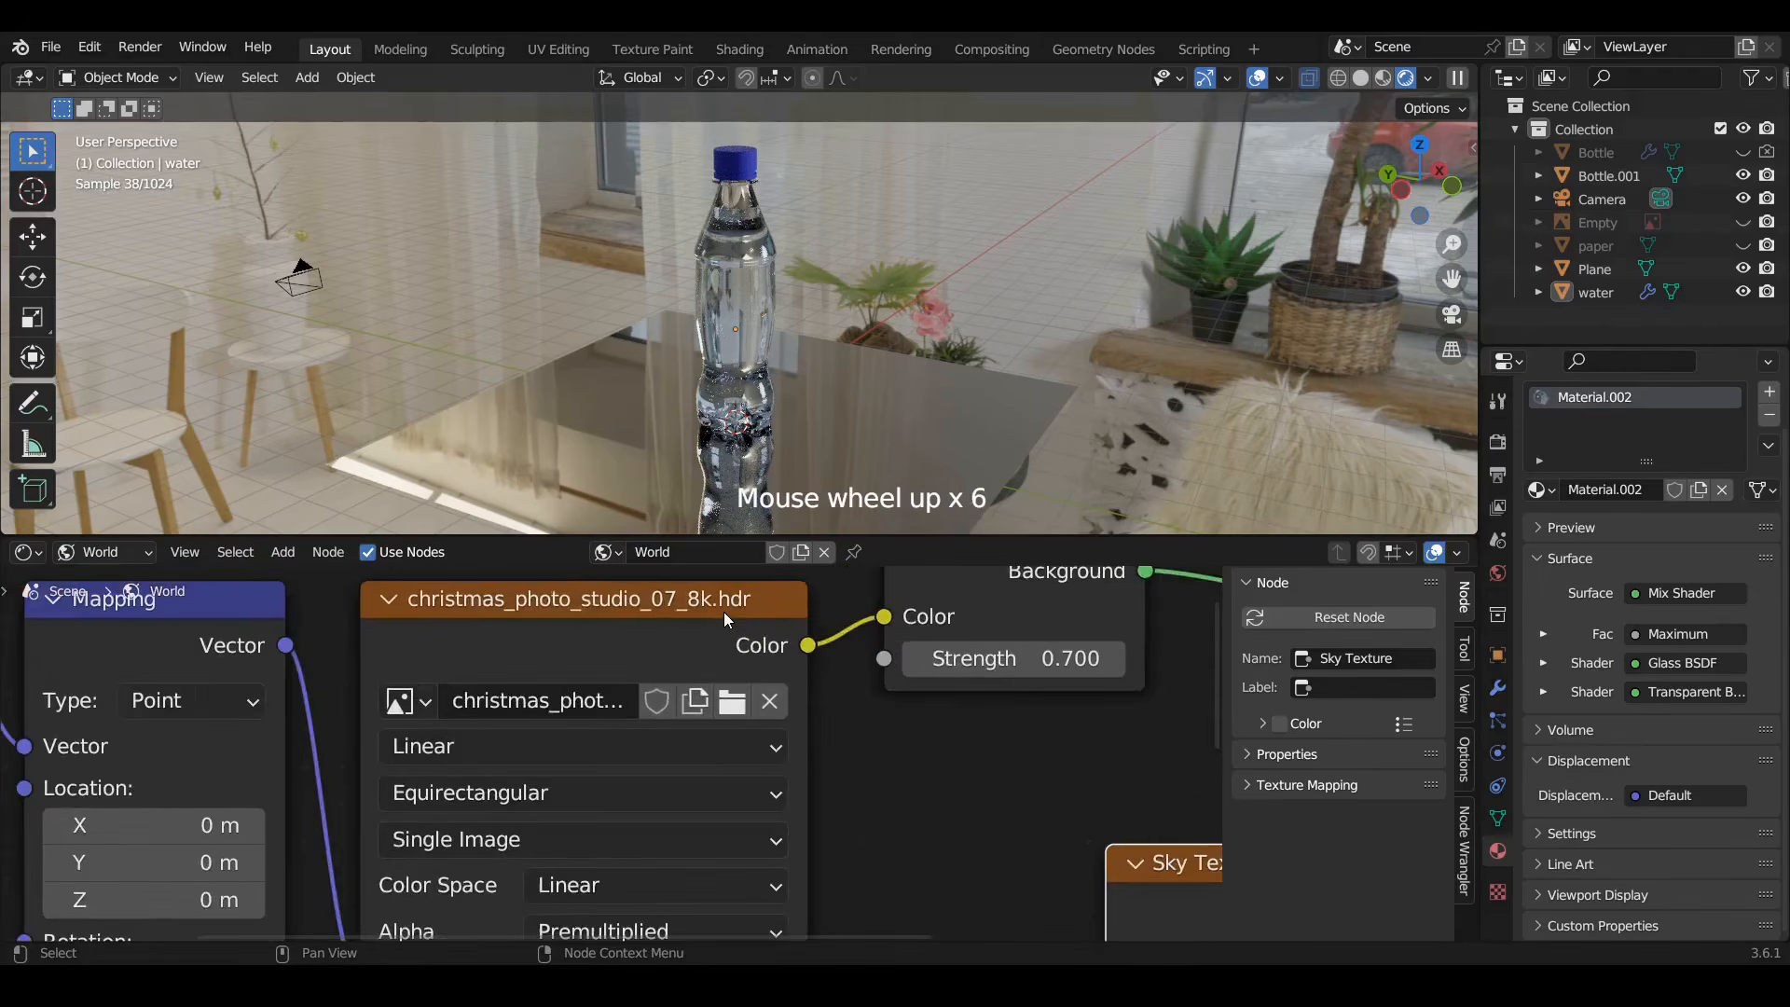